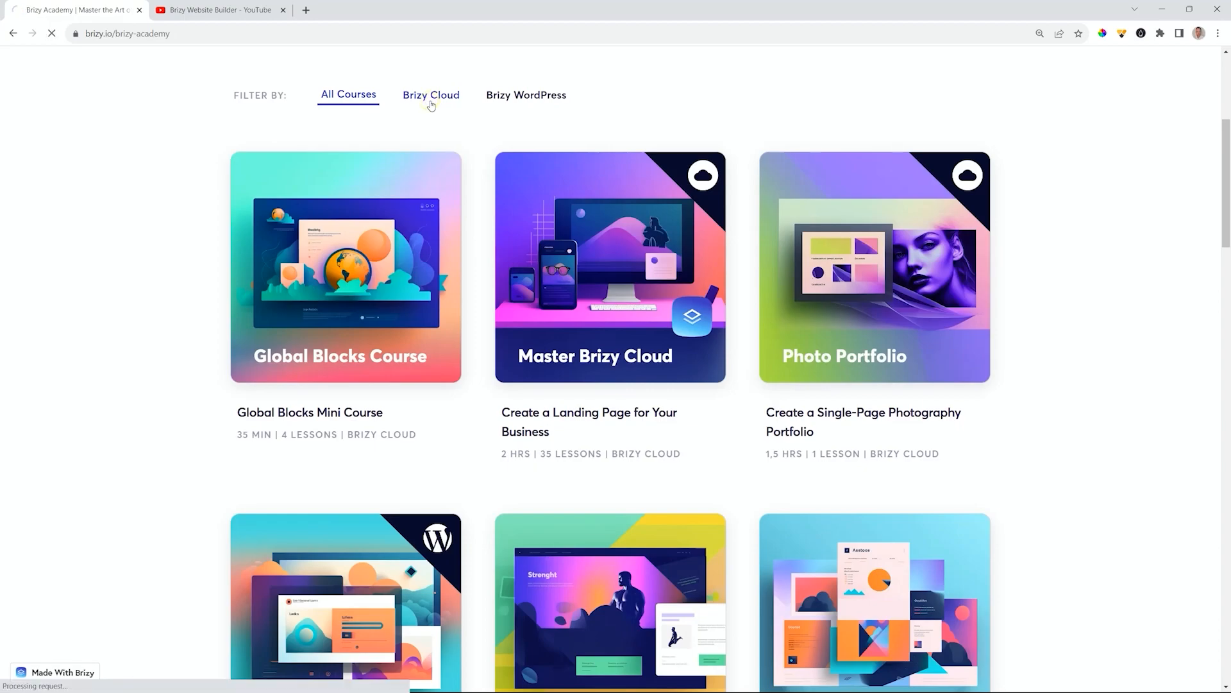
- Scroll the Brizy Cloud Academy courses page, then switch to the Brizy YouTube channel's Videos tab
drag(1227, 119, 1228, 224)
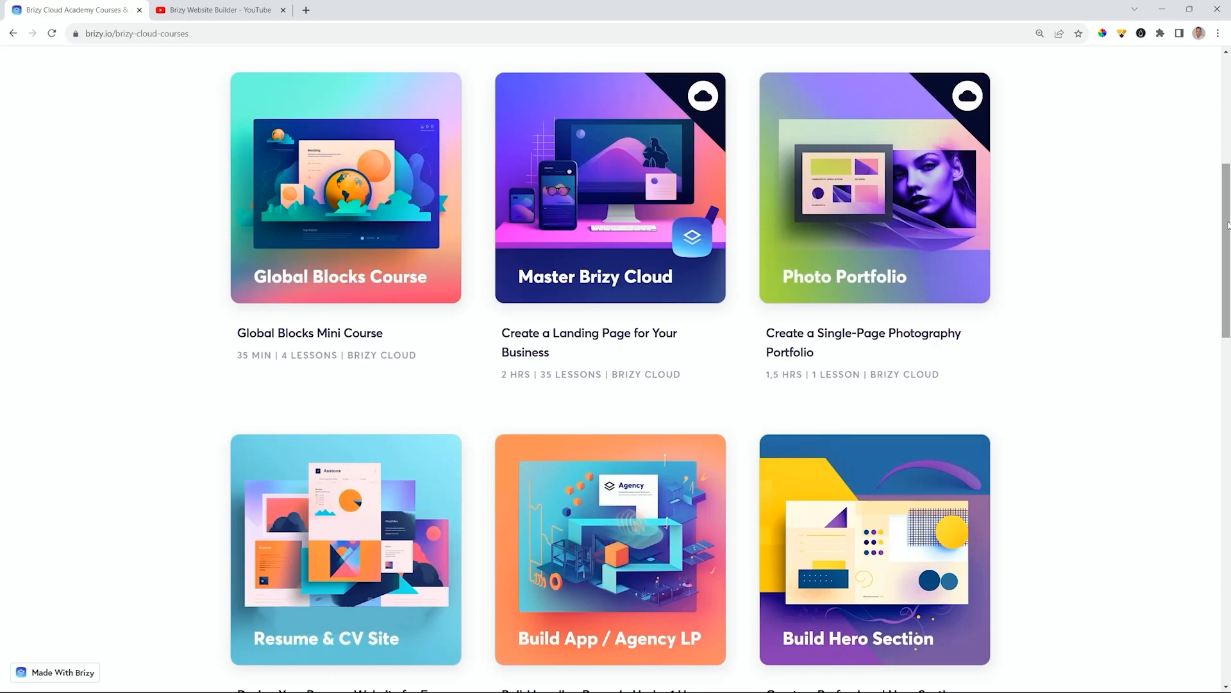
key(ctrl+Tab)
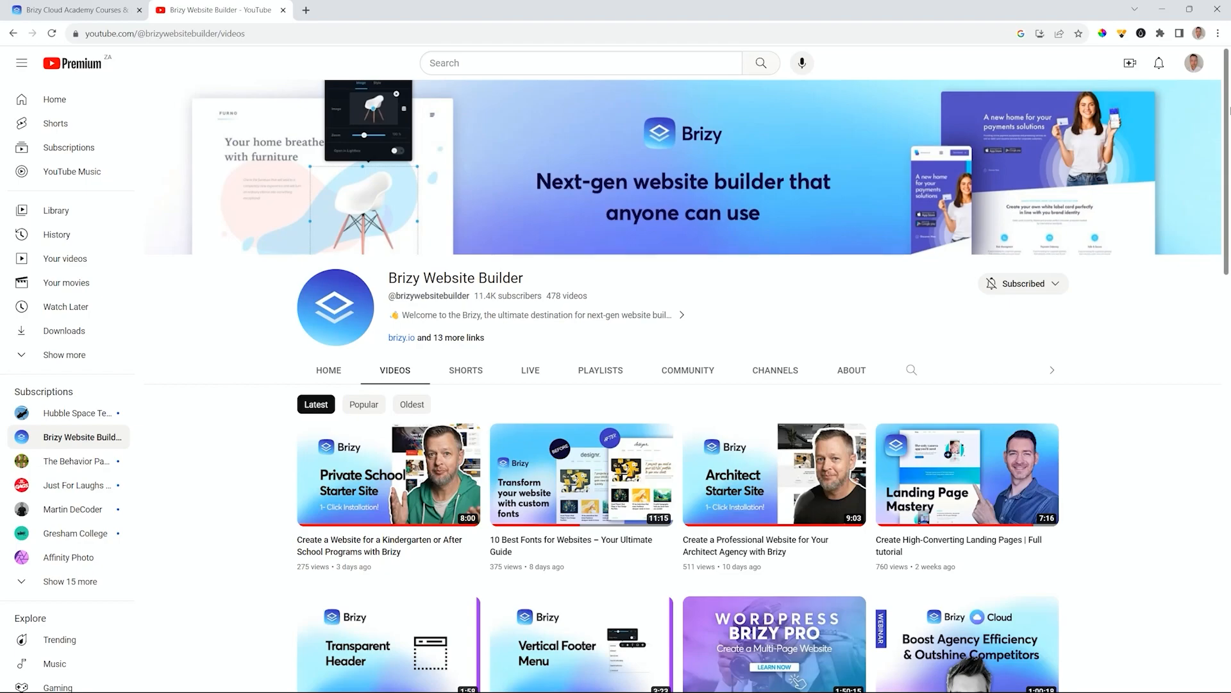
- Scroll through the Brizy Website Builder channel's videos
drag(1227, 106, 1229, 457)
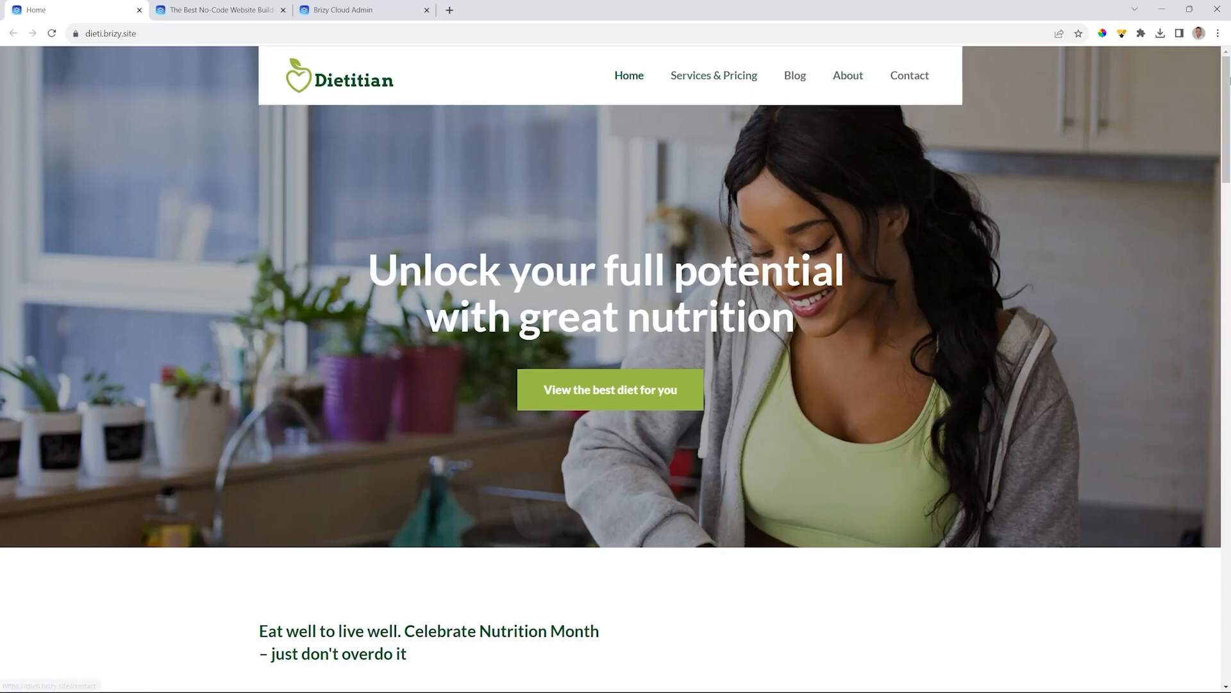
- Scroll the Dietitian home page, then bring the brizy.io 'The Best No-Code Website Builder' tab forward
mouse_move(1226, 80)
mouse_down()
mouse_move(1230, 557)
mouse_move(1228, 58)
mouse_up()
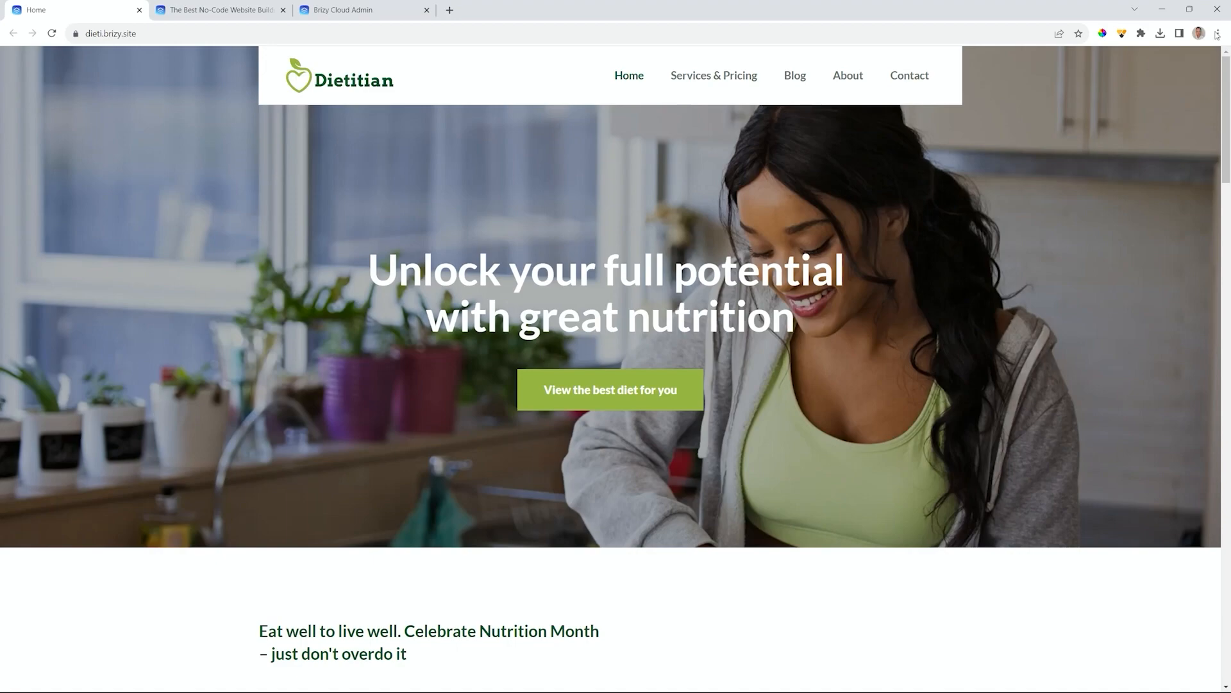
click(180, 16)
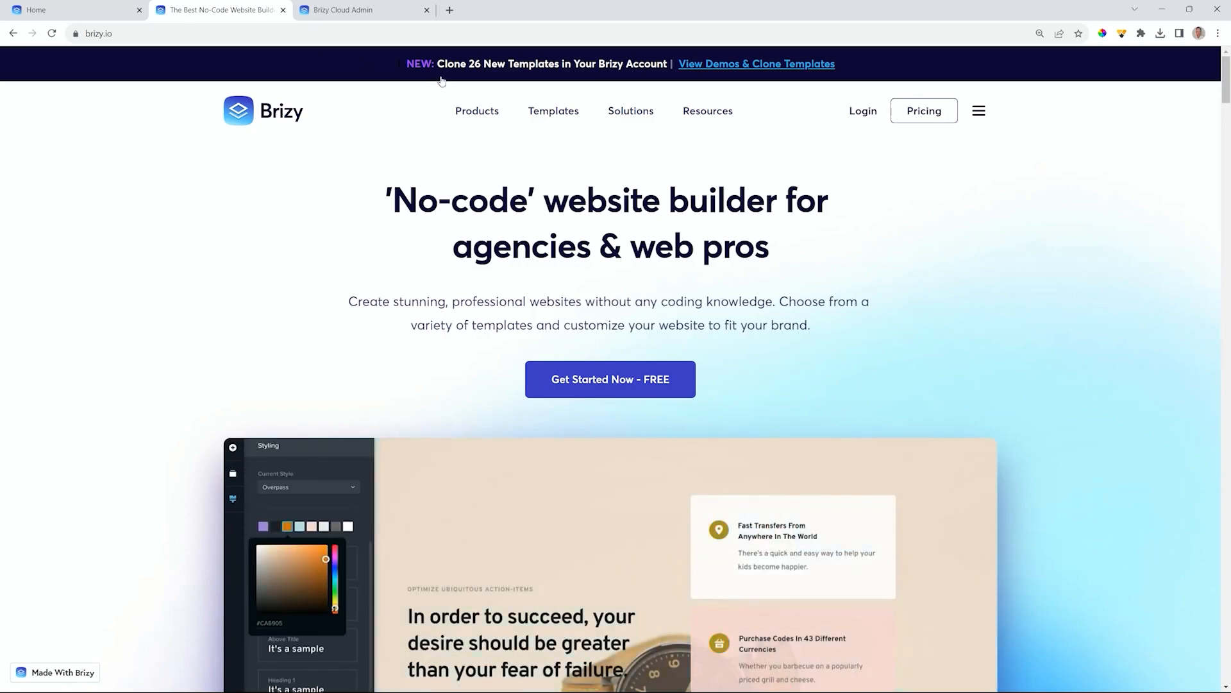
- Open Templates from the top navigation and scroll the template grid
mouse_move(542, 116)
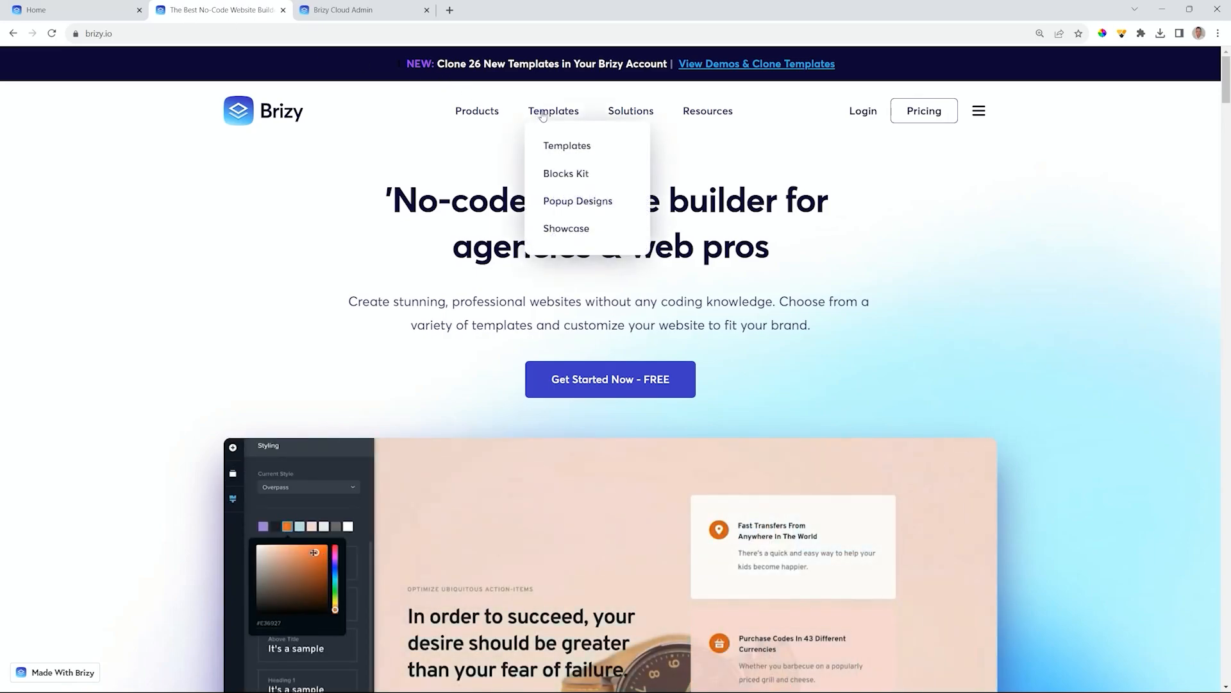
click(570, 150)
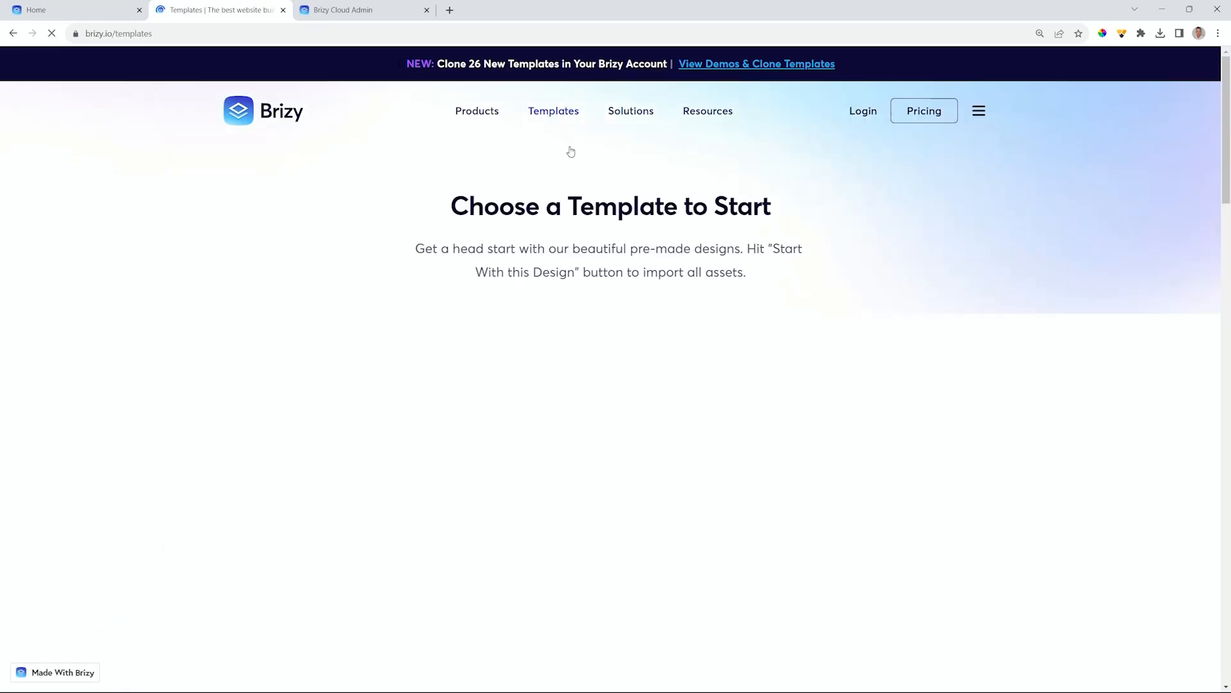
drag(1226, 130, 1229, 218)
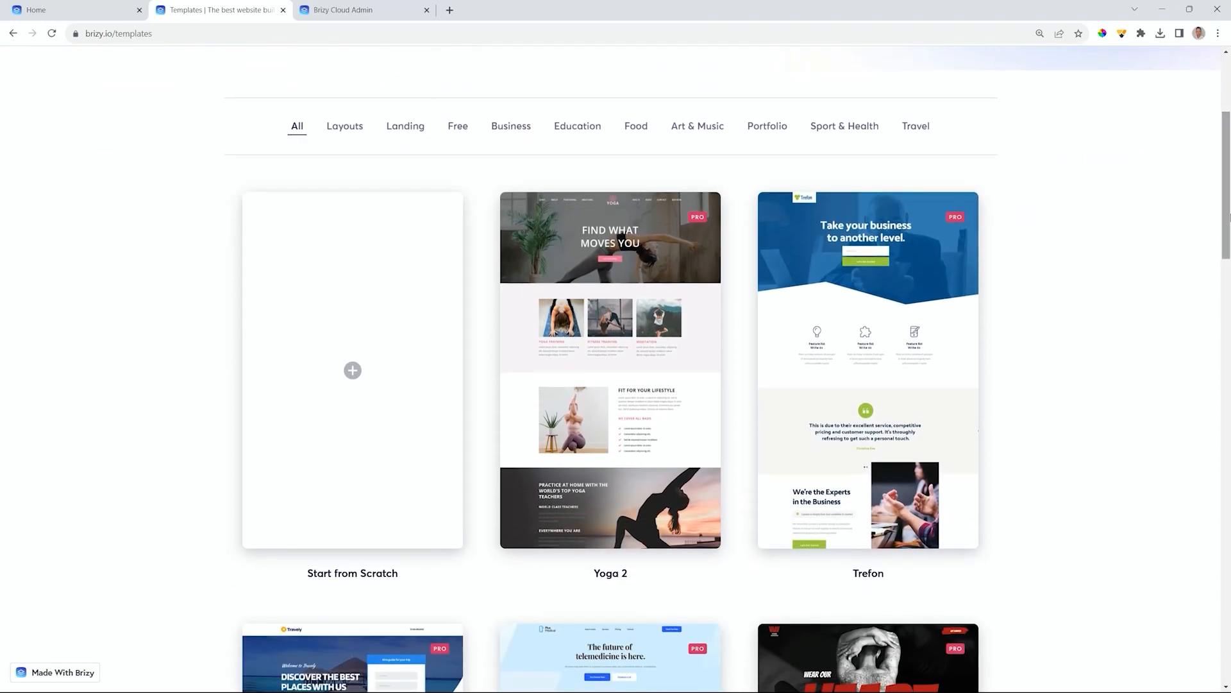
drag(1228, 198, 1229, 289)
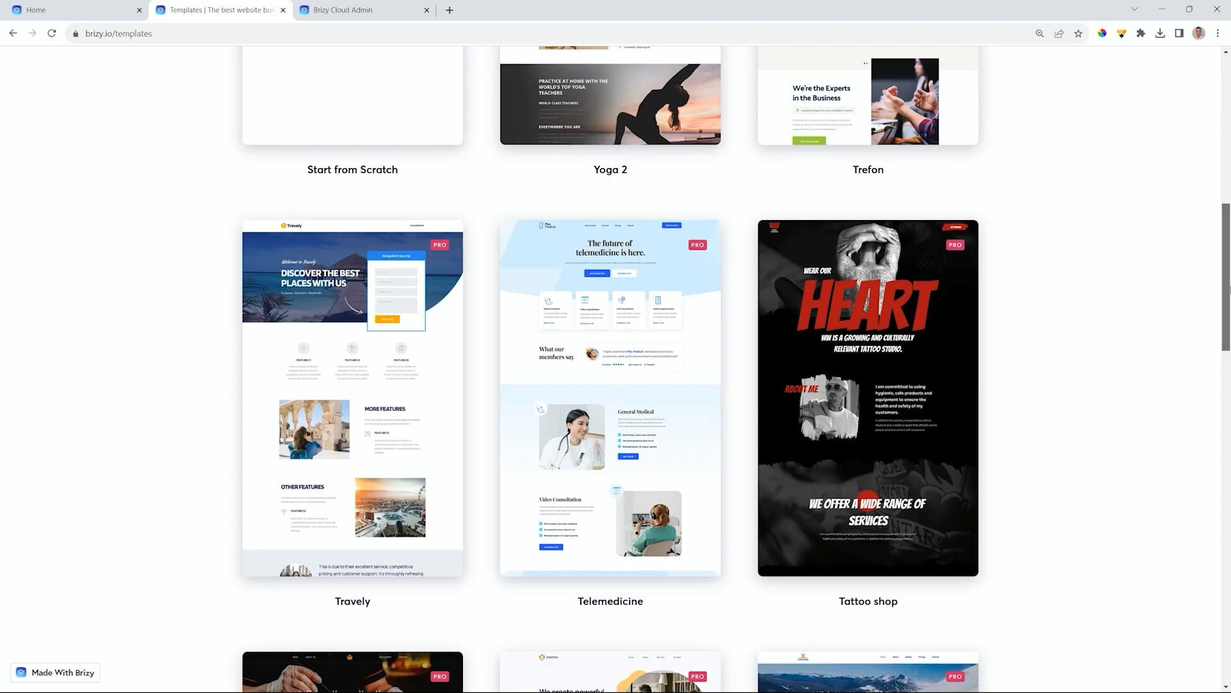
scroll(1128, 177, up, 10)
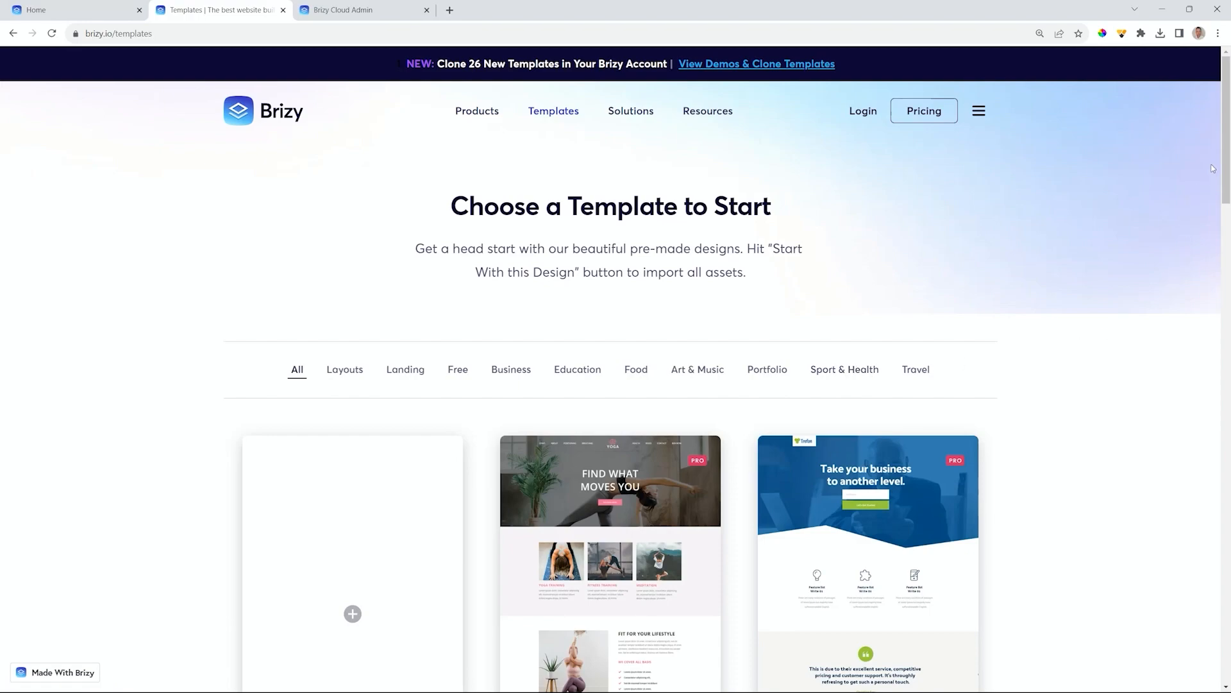
- Filter templates to Sport & Health and scroll down to the Dietitian card
click(855, 374)
scroll(1153, 357, down, 5)
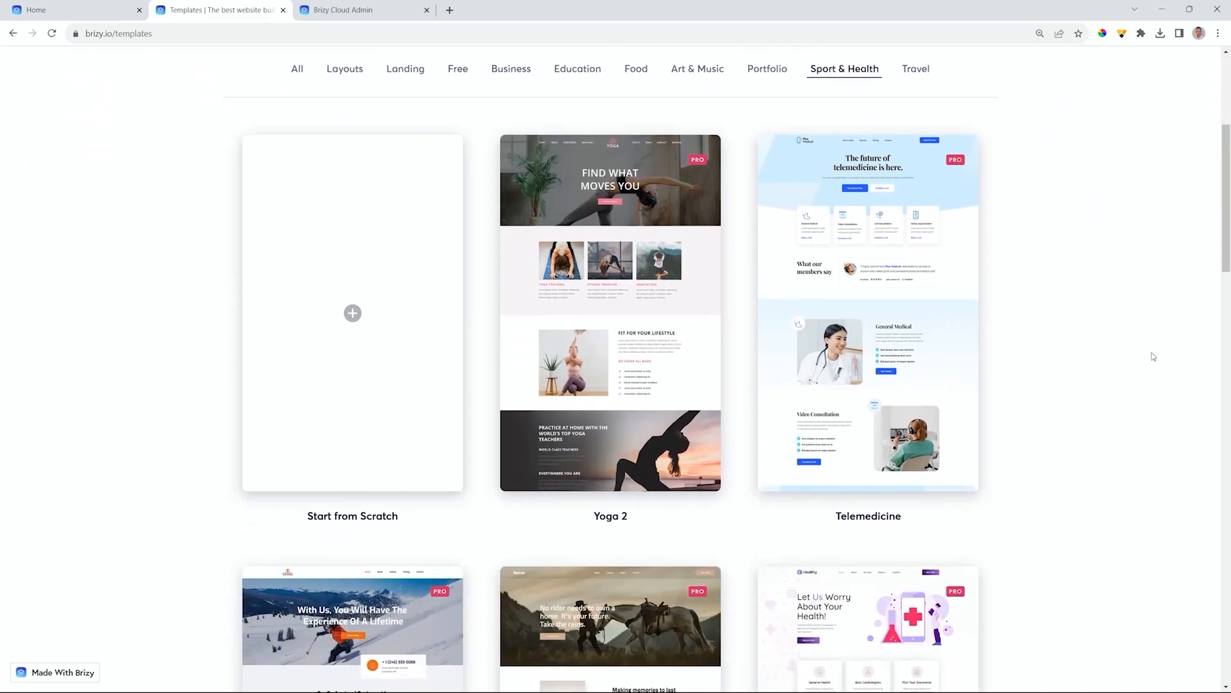
scroll(1154, 356, down, 7)
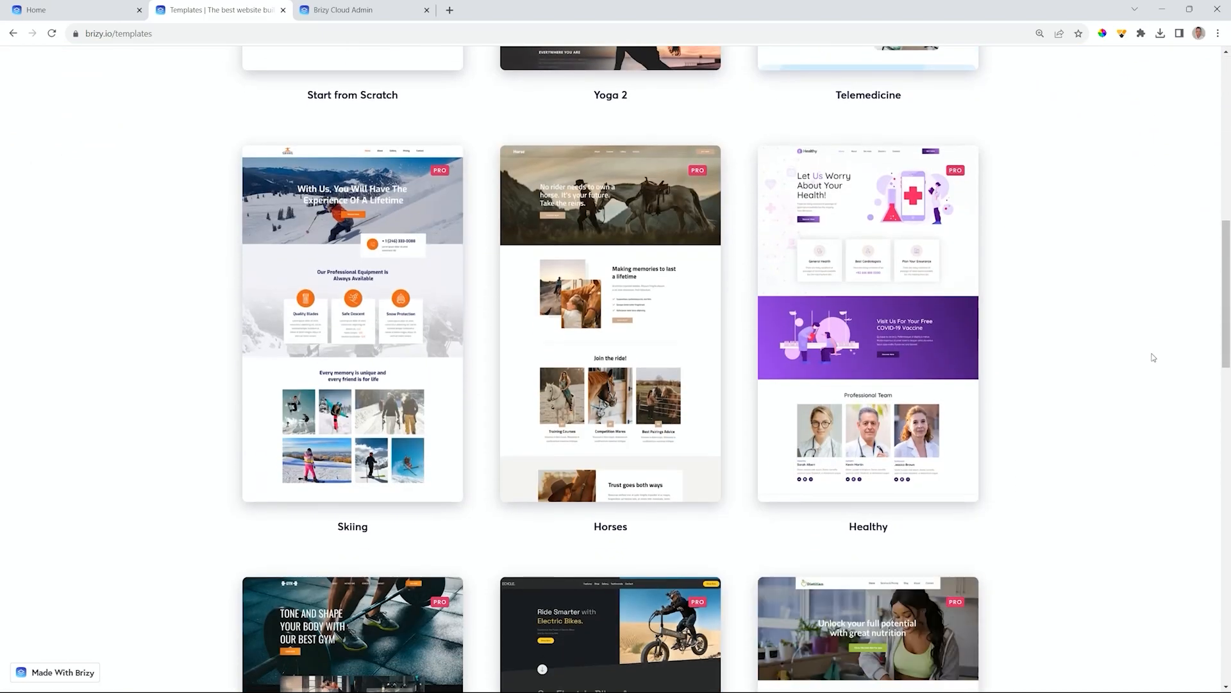
scroll(1066, 330, down, 7)
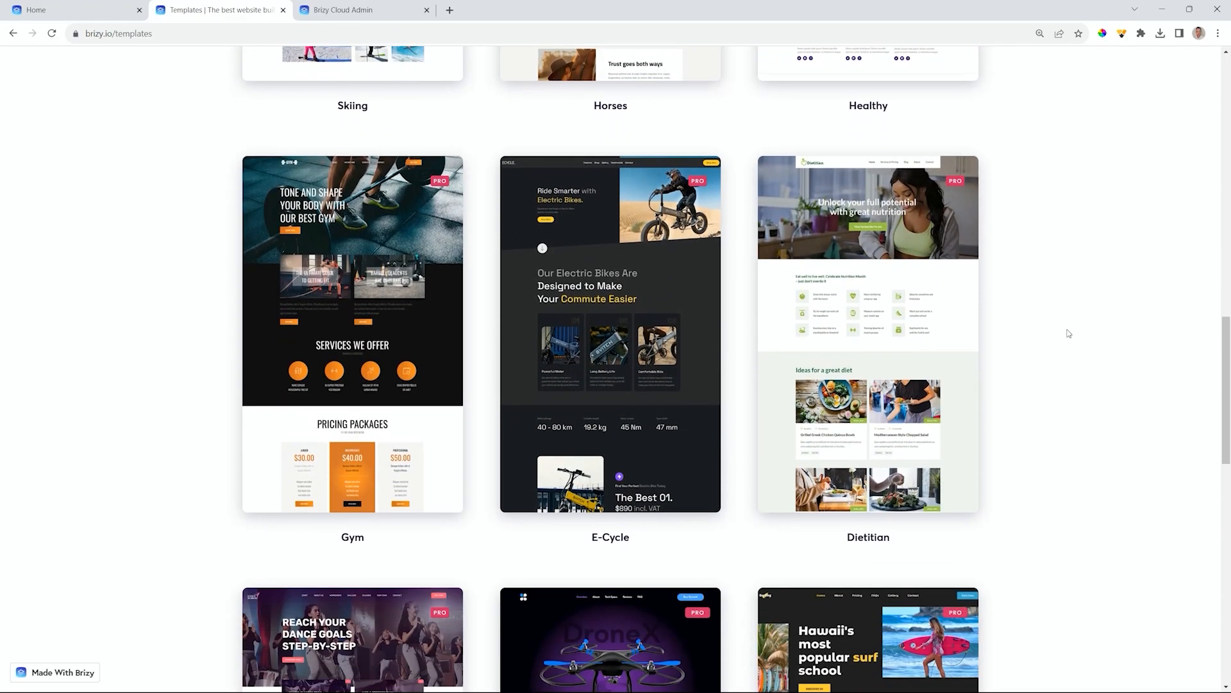
mouse_move(879, 344)
mouse_move(903, 256)
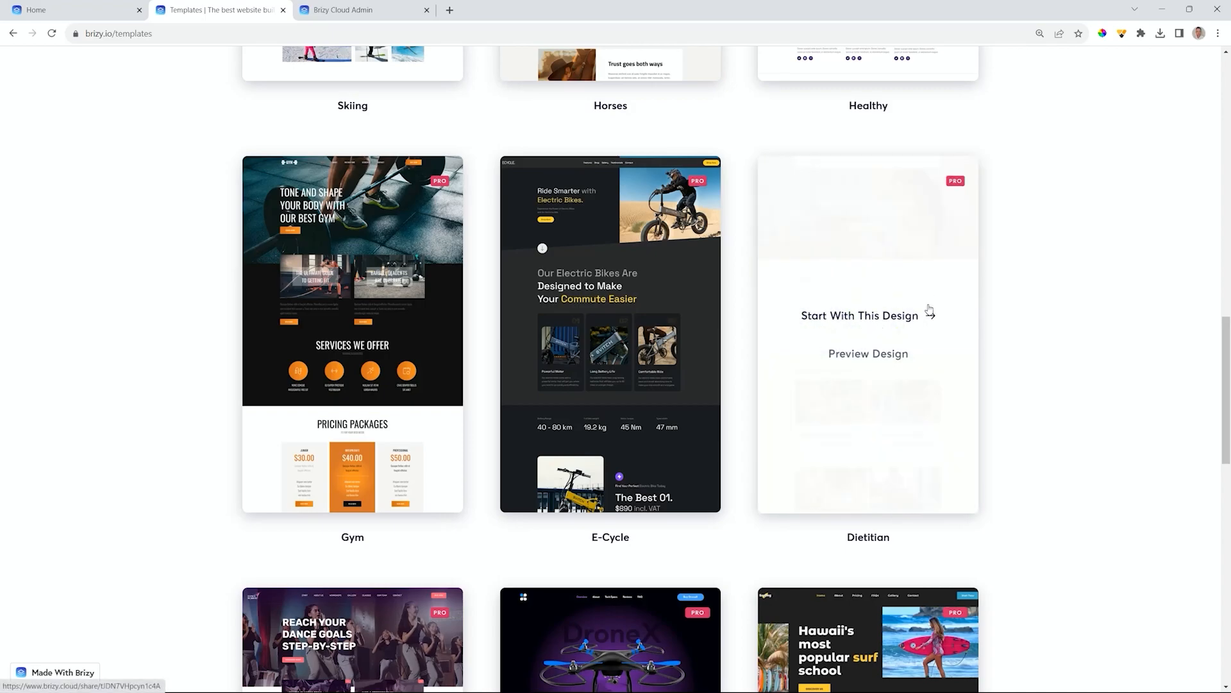
- Preview the Dietitian template design, scroll through it, and return to the gallery
click(883, 361)
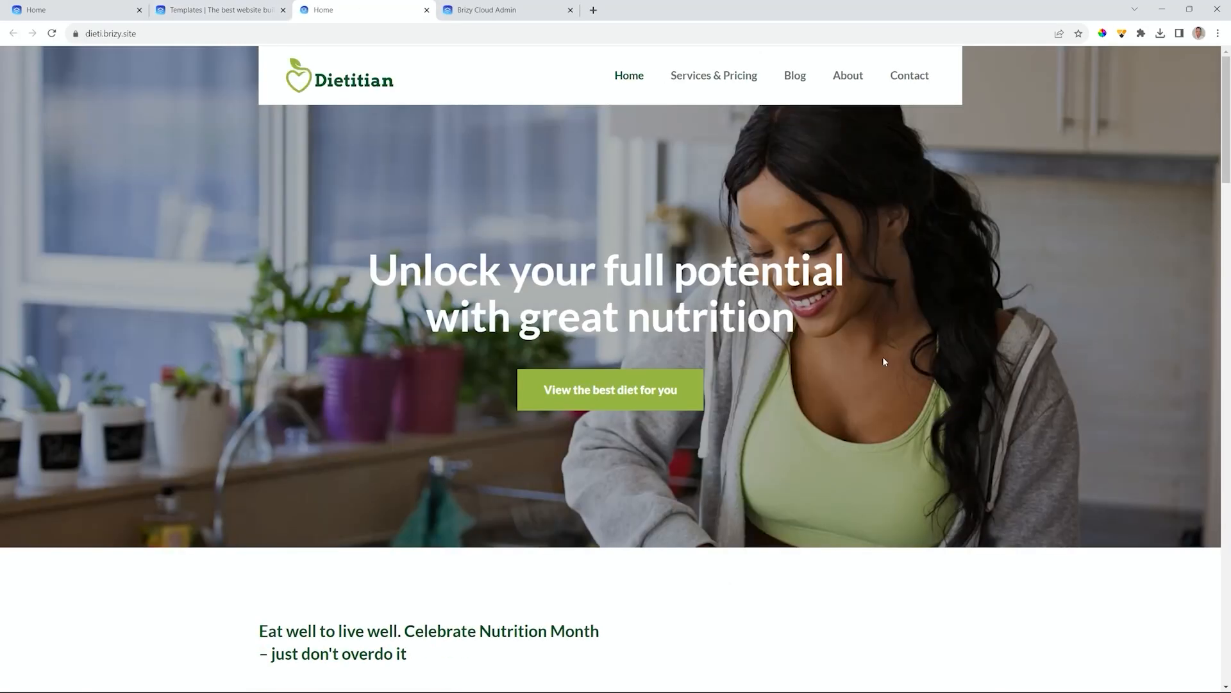
scroll(885, 361, down, 5)
scroll(885, 361, down, 20)
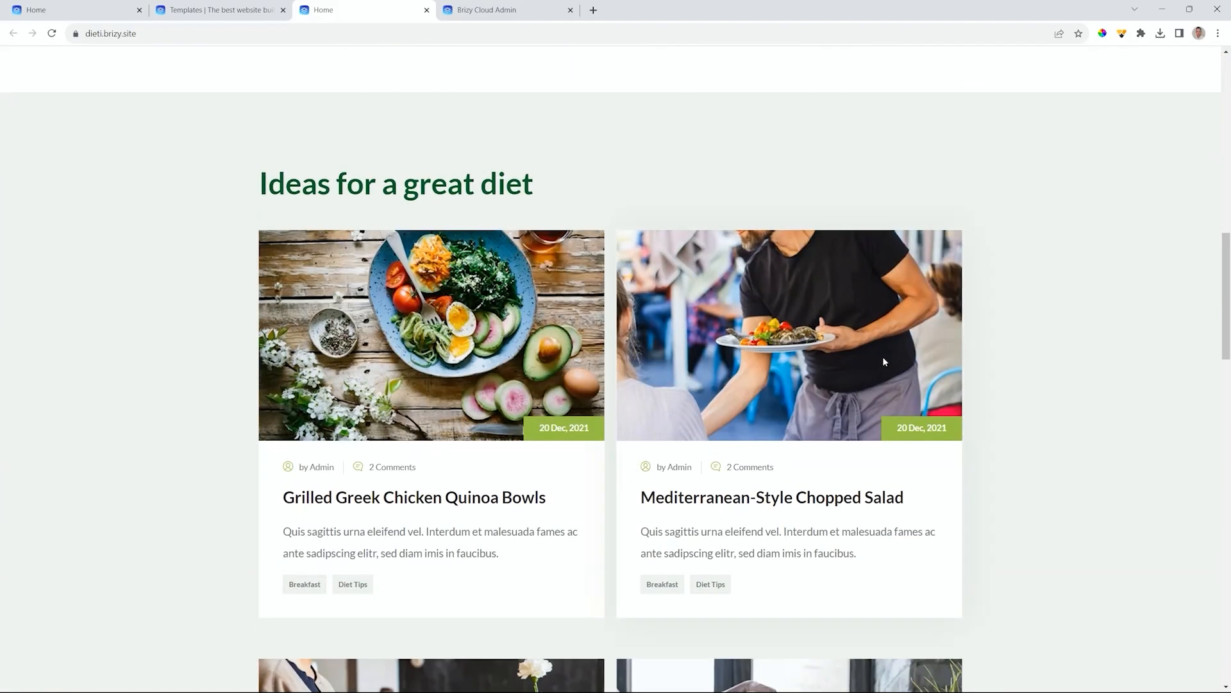
scroll(883, 361, down, 5)
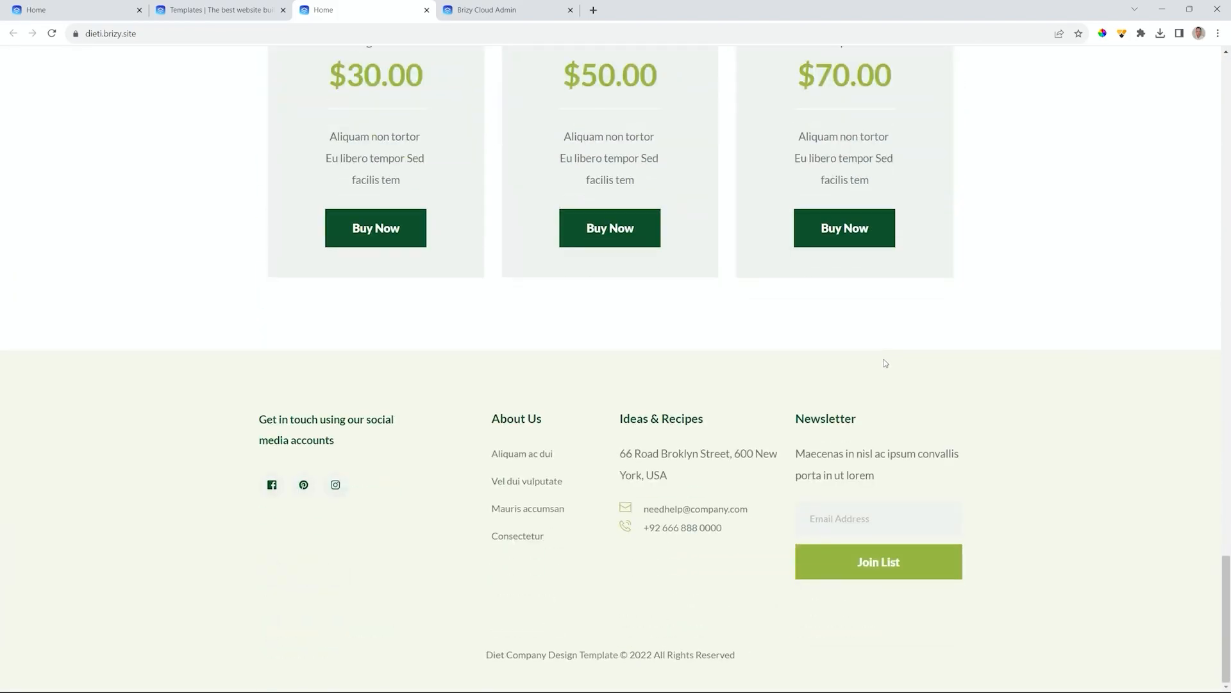
scroll(883, 361, up, 20)
scroll(887, 373, up, 4)
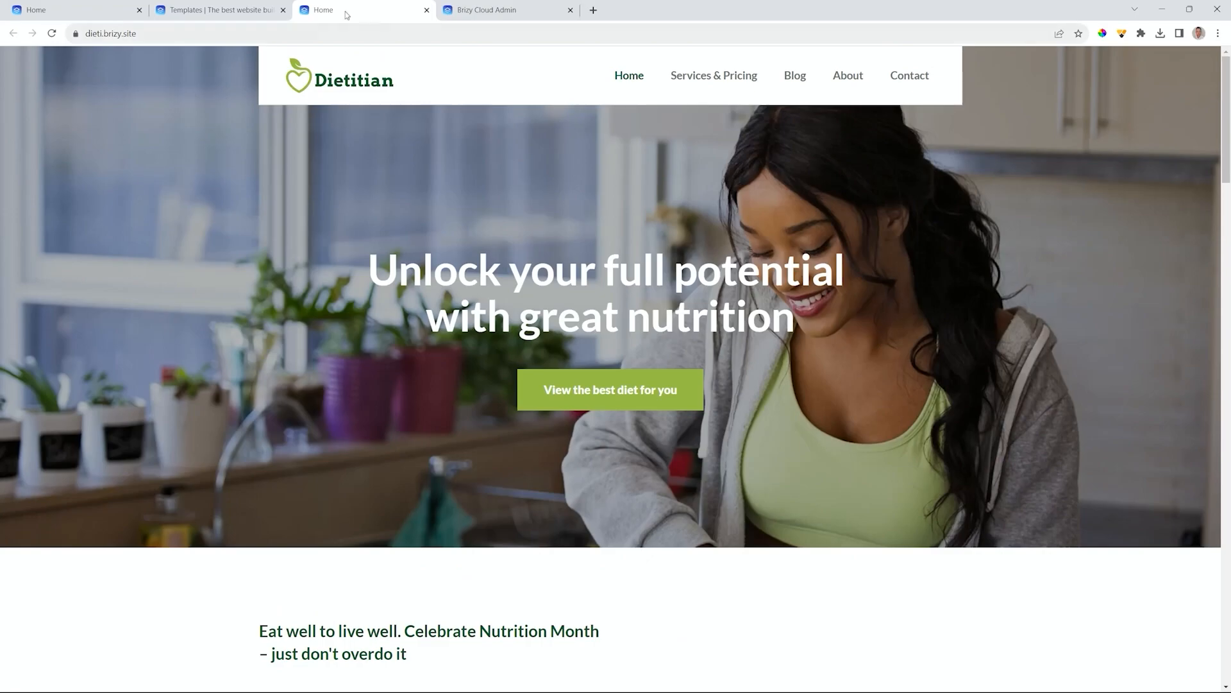
click(244, 9)
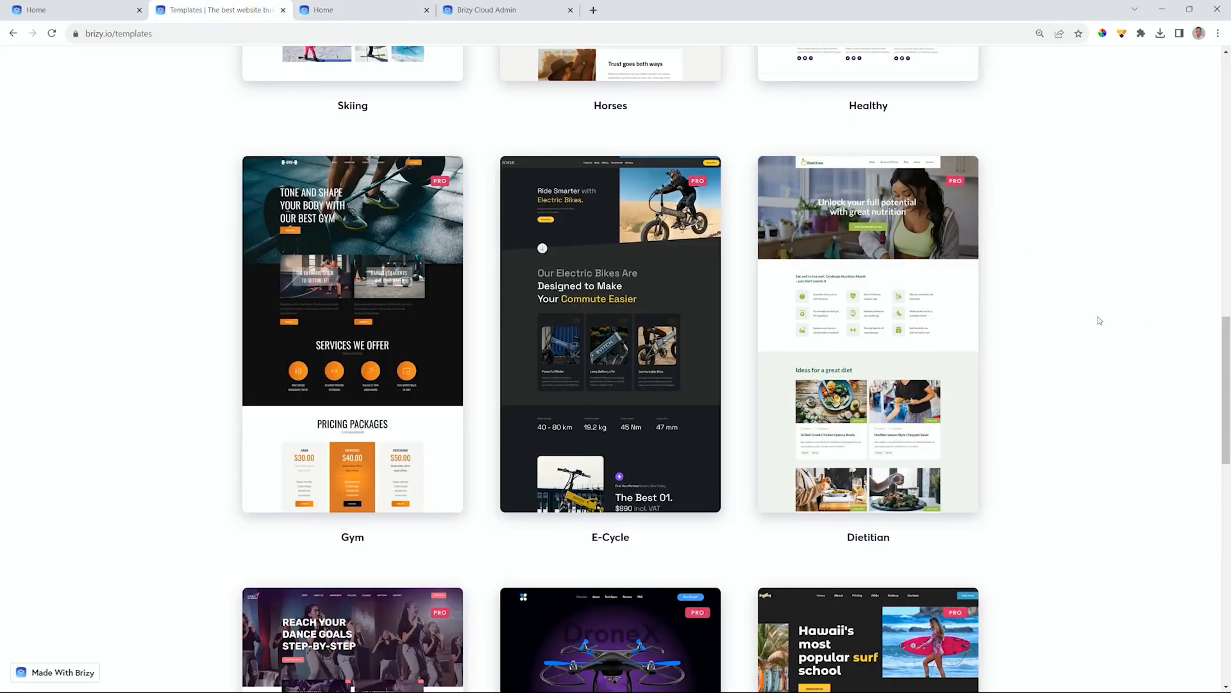
mouse_move(856, 324)
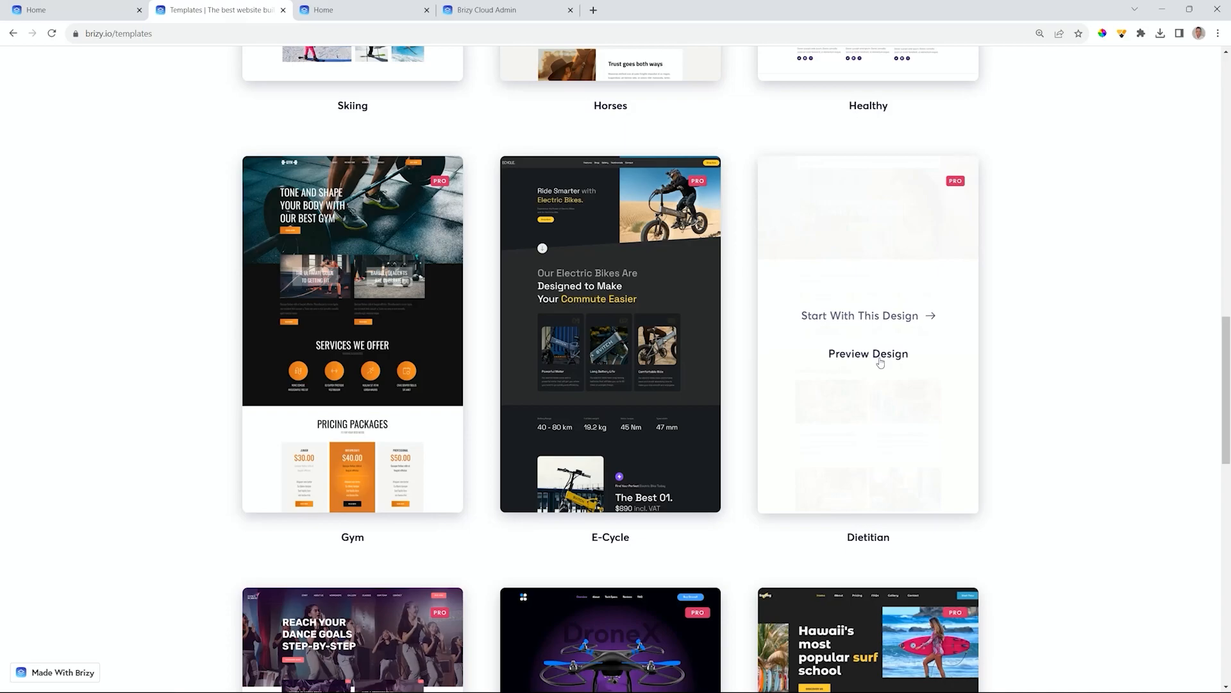
mouse_move(865, 357)
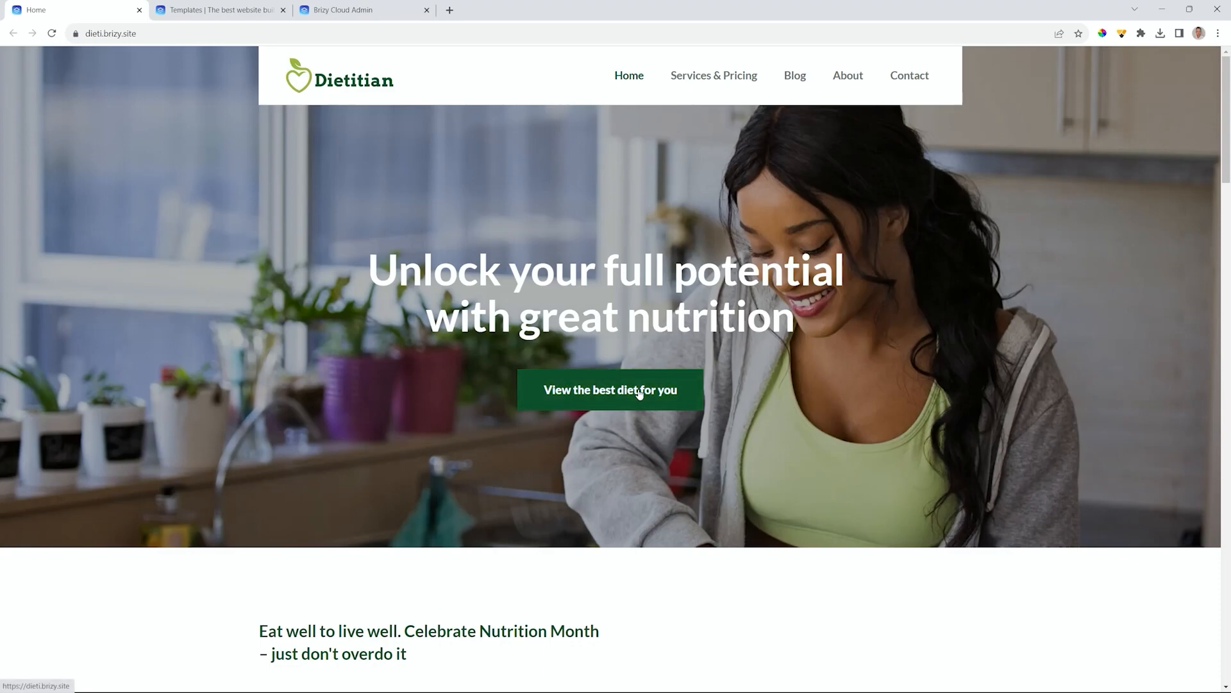
- Switch to the Brizy Cloud Admin tab showing the personal projects dashboard
click(368, 12)
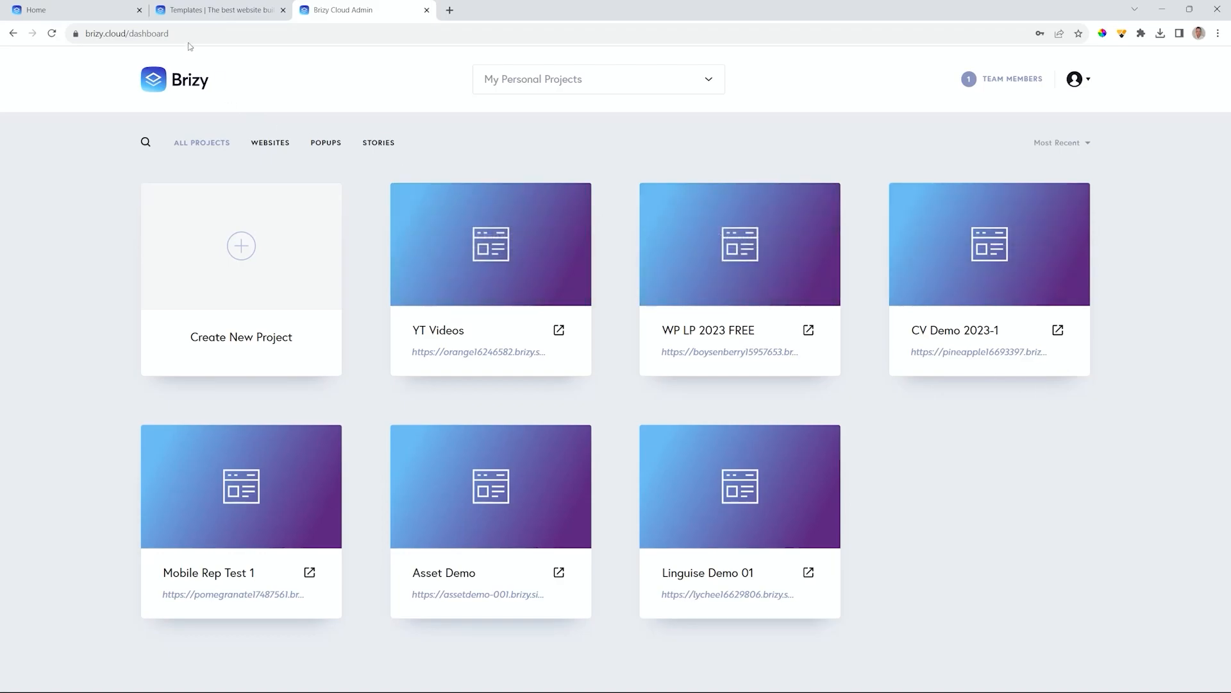
- Return to the Templates tab and look over the Gym and Dietitian template cards
click(213, 17)
mouse_move(395, 340)
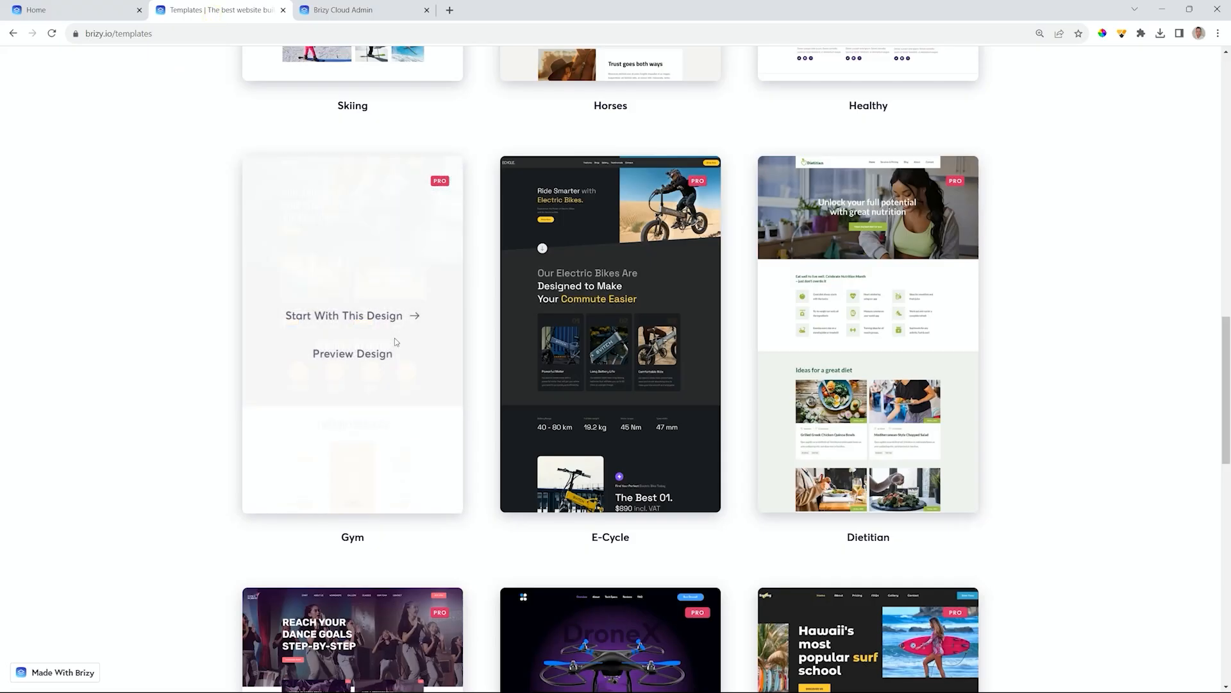
mouse_move(863, 324)
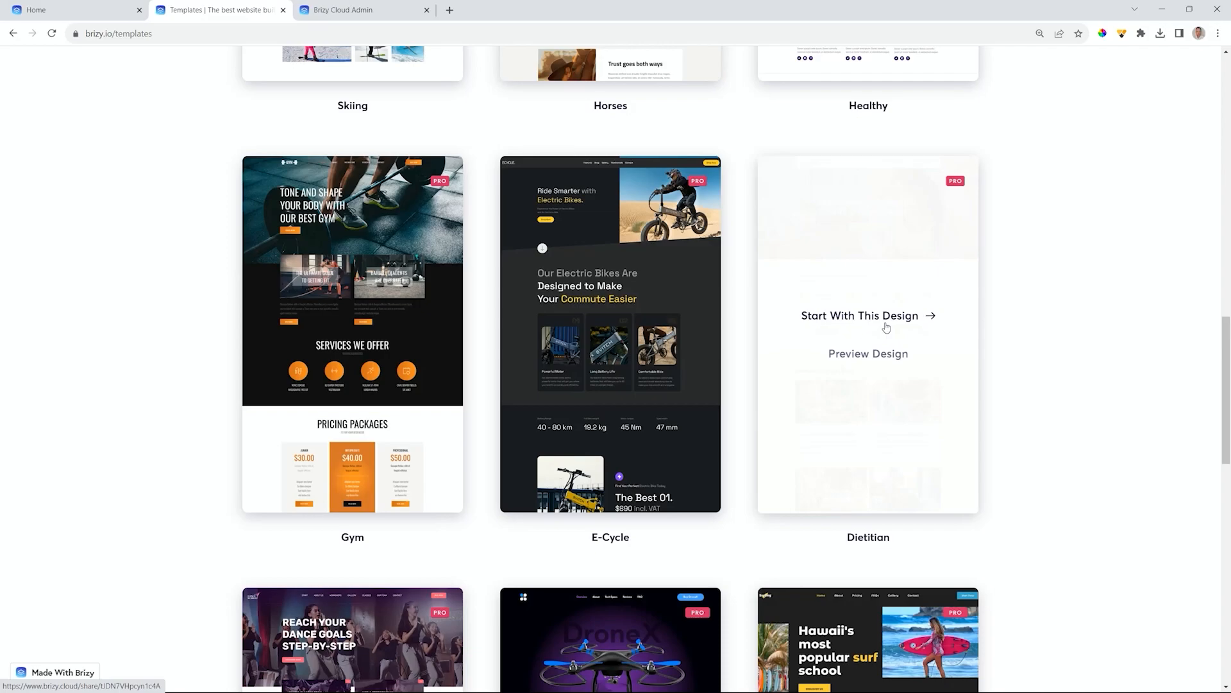
- Start a new Brizy Cloud project from the Dietitian template via 'Start With This Design'
click(841, 325)
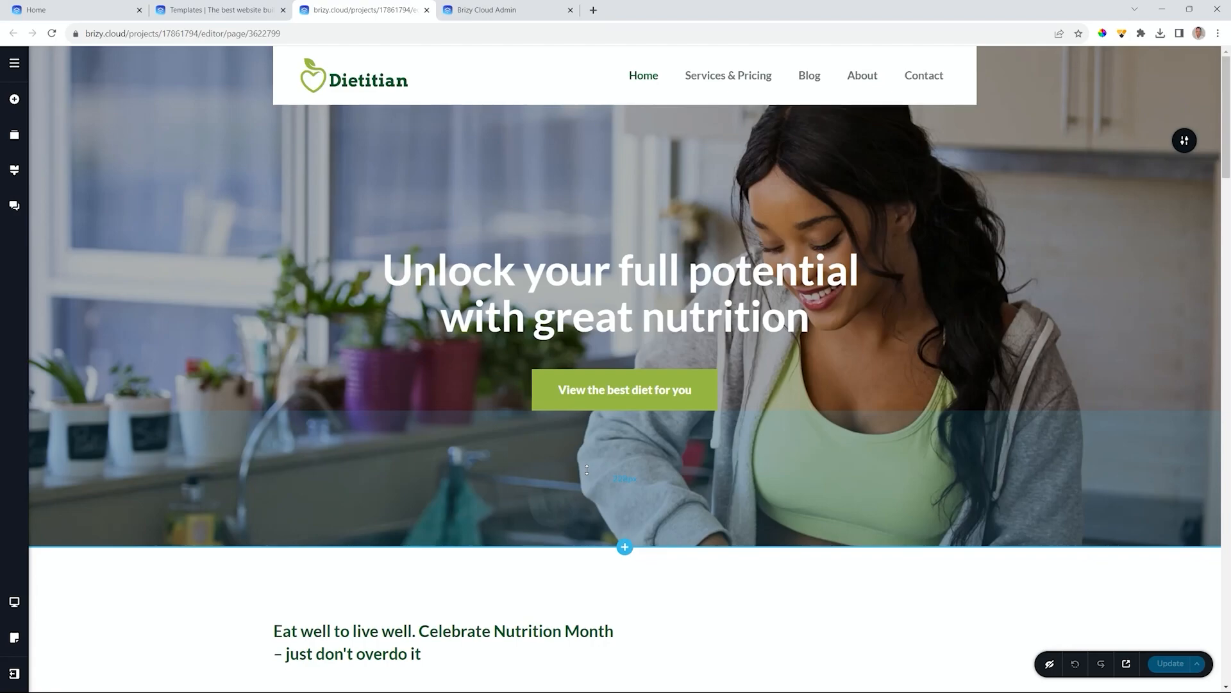
- Scroll down the Dietitian Home page in the editor and back to the hero
scroll(587, 470, down, 3)
scroll(587, 469, up, 3)
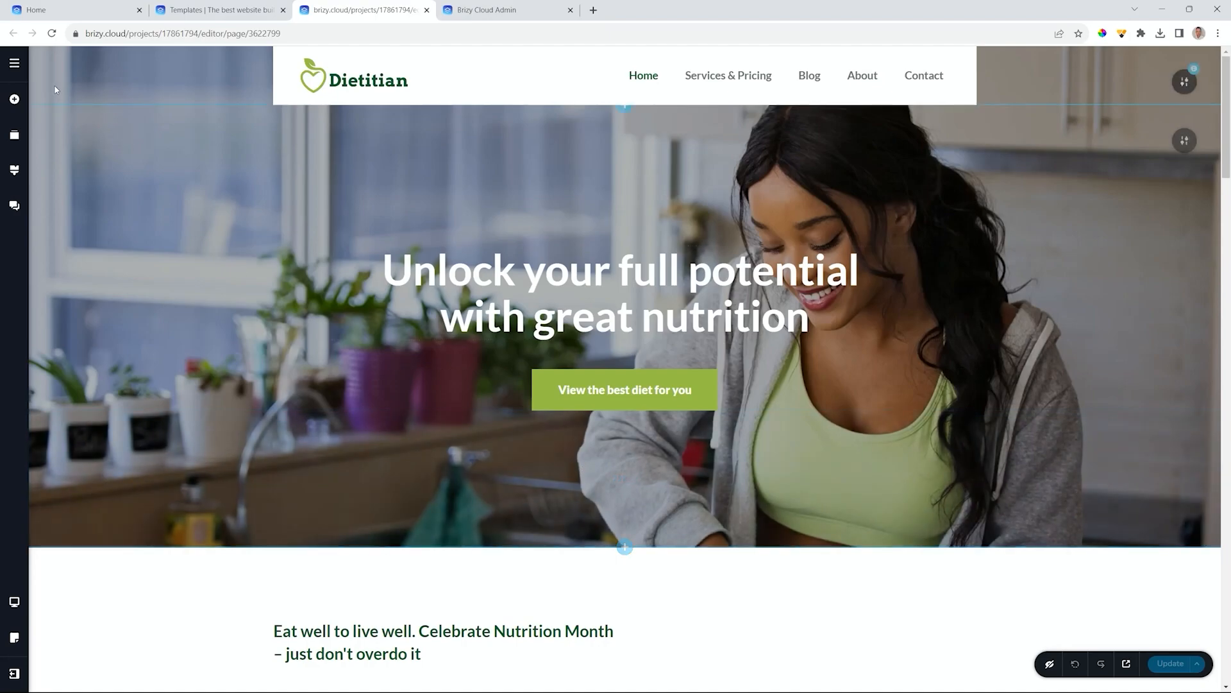
- Open the editor's assets panel, then look over the live site's Blog page and the templates gallery
click(15, 66)
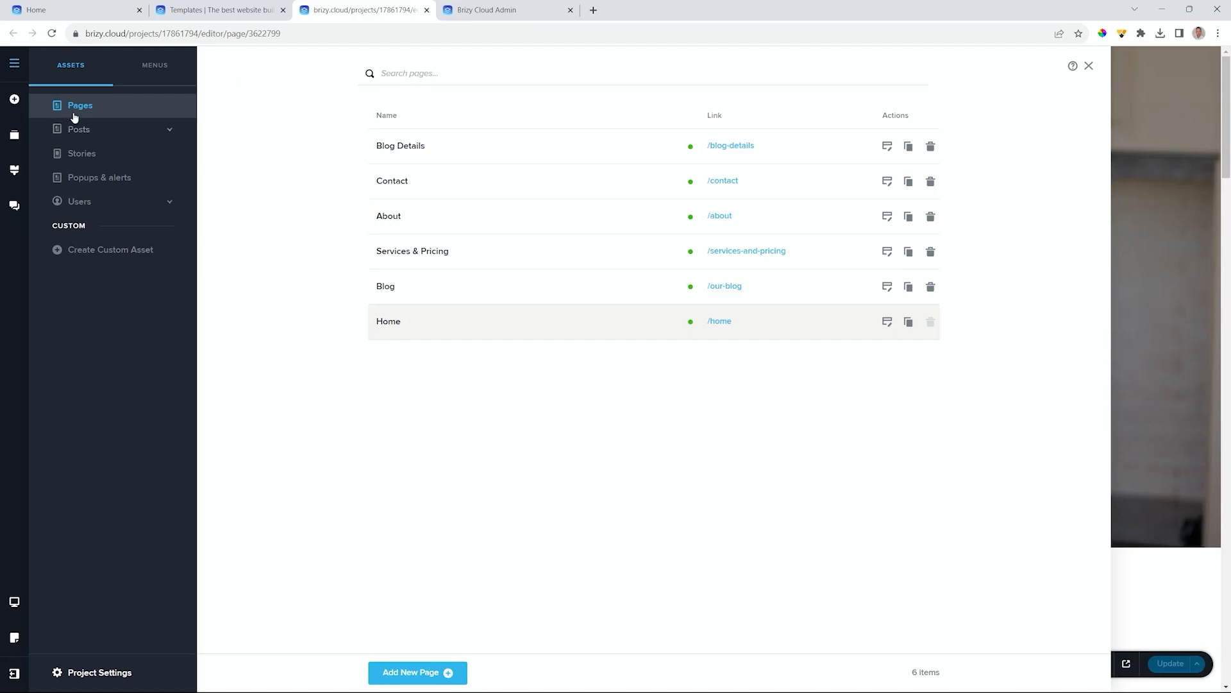
click(100, 14)
mouse_move(805, 81)
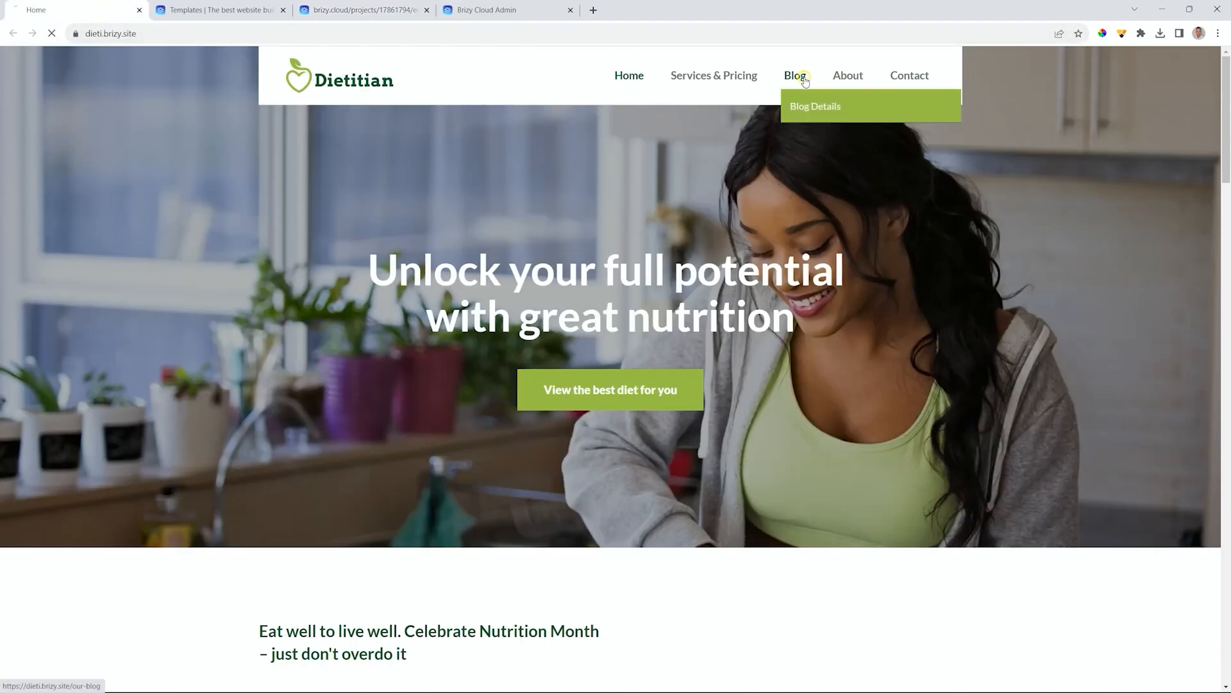
click(805, 80)
scroll(668, 452, down, 6)
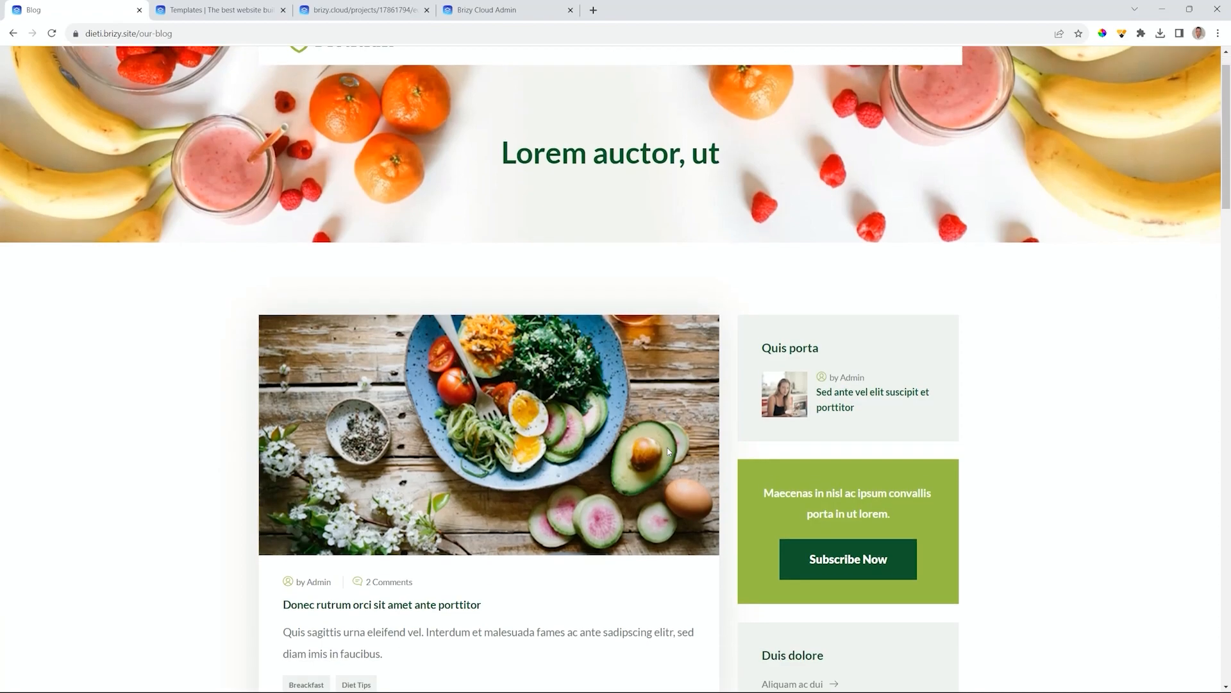
scroll(668, 452, up, 6)
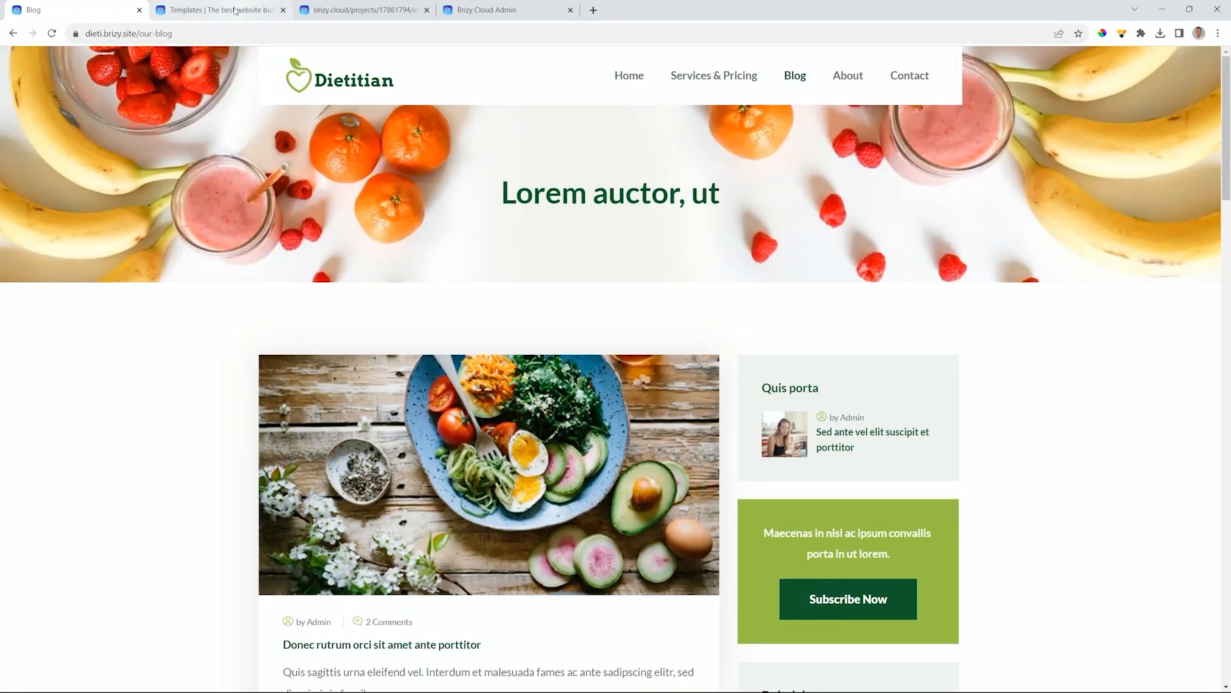
mouse_move(236, 11)
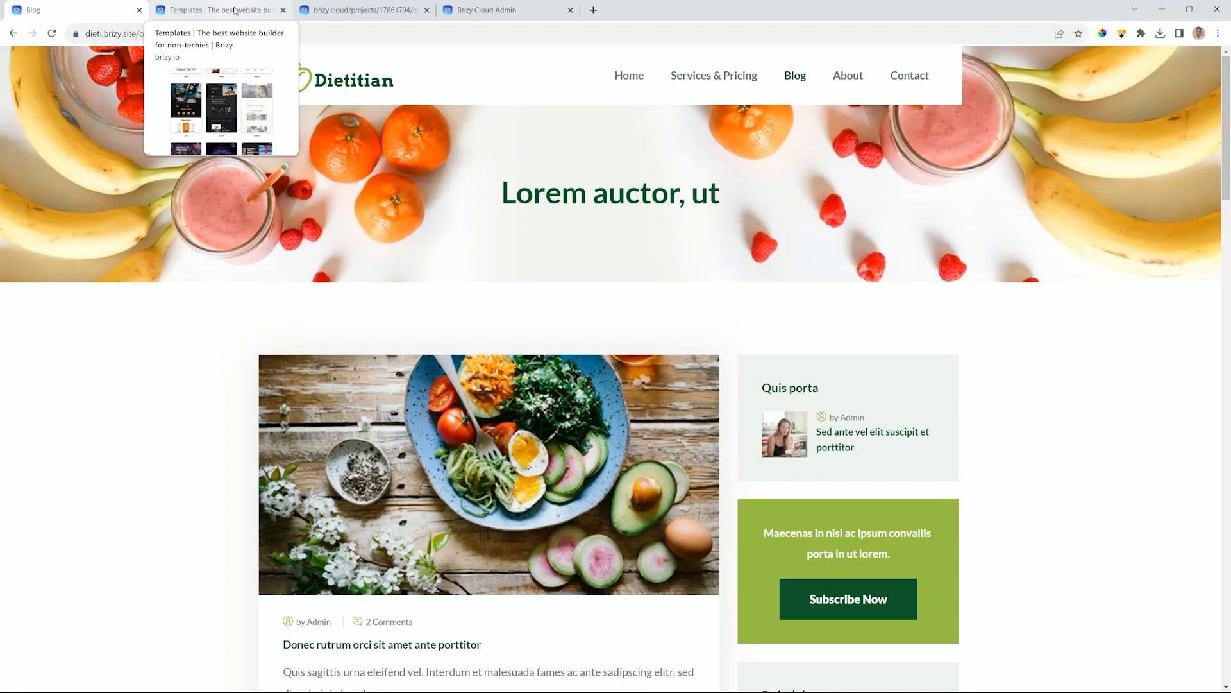
click(236, 10)
- Back in the editor, view the empty Posts list, then the six-page Pages list
click(318, 10)
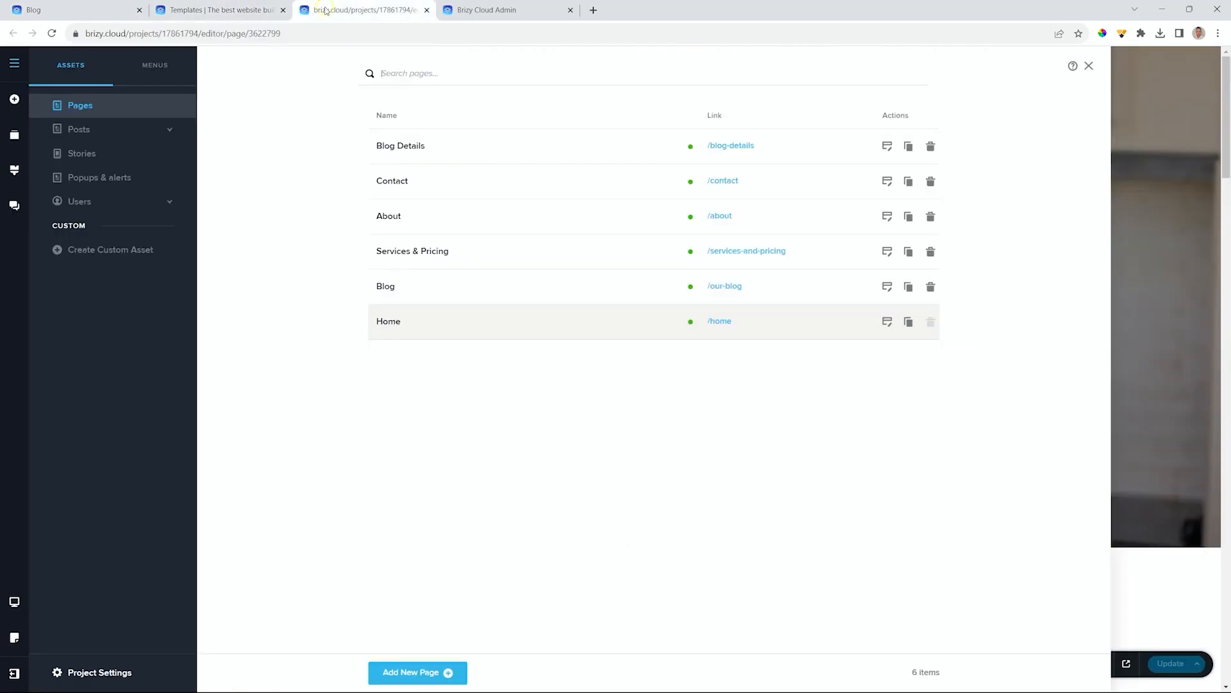
click(77, 133)
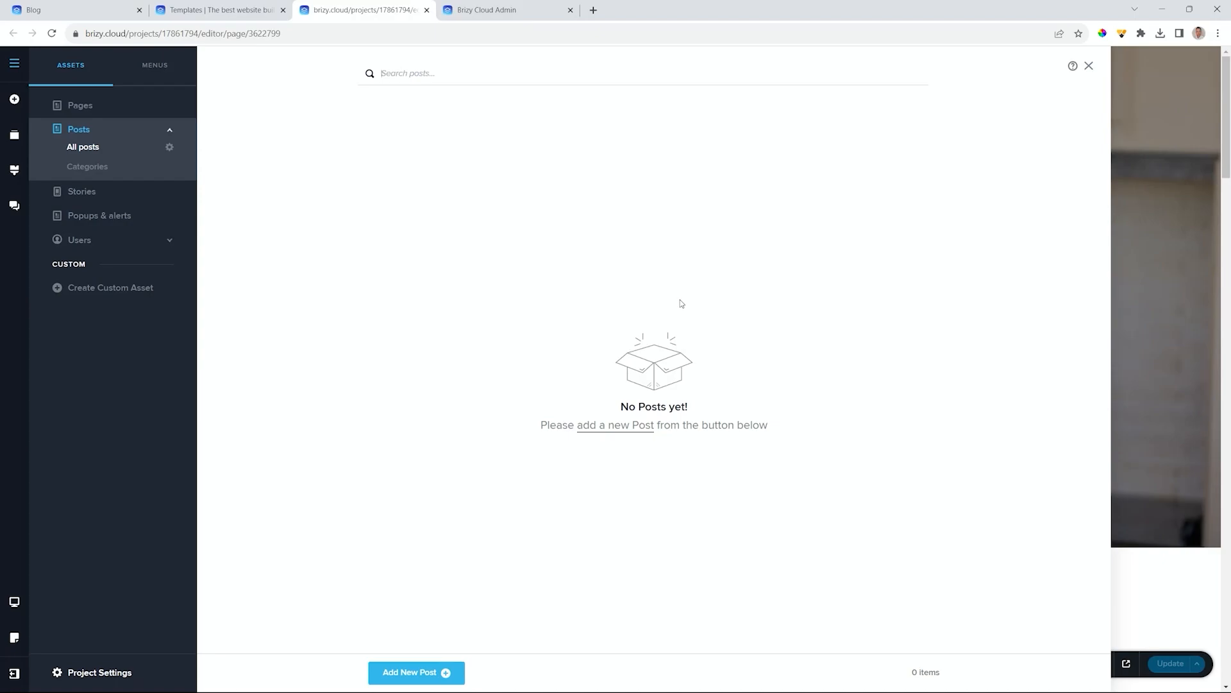
click(89, 109)
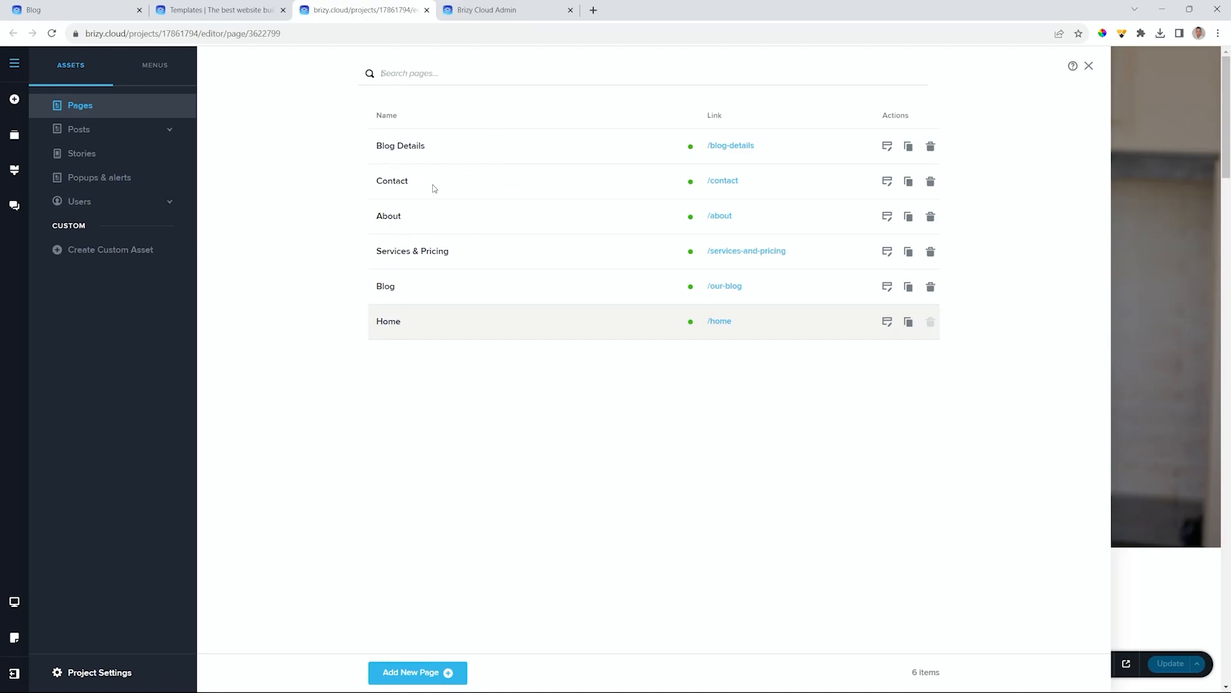
- Review the six-page header menu without changes, then close the Pages panel to return to Home
click(159, 68)
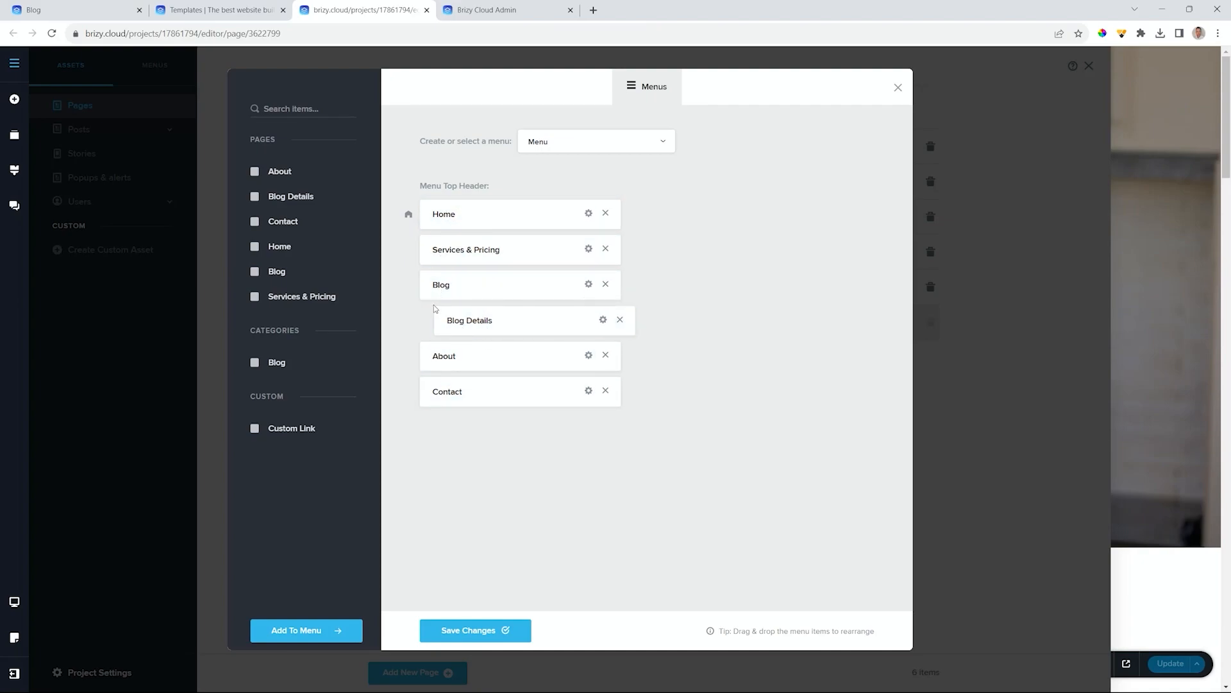
click(898, 88)
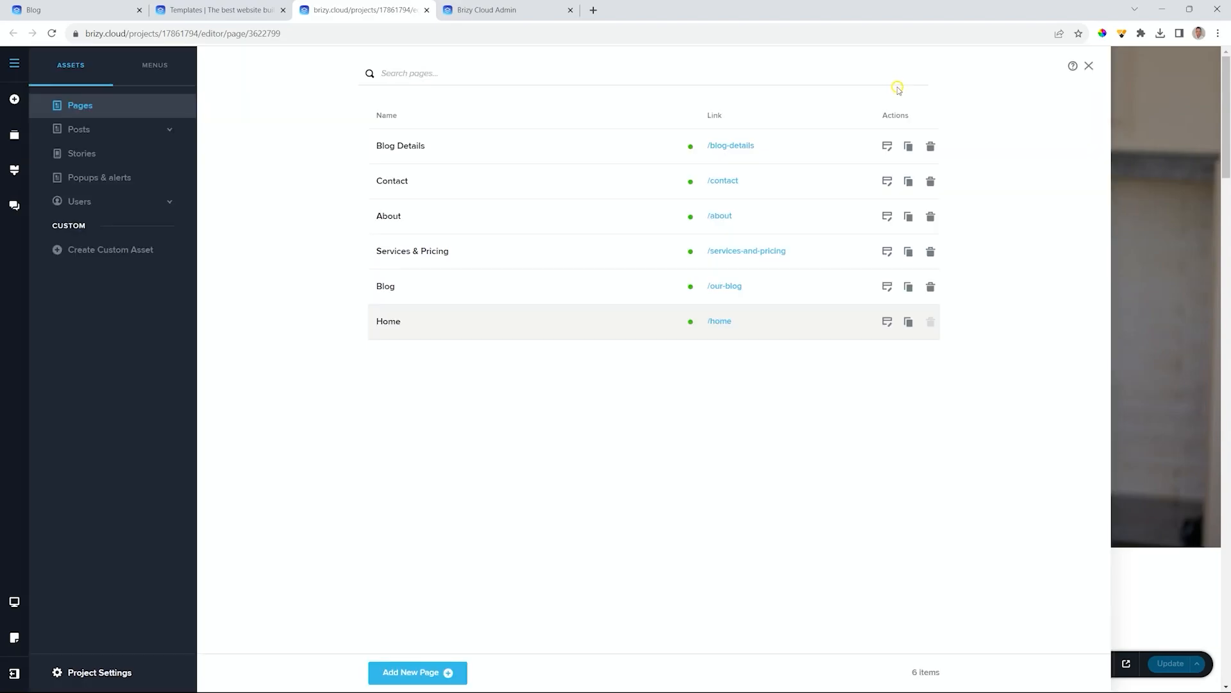
click(1089, 65)
scroll(639, 306, down, 1)
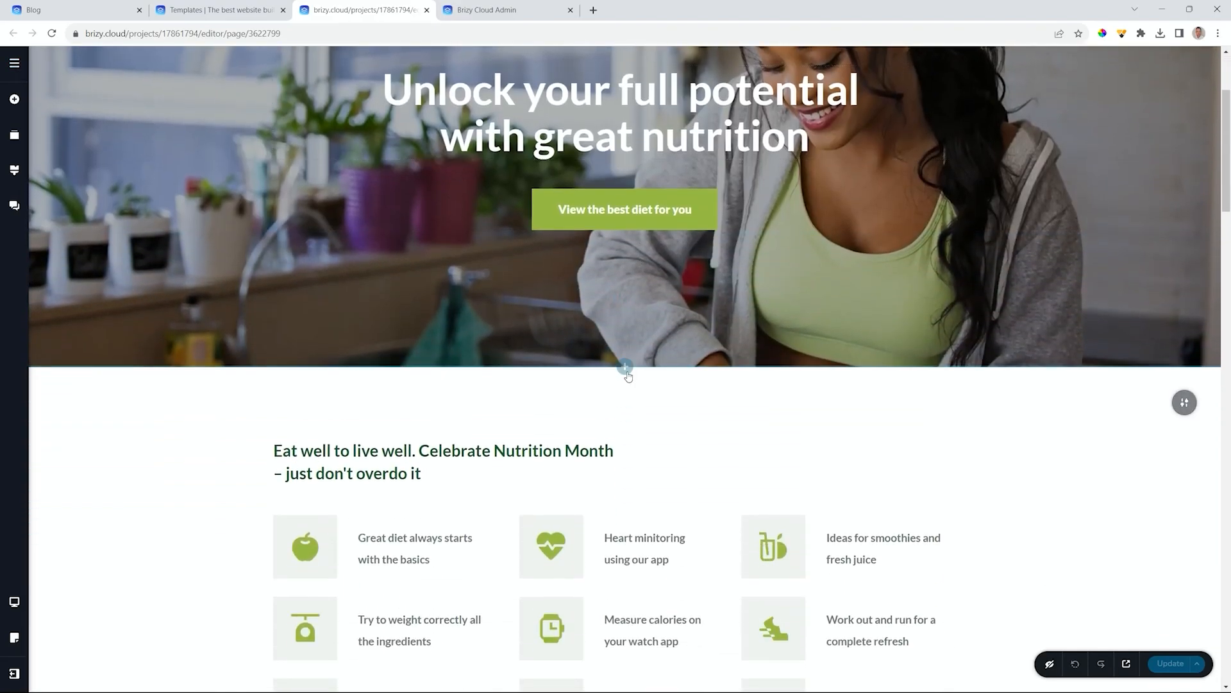
click(625, 367)
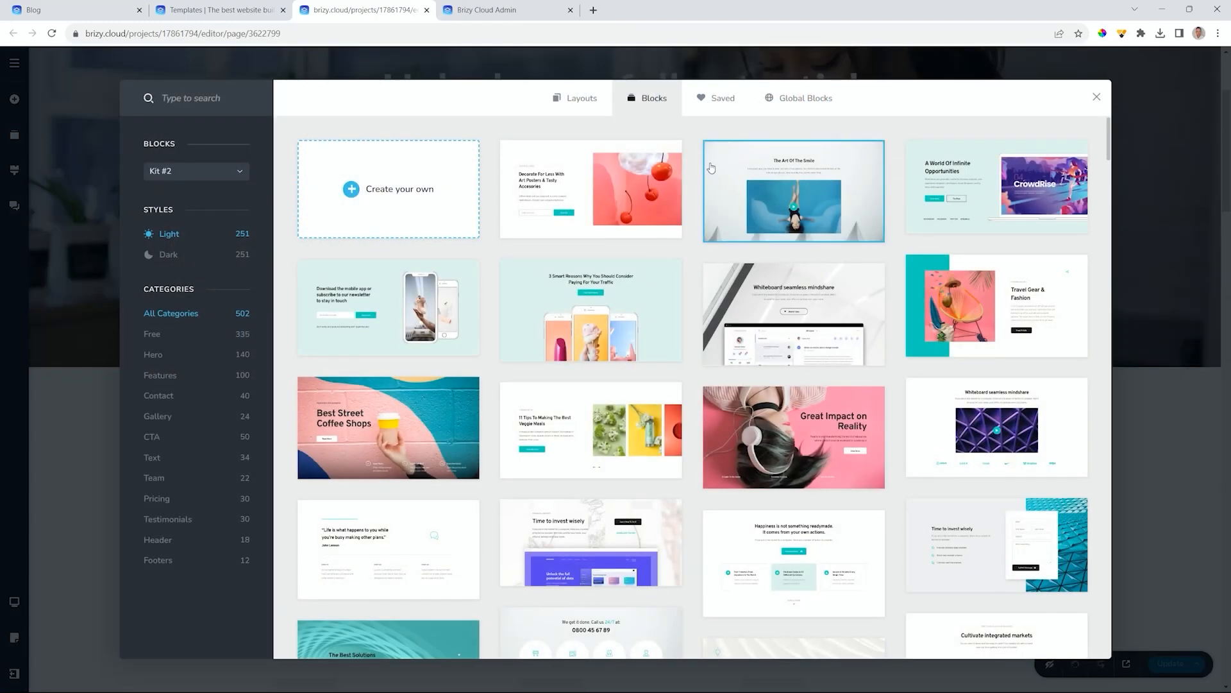
click(791, 105)
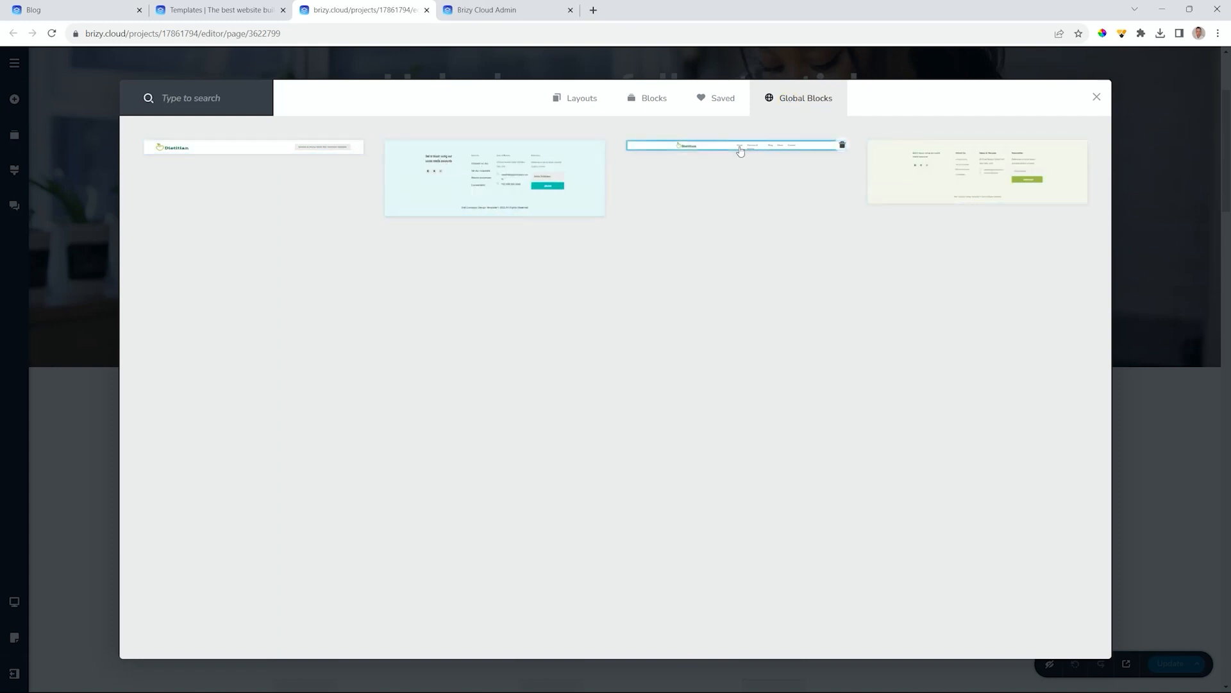
mouse_move(951, 167)
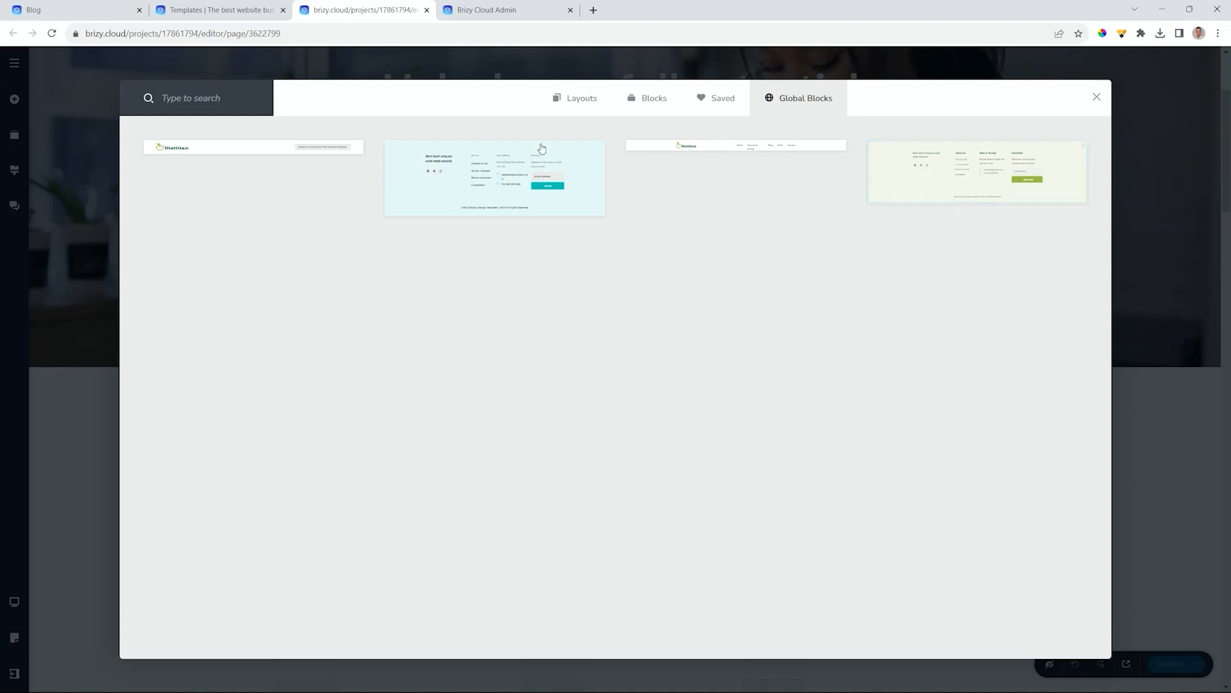
click(725, 101)
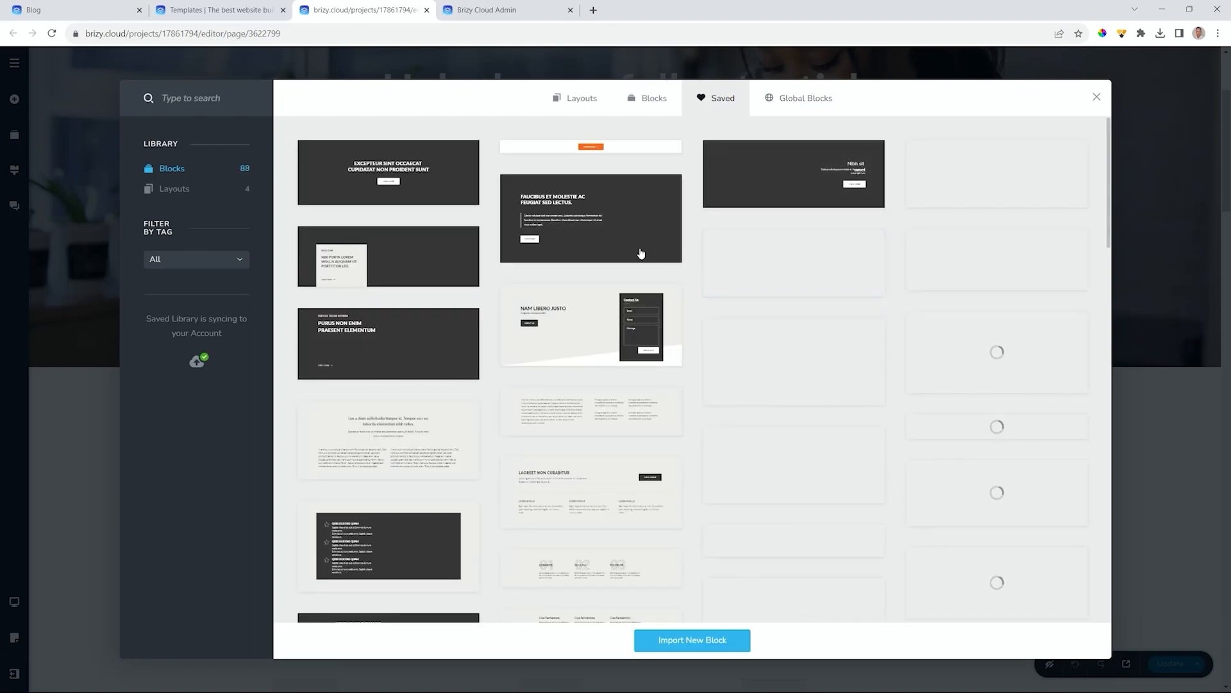
mouse_move(753, 305)
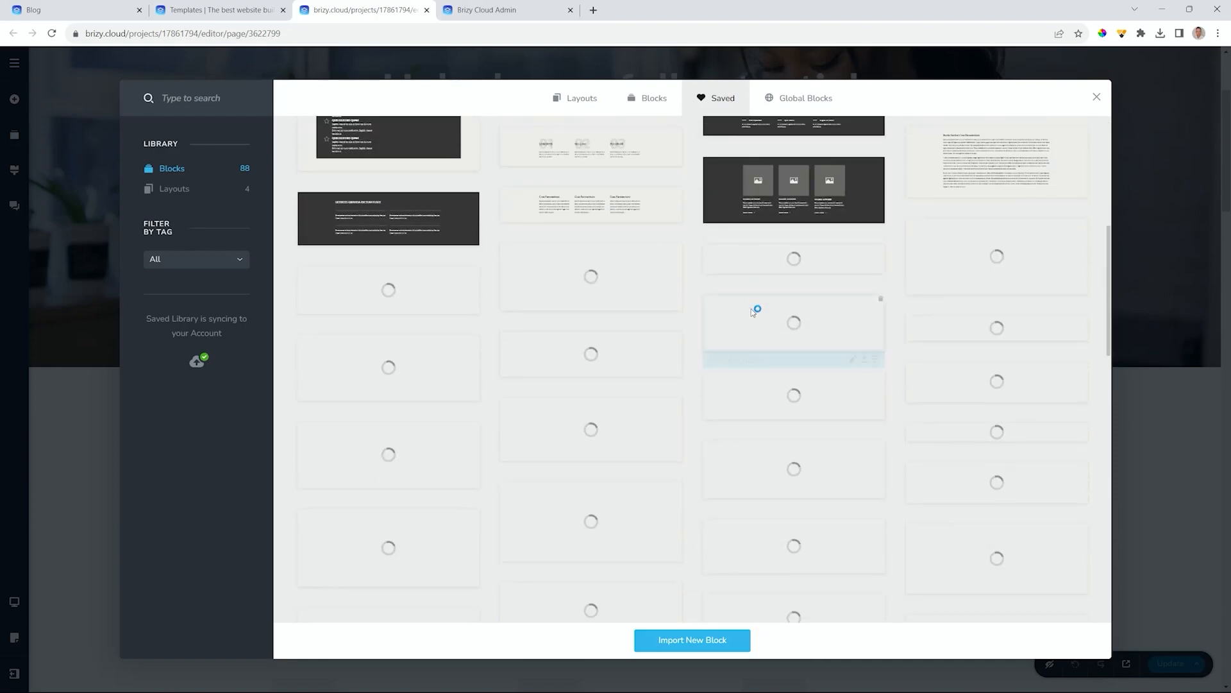
click(791, 106)
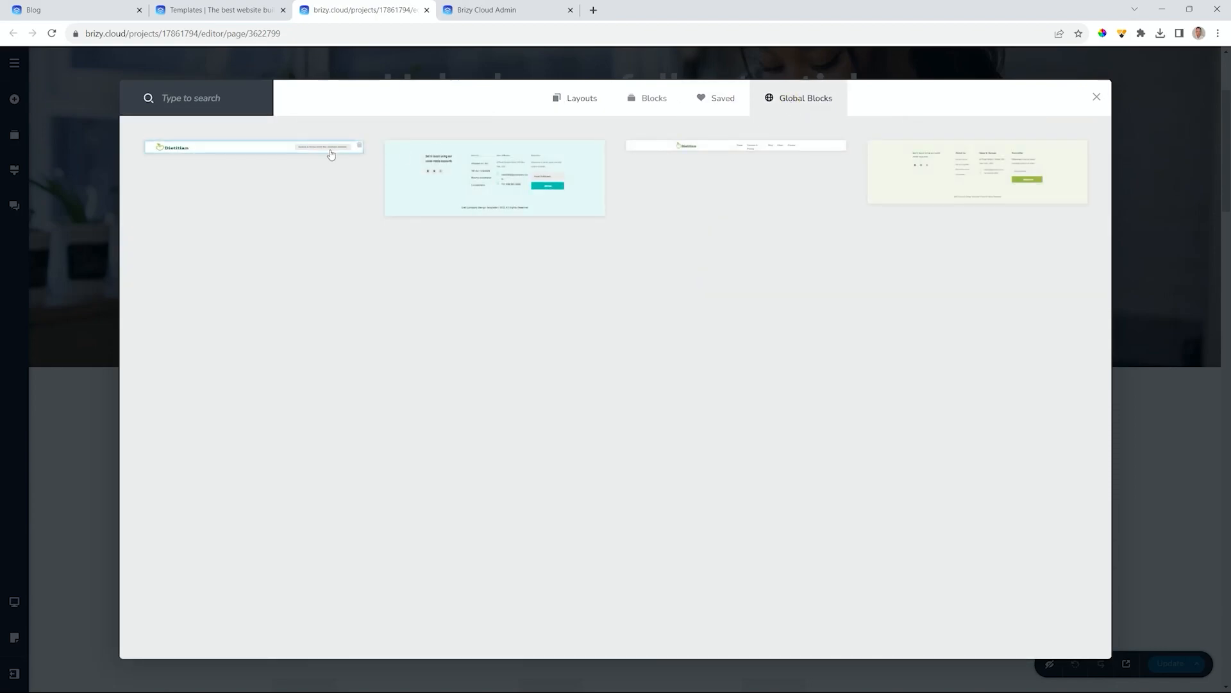
click(1097, 96)
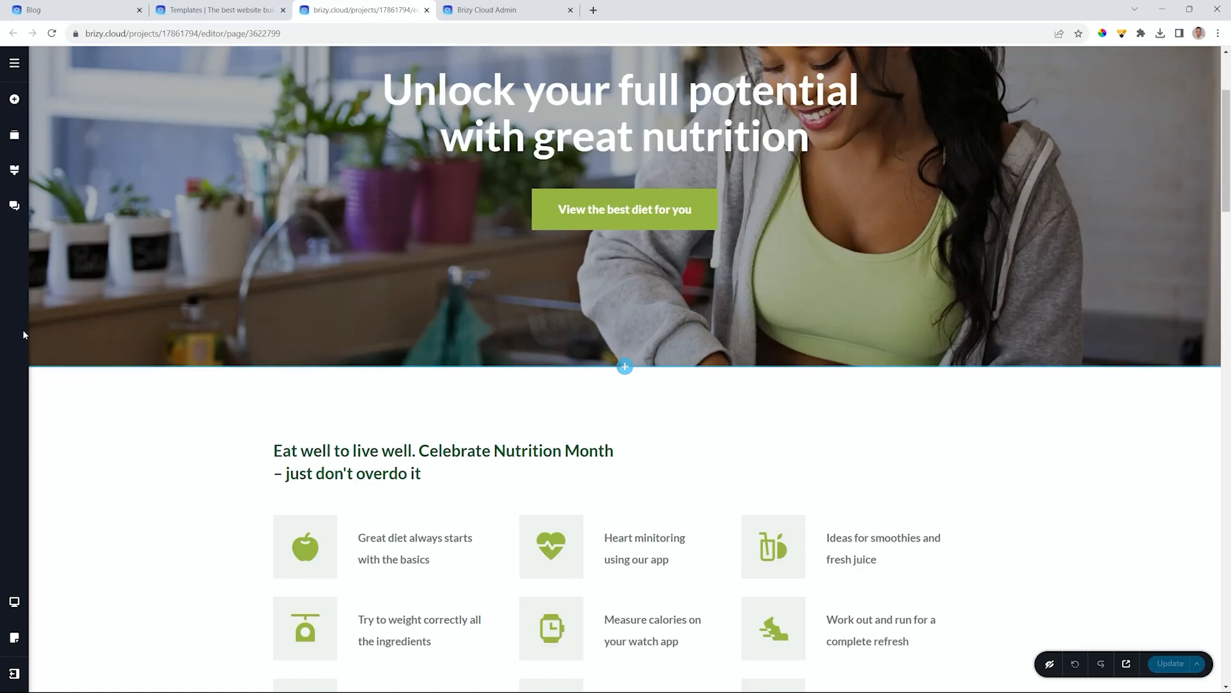
- Look through the project's SEO, Sharing and General settings, then switch to the Brizy Cloud Admin dashboard
click(15, 64)
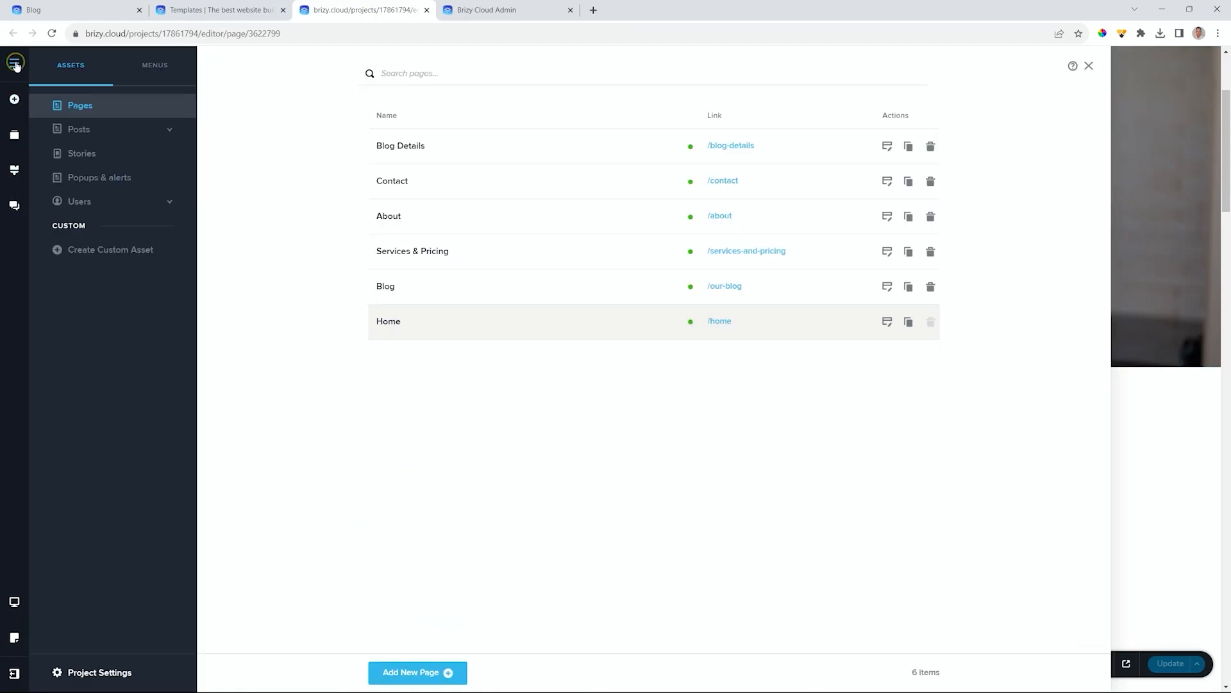
click(97, 672)
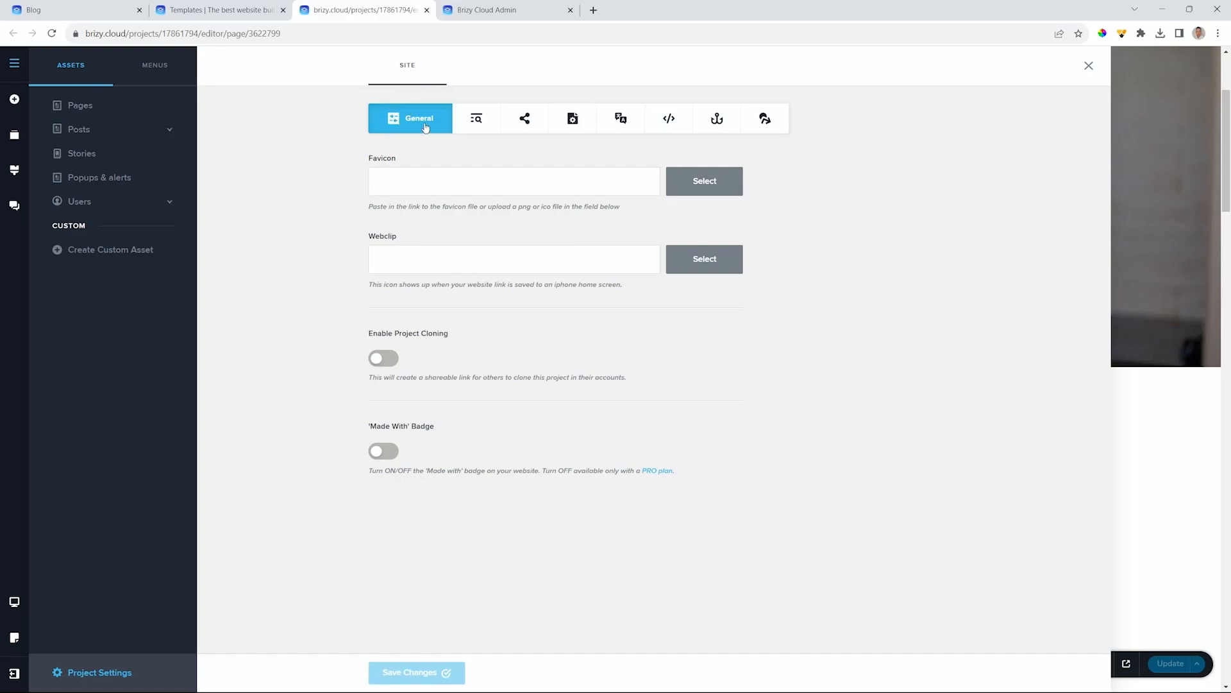
click(483, 126)
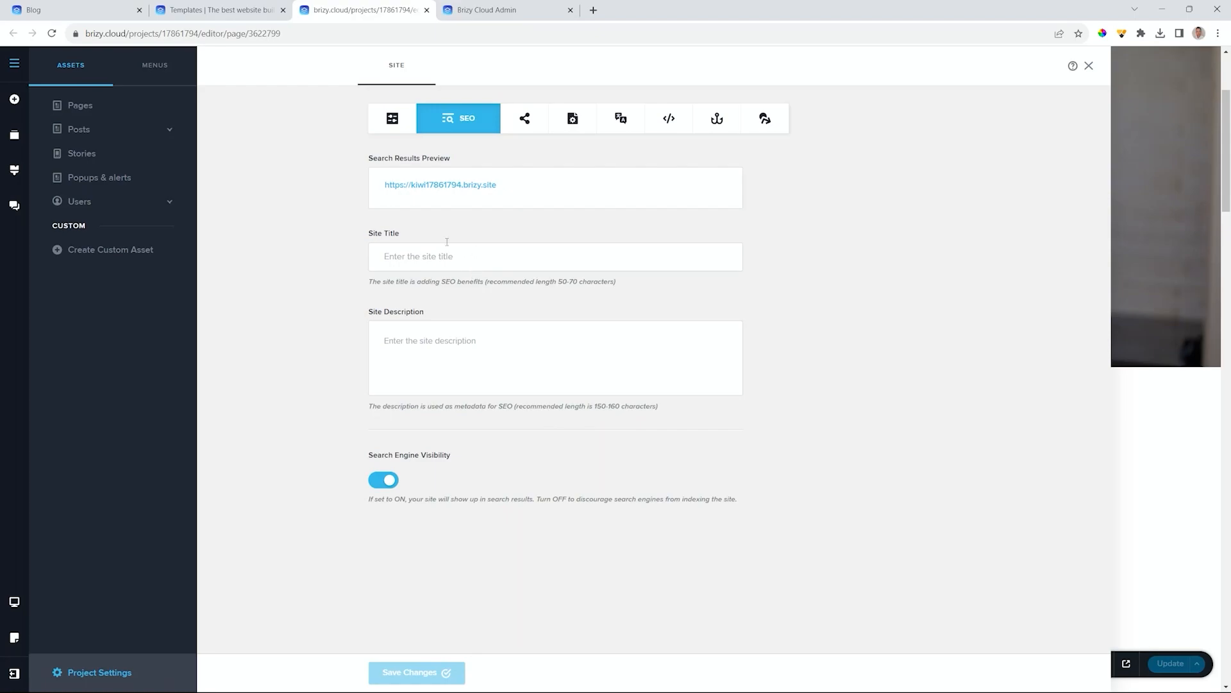
click(527, 119)
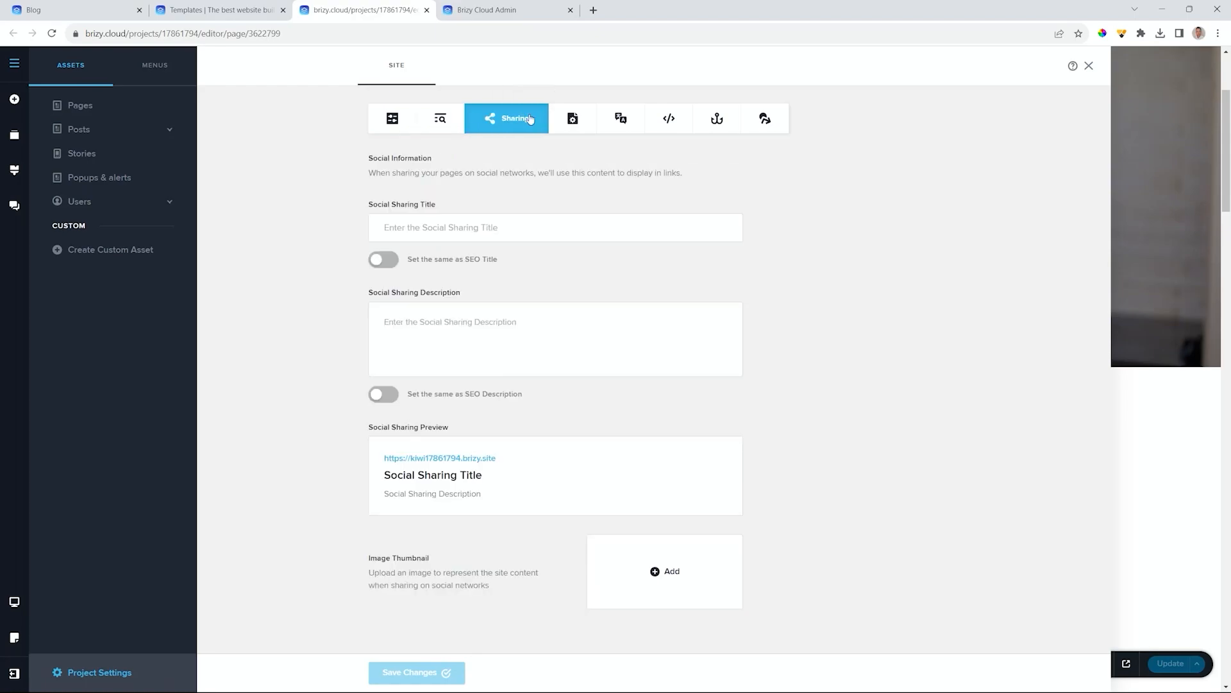
click(389, 121)
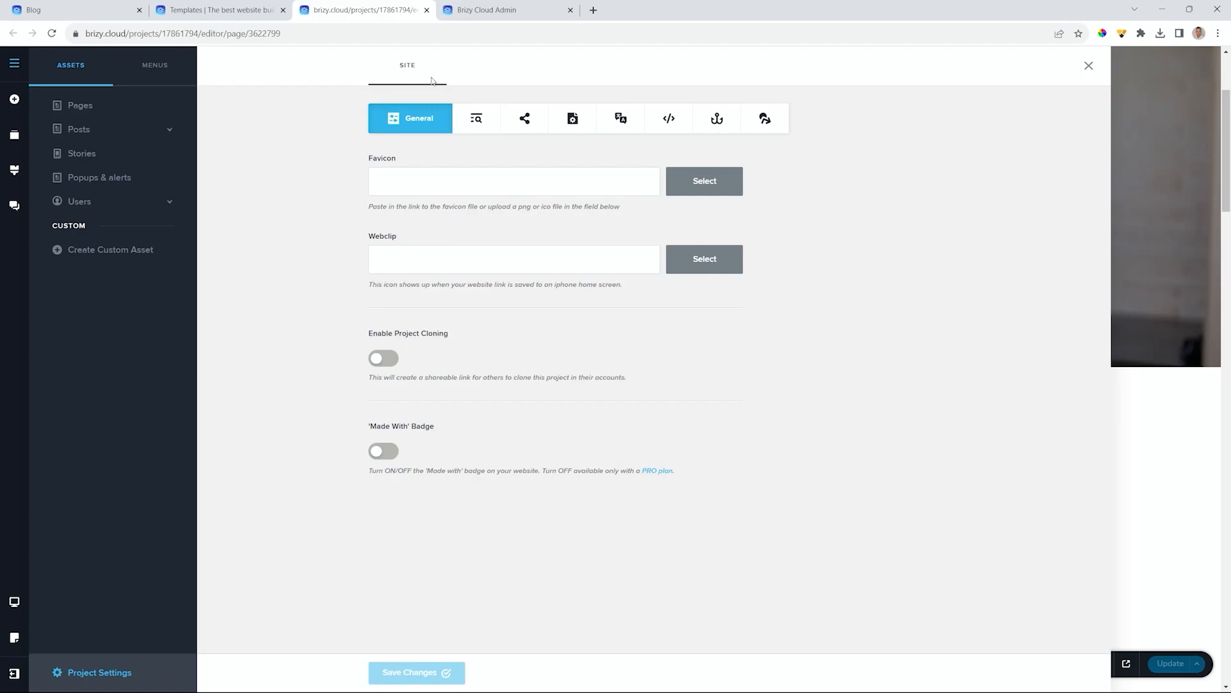
click(516, 10)
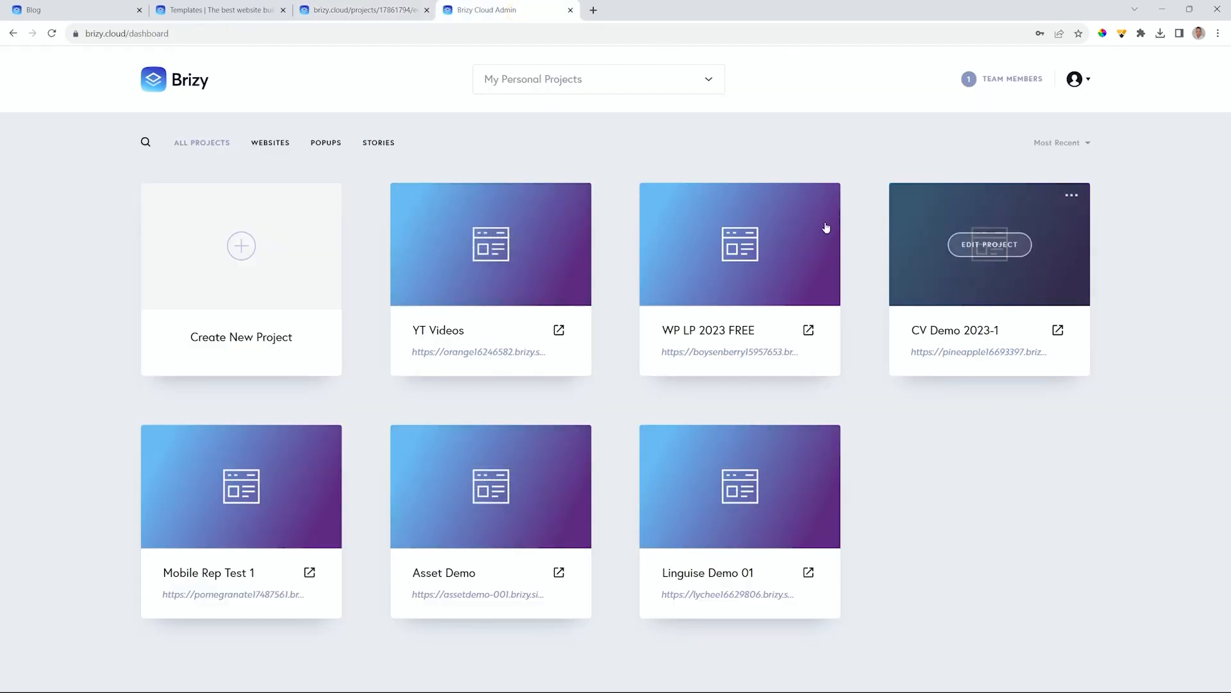
- Close the extra Admin tab and go to the projects dashboard via More
mouse_move(766, 322)
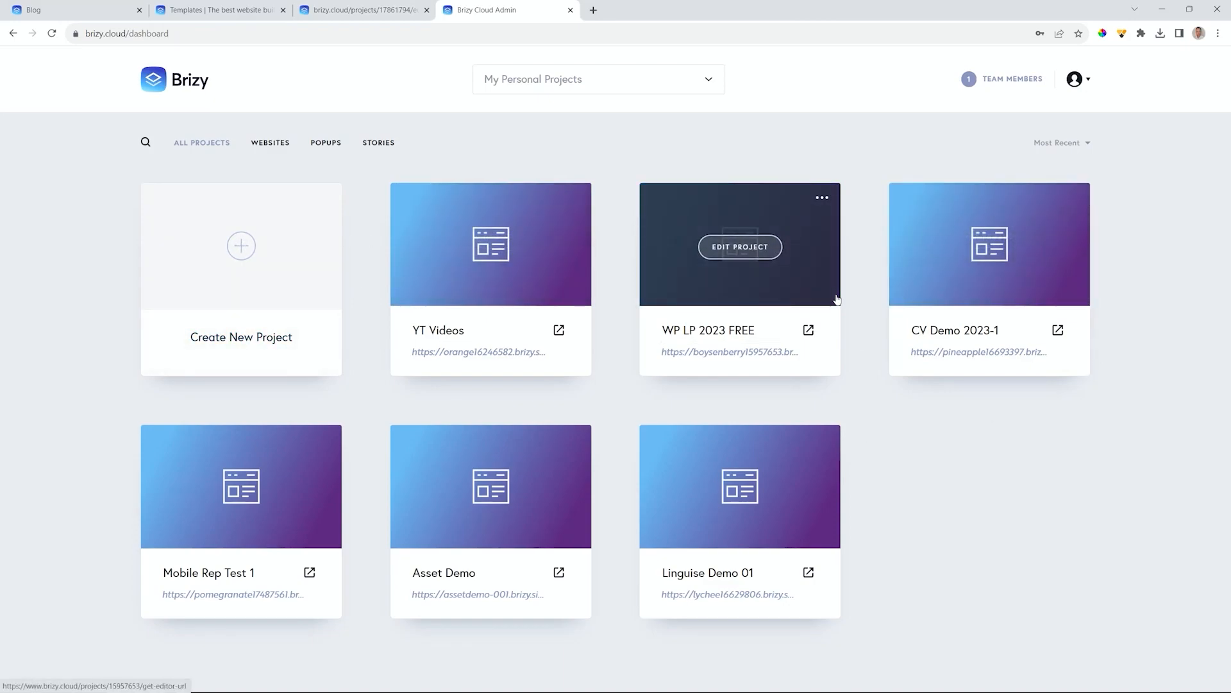
click(570, 11)
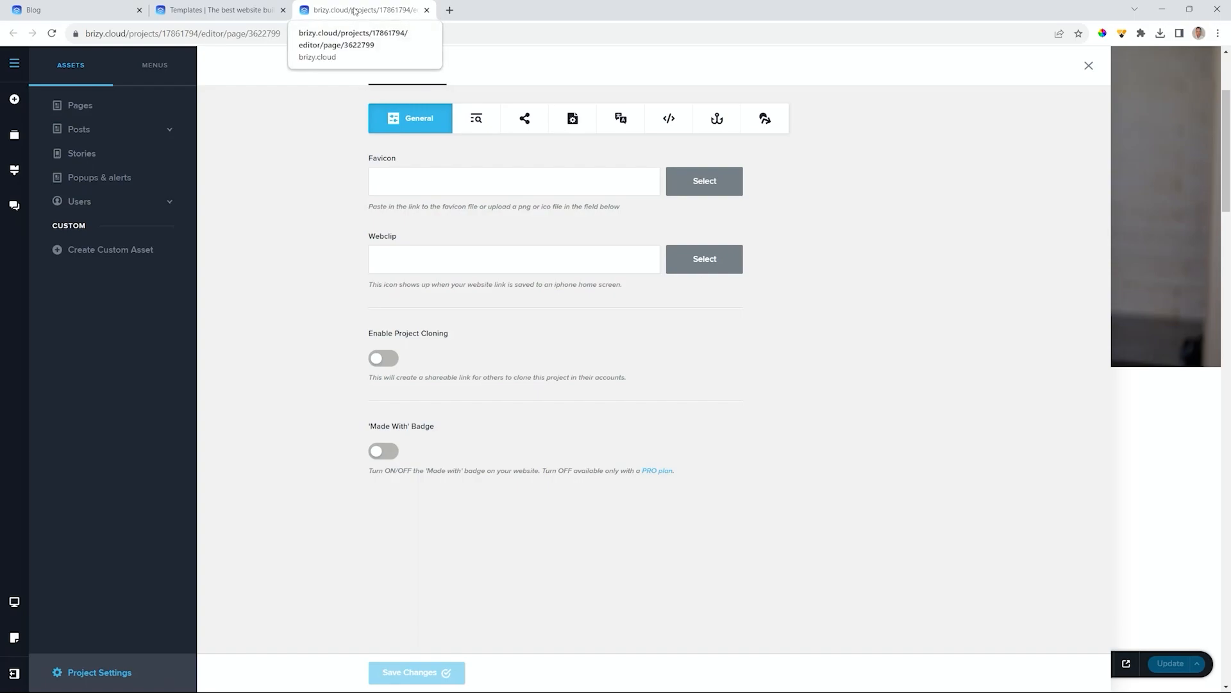
click(16, 674)
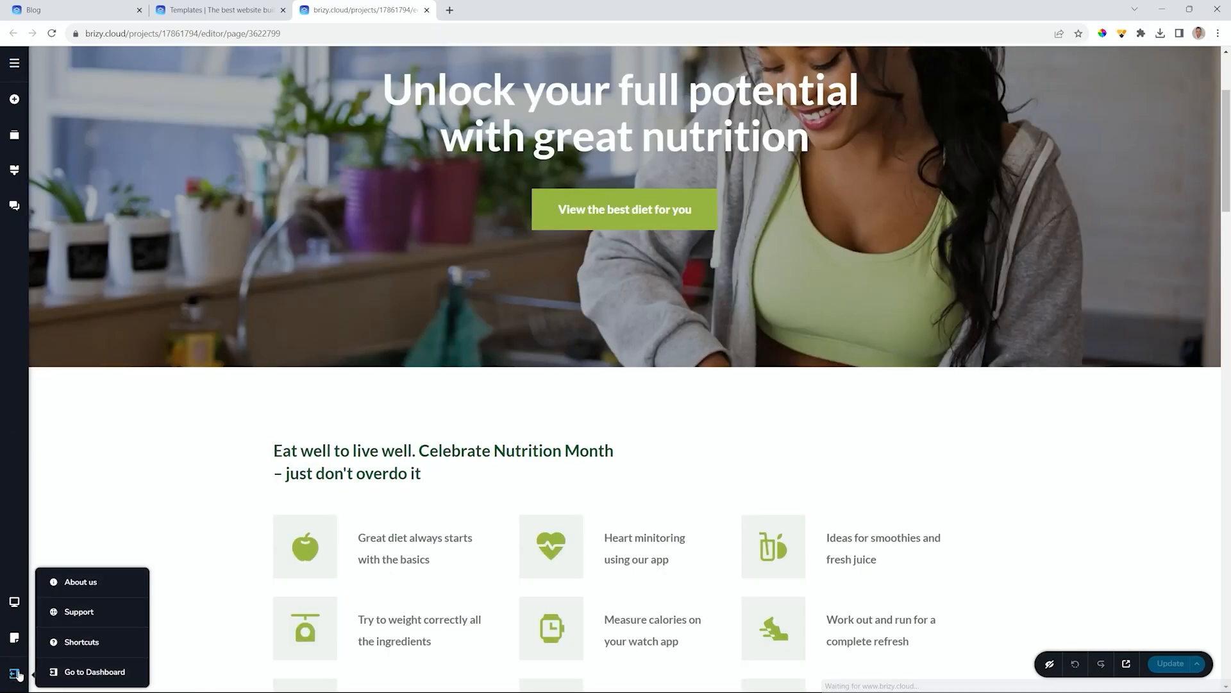
click(90, 672)
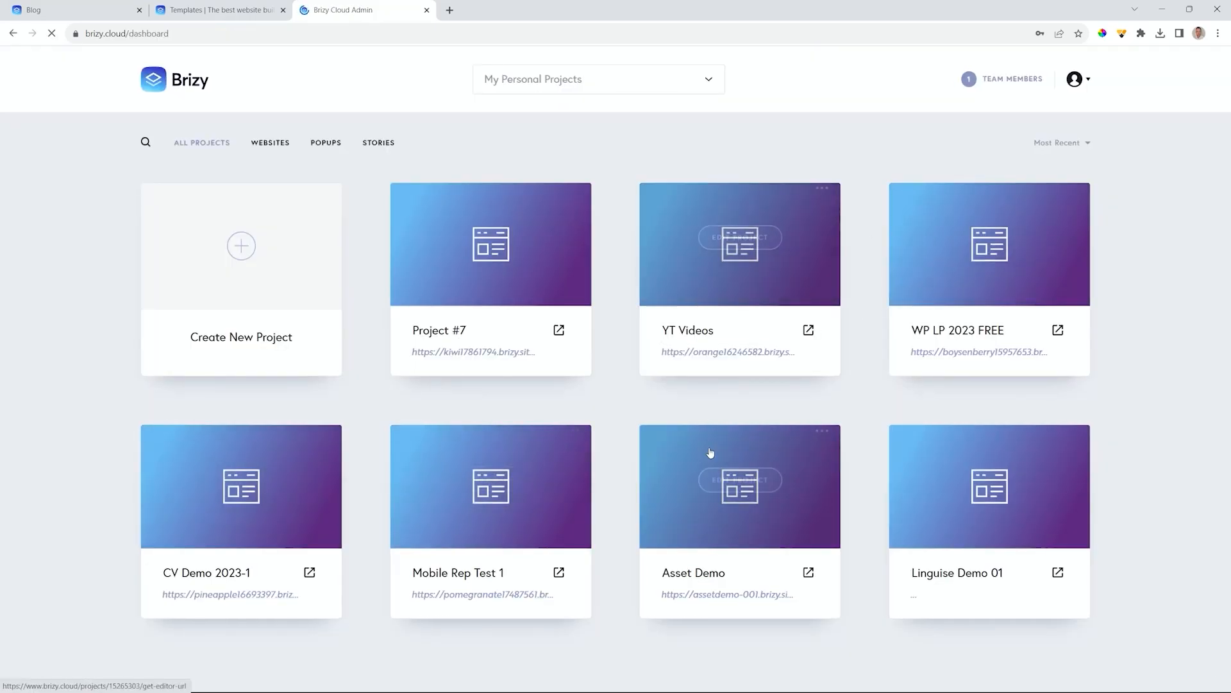
- Rename the Project #7 card to 'Dietitian Demo'
mouse_move(200, 515)
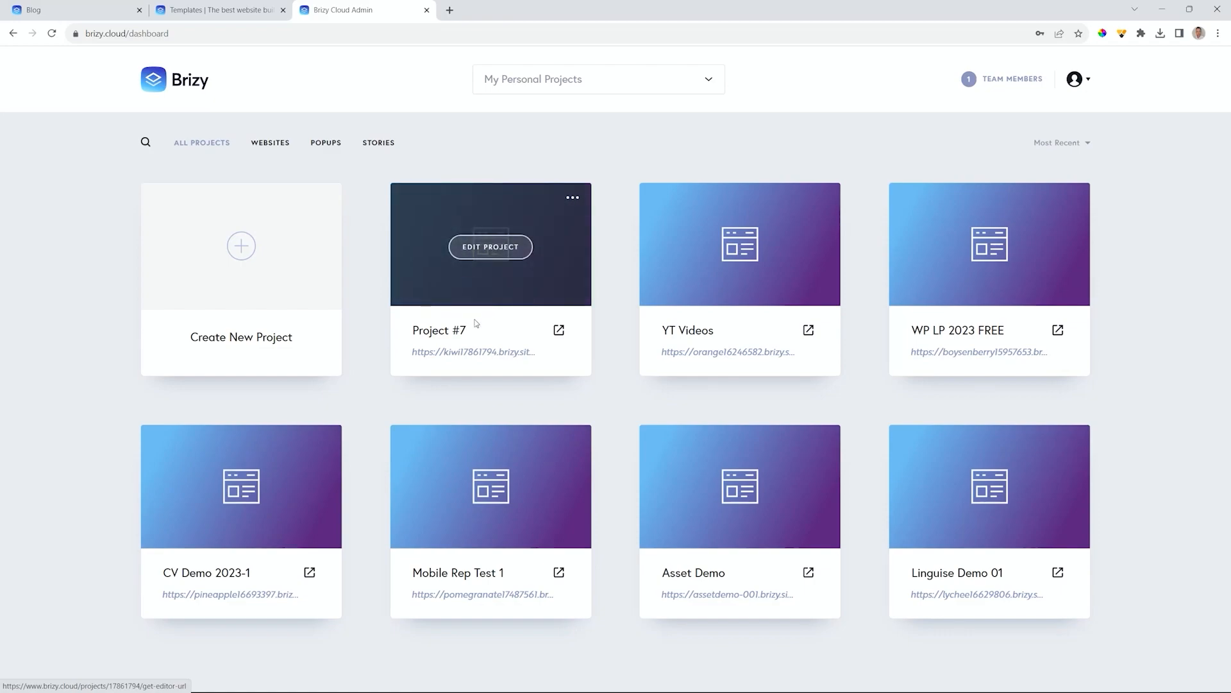
drag(478, 330, 411, 331)
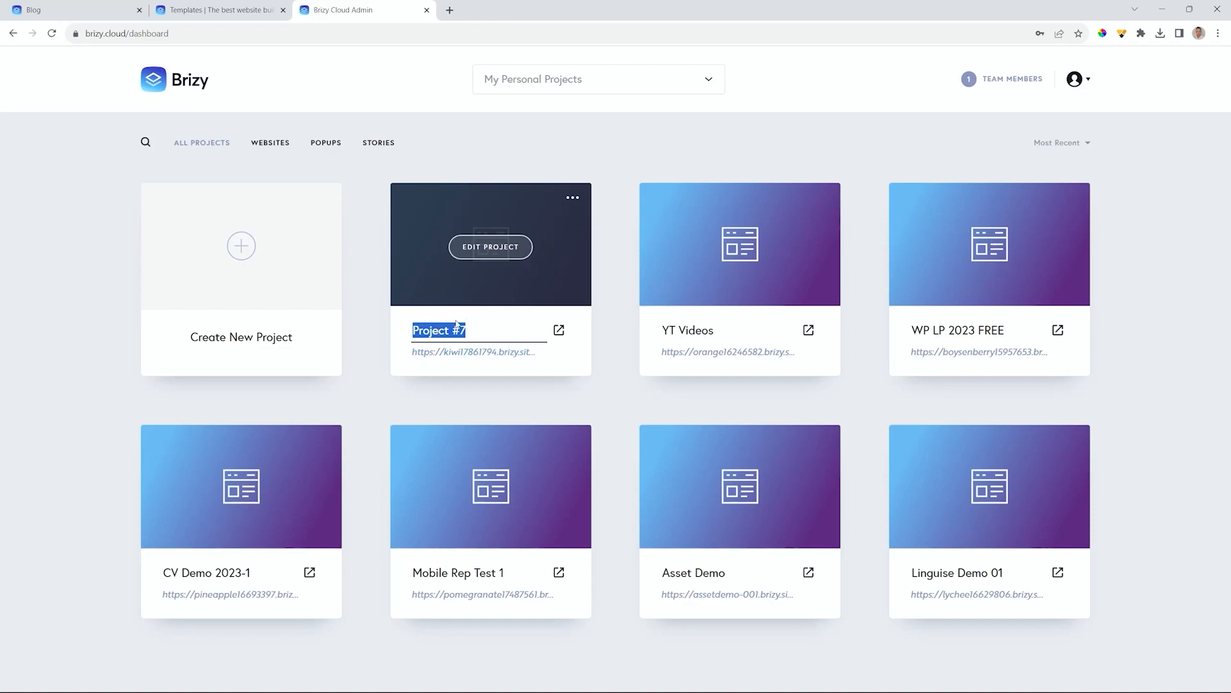
text(Dietitian Demo)
- Open Dietitian Demo in the editor and close the live Blog and templates gallery tabs
click(502, 250)
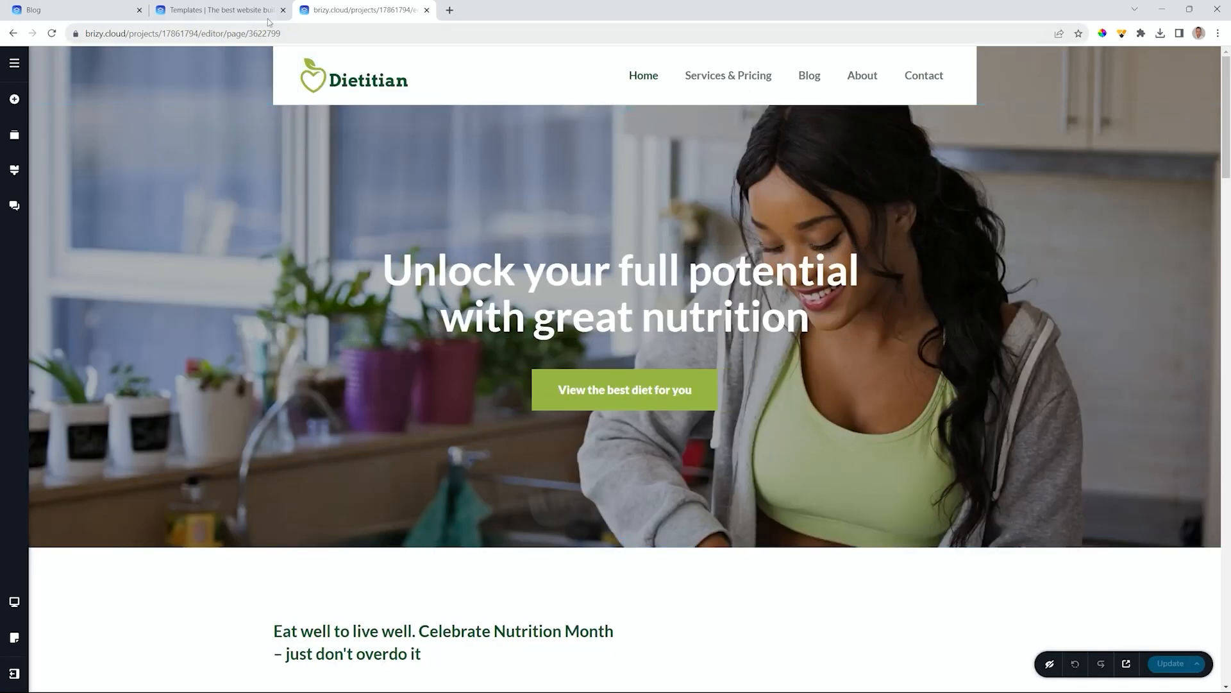
click(111, 19)
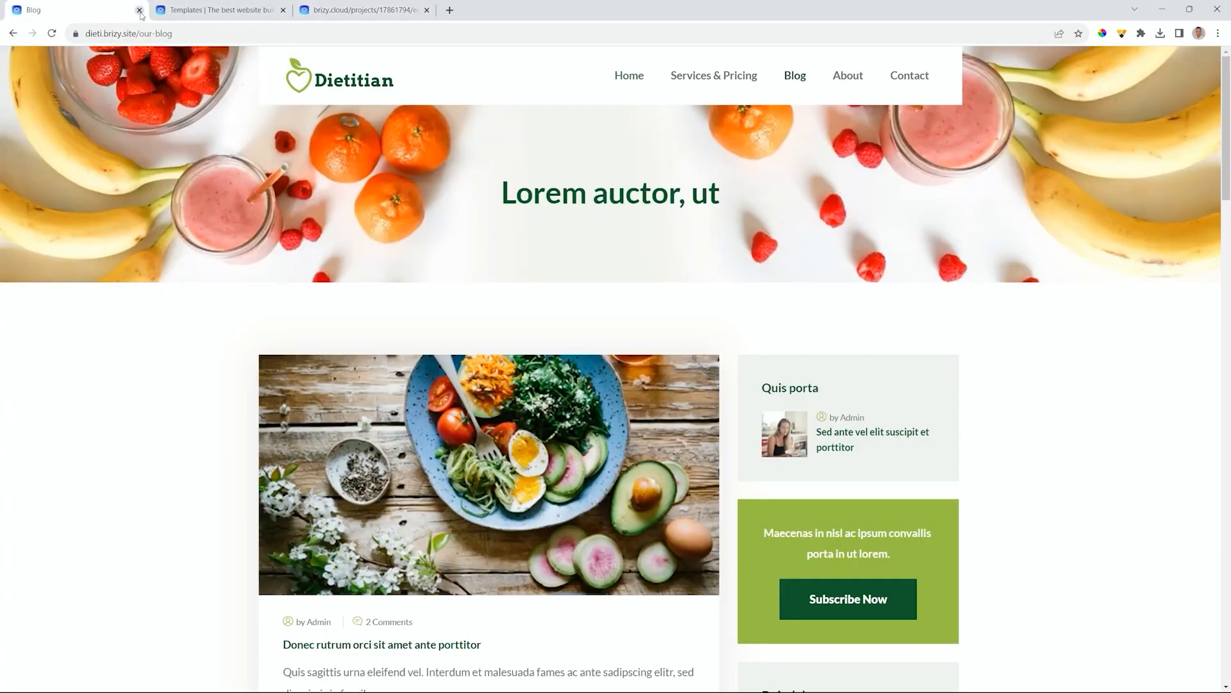
click(139, 10)
click(139, 9)
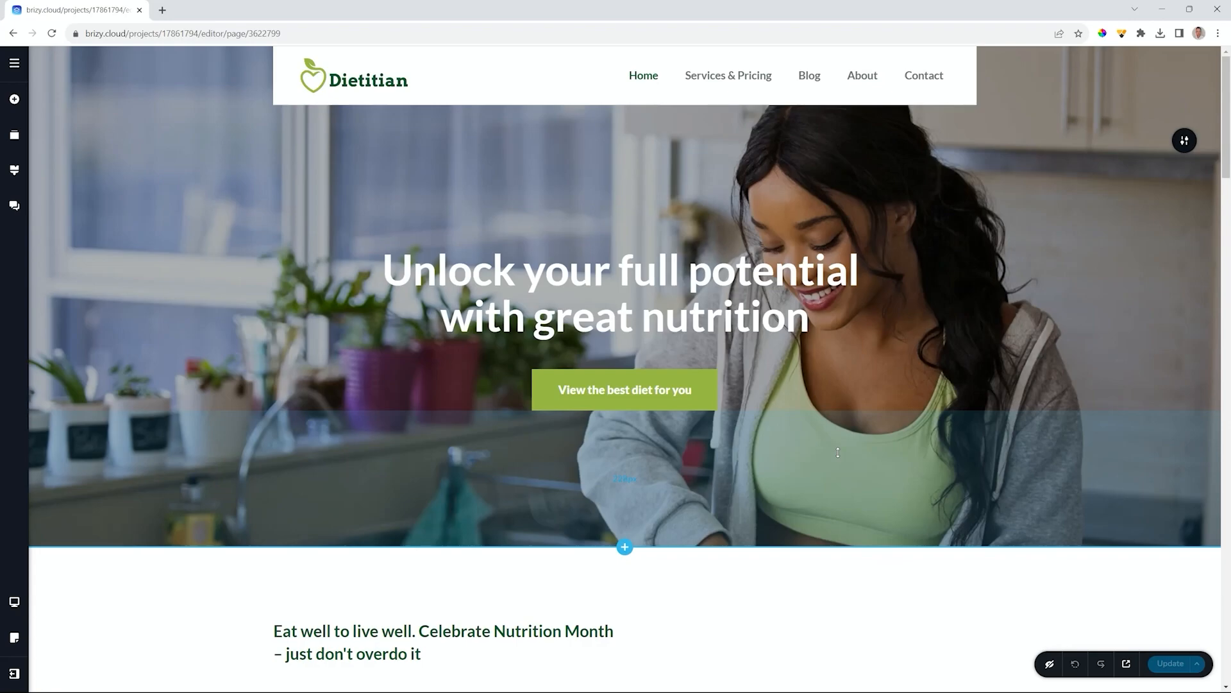
- Scroll the Home page back to the top and show the Overpass global styling palette and typography
scroll(639, 459, down, 10)
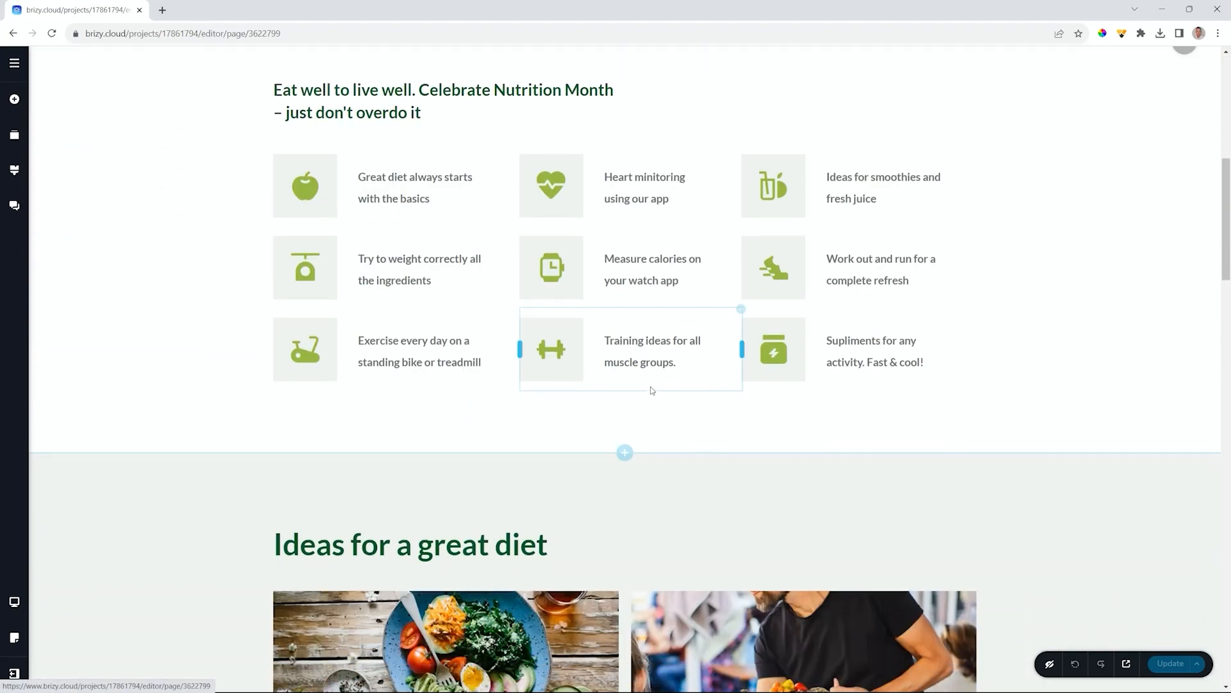
scroll(650, 391, down, 20)
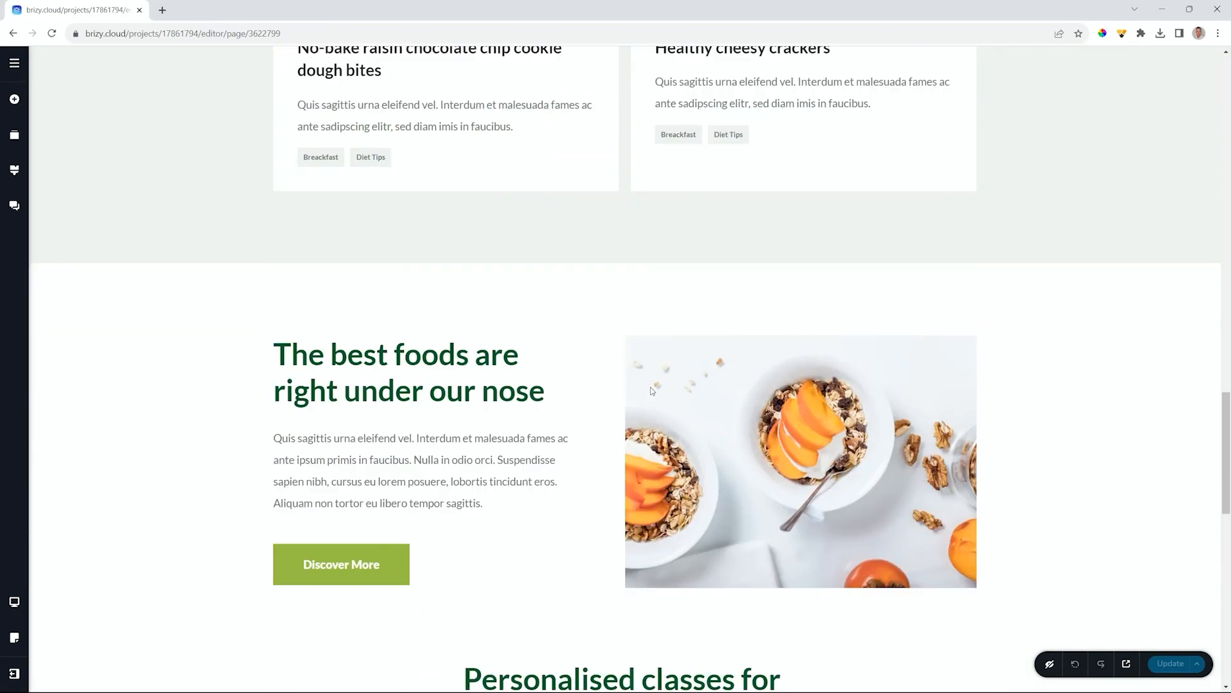
scroll(651, 390, down, 6)
scroll(651, 391, up, 12)
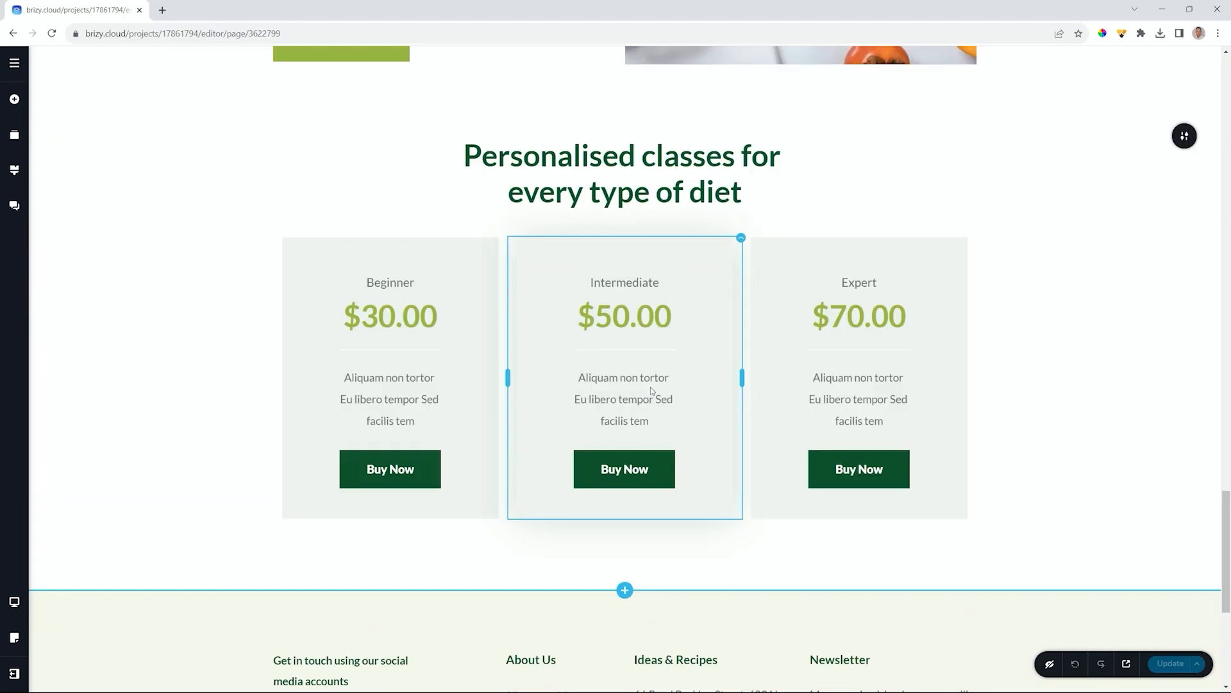
scroll(650, 388, up, 10)
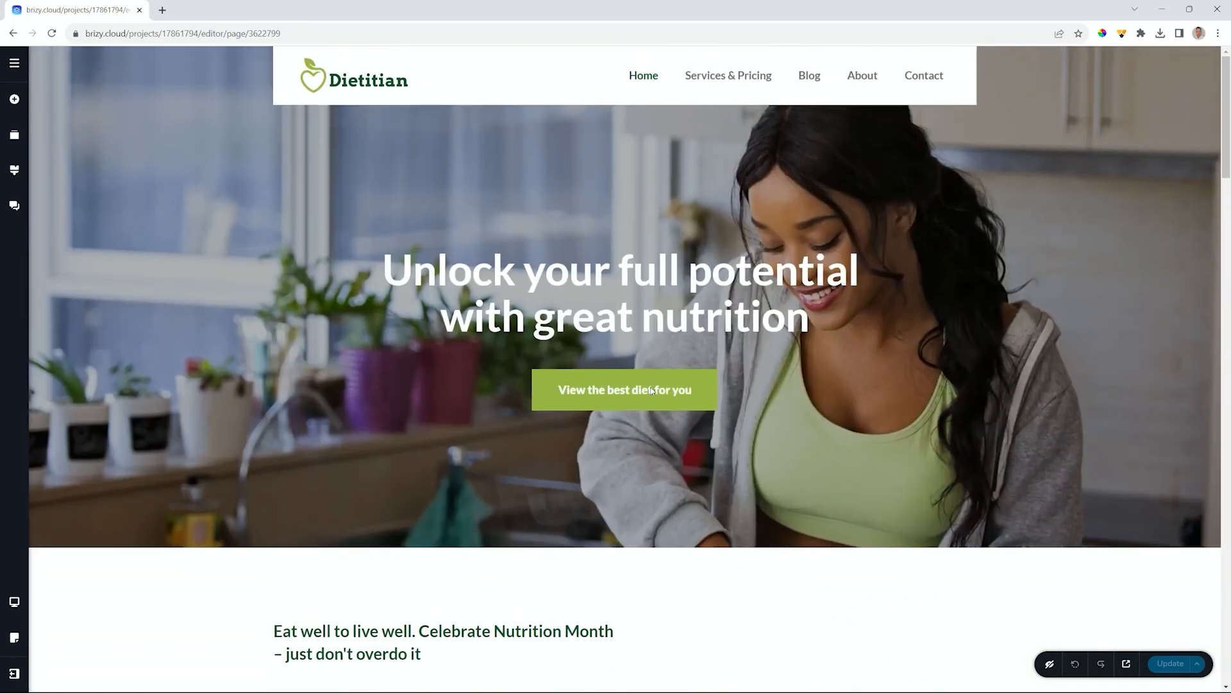
click(16, 172)
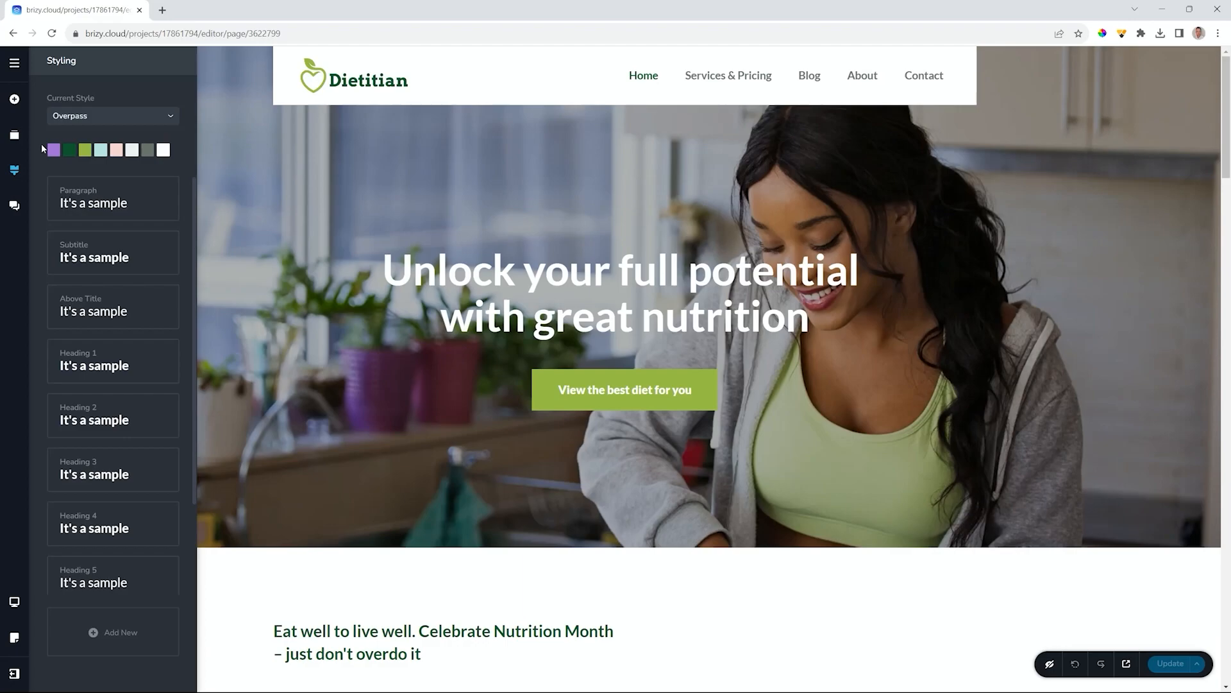
click(95, 196)
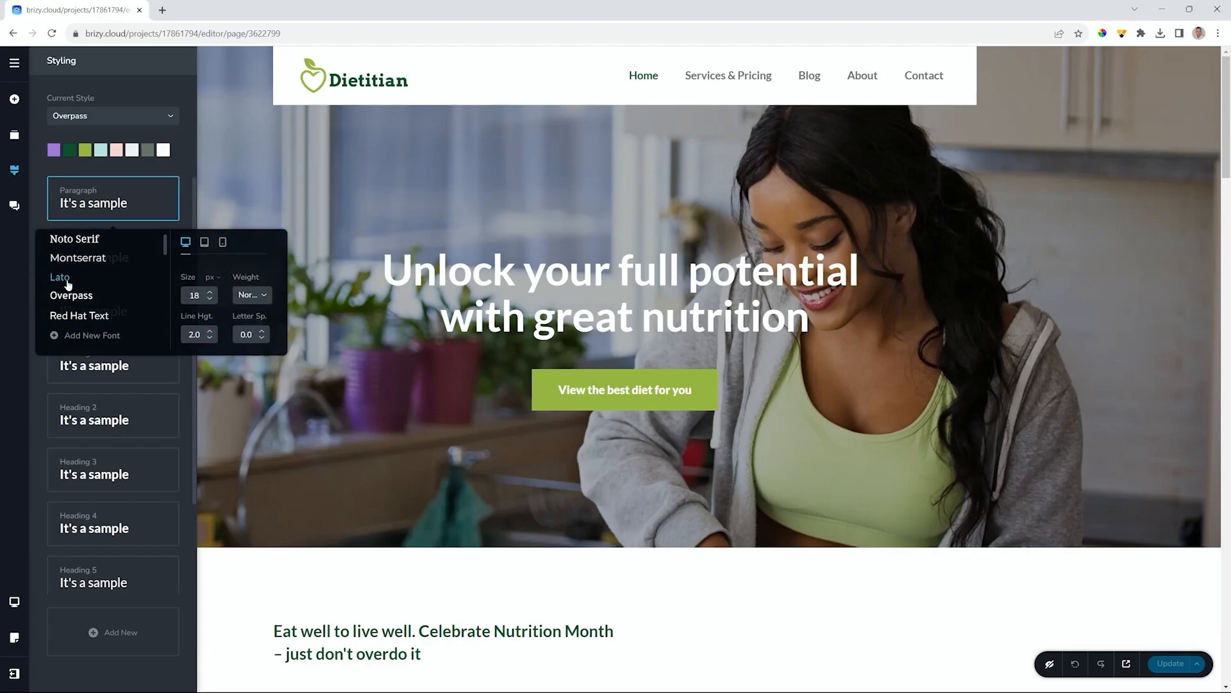
click(86, 361)
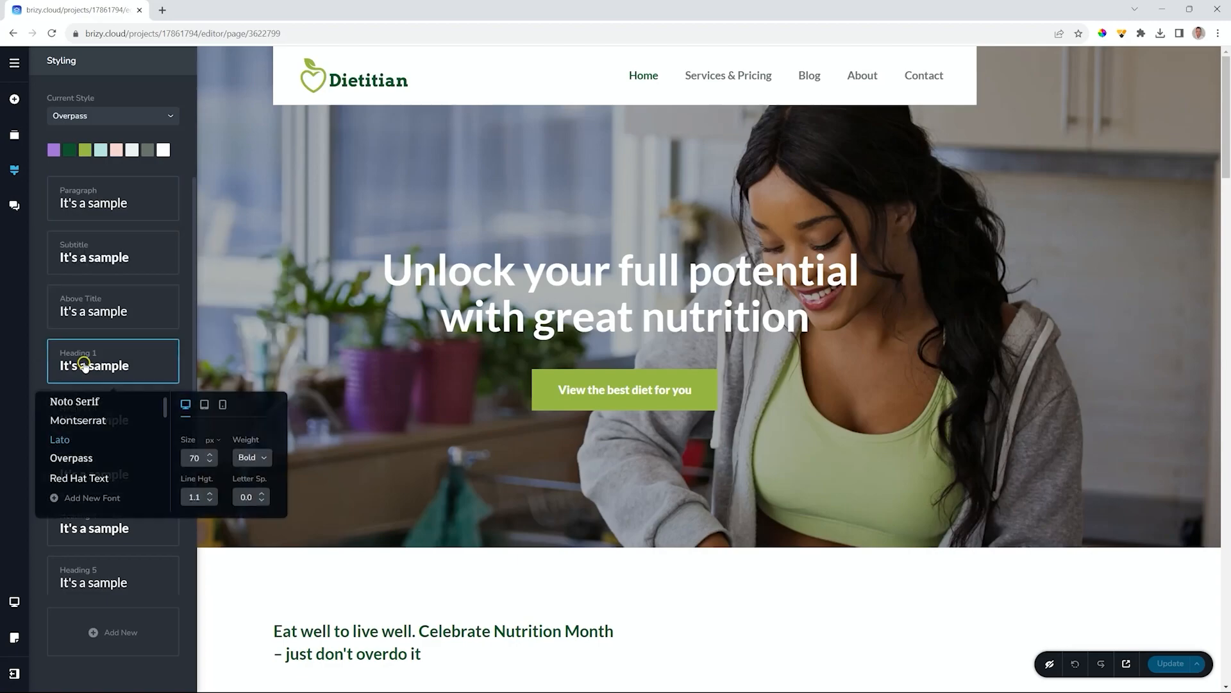
click(89, 537)
click(89, 184)
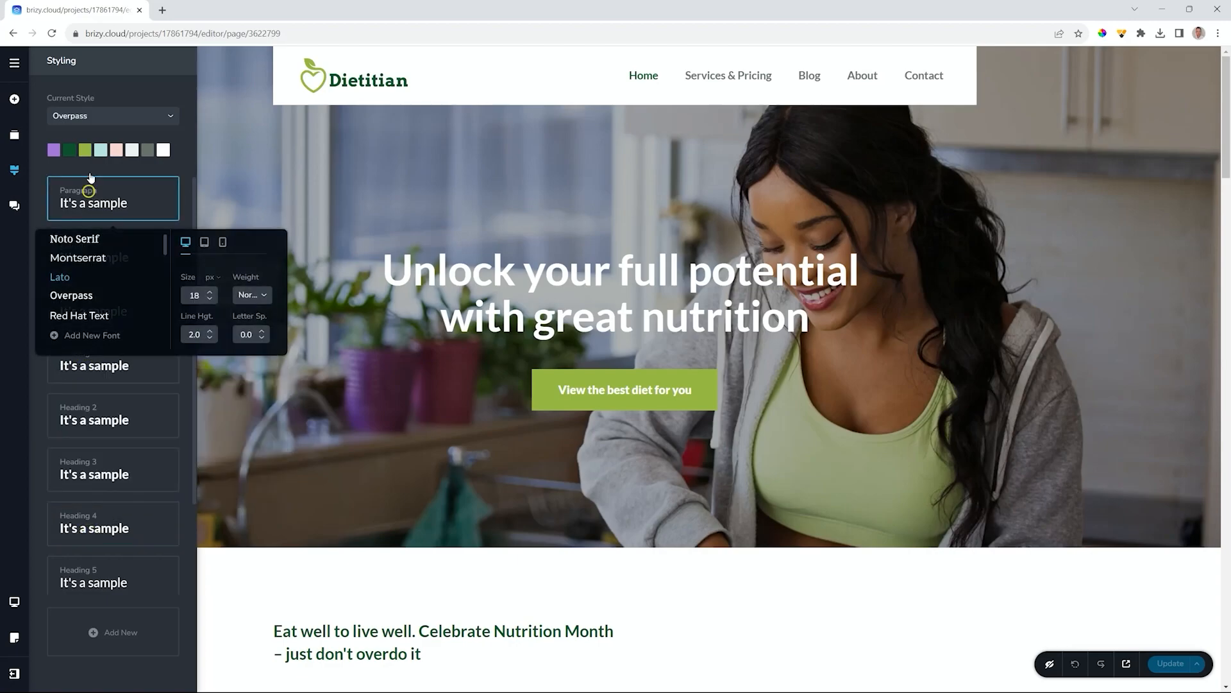
click(182, 134)
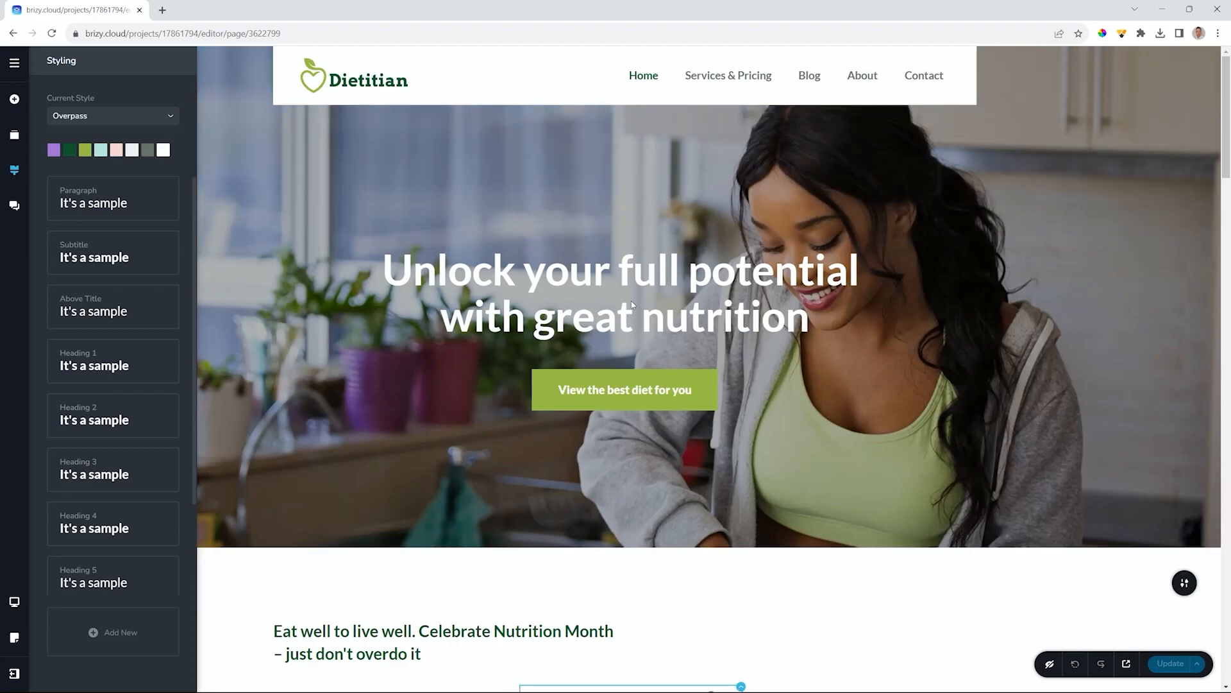
scroll(630, 299, down, 6)
scroll(632, 305, up, 2)
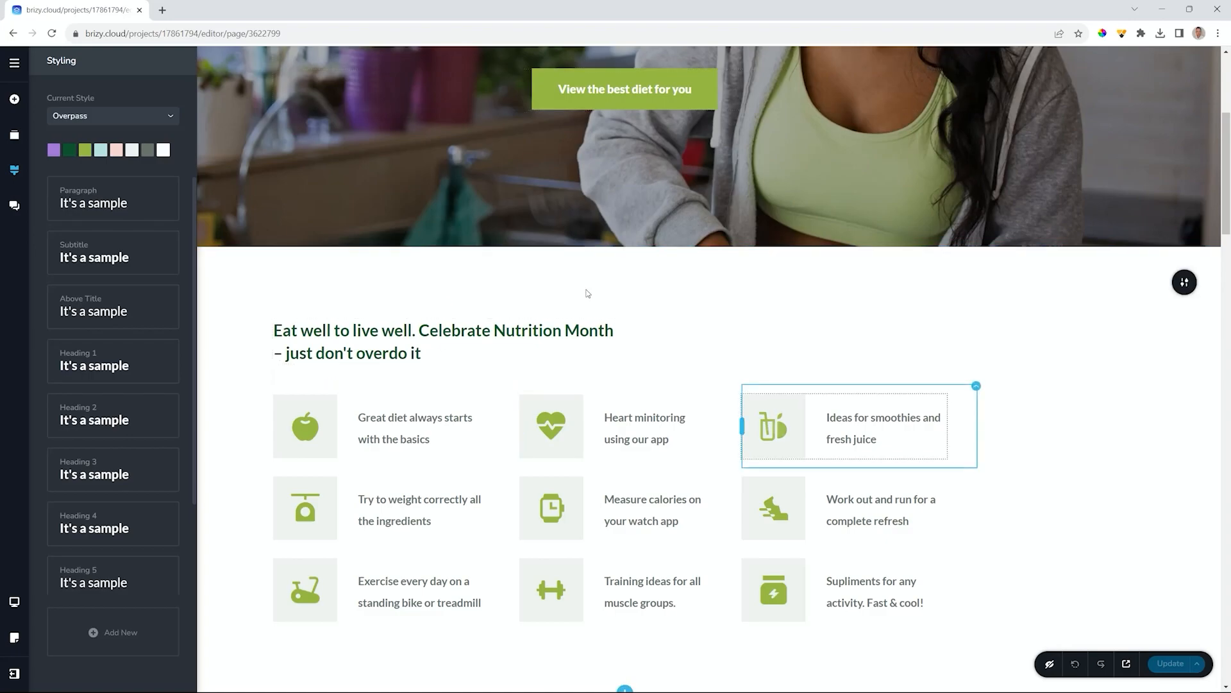
- Change the light green swatch to bright orange #FF862D and copy its hex value
click(84, 154)
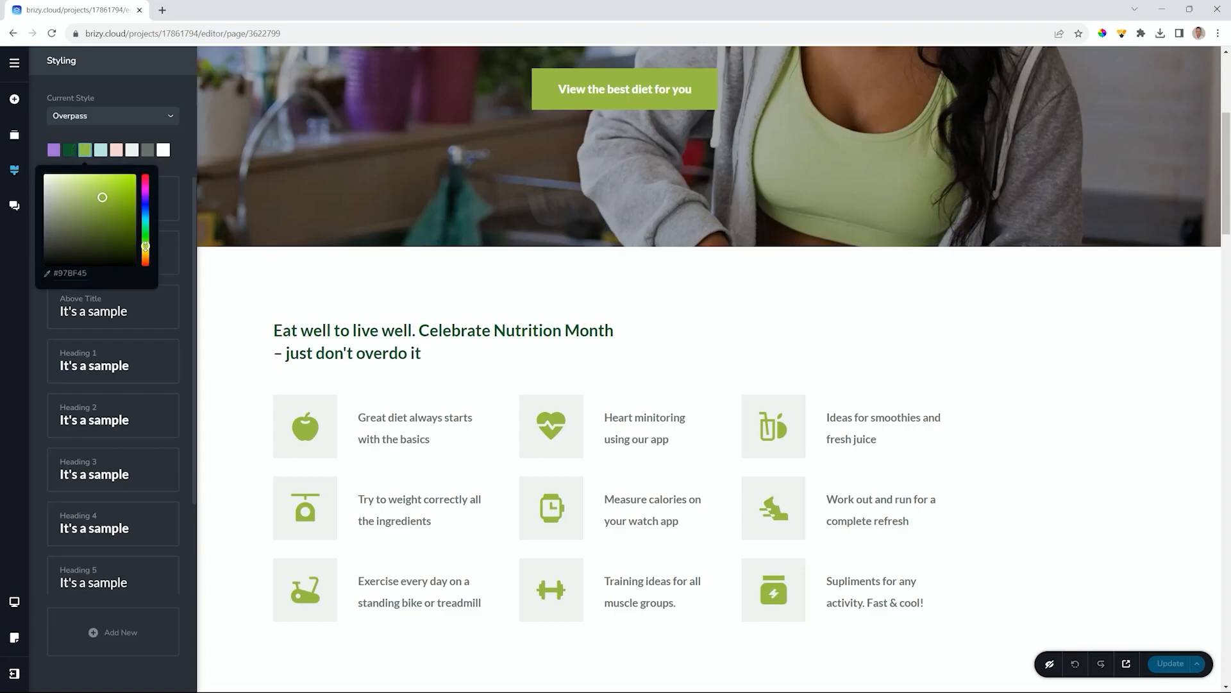
drag(146, 247, 146, 259)
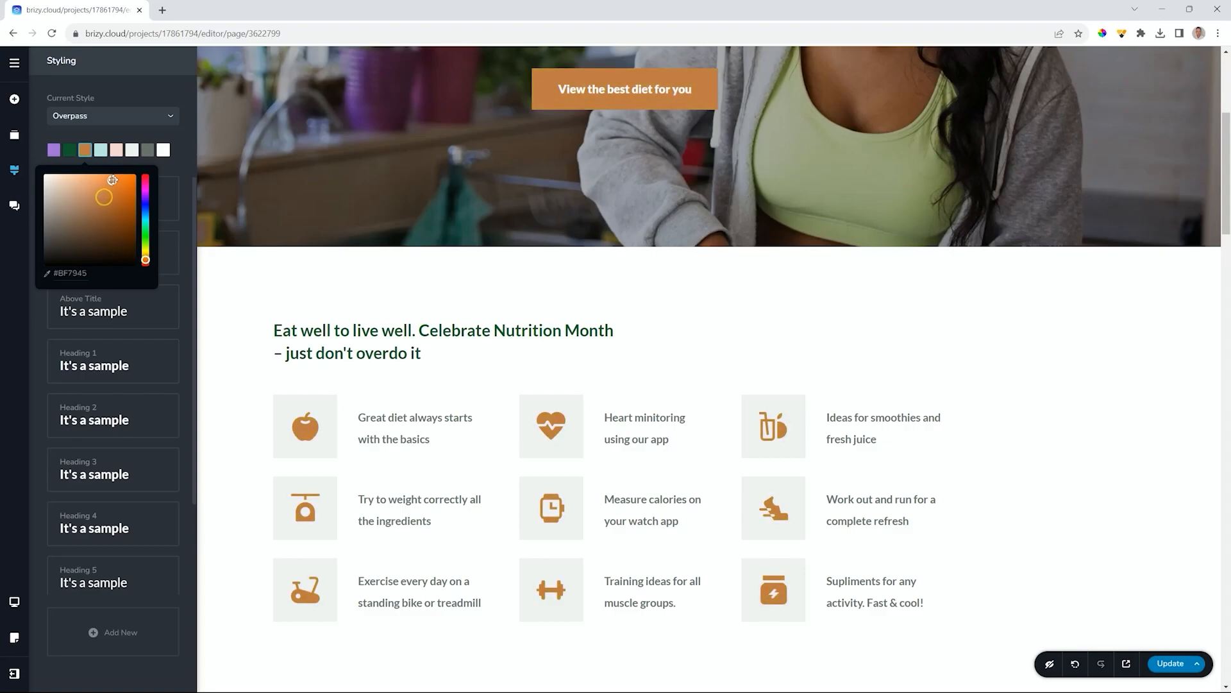
drag(112, 180, 119, 174)
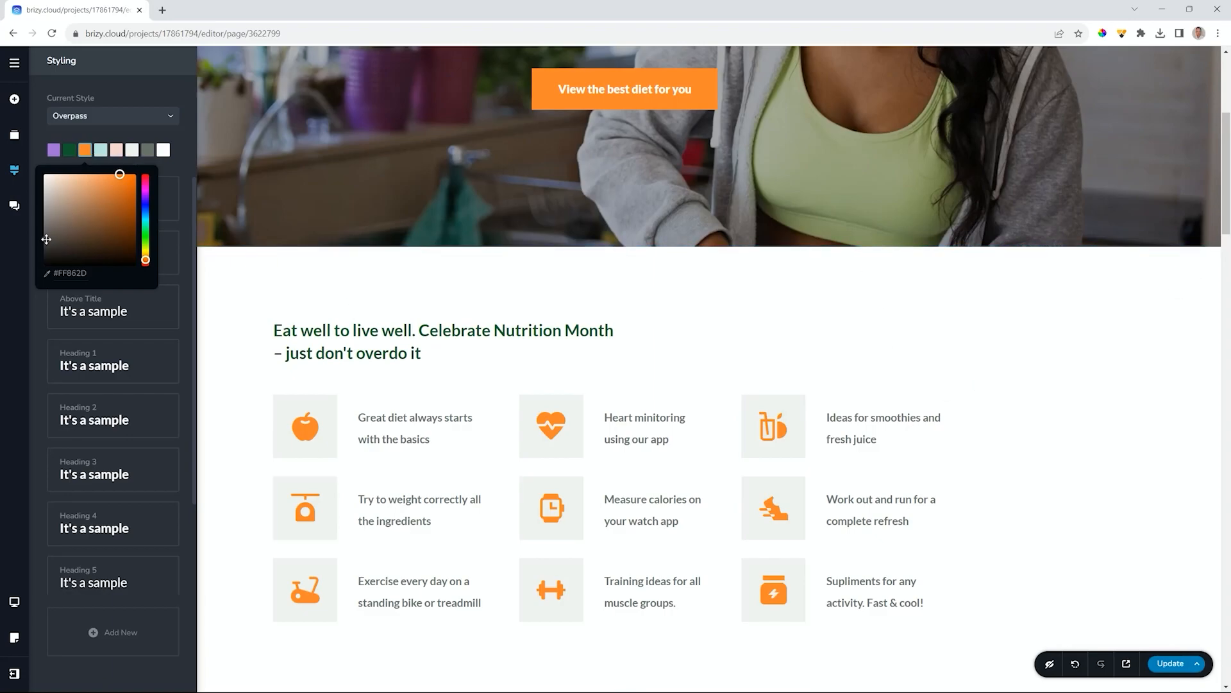
double_click(61, 275)
key(ctrl+c)
- Paste the orange into the dark green swatch and darken it to brown for headings
click(69, 150)
click(69, 150)
double_click(69, 274)
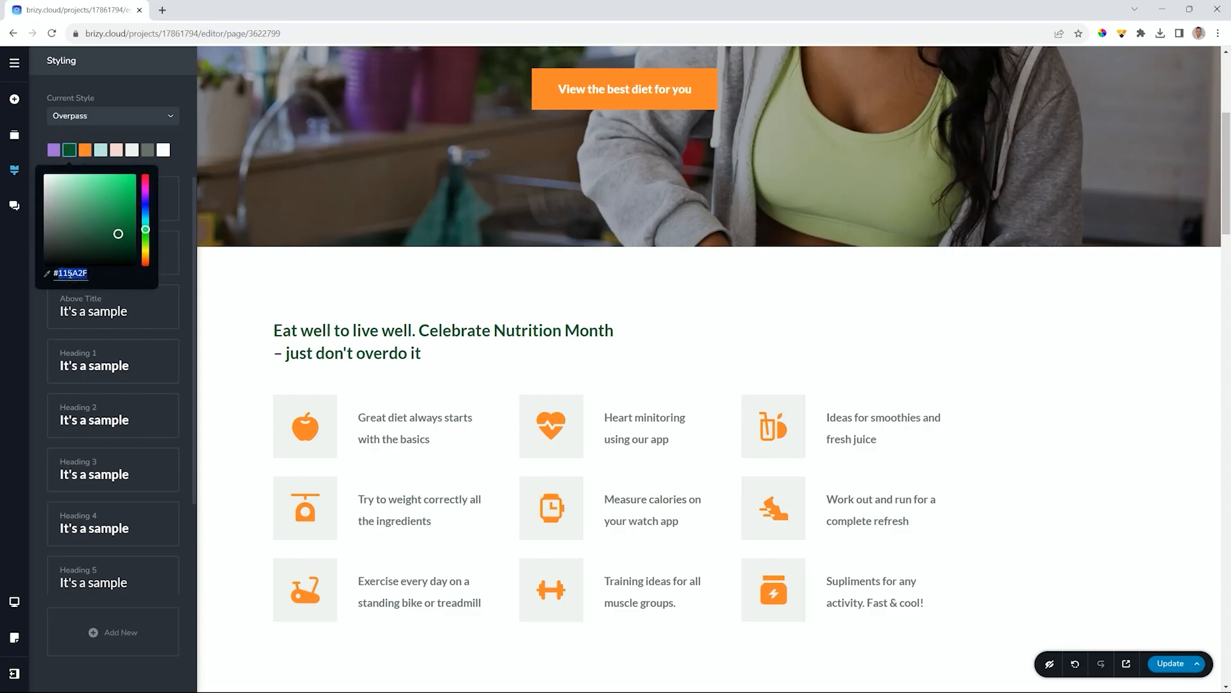
key(ctrl+v)
drag(119, 172, 117, 236)
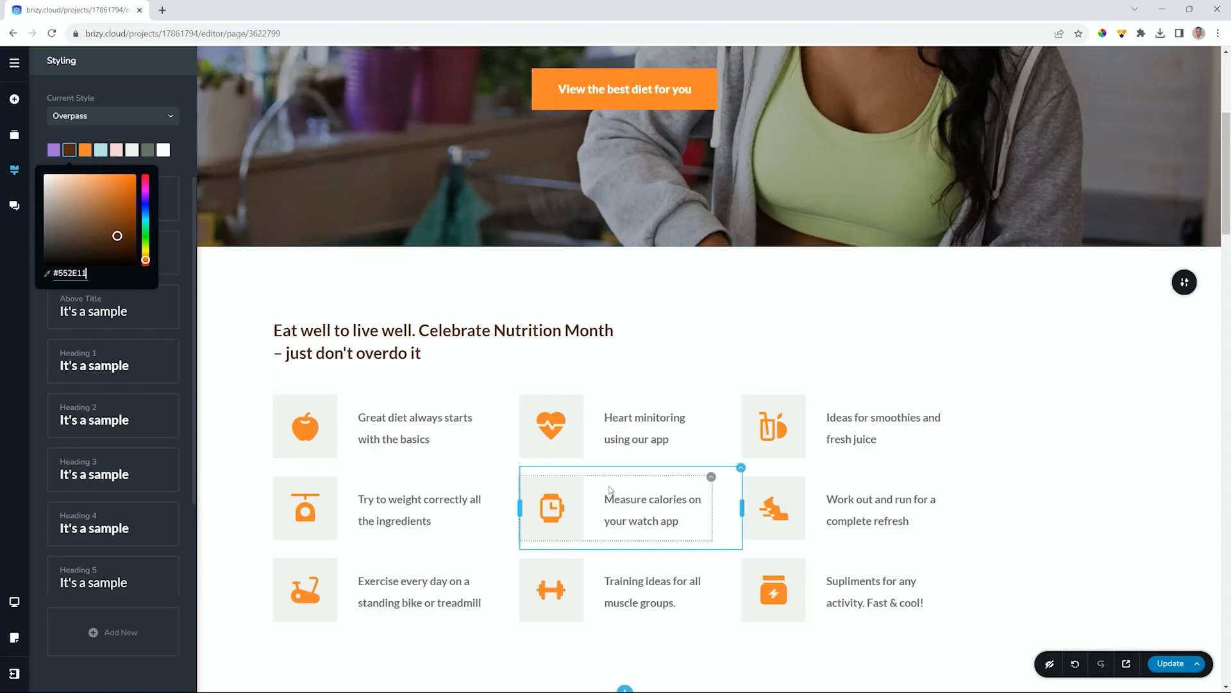
click(100, 151)
- Paste the orange into the blue, pink and purple swatches, lightening blue and pink to pale peach
click(100, 152)
click(75, 275)
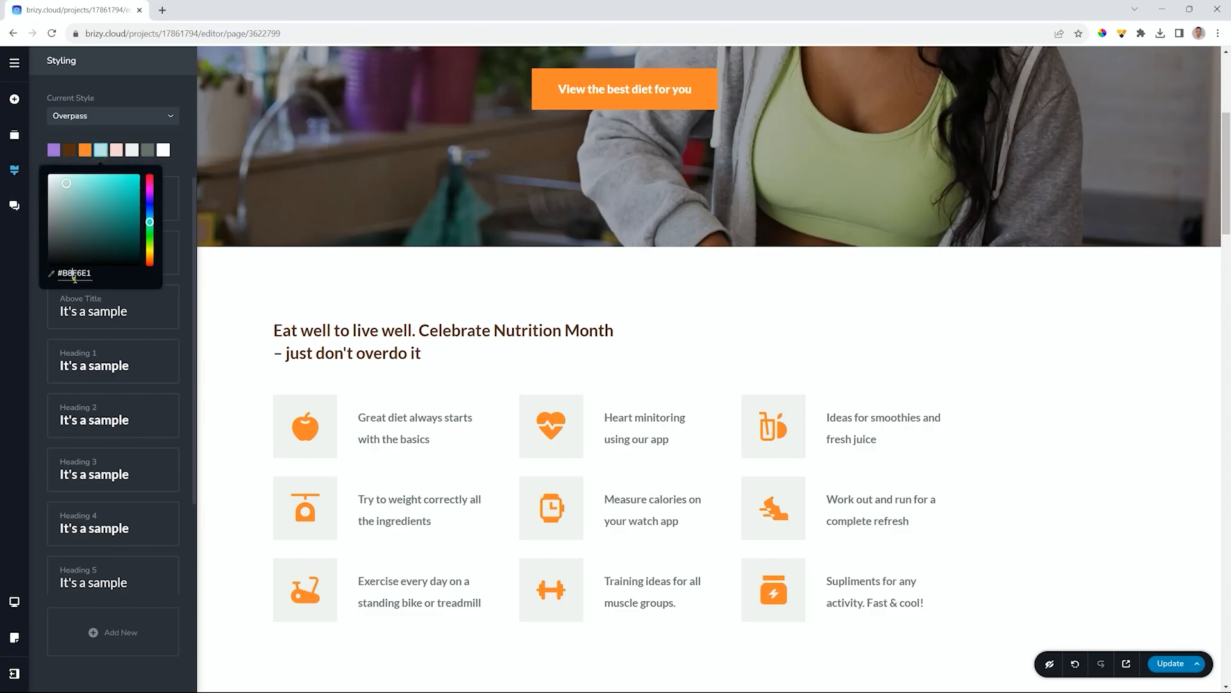
text(#FF862D)
drag(123, 176, 78, 185)
click(116, 150)
triple_click(93, 273)
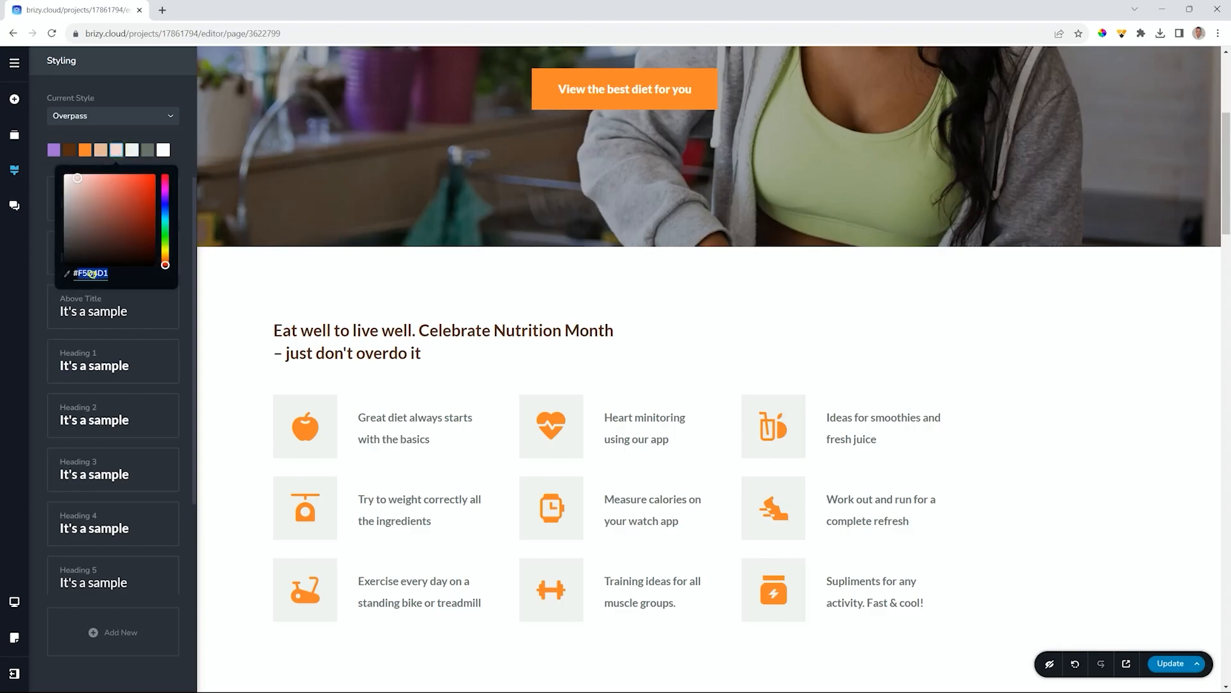
text(#FF862D)
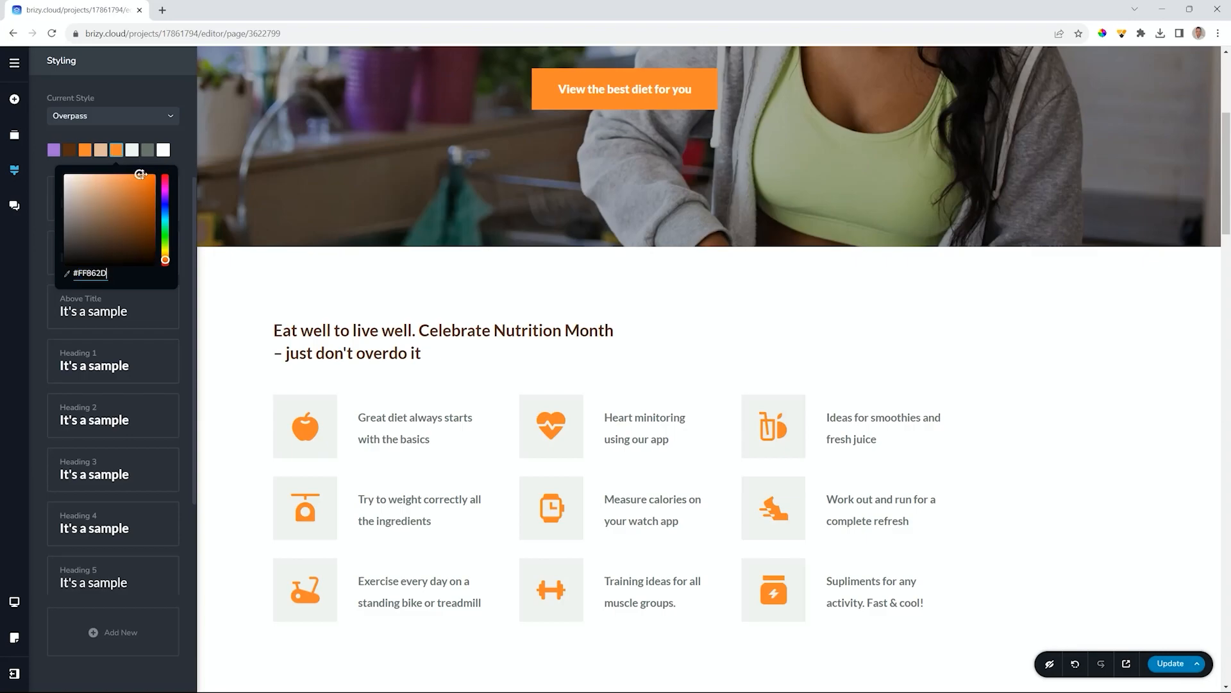
drag(139, 175, 84, 177)
click(54, 149)
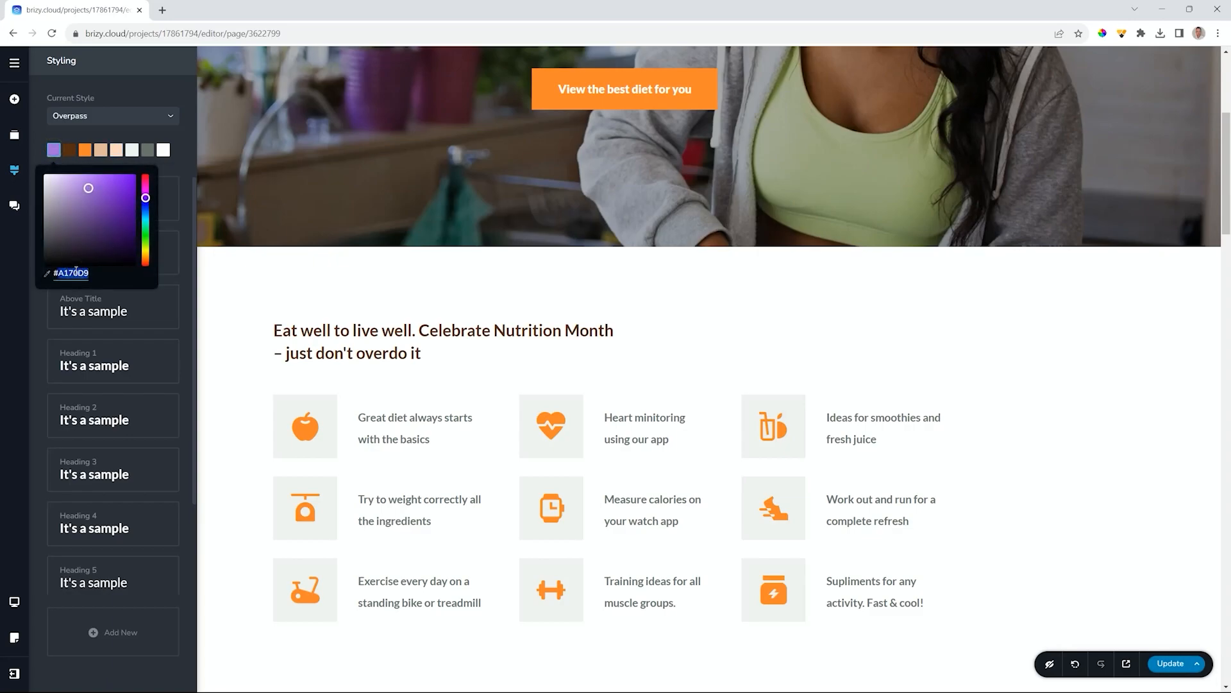
text(#FF862D)
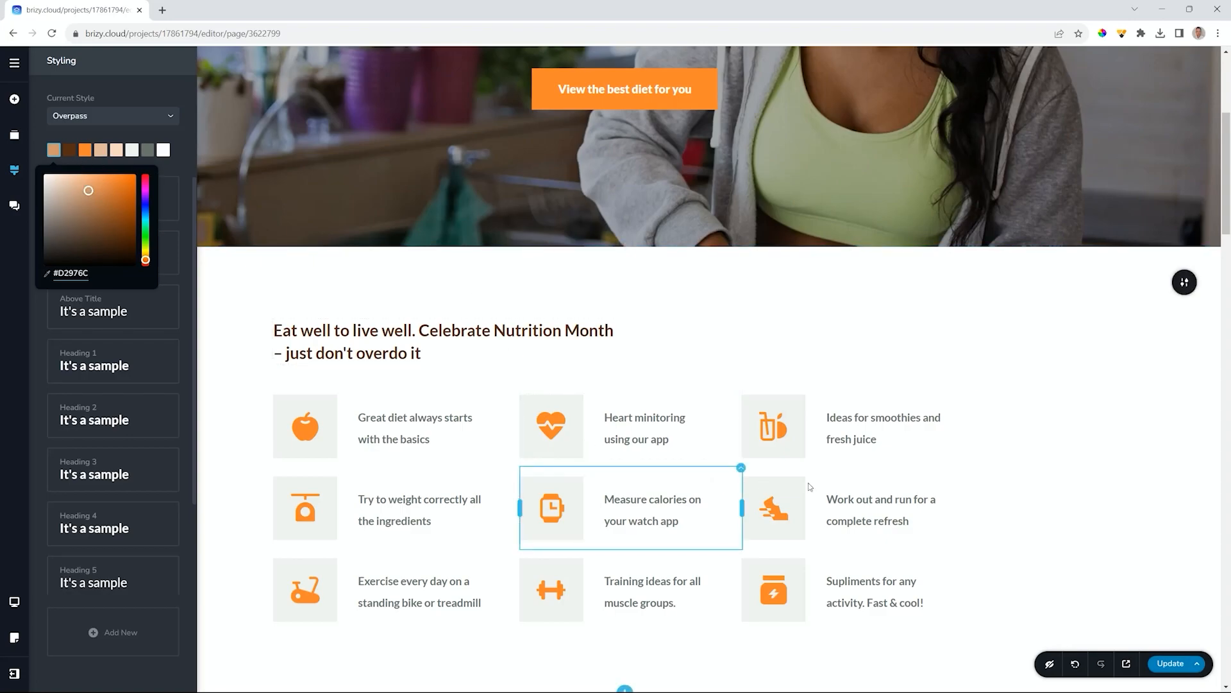
- Turn the near-white section background swatch into warm beige #E9E2DD
scroll(1024, 503, down, 5)
scroll(985, 457, up, 4)
scroll(985, 460, down, 8)
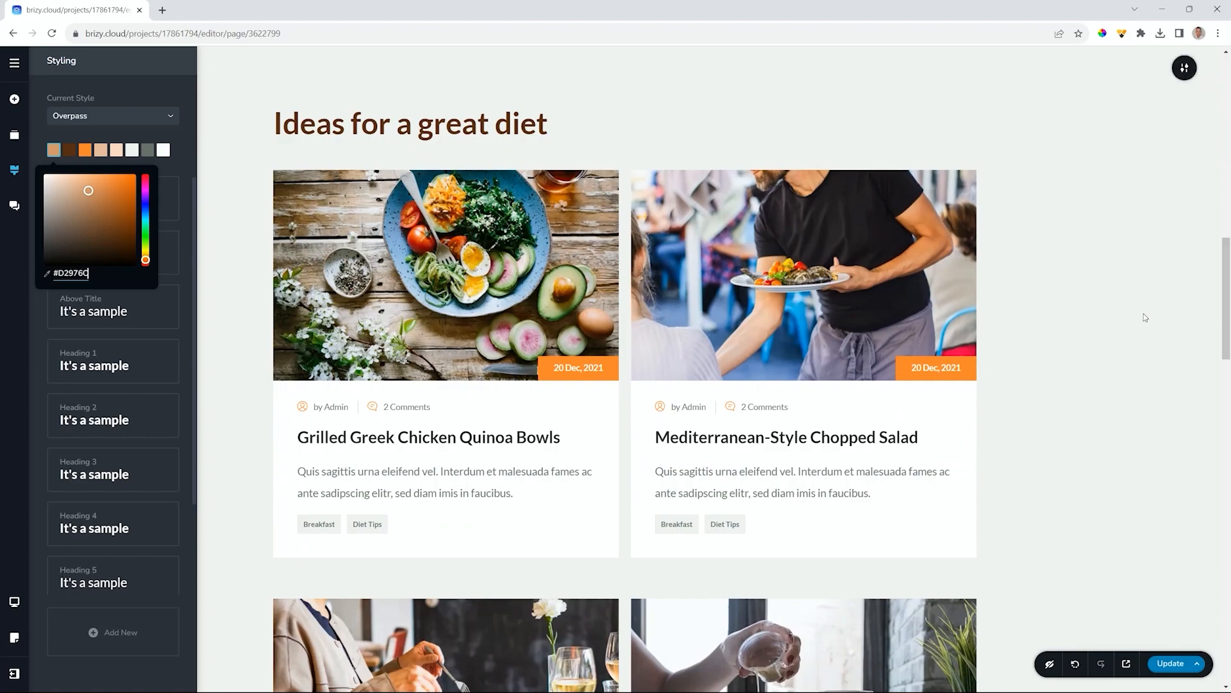
scroll(1145, 318, up, 2)
scroll(1091, 278, down, 1)
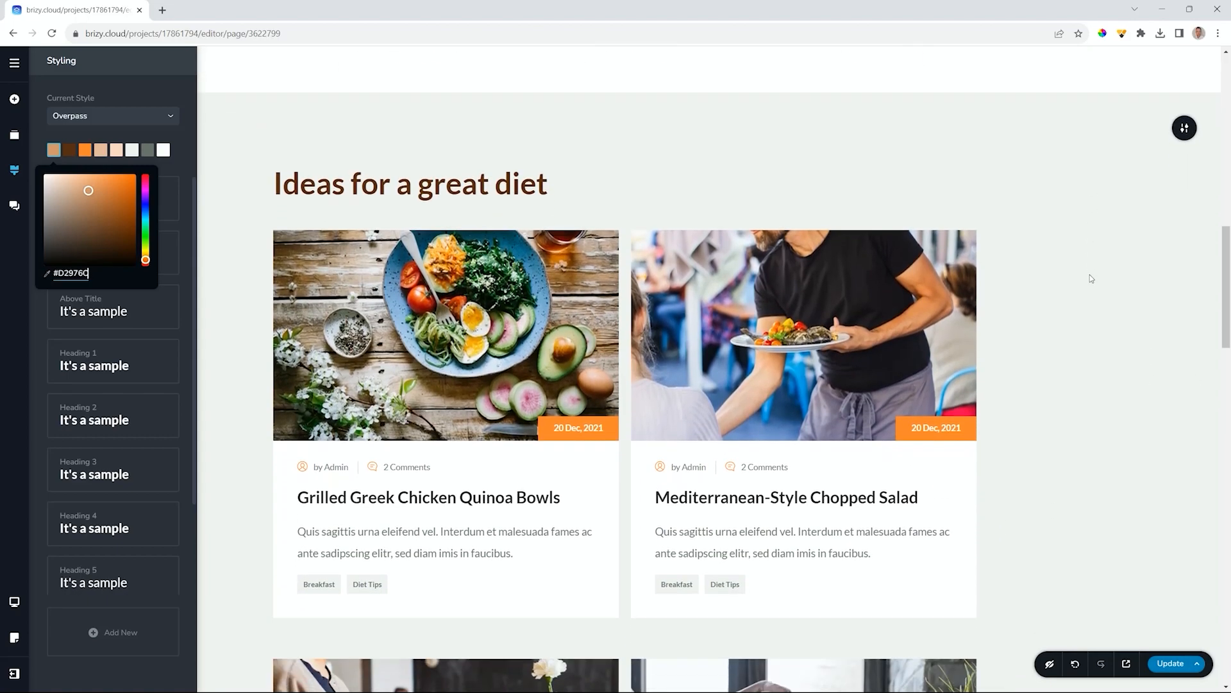
click(133, 150)
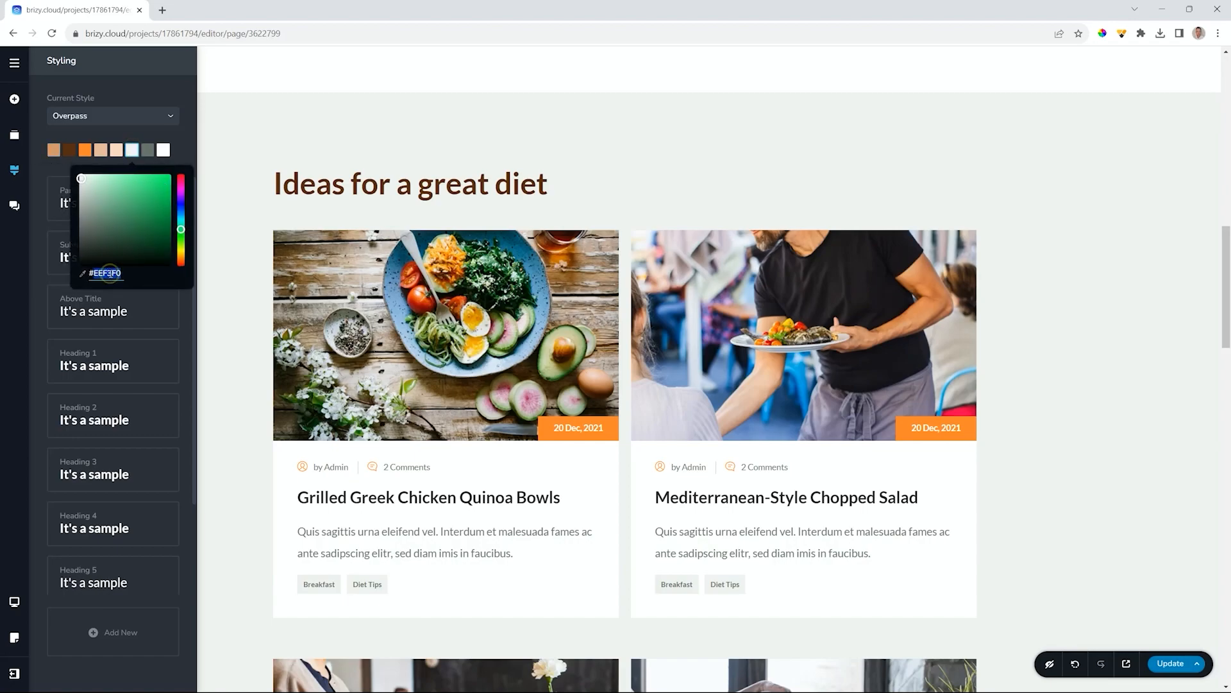
text(#FF862D)
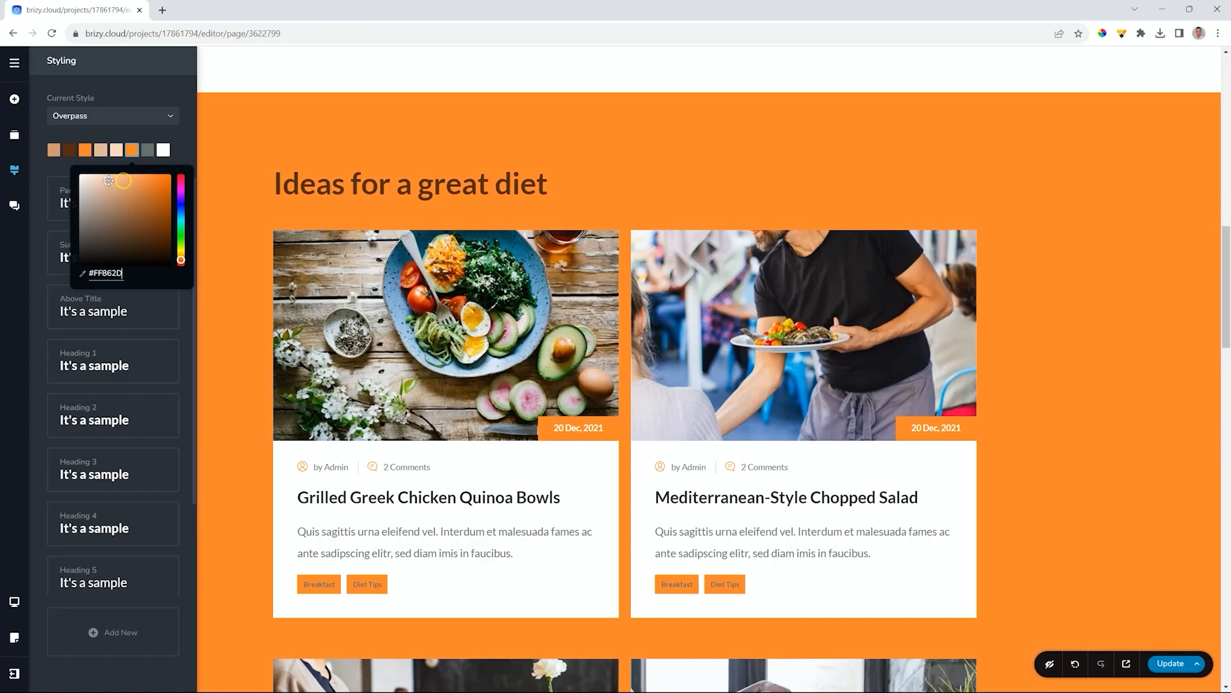
click(122, 181)
drag(143, 172, 164, 171)
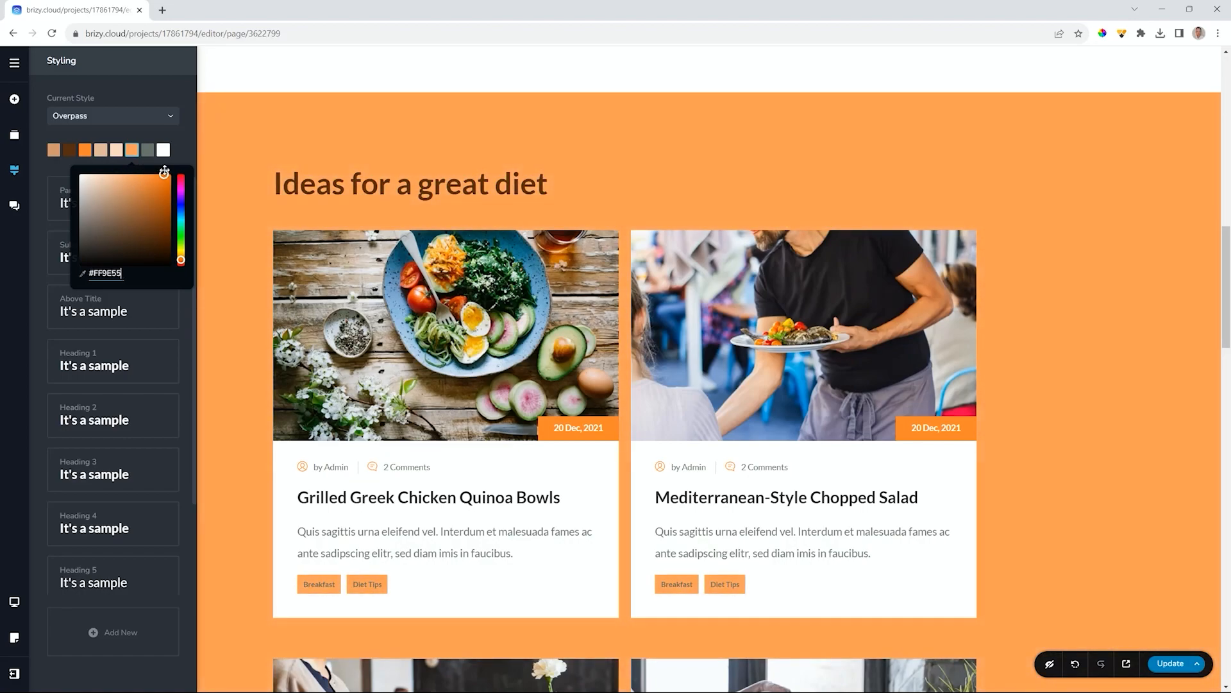
mouse_move(91, 182)
mouse_down()
mouse_move(140, 182)
mouse_move(84, 182)
mouse_up()
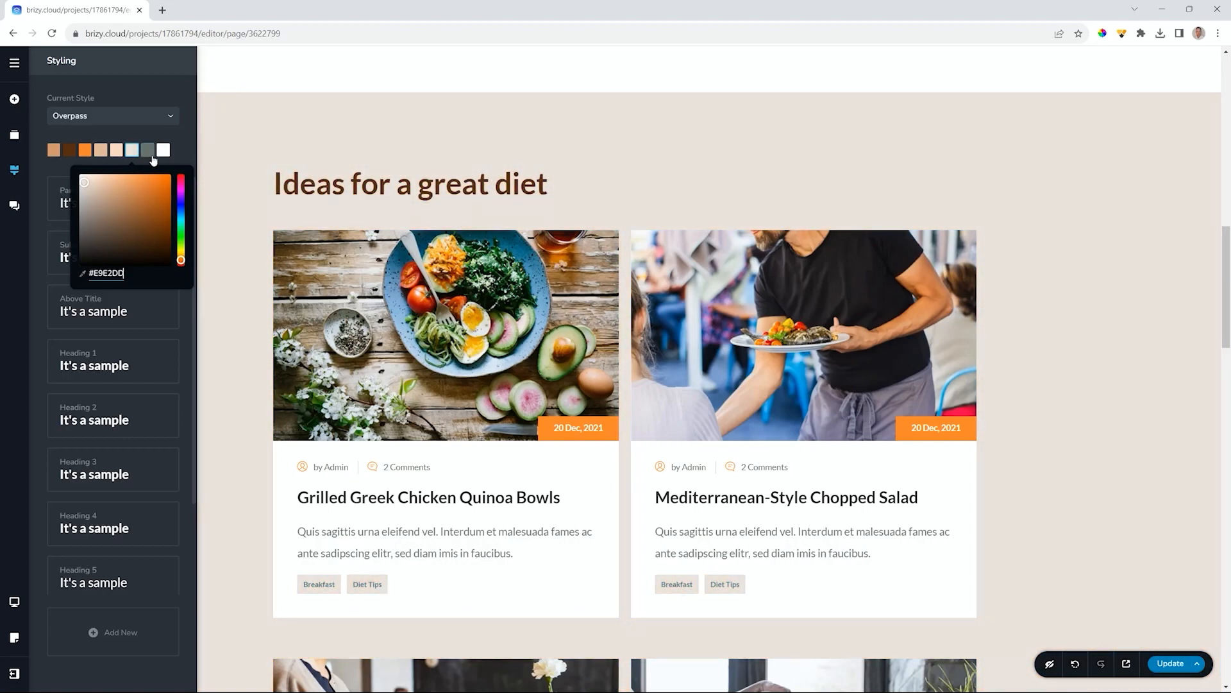
- Make the grey text swatch greyish-brown #968071 and close the Styling panel
click(149, 153)
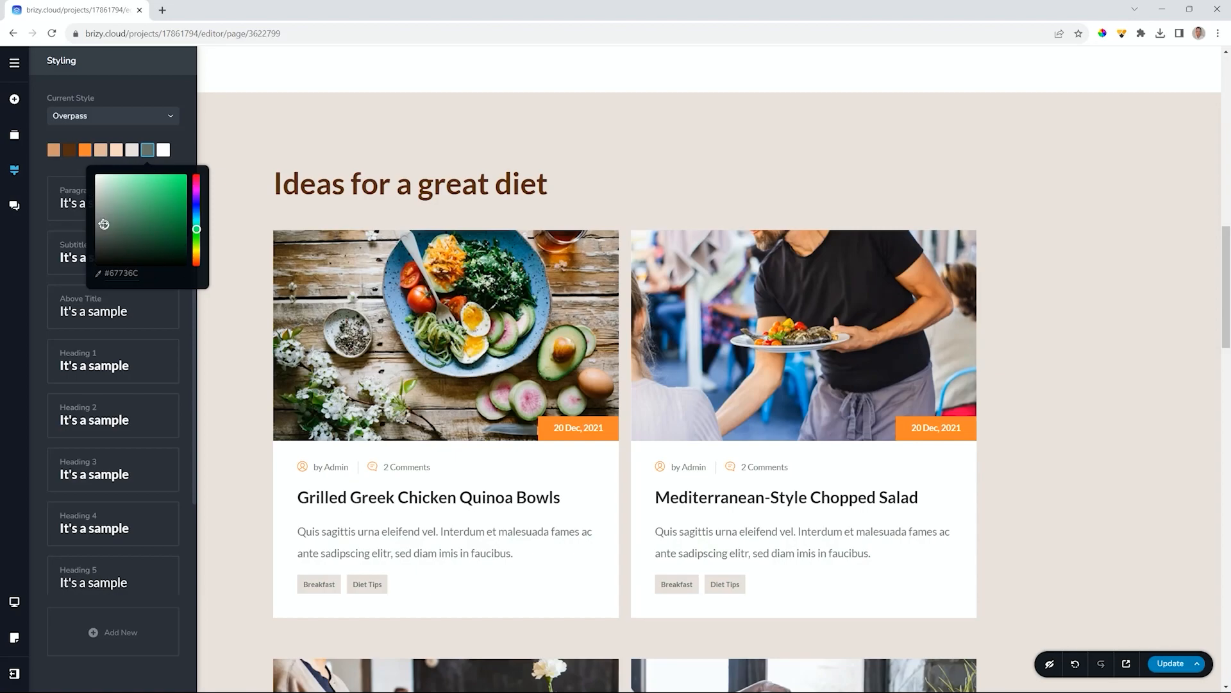
text(#FF862D)
drag(124, 211, 110, 219)
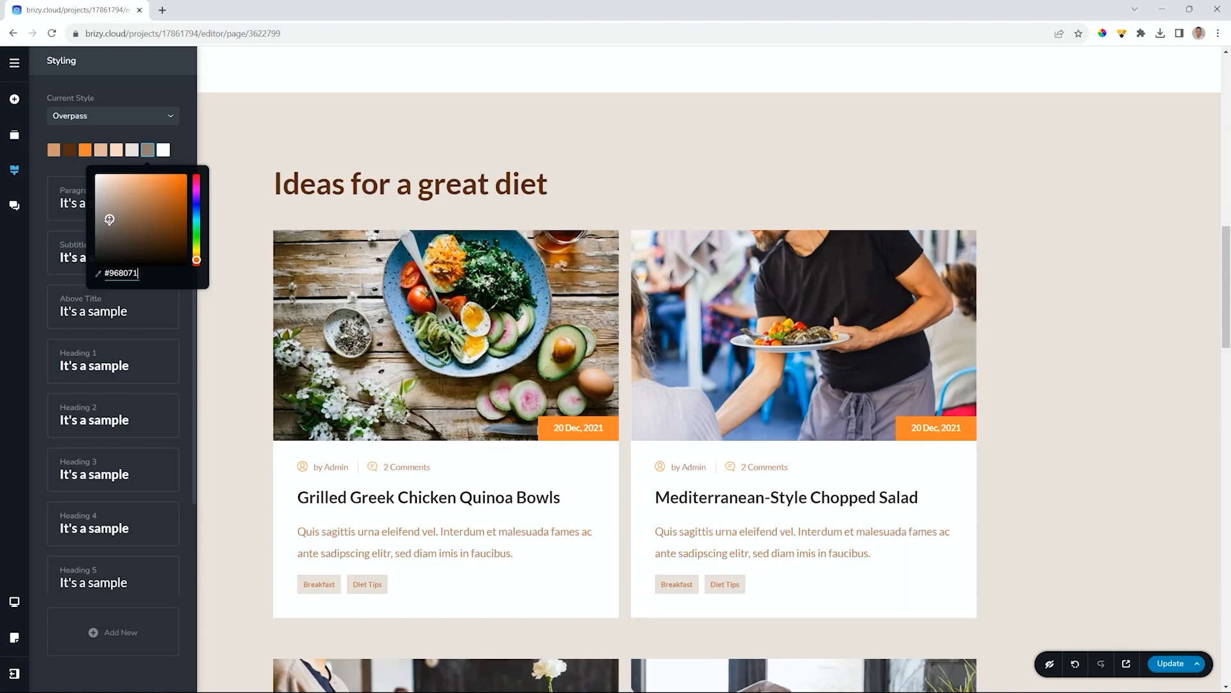
click(1148, 401)
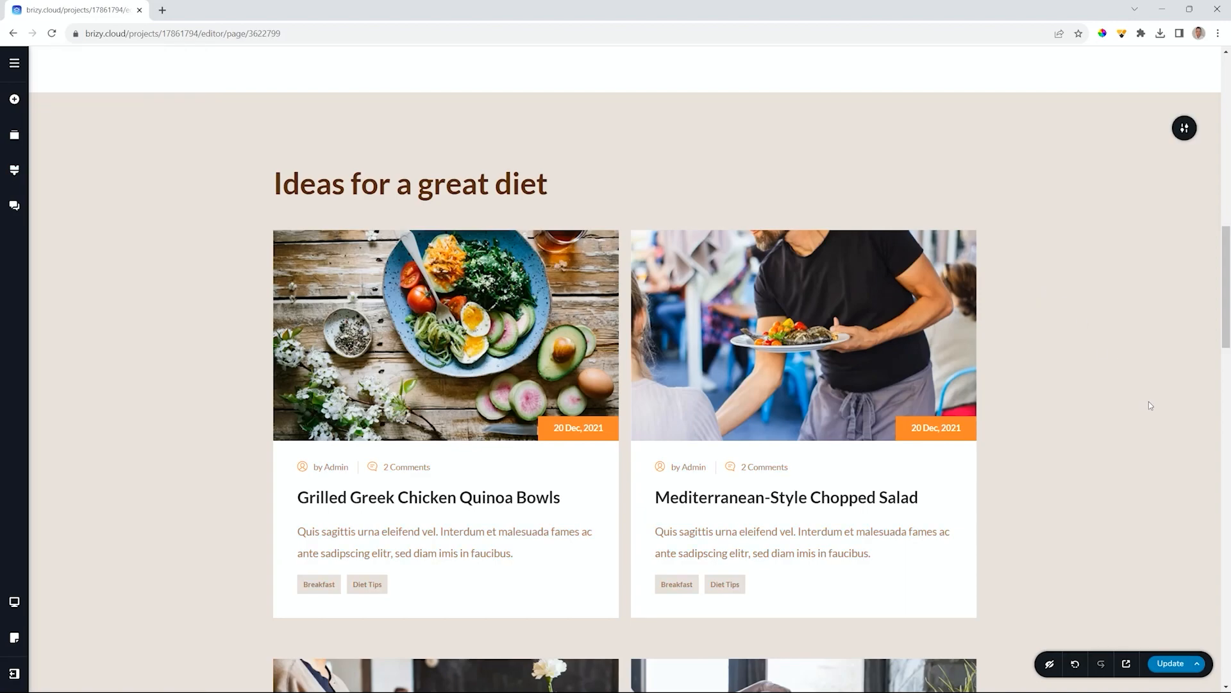
- Check the recoloured Home page, reopen Styling, and scroll down to the nutrition icon boxes
scroll(1148, 401, down, 12)
scroll(1150, 404, down, 10)
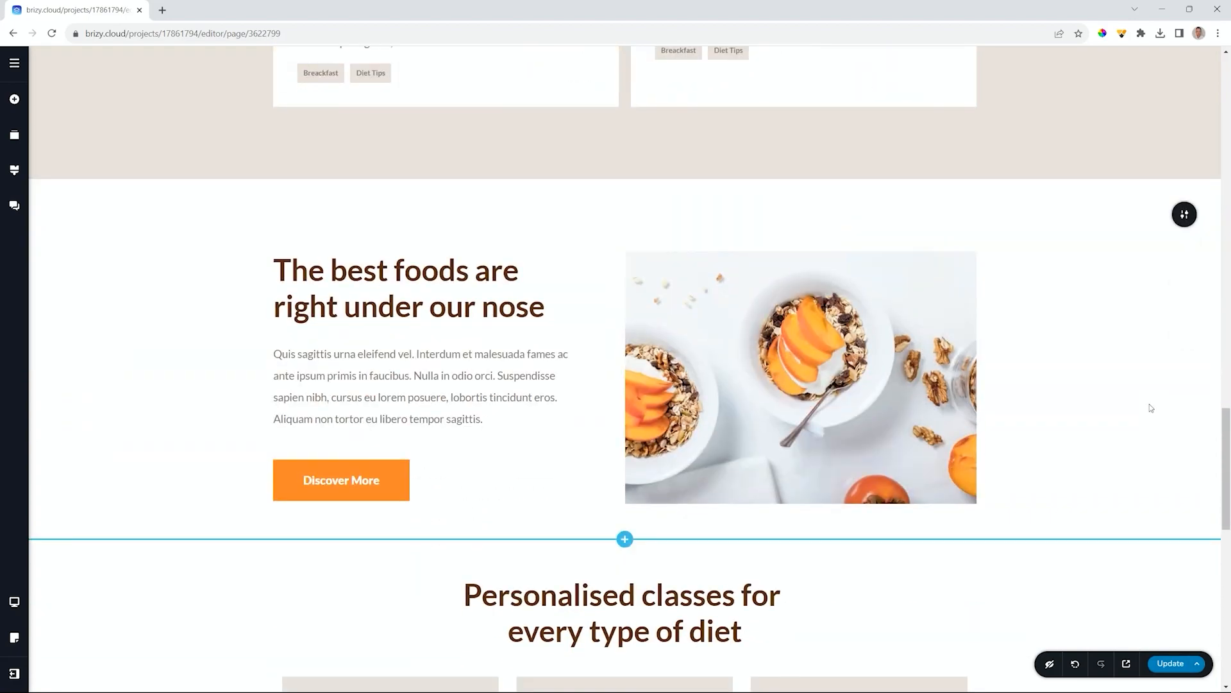
scroll(1149, 411, down, 3)
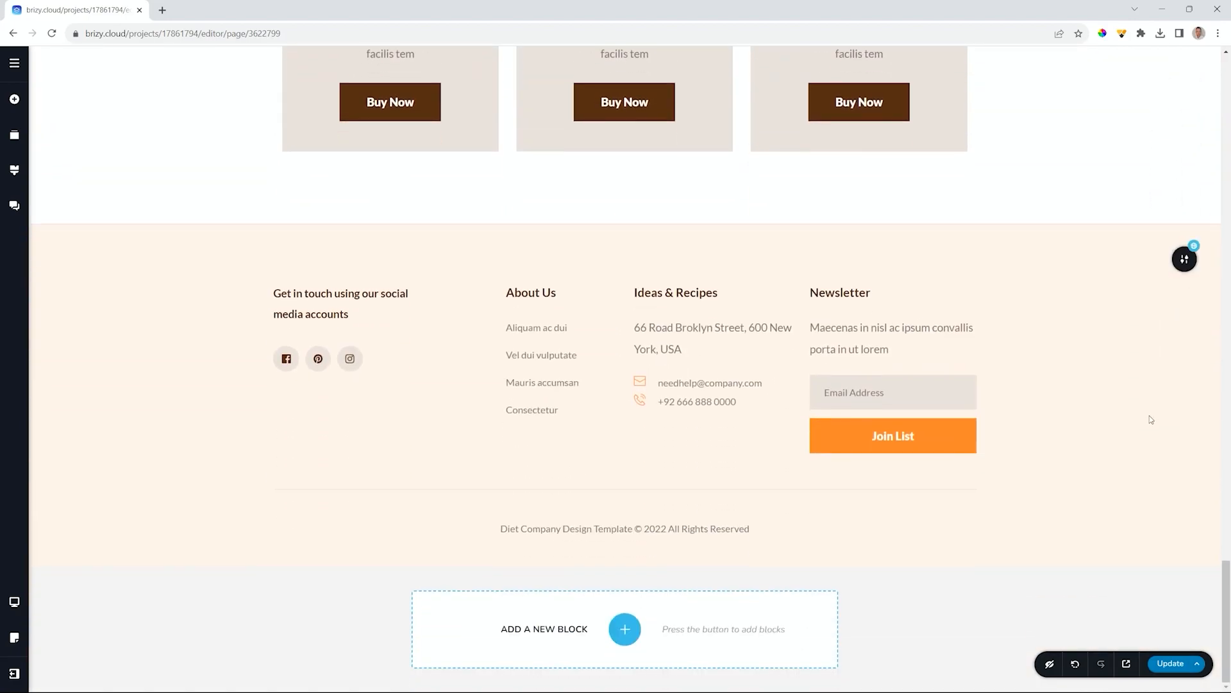
scroll(1150, 416, up, 15)
scroll(1149, 416, up, 10)
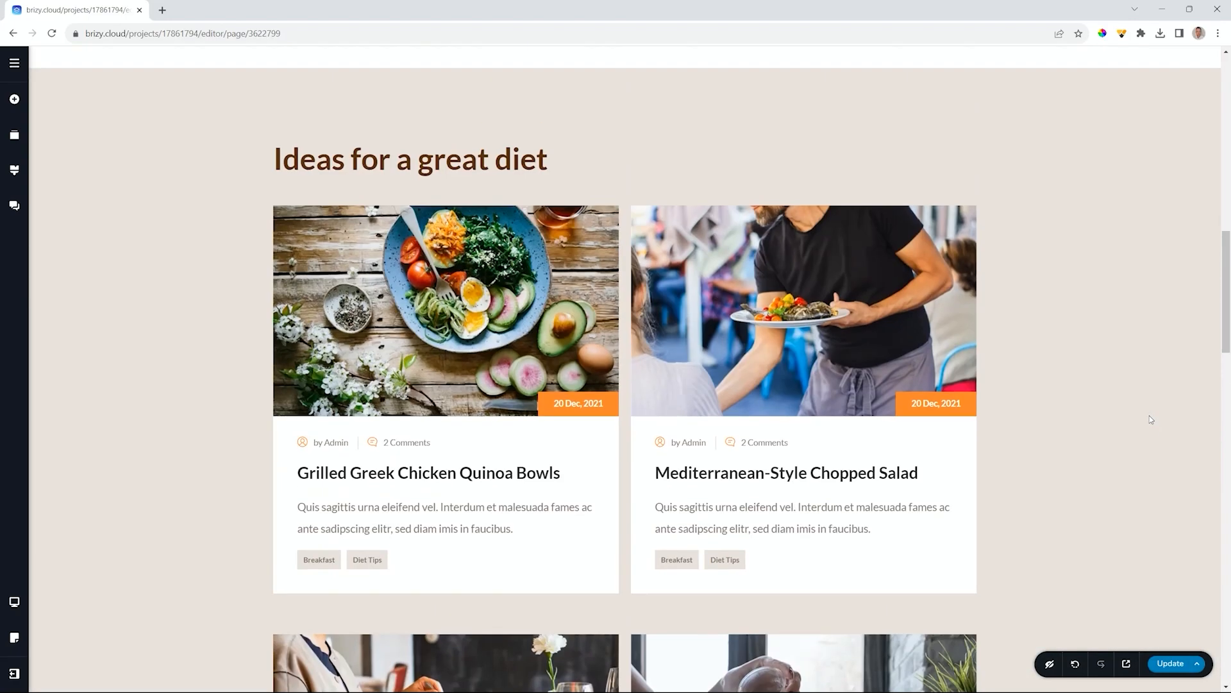
scroll(1148, 428, up, 3)
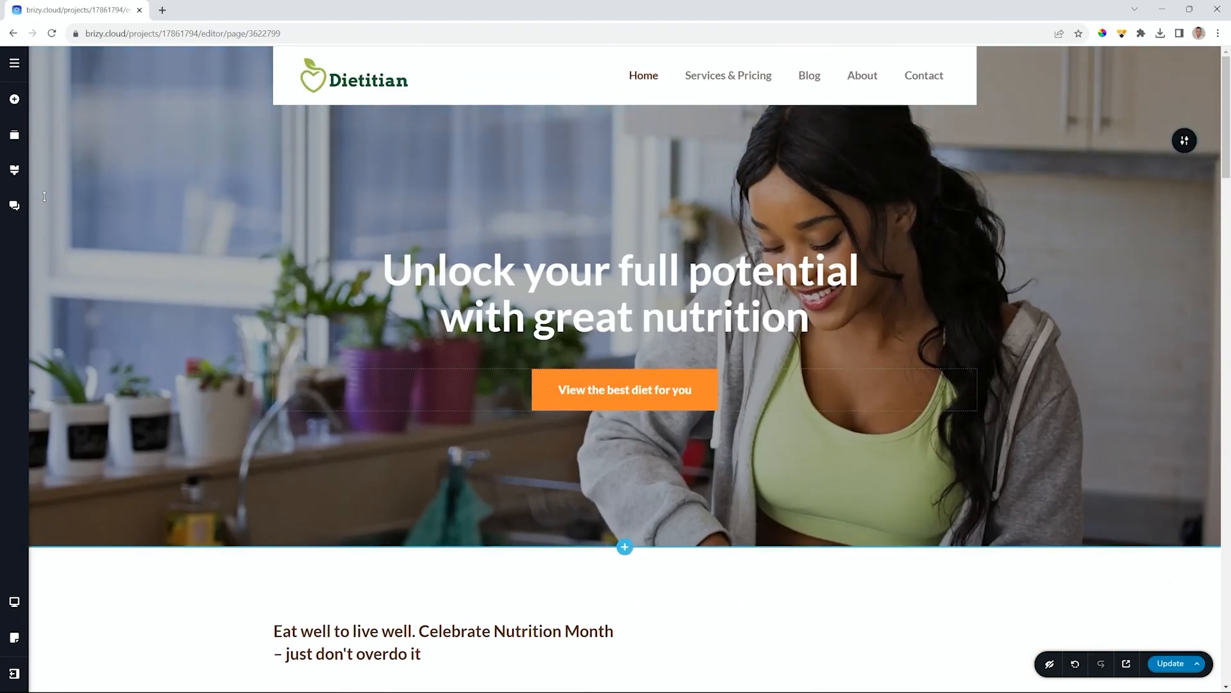
click(14, 170)
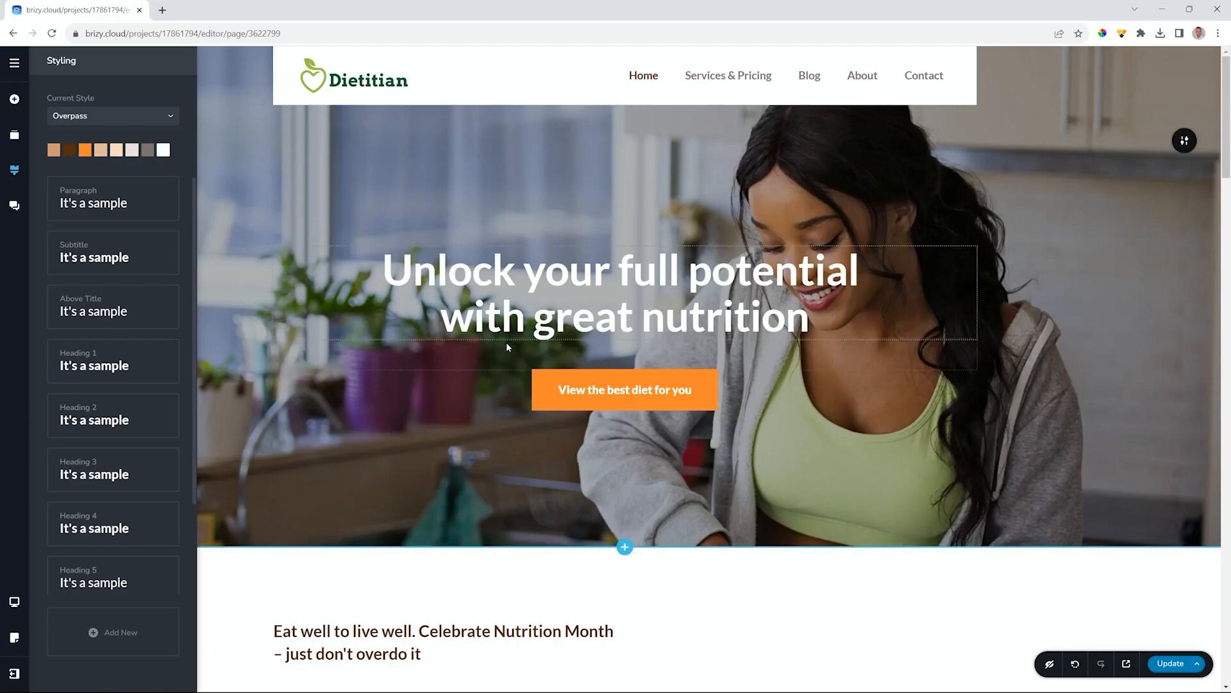
scroll(506, 342, down, 3)
scroll(504, 344, down, 3)
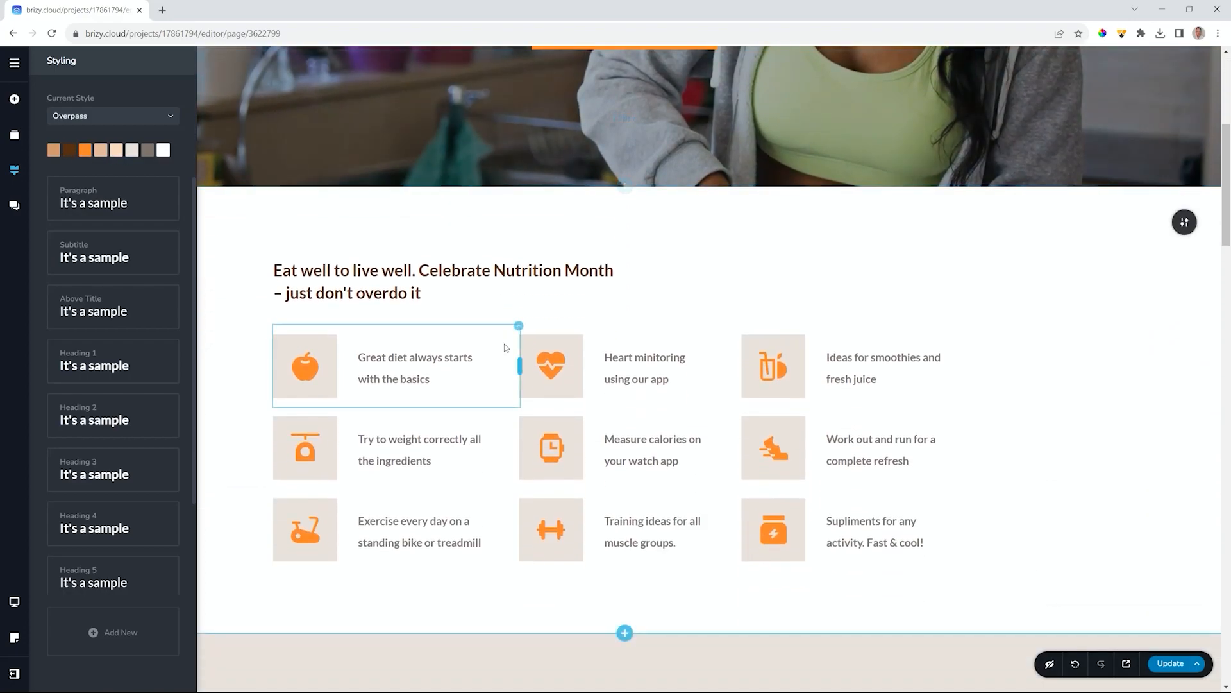
scroll(314, 346, down, 2)
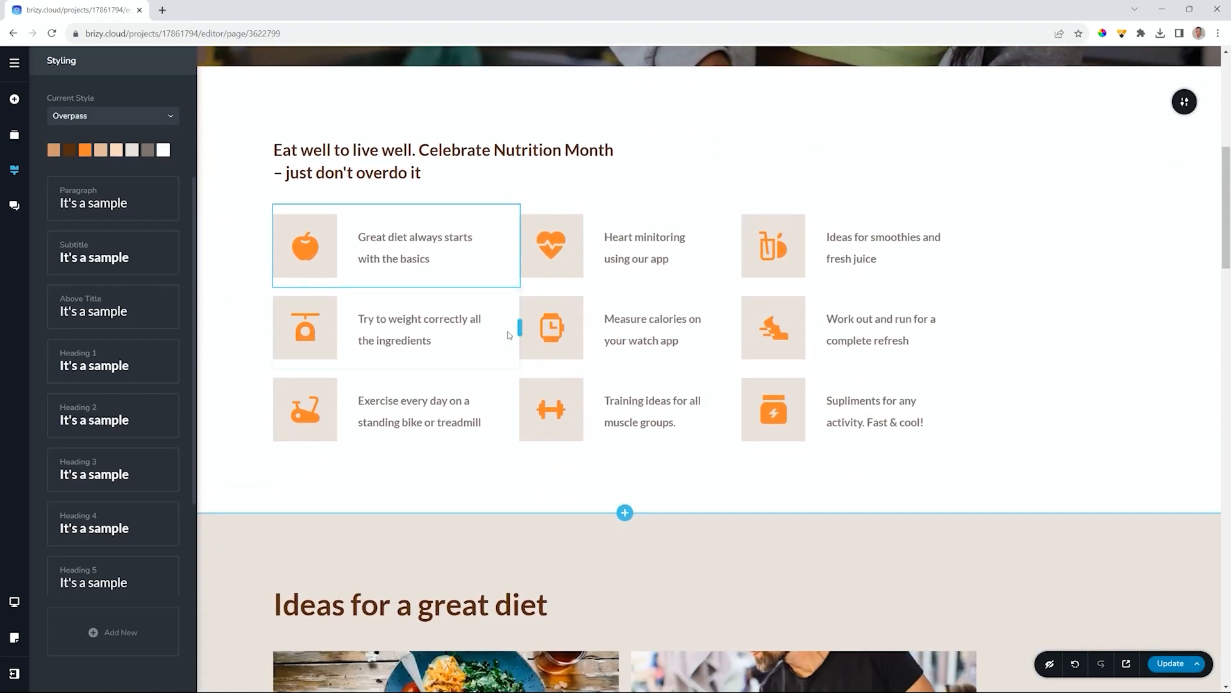
- Give the apple icon box a grey #7d736d background
click(318, 228)
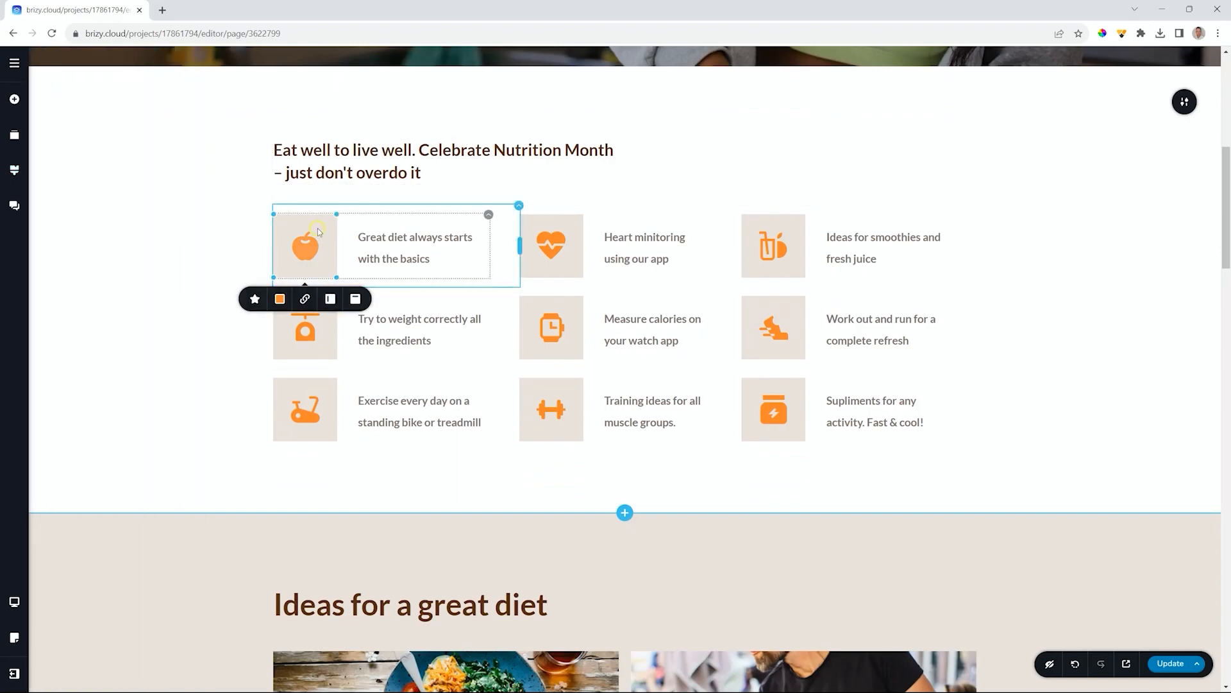
click(280, 300)
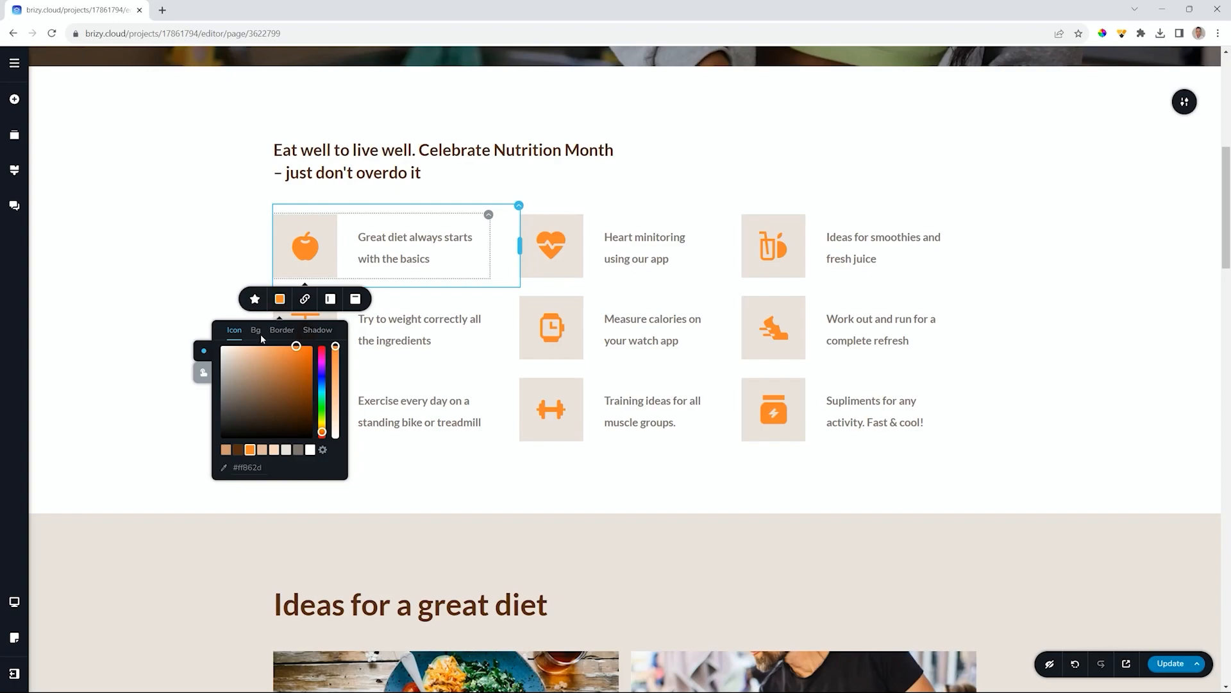
click(256, 330)
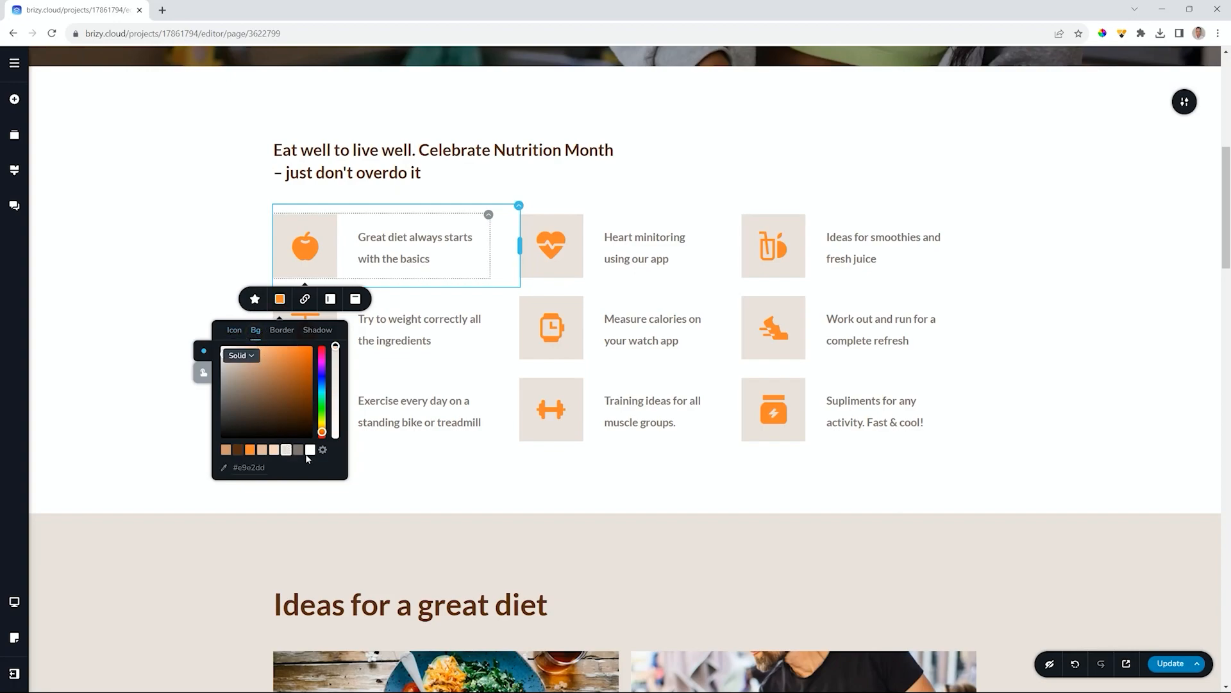
click(298, 451)
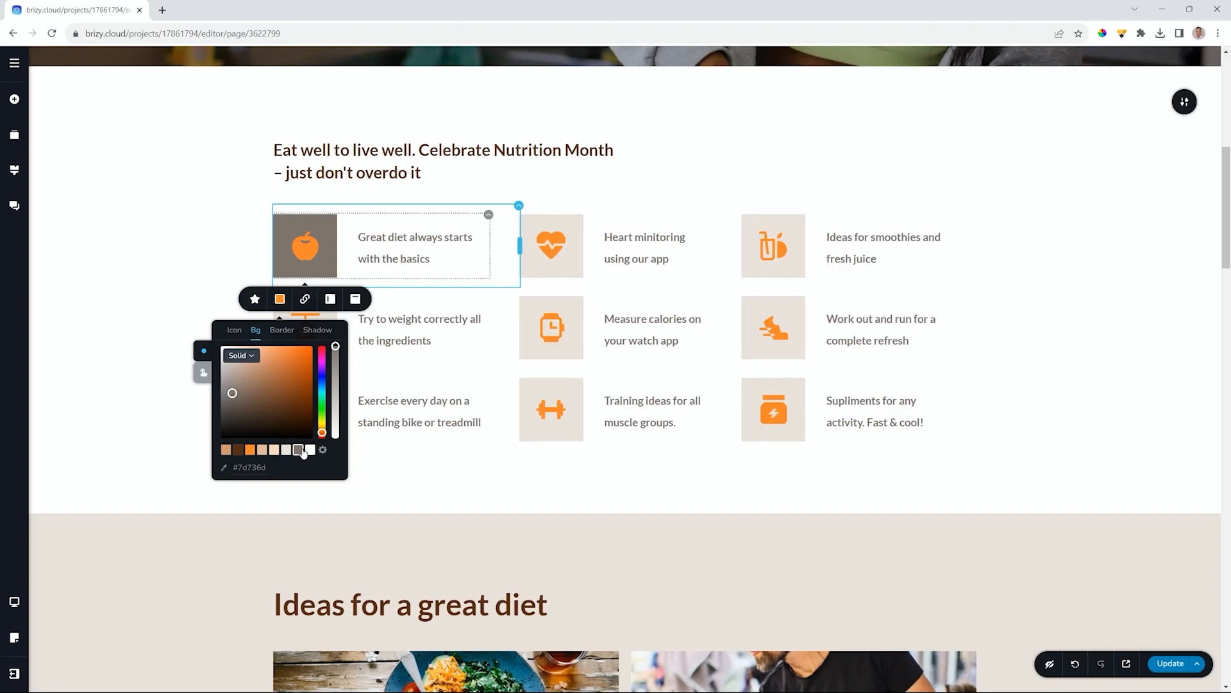
- Copy the grey-styled apple icon box
right_click(489, 216)
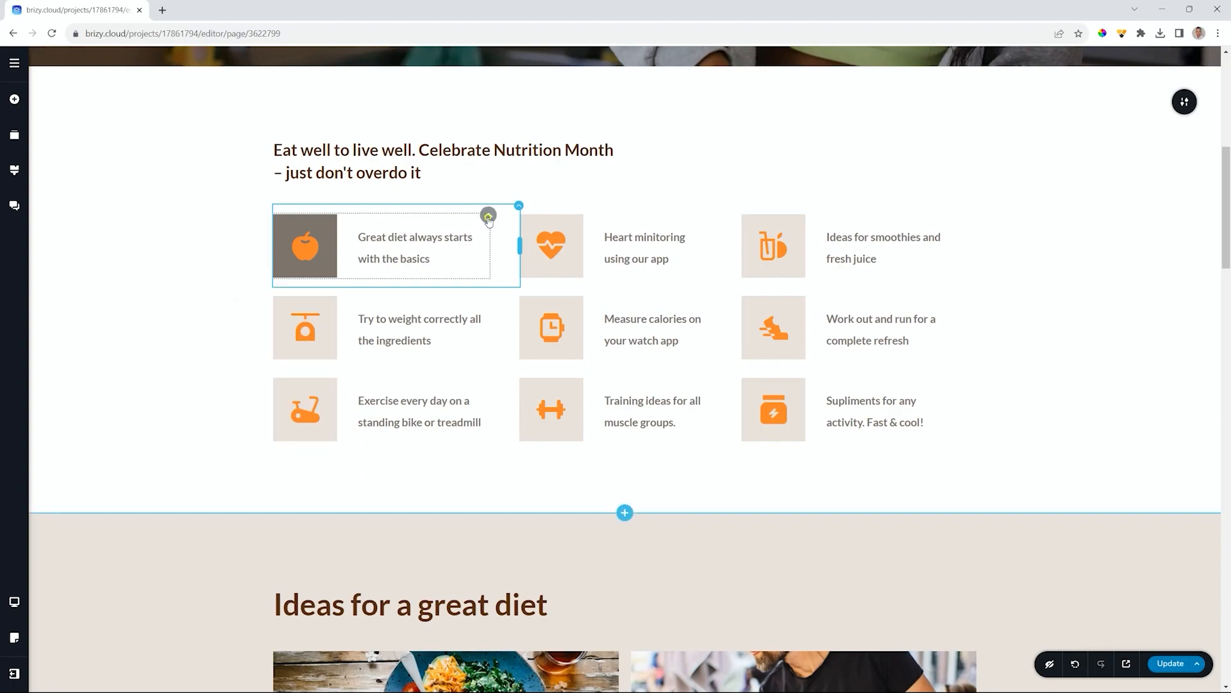
click(505, 275)
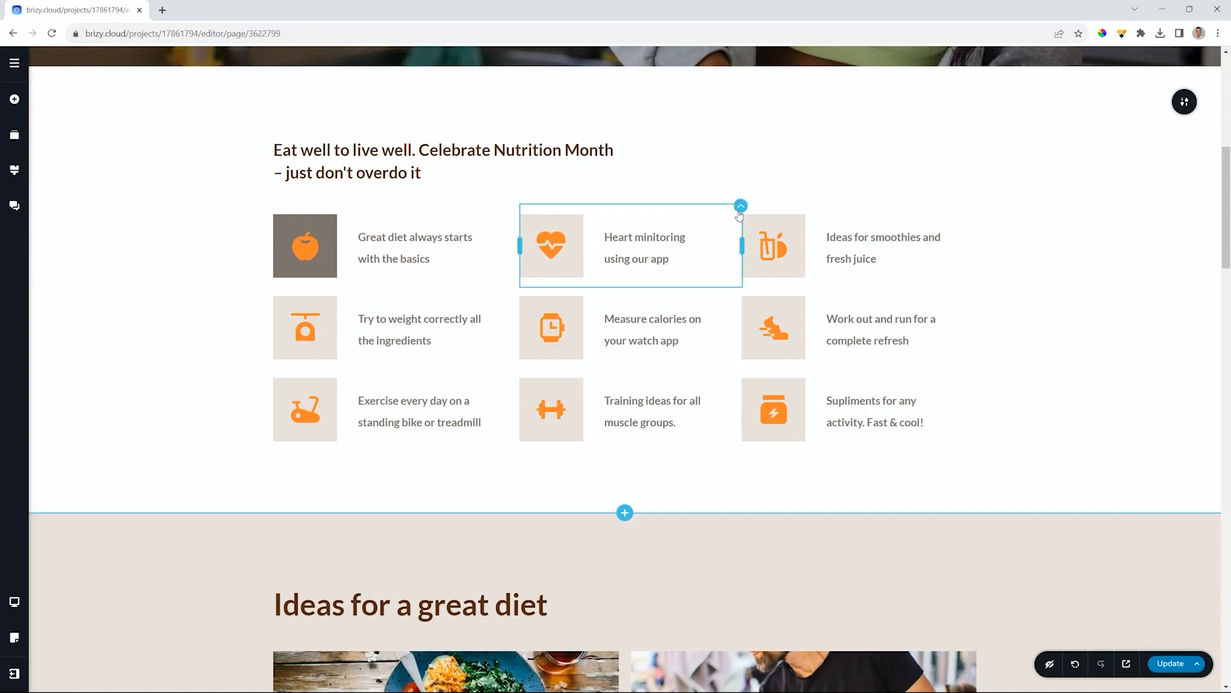
right_click(488, 217)
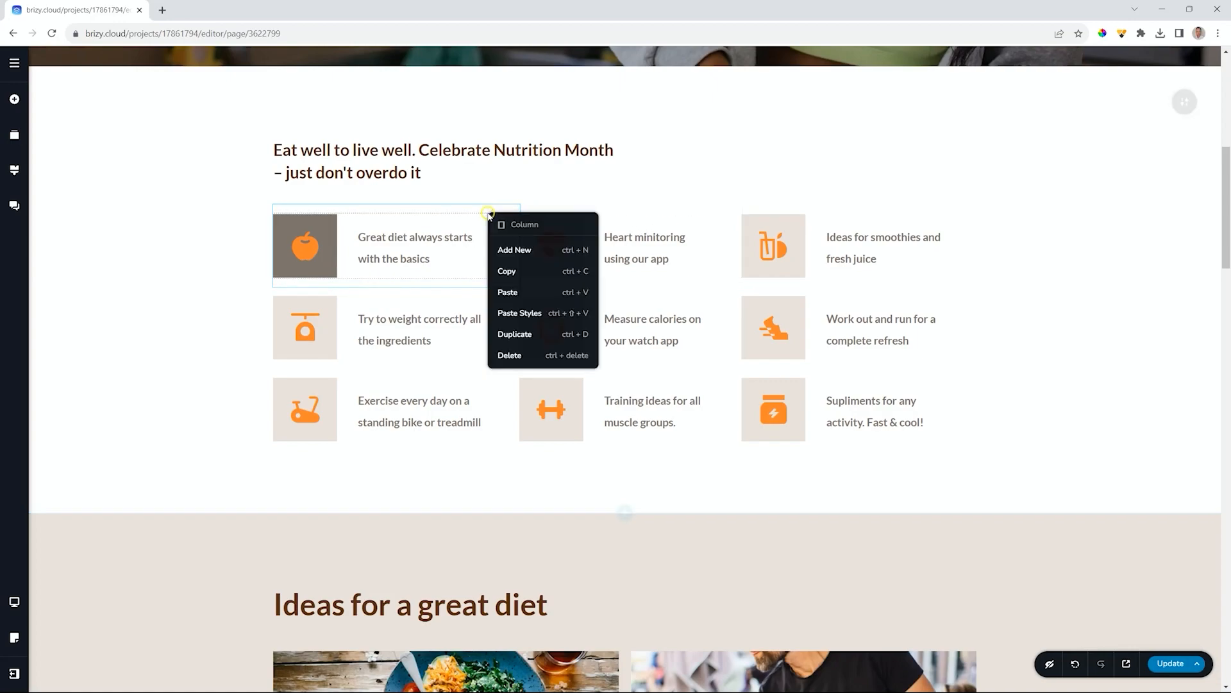
click(421, 226)
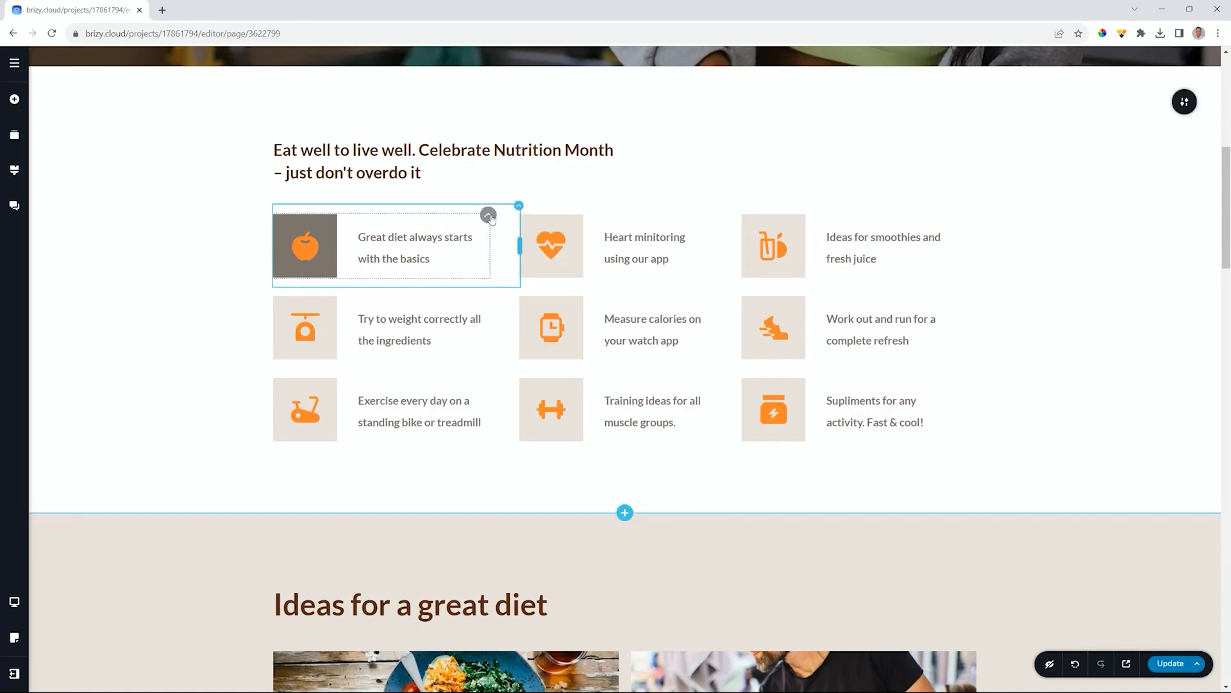
right_click(489, 216)
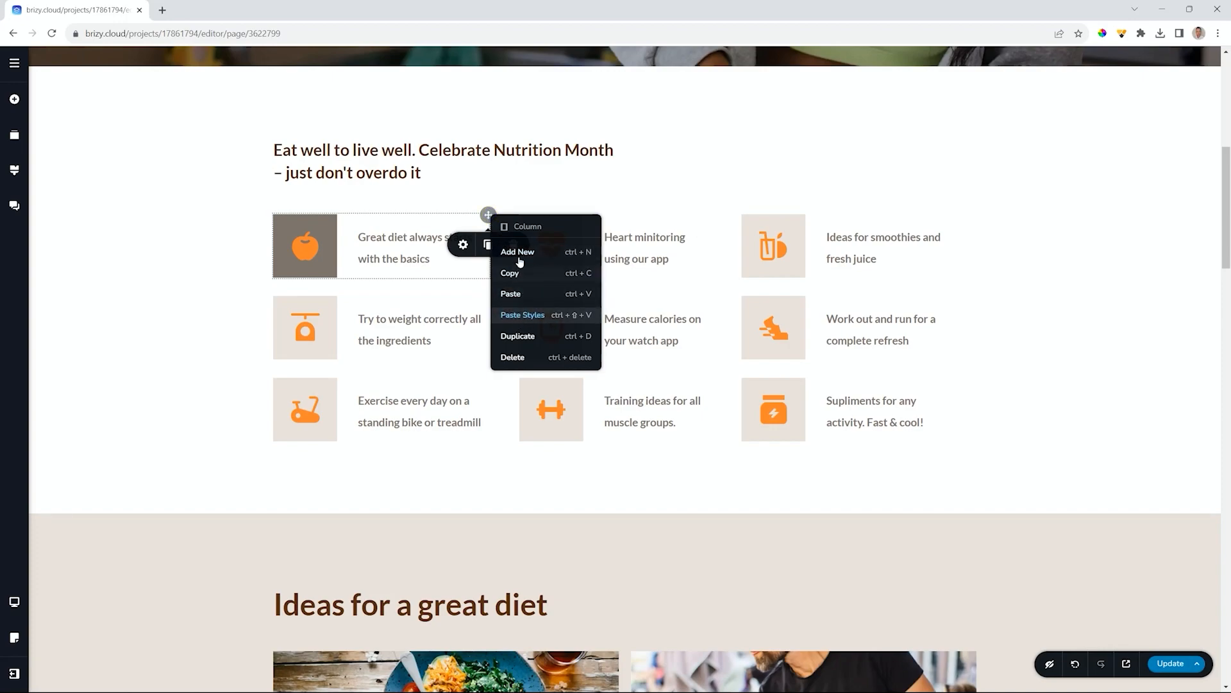
click(438, 229)
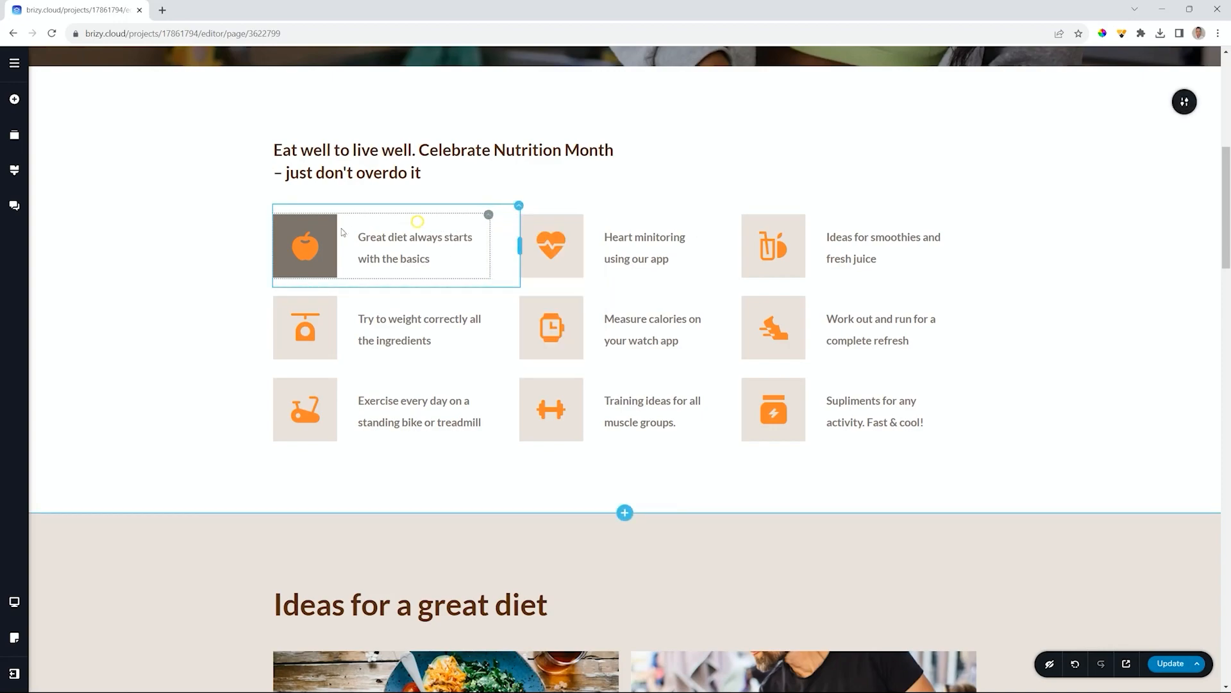
right_click(325, 232)
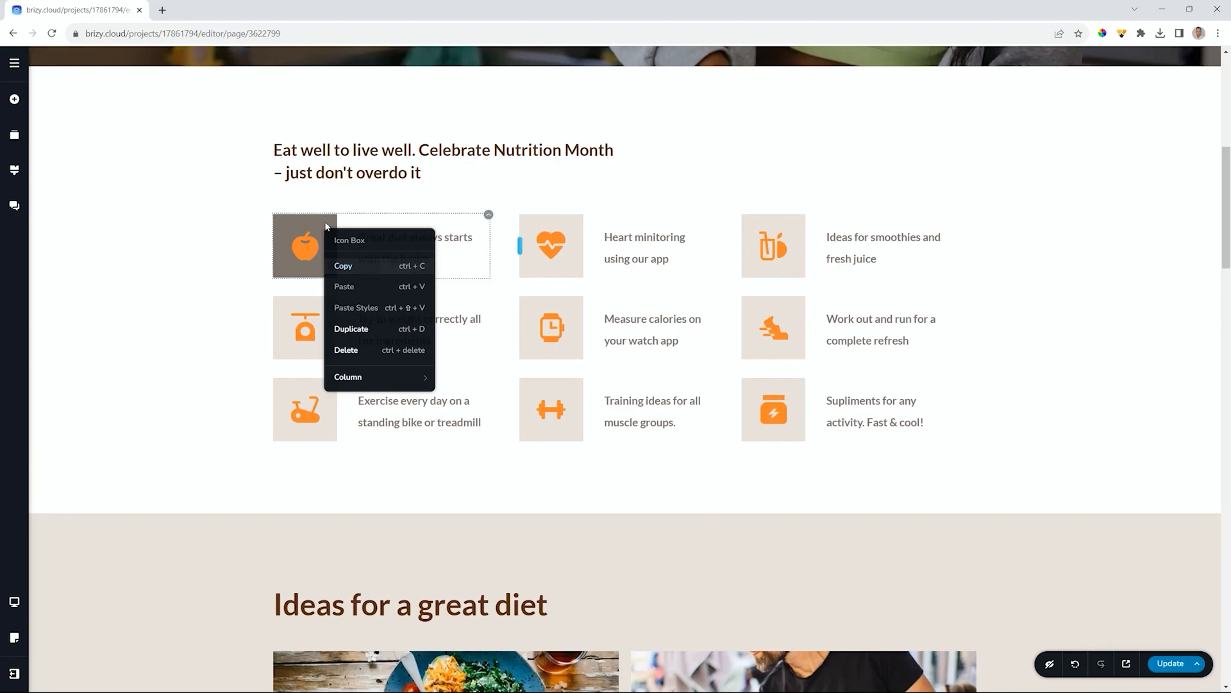
right_click(321, 226)
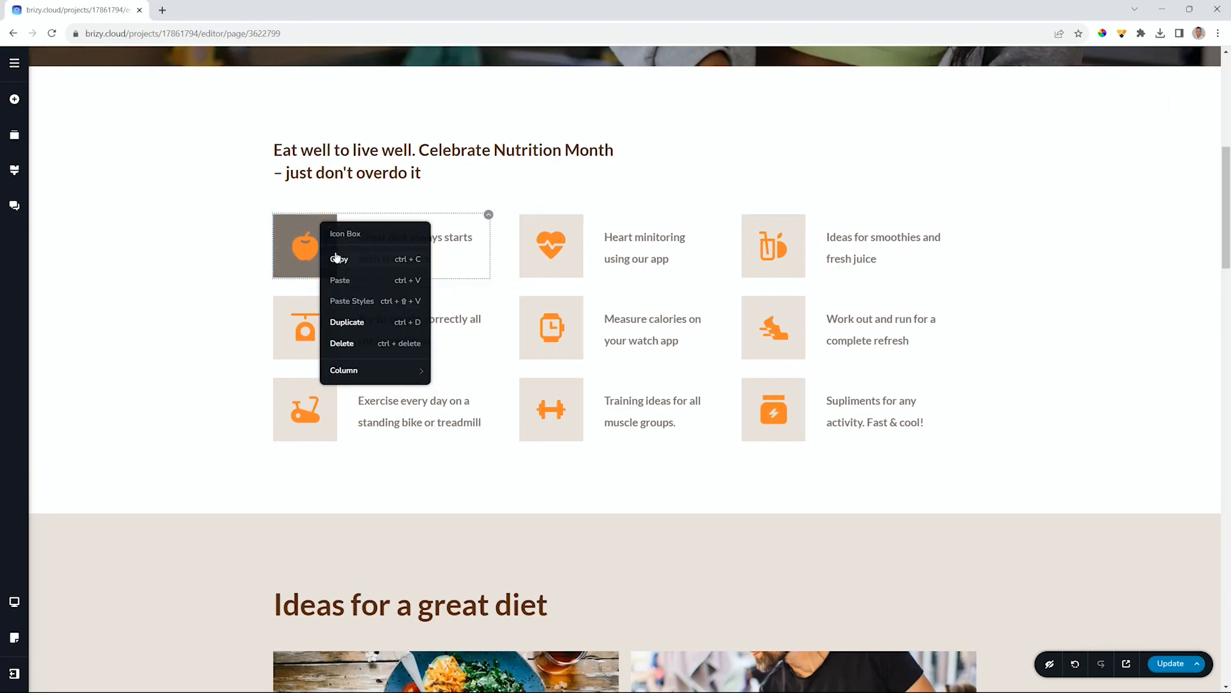
click(337, 257)
- Paste the apple's grey style onto the heart, smoothie, scale, watch, running, bike, dumbbell and supplements boxes
right_click(555, 231)
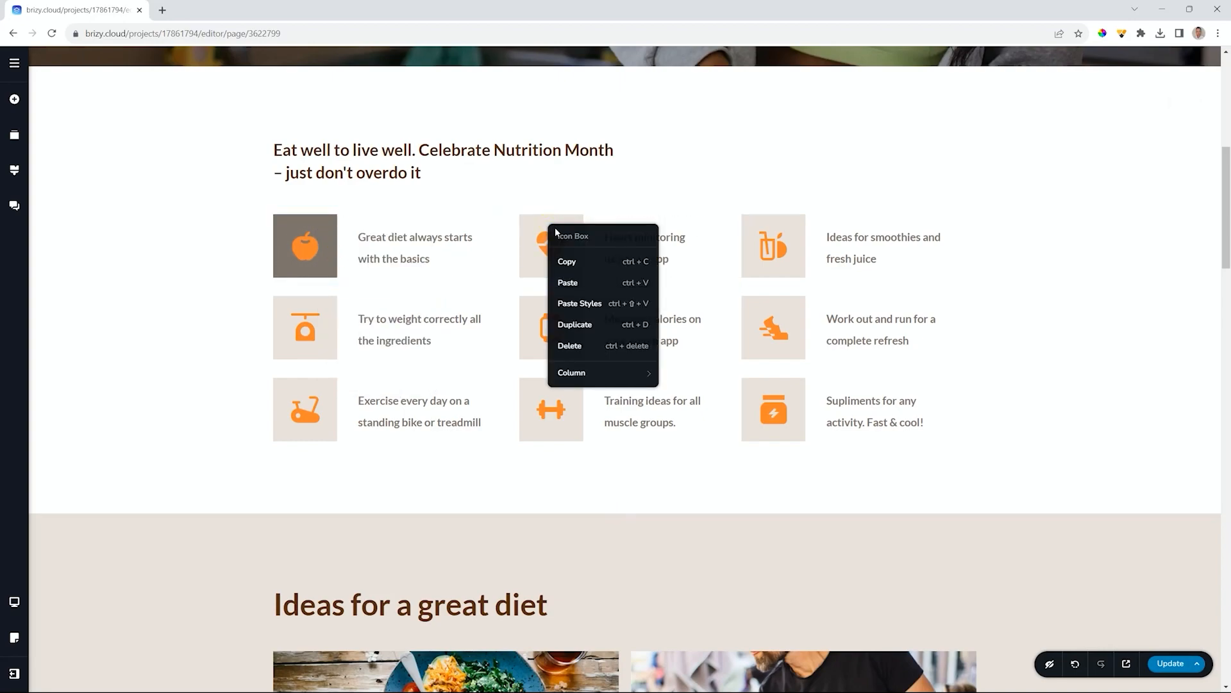
click(560, 303)
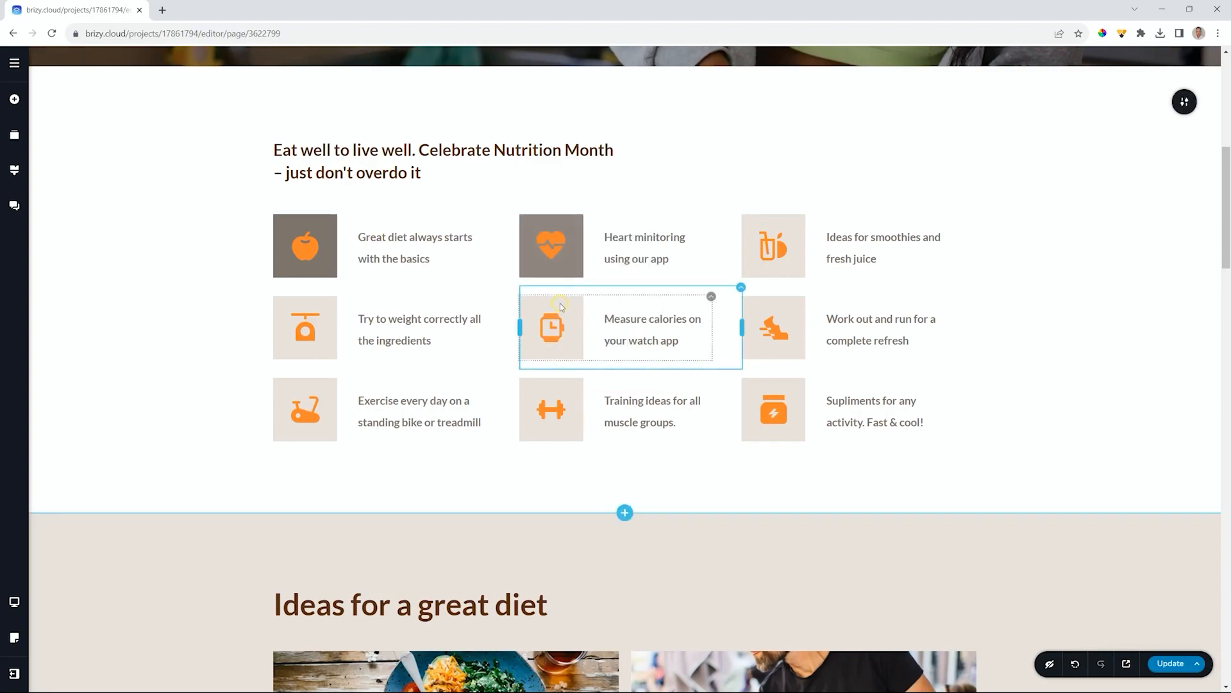
right_click(760, 222)
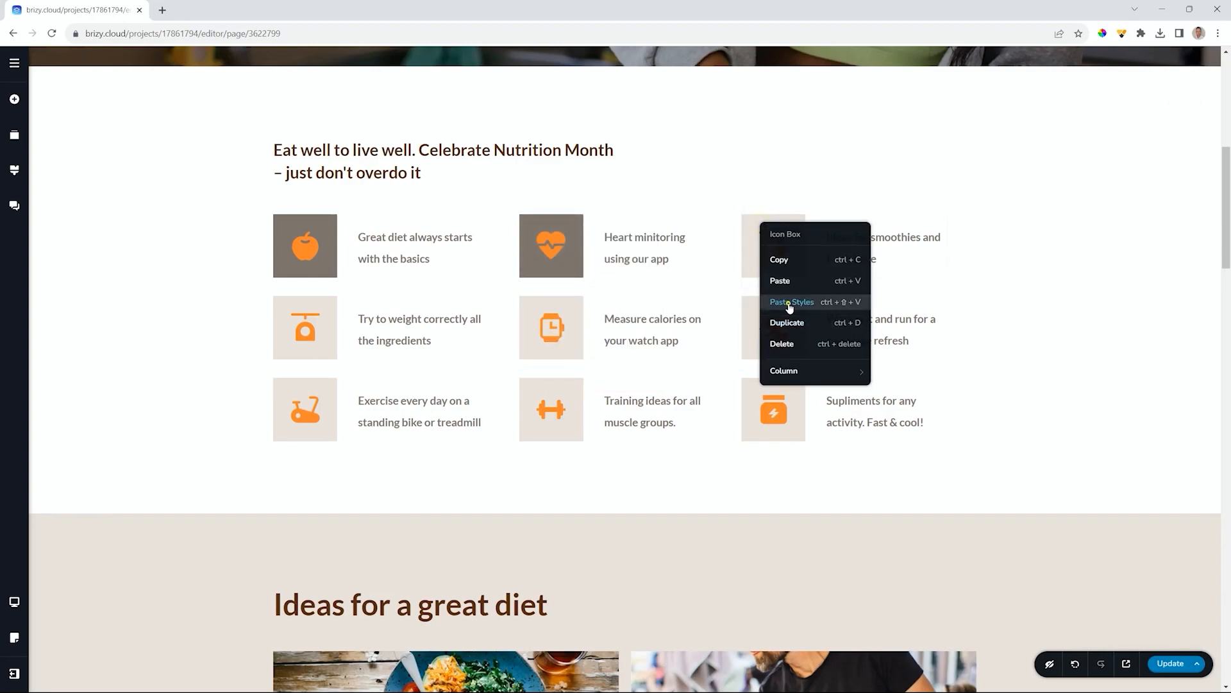
click(788, 303)
right_click(302, 308)
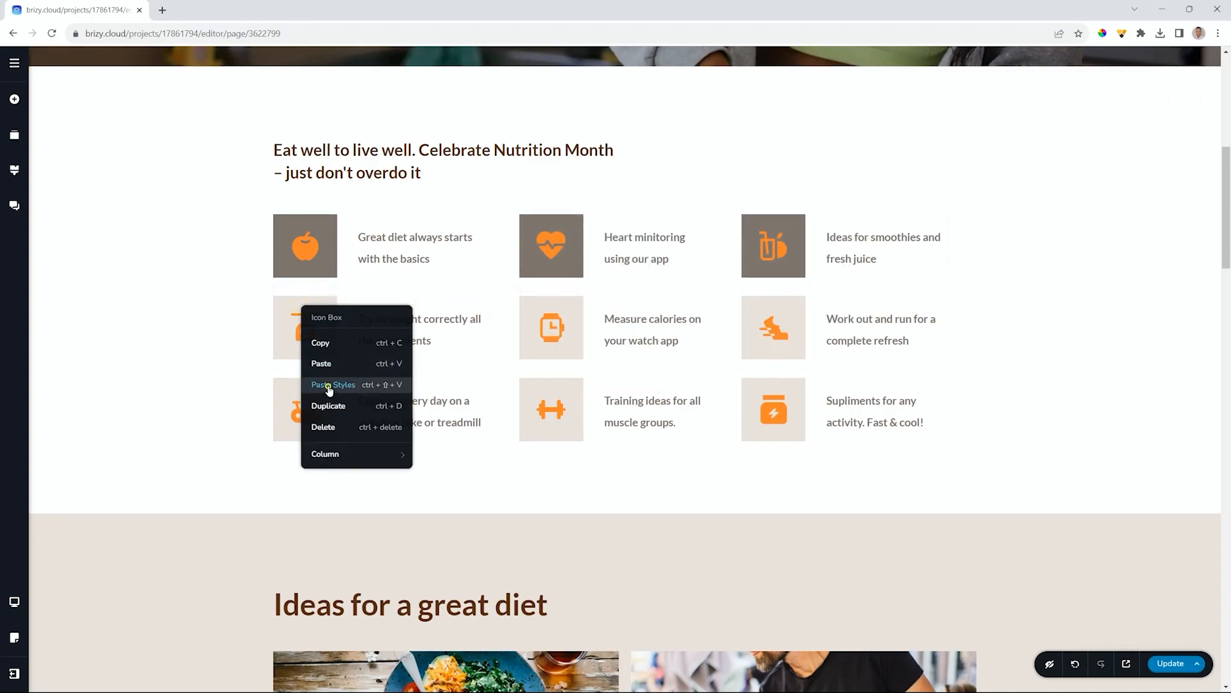
click(324, 383)
right_click(560, 315)
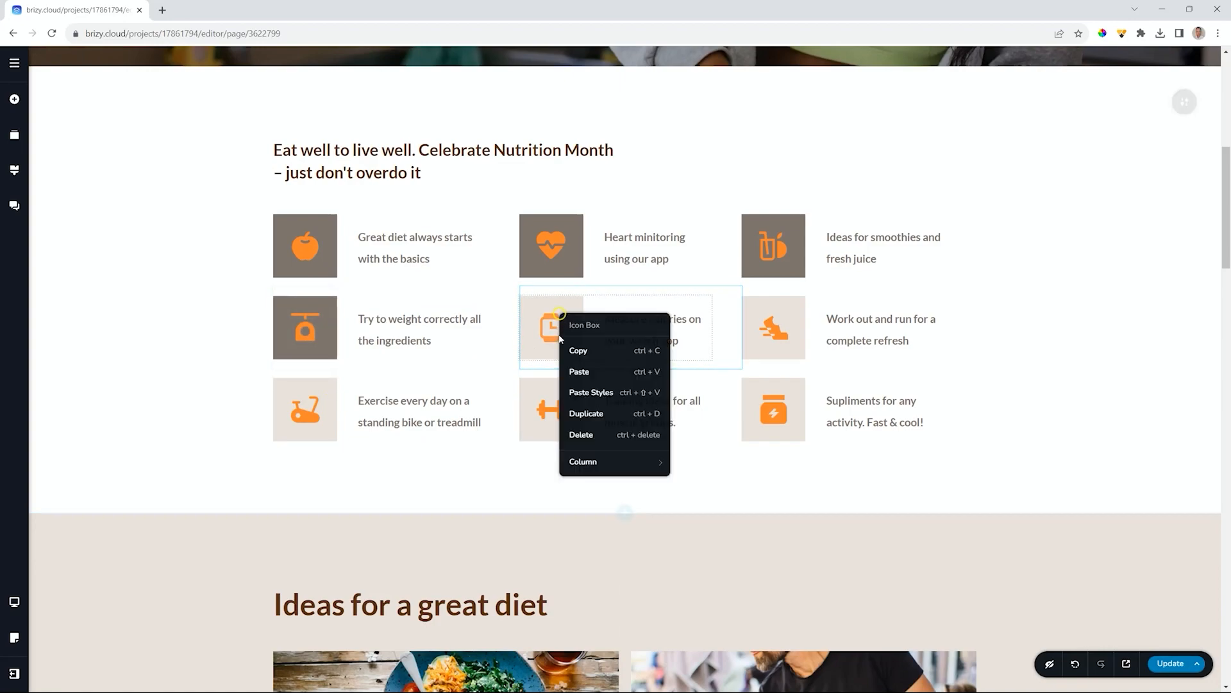
click(581, 392)
right_click(786, 313)
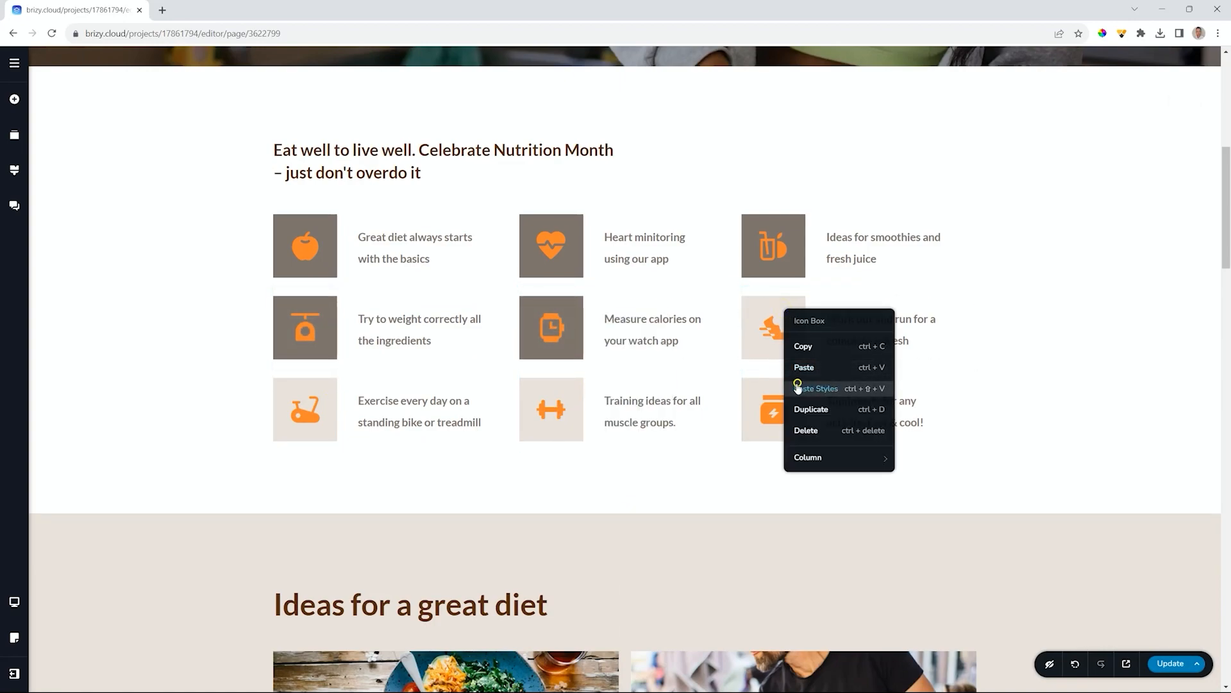
click(802, 390)
right_click(326, 391)
click(356, 471)
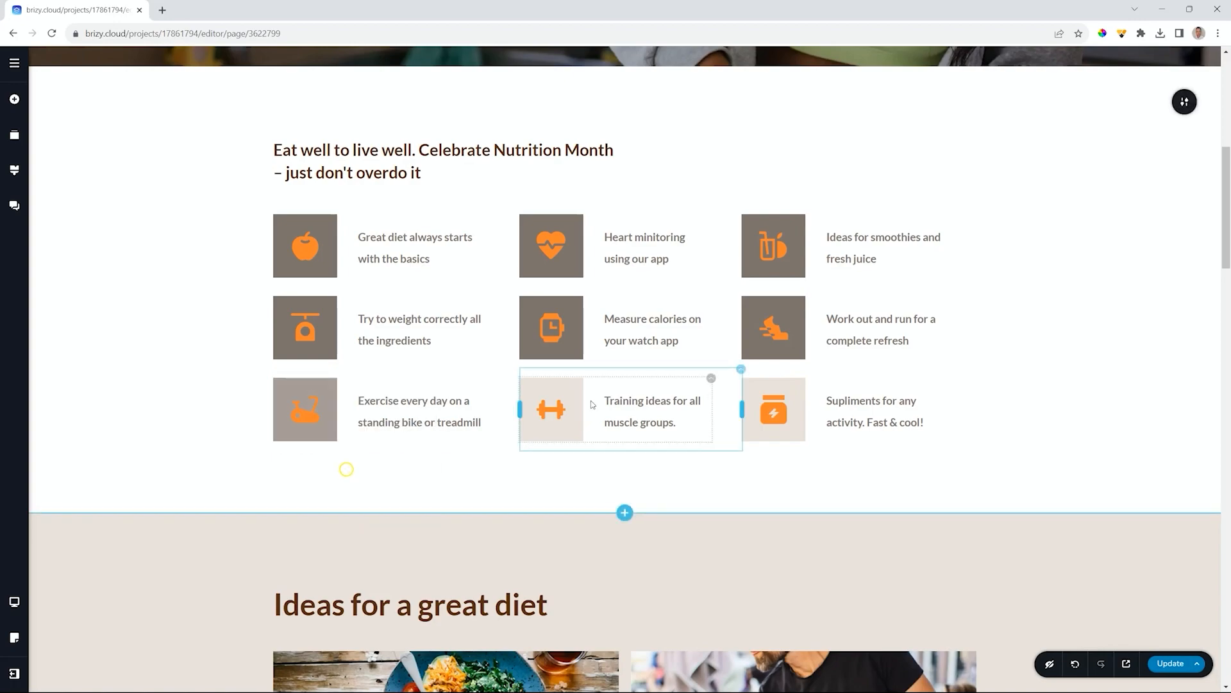
right_click(567, 390)
click(599, 469)
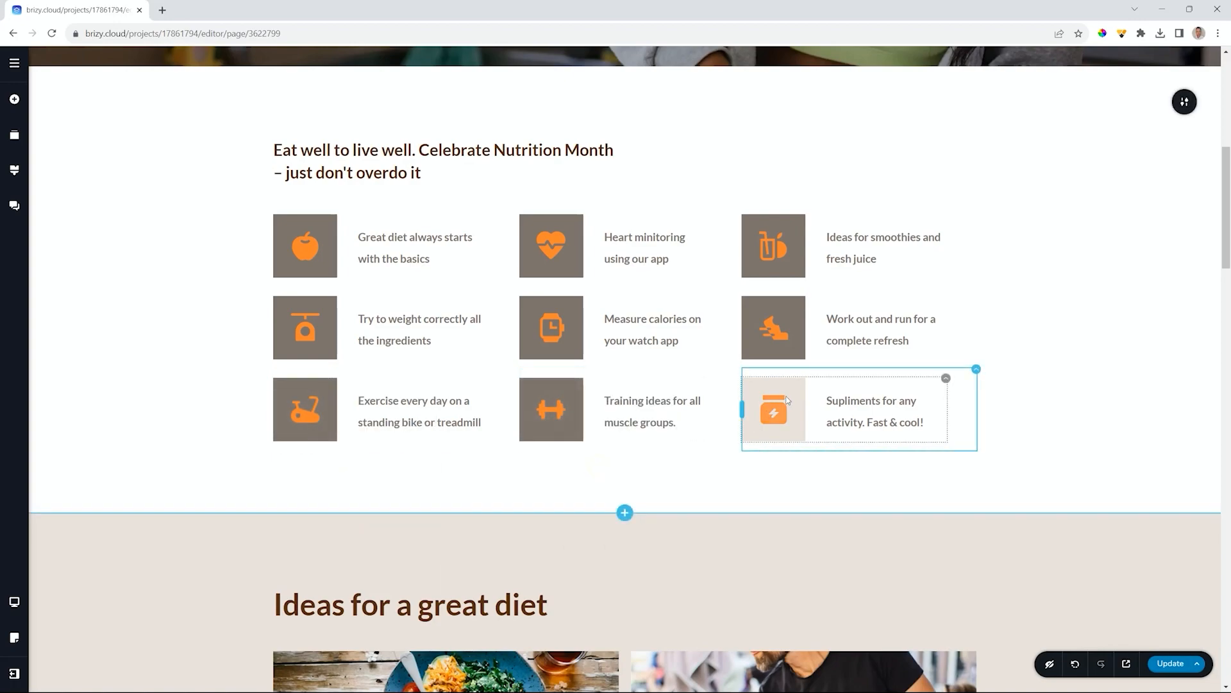
right_click(792, 393)
click(803, 469)
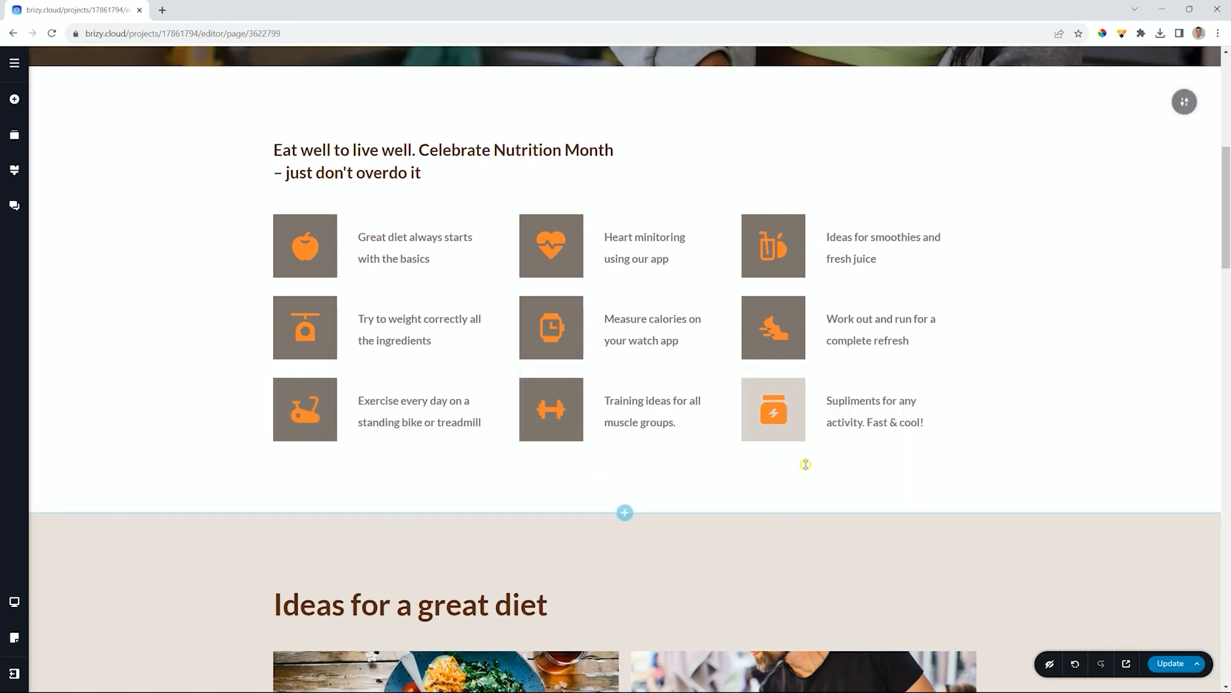
- Reopen the site-wide Styling panel
scroll(805, 464, down, 14)
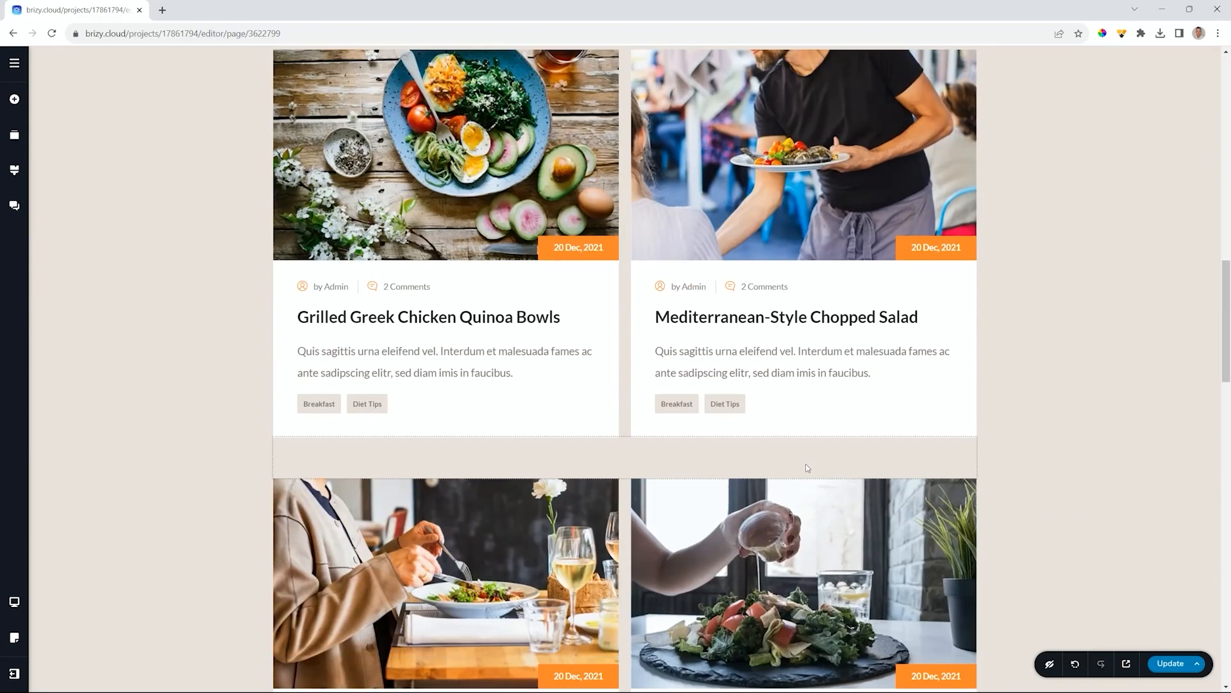
scroll(806, 466, up, 20)
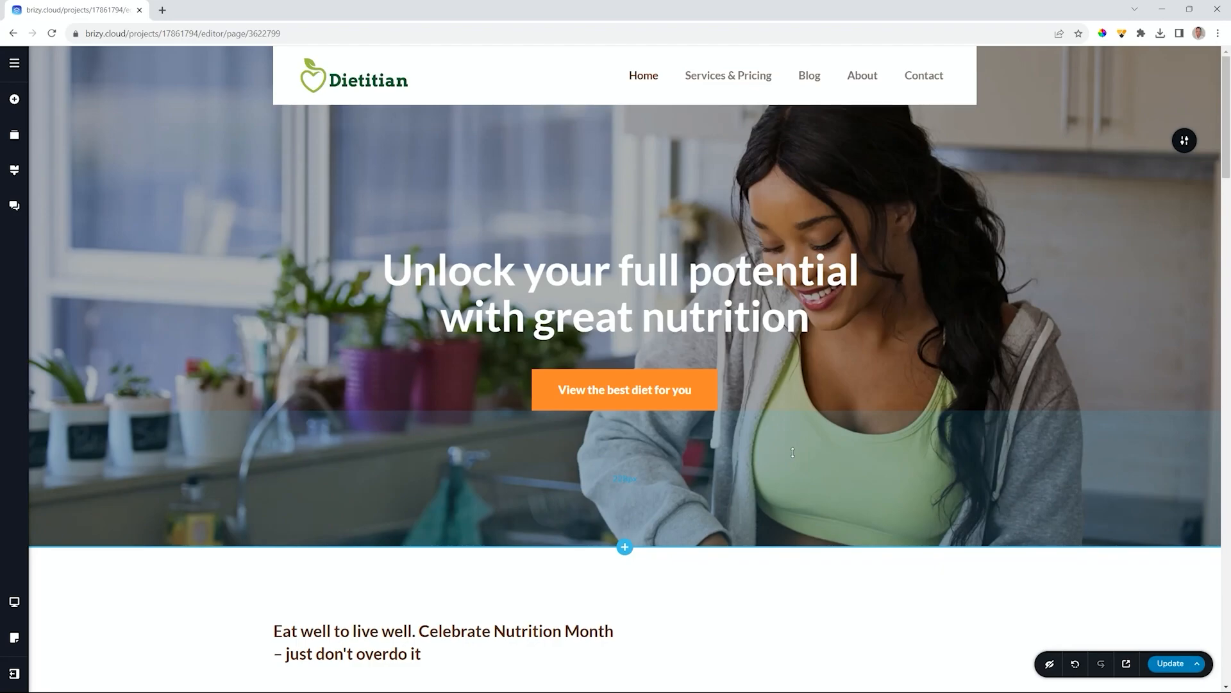
click(14, 170)
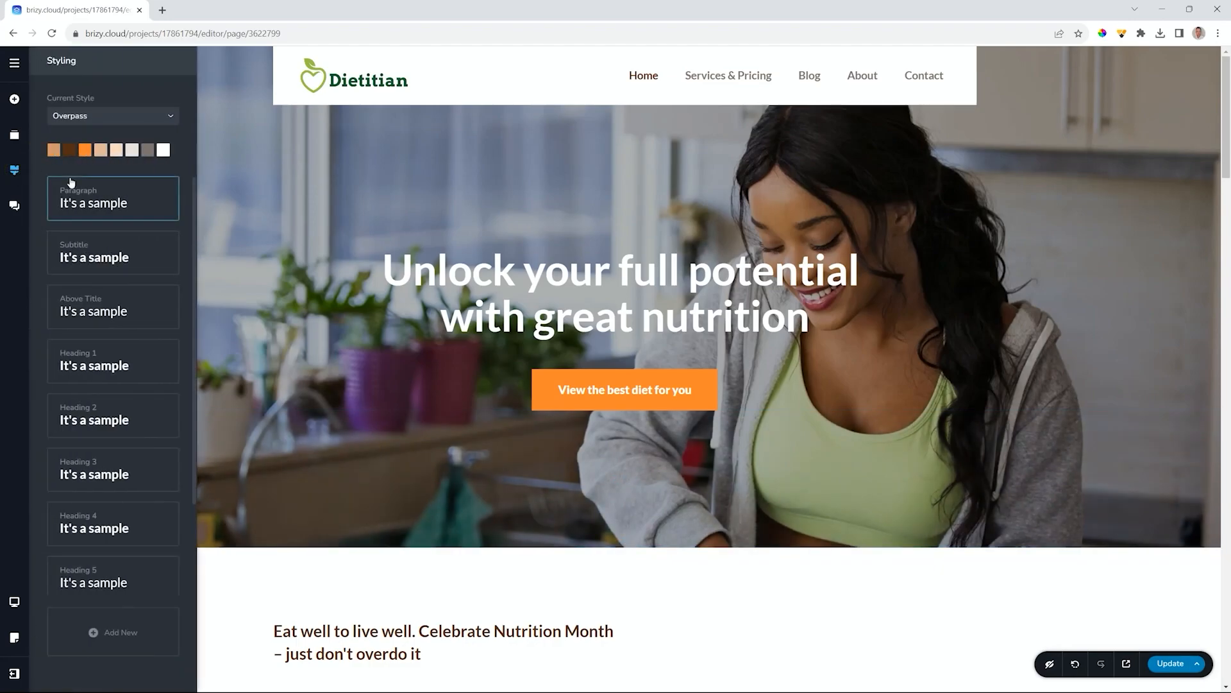
- Set the Paragraph text style font to Fira Sans
click(73, 191)
scroll(91, 284, down, 10)
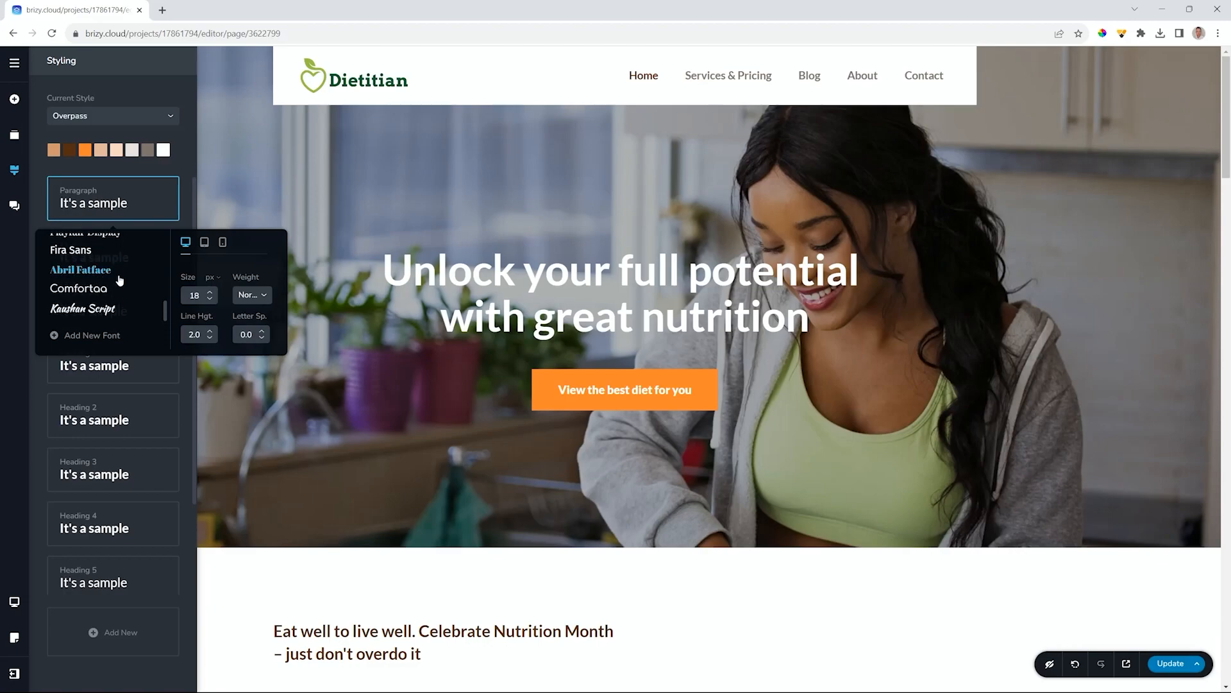
scroll(122, 280, up, 2)
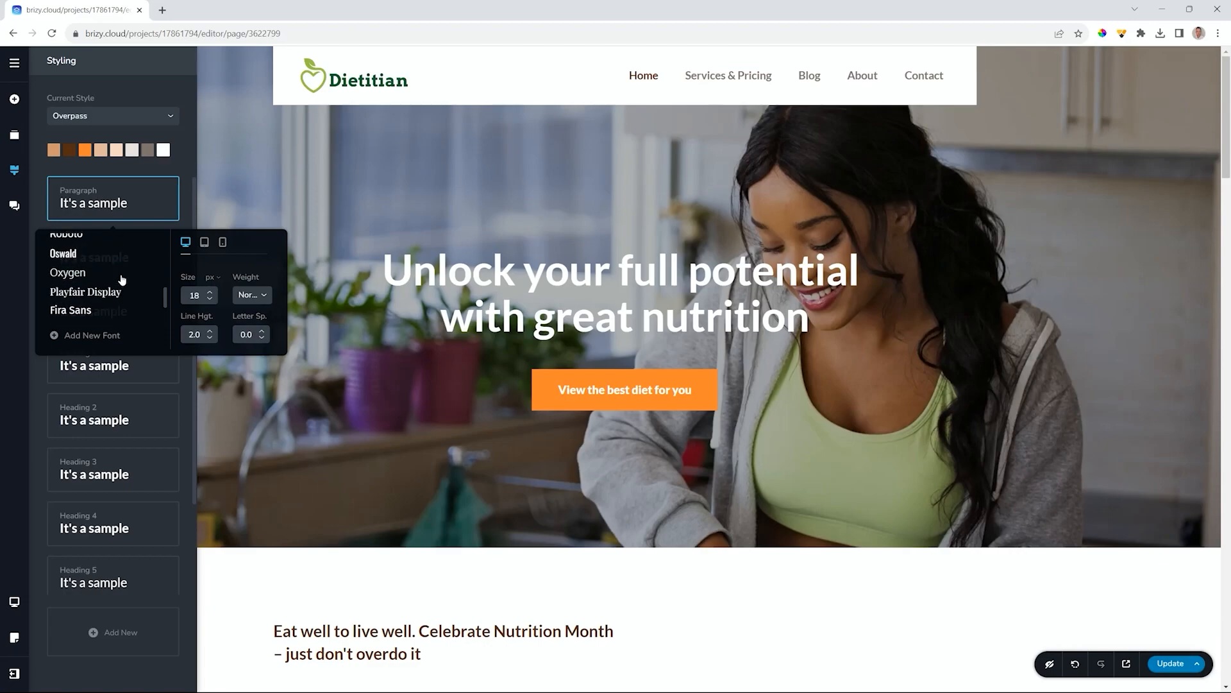
scroll(129, 278, down, 2)
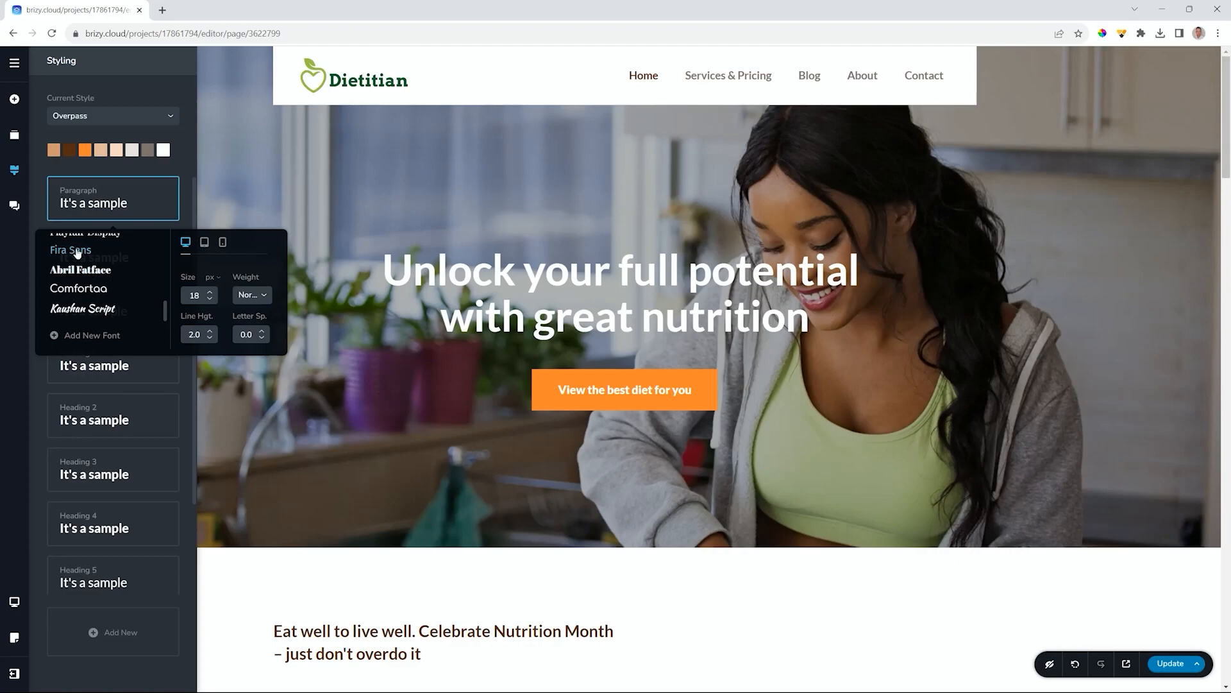
click(78, 251)
click(191, 183)
- Switch the Subtitle and Above Title styles to Fira Sans
click(172, 256)
scroll(97, 319, down, 3)
scroll(83, 328, down, 3)
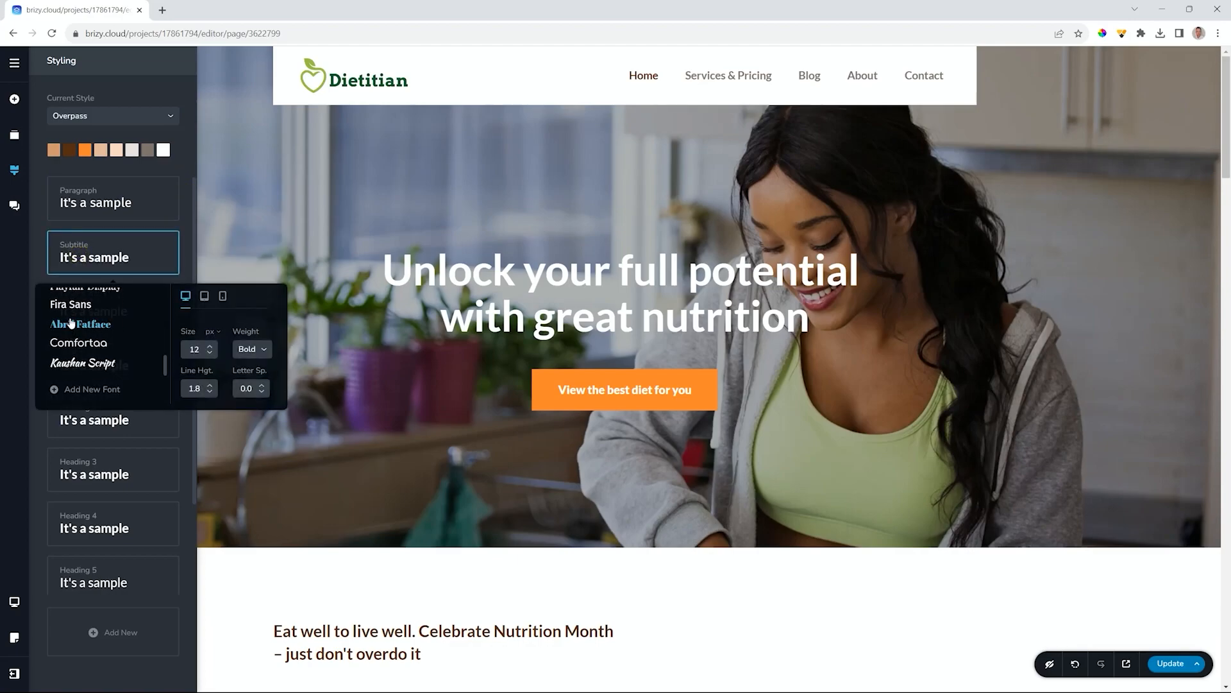
click(71, 304)
click(90, 321)
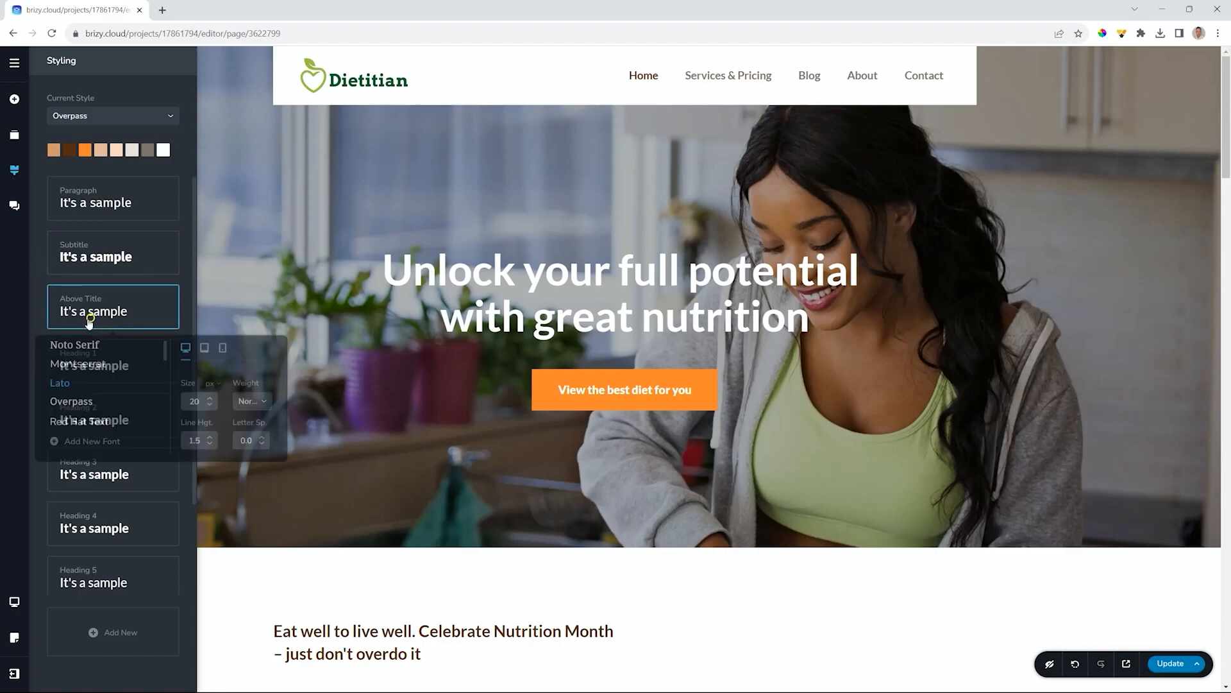
scroll(78, 378, down, 6)
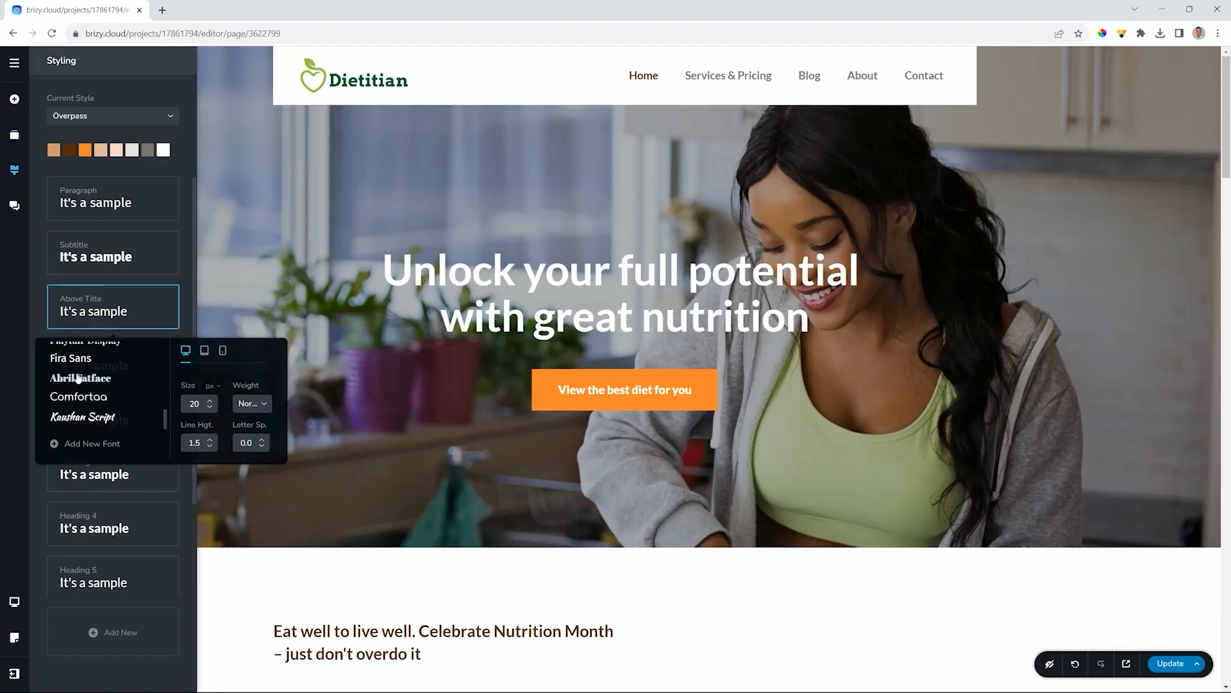
click(72, 357)
- Set the Heading 1 style font to Fira Sans, restyling the hero headline
click(81, 353)
scroll(95, 460, down, 6)
scroll(91, 452, down, 2)
click(76, 414)
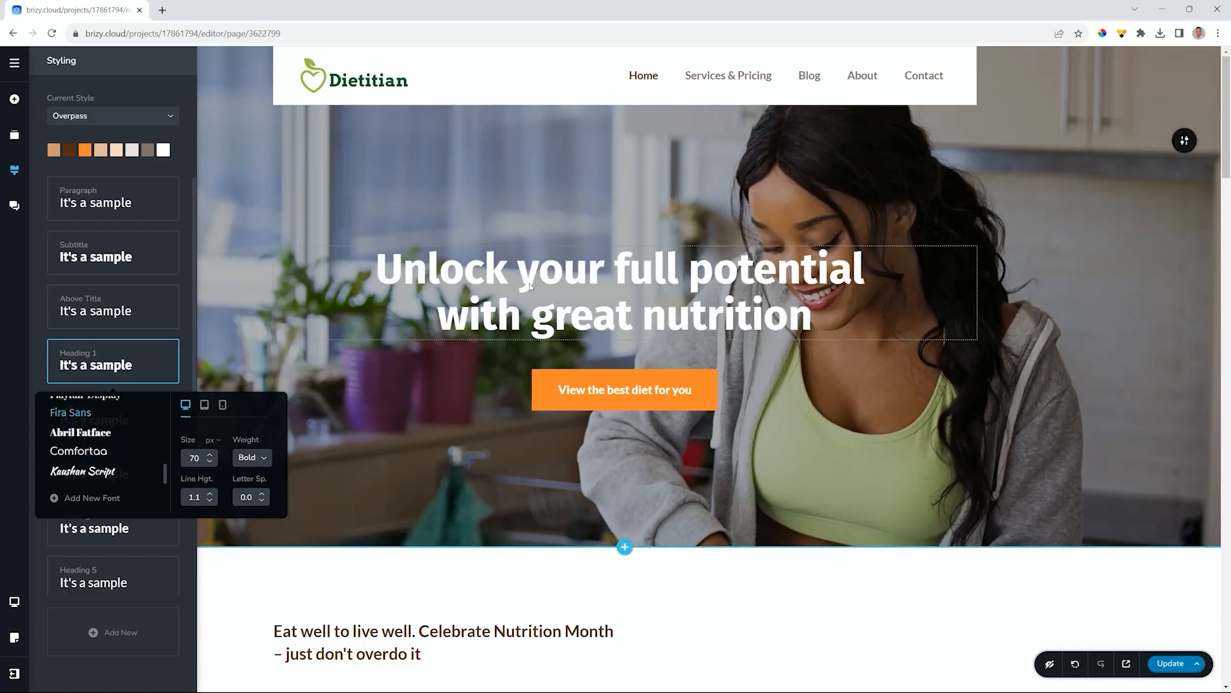
click(44, 360)
click(81, 414)
scroll(99, 344, down, 5)
scroll(99, 343, down, 5)
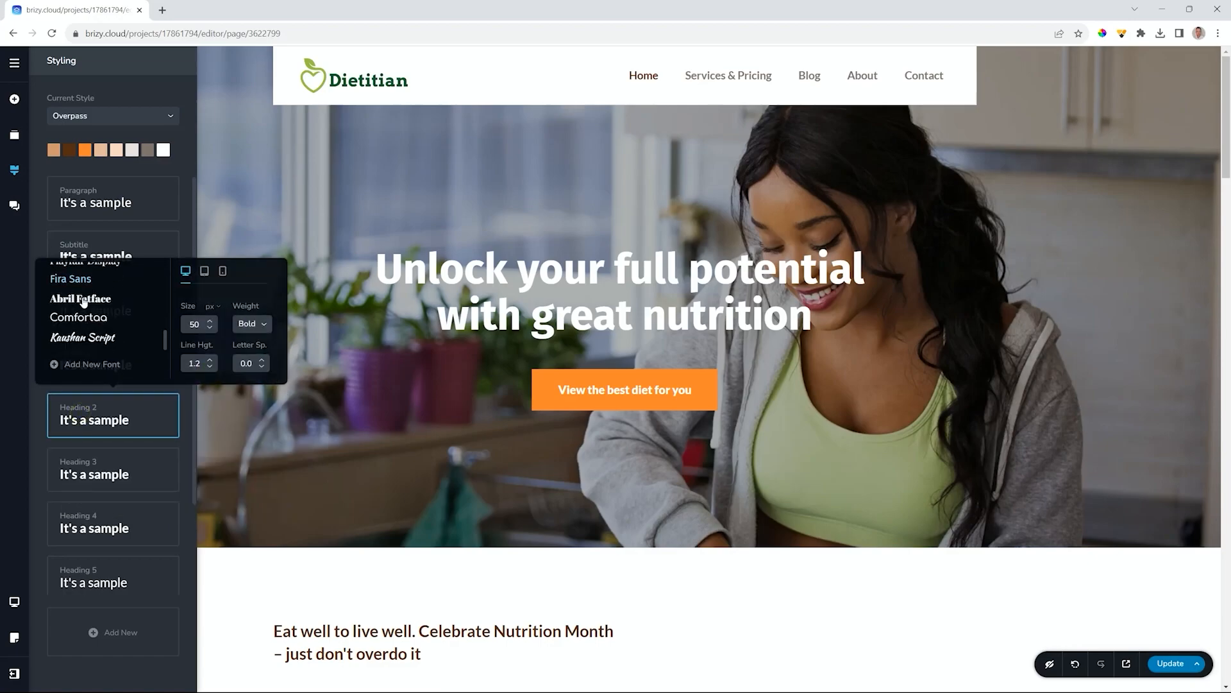
- Set the Heading 3 and Heading 4 styles to Fira Sans
click(88, 480)
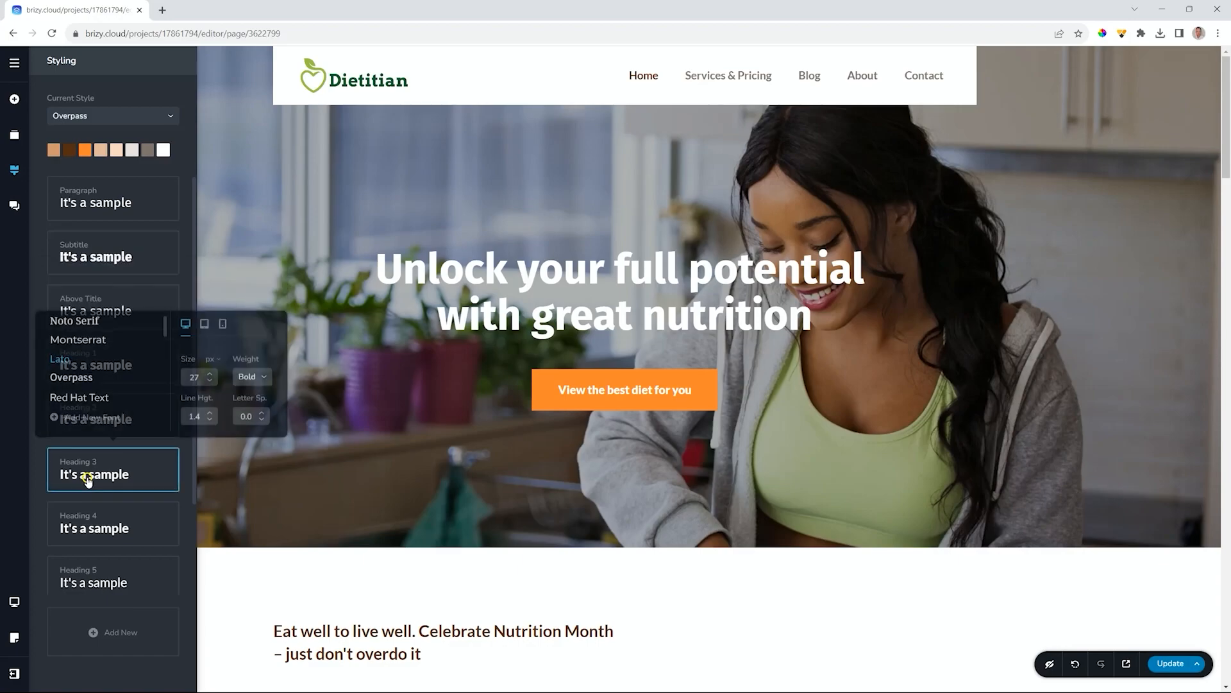
scroll(96, 381, down, 8)
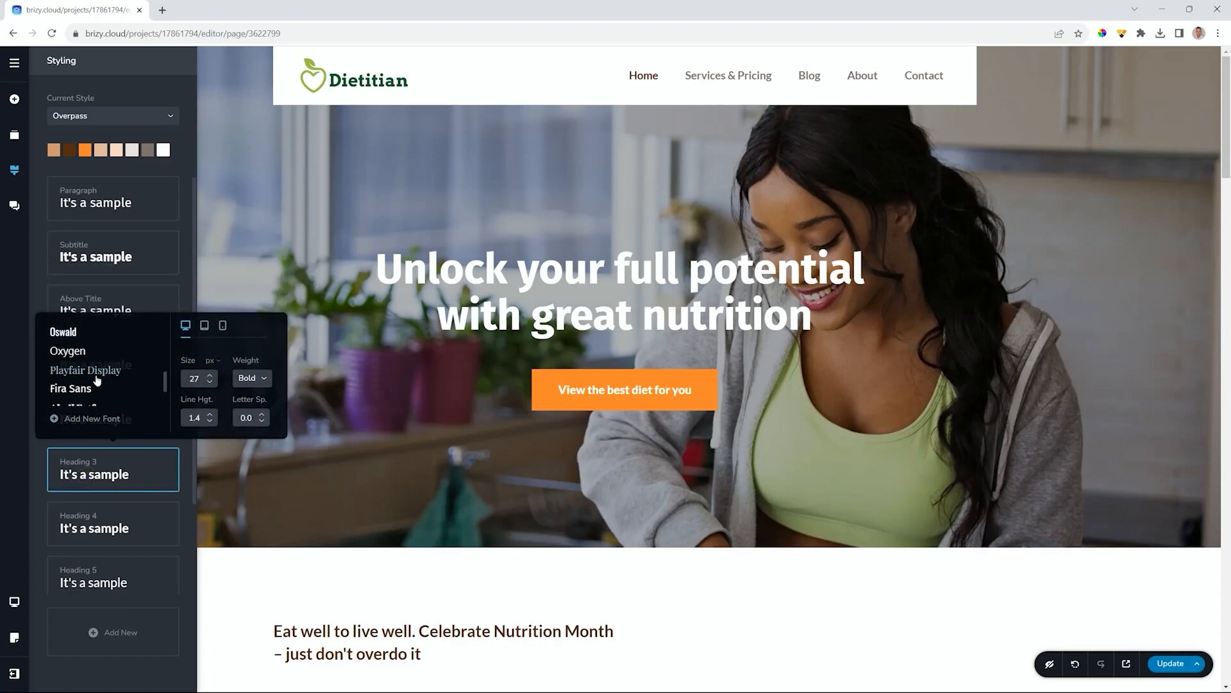
scroll(97, 380, down, 2)
click(87, 335)
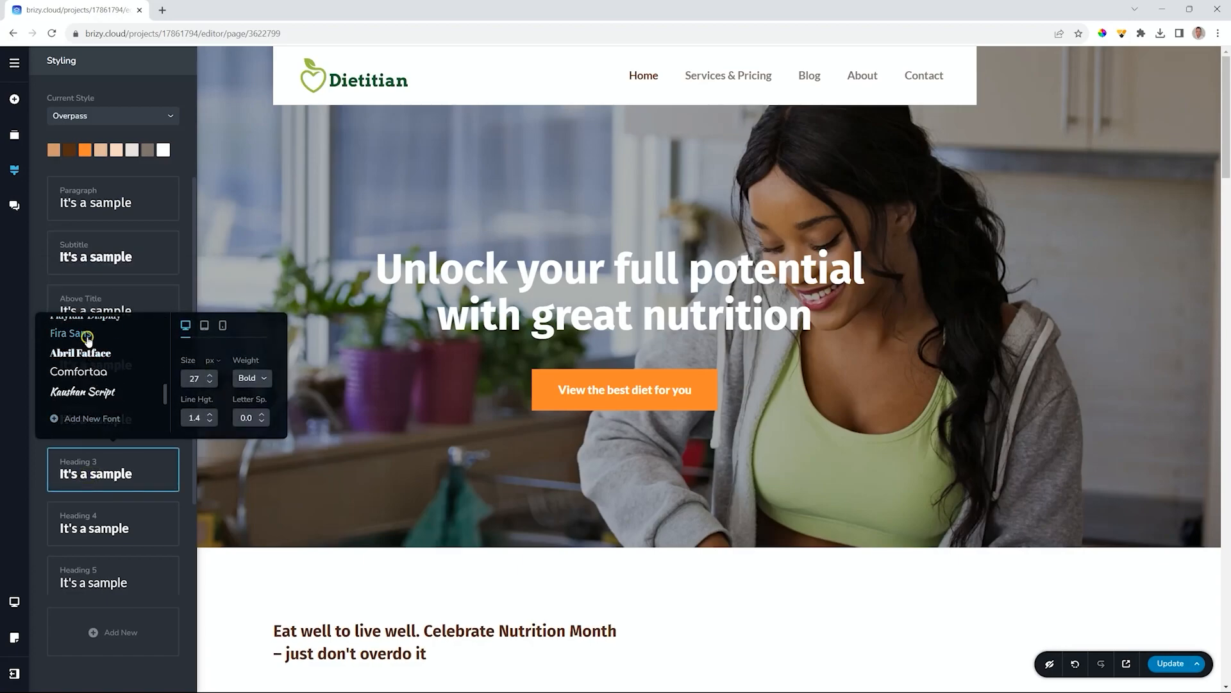
click(95, 526)
scroll(103, 449, down, 5)
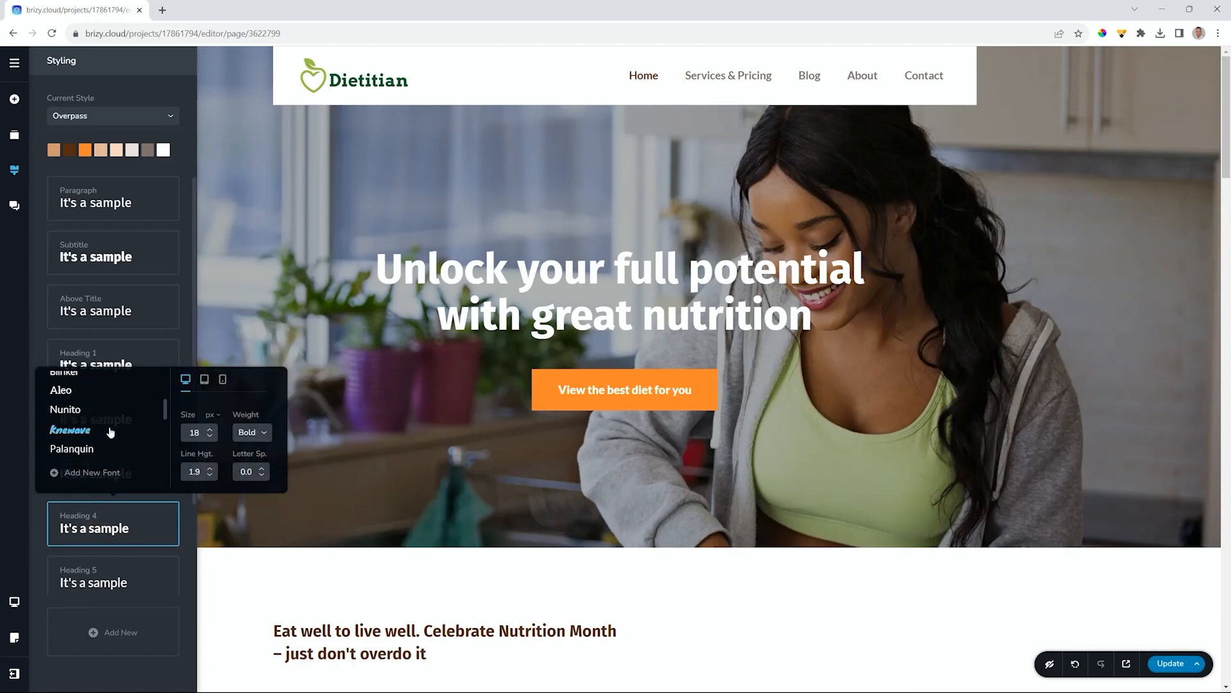
scroll(110, 433, down, 3)
scroll(110, 433, down, 2)
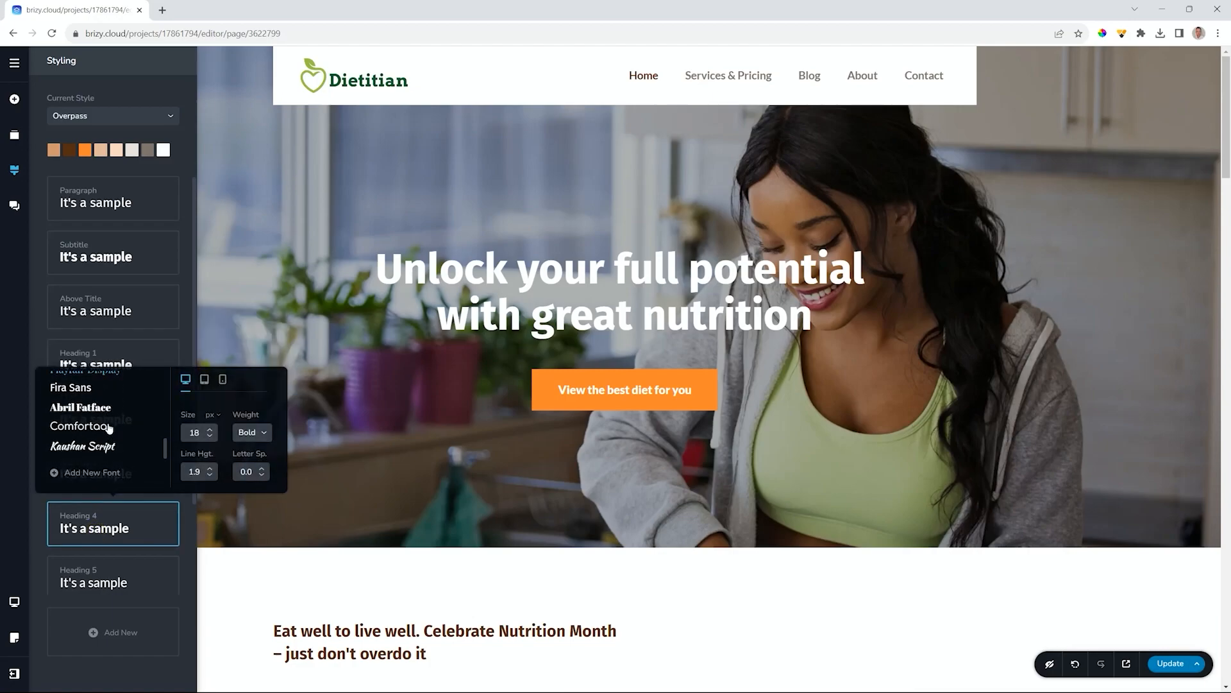
click(79, 389)
- Set the Heading 5 and Heading 6 styles to Fira Sans
click(80, 581)
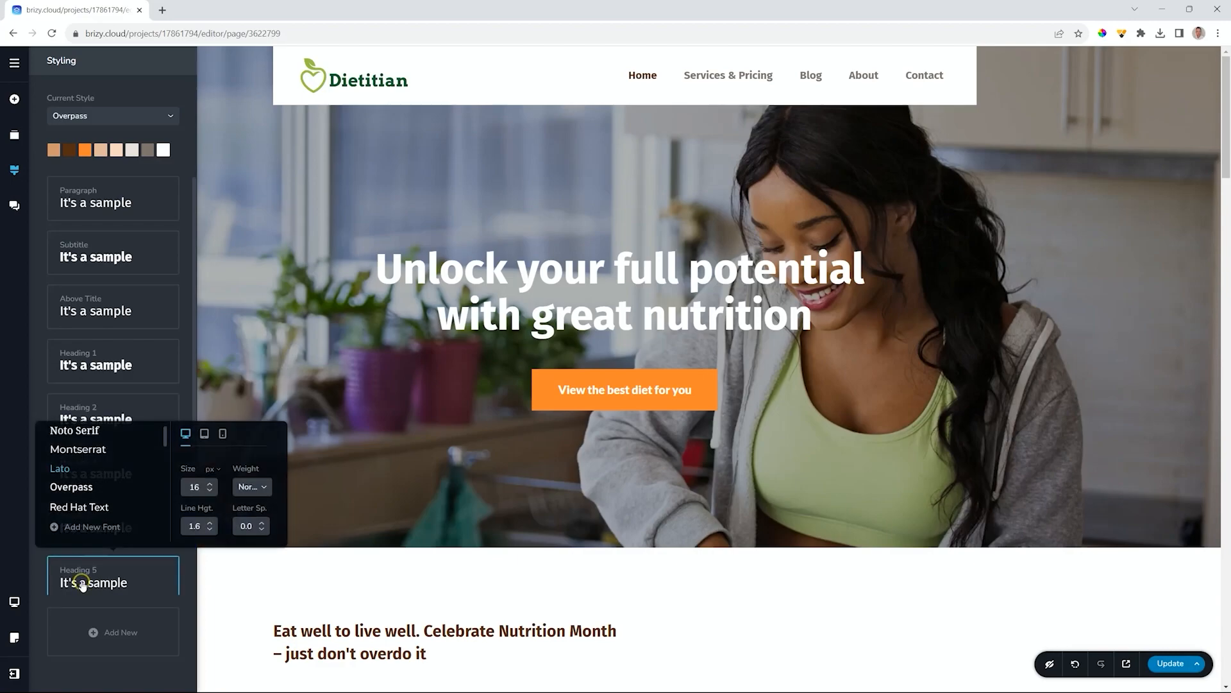
scroll(83, 491, down, 3)
scroll(84, 492, down, 5)
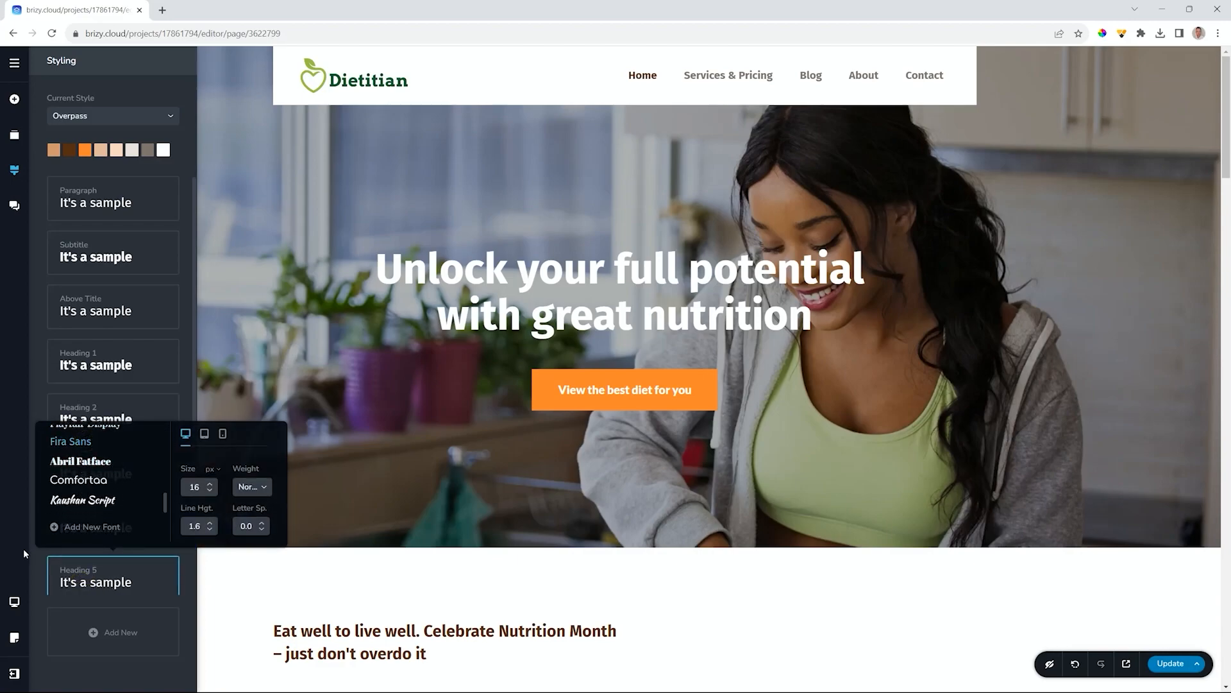
click(43, 571)
scroll(82, 550, down, 2)
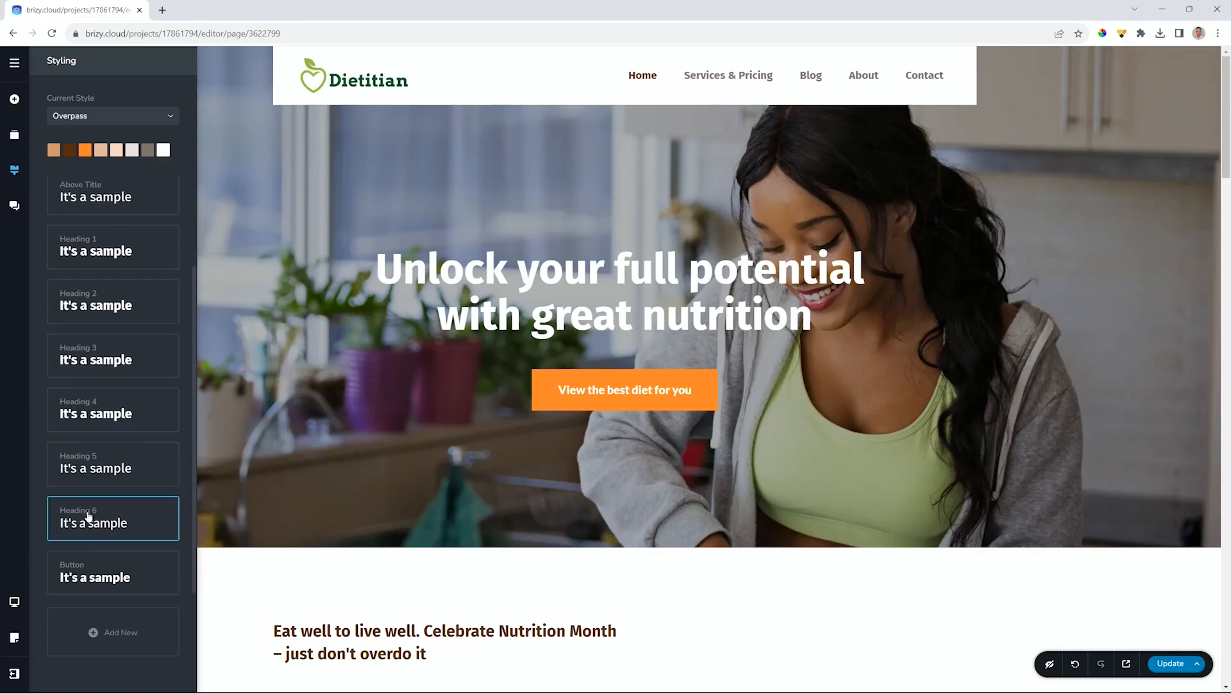
click(87, 513)
scroll(91, 447, down, 2)
scroll(87, 447, up, 2)
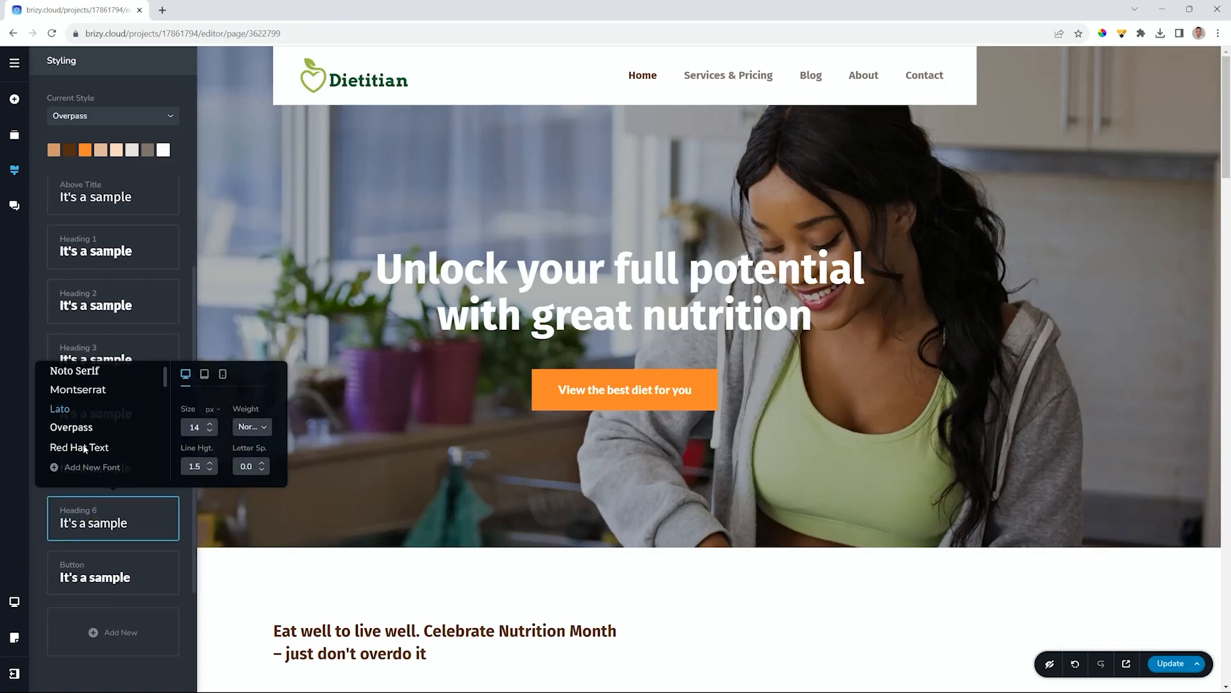
scroll(85, 437, down, 5)
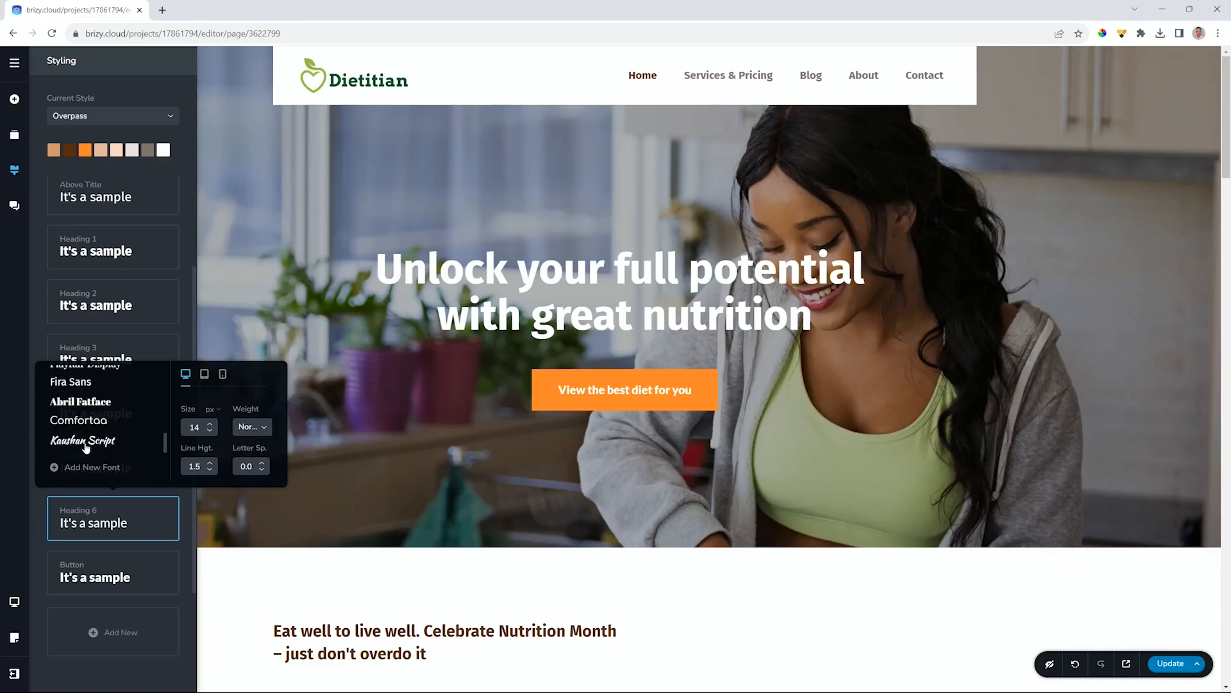
click(80, 385)
- Give the Button style Fira Sans font at Medium weight
click(91, 573)
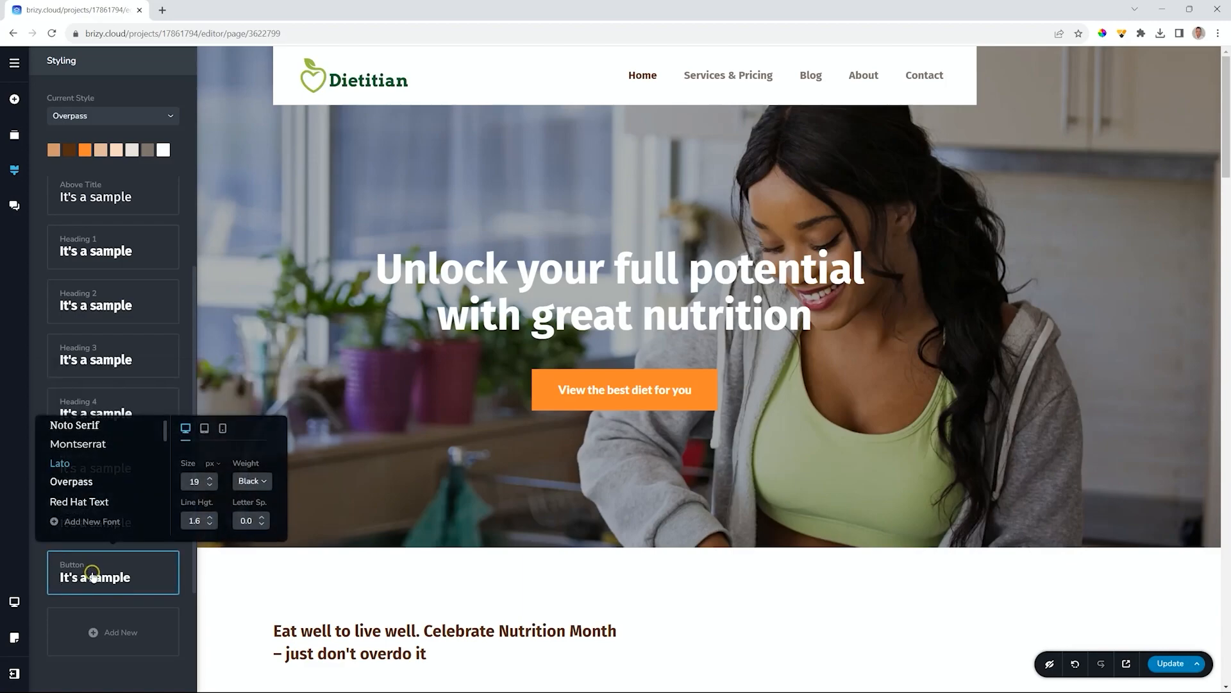
scroll(83, 481, down, 5)
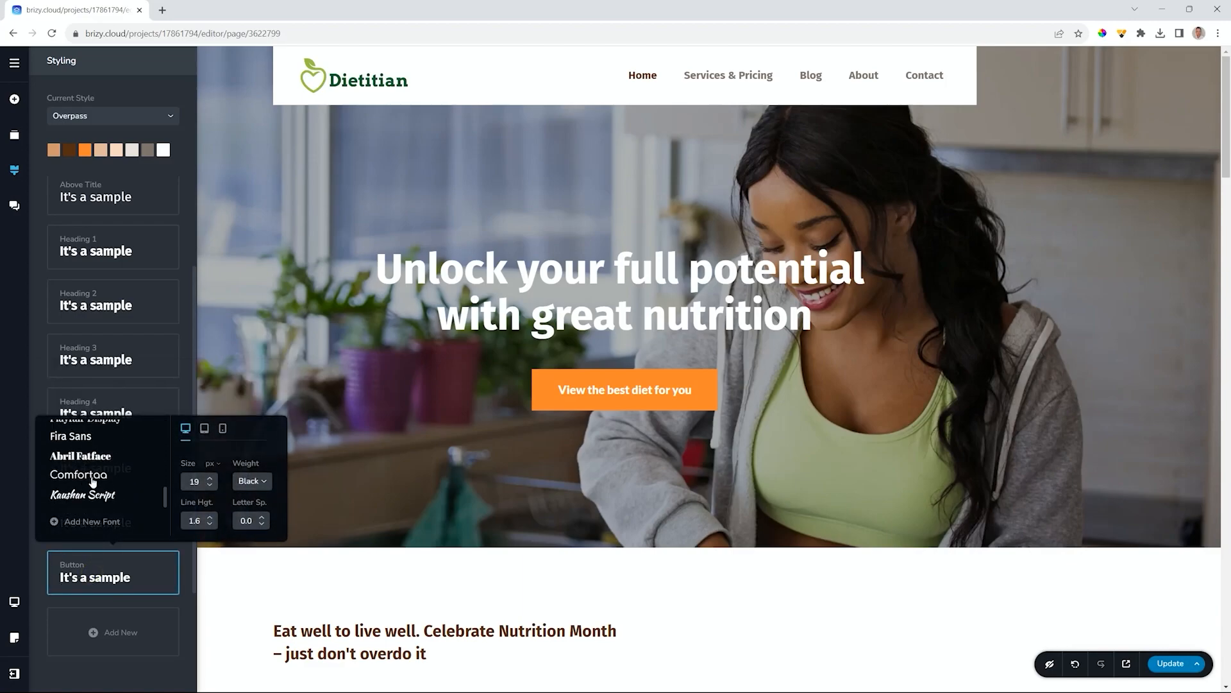
click(90, 437)
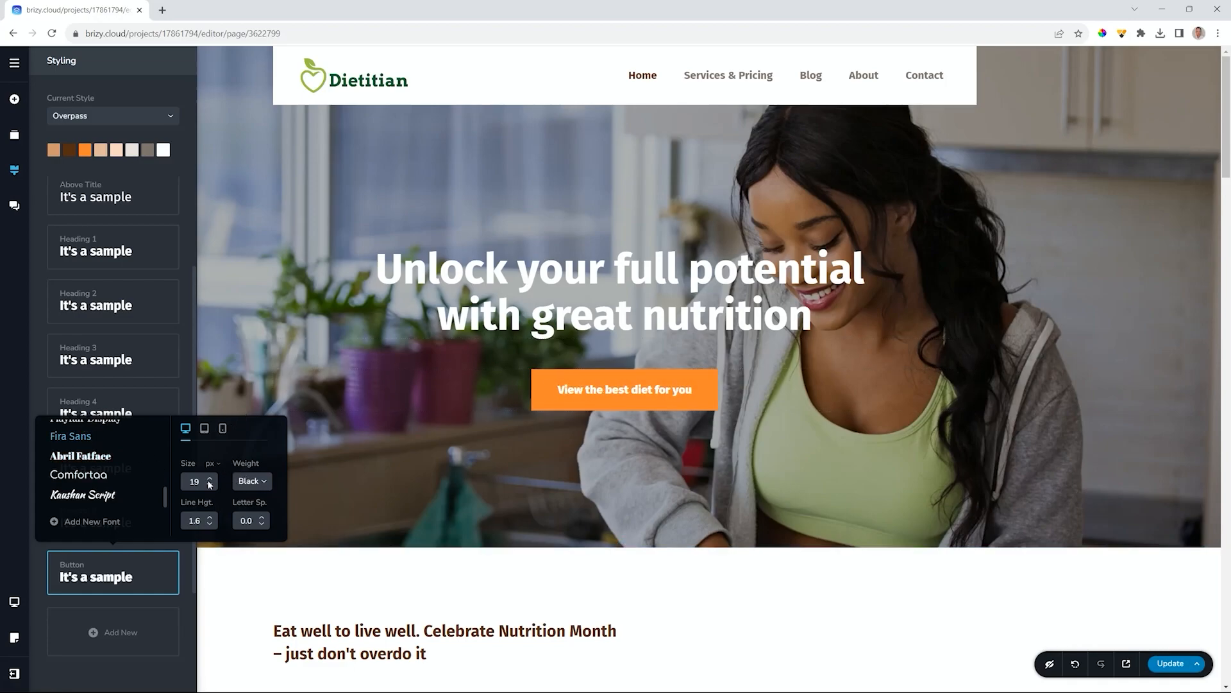
click(253, 482)
scroll(252, 539, down, 2)
click(252, 500)
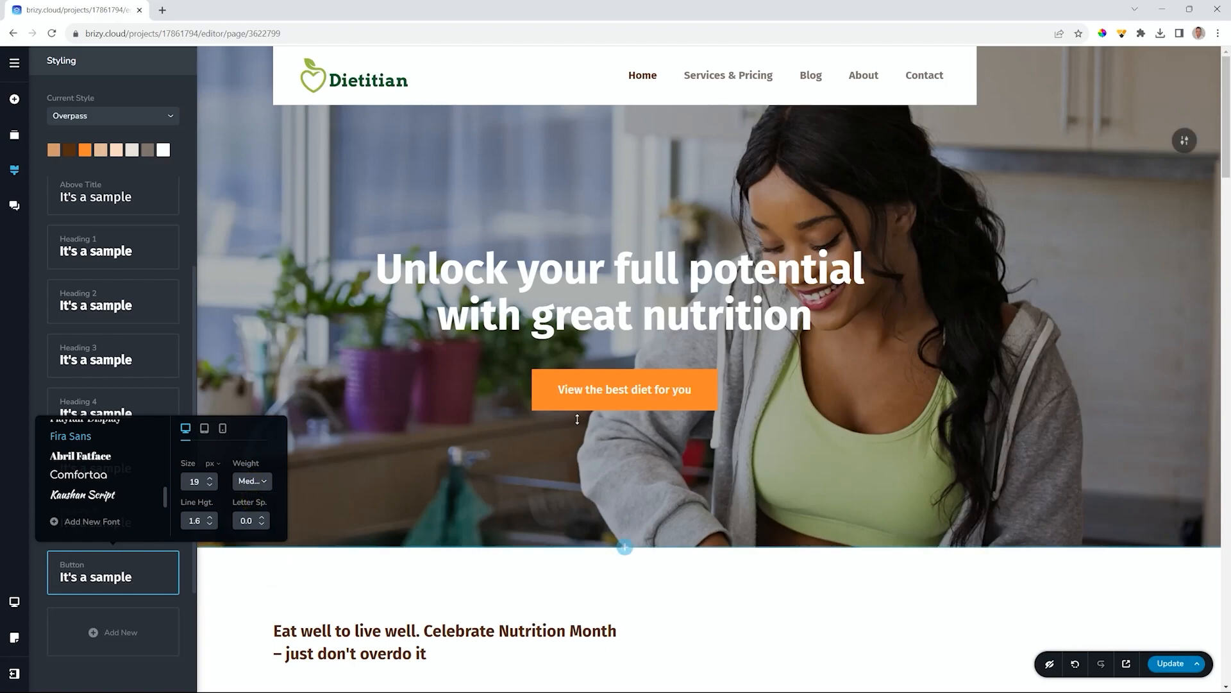
scroll(765, 574, down, 2)
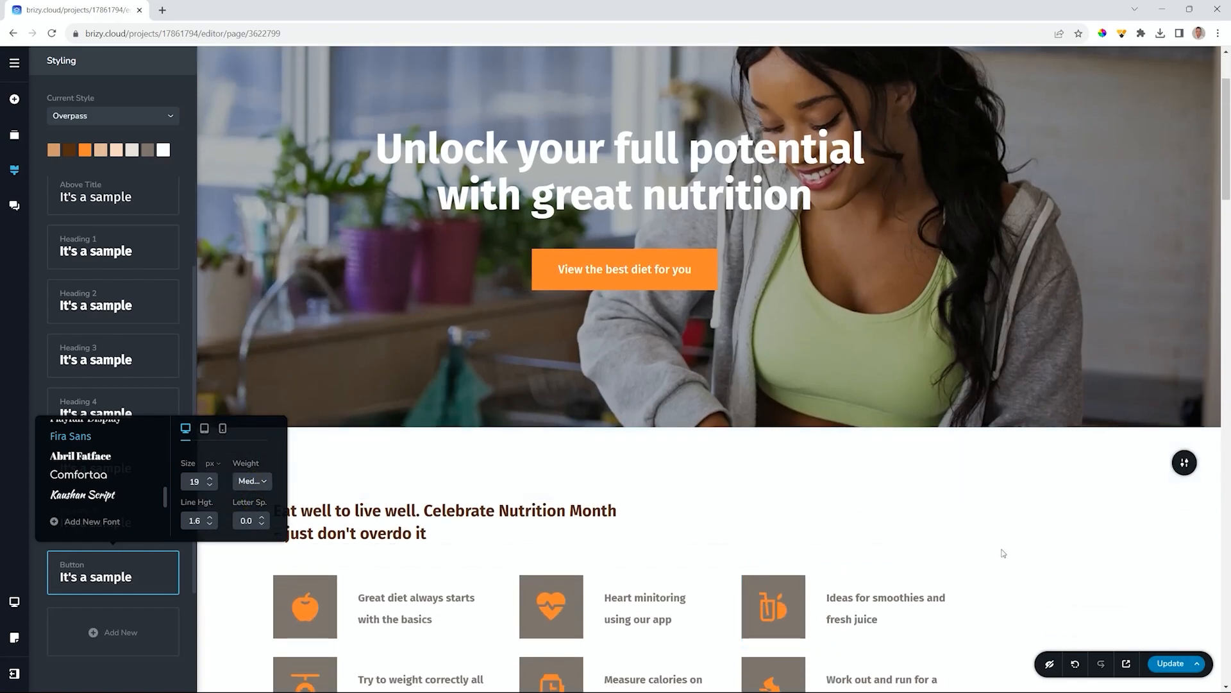
scroll(765, 578, down, 4)
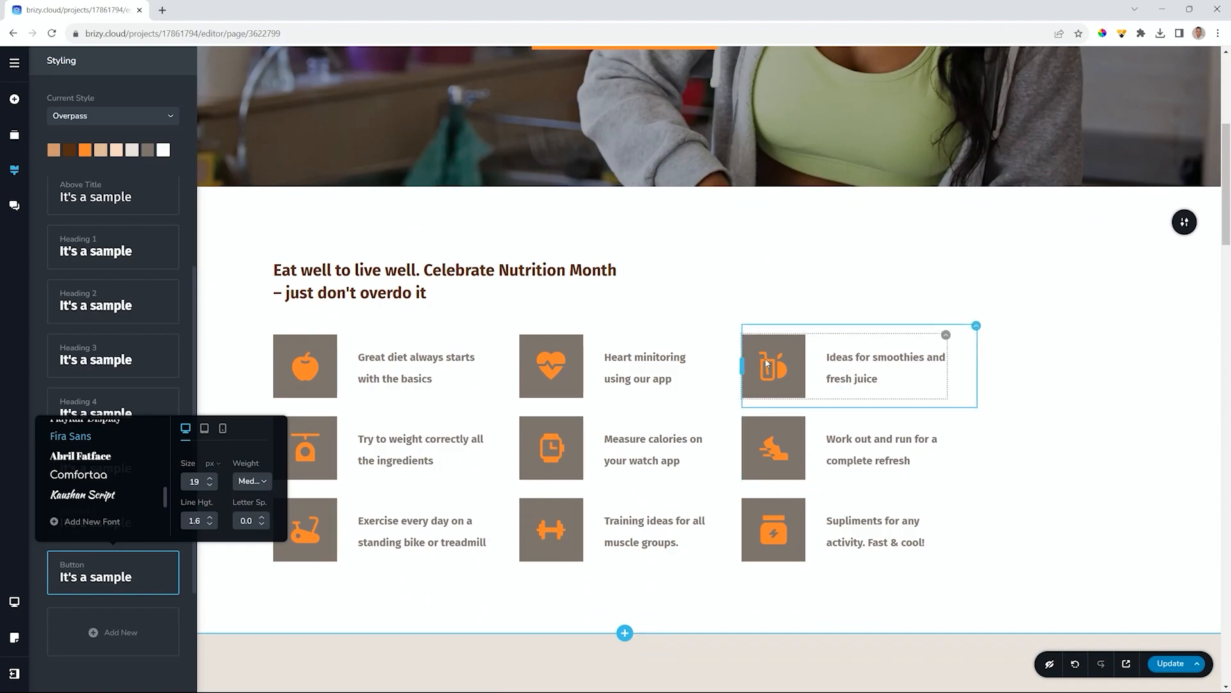
click(409, 359)
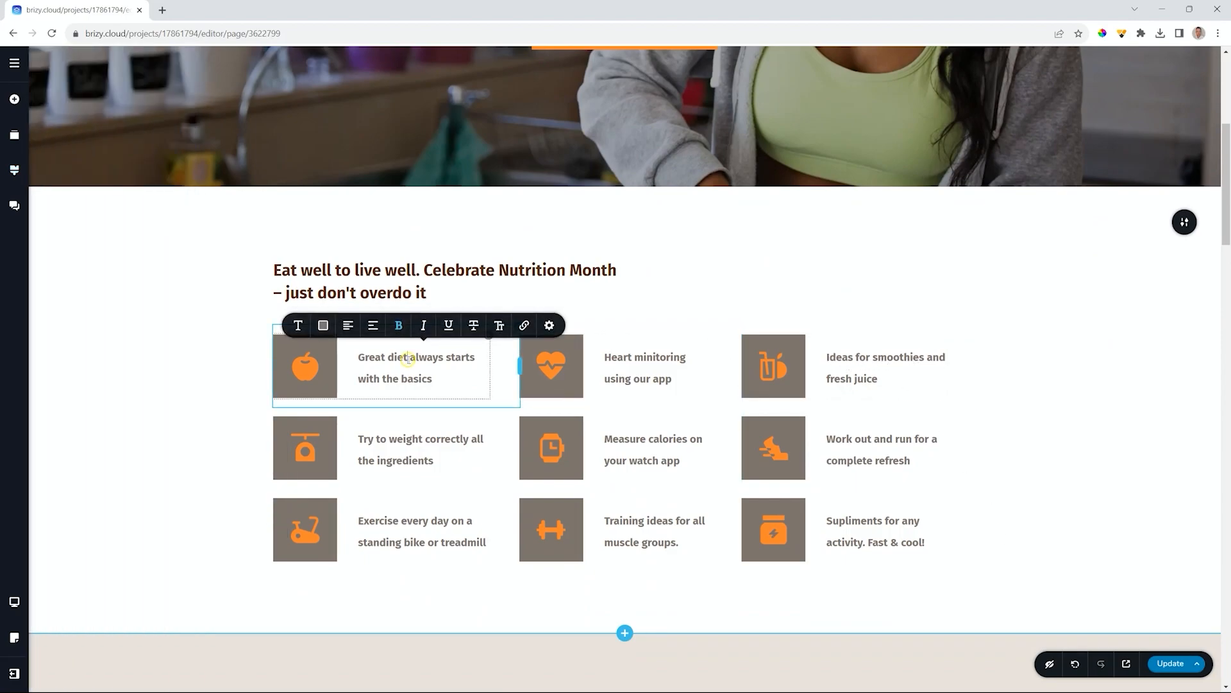
- Remove bold from the 'Great diet always starts' and 'Heart monitoring' captions
click(299, 327)
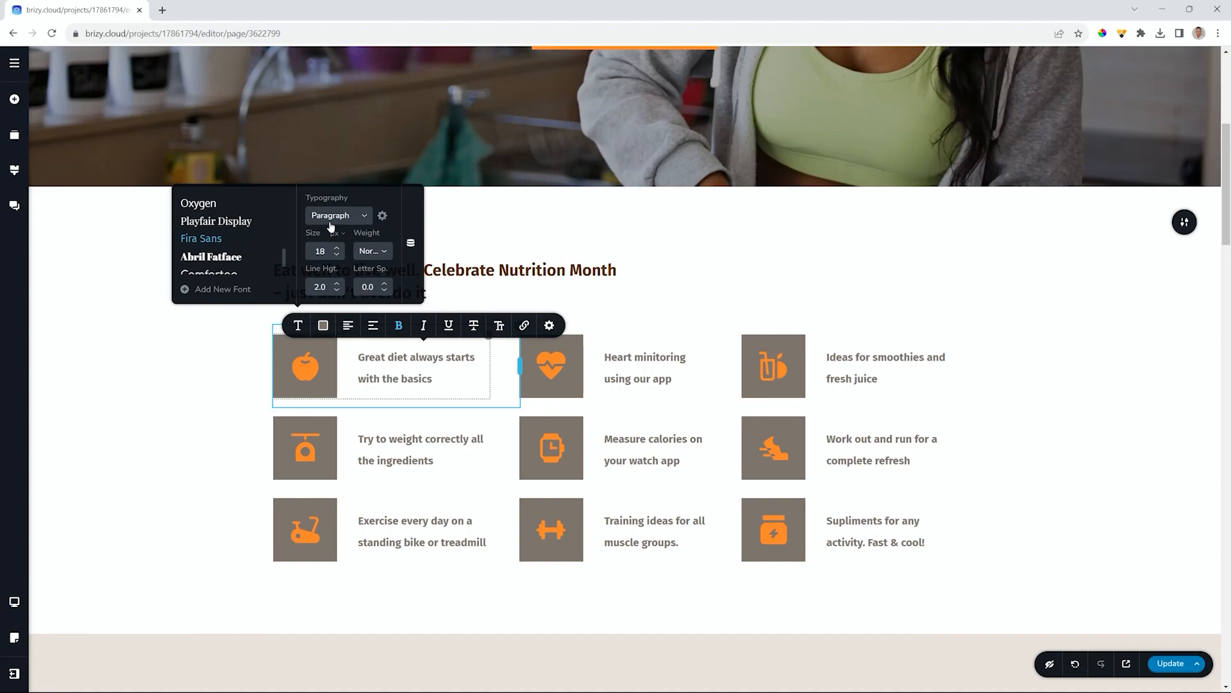
click(400, 327)
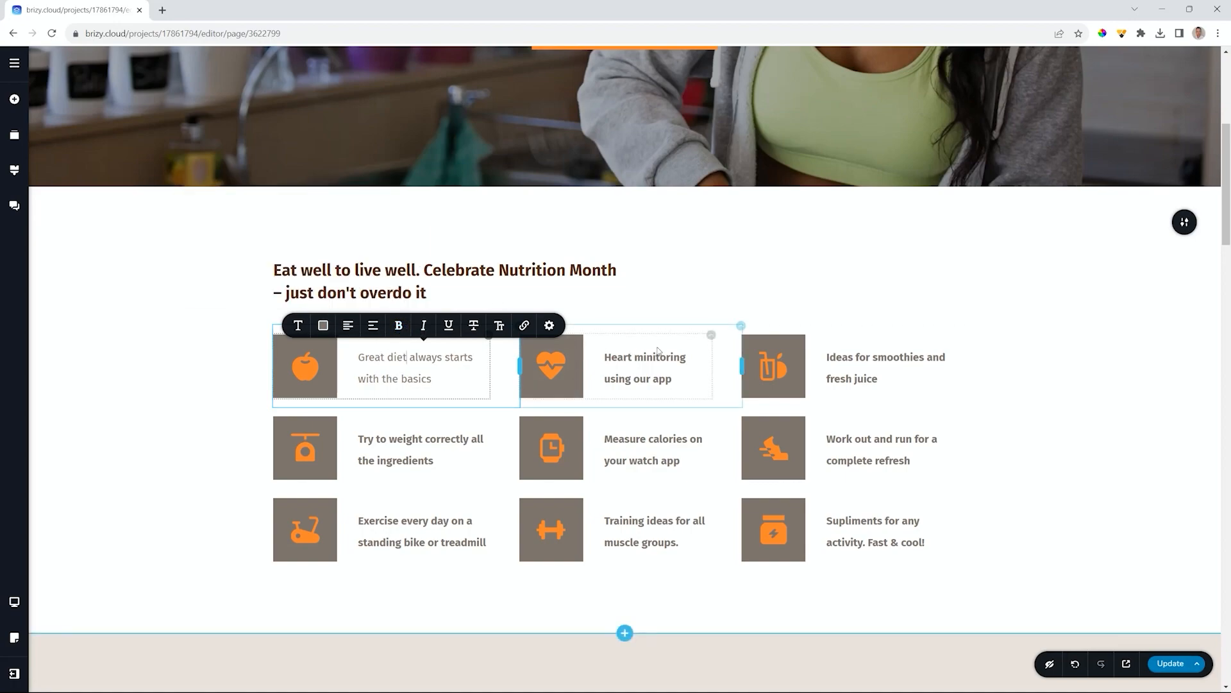
right_click(408, 357)
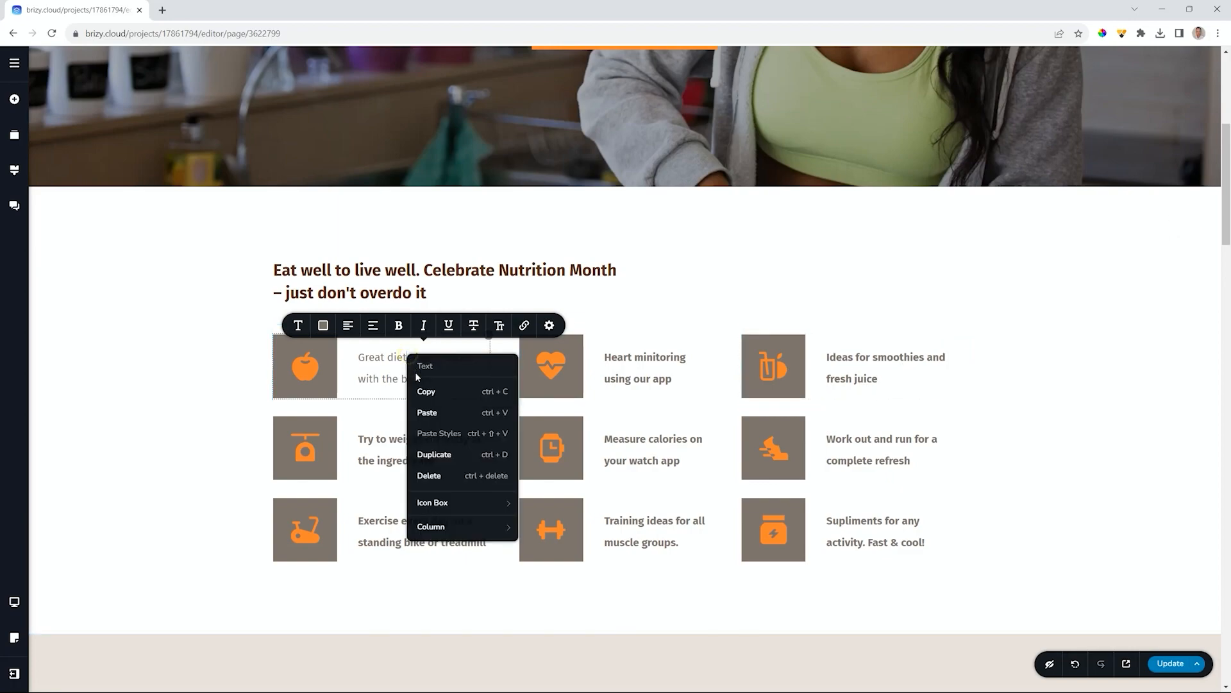
click(426, 392)
right_click(653, 359)
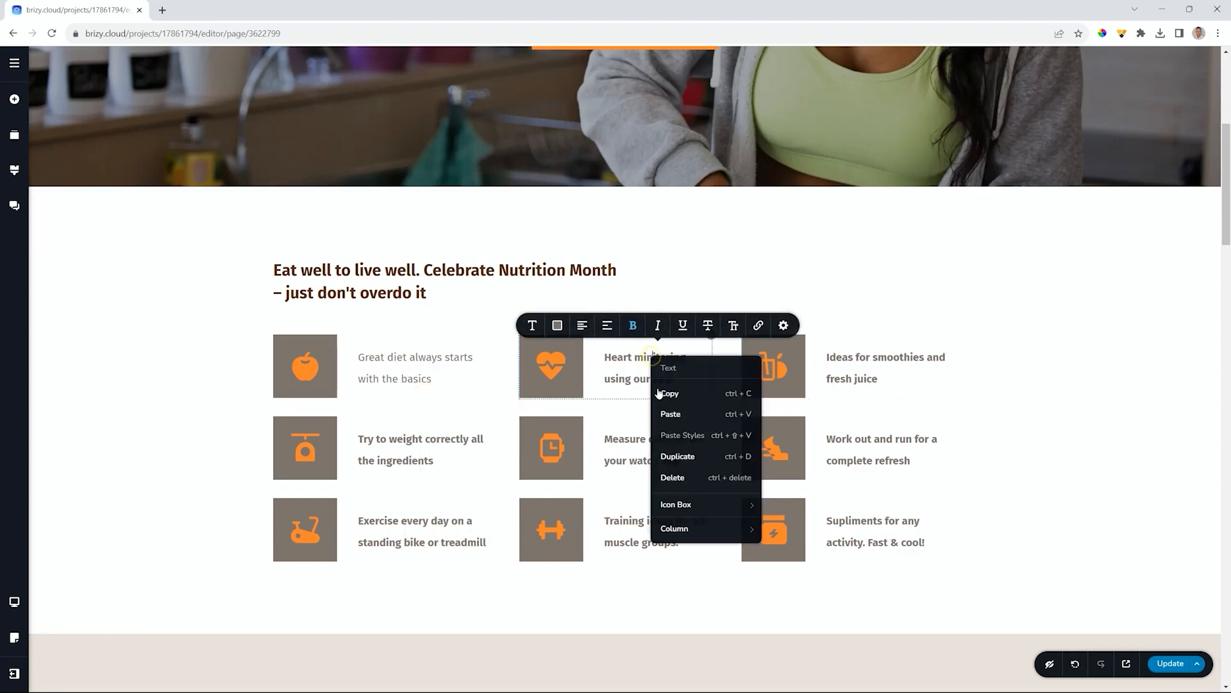
click(613, 357)
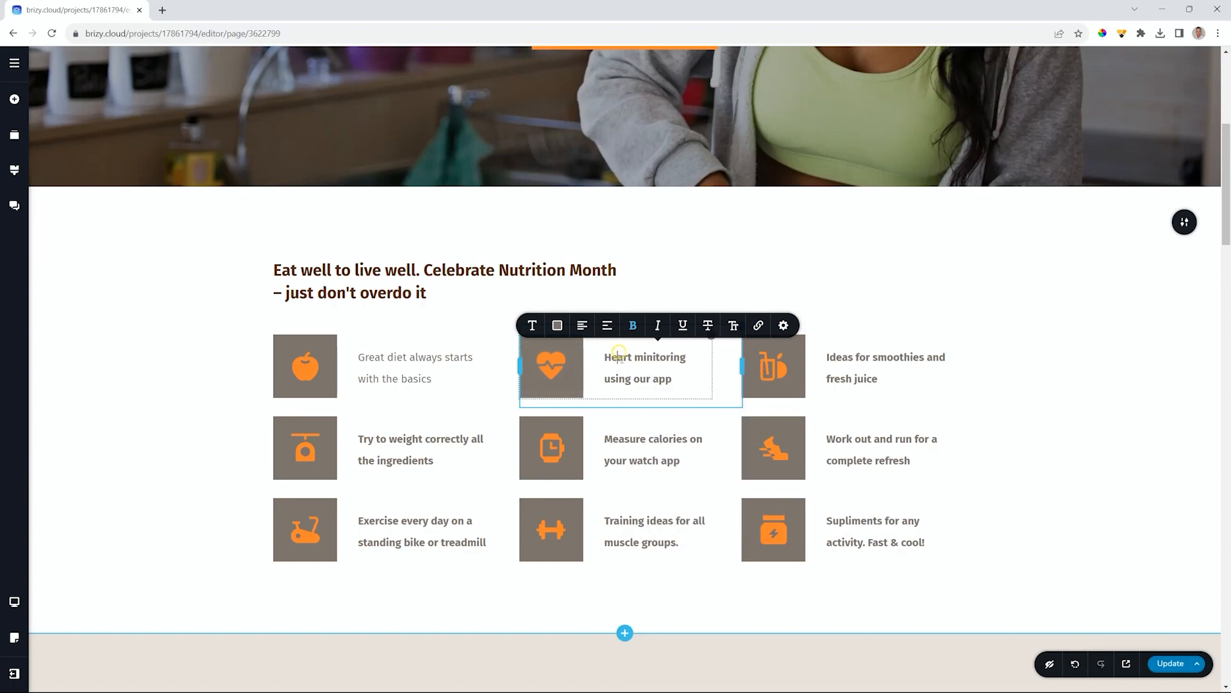
right_click(621, 359)
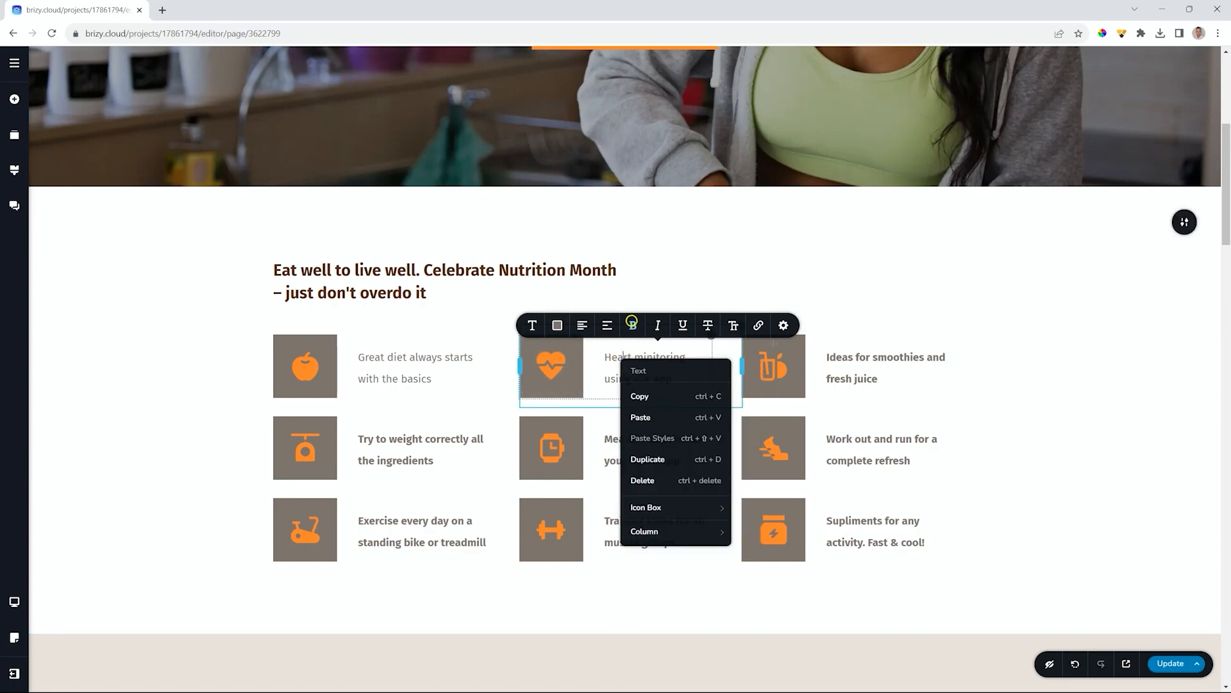
click(850, 358)
- Unbold the 'Ideas for smoothies', 'Try to weight correctly', 'Measure calories' and 'Work out and run' captions
click(863, 327)
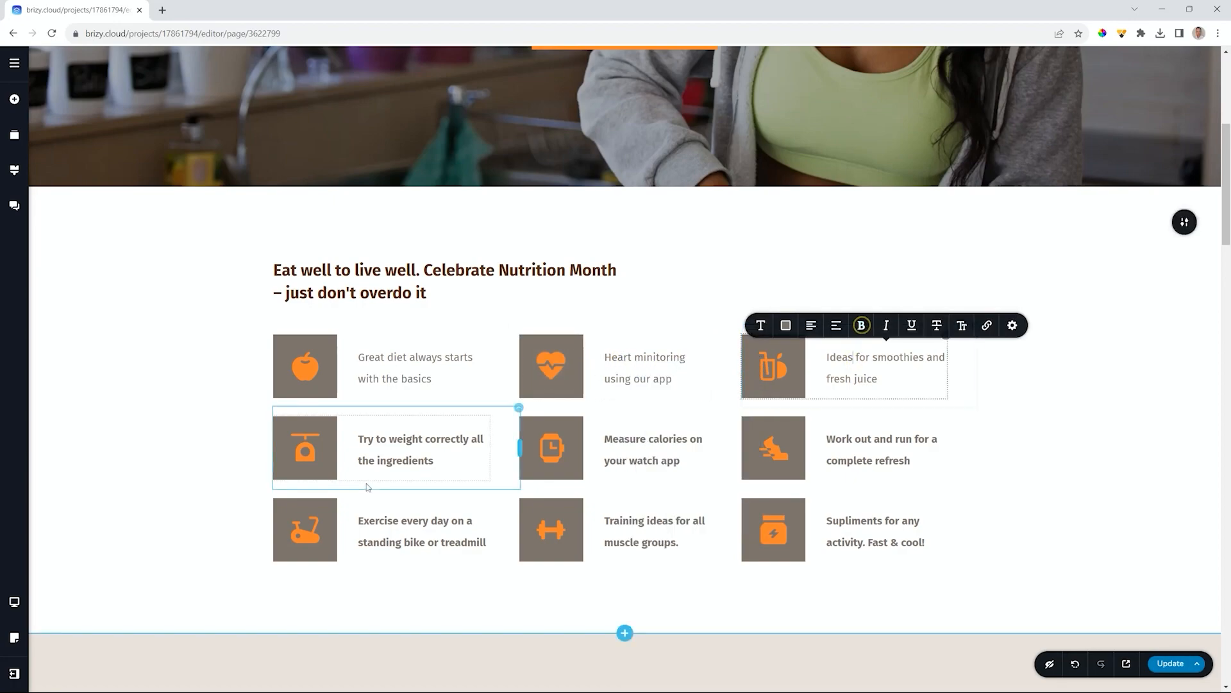
click(382, 439)
click(399, 407)
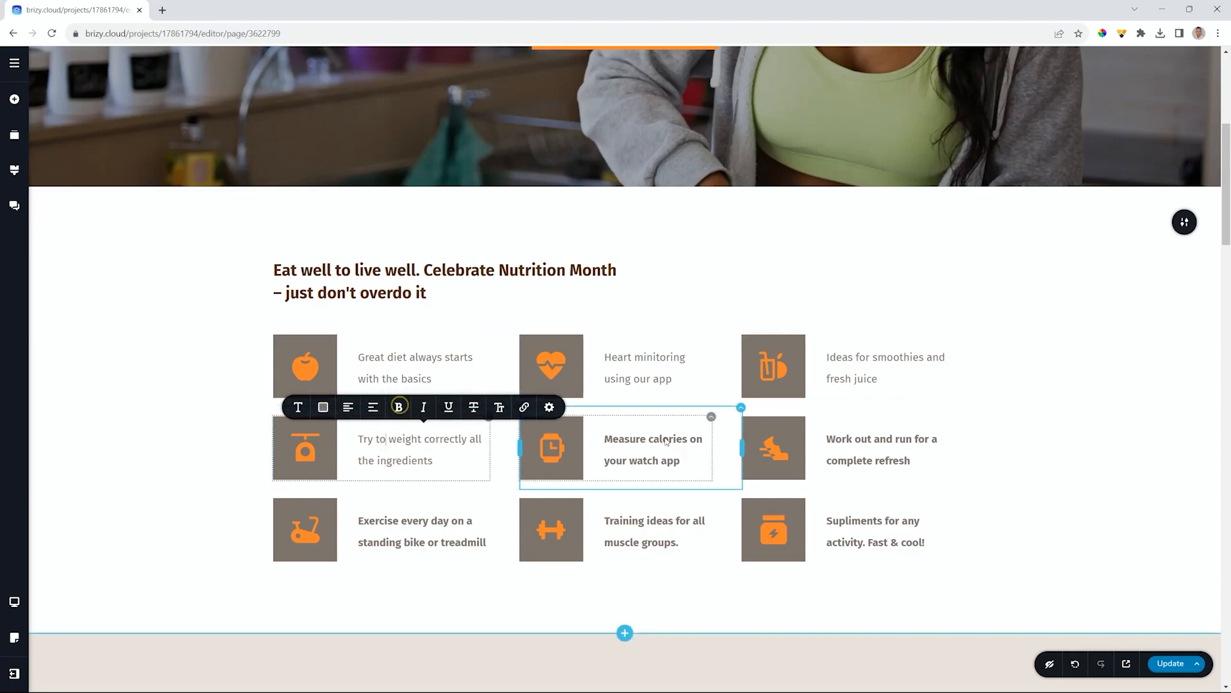
click(650, 443)
click(631, 408)
click(882, 449)
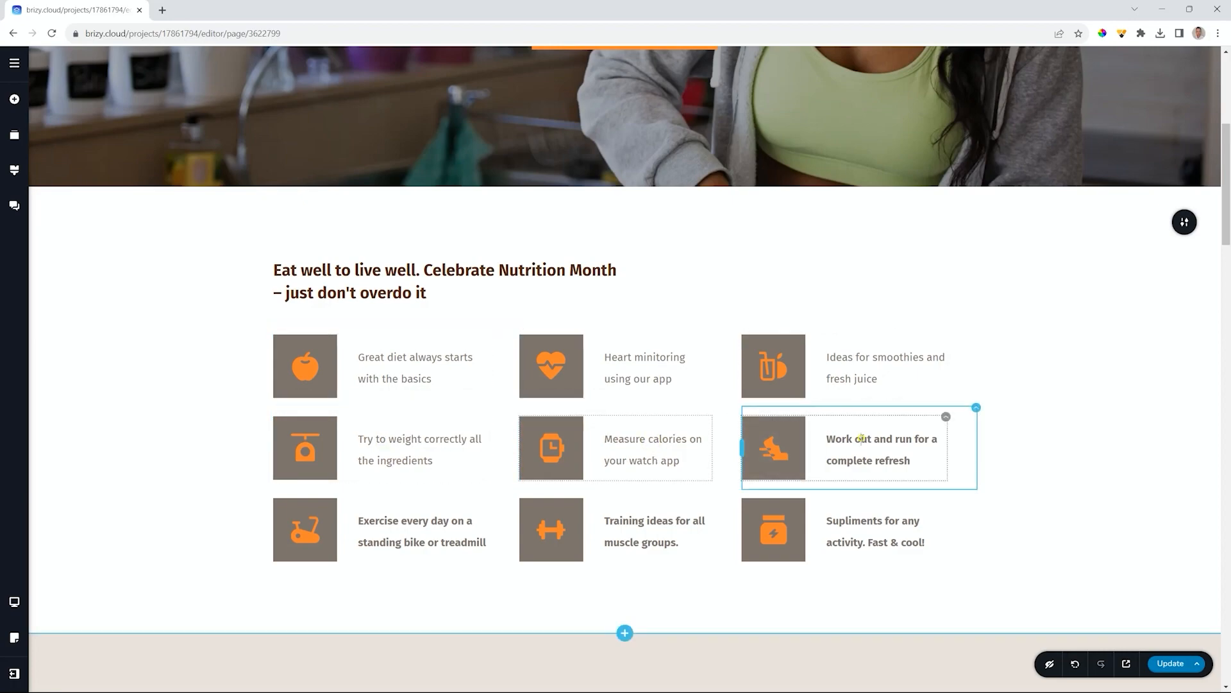
click(861, 406)
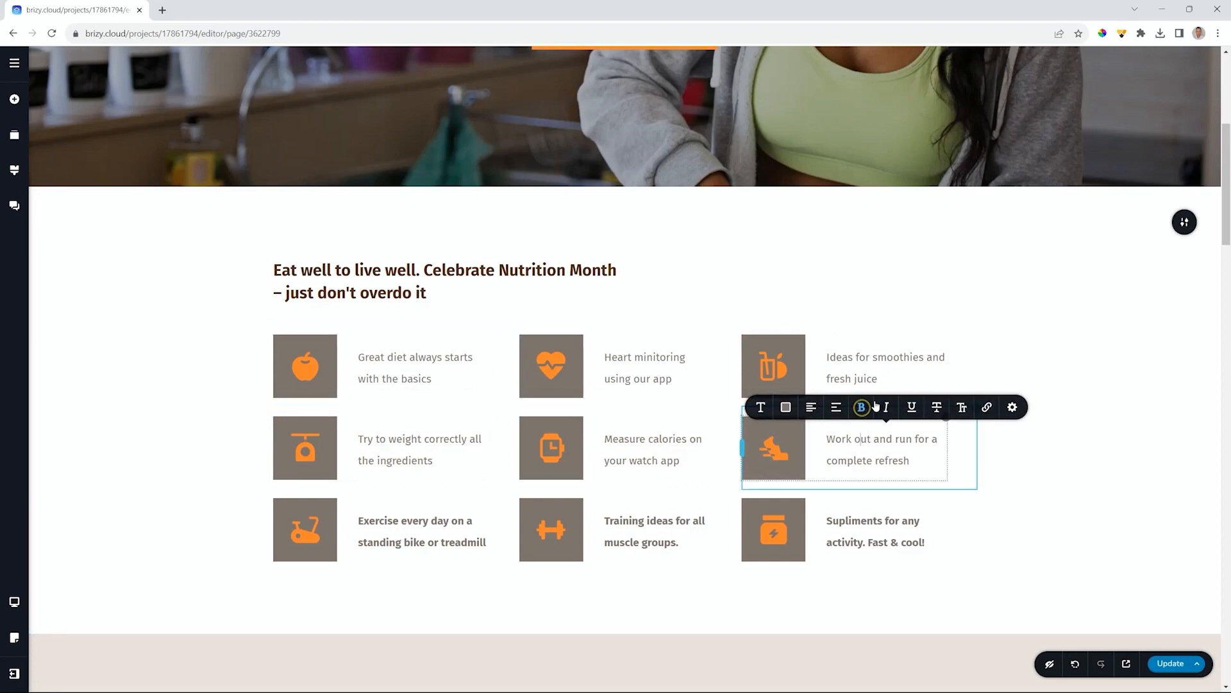
- Unbold the 'Exercise every day', 'Training ideas' and 'Supliments' captions, then deselect
click(387, 521)
click(399, 488)
click(635, 520)
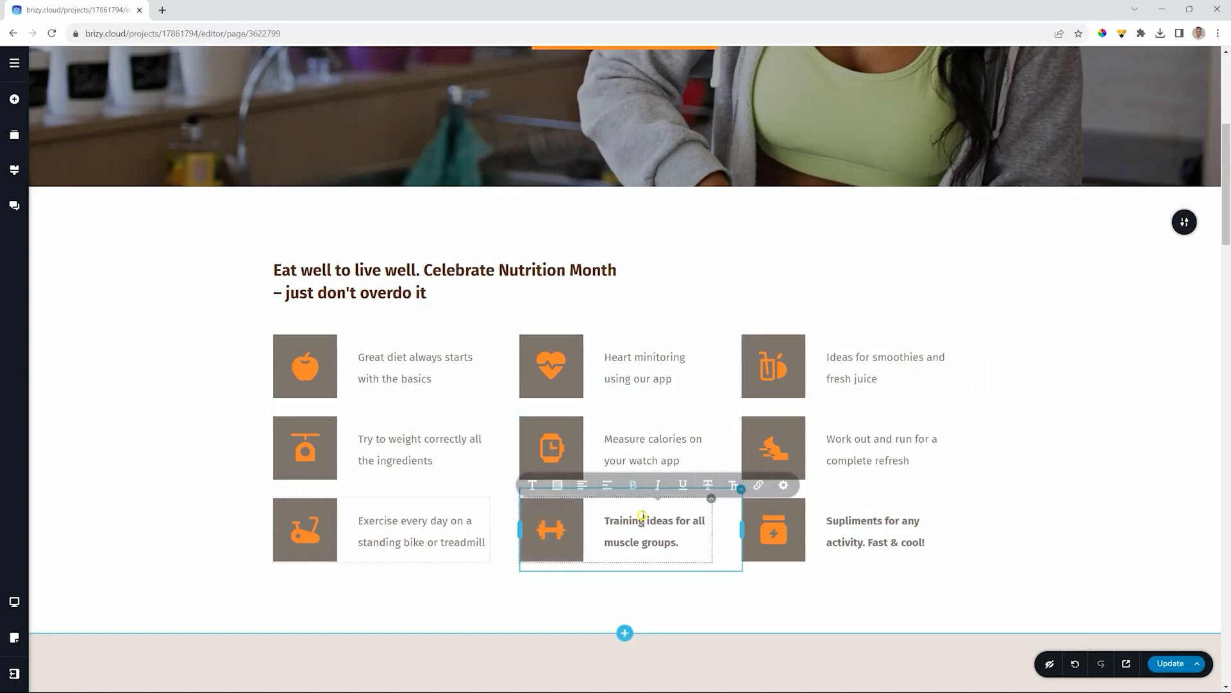
click(639, 489)
click(867, 521)
click(862, 486)
click(1106, 471)
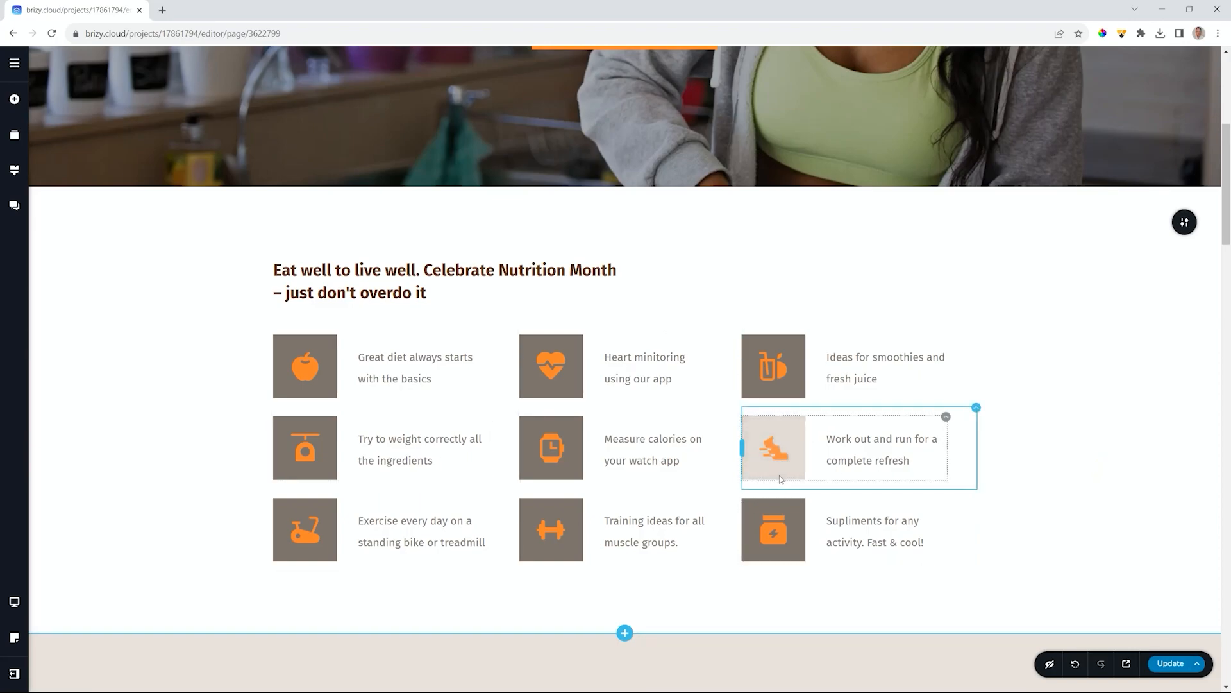
- Review the restyled Dietitian Home page and publish it with Update
scroll(802, 495, down, 9)
scroll(802, 495, down, 15)
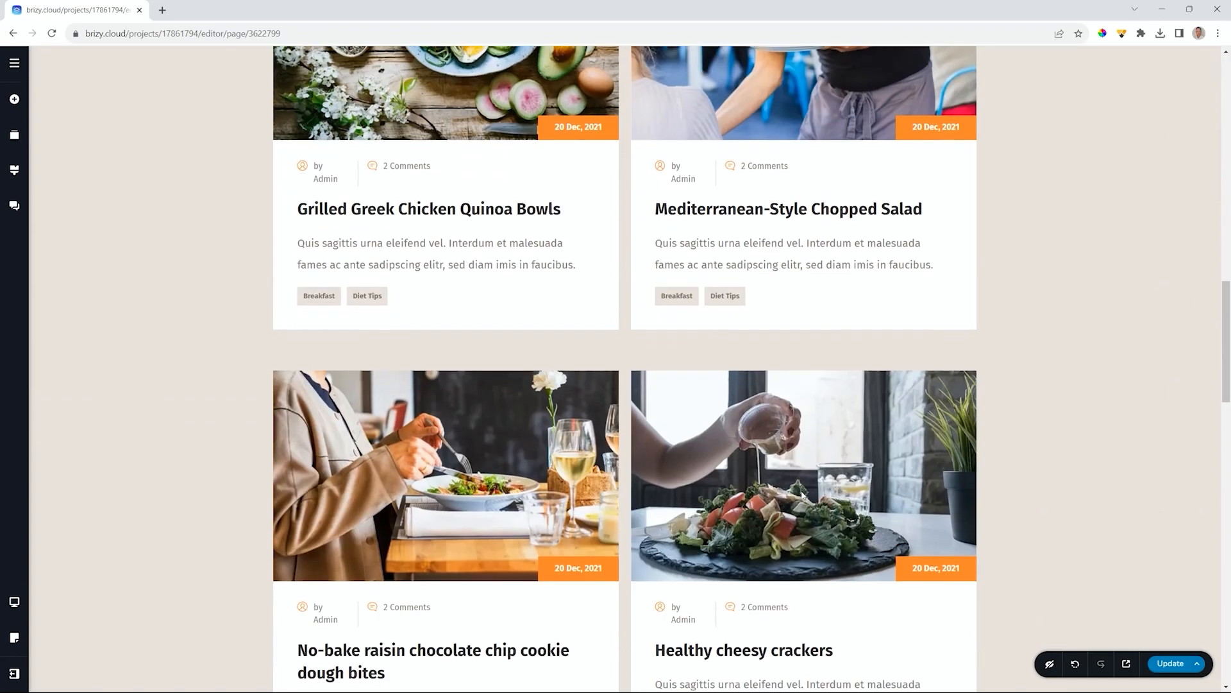
scroll(801, 495, down, 9)
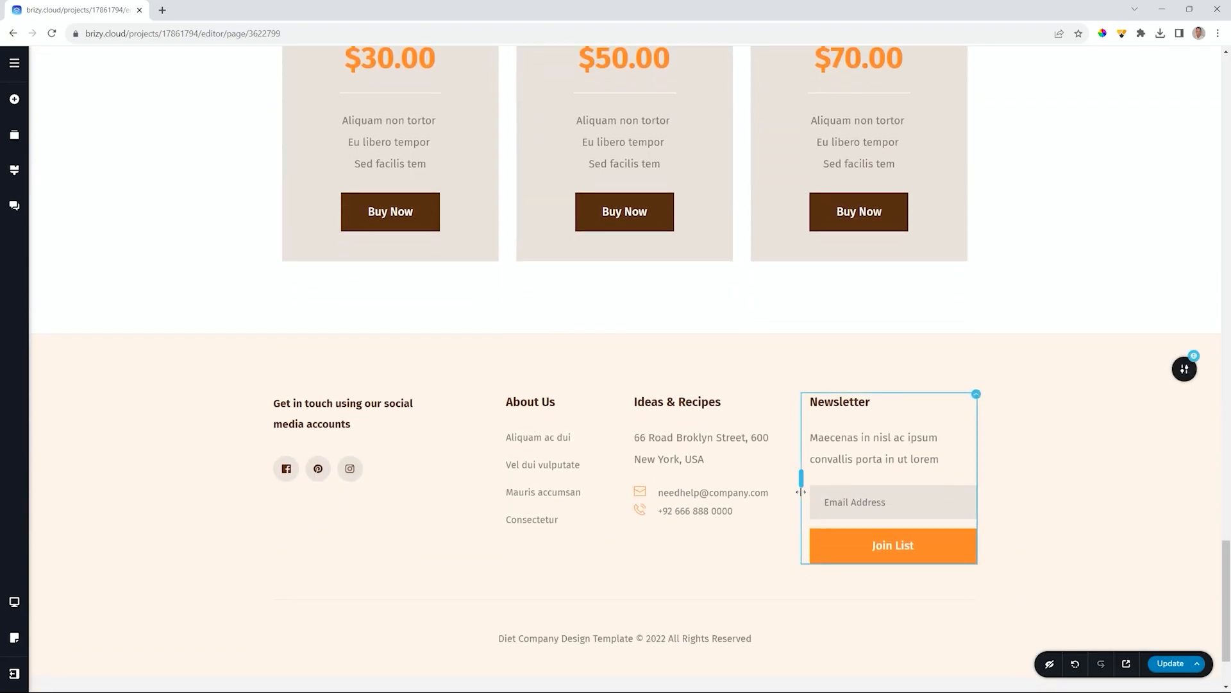
scroll(801, 492, up, 20)
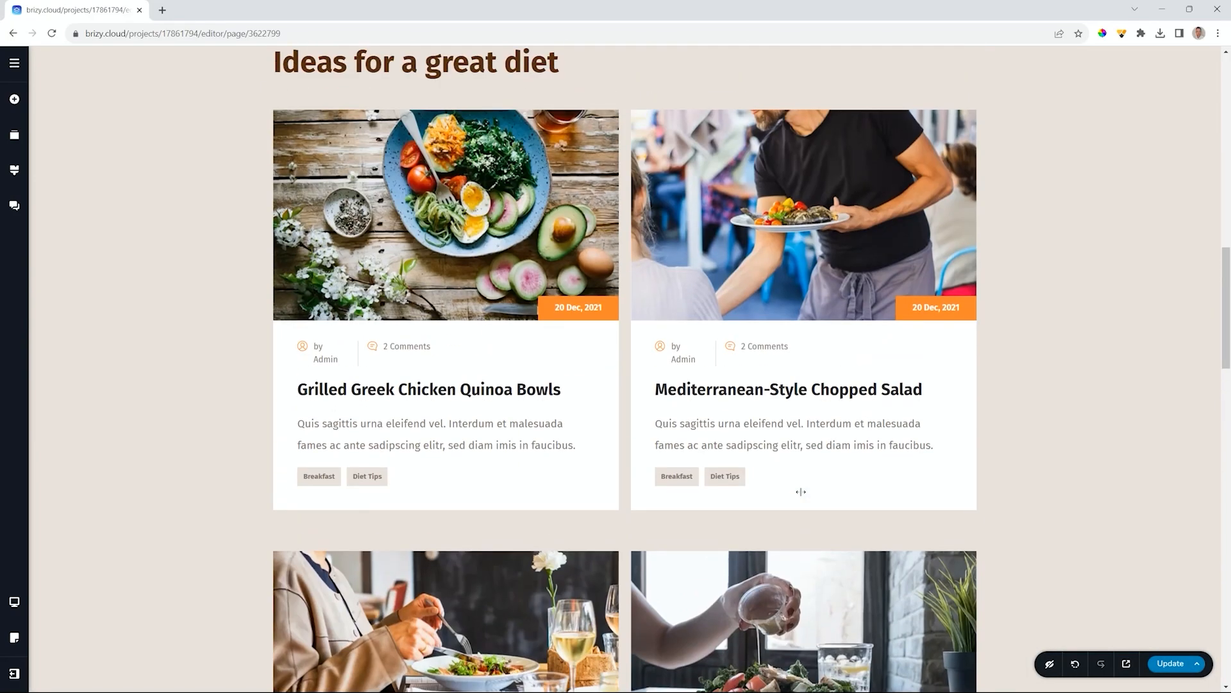
scroll(801, 492, up, 12)
scroll(802, 492, up, 2)
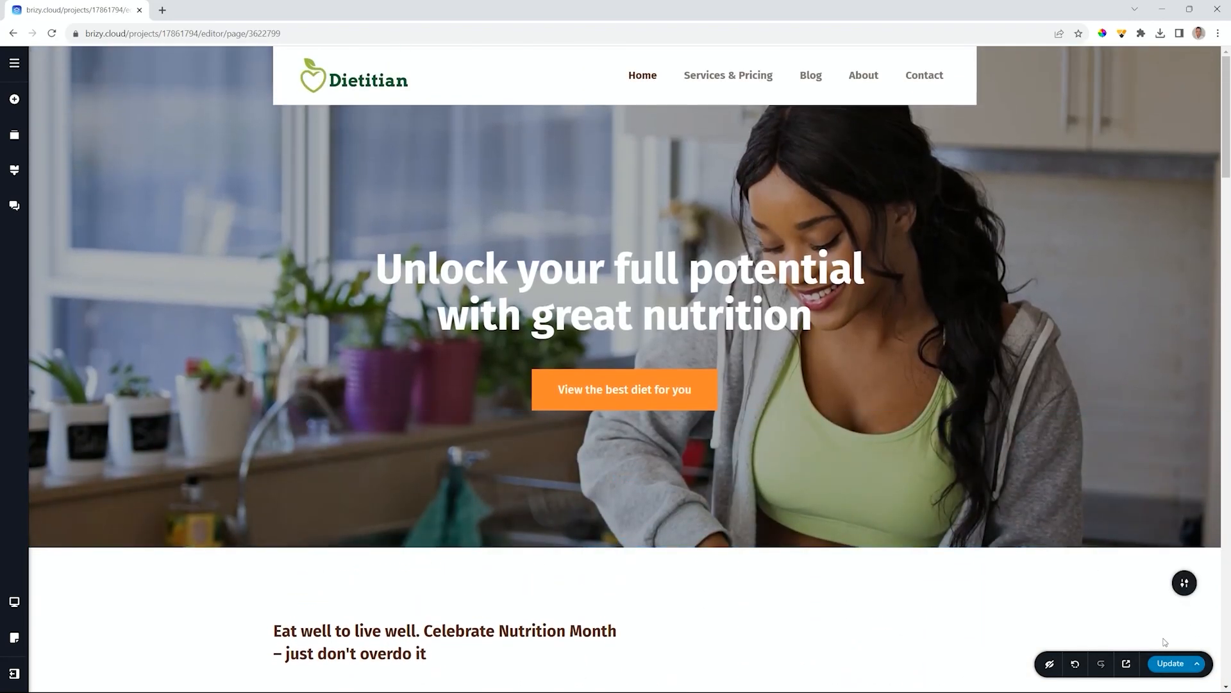
click(1165, 662)
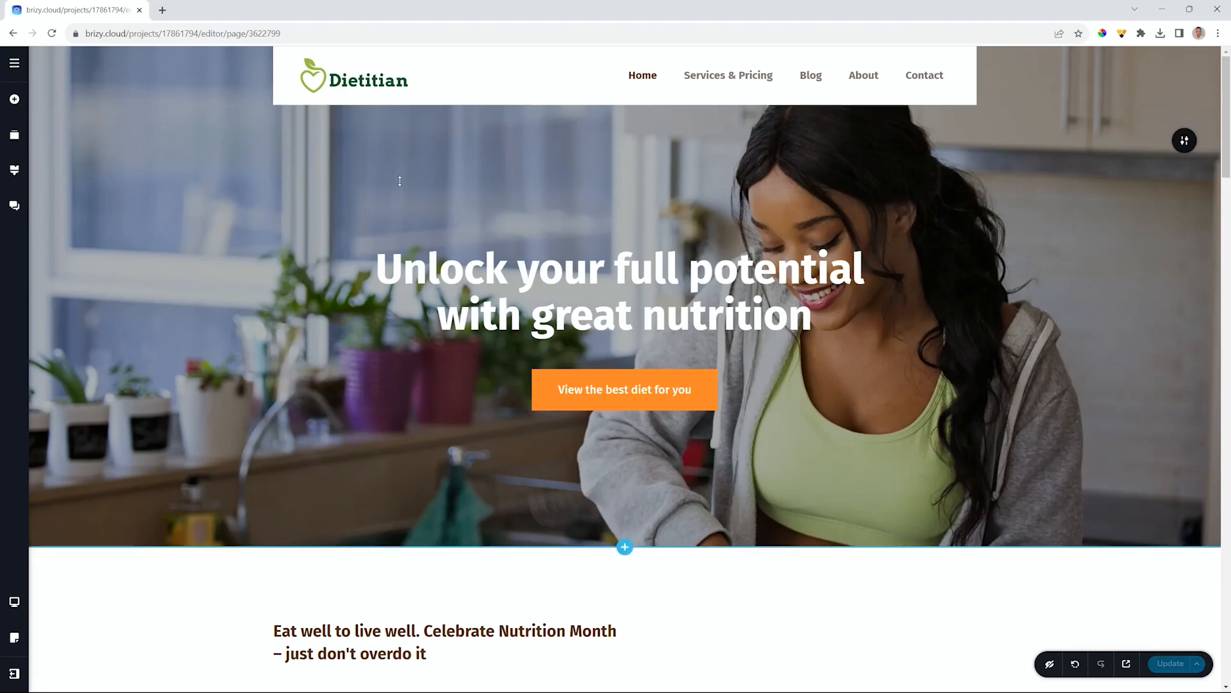
- Open the About page in the editor from the site's page list
click(14, 65)
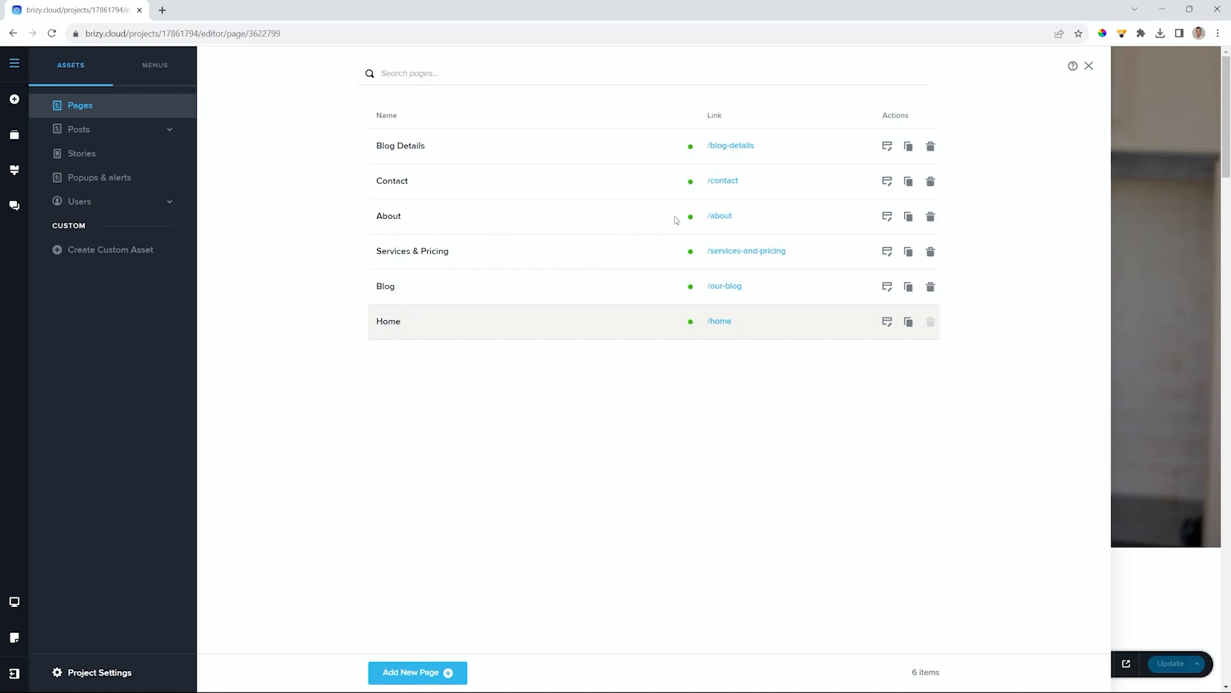
click(888, 218)
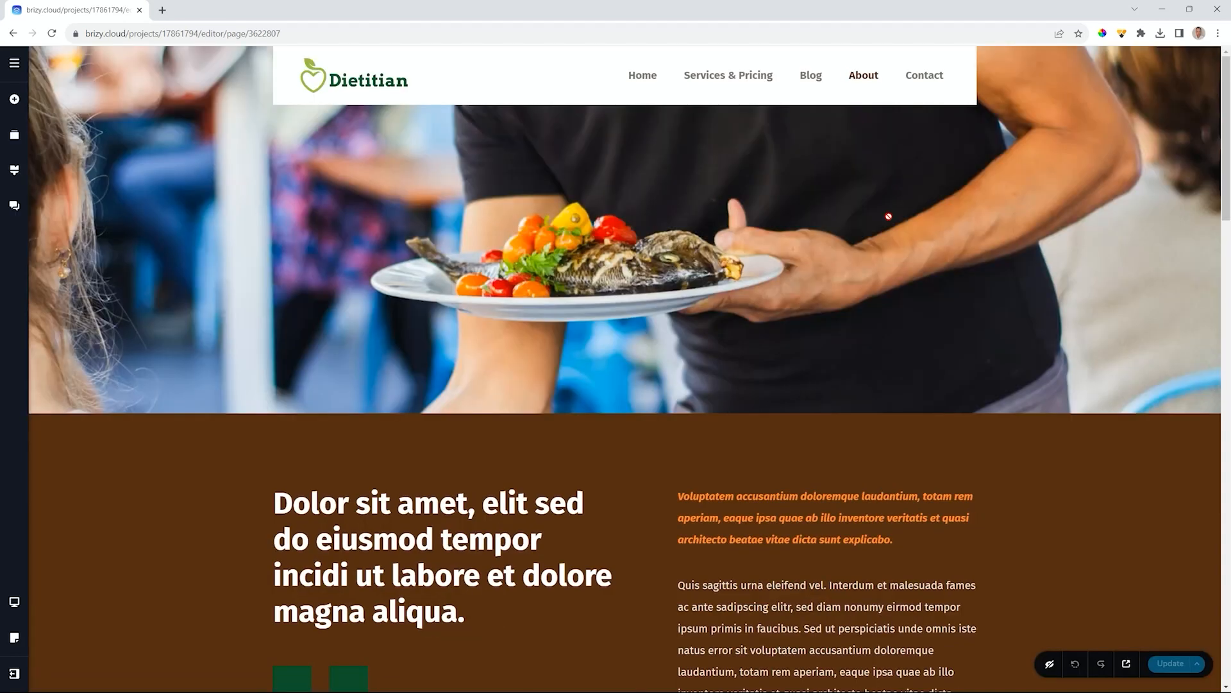
- Keep the first apple icon orange and give it a white background
scroll(827, 283, down, 3)
scroll(827, 283, down, 3)
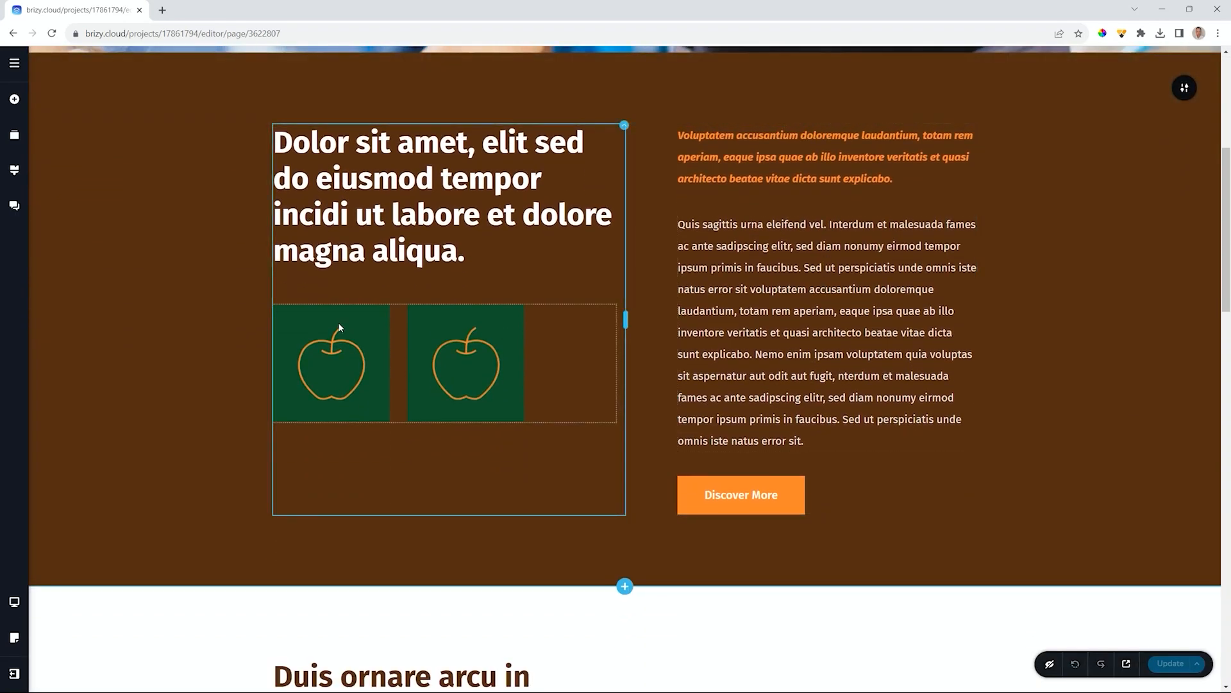
scroll(289, 416, down, 3)
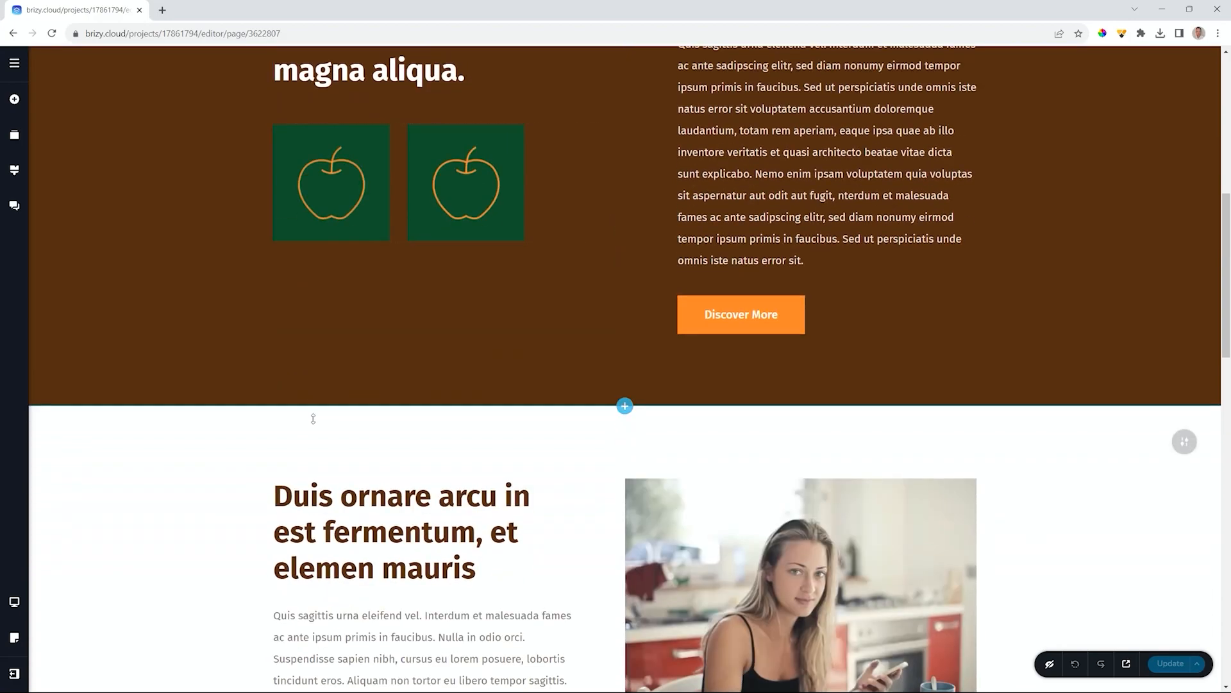
scroll(308, 405, up, 3)
click(371, 325)
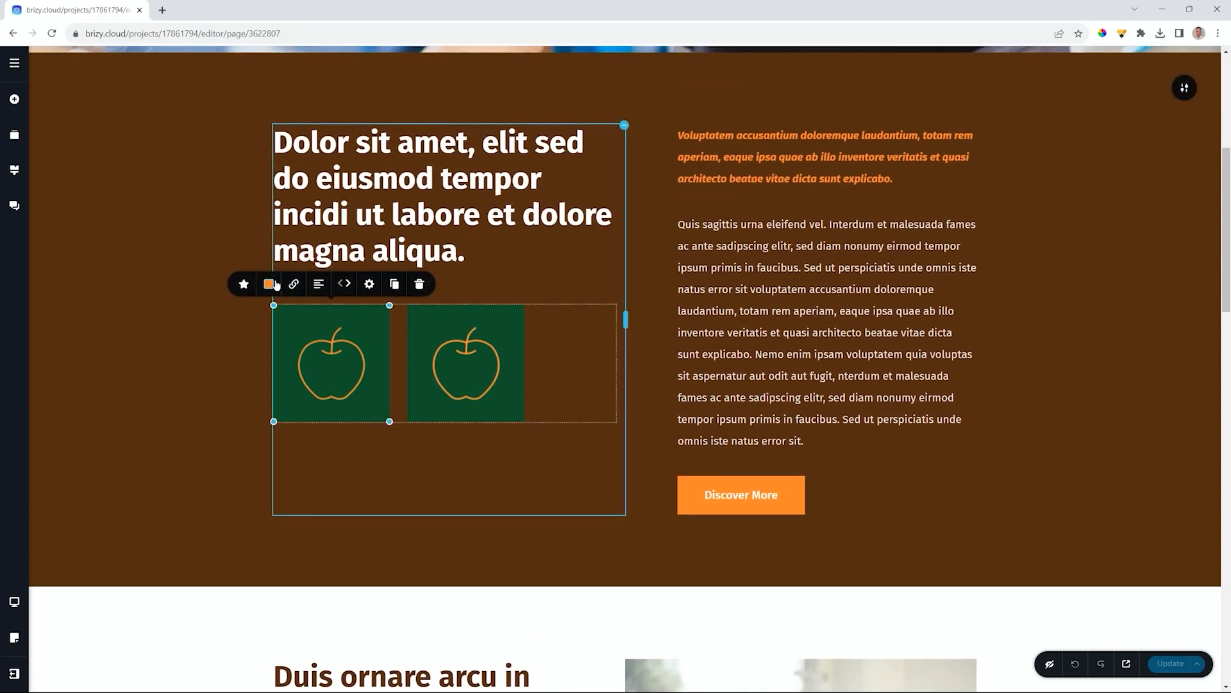
click(269, 284)
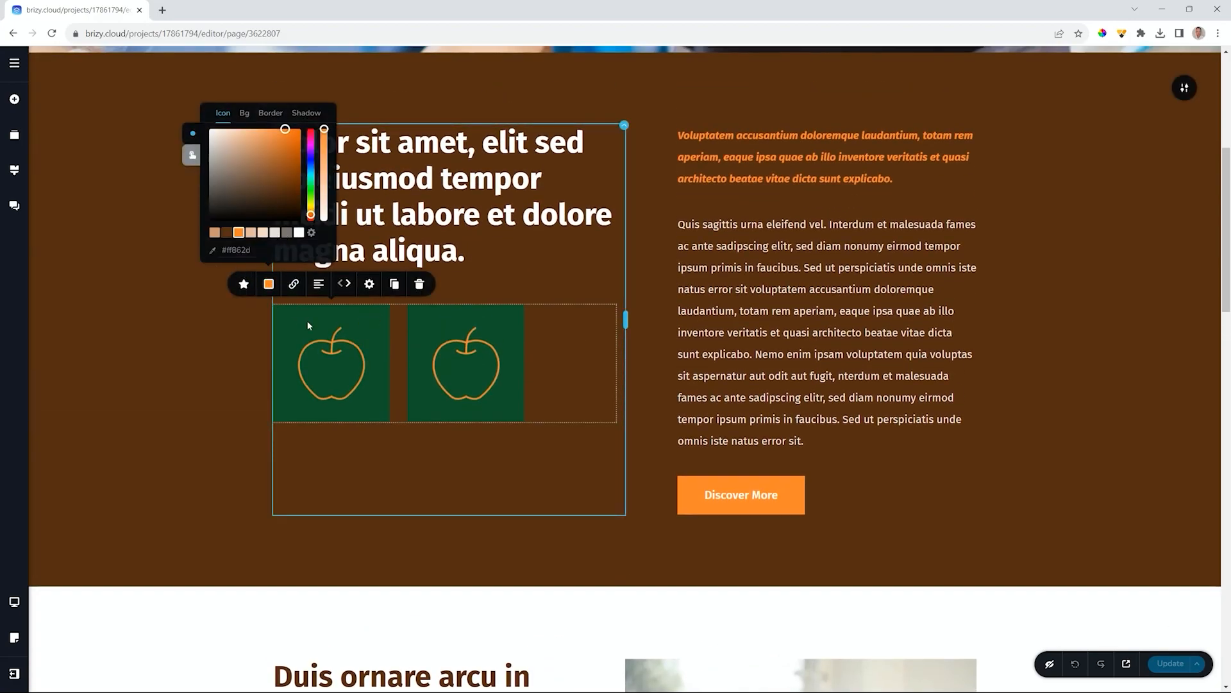
click(298, 233)
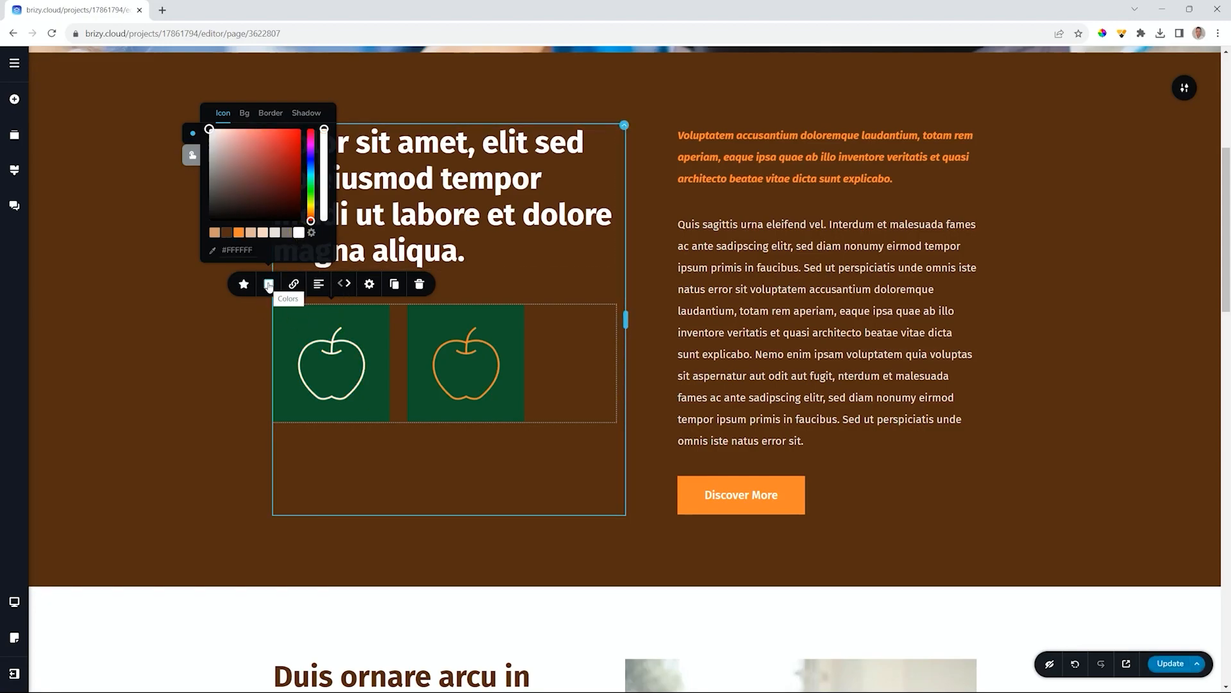
click(239, 233)
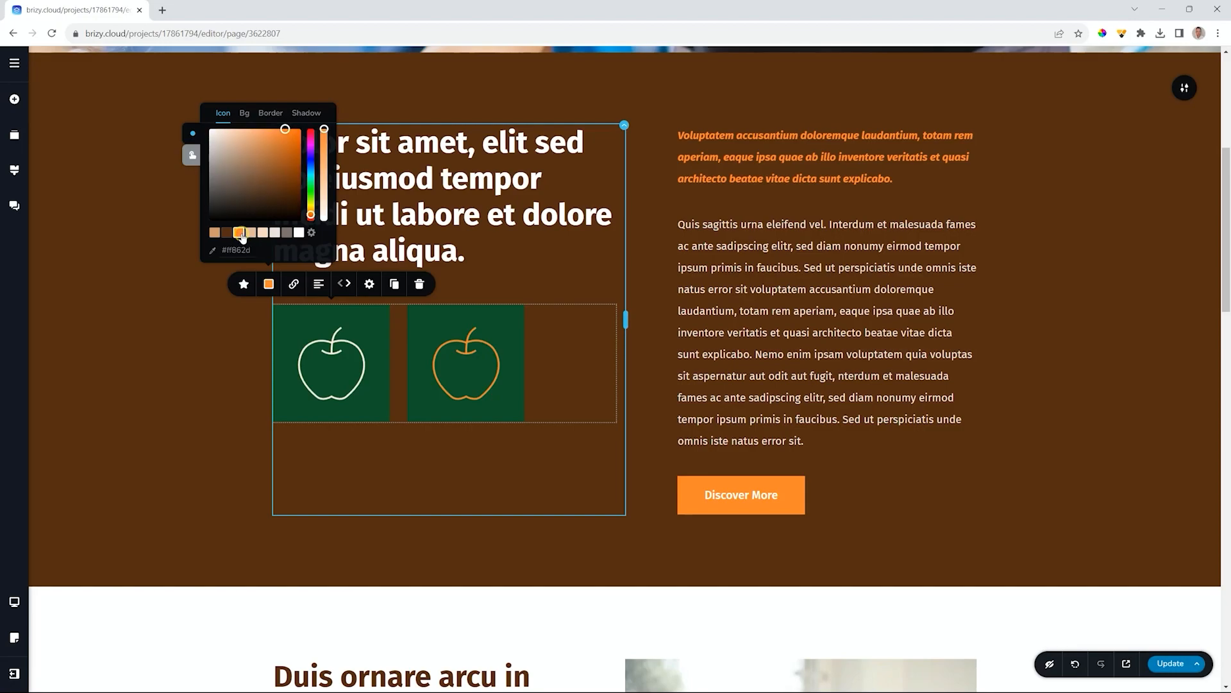
click(245, 113)
click(300, 232)
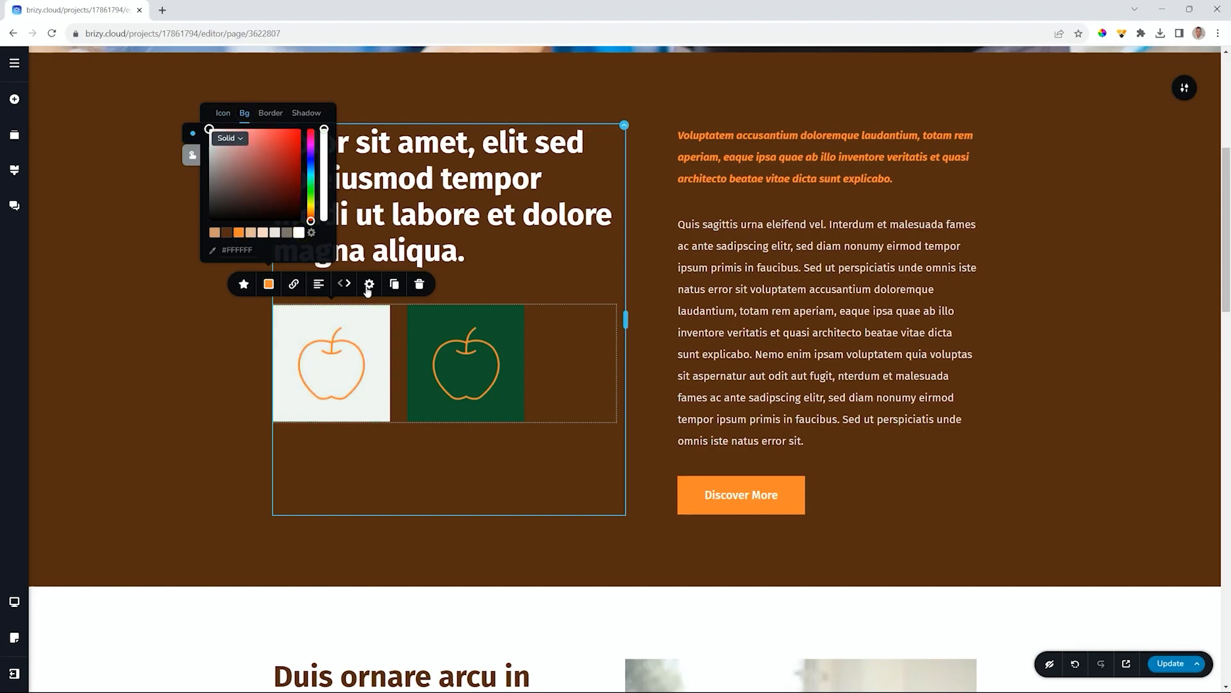
- Give the second apple icon a white background in normal and hover states
click(502, 337)
click(402, 286)
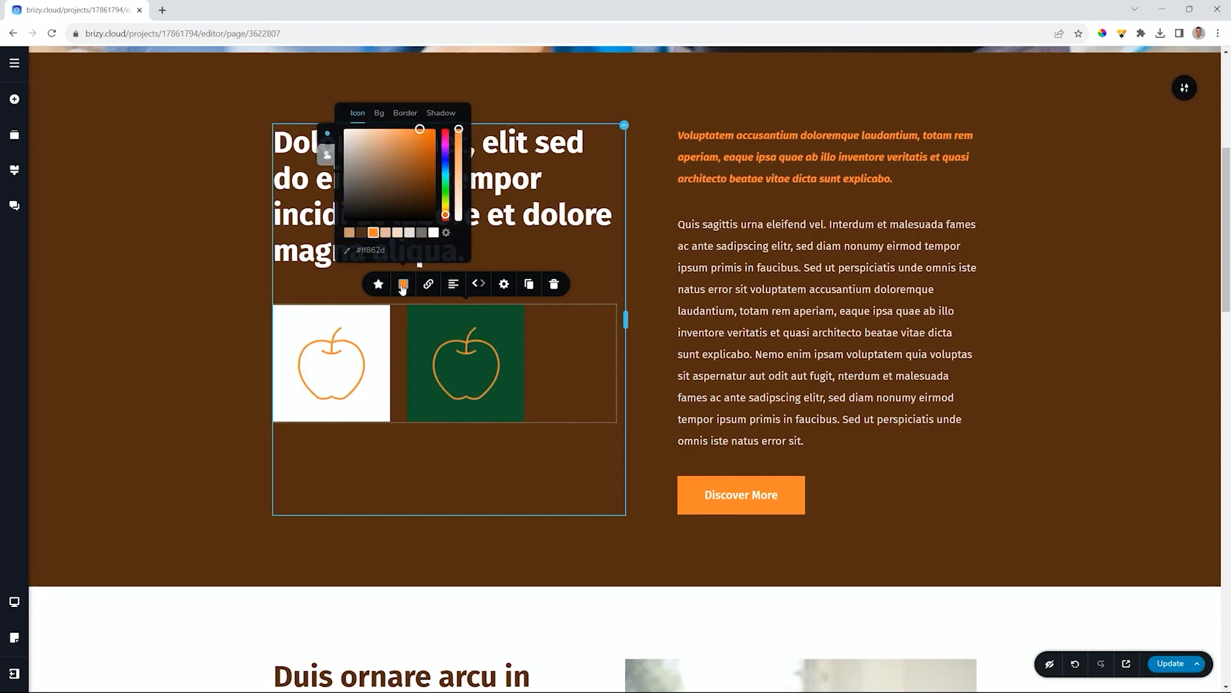
click(380, 112)
click(434, 233)
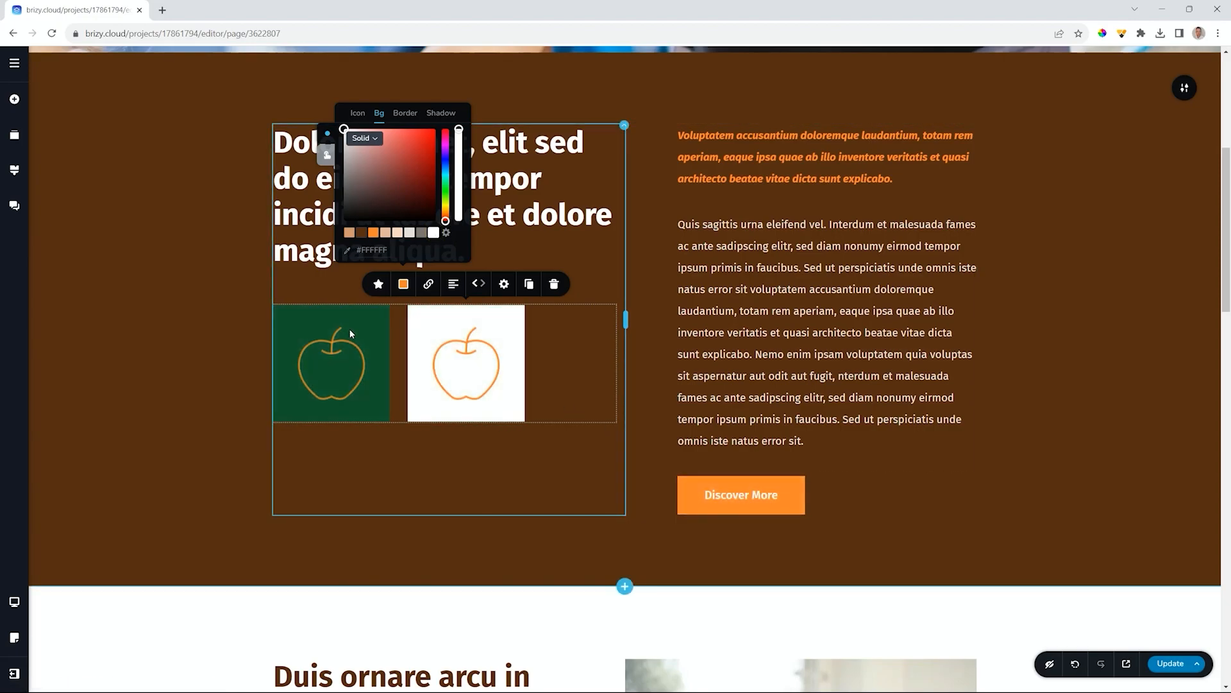
click(328, 155)
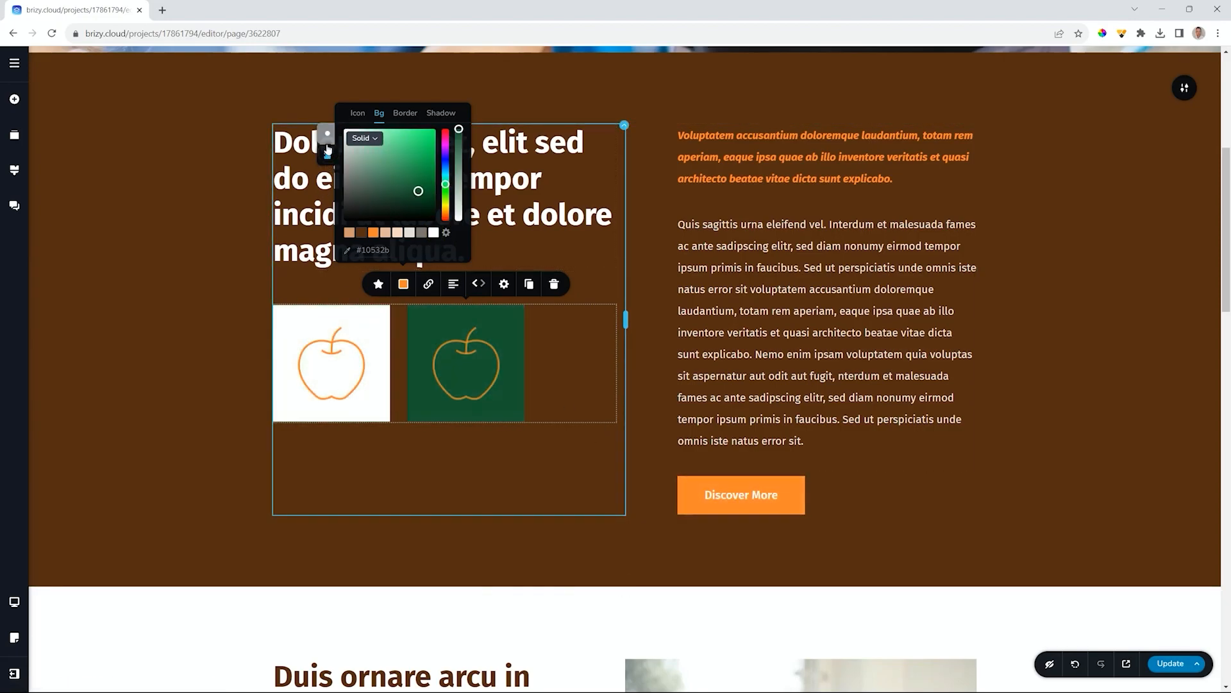
click(434, 233)
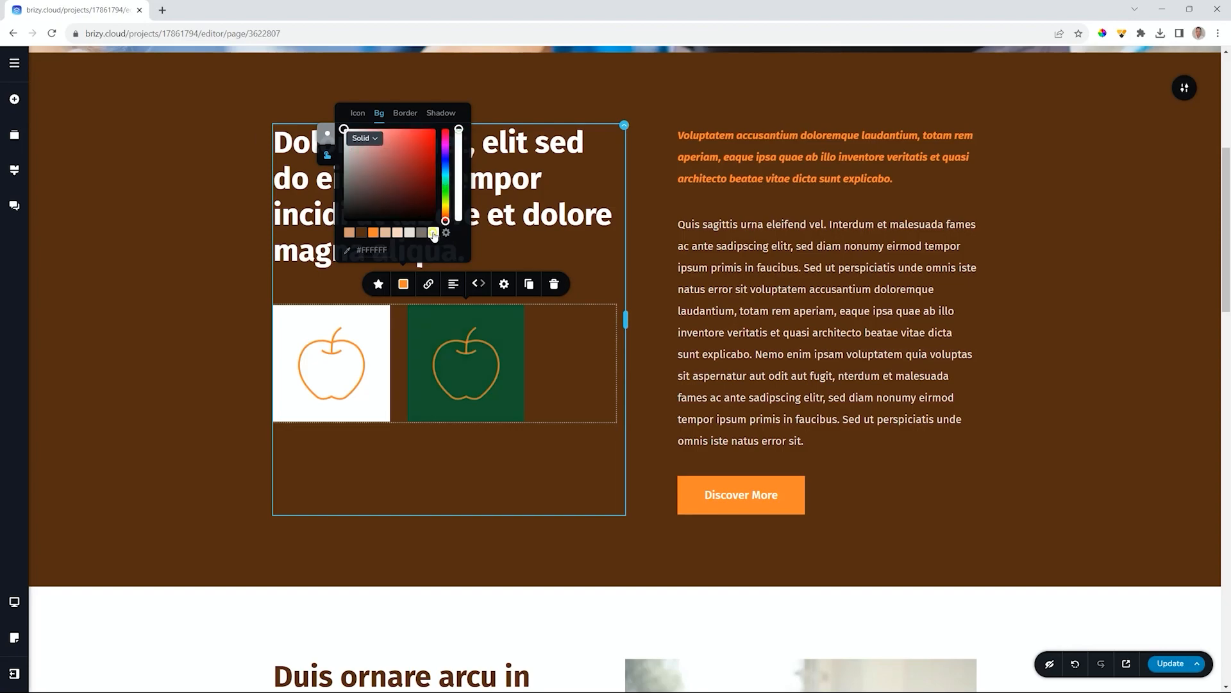
- Set the first apple icon's hover background to white
click(359, 328)
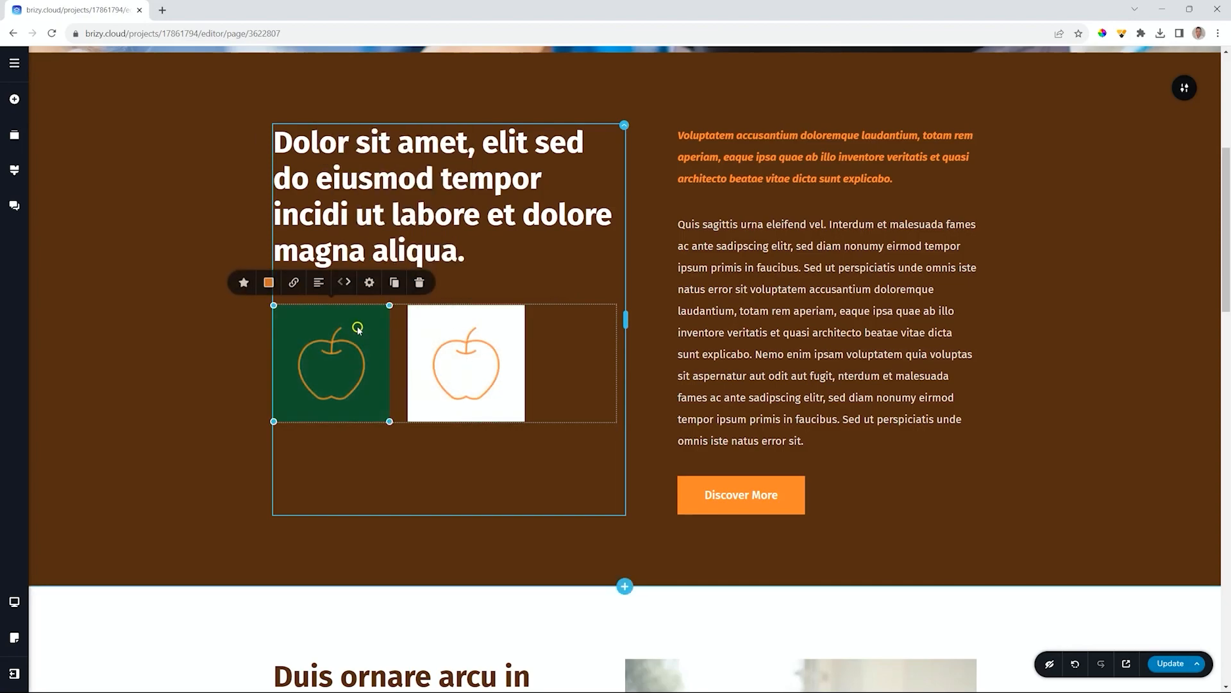
click(269, 283)
click(192, 155)
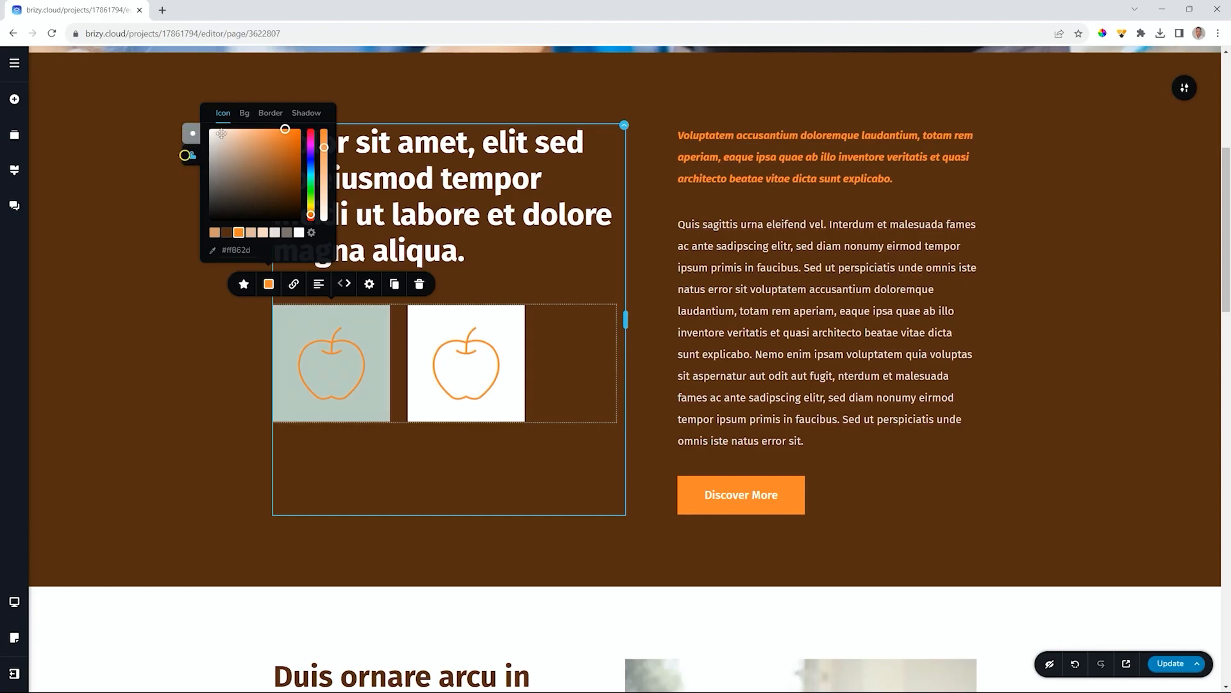
click(244, 113)
click(299, 232)
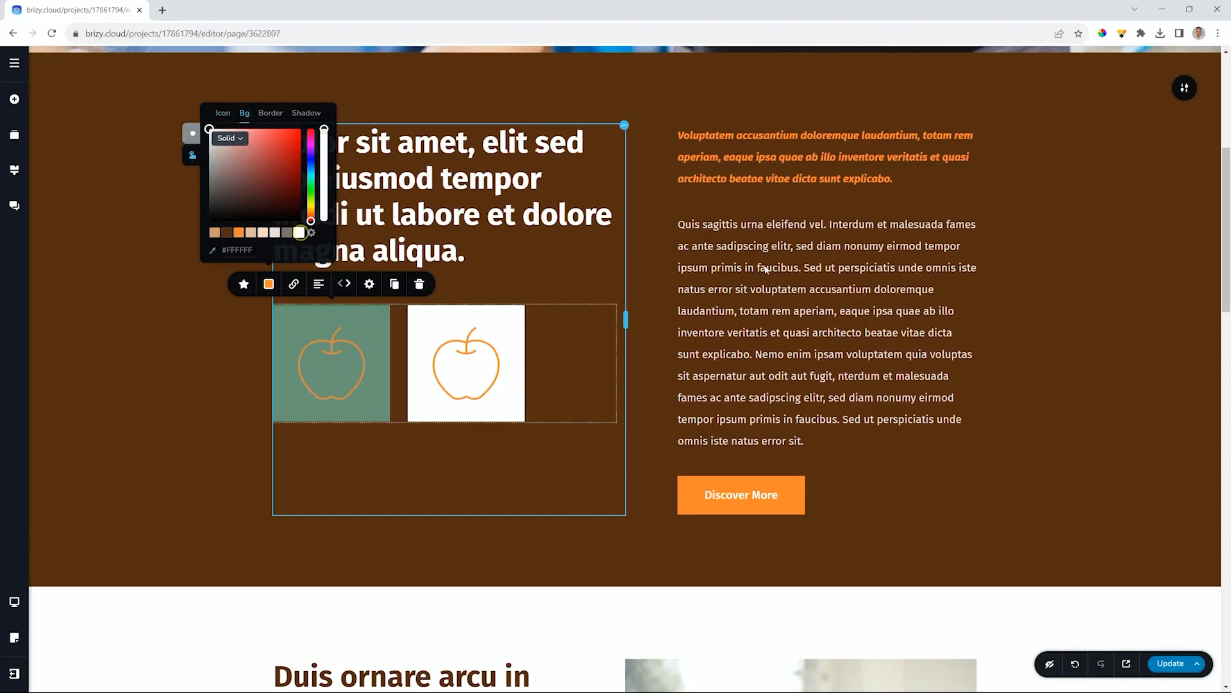
click(1031, 281)
scroll(1004, 418, down, 6)
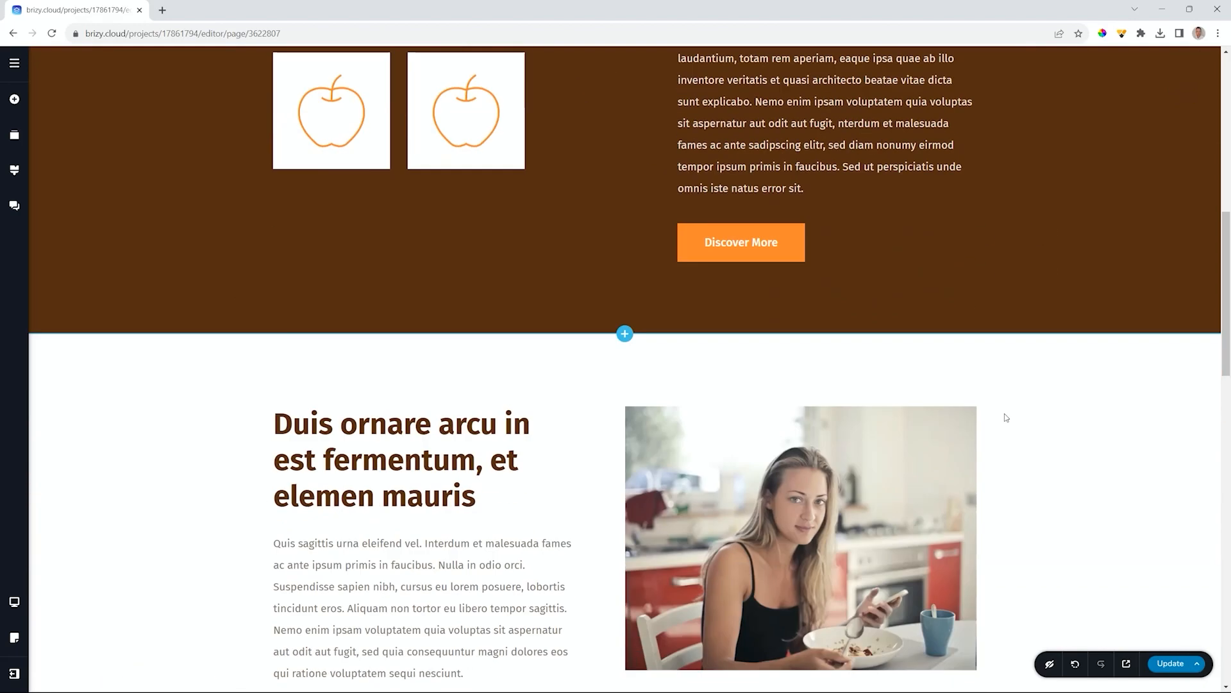
scroll(1005, 418, down, 15)
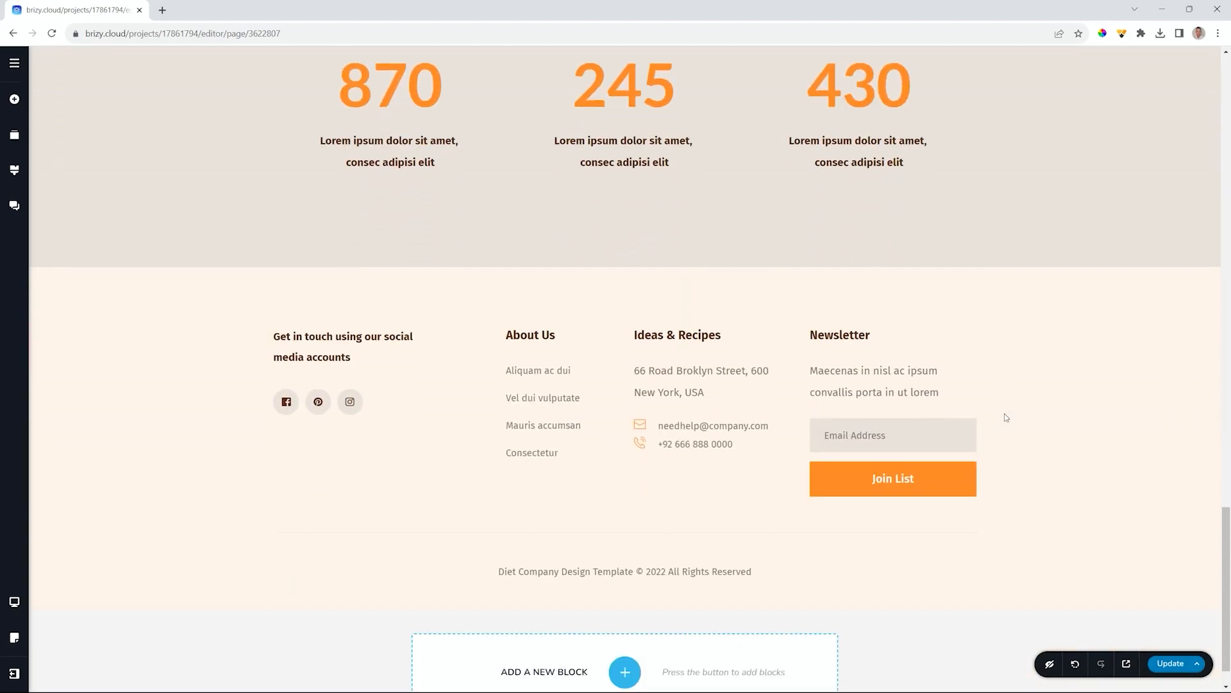
scroll(1006, 417, up, 20)
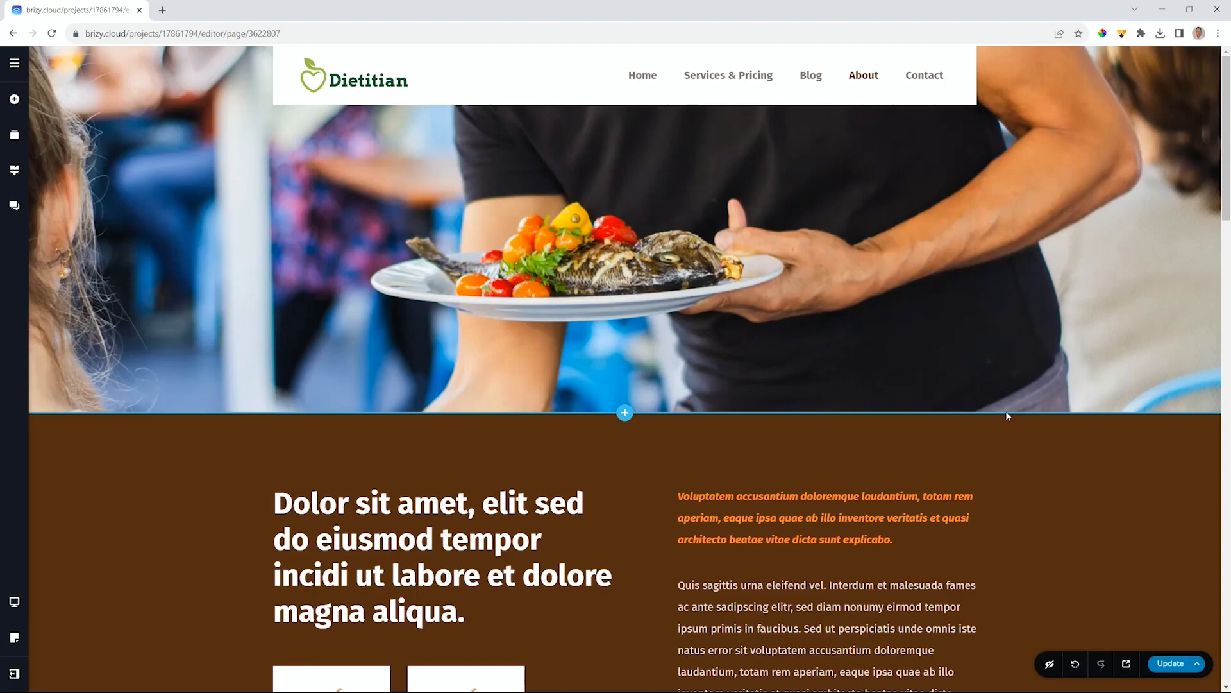
mouse_move(1010, 418)
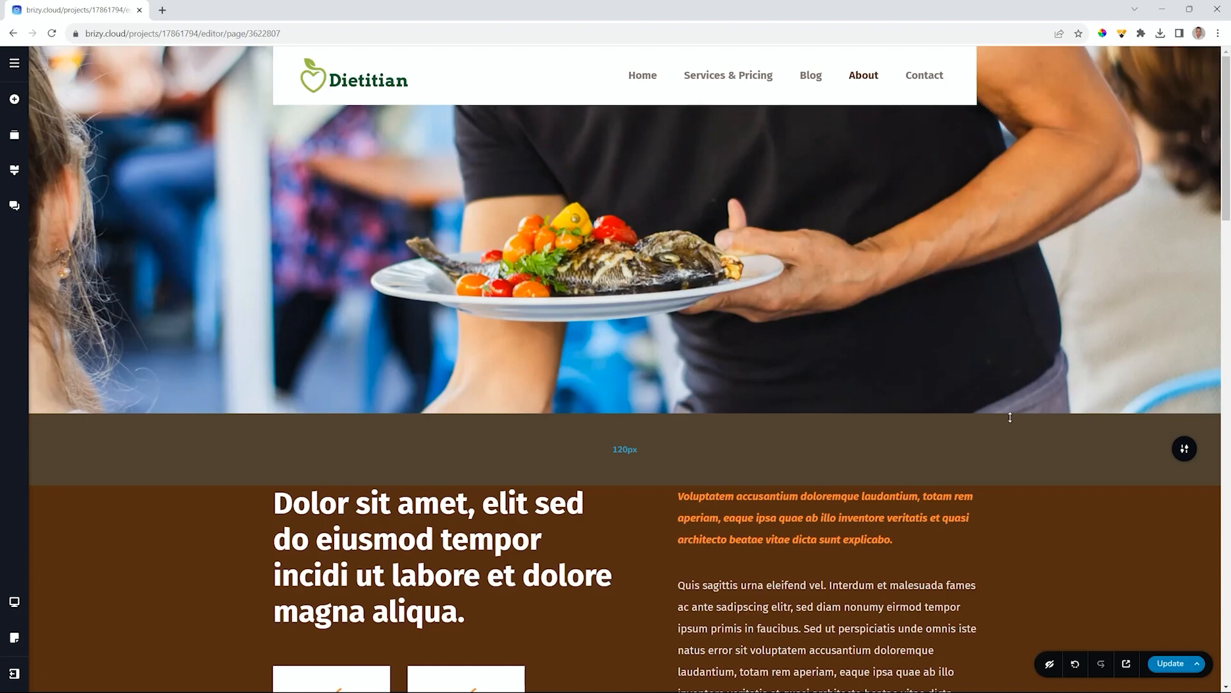
scroll(1011, 417, down, 3)
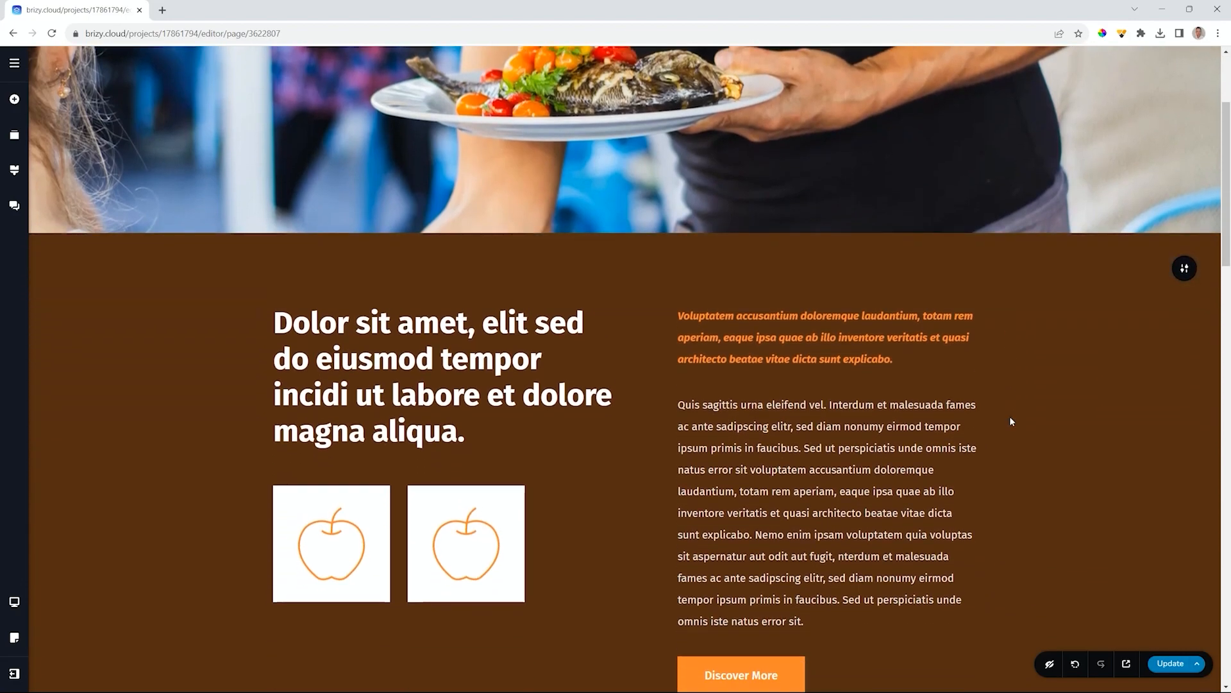
scroll(1010, 418, down, 1)
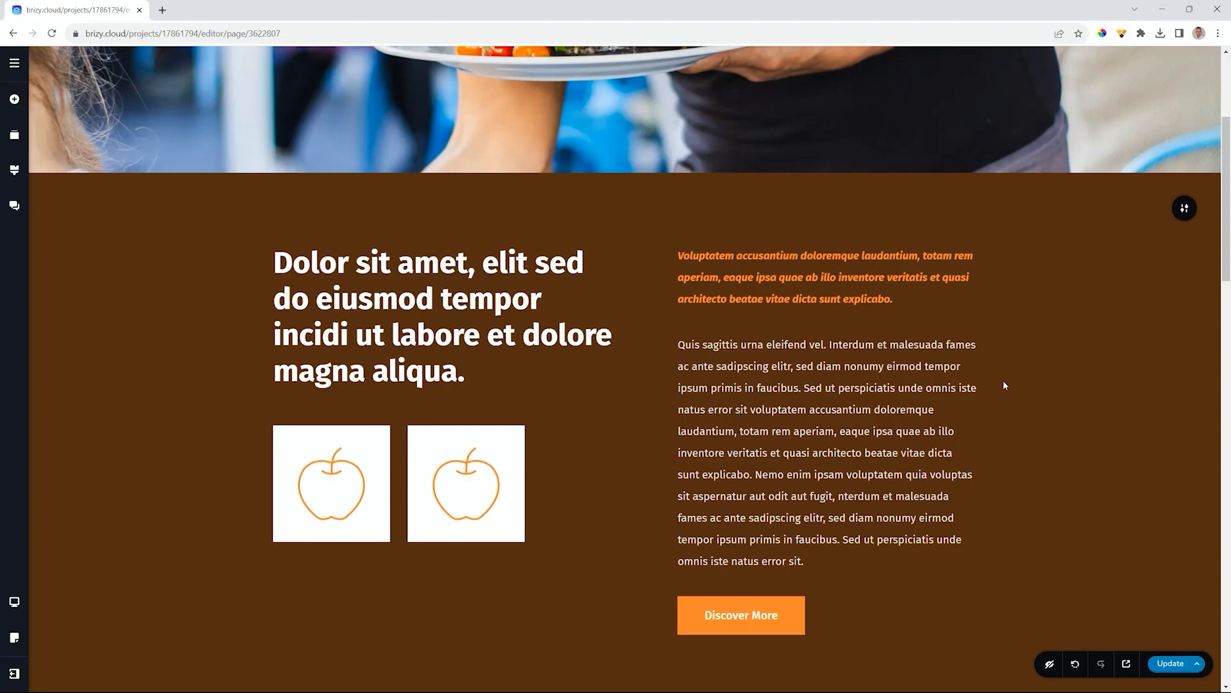
click(467, 269)
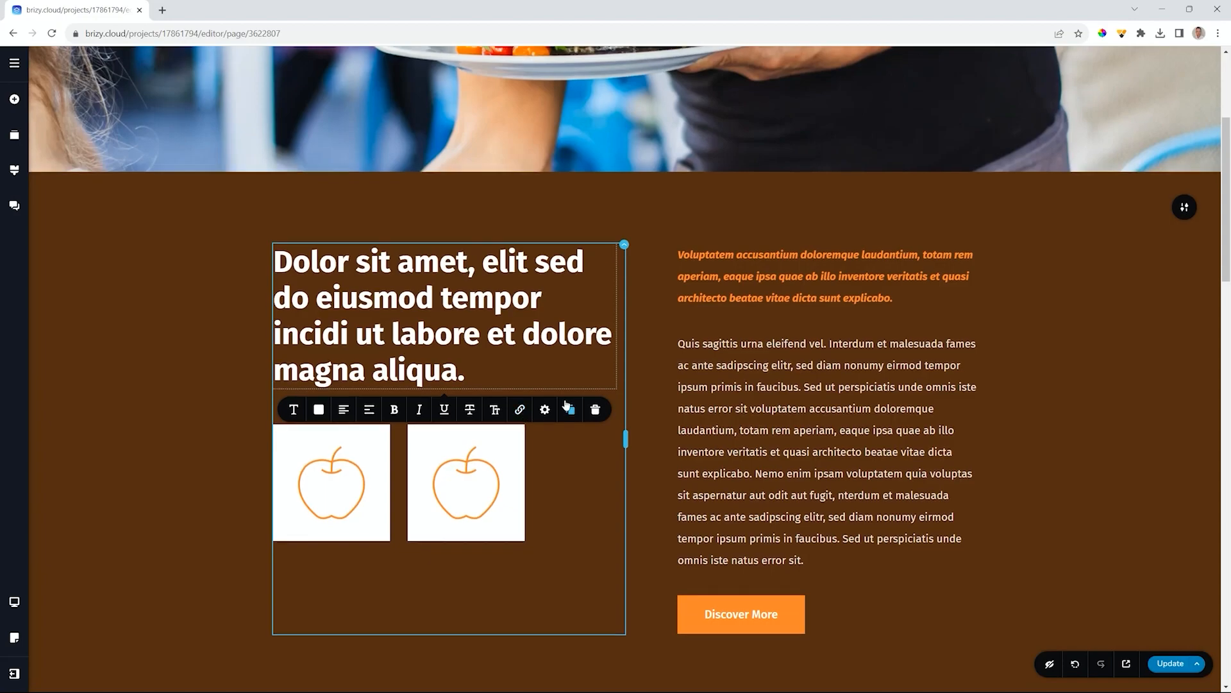
scroll(501, 392, down, 2)
click(476, 366)
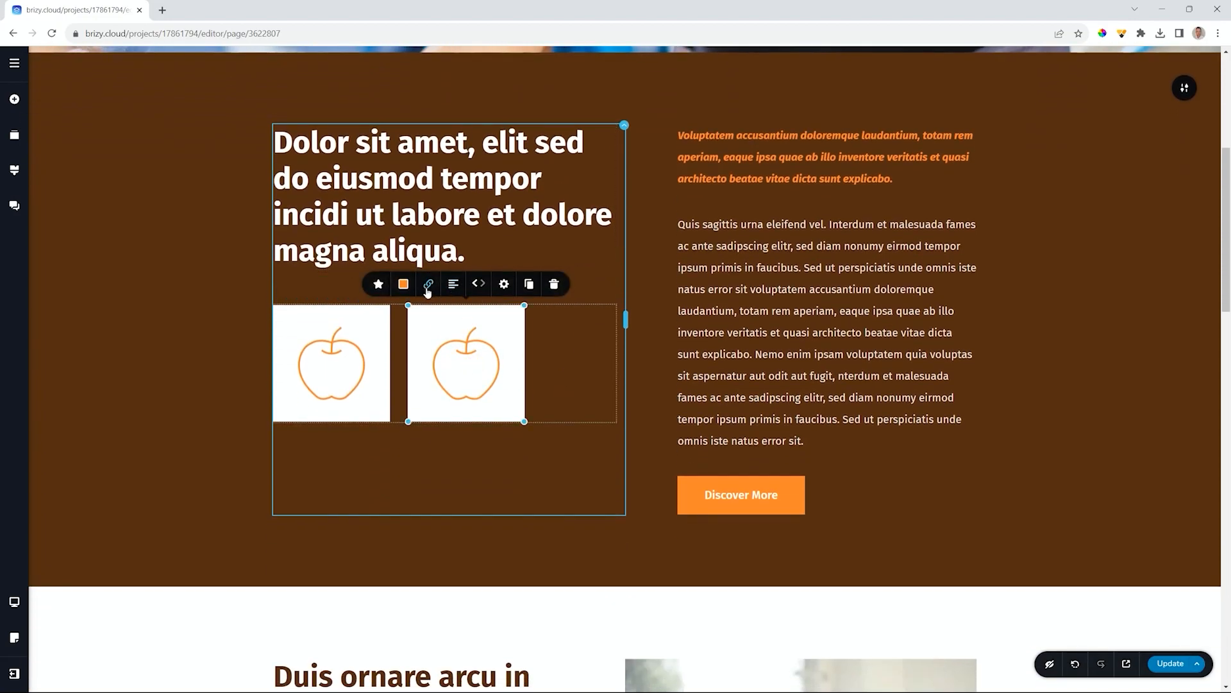
click(624, 127)
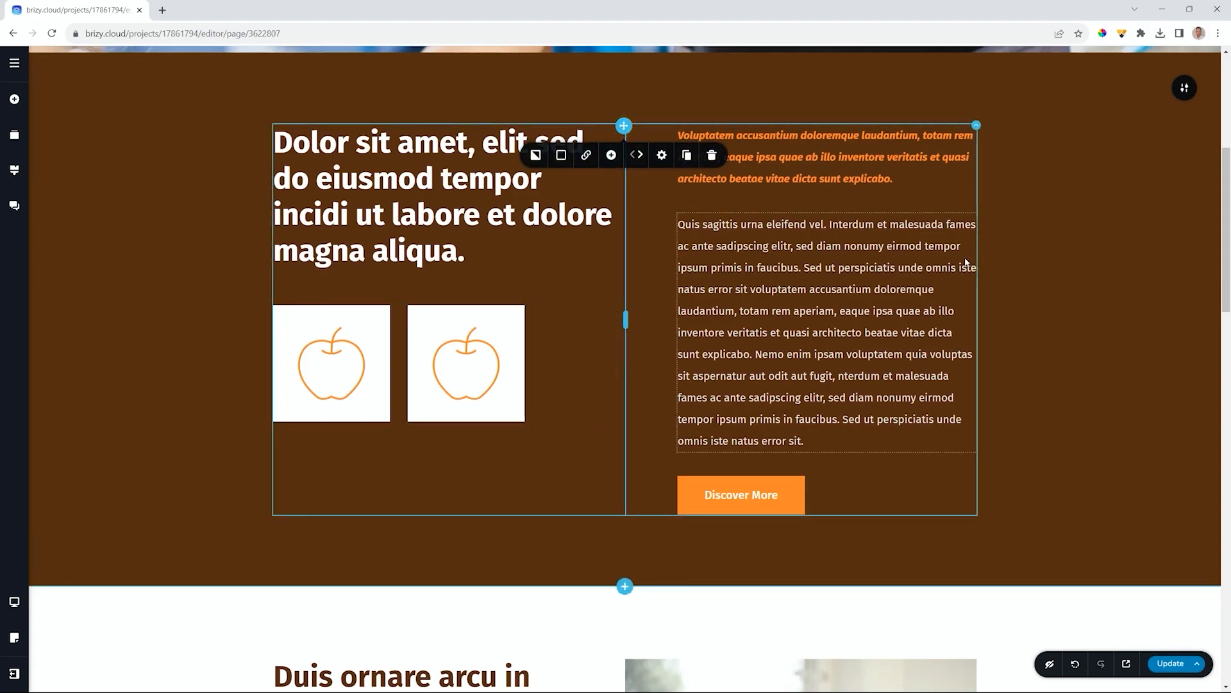
scroll(1065, 266, down, 2)
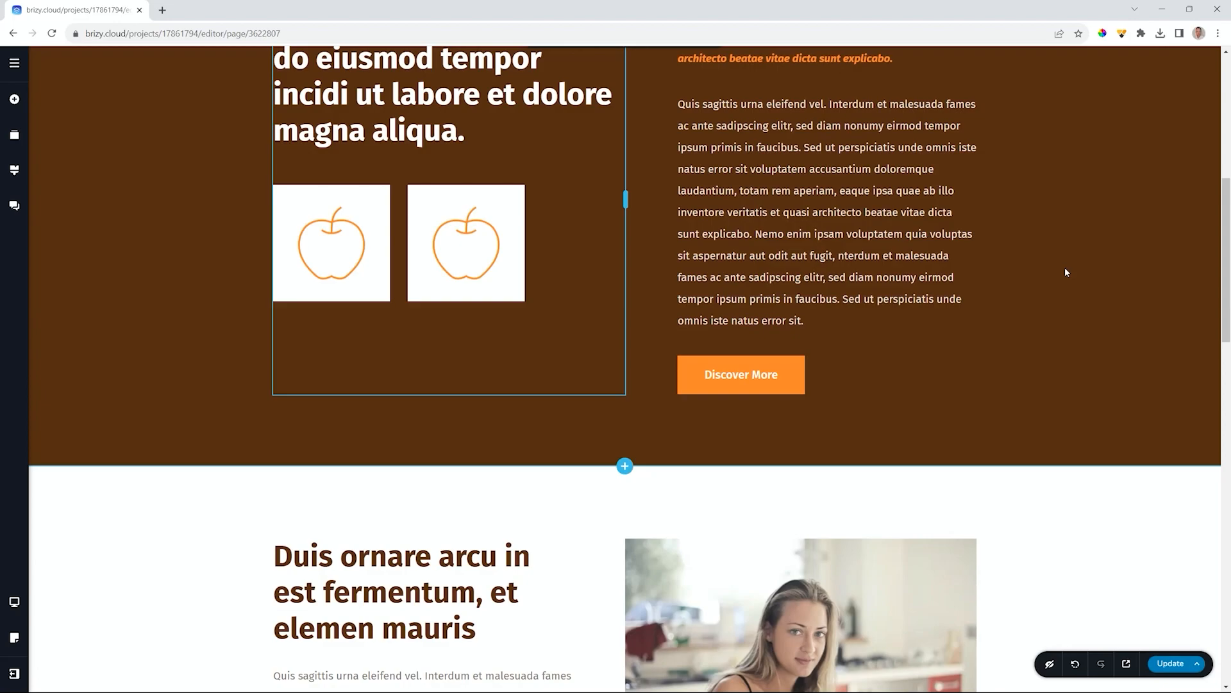
scroll(1065, 268, down, 1)
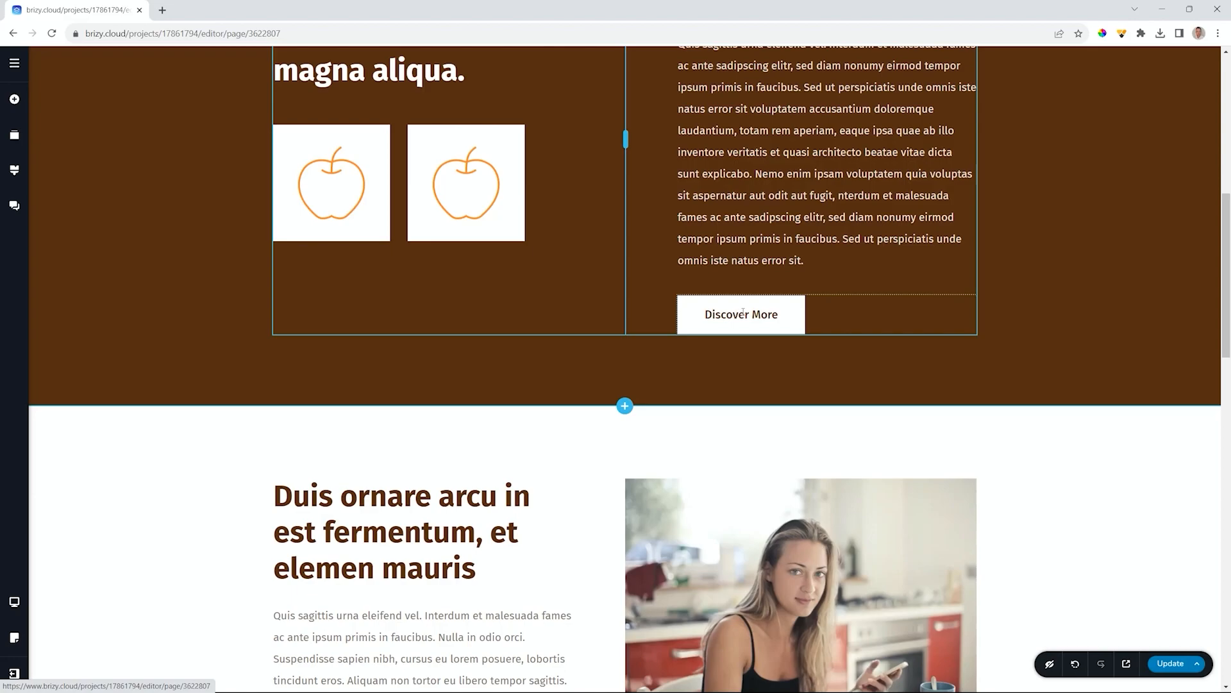
scroll(742, 312, up, 2)
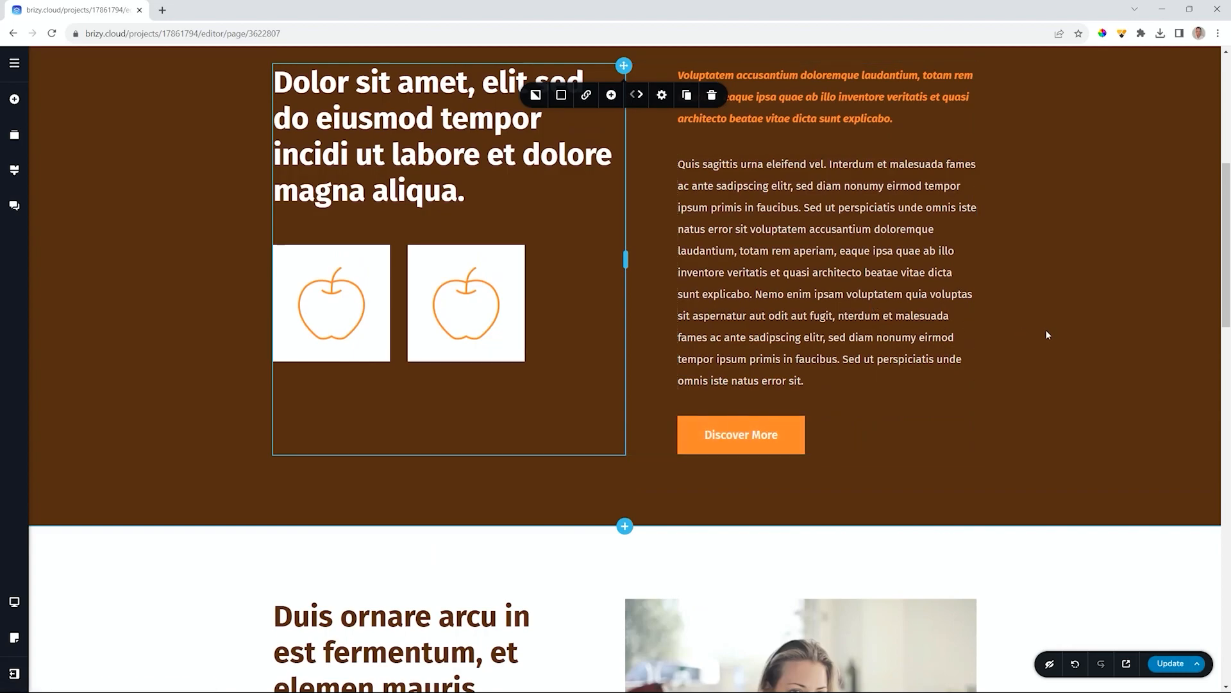
scroll(1046, 334, up, 2)
scroll(1047, 334, down, 1)
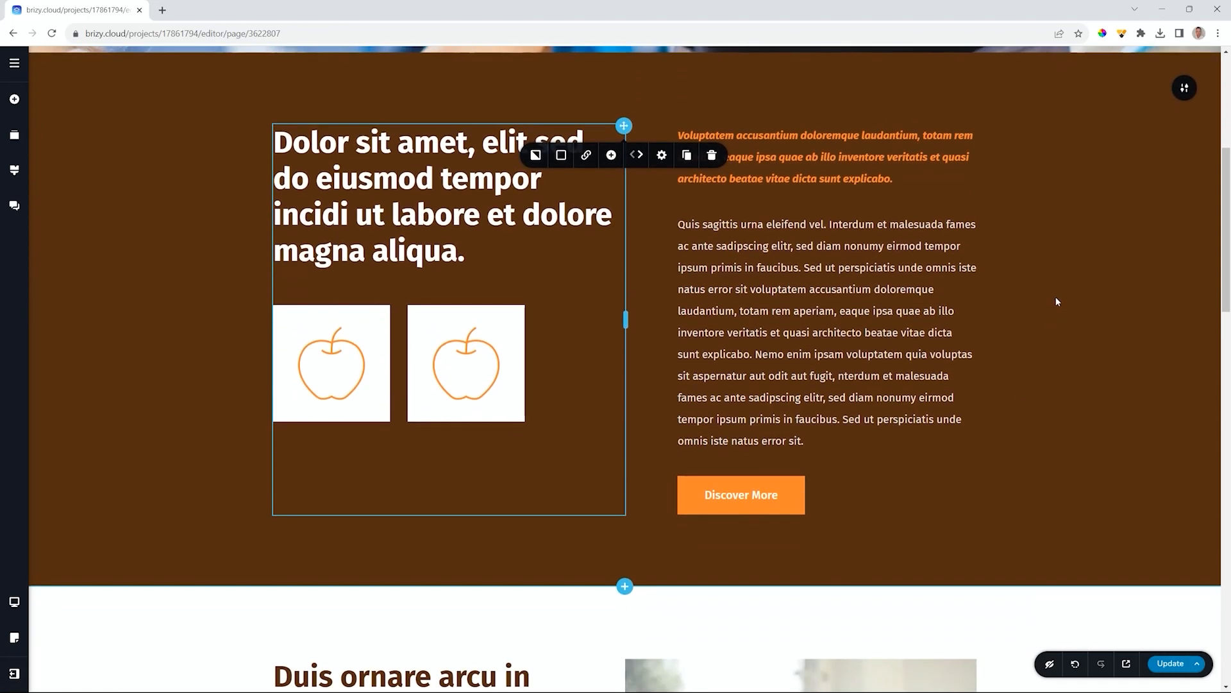
scroll(1056, 301, down, 2)
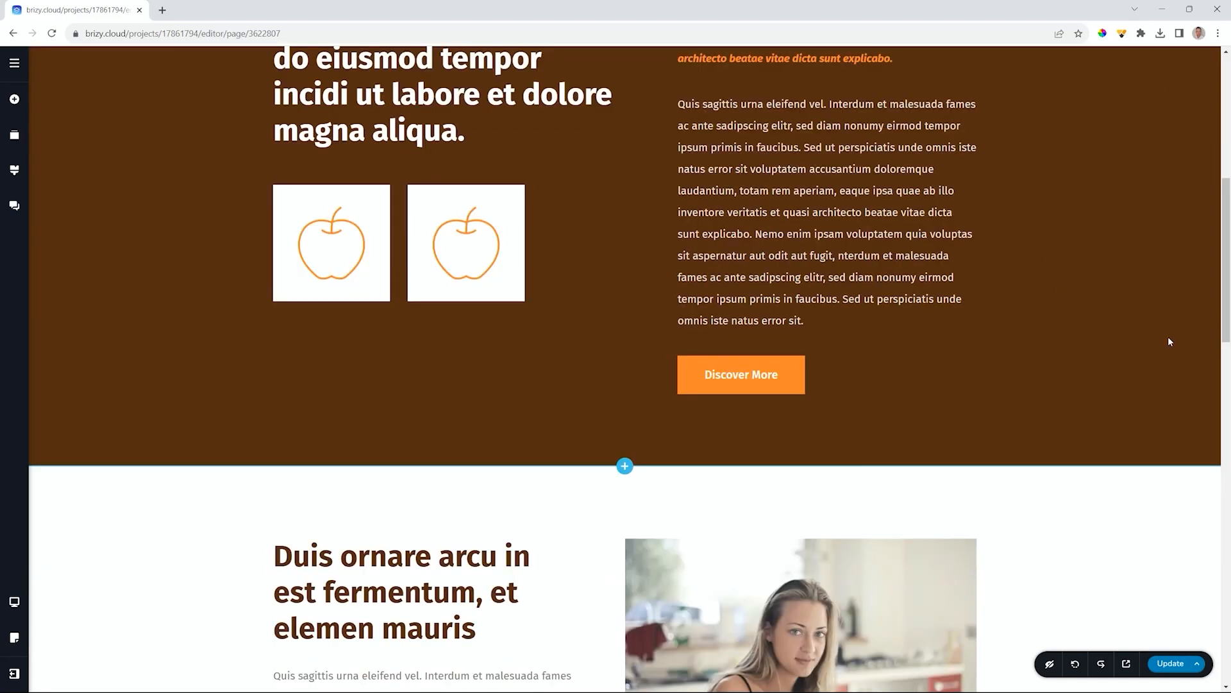
- Select the orange 'Discover More' button and bring up its link settings
click(733, 376)
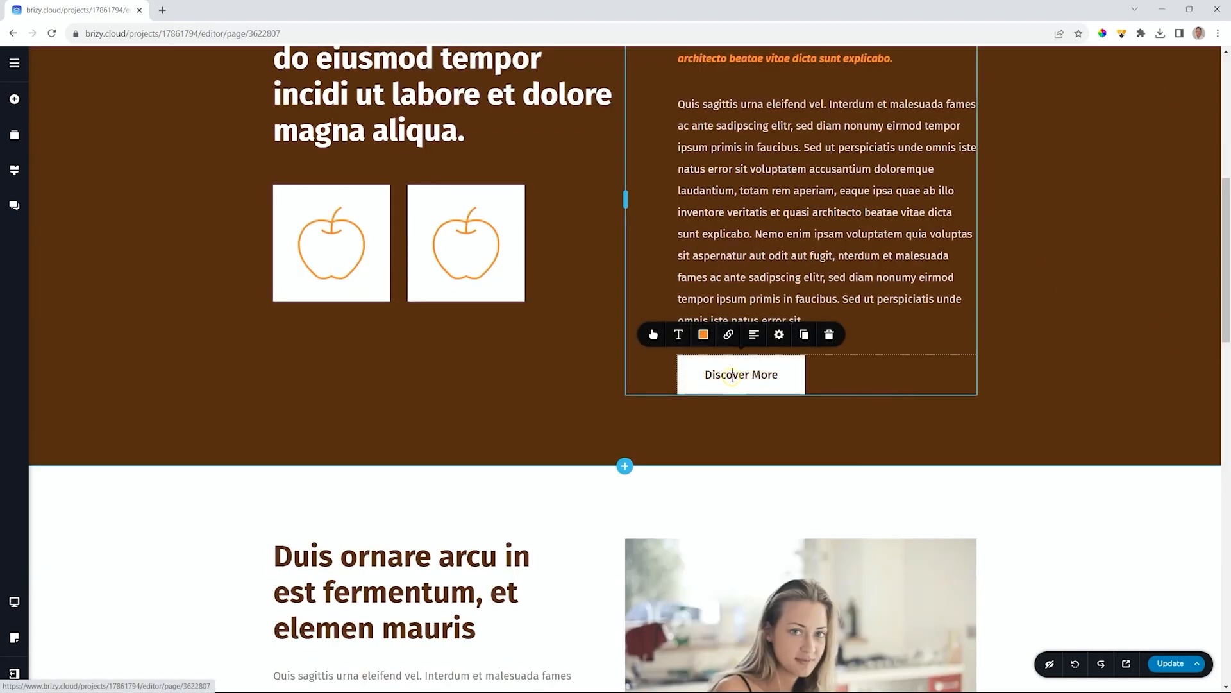
click(729, 335)
right_click(736, 370)
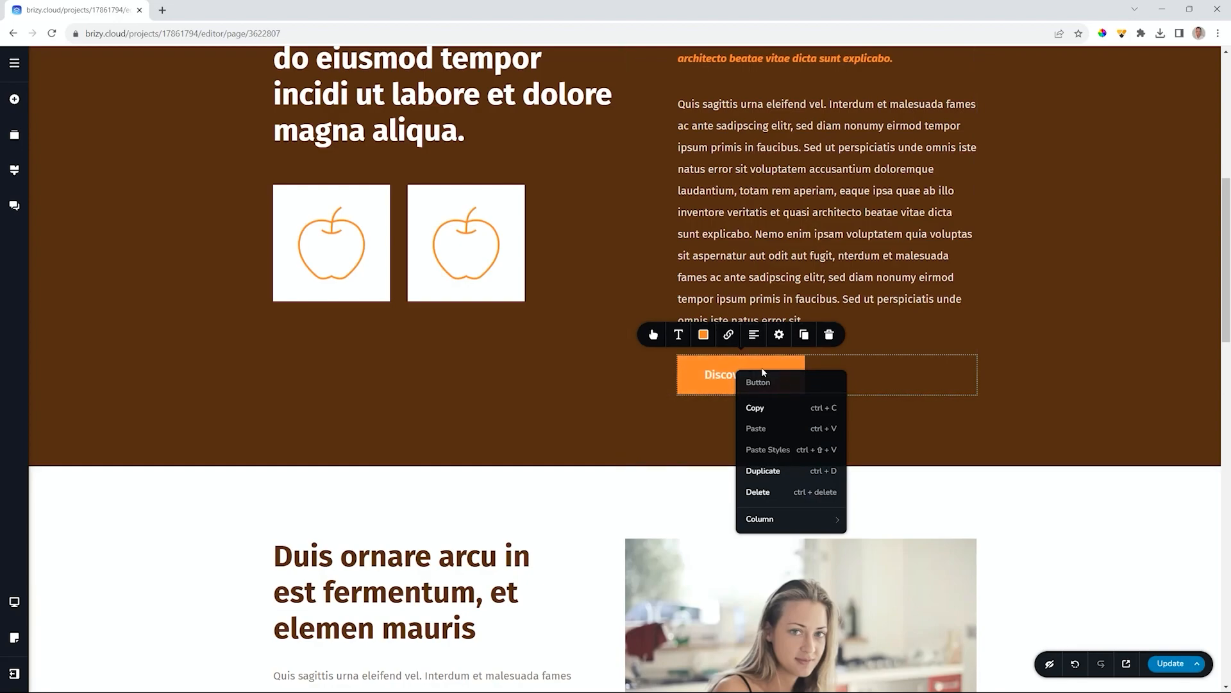
click(760, 299)
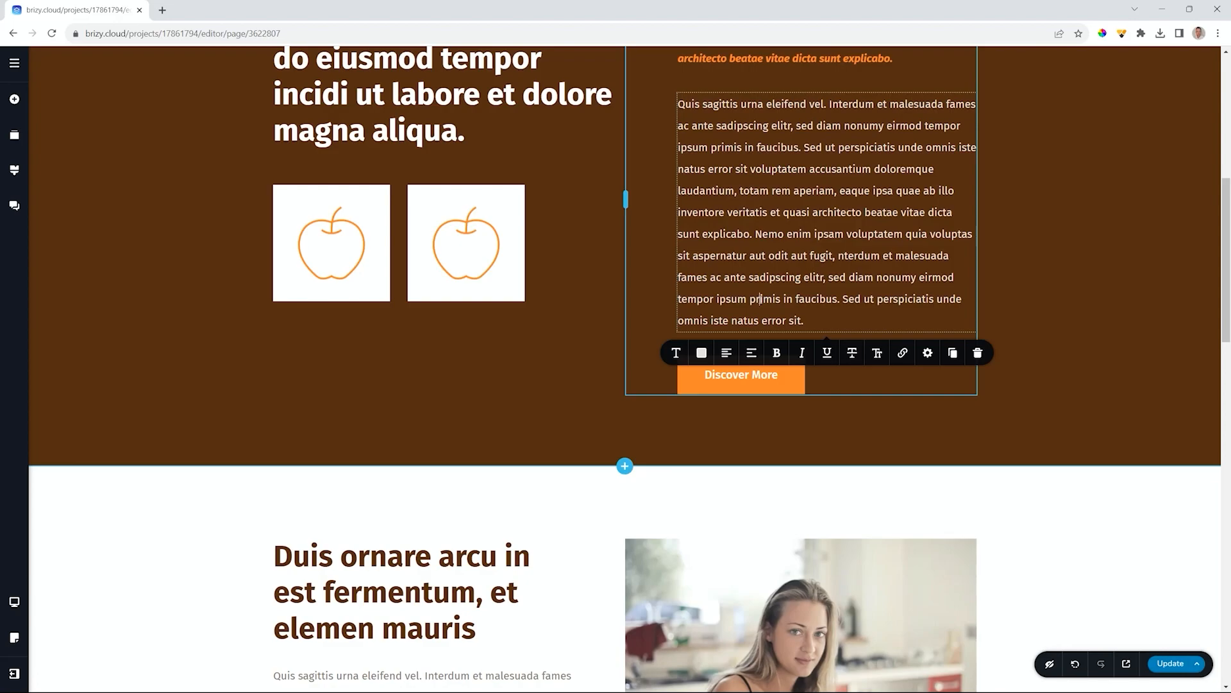
right_click(759, 300)
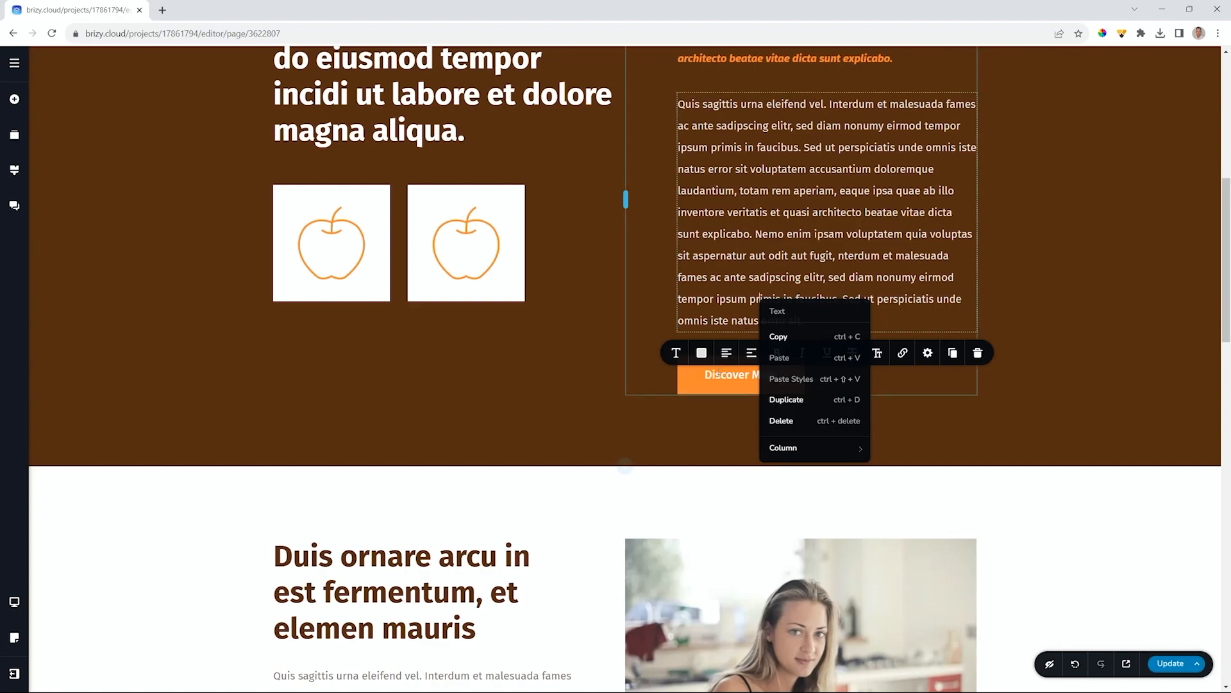
click(733, 376)
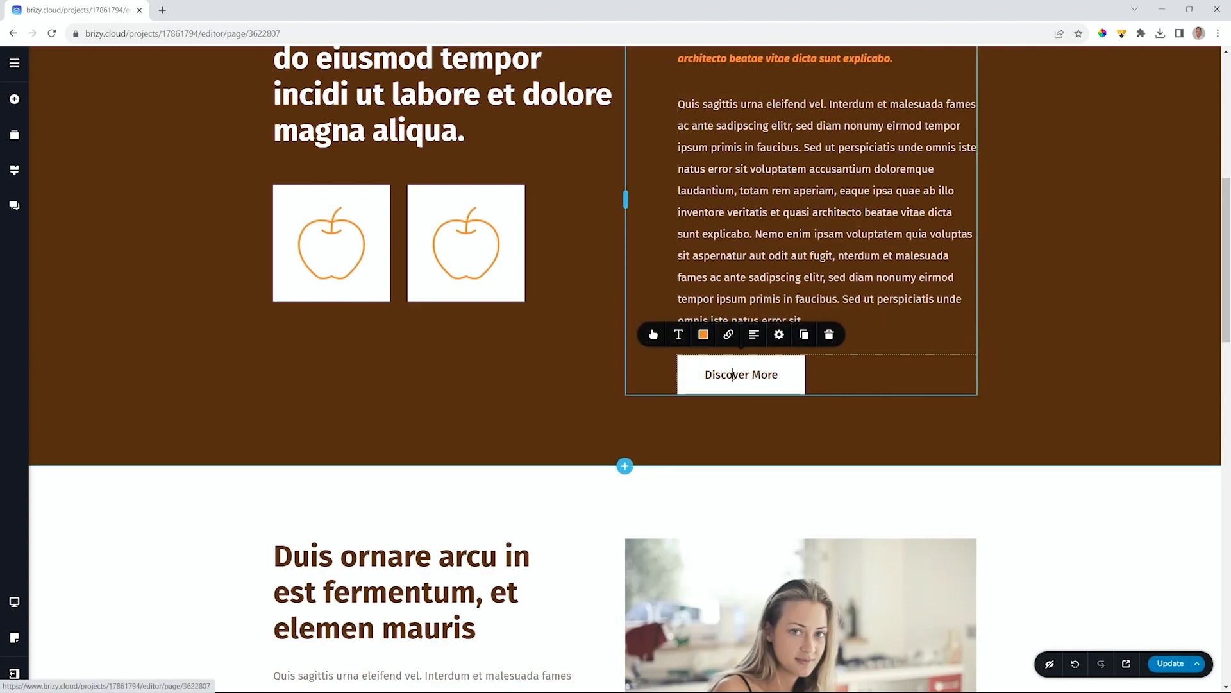
click(728, 334)
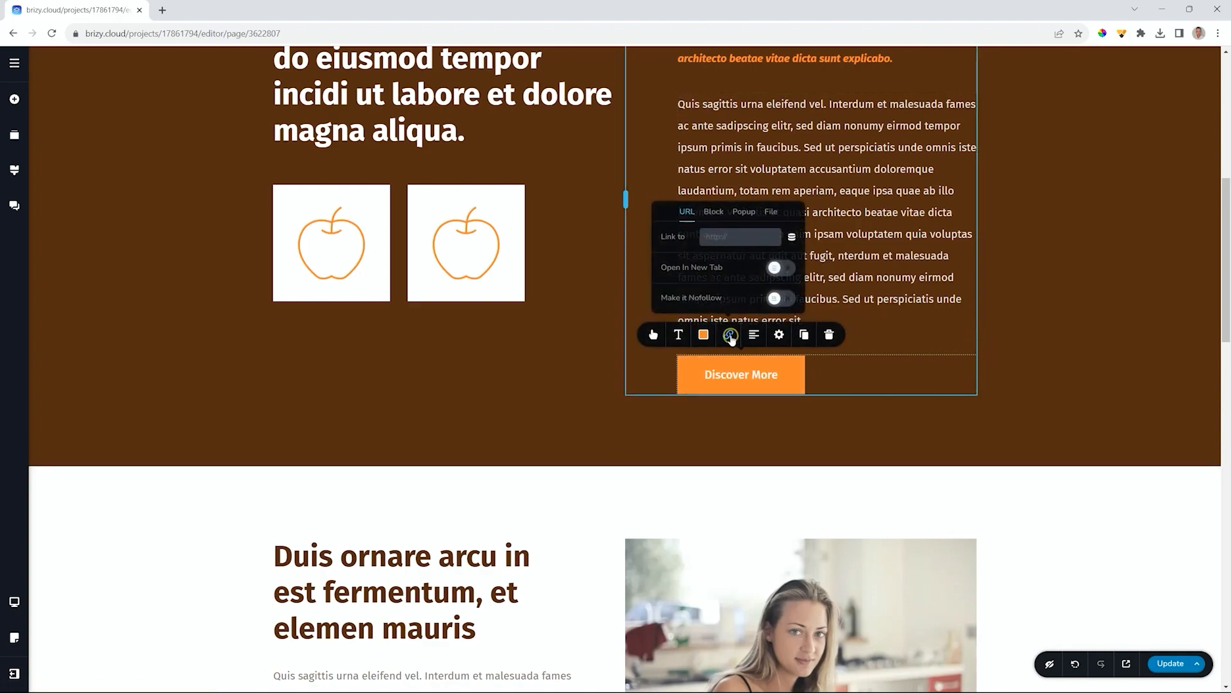
- Look through the Block link targets, then switch the link type to Popup
click(714, 213)
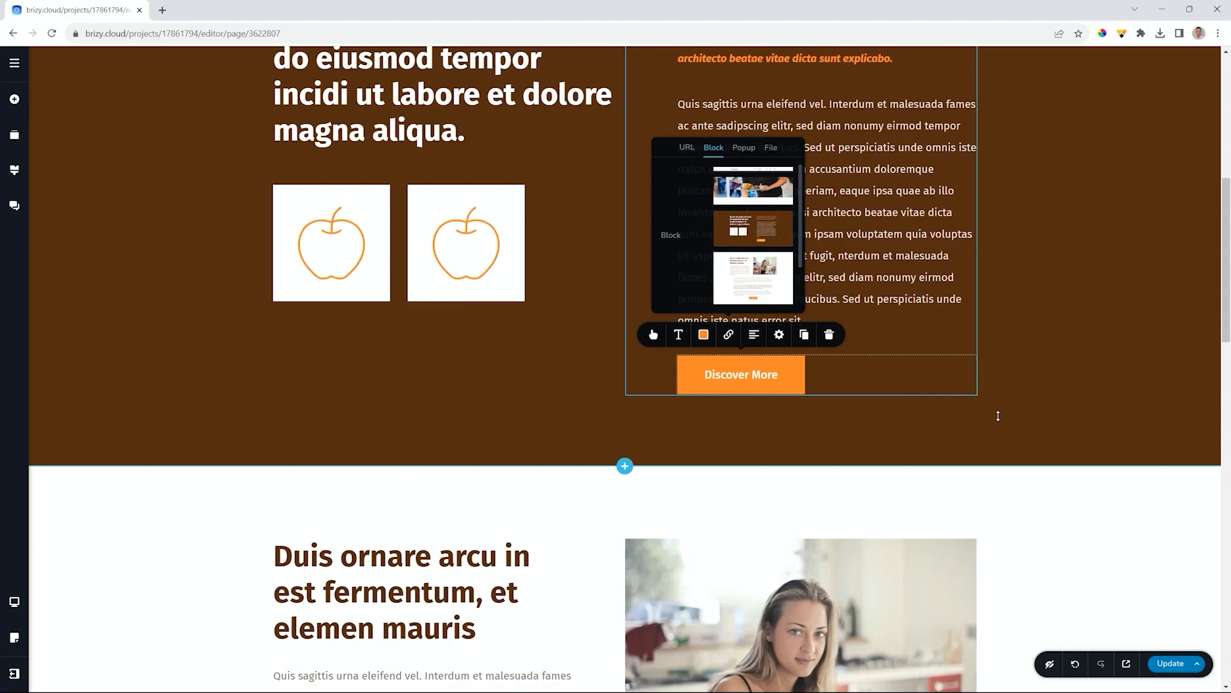
scroll(1052, 475, down, 11)
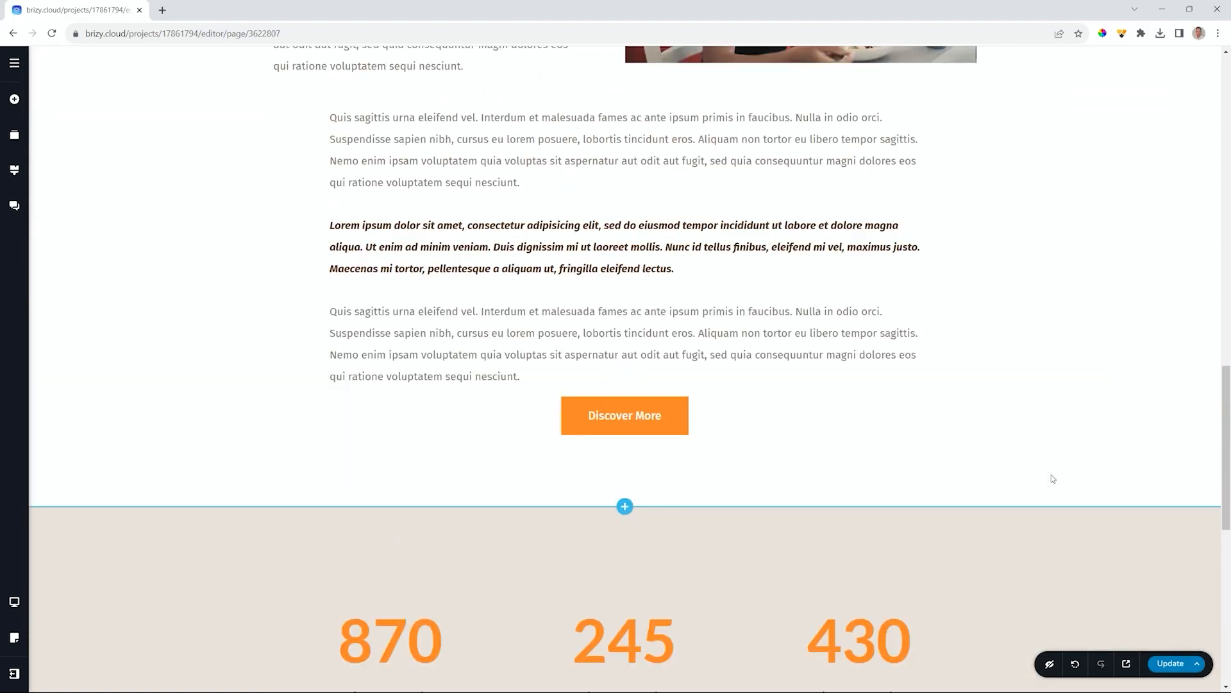
scroll(1052, 478, up, 10)
scroll(789, 256, up, 3)
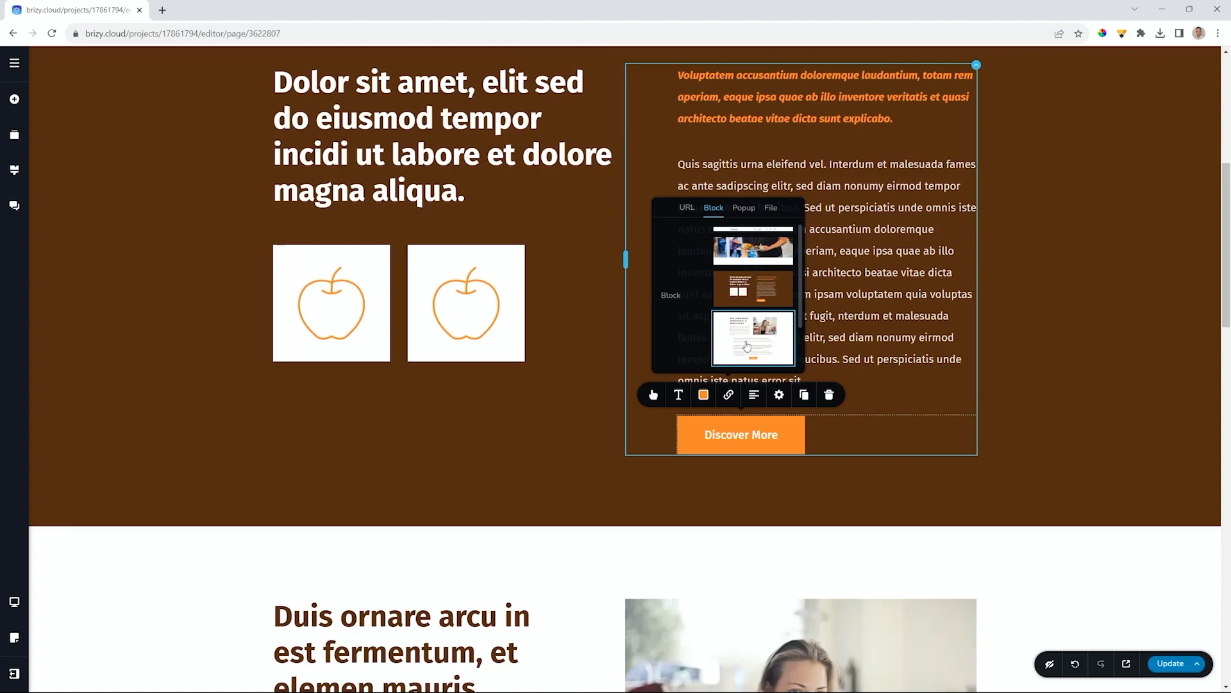
click(747, 209)
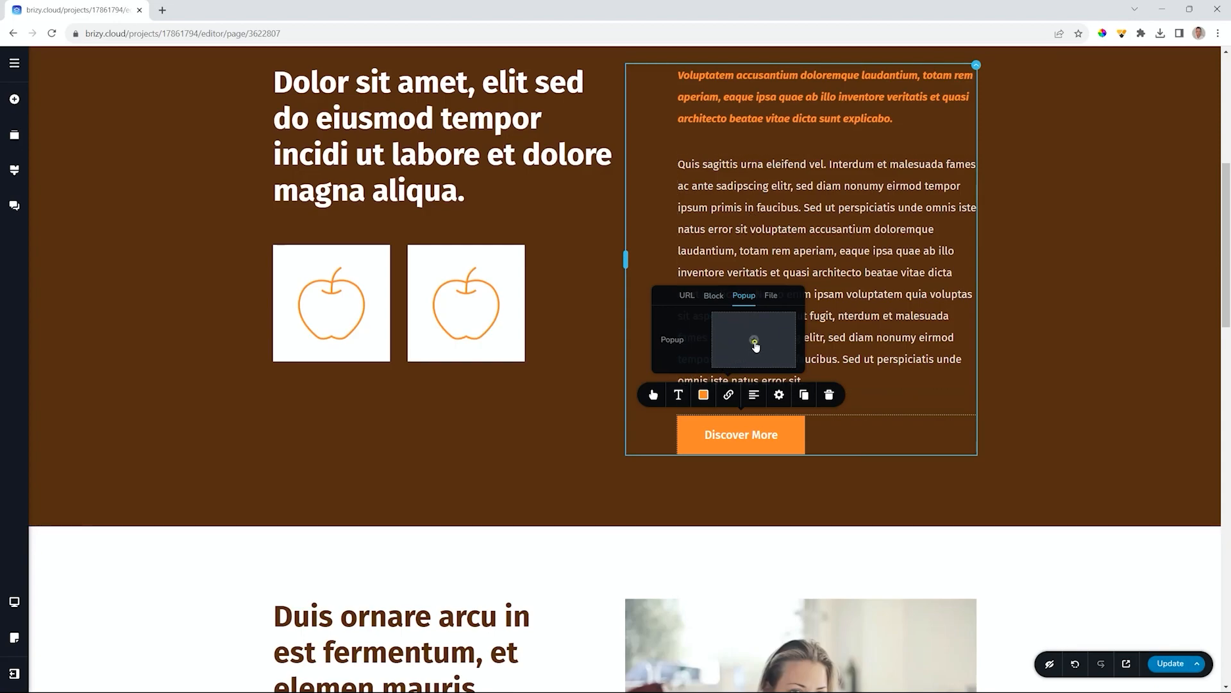
- Link the button to the underwater video popup from the Media popup templates
click(755, 341)
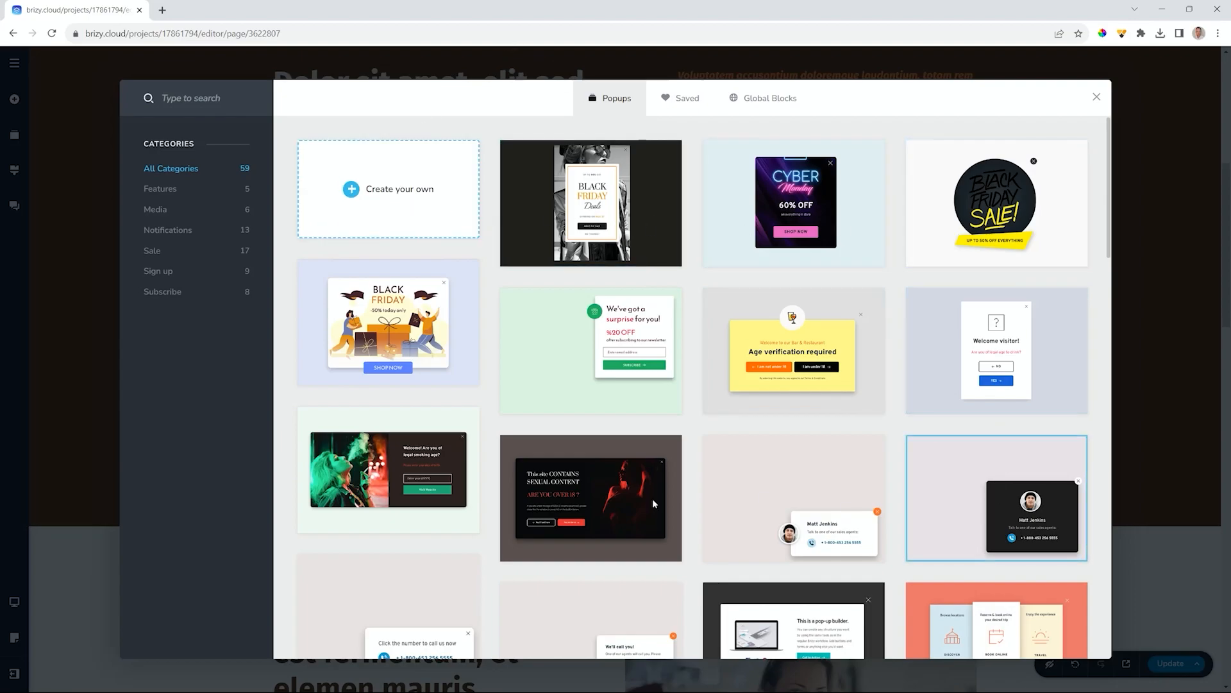
scroll(608, 504, down, 5)
scroll(607, 504, up, 5)
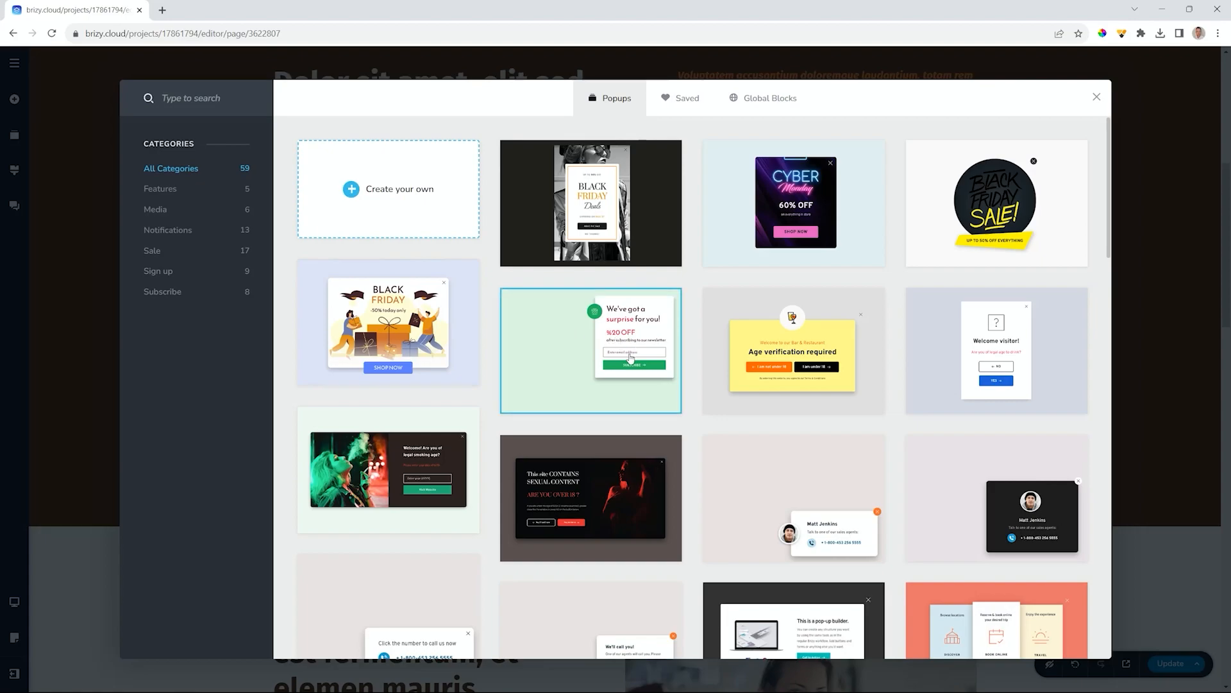
scroll(630, 358, down, 6)
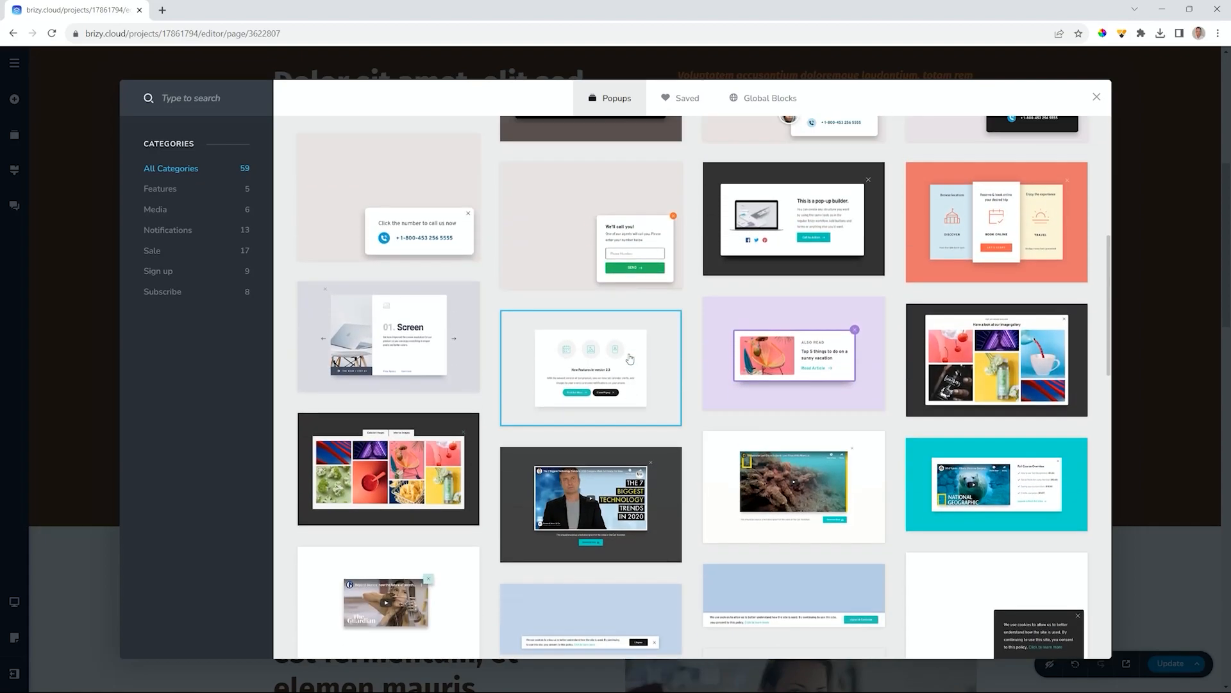
scroll(630, 358, up, 4)
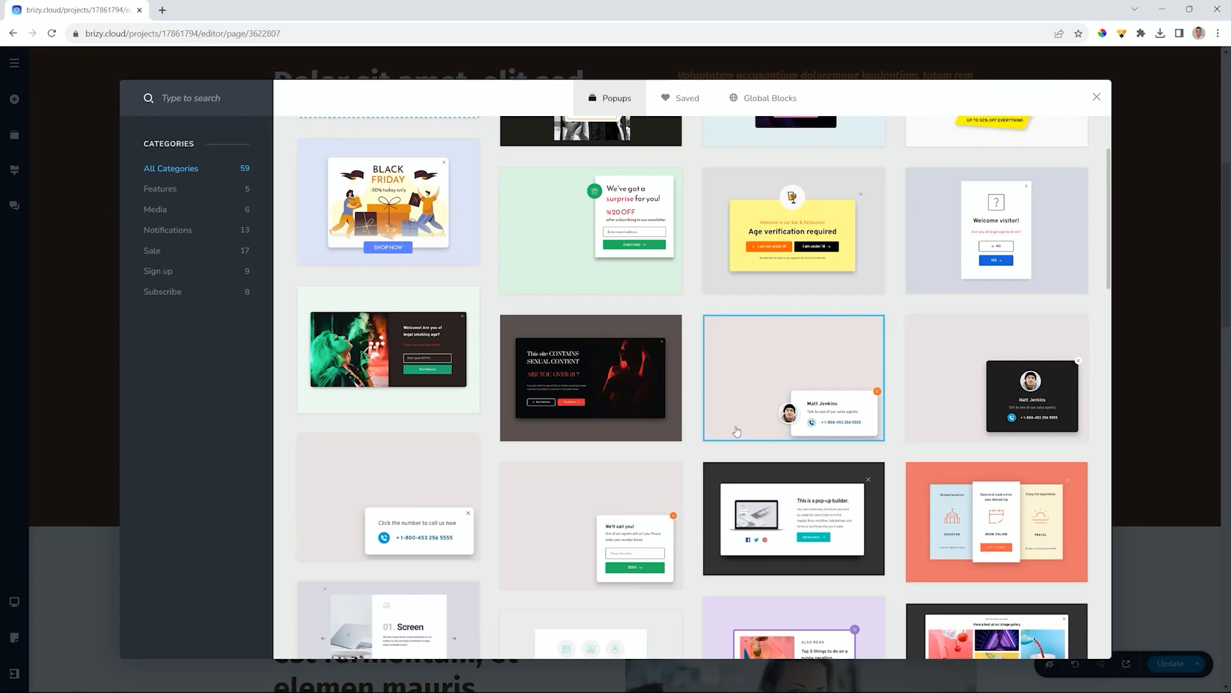
click(154, 211)
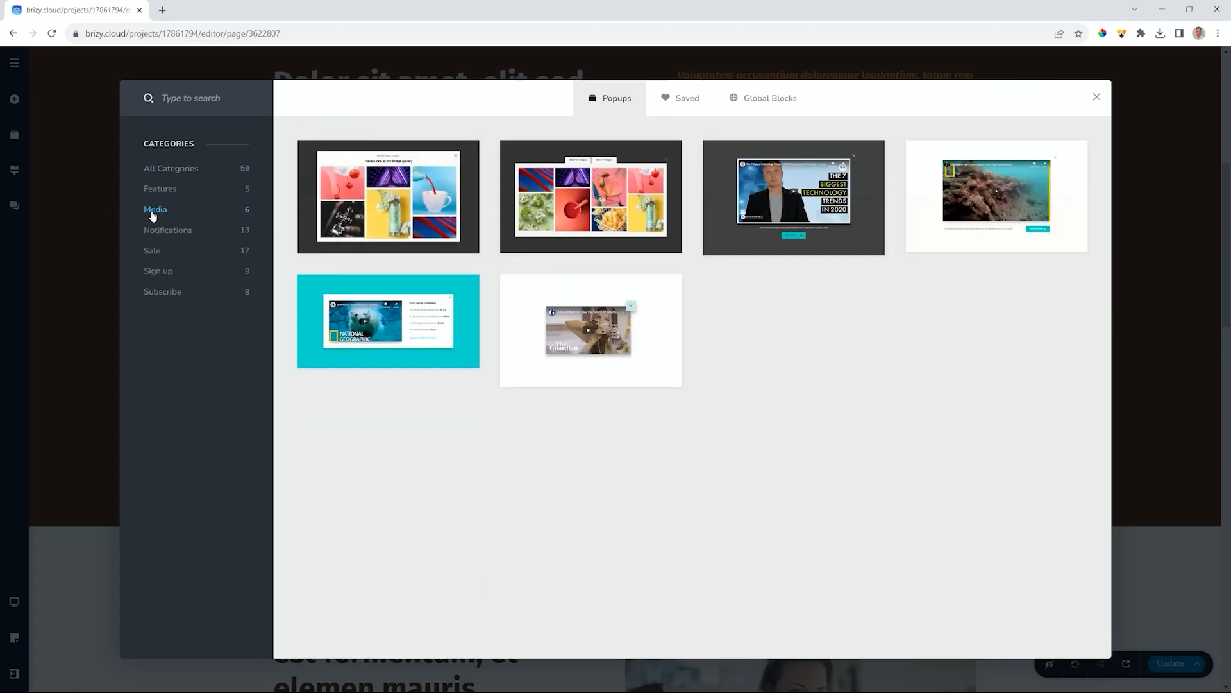
click(976, 196)
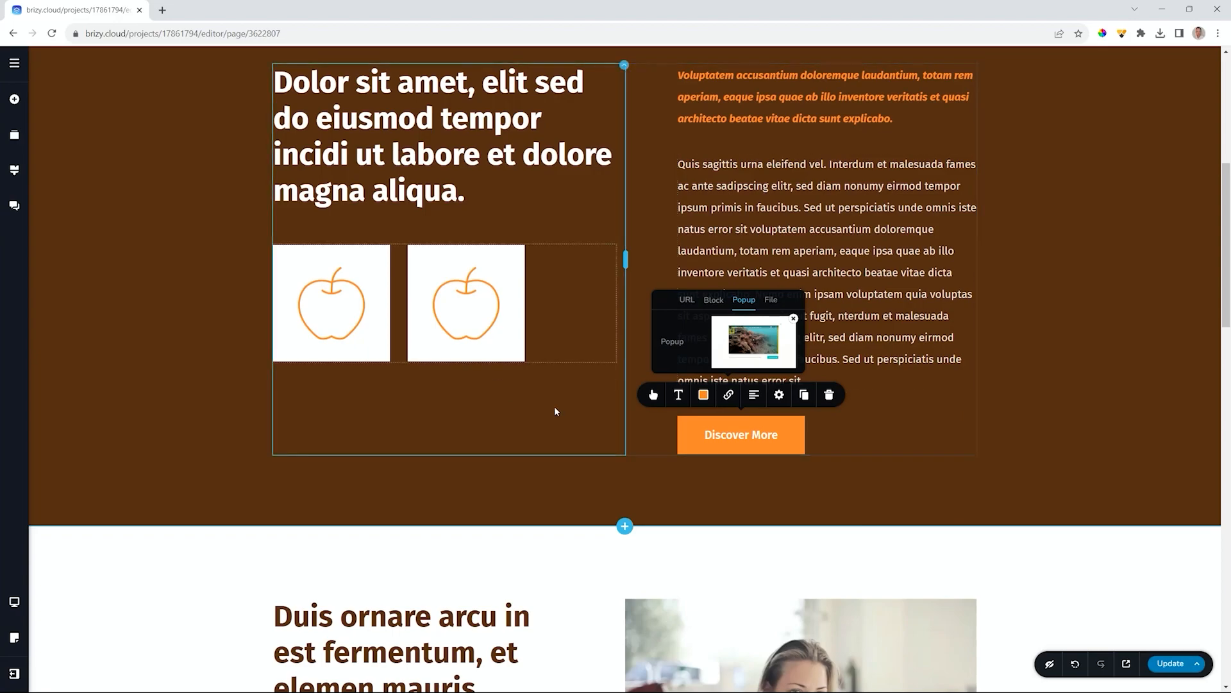
- Open the linked underwater video popup for editing and select its container
click(756, 341)
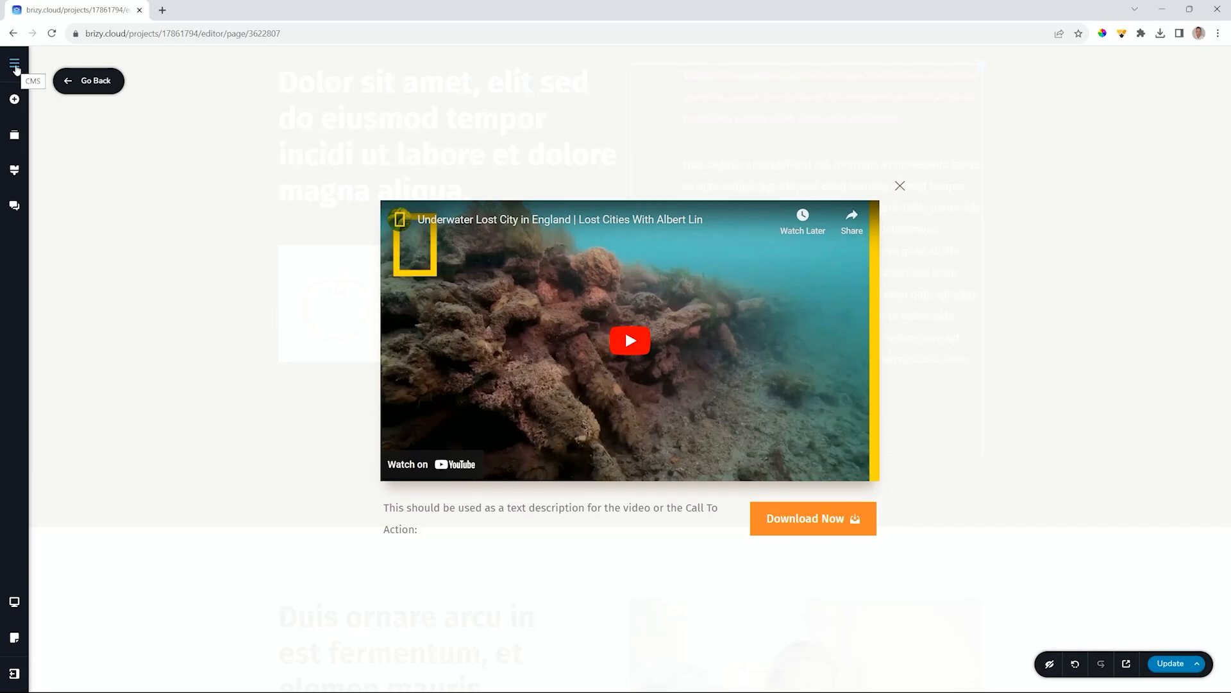
click(14, 101)
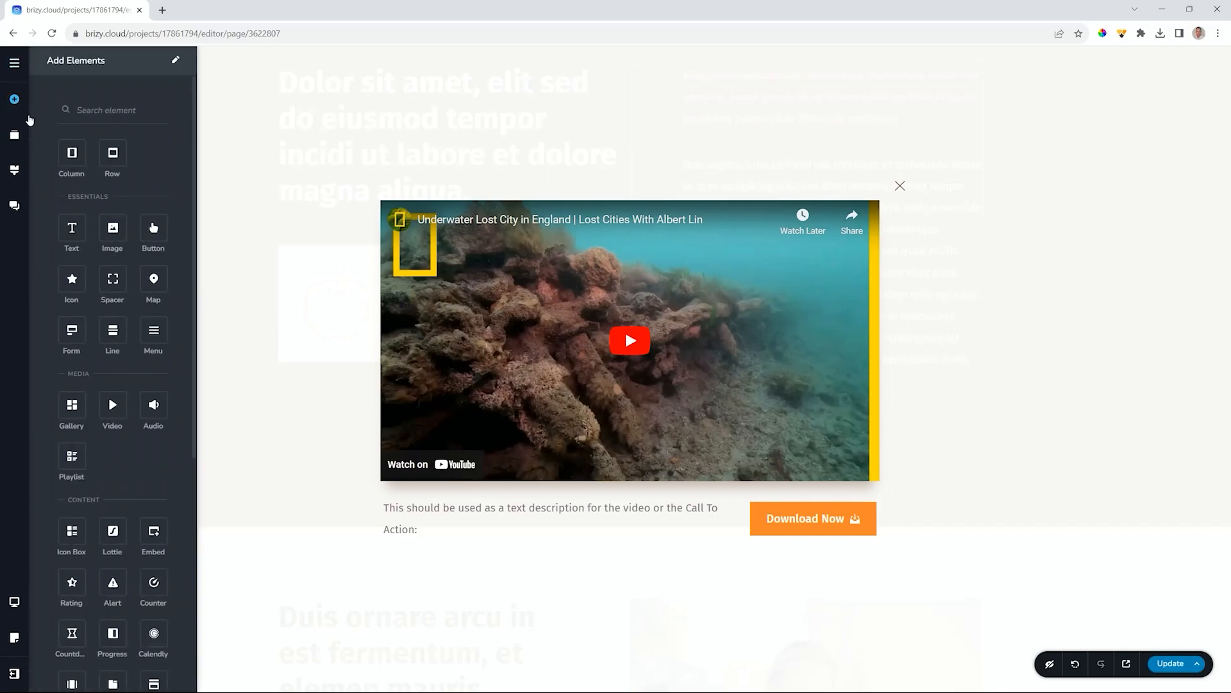
scroll(77, 263, down, 5)
scroll(84, 269, up, 5)
scroll(94, 284, down, 5)
scroll(94, 284, up, 5)
click(1070, 237)
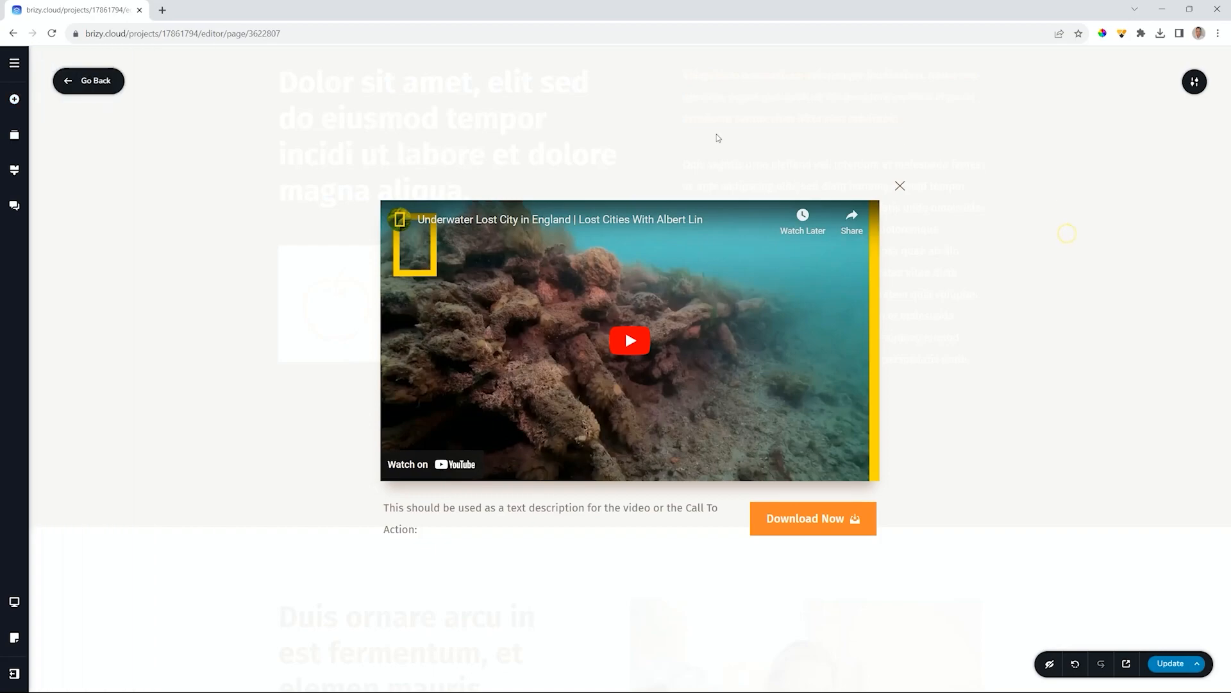
click(664, 315)
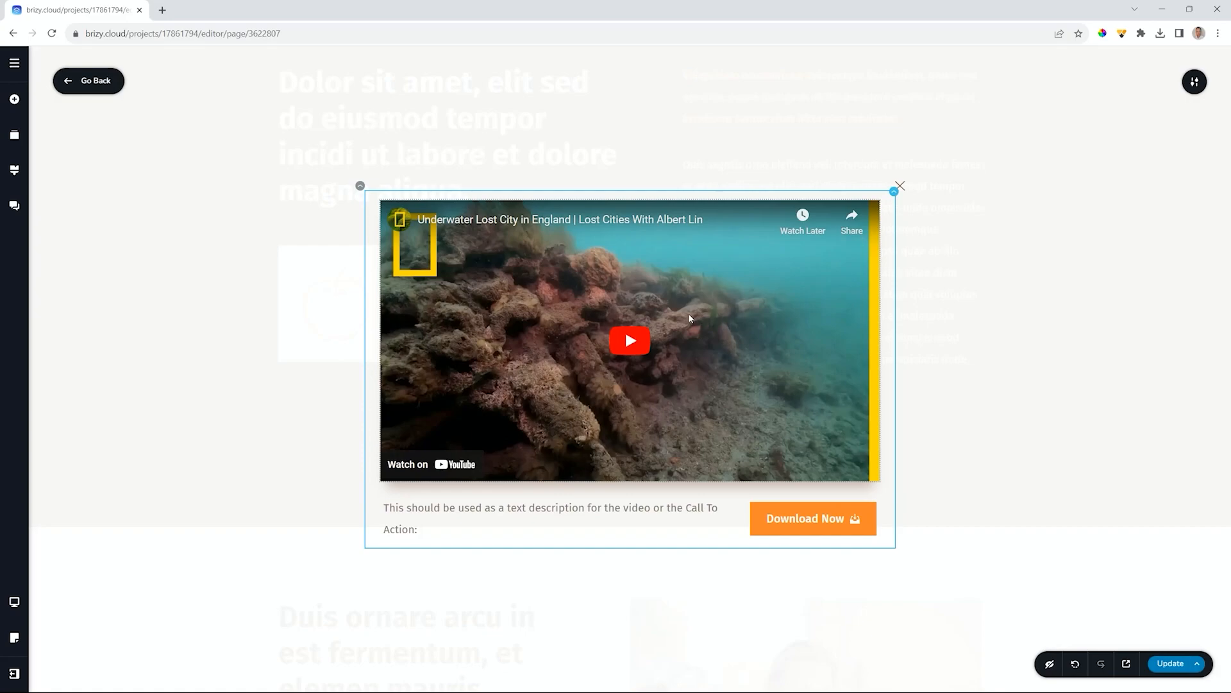
- Try Custom Video and URL as the popup video's source, then return it to YouTube at 16:9
click(706, 269)
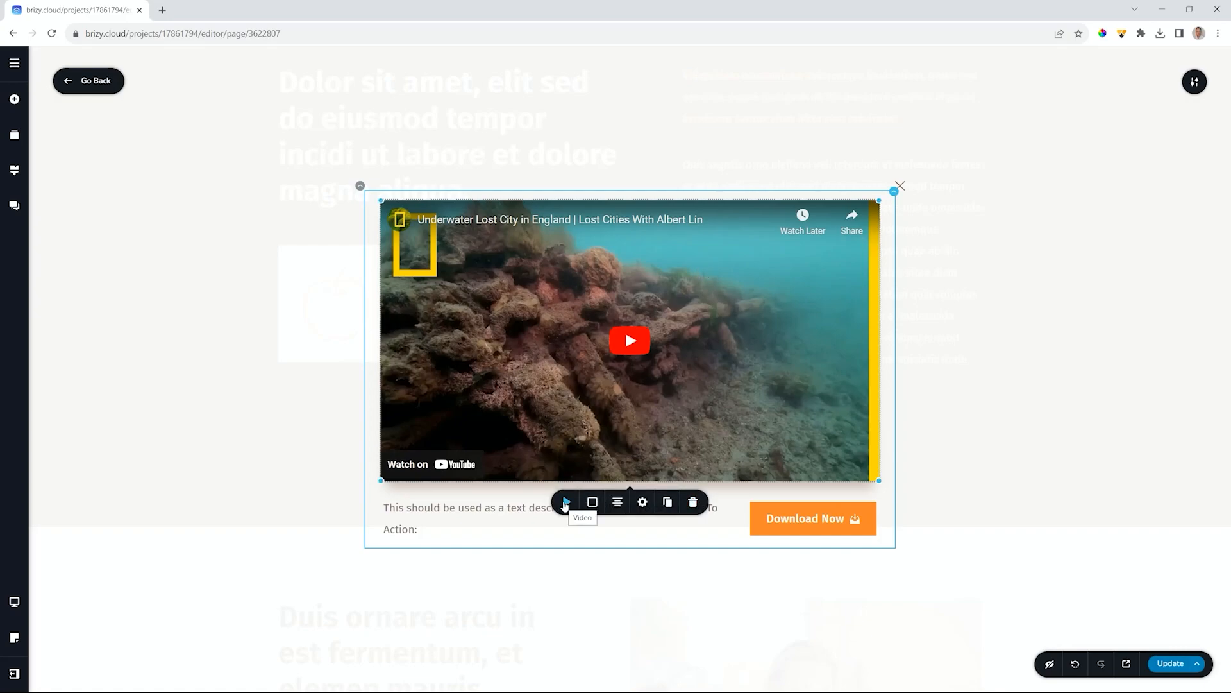
click(566, 503)
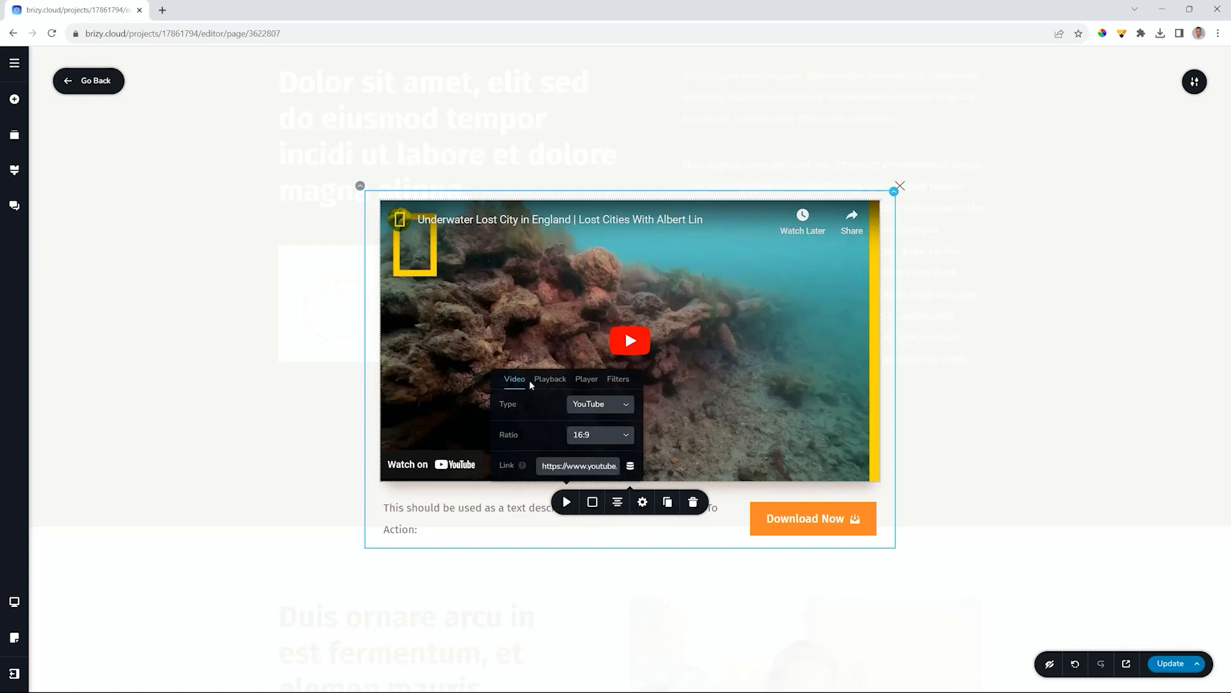
click(618, 405)
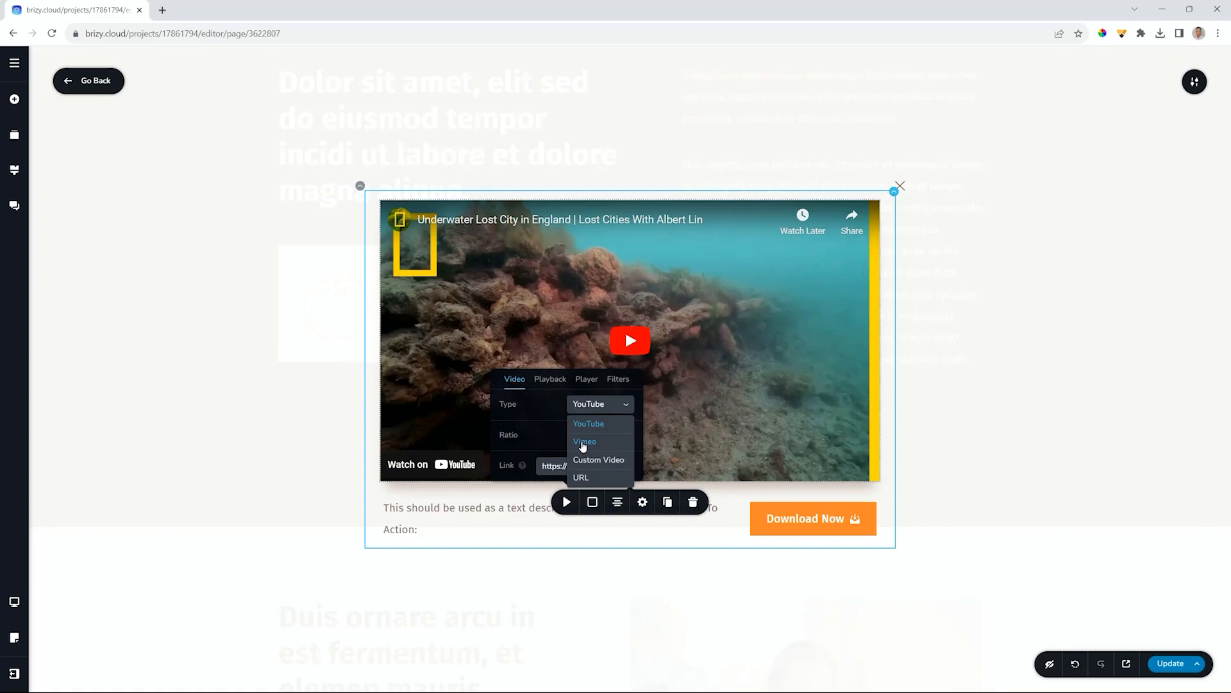
click(543, 443)
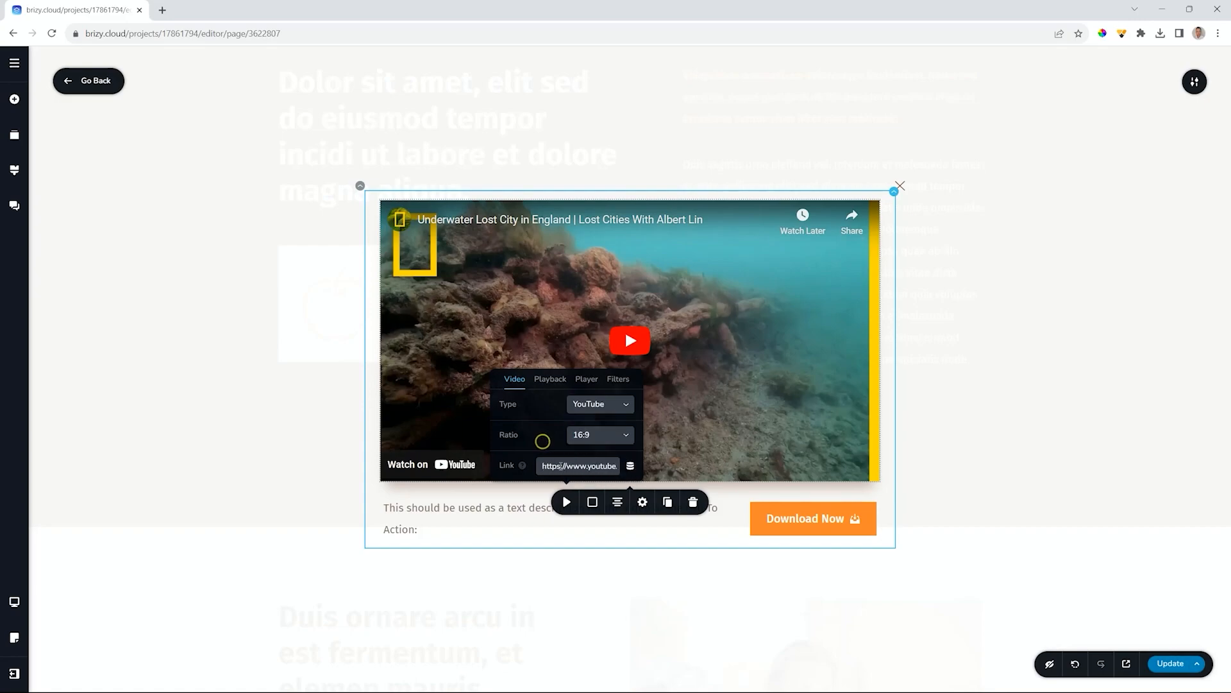
click(602, 413)
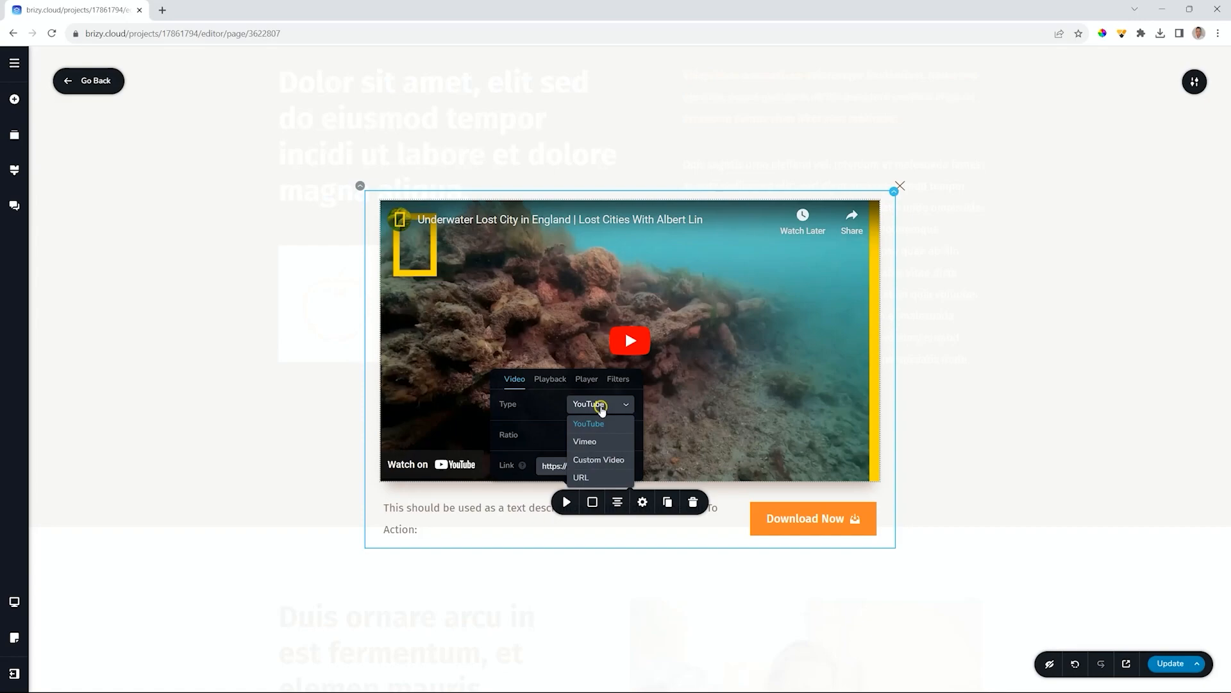
click(592, 464)
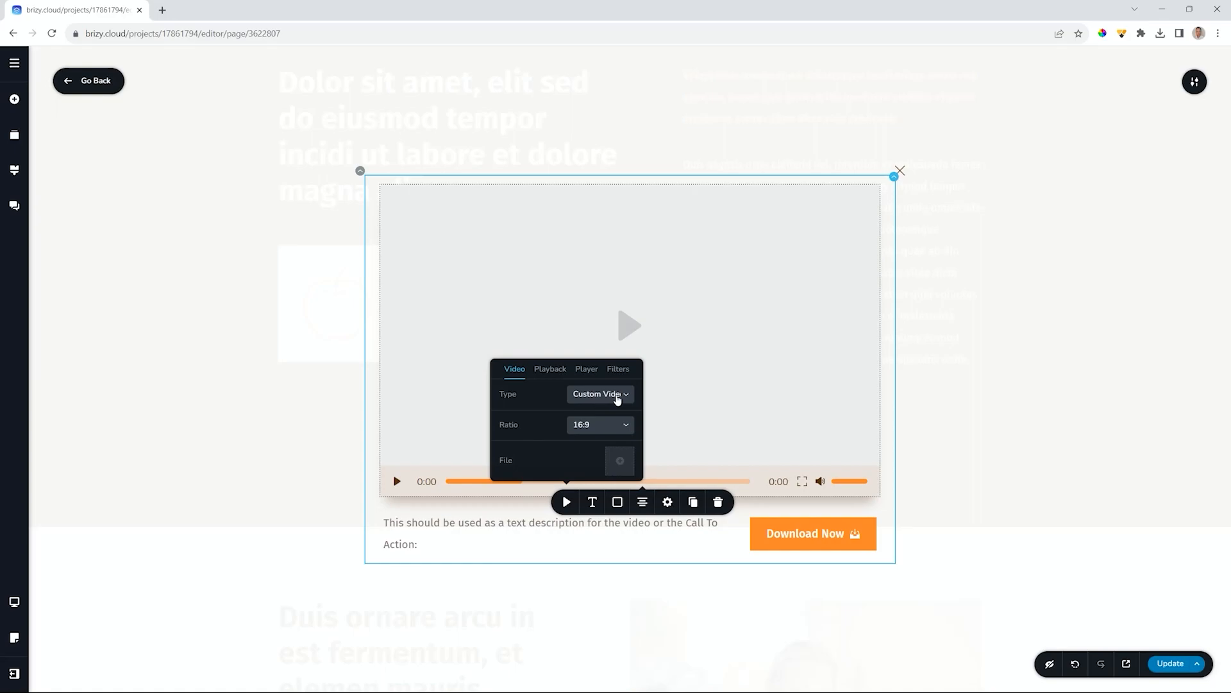
click(618, 397)
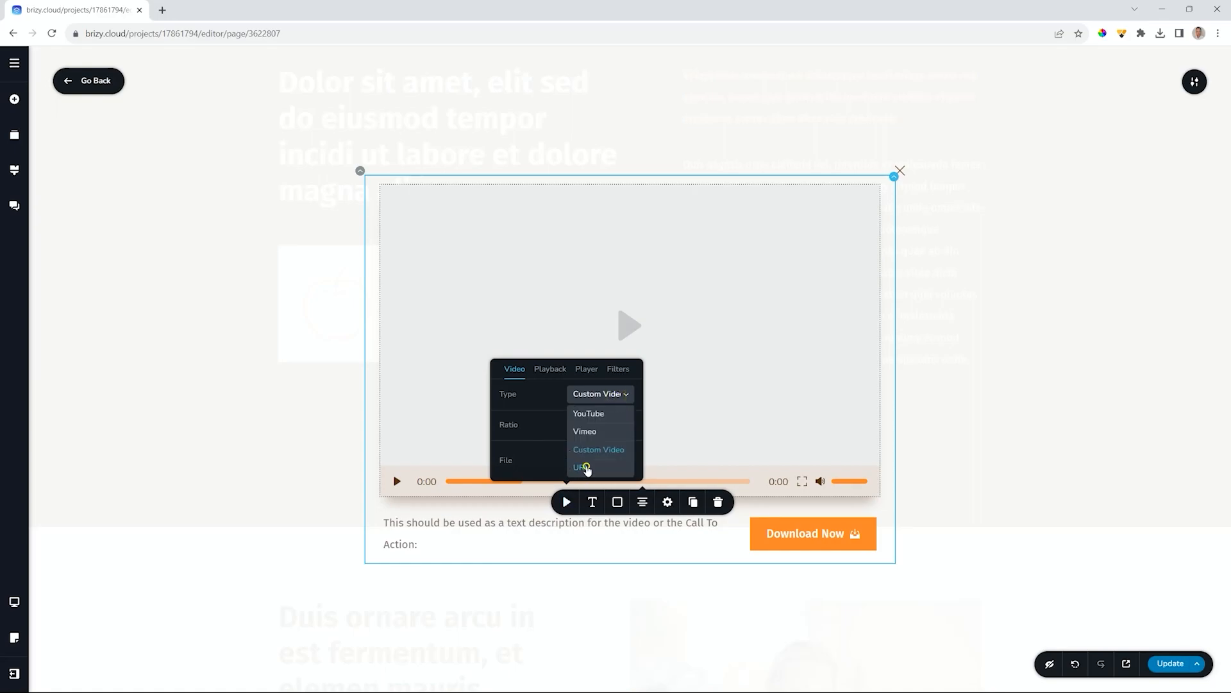
click(587, 467)
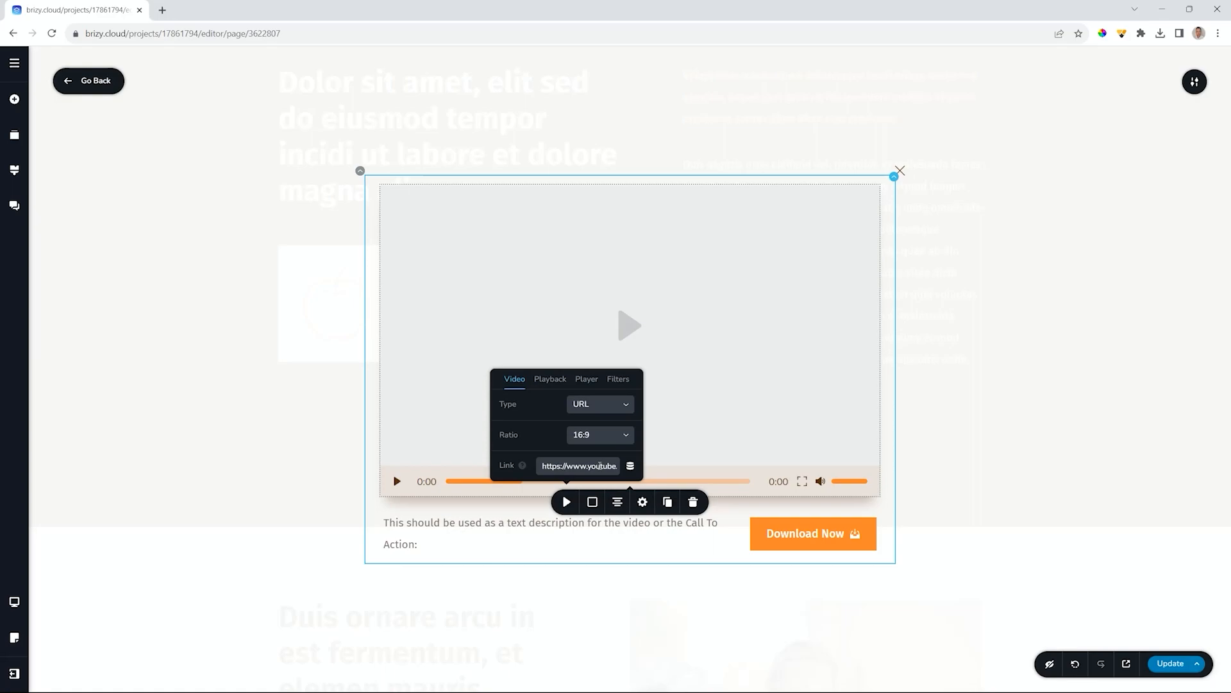
click(609, 405)
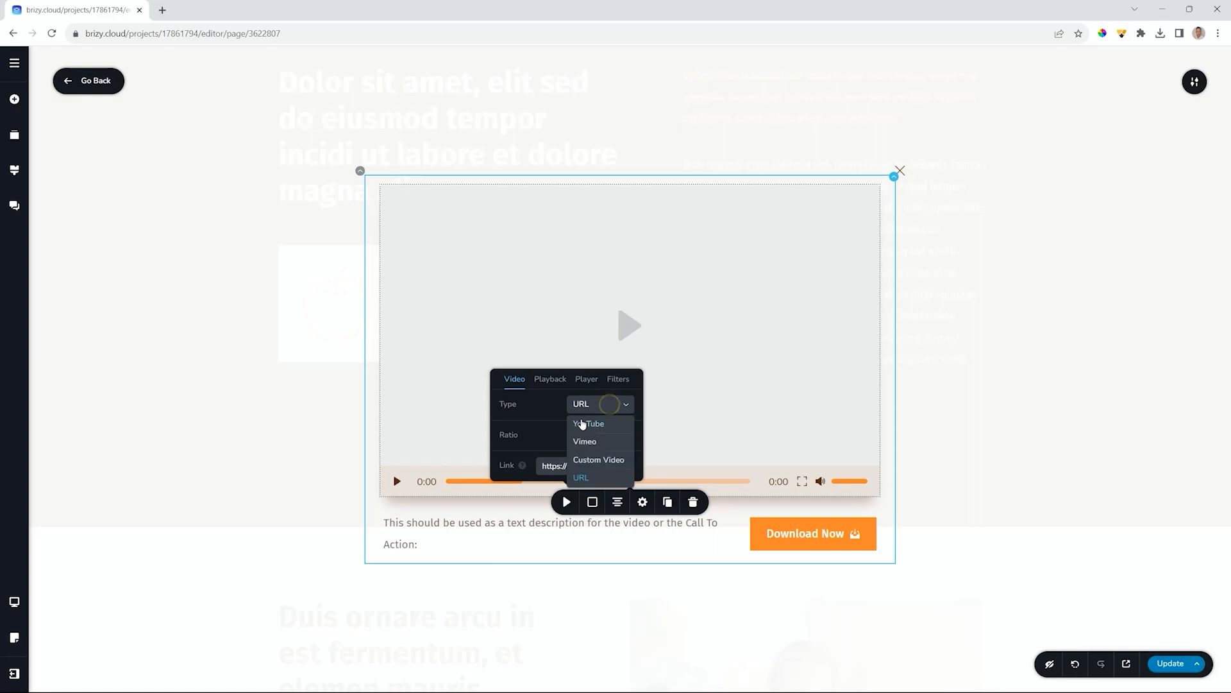
click(582, 424)
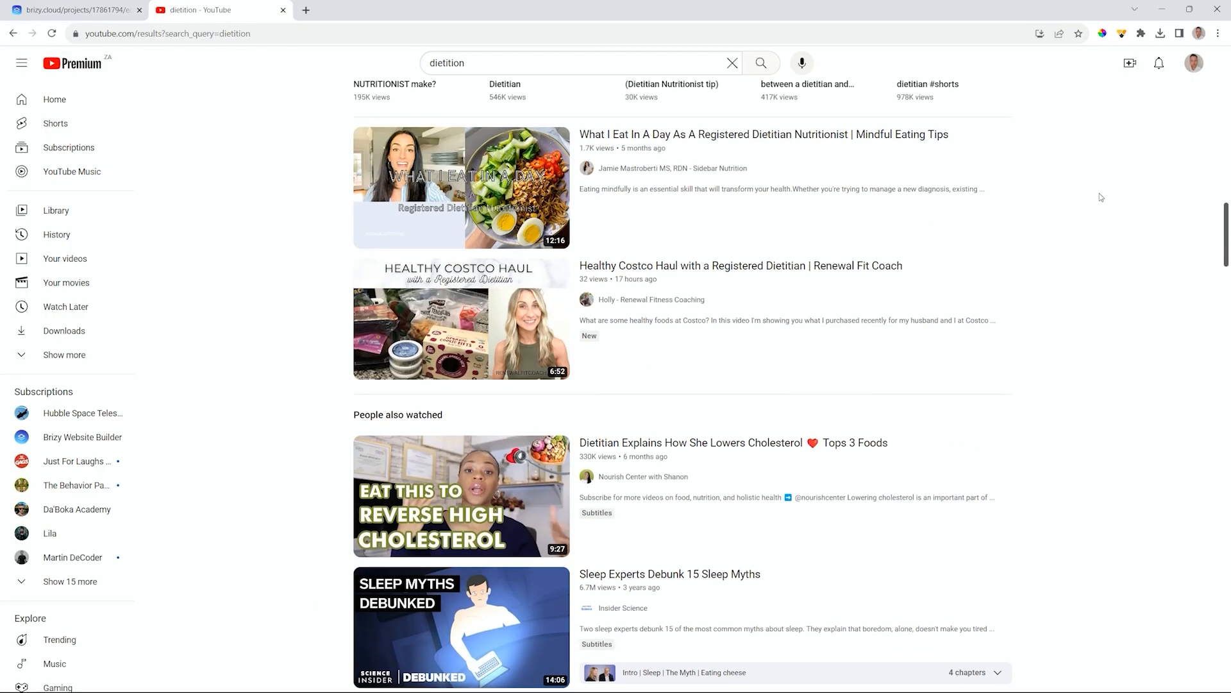
- Copy the share link of the 'How I Transformed Myself in Just 20 Days' video, then return to Brizy
scroll(1101, 197, down, 12)
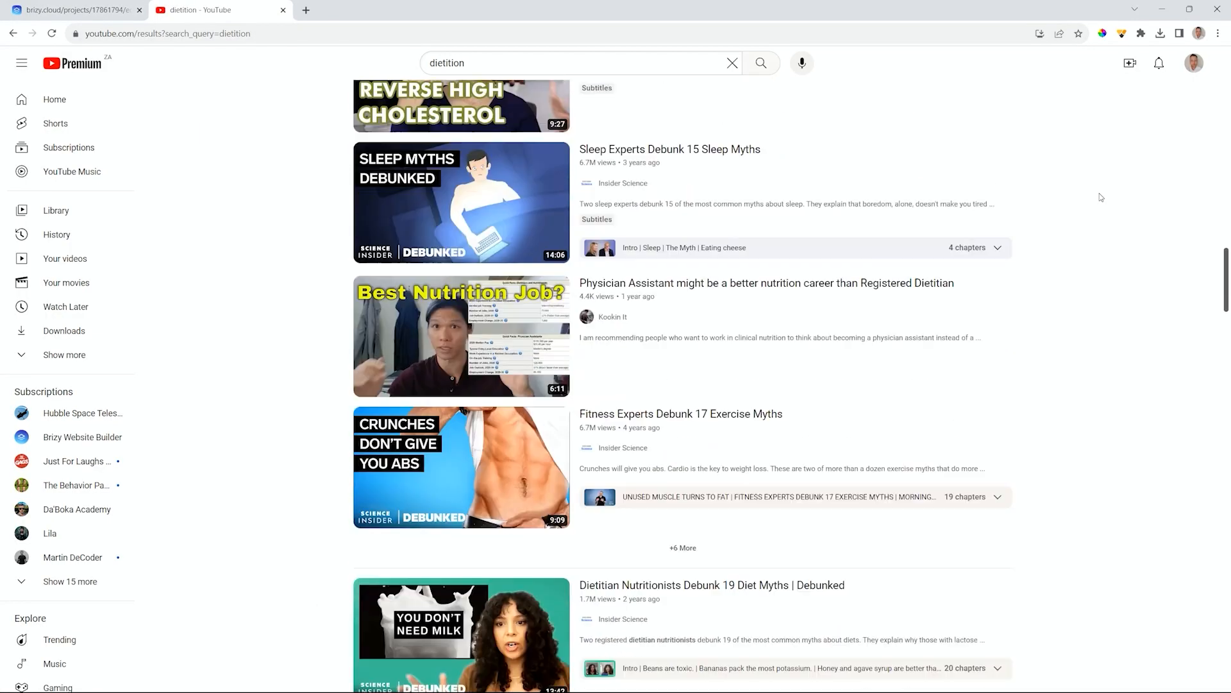
scroll(1099, 193, down, 4)
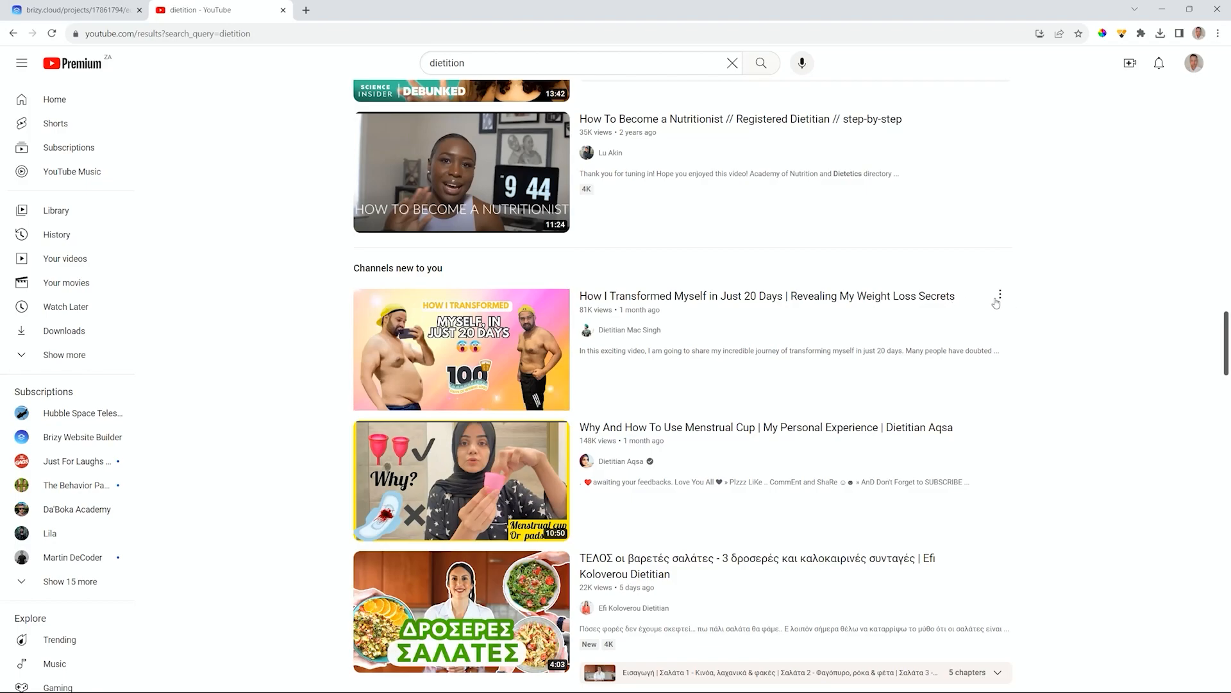
click(1000, 296)
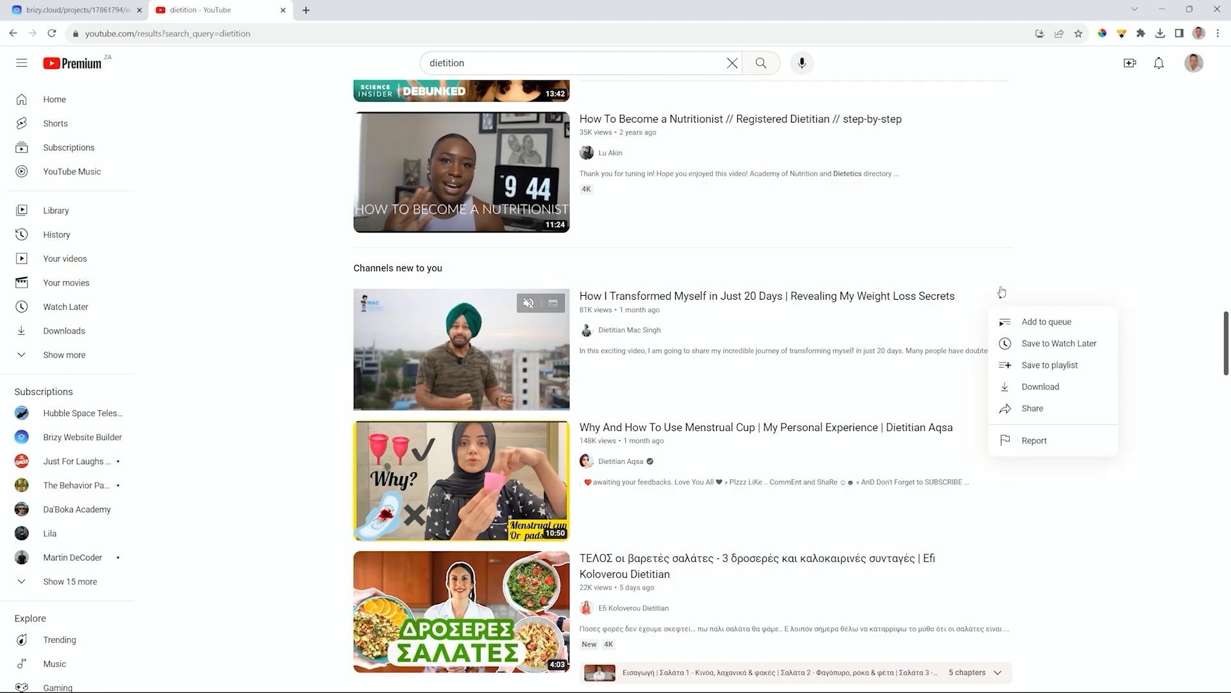
click(1029, 410)
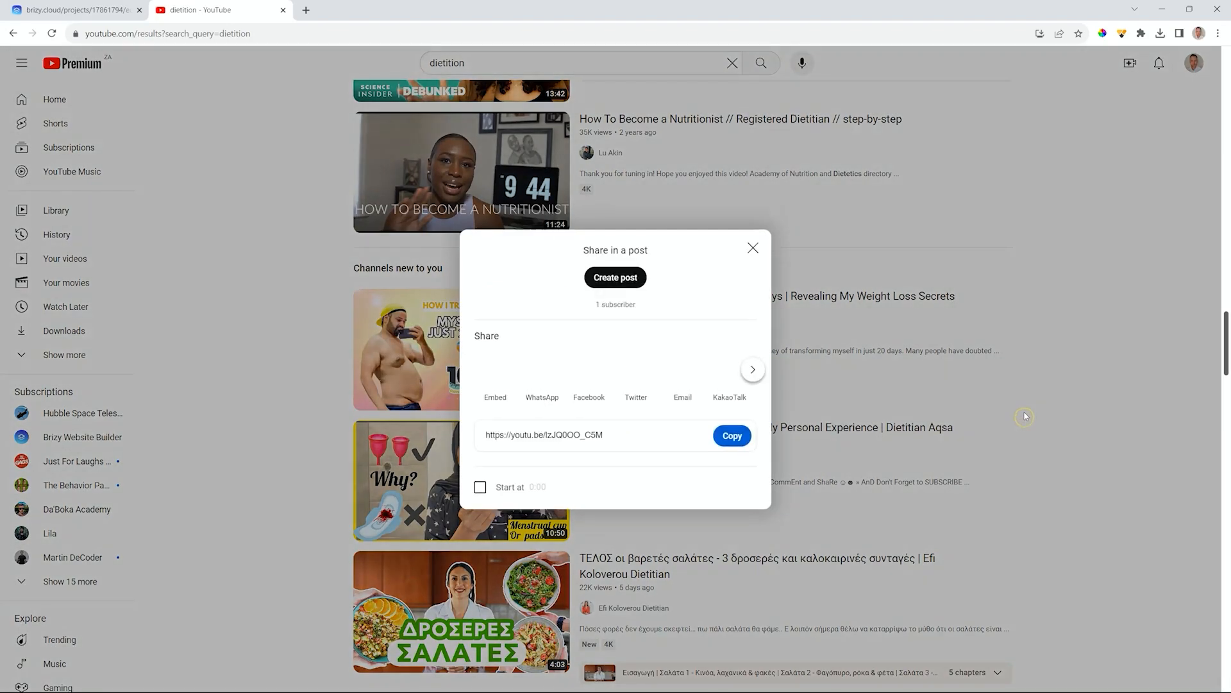
click(731, 436)
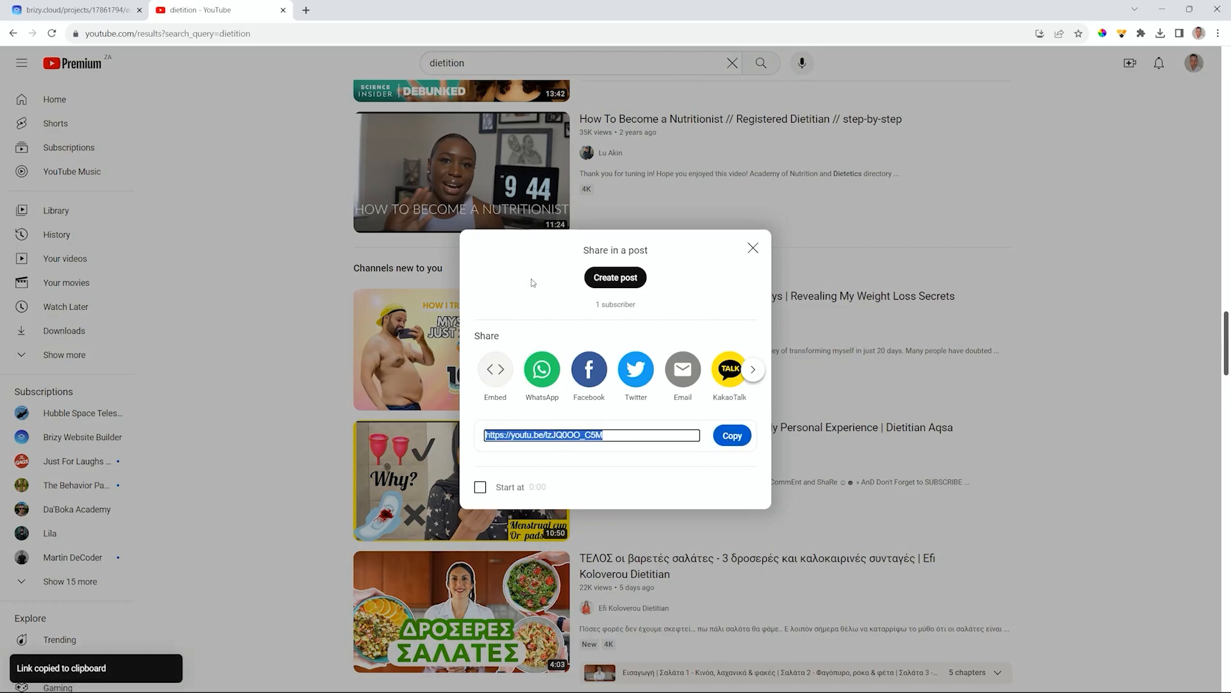
click(85, 12)
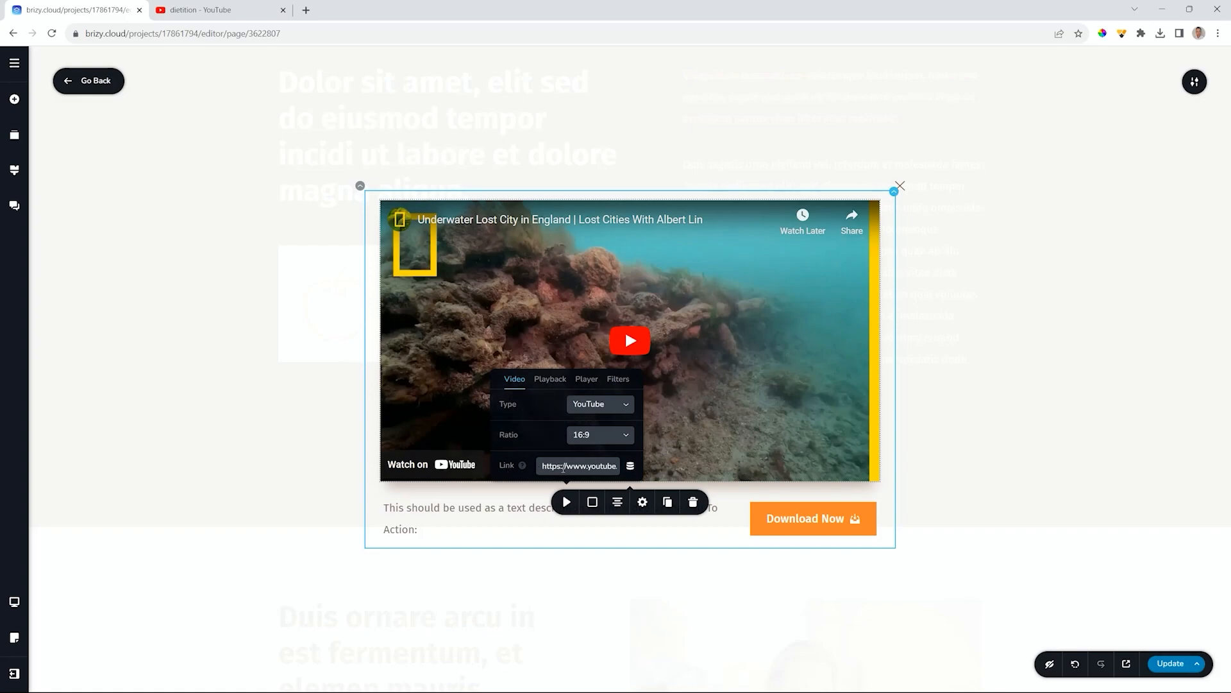
- Paste the transformation video's YouTube link into the popup video, then review its Playback, Player and Filters options
triple_click(563, 466)
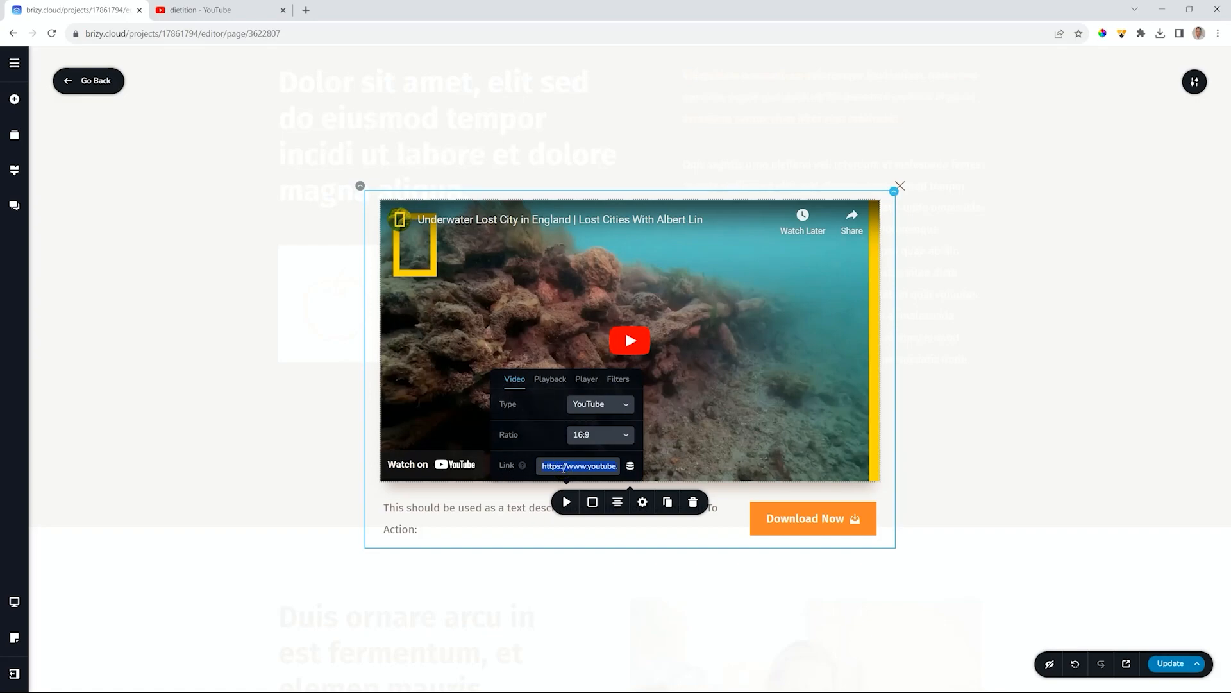
key(ctrl+v)
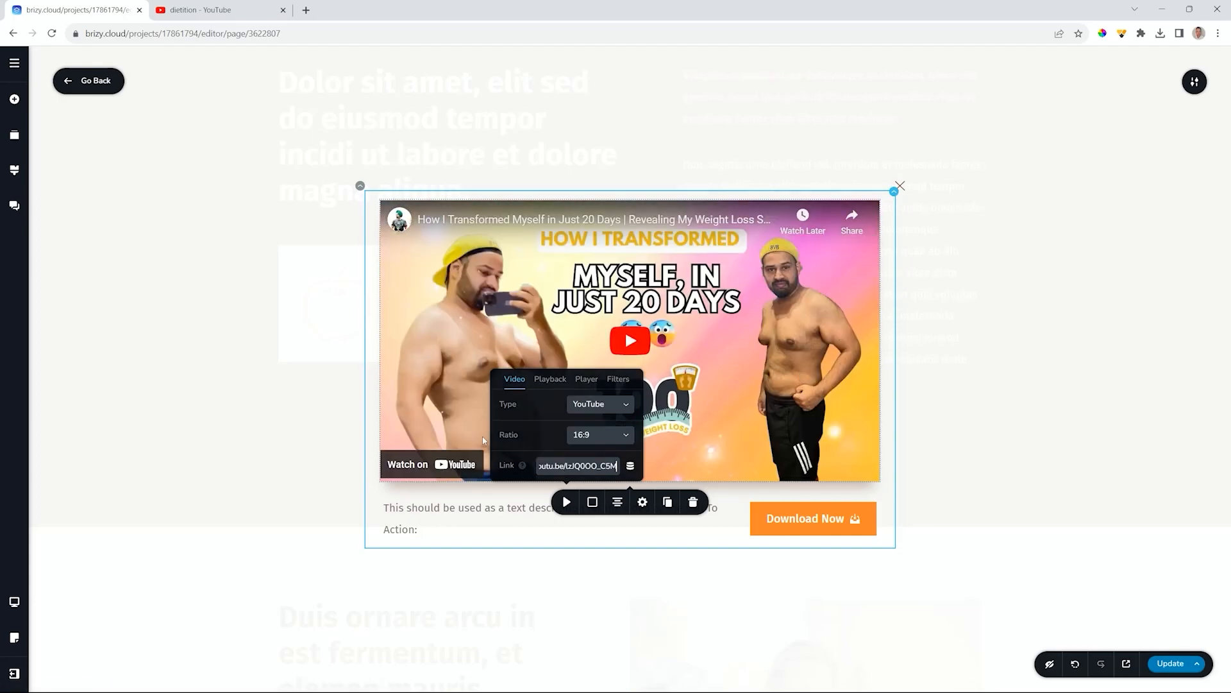
click(544, 380)
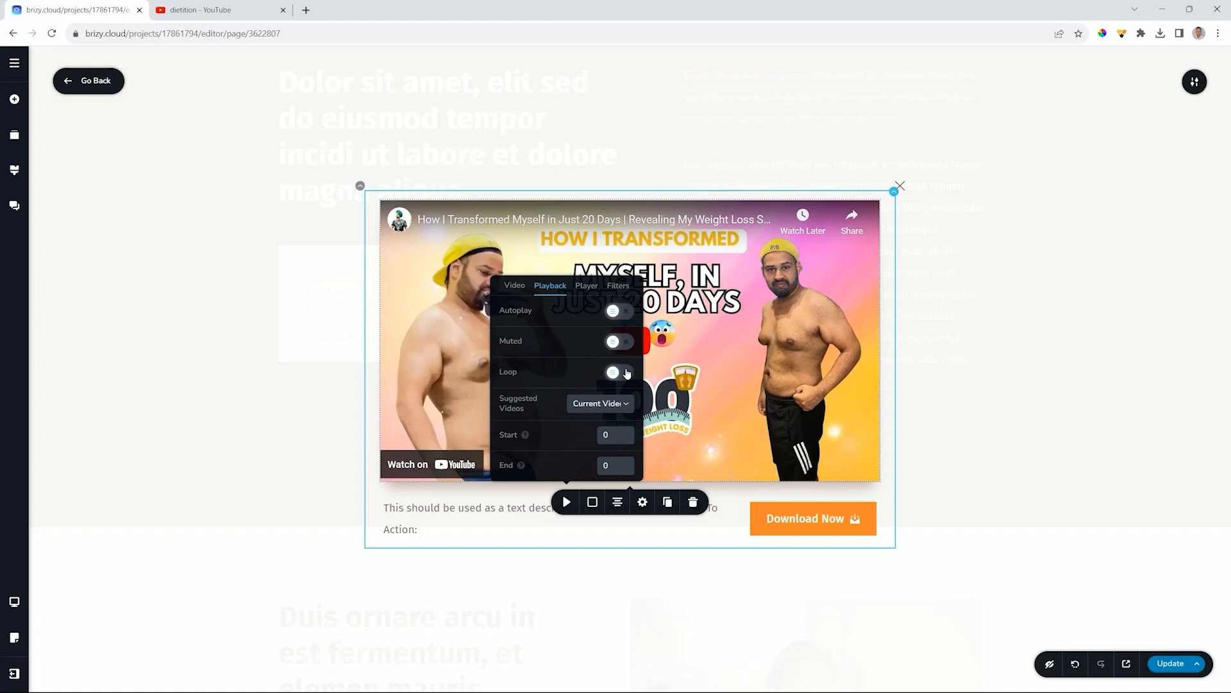
click(587, 286)
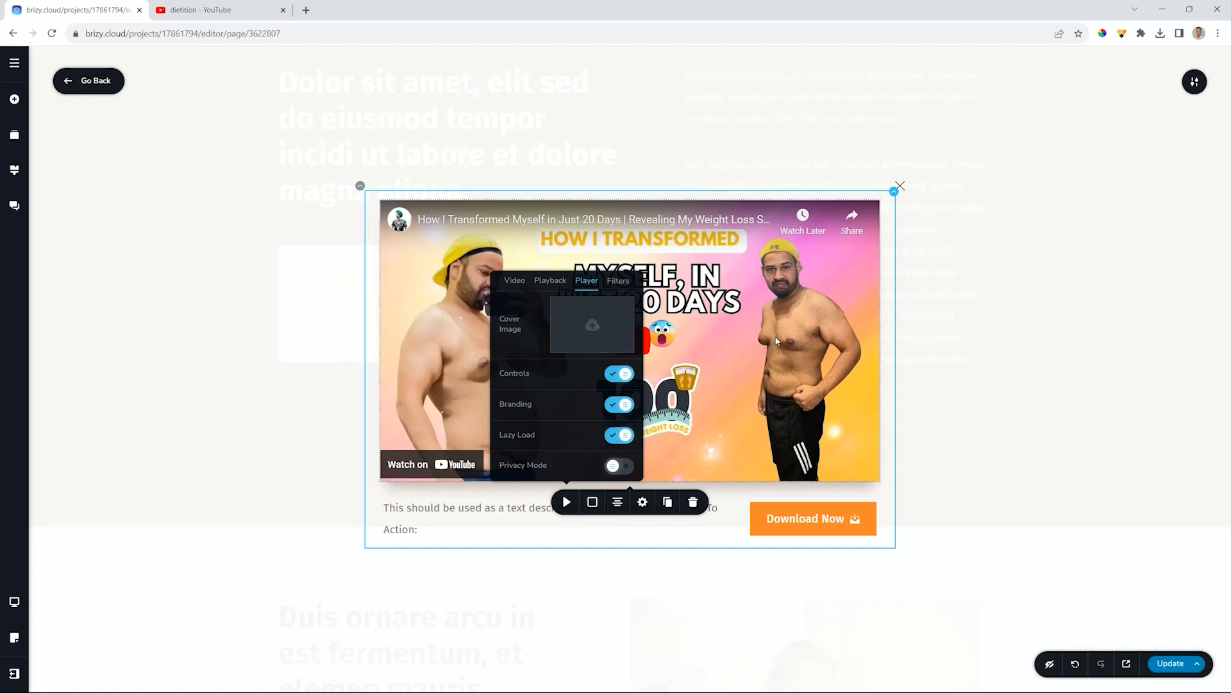
click(619, 280)
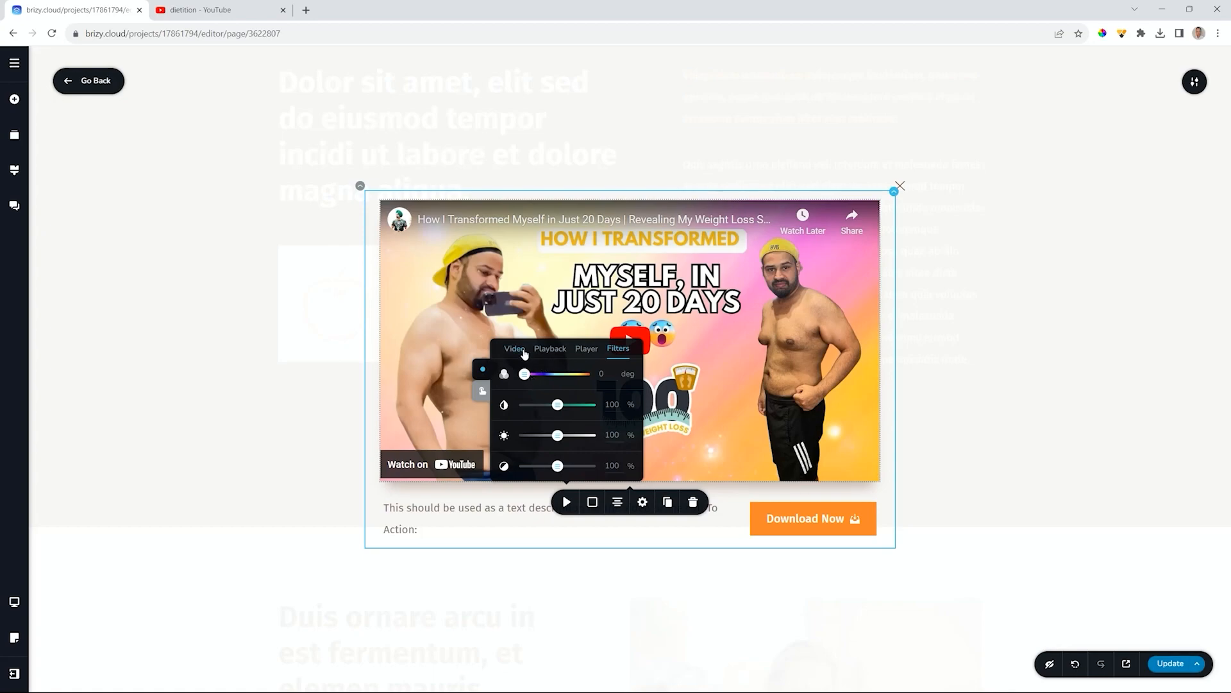
click(833, 319)
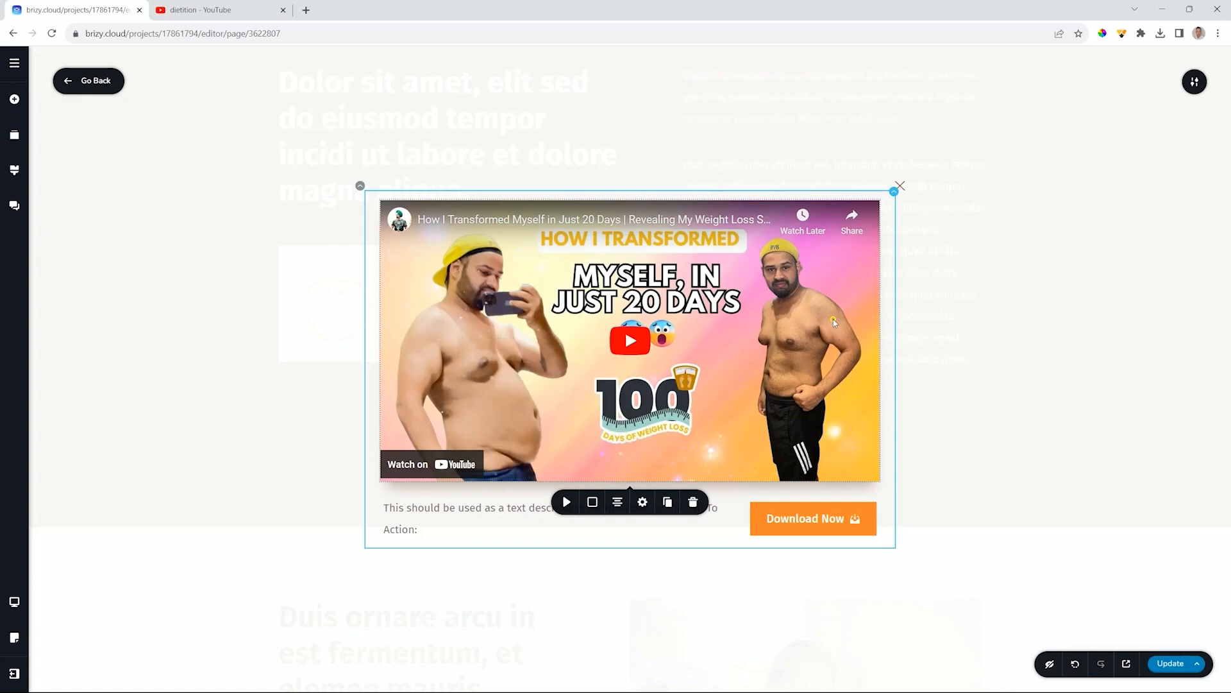
- Replace the description text with 'You can become like me. Awesome and amazing and alluring.'
click(474, 513)
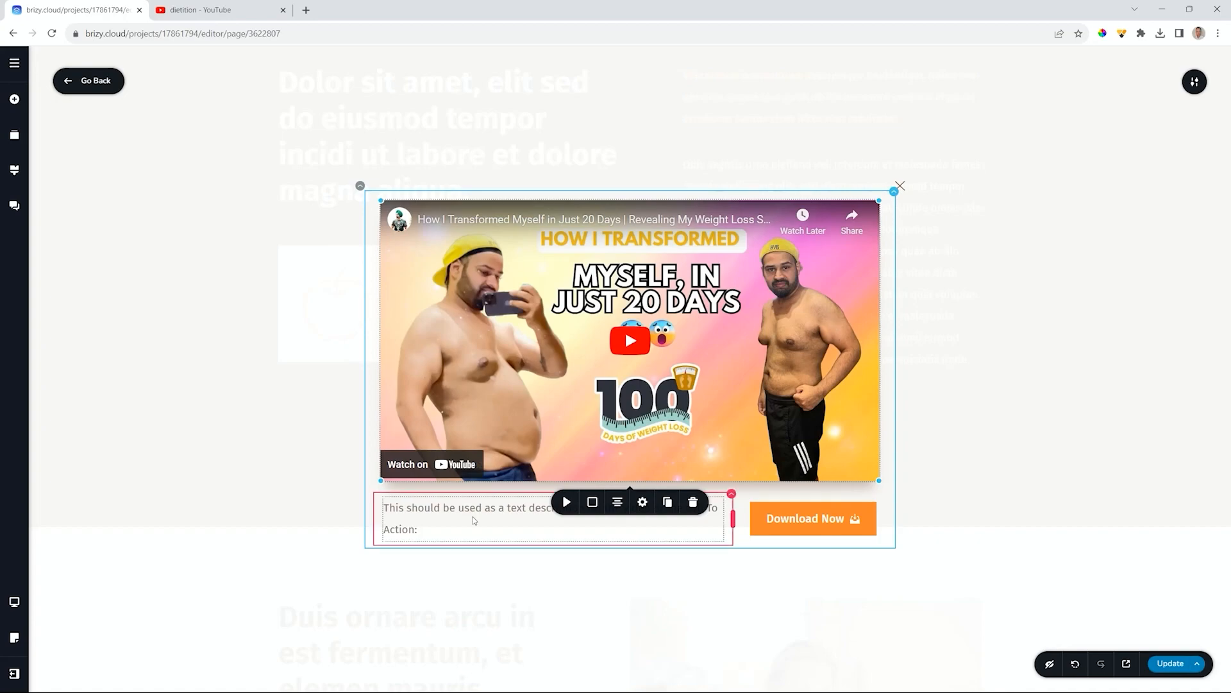
triple_click(473, 513)
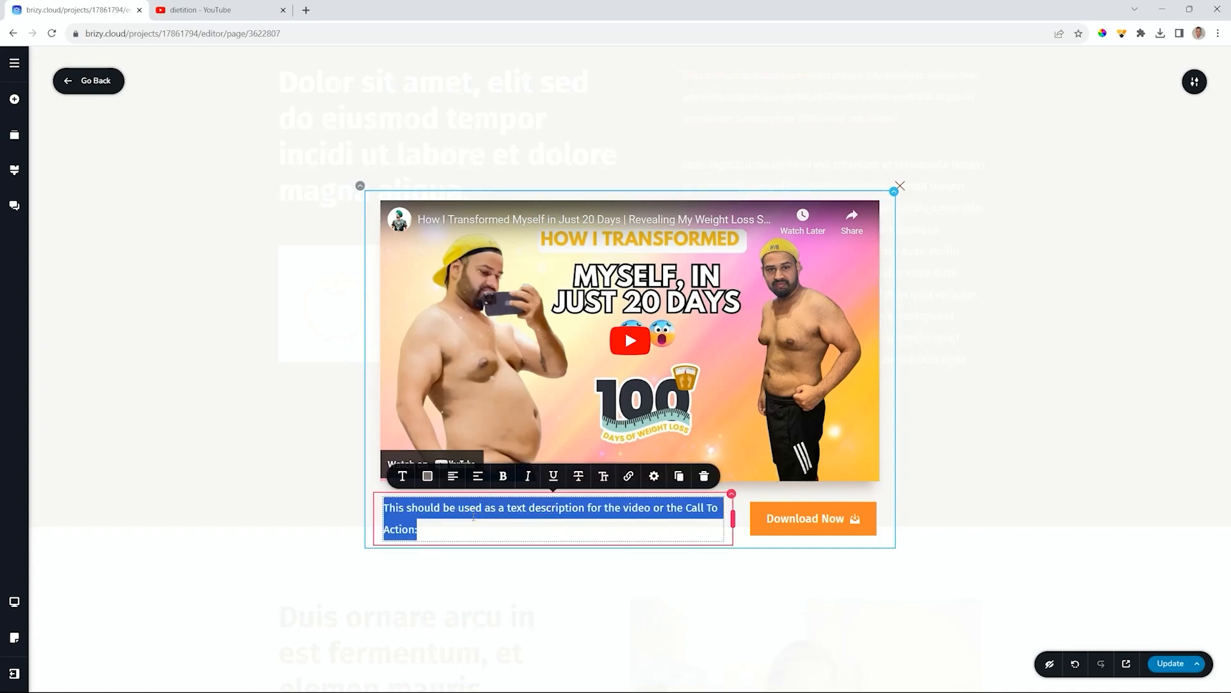
text(You can beco)
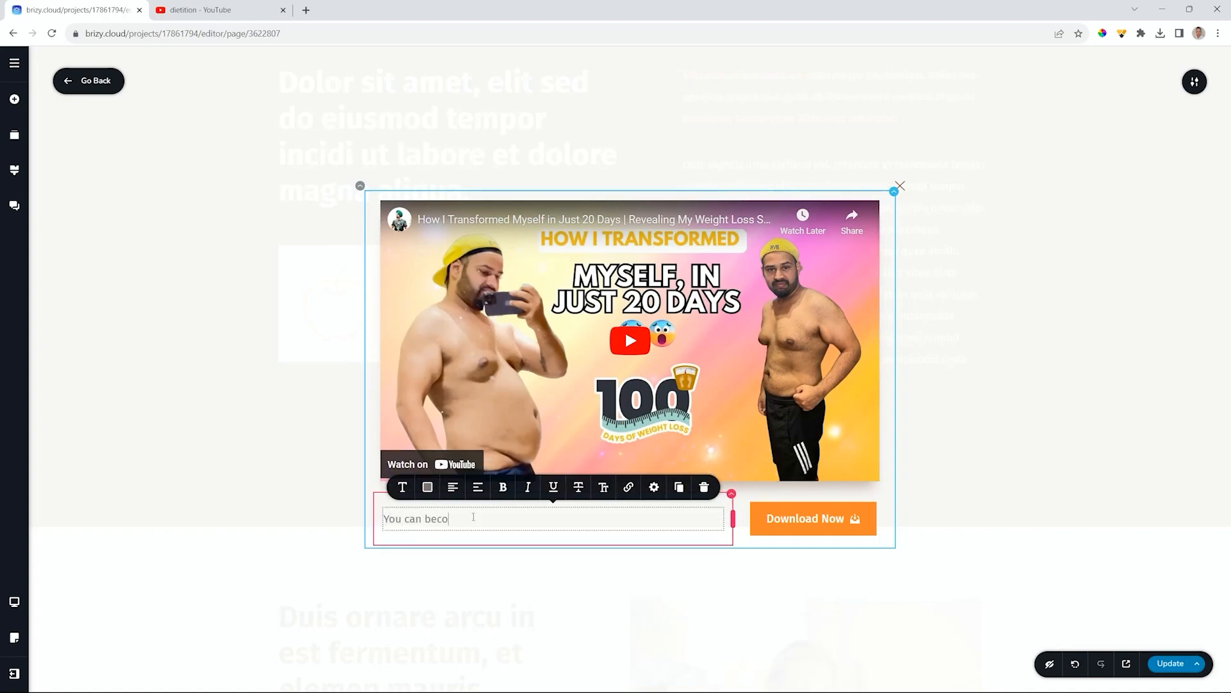
text(me like me. Awesome and amazing and allur)
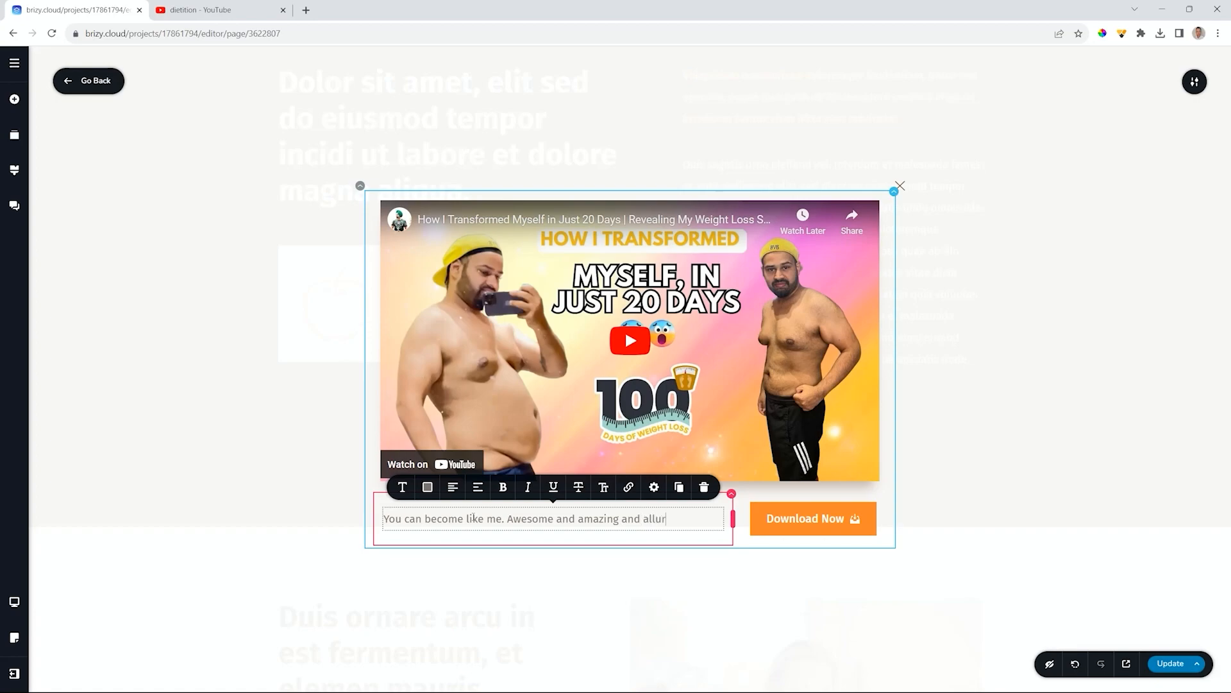
text(ing.)
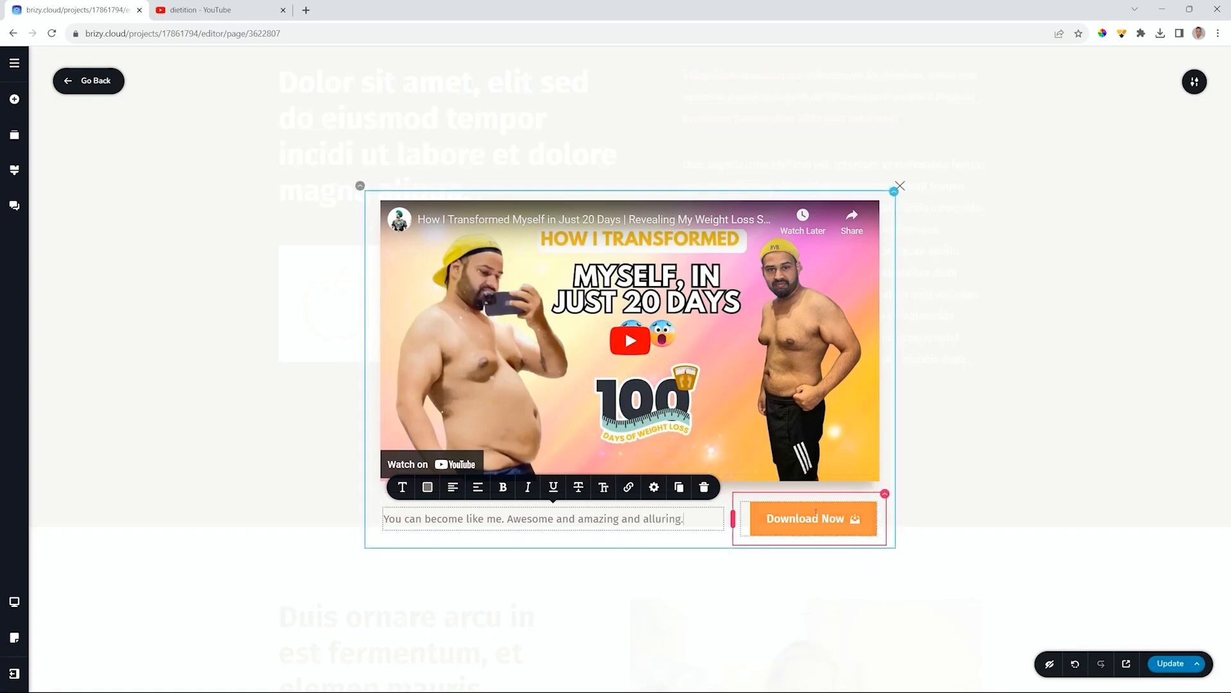
- Look at the File link option for the Download Now button's link
click(873, 520)
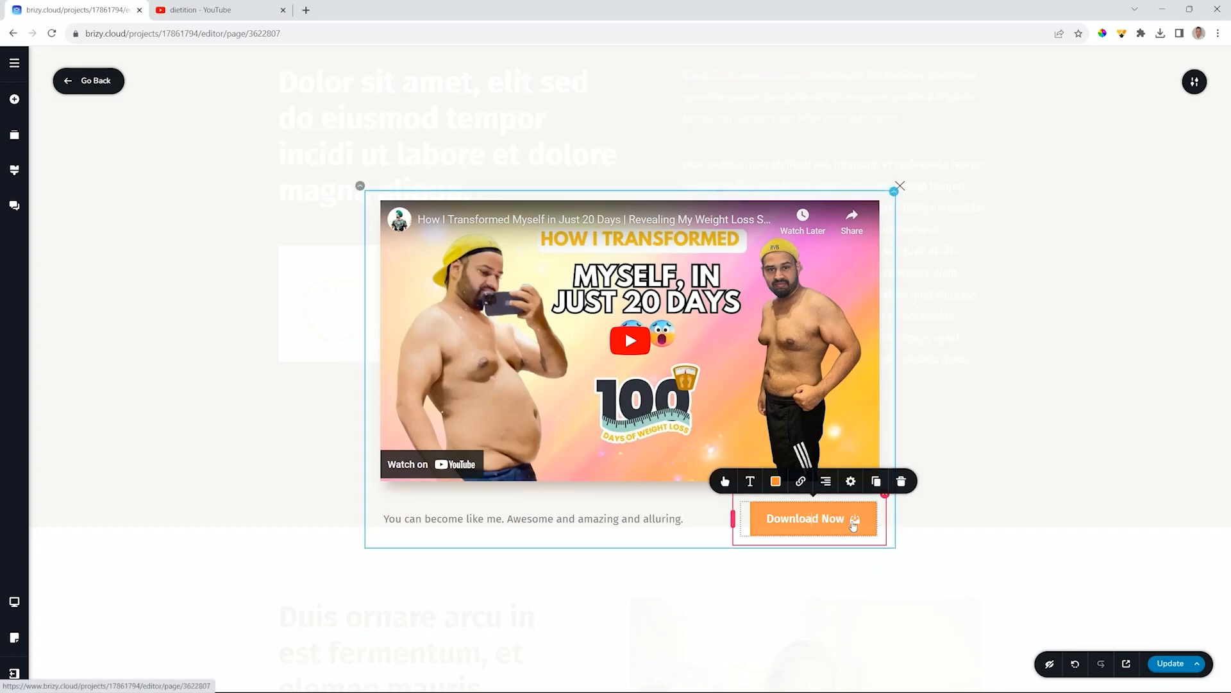
click(801, 481)
click(811, 360)
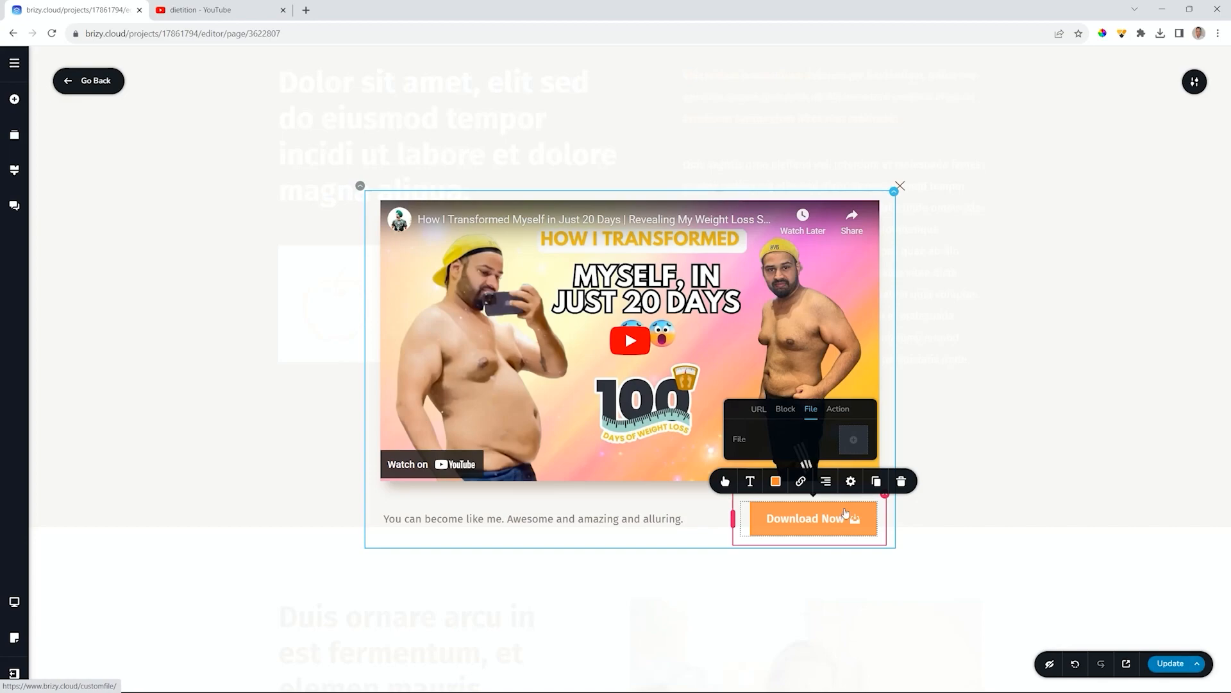
click(1098, 429)
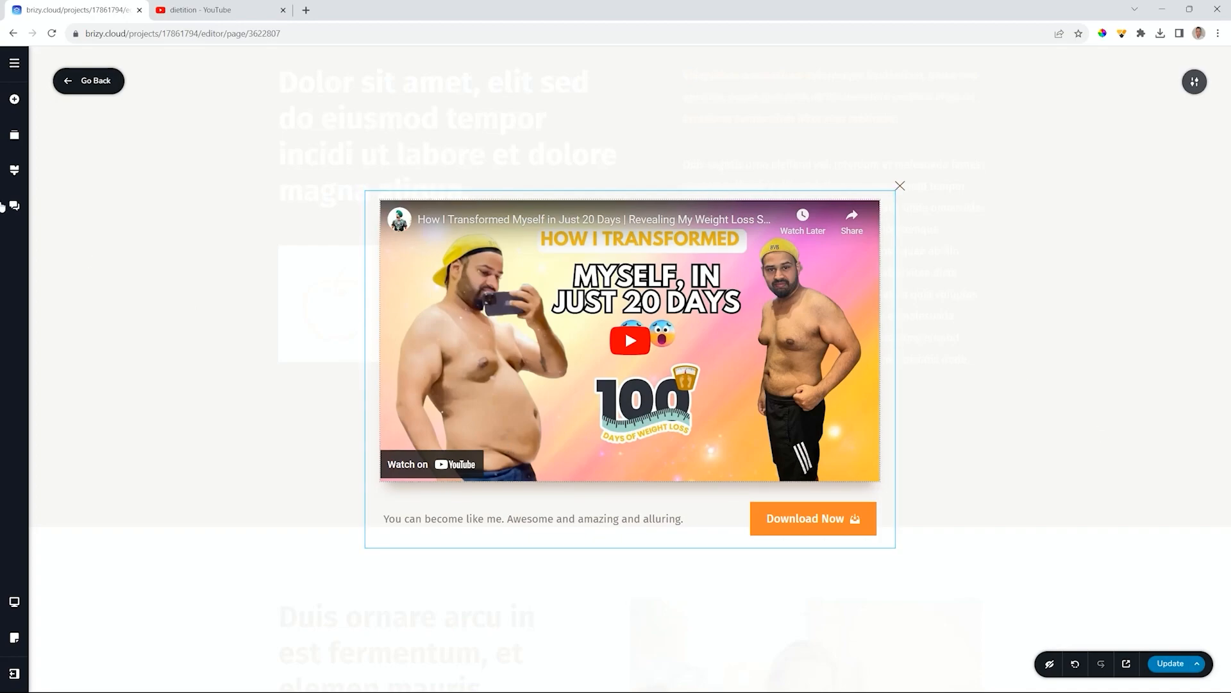
- Add a Line divider below the video and set its style to a line with a centre icon
click(15, 102)
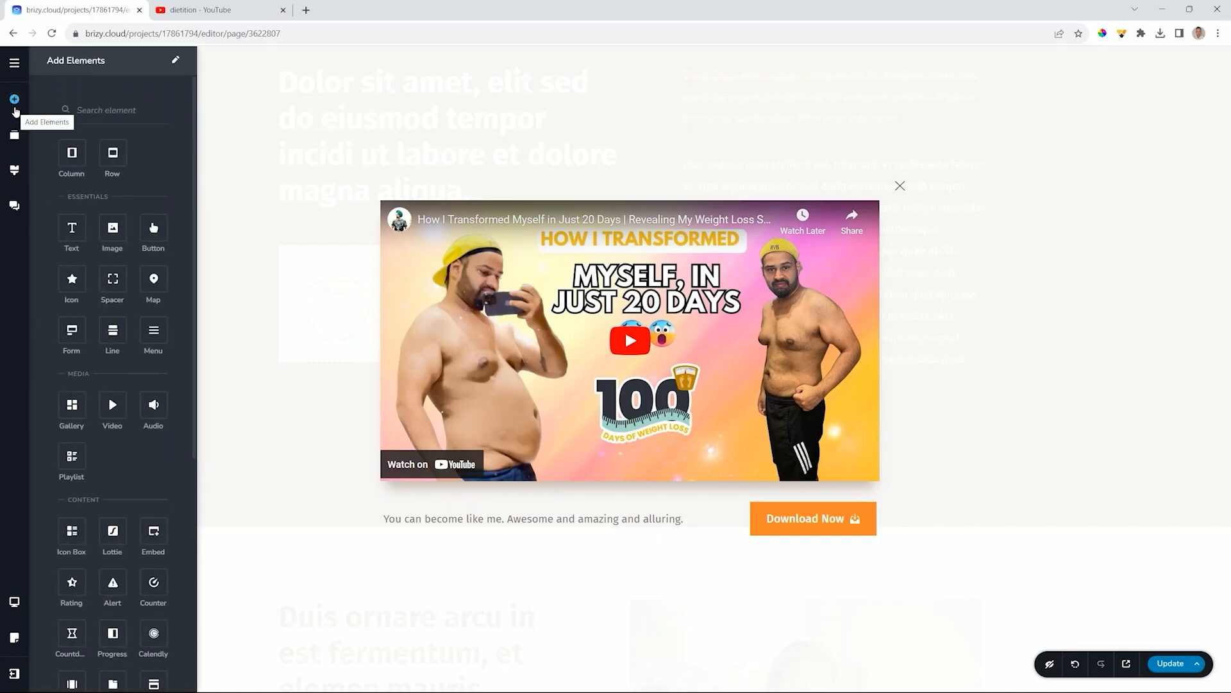
drag(113, 330, 571, 495)
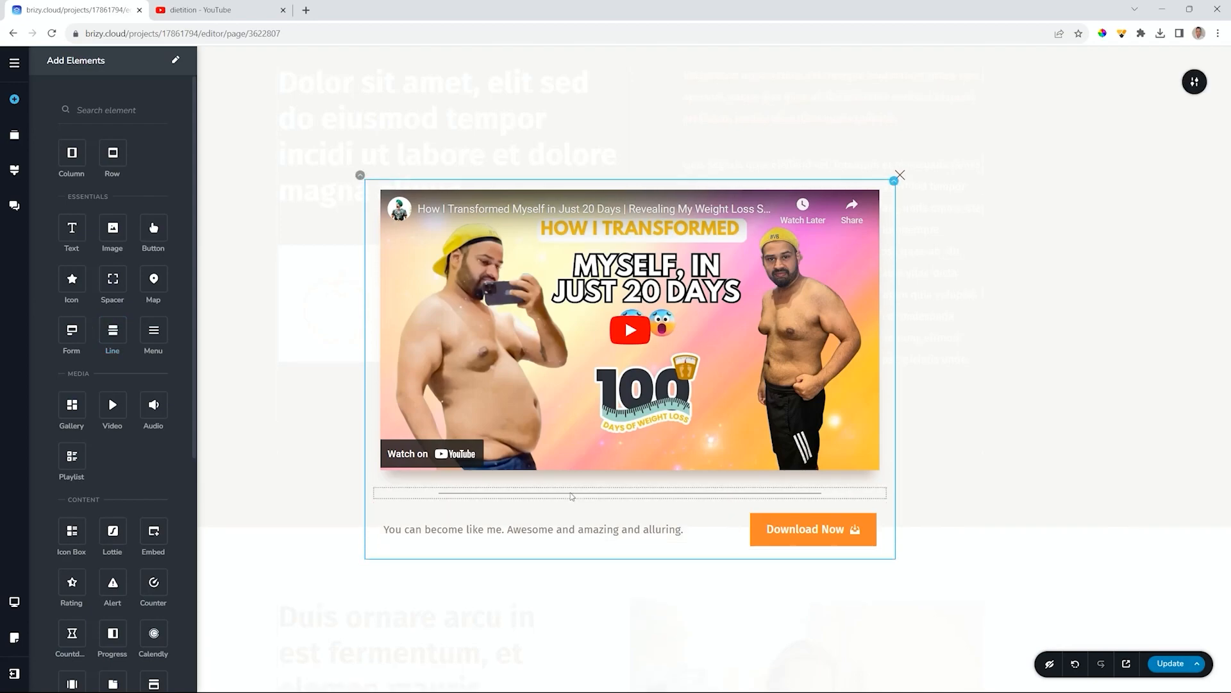
click(635, 494)
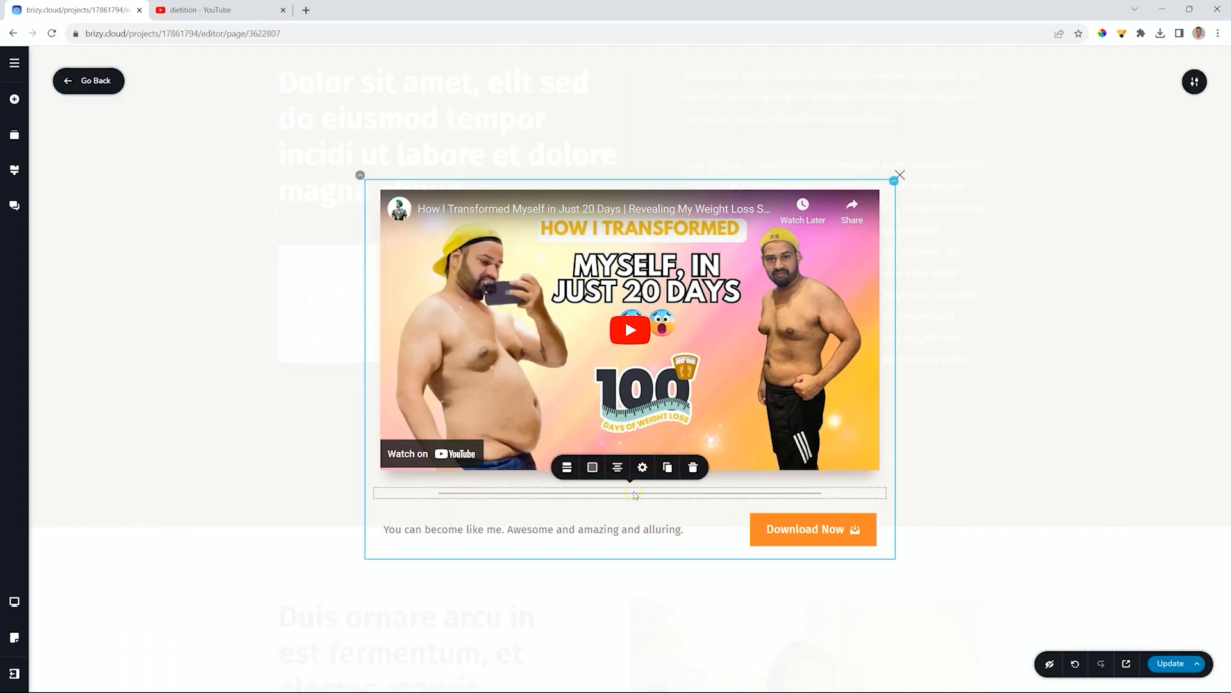
click(567, 467)
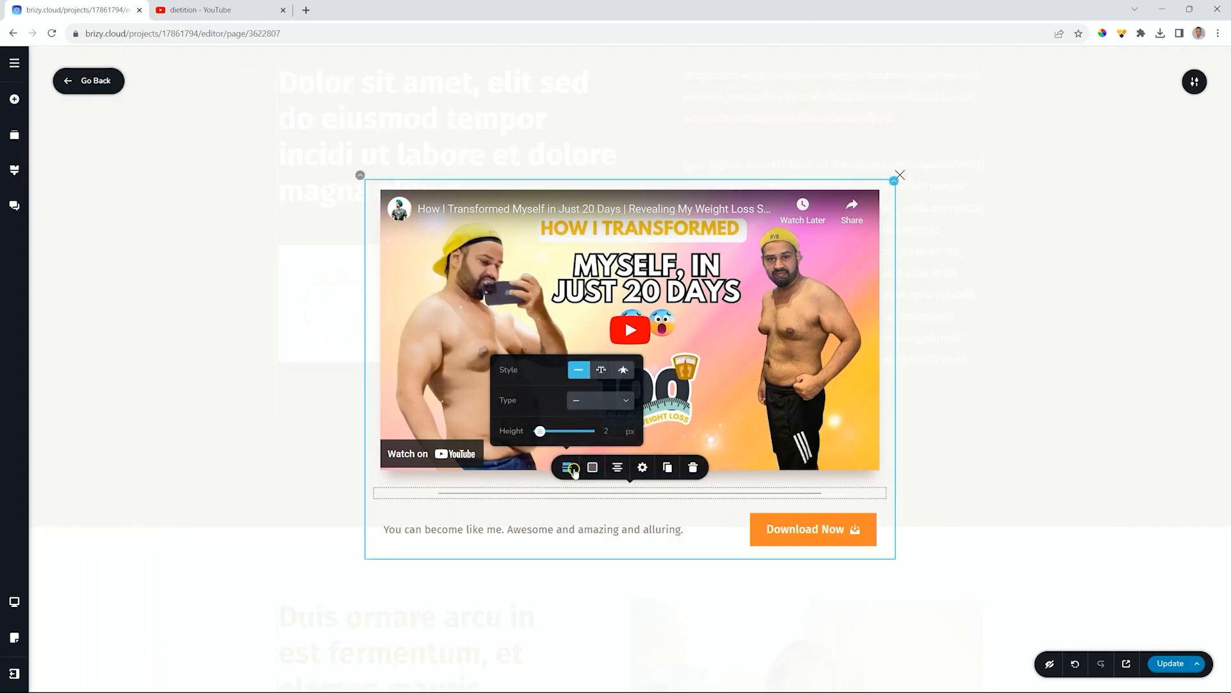
click(622, 369)
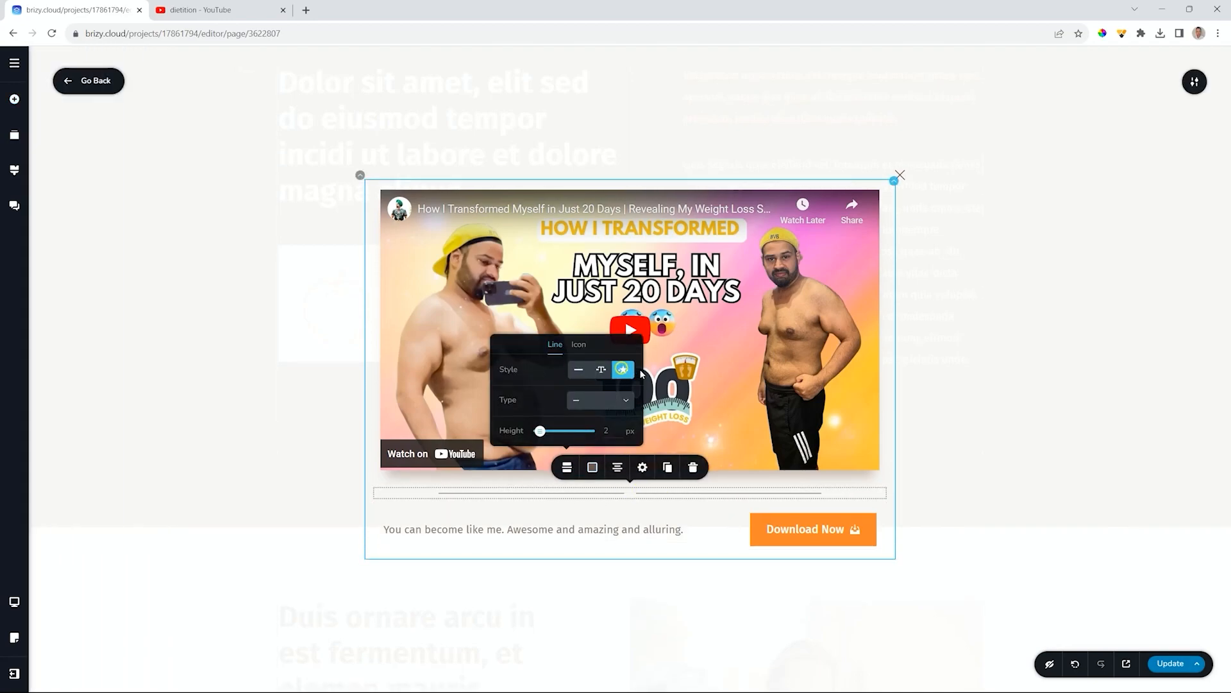
- Give the divider a health icon at 32 px and nudge it up toward the video
click(580, 345)
click(621, 257)
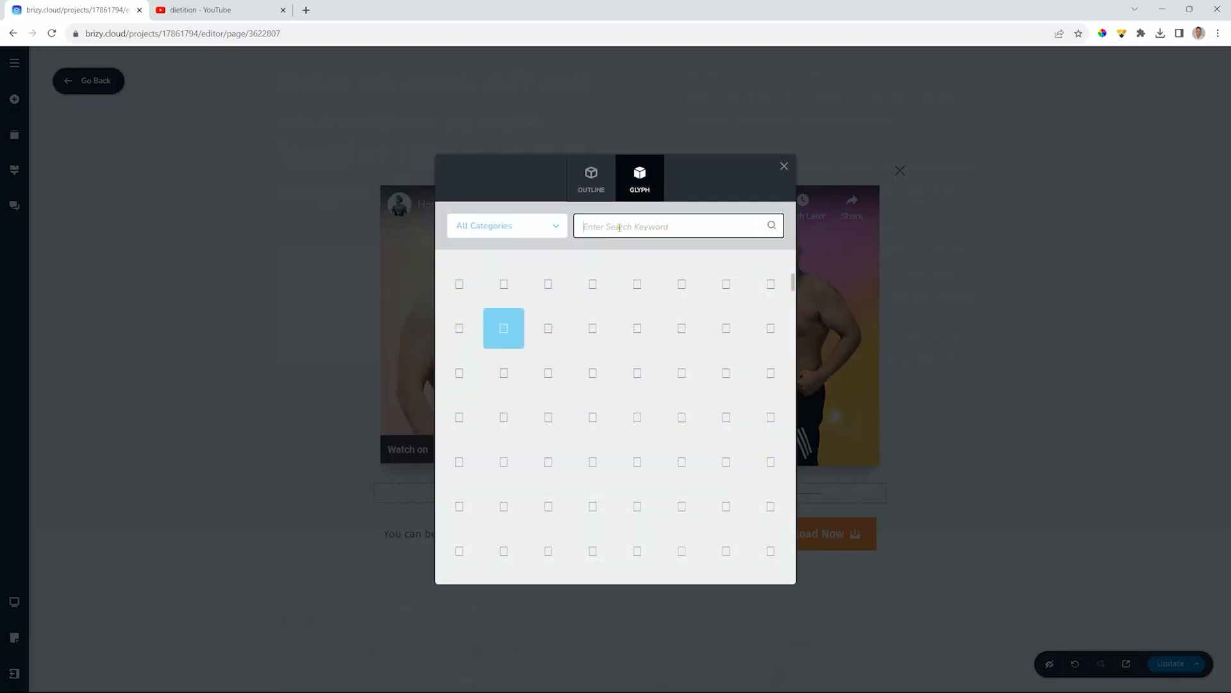
click(619, 226)
text(health)
scroll(596, 414, down, 1)
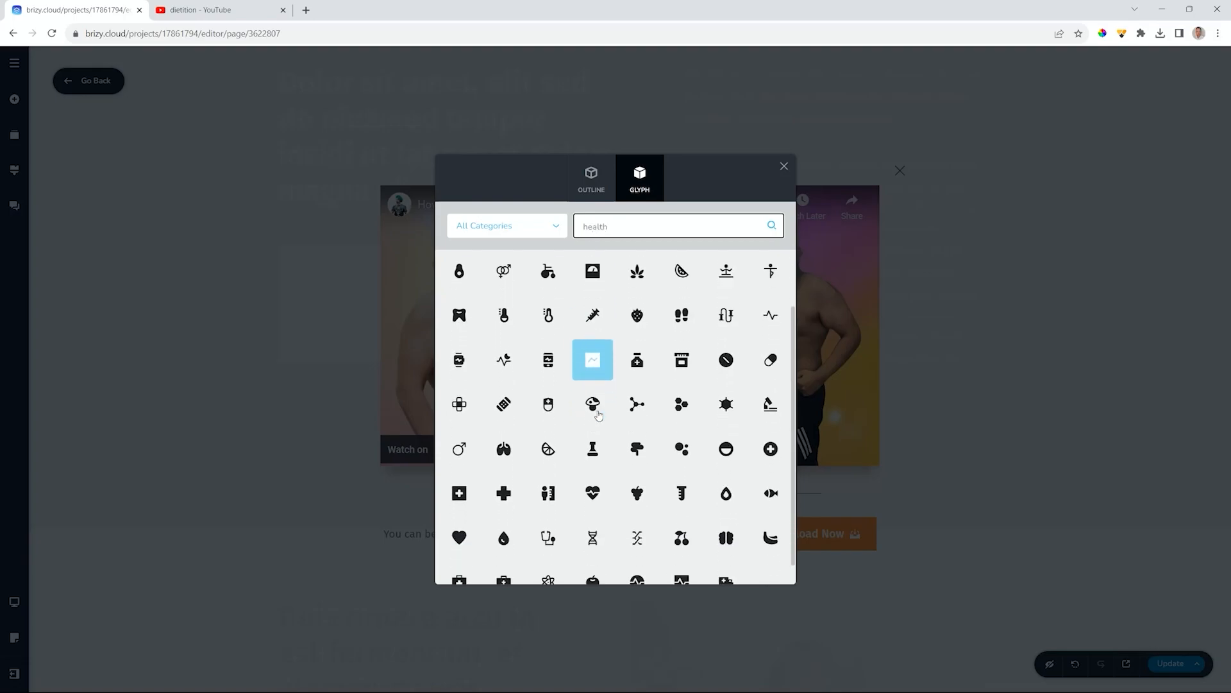
scroll(598, 416, down, 2)
click(591, 382)
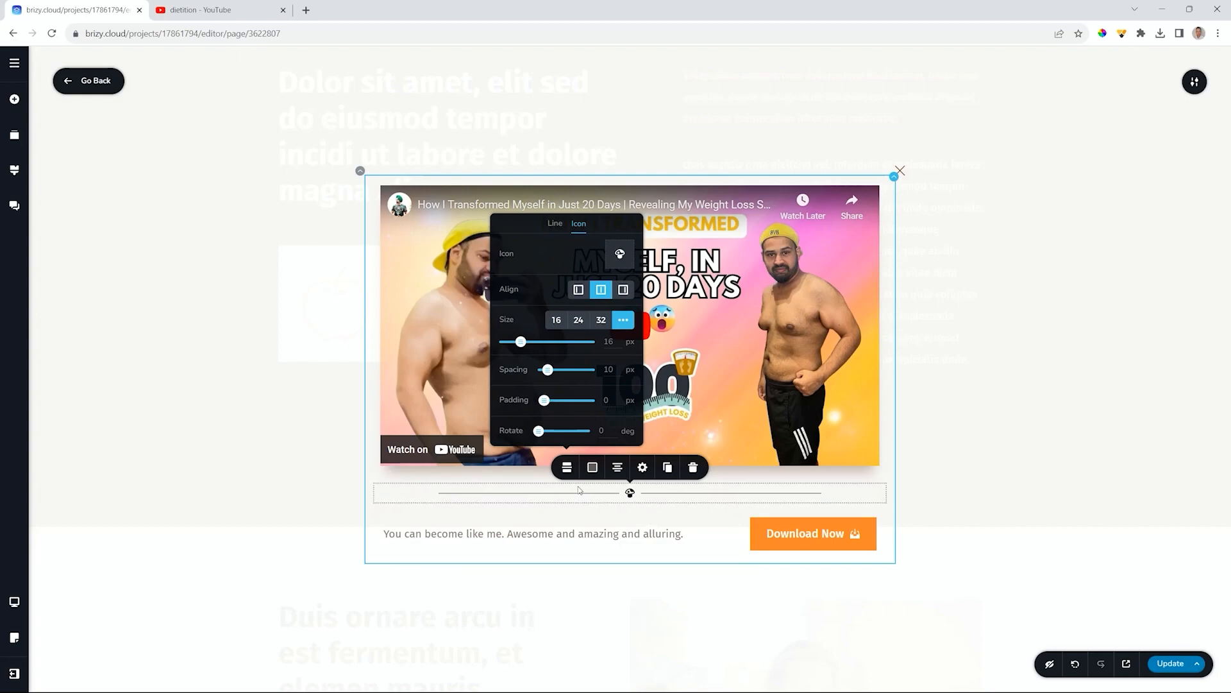
click(598, 324)
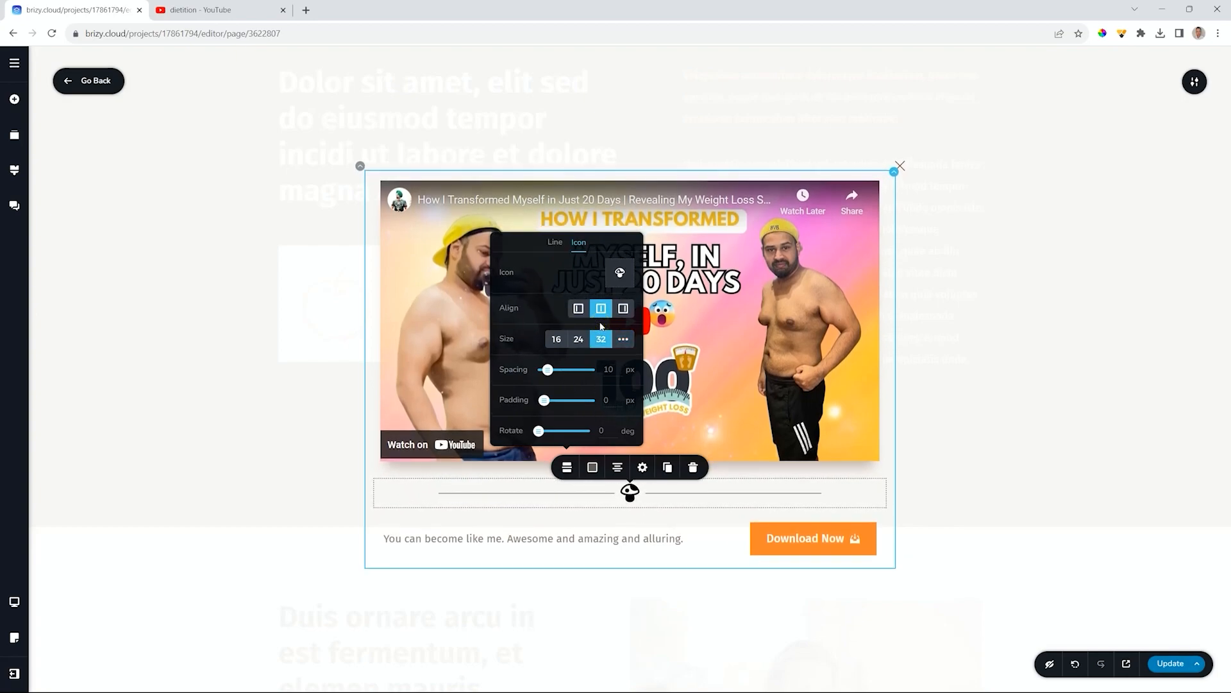
click(765, 497)
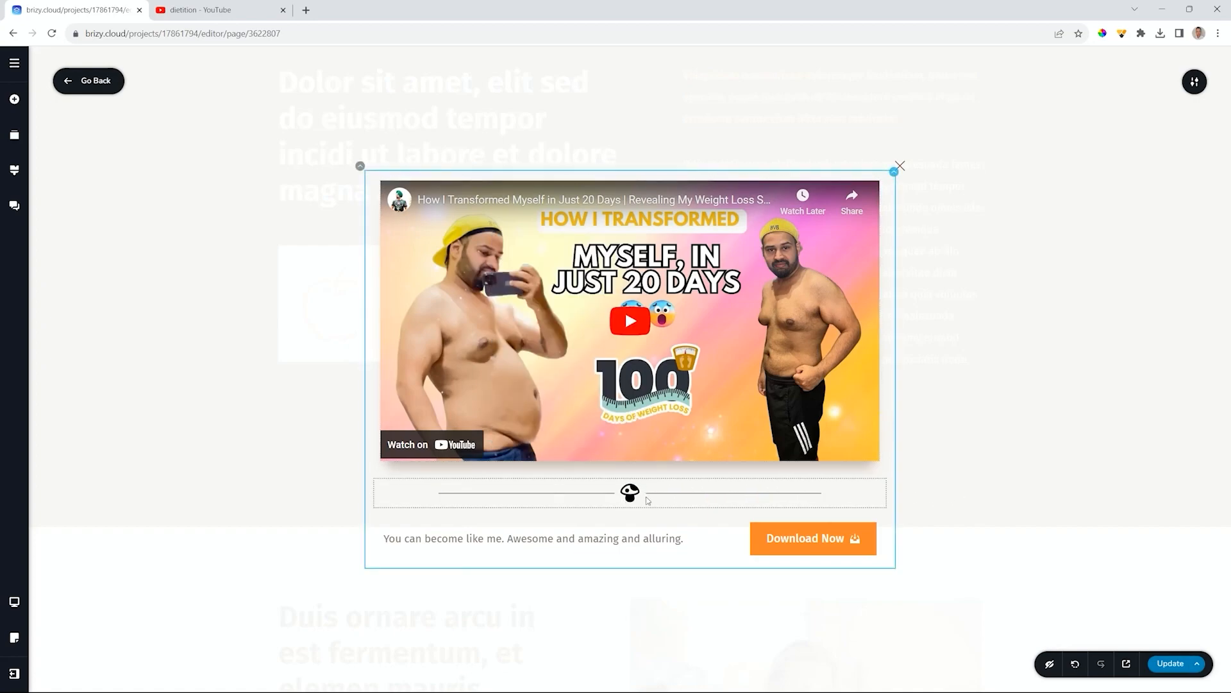
drag(648, 499, 609, 548)
drag(514, 531, 565, 483)
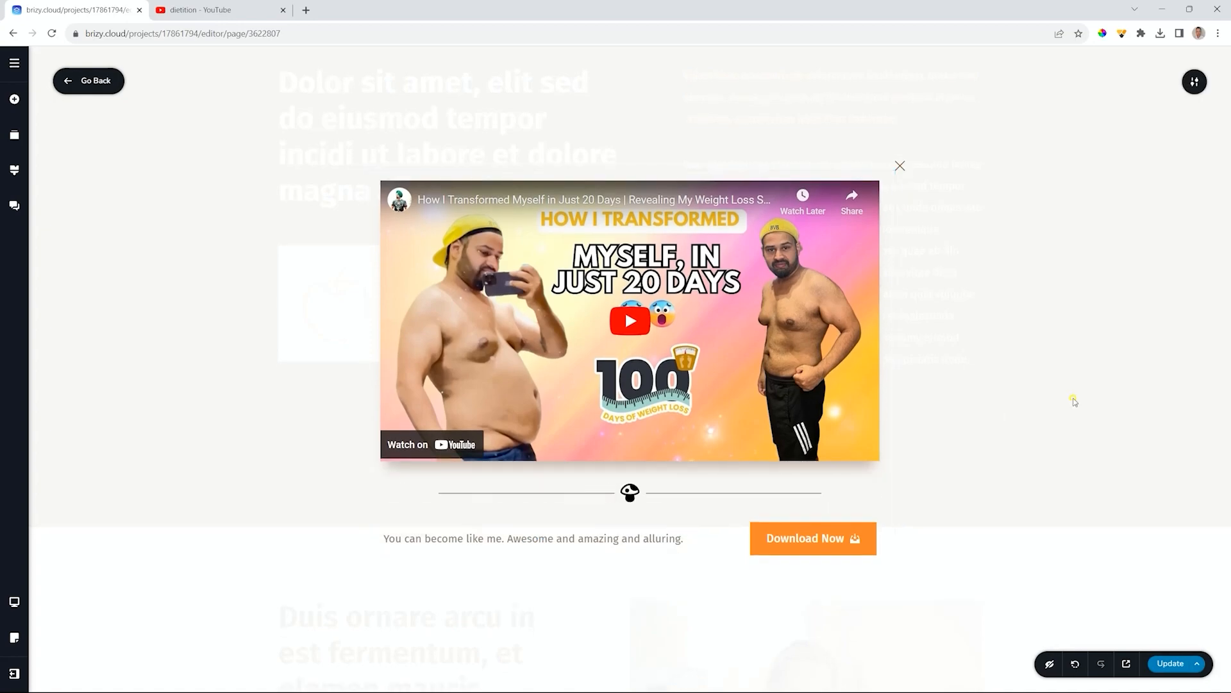
click(14, 99)
drag(71, 152, 603, 184)
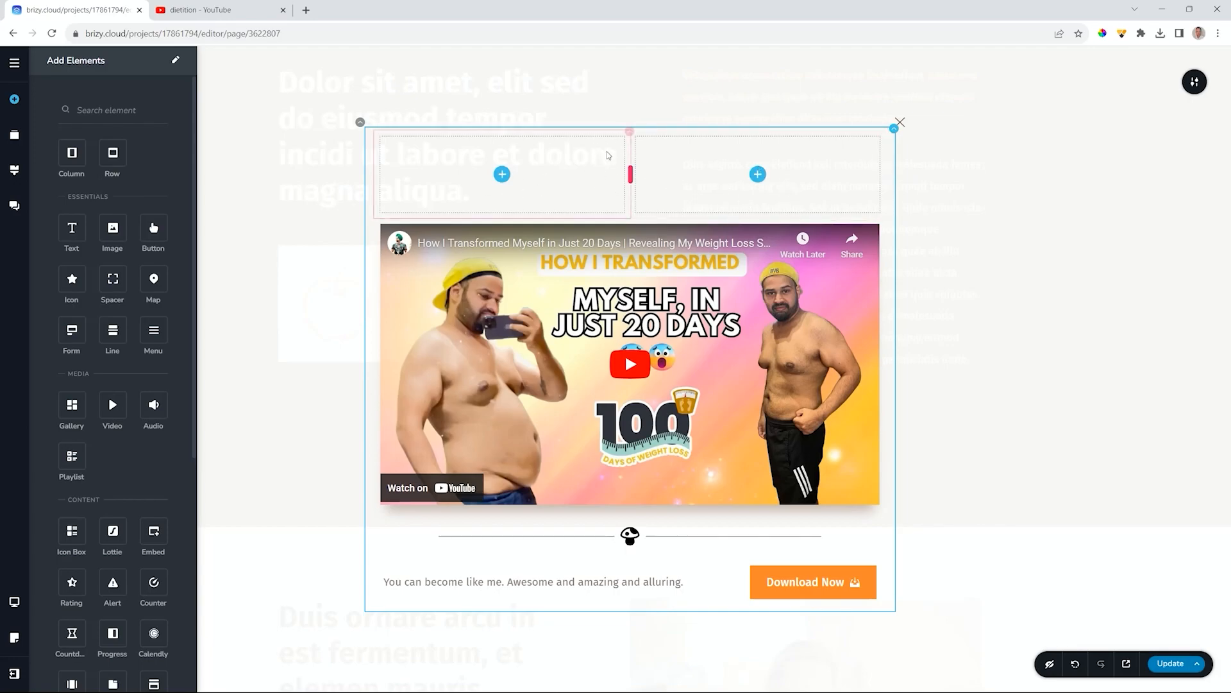
click(980, 193)
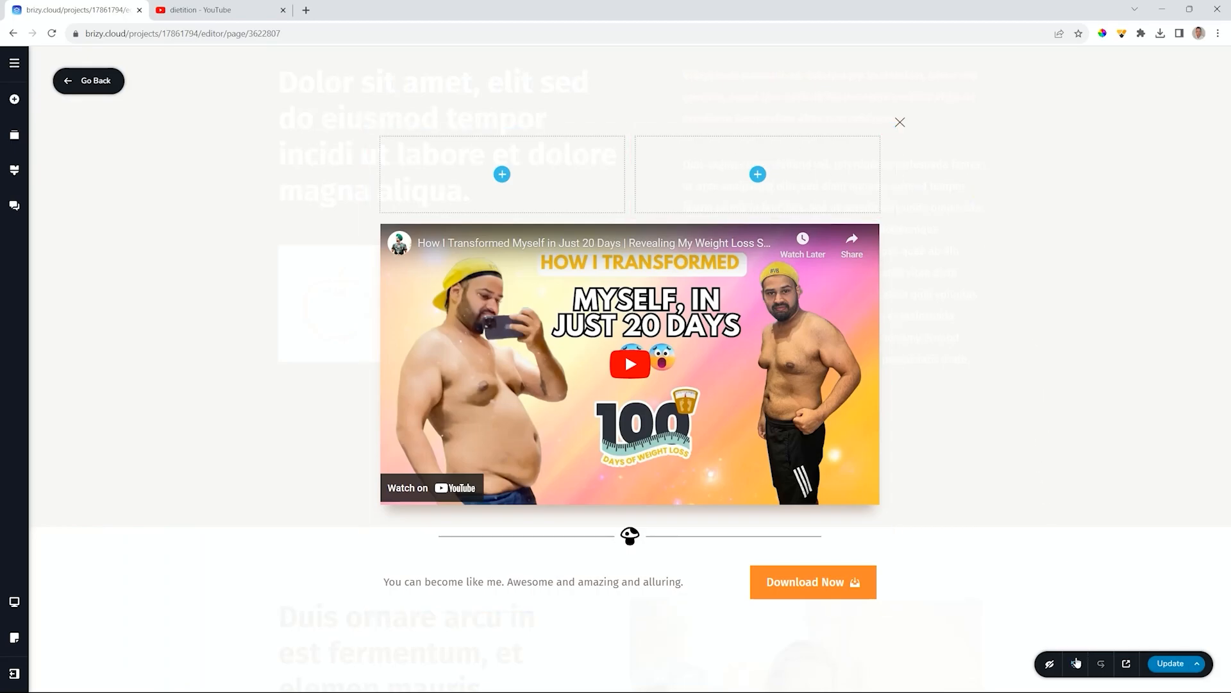
click(1076, 662)
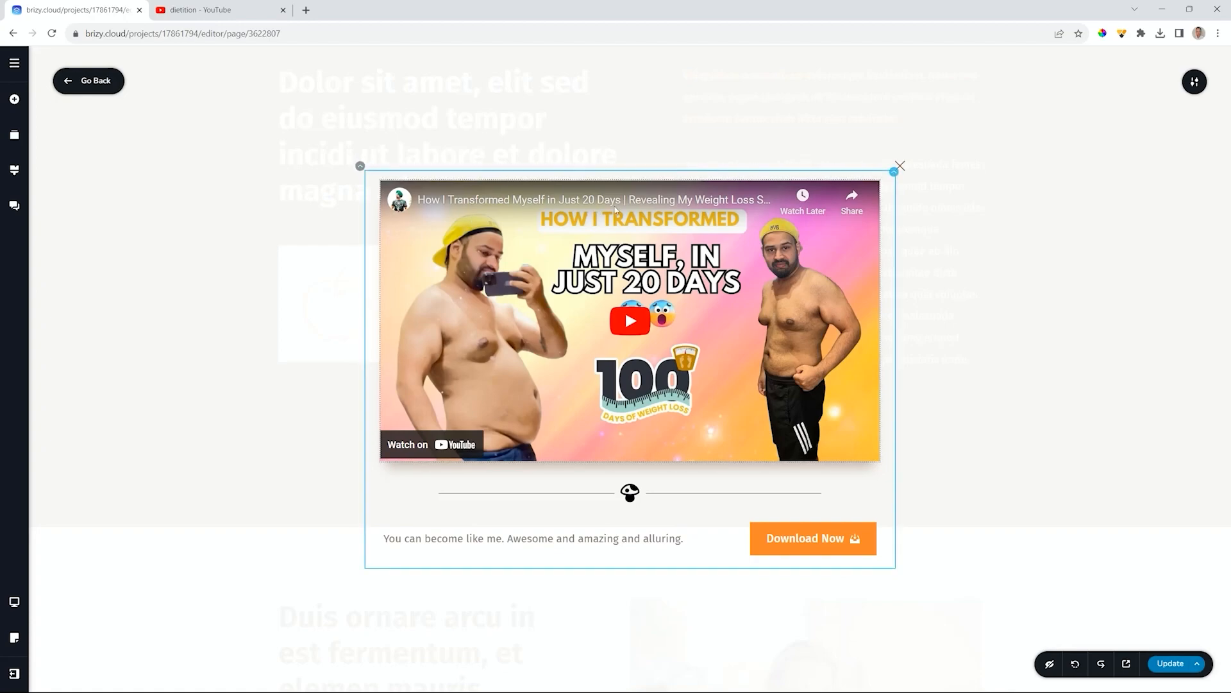
- Tint the popup content block's overlay peach at 44% opacity
click(888, 186)
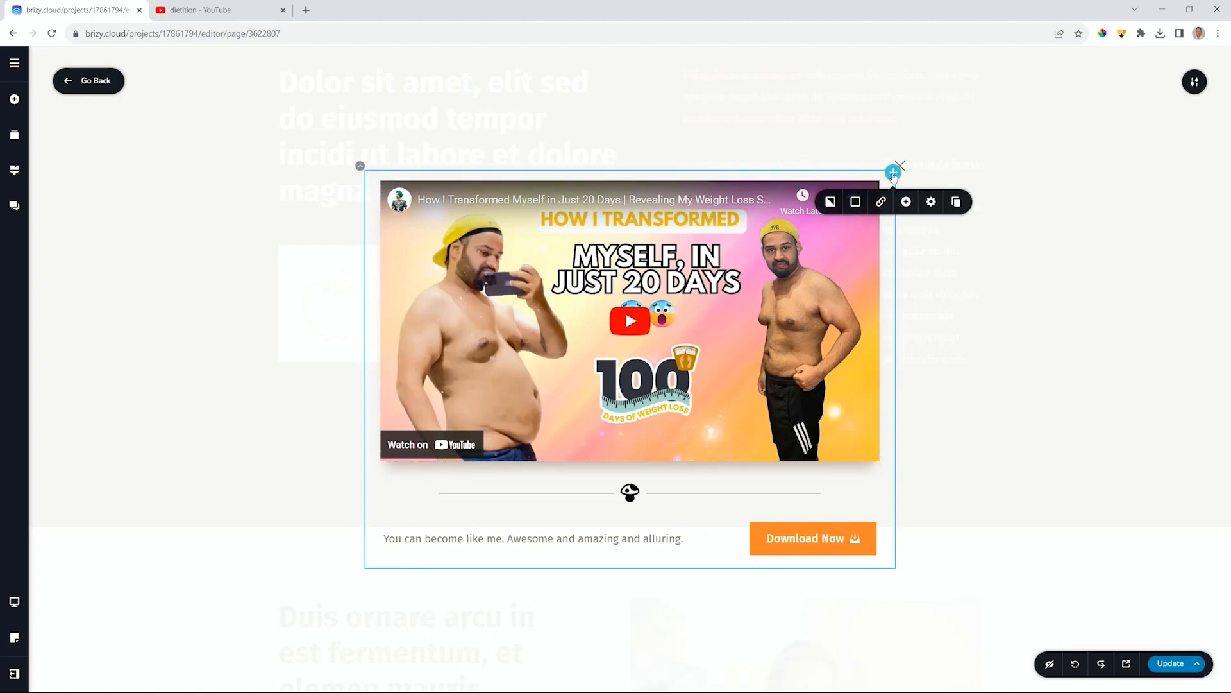
click(834, 203)
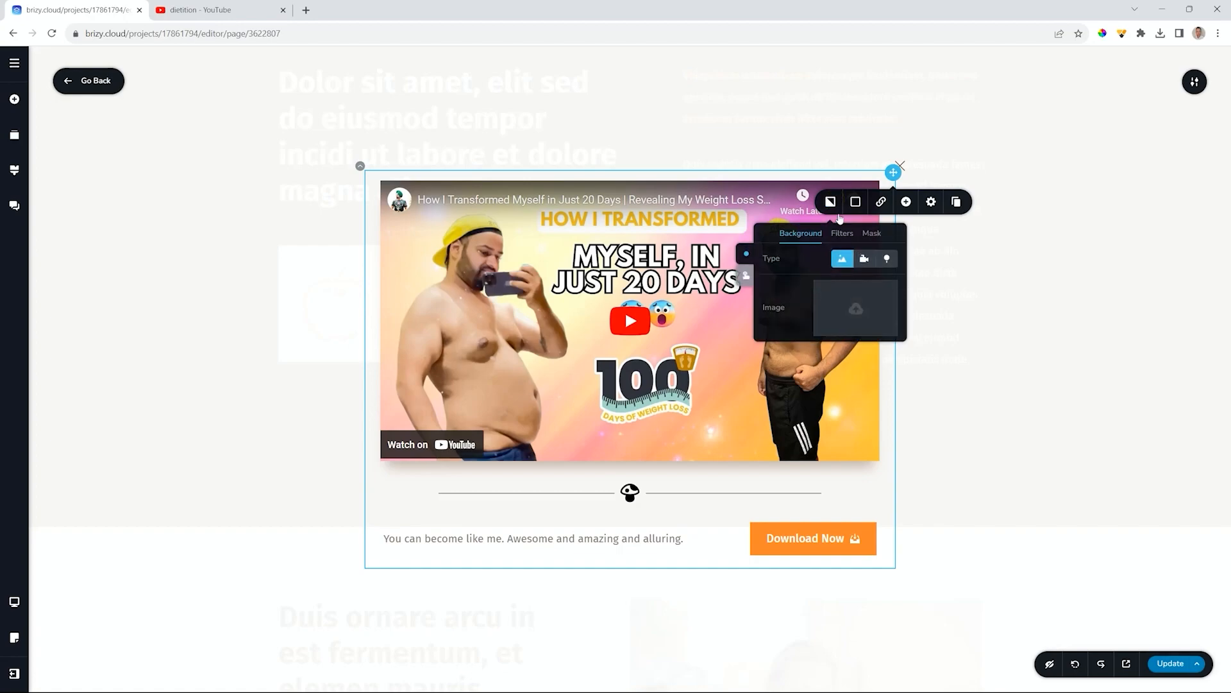
click(856, 202)
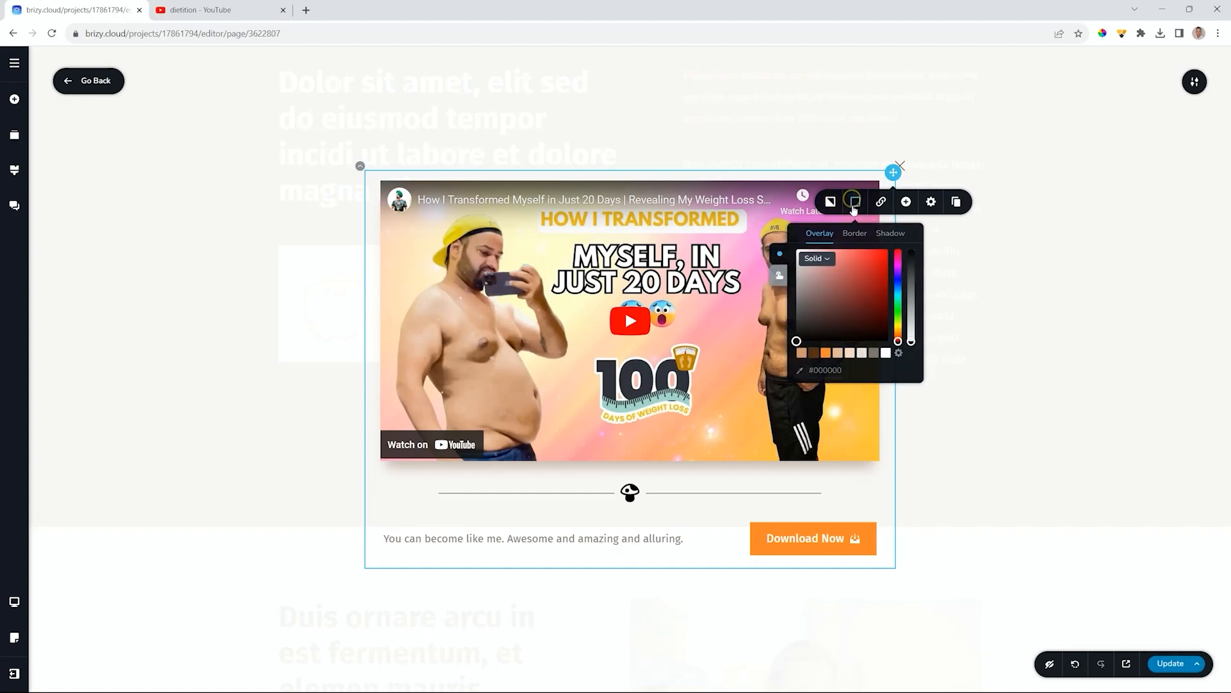
click(838, 352)
drag(912, 252, 916, 329)
click(888, 236)
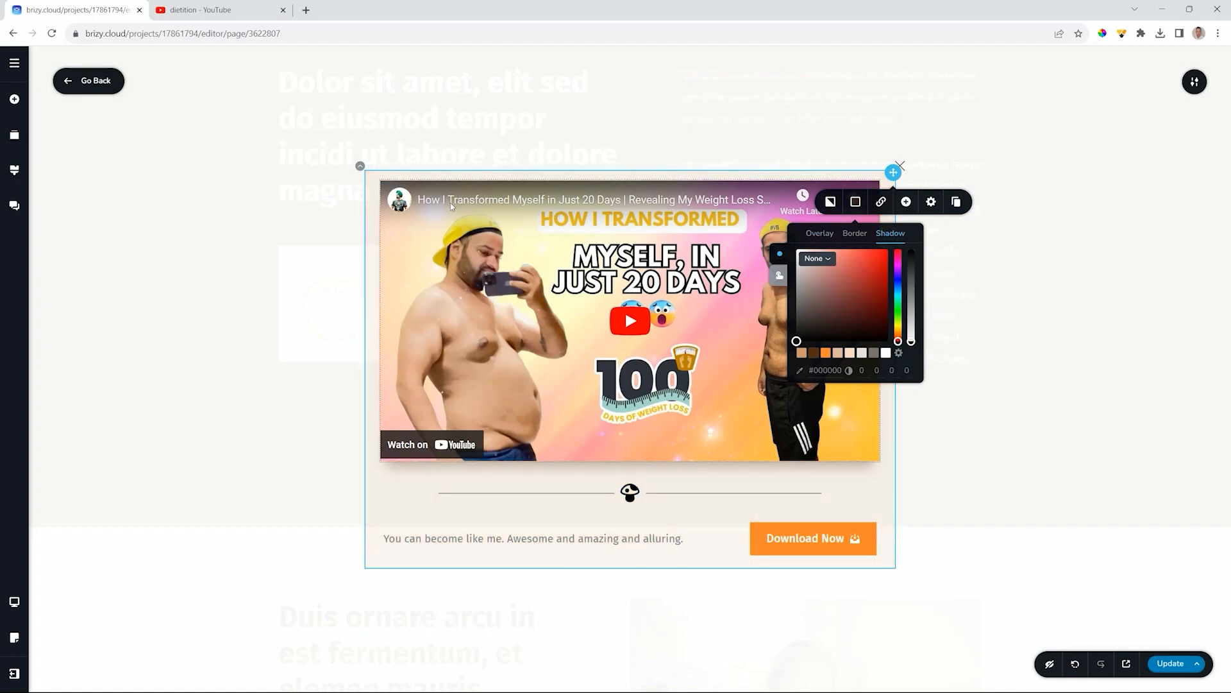
click(360, 168)
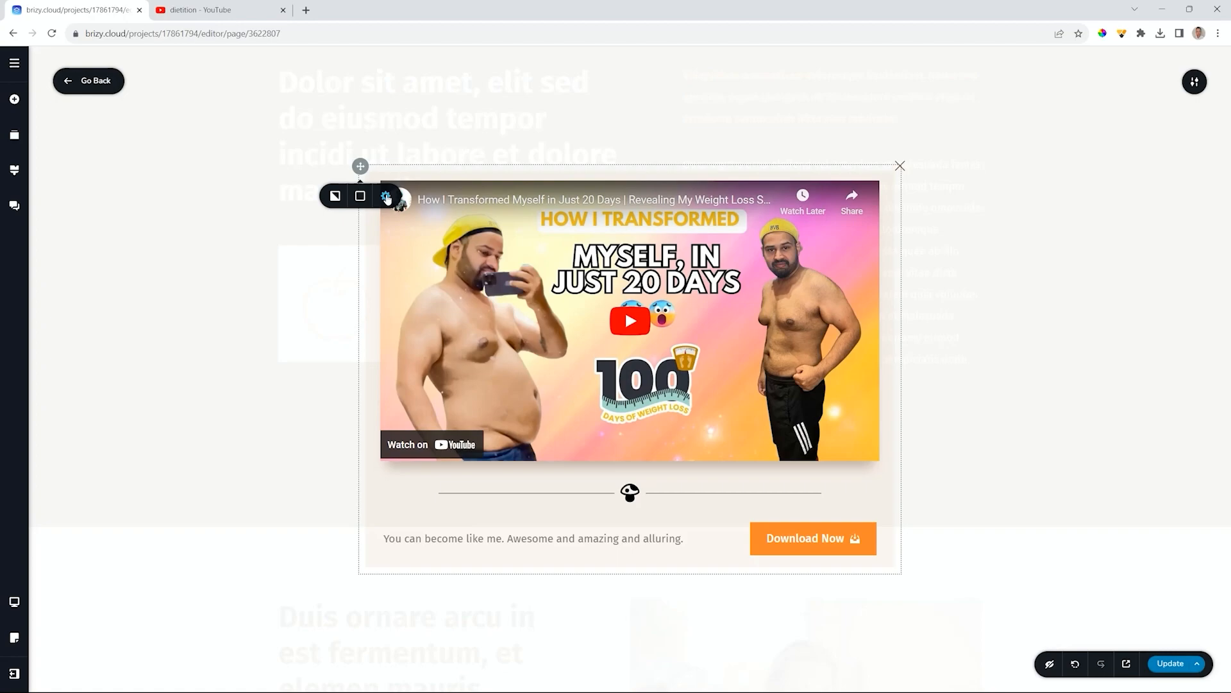
click(880, 203)
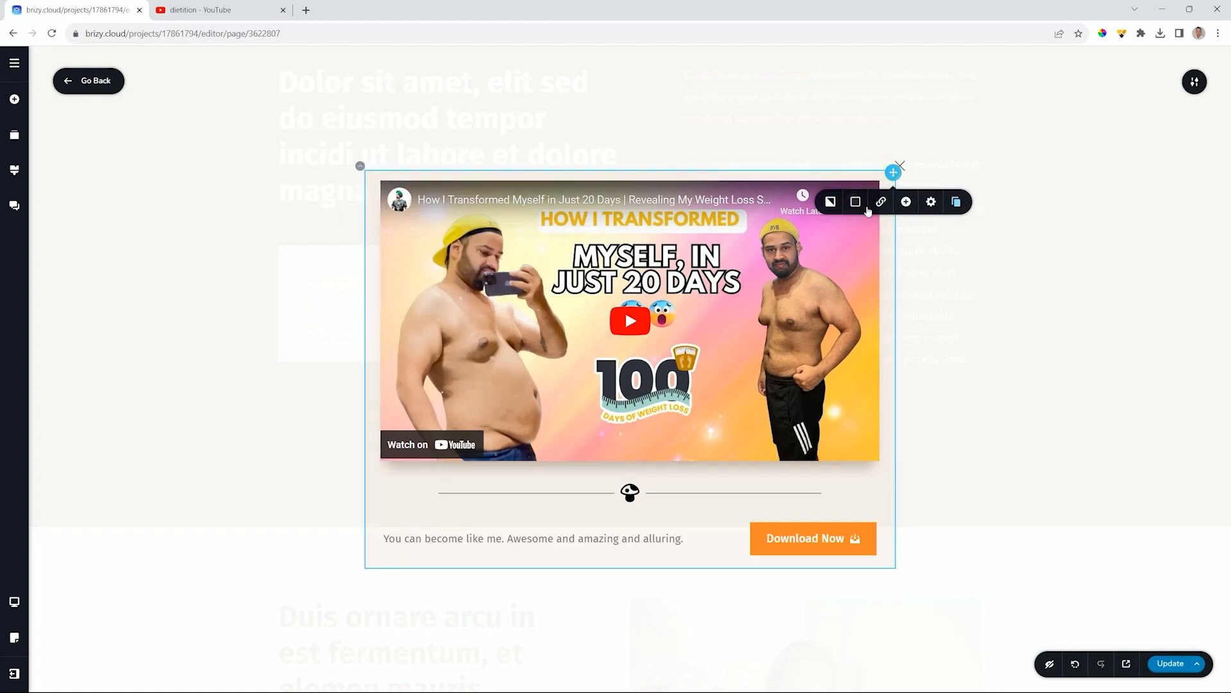
click(833, 236)
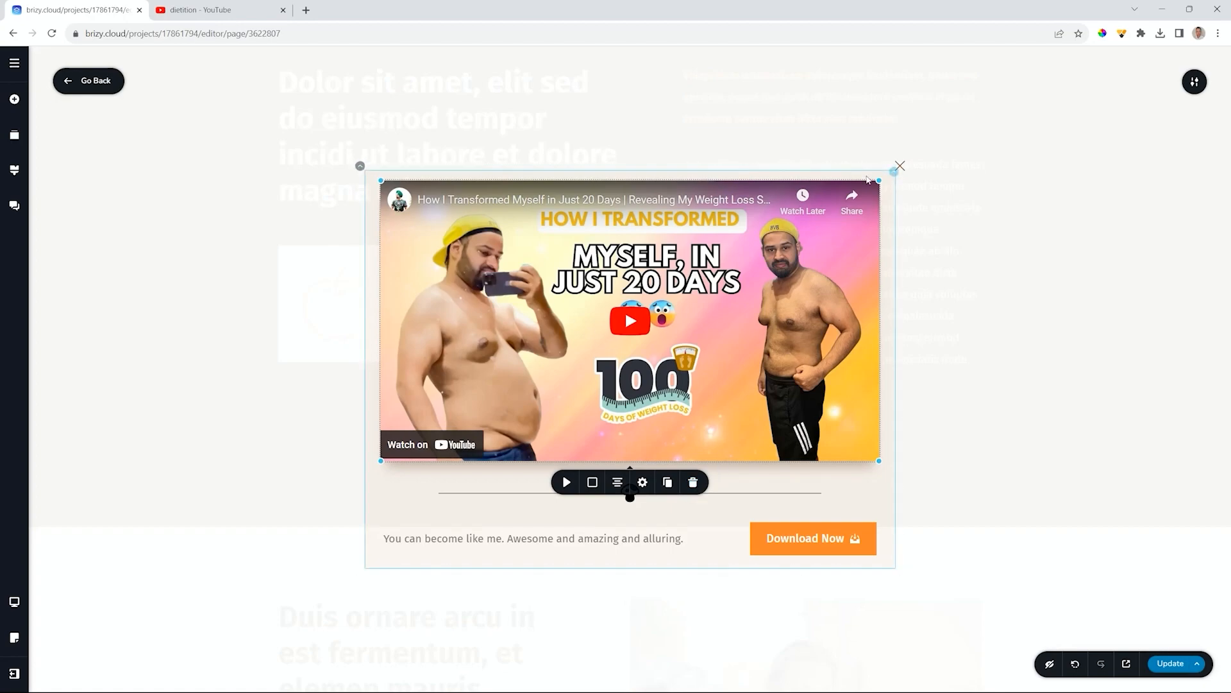
click(616, 175)
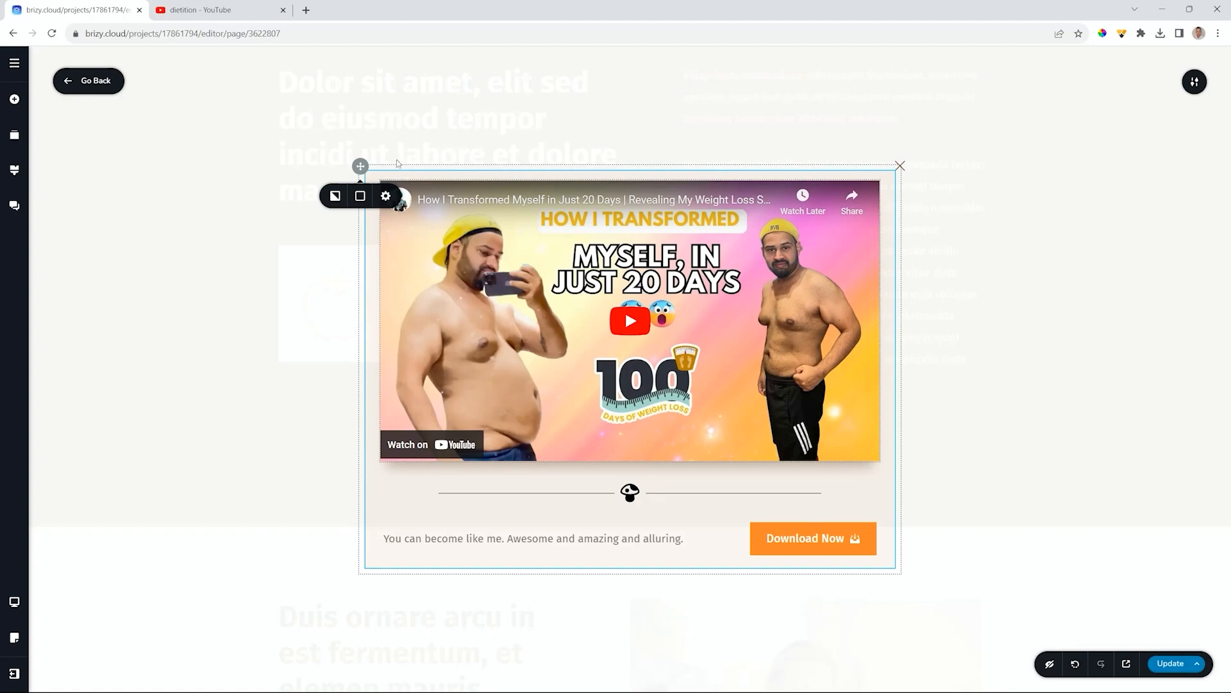
- Enlarge the popup's close icon to 50 px and shift its horizontal position
click(901, 167)
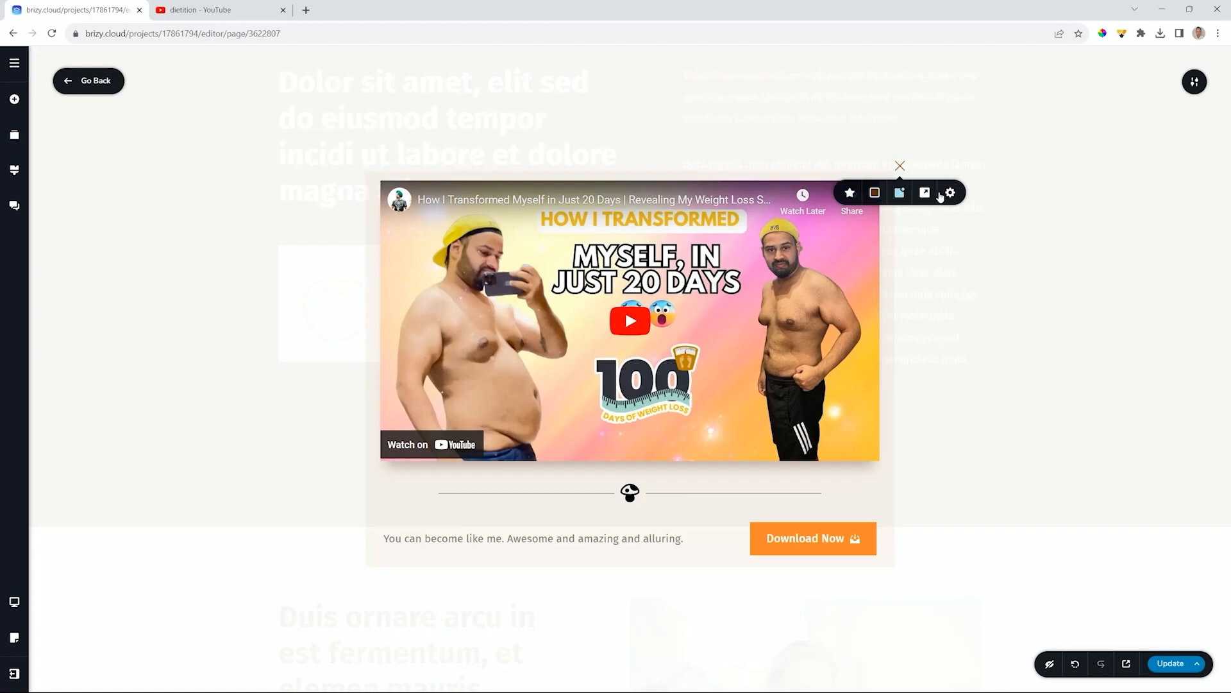
click(849, 193)
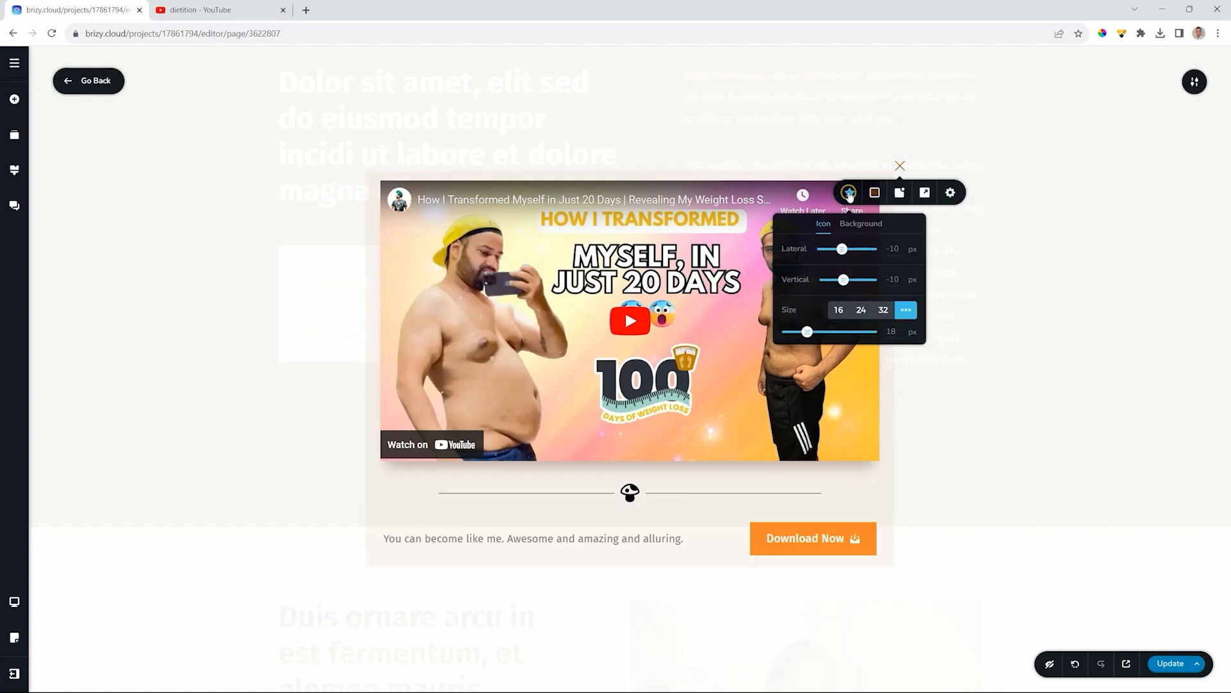
click(885, 311)
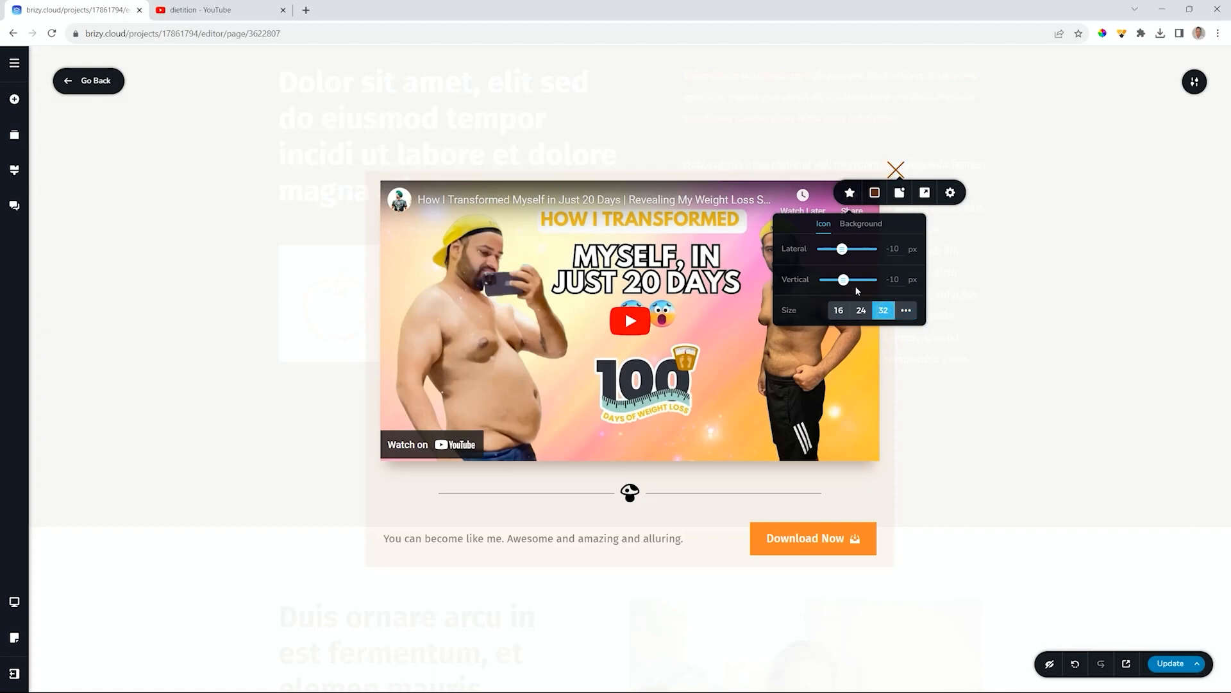
click(906, 310)
drag(809, 331, 872, 332)
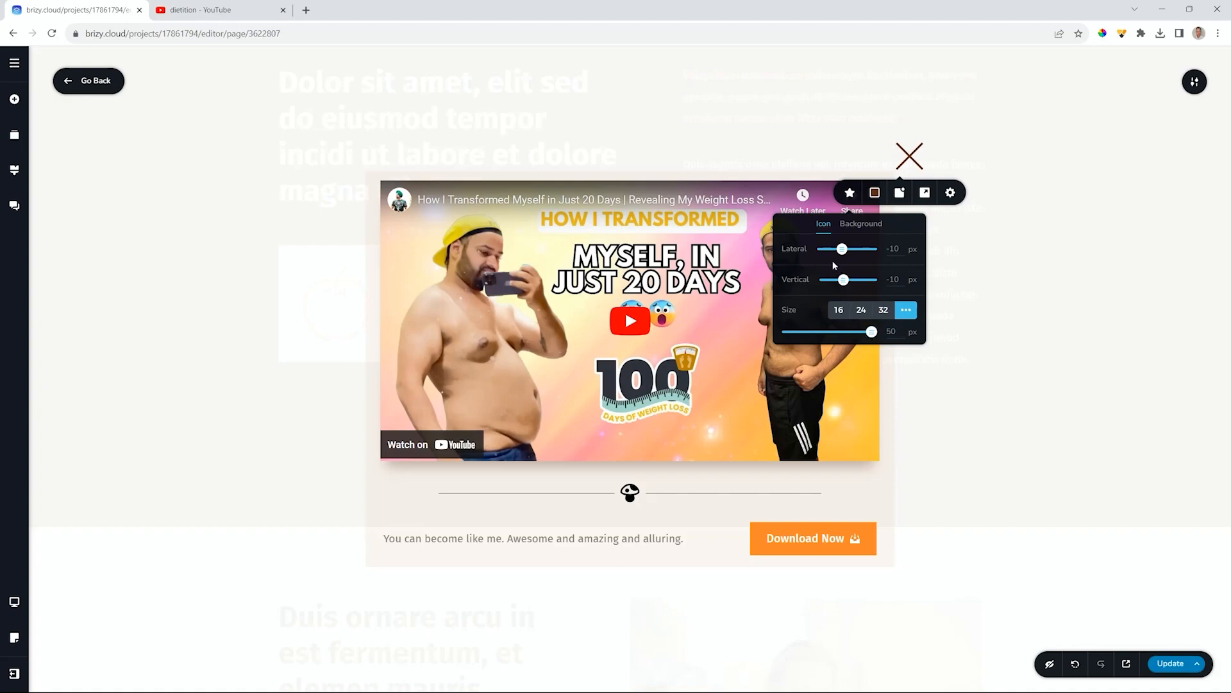
mouse_move(844, 250)
mouse_down()
mouse_move(874, 250)
mouse_move(800, 250)
mouse_move(874, 250)
mouse_move(872, 282)
mouse_move(893, 281)
mouse_move(855, 249)
mouse_move(867, 280)
mouse_move(849, 279)
mouse_move(847, 249)
mouse_up()
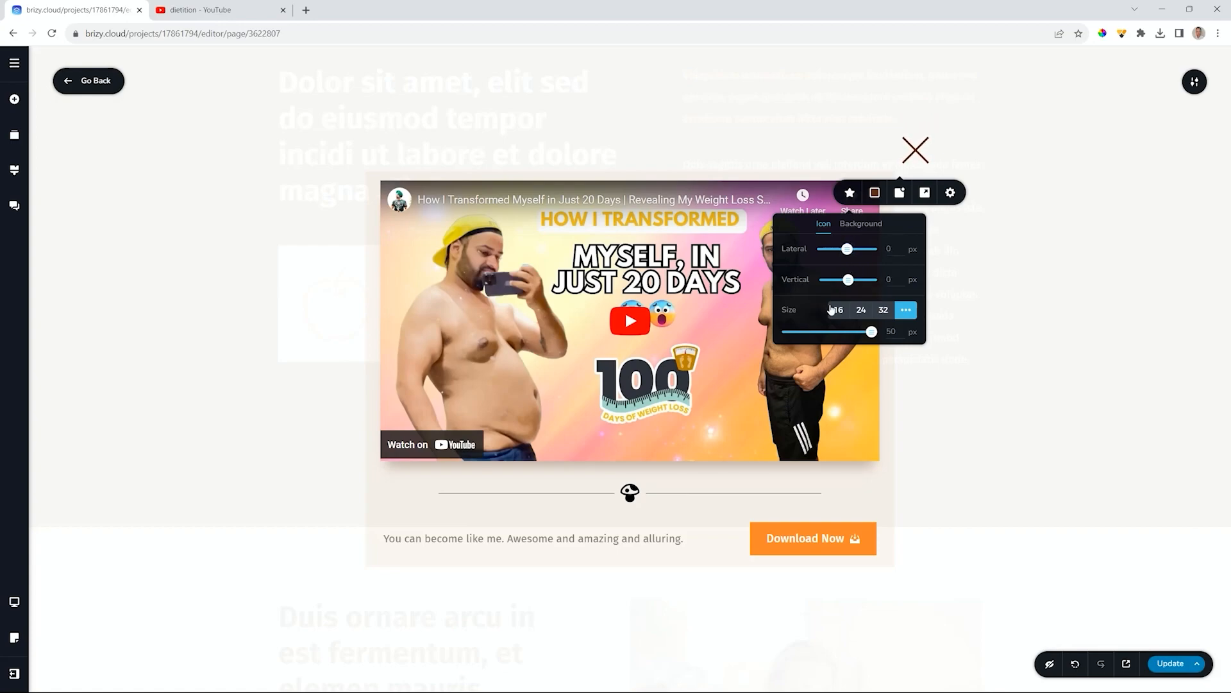
- Colour the close icon orange (#ff862d)
click(863, 225)
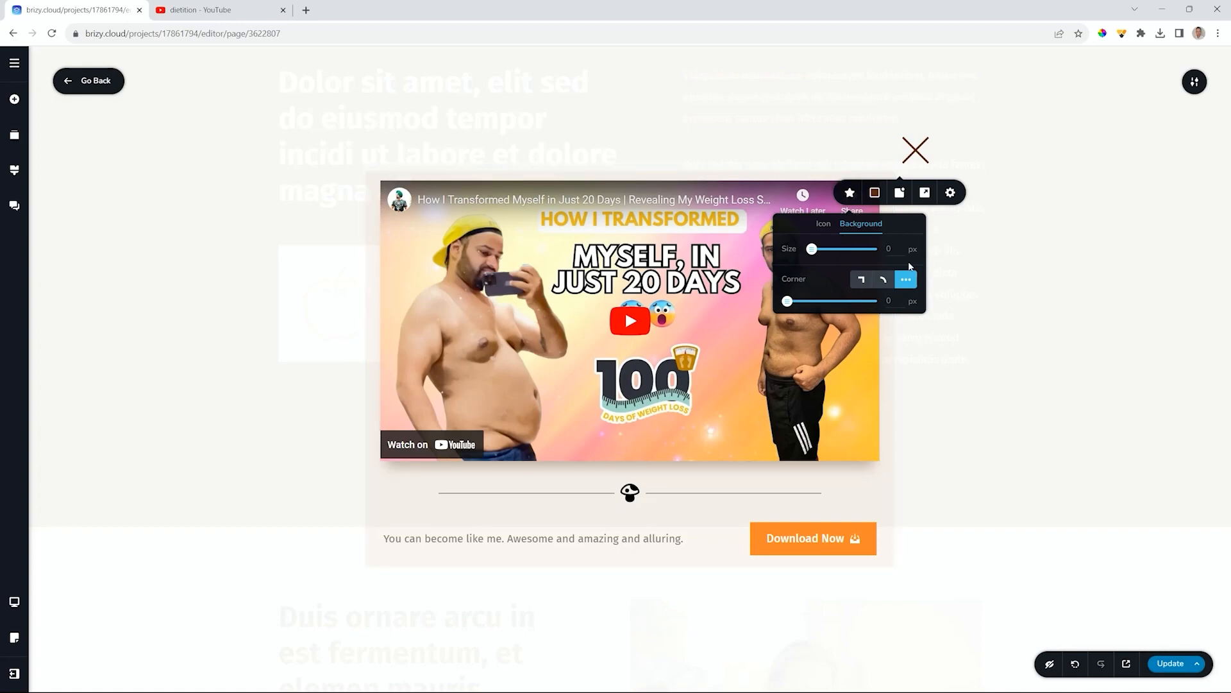
click(875, 192)
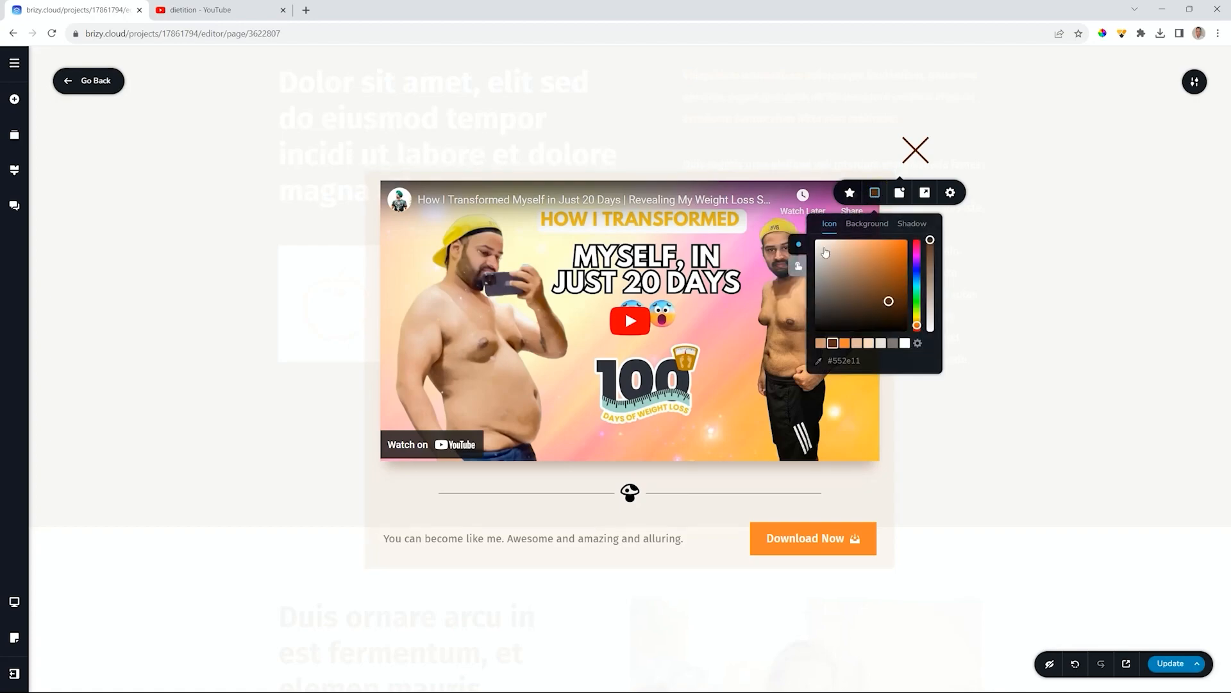
click(844, 344)
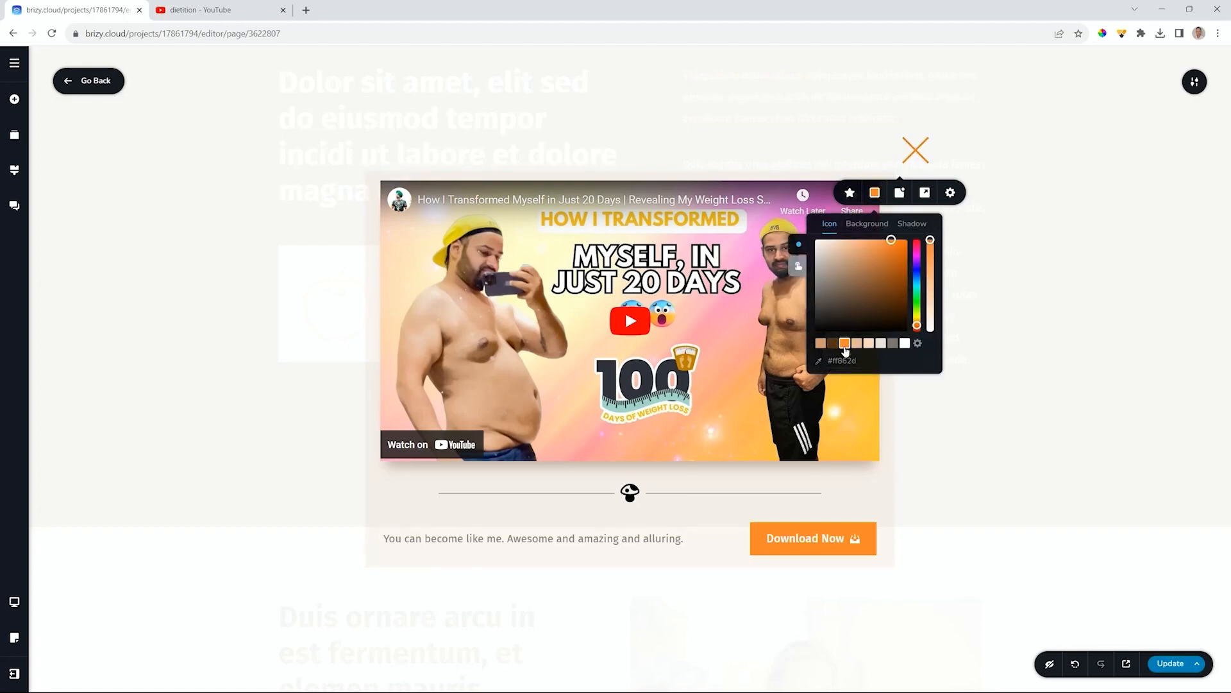
click(798, 267)
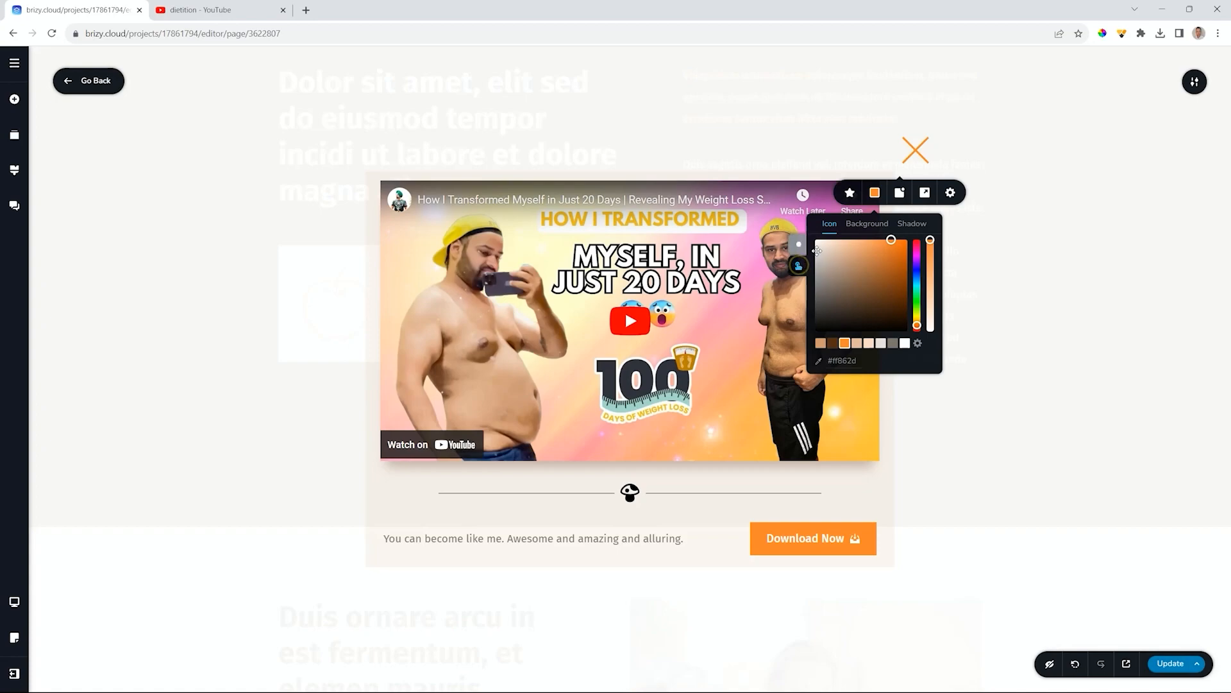
click(799, 244)
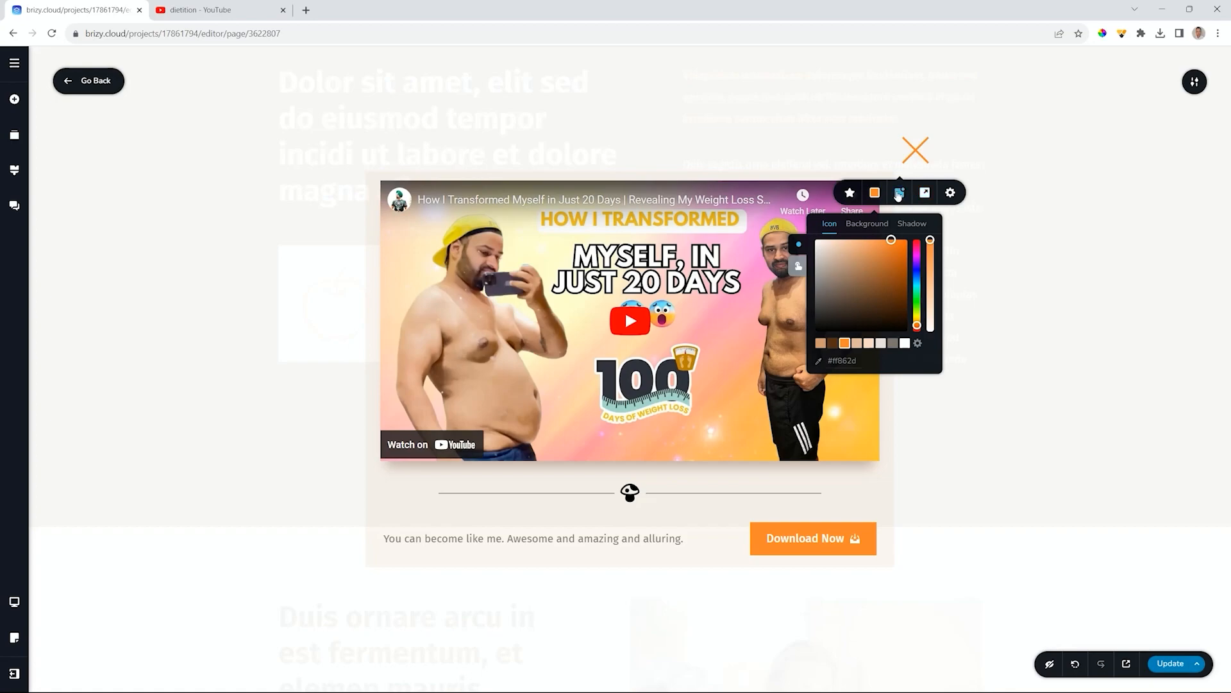
click(1019, 193)
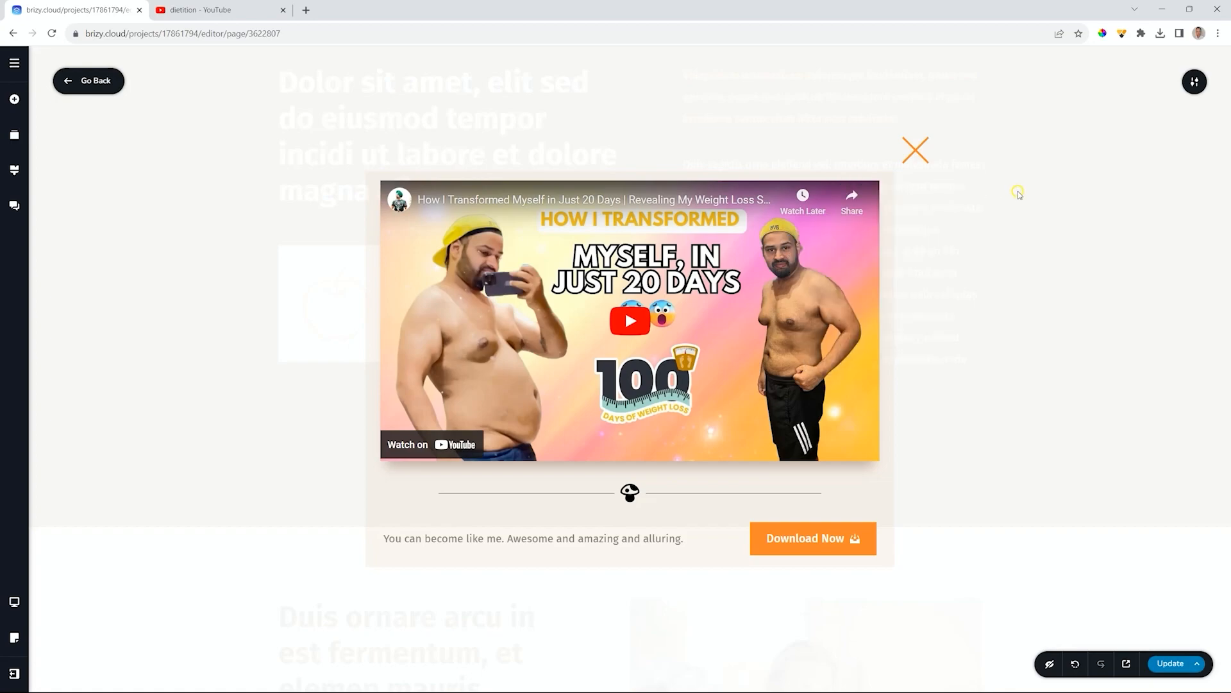
- Place the close icon above the popup at its top-right corner
click(921, 156)
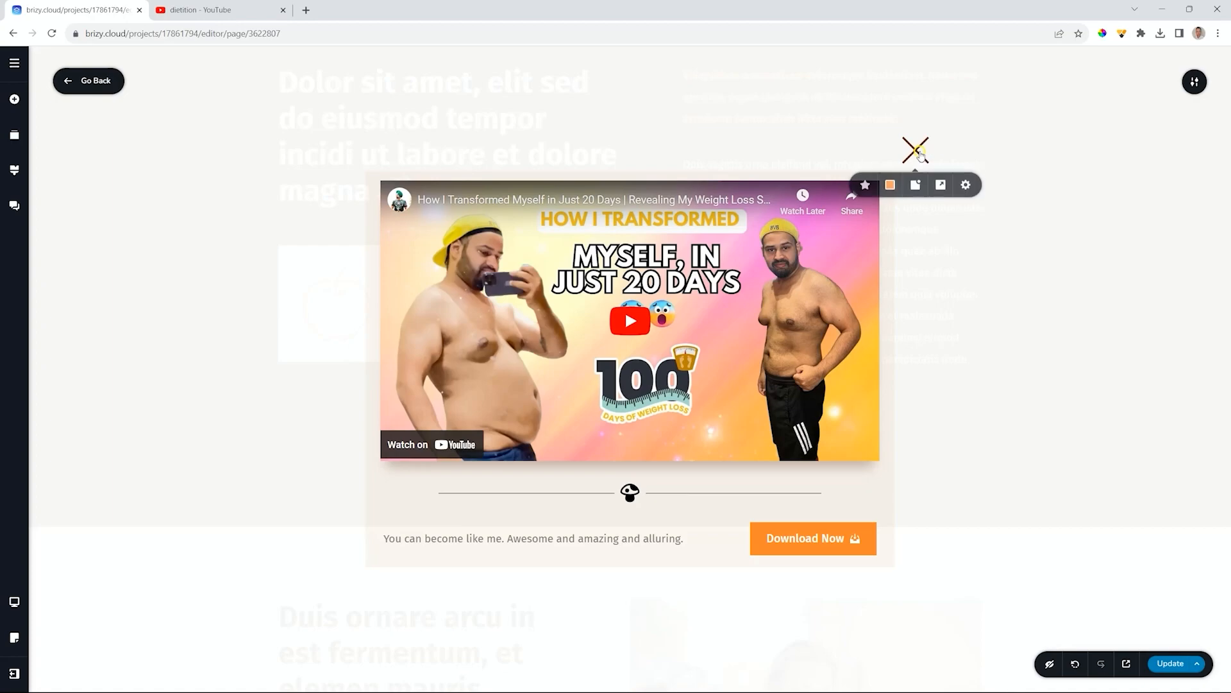
click(917, 188)
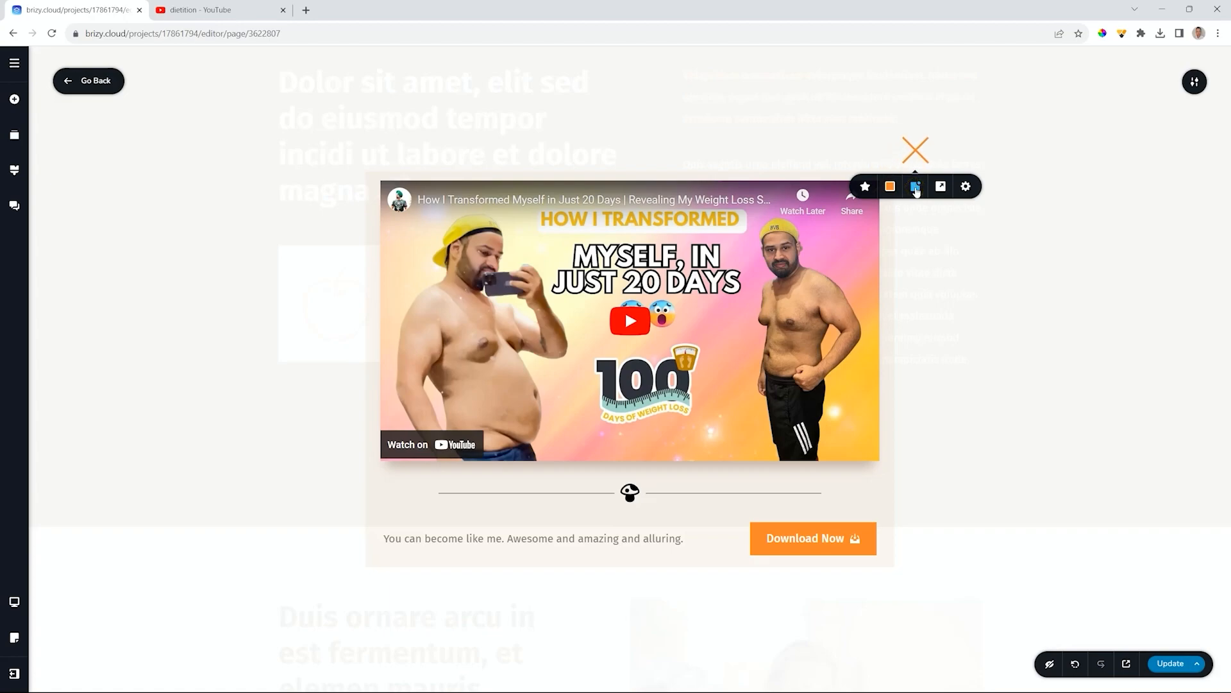
click(916, 189)
click(915, 191)
click(916, 190)
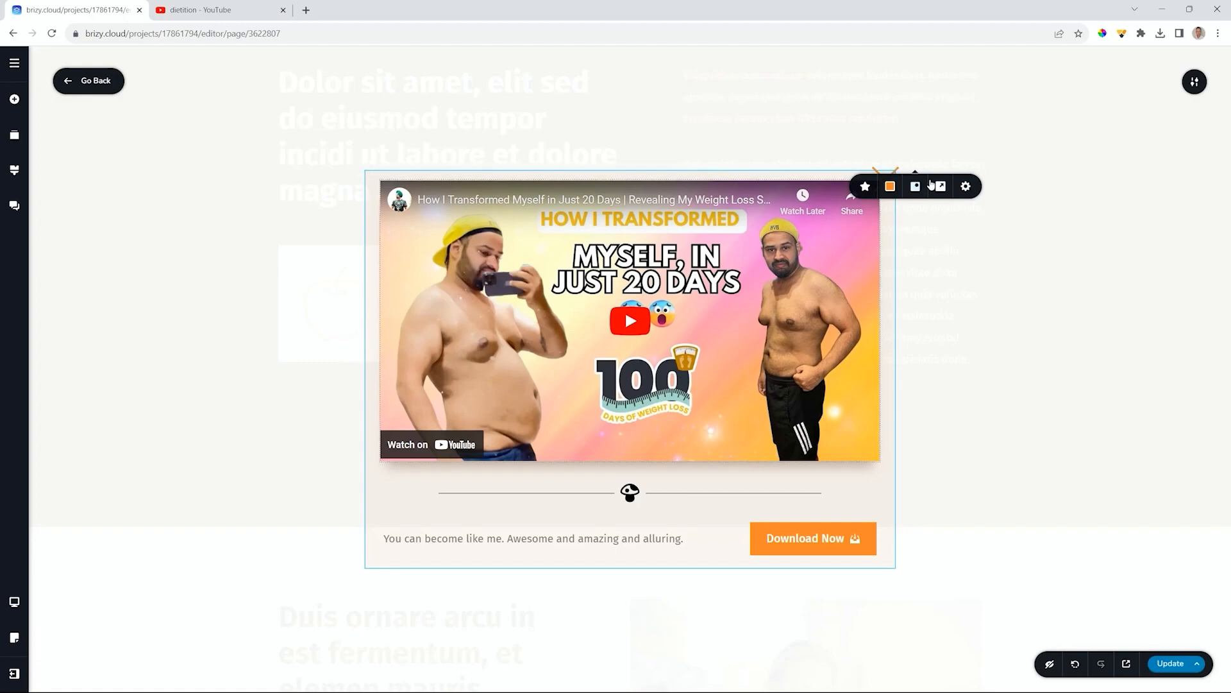
click(916, 187)
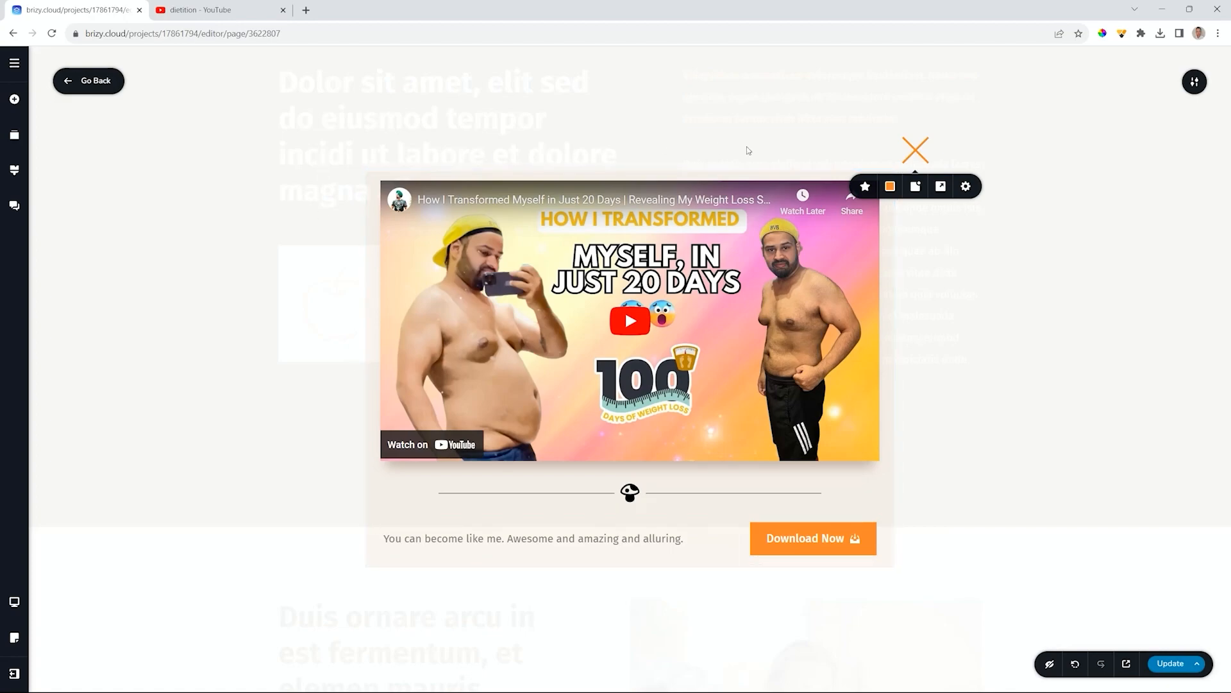
click(941, 187)
- In the popup's Close settings, keep Click Outside to Close and Display Close Button on, with no delay
click(1195, 83)
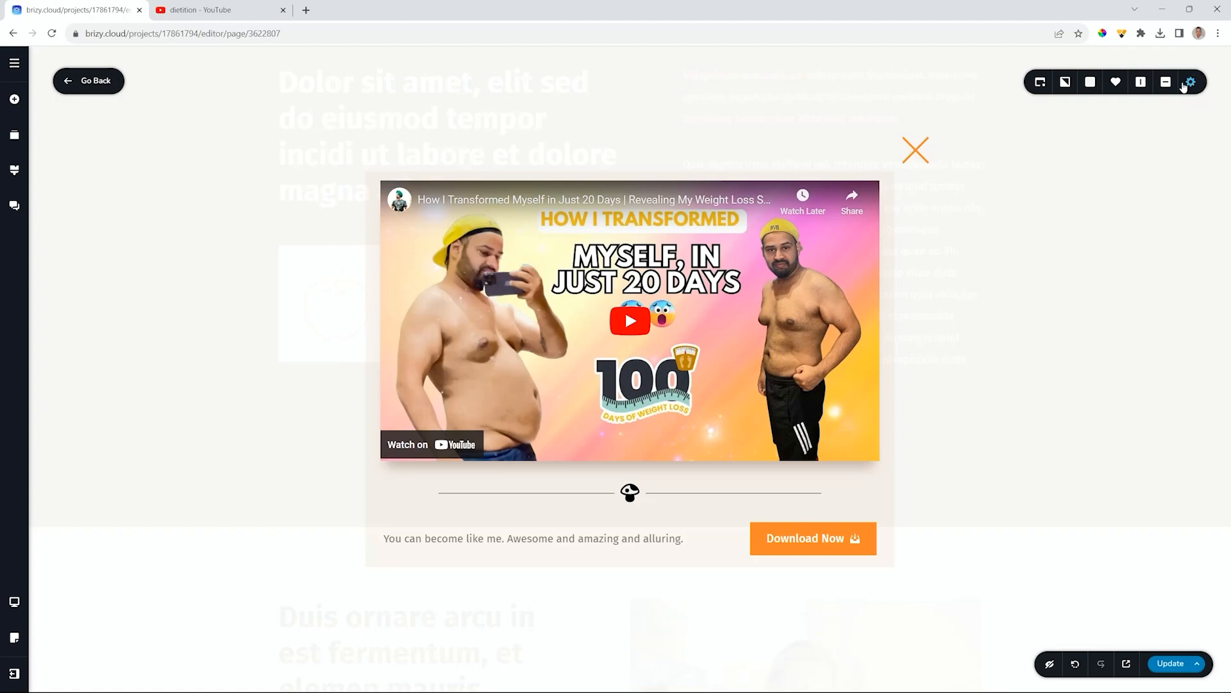
click(1041, 84)
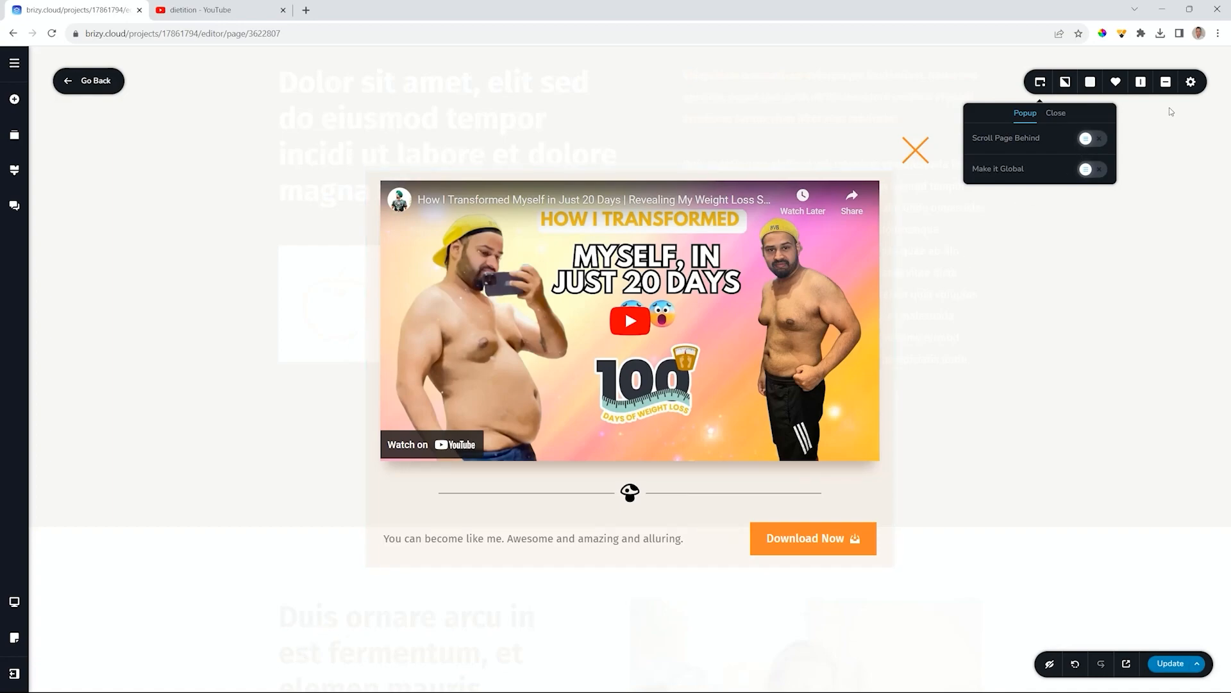
click(1056, 115)
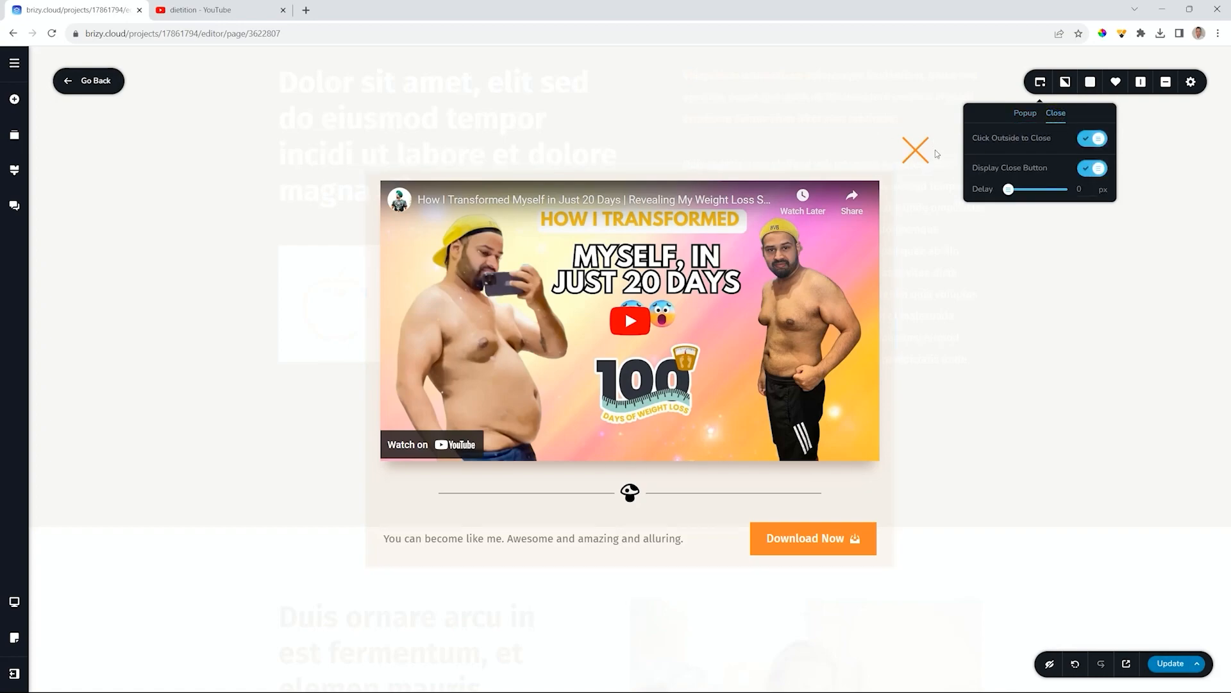
click(1093, 169)
click(1093, 169)
drag(1010, 191, 1025, 190)
drag(1025, 190, 1007, 190)
- After trying orange and peach, set the popup backdrop to white (#FFFFFF) at about 89% opacity
click(1066, 82)
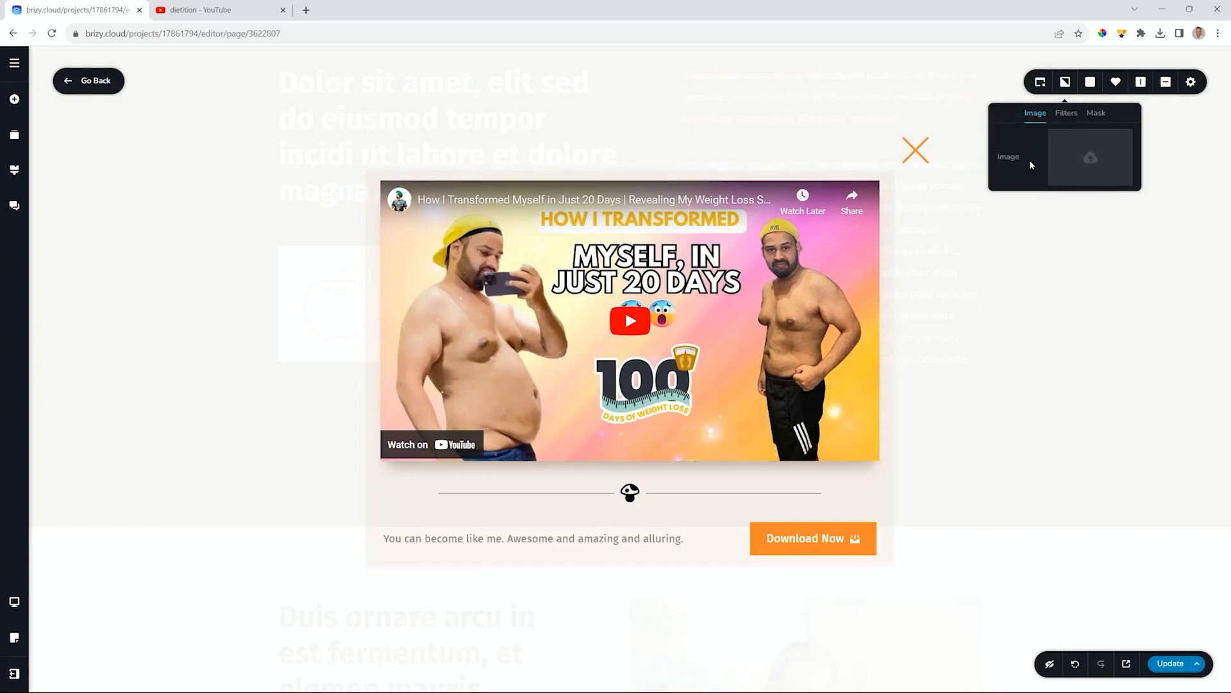
click(1090, 81)
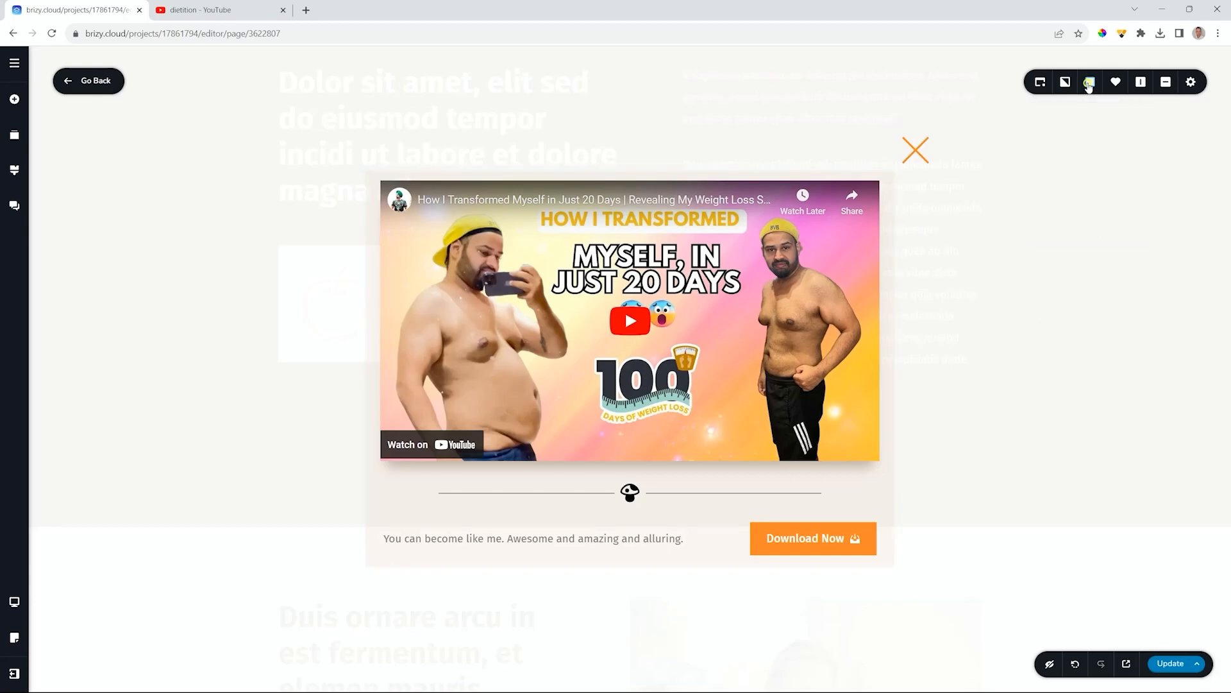
click(1062, 213)
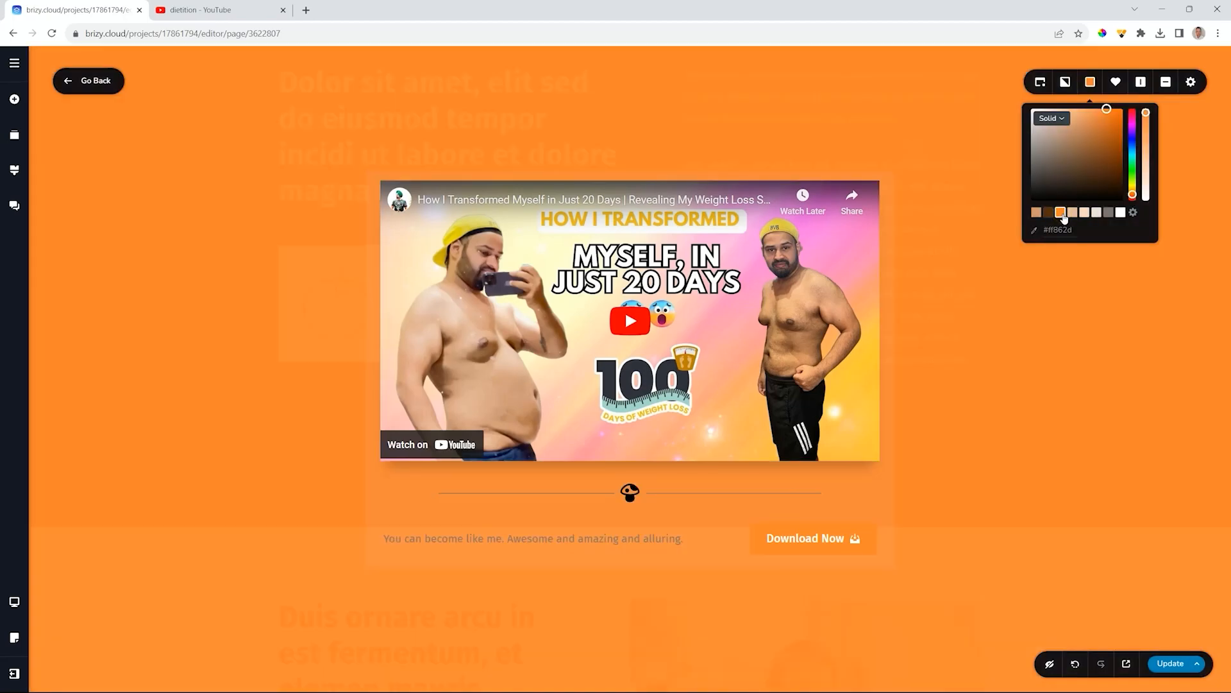
click(1073, 213)
click(1085, 213)
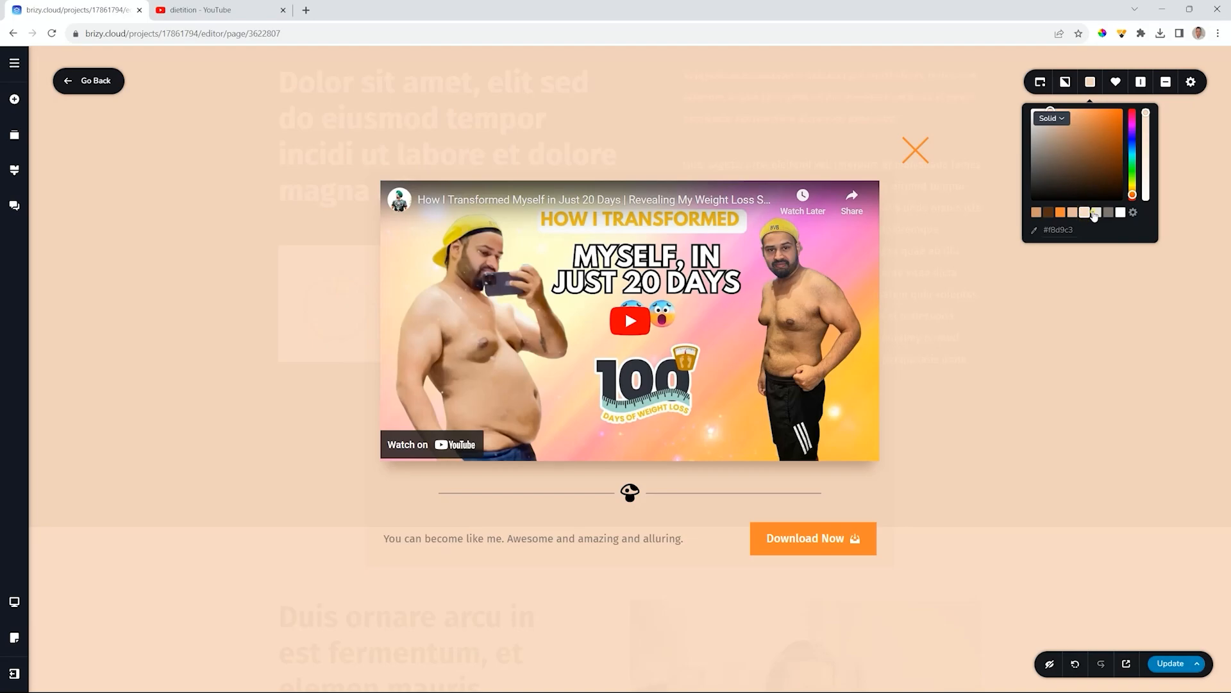
drag(1146, 113, 1135, 263)
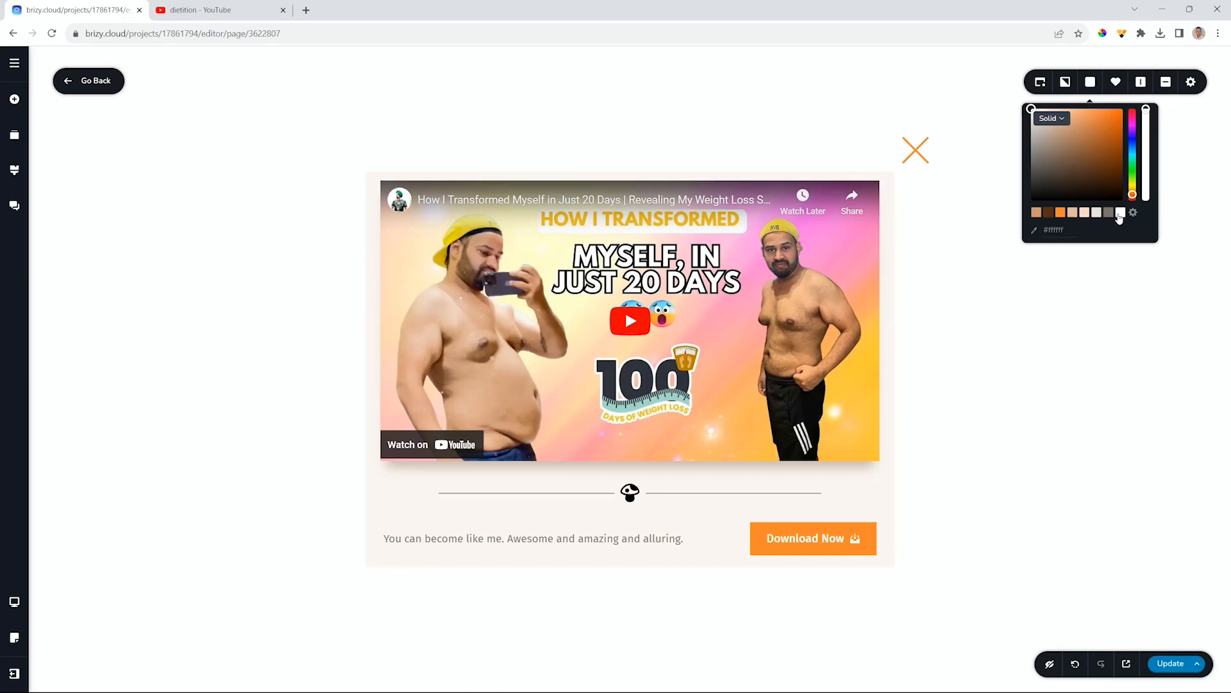
click(1122, 212)
mouse_move(1147, 111)
mouse_down()
mouse_move(1147, 146)
mouse_move(1148, 119)
mouse_up()
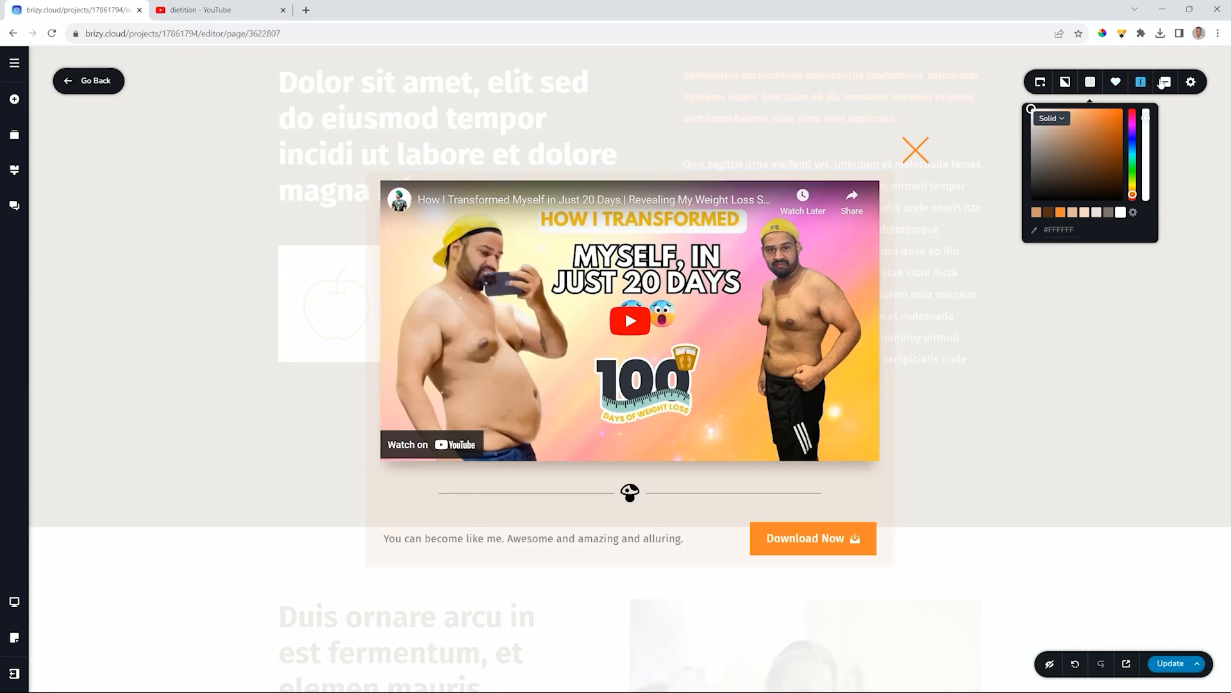
- Centre the popup horizontally and vertically on the page
click(1142, 81)
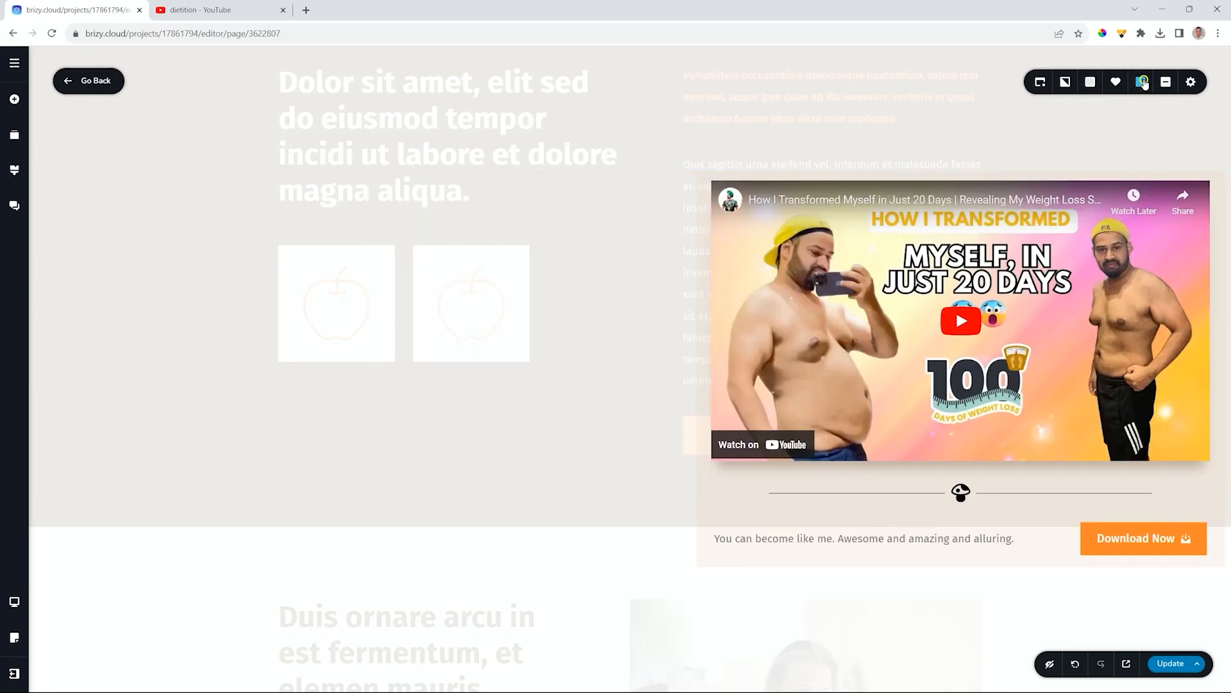
click(1142, 82)
click(1142, 82)
click(1143, 81)
click(1143, 82)
click(1145, 82)
click(1146, 83)
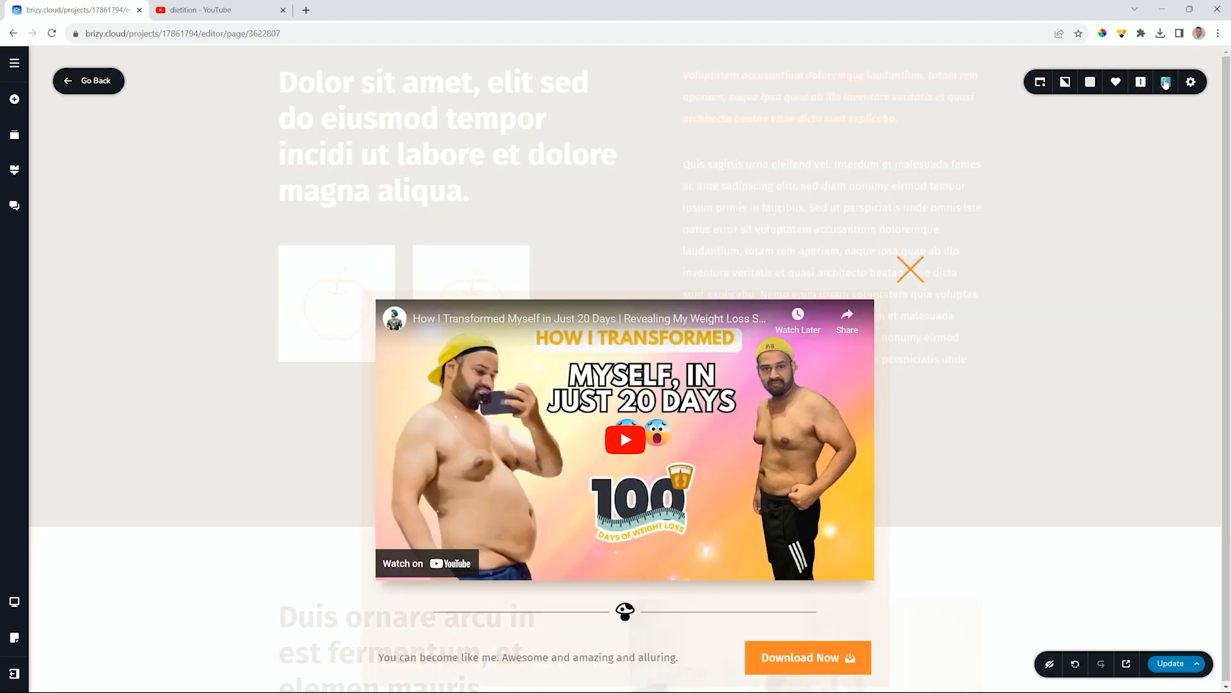
click(1143, 83)
click(1142, 82)
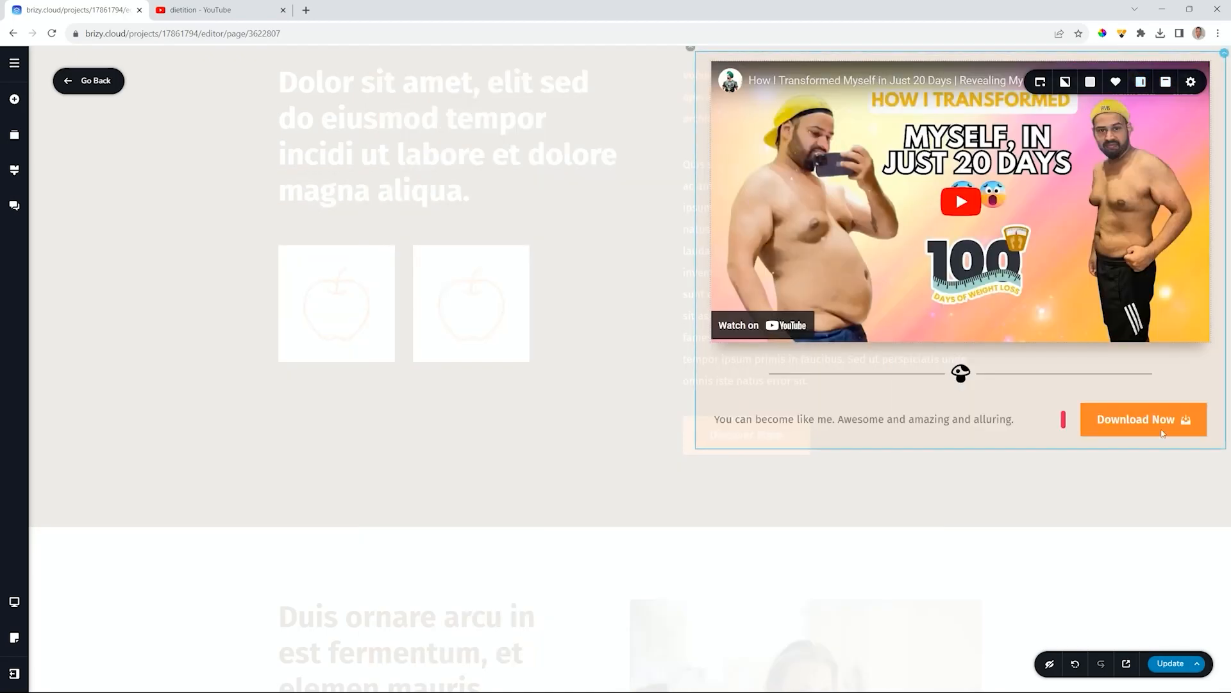
click(1142, 82)
click(1143, 82)
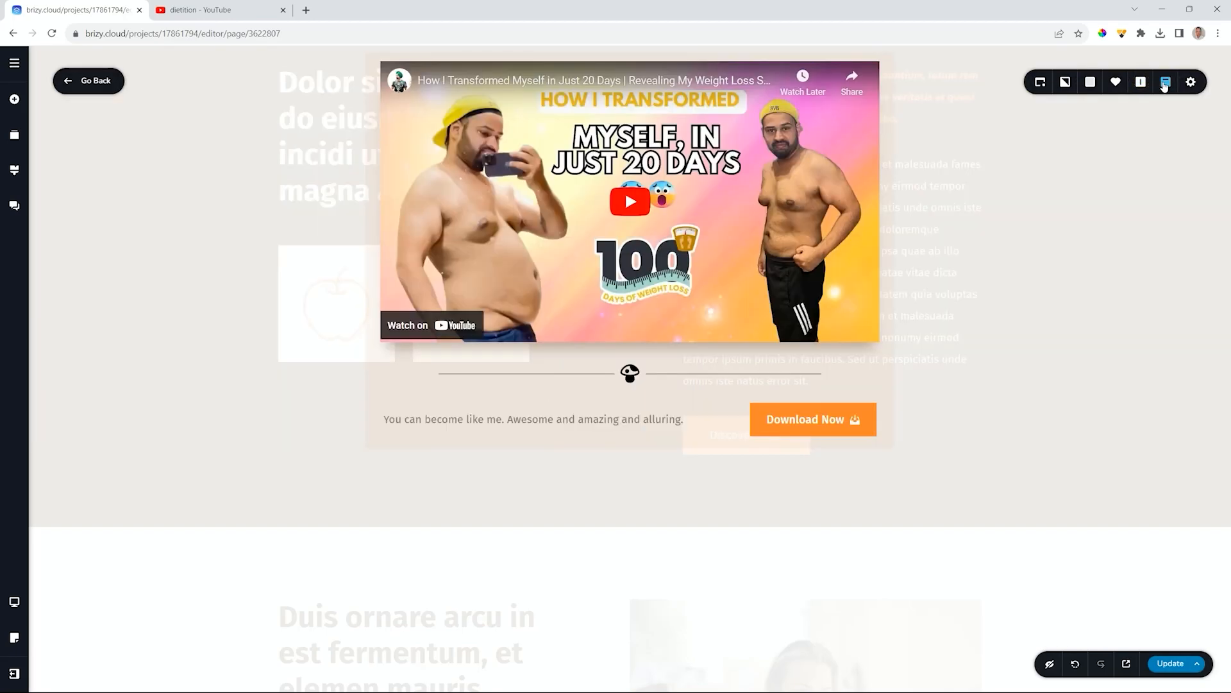
click(1165, 84)
- Set the popup width to 827 px and keep its height on Auto
click(1192, 82)
mouse_move(1122, 118)
mouse_down()
mouse_move(1148, 118)
mouse_move(1133, 118)
mouse_up()
click(1155, 148)
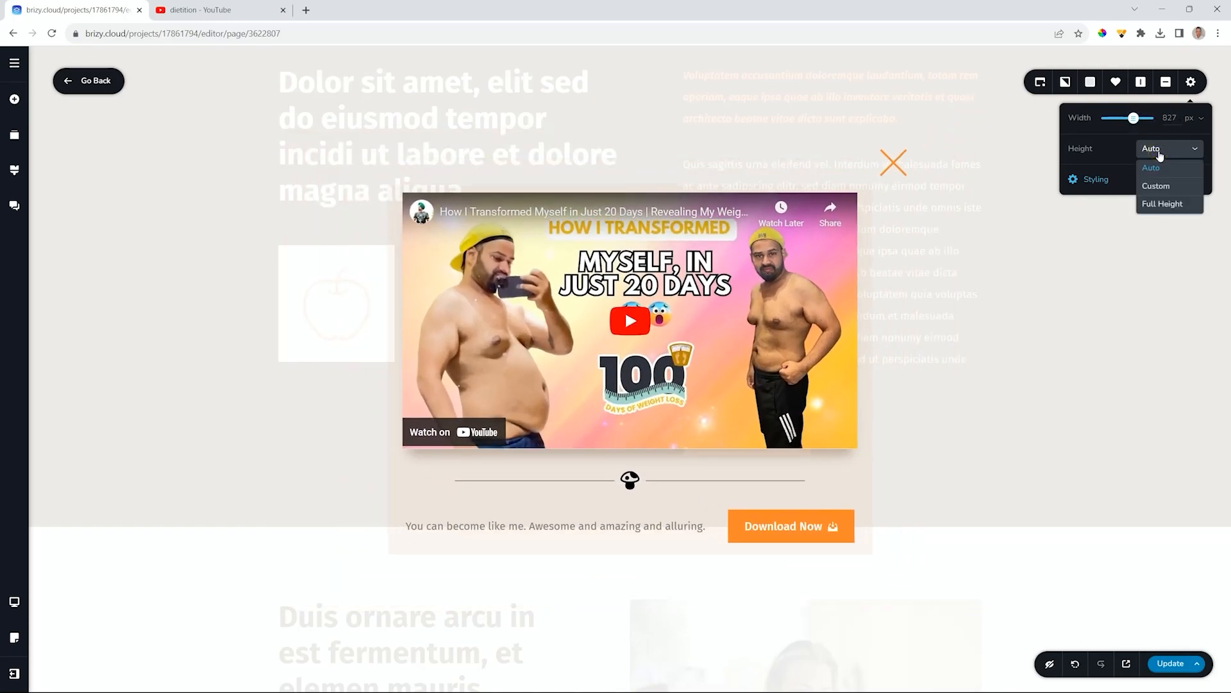
click(1071, 299)
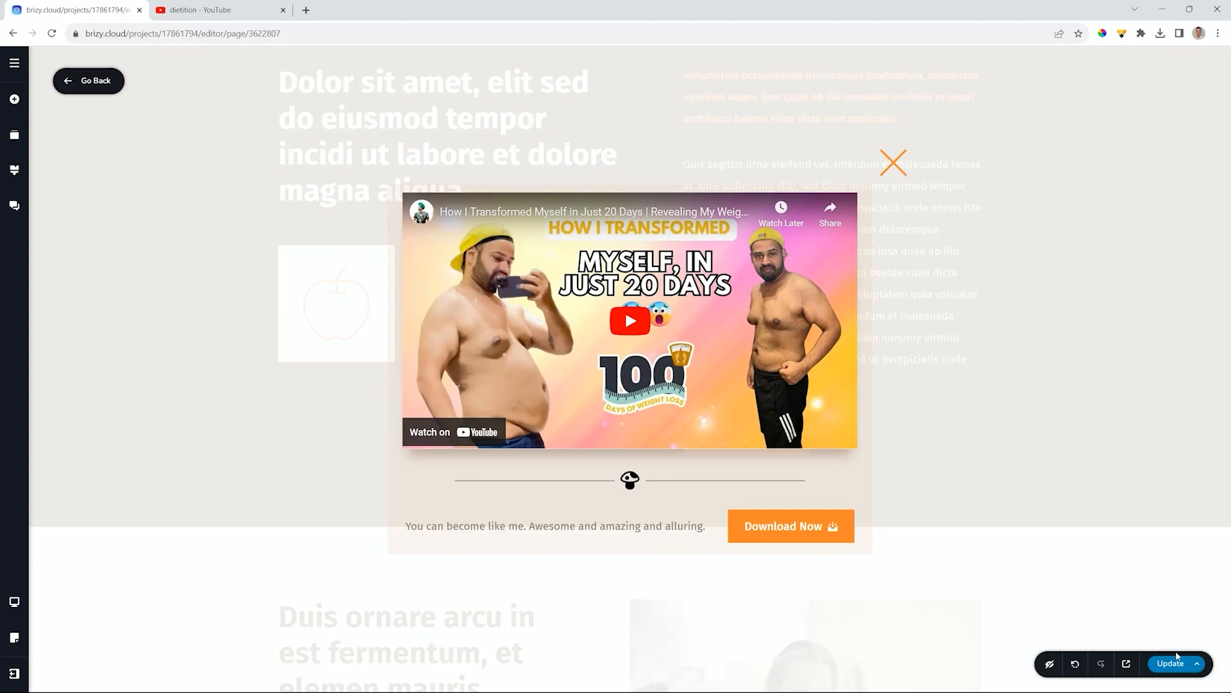
- Save the popup with Update, go back to the page editor, and save the page again
click(1174, 663)
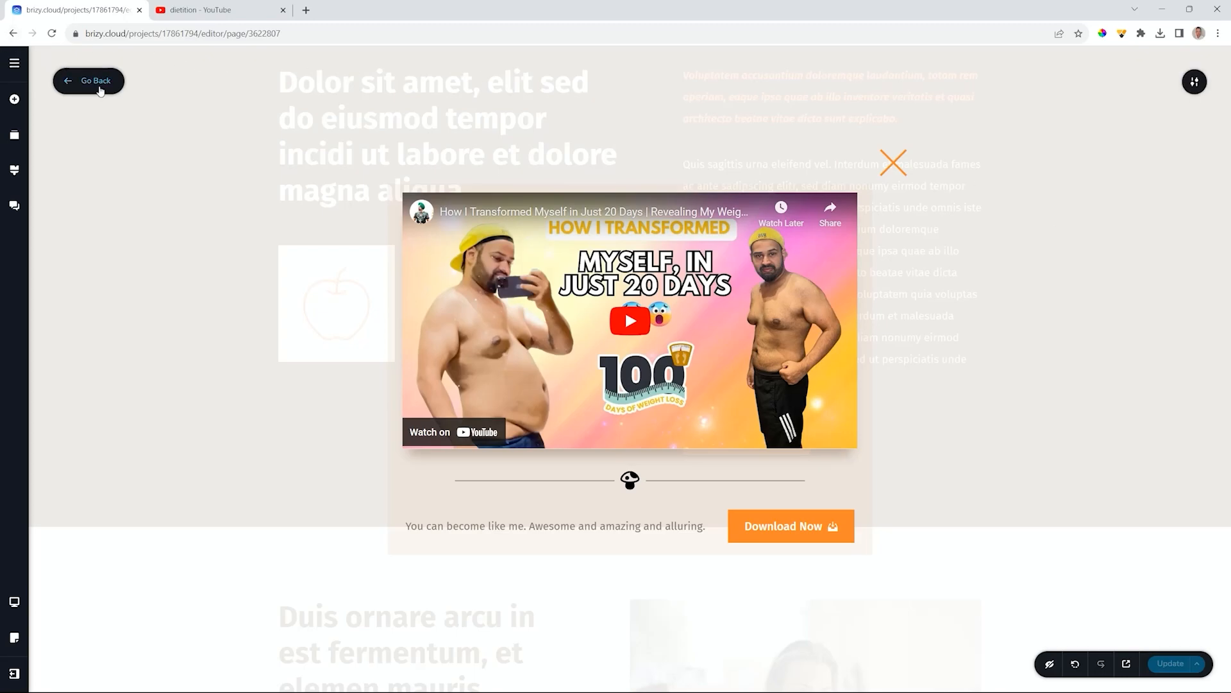
click(97, 88)
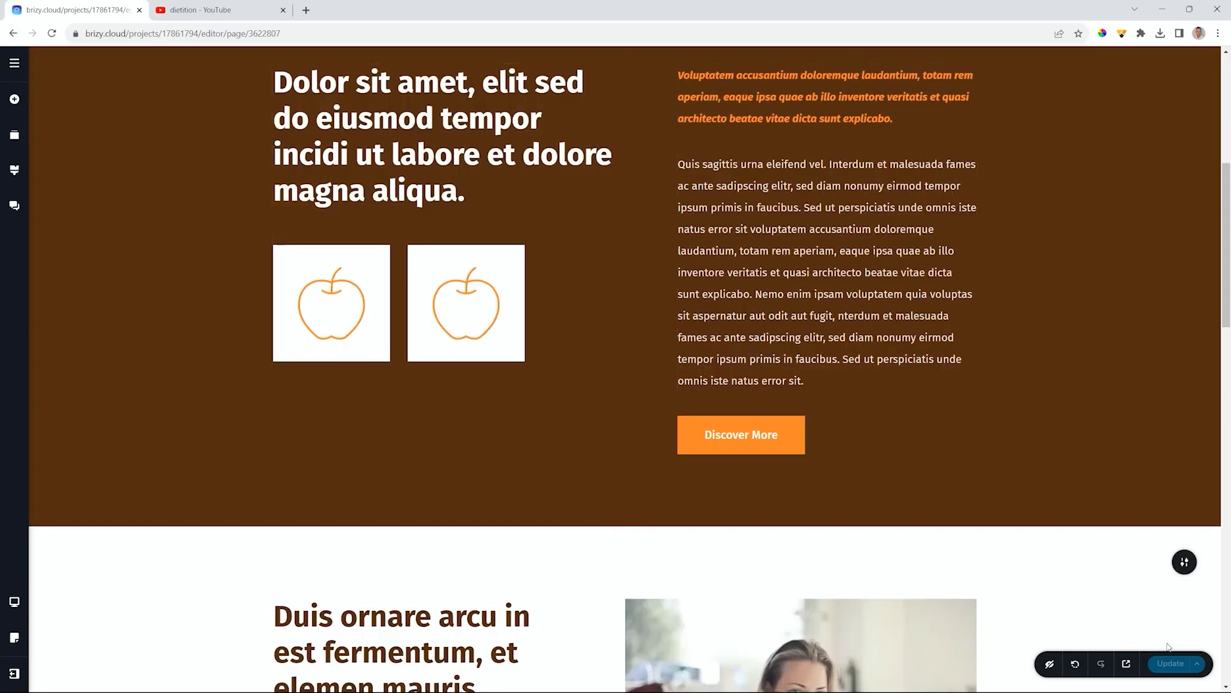
click(1170, 662)
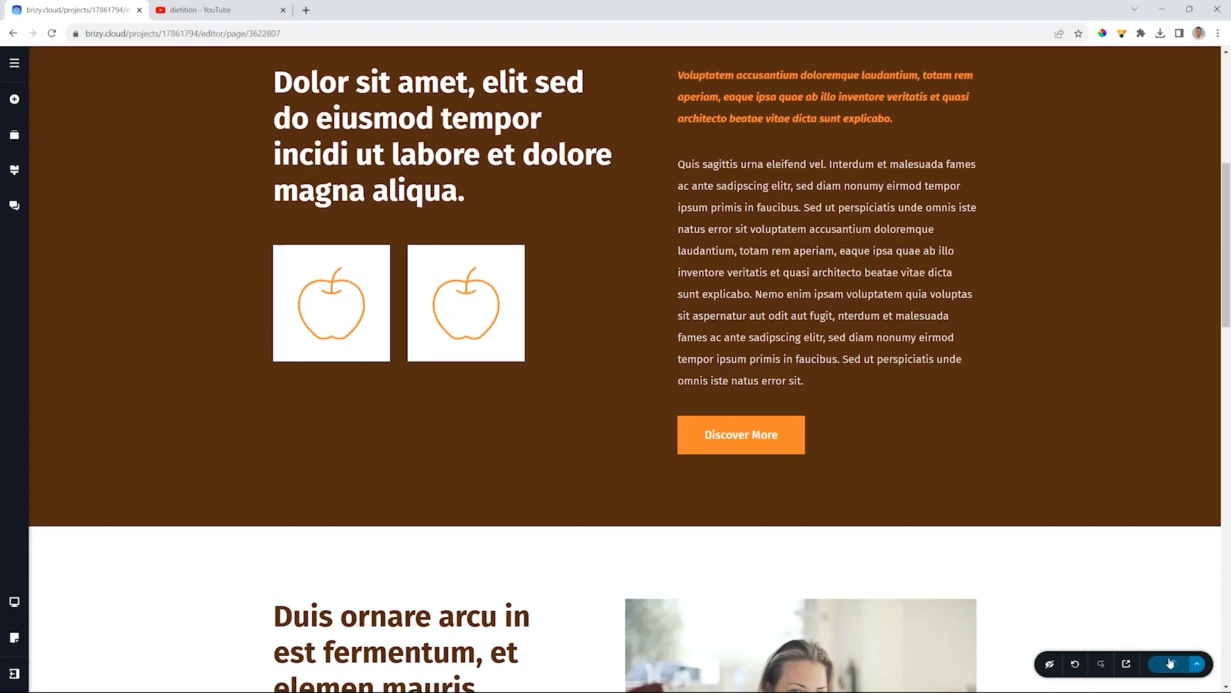
- Preview the About page live and scroll down to the brown section's Discover More button
click(1127, 661)
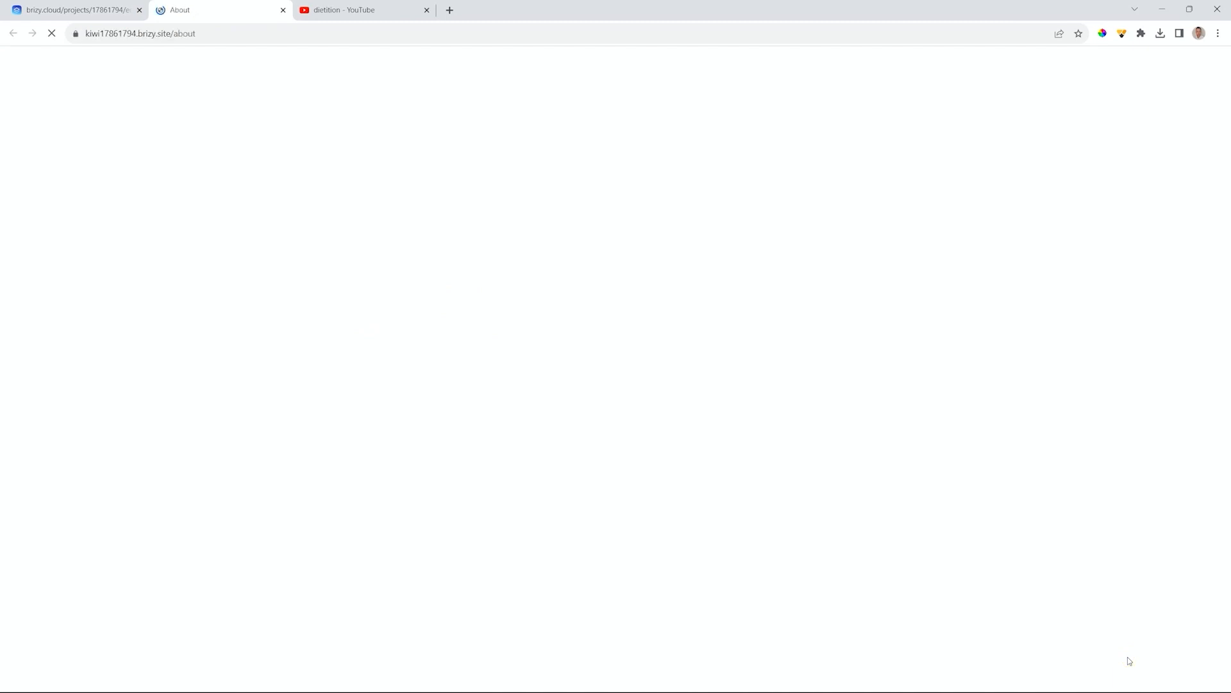
scroll(1052, 434, down, 5)
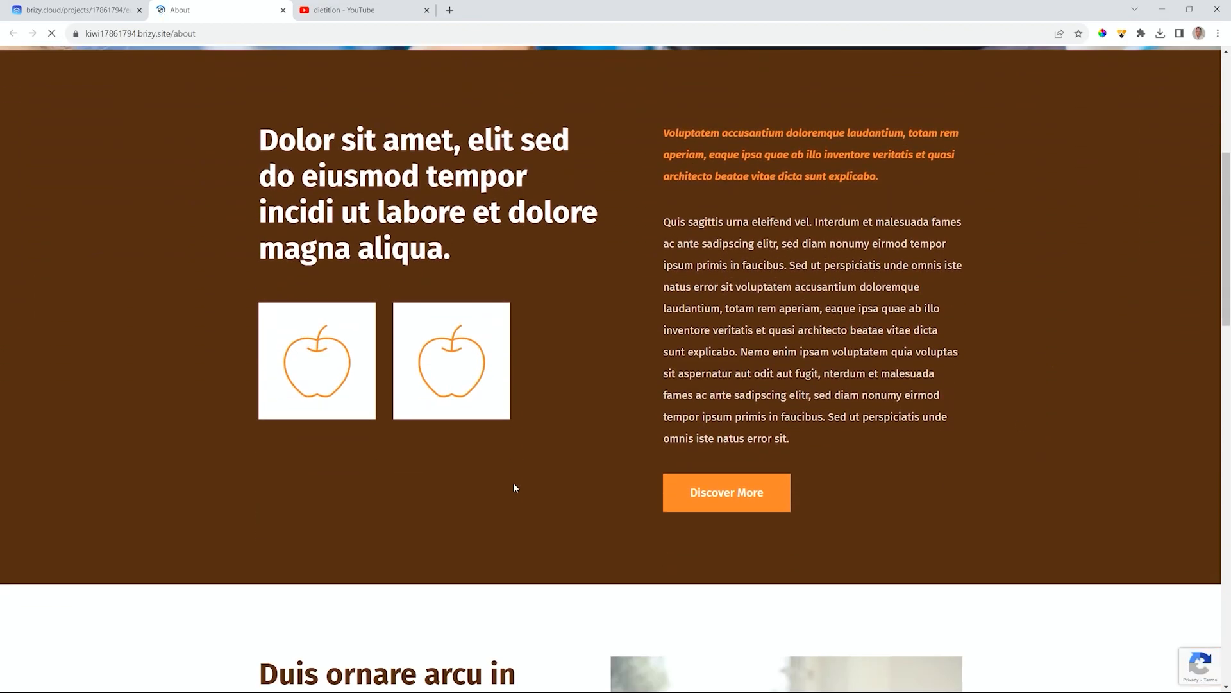
scroll(795, 498, down, 3)
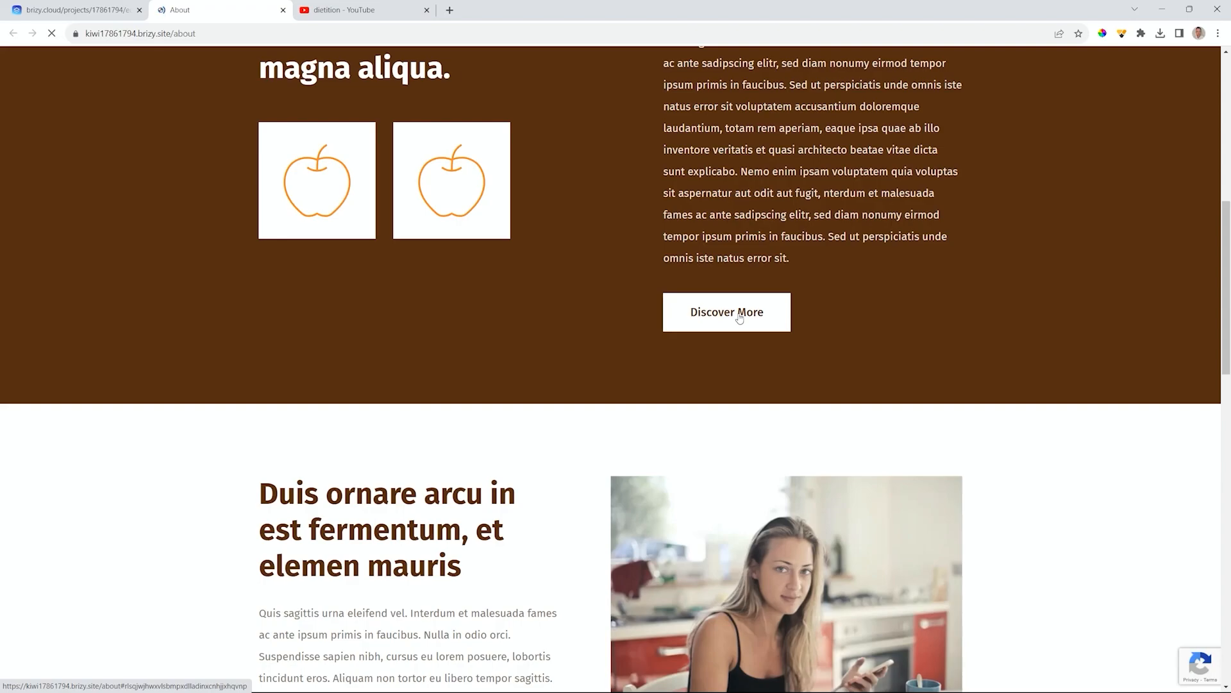
- Confirm Discover More opens the video popup, then close the popup
click(740, 318)
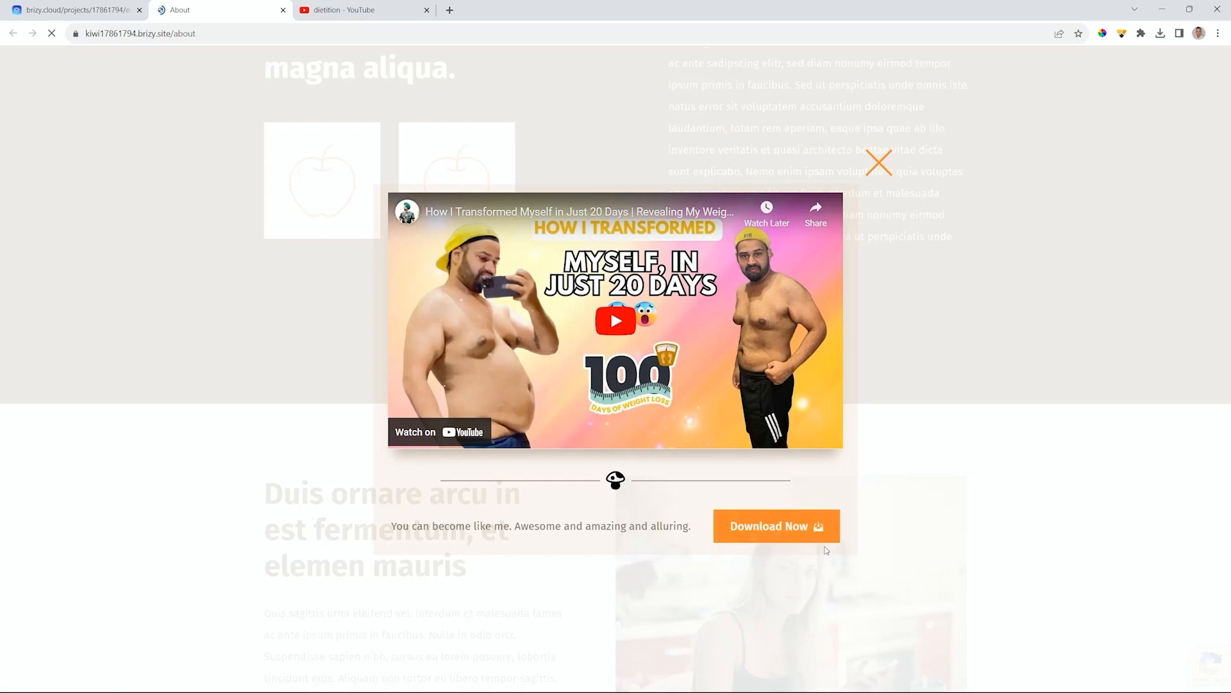
click(881, 161)
click(979, 257)
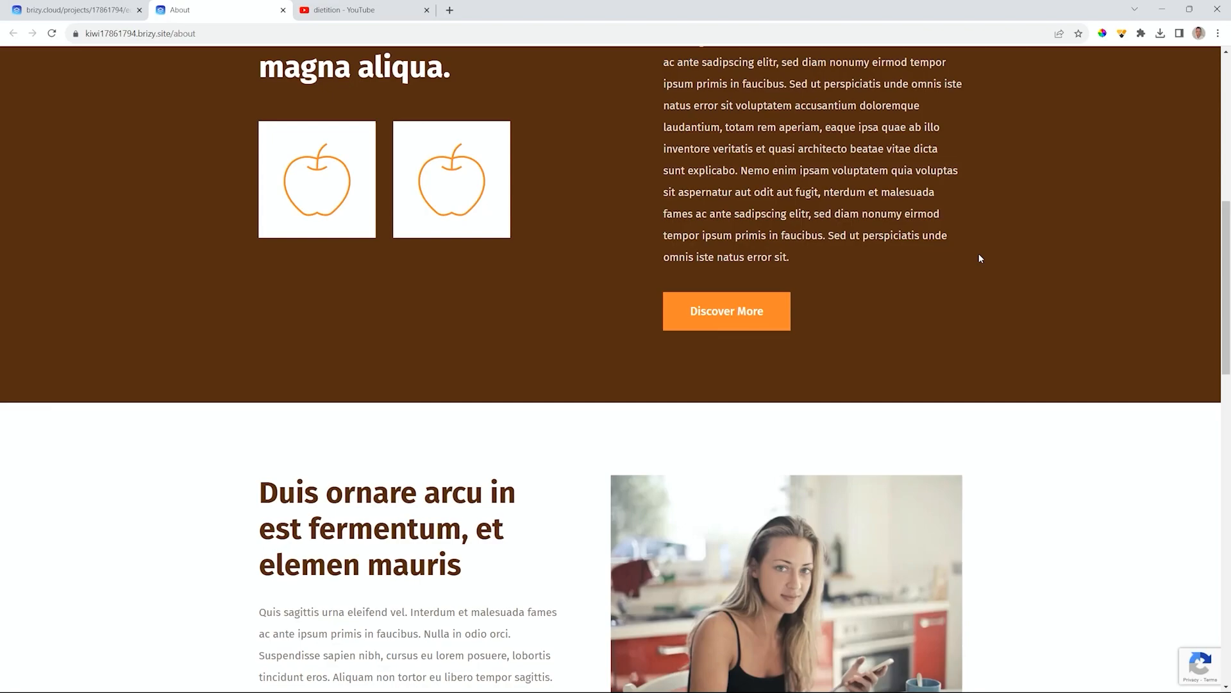
- Scroll further down the live About page past the second Discover More button
scroll(980, 258, down, 8)
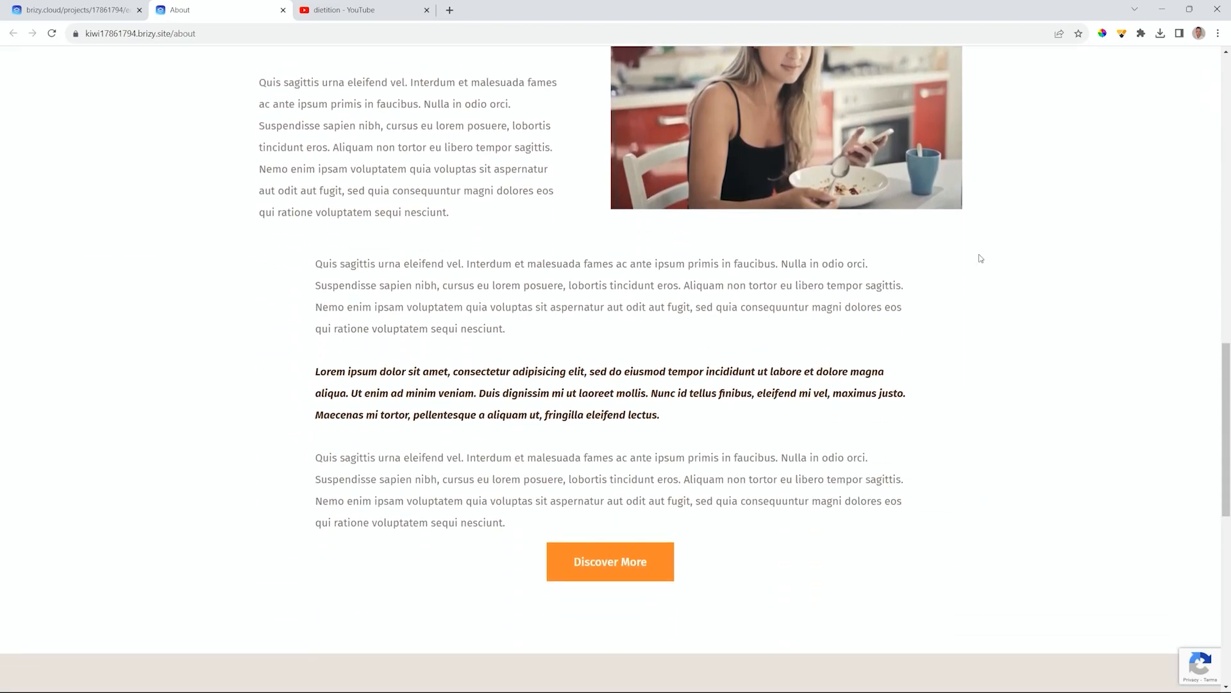
scroll(980, 257, down, 9)
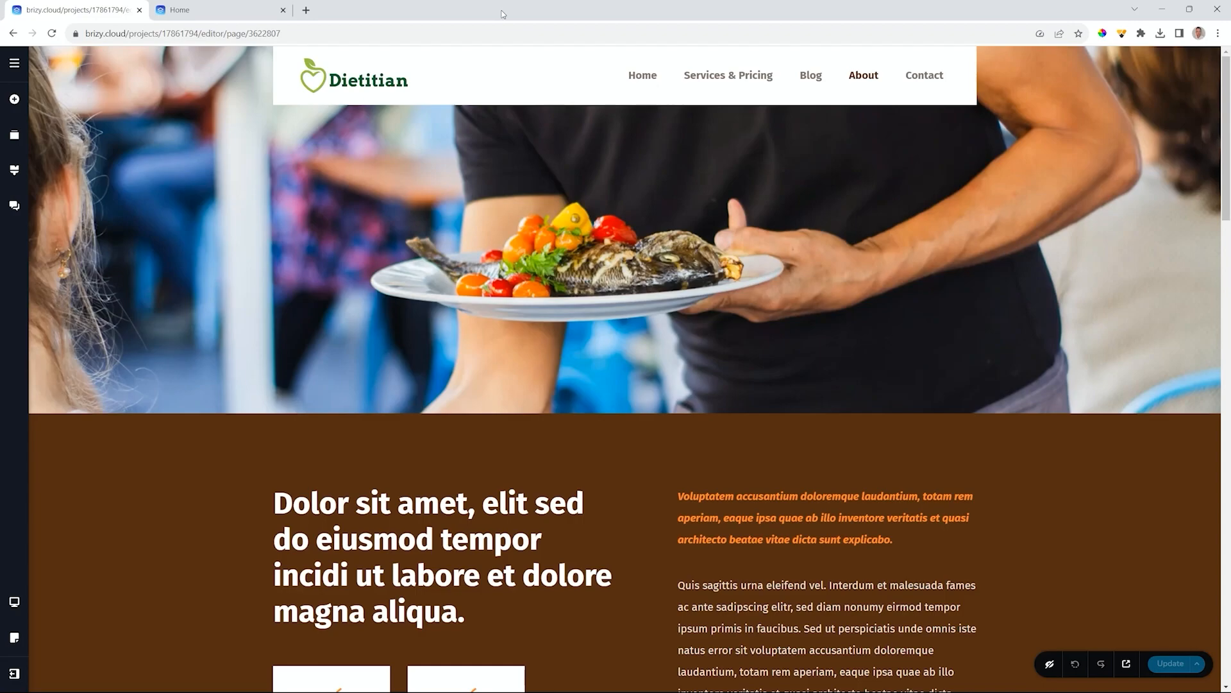
click(263, 10)
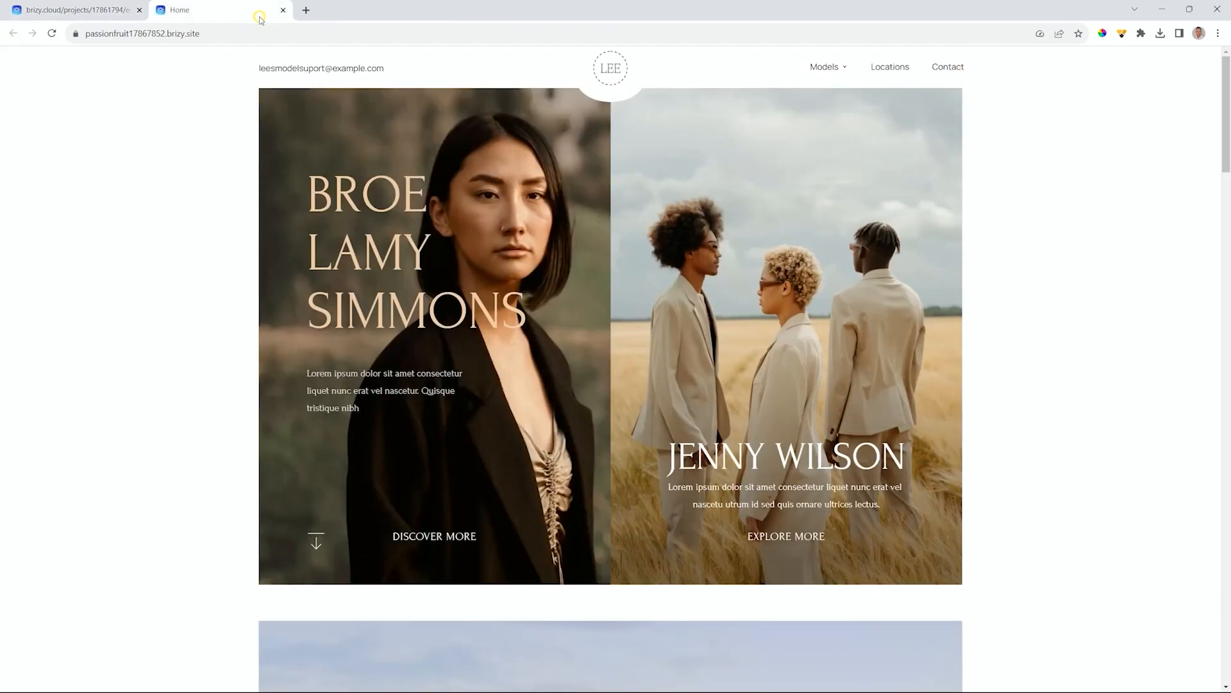
click(51, 34)
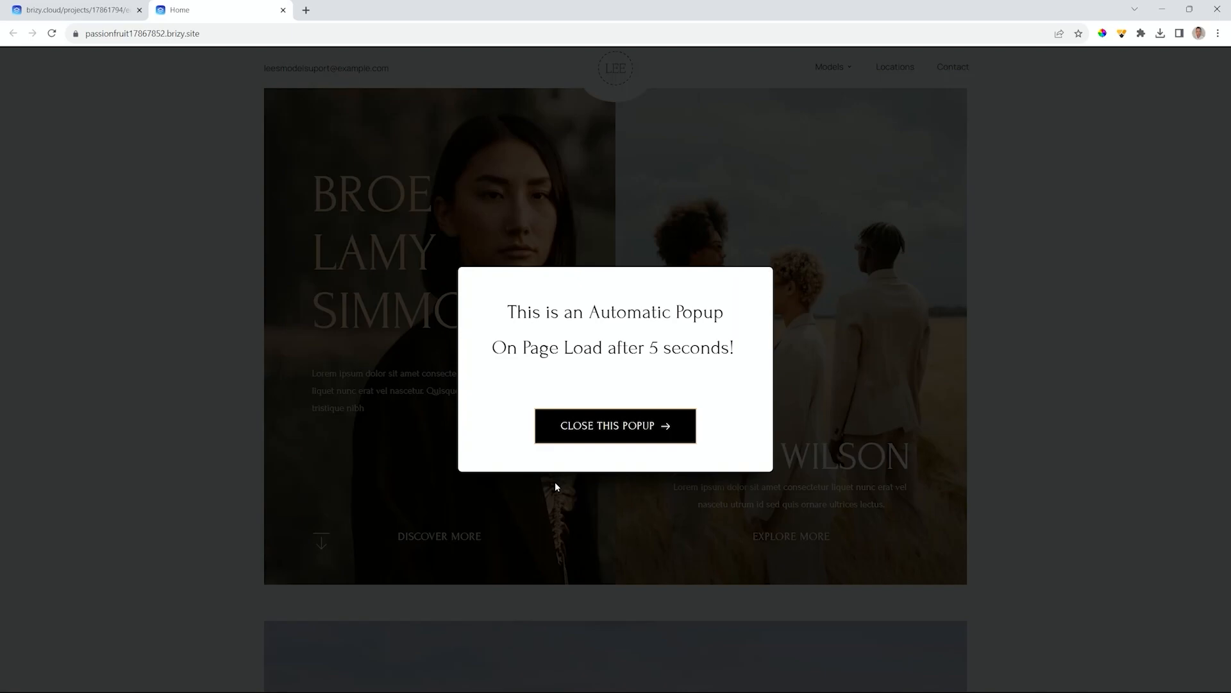
click(594, 434)
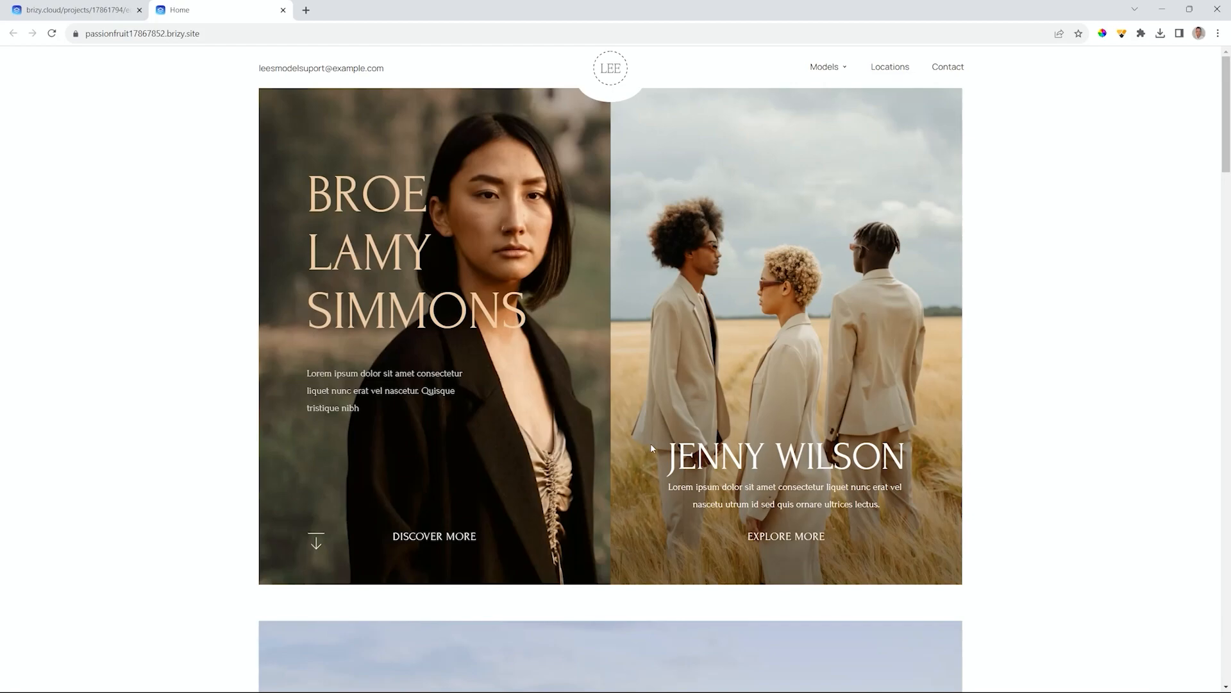
scroll(651, 444, down, 12)
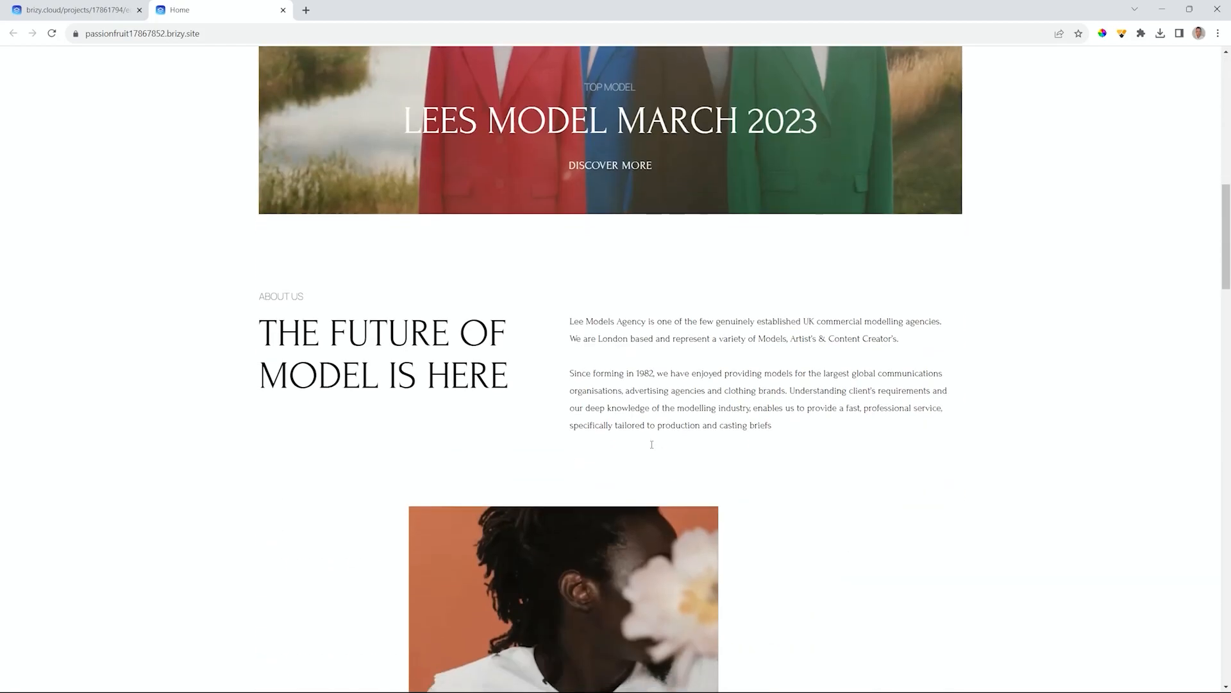
scroll(652, 445, down, 15)
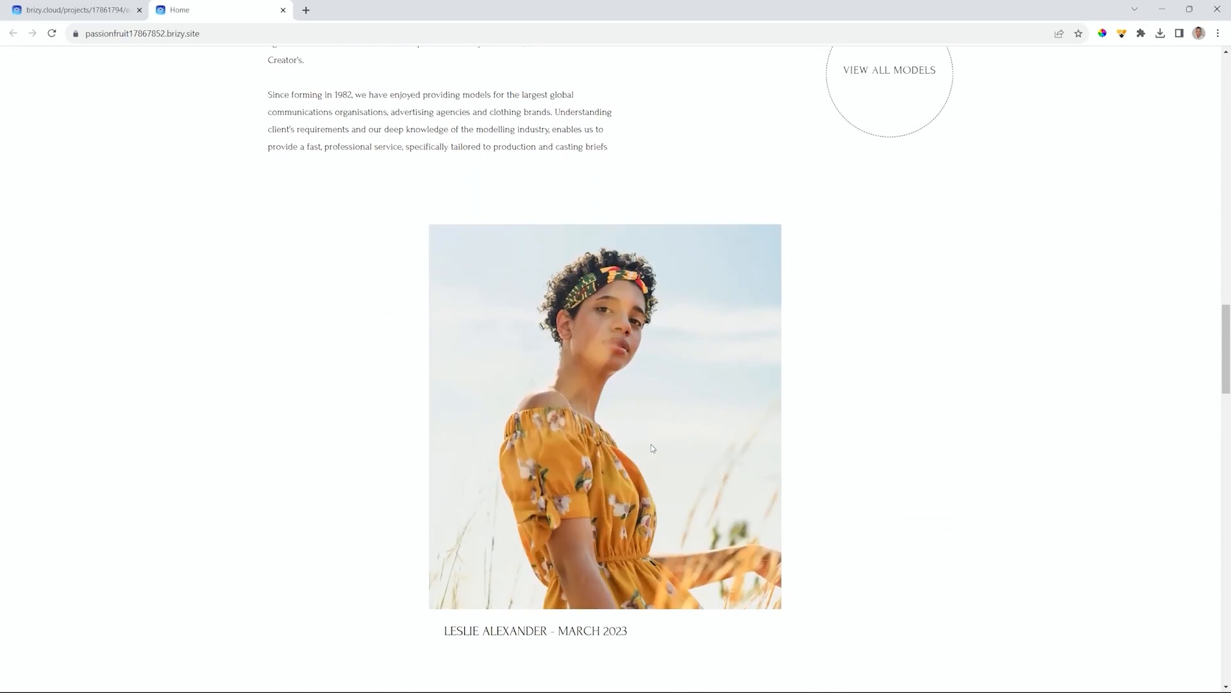
scroll(653, 447, down, 11)
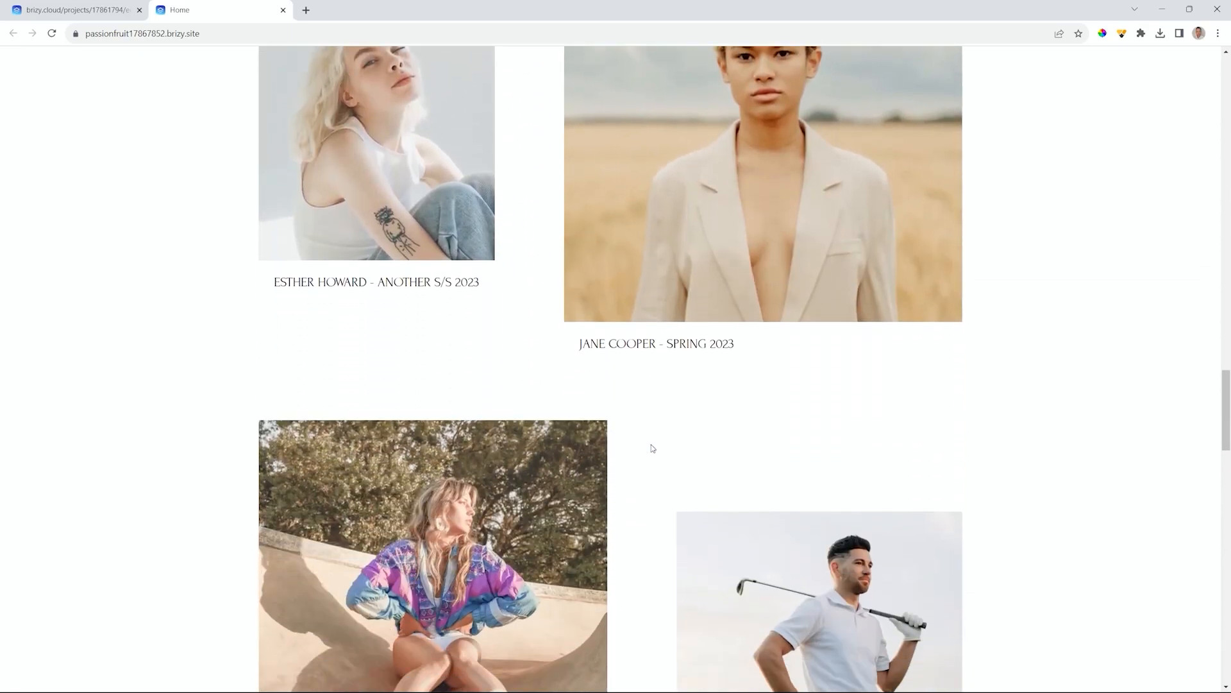
scroll(653, 448, down, 9)
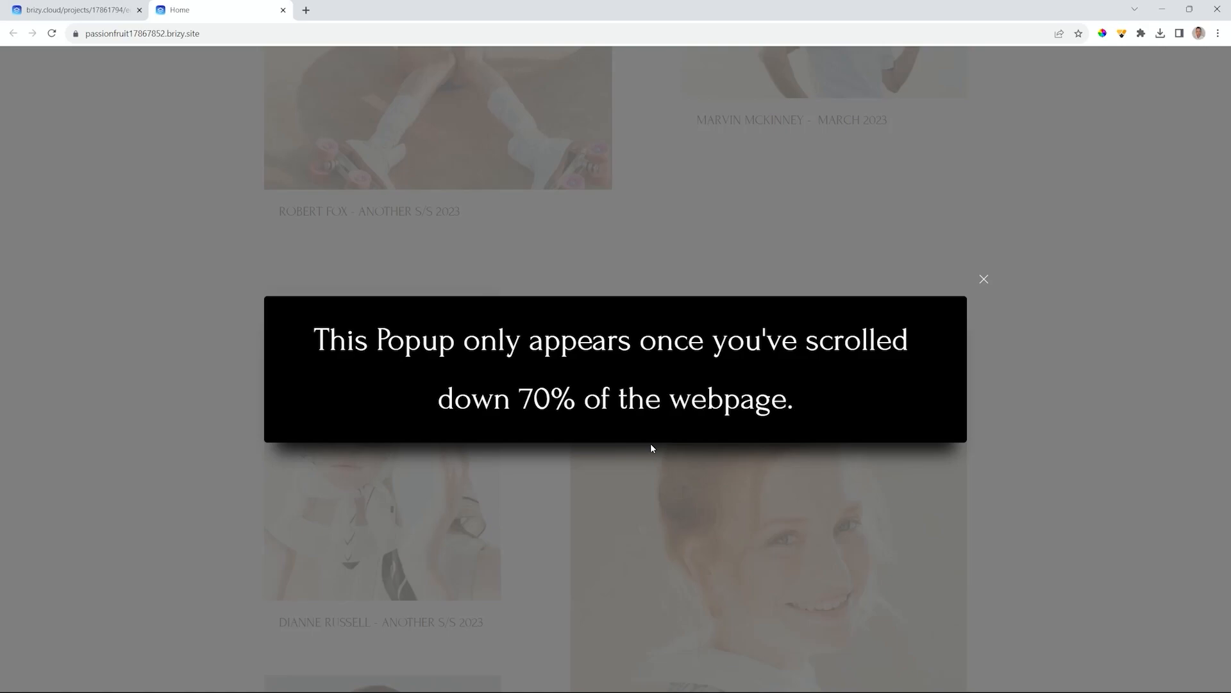
click(983, 278)
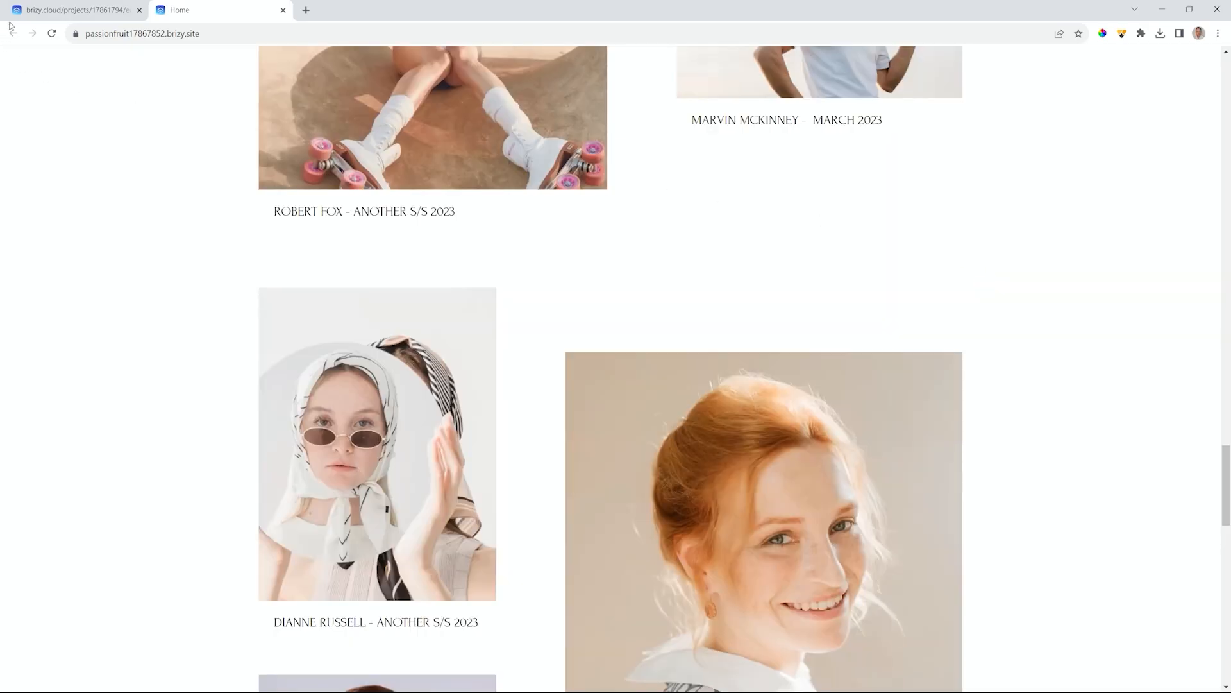
click(71, 9)
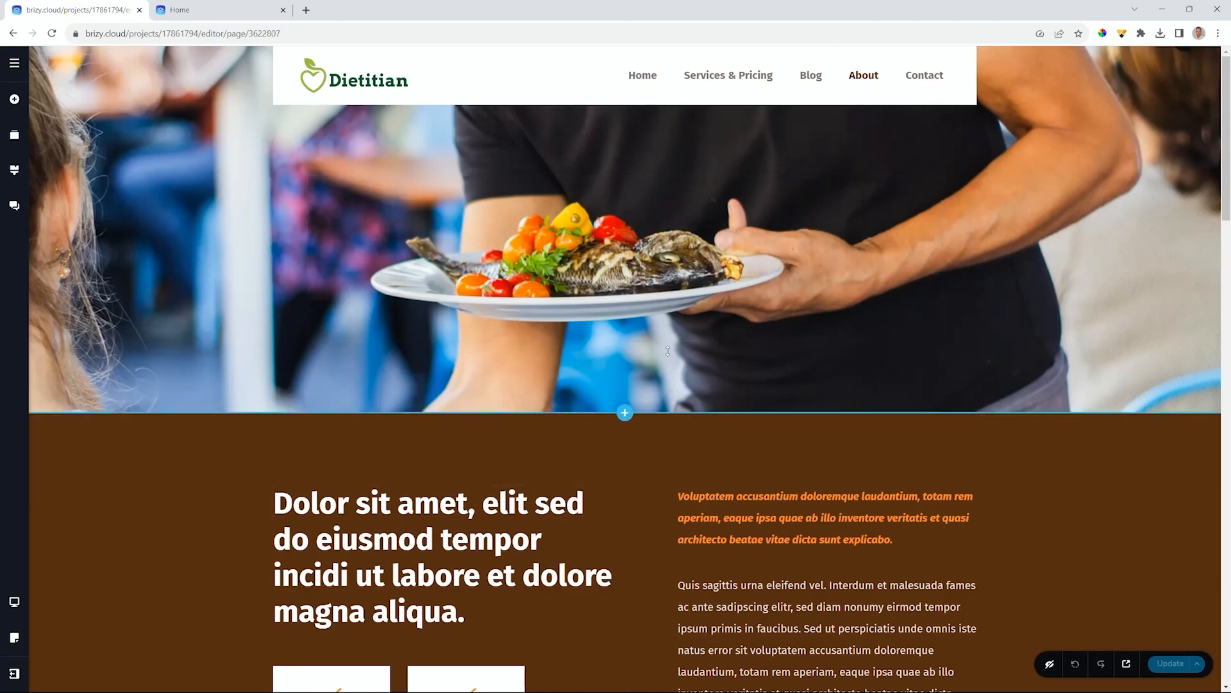
- Add a new popup under Popups & alerts and set its status to Published
click(13, 65)
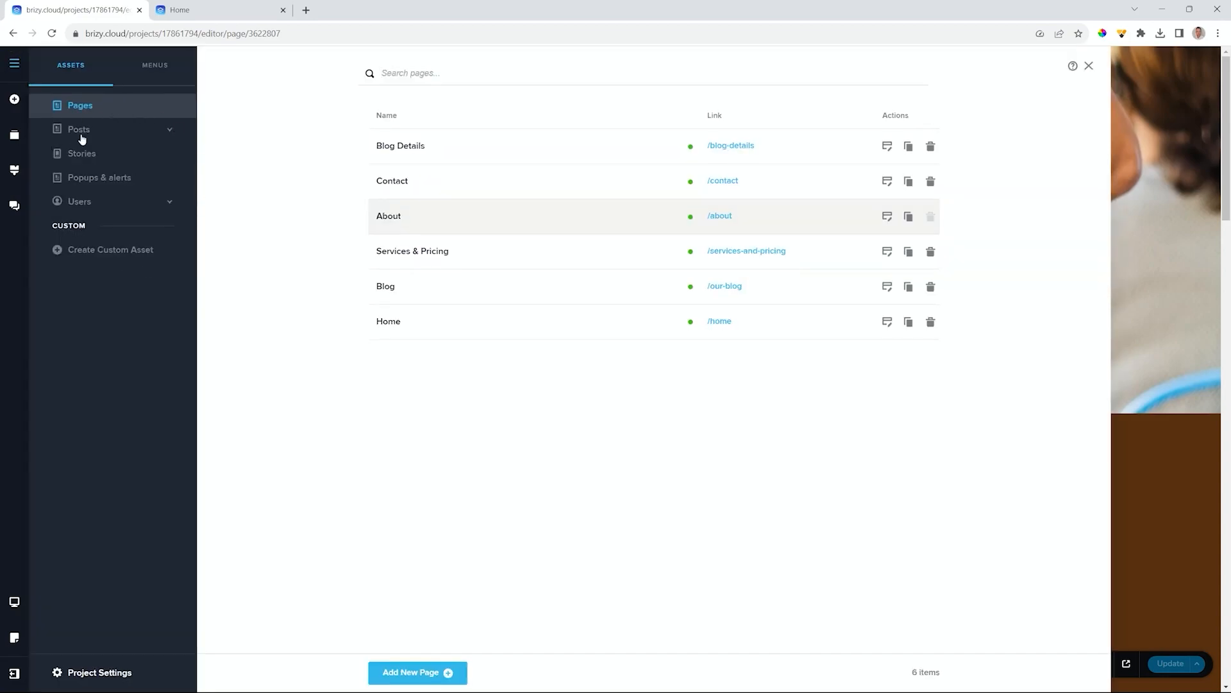
click(86, 184)
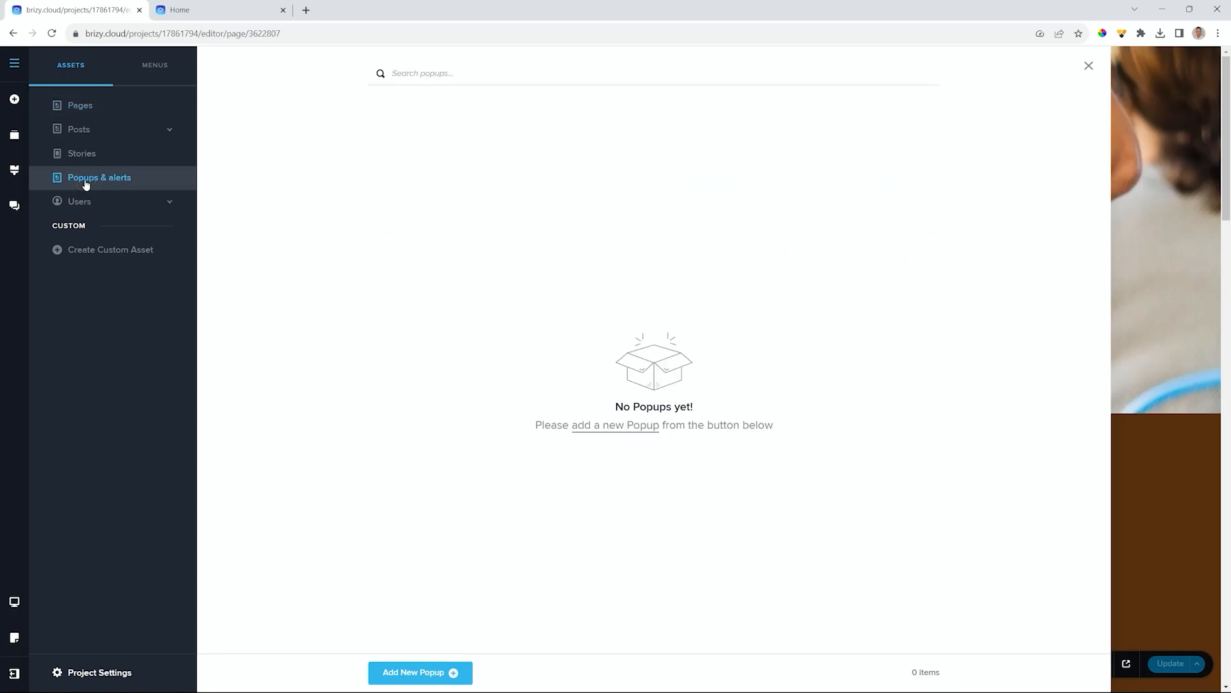
click(641, 429)
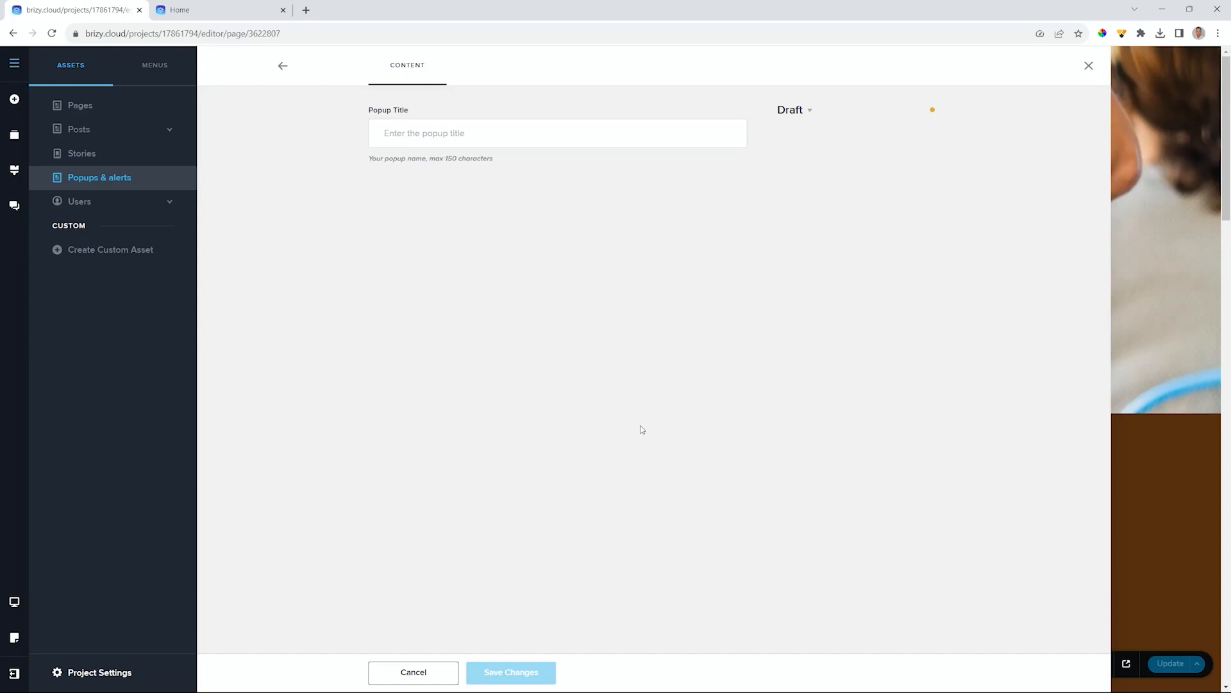
click(794, 113)
click(812, 157)
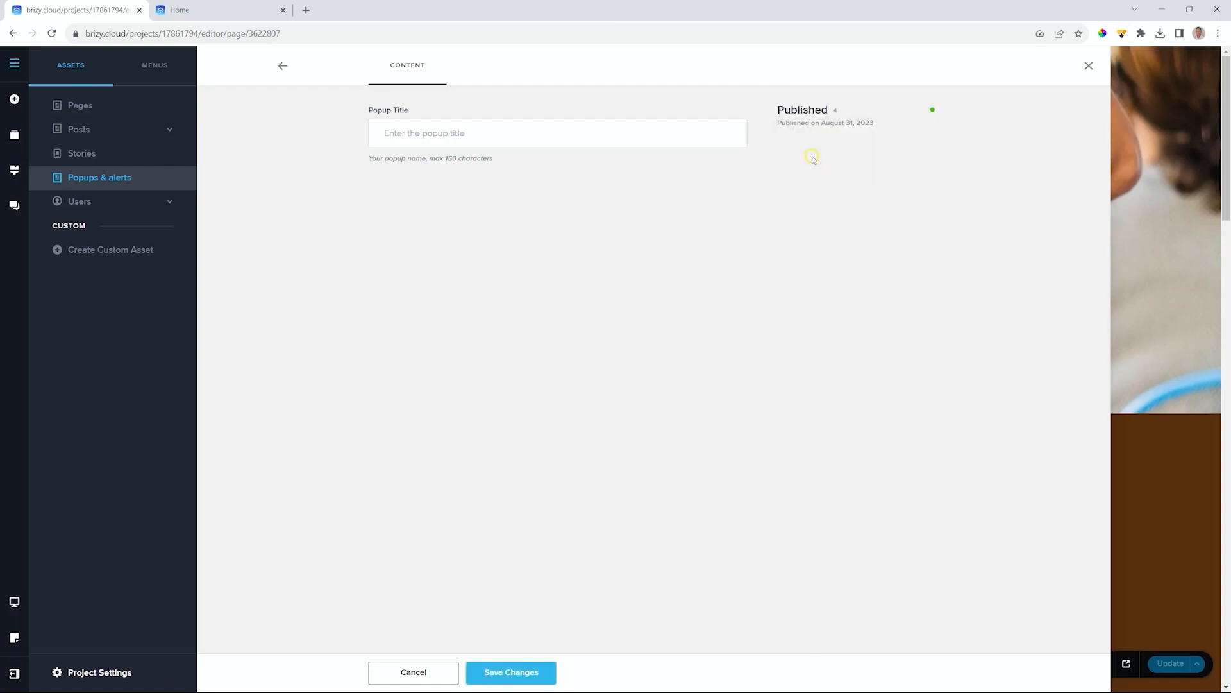
- Title the popup 'Test Popup', save the changes, and open it for editing
click(469, 132)
text(Test Popup)
click(510, 672)
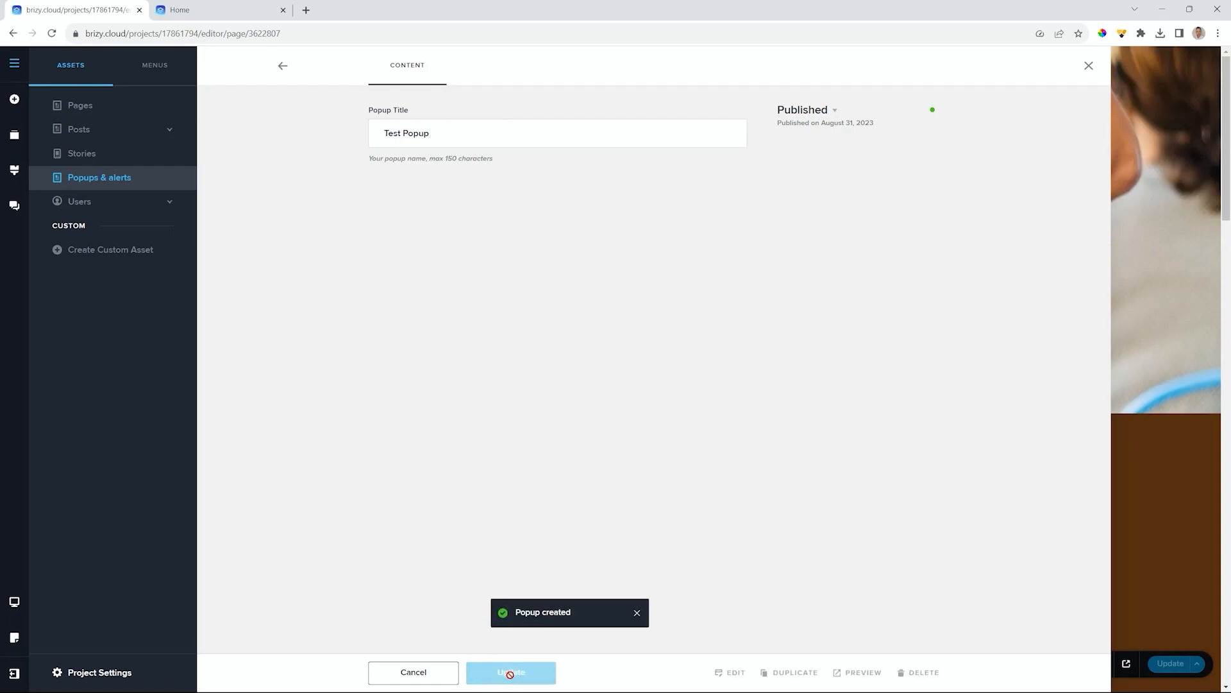
click(732, 673)
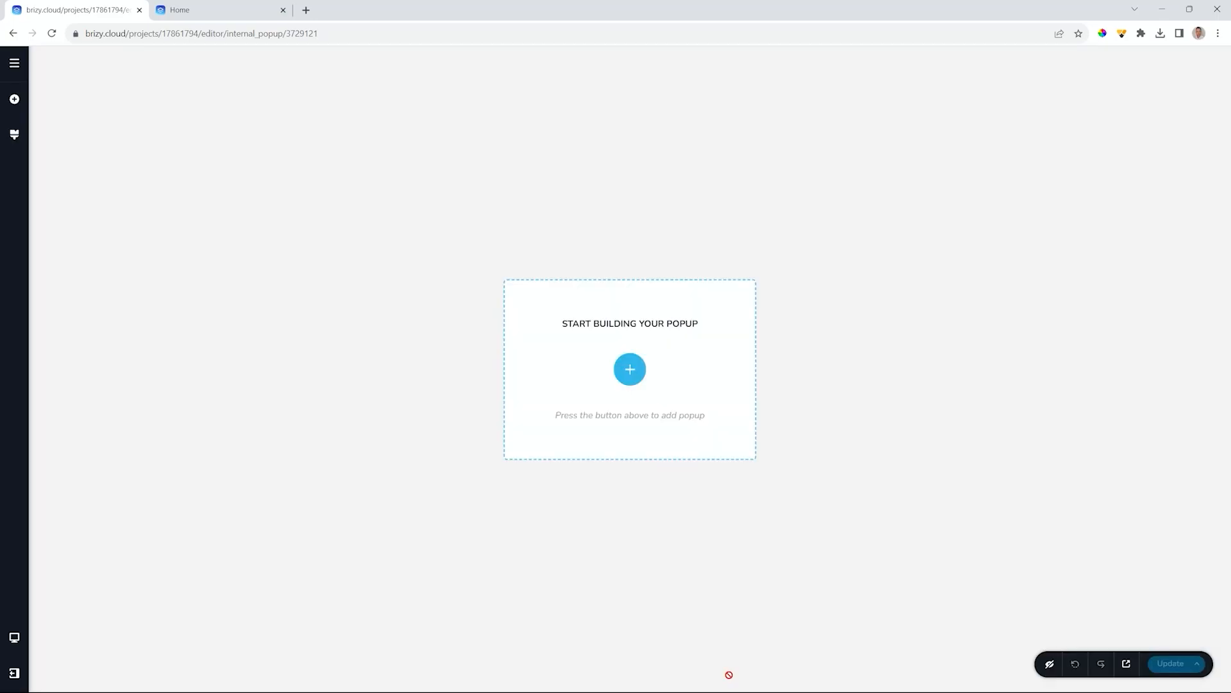
- Fill the popup with the Black Friday Deals template from the template library
click(628, 368)
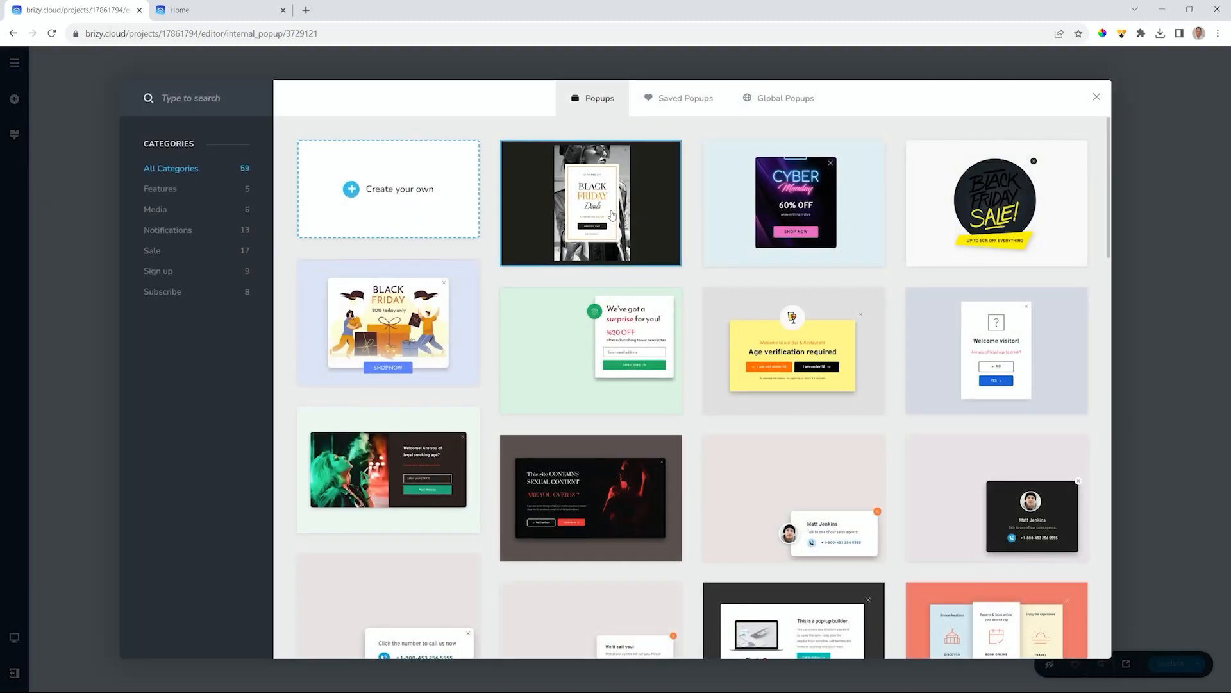
scroll(613, 212, down, 8)
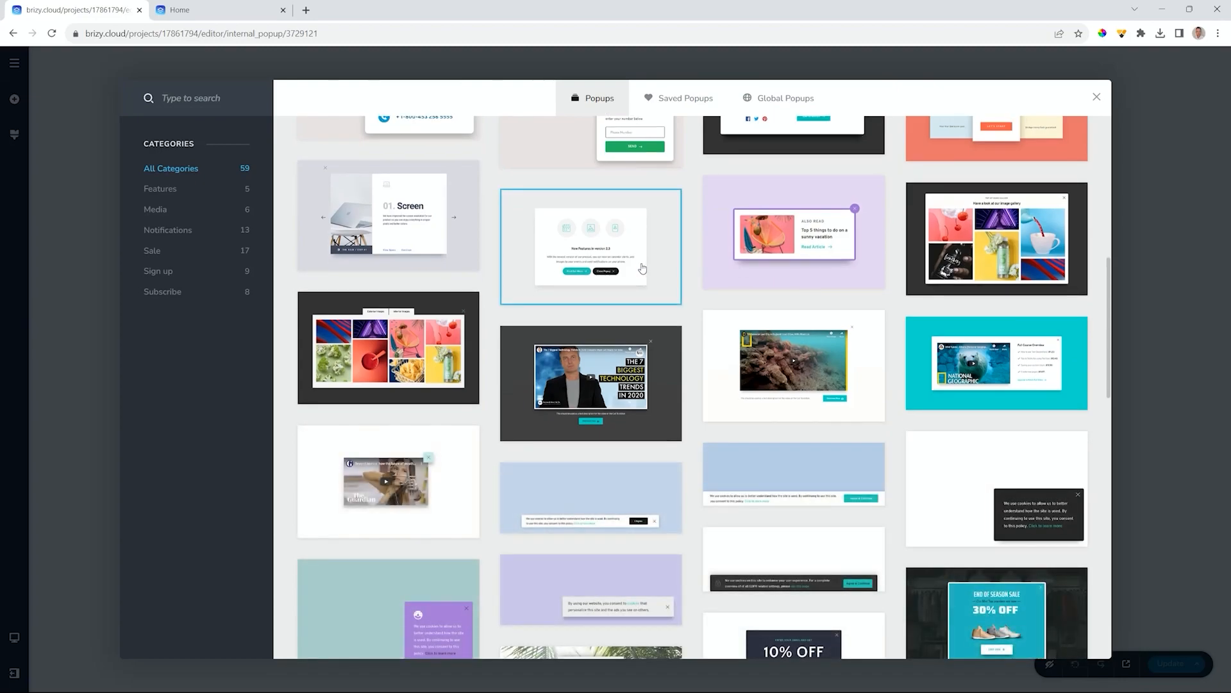
scroll(645, 269, up, 8)
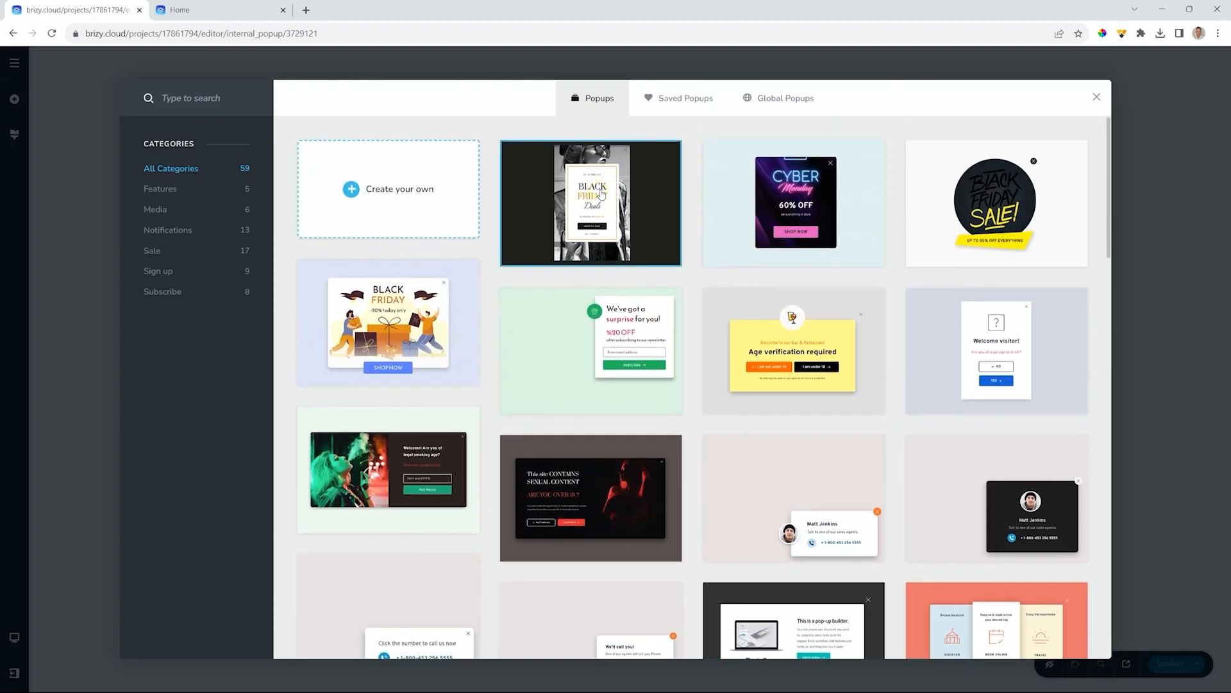
click(587, 219)
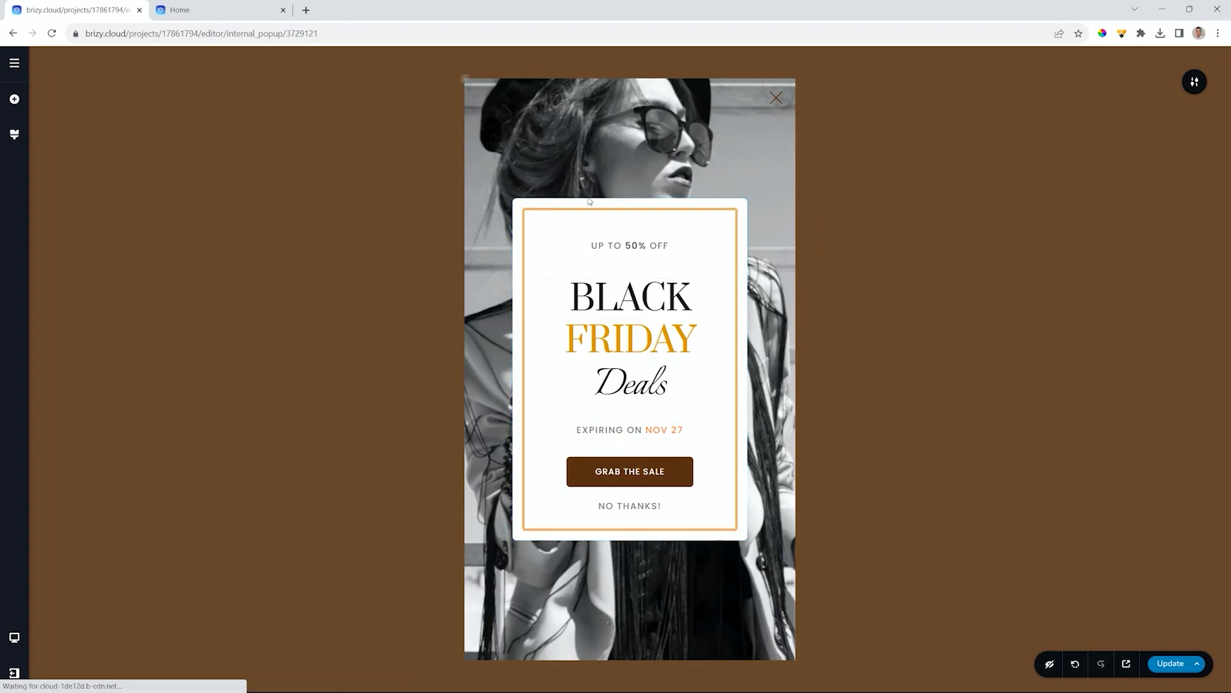
- Open the popup's settings toolbar and its Popup display settings panel
click(15, 141)
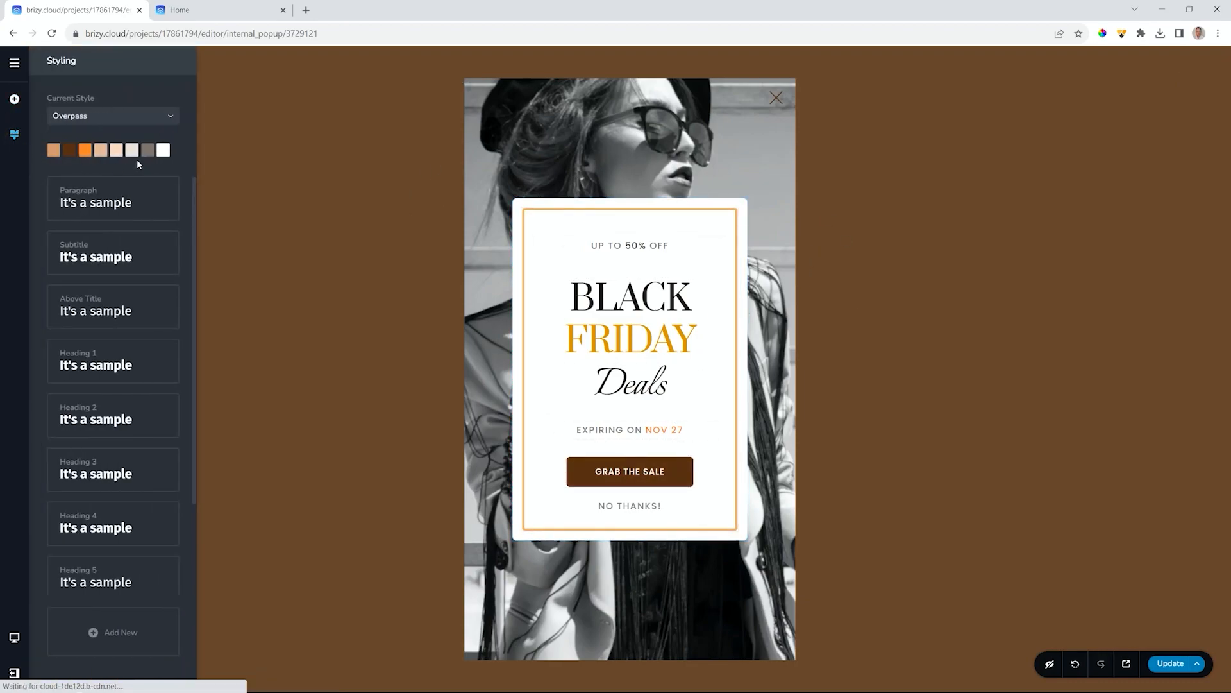
click(838, 248)
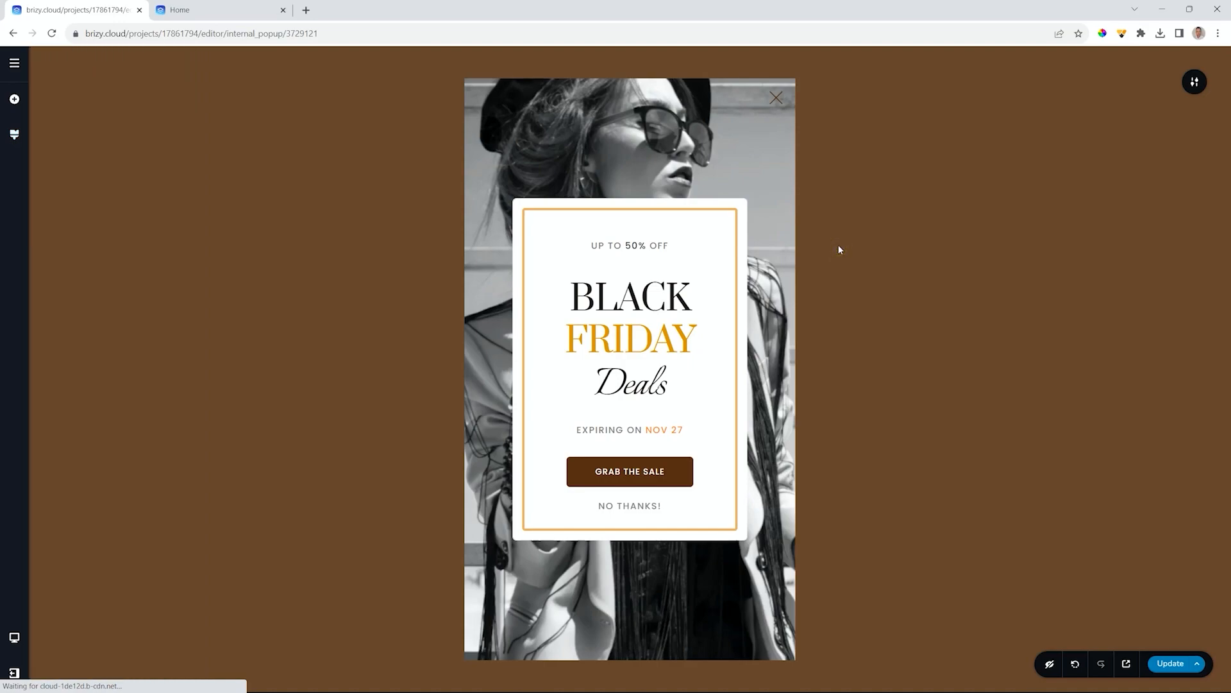
click(1194, 82)
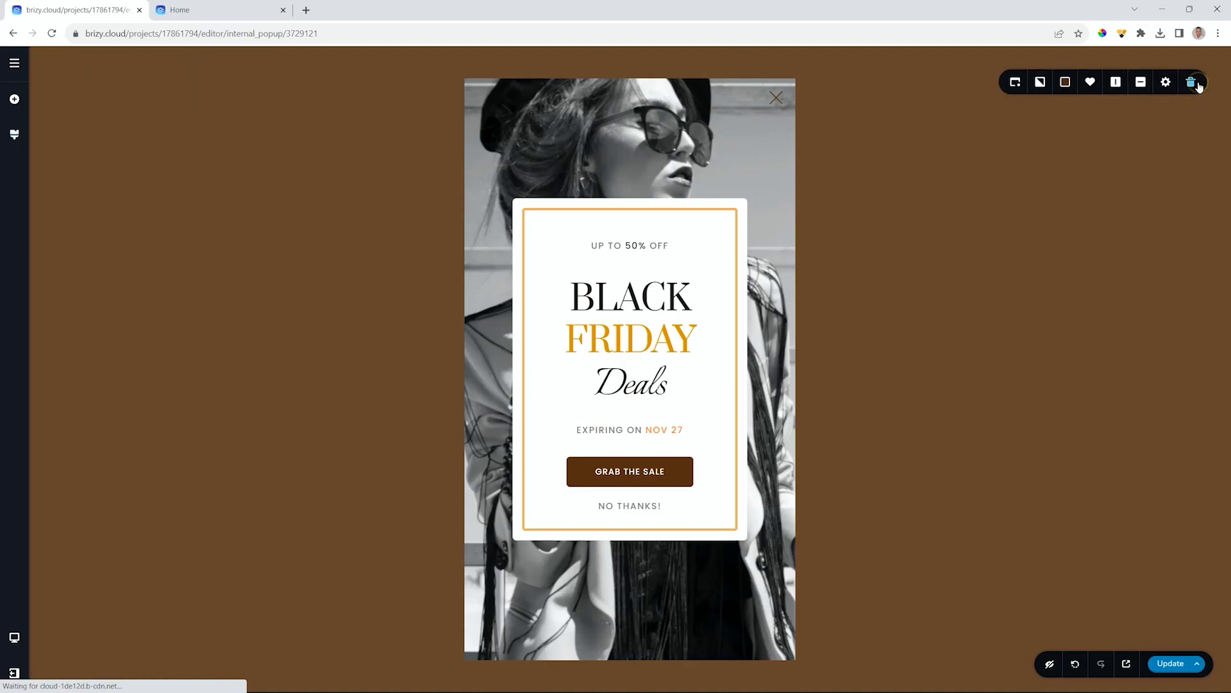
click(1012, 83)
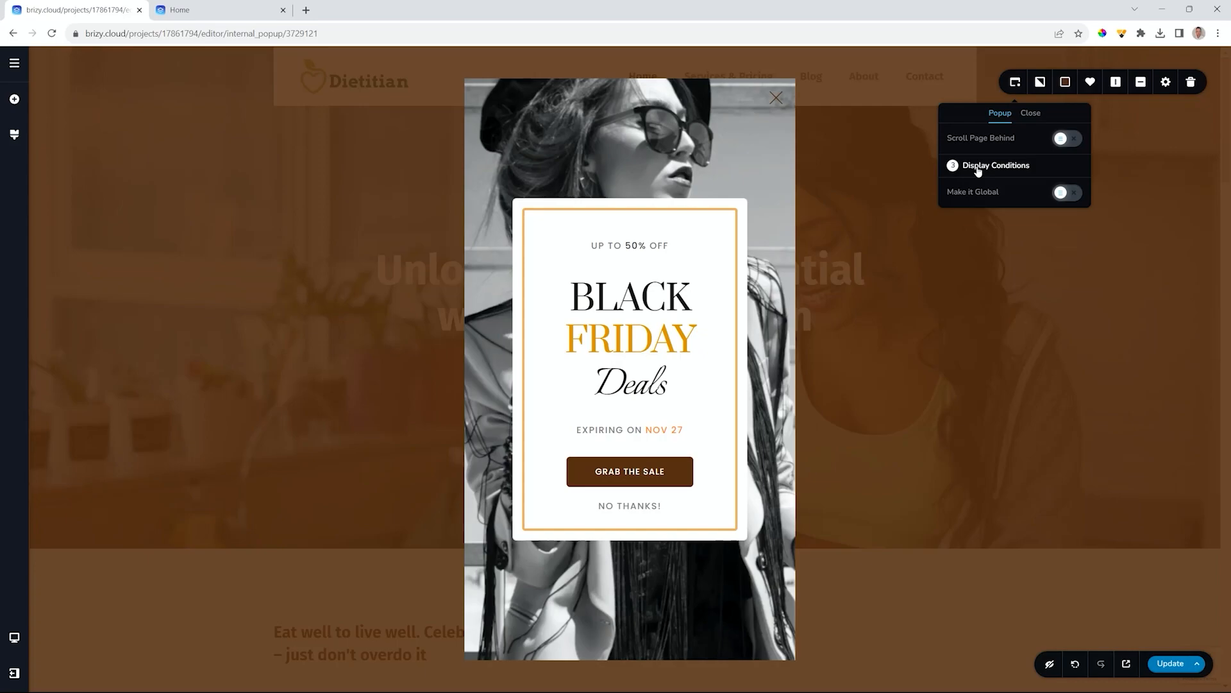
- Keep the first display trigger as On Page Load and raise its value to 3
click(978, 168)
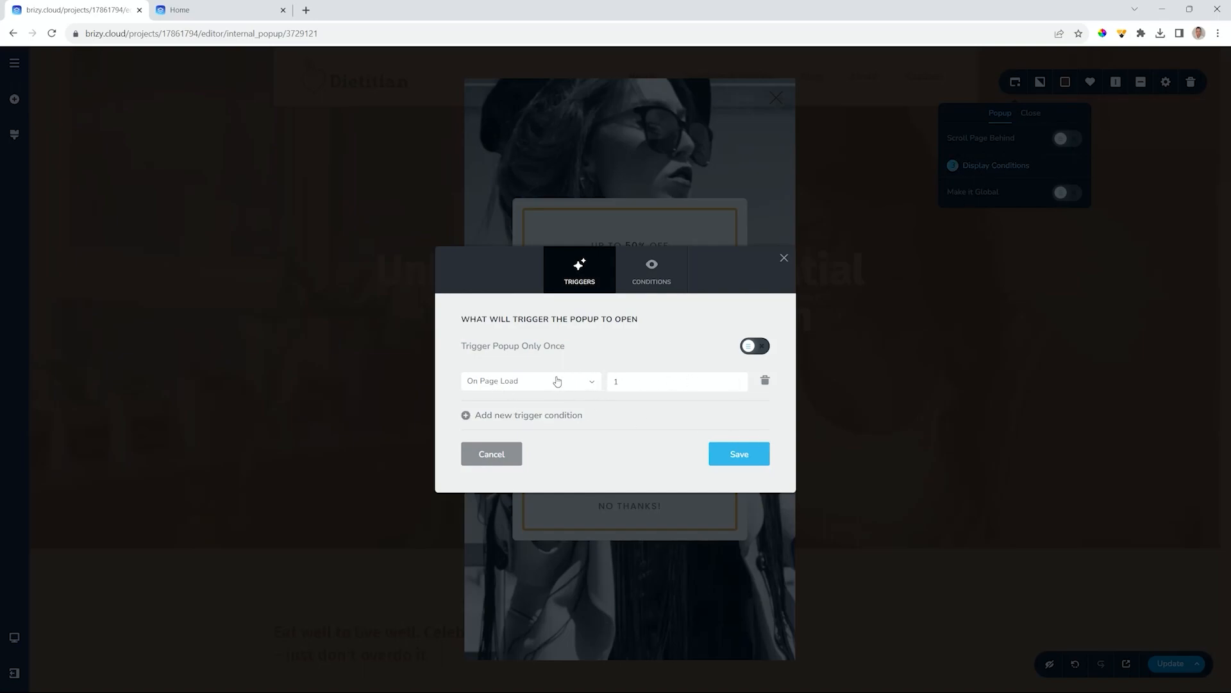
click(591, 384)
scroll(592, 414, down, 5)
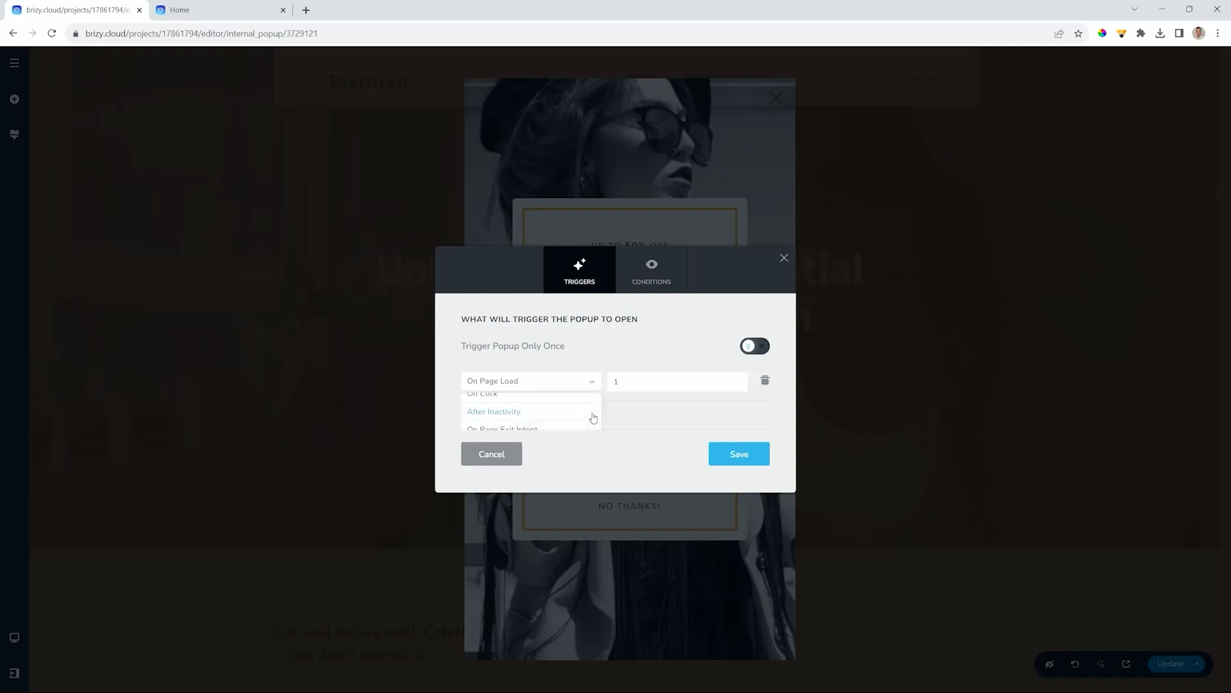
scroll(593, 417, up, 5)
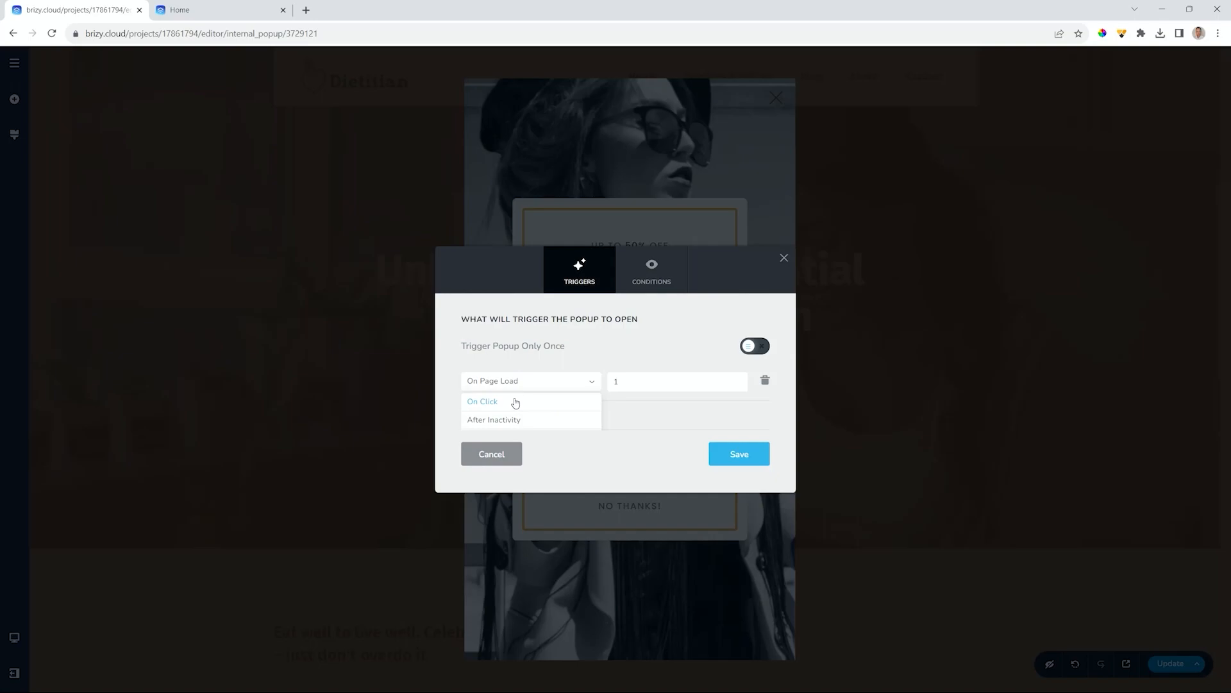
click(592, 382)
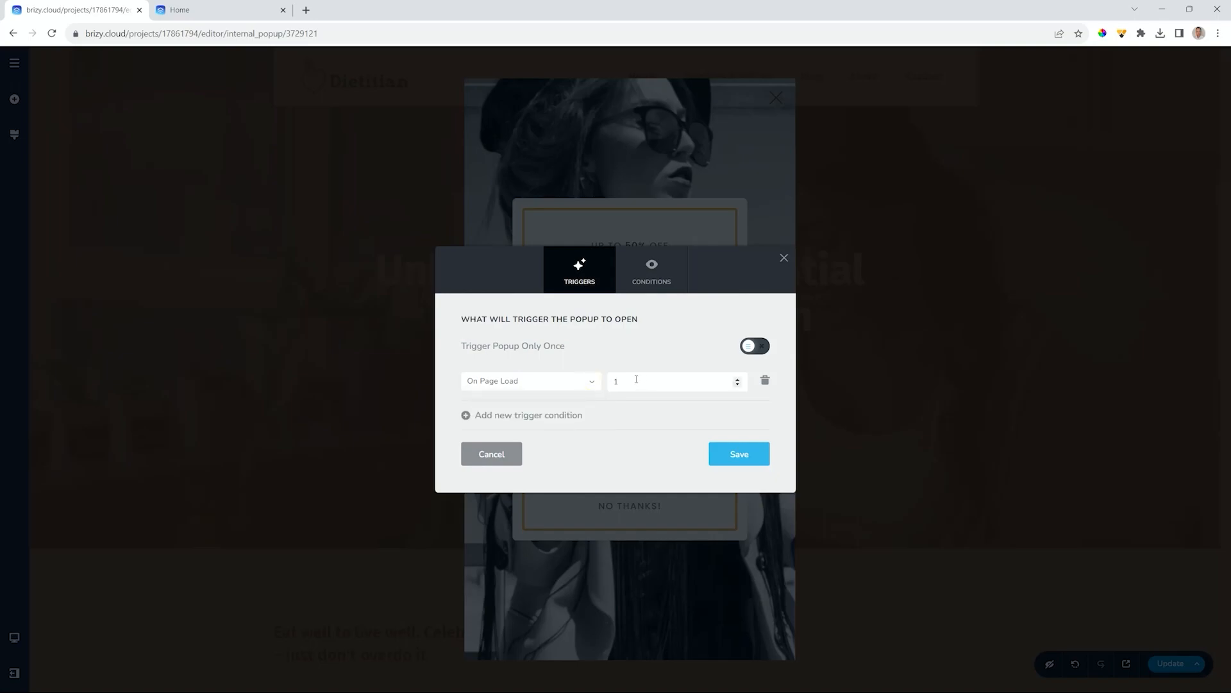
click(738, 380)
- Add a second trigger and change it from On Click to On Page Exit Intent
click(526, 417)
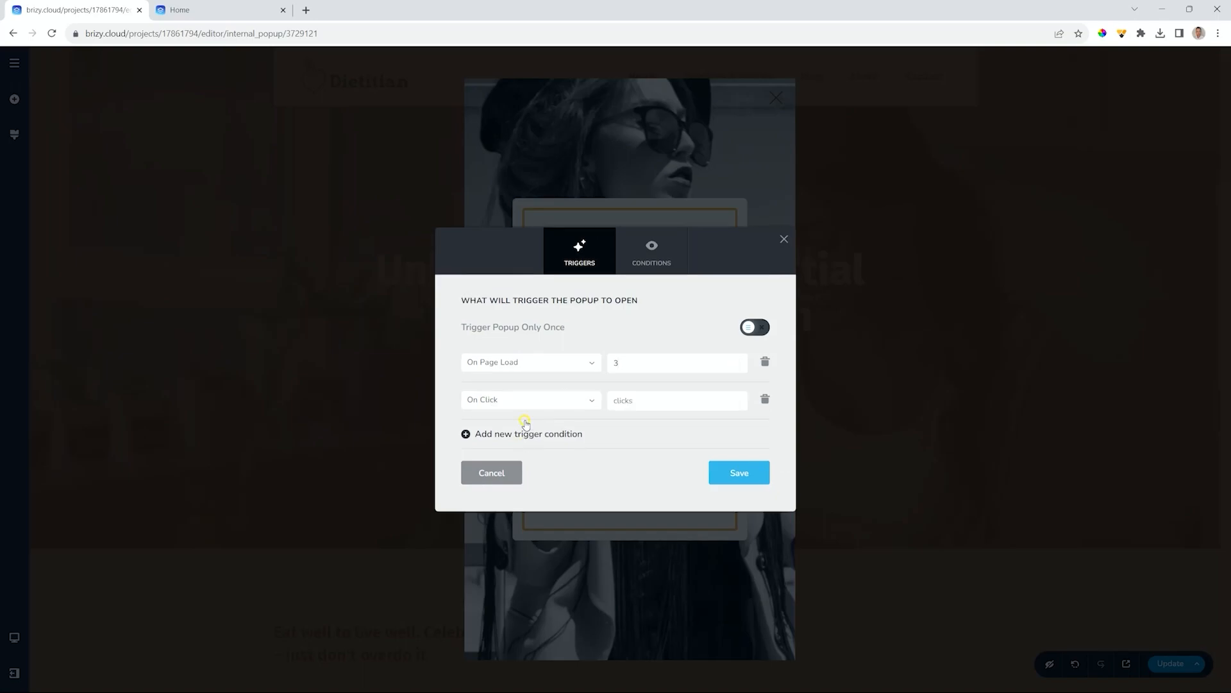
click(593, 403)
scroll(566, 430, down, 1)
scroll(566, 430, up, 1)
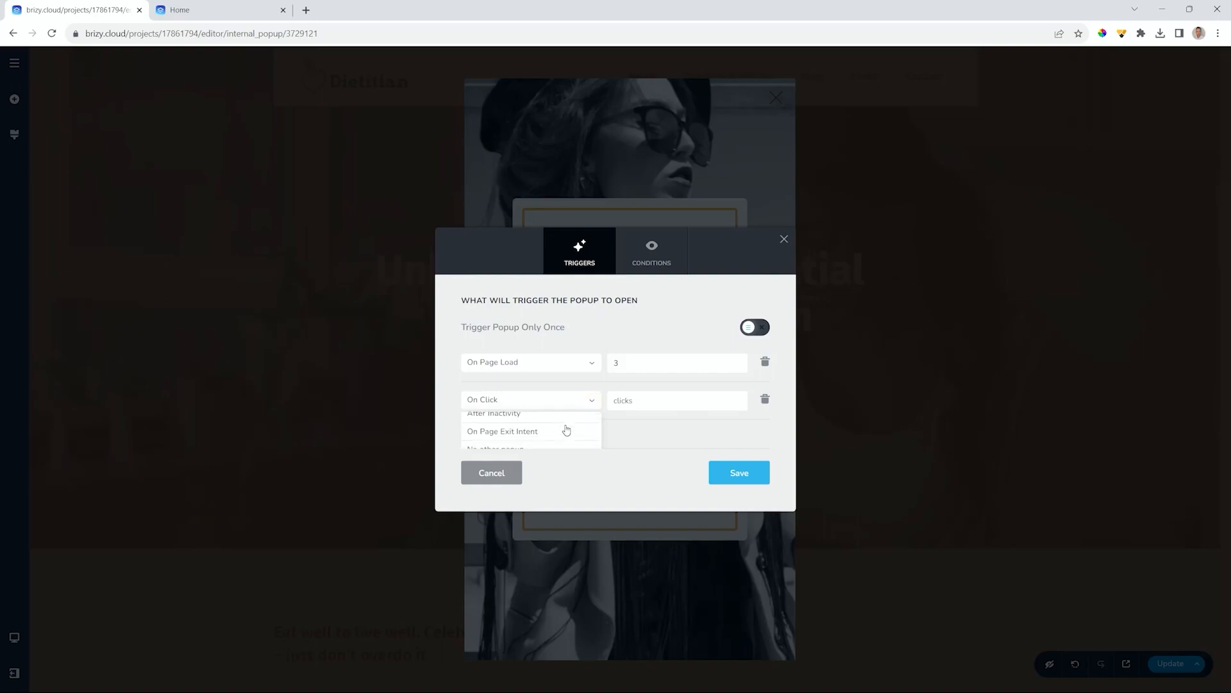
click(524, 440)
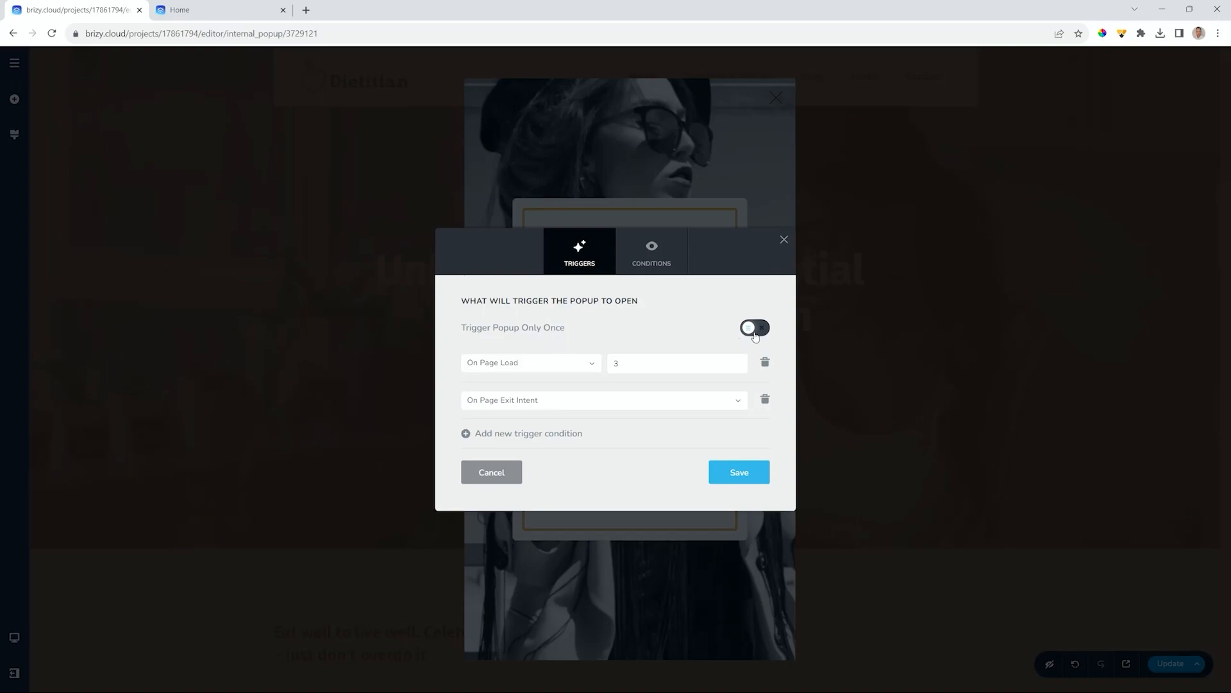
- Leave Trigger Only Once off and reset the display condition to All after trying Pages
click(756, 332)
click(755, 329)
click(637, 258)
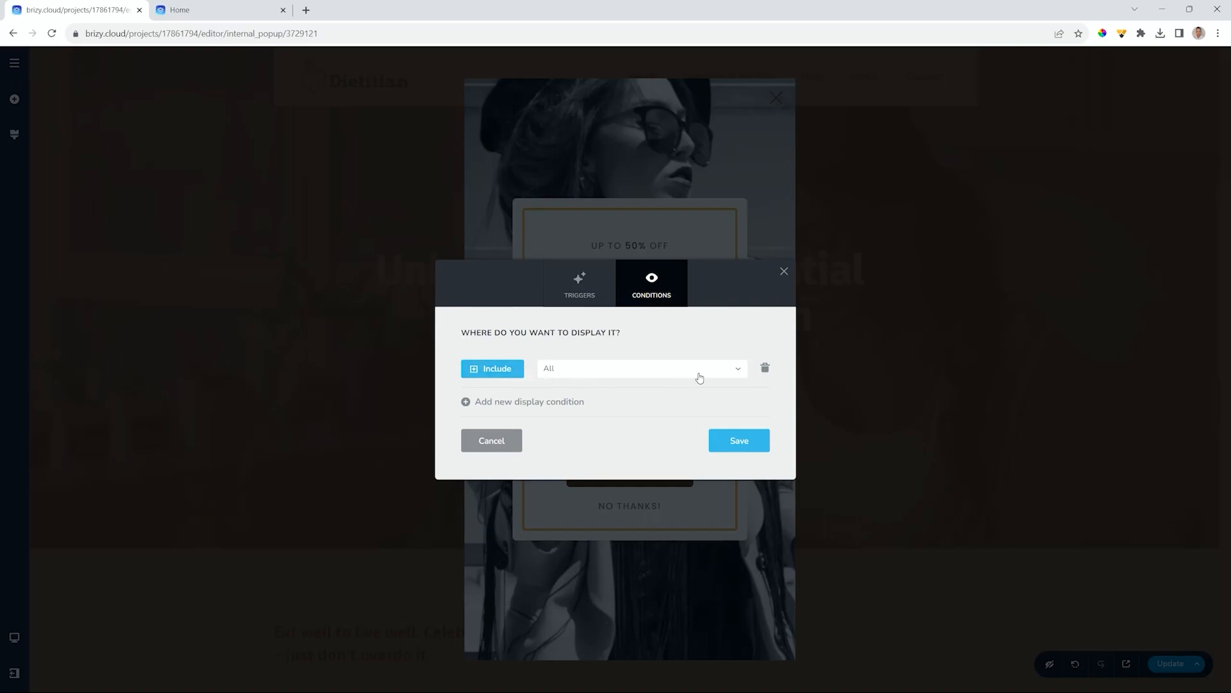
click(738, 370)
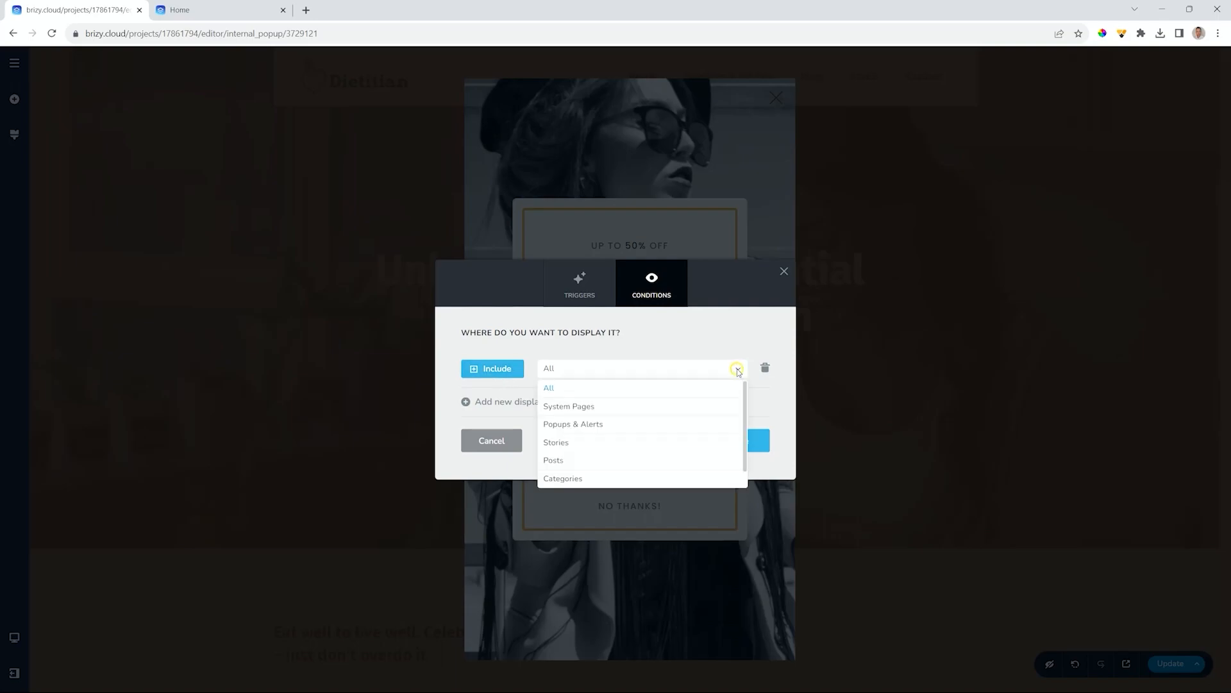
scroll(619, 438, down, 1)
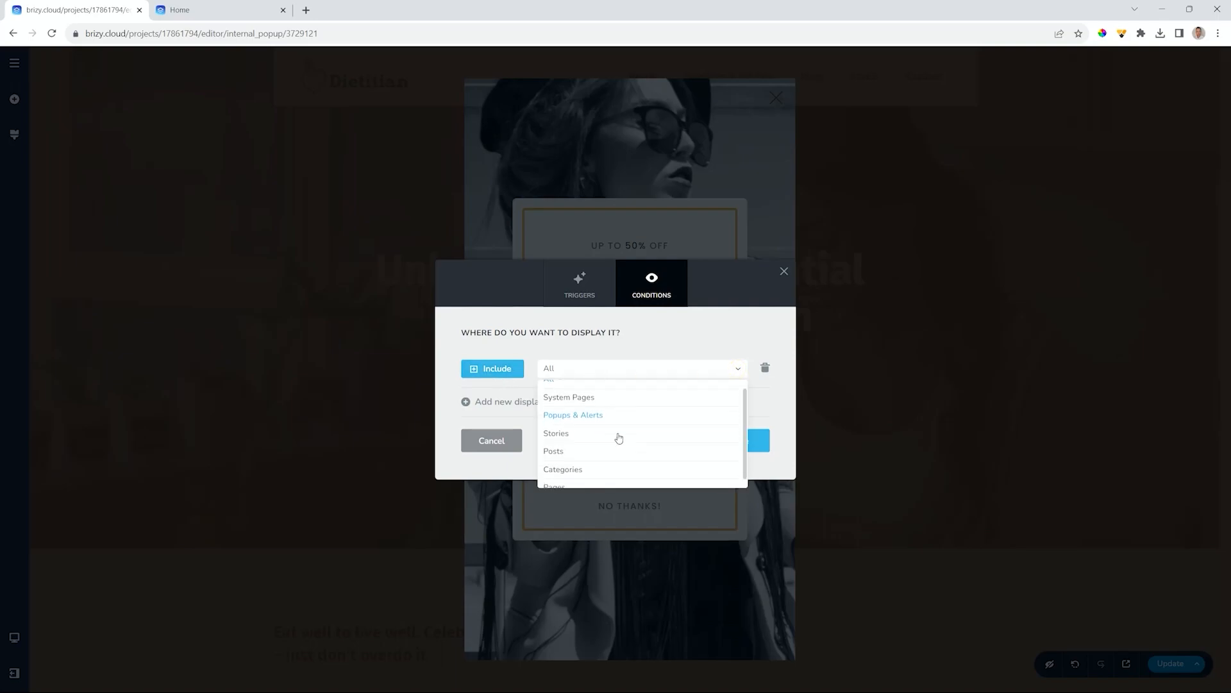
click(556, 482)
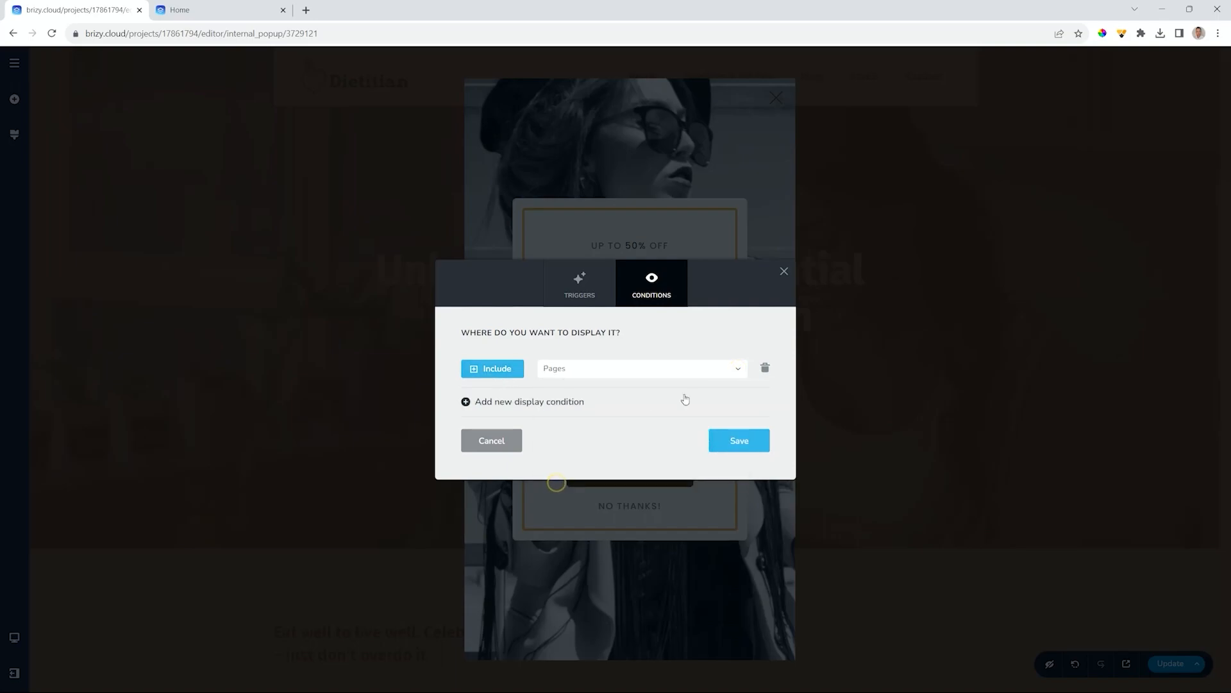
click(713, 365)
scroll(708, 404, down, 2)
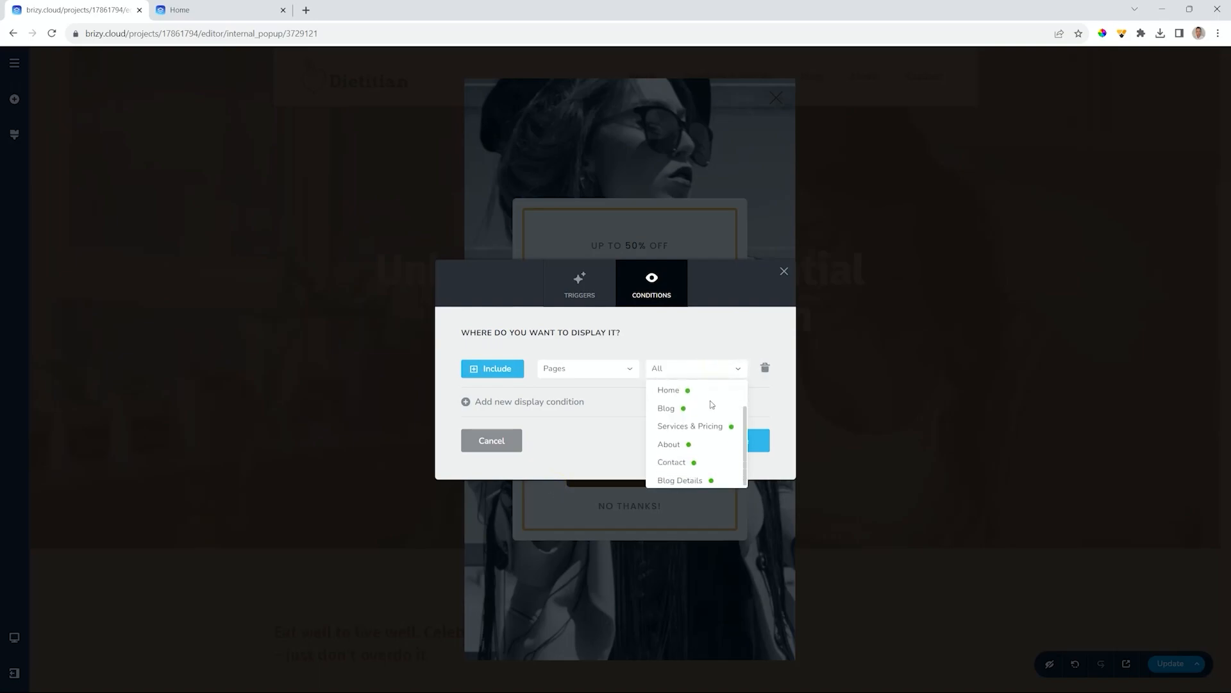
click(630, 367)
click(582, 388)
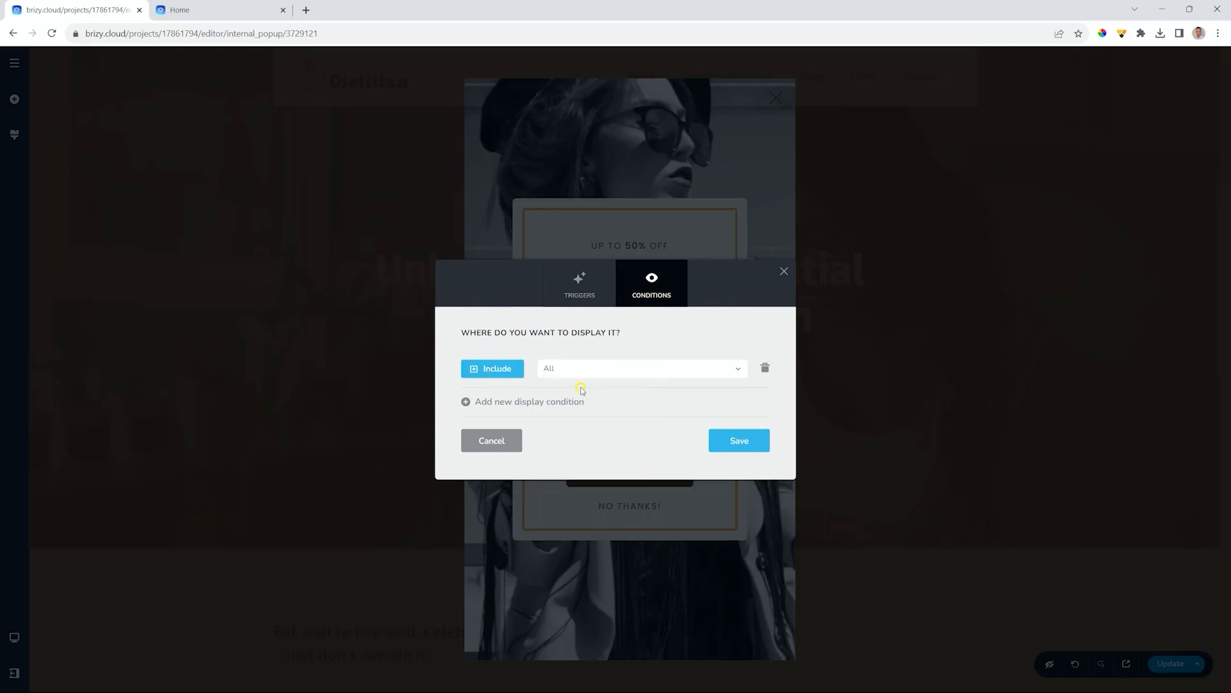
- Save the trigger and condition settings, then close the dialog and the popups list
click(735, 443)
click(1011, 313)
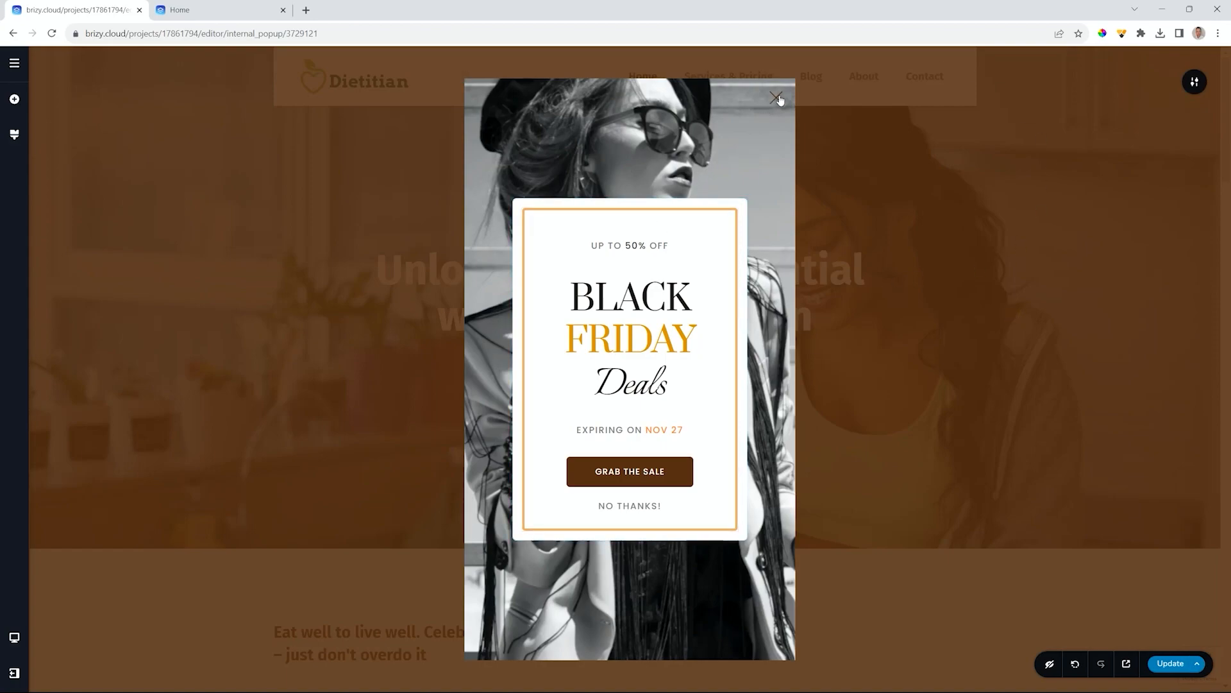
click(14, 63)
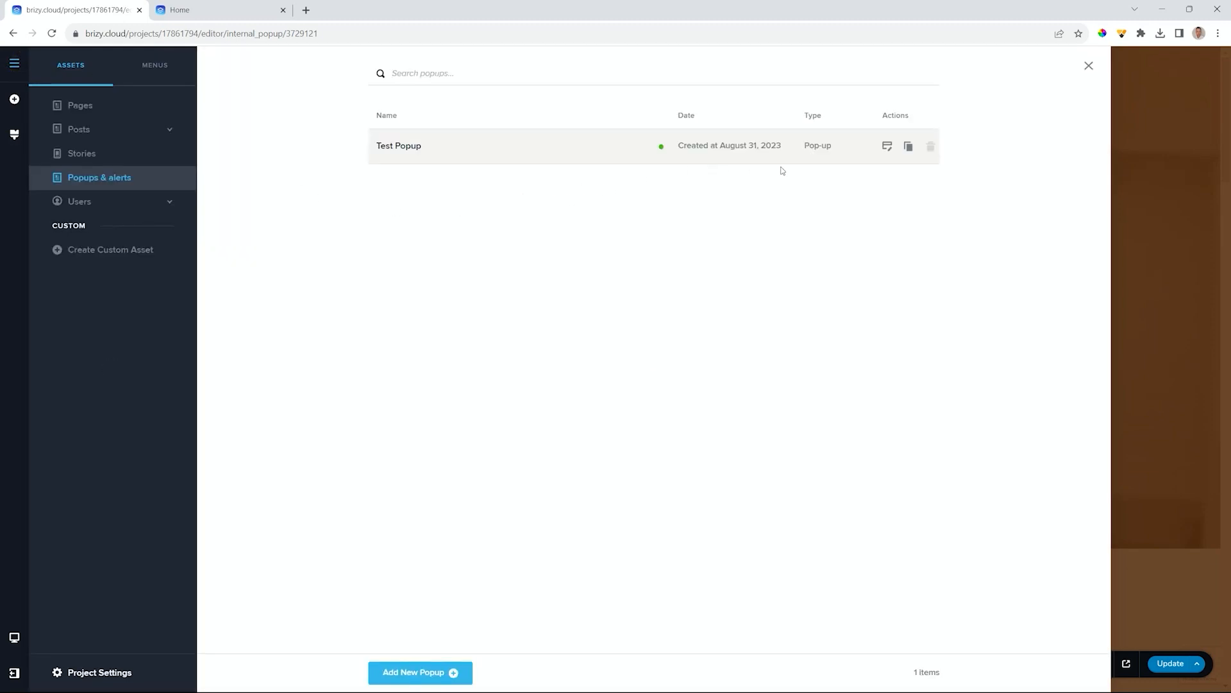
click(1157, 187)
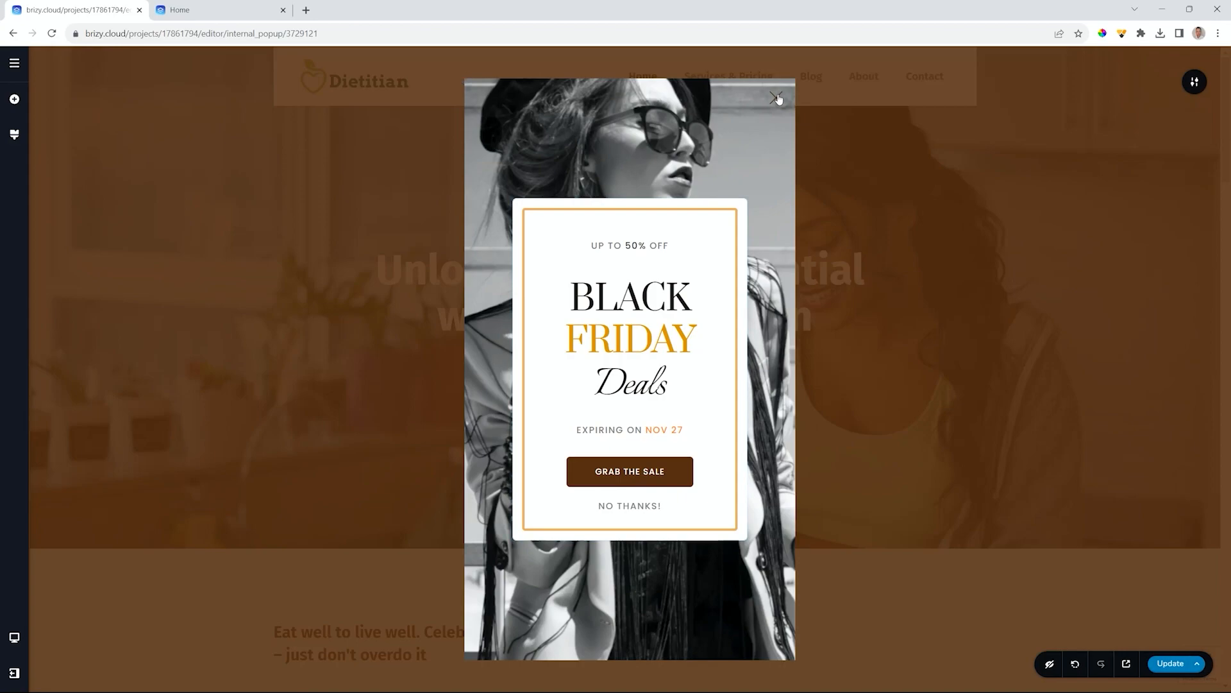
- Set the NO THANKS! button's link action to Close Popup and save with Update
click(624, 505)
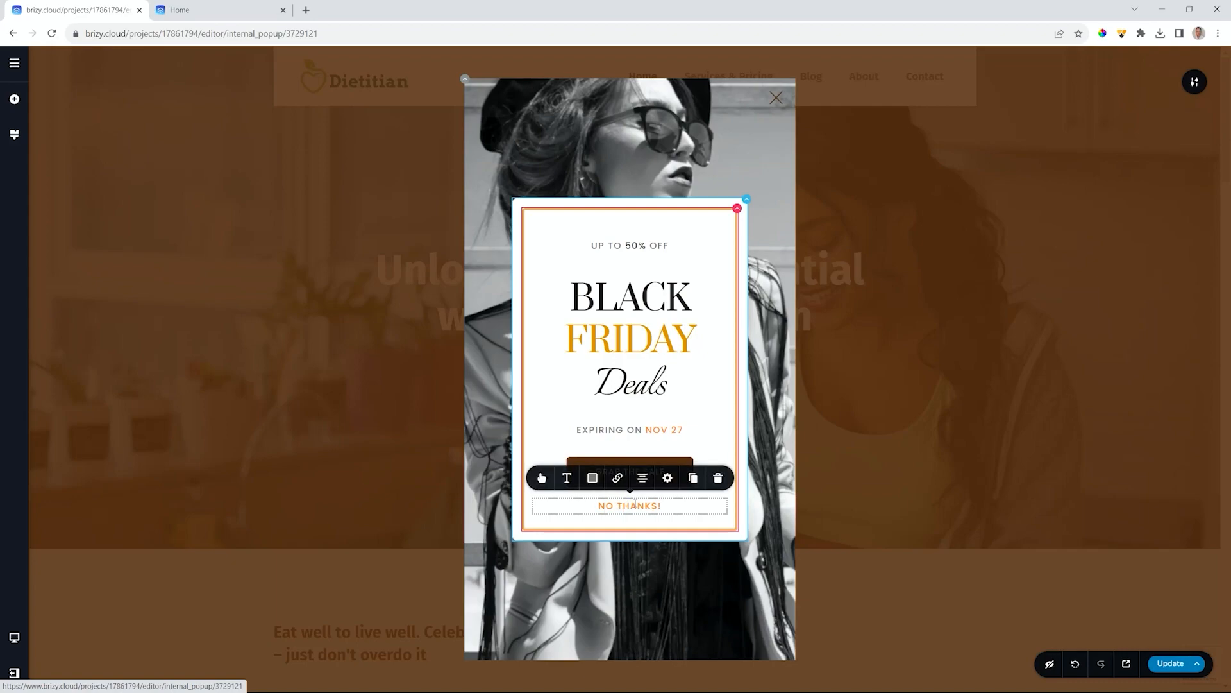
click(618, 478)
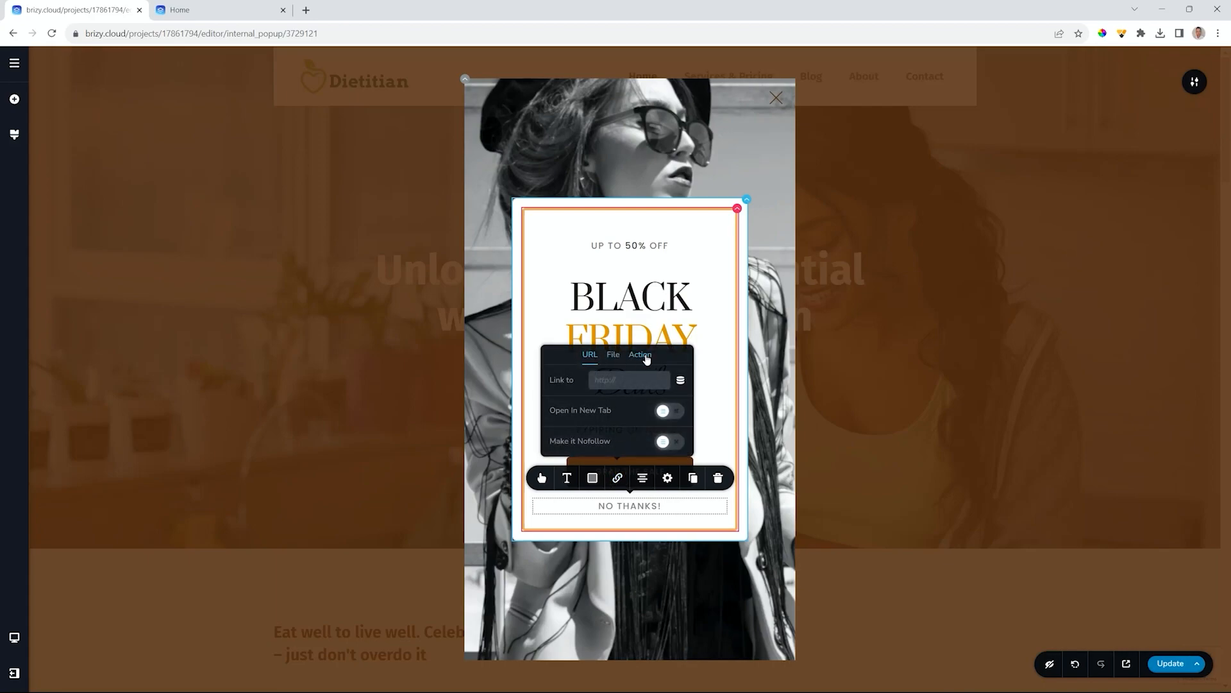
click(646, 357)
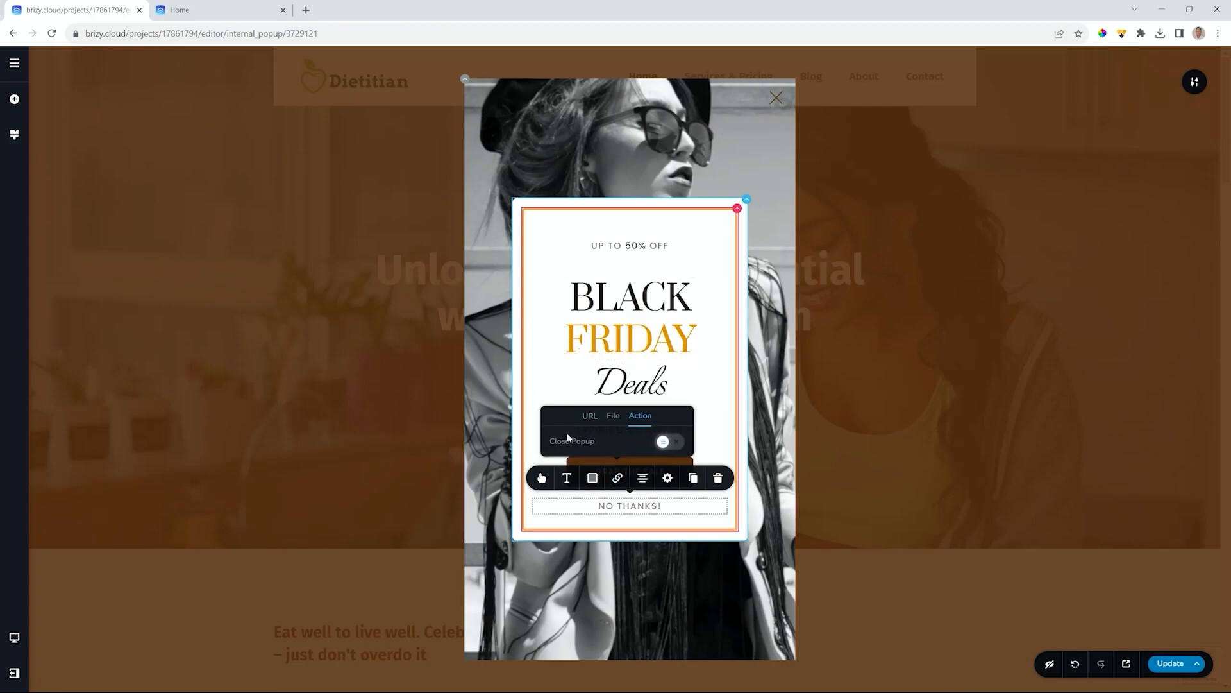
click(675, 444)
click(1166, 658)
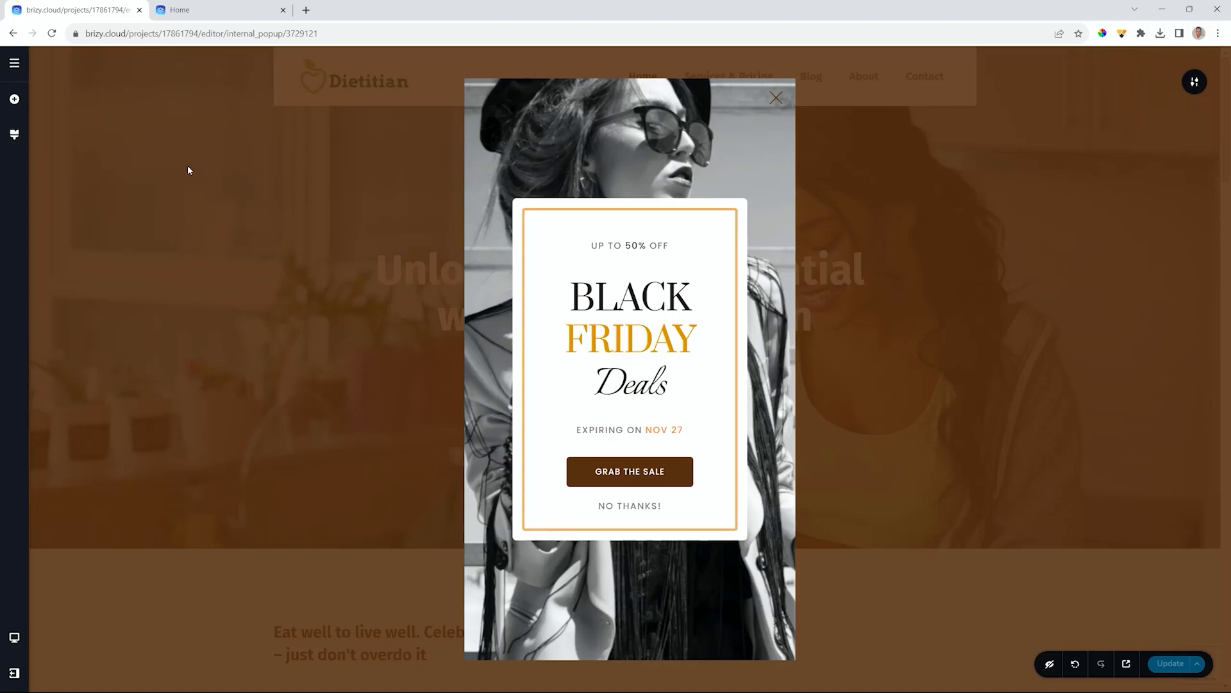
click(15, 67)
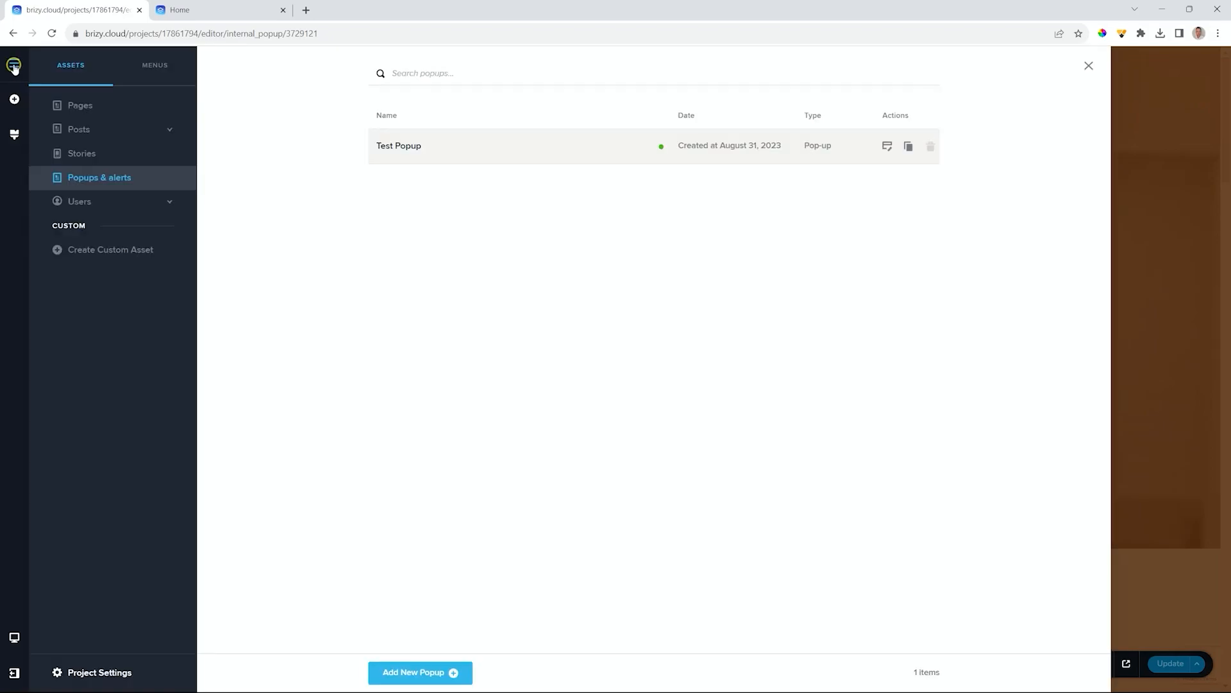
- Open the Home page from the Pages list and preview it live in a new tab
click(73, 103)
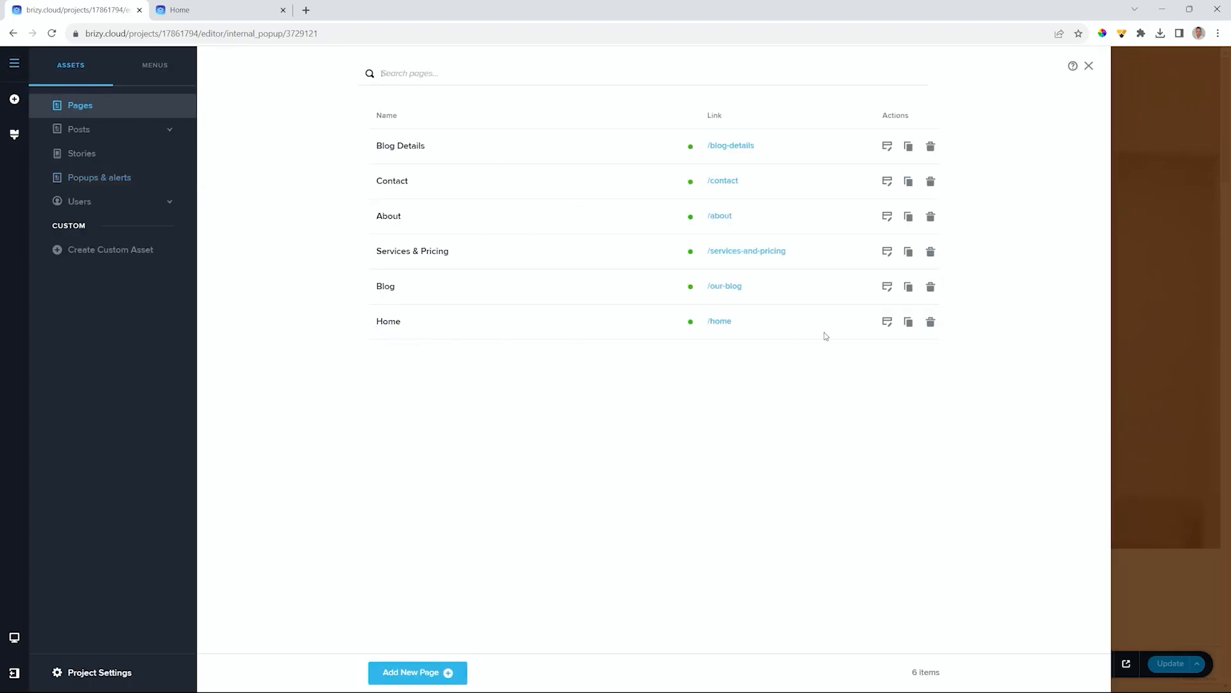
click(888, 322)
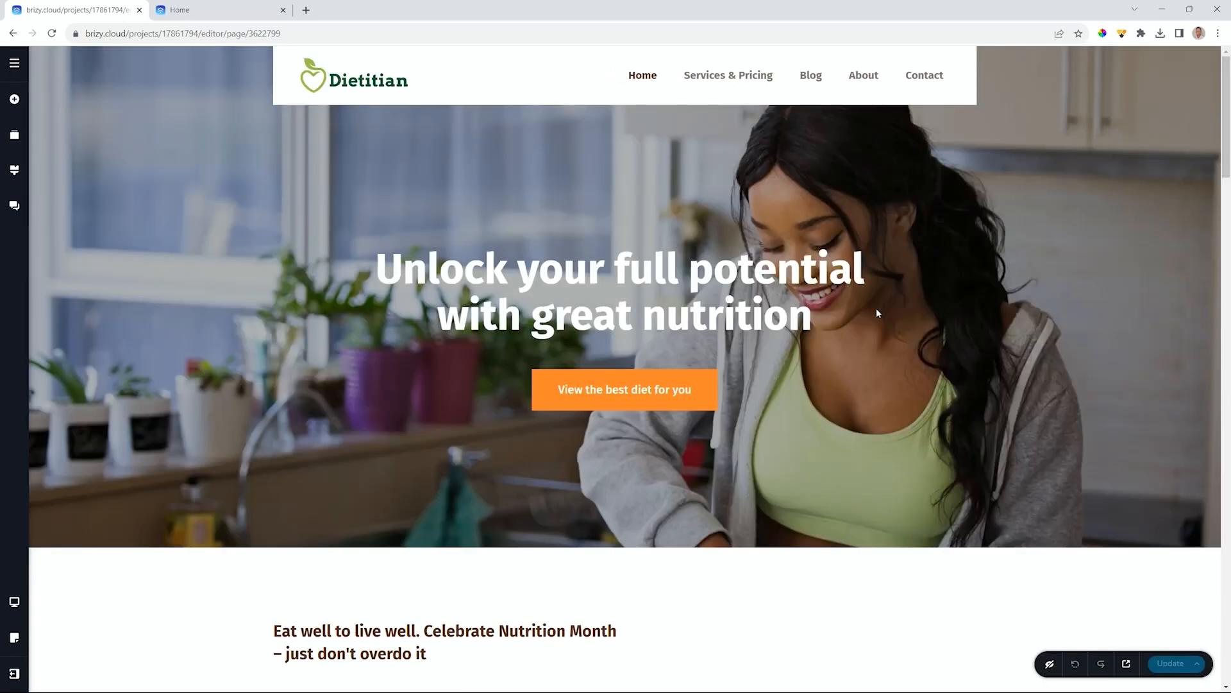
scroll(876, 312, down, 4)
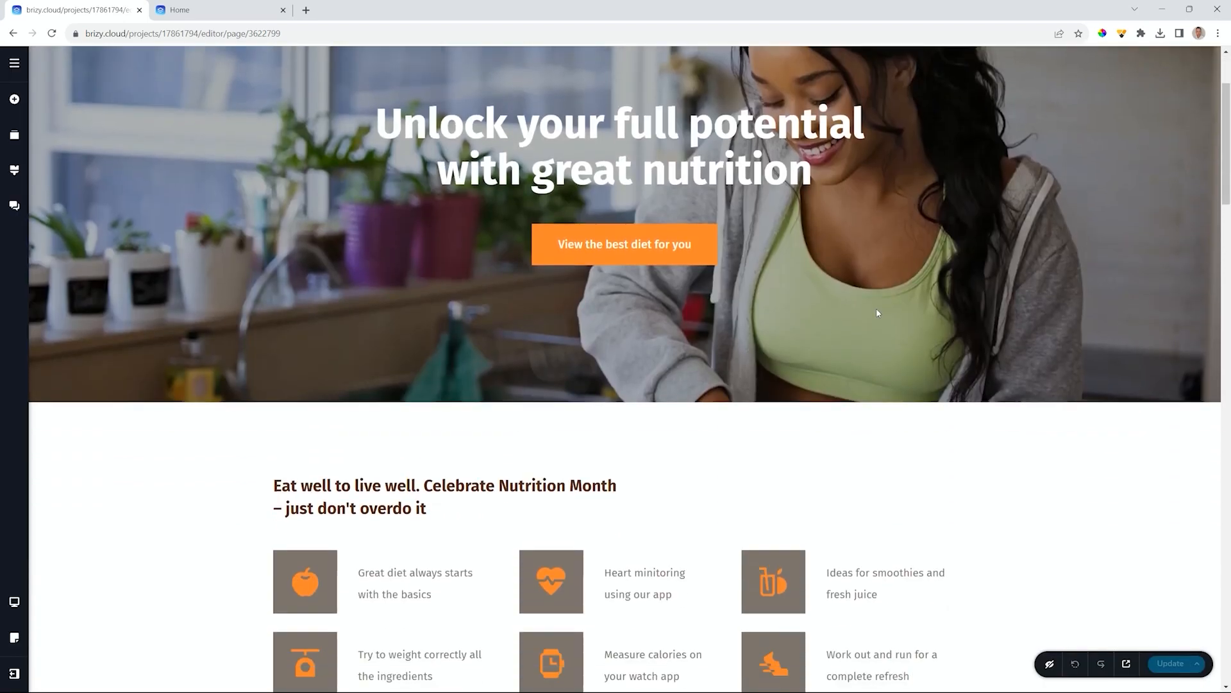
click(1129, 662)
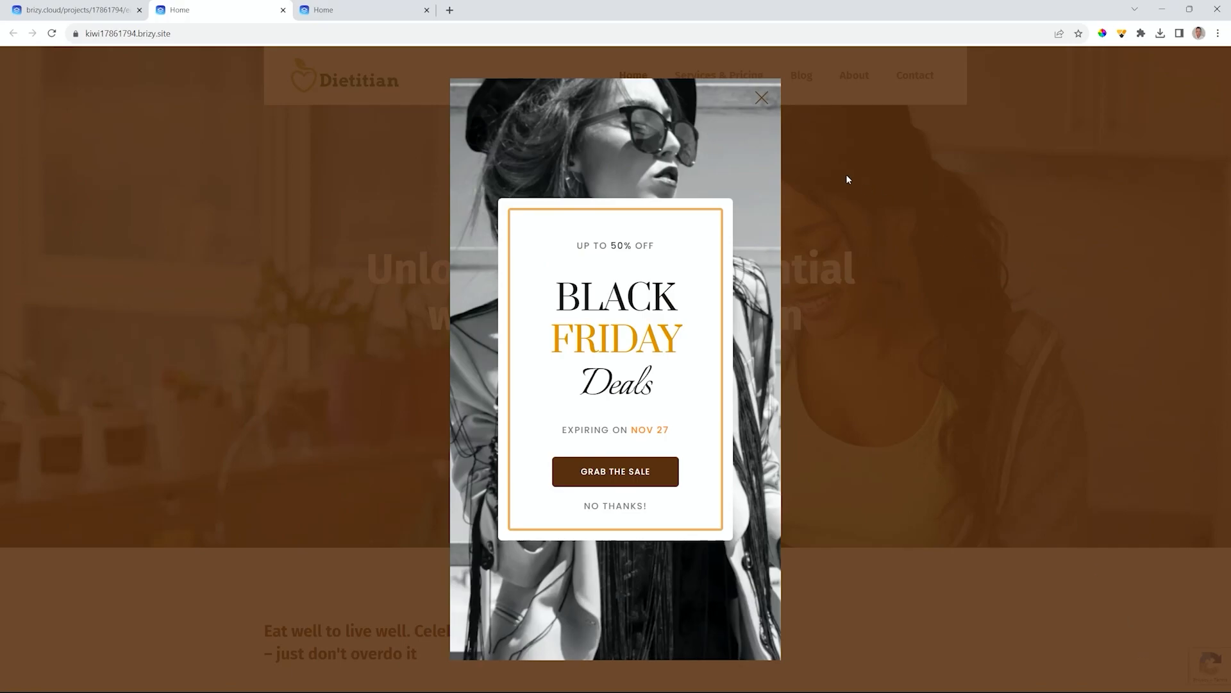
- Verify NO THANKS! dismisses the live popup, then reopen Test Popup from Popups & alerts
click(622, 507)
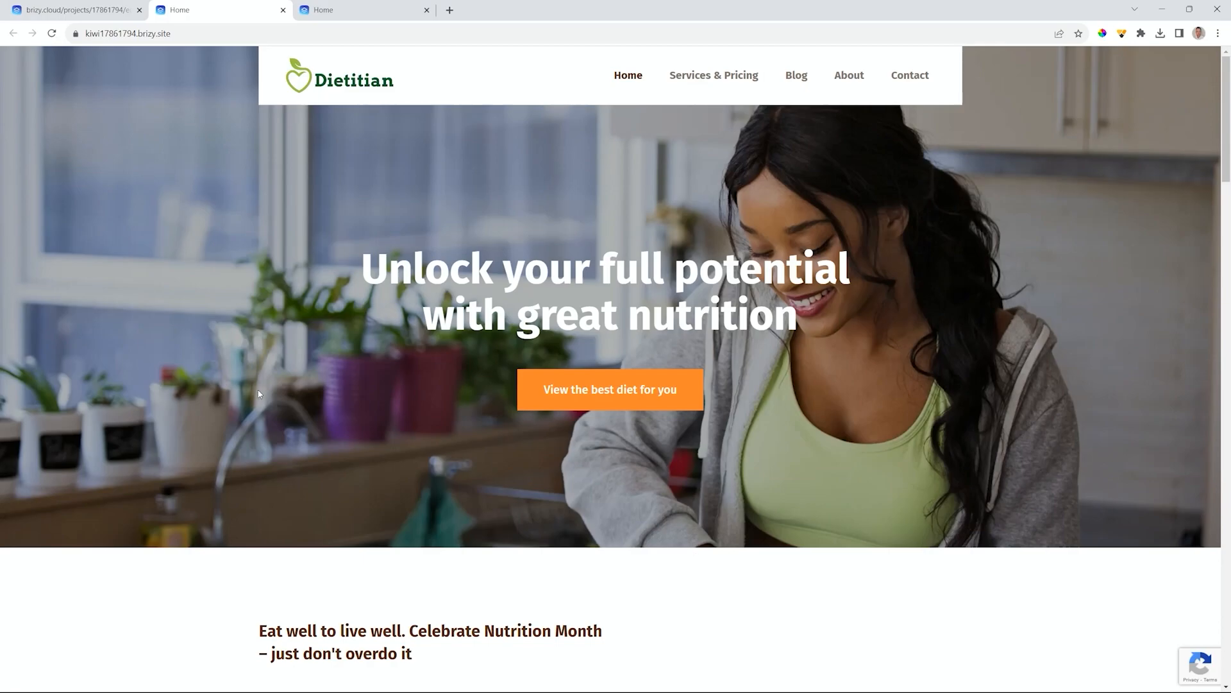
click(92, 14)
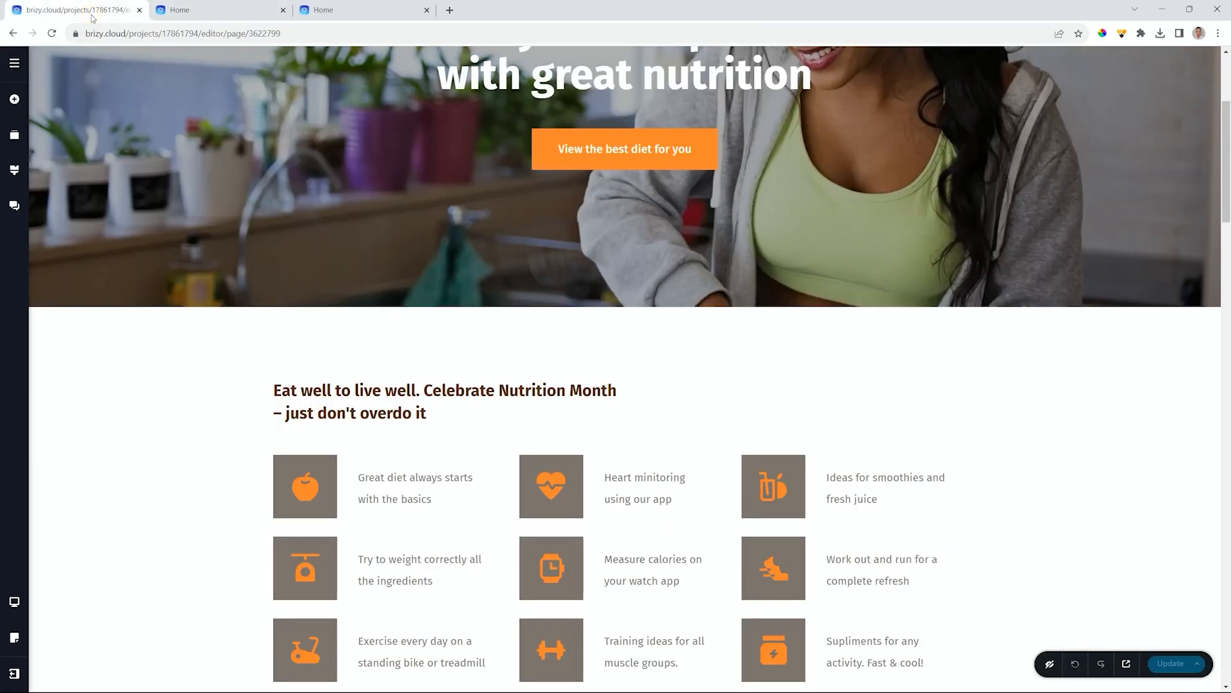
click(14, 64)
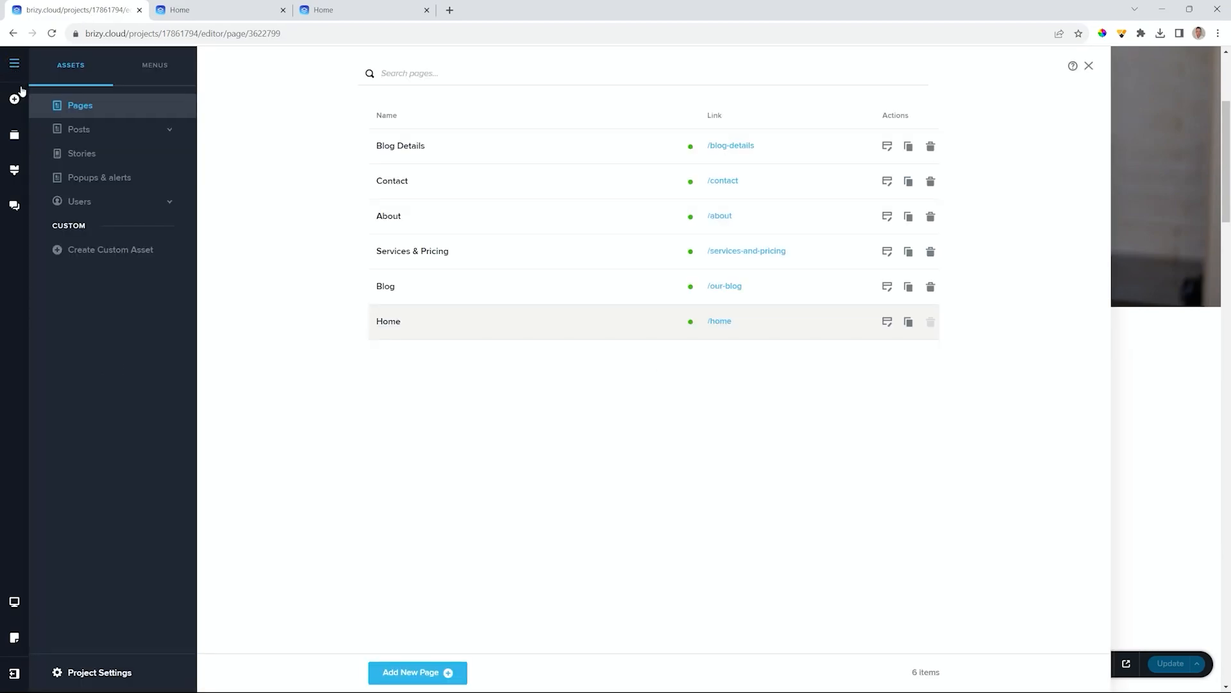
click(88, 181)
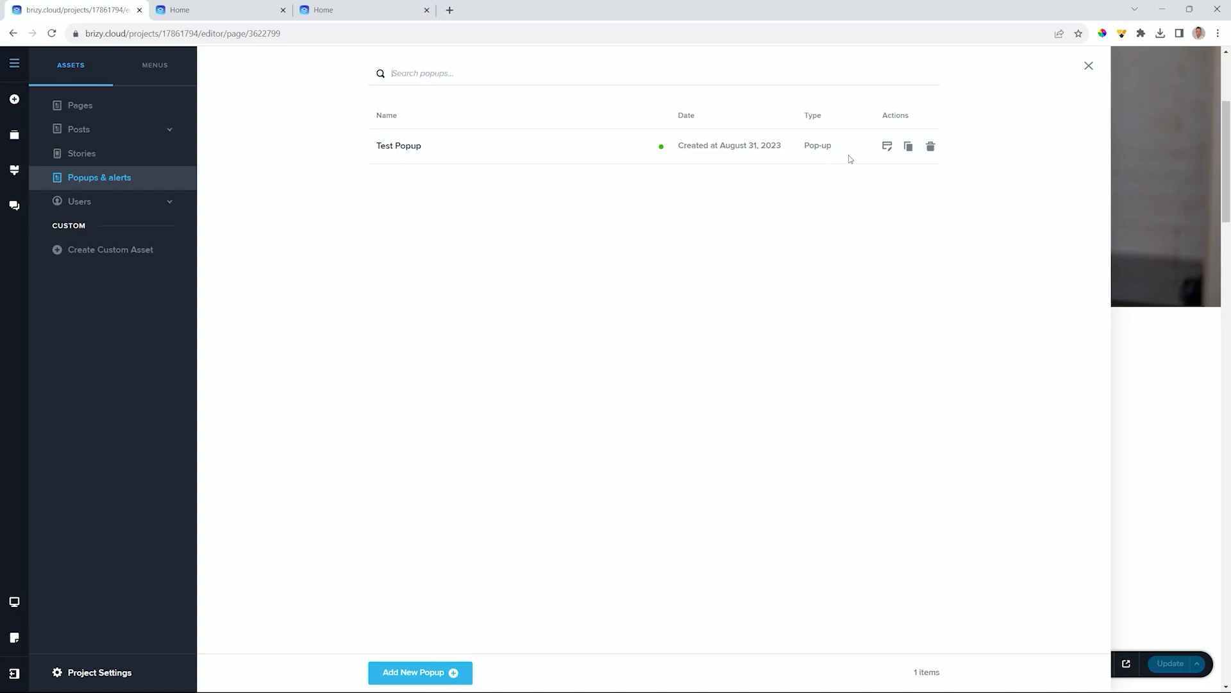
click(890, 146)
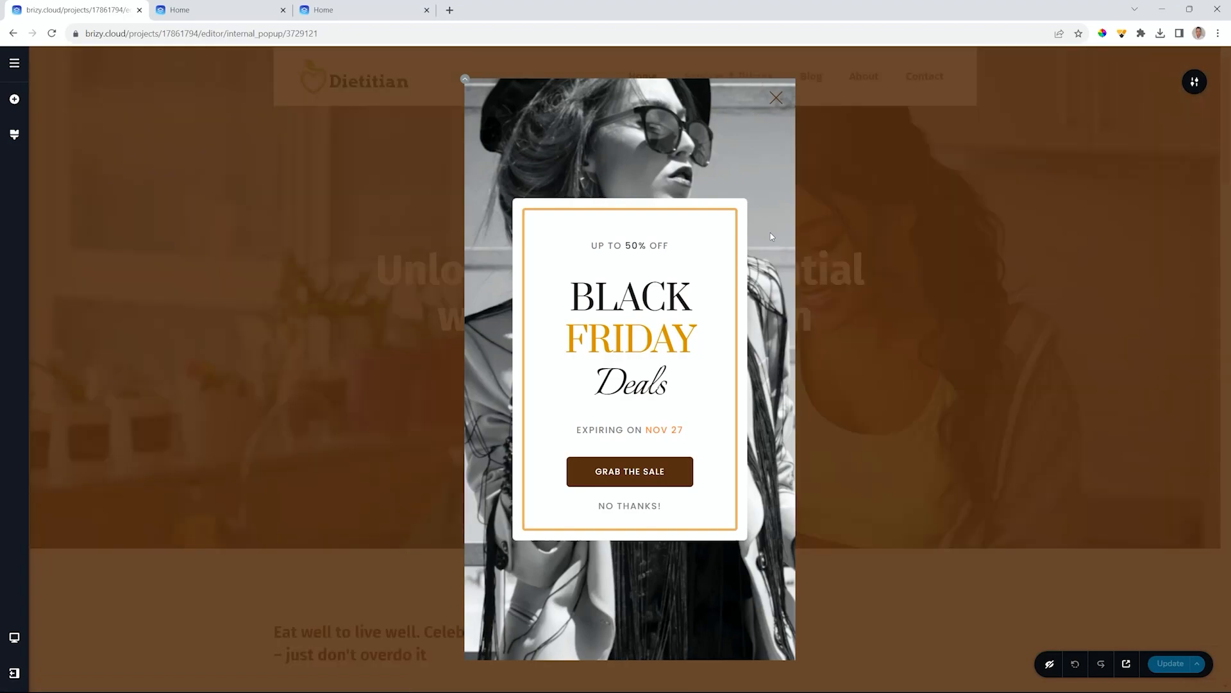
- Save the Black Friday popup to the library, then delete its block
click(1194, 82)
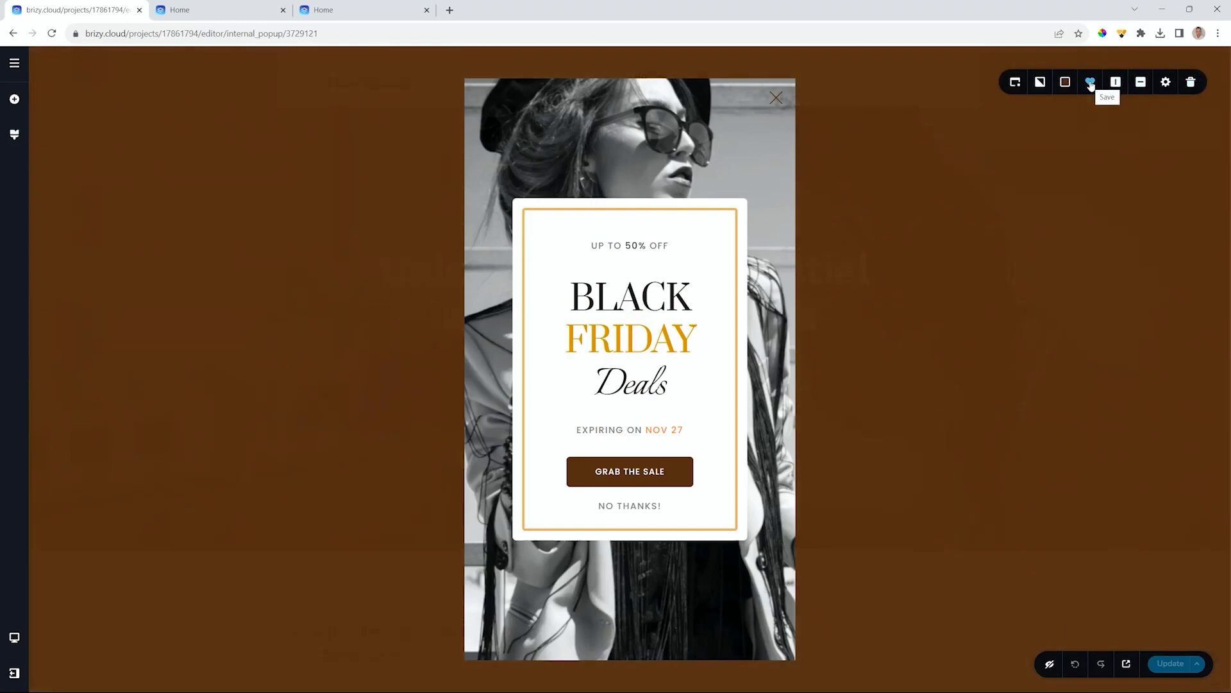
click(1089, 83)
click(1190, 82)
- Insert the saved Black Friday popup back from the Saved Popups library
click(639, 367)
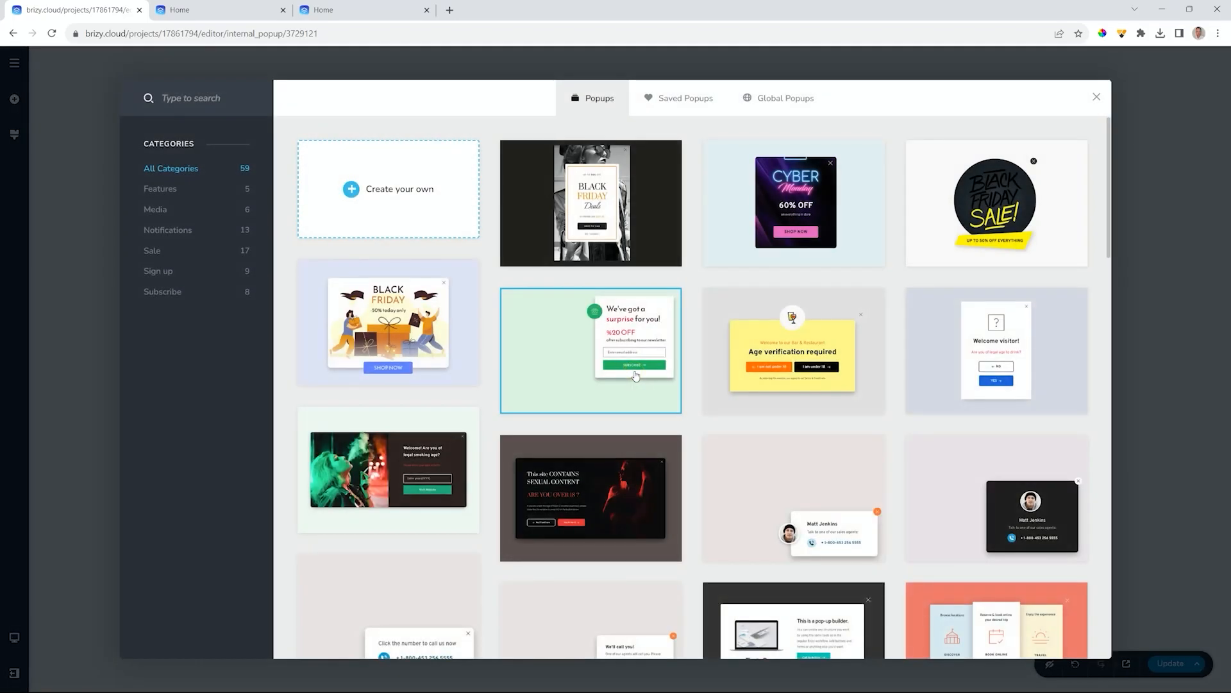
click(696, 101)
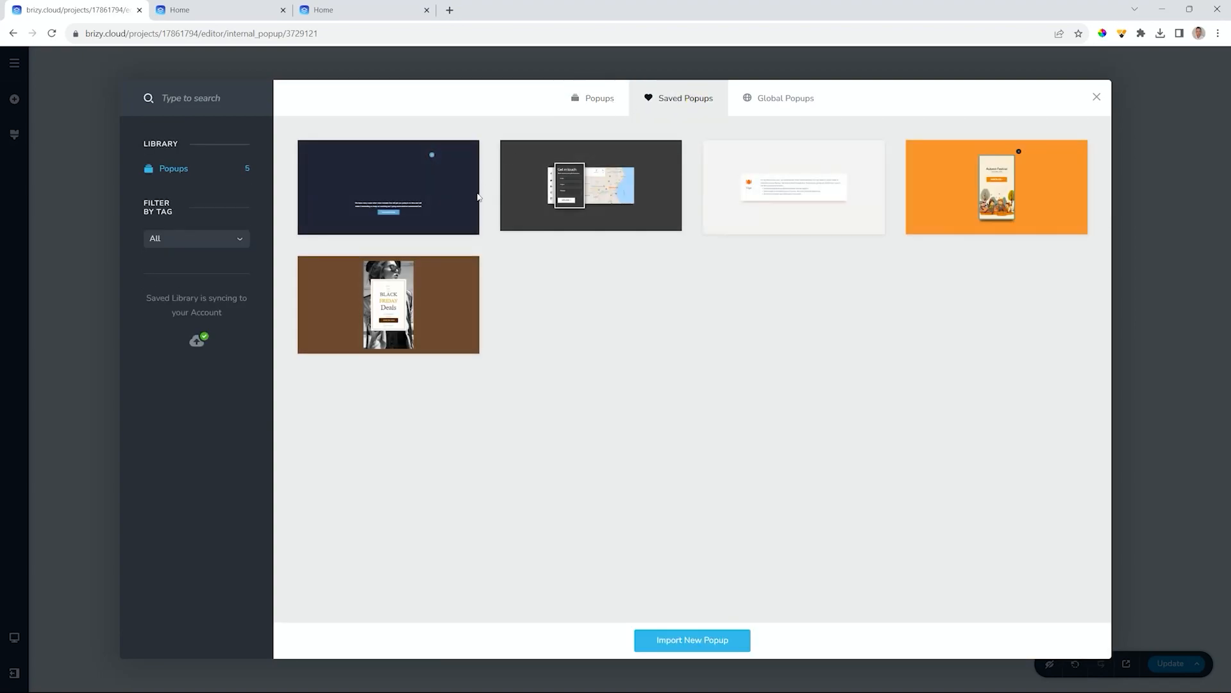
click(398, 303)
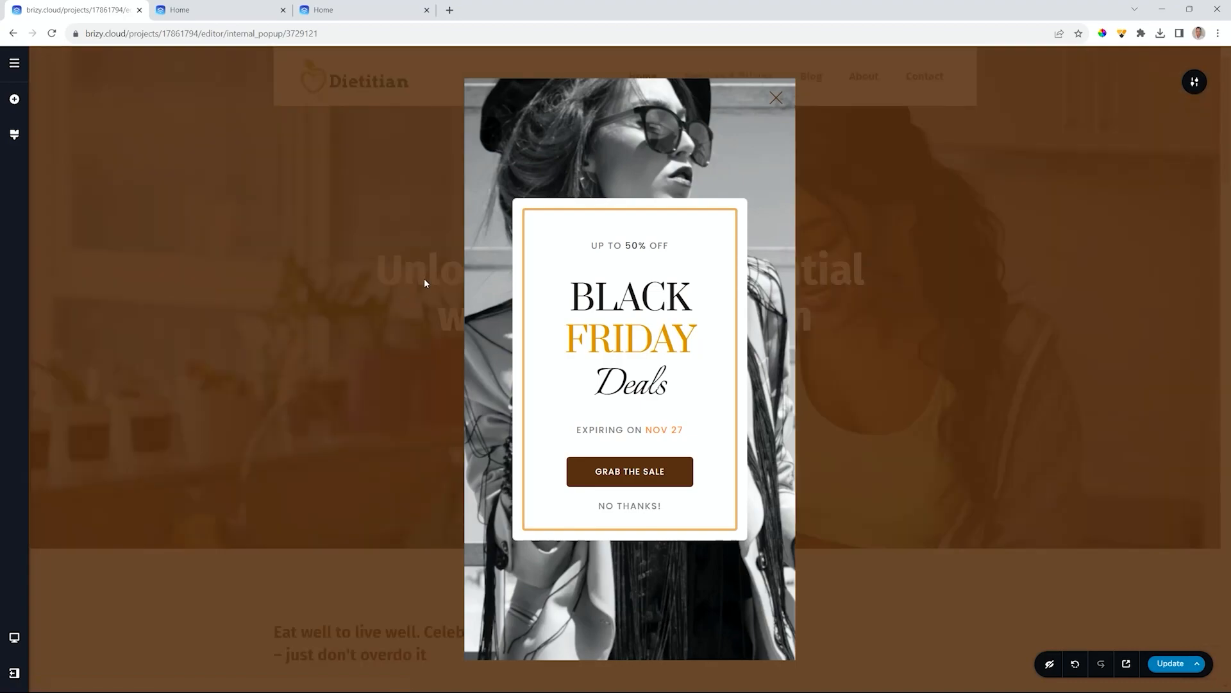
- Publish the popup, open the Home page in the editor, and list the project's popups
click(1163, 660)
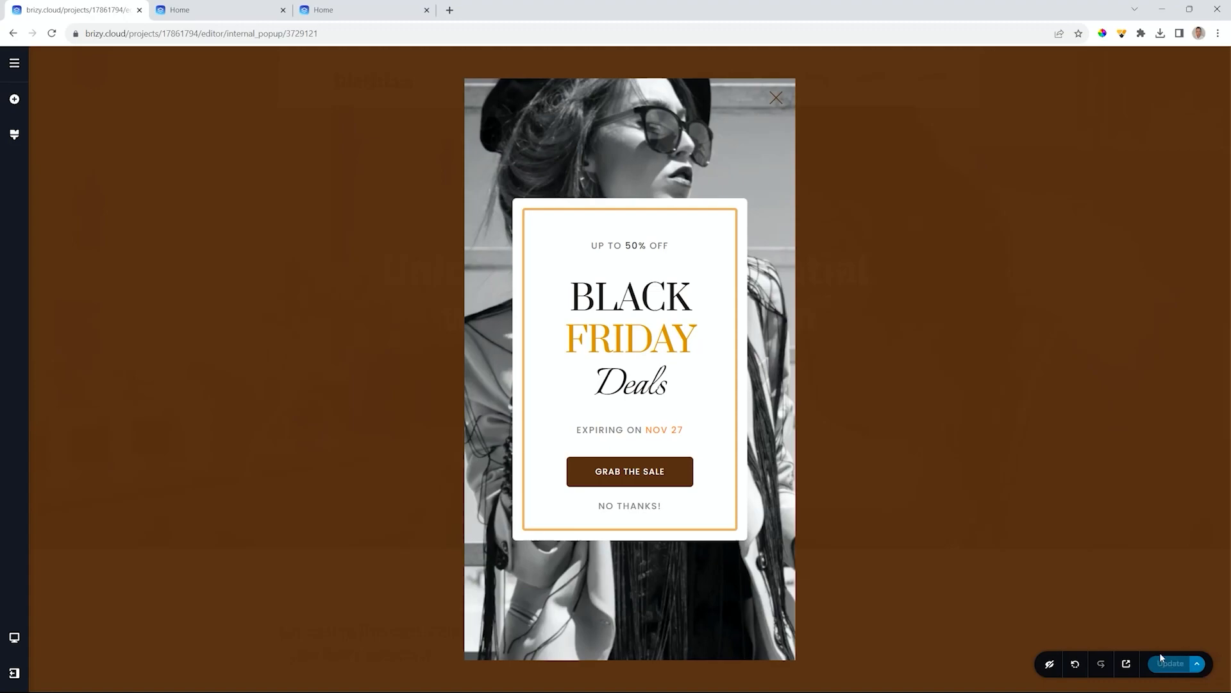
click(14, 64)
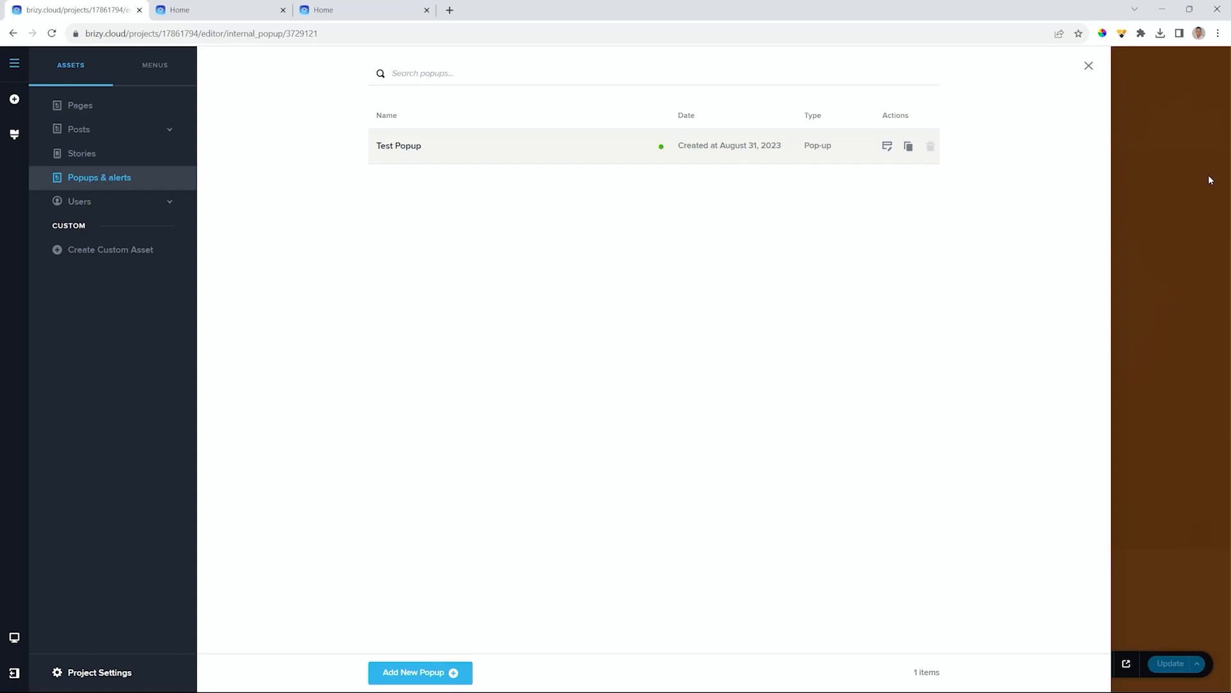
click(80, 106)
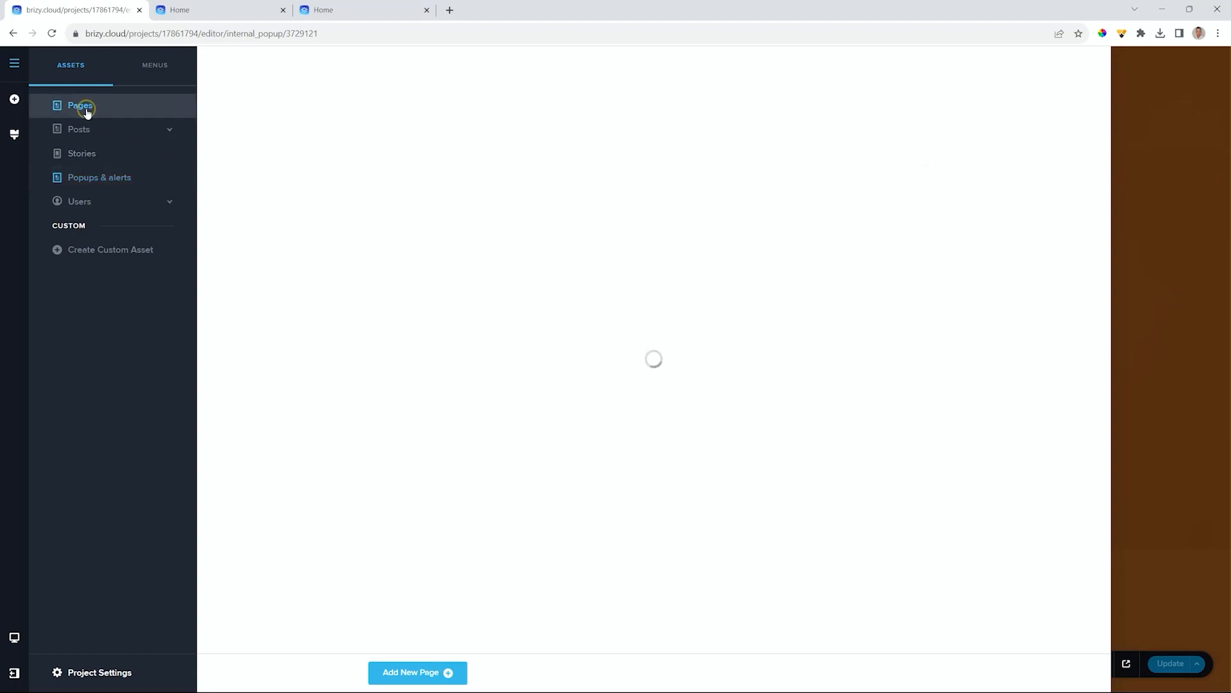
click(887, 321)
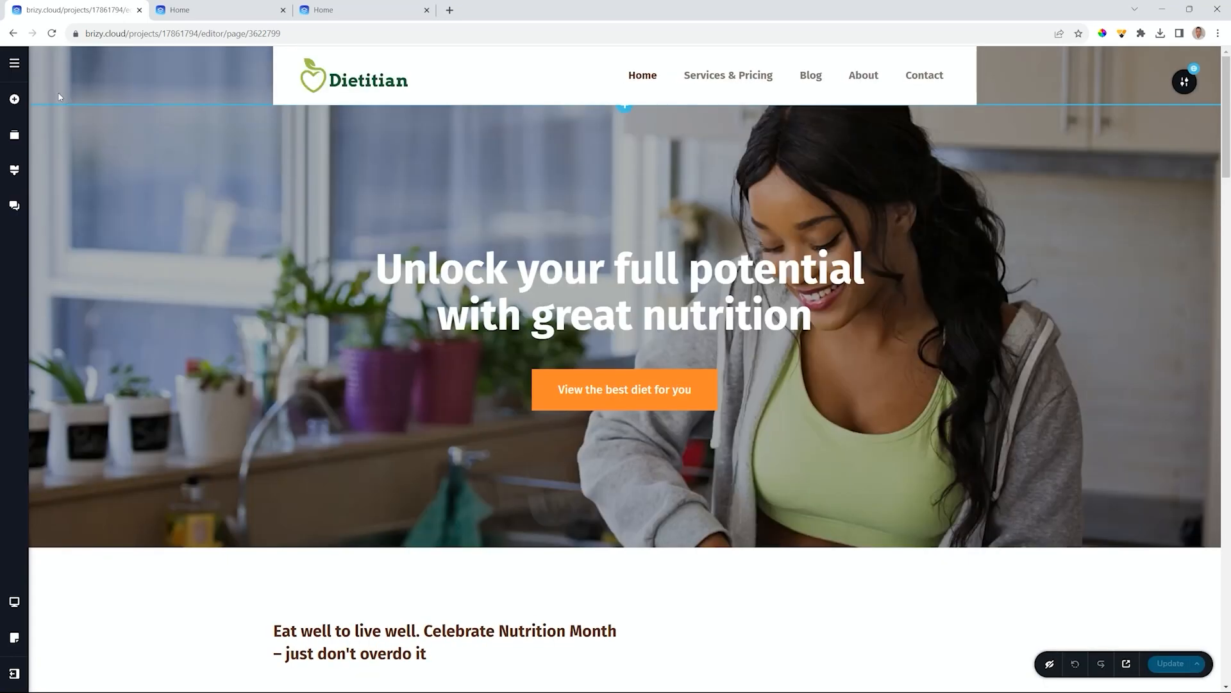
click(10, 68)
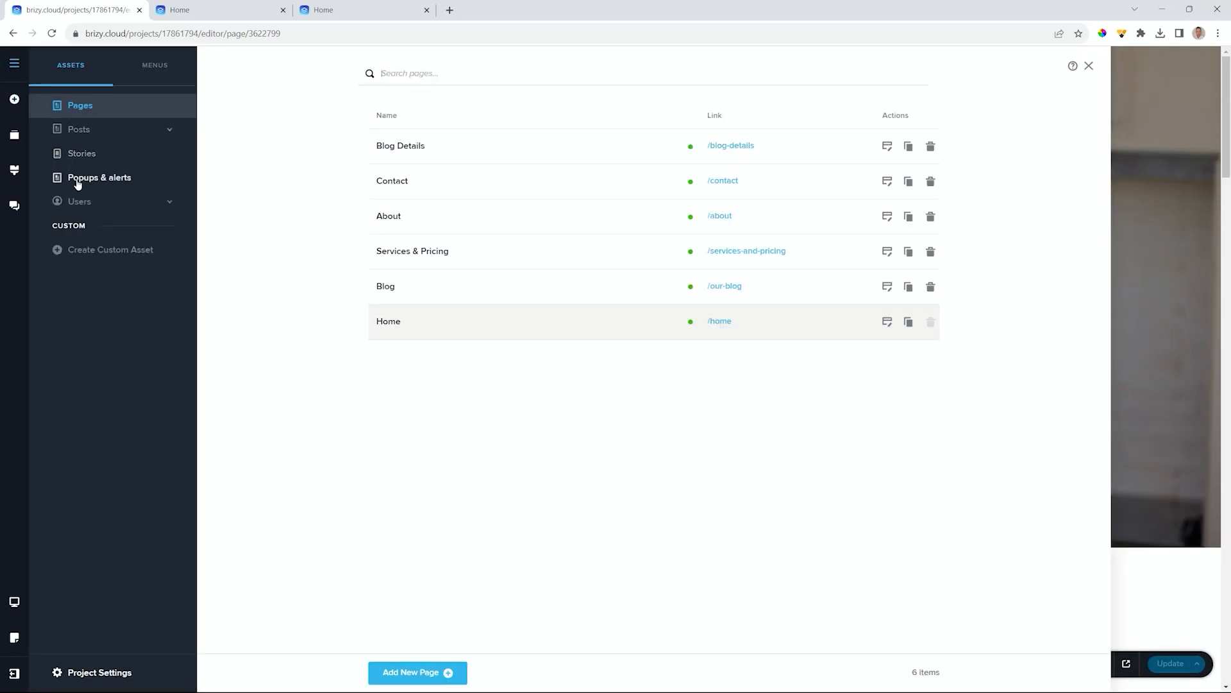
click(77, 180)
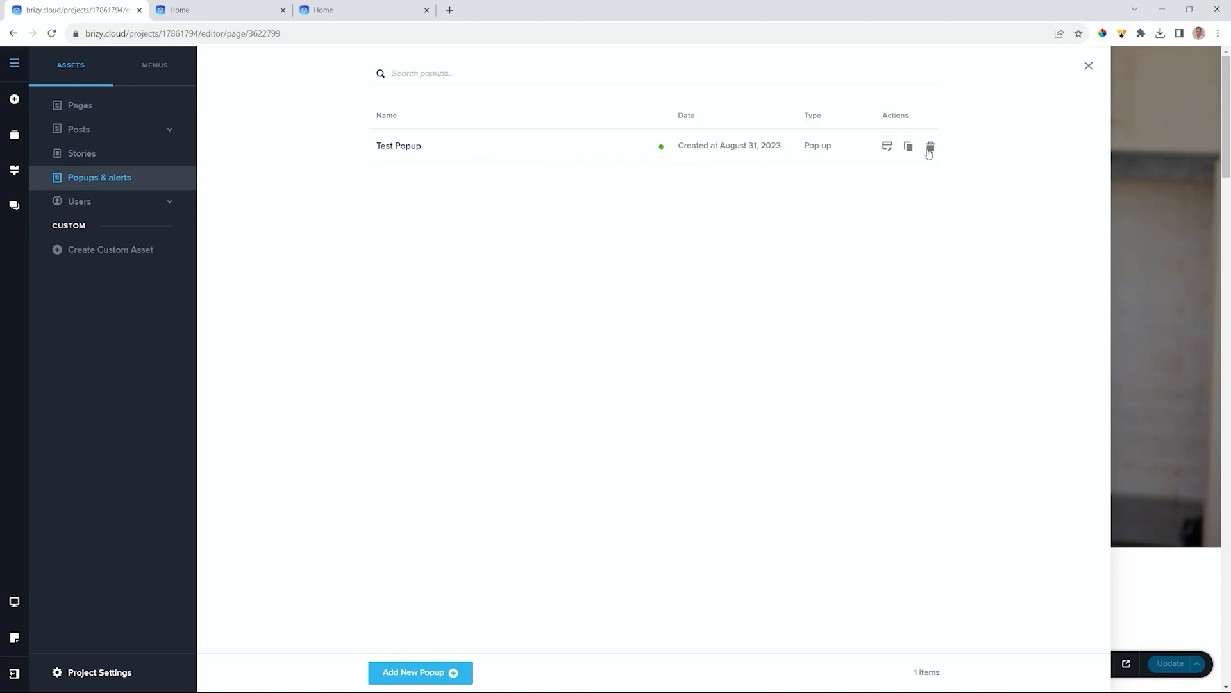
- Delete Test Popup from the popups list and confirm its removal
click(930, 147)
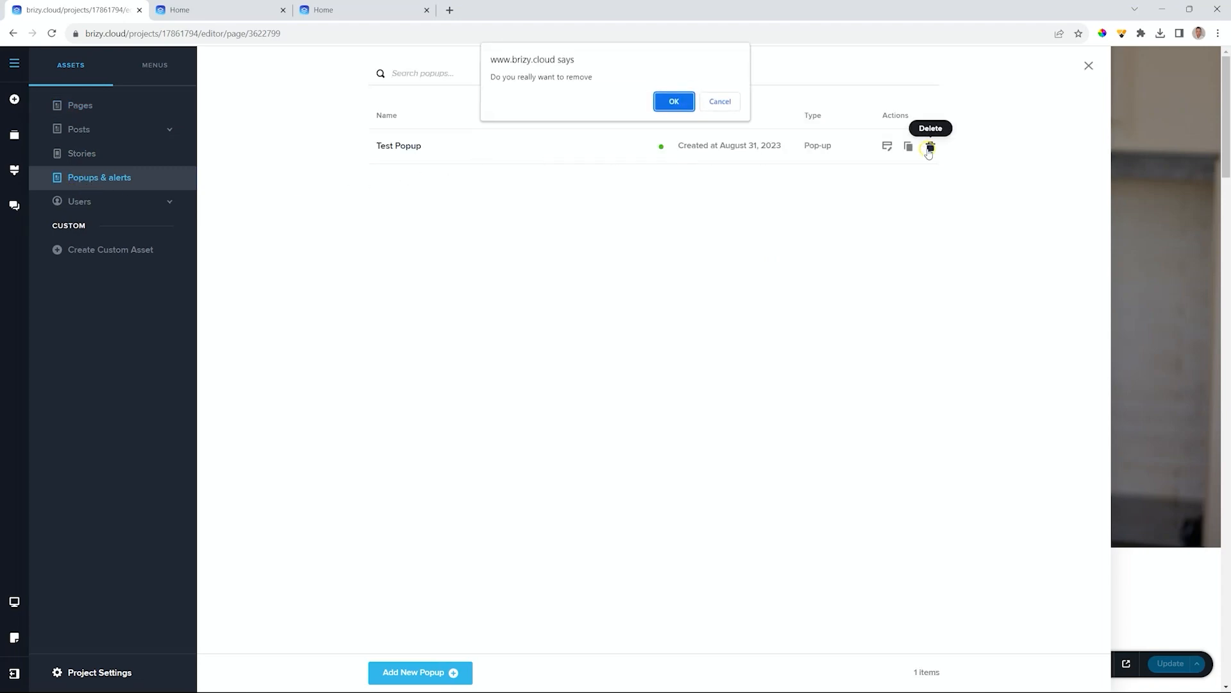
click(672, 104)
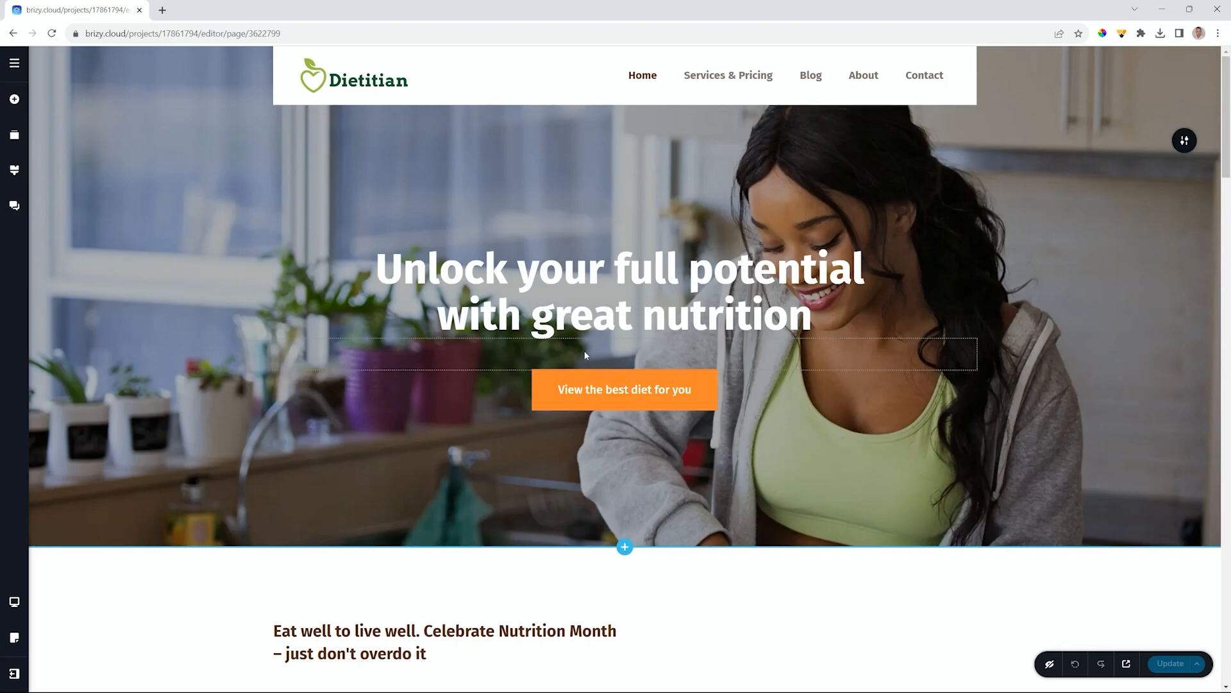
- Scroll to the best-foods section and select its Discover More button
scroll(627, 385, down, 4)
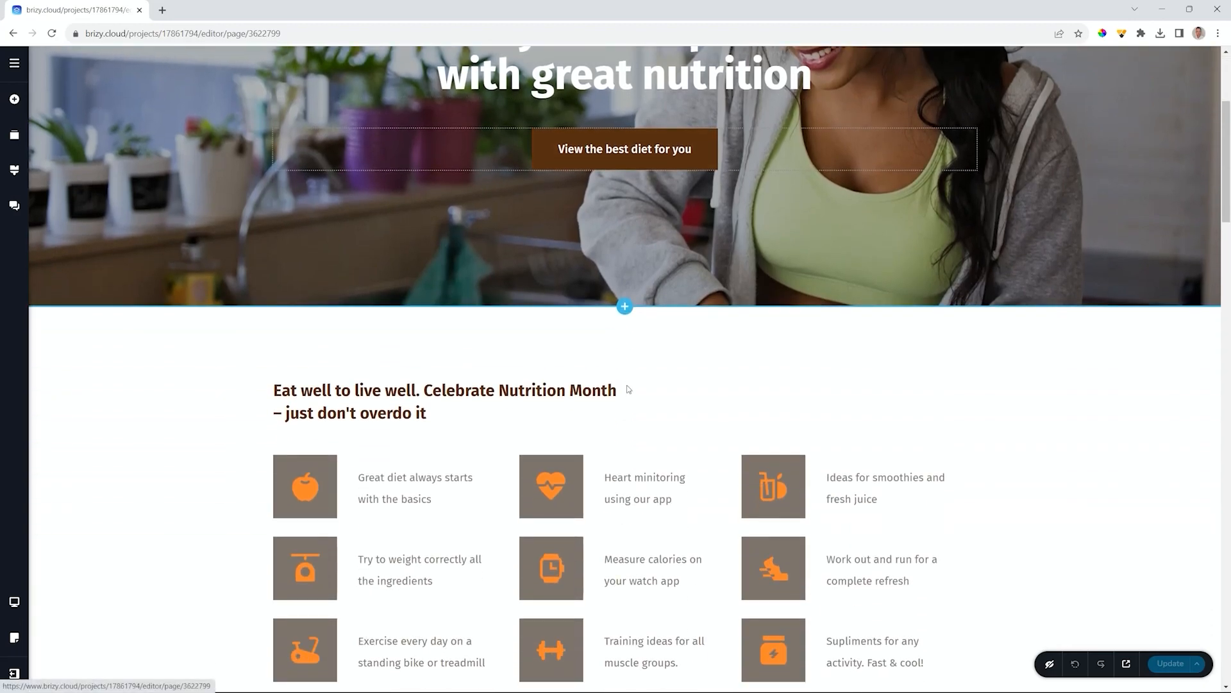
scroll(628, 389, down, 18)
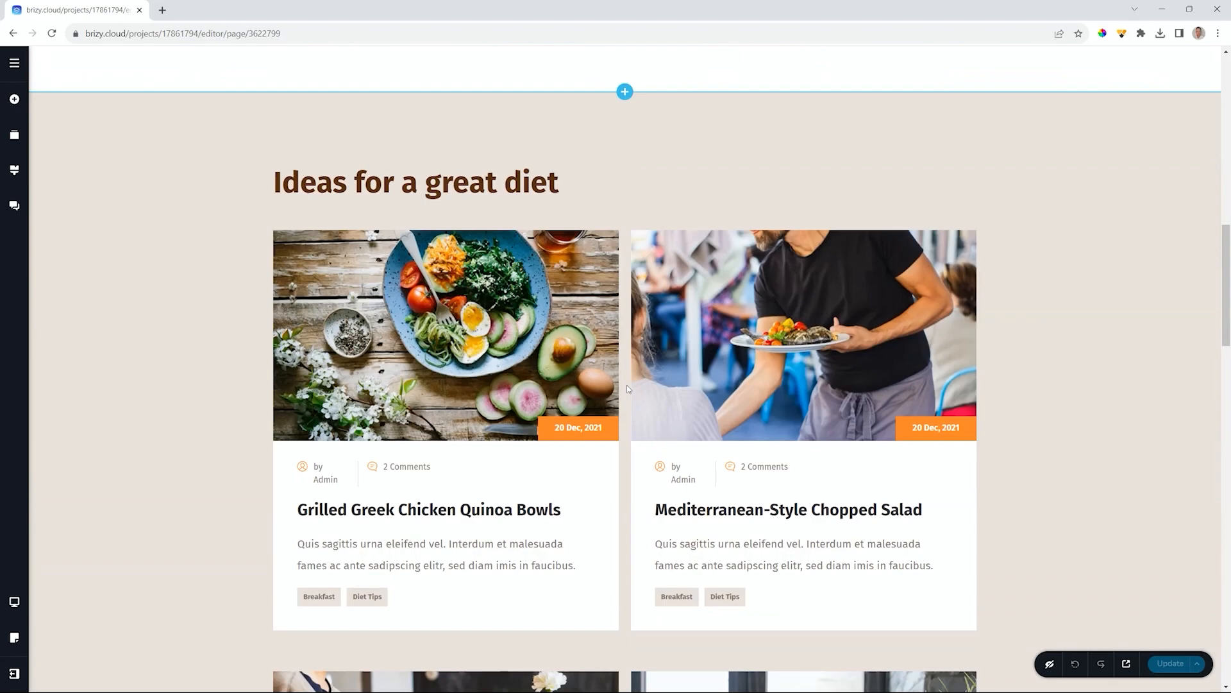
scroll(628, 389, down, 8)
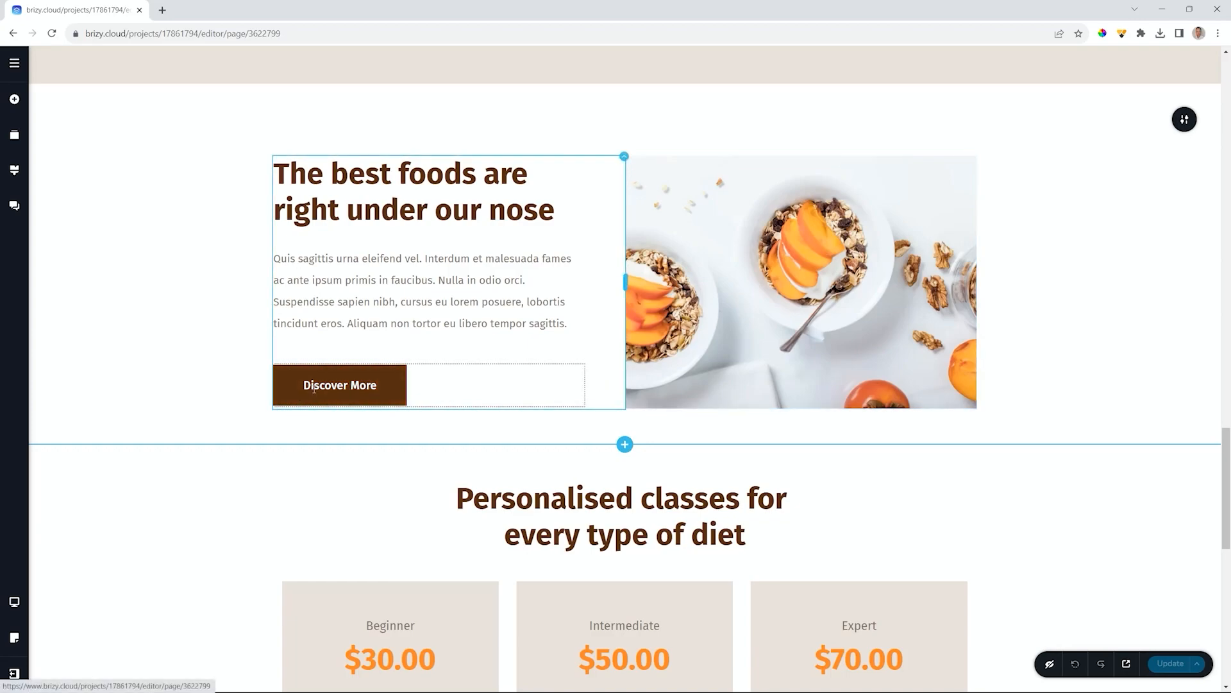
click(347, 385)
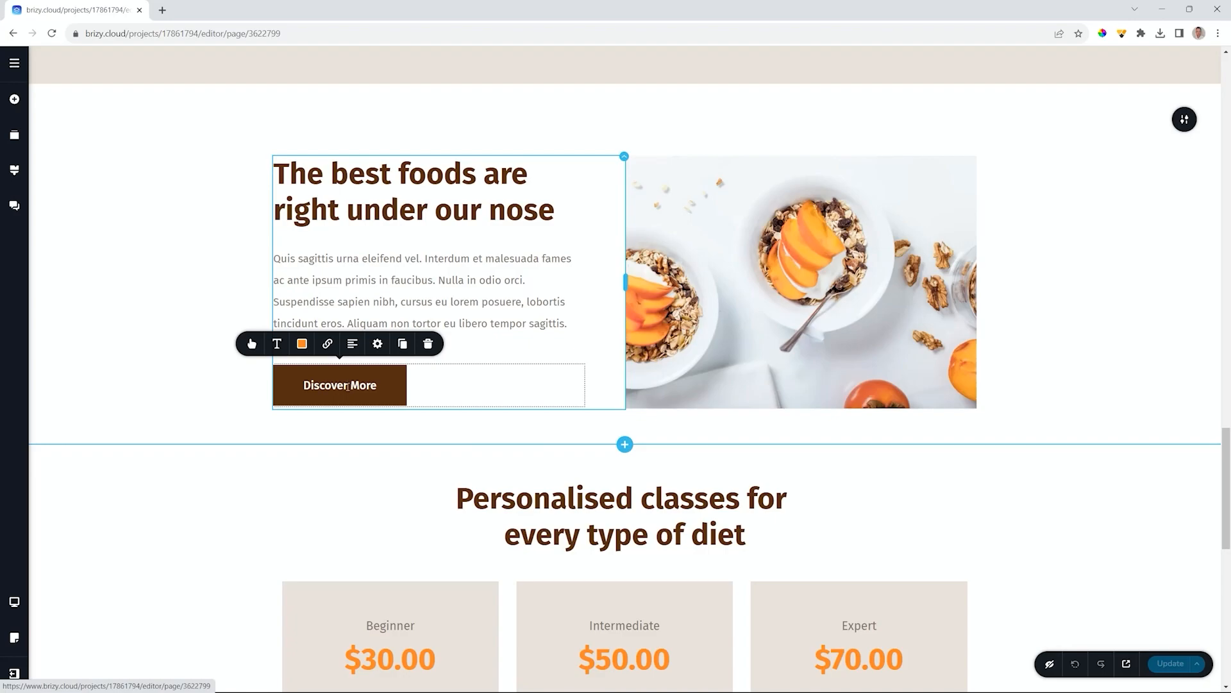
click(594, 175)
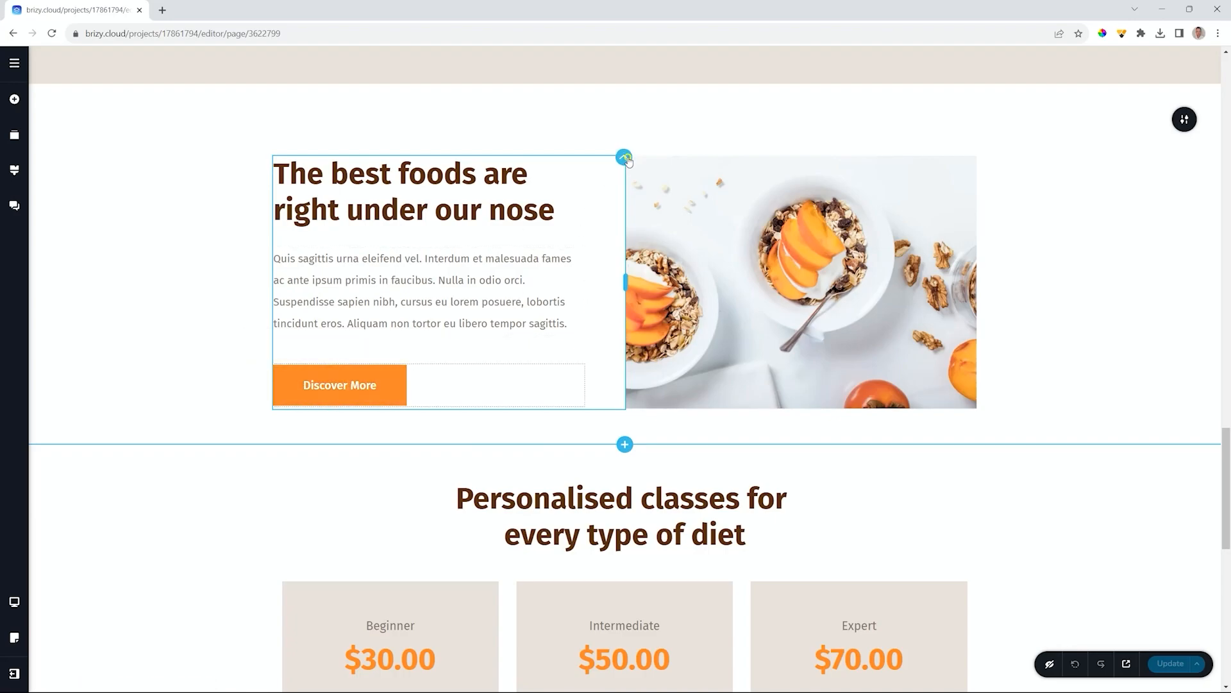
click(404, 179)
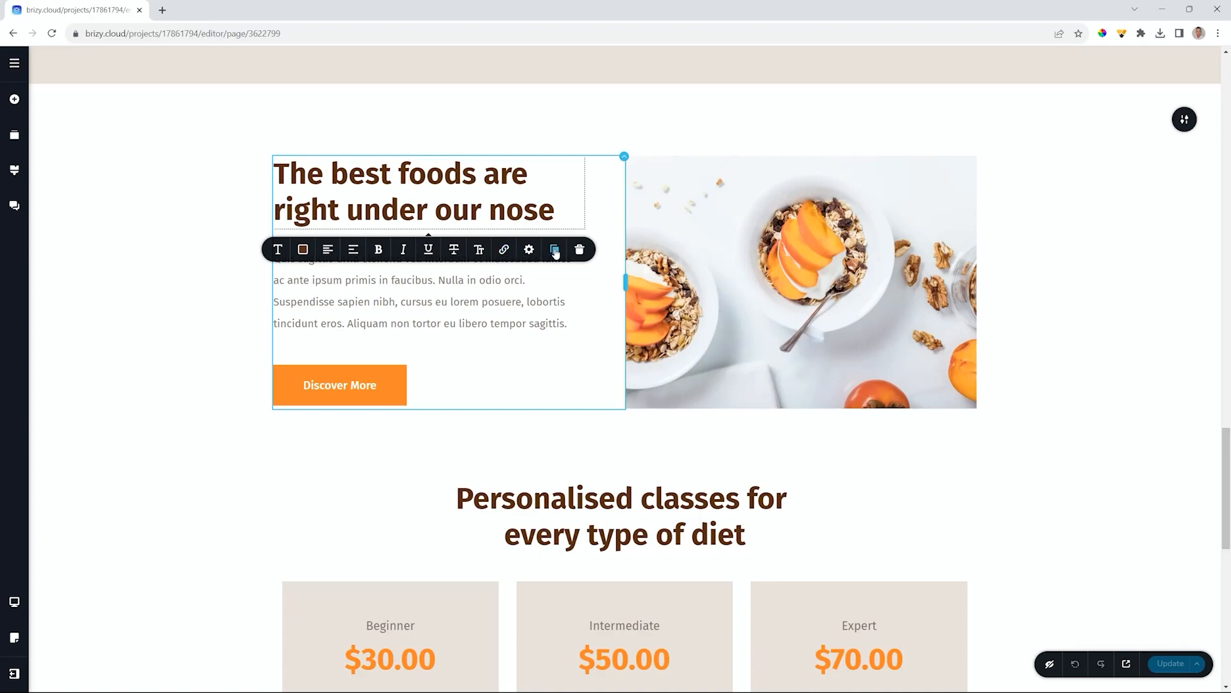
click(318, 383)
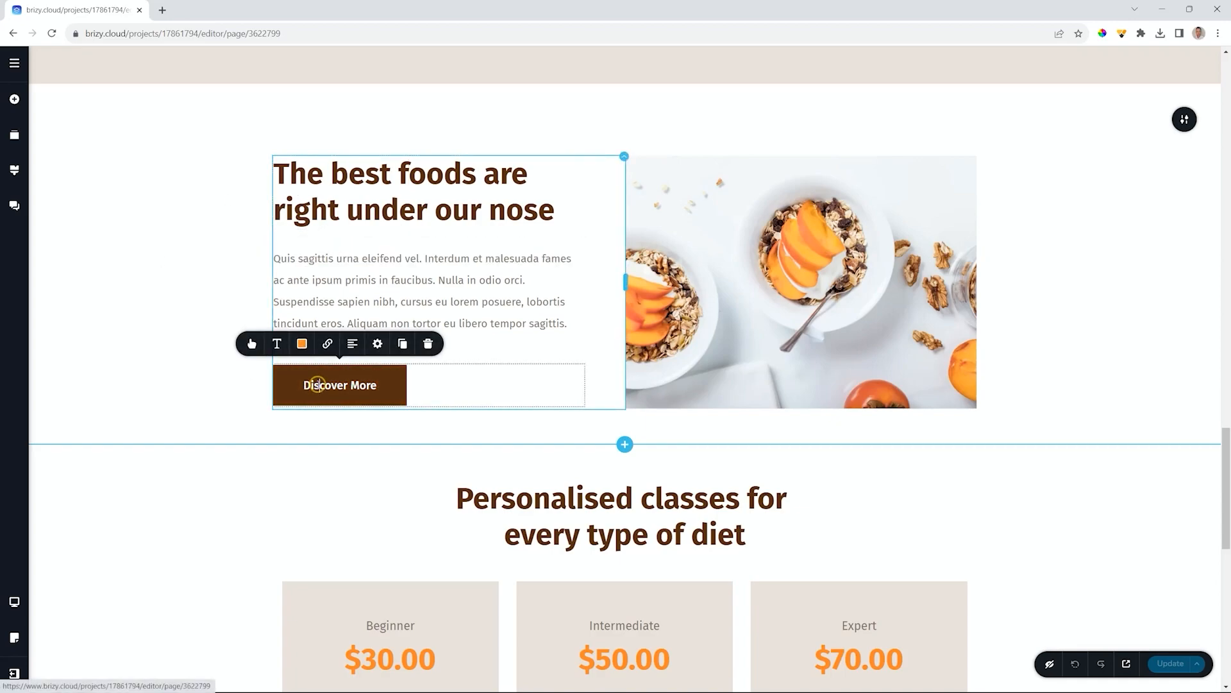
- Open the button's link settings and browse the Block, Popup and File link types
click(326, 345)
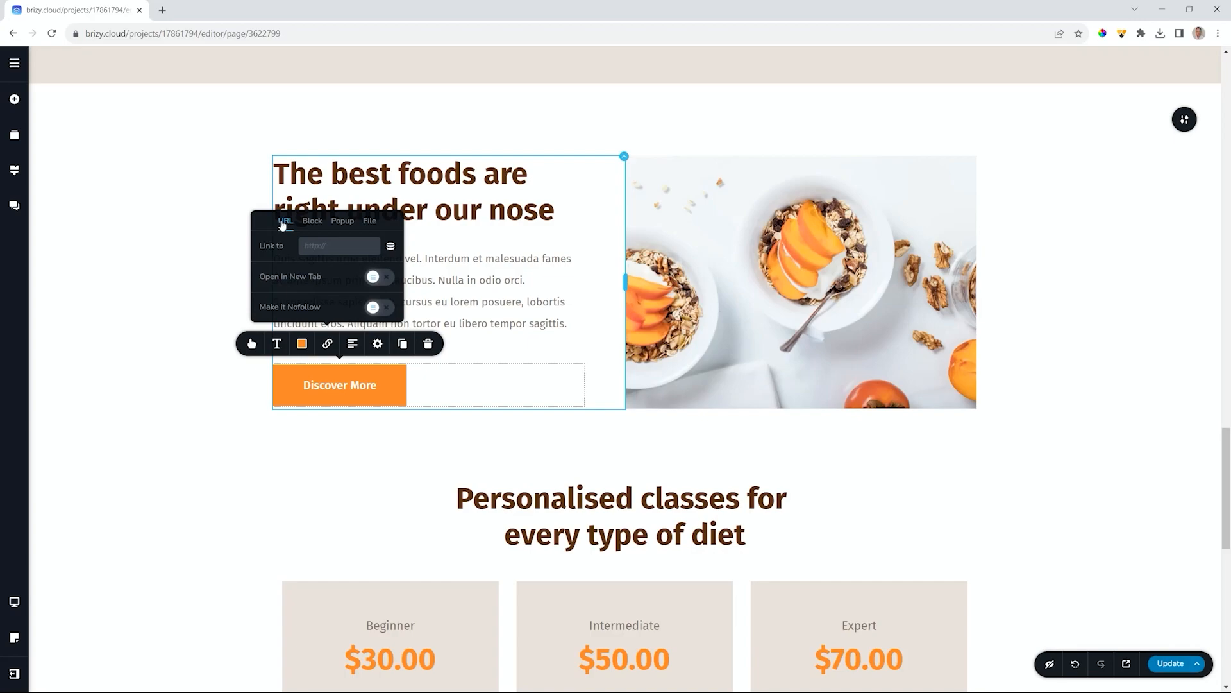
click(312, 221)
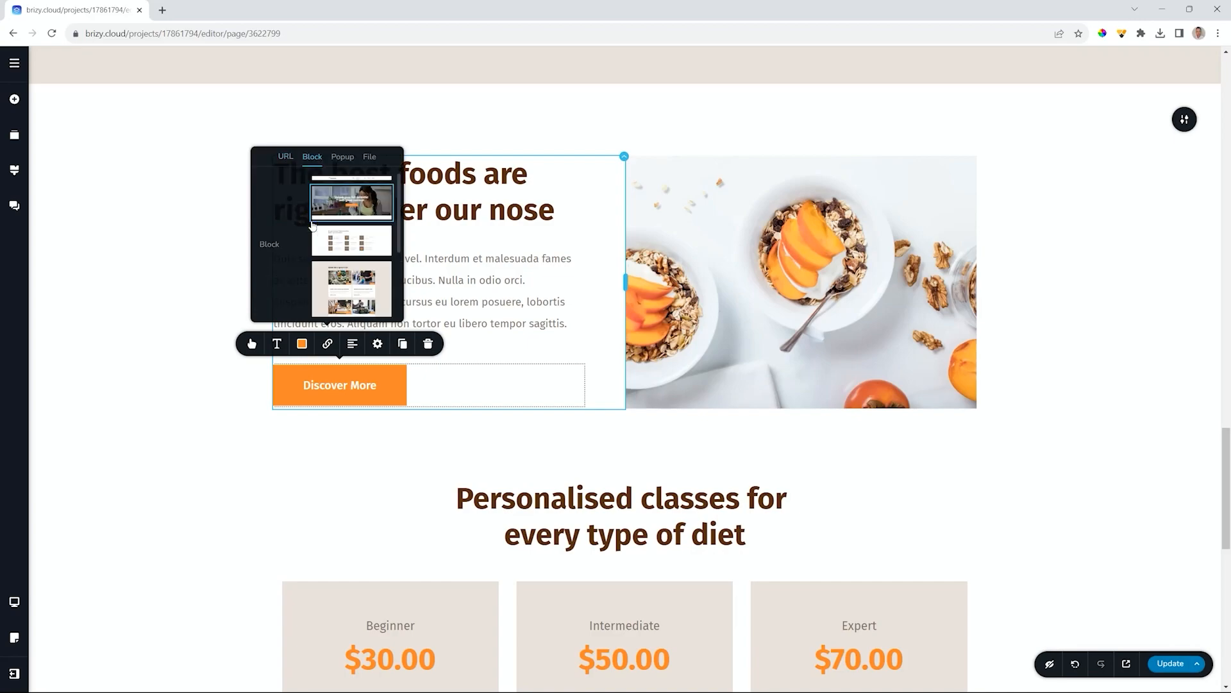
click(341, 158)
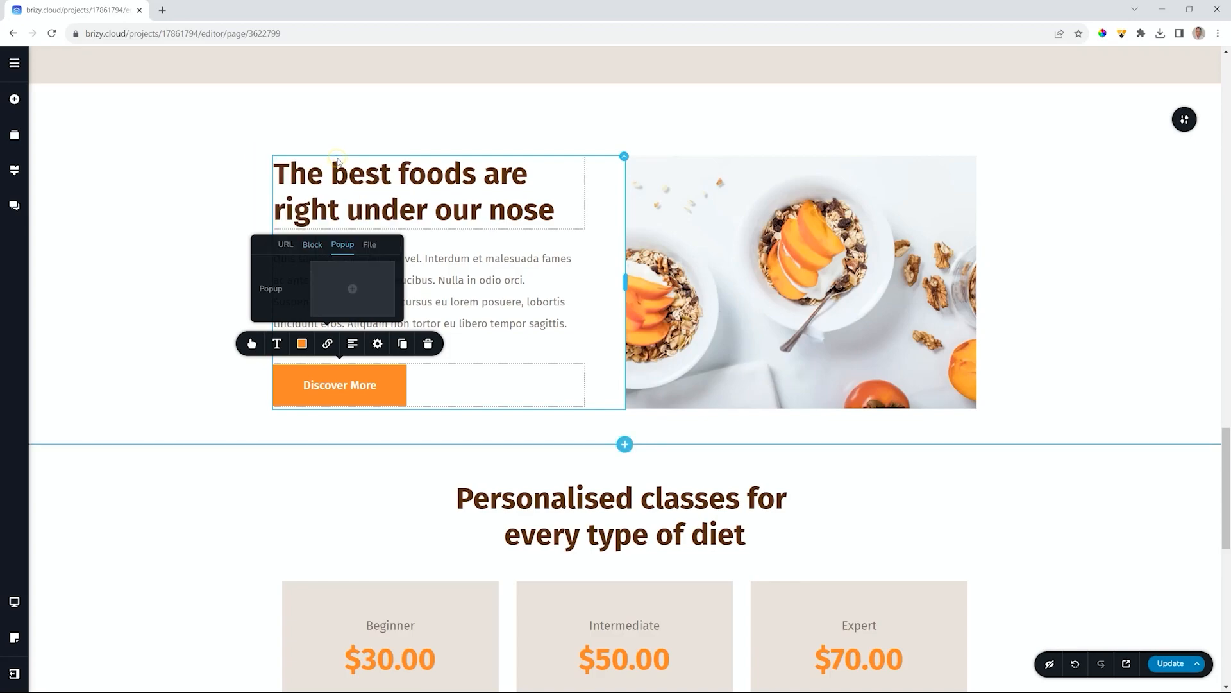
click(370, 245)
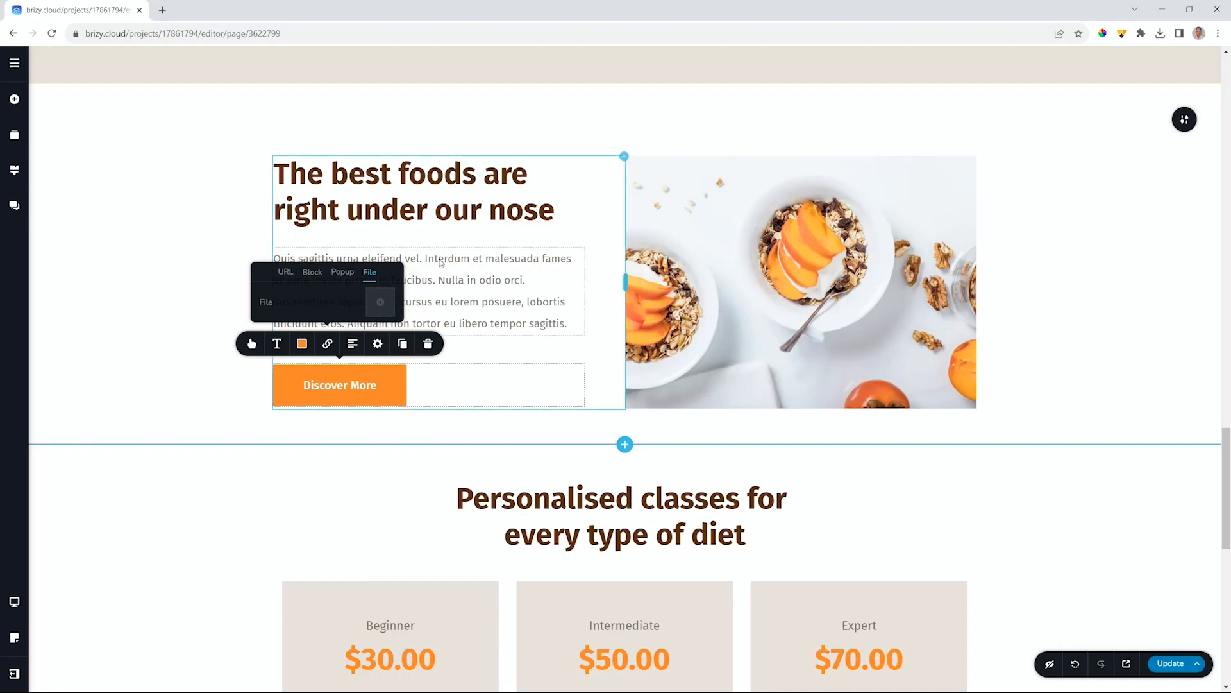
- Upload Diet-Advice-Basics.pdf as the Discover More button's file link and publish the page
click(389, 306)
scroll(526, 170, down, 2)
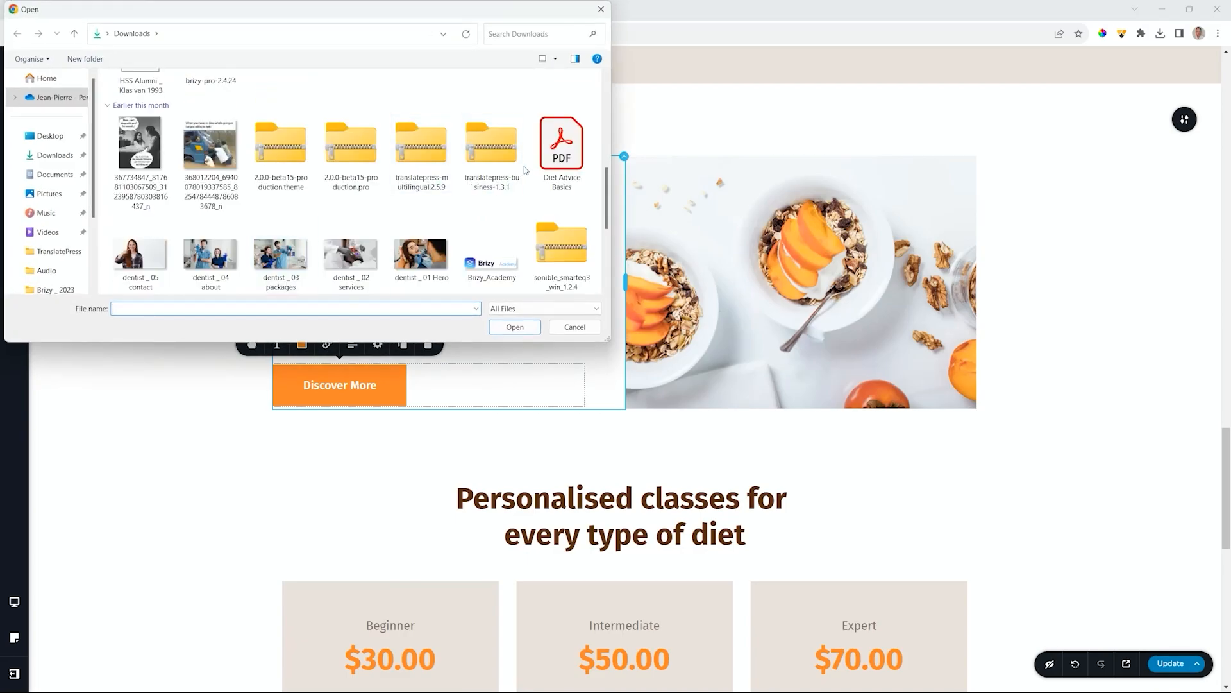
click(552, 154)
click(515, 328)
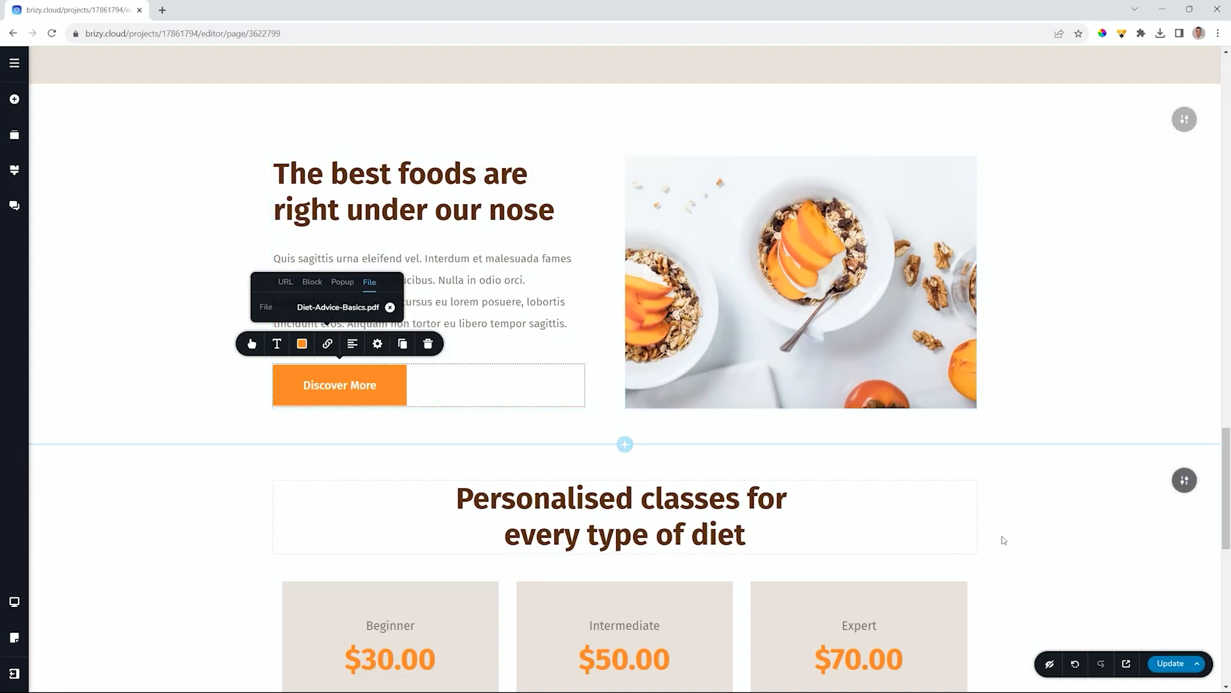
click(1172, 664)
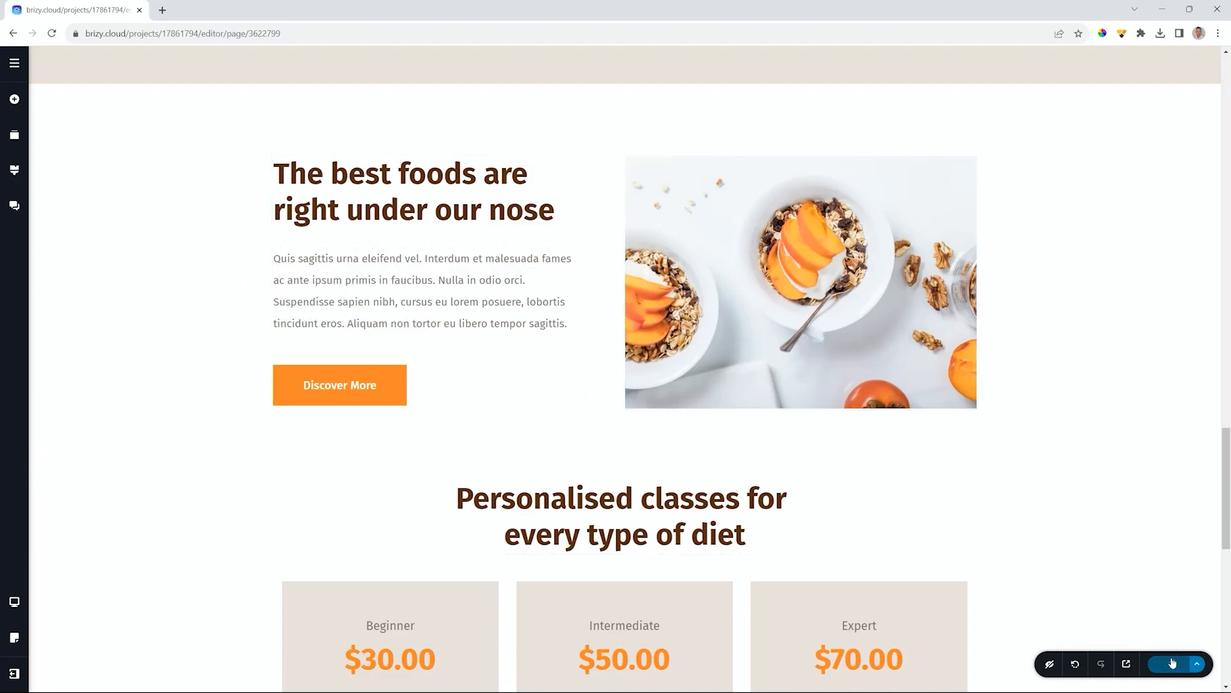
- Preview the live site and click Discover More to download the PDF
click(1127, 664)
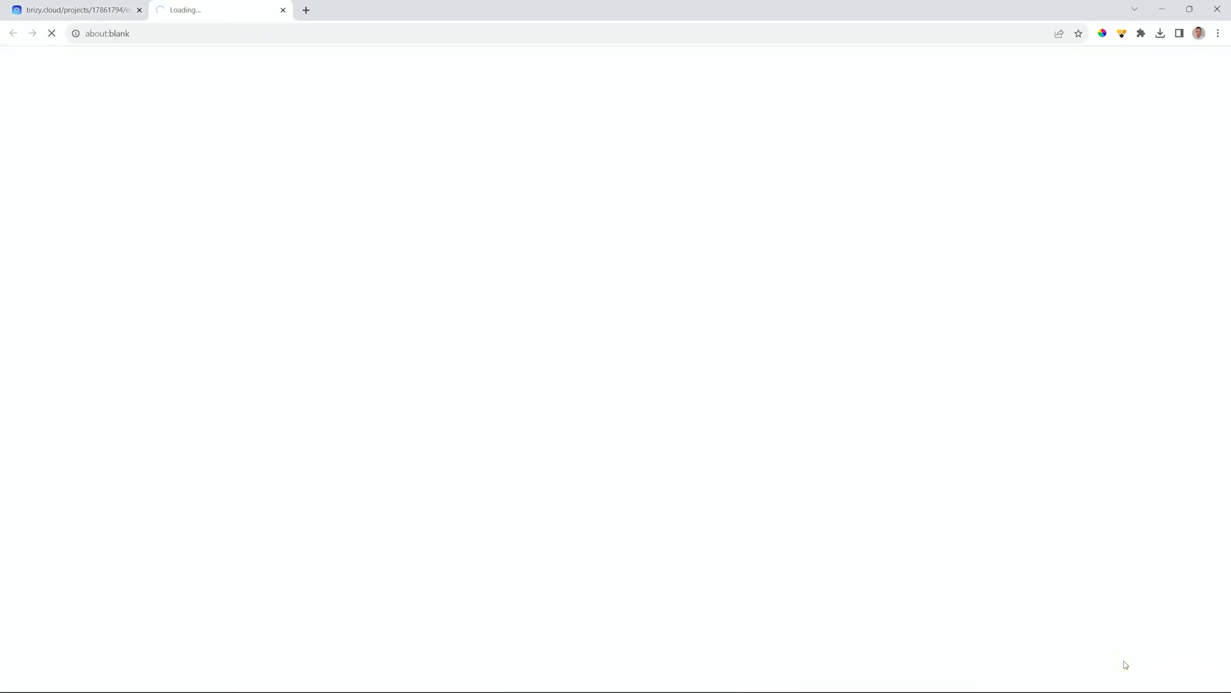
scroll(640, 297, down, 20)
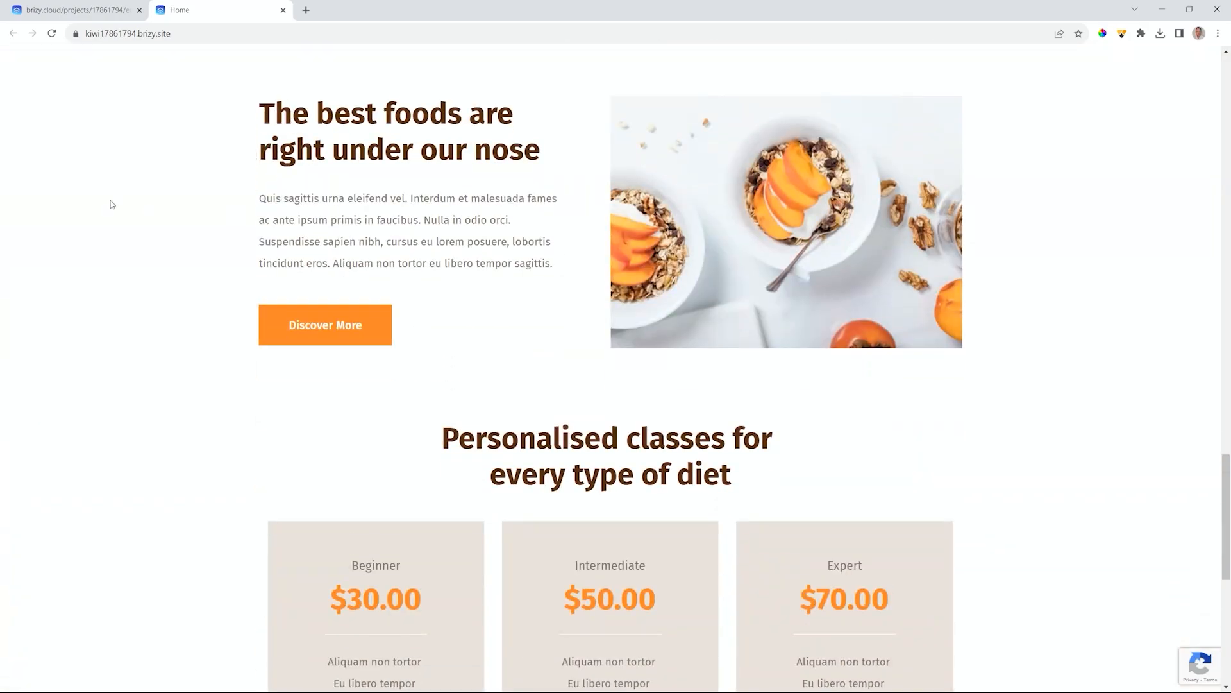
click(311, 330)
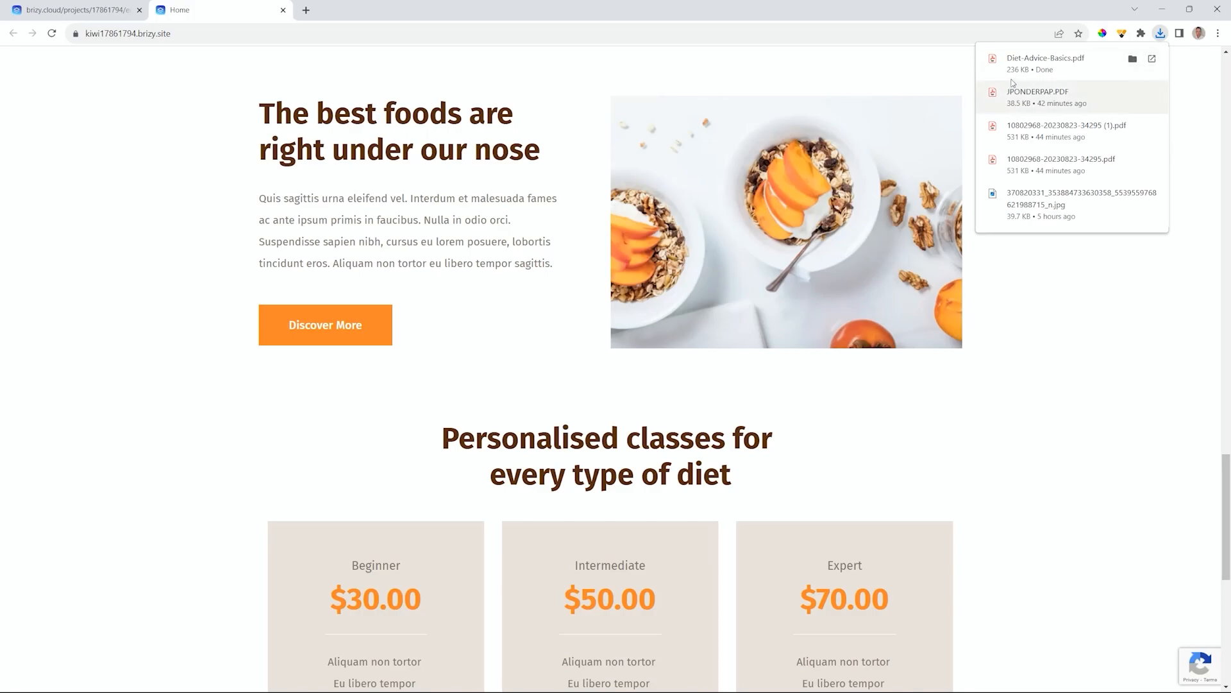
- Open the downloaded Diet-Advice-Basics.pdf in Acrobat from its Downloads folder
click(1133, 58)
double_click(470, 196)
scroll(475, 205, down, 6)
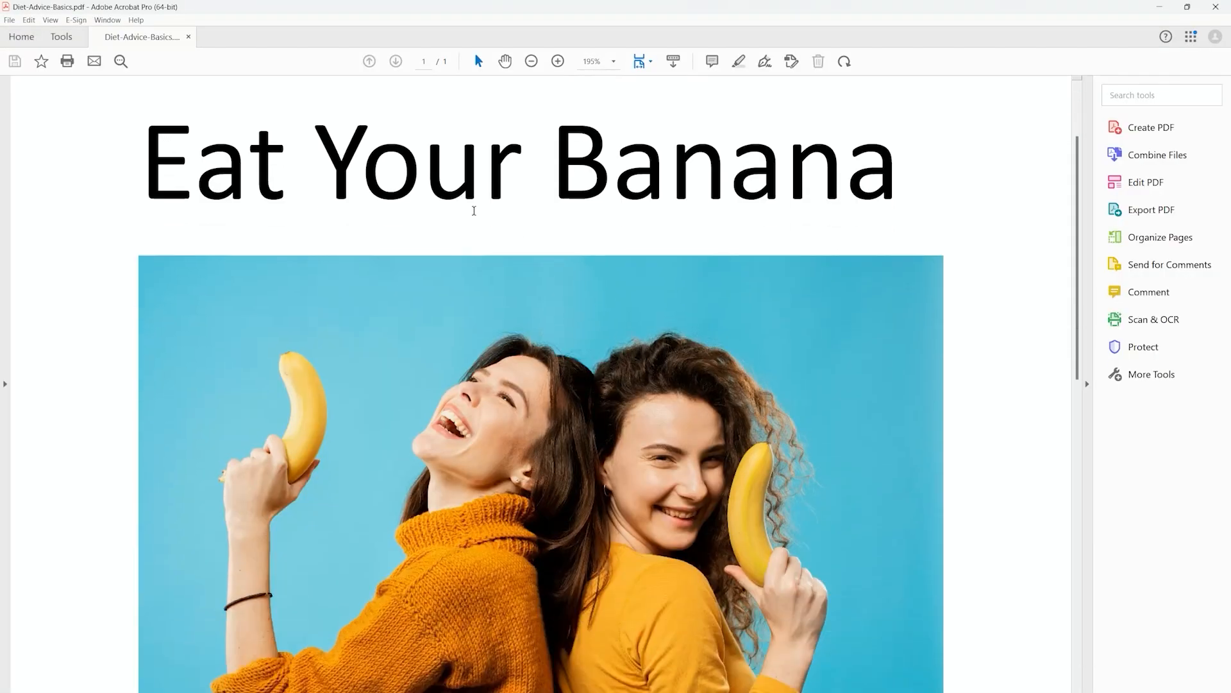
scroll(474, 209, up, 3)
scroll(473, 210, up, 3)
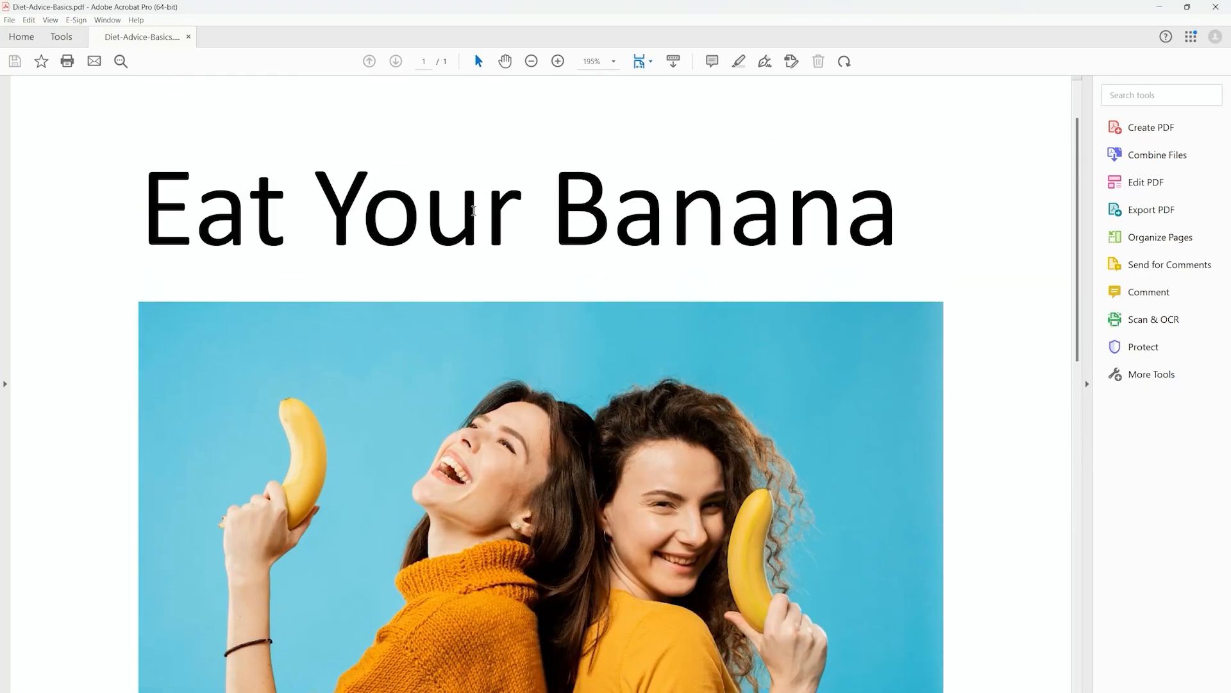
scroll(473, 210, down, 2)
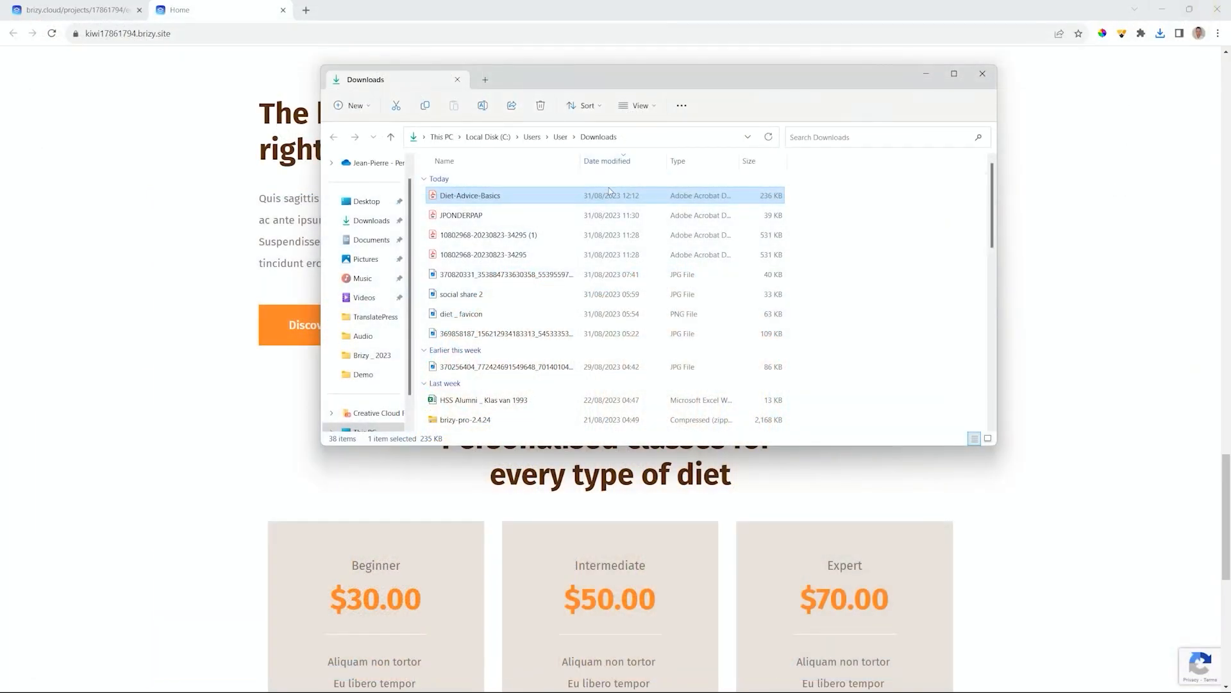
- Minimize the Downloads File Explorer window to return to the live site
click(925, 73)
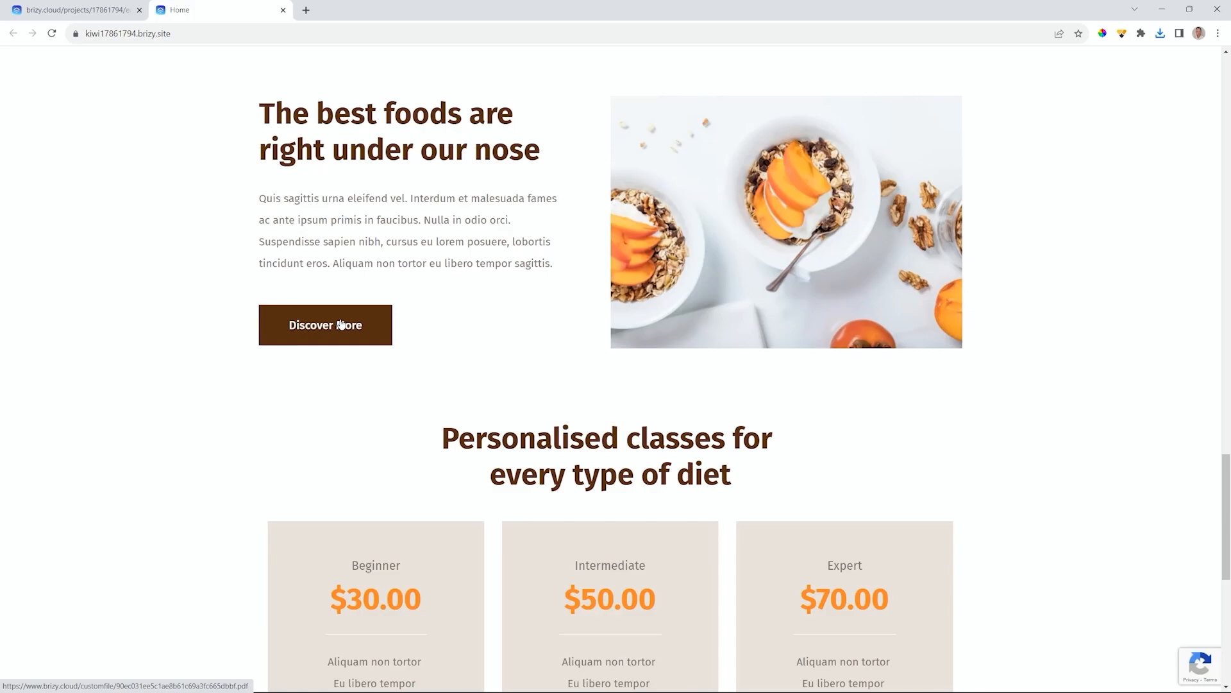
- Scroll the live Dietitian Home page back up to its 'Unlock your full potential' hero
scroll(340, 324, down, 8)
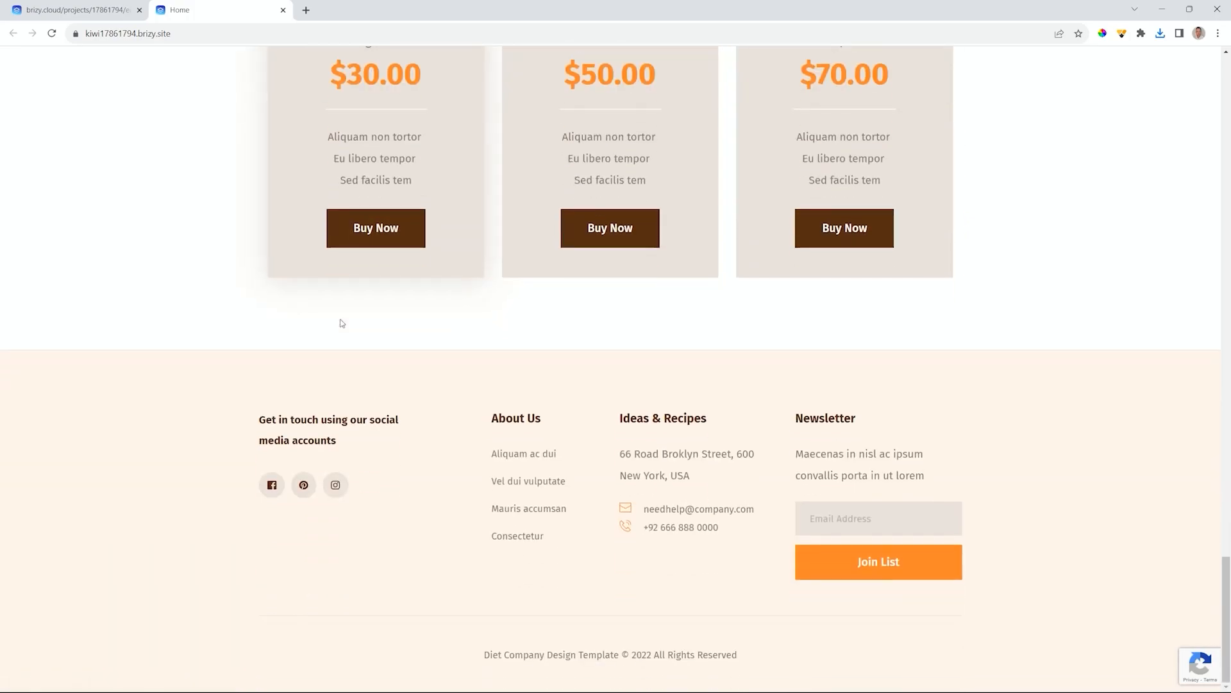
scroll(341, 324, up, 4)
scroll(340, 321, down, 4)
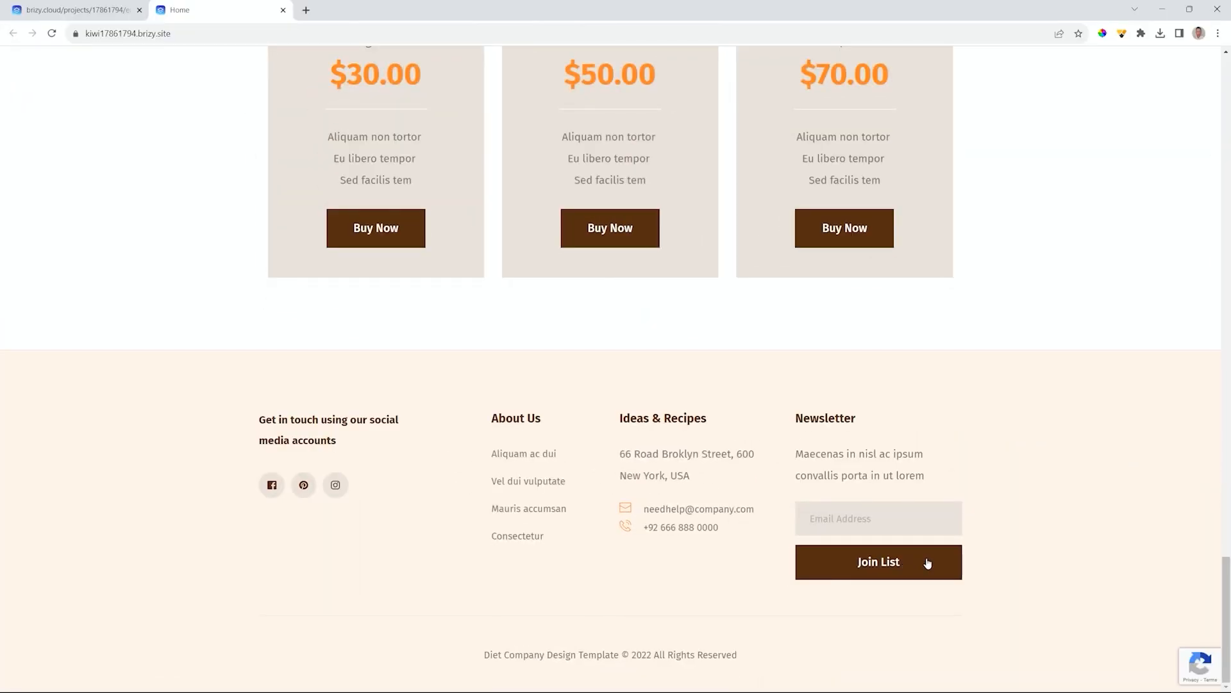
scroll(927, 563, up, 20)
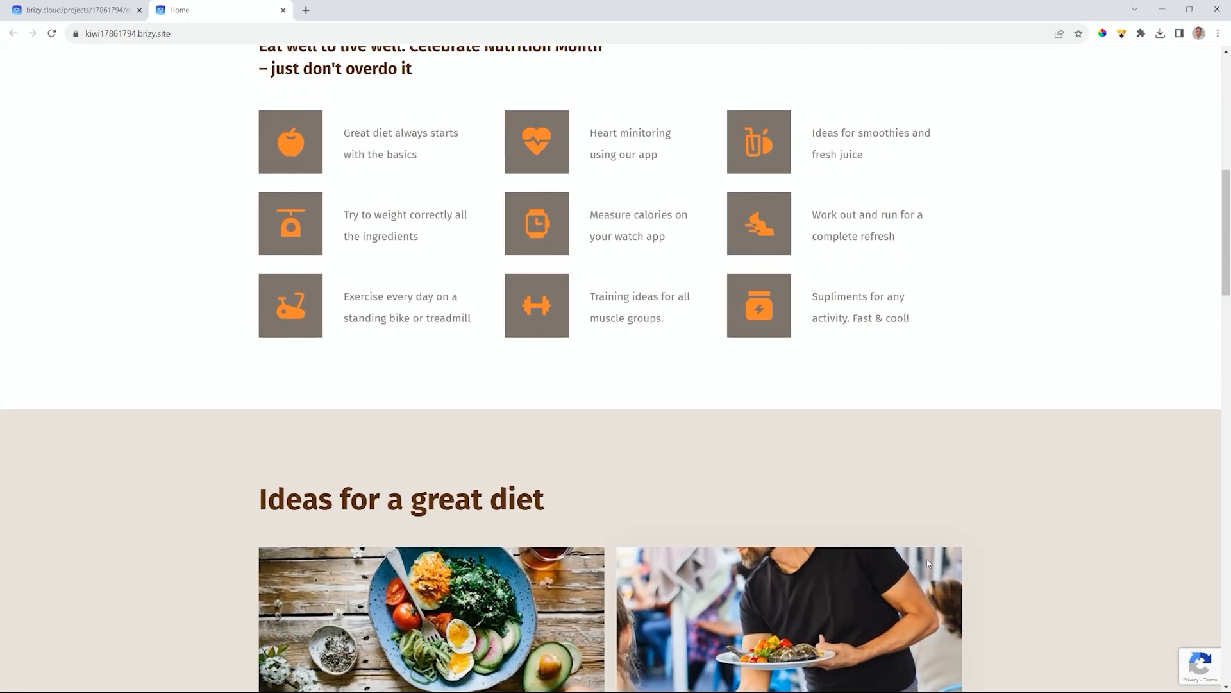
scroll(927, 562, up, 8)
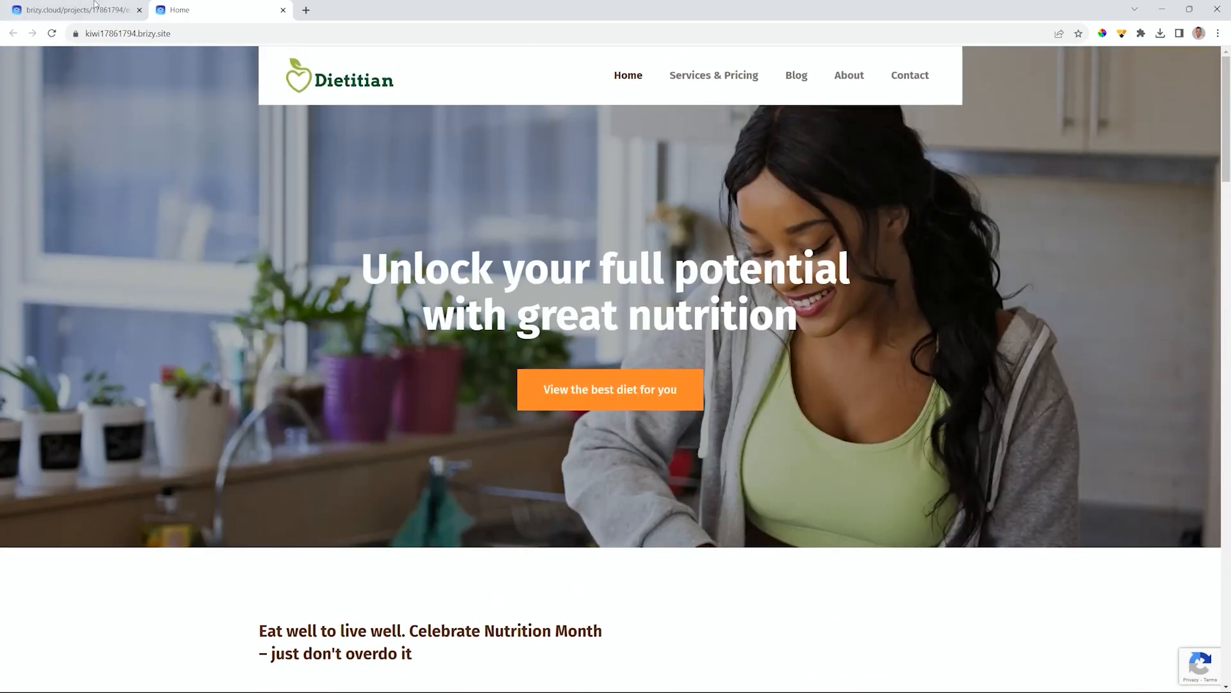
- Close the live site tab and open the Contact page in the editor
click(283, 9)
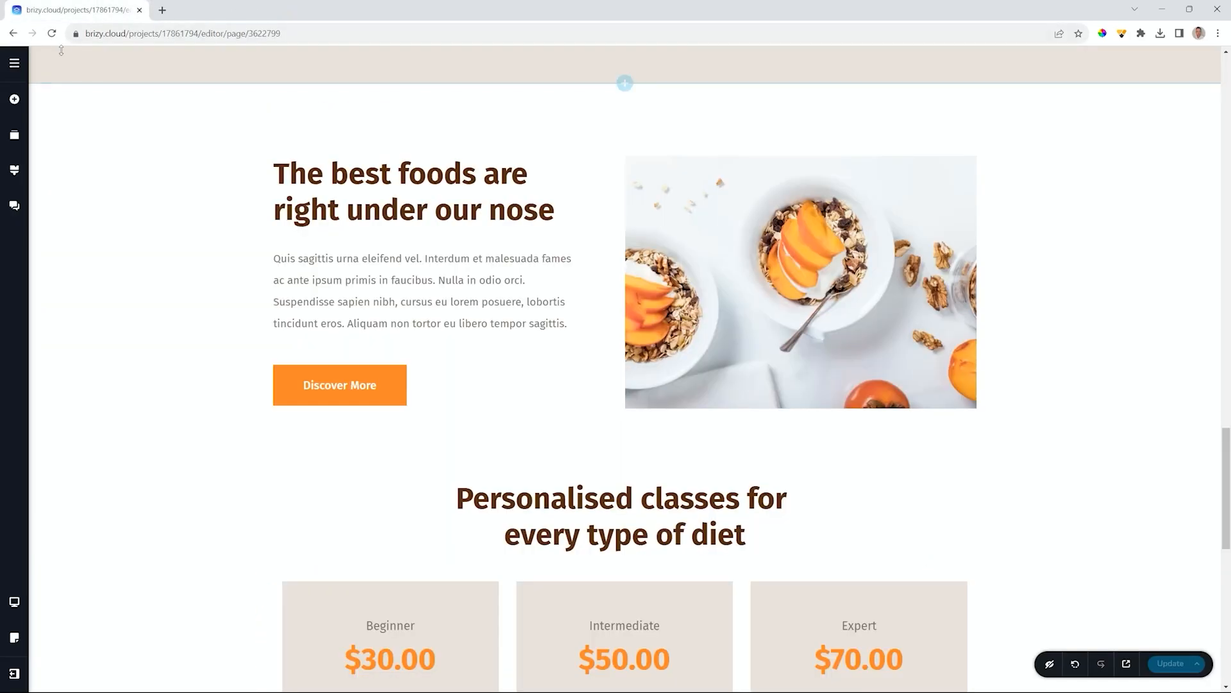
click(14, 63)
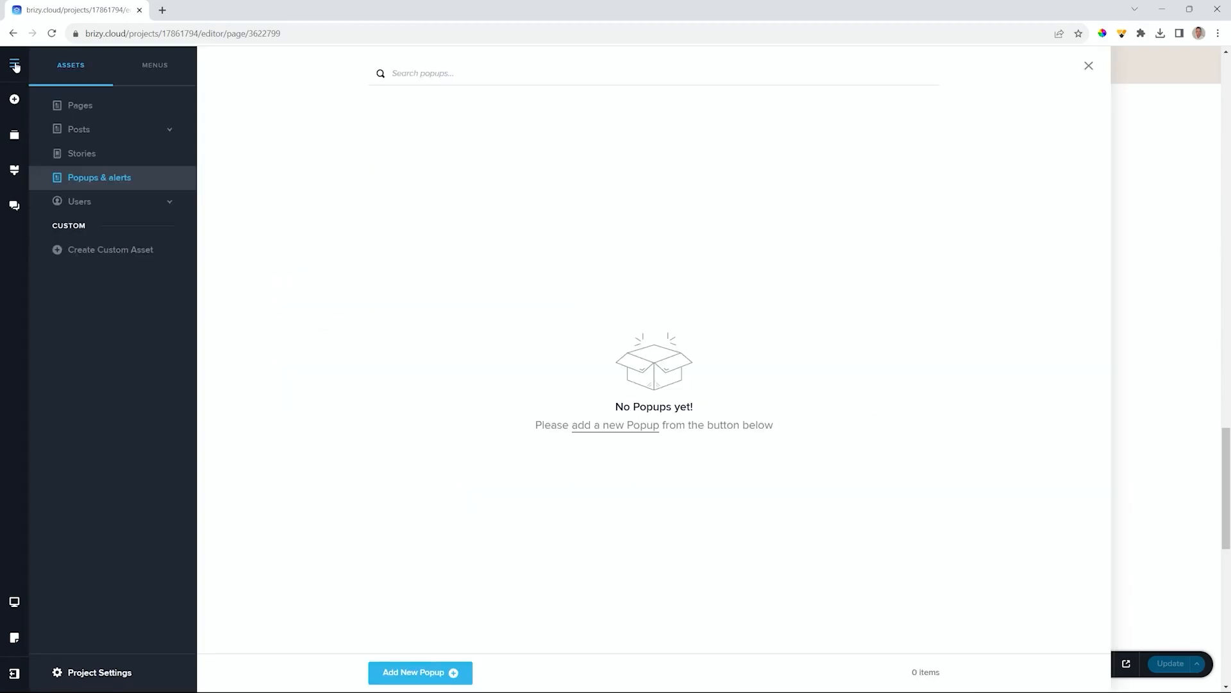
click(80, 105)
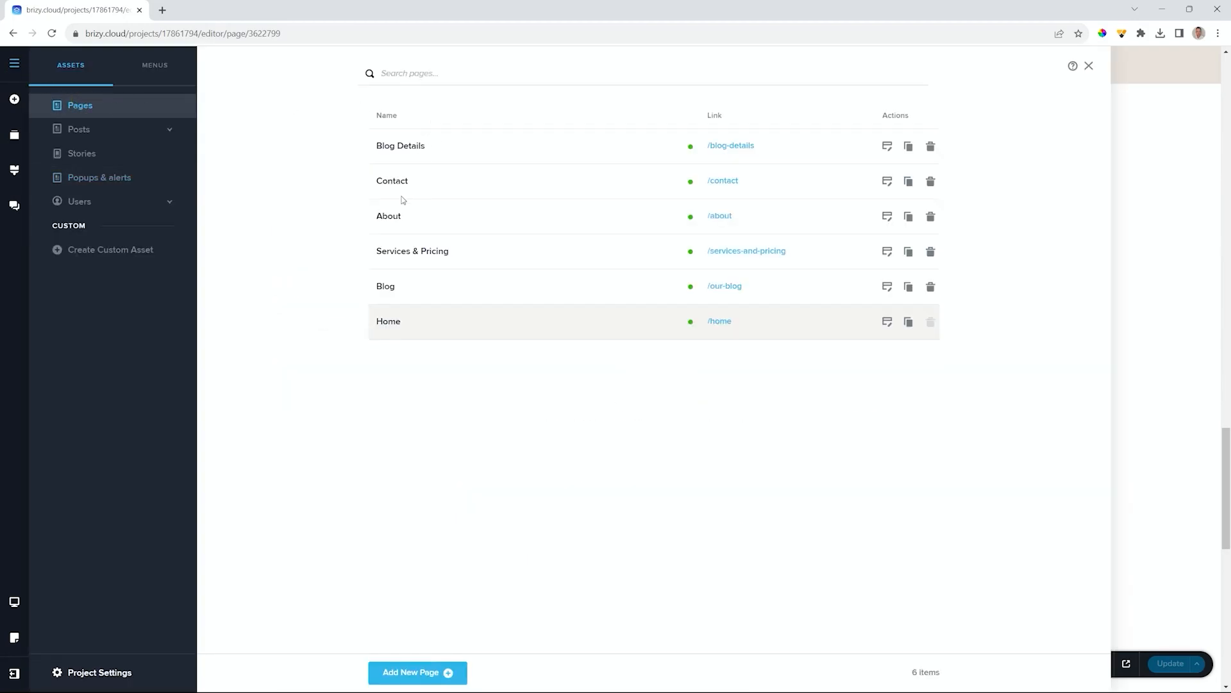
click(889, 183)
- Select the contact form's Send a Message button and open its integration settings
scroll(891, 182, down, 5)
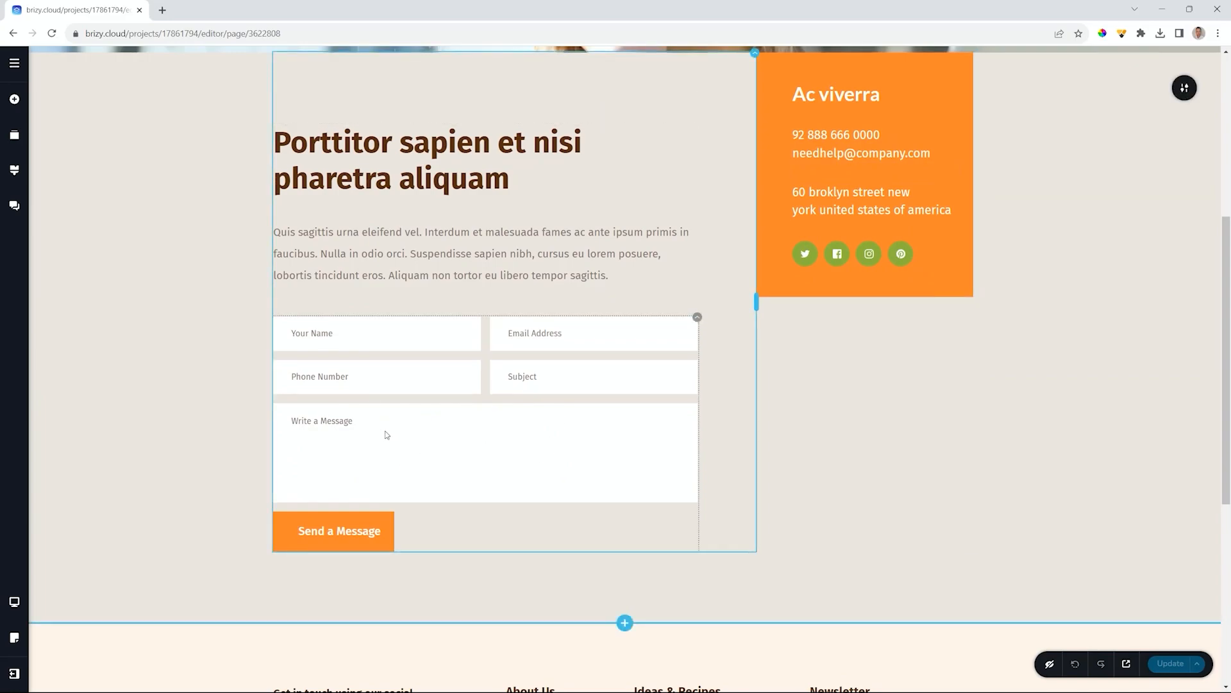
scroll(387, 435, down, 2)
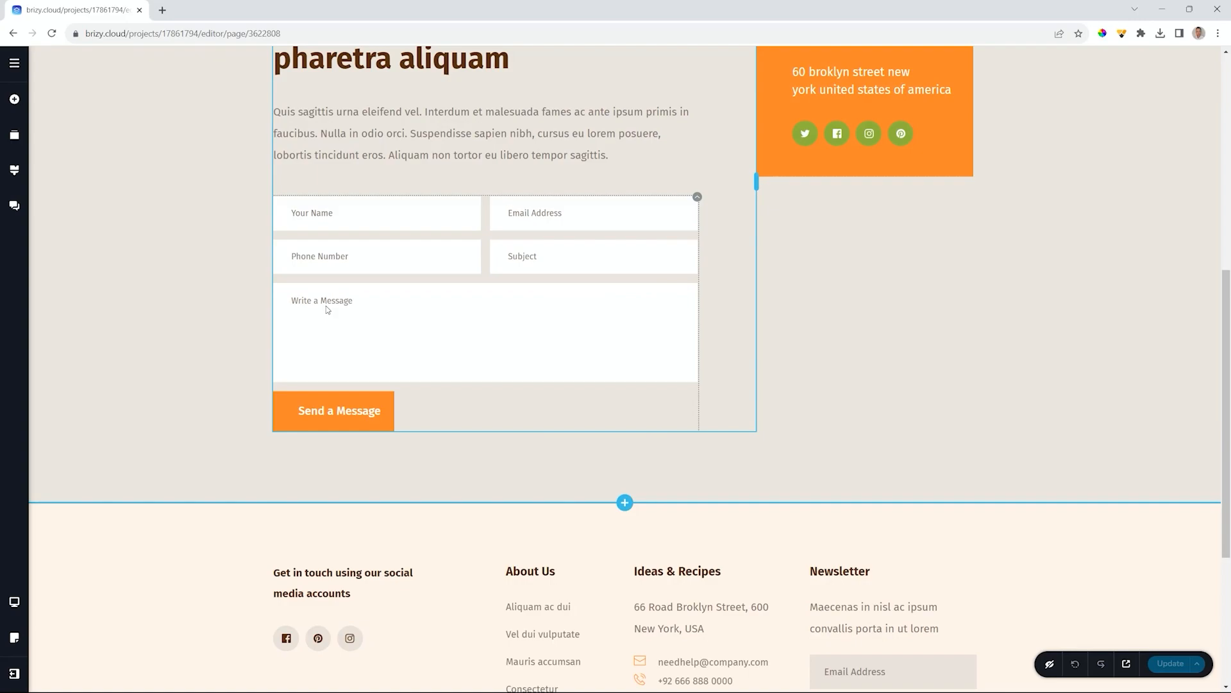
click(336, 409)
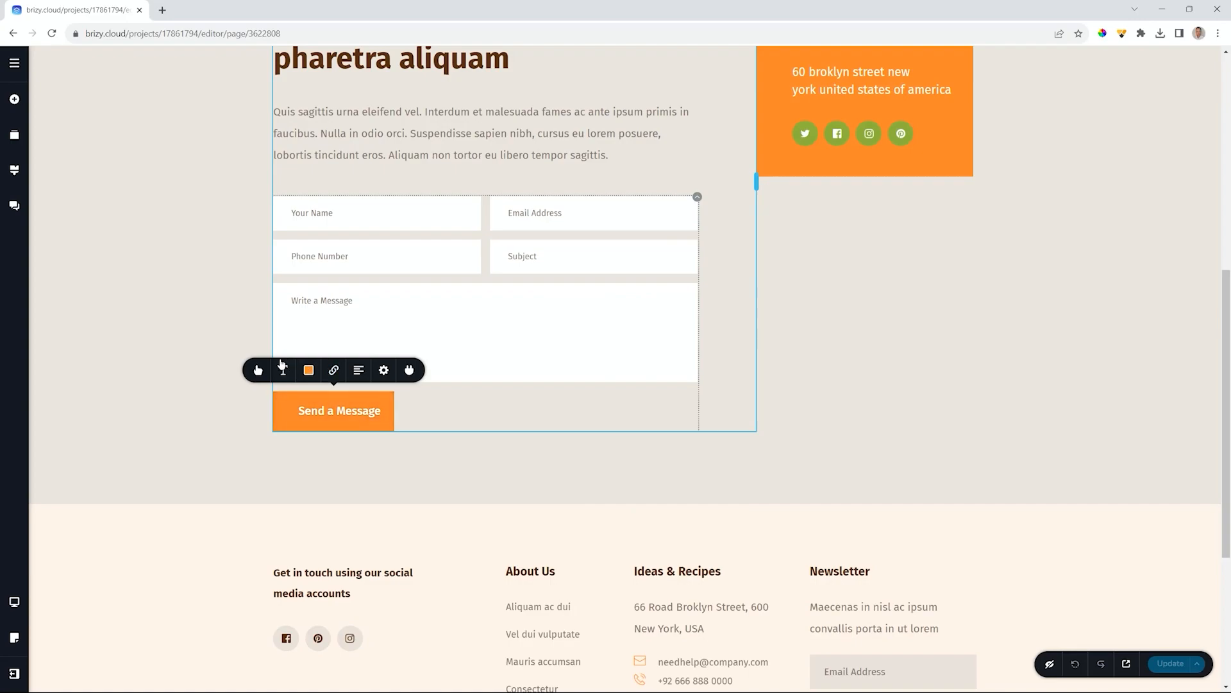
click(410, 371)
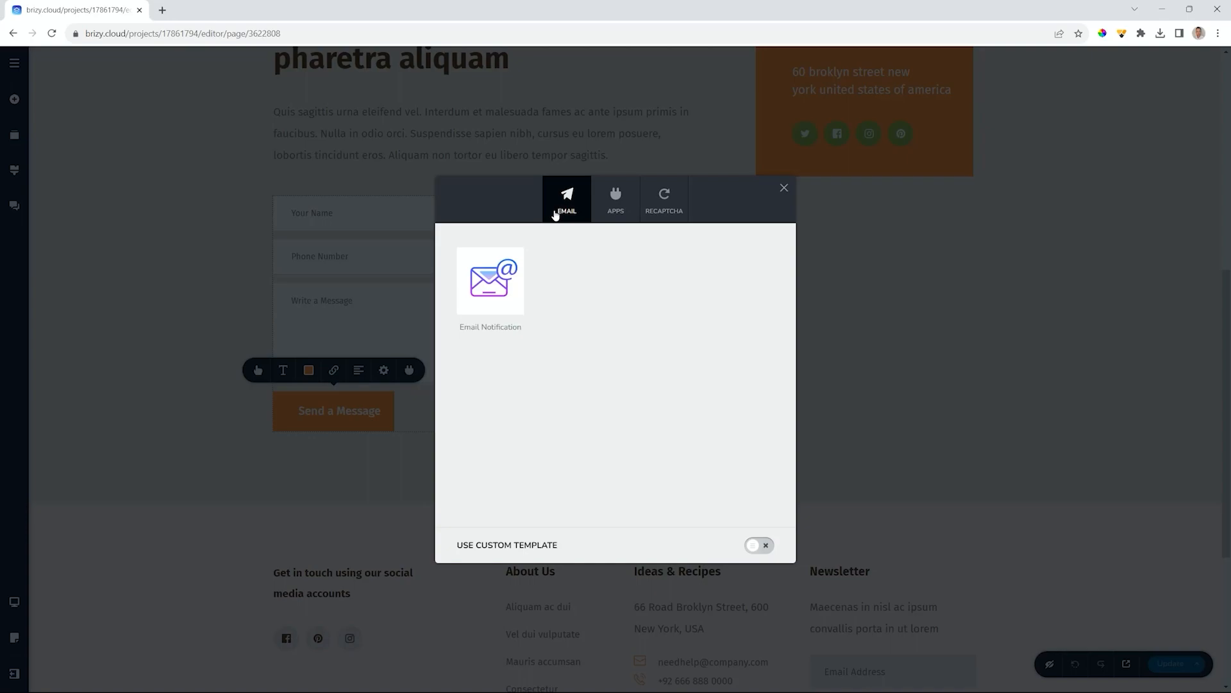
- Choose Email Notification and enter the site owner's recipient e-mail address
click(508, 293)
mouse_move(509, 313)
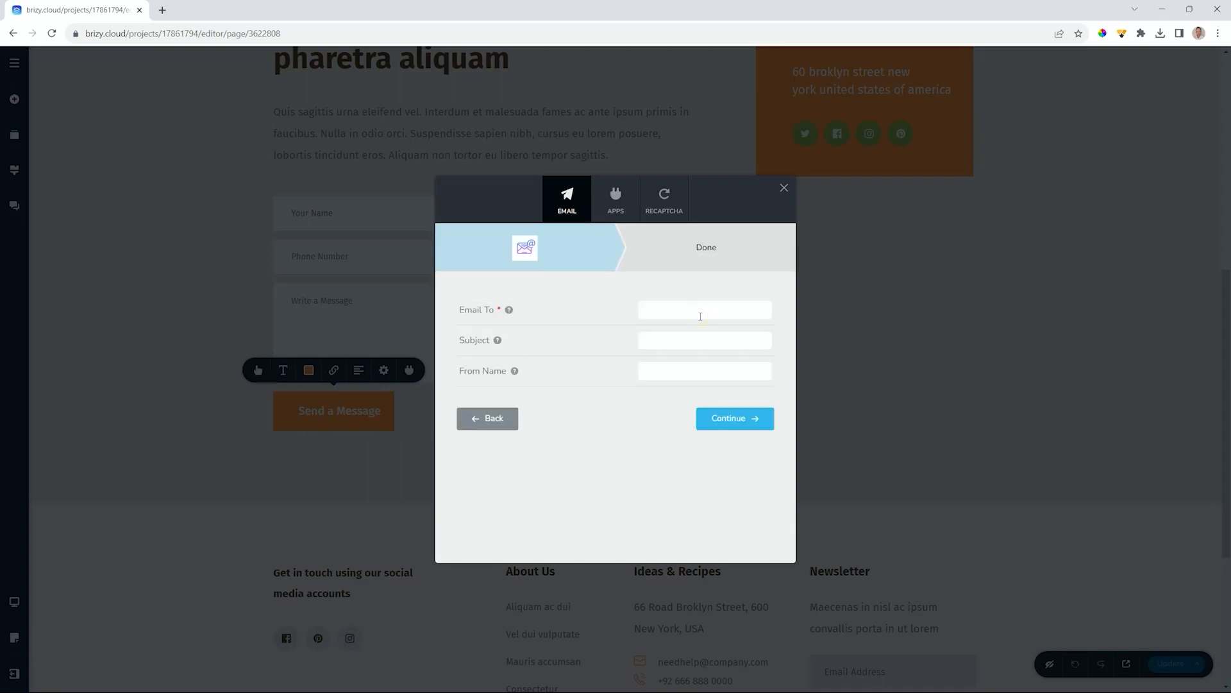
- Set the notification subject to the {{Subject}} shortcode
mouse_move(499, 345)
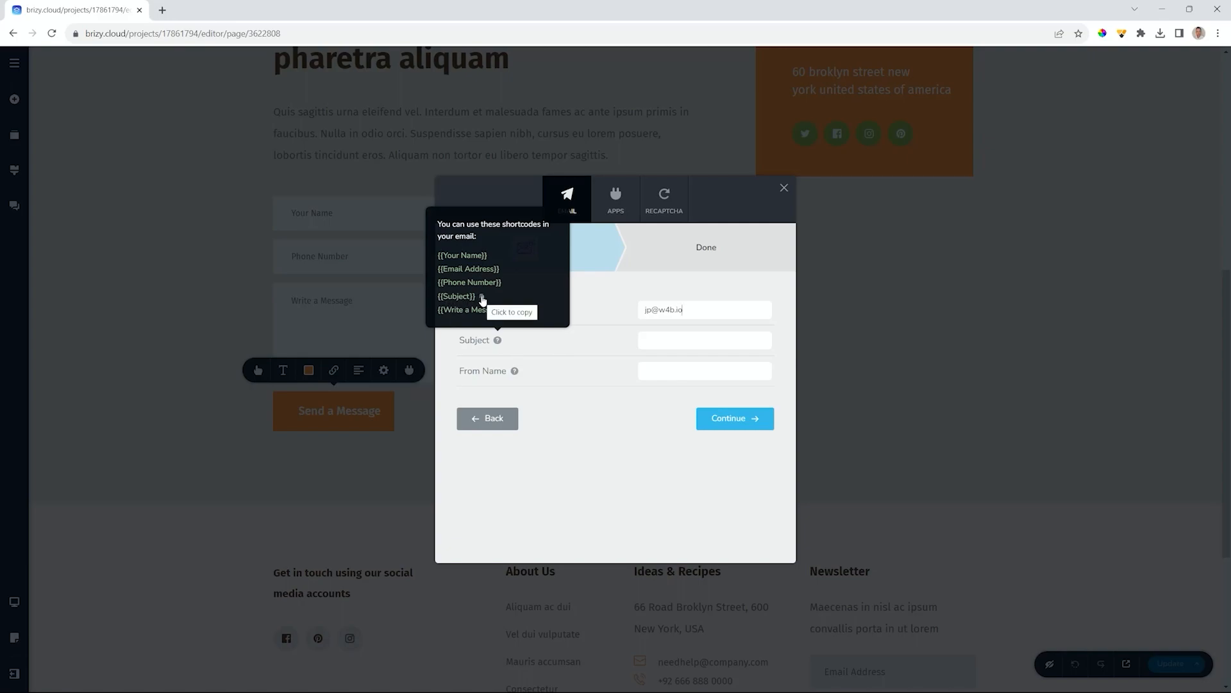
click(482, 297)
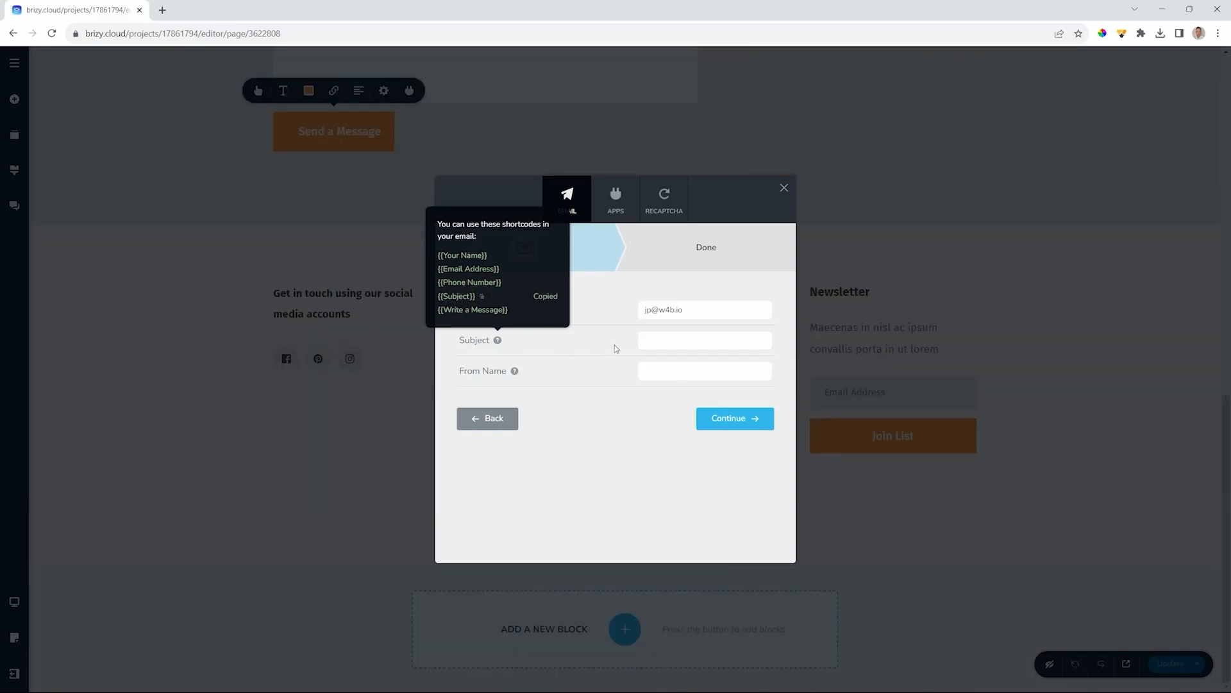
click(680, 339)
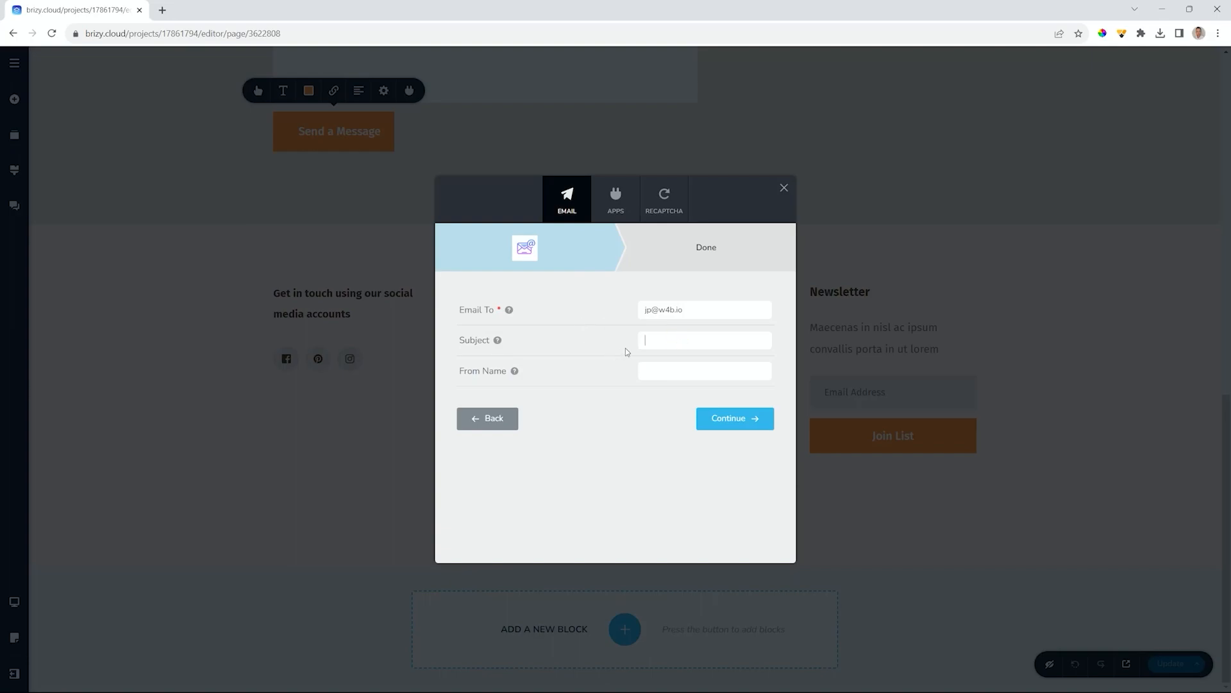
key(ctrl+v)
- Set From Name to {{Email Address}} and confirm the Email Notification connection
mouse_move(515, 371)
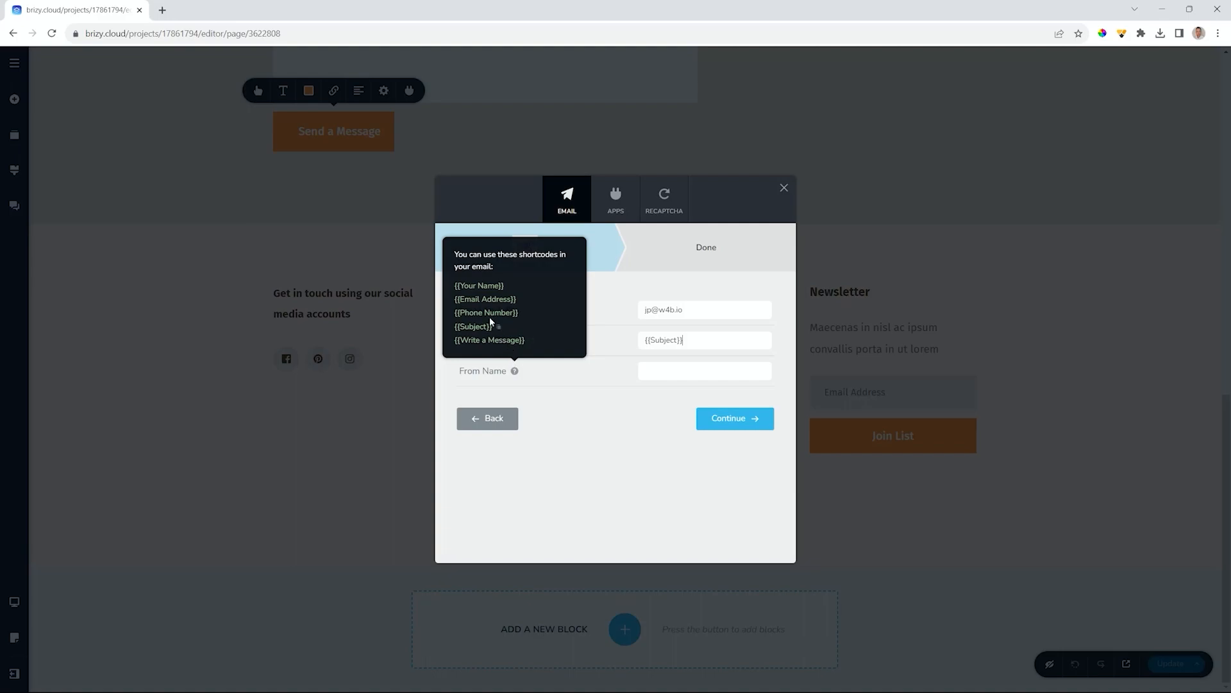
click(523, 301)
click(652, 371)
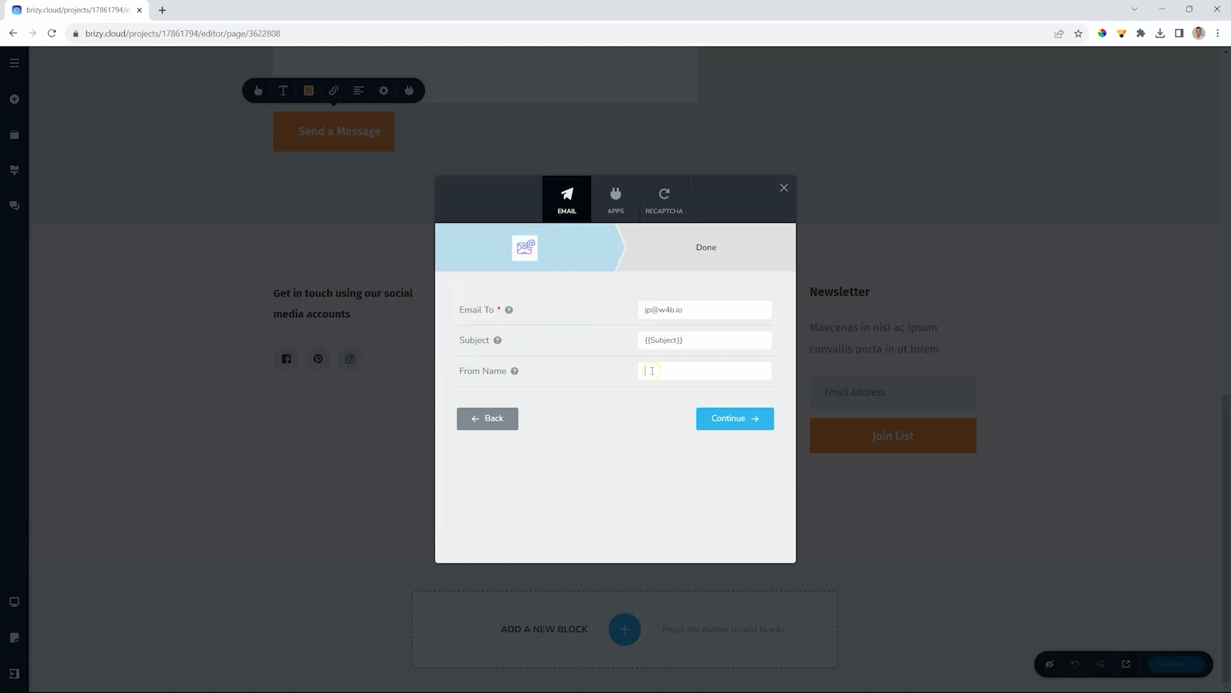
key(ctrl+v)
click(720, 418)
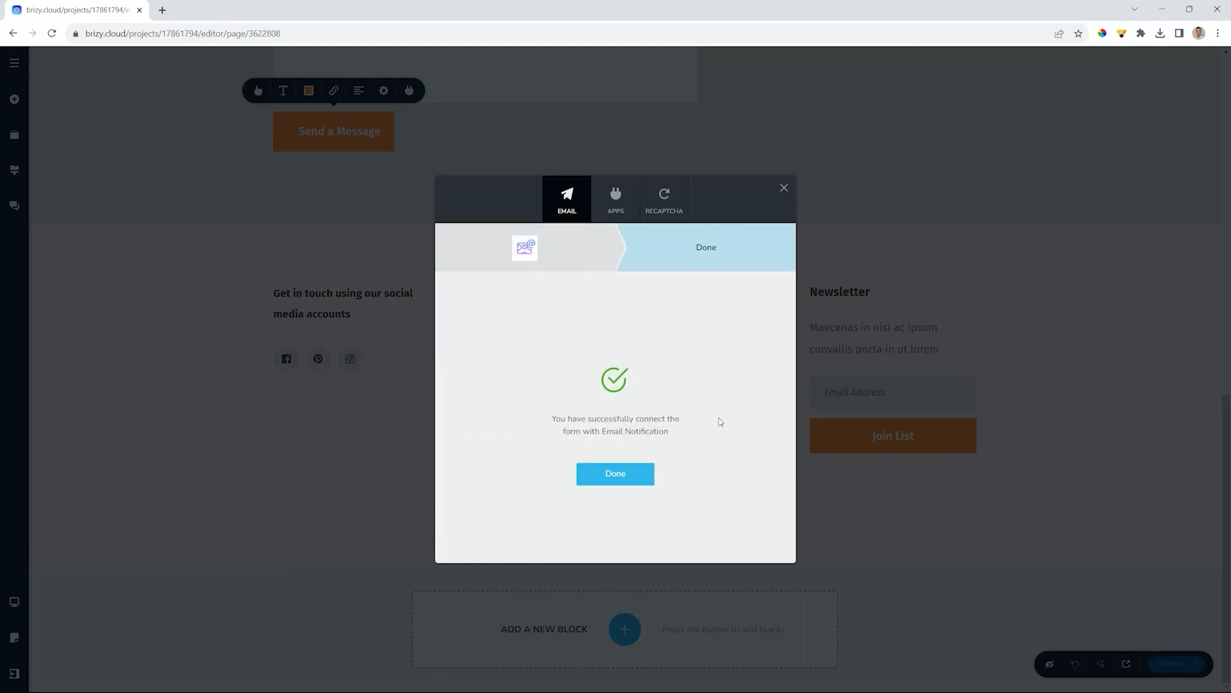
click(615, 473)
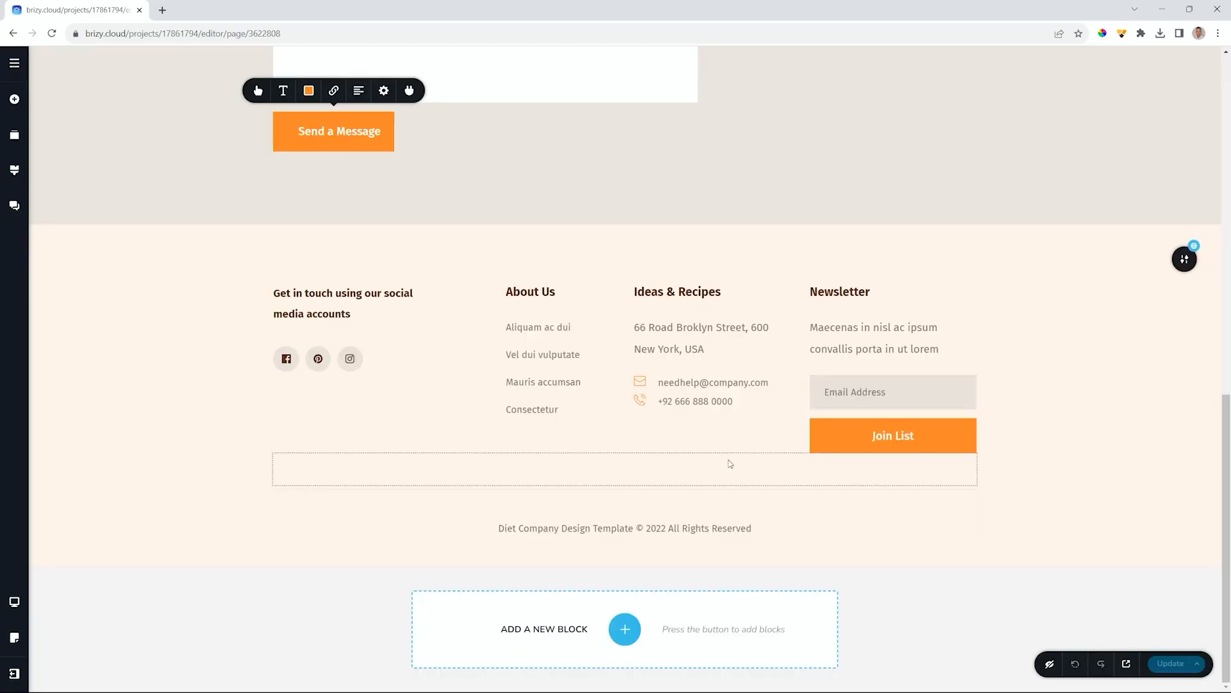
- Publish the page changes and preview the live Contact page
click(1171, 662)
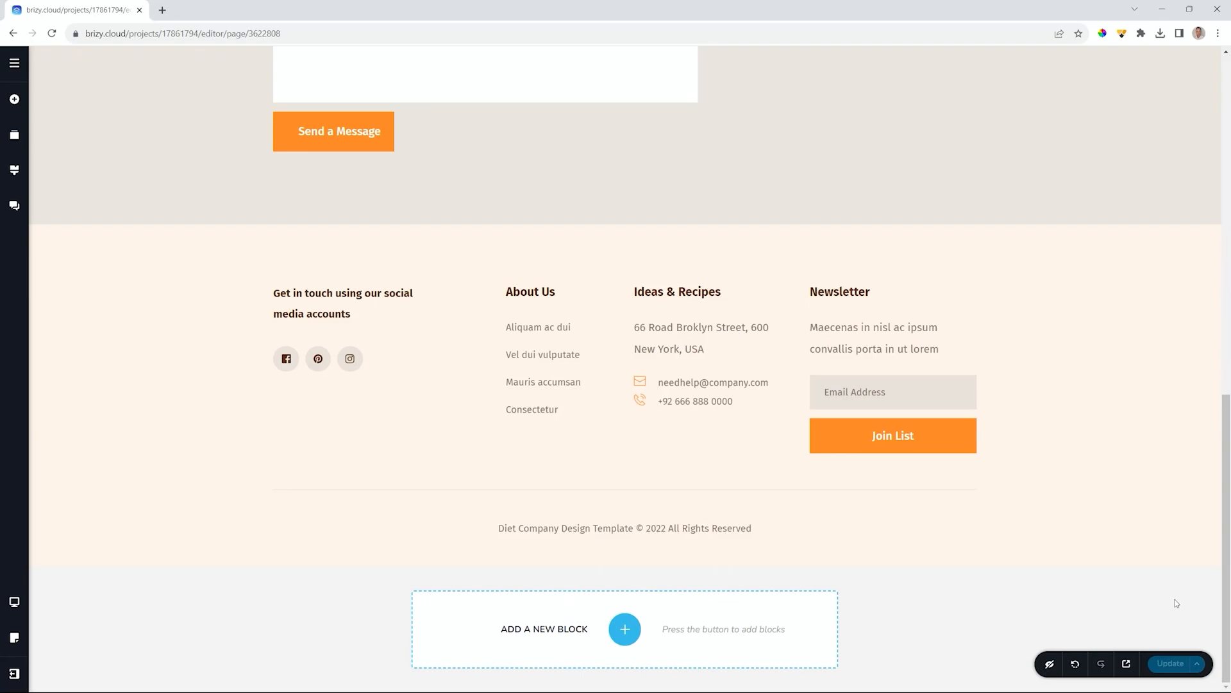
click(1127, 664)
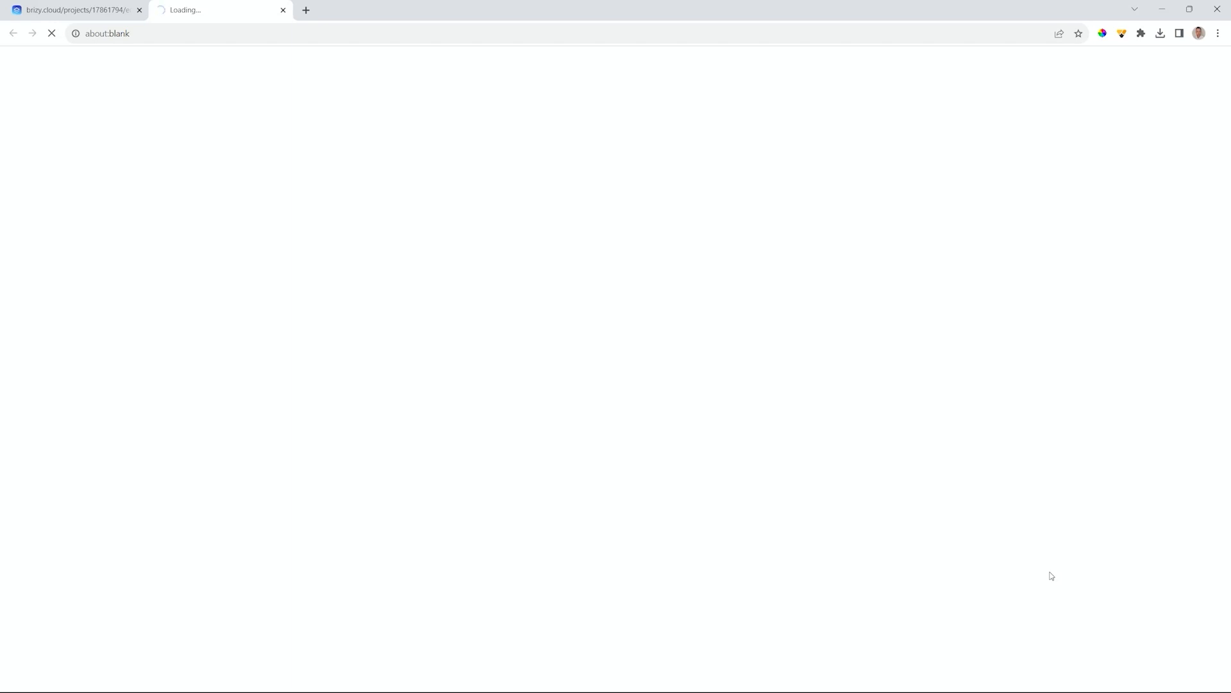
scroll(990, 476, down, 8)
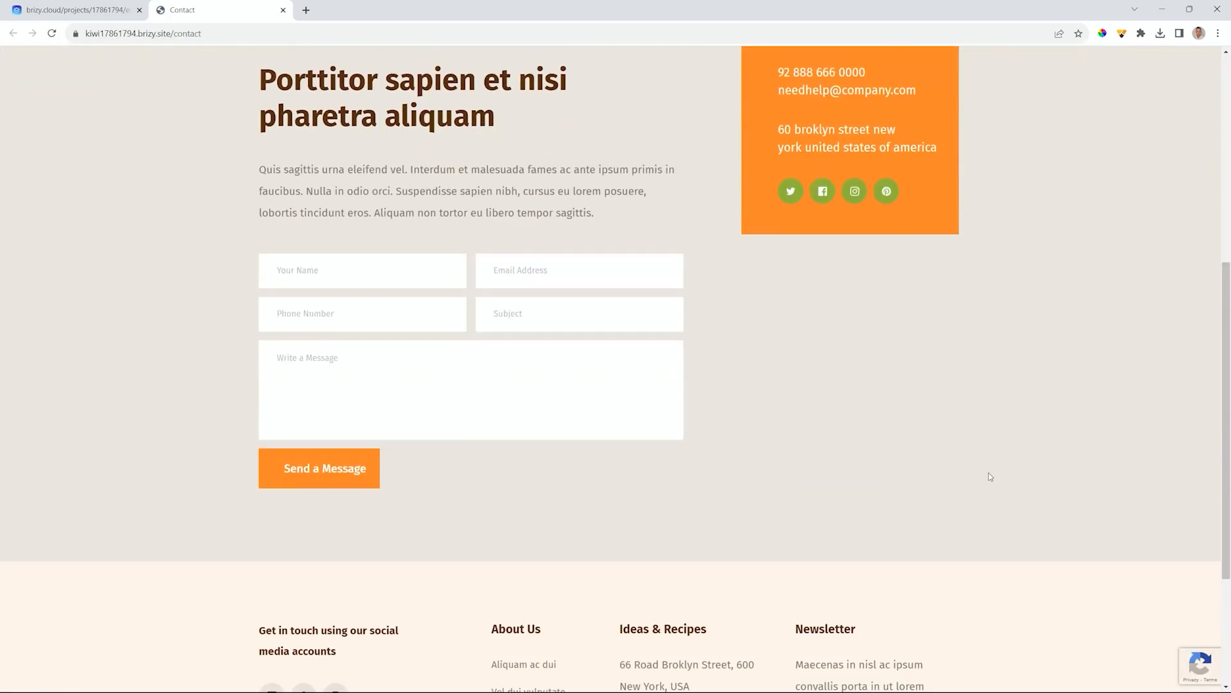
scroll(990, 476, up, 5)
- Fill the live Contact form with a test full name, email address and phone number
click(353, 363)
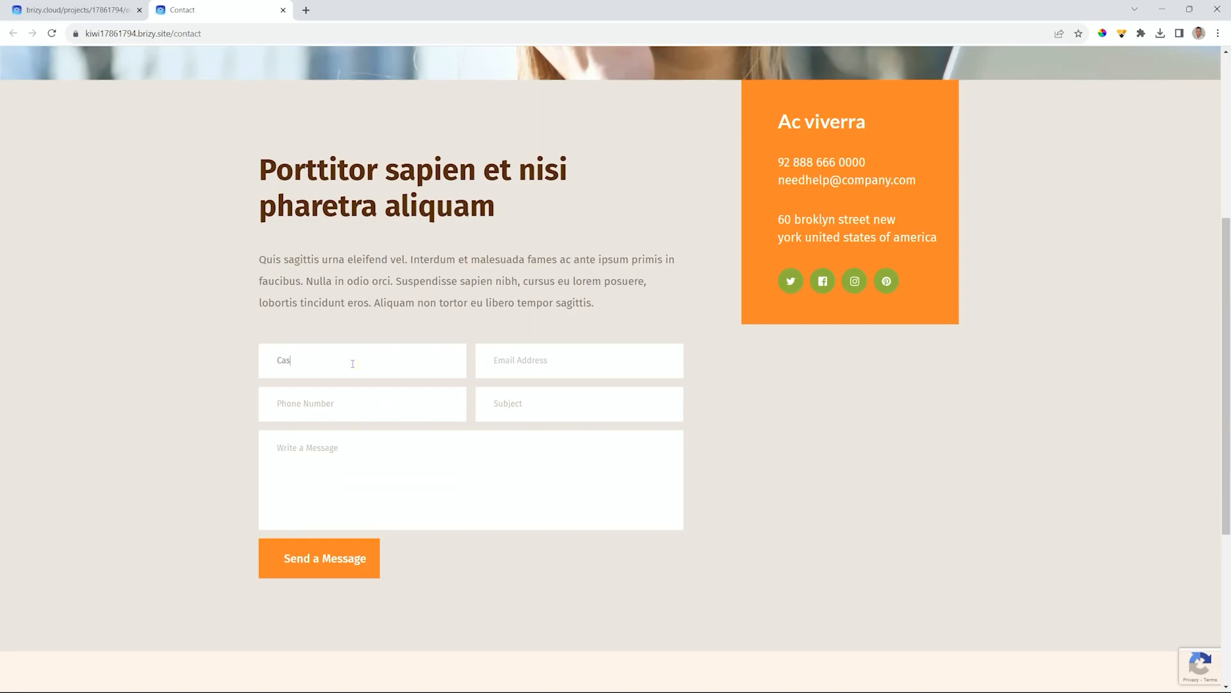
click(553, 365)
click(388, 357)
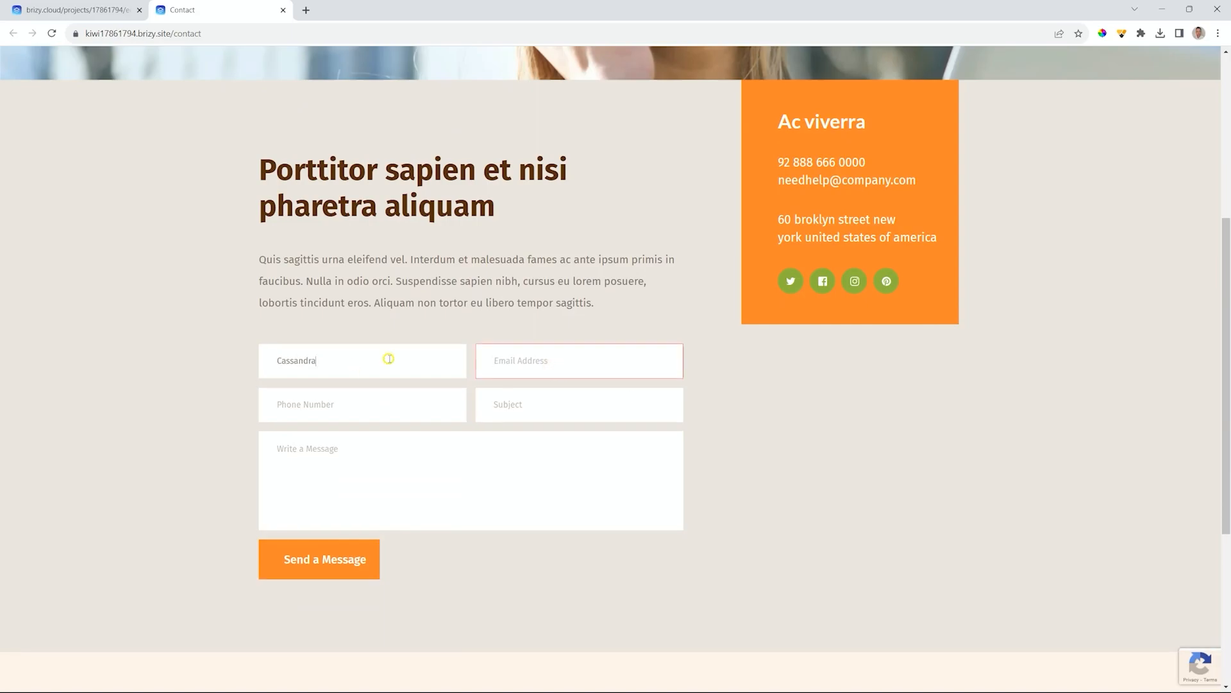
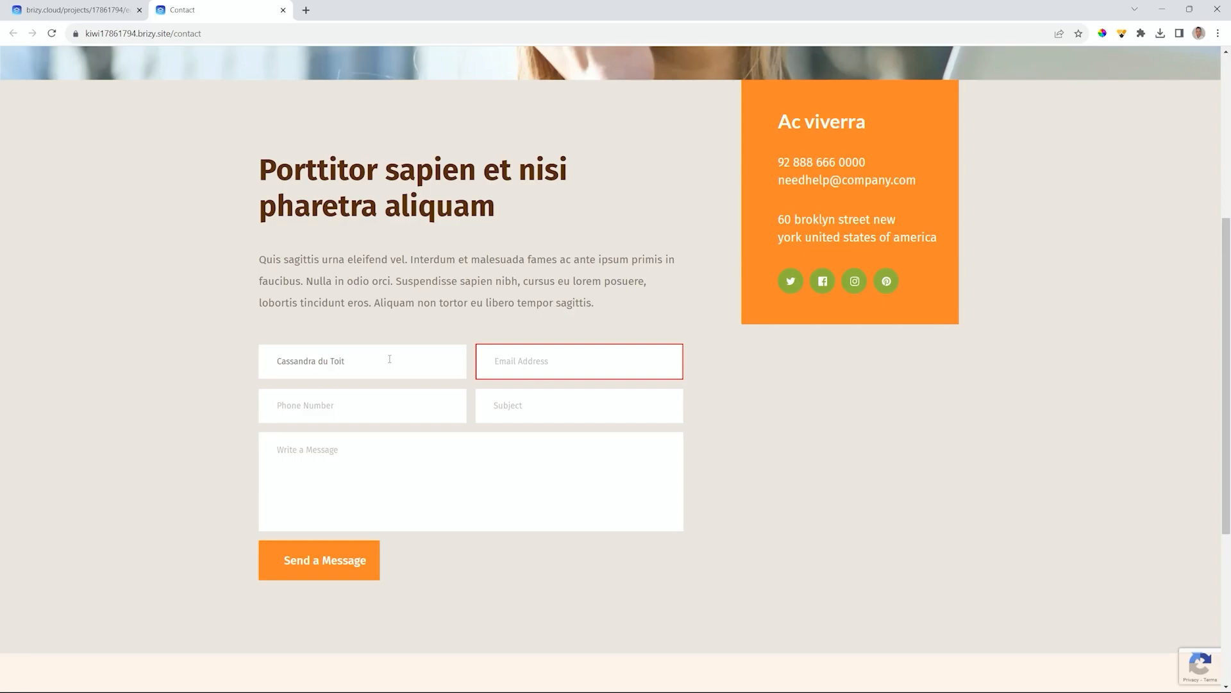
key(Tab)
click(295, 406)
- Enter subject 'Hello Everyone' and message 'Here is a message.', then send the enquiry
click(552, 408)
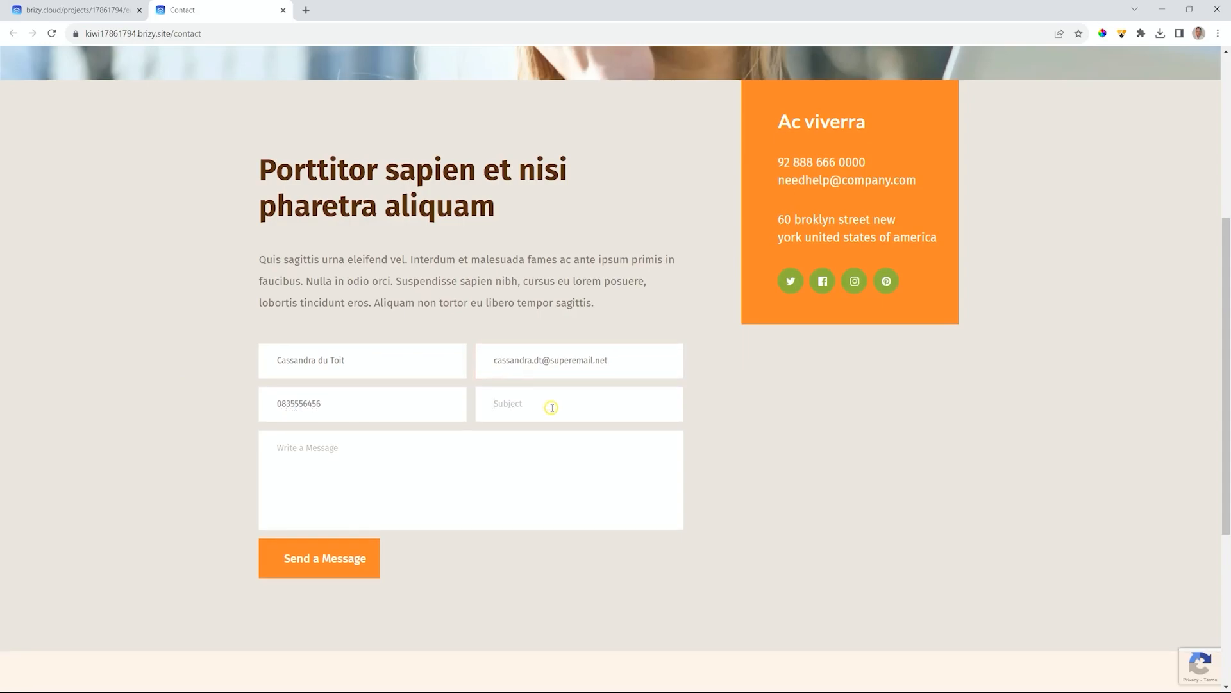
text(Hello Everyone)
click(386, 451)
text(Here is a message.)
click(308, 558)
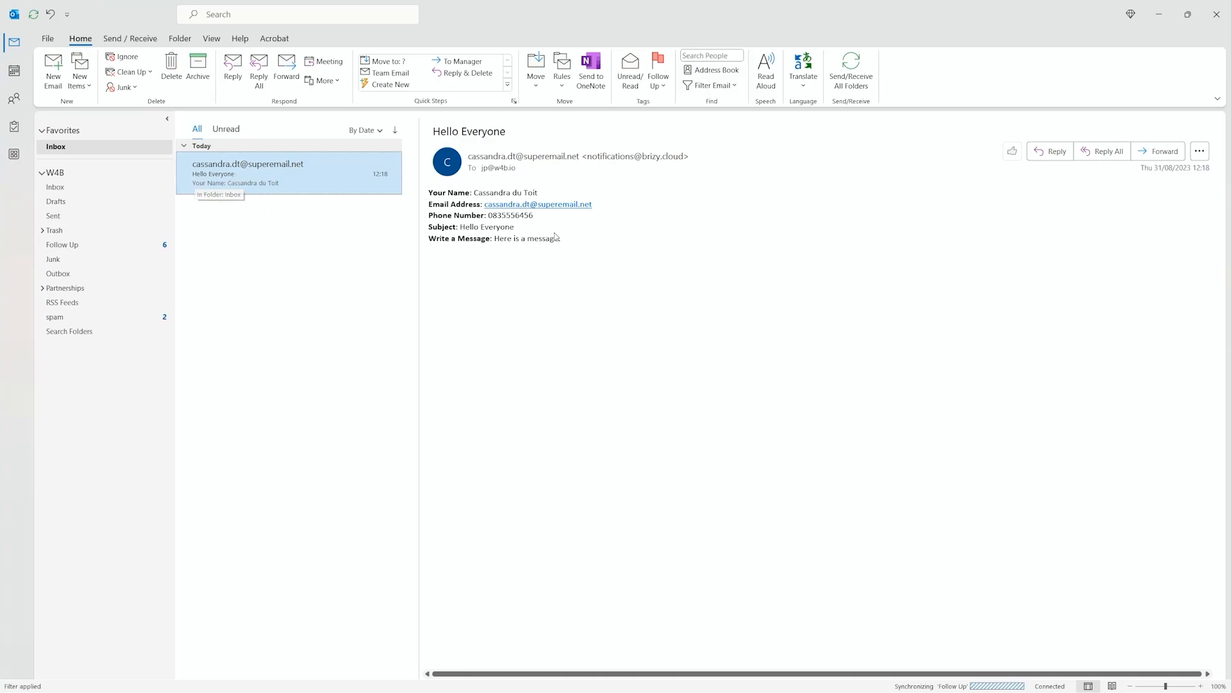
drag(567, 236, 680, 168)
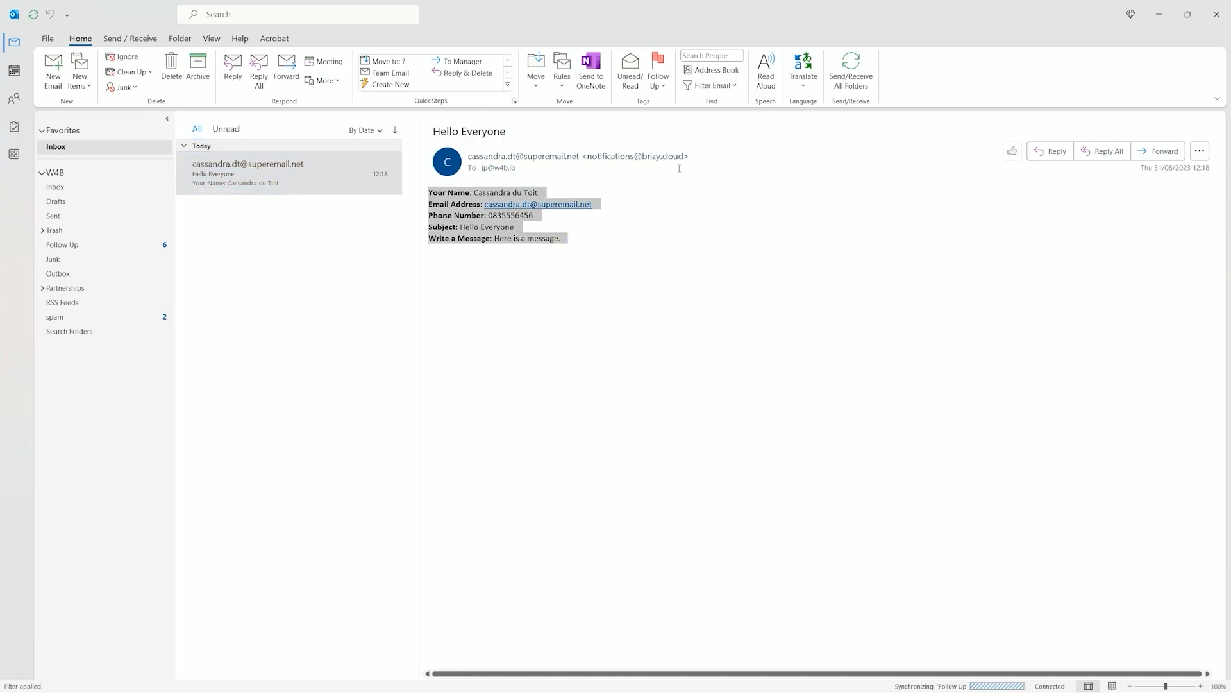
click(633, 231)
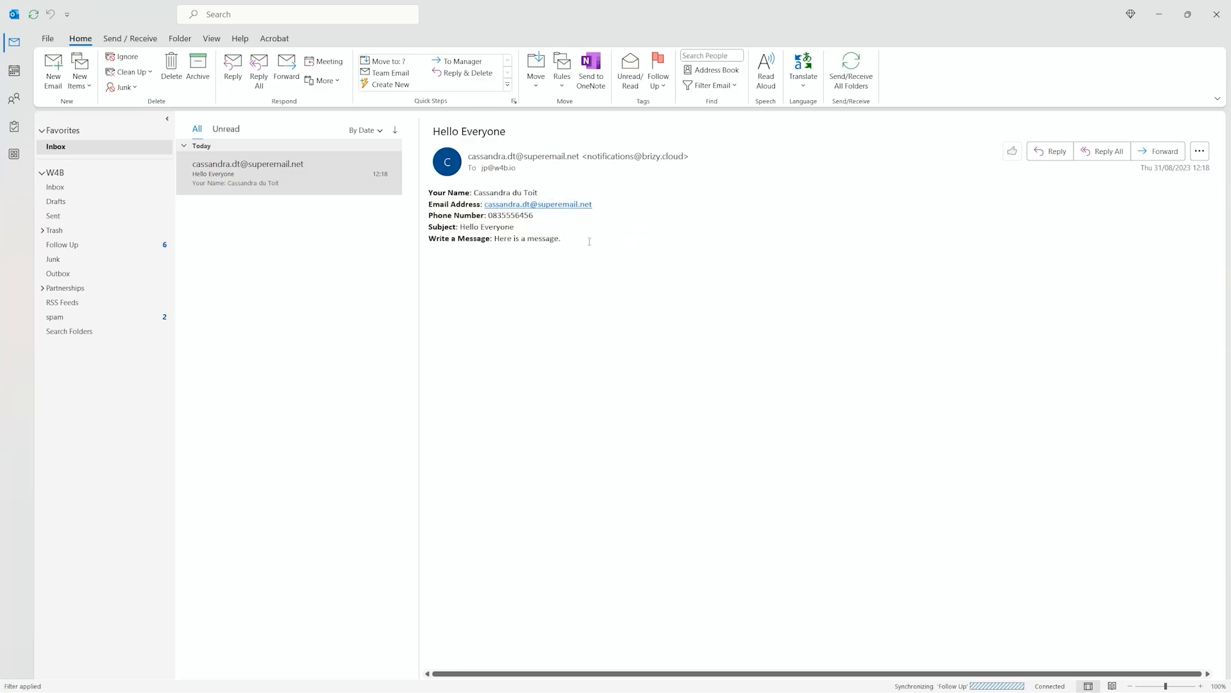
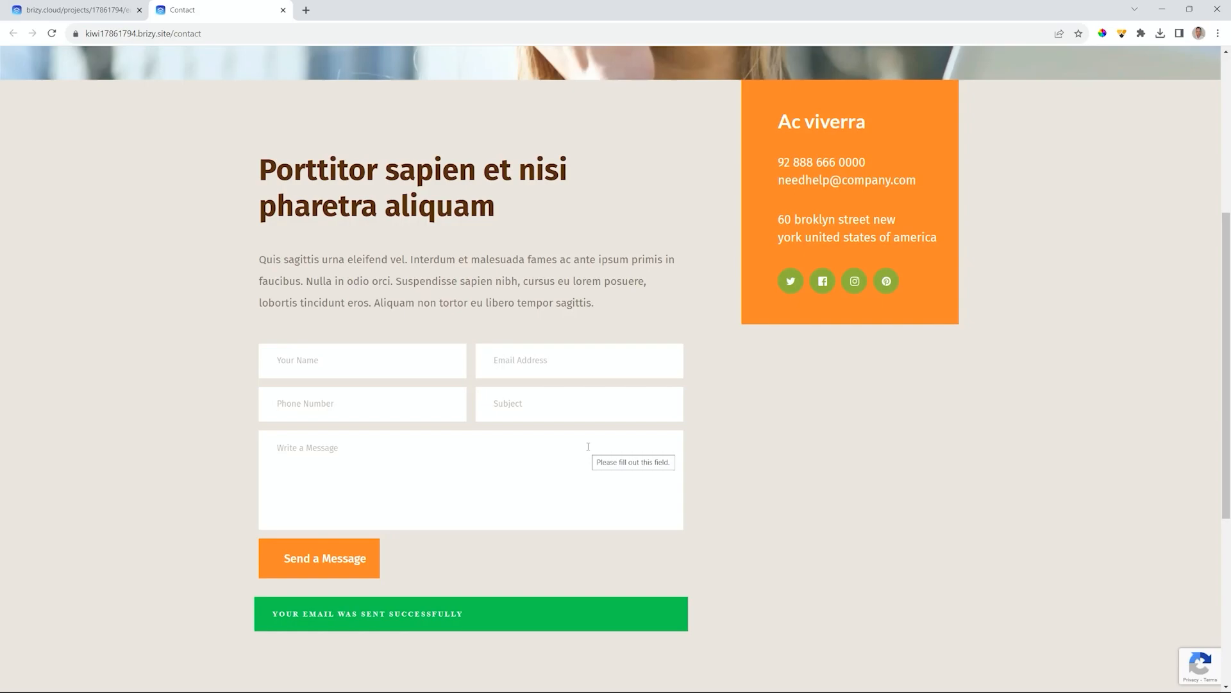
- Close the live Contact page tab and return to the editor
click(283, 11)
scroll(608, 304, down, 8)
scroll(607, 301, down, 7)
scroll(606, 301, up, 15)
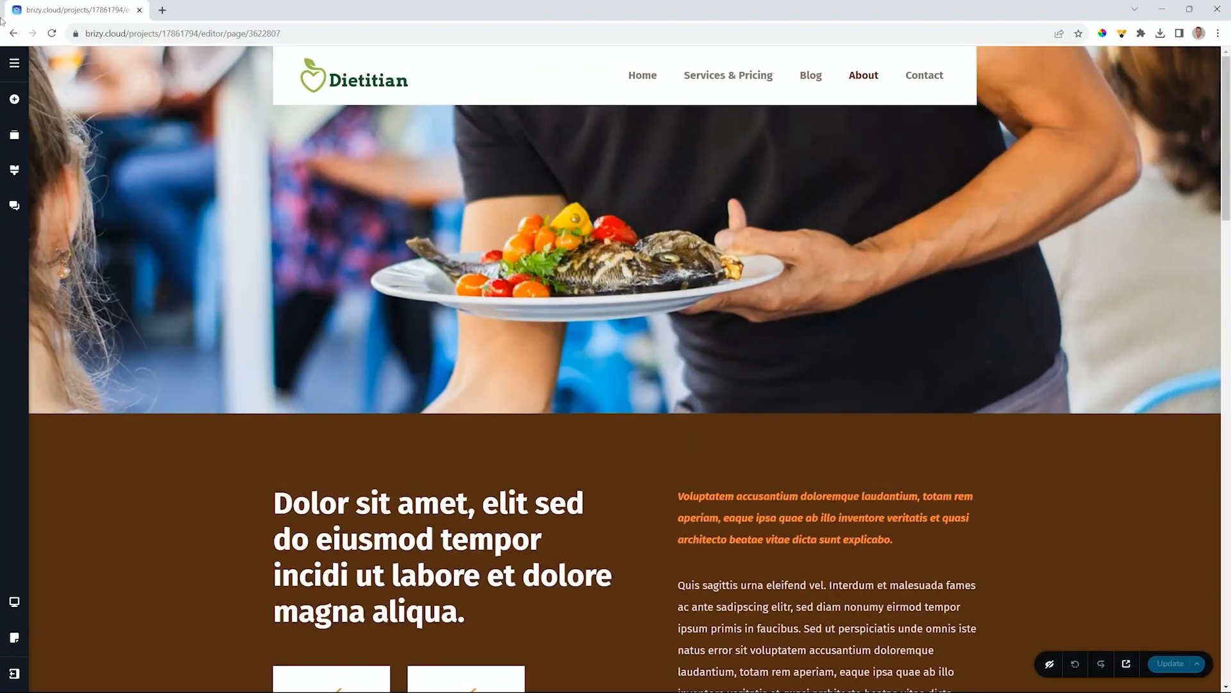
- Open the Contact page from the Pages list and select the form's Send a Message button
click(15, 63)
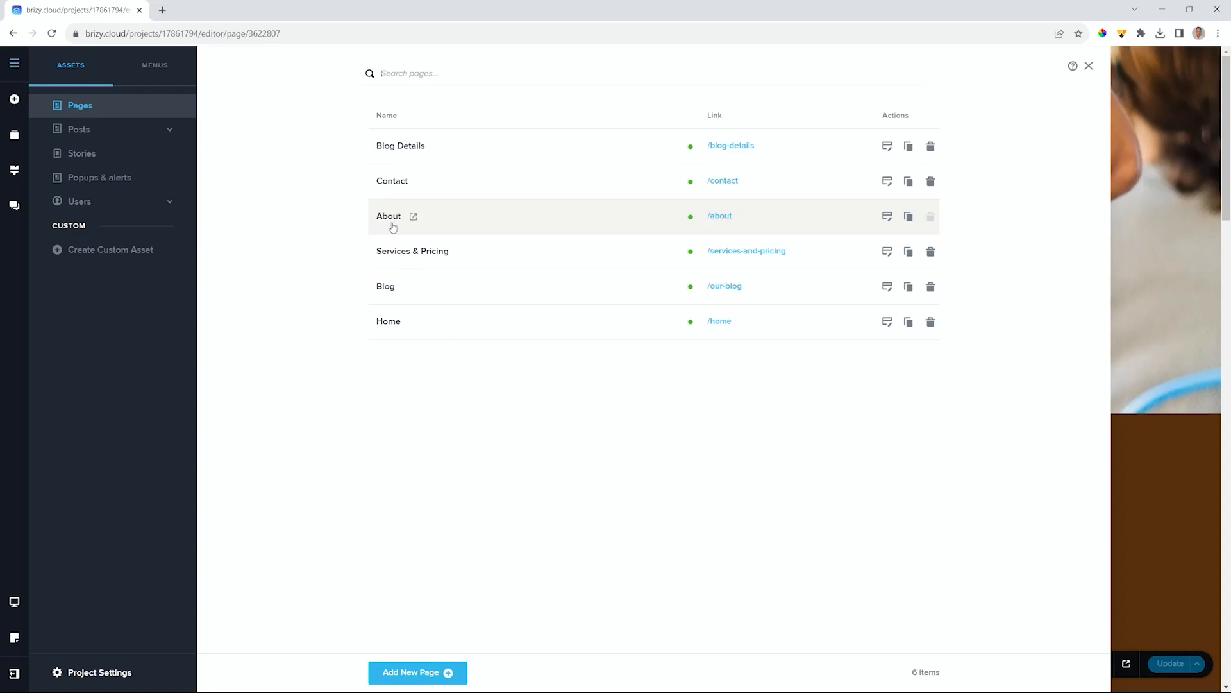
click(887, 181)
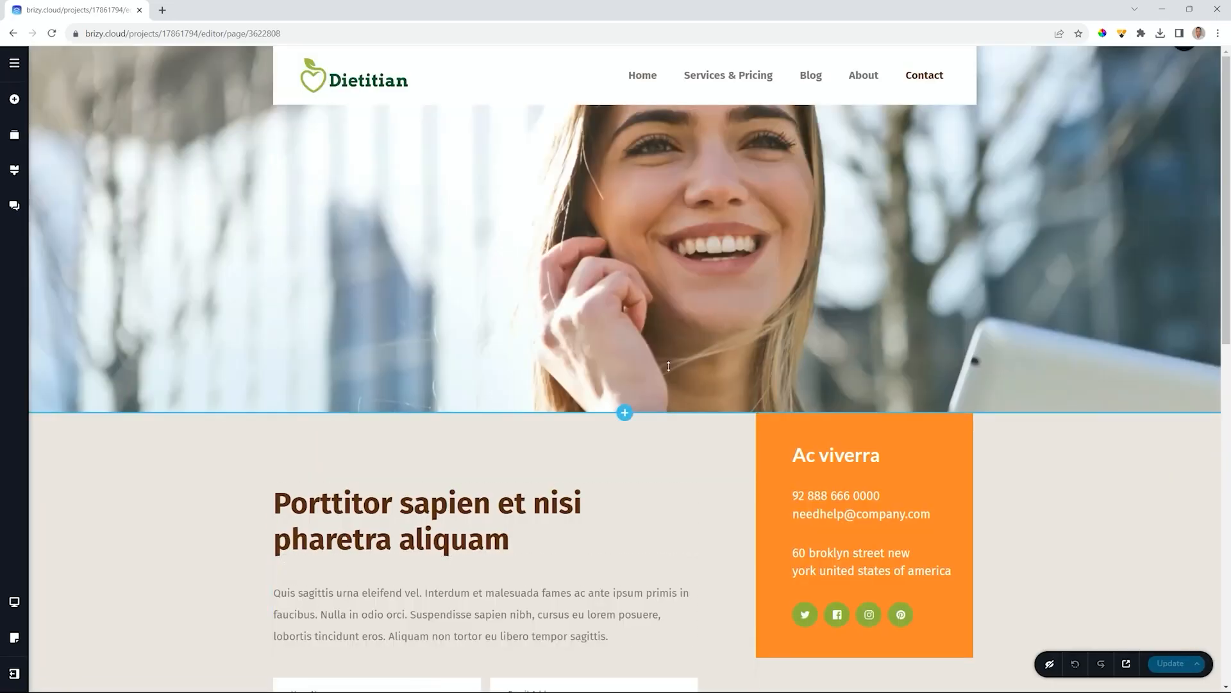
scroll(668, 366, down, 10)
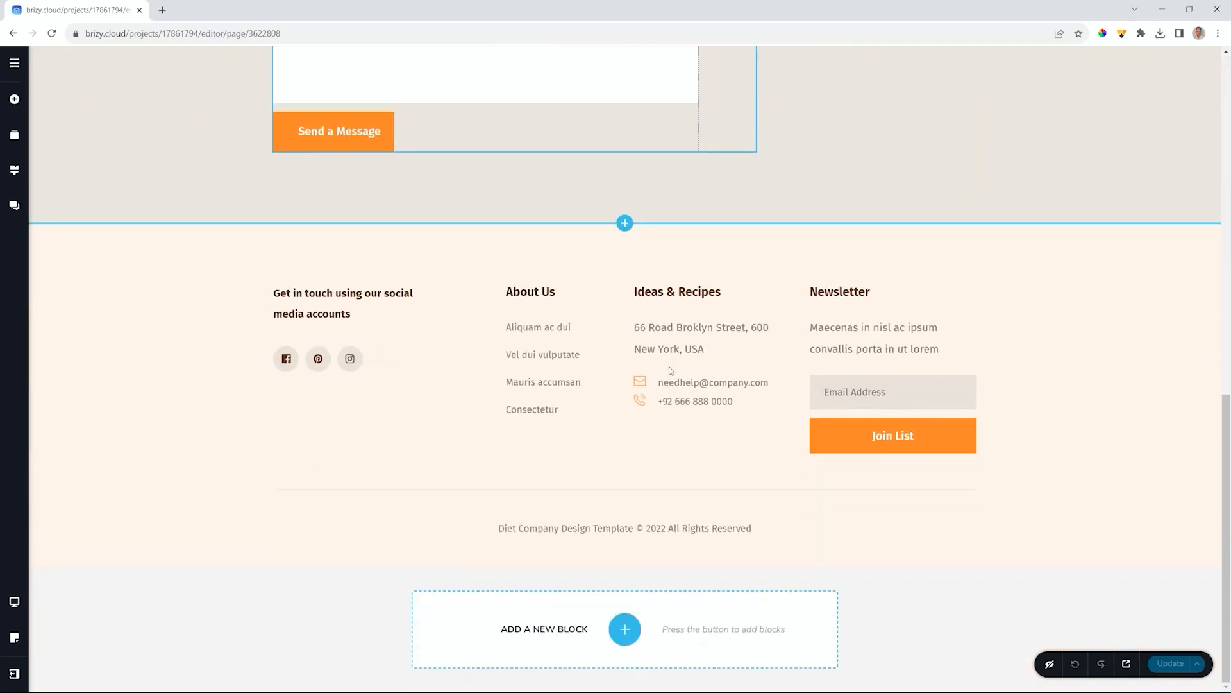
scroll(668, 365, up, 5)
scroll(703, 456, up, 4)
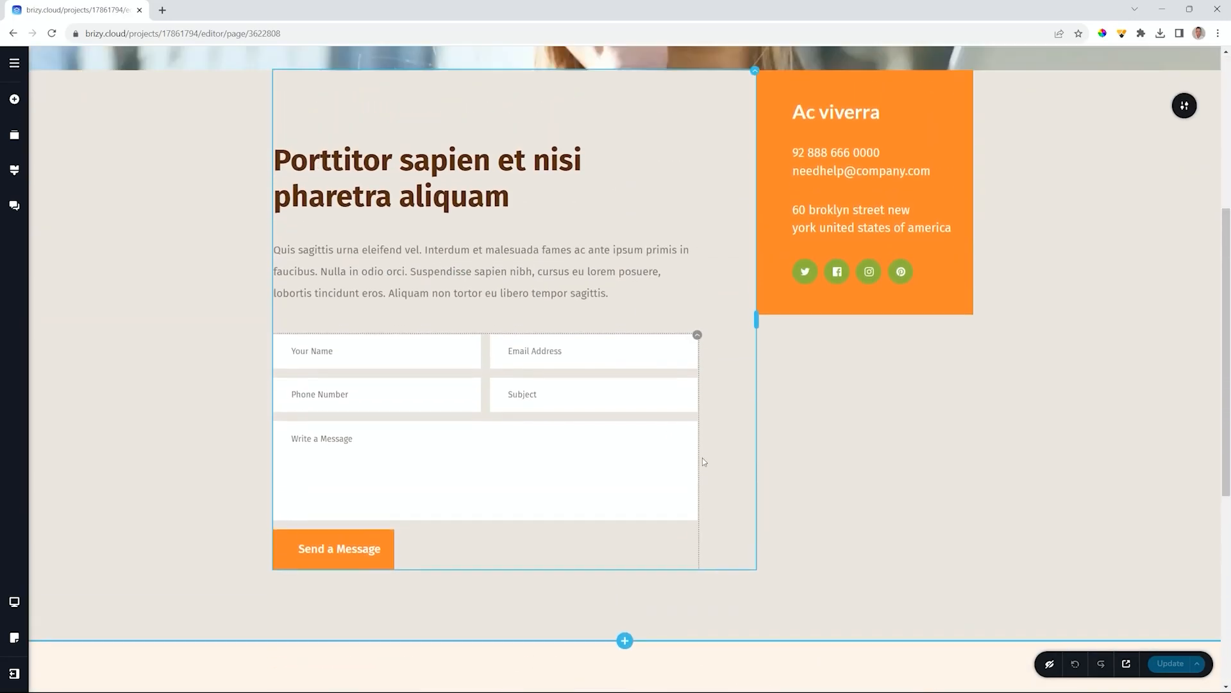
scroll(702, 457, down, 3)
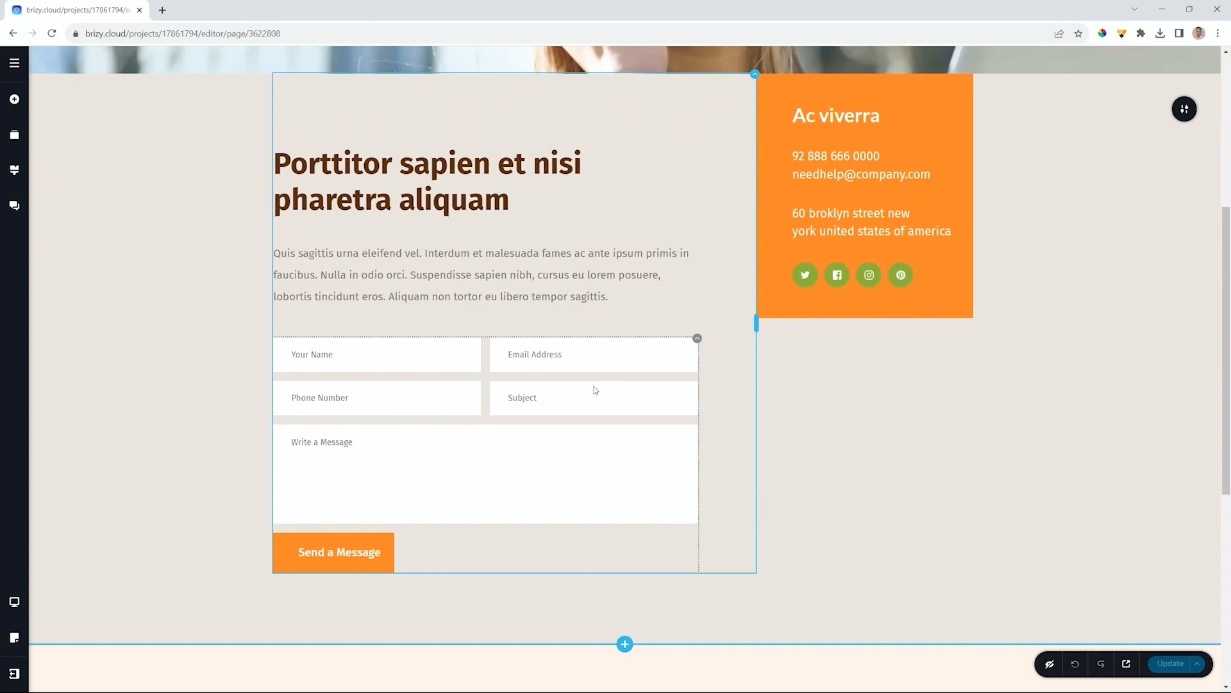
scroll(596, 389, down, 4)
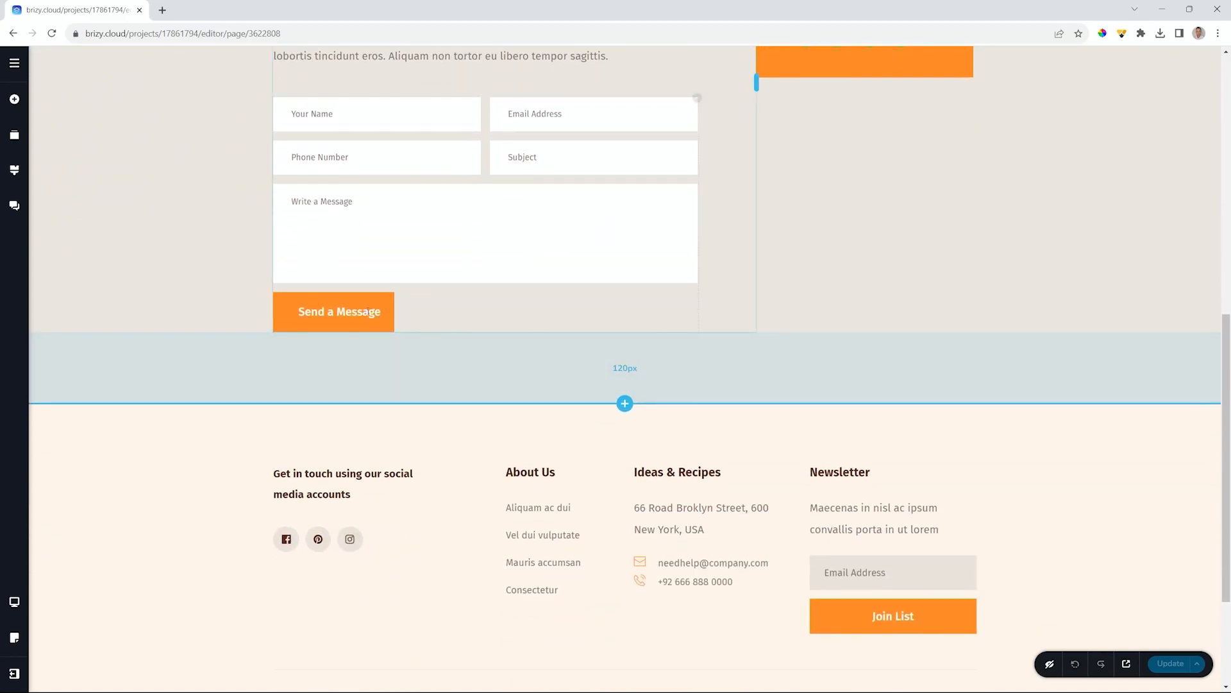
click(337, 312)
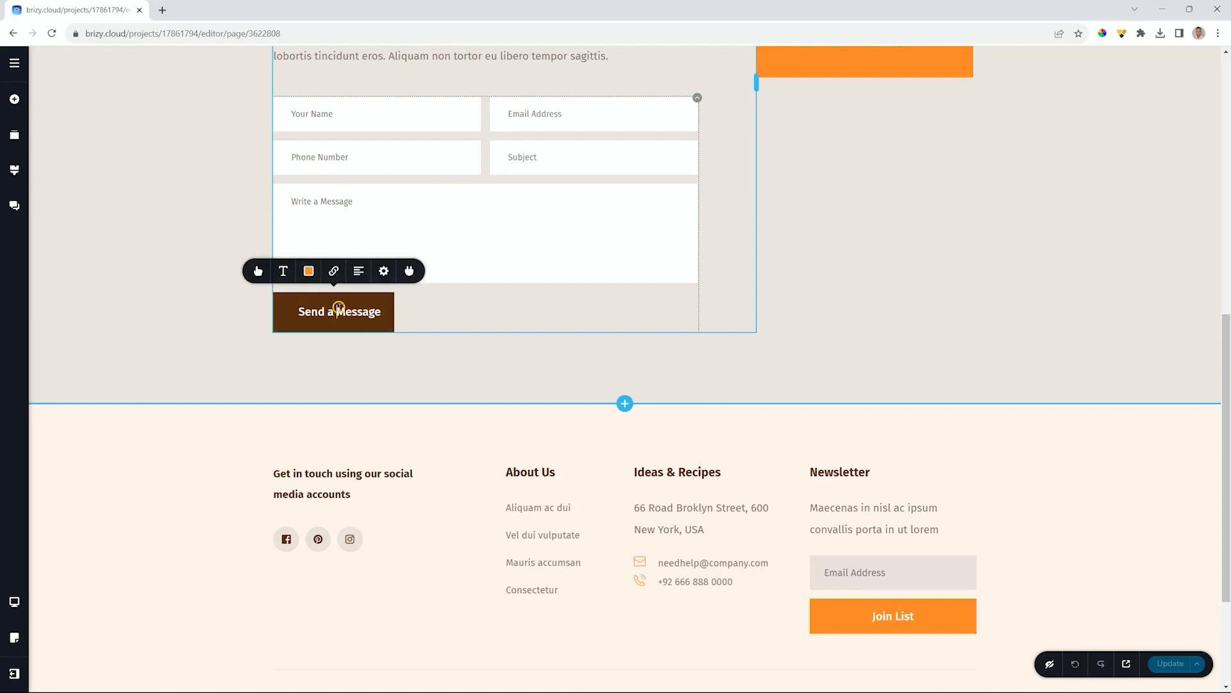
- Browse the form integrations' APPS tab and choose Mailjet
click(409, 272)
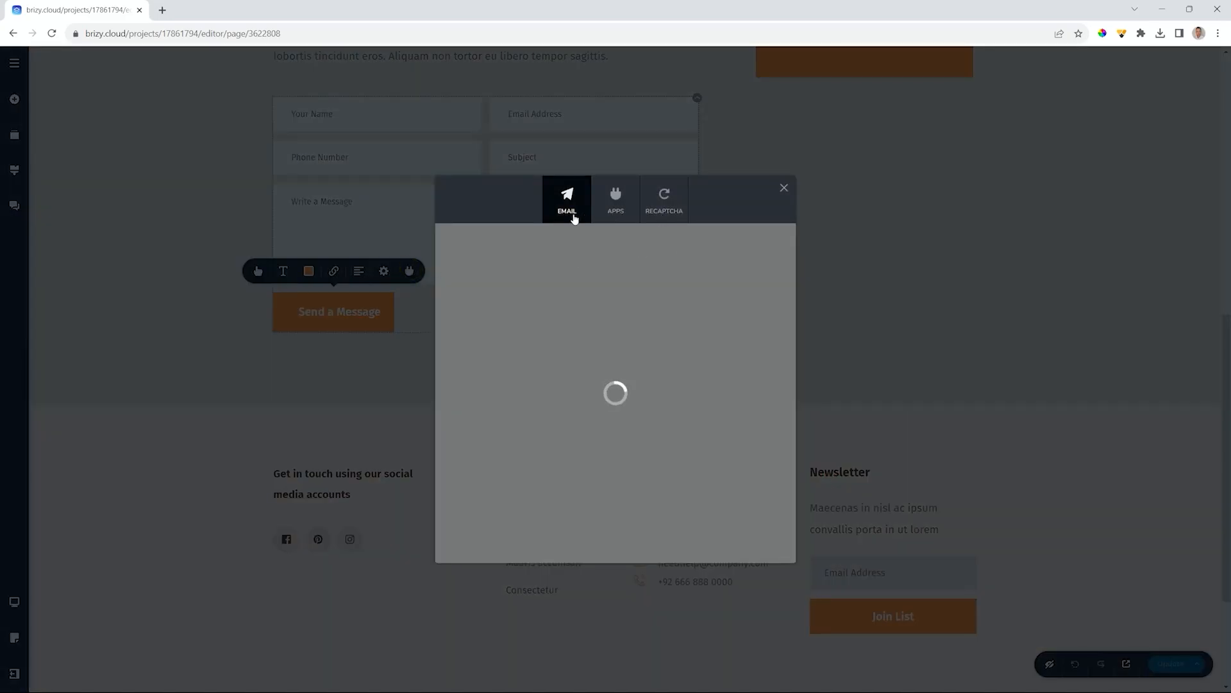
click(615, 218)
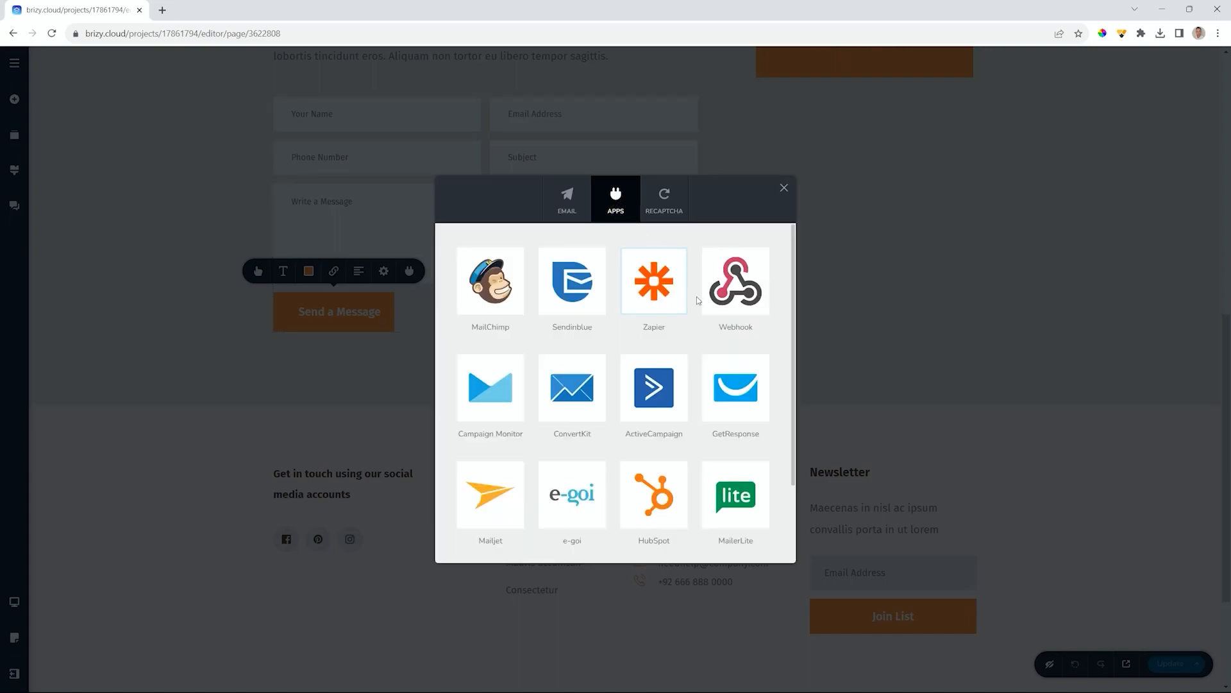
scroll(697, 297, down, 2)
scroll(696, 297, up, 2)
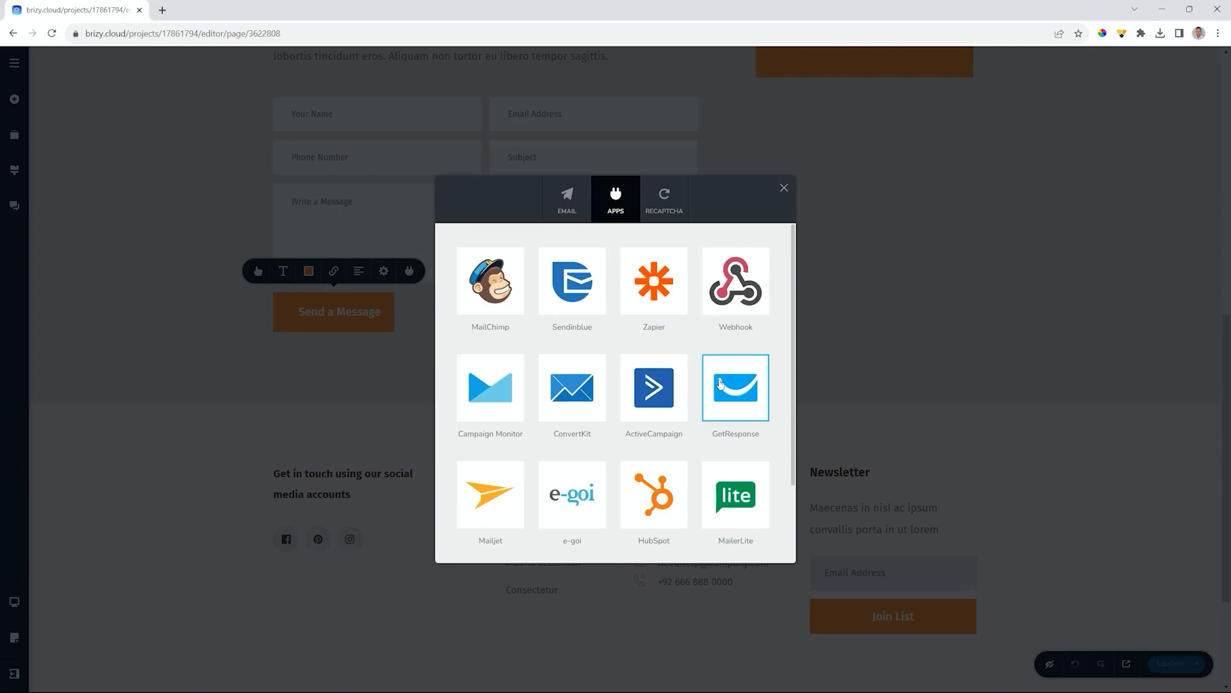
scroll(719, 379, down, 2)
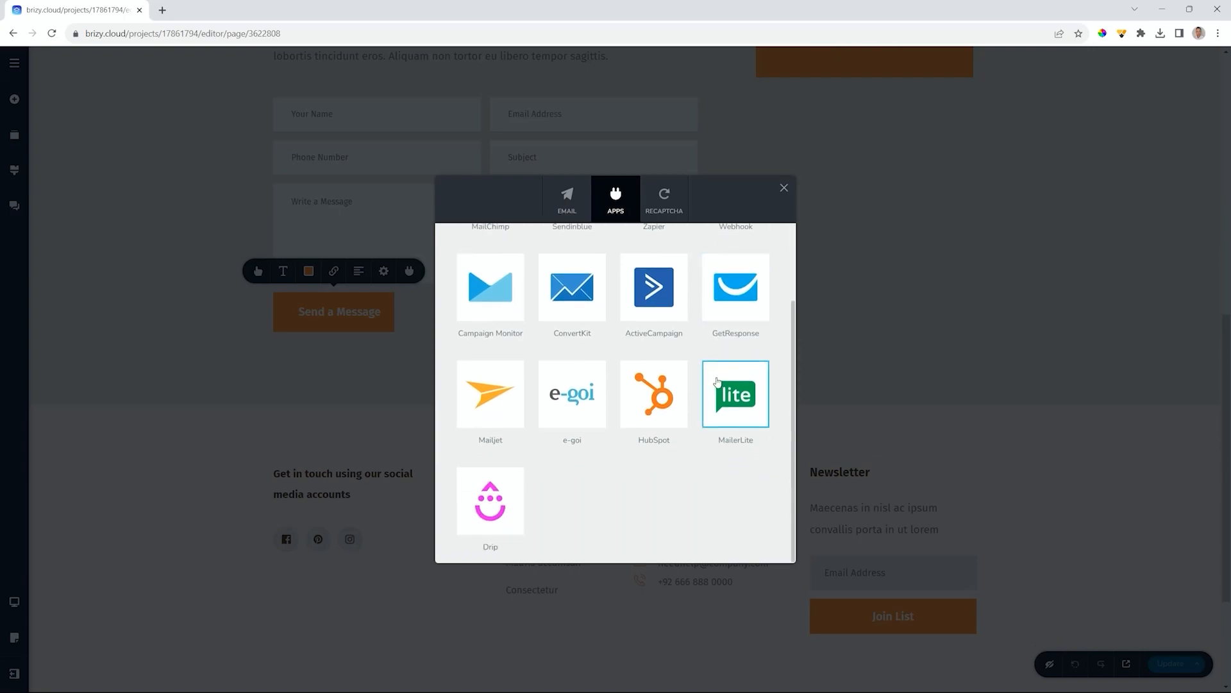
scroll(718, 383, up, 2)
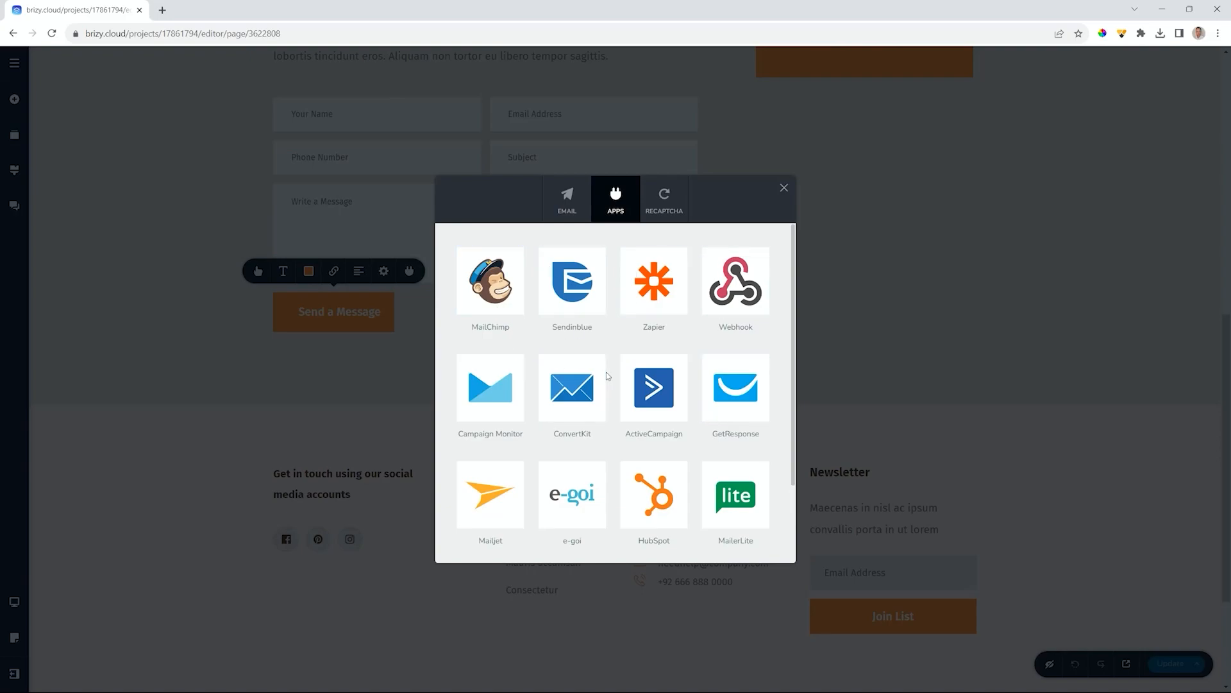
click(493, 493)
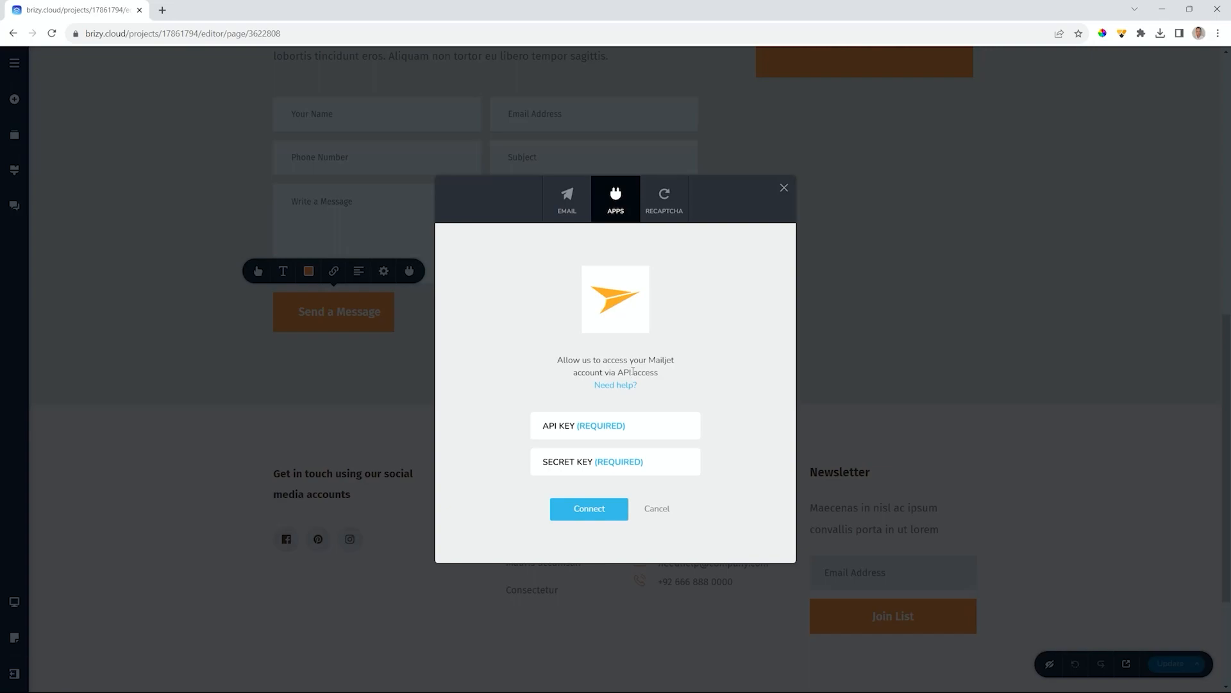
- Cancel Mailjet, try MailerLite and MailChimp without connecting, and close the integrations window
click(656, 509)
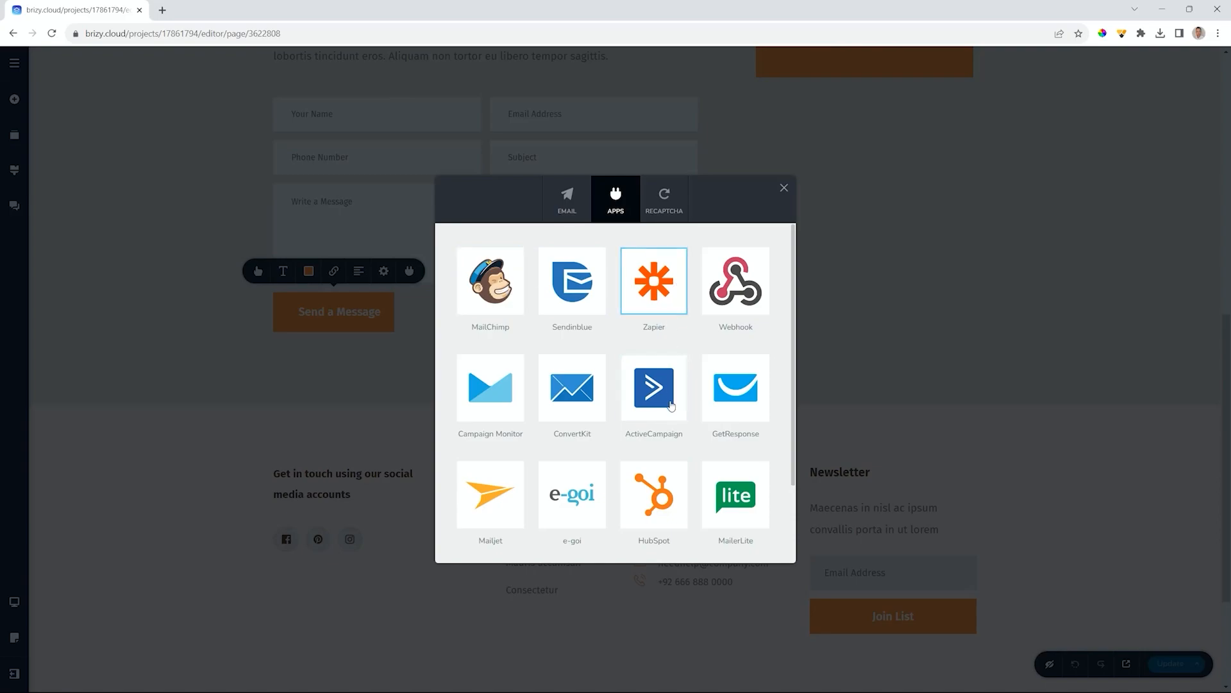
scroll(673, 424, down, 2)
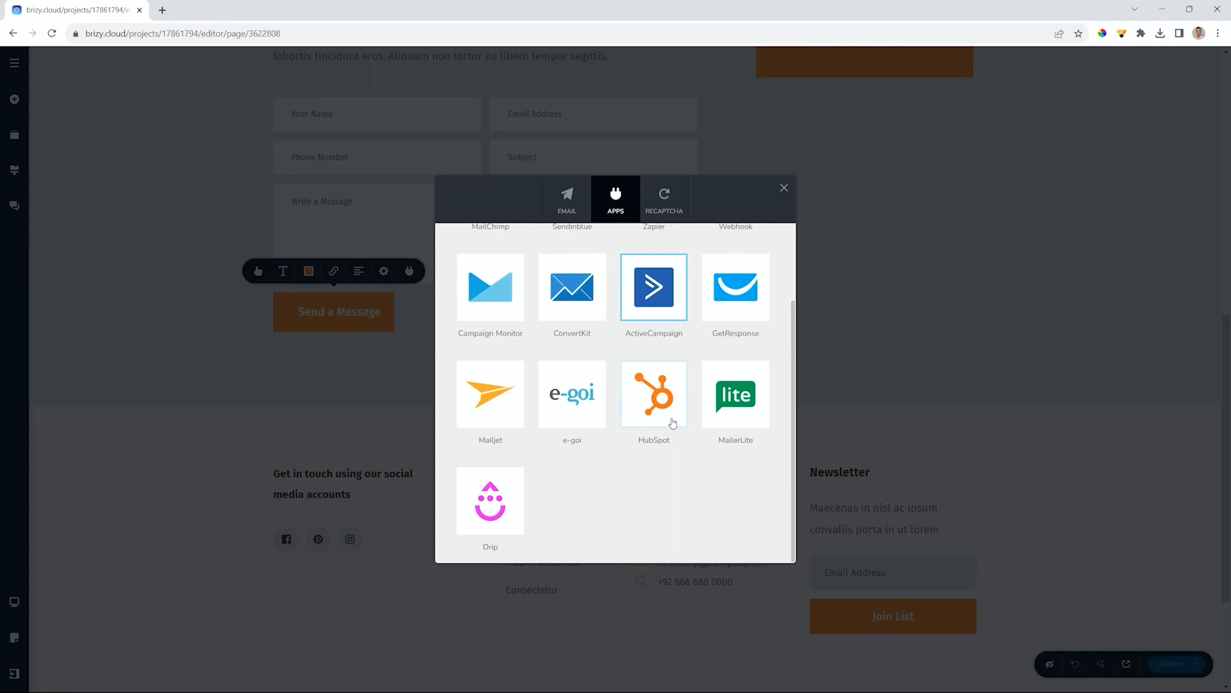
scroll(671, 421, up, 2)
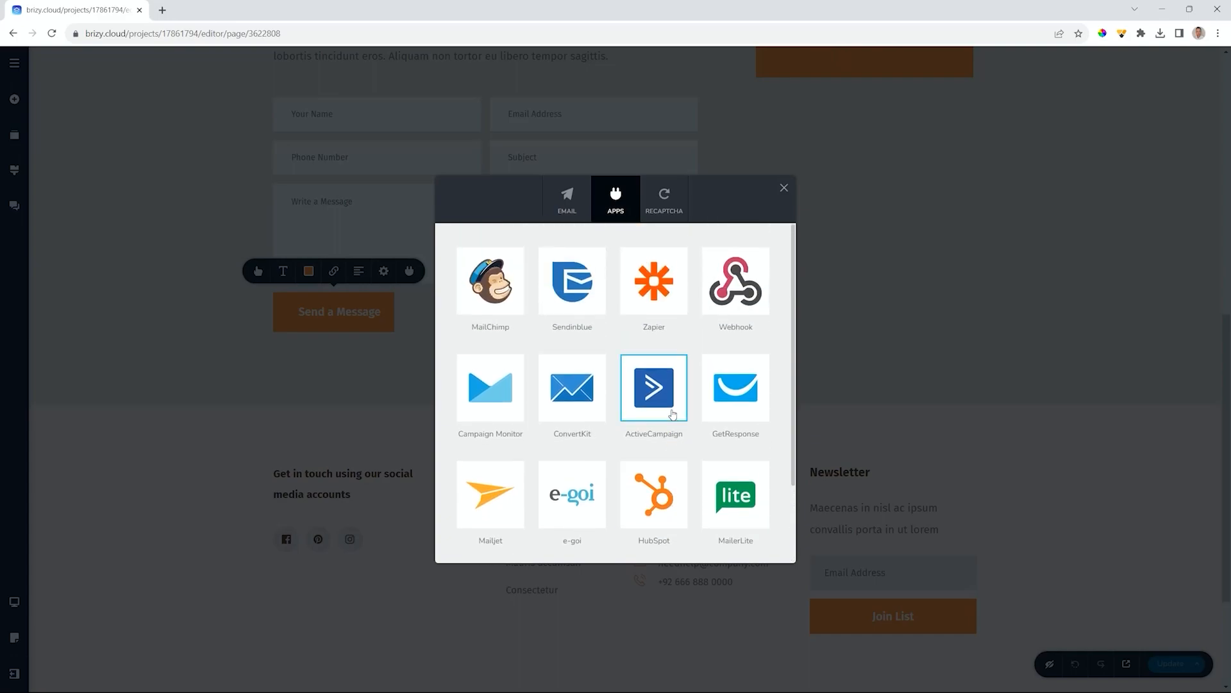
click(733, 496)
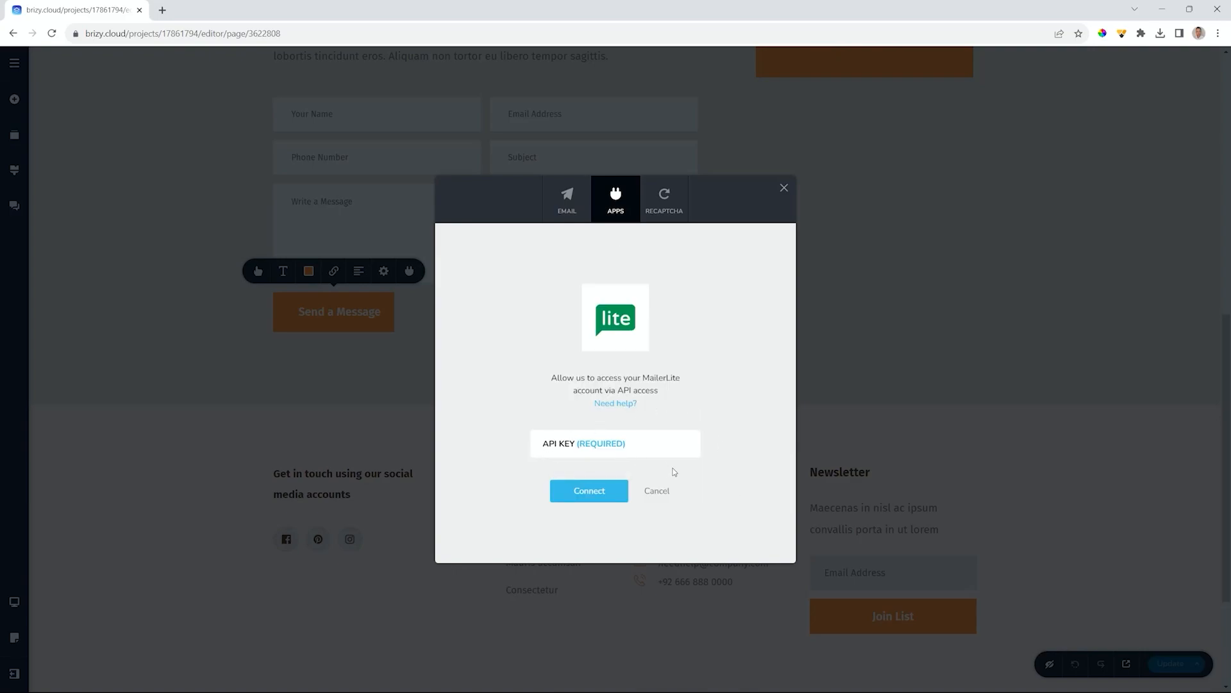
click(659, 490)
click(472, 269)
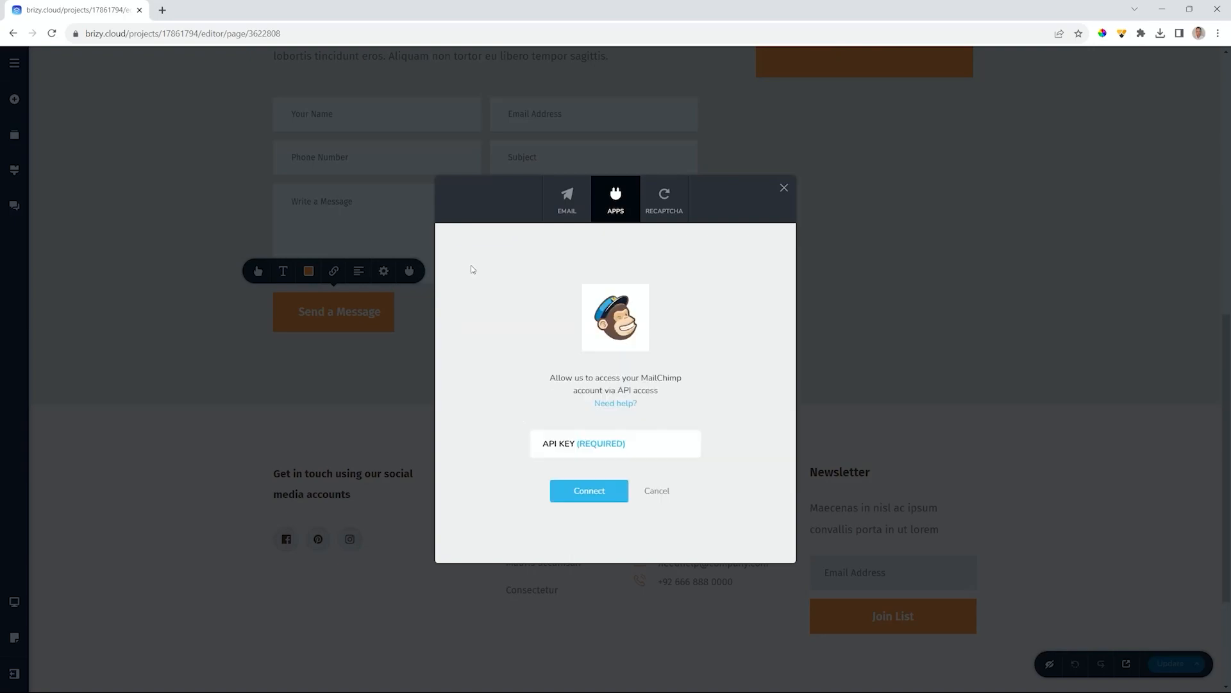
click(660, 494)
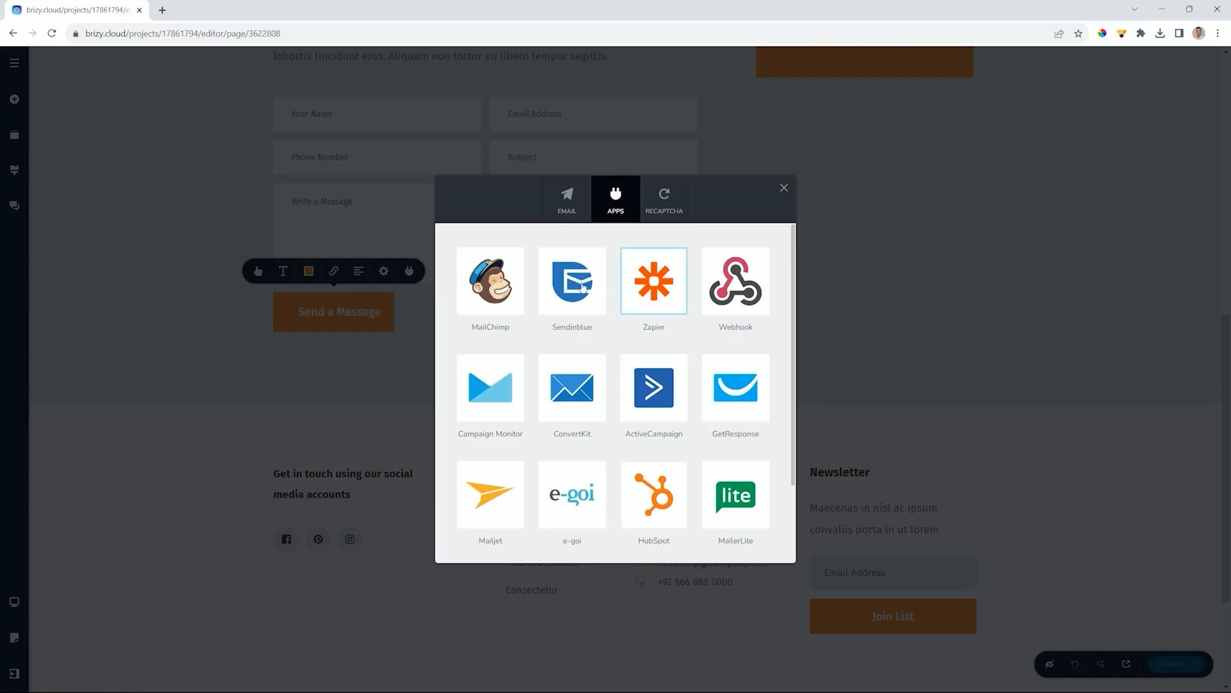
click(784, 189)
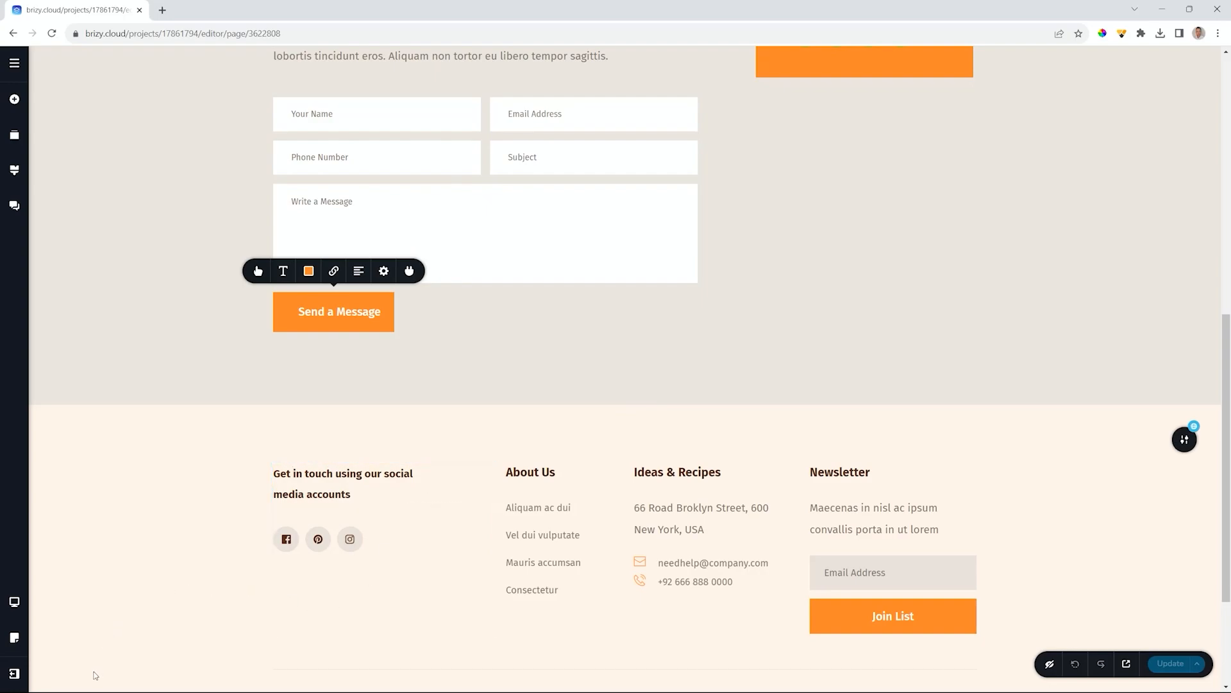
- Go to the projects dashboard and view the Dietitian Demo project's received leads
click(14, 674)
click(93, 674)
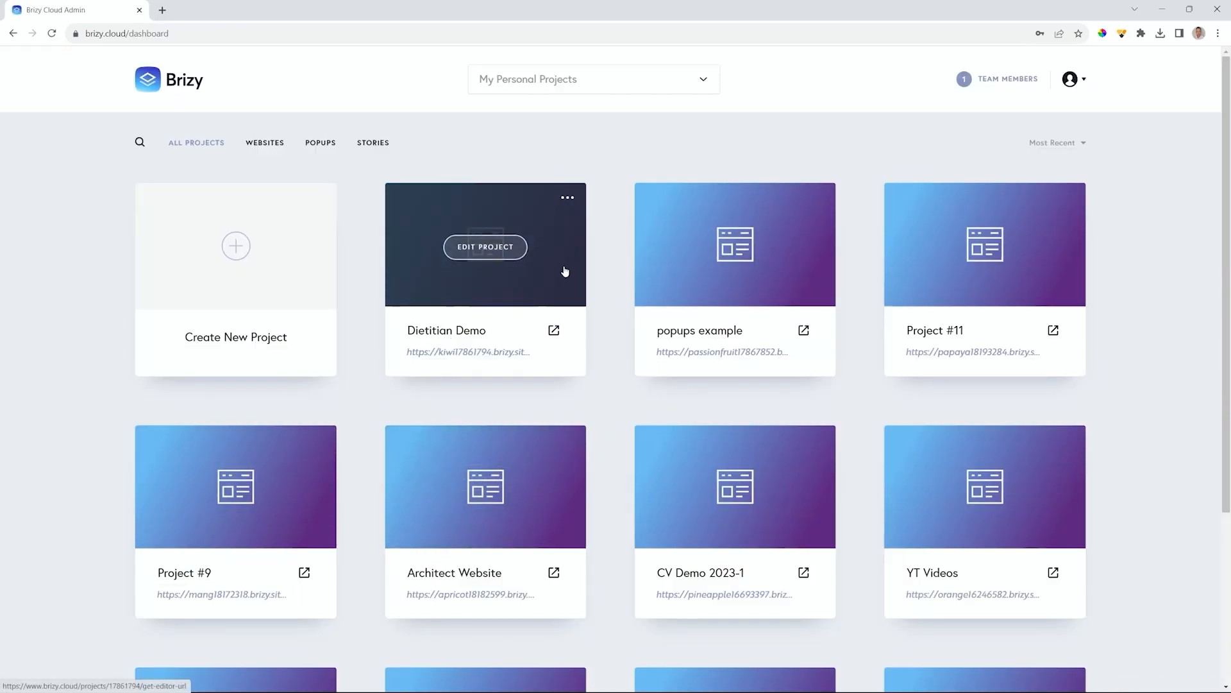
click(567, 198)
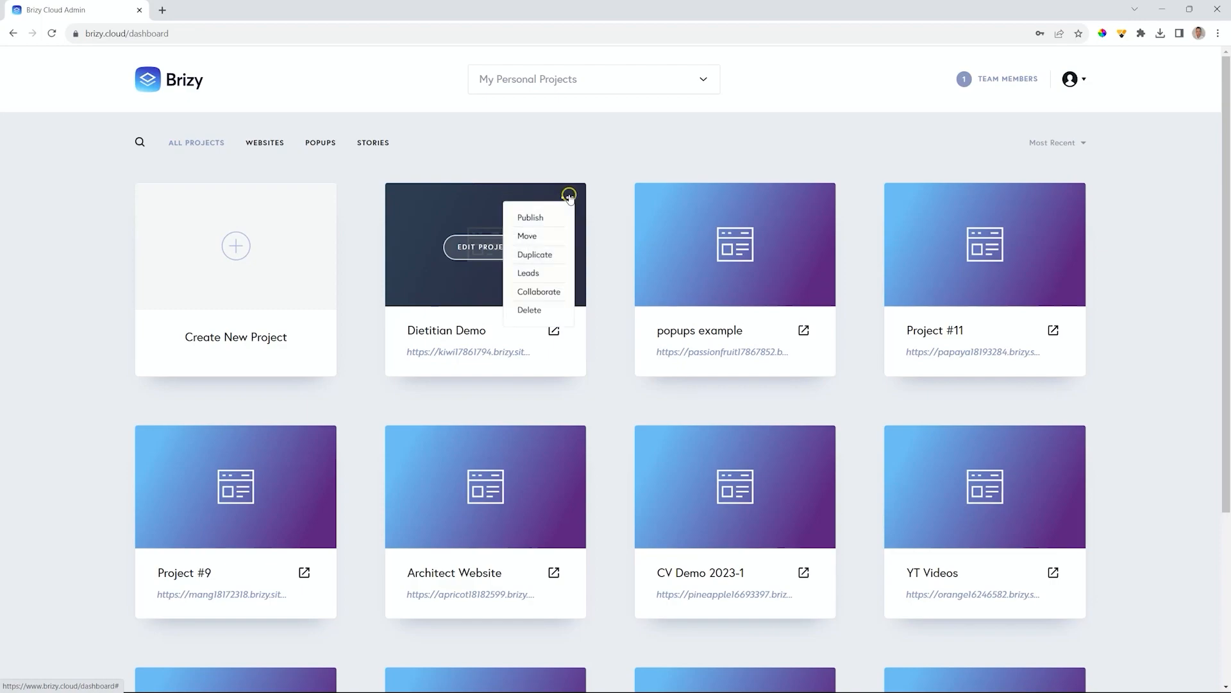
click(527, 274)
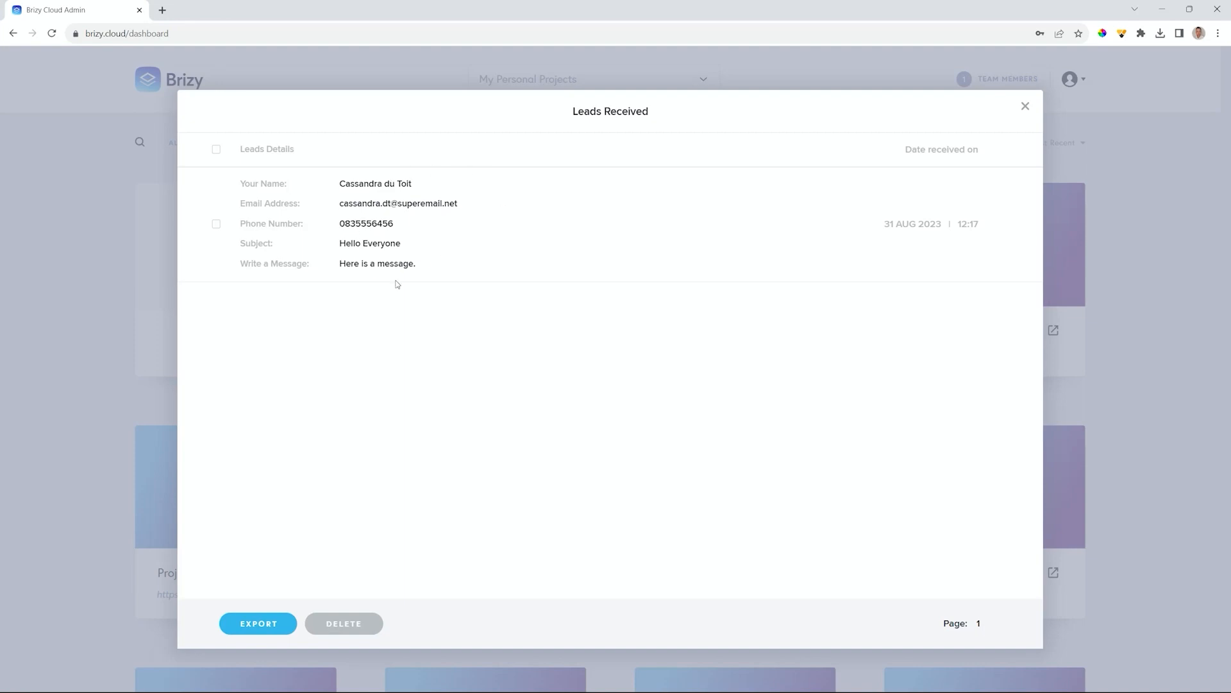
- Export all leads as a .csv file, delete them, and close the leads window
click(216, 150)
click(265, 631)
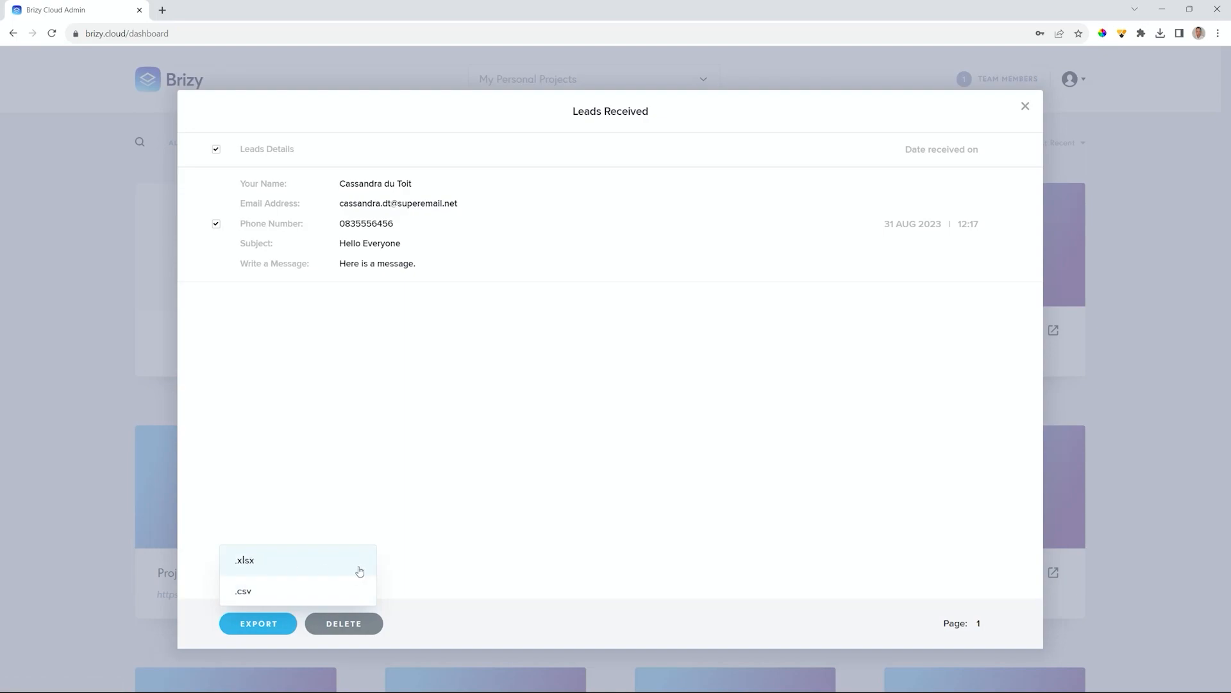
click(281, 595)
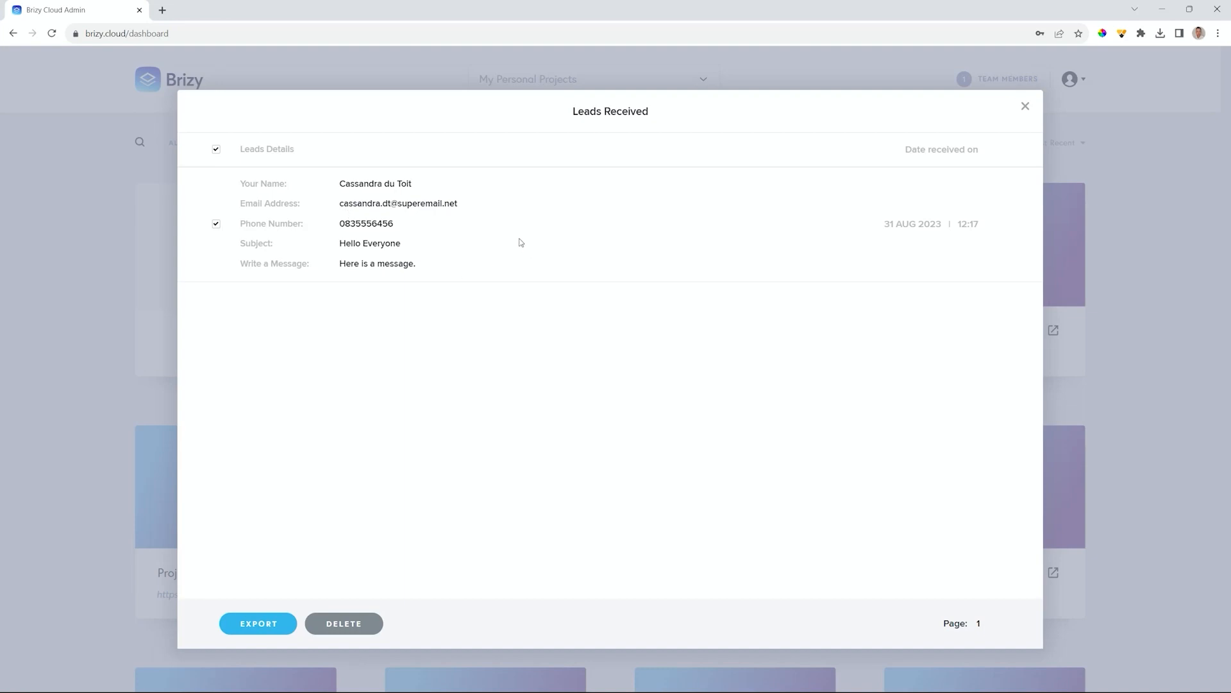
click(348, 630)
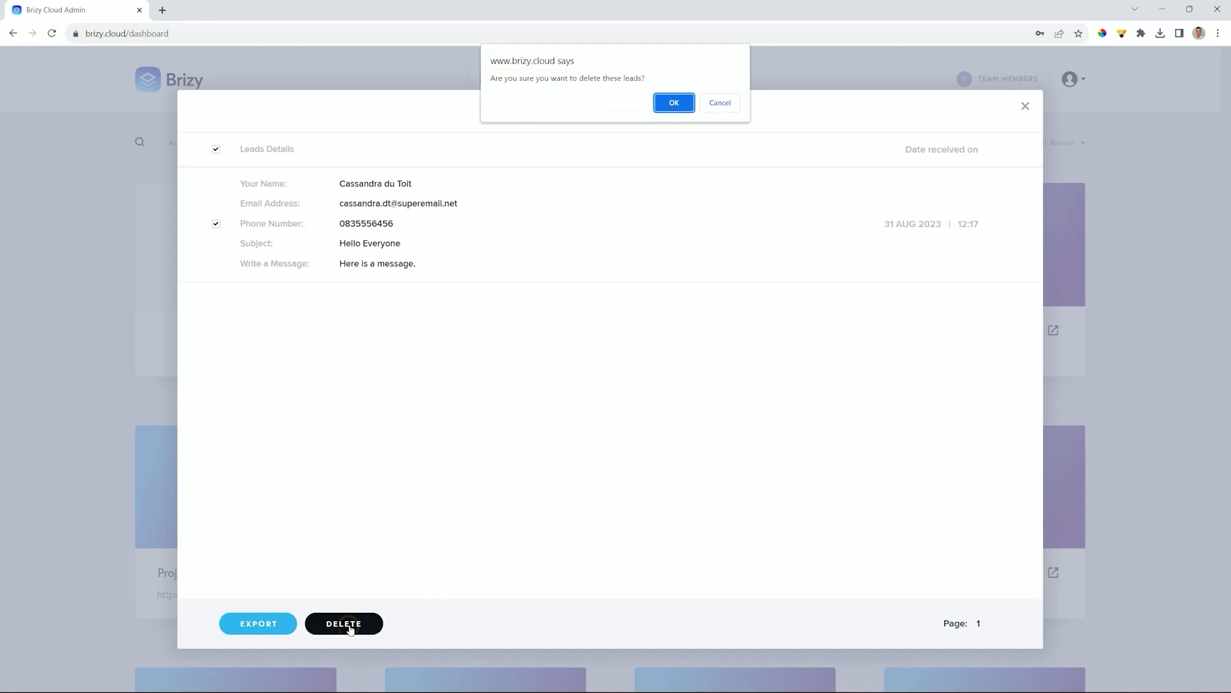
click(674, 104)
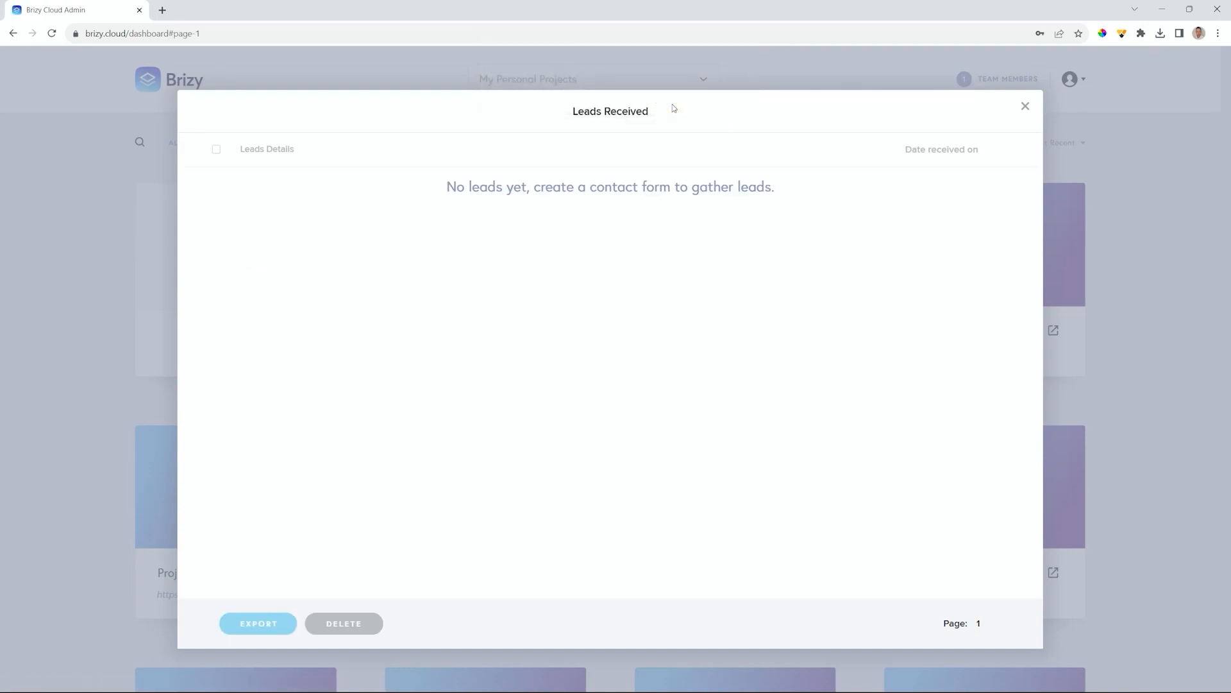
click(1025, 106)
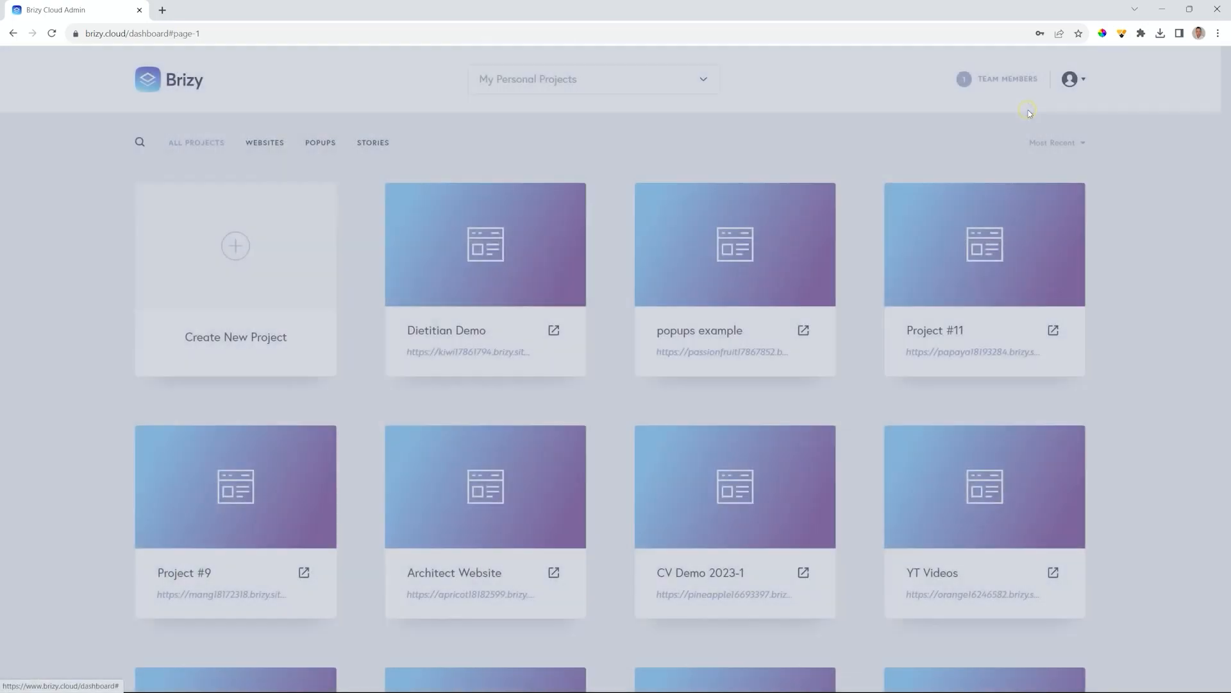
- Open the Dietitian Demo project in the editor to its Home page
click(492, 251)
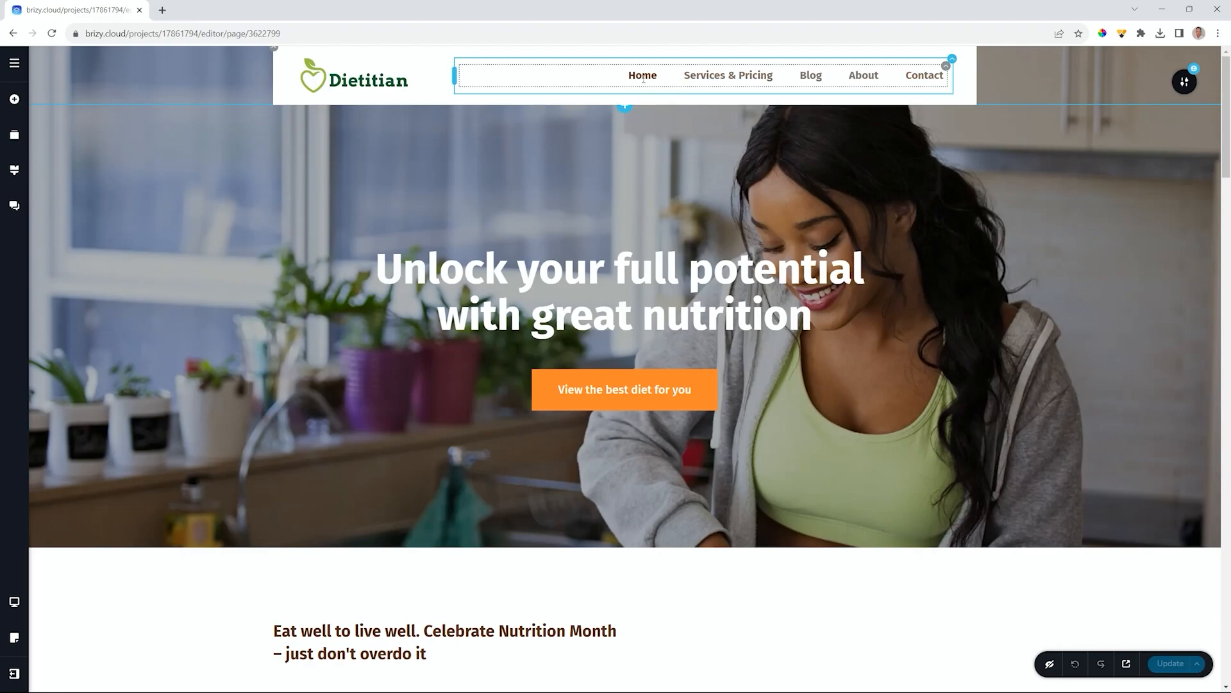
- Enable a mega menu on Services & Pricing and add a text paragraph and image placeholder
click(719, 73)
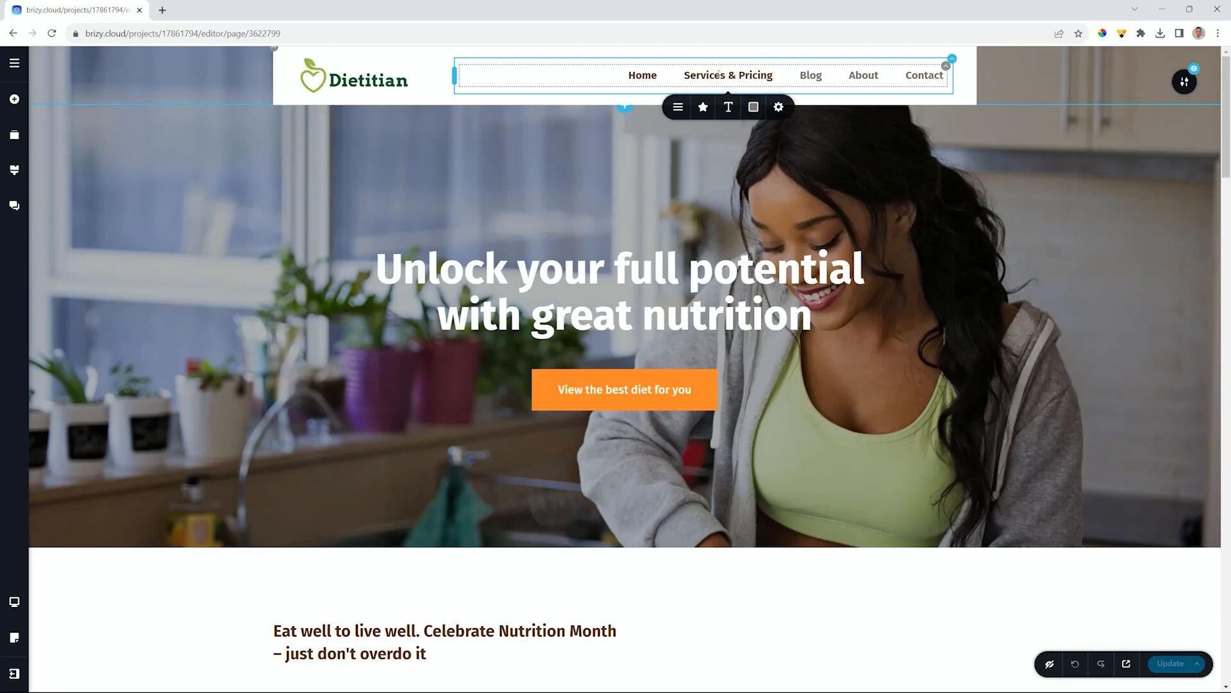
click(678, 110)
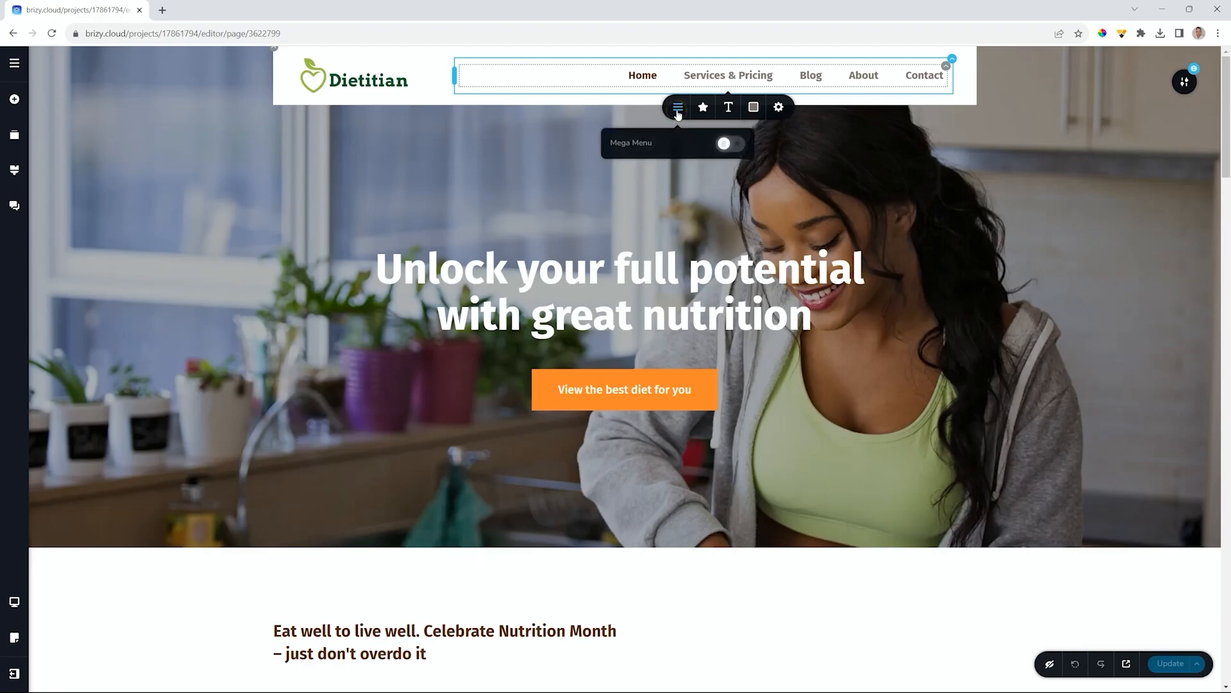
click(732, 147)
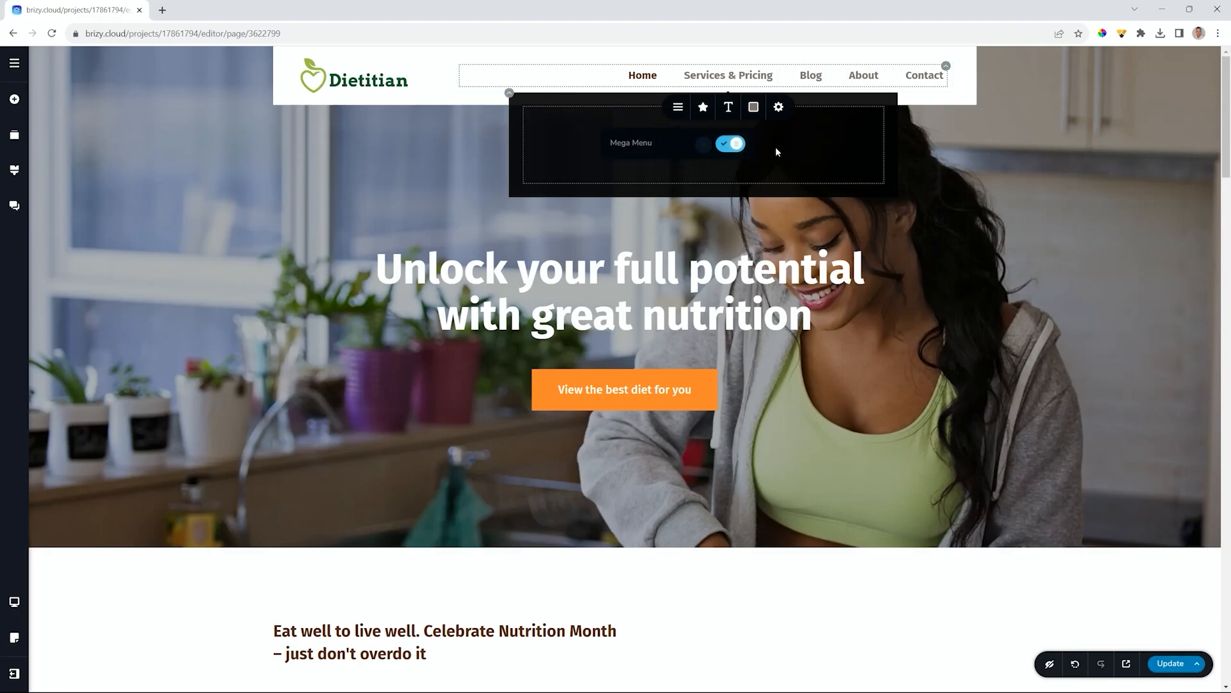
click(14, 102)
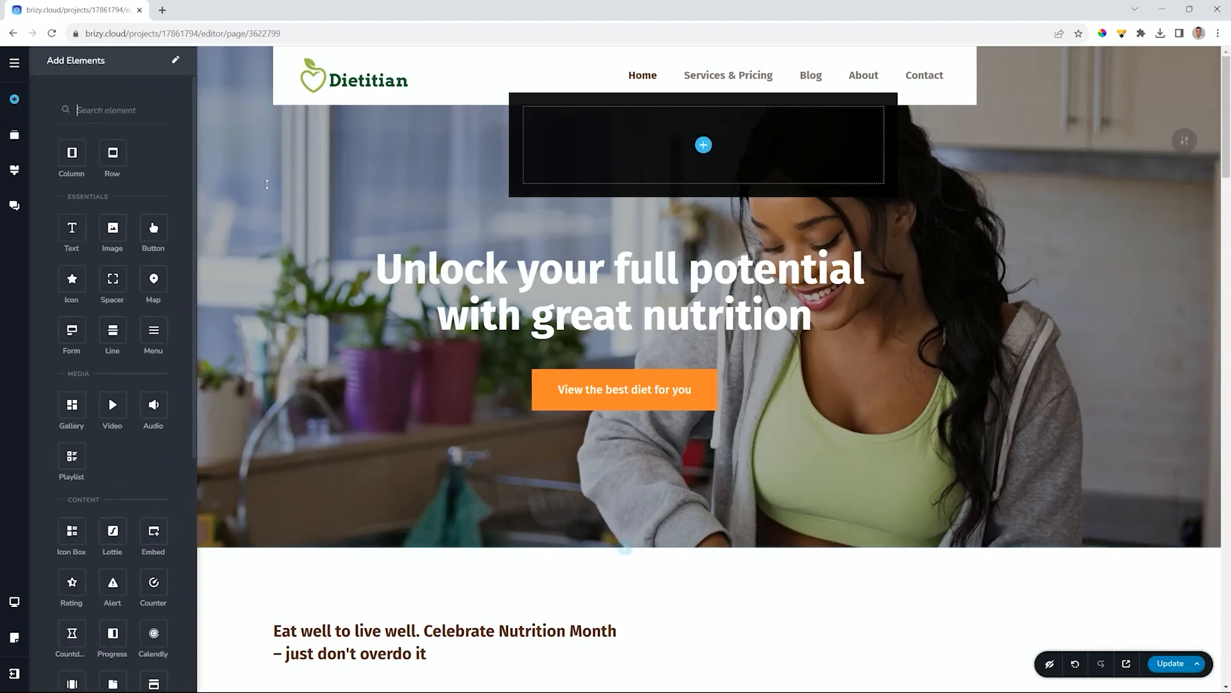
drag(71, 228, 570, 203)
drag(699, 146, 700, 147)
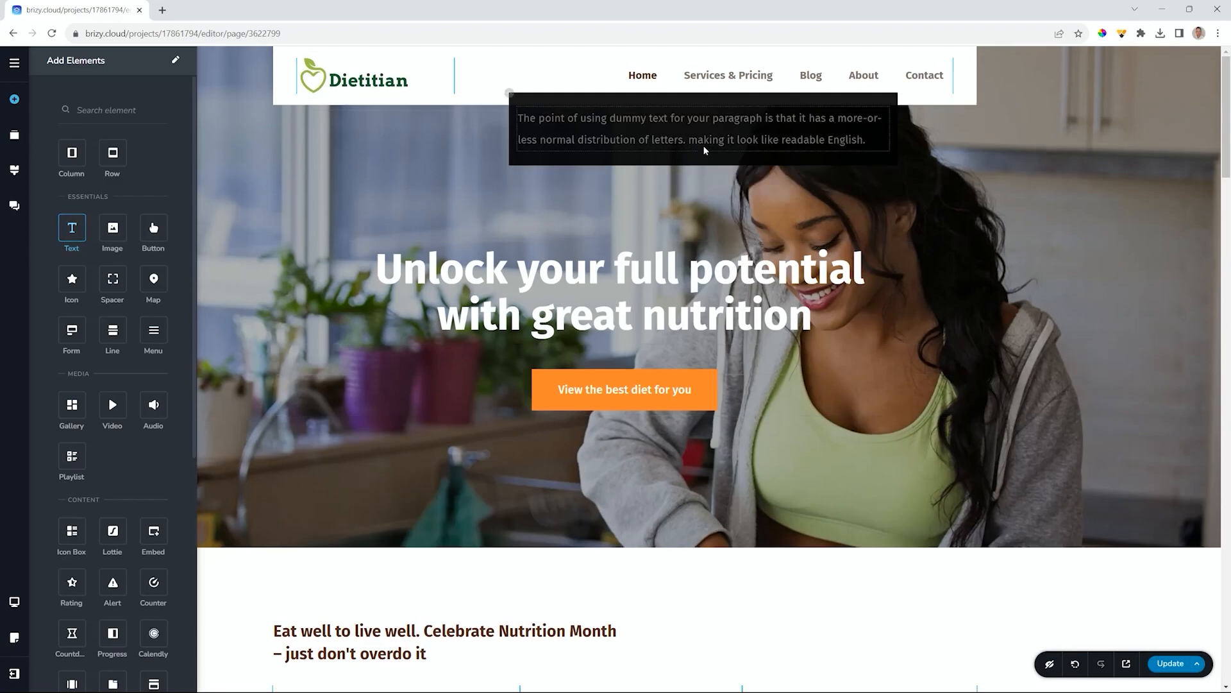
drag(104, 226, 581, 160)
- Build a three-column row holding the paragraph, the image and a button
drag(72, 152, 541, 109)
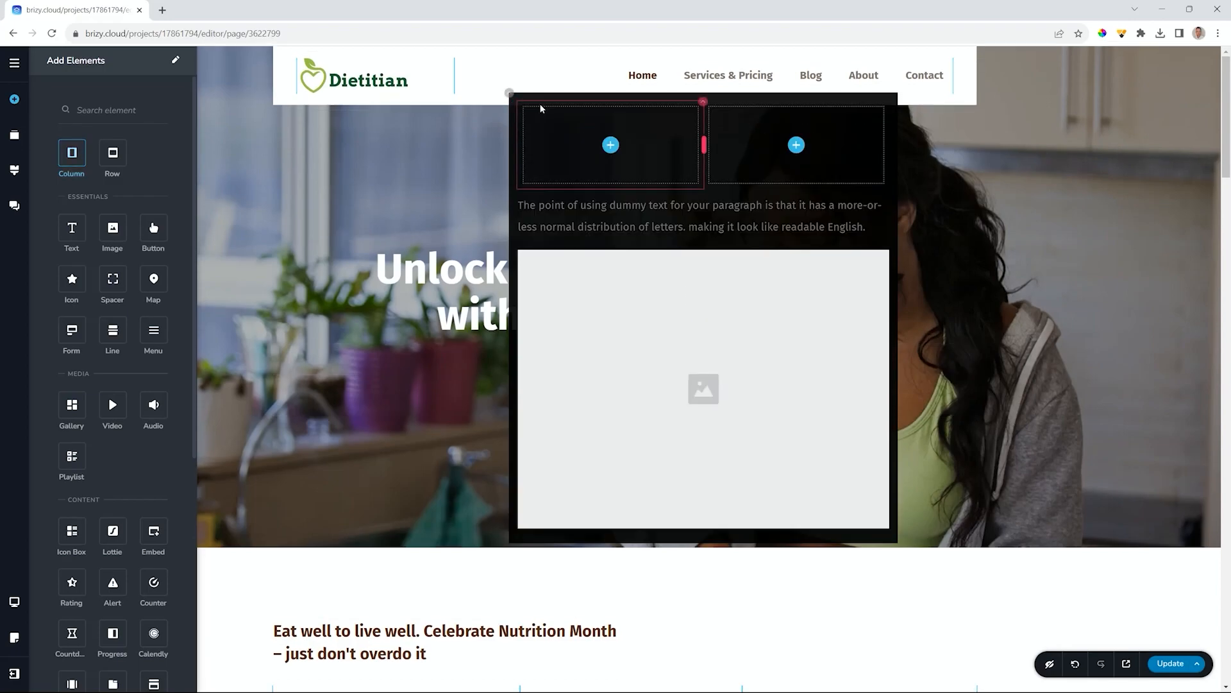
click(702, 106)
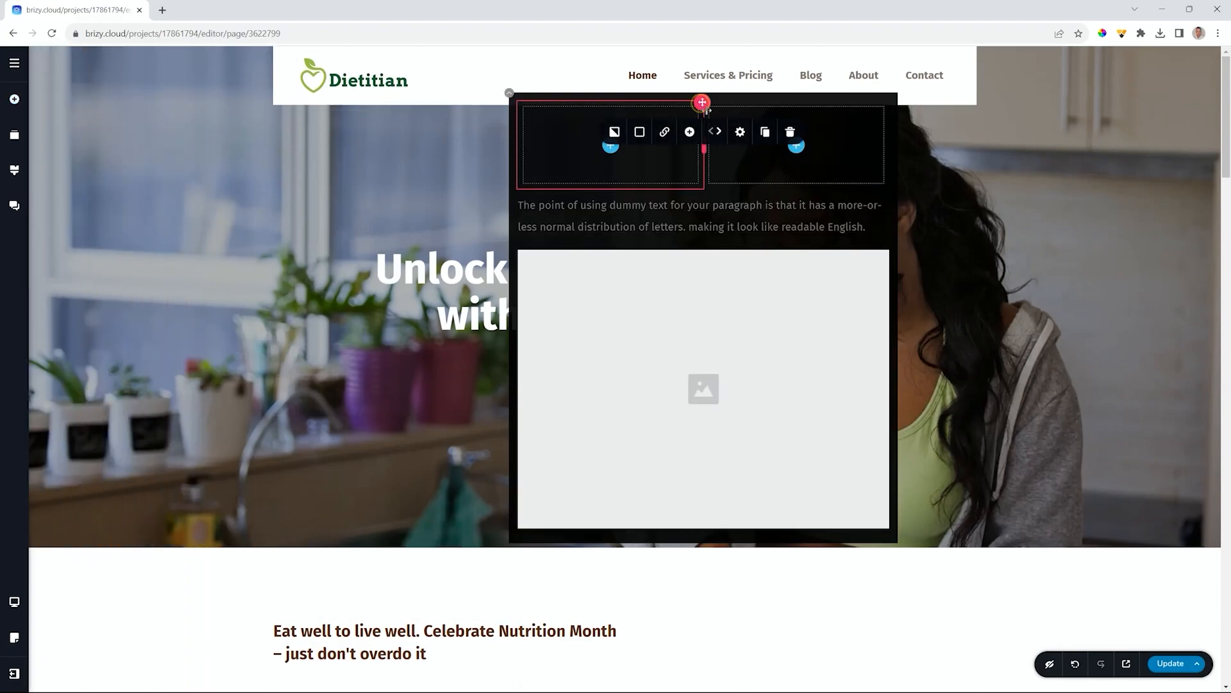
click(765, 133)
drag(664, 209, 583, 164)
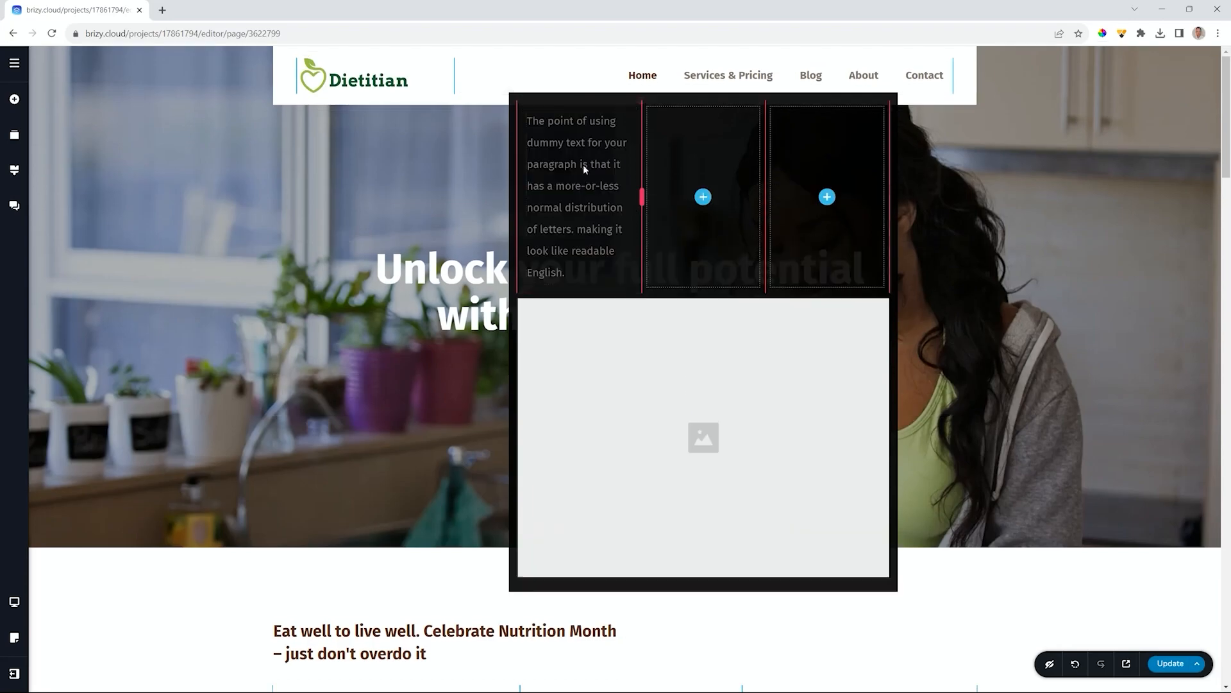
drag(641, 383, 703, 198)
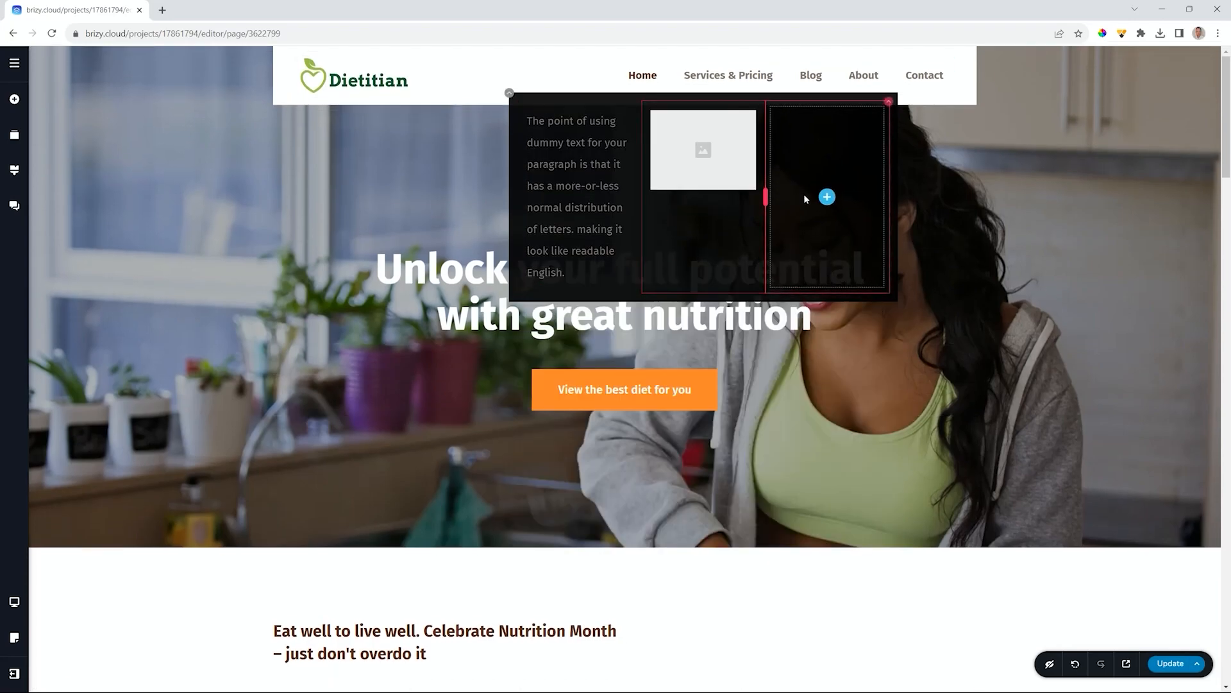
click(827, 197)
drag(154, 227, 821, 186)
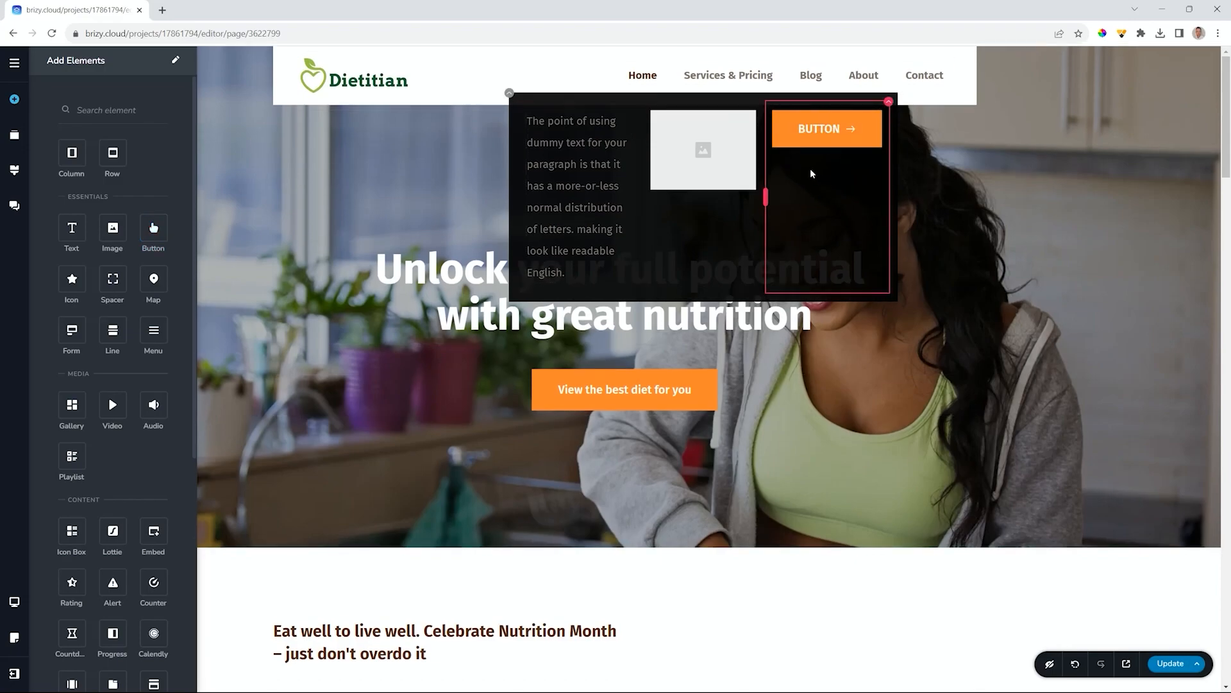
- Give the mega menu row a black colour overlay at 72% opacity
click(510, 94)
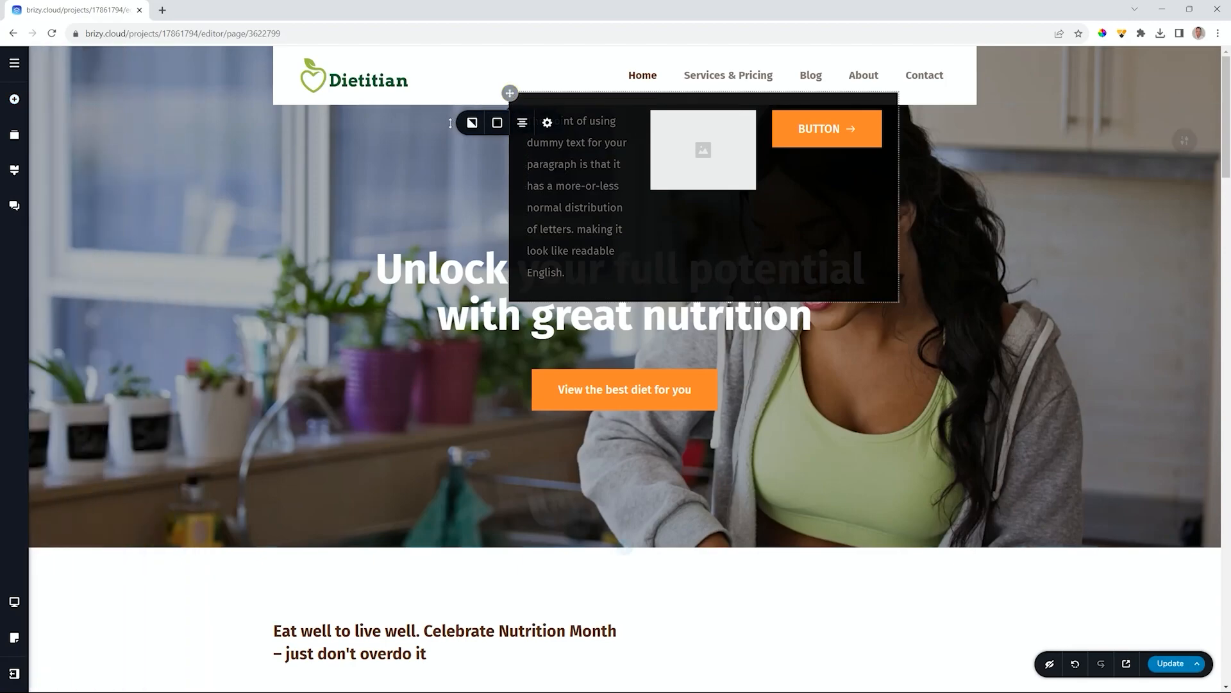
click(471, 124)
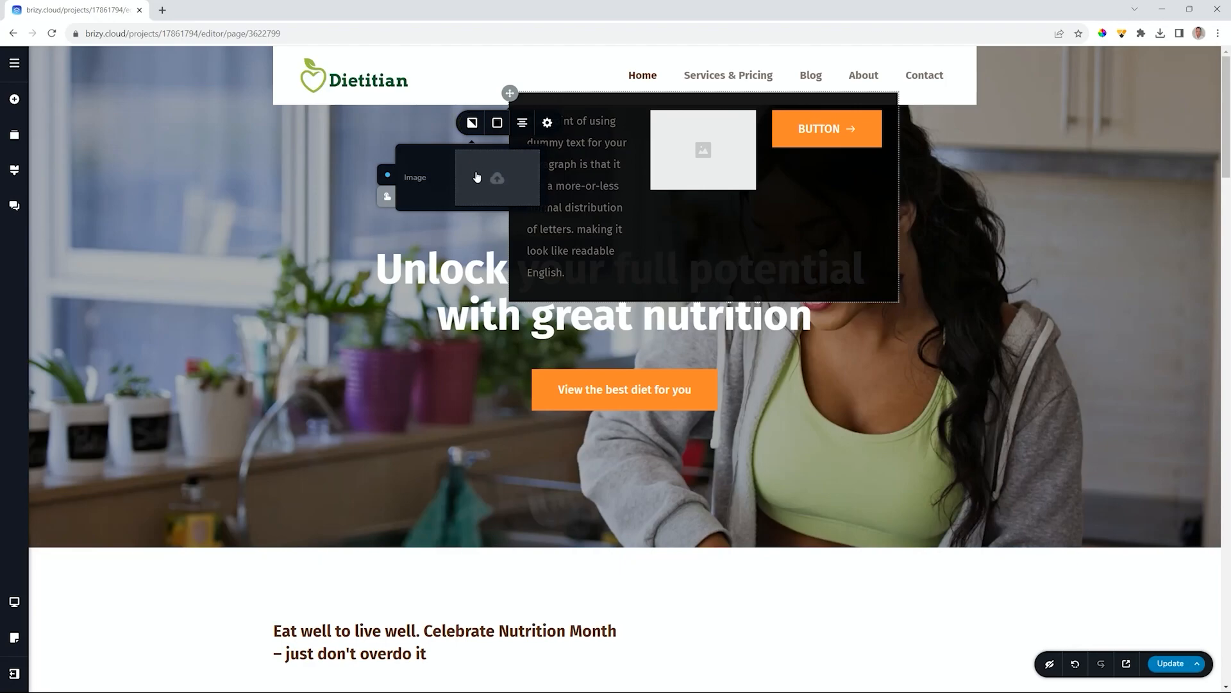
click(498, 123)
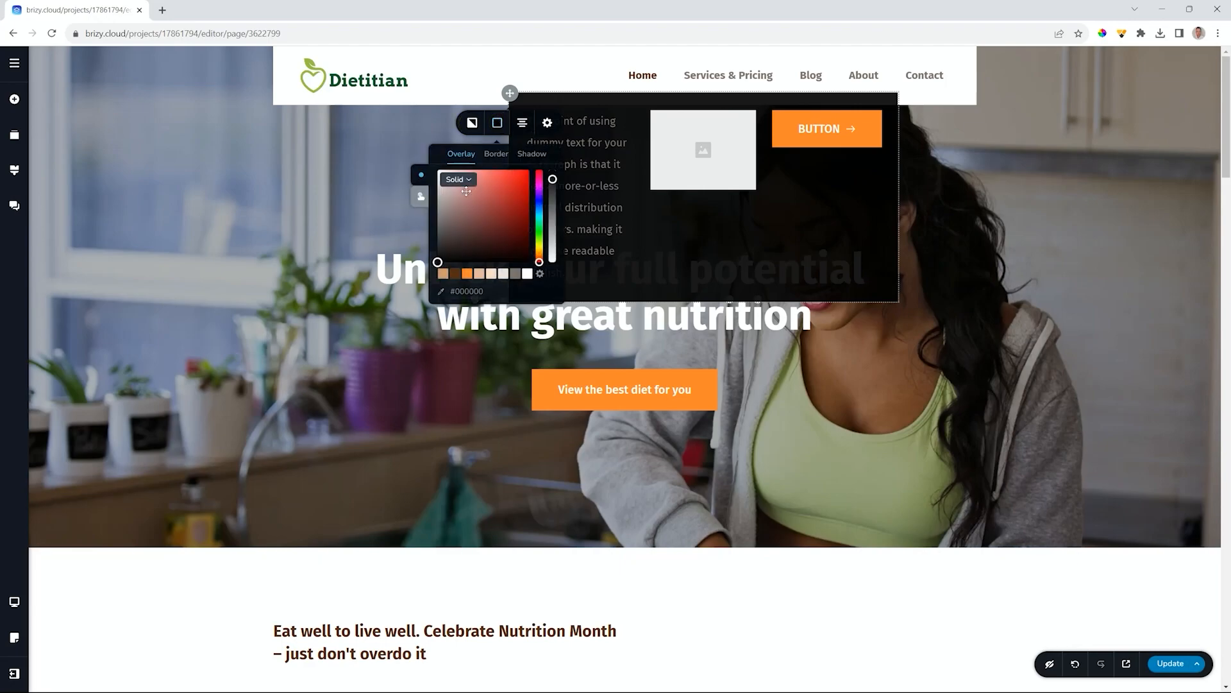
click(467, 274)
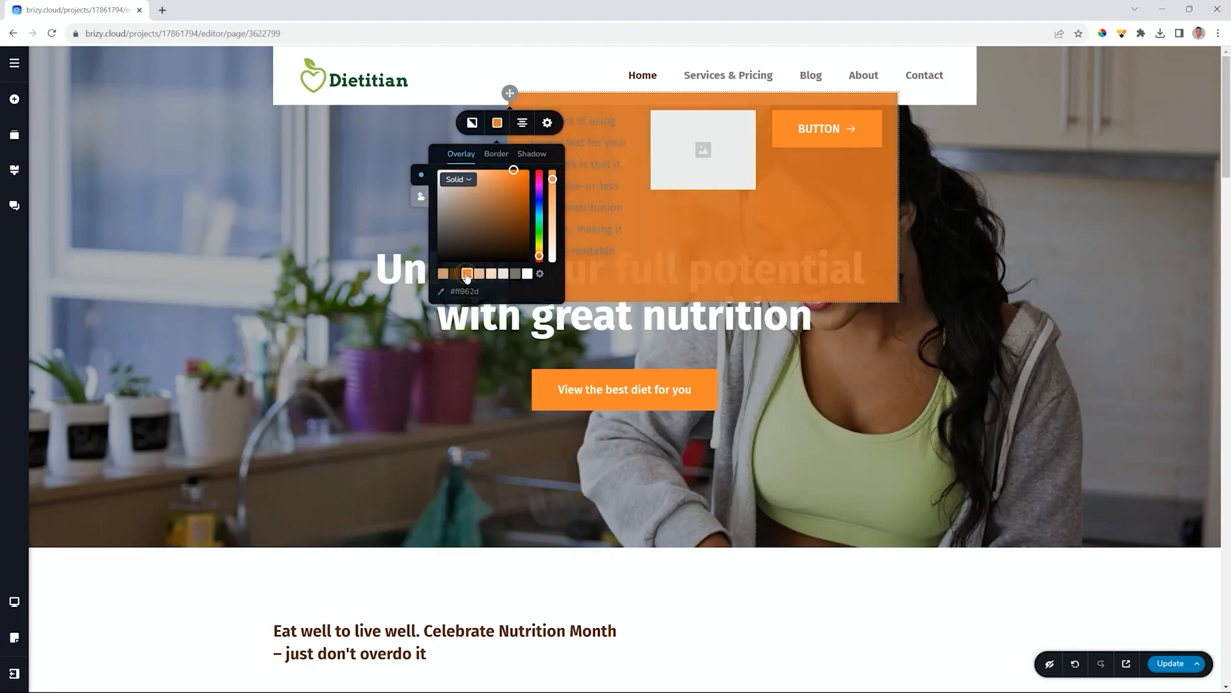
click(530, 274)
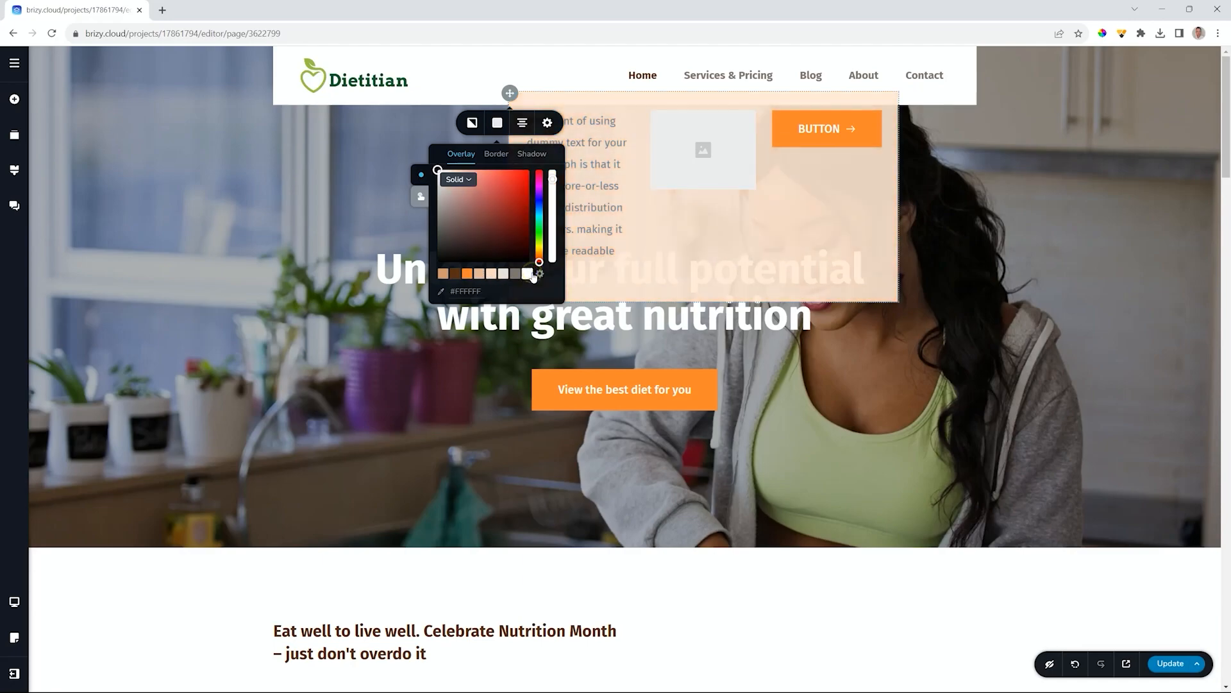
click(438, 261)
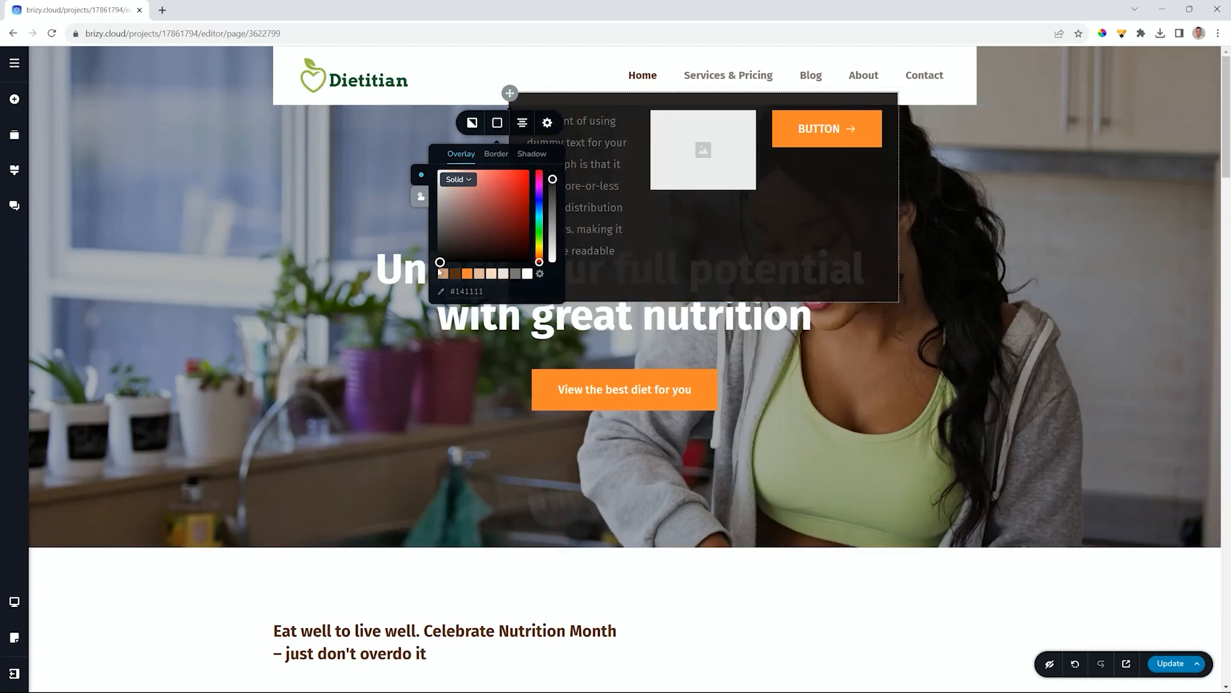
mouse_move(551, 183)
mouse_down()
mouse_move(551, 215)
mouse_move(552, 176)
mouse_up()
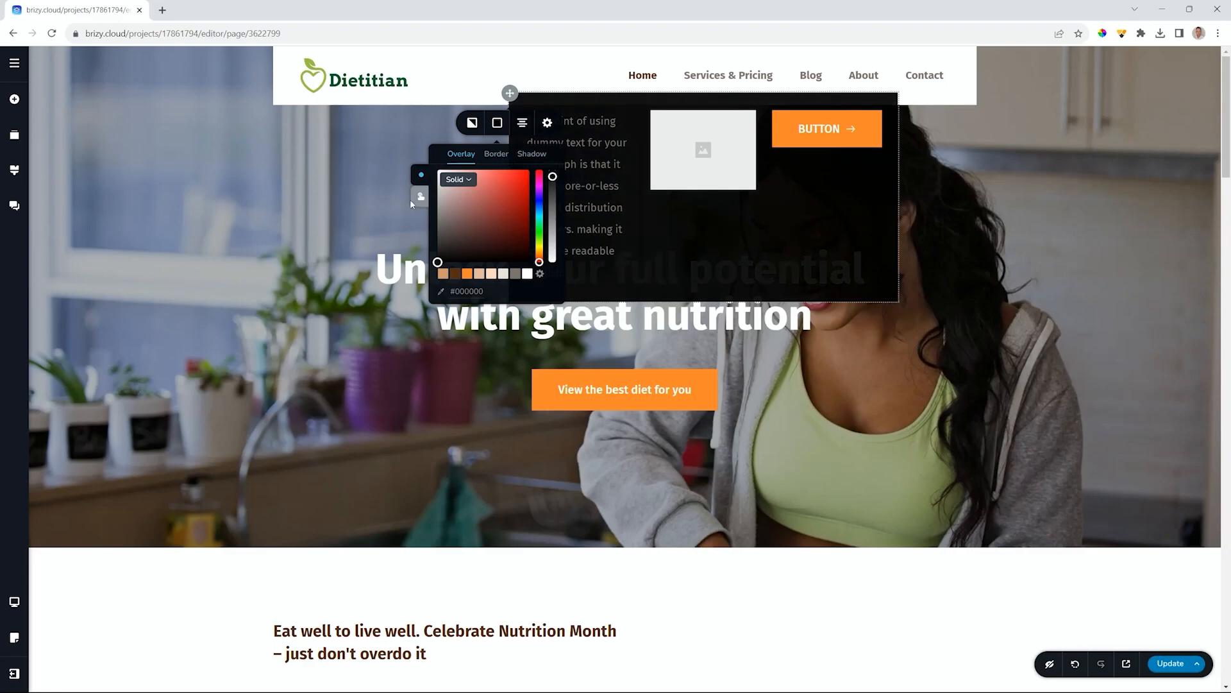
- Cycle the mega menu panel's alignment through the options, ending on left
click(523, 126)
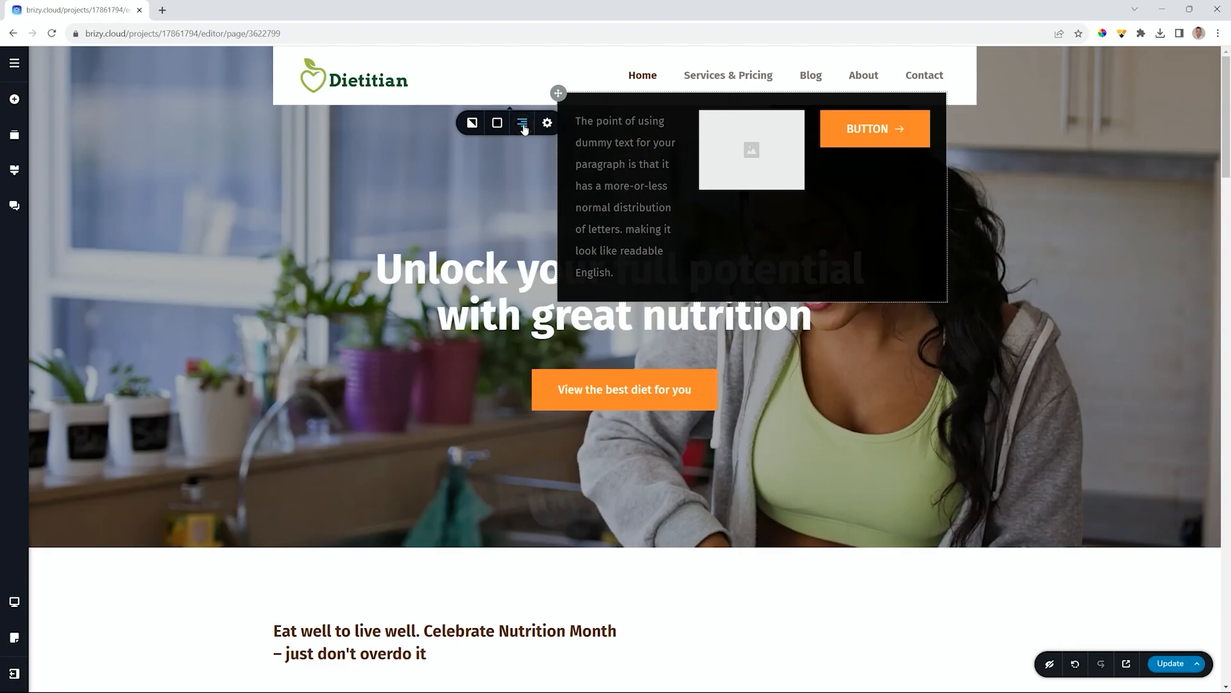
click(523, 124)
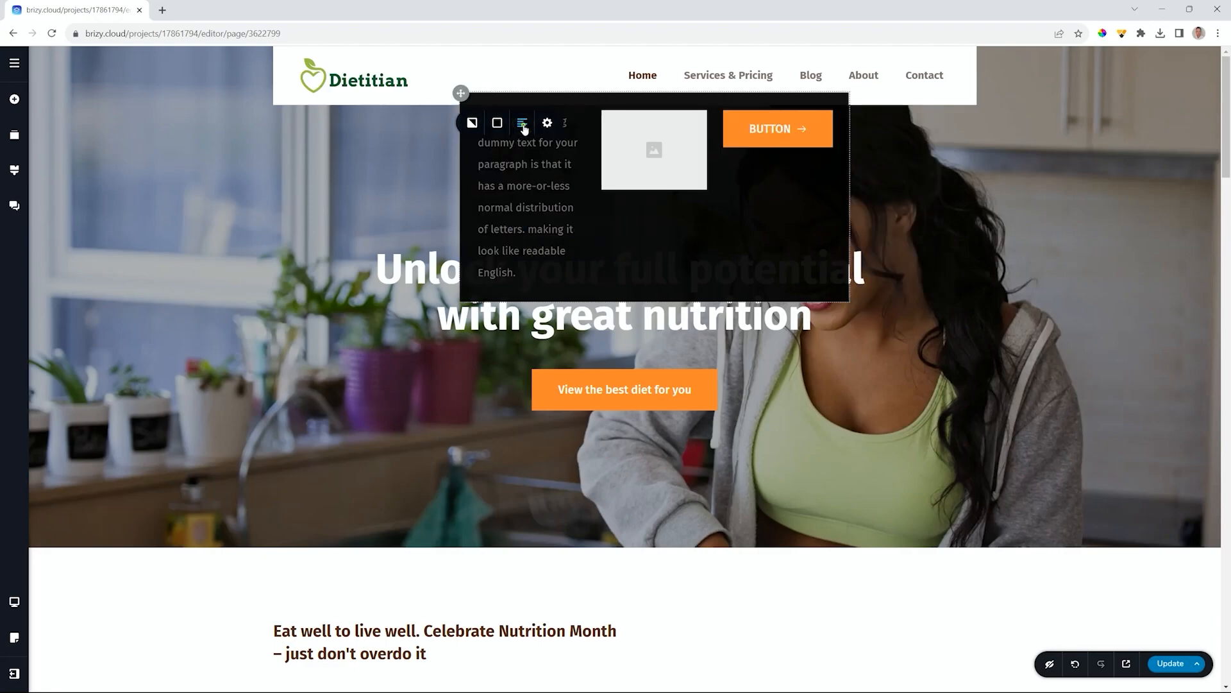
click(523, 124)
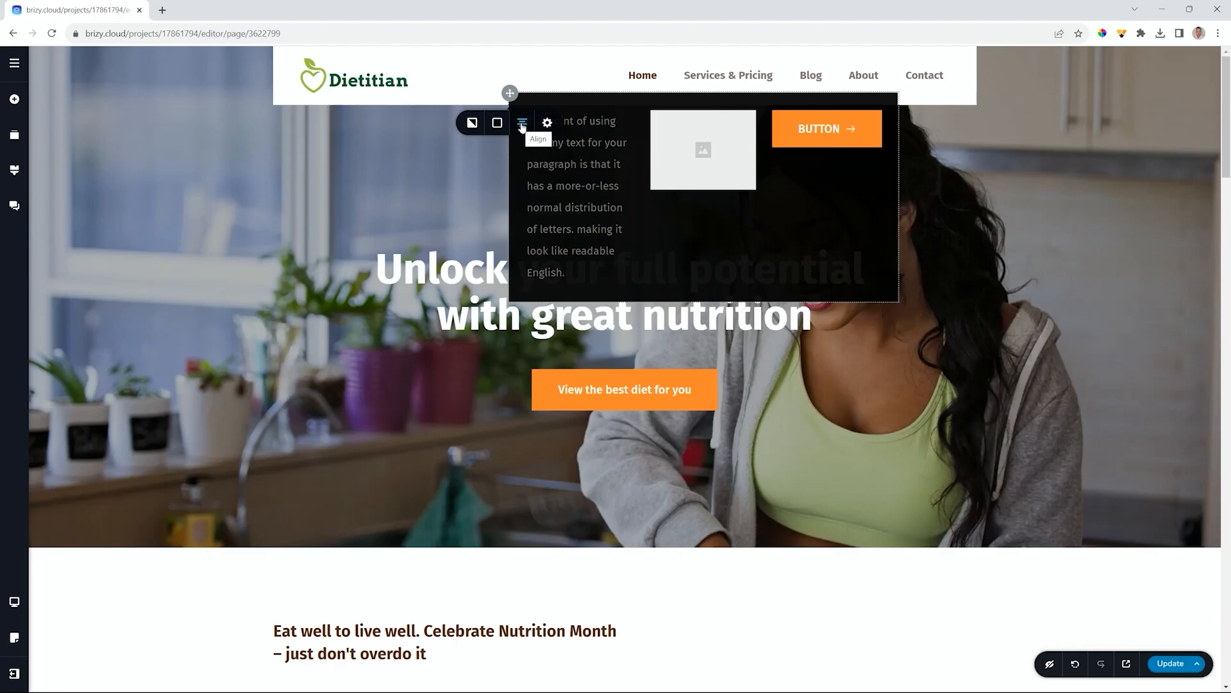
click(523, 123)
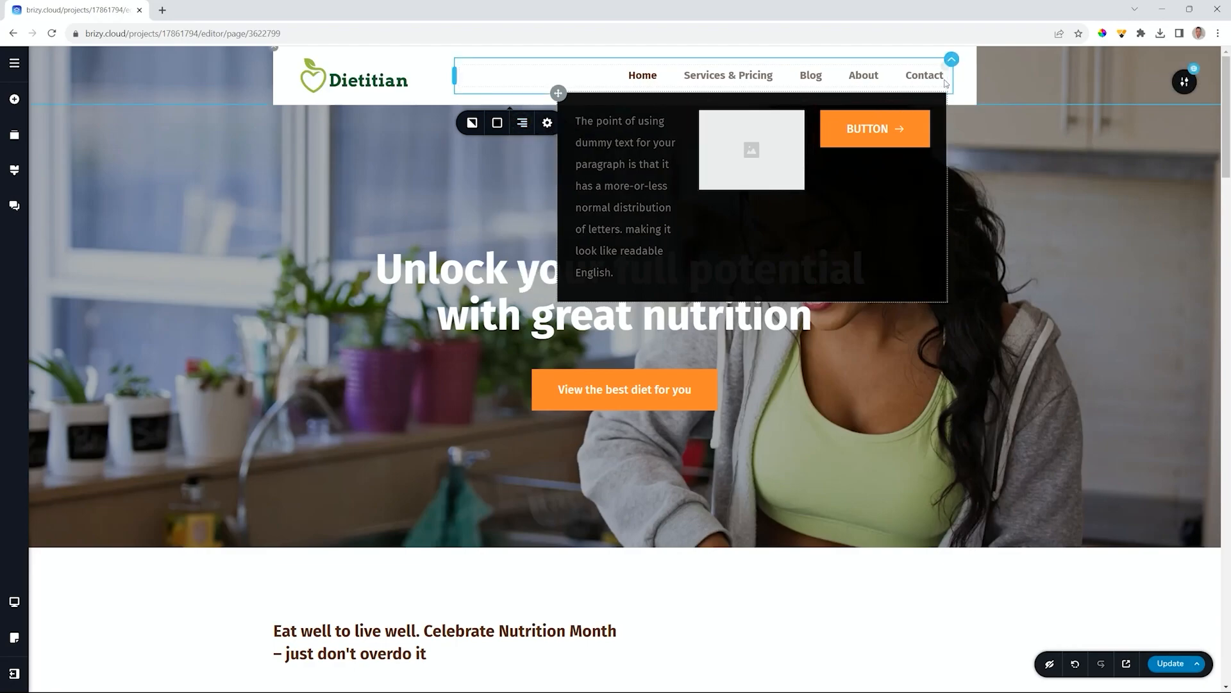
click(513, 129)
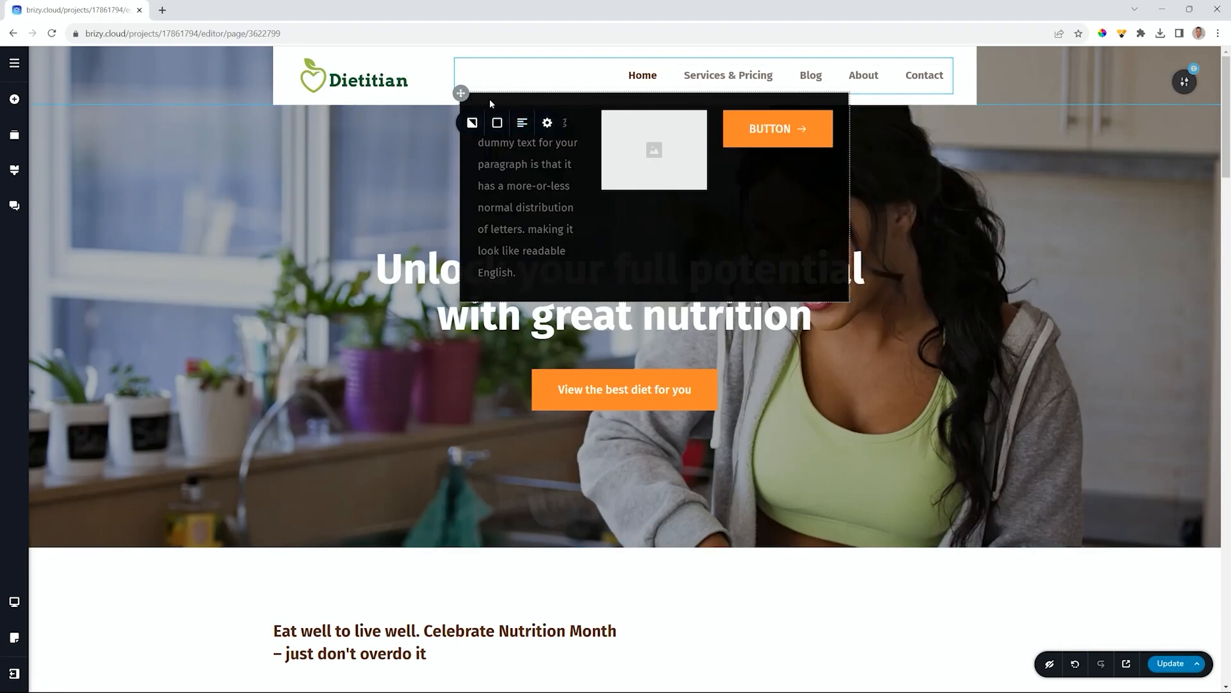
- Re-enable the navigation's mega menu and widen the menu beside a smaller logo
click(522, 122)
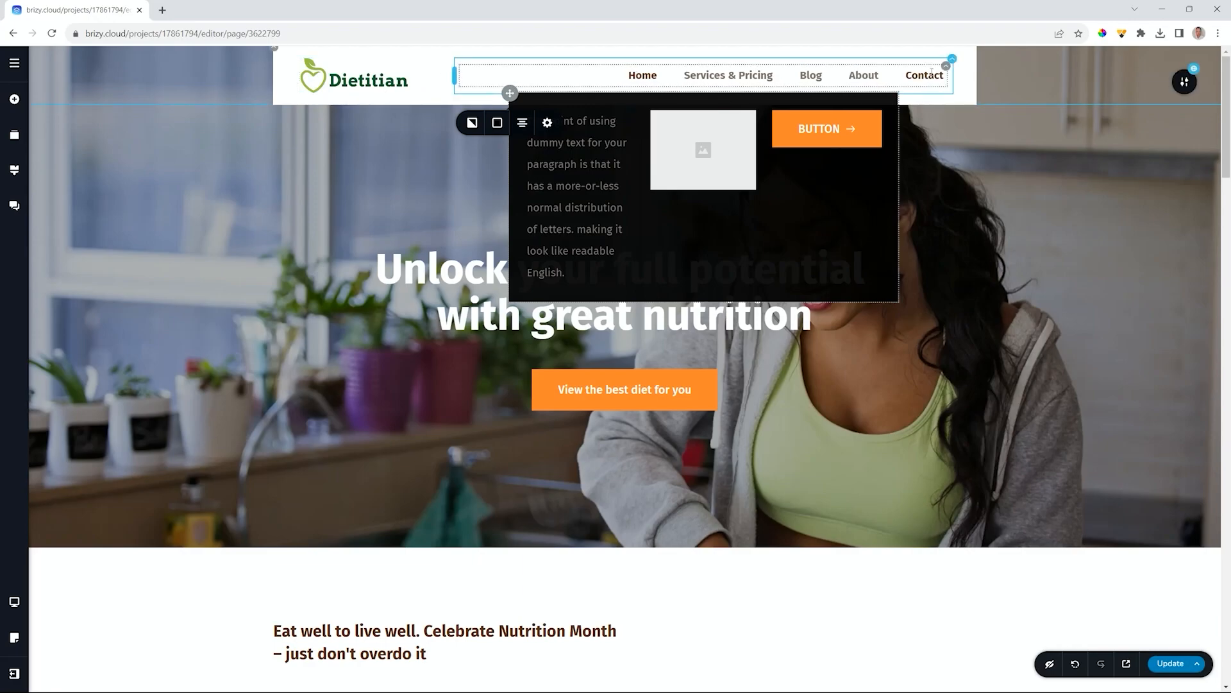
drag(454, 79, 546, 84)
click(644, 84)
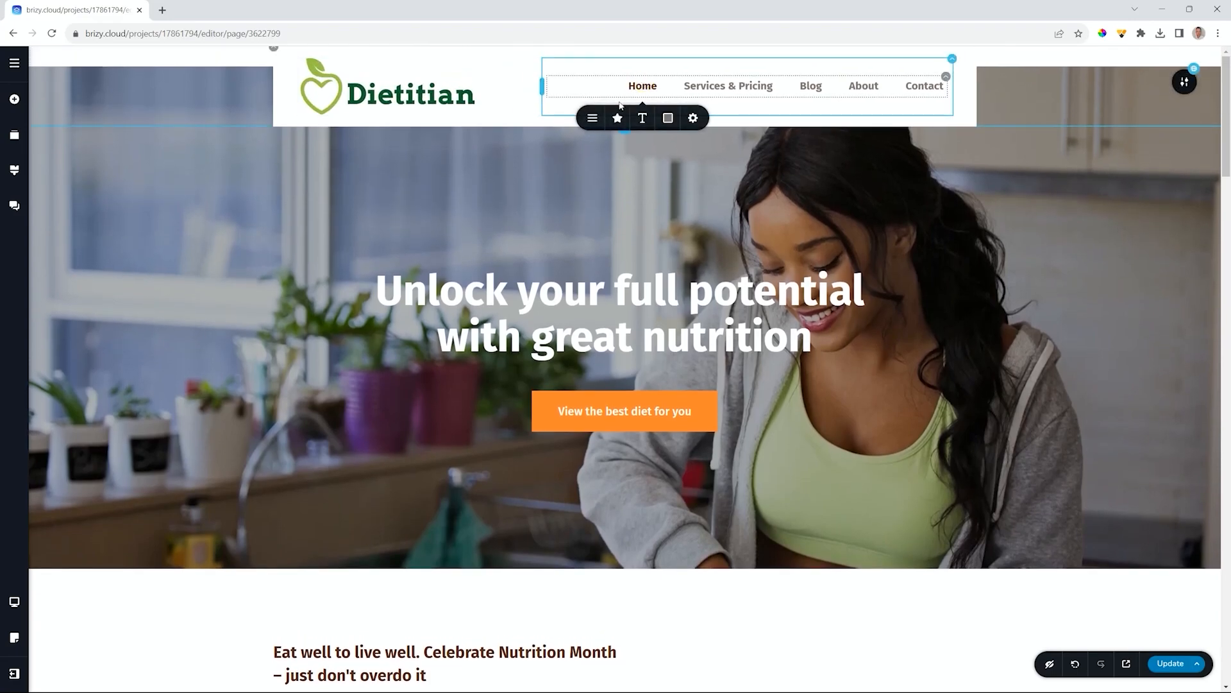
click(592, 117)
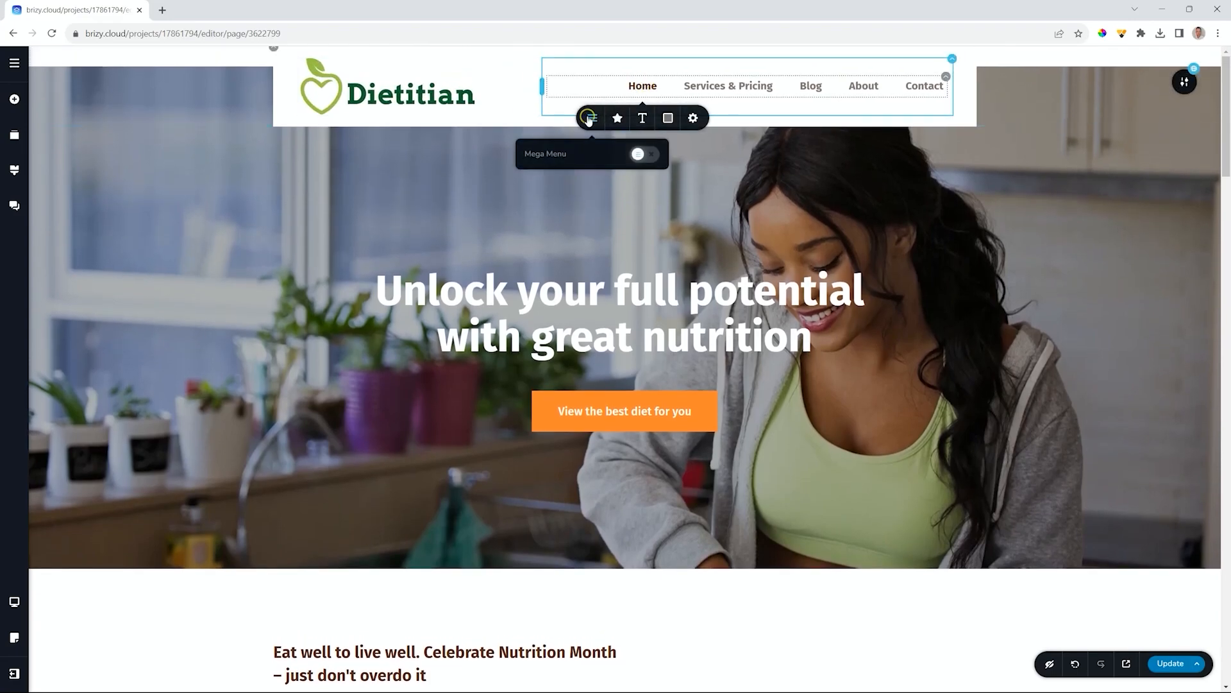
click(643, 154)
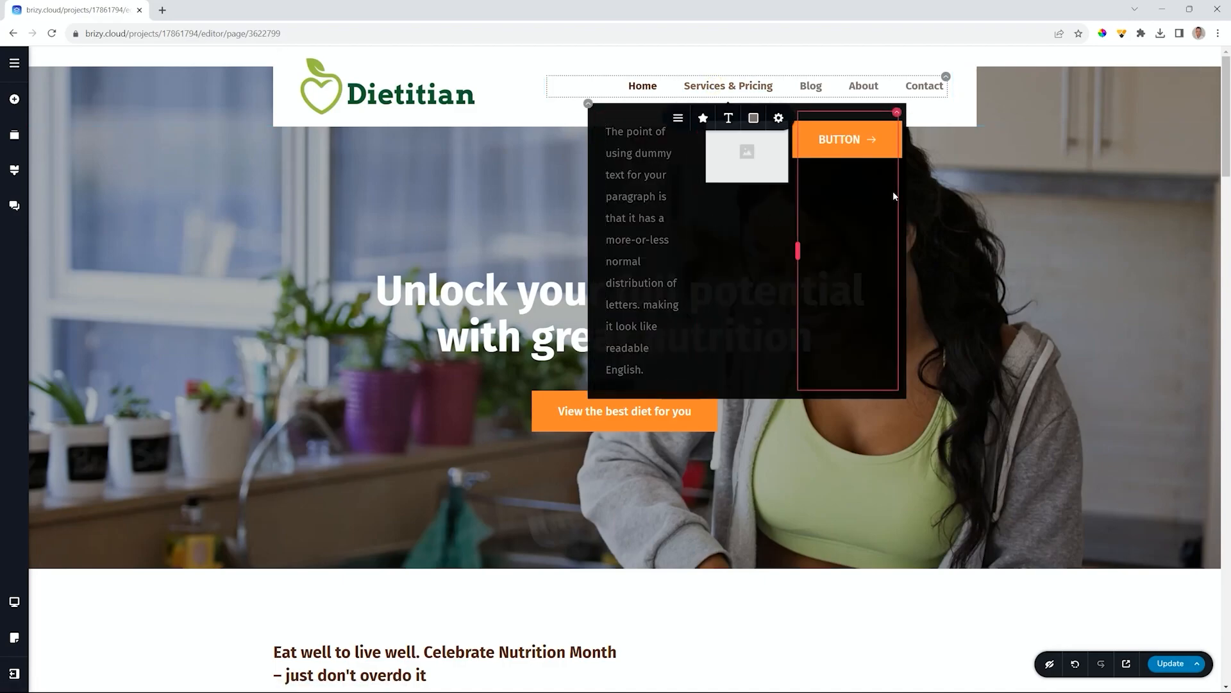
drag(545, 84, 463, 77)
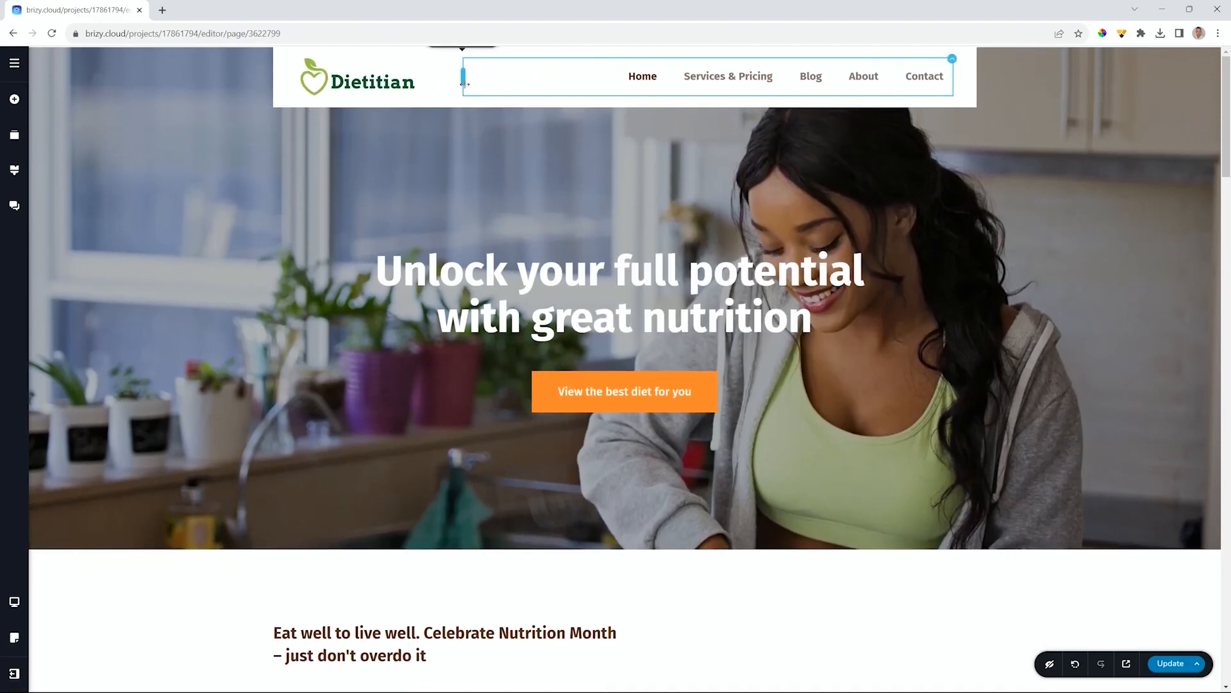
click(714, 81)
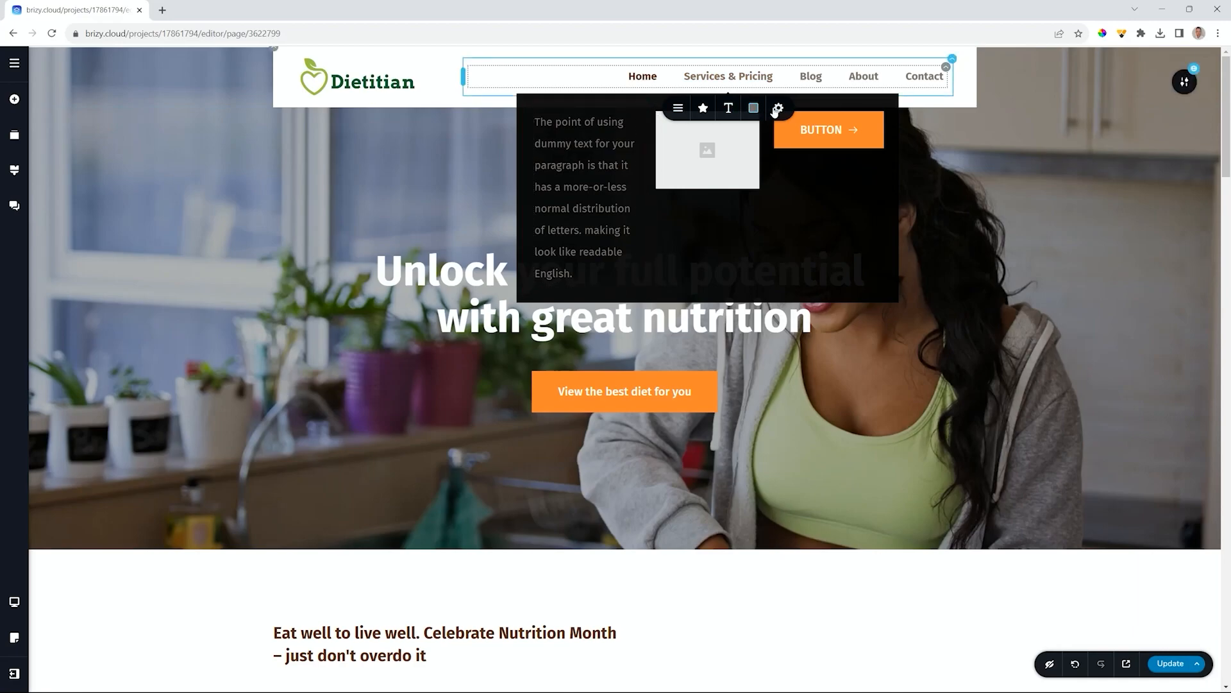
- Set the mega menu panel to 100% width, offset 18, custom 400 px height, top-aligned
click(517, 94)
click(557, 123)
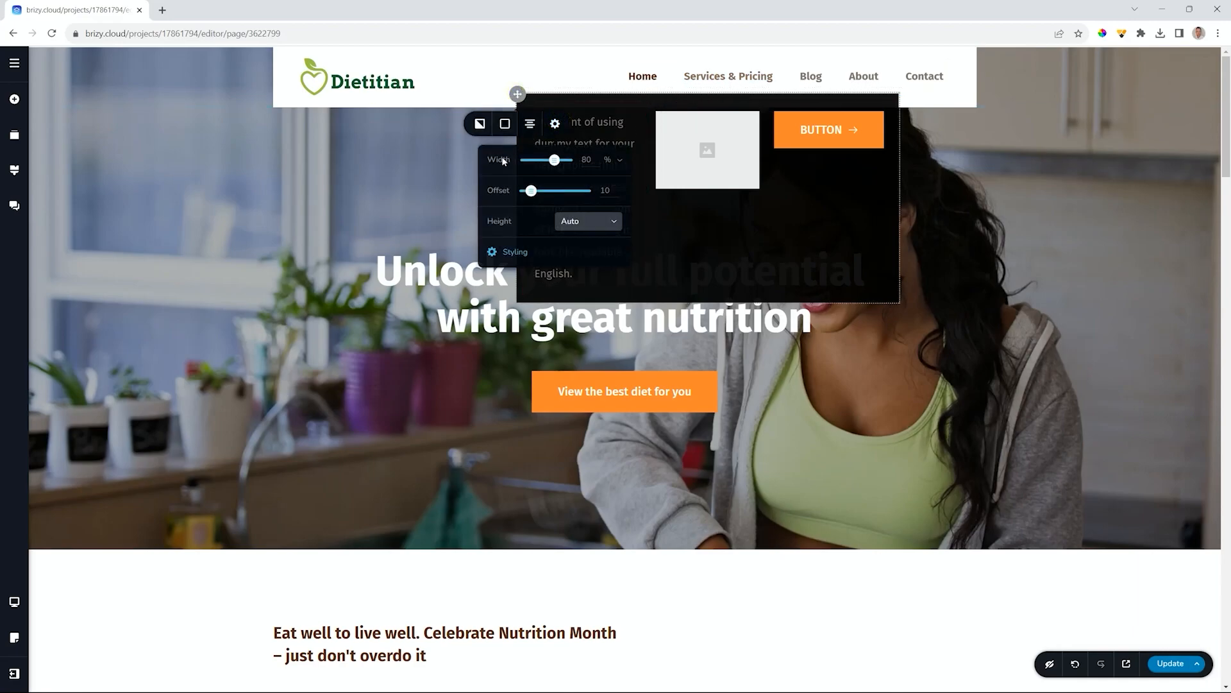
drag(554, 160, 577, 158)
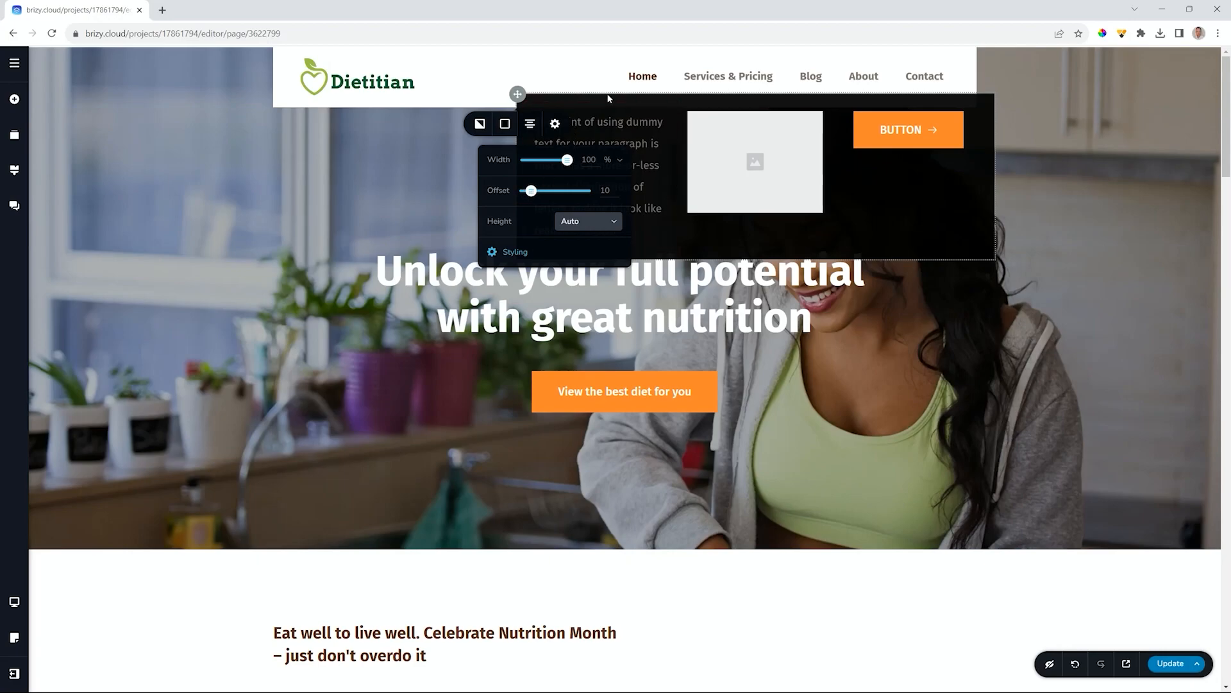
mouse_move(531, 190)
mouse_down()
mouse_move(582, 191)
mouse_move(536, 191)
mouse_up()
click(585, 229)
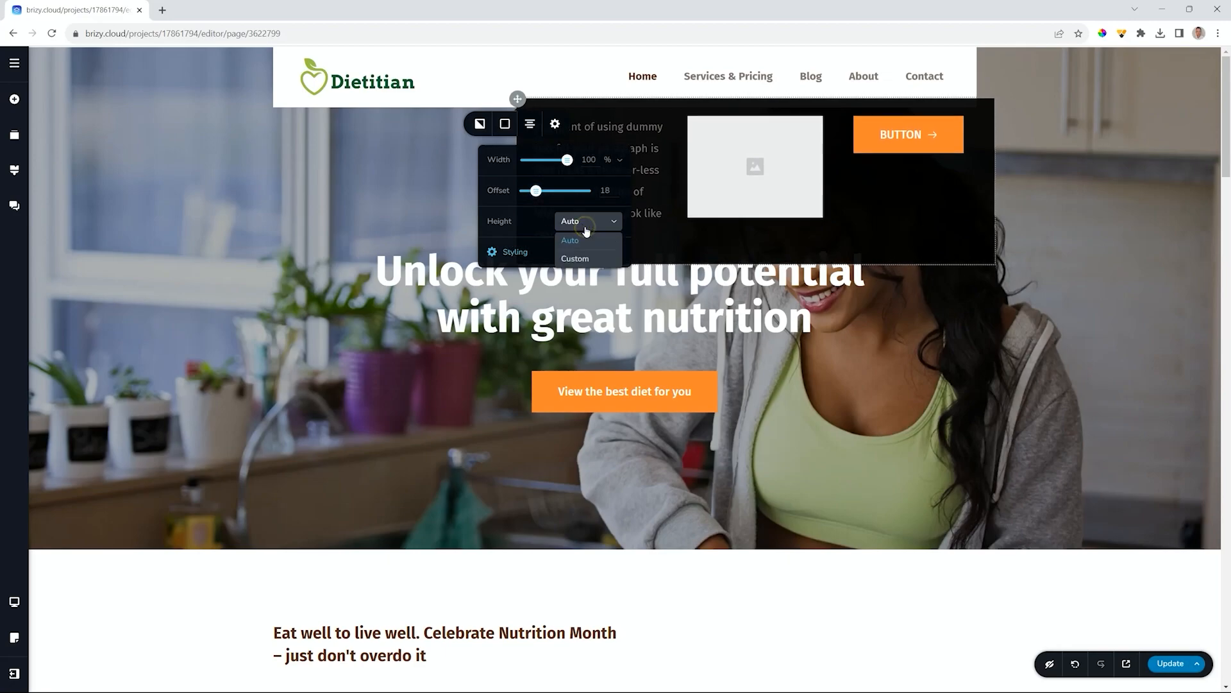
click(576, 259)
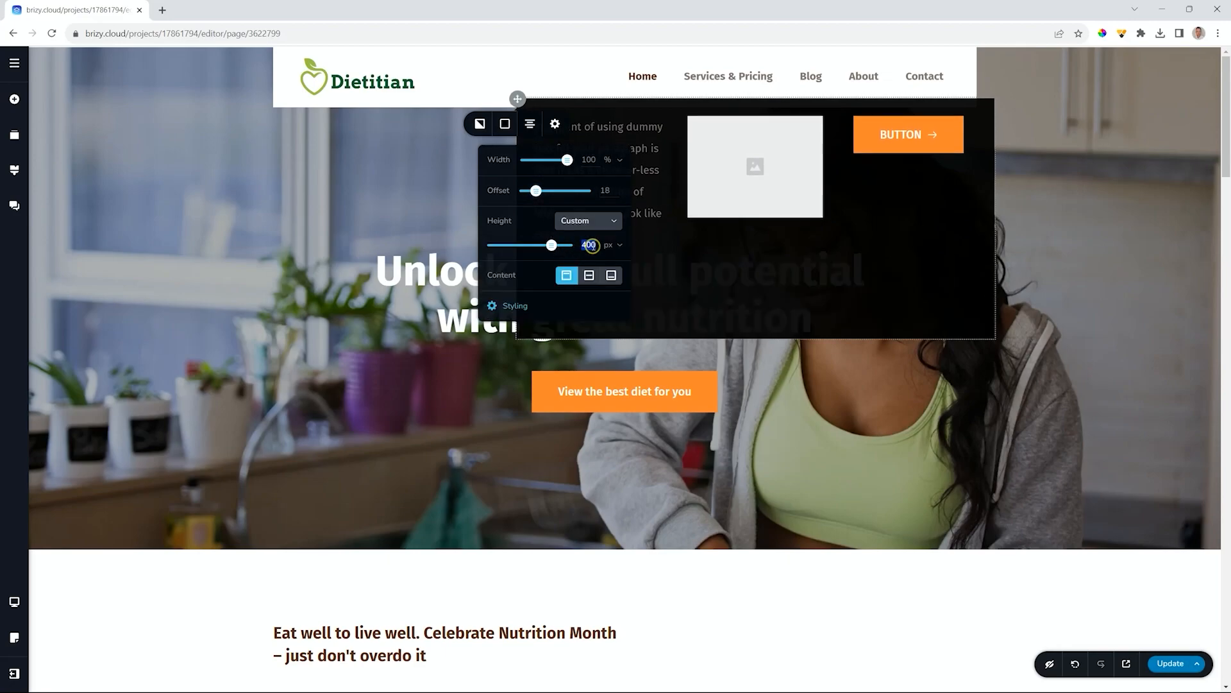
click(620, 248)
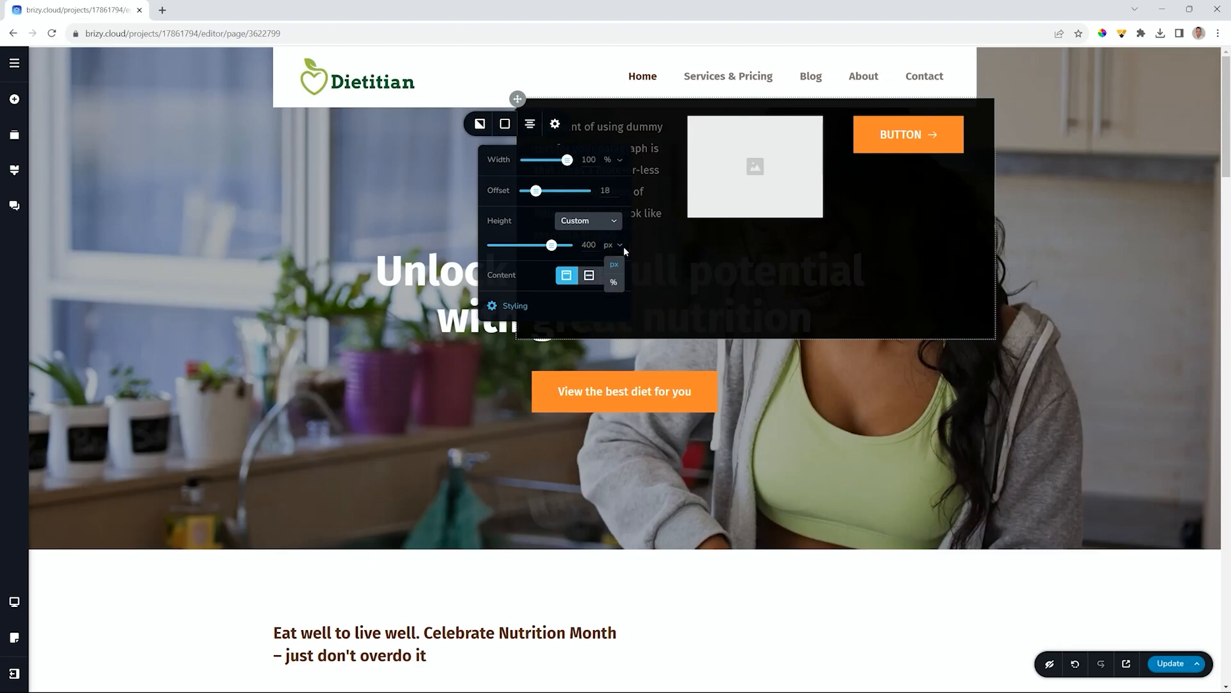
click(590, 281)
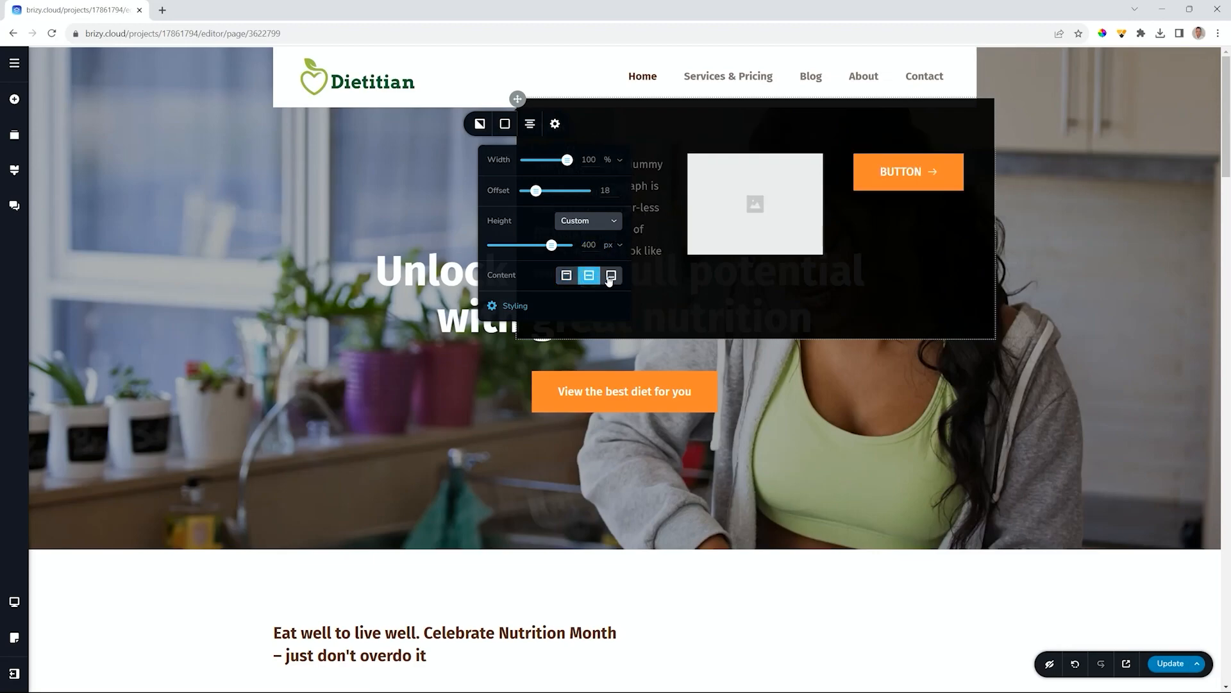
click(611, 275)
click(567, 275)
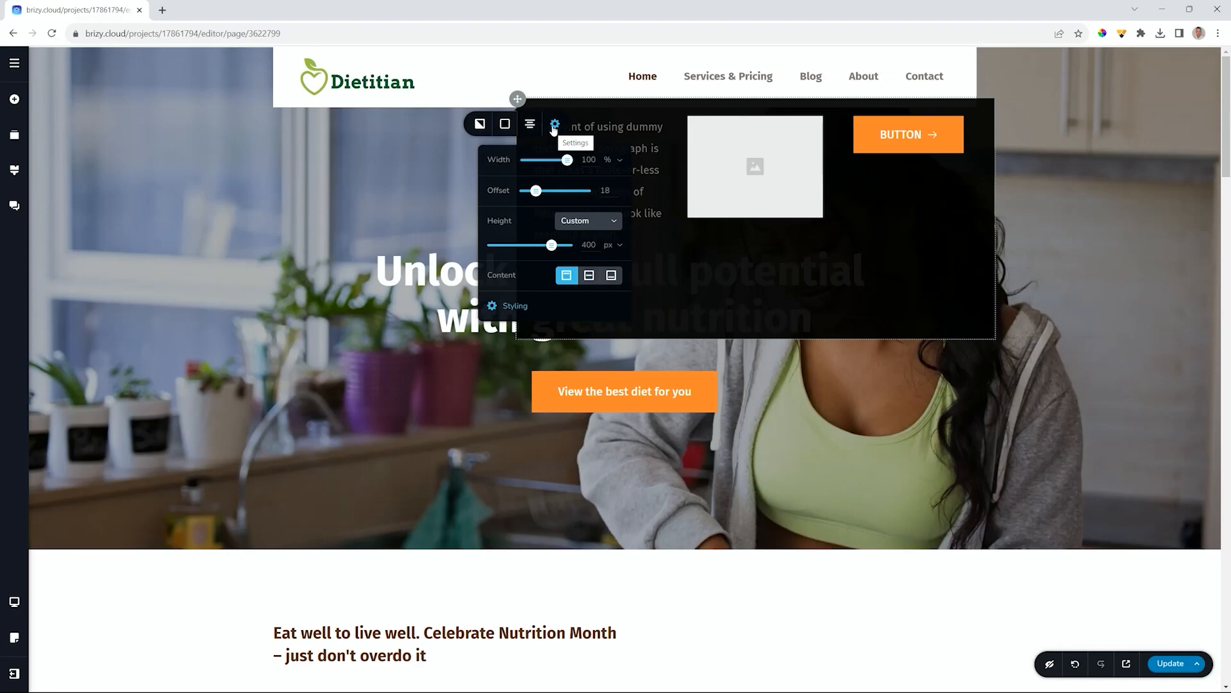
- Toggle the navigation's mega menu off and back on to compare
click(708, 73)
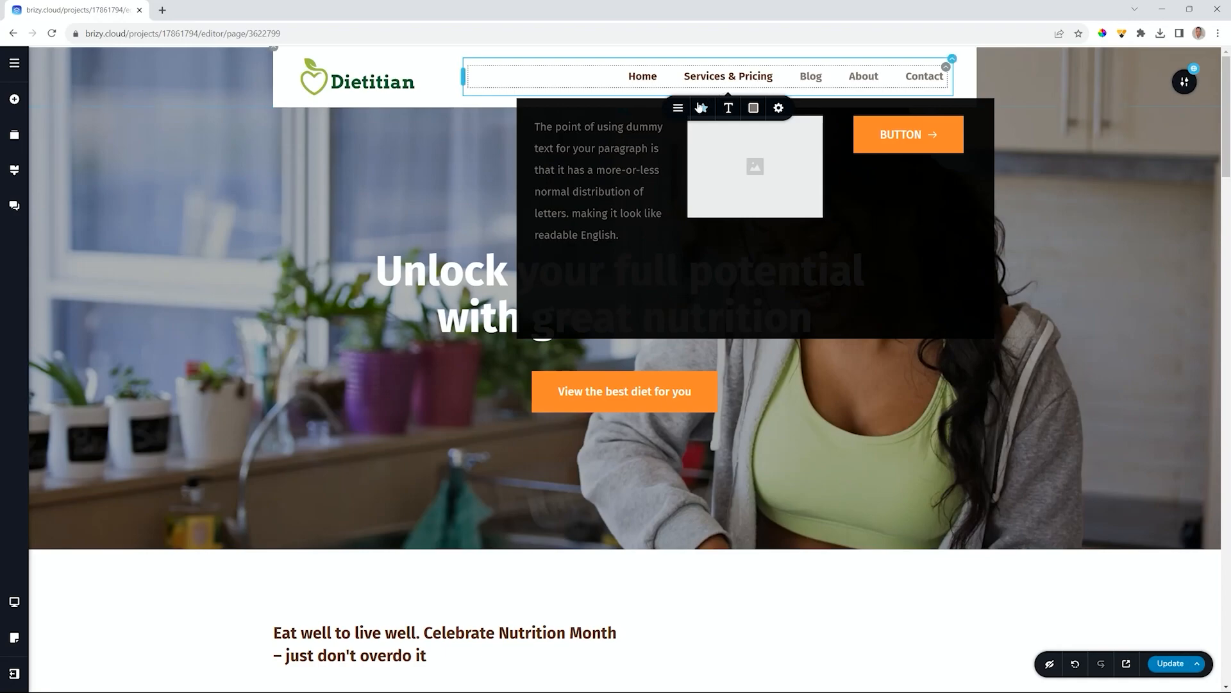
click(678, 108)
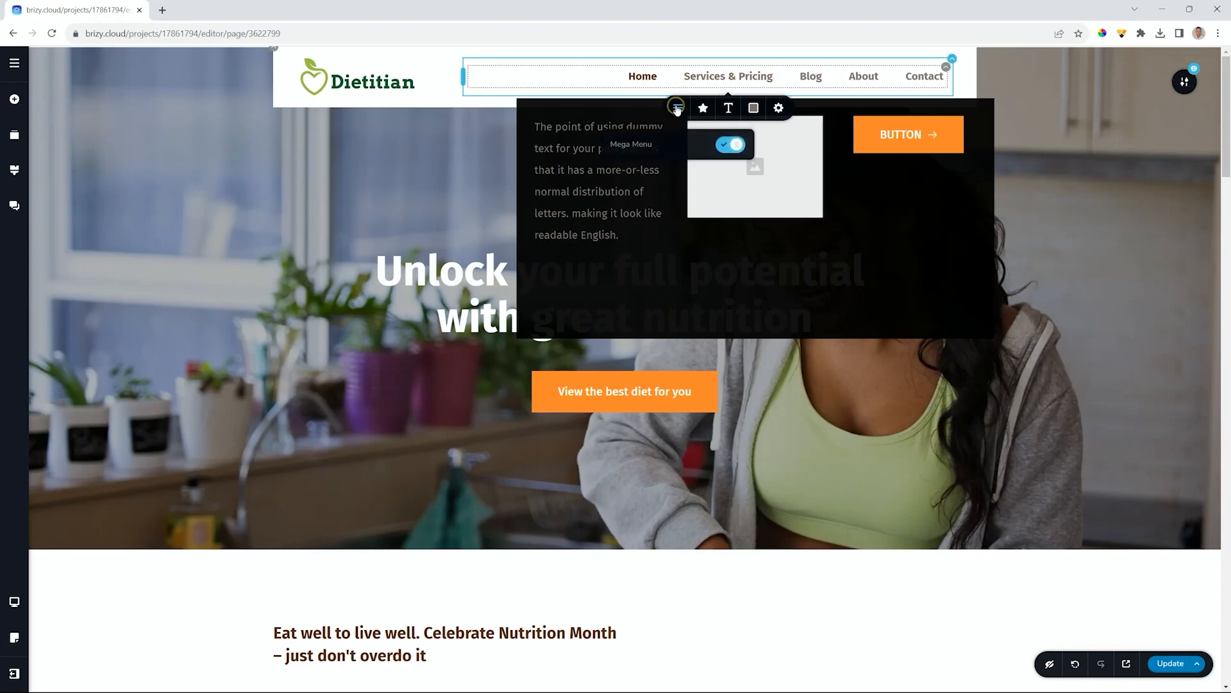
click(731, 145)
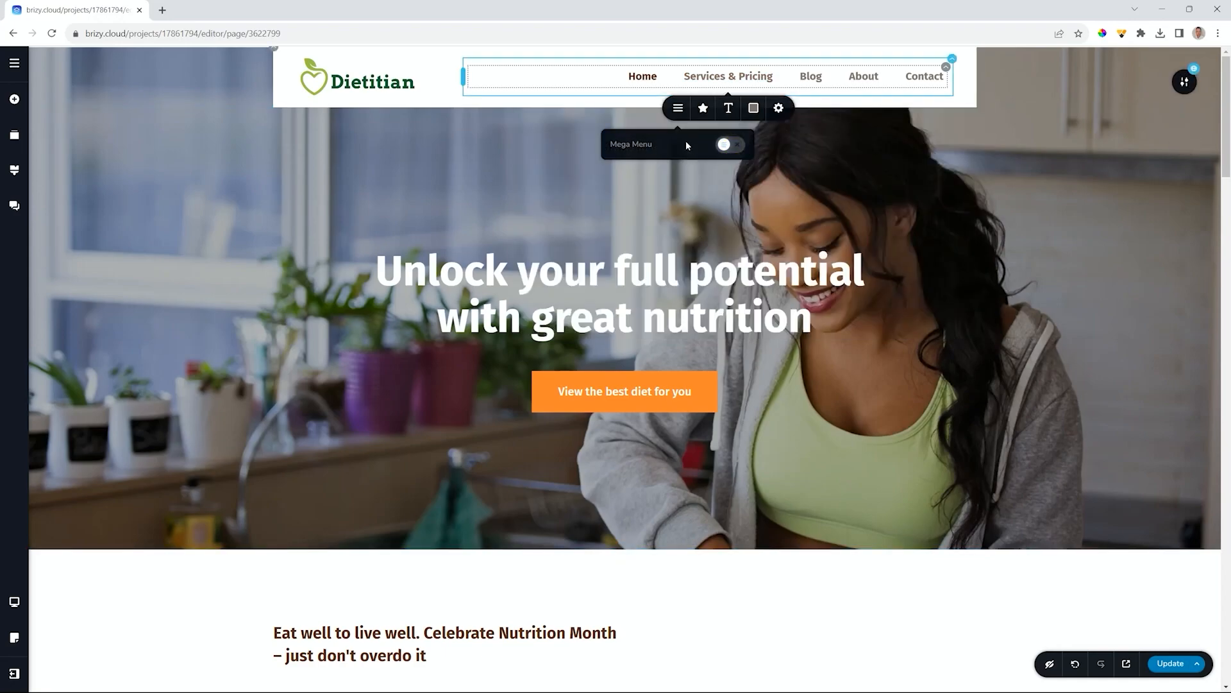
click(733, 145)
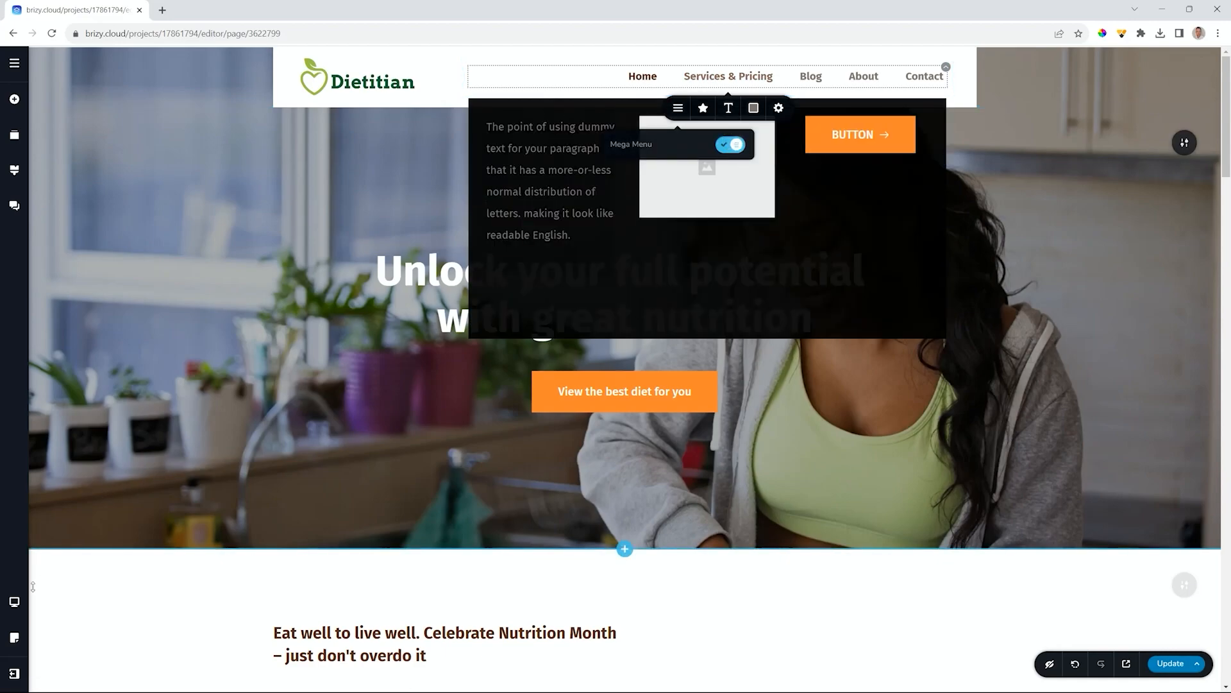
click(14, 602)
- In tablet view, widen the mega menu's text and image columns to full width, then return to desktop
click(79, 605)
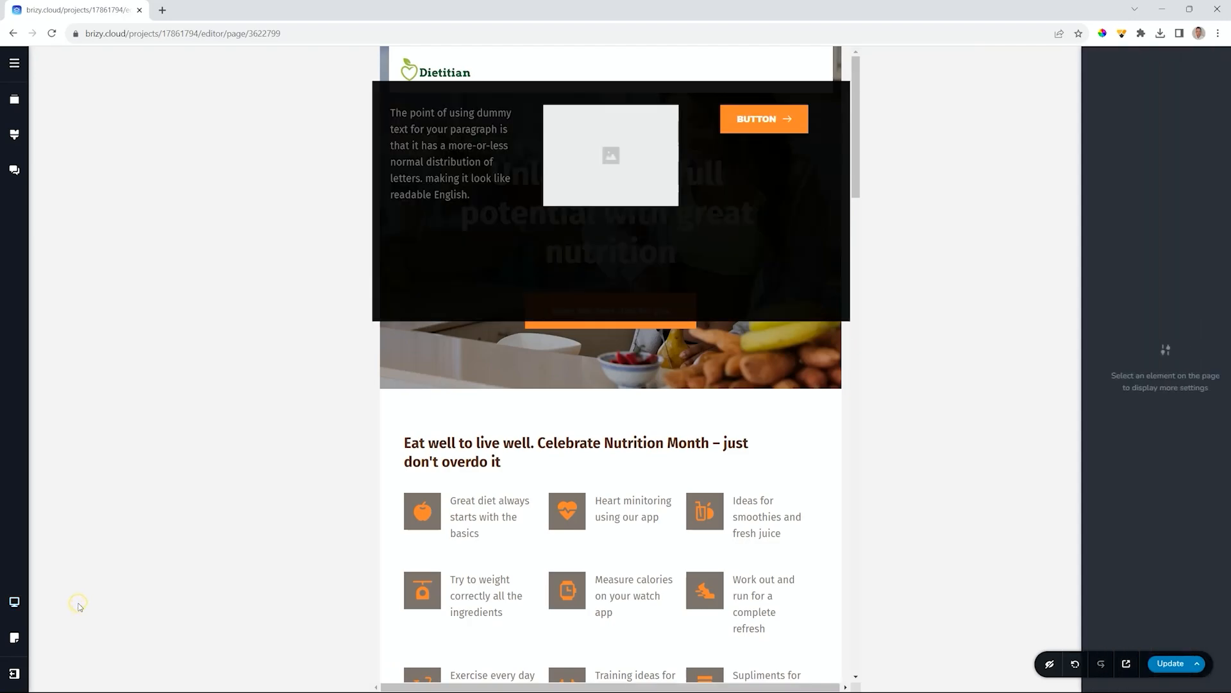
click(800, 66)
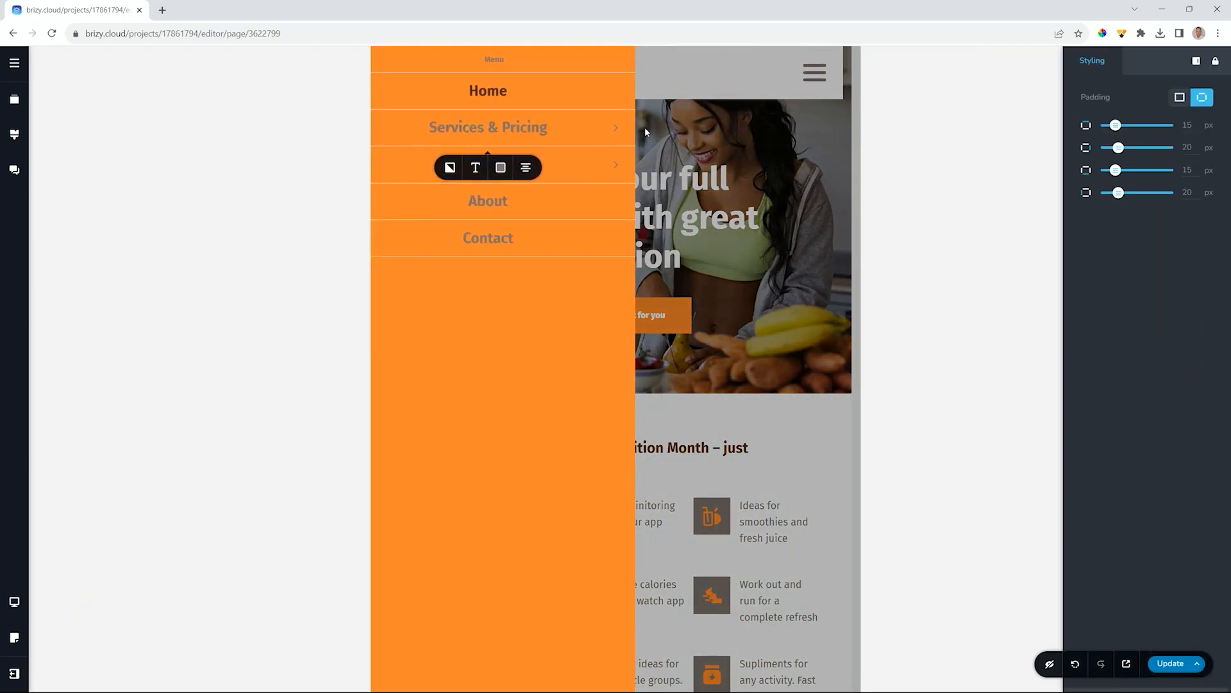
click(616, 128)
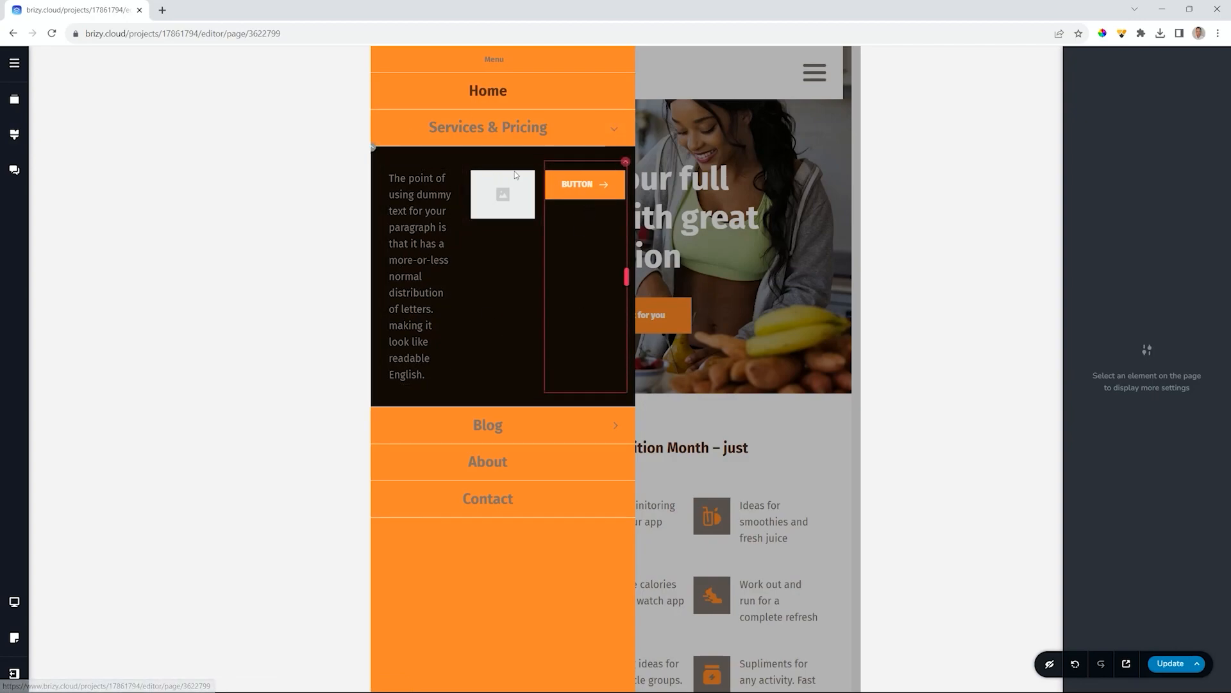
click(460, 163)
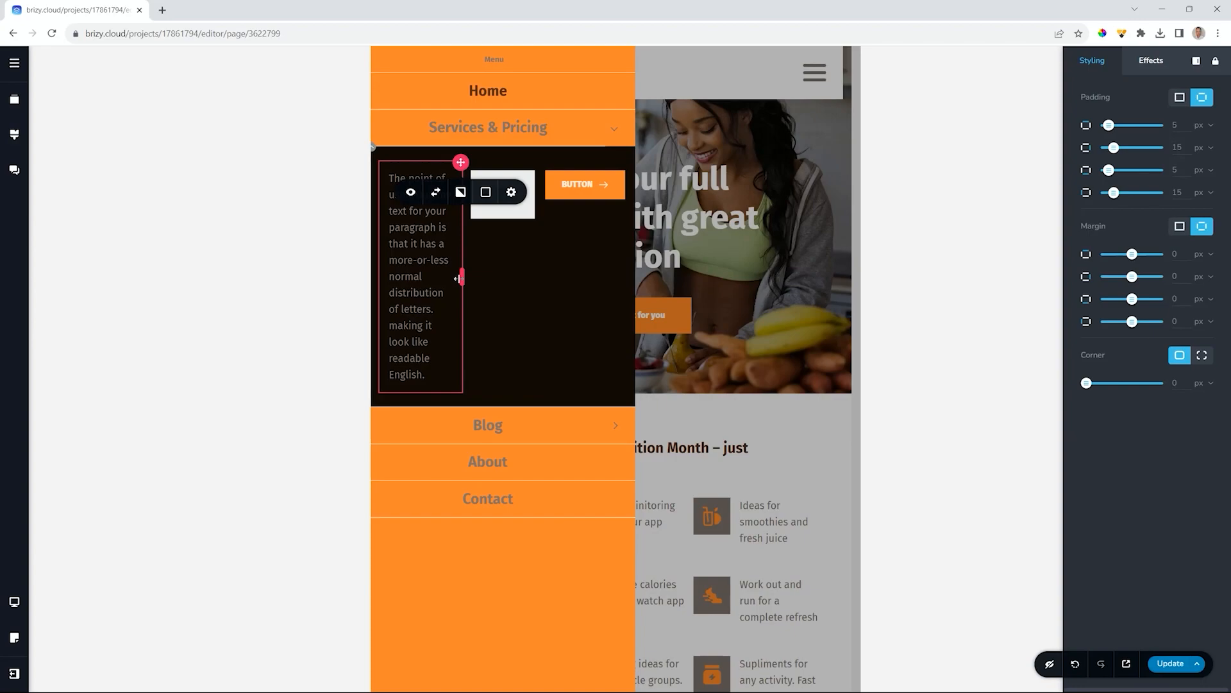
drag(462, 277, 618, 276)
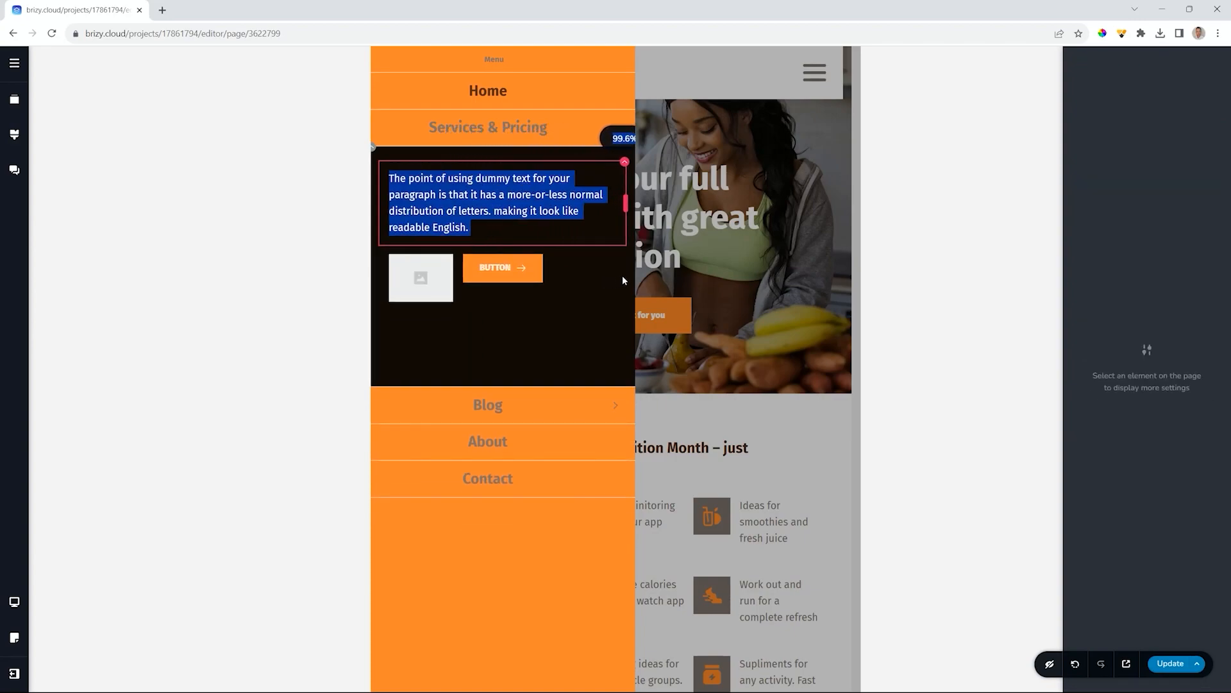
click(428, 274)
drag(462, 277, 613, 282)
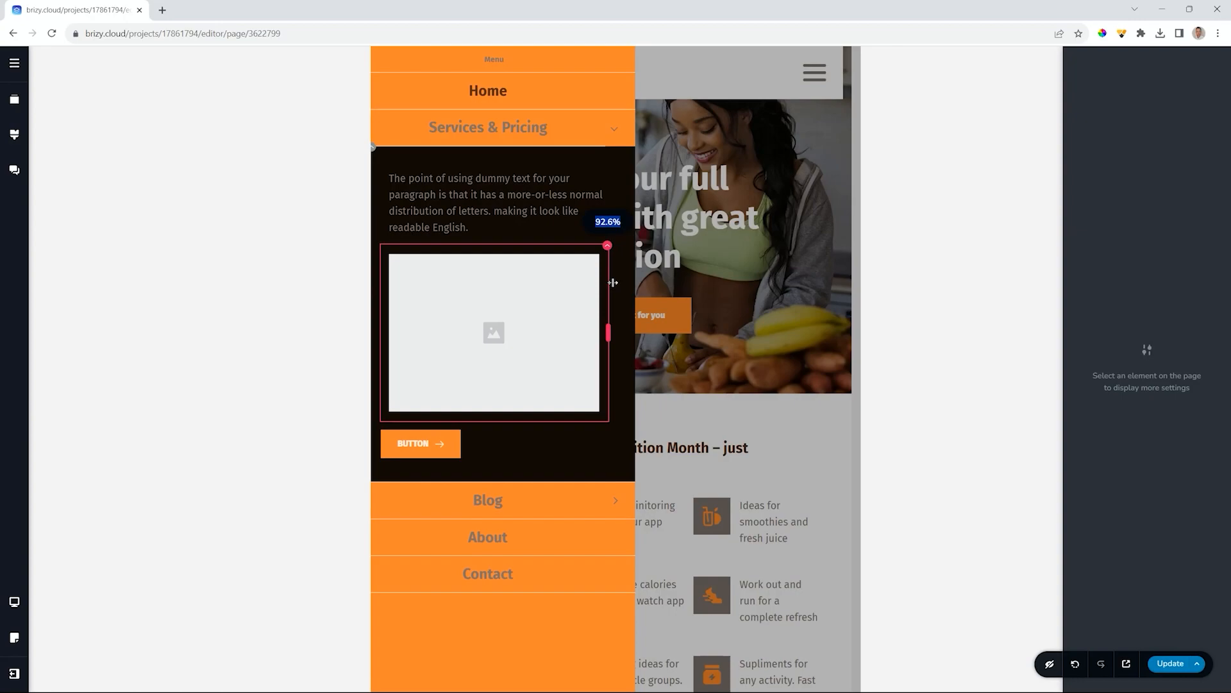
click(518, 194)
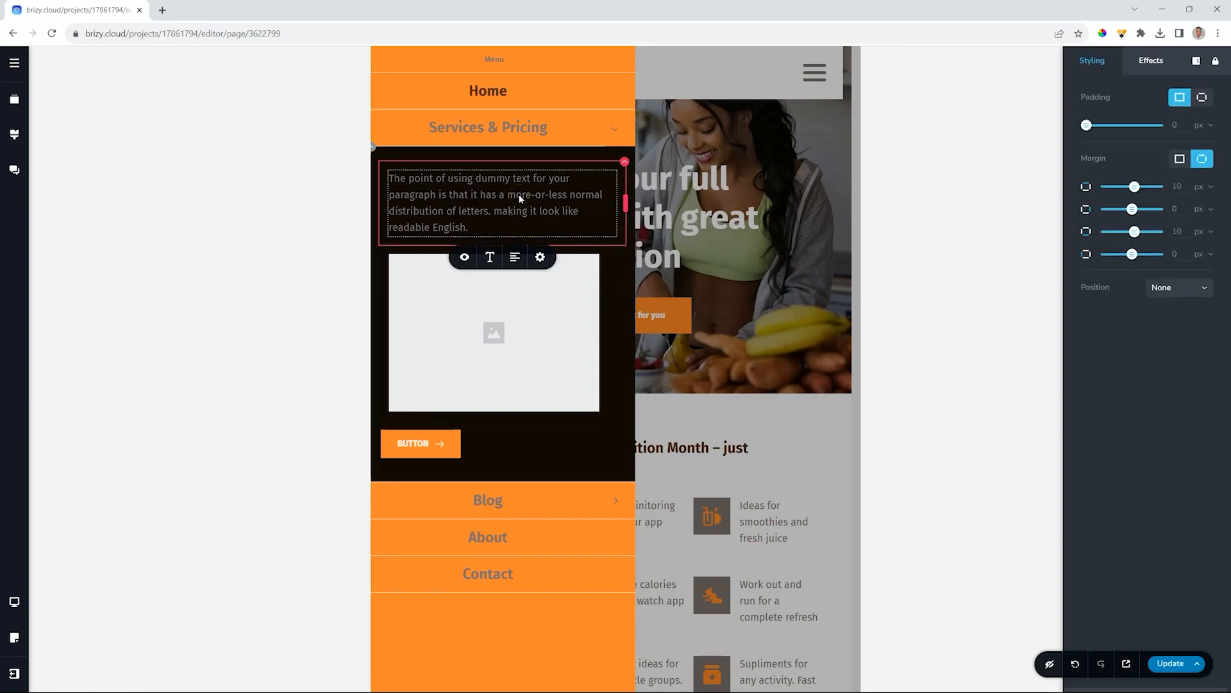
click(14, 601)
click(57, 576)
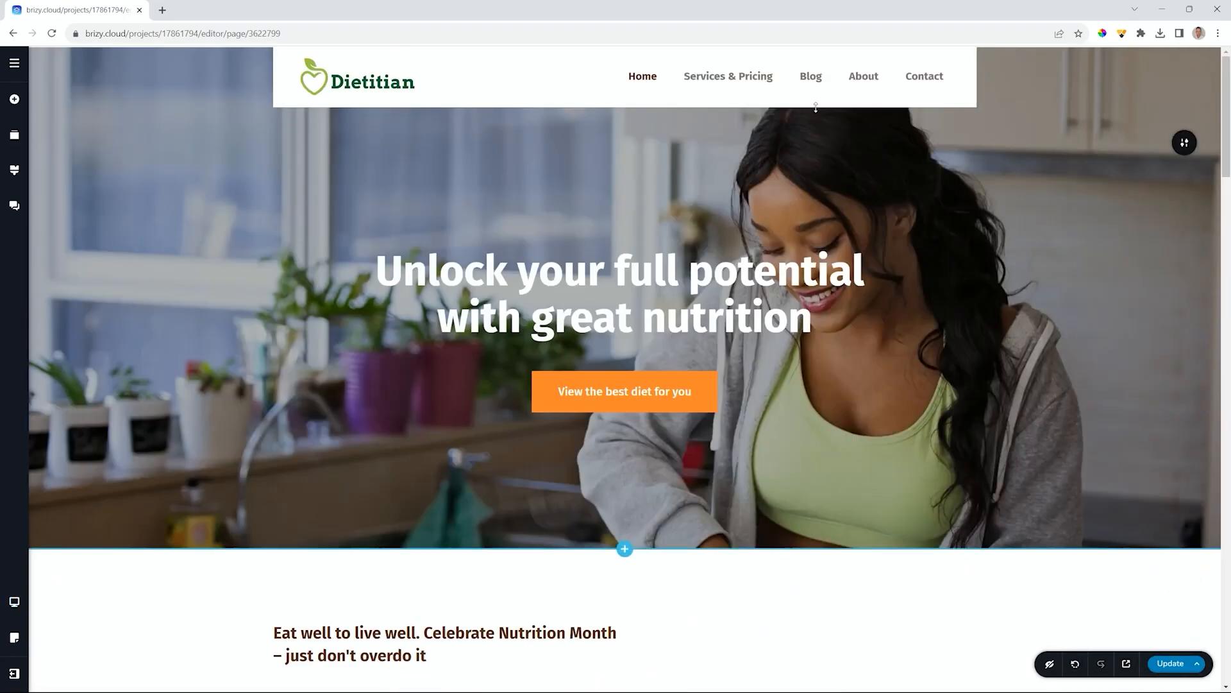
- Expand the Services & Pricing menu item's mega-menu dropdown in desktop view
click(737, 76)
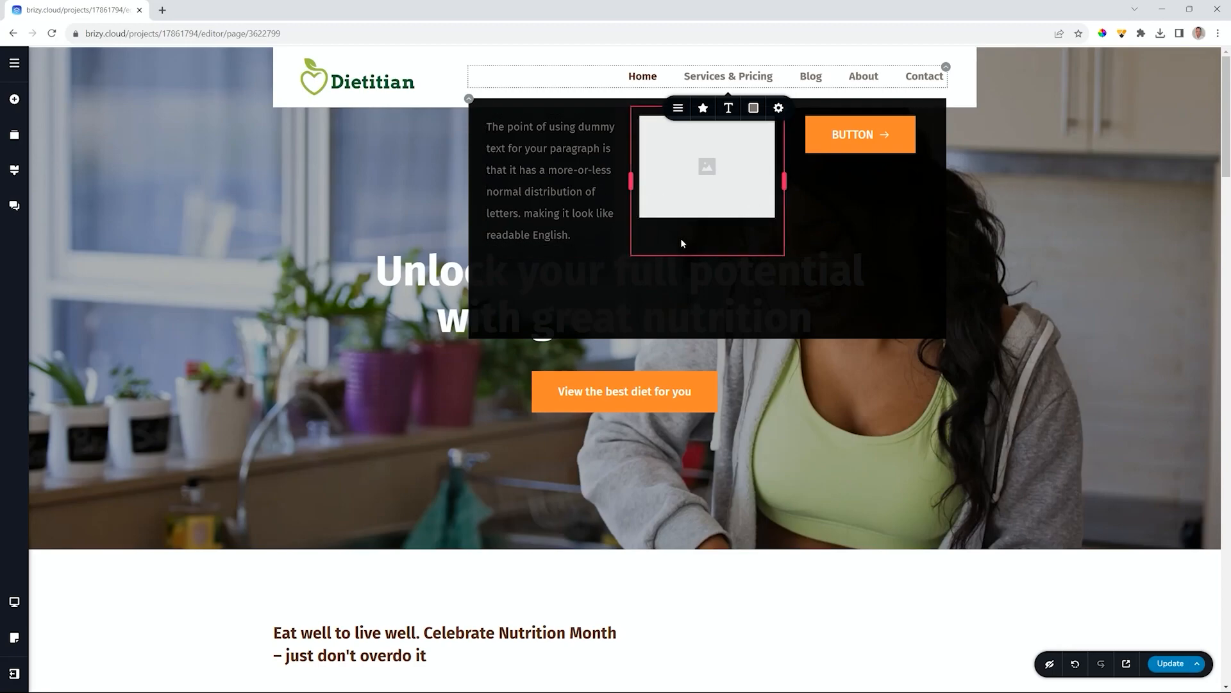
- Add and duplicate a two-column row, stacking the image and BUTTON in its first column
click(14, 99)
drag(110, 155, 541, 237)
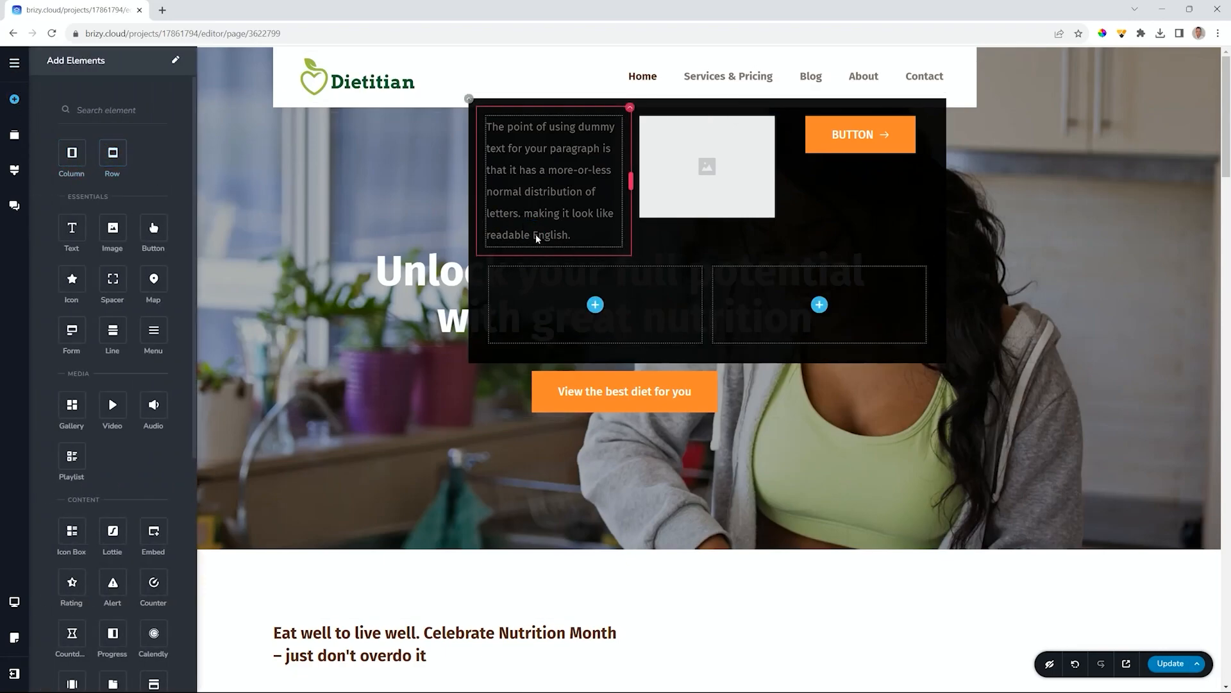
click(479, 259)
click(516, 286)
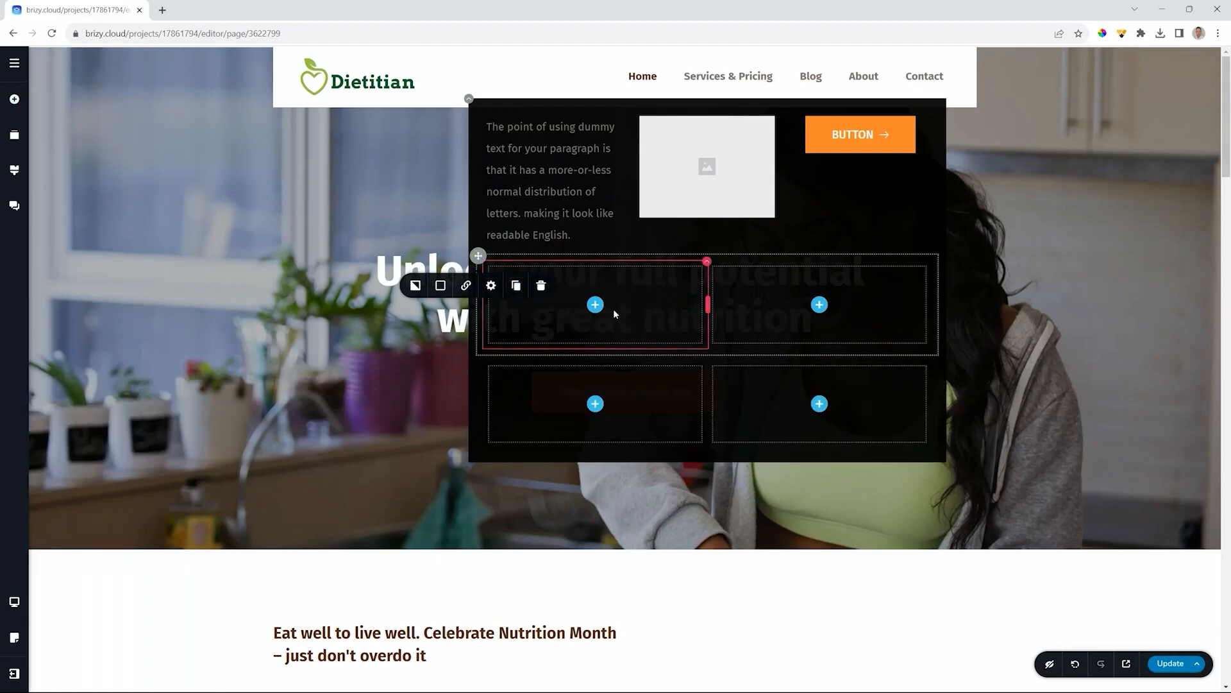
drag(699, 173, 597, 320)
drag(853, 135, 591, 411)
- Align the button to the right, then back to the left
click(618, 453)
click(608, 415)
click(608, 415)
scroll(807, 383, down, 3)
scroll(806, 380, up, 3)
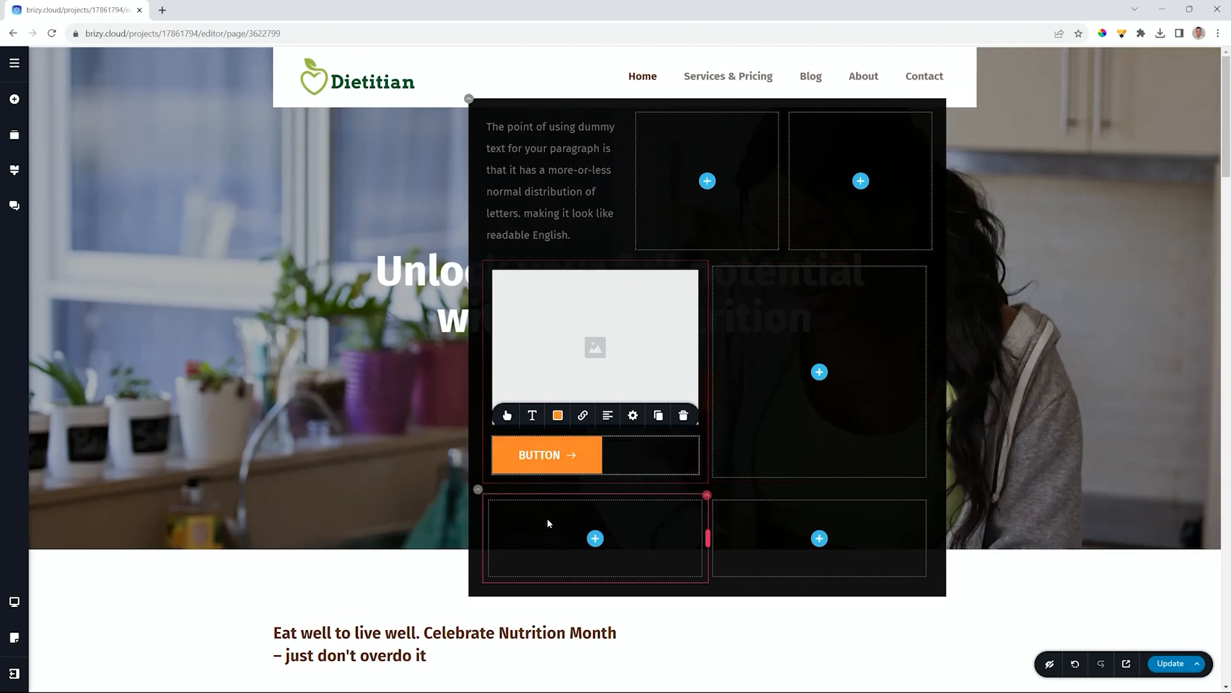
- Leave the orange button's link unchanged and reveal the header navigation's Mega Menu setting
click(582, 415)
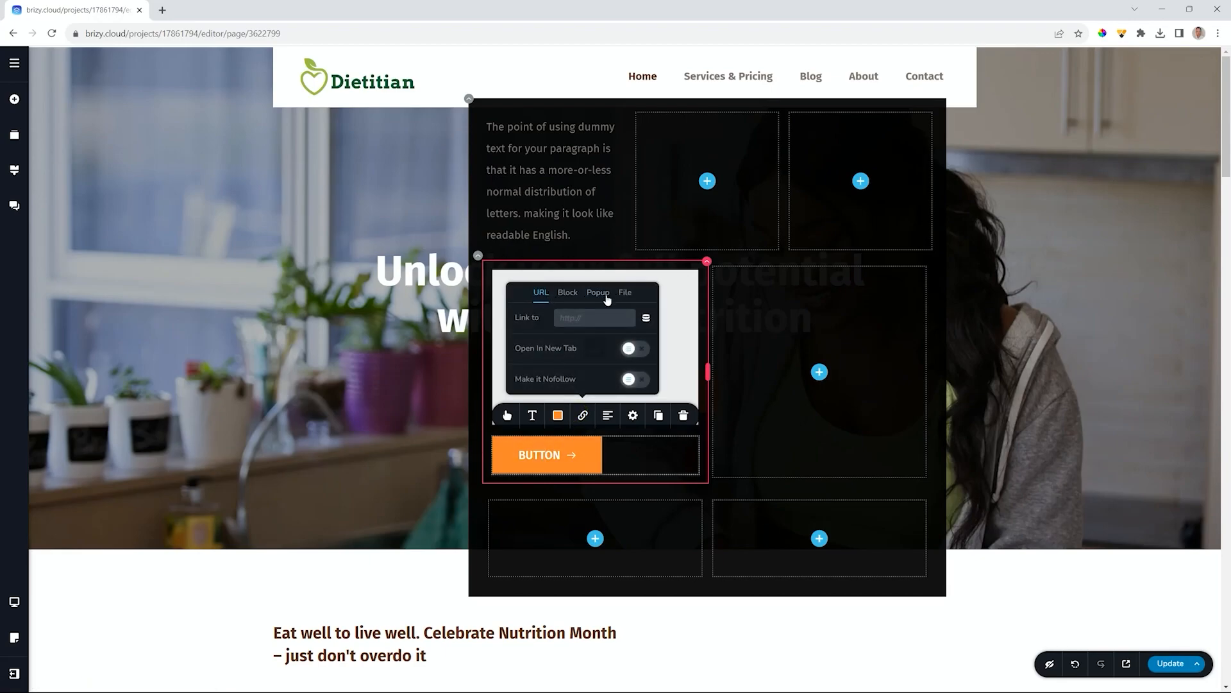
click(773, 436)
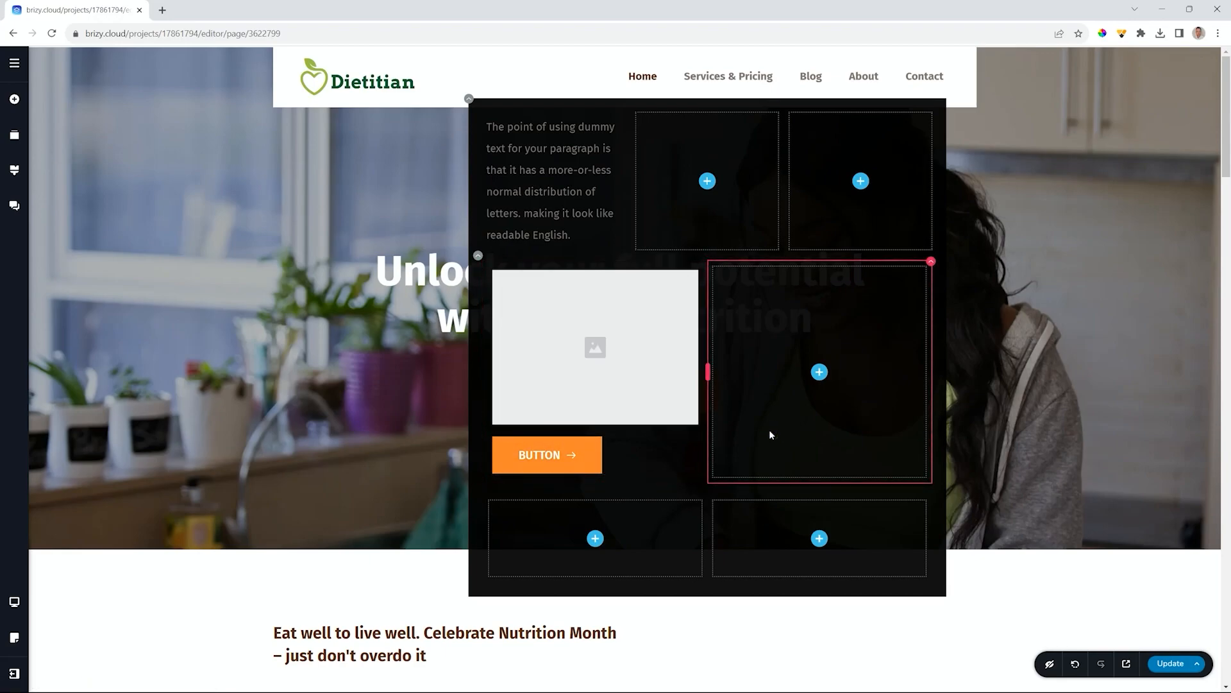
click(702, 76)
click(678, 108)
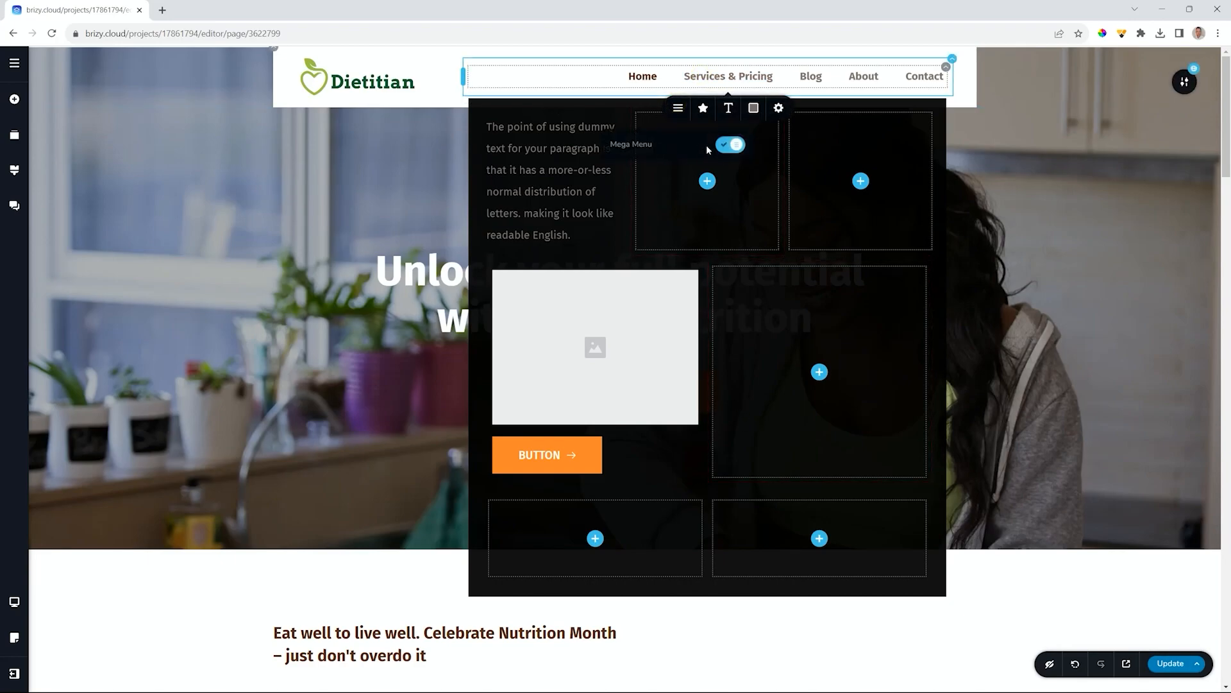
- Switch off the header navigation's Mega Menu toggle
click(731, 145)
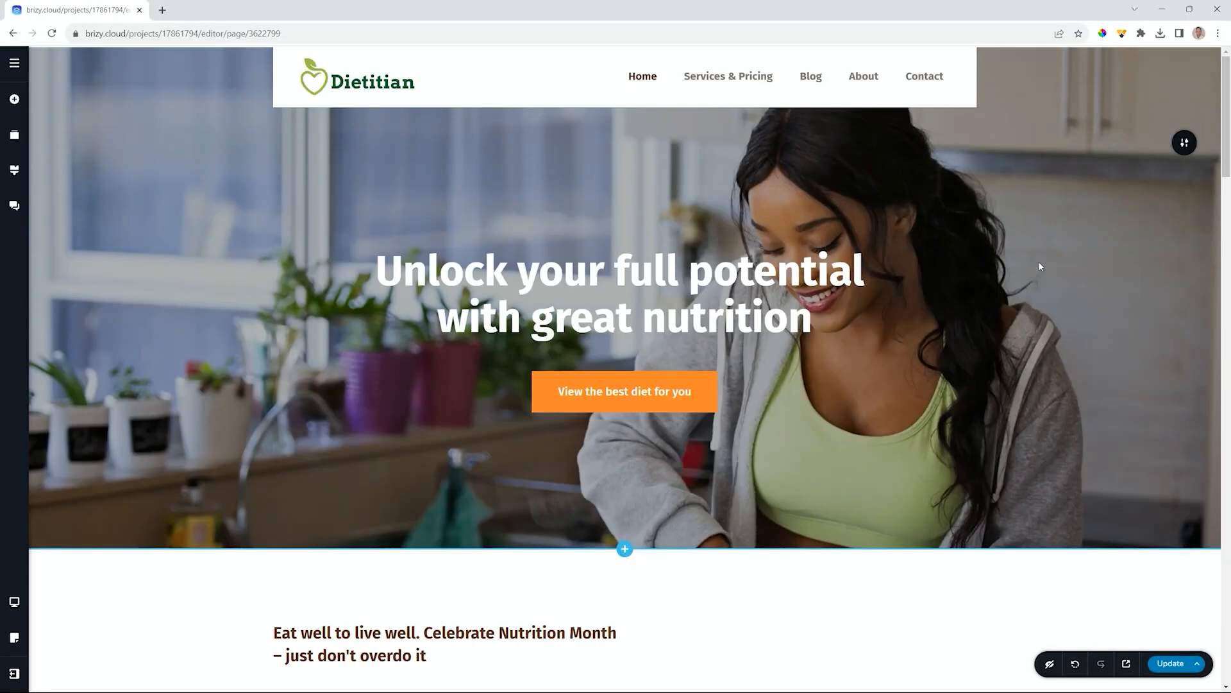
- Save the page with Ctrl+S and preview the live Dietitian site in a new tab
key(ctrl+s)
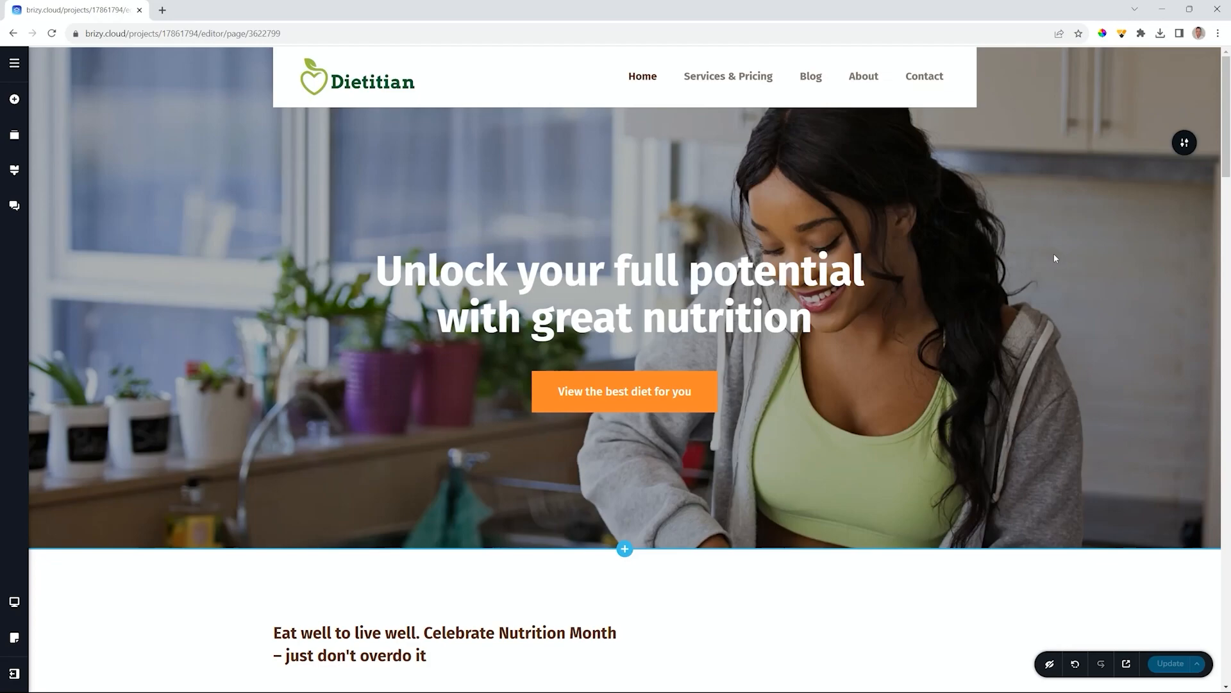
key(ctrl+p)
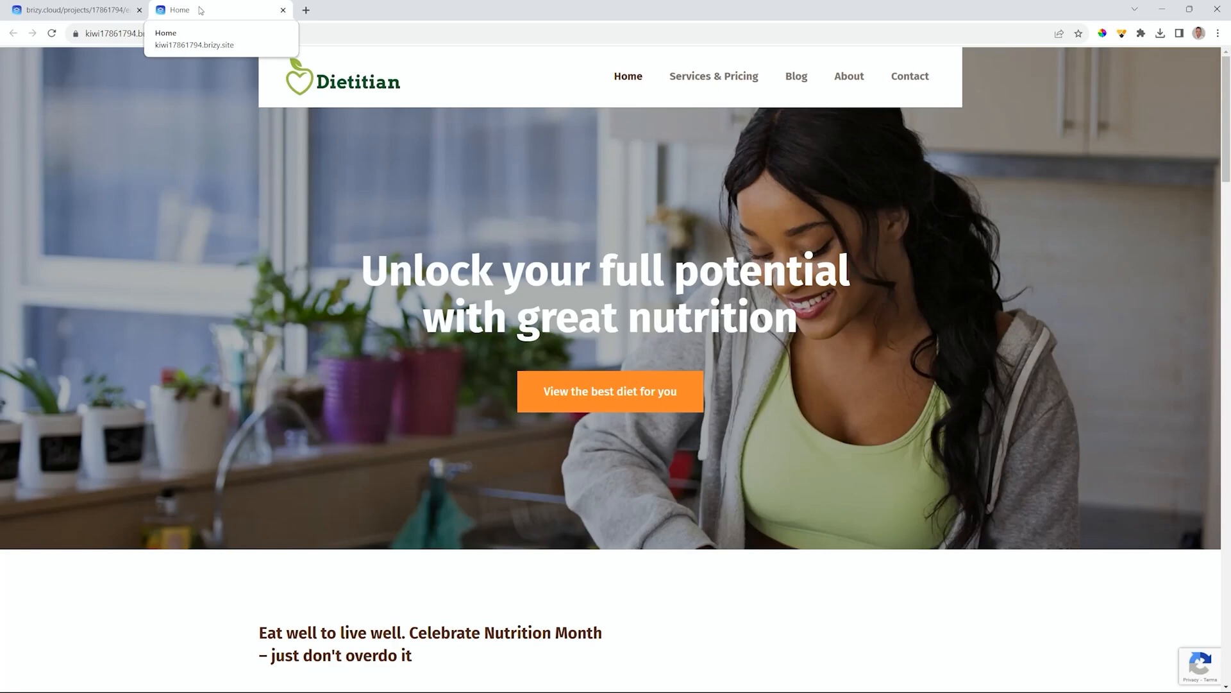
- Set the diet_favicon image as the project's site icon in Project Settings and save
click(109, 10)
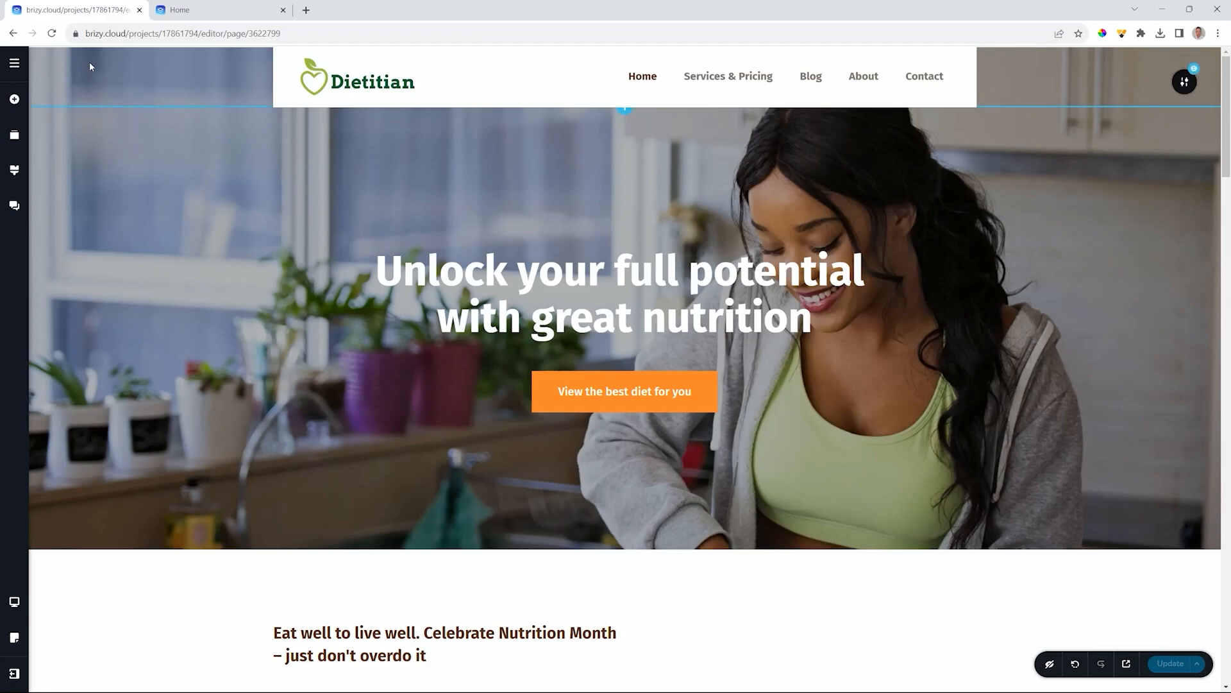
click(19, 65)
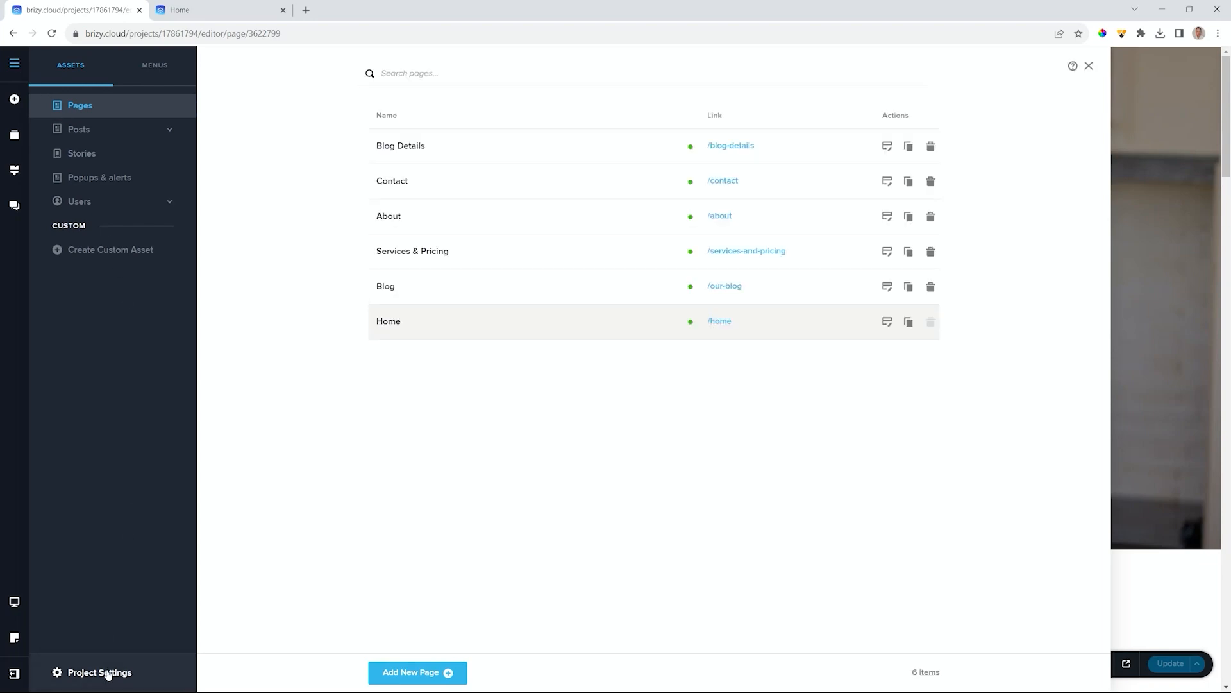
click(108, 674)
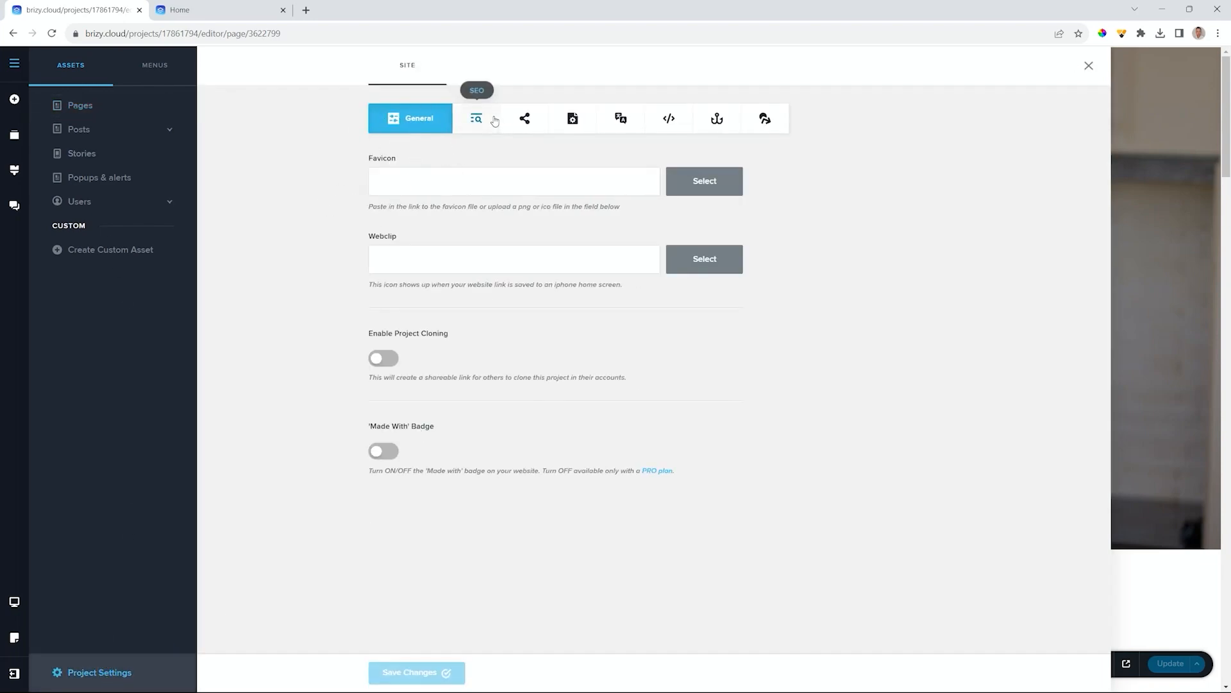
click(731, 180)
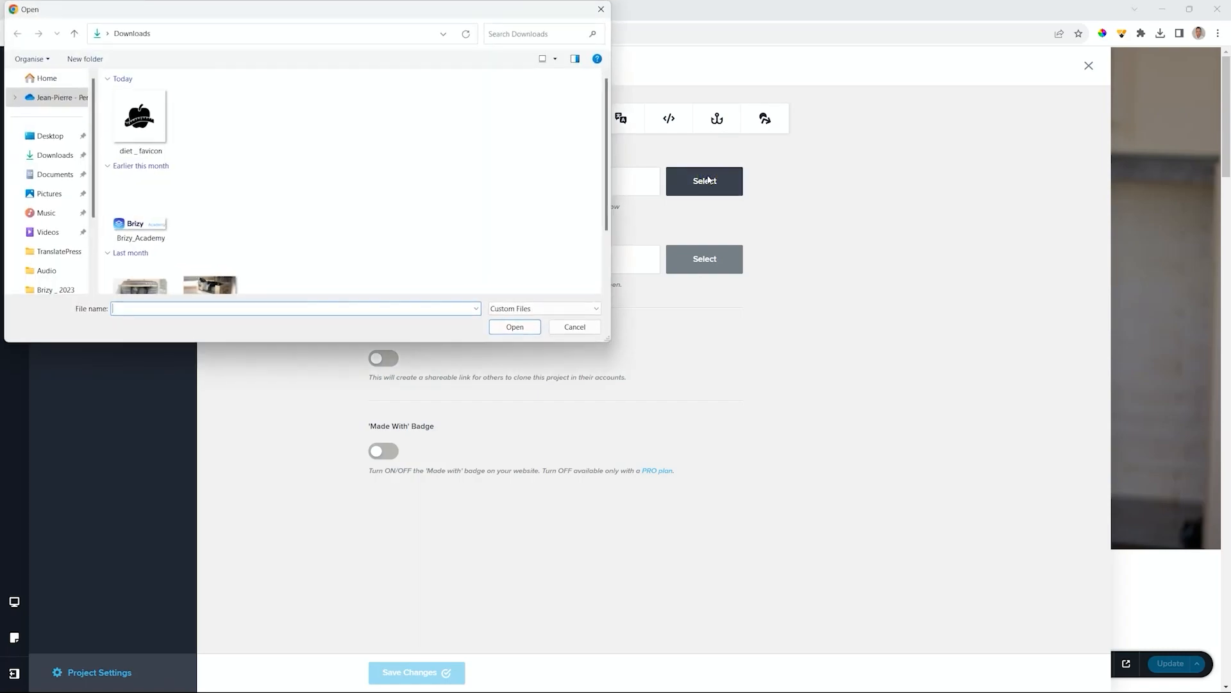
click(140, 119)
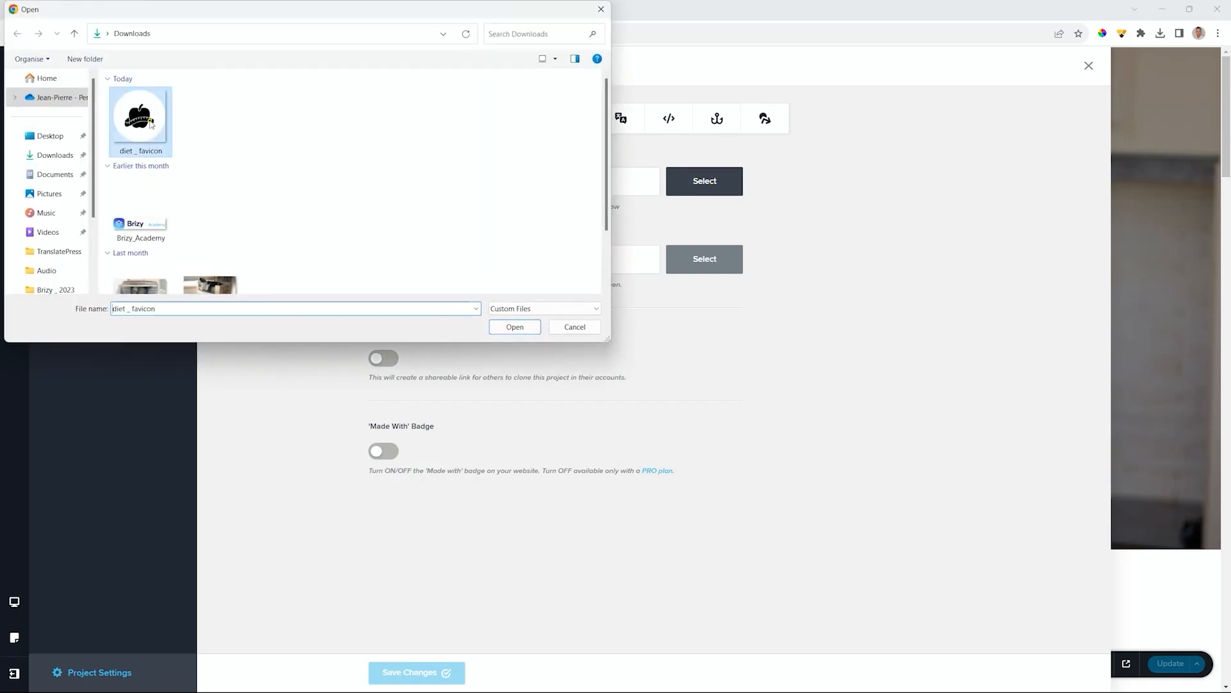
click(497, 329)
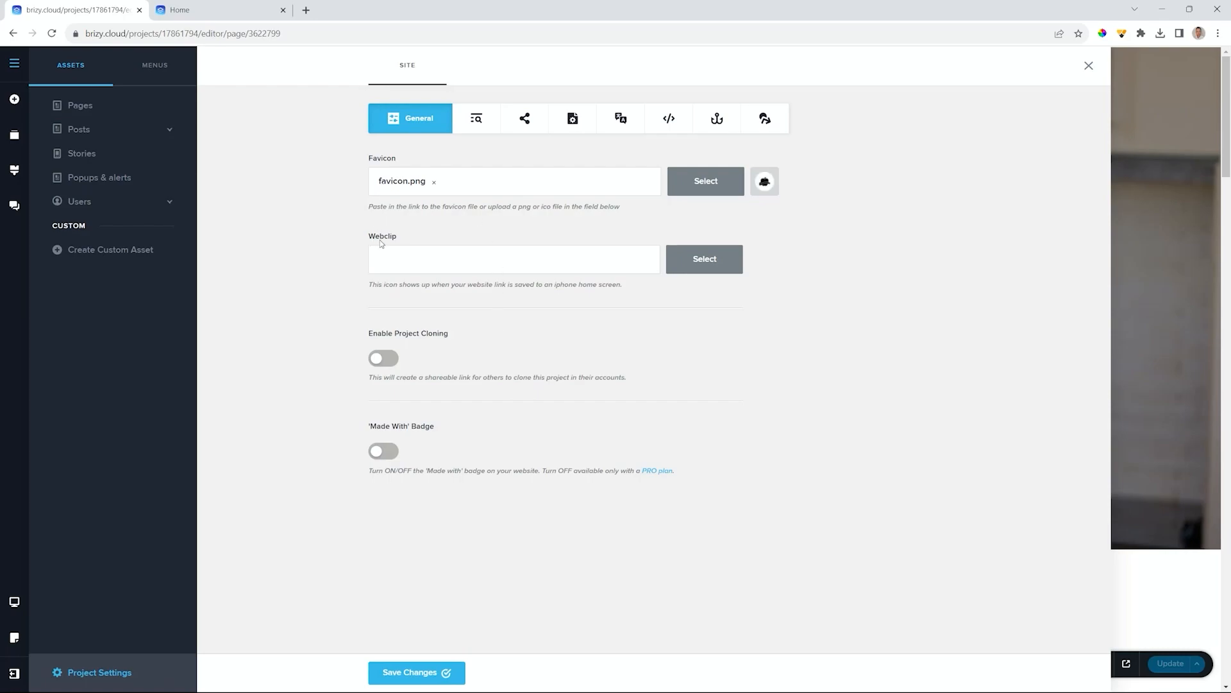
click(424, 672)
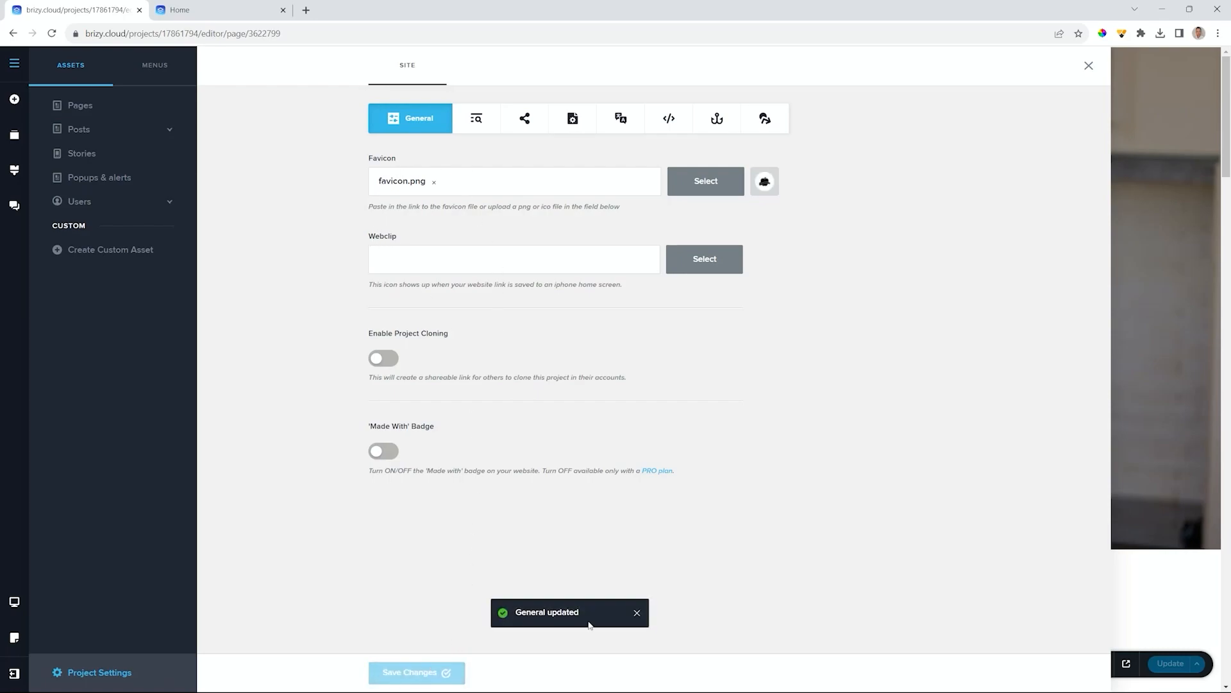
click(238, 16)
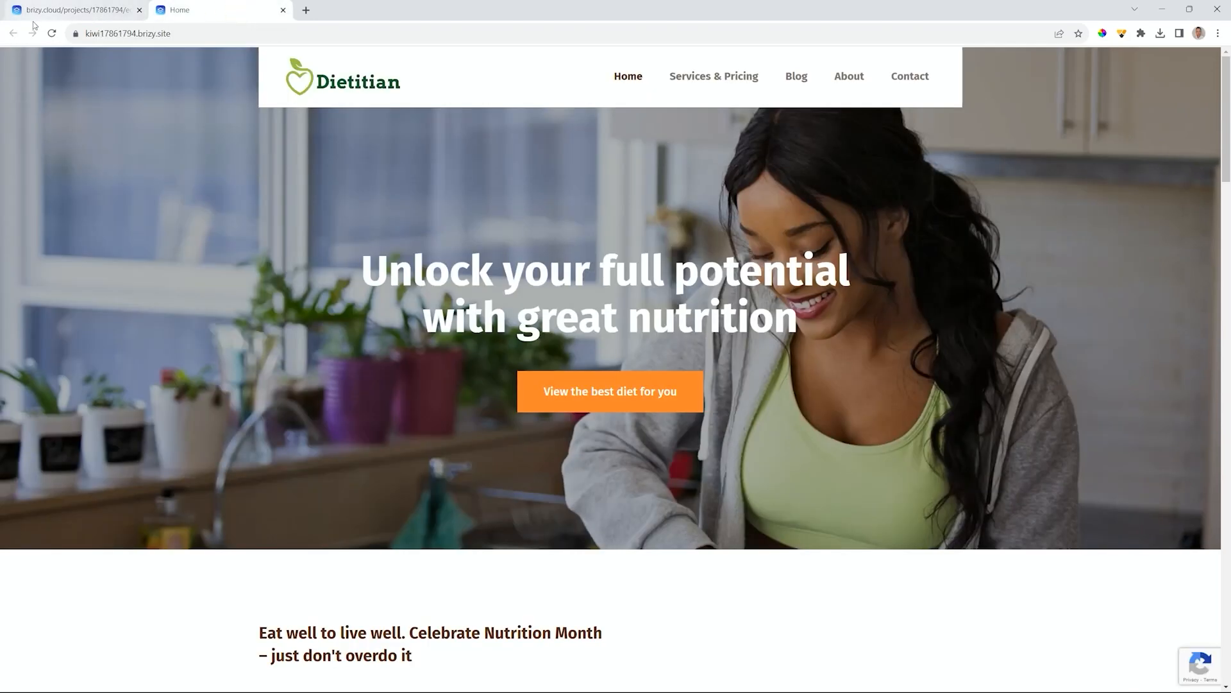
- Reload the live Dietitian site tab so it shows the new favicon
click(56, 36)
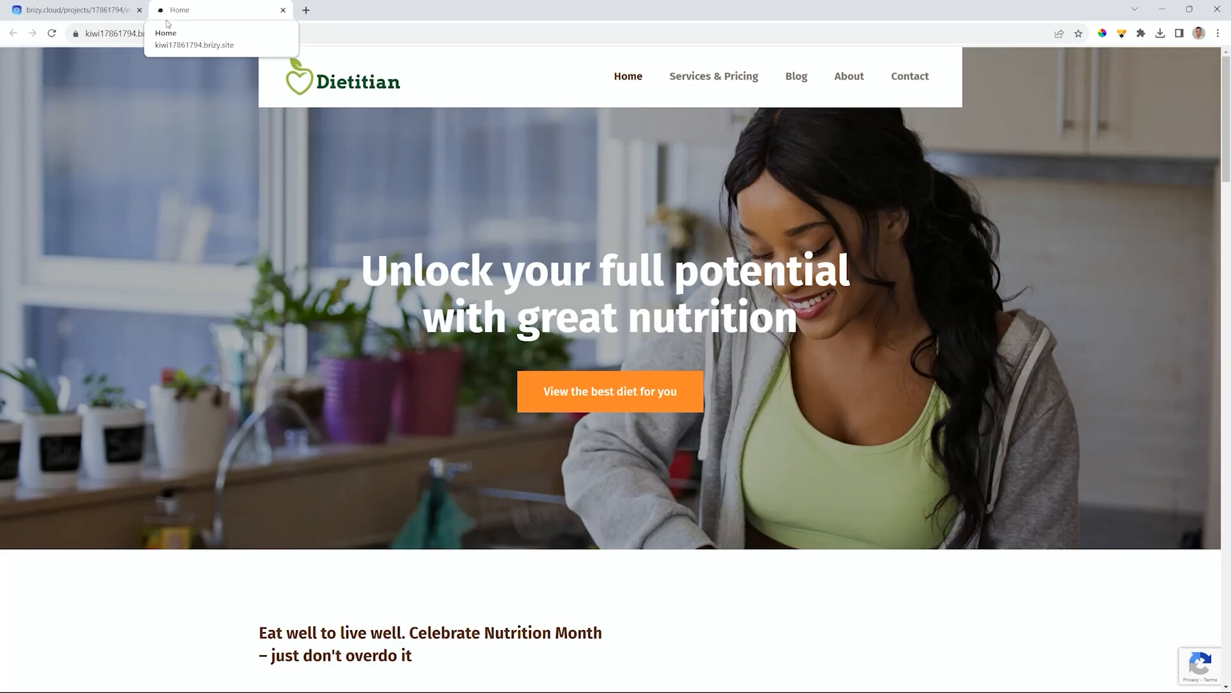
- Switch back to the Brizy editor tab with the Dietitian Home page
click(74, 9)
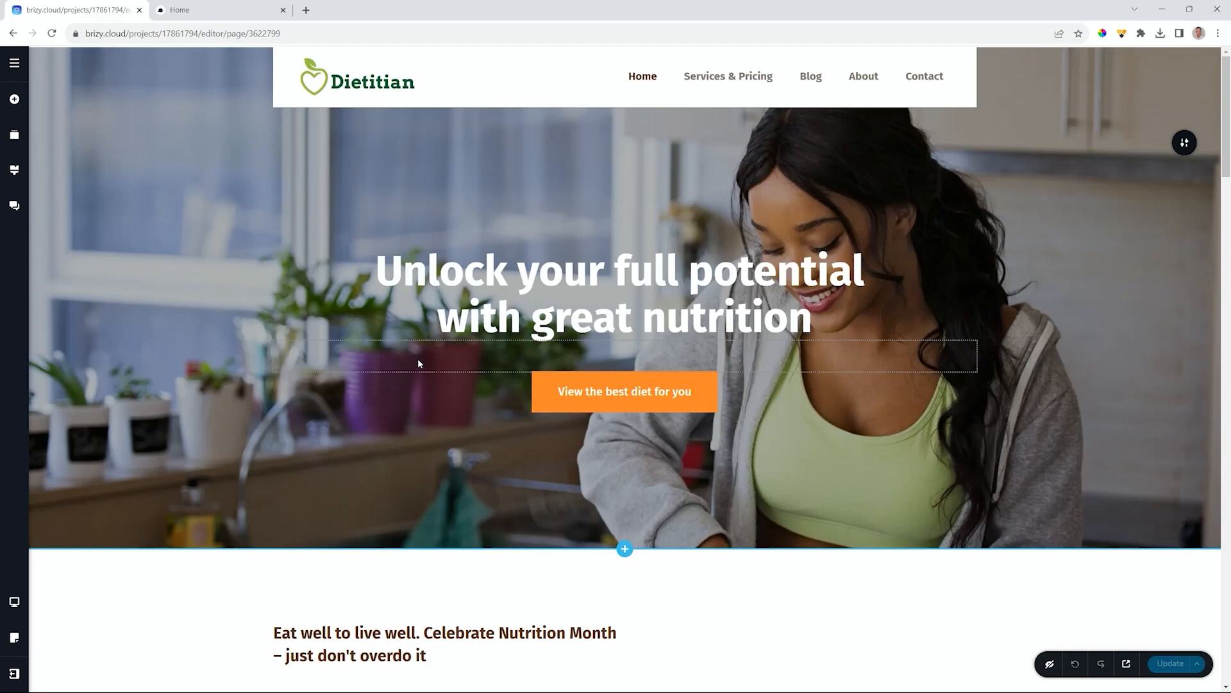
- Review the empty Posts, Stories and Popups & alerts lists, then open the menu manager
click(16, 65)
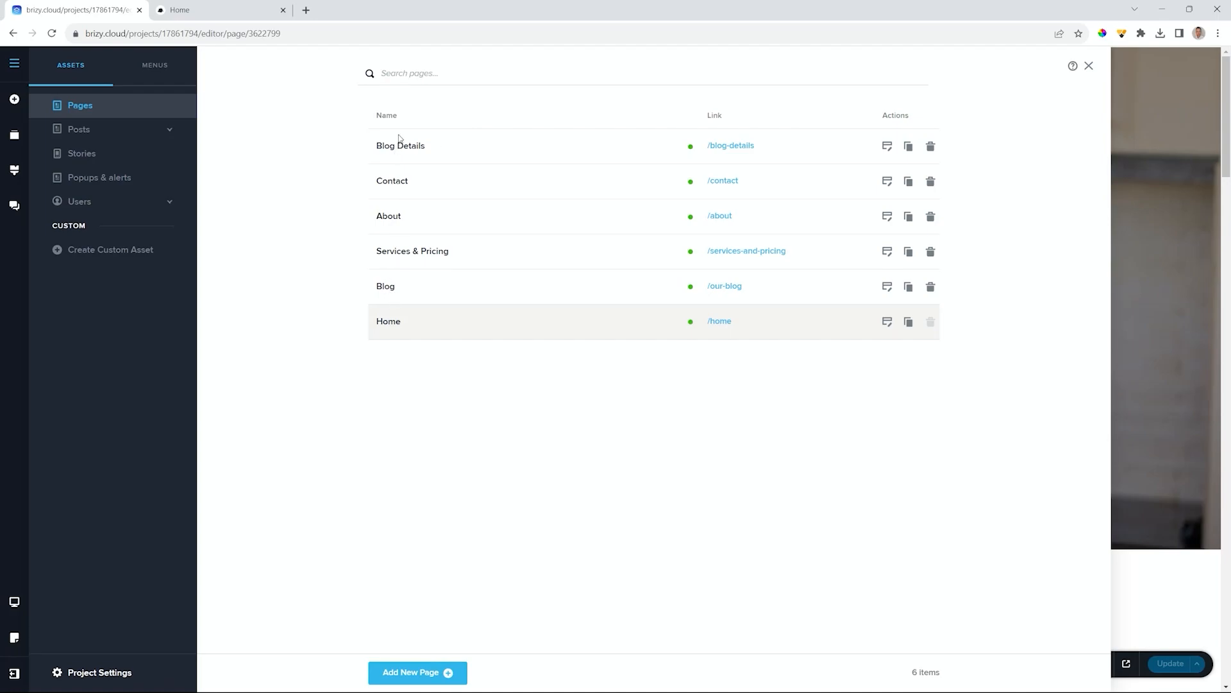
click(78, 131)
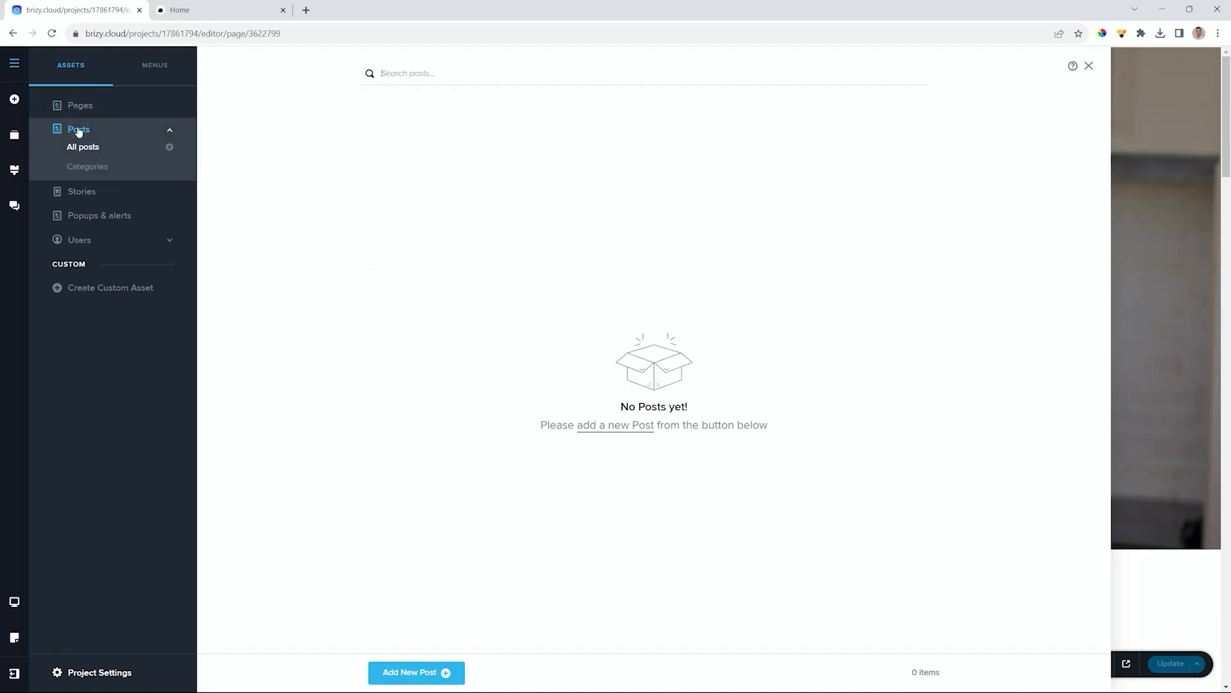
click(79, 193)
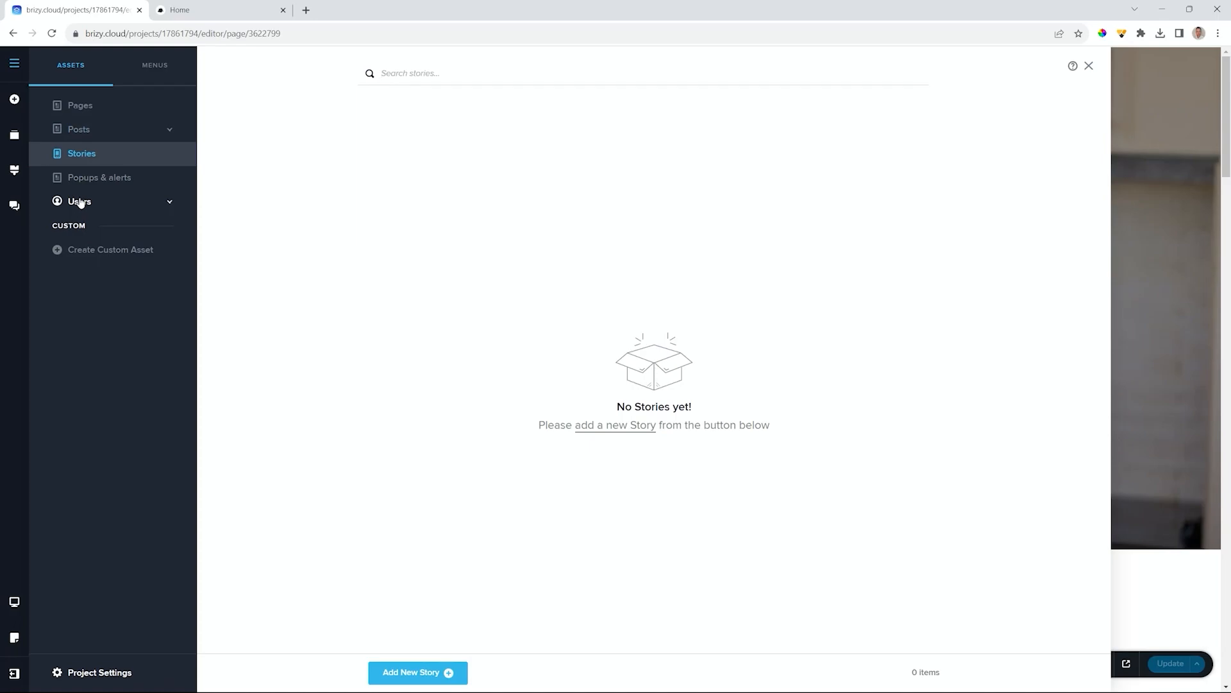
click(91, 186)
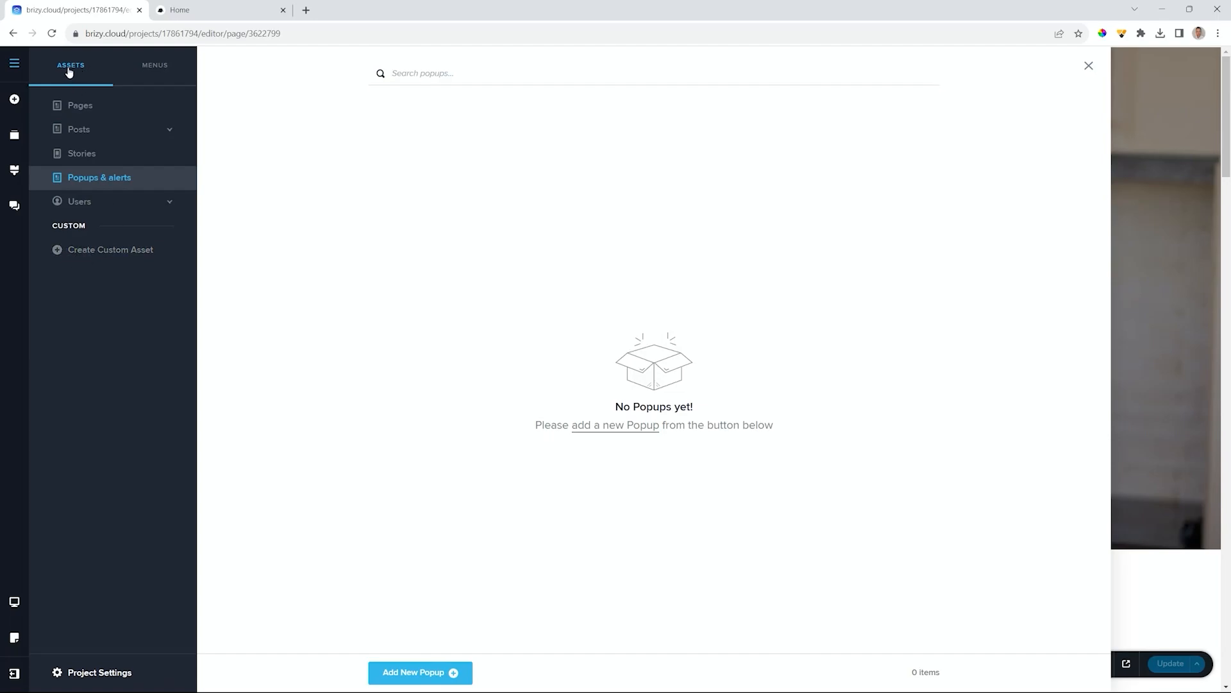
click(167, 68)
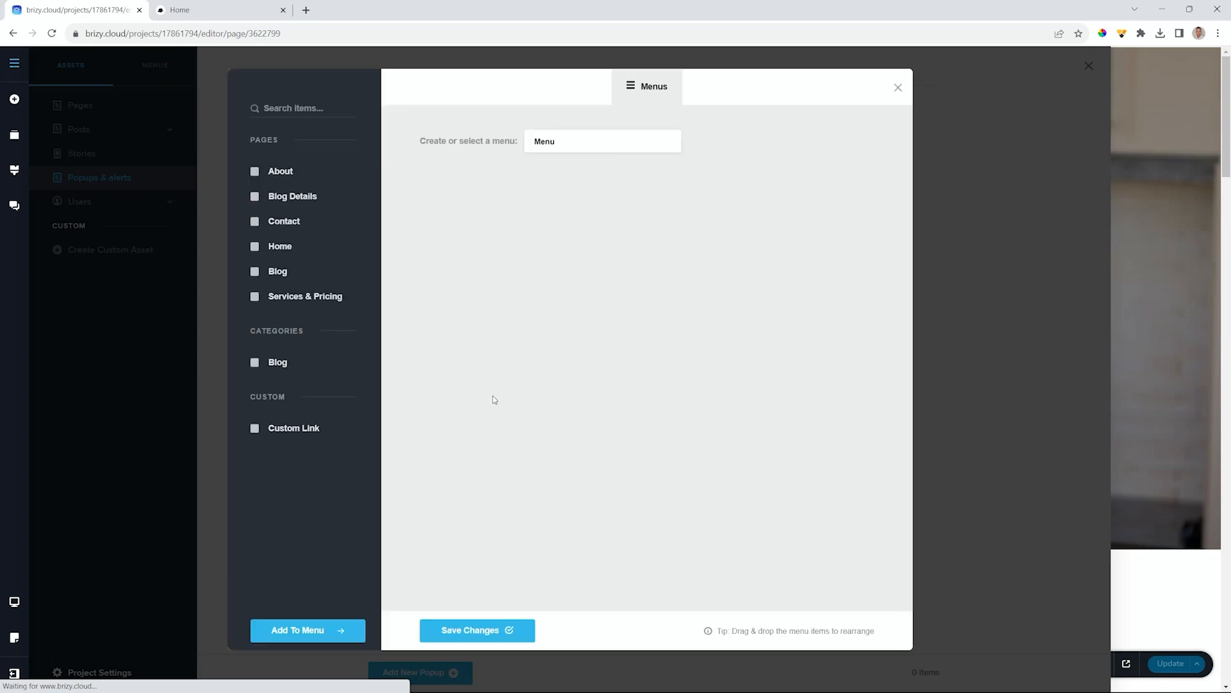
- Select the existing 'Menu' to review its items, then close the menu manager
click(562, 147)
click(563, 149)
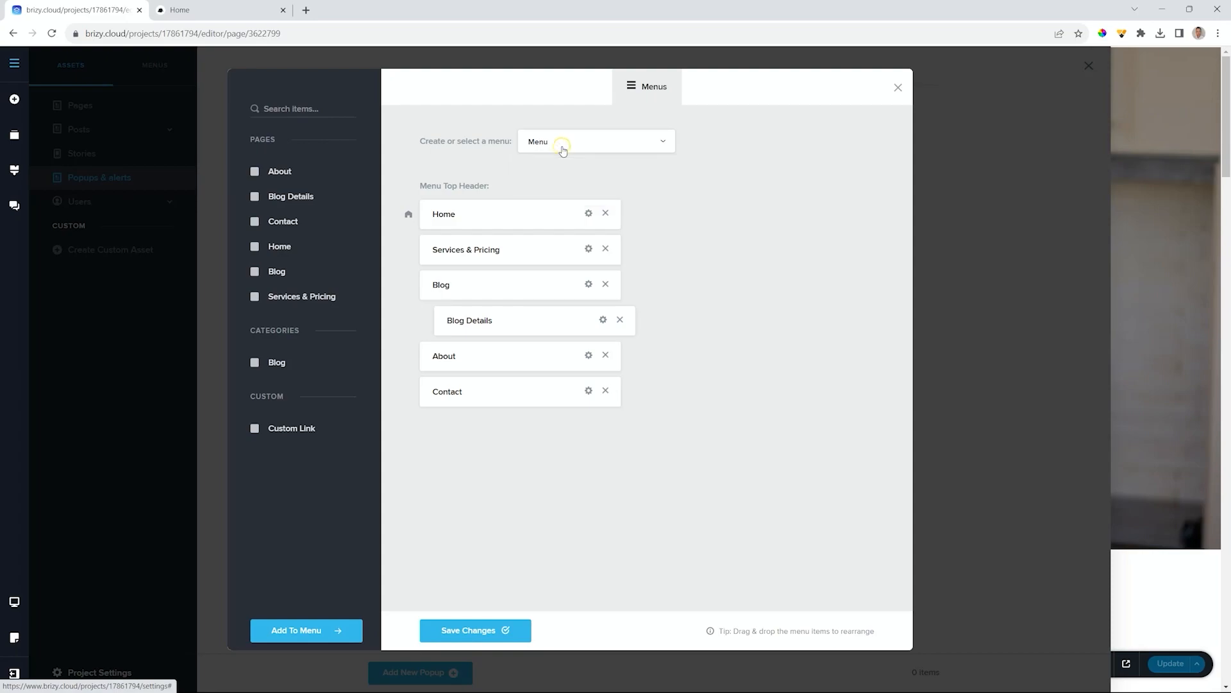
click(898, 87)
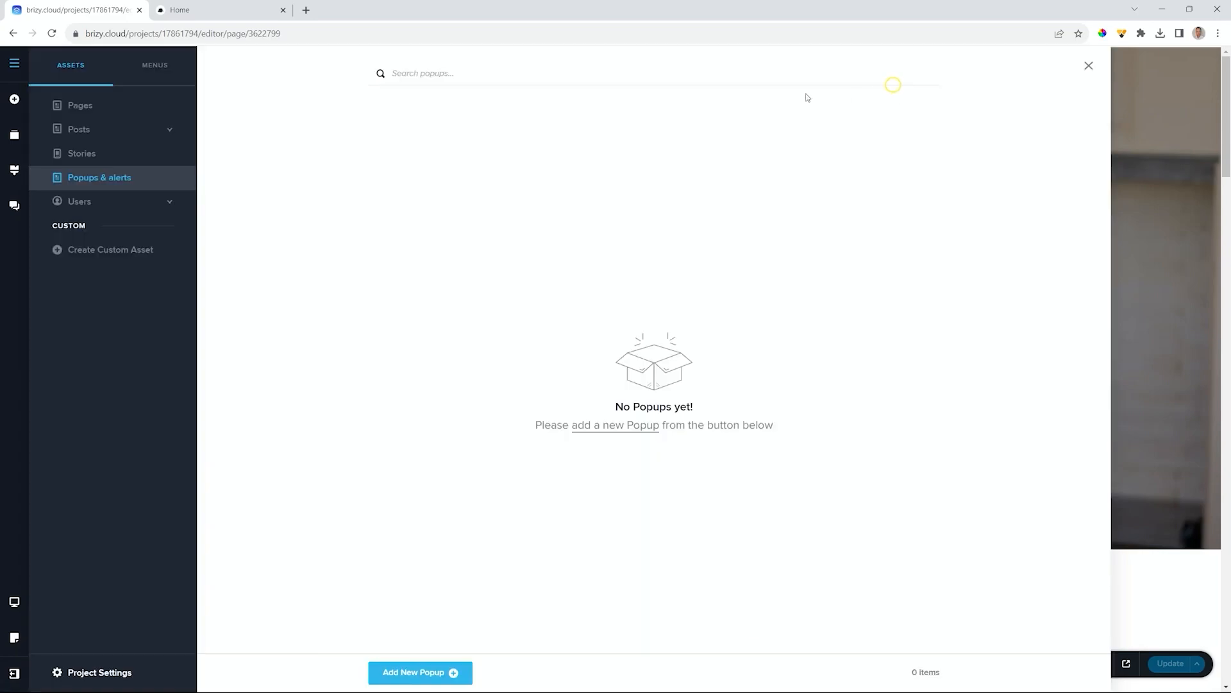
- Set the Site Title in the SEO settings to 'Healthy Dietitian'
click(112, 678)
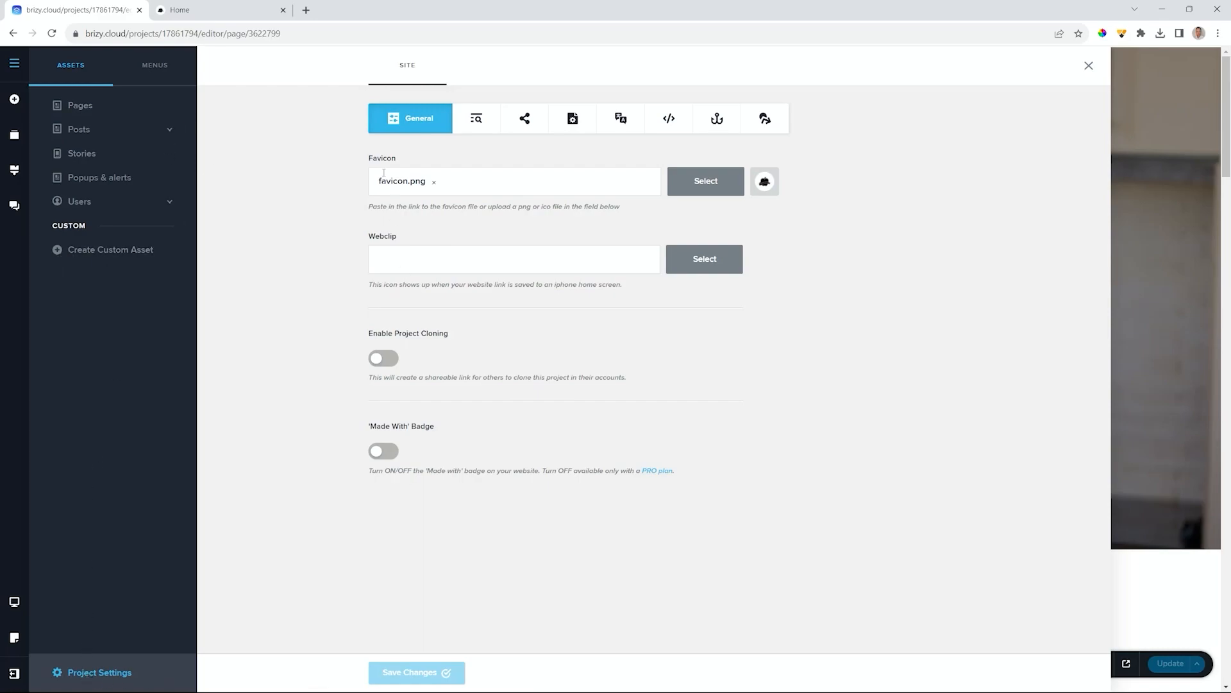
click(478, 123)
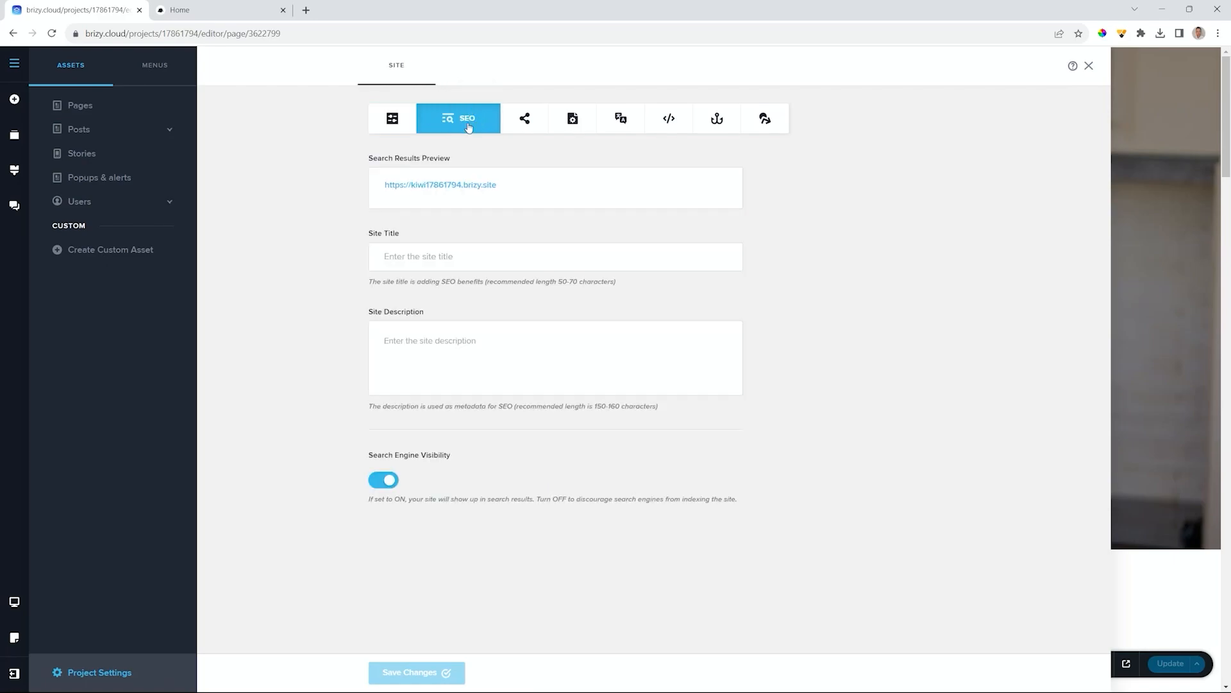
click(405, 256)
text(Healthy Dietician)
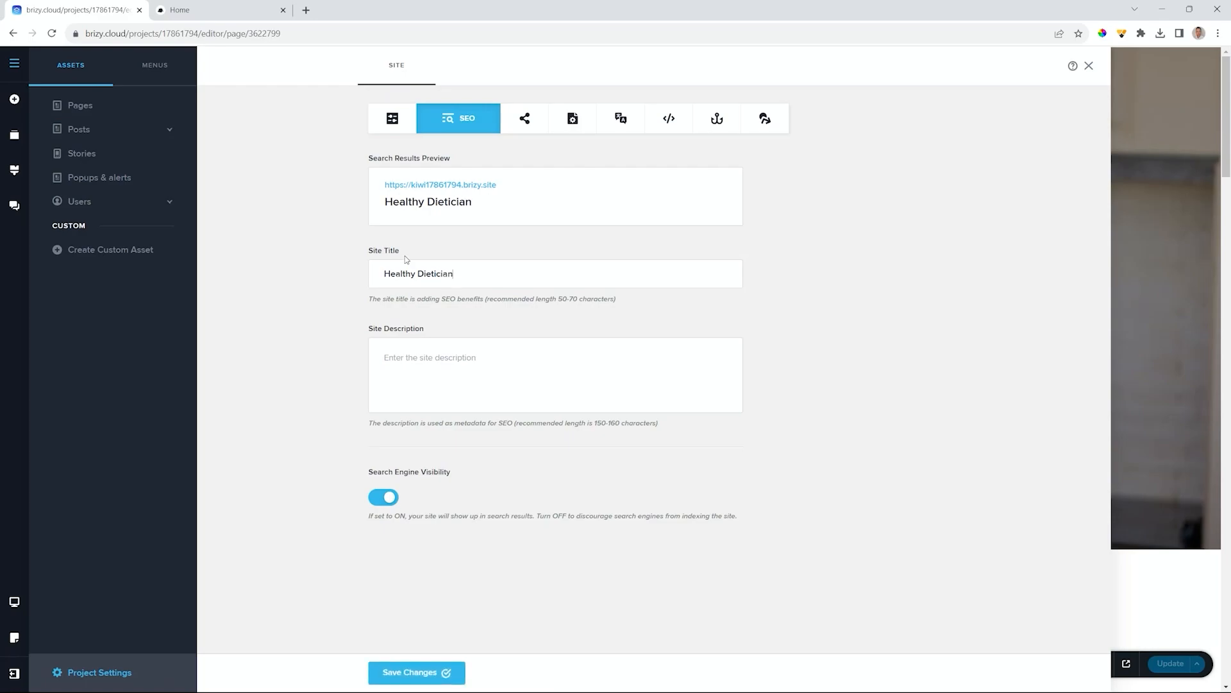
click(243, 10)
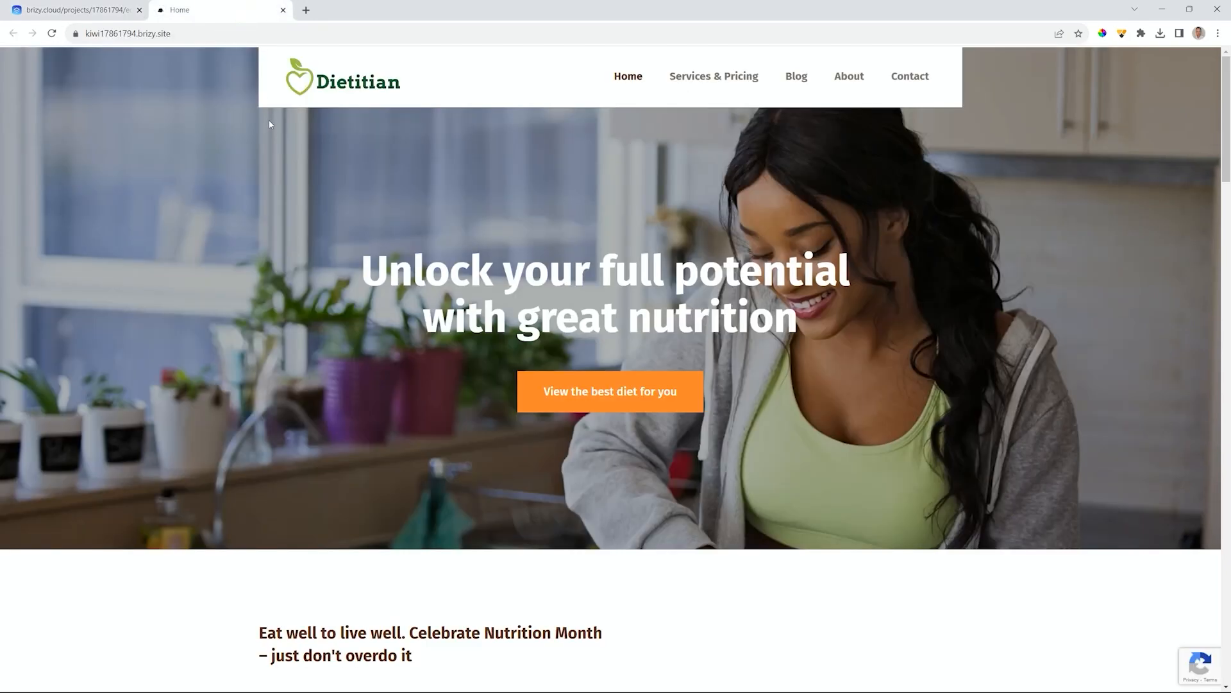
click(98, 10)
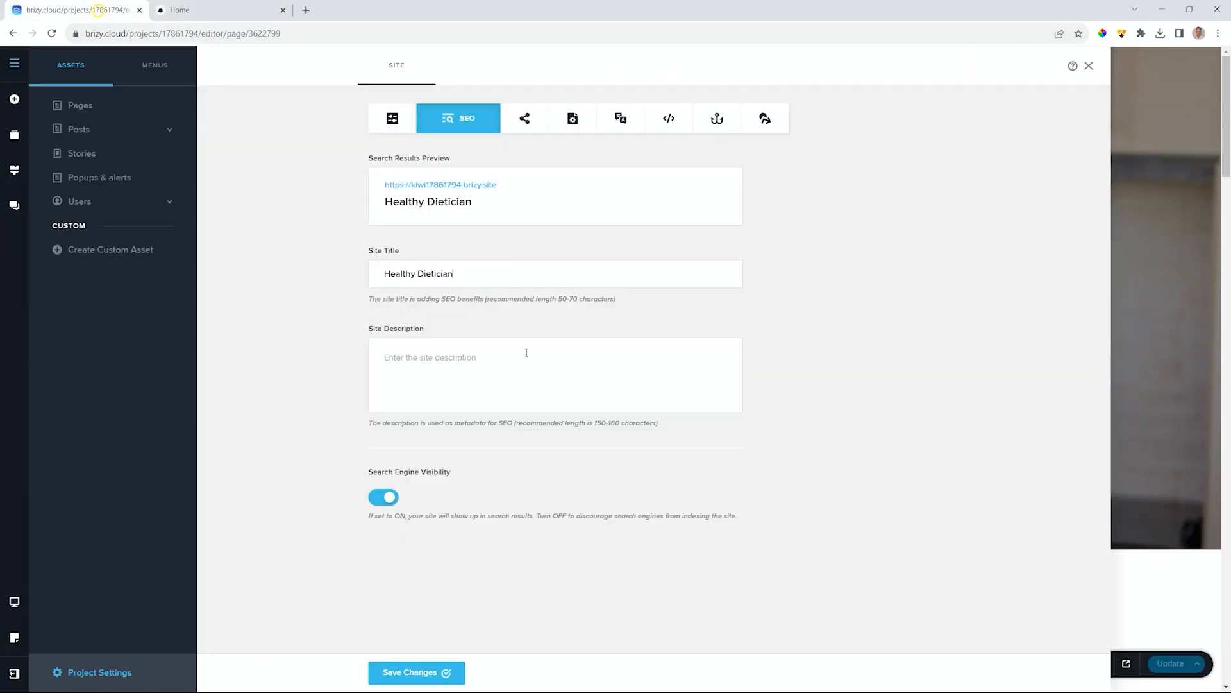
click(438, 273)
key(BackSpace)
text(t)
- Add the description 'We provide healthy etc.', keep search engine visibility on, and save
text(W)
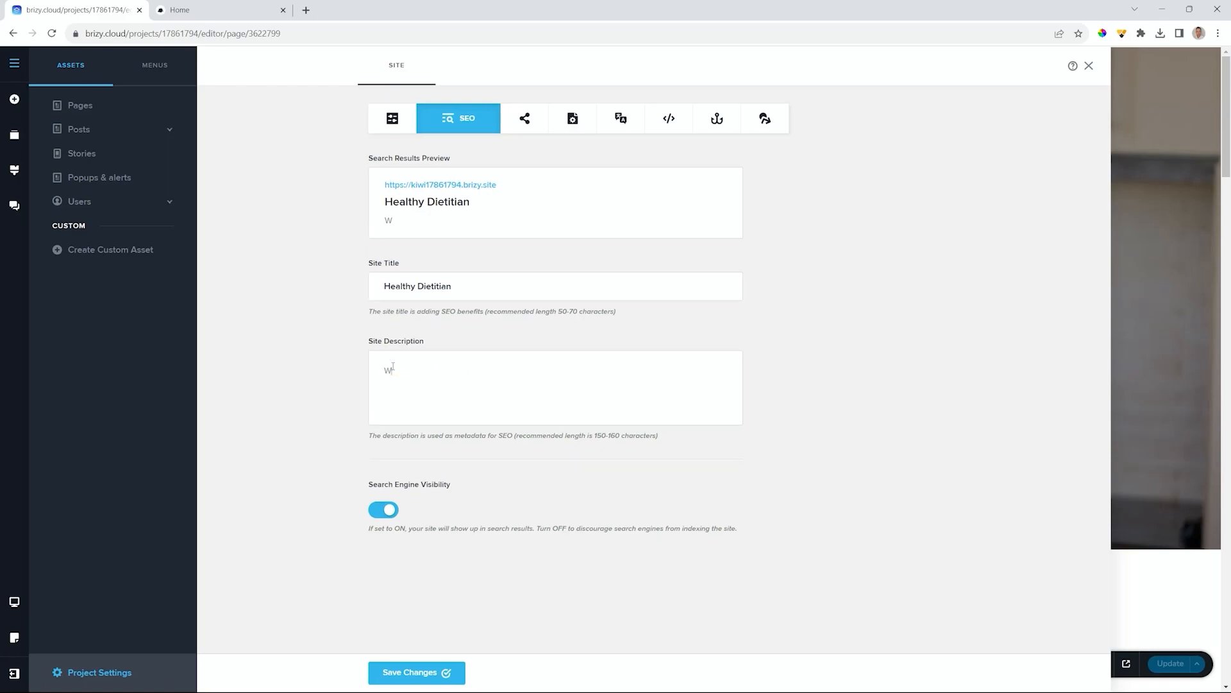
text(e provide healthy etc.)
click(384, 516)
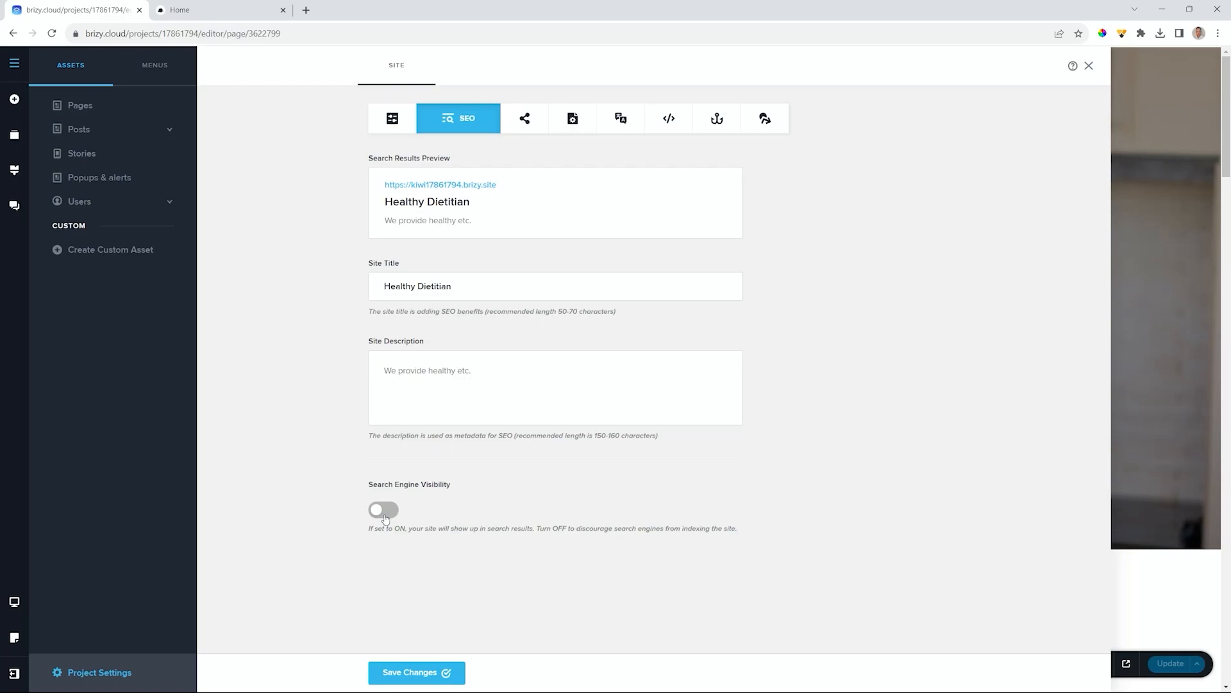
click(385, 517)
click(419, 671)
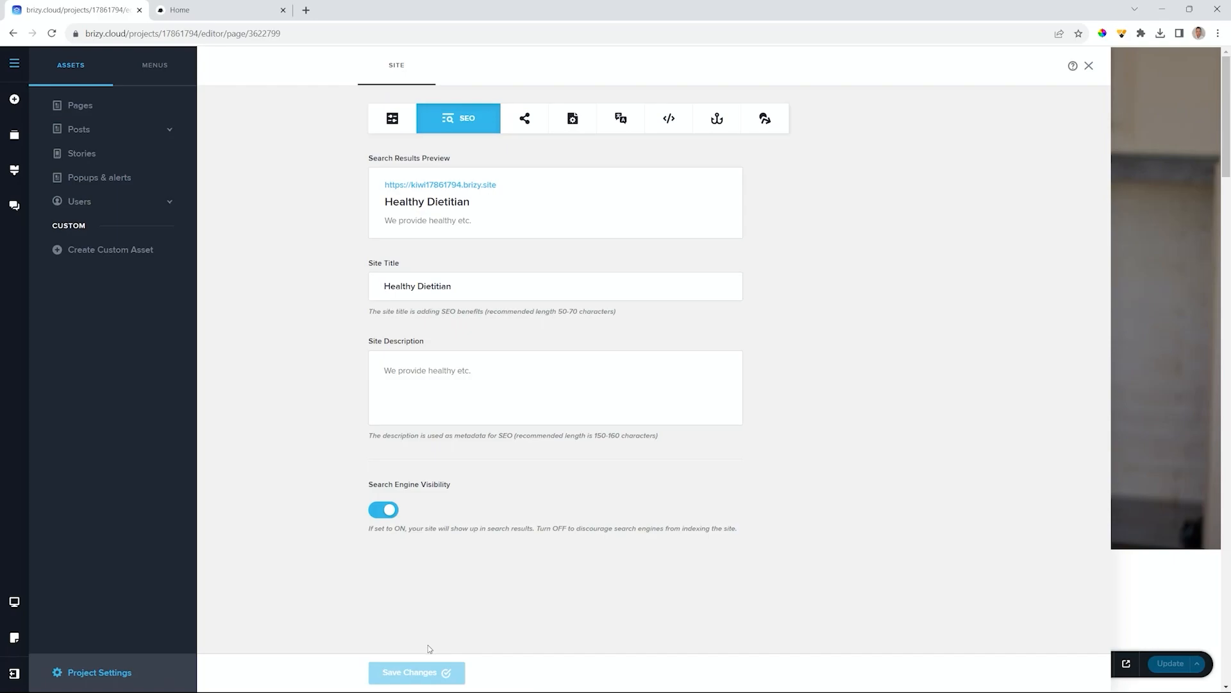
- In Sharing, stop reusing the SEO title and enter a custom title about the dietitian's amazing diet advice
click(526, 119)
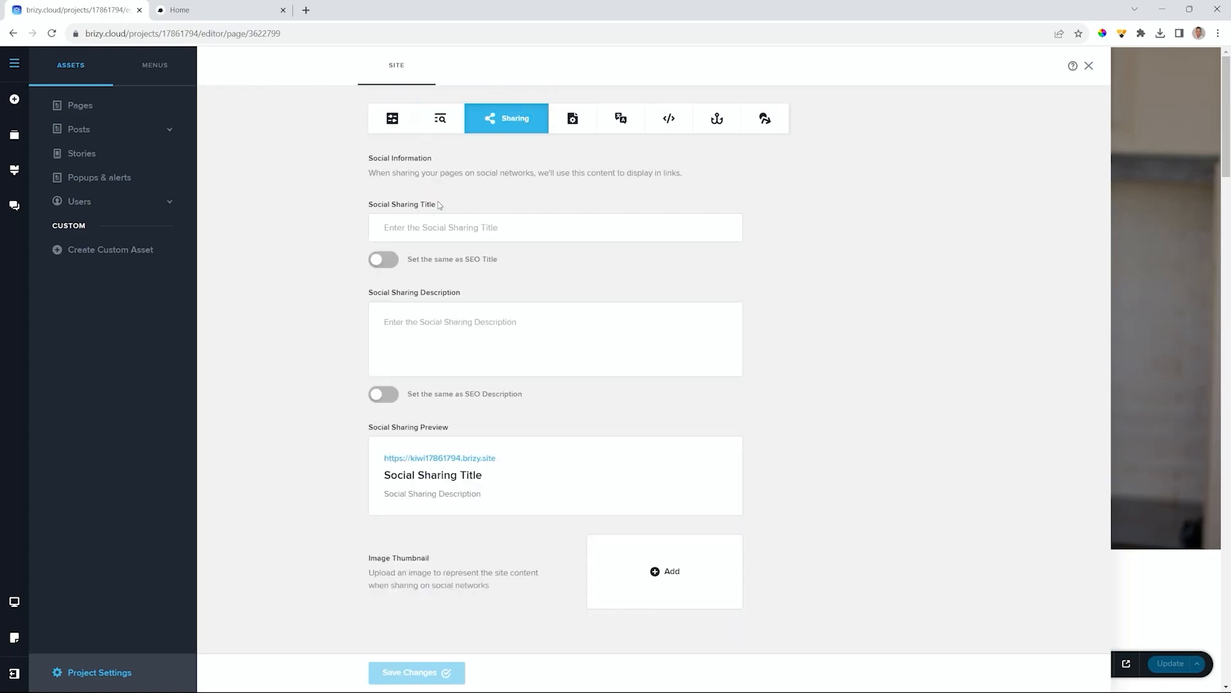
click(390, 265)
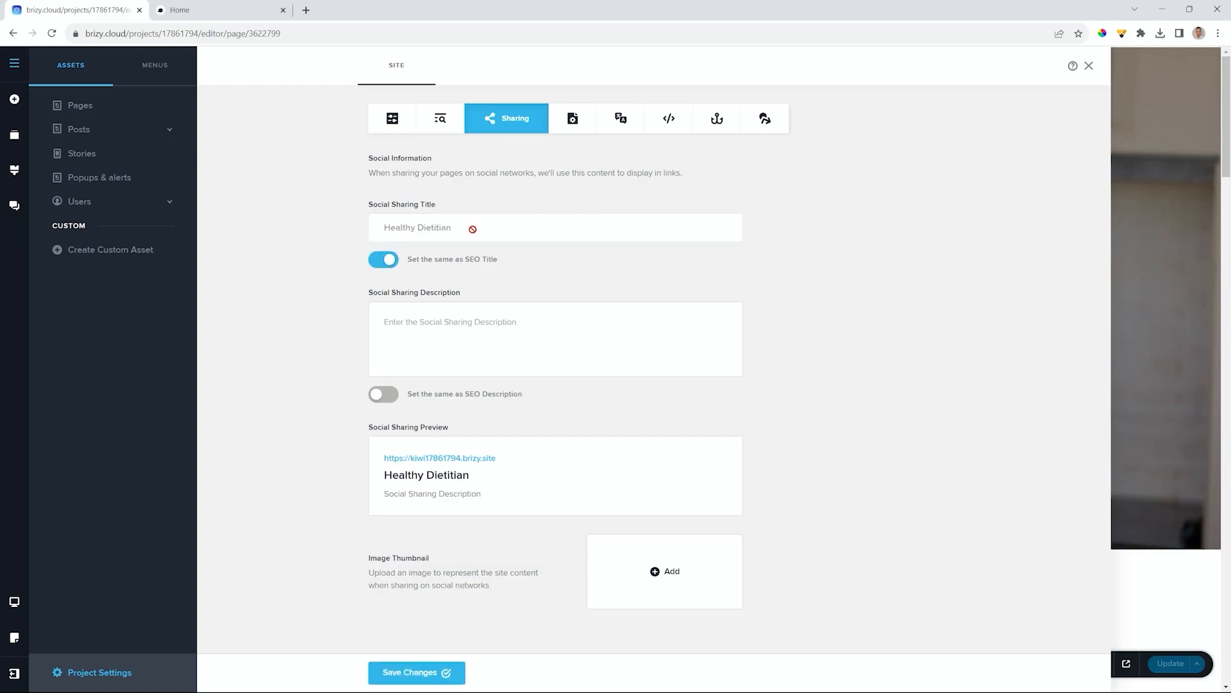
click(385, 395)
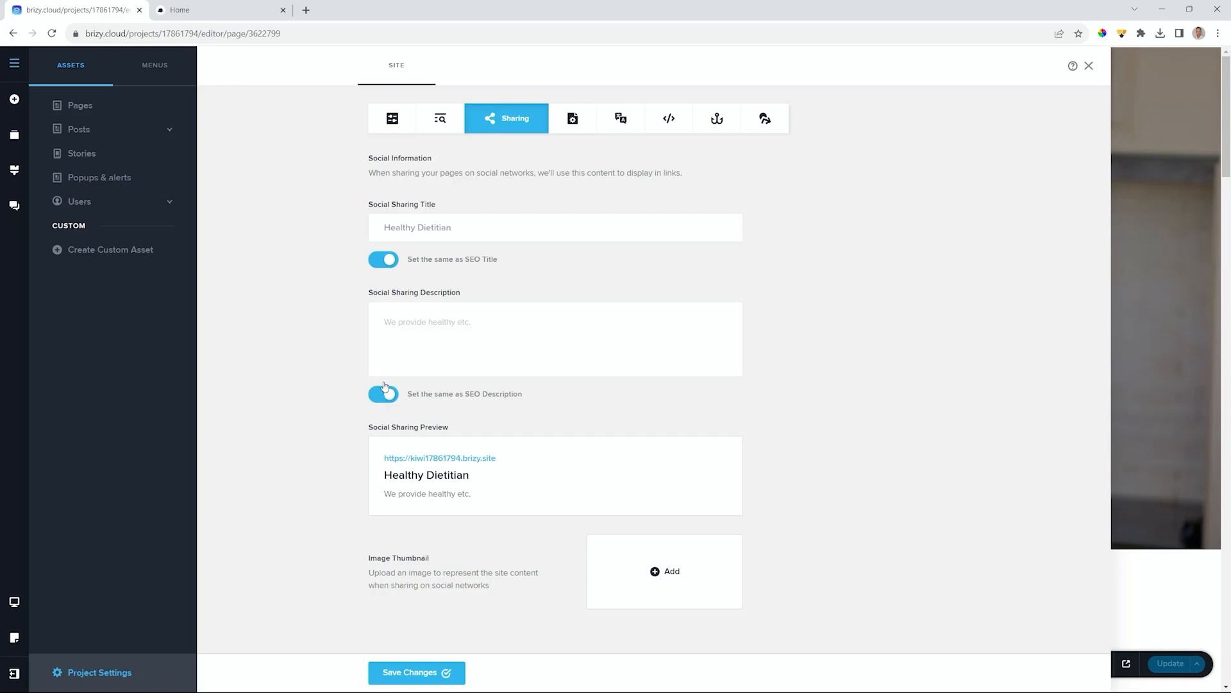
click(388, 261)
click(403, 226)
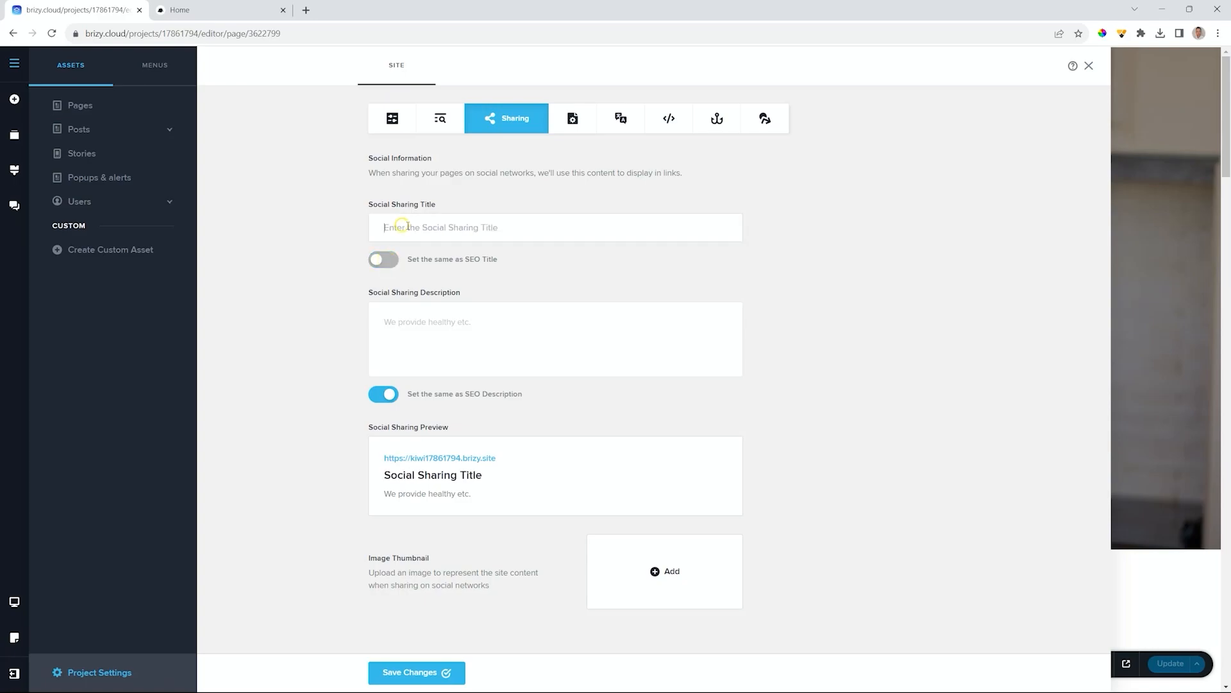
text(Jenna's)
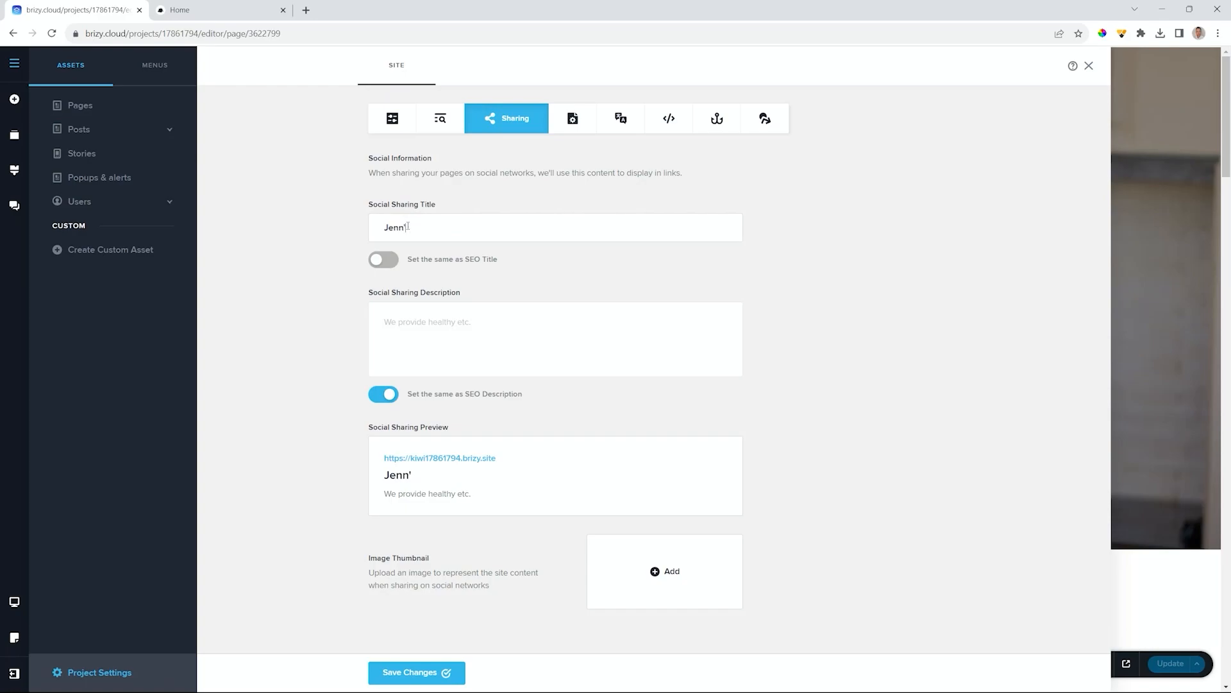
text( Amazing Diet Advice)
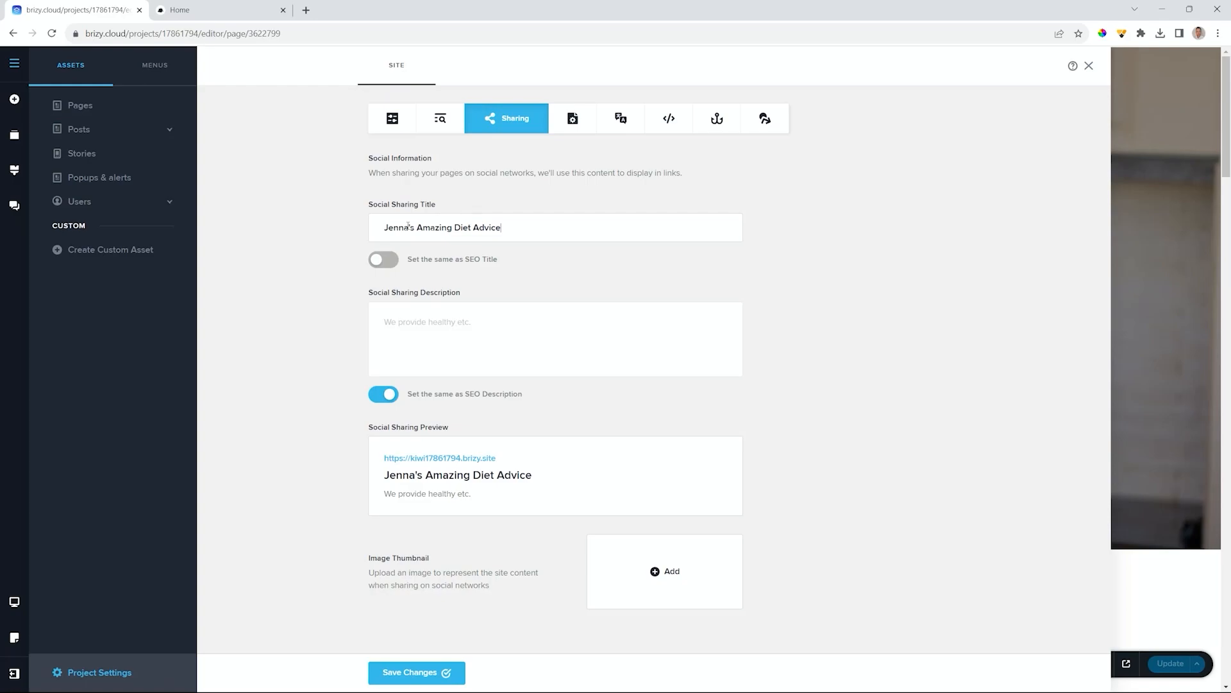
- Replace the copied description with one about decades of diet advice for super stars, ending 'Now you can get it too'
click(390, 394)
click(417, 310)
text(Jen)
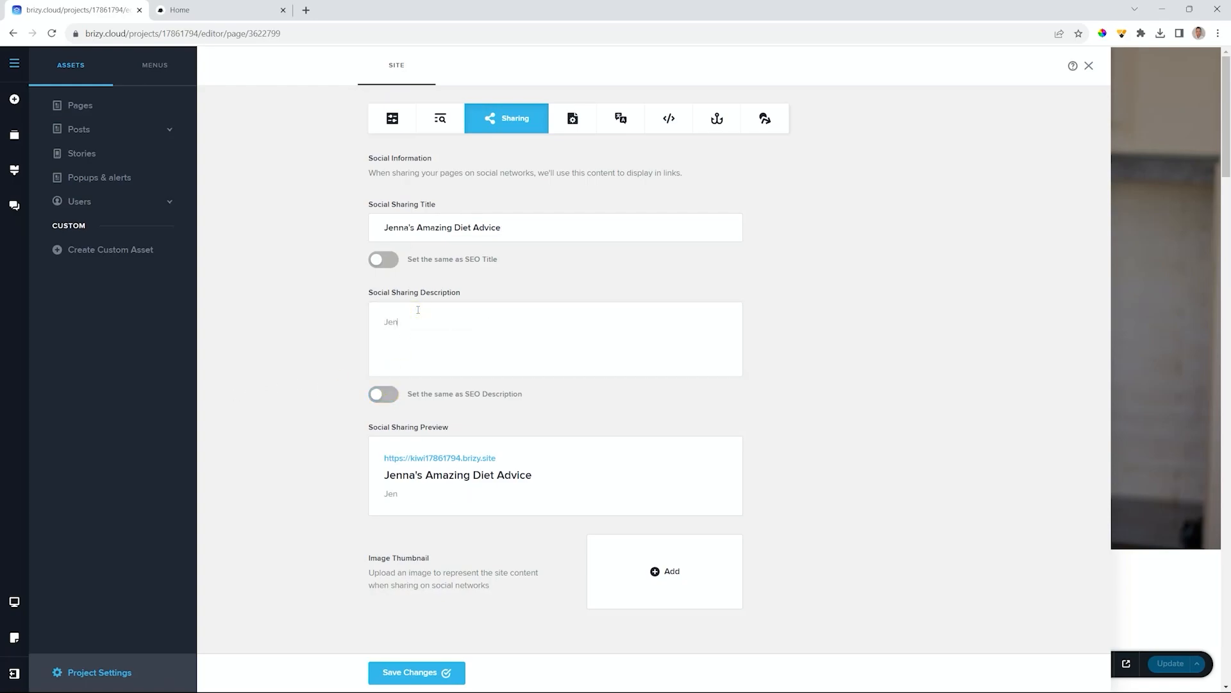
text(na has been in this industry providing )
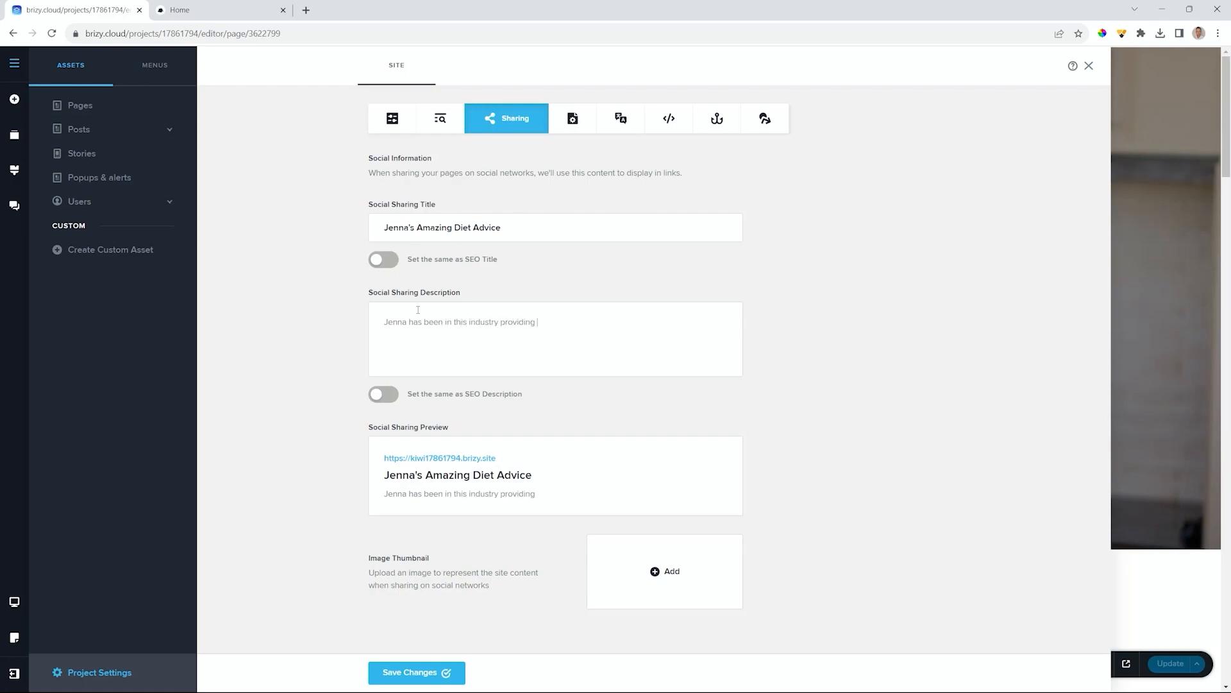
text(diet advice to )
text(su)
text( super stars)
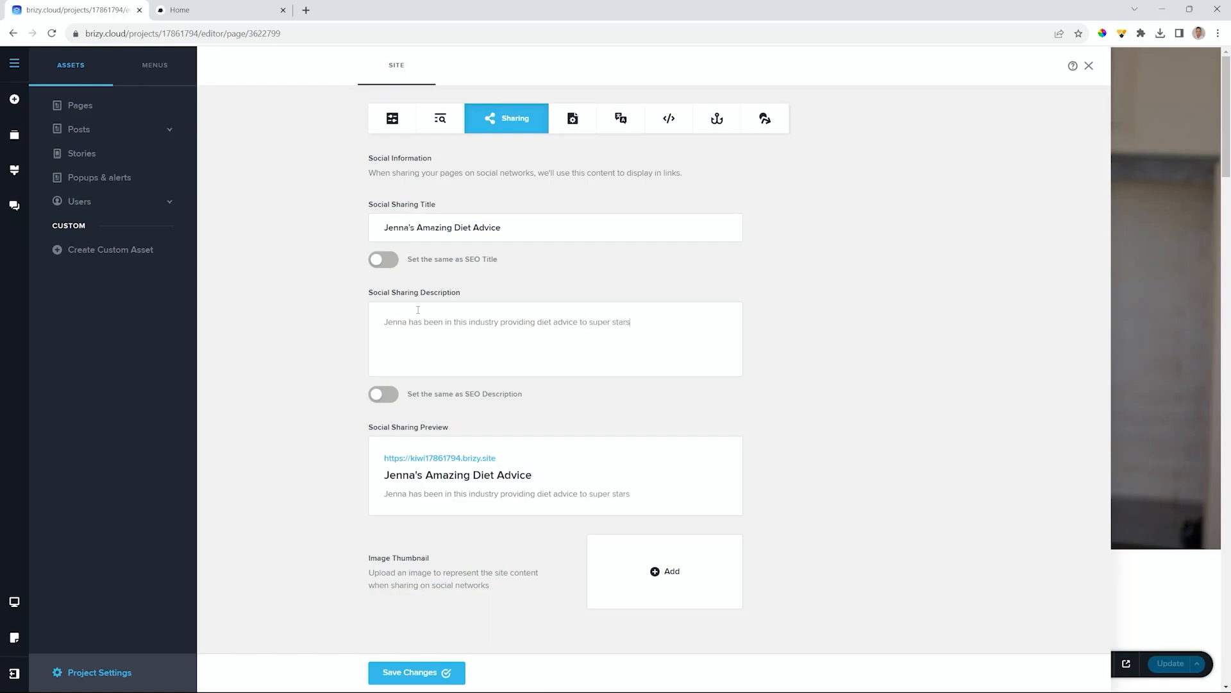
text( for decades. now you)
key(BackSpace)
key(BackSpace)
key(BackSpace)
key(BackSpace)
key(BackSpace)
key(BackSpace)
text(Now you can get it too.)
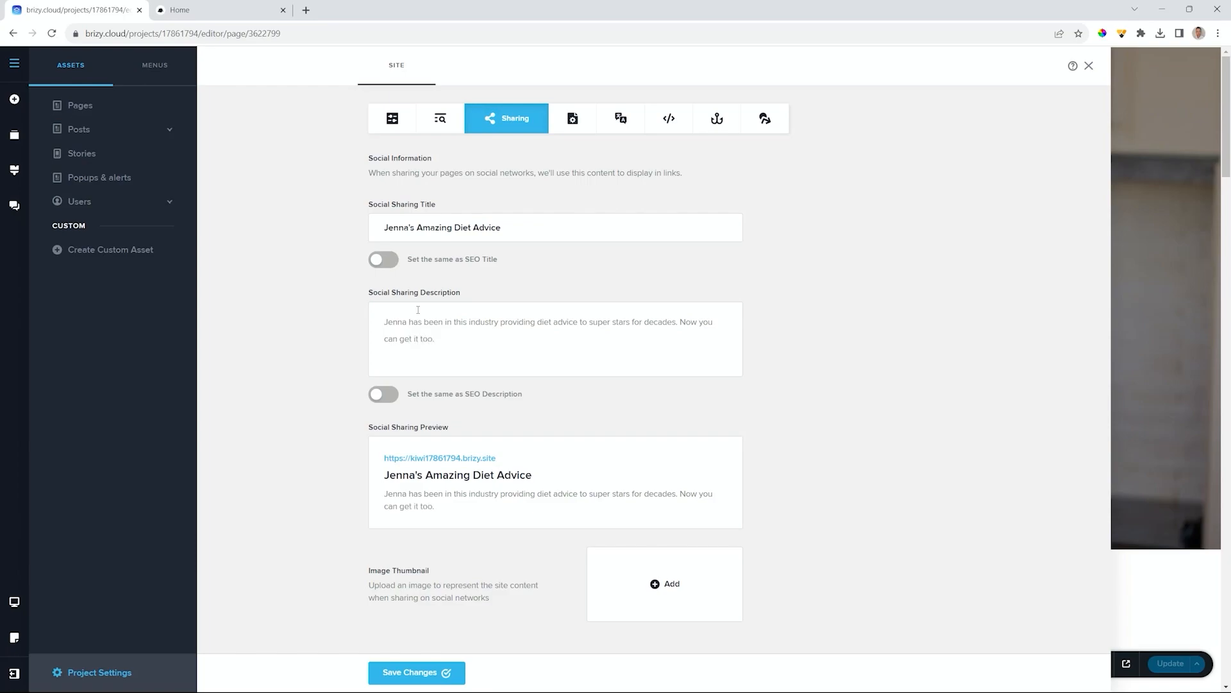
- Upload the 'social share 2' photo as the sharing image thumbnail and save the changes
click(672, 595)
click(201, 128)
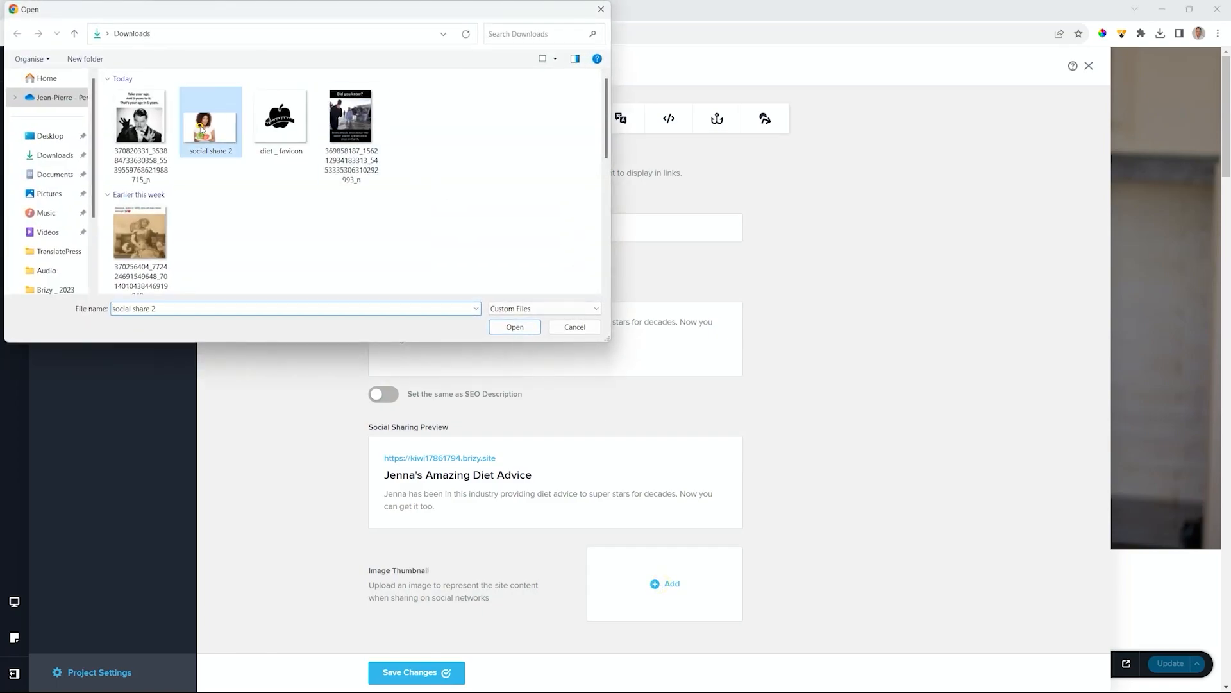
click(517, 327)
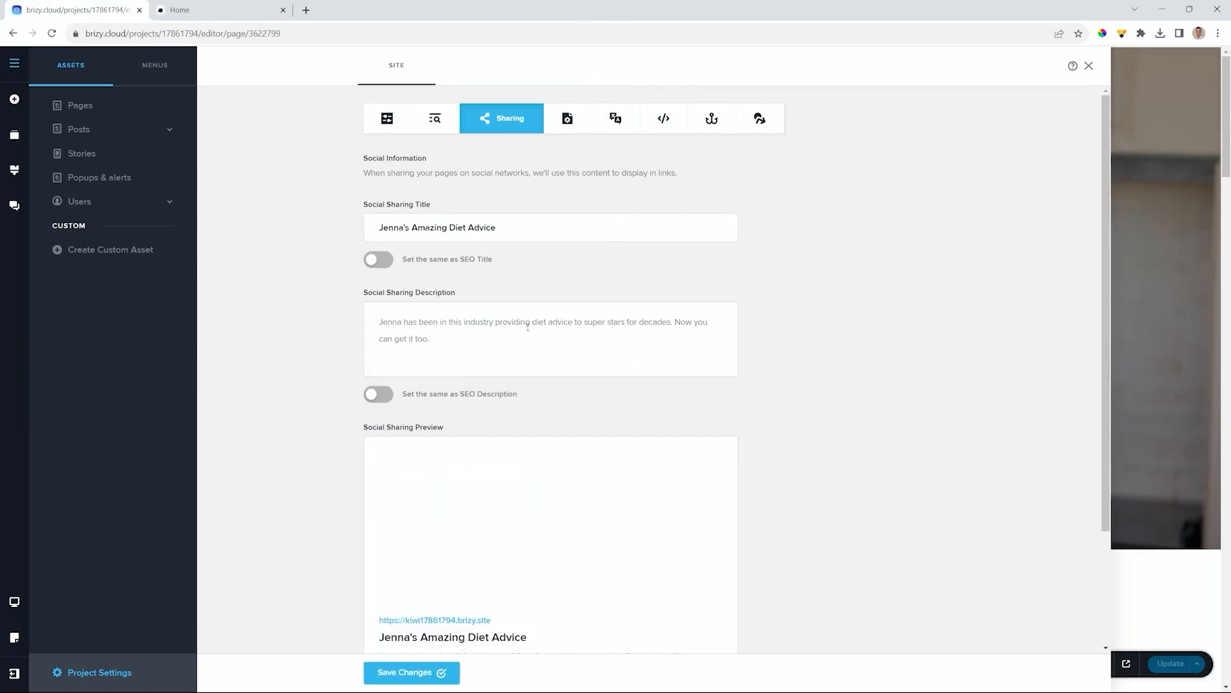
scroll(819, 353, down, 3)
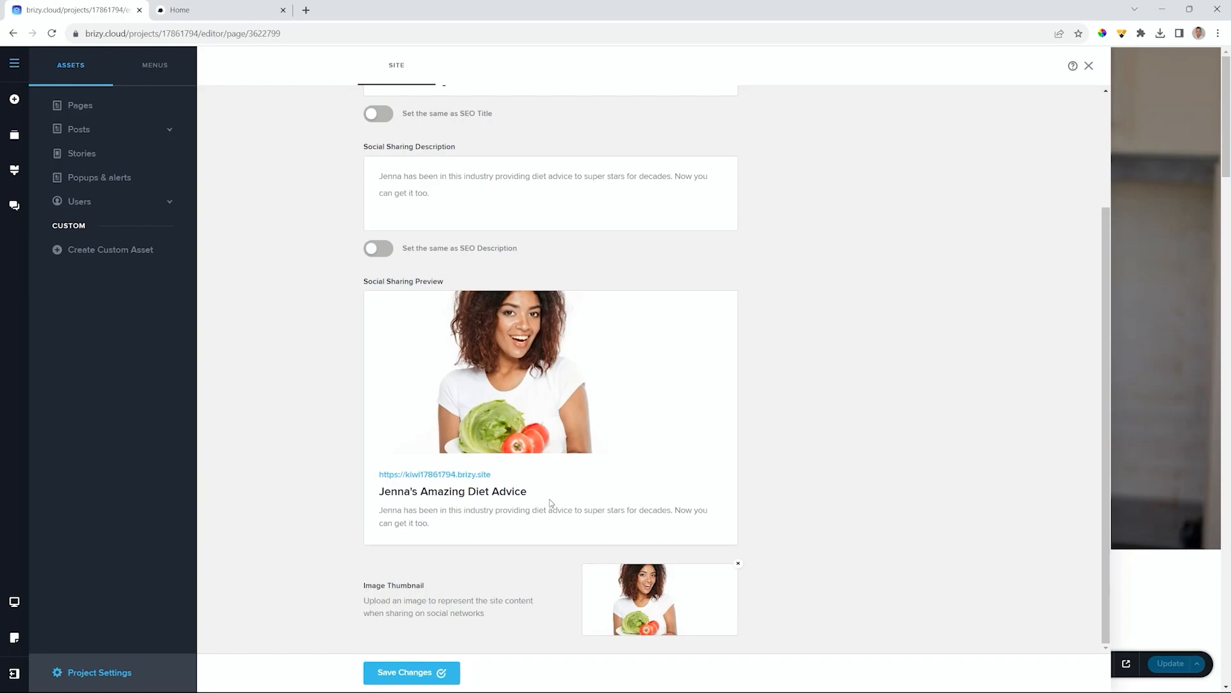
click(431, 671)
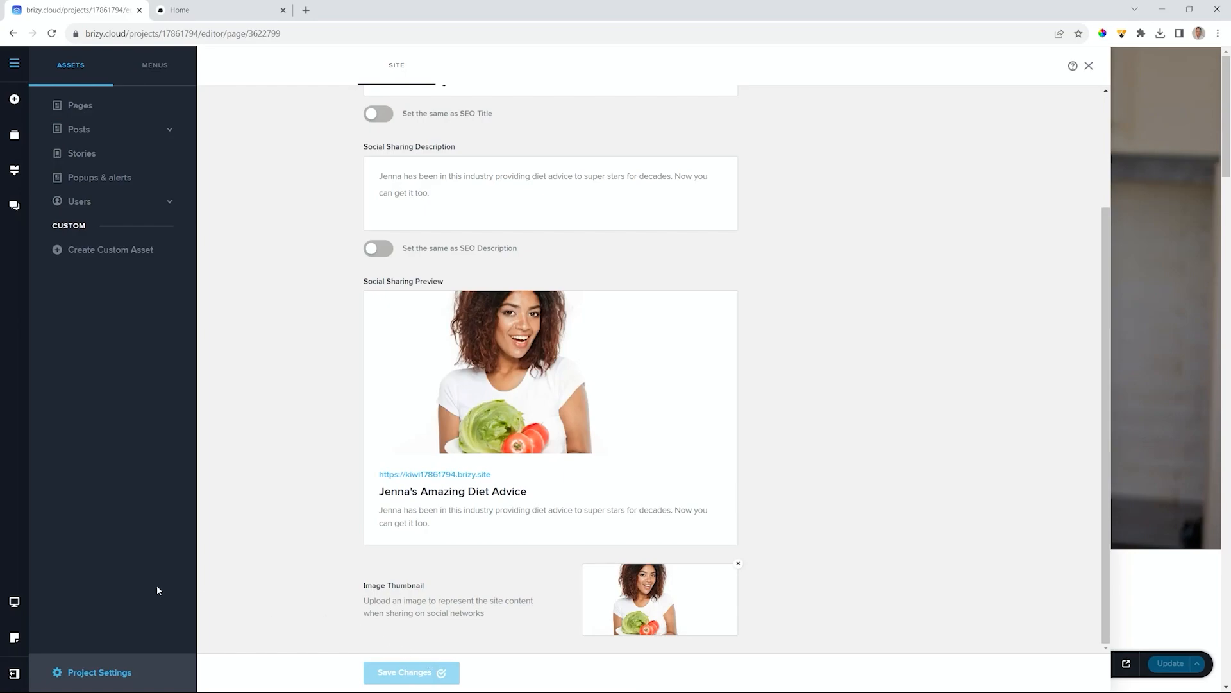
- Go to Pages, select the Home page and bring up its SEO tab with empty fields
click(84, 108)
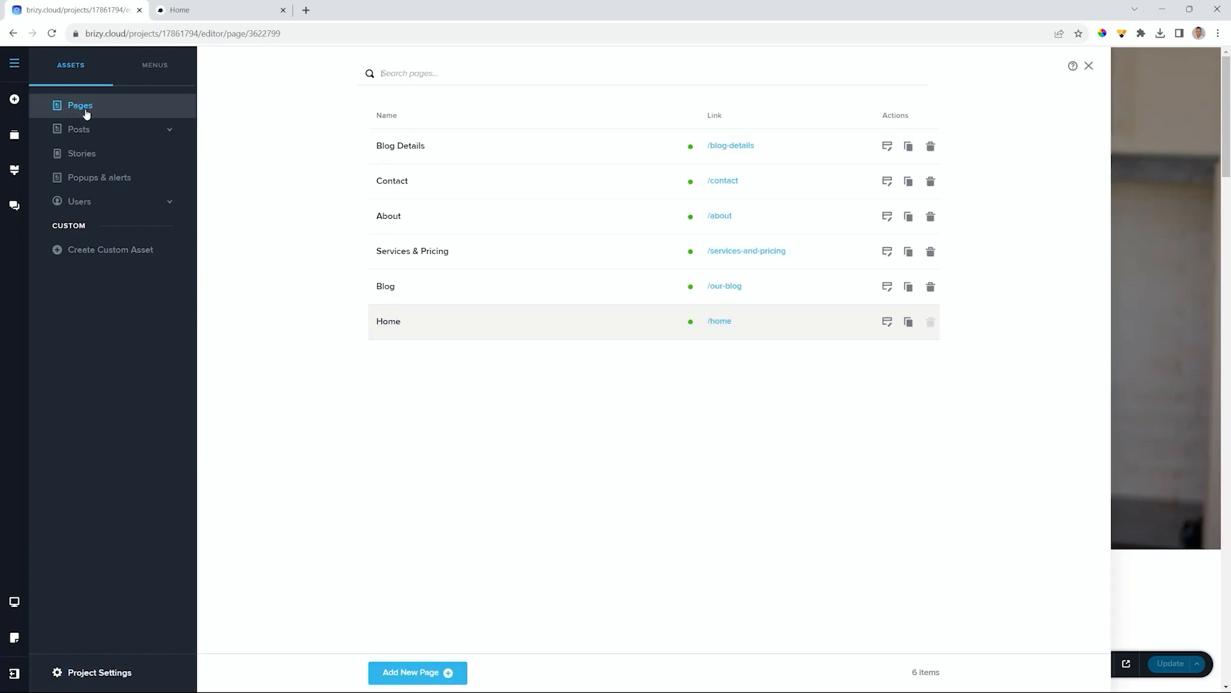
click(389, 327)
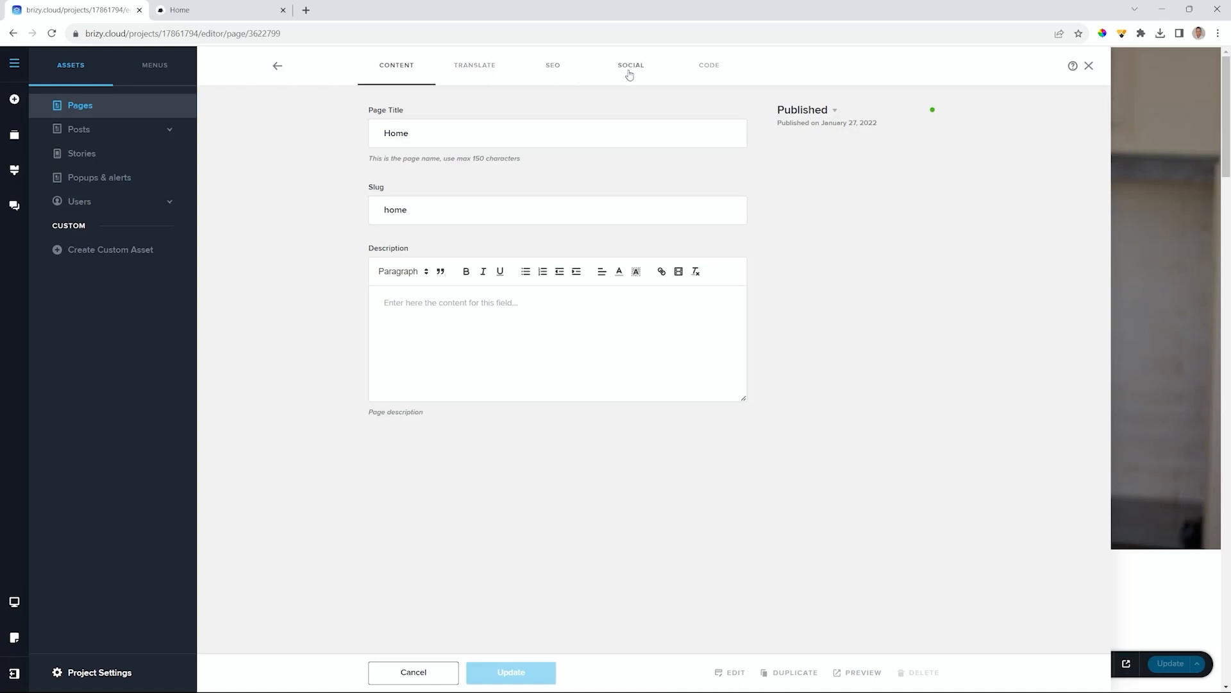
click(552, 72)
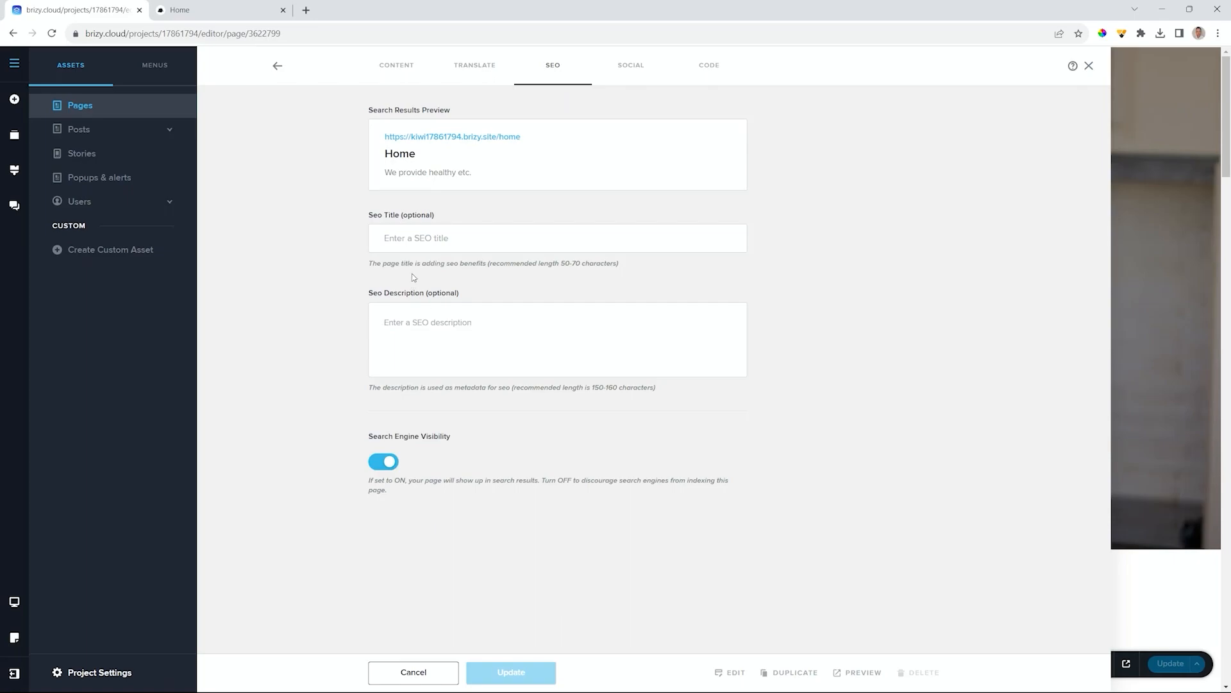
- Save a Home page SEO title and the description 'Get the best diet advice in the valley.', then return to Pages
click(422, 238)
text(Jenna's Diet)
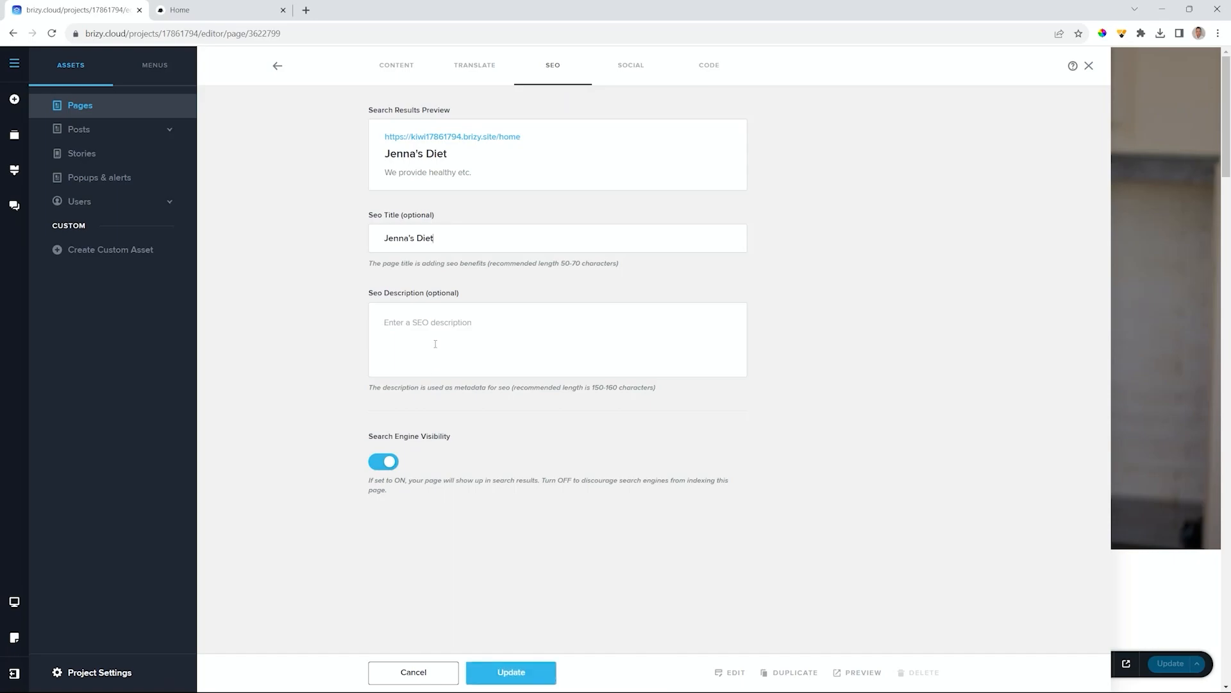
text(Get the best diet advice in the valley.)
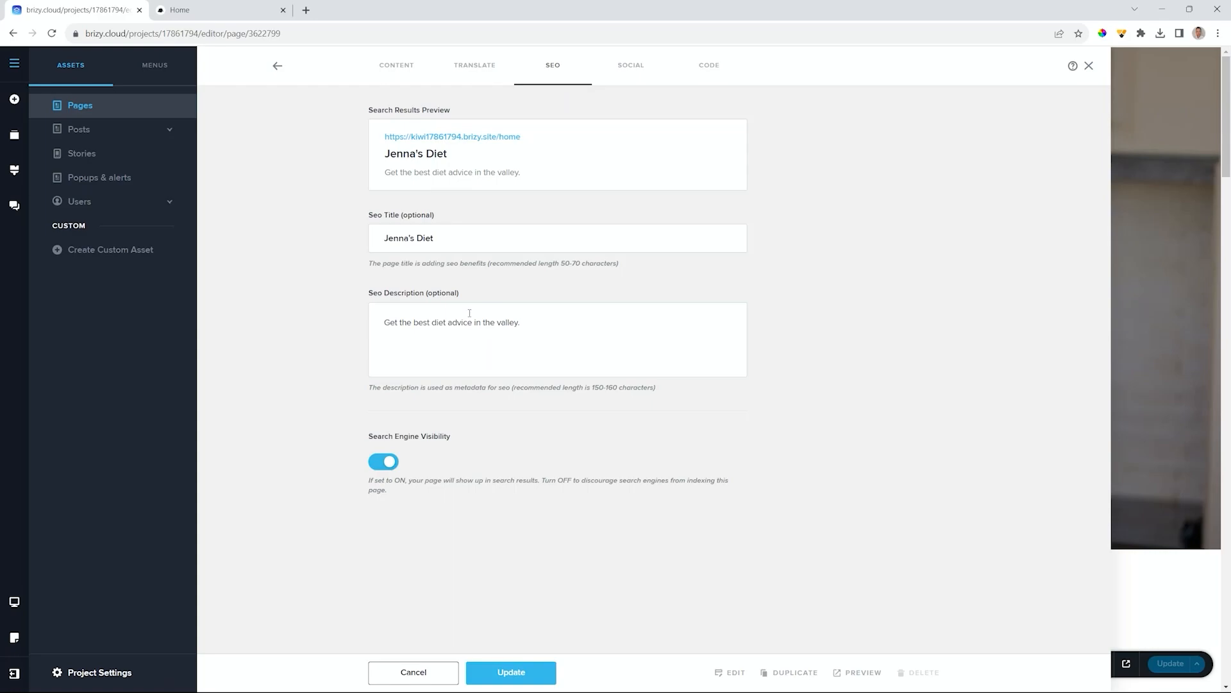
click(513, 670)
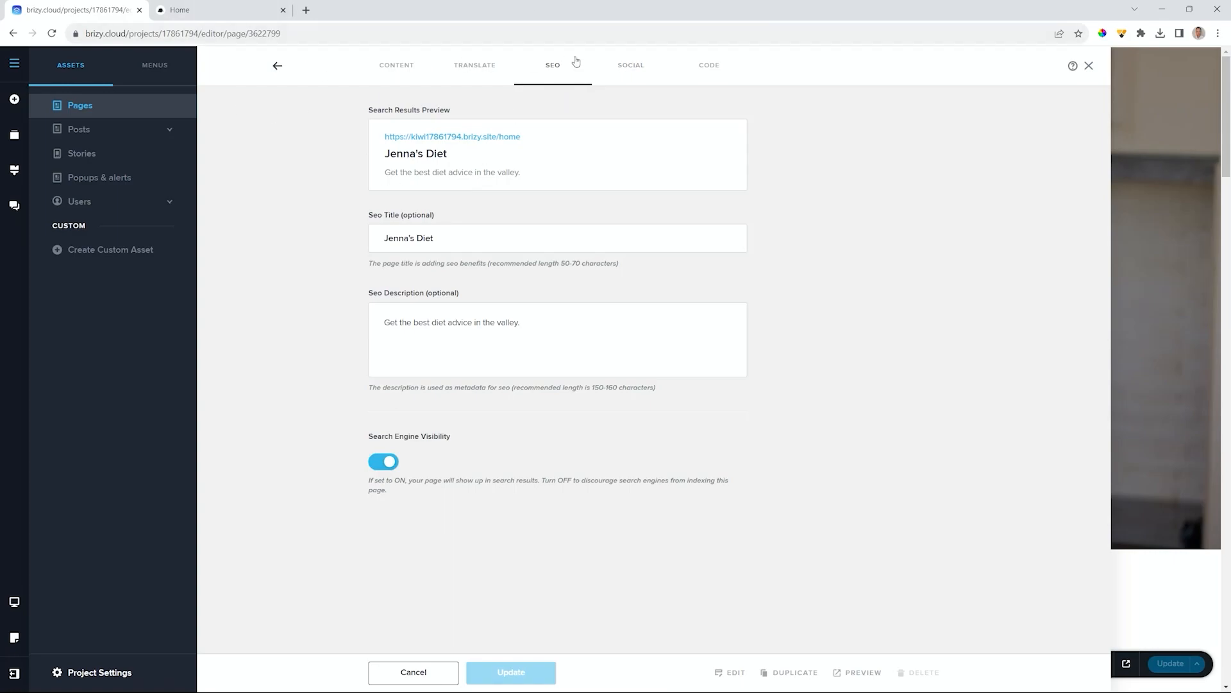
click(277, 67)
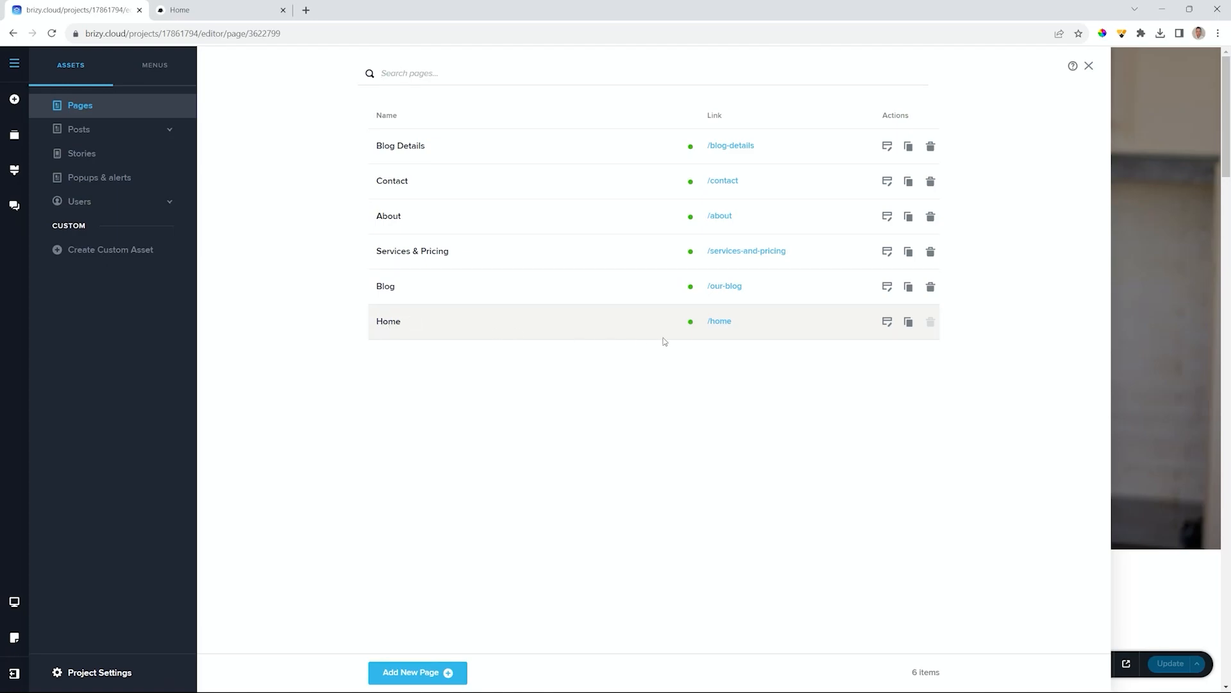
- Look over the Home page's Social settings, then go back to the six-page Pages list
click(389, 322)
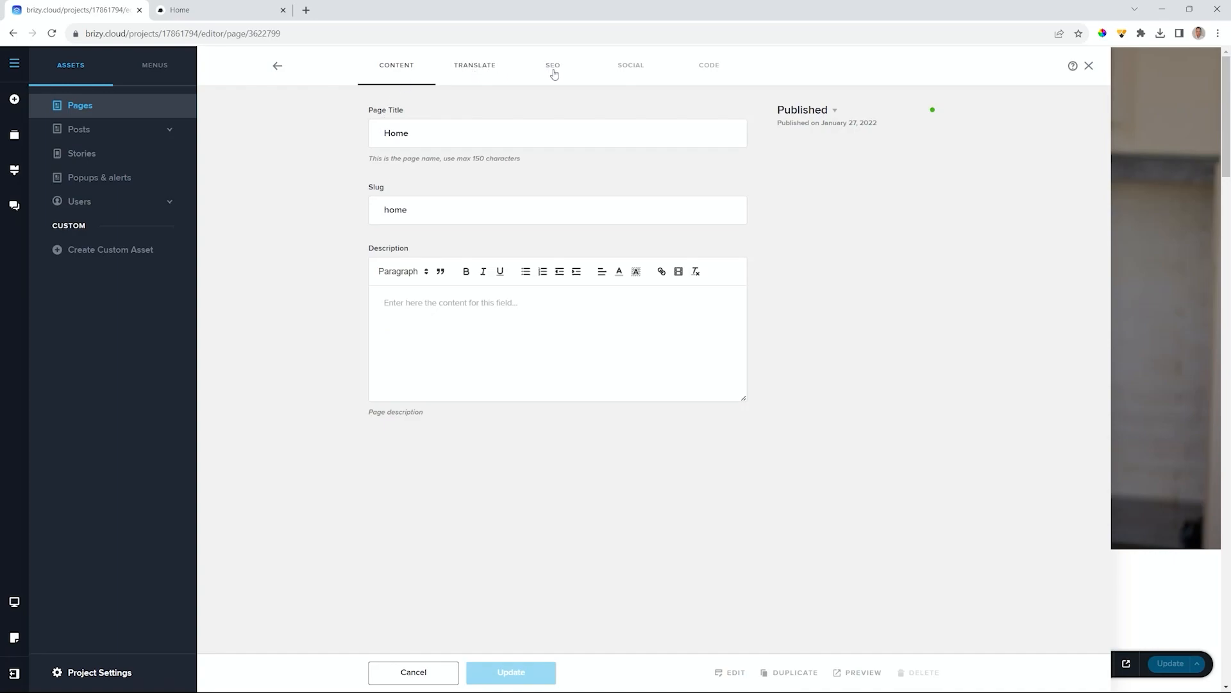
click(640, 69)
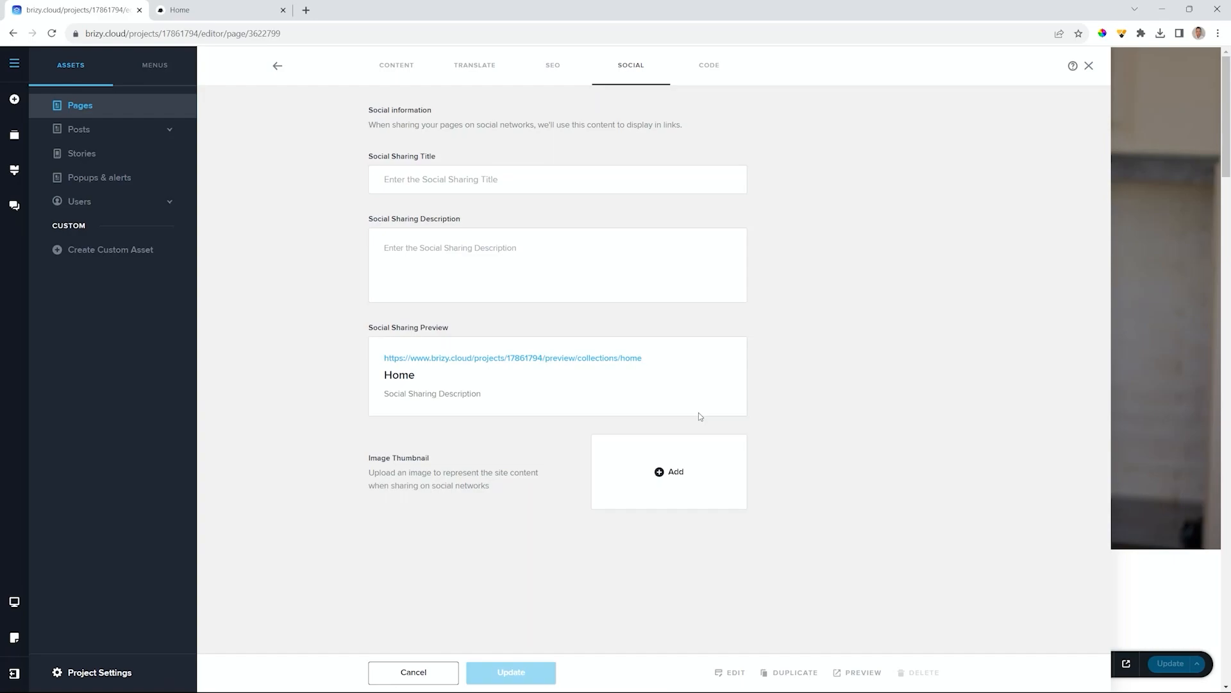
click(276, 66)
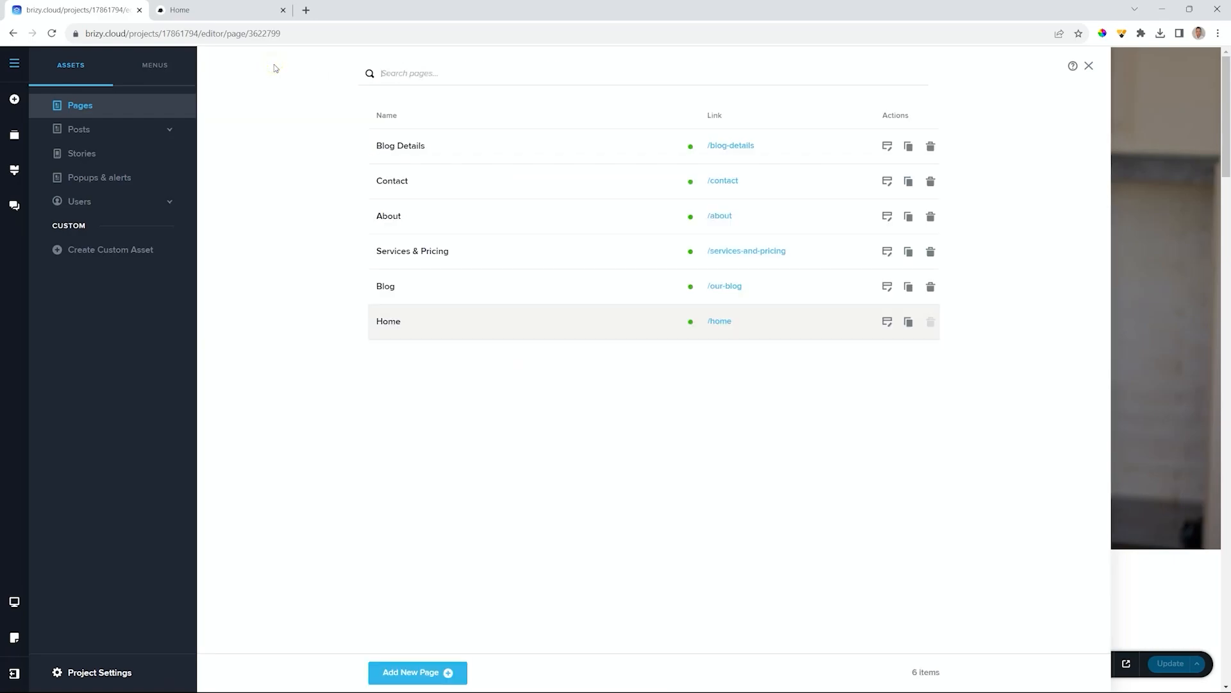
- Enter an About page sharing title beginning 'Learn About' and a description about diets made for celebrities
click(393, 216)
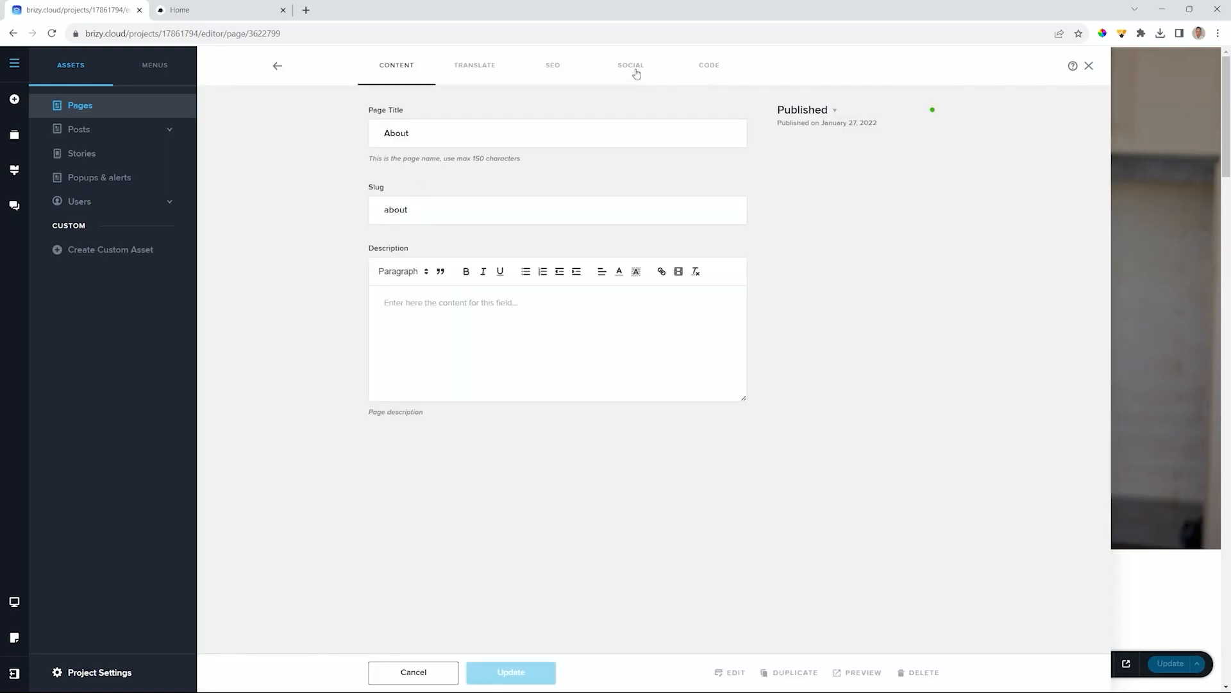
click(636, 73)
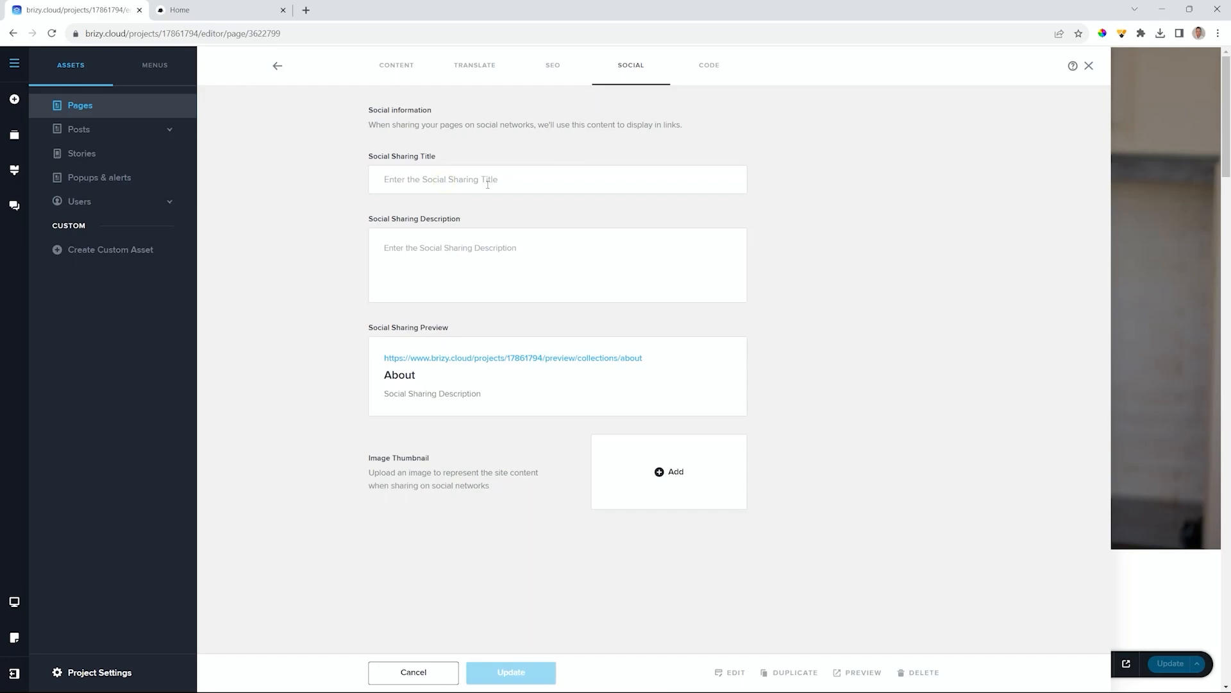
text(Learn About Jenna's Super)
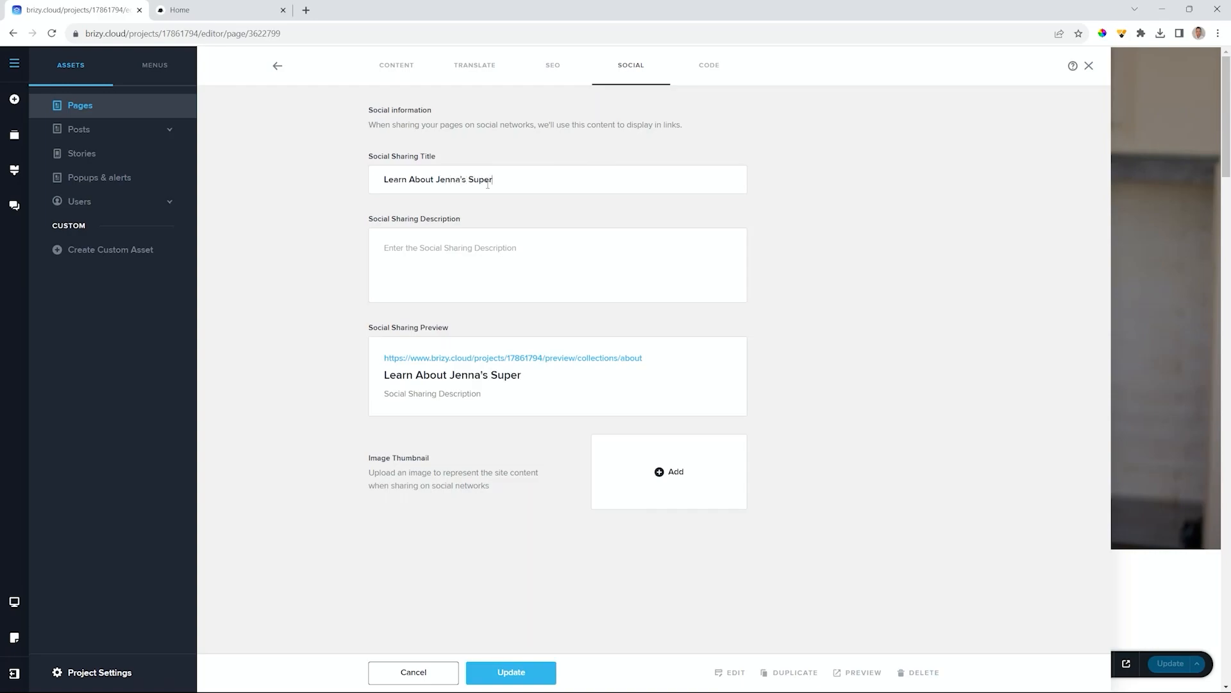
text( Diet)
text(Jenna')
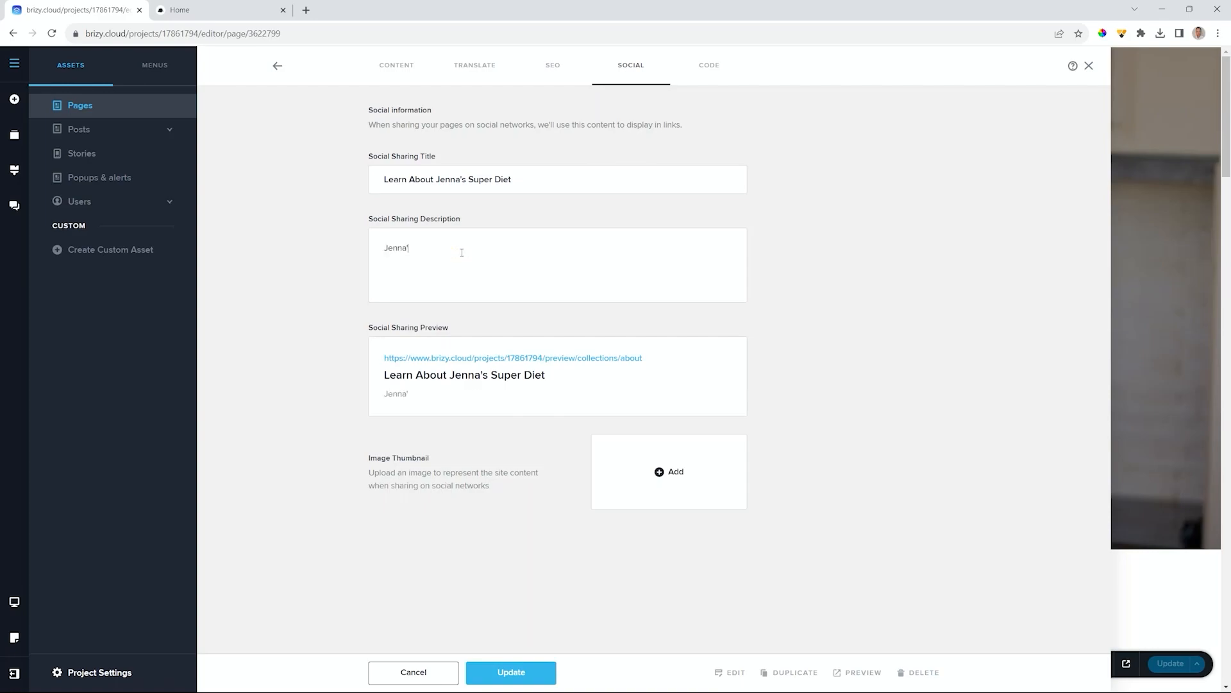
text(made diets for Thor and Wally.)
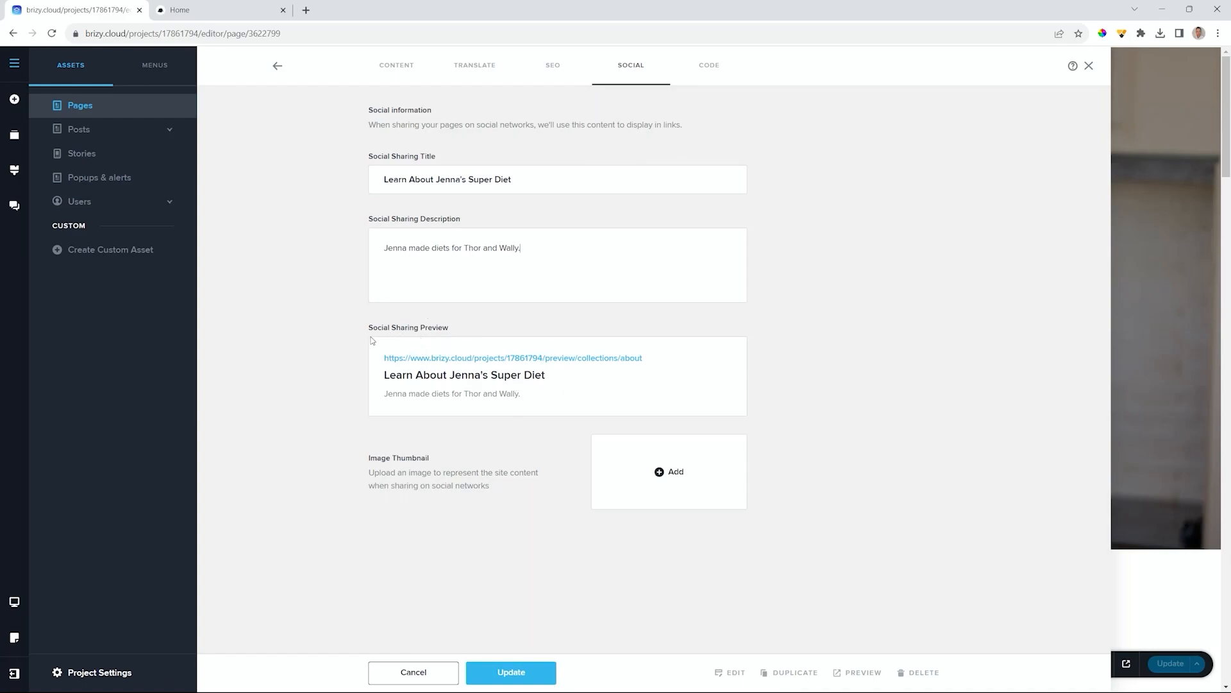
- Set the About page's sharing thumbnail to 'social share 2' and update the page
click(659, 472)
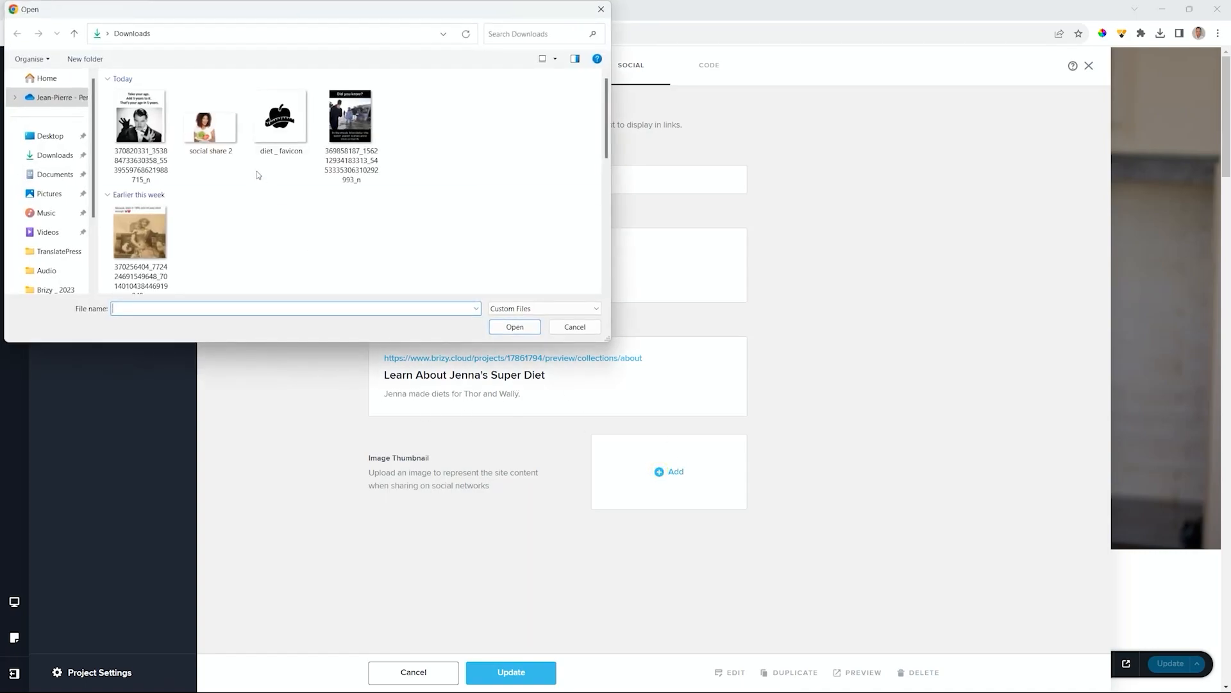
click(210, 125)
click(515, 327)
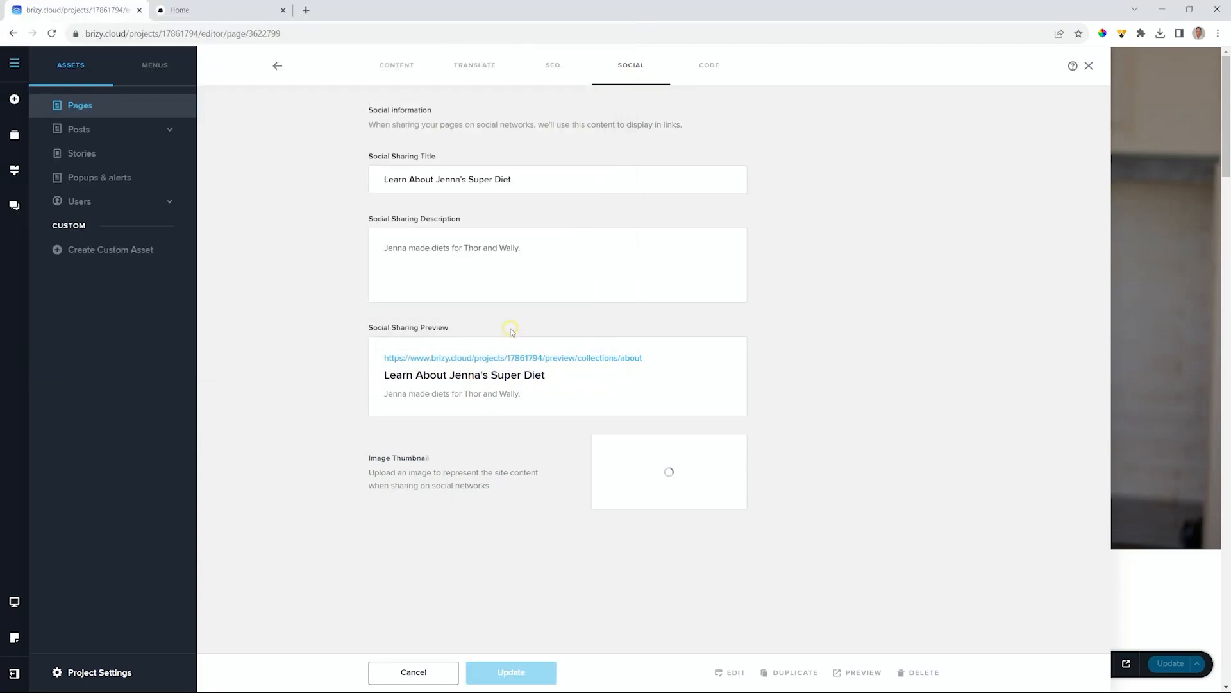
scroll(709, 513, down, 1)
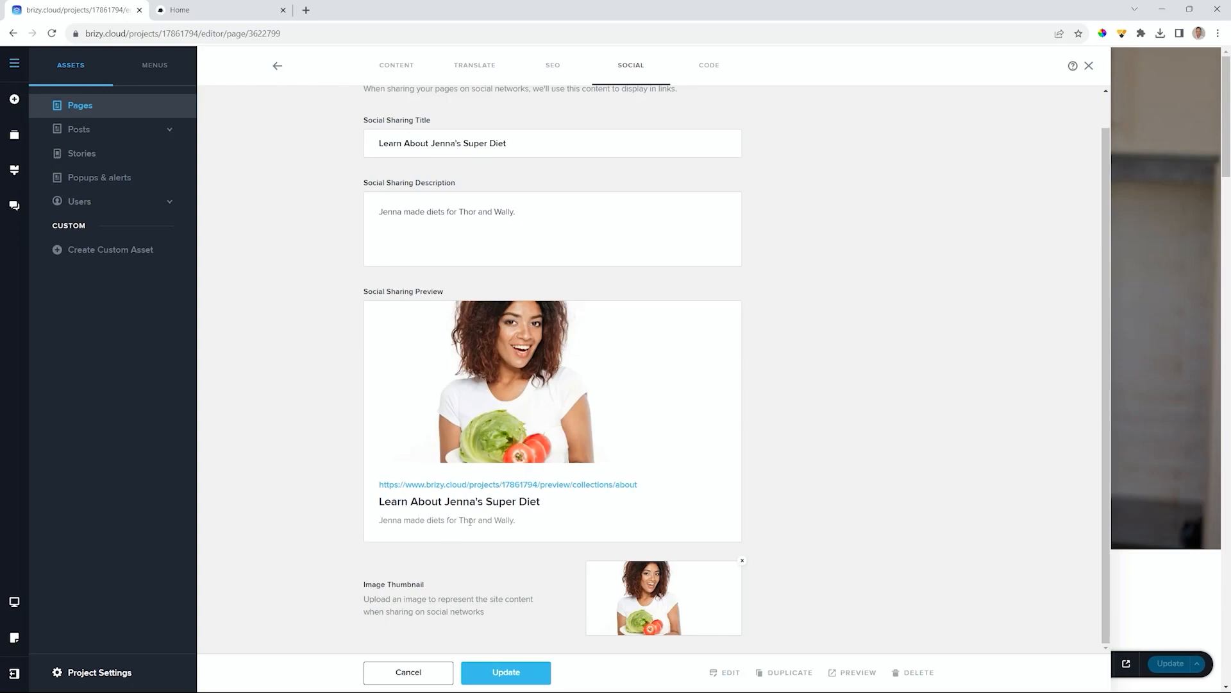
click(523, 671)
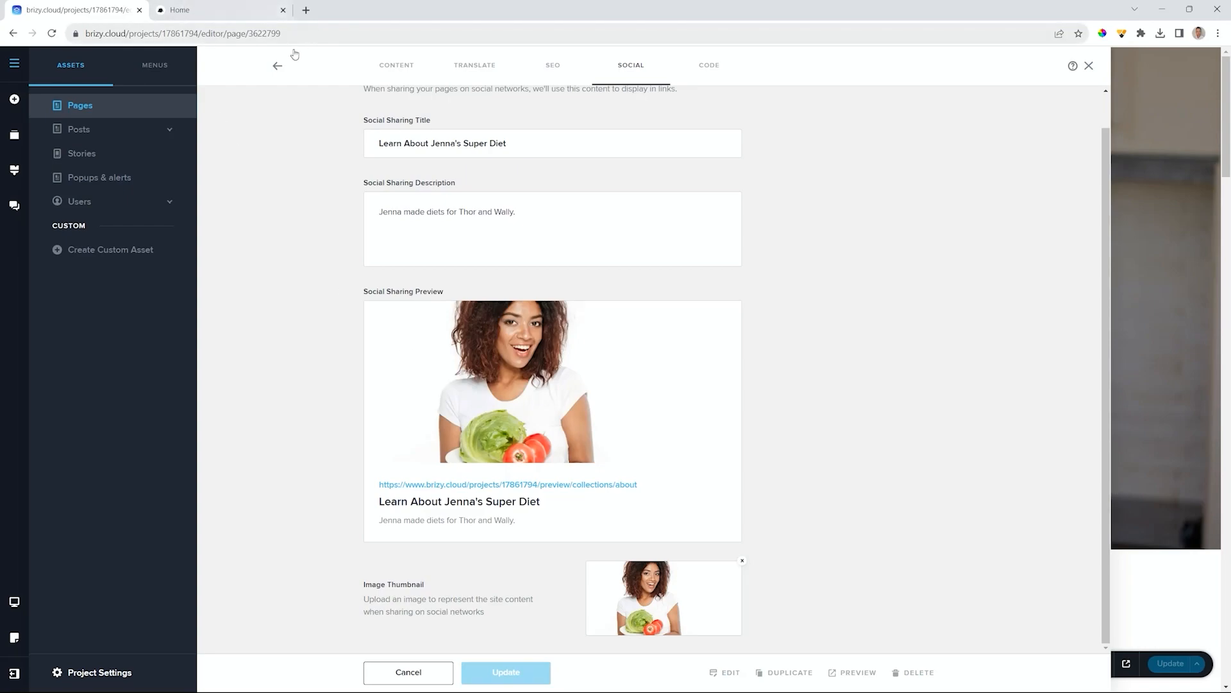
- Close the About page's settings to return to the editor
click(281, 65)
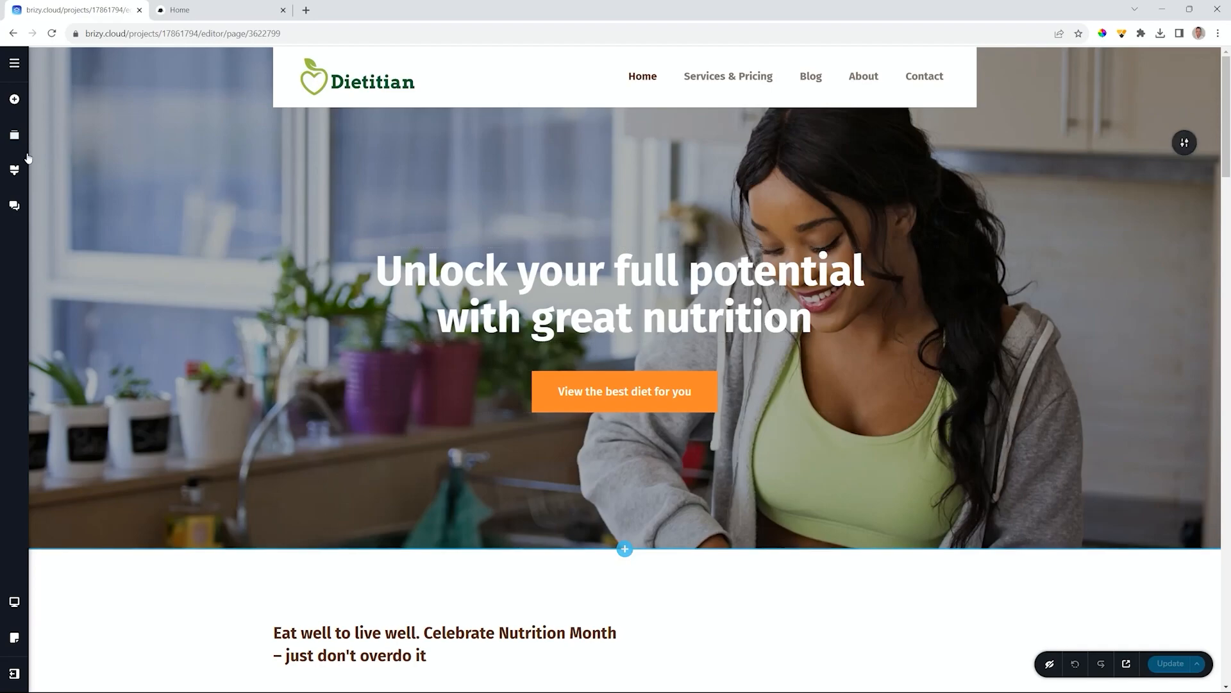
- Switch the editor preview from desktop to tablet and then to mobile width
click(15, 603)
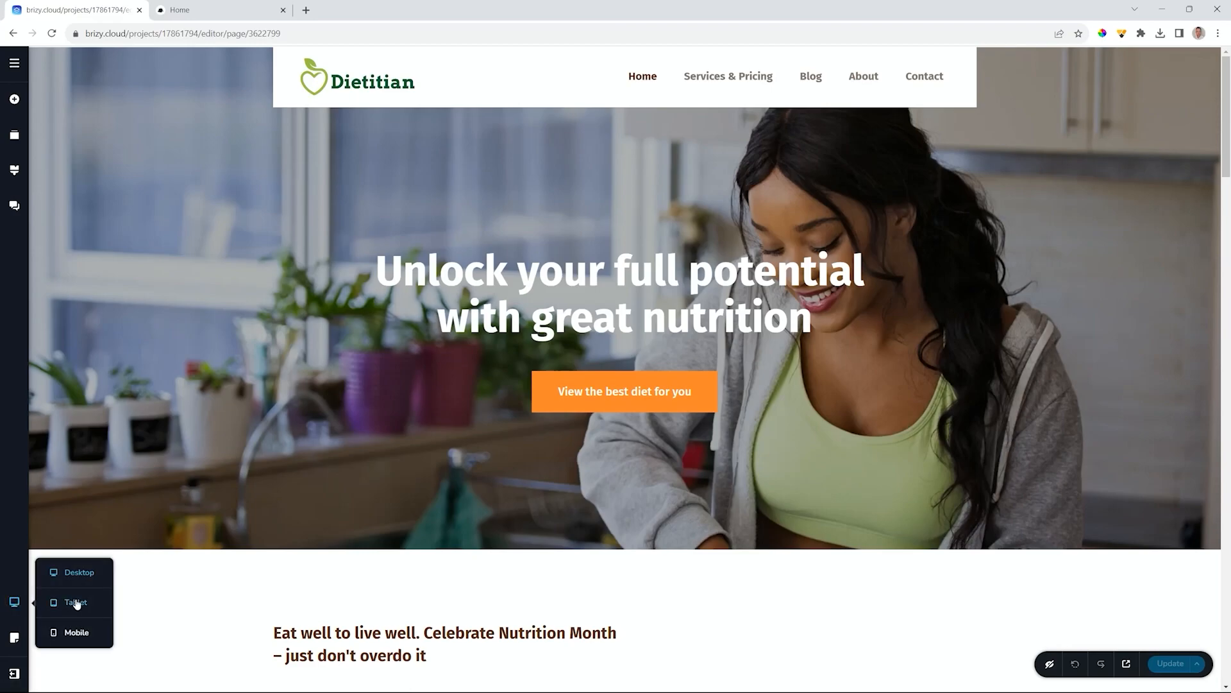
click(76, 603)
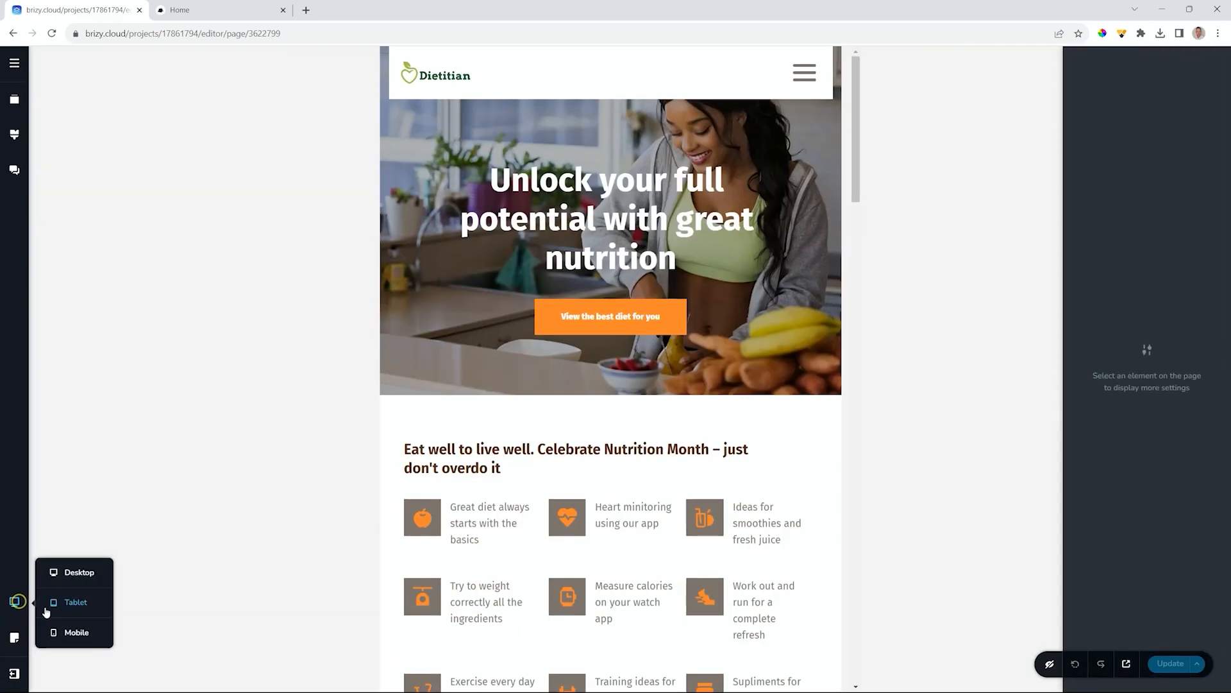
click(72, 632)
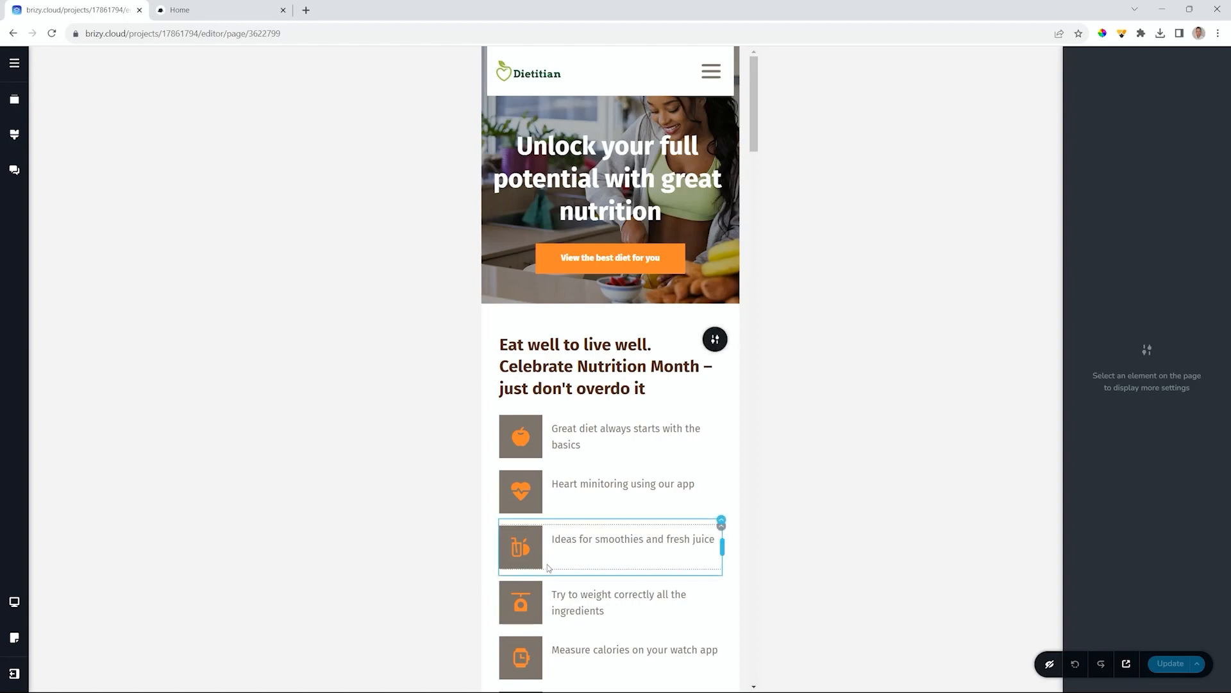
- Scroll through the stacked post cards and select the empty spacer below the salad post
scroll(579, 544, down, 1)
scroll(579, 544, down, 6)
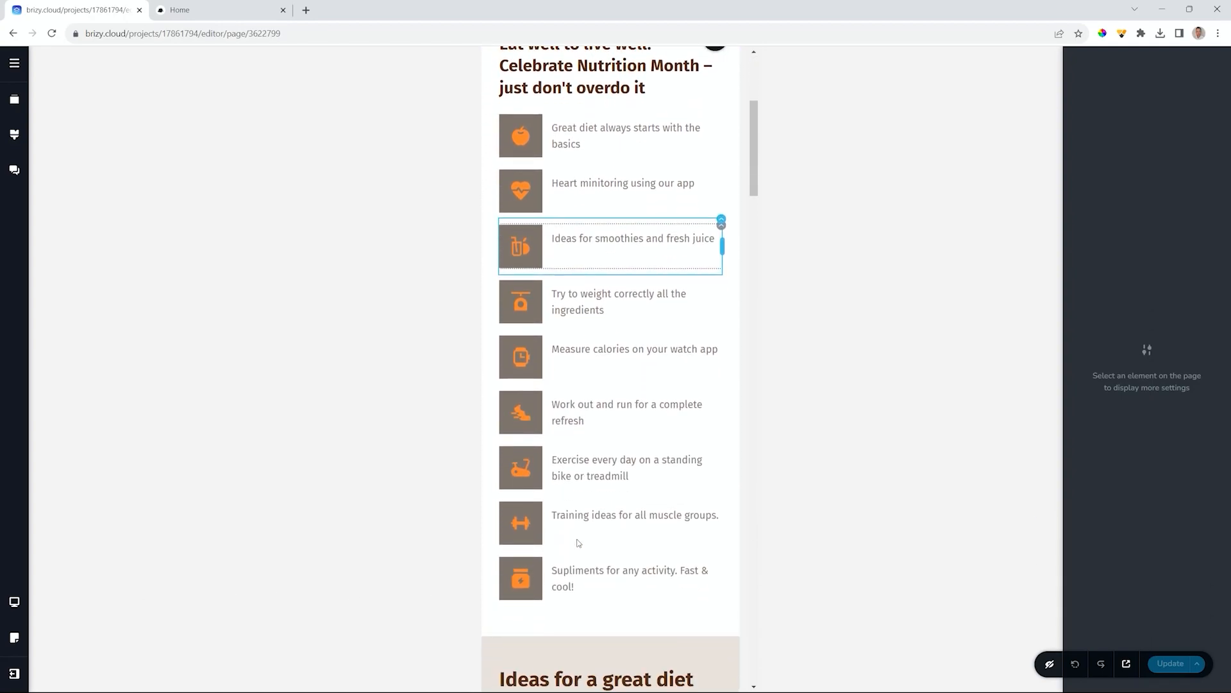
scroll(578, 539, down, 3)
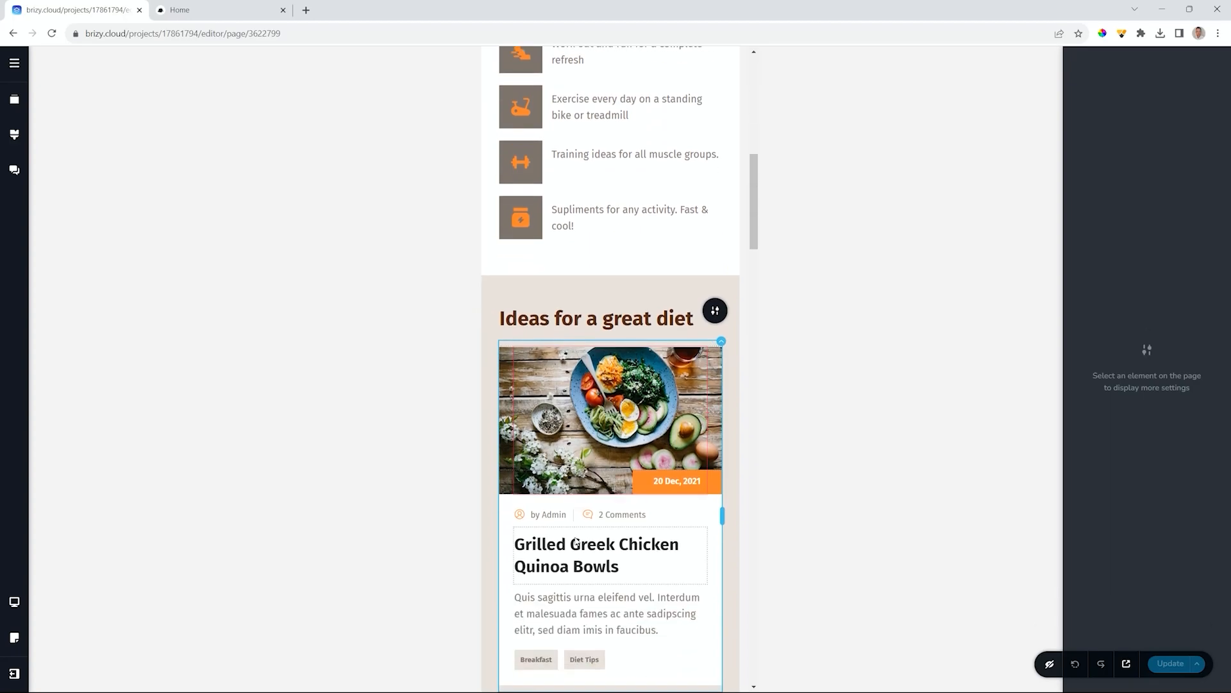
scroll(621, 415, down, 3)
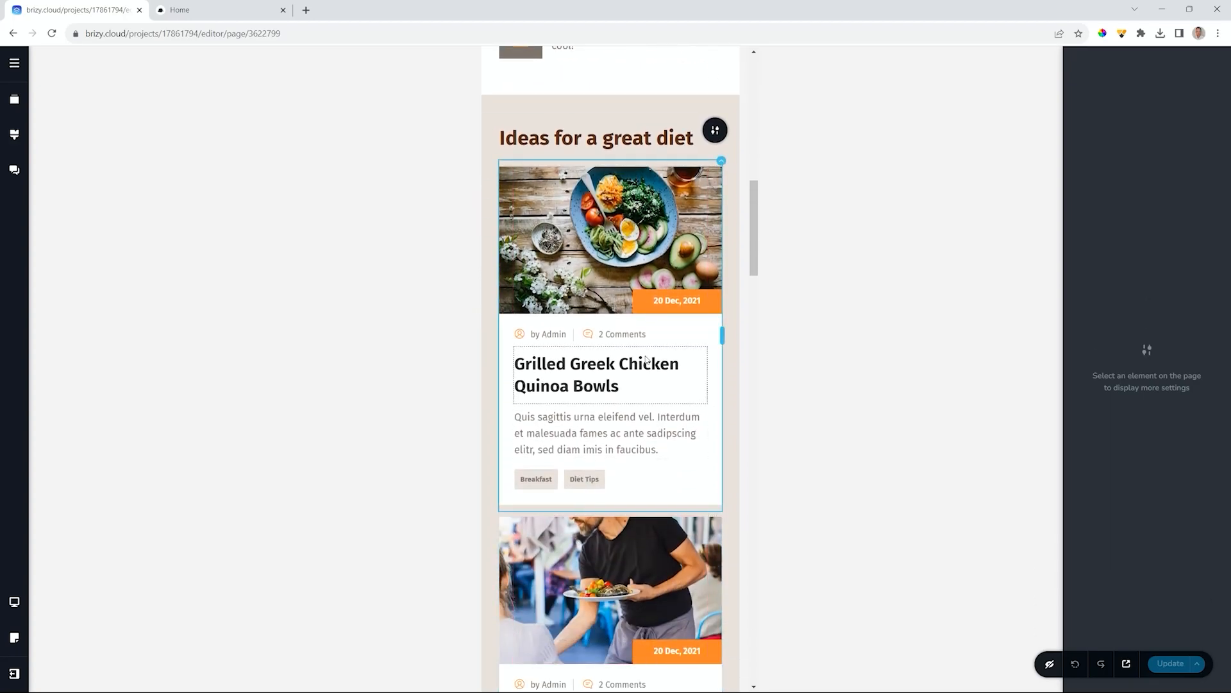
scroll(621, 415, down, 7)
scroll(646, 361, up, 4)
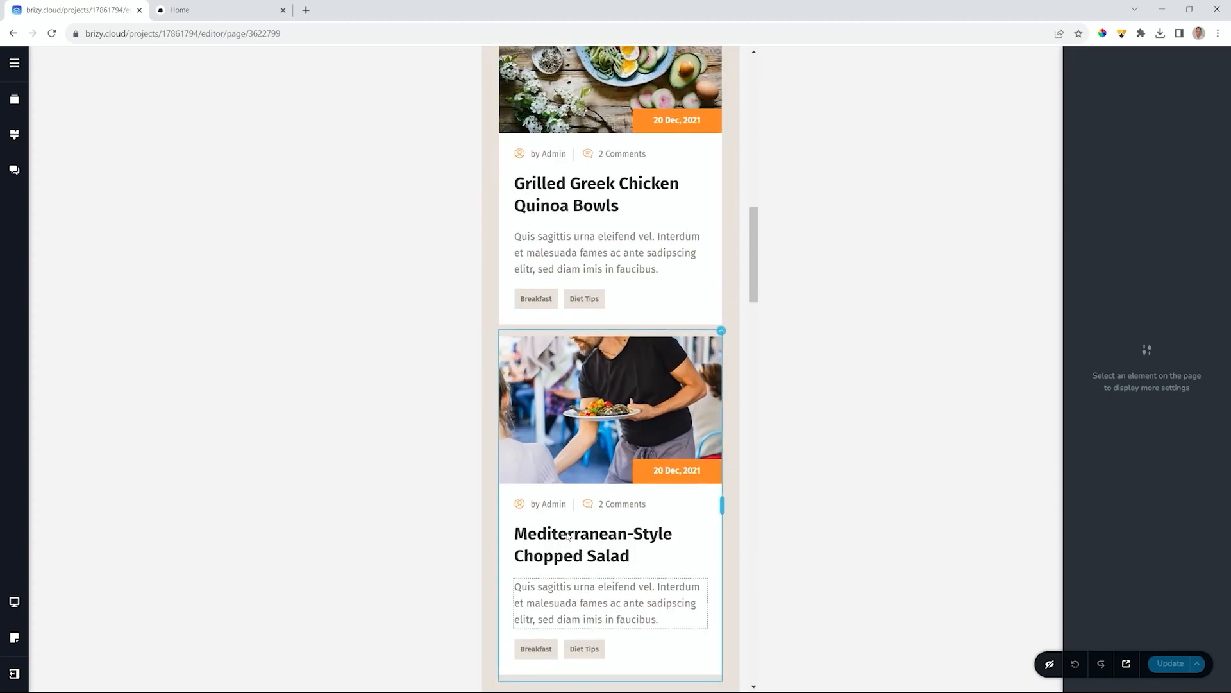
scroll(600, 464, down, 4)
click(600, 463)
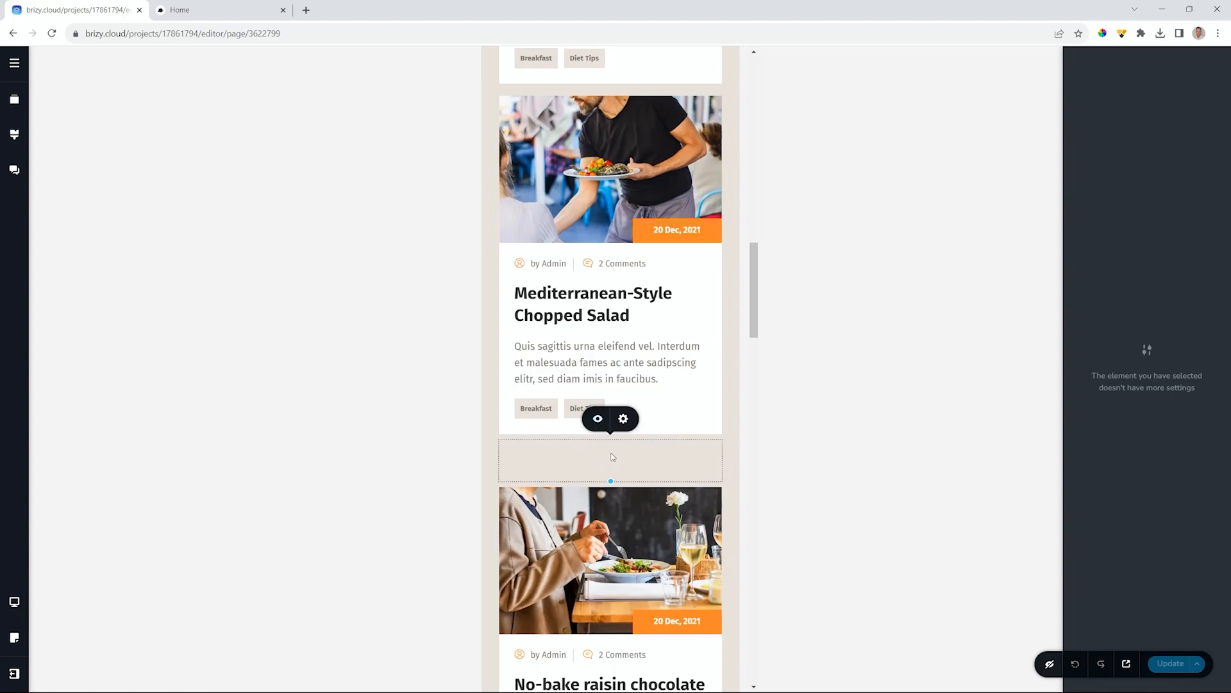
- Hide the spacer below the Mediterranean-Style Chopped Salad post on mobile, then scroll down to the footer
click(598, 420)
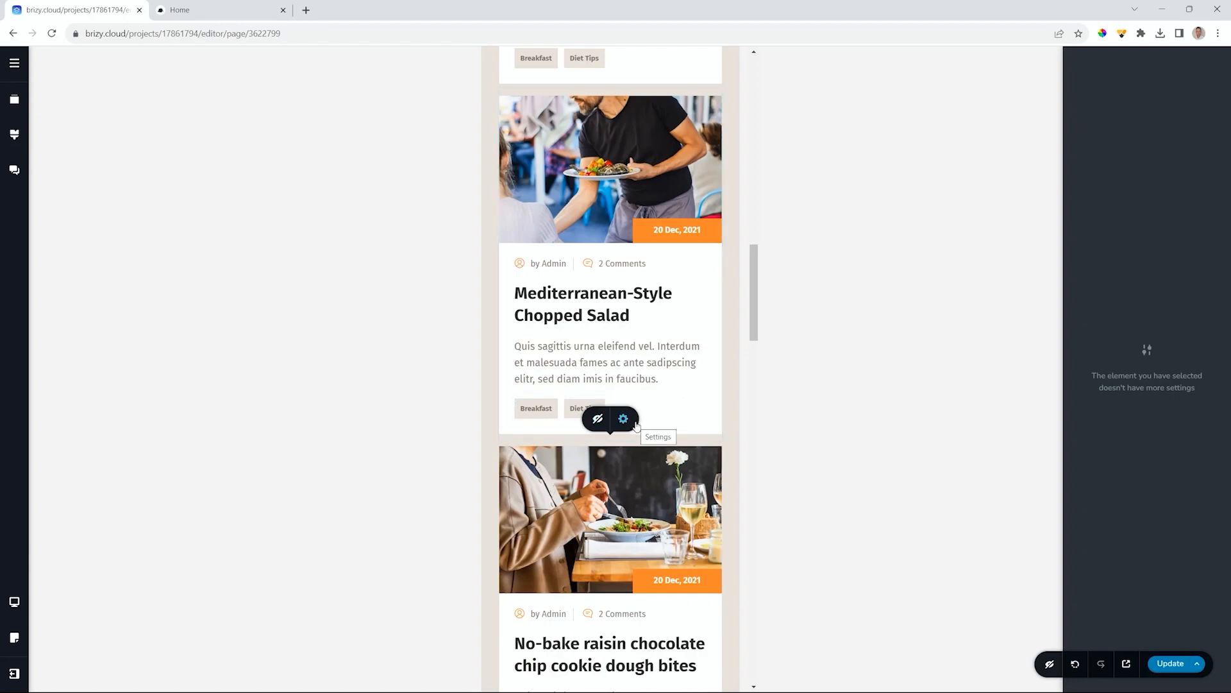
scroll(637, 425, down, 1)
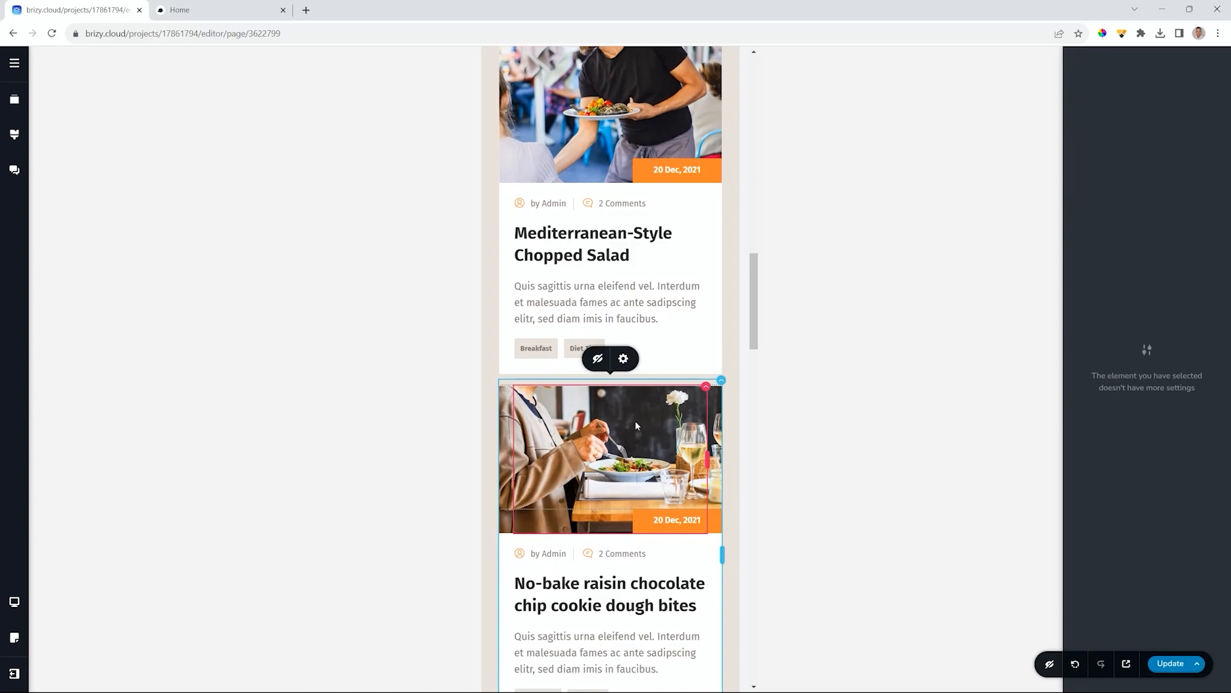
scroll(636, 426, down, 10)
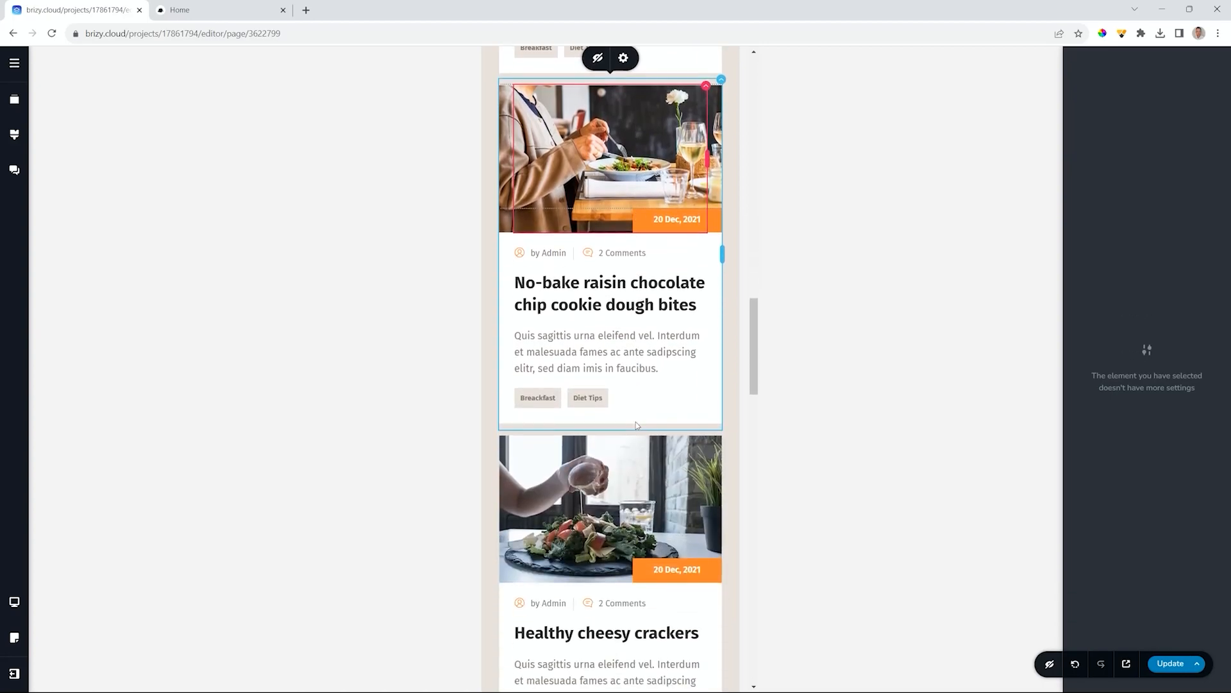
scroll(637, 424, down, 10)
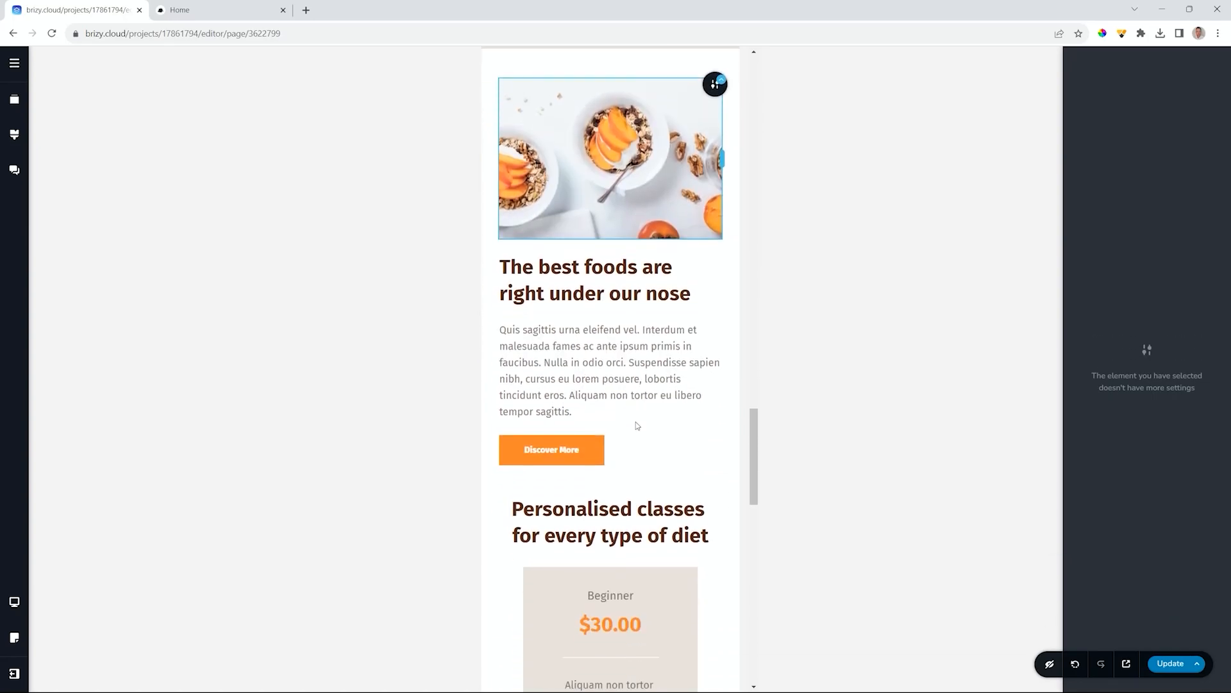
scroll(636, 424, down, 10)
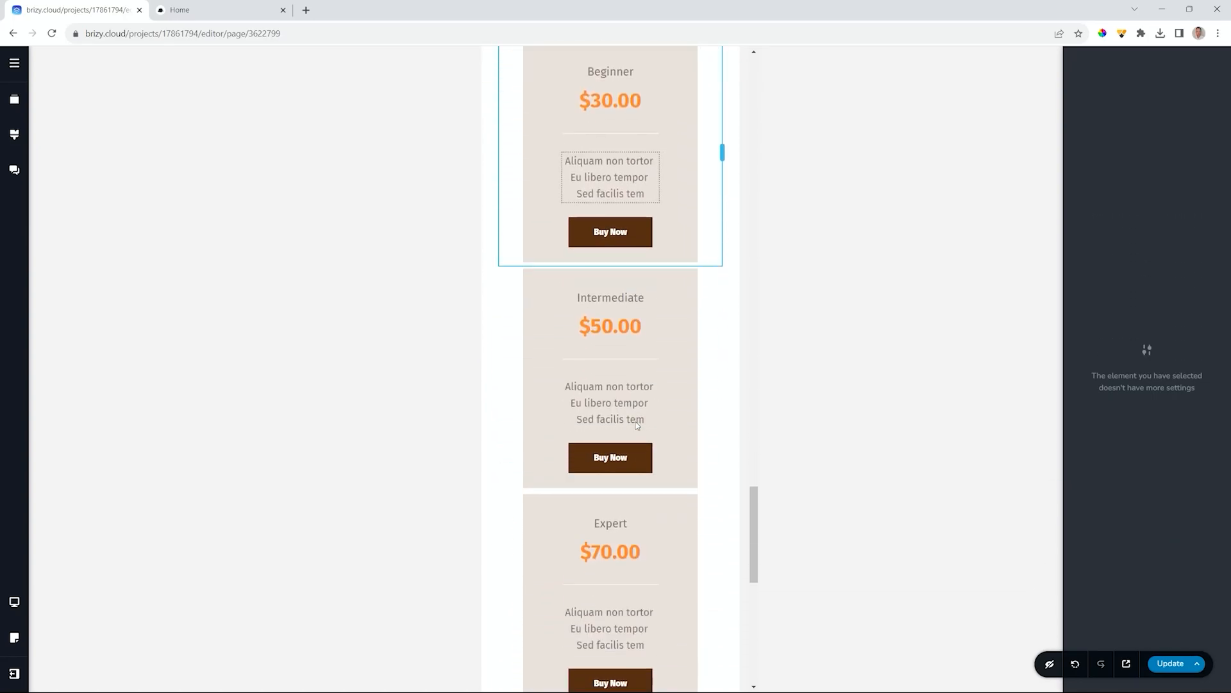
scroll(637, 425, down, 4)
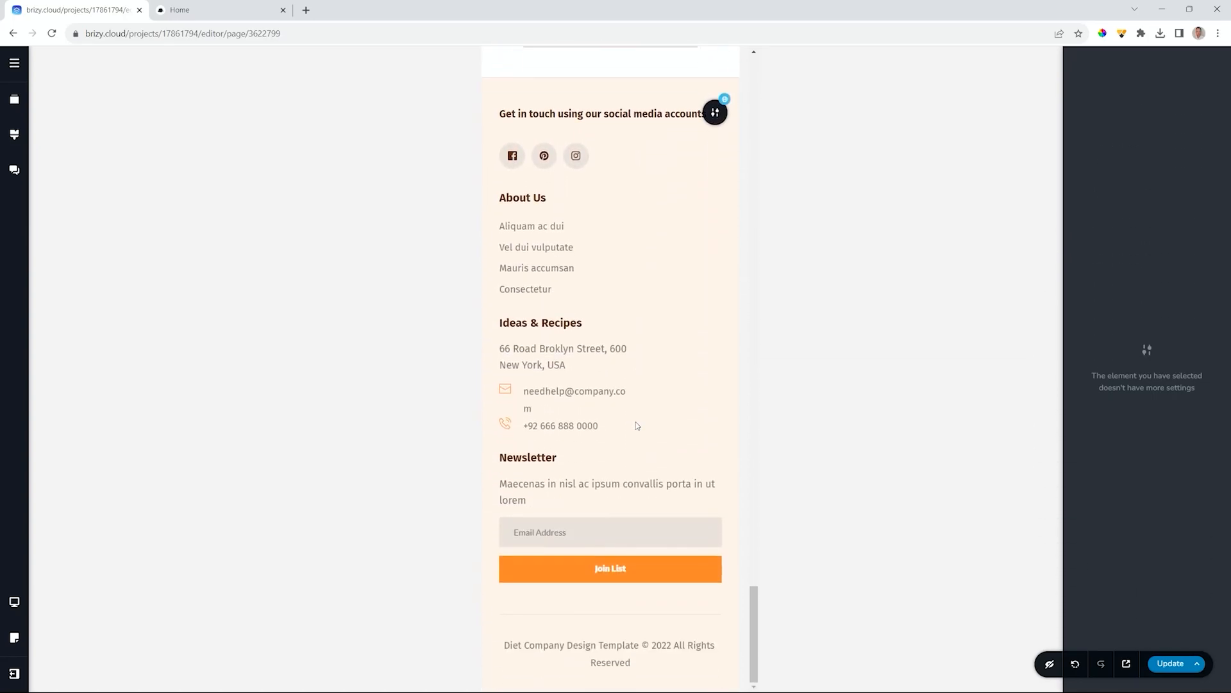
scroll(637, 421, up, 6)
scroll(637, 422, down, 6)
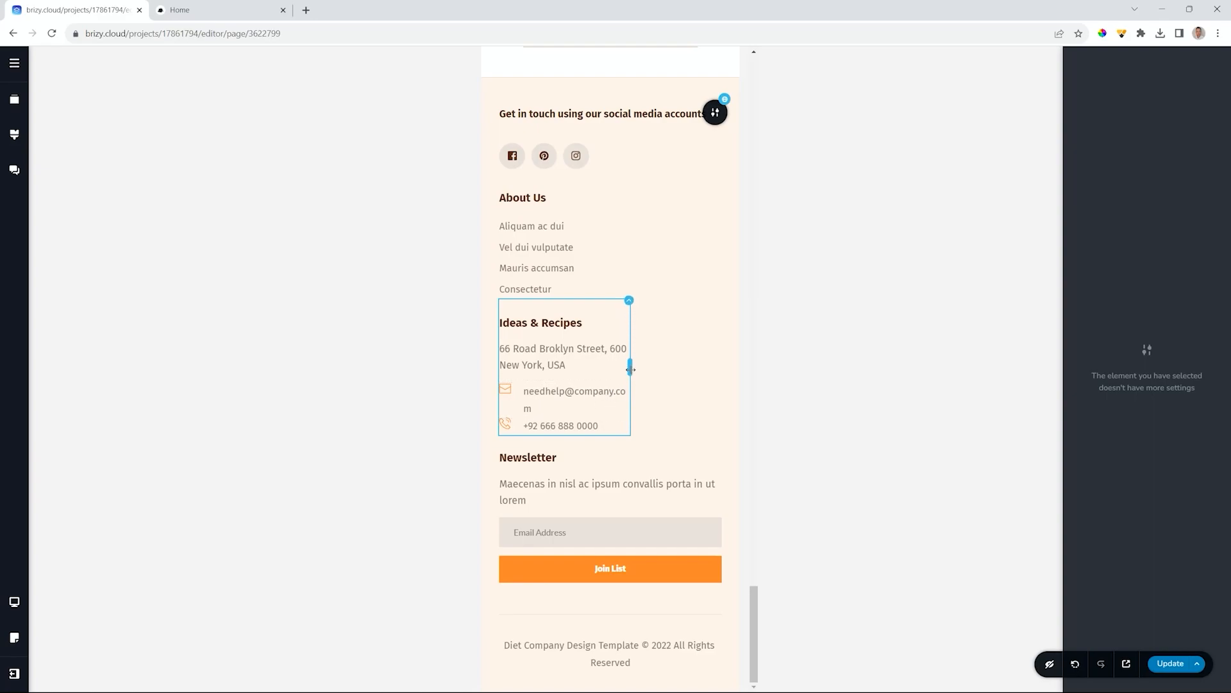
drag(629, 368, 714, 375)
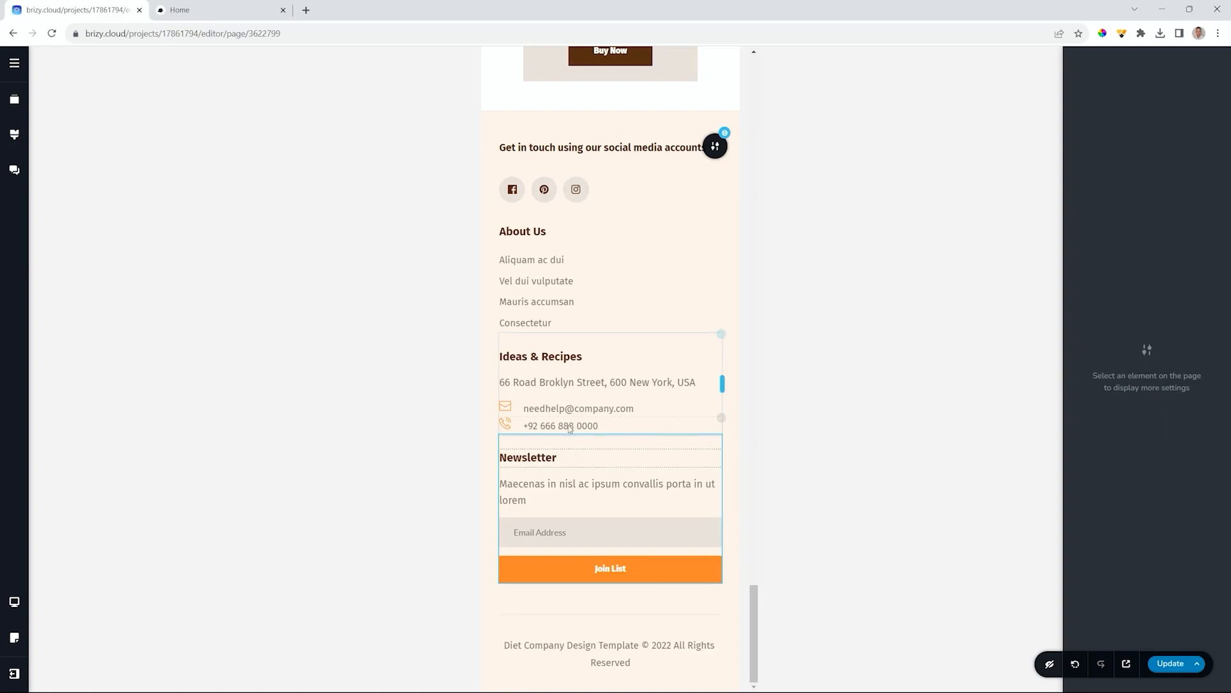
scroll(550, 577, up, 10)
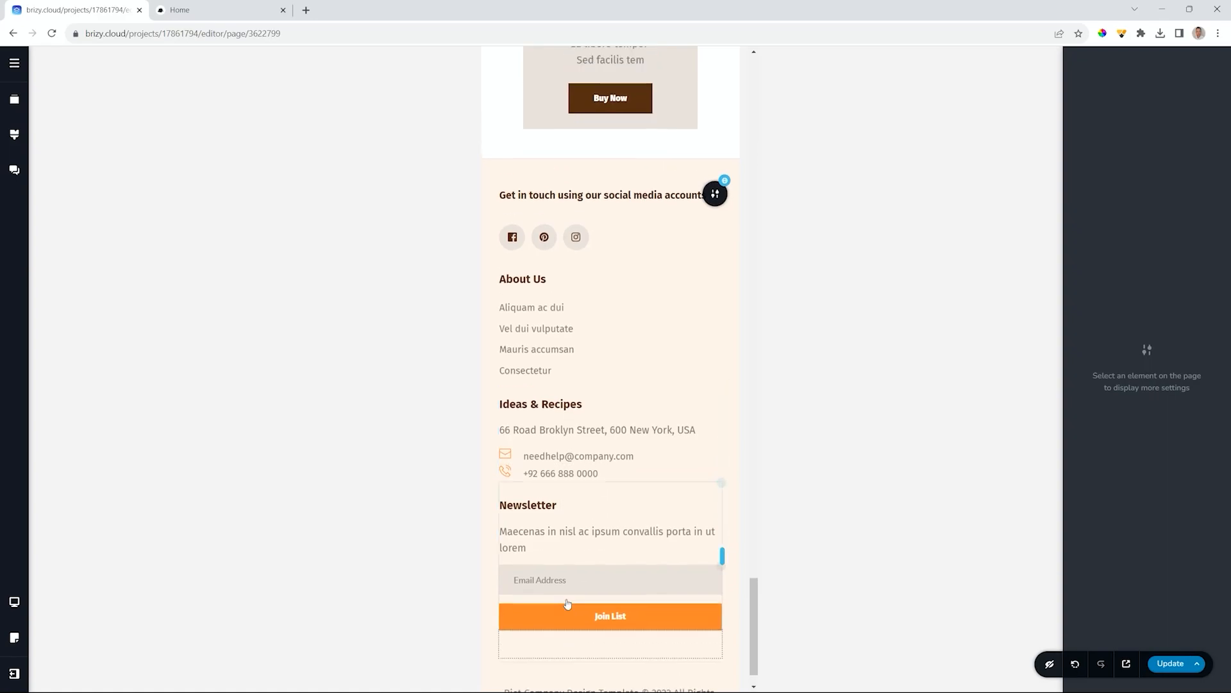
scroll(567, 599, up, 10)
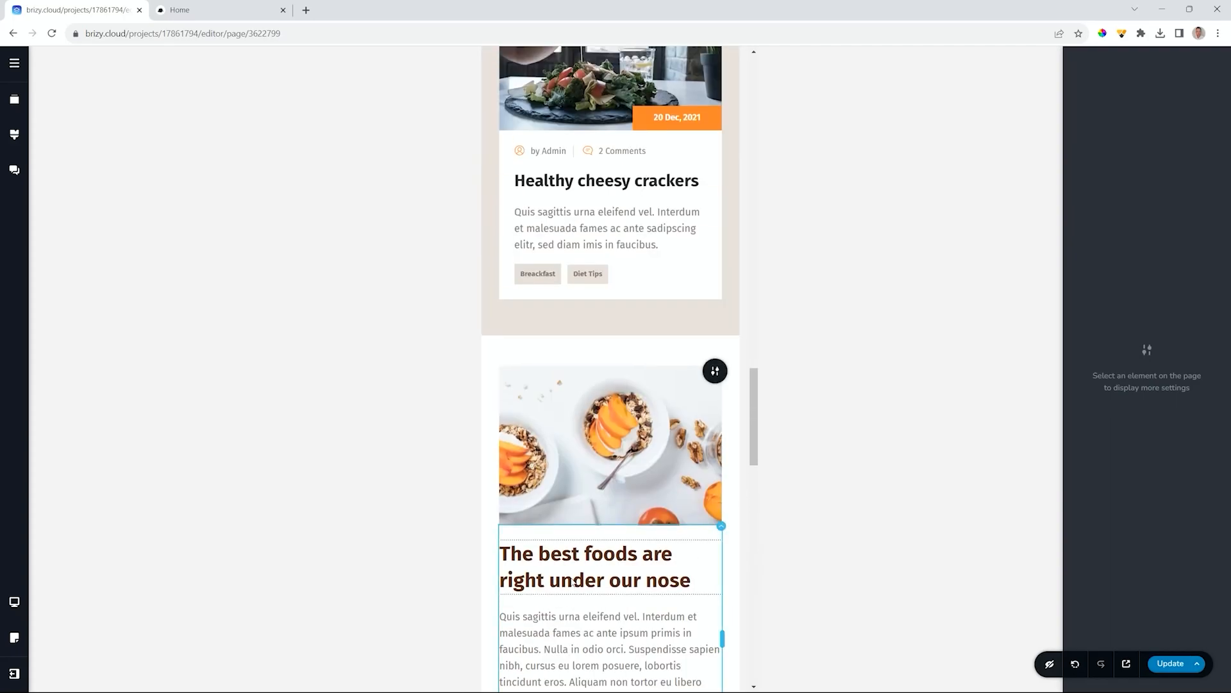
scroll(572, 581, up, 10)
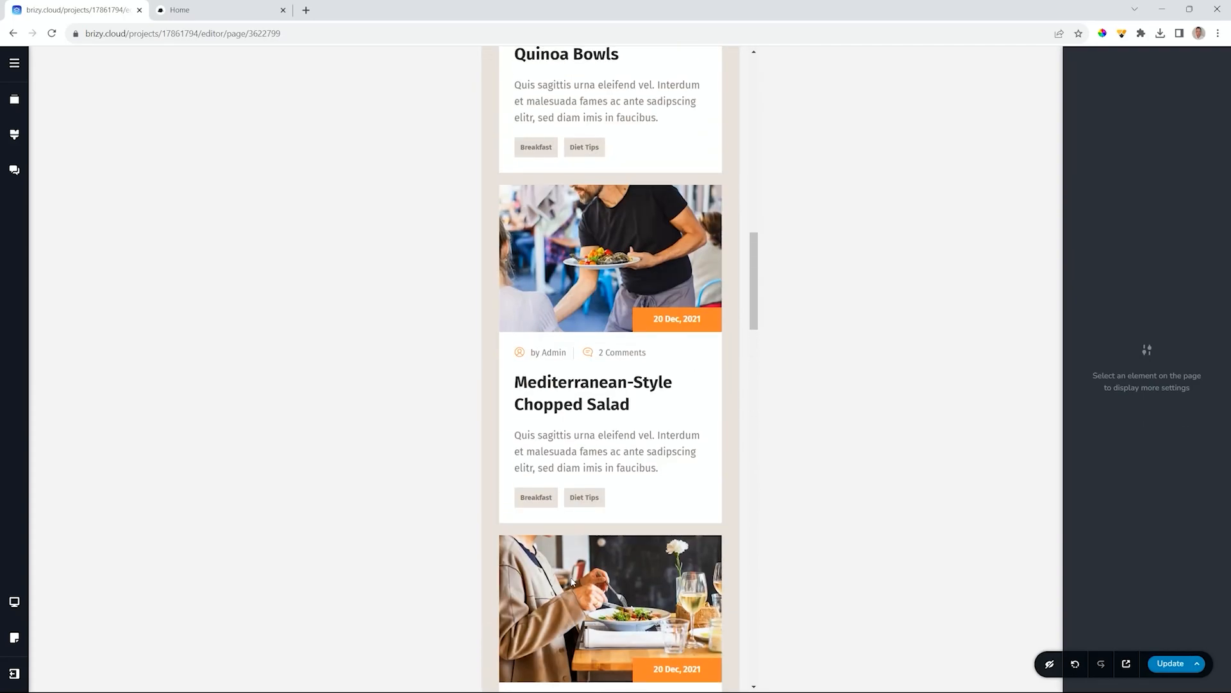
scroll(572, 581, up, 10)
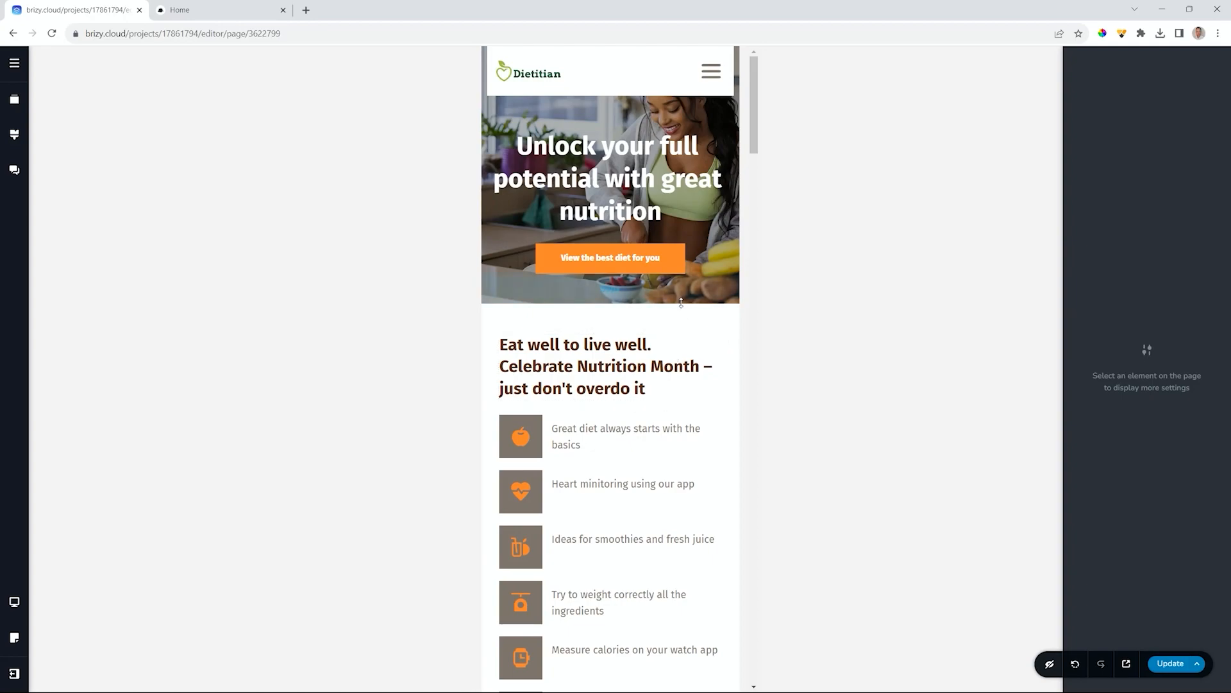
- Inspect the Blog item's styling in the mobile hamburger menu, then close the menu
click(710, 72)
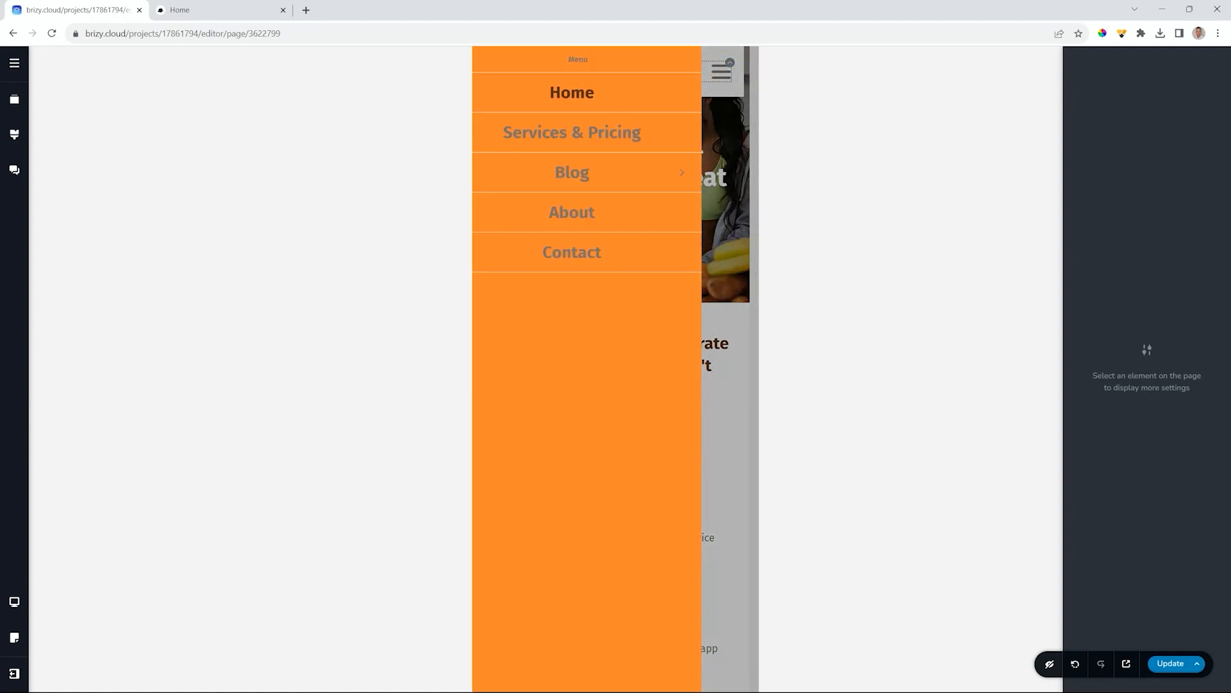
click(626, 157)
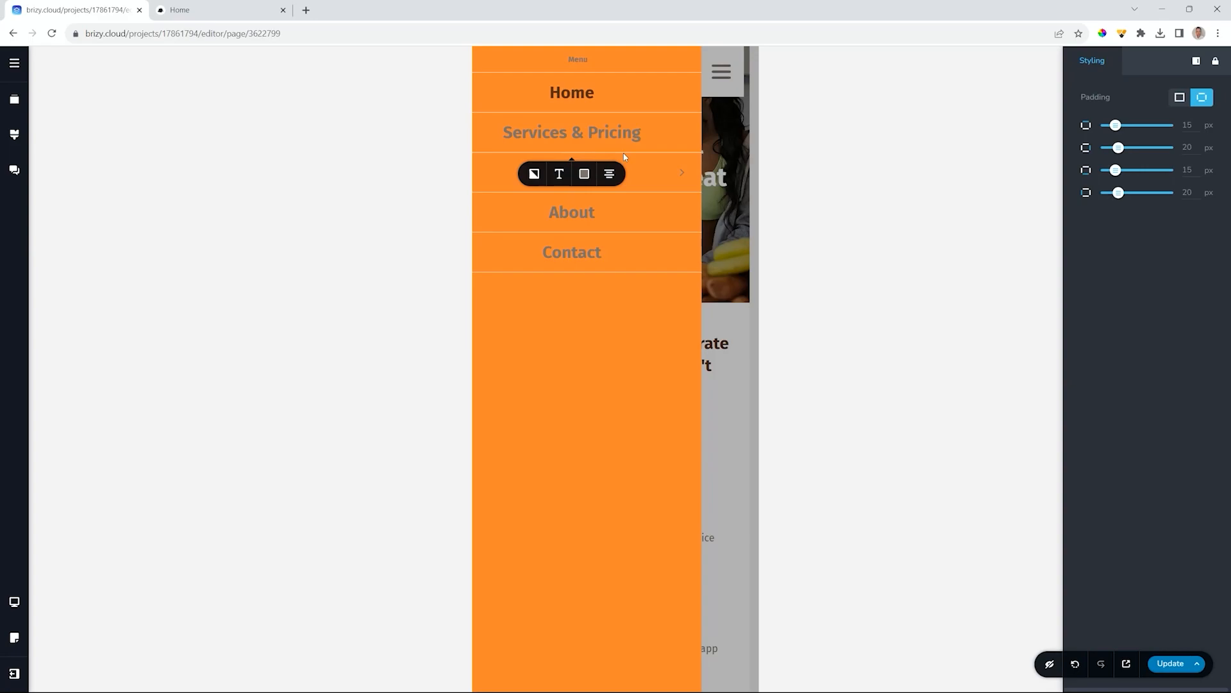
click(717, 328)
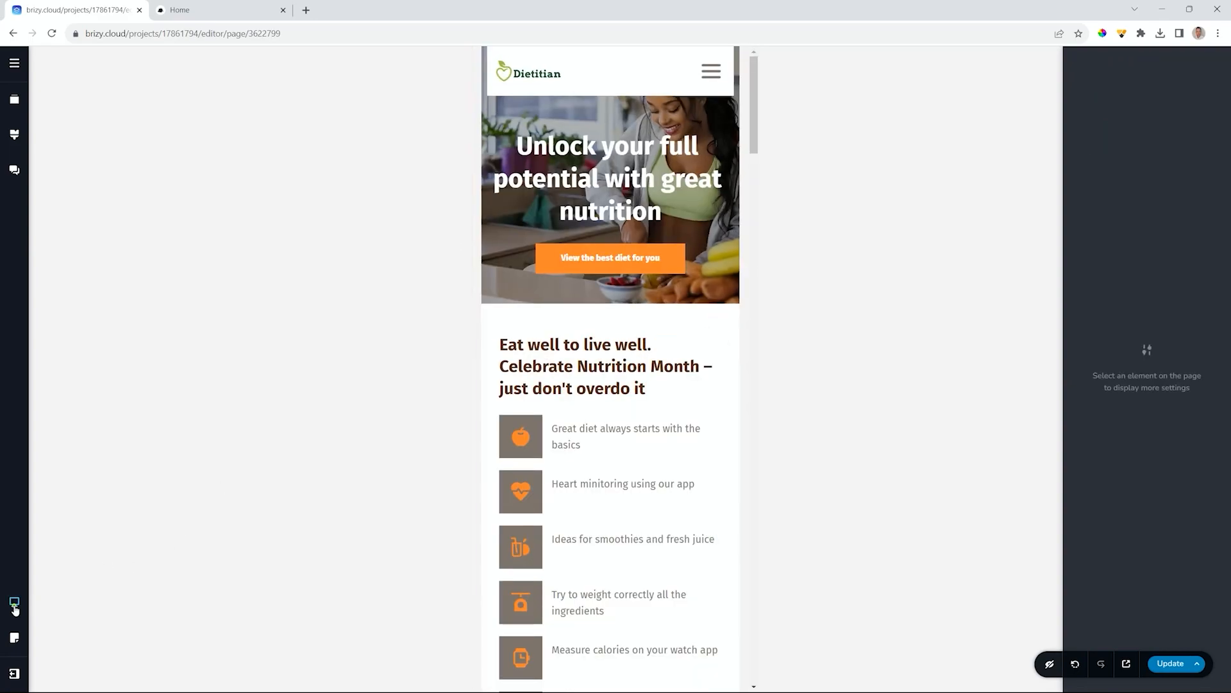
- Preview the Dietitian page in tablet layout and scroll through it, including the three-column feature list
mouse_move(14, 610)
click(60, 599)
scroll(501, 574, down, 5)
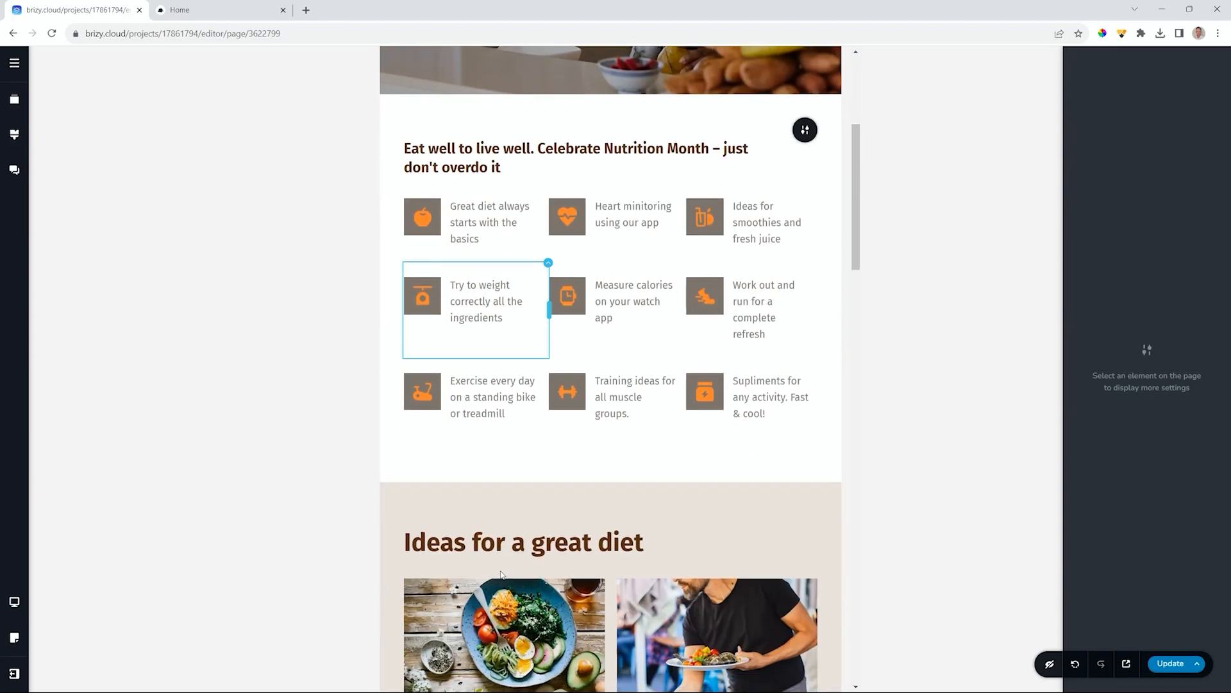
scroll(501, 574, down, 20)
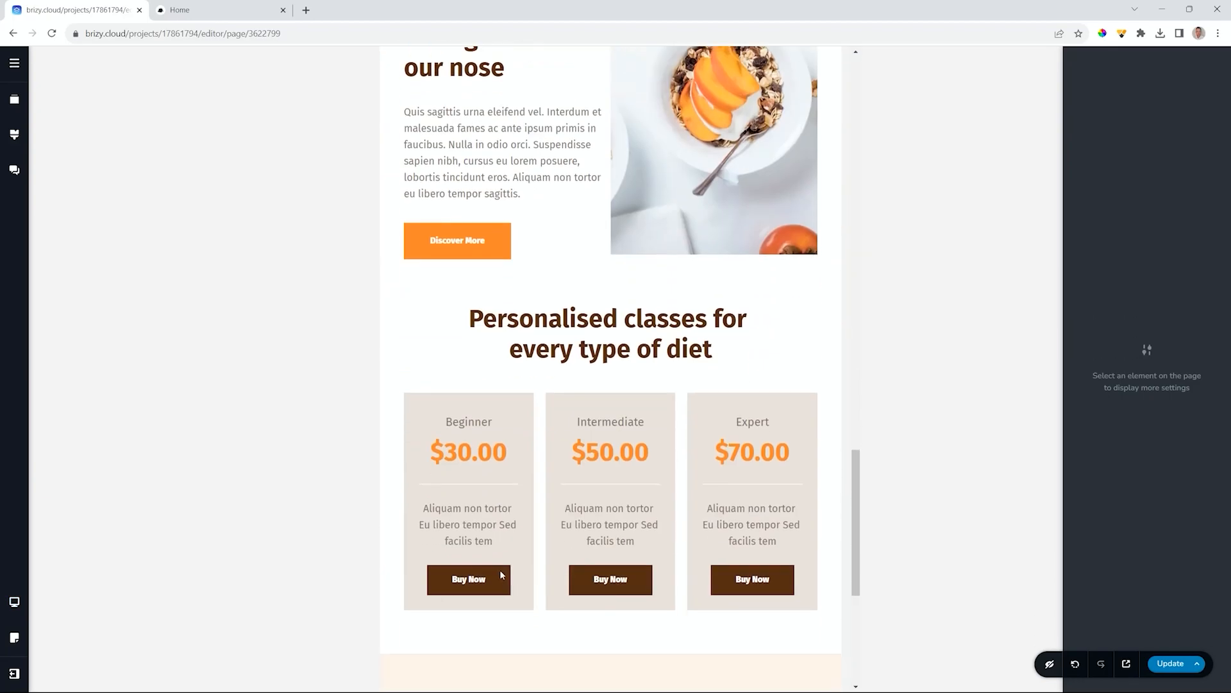
scroll(501, 571, down, 6)
scroll(501, 572, up, 8)
scroll(501, 573, up, 6)
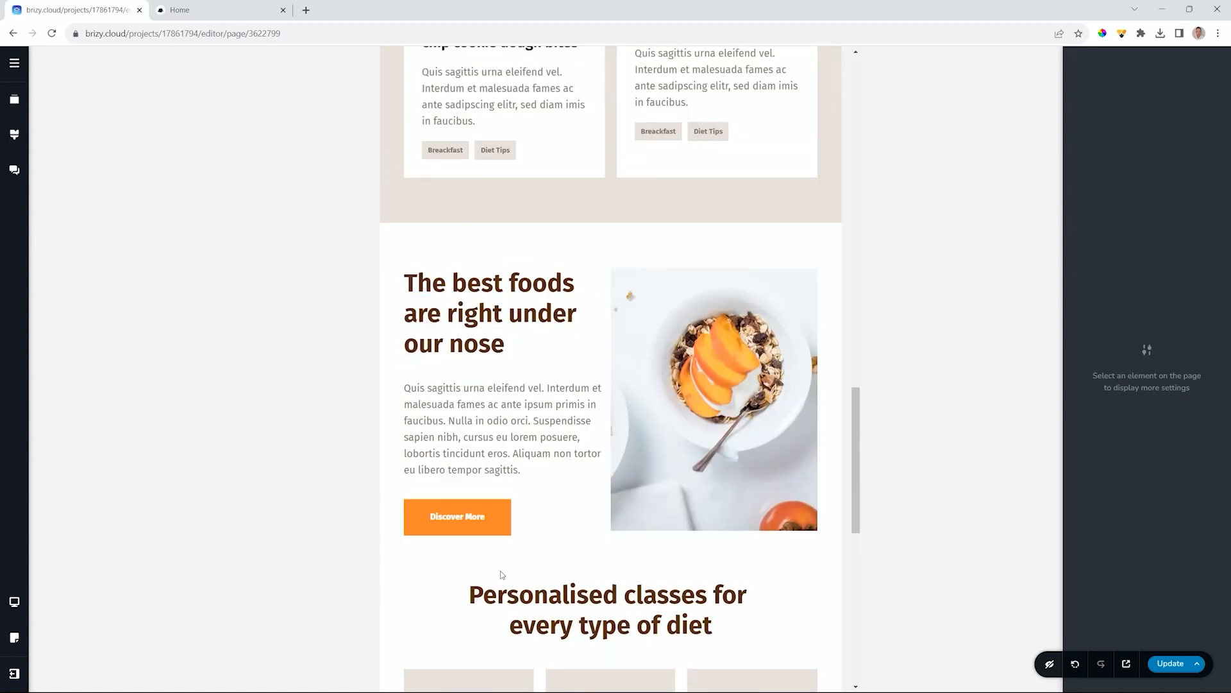
scroll(501, 573, down, 14)
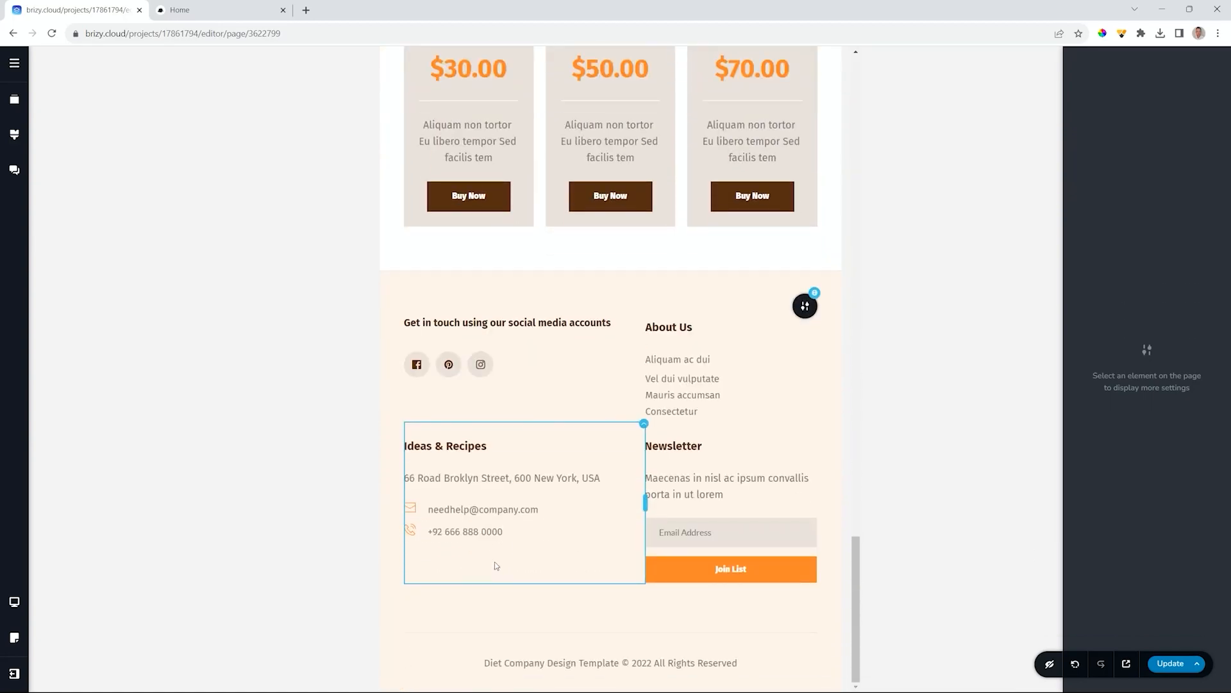
scroll(529, 593, up, 14)
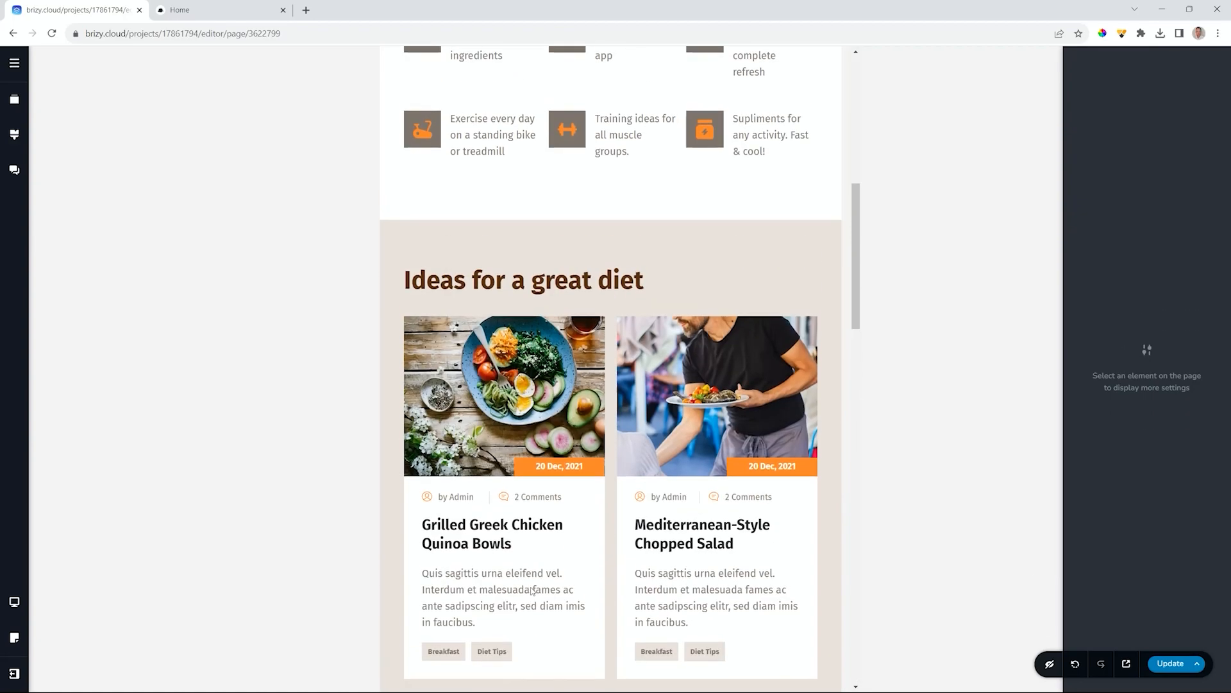
scroll(531, 590, up, 9)
- Switch the preview back to Desktop to show the full navigation header
mouse_move(16, 600)
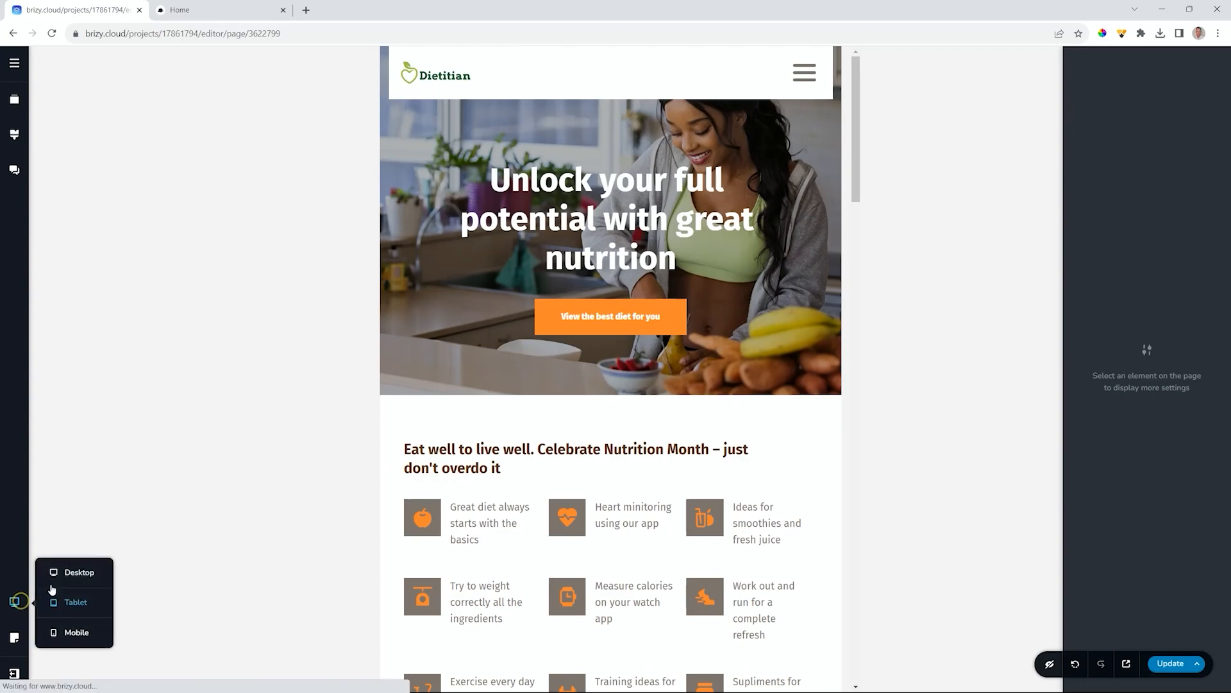
click(75, 572)
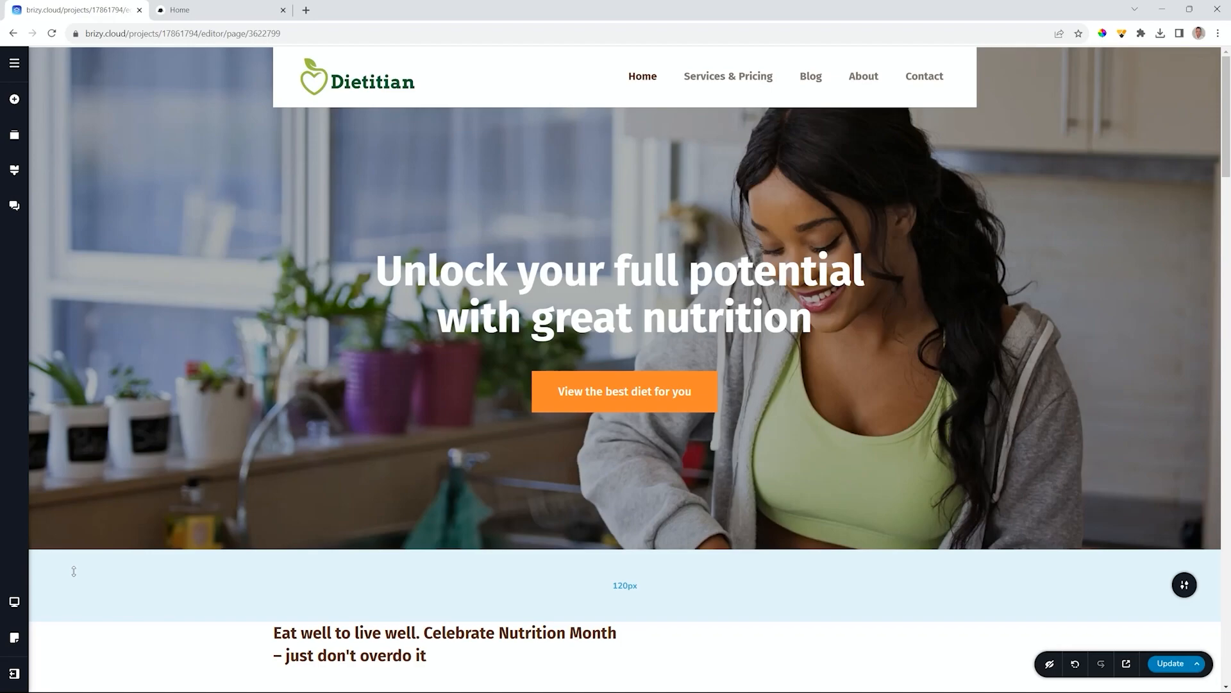
- Check the live Home page, close its tab, and cancel leaving the editor
click(201, 13)
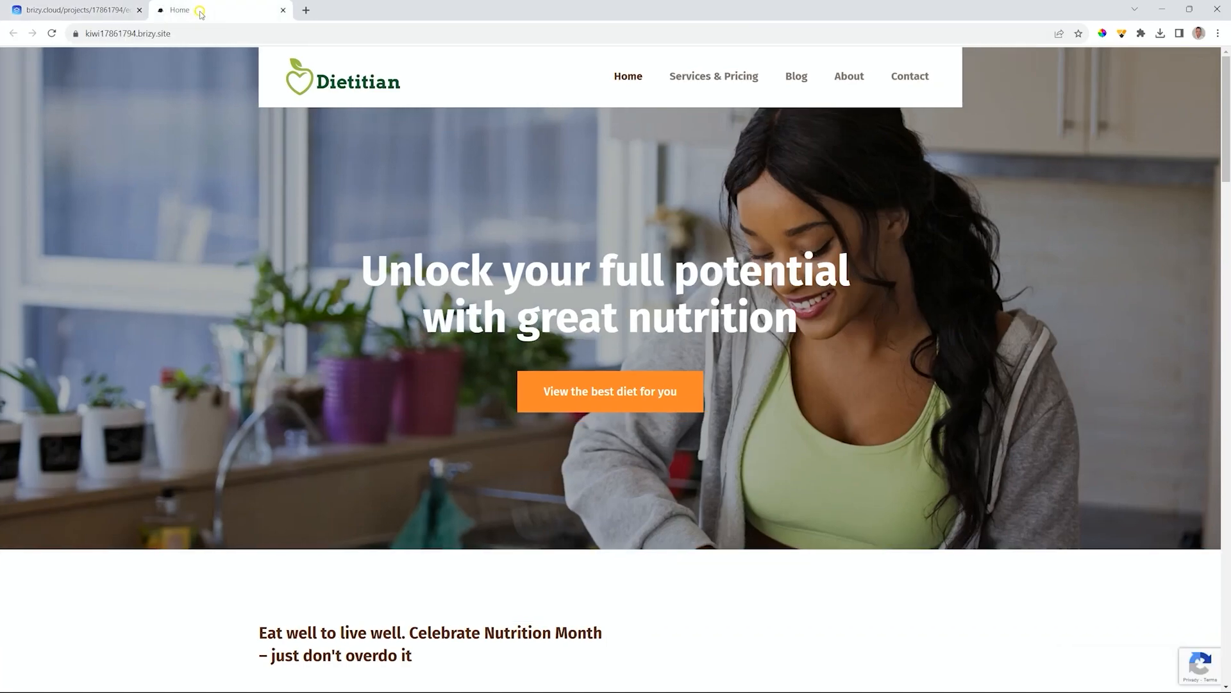
click(283, 10)
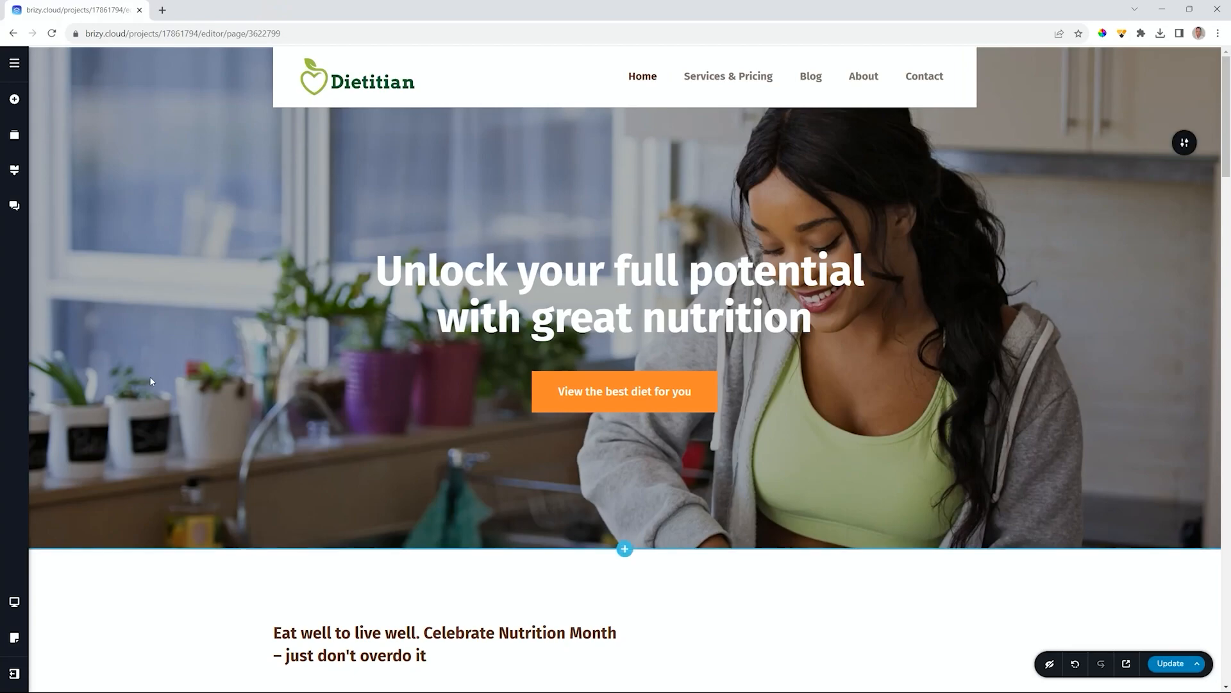
click(14, 673)
click(80, 671)
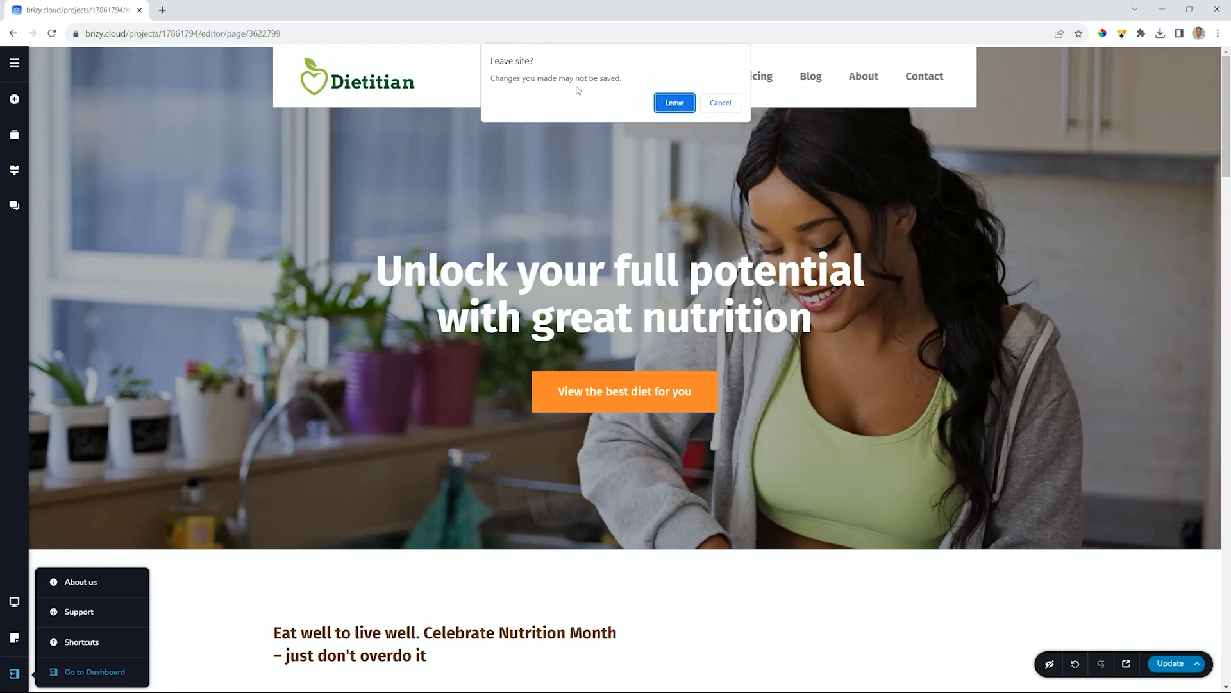
click(720, 103)
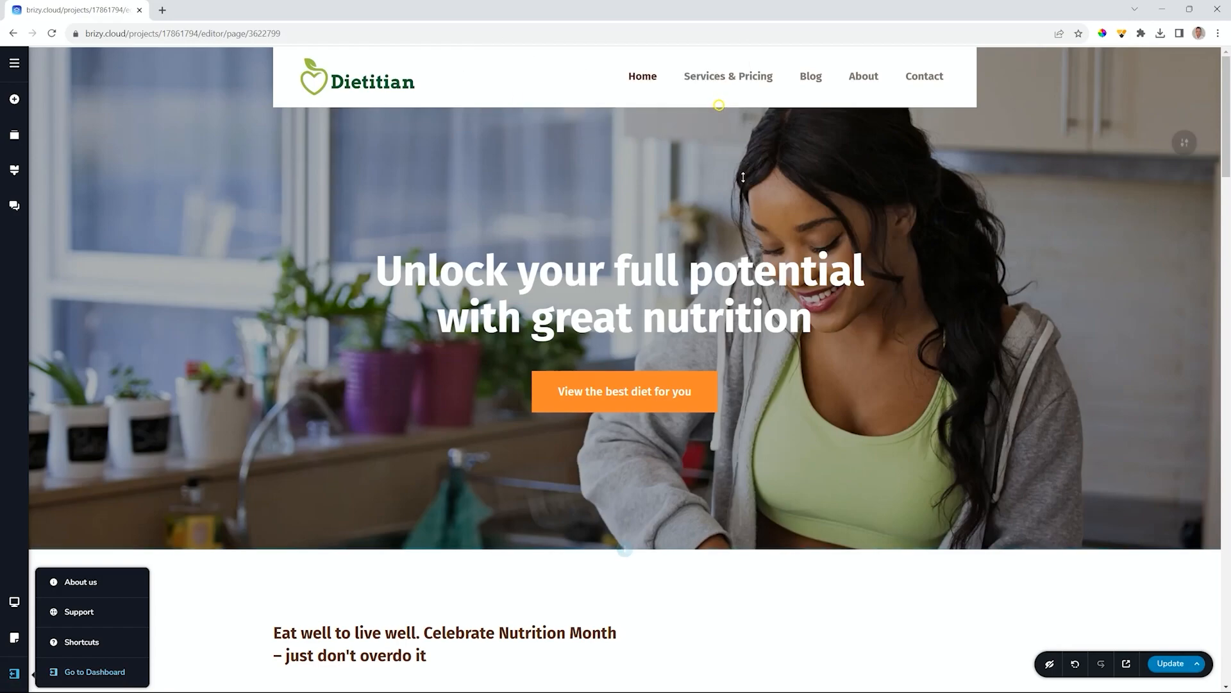
- Publish the latest changes with Update, then go to the projects dashboard
click(1166, 660)
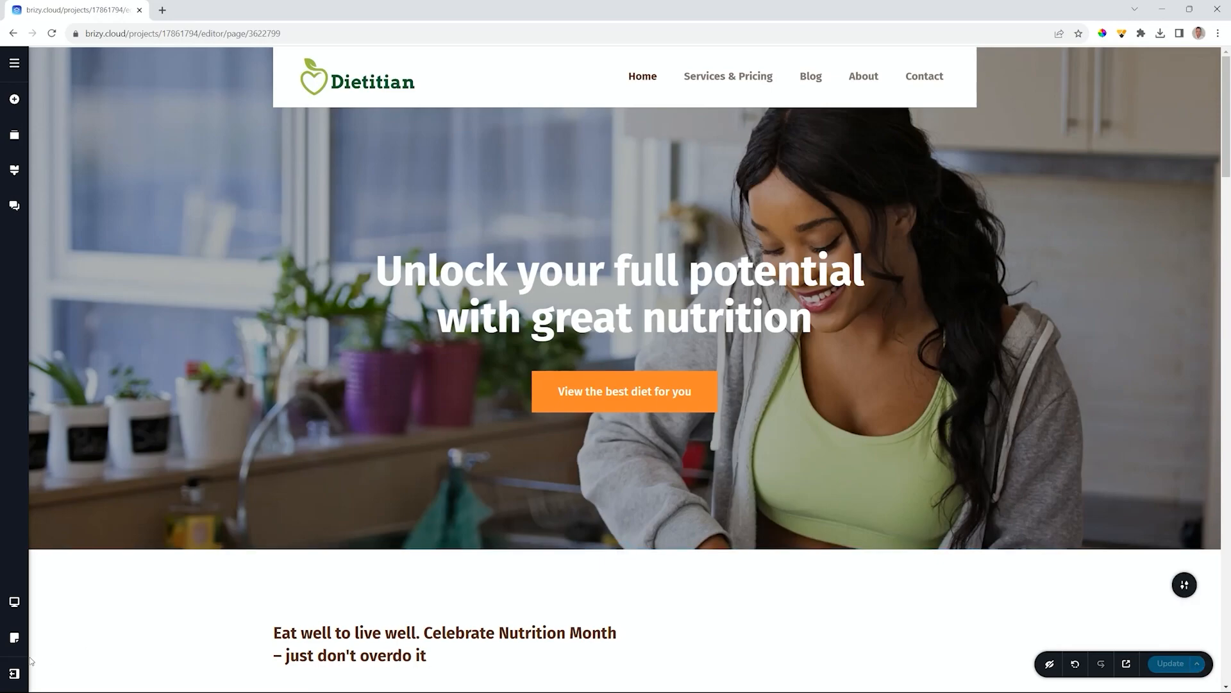
click(14, 673)
click(74, 674)
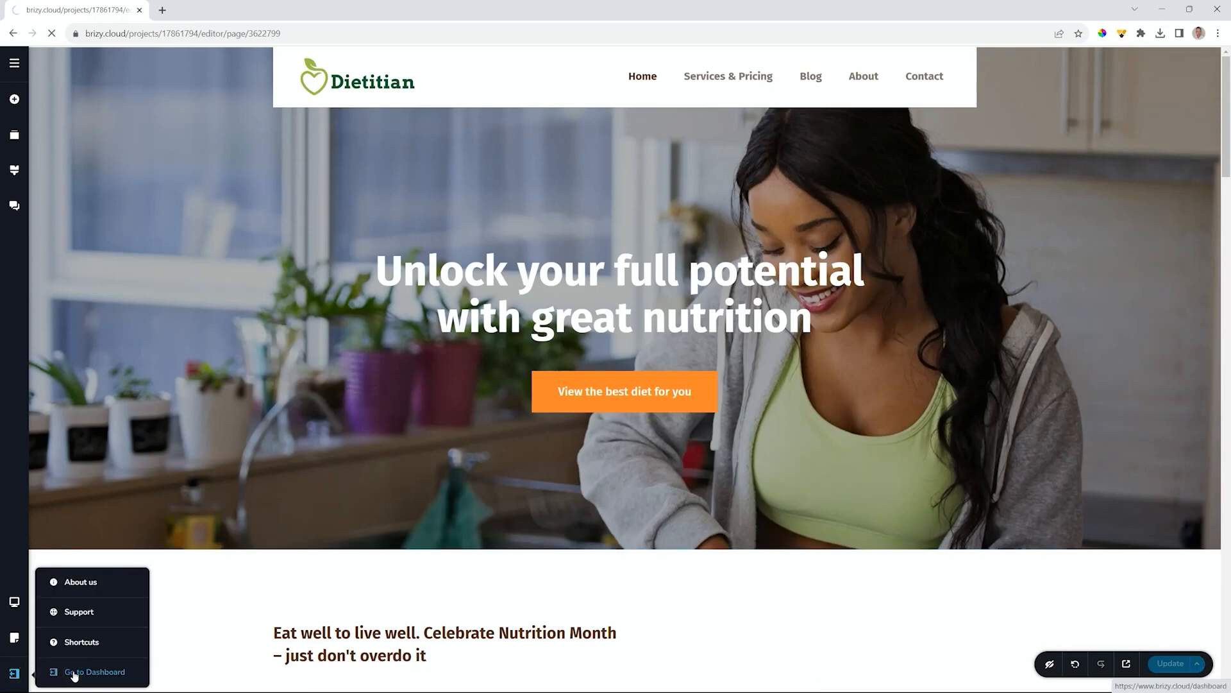
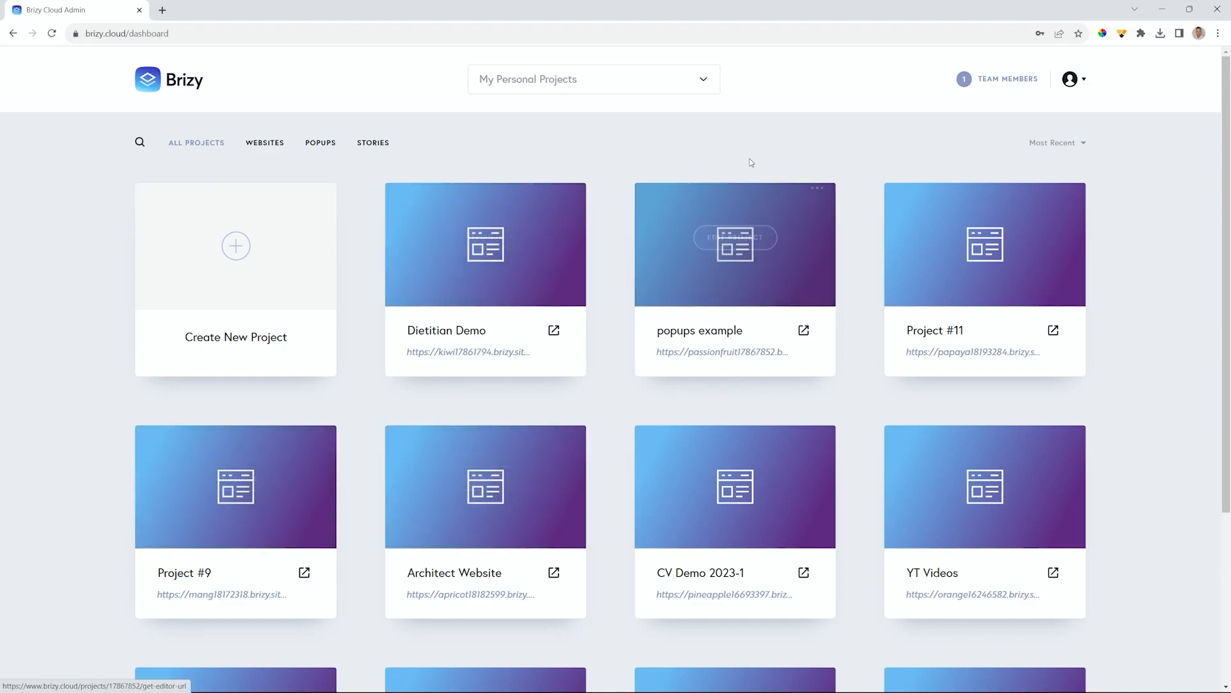
- Switch to the Tutorials Brizy workspace, then to Speed Build to show its two projects
click(704, 82)
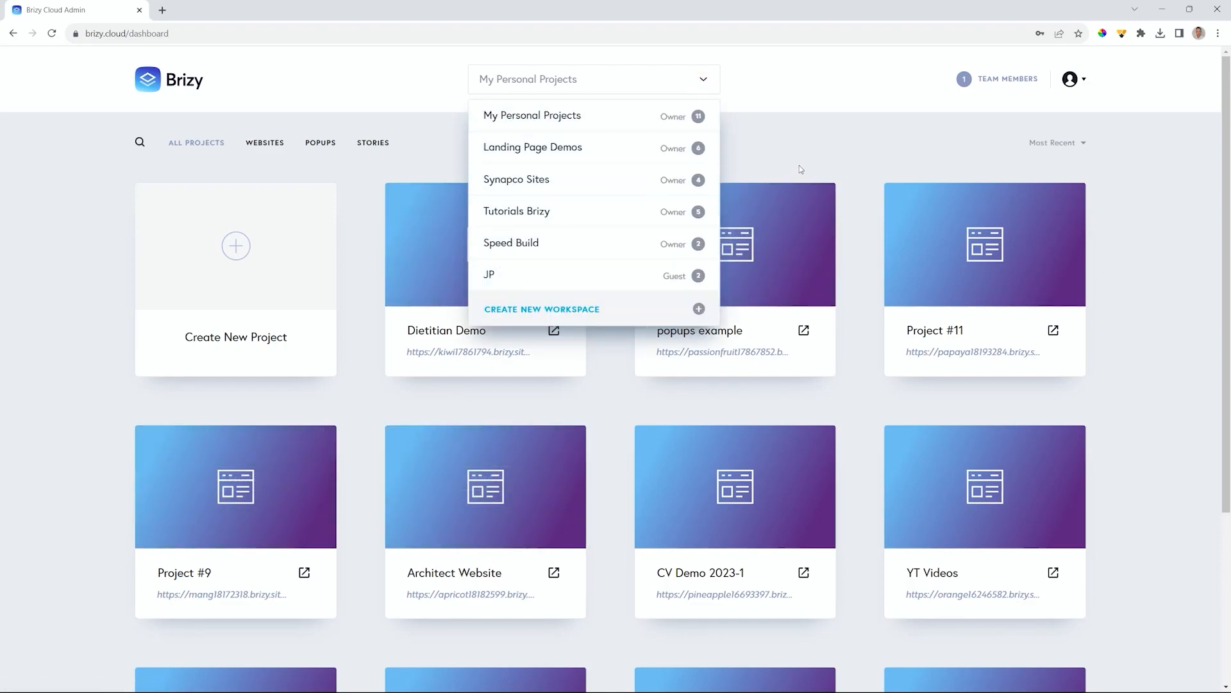
mouse_move(568, 179)
click(519, 214)
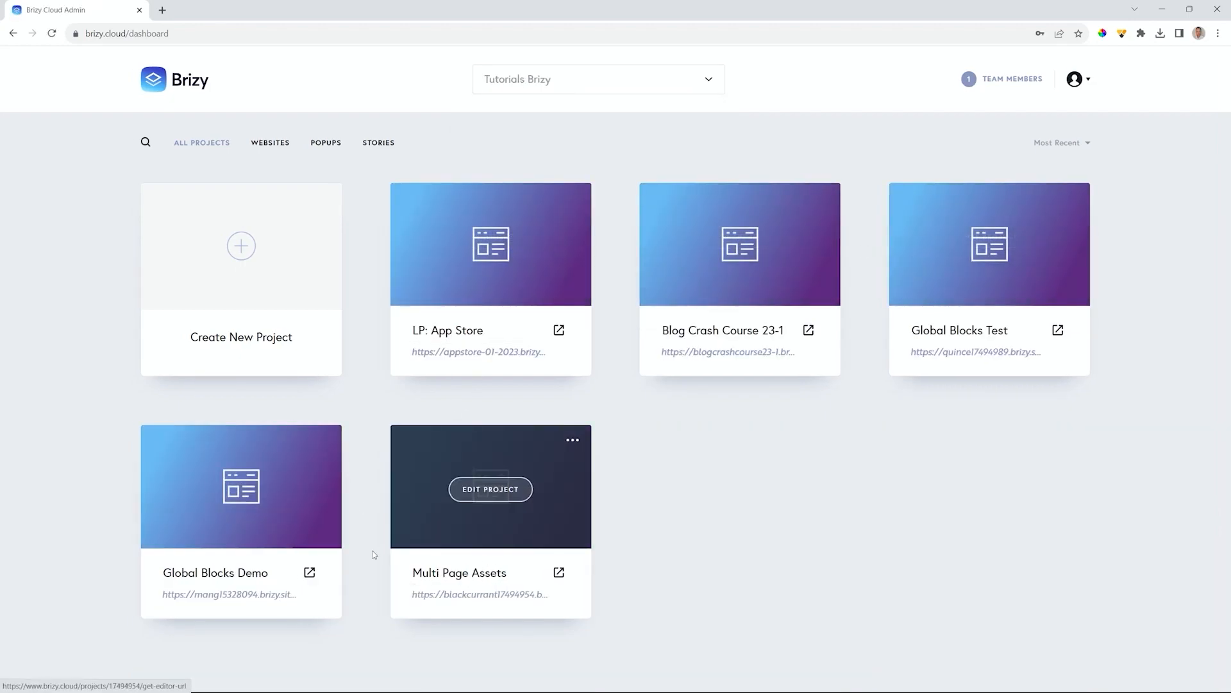
click(494, 80)
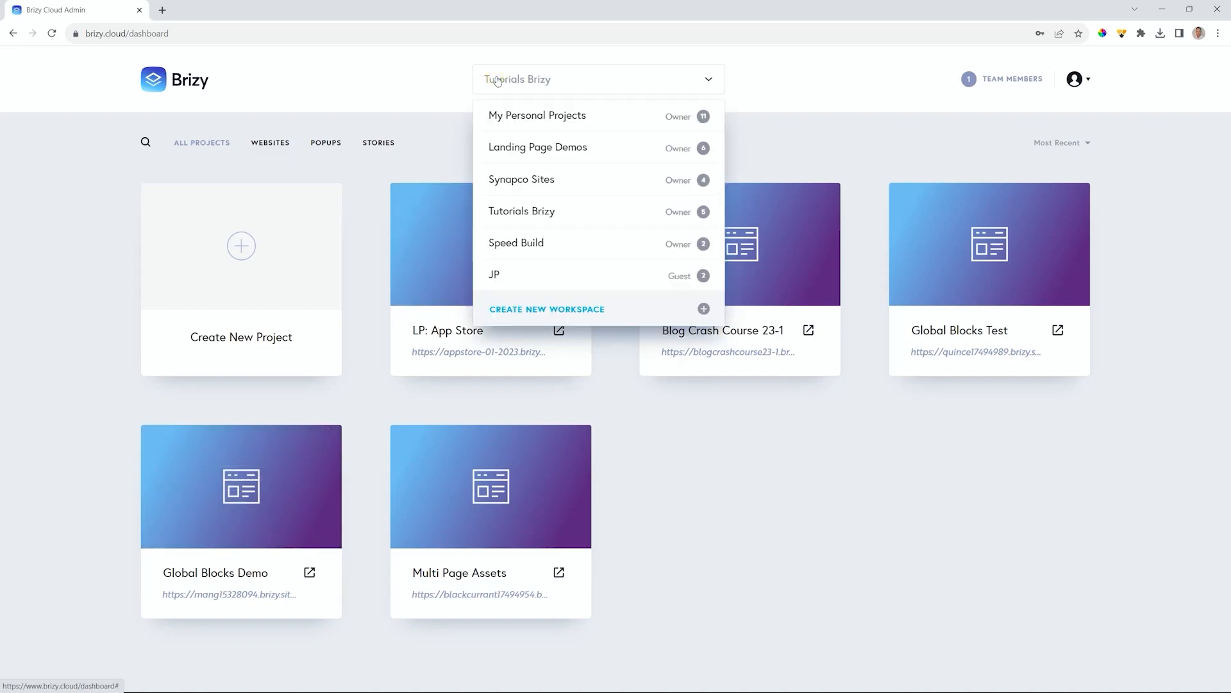
click(517, 244)
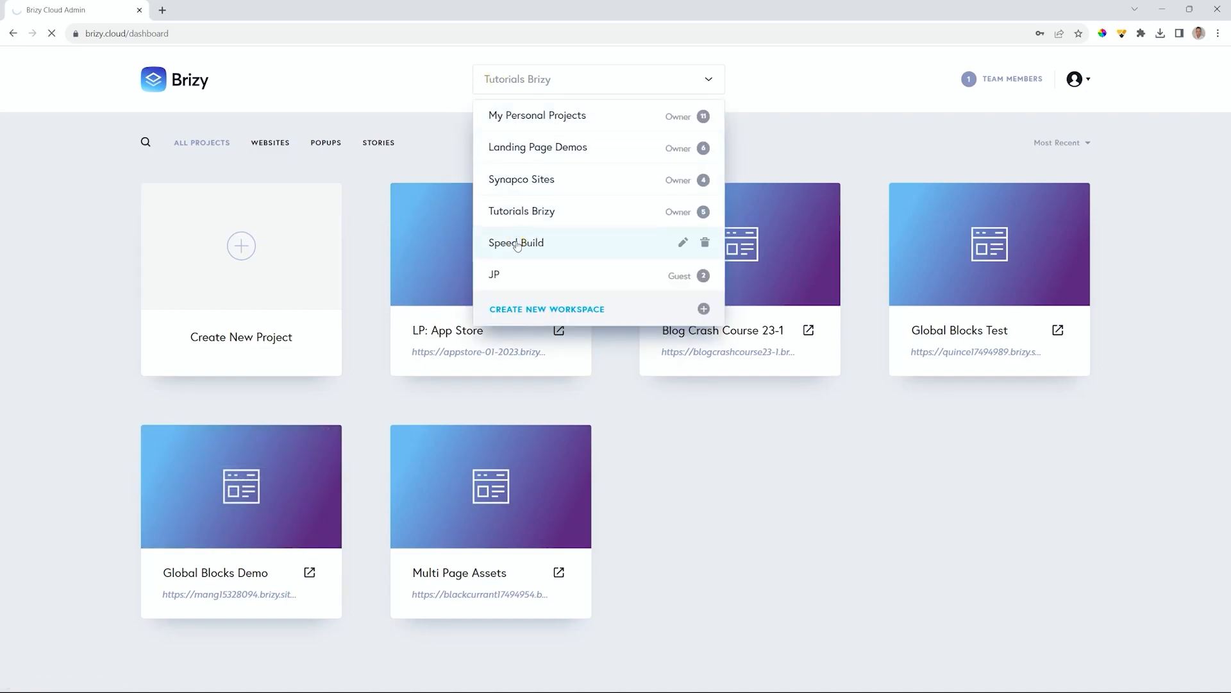
click(526, 87)
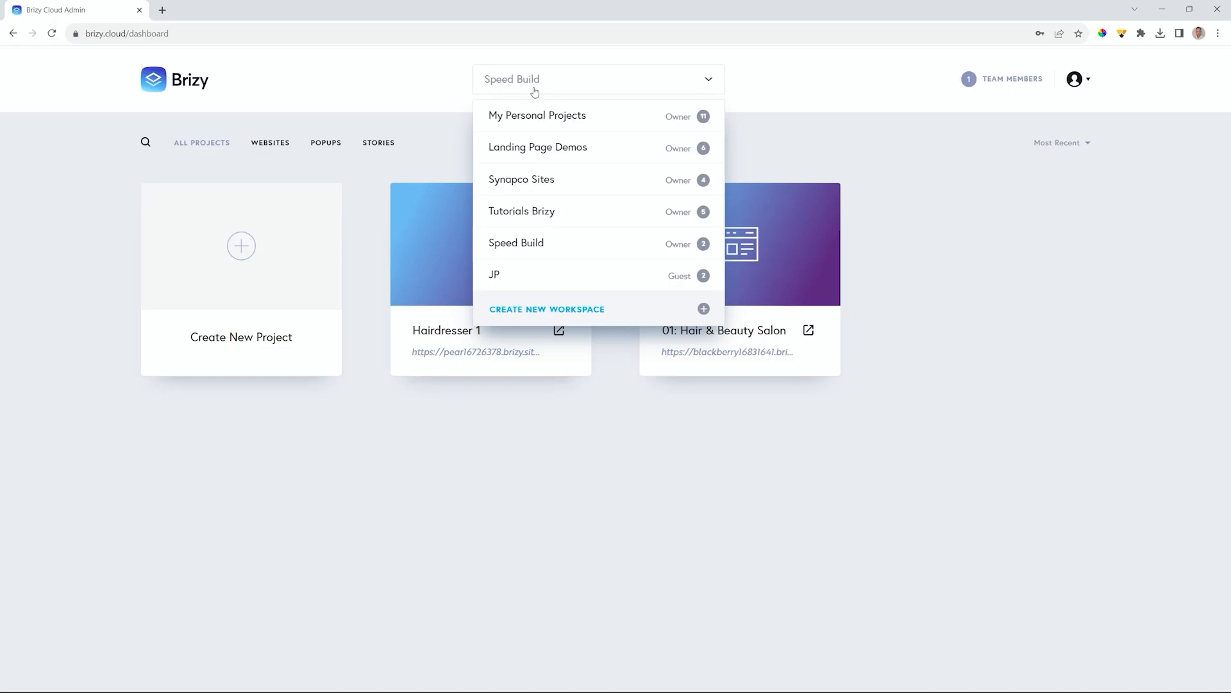
- Create a new workspace named 'Brizy Cloud MP' and check it in the list
click(573, 311)
text(Brizy Cloud MP)
click(704, 309)
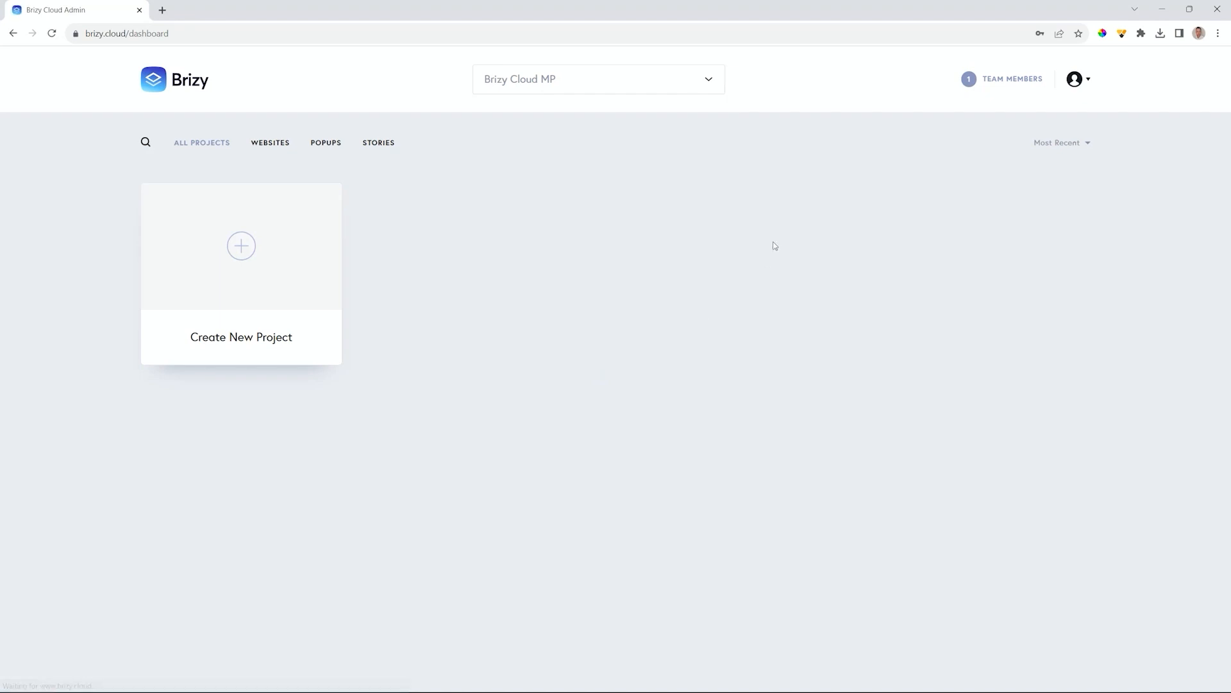
click(595, 82)
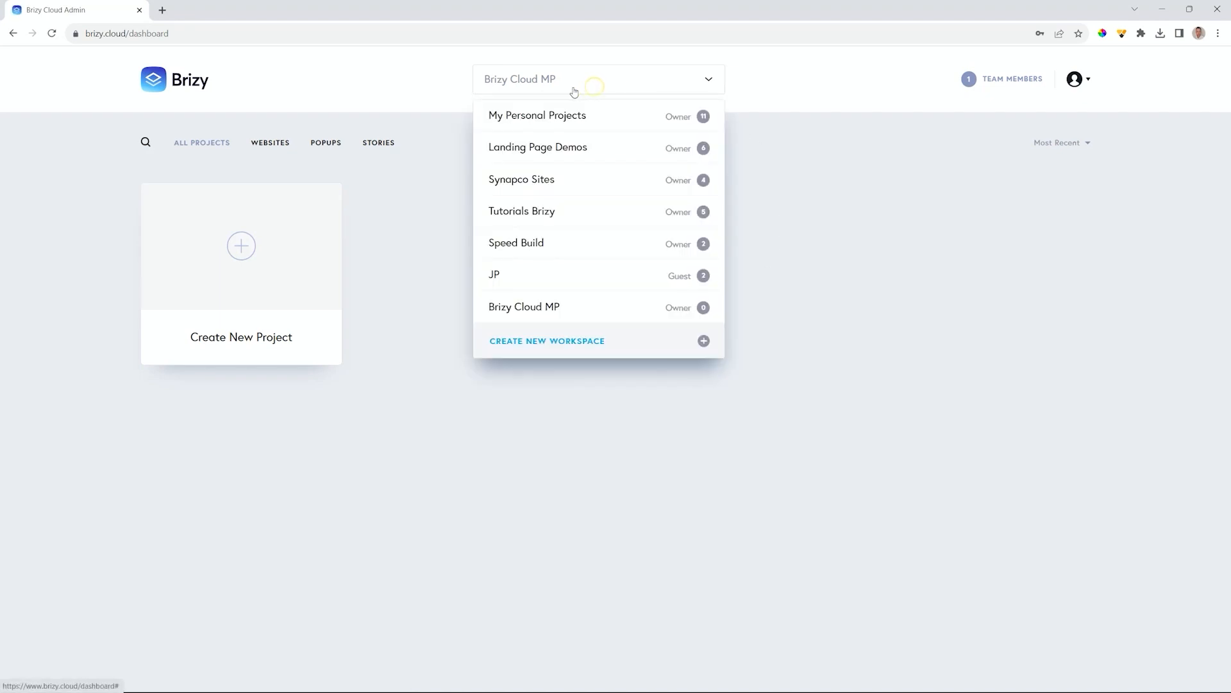
- Switch the dashboard back to the My Personal Projects workspace
click(241, 257)
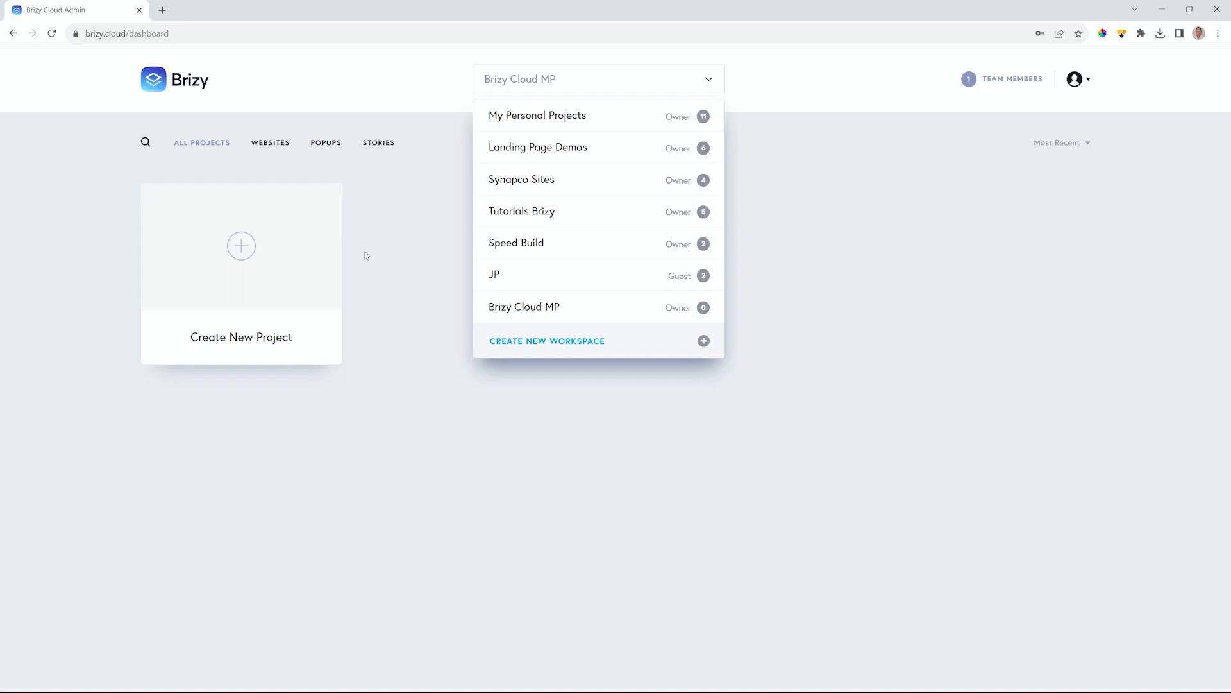
mouse_move(508, 127)
click(562, 120)
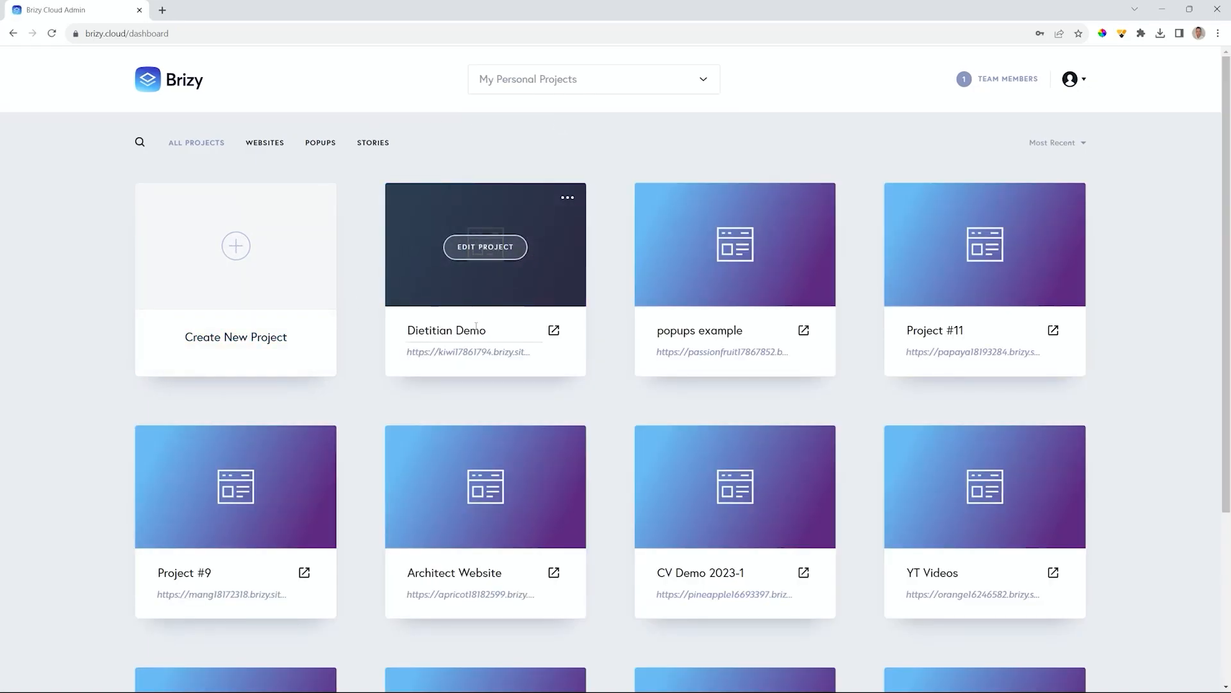
click(570, 198)
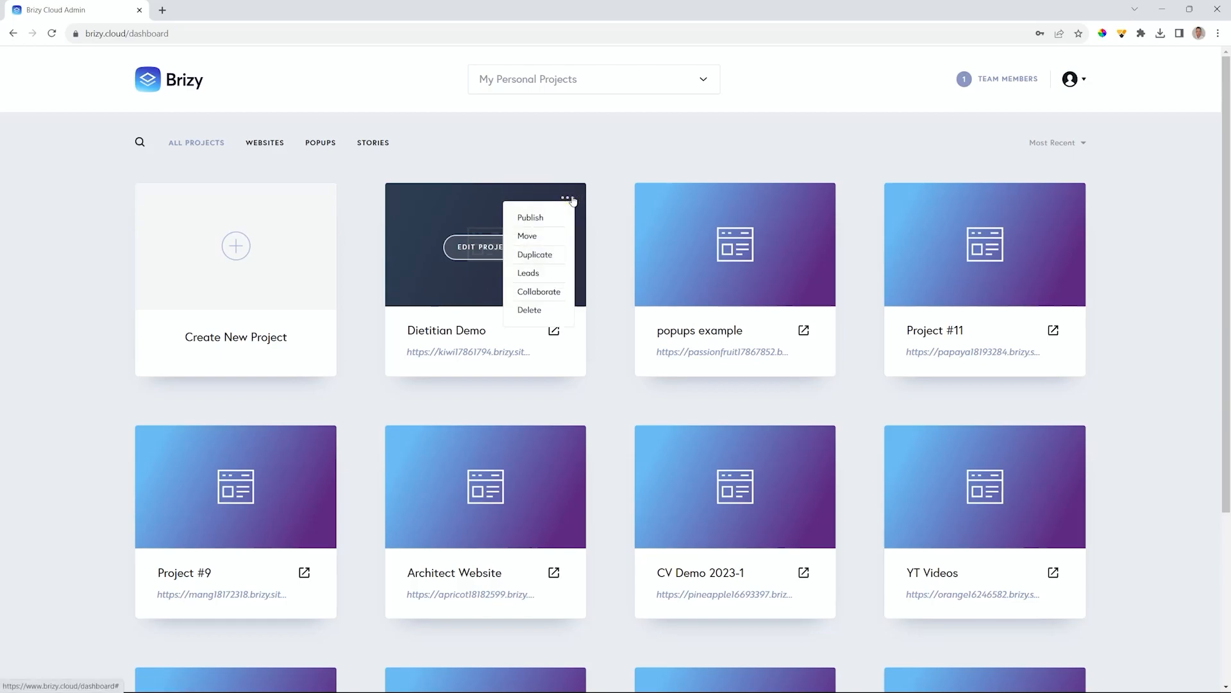
click(525, 236)
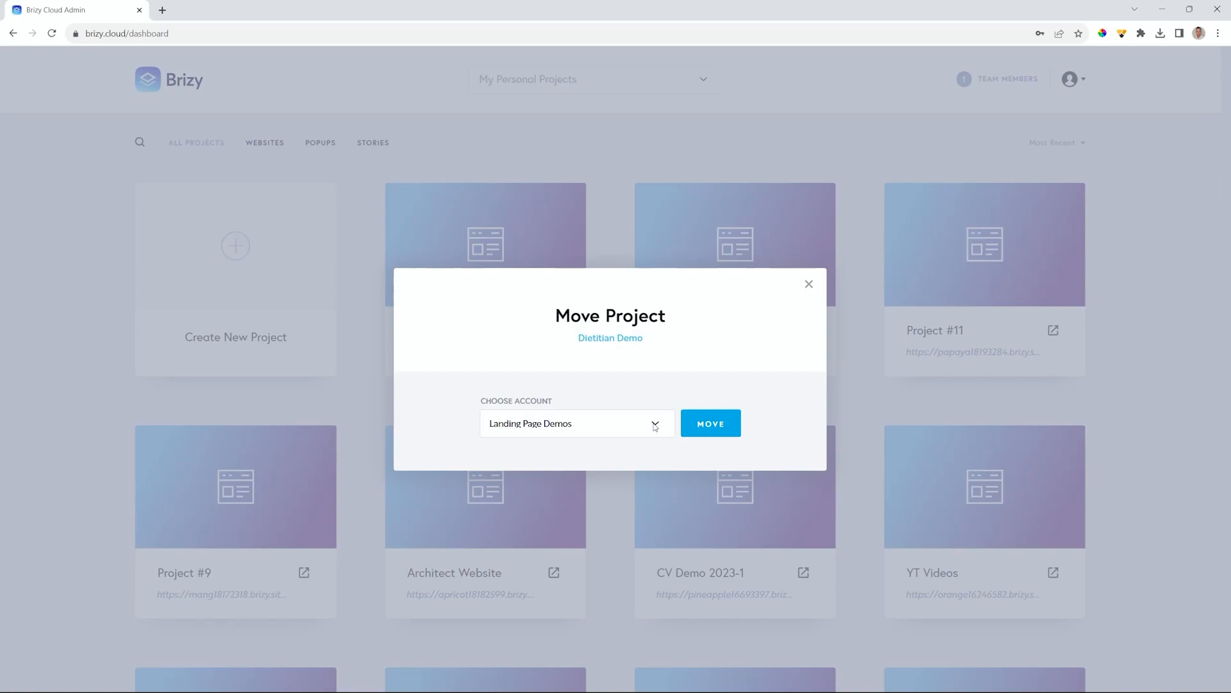
click(654, 424)
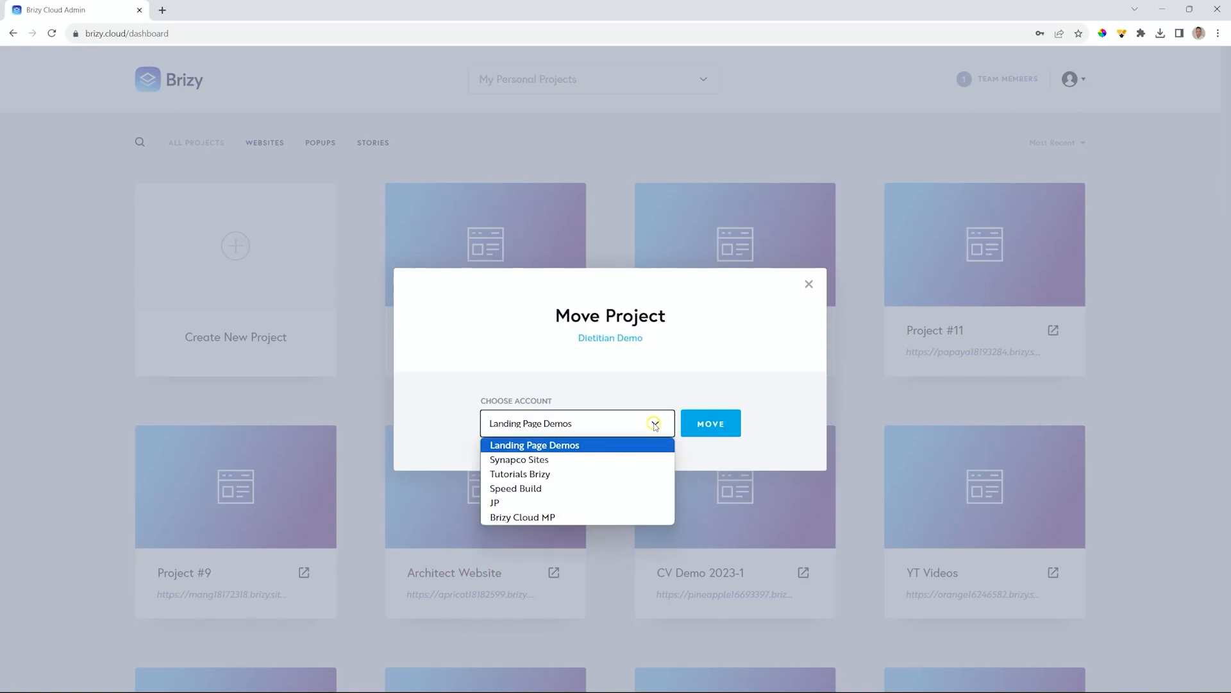
click(534, 517)
click(708, 423)
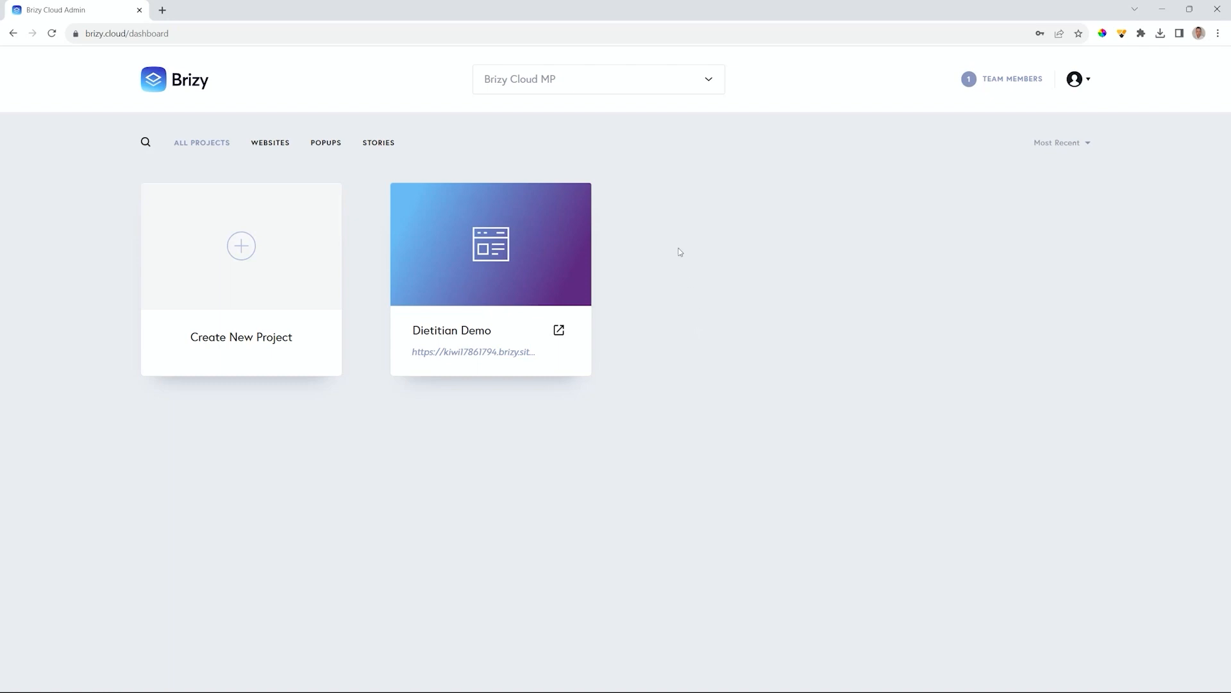
click(682, 80)
click(568, 117)
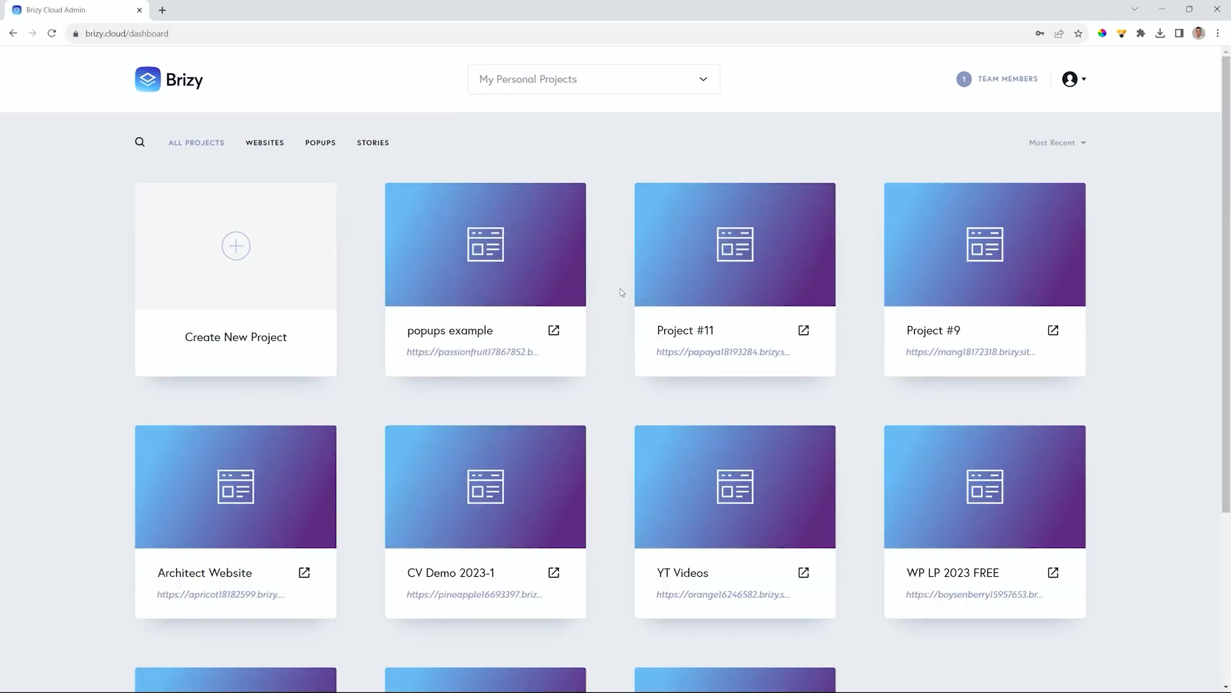
click(680, 82)
click(532, 308)
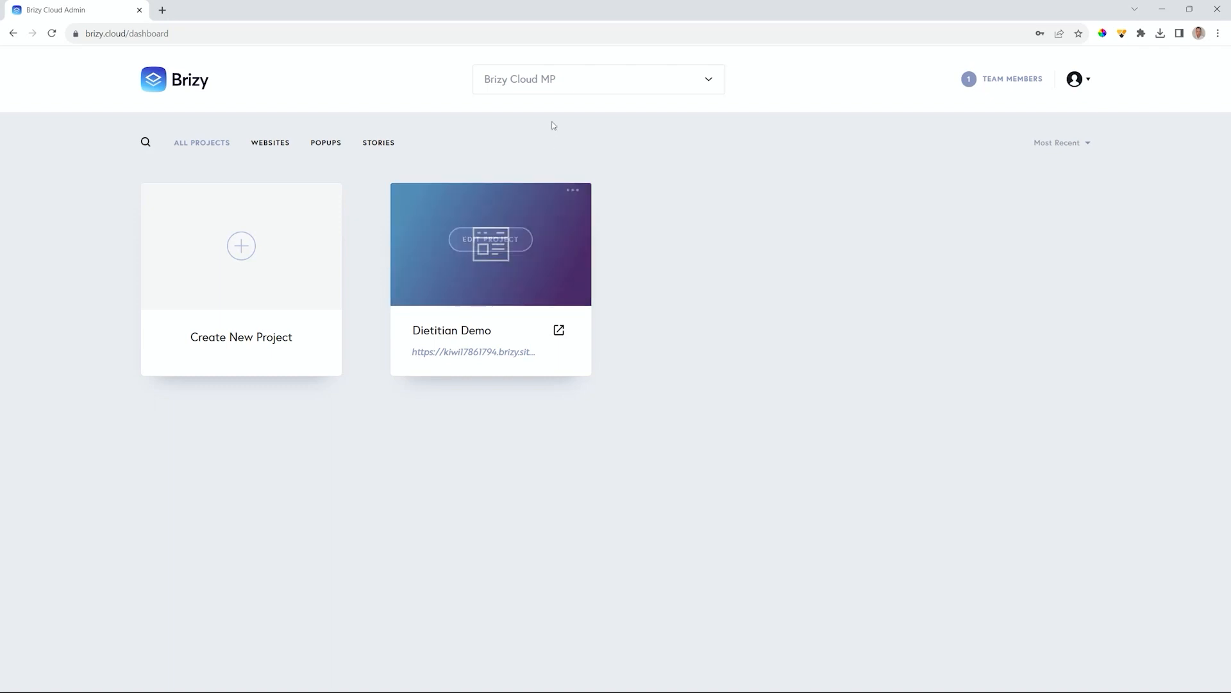
click(564, 78)
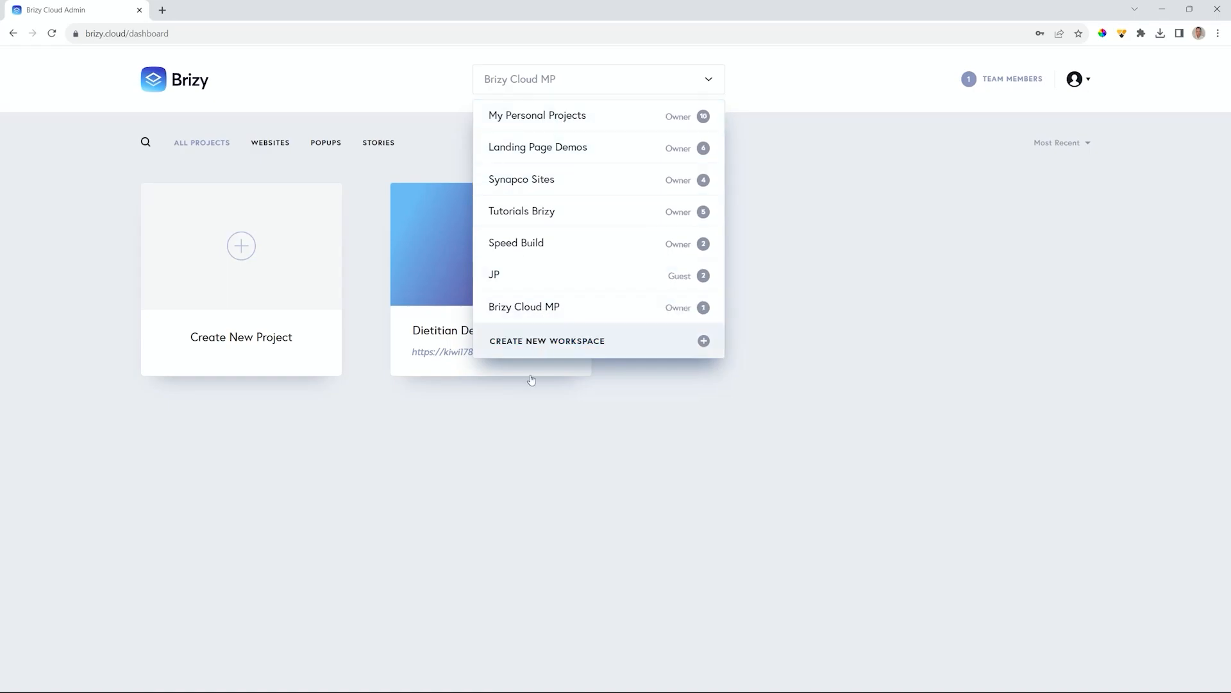
click(510, 425)
click(575, 200)
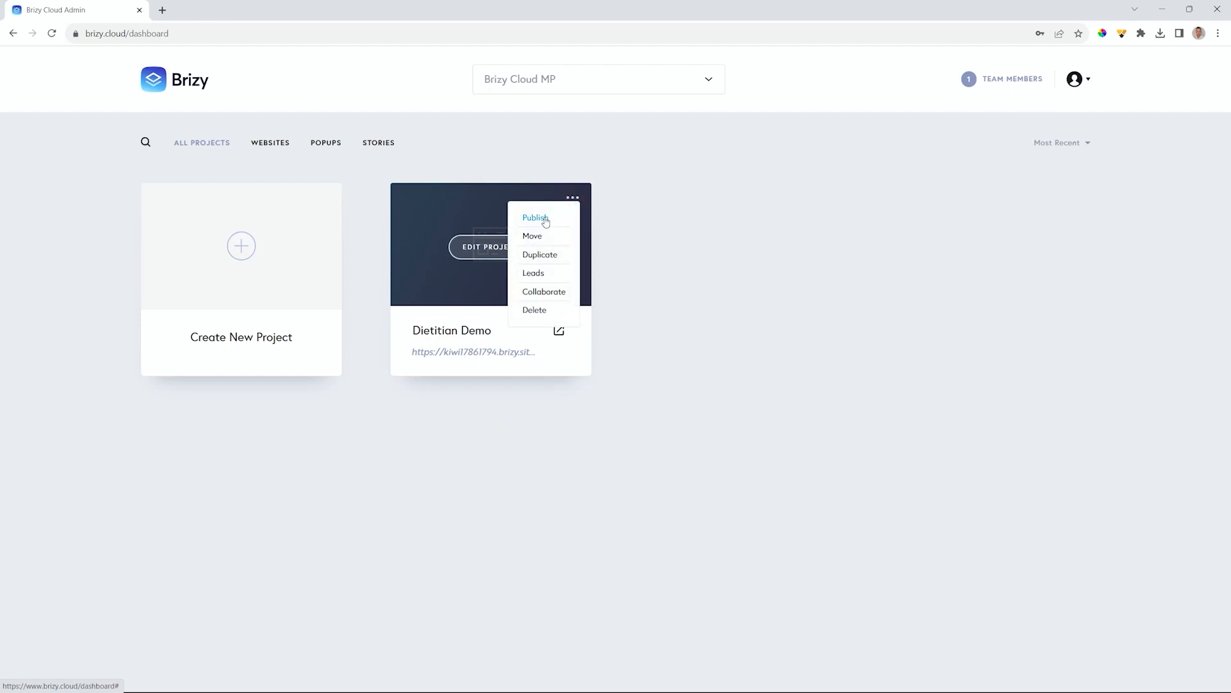
click(536, 233)
click(542, 422)
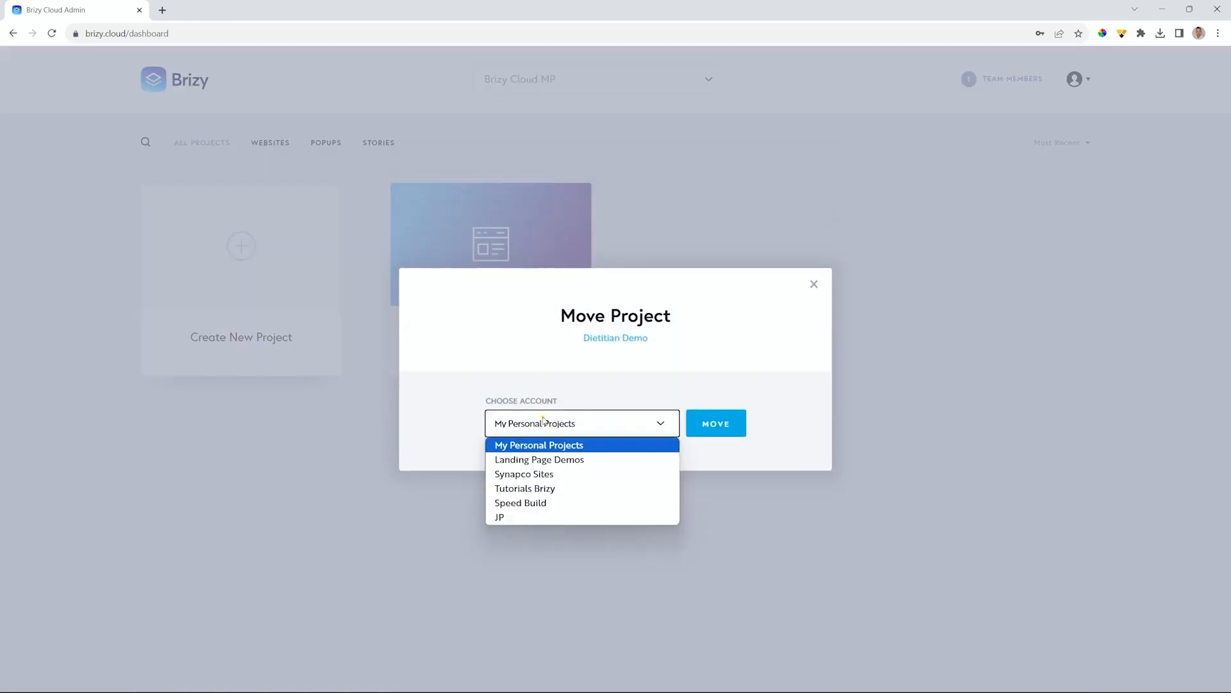
click(542, 449)
click(715, 432)
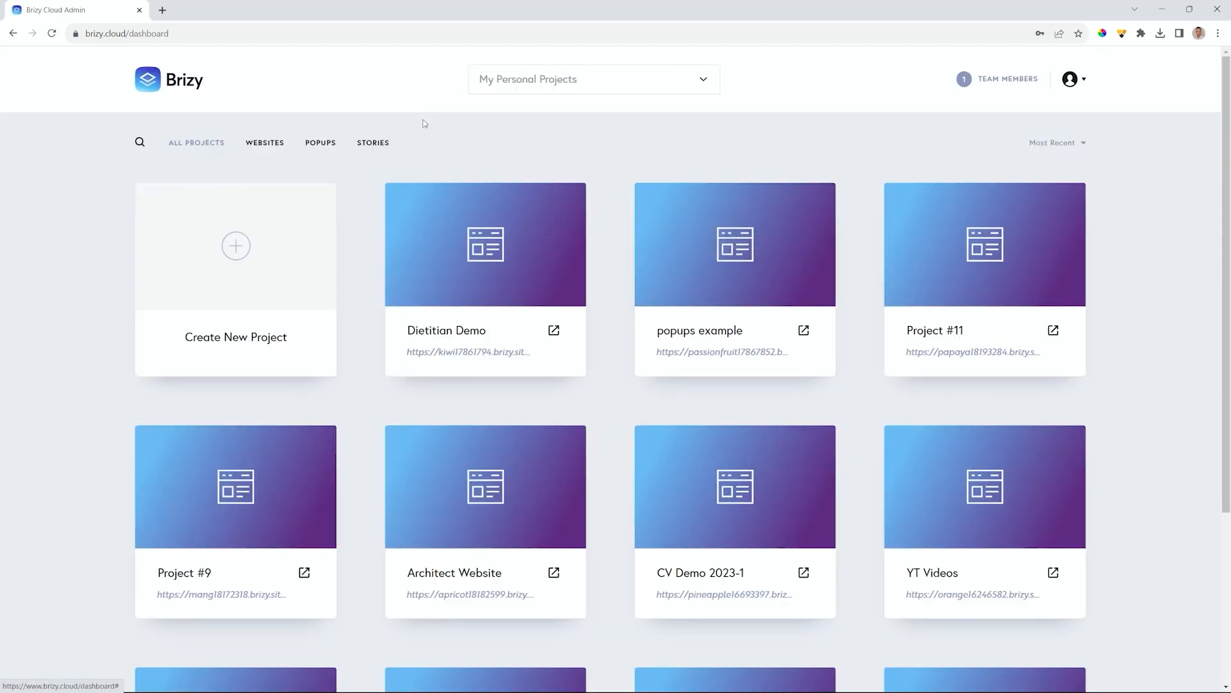
- Duplicate Dietitian Demo and rename the copy from Project #12 to 'Dietitian Tutorial 2023'
click(567, 199)
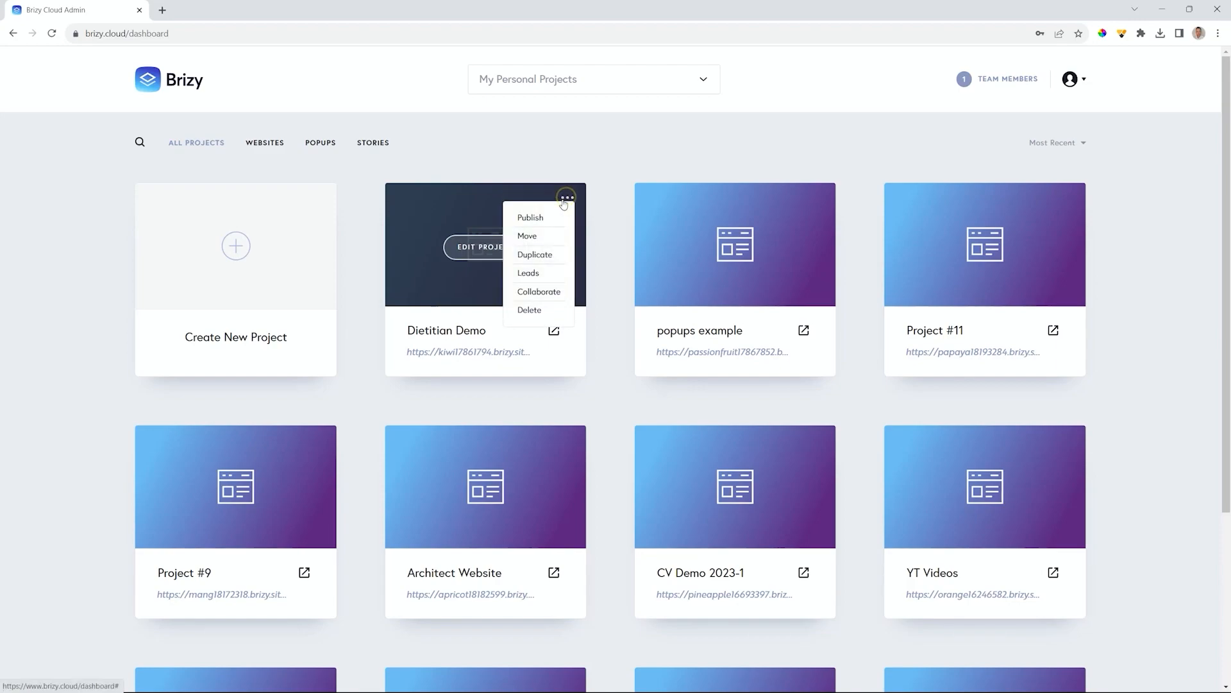
click(544, 256)
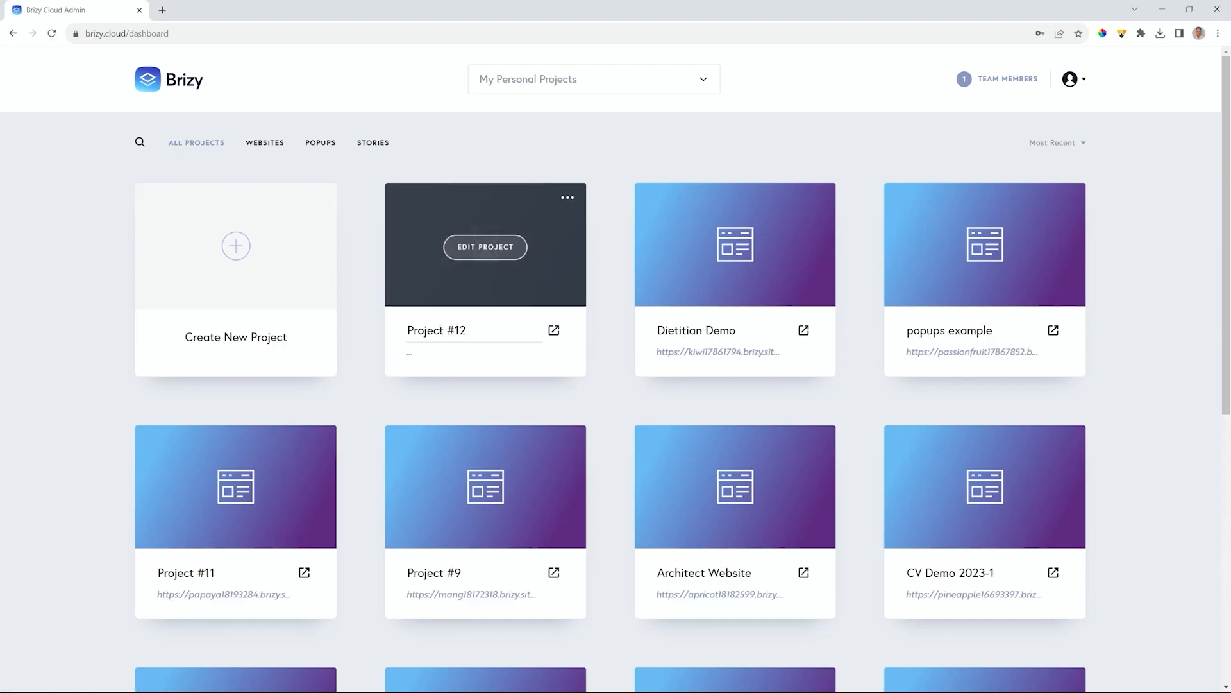
triple_click(442, 334)
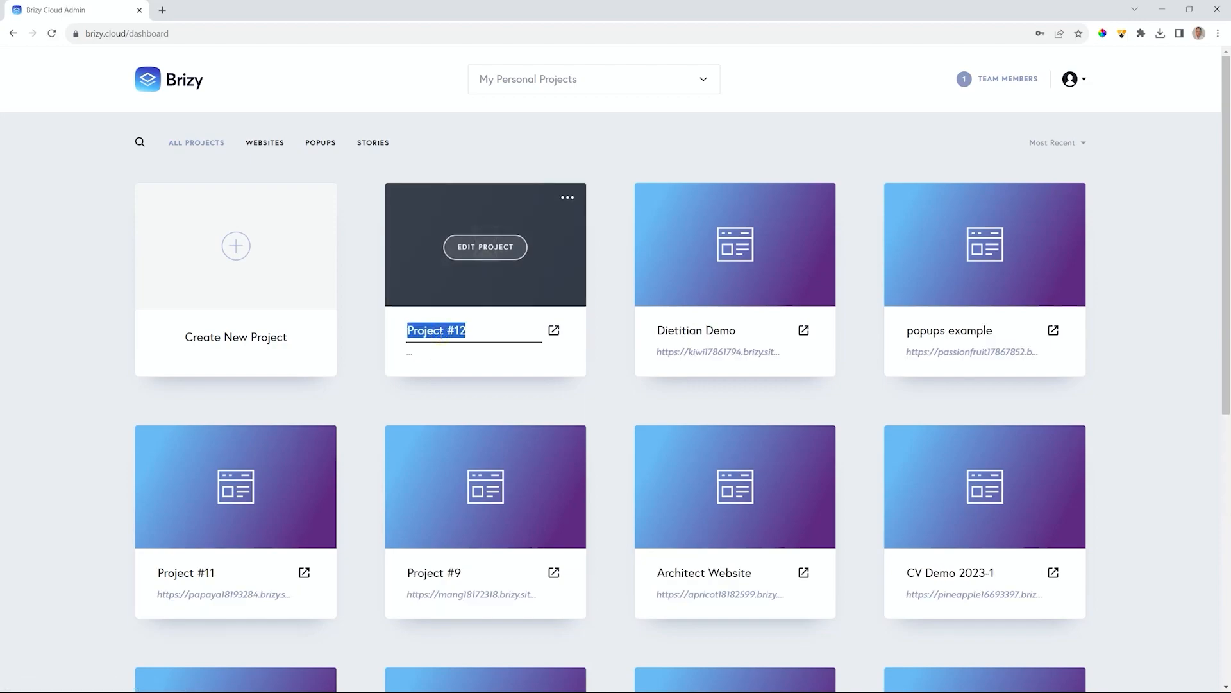
text(Dietitian)
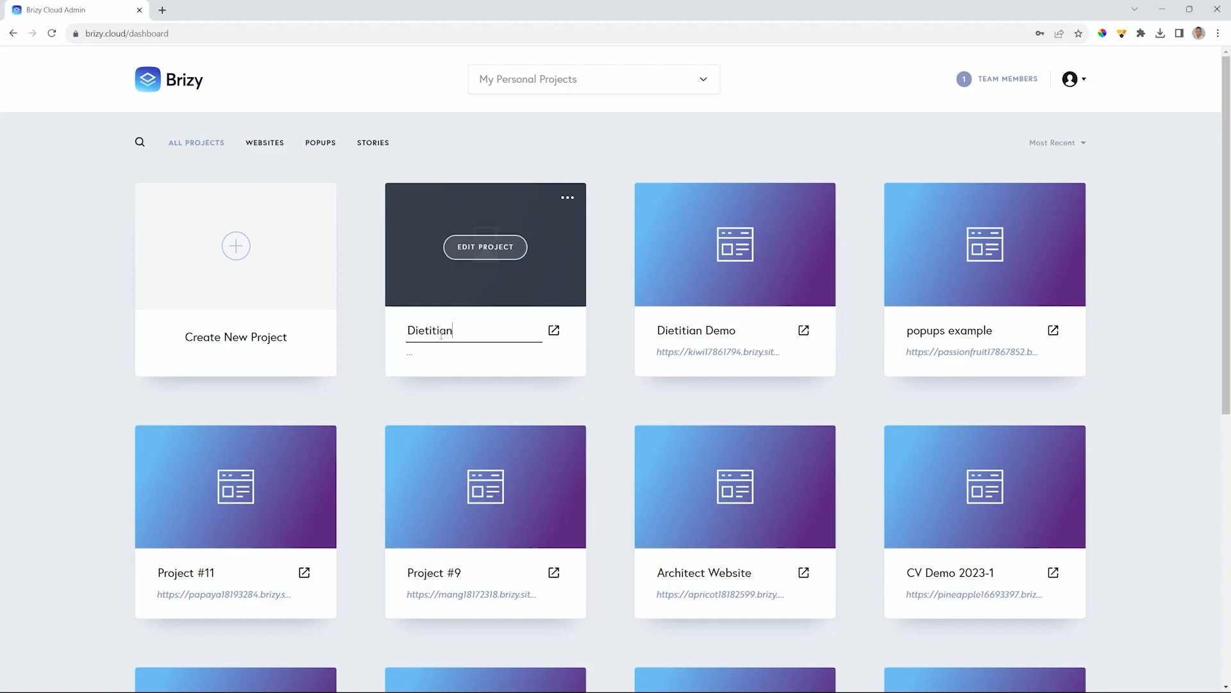
text( Tutorial 2023)
click(590, 393)
- Move Dietitian Tutorial 2023 into the Brizy Cloud MP workspace
click(567, 197)
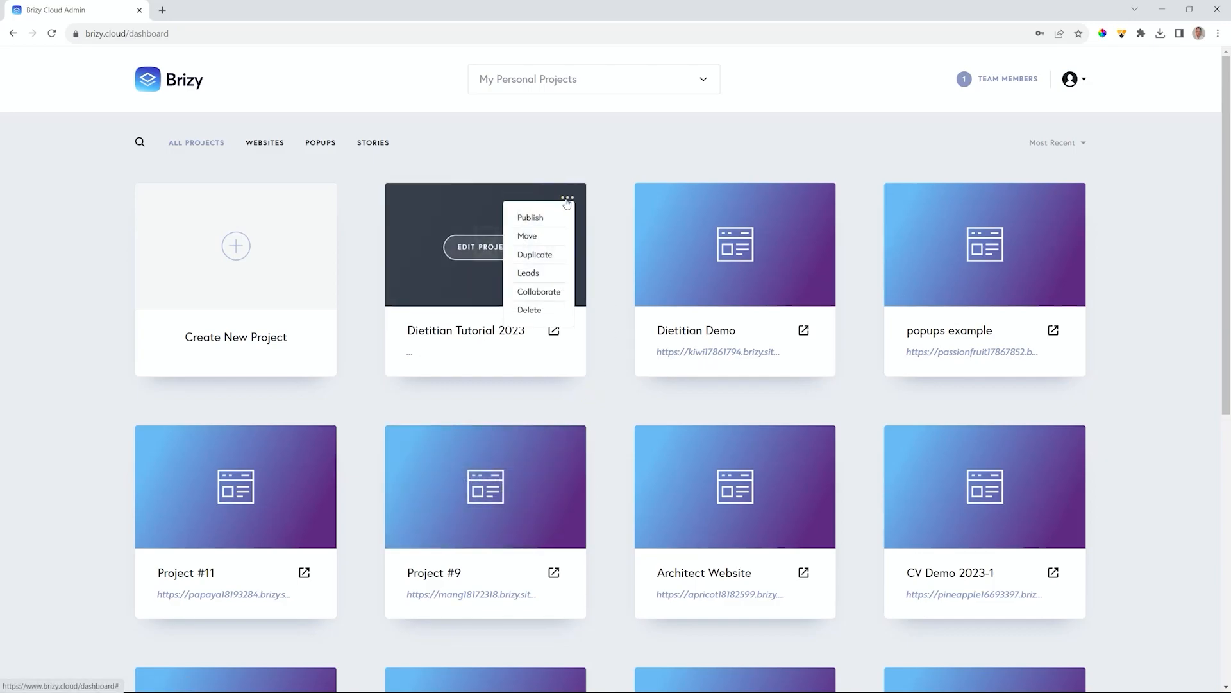
click(527, 238)
click(592, 423)
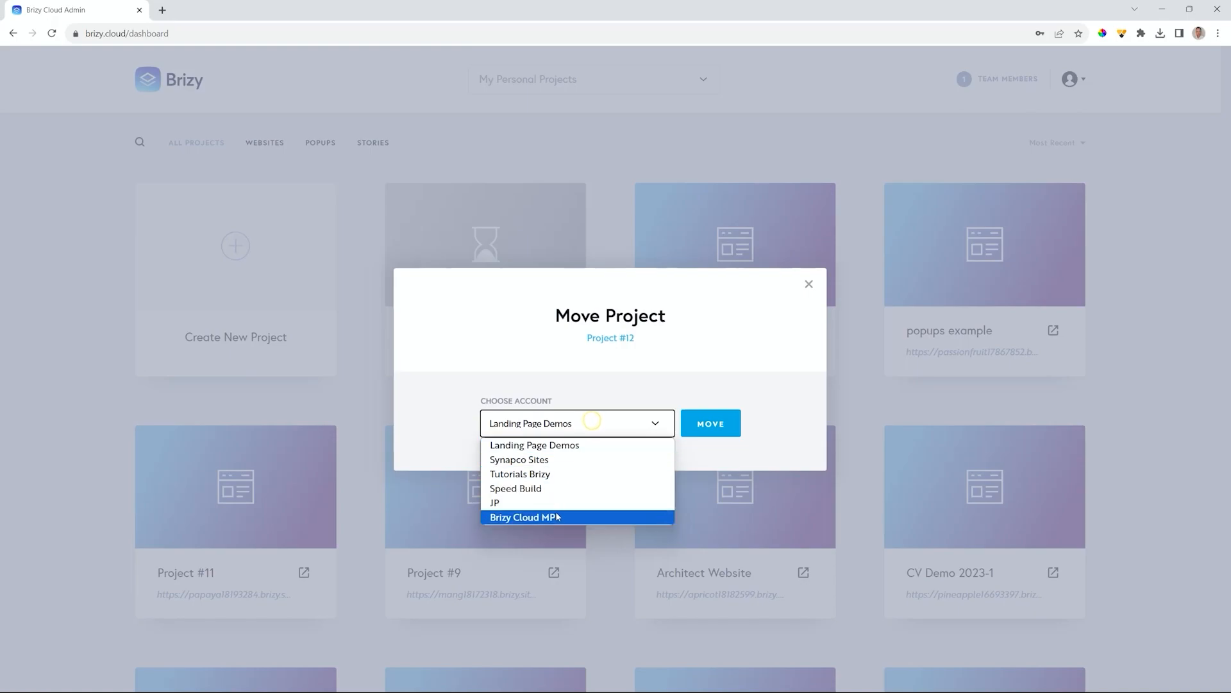
click(553, 511)
click(722, 423)
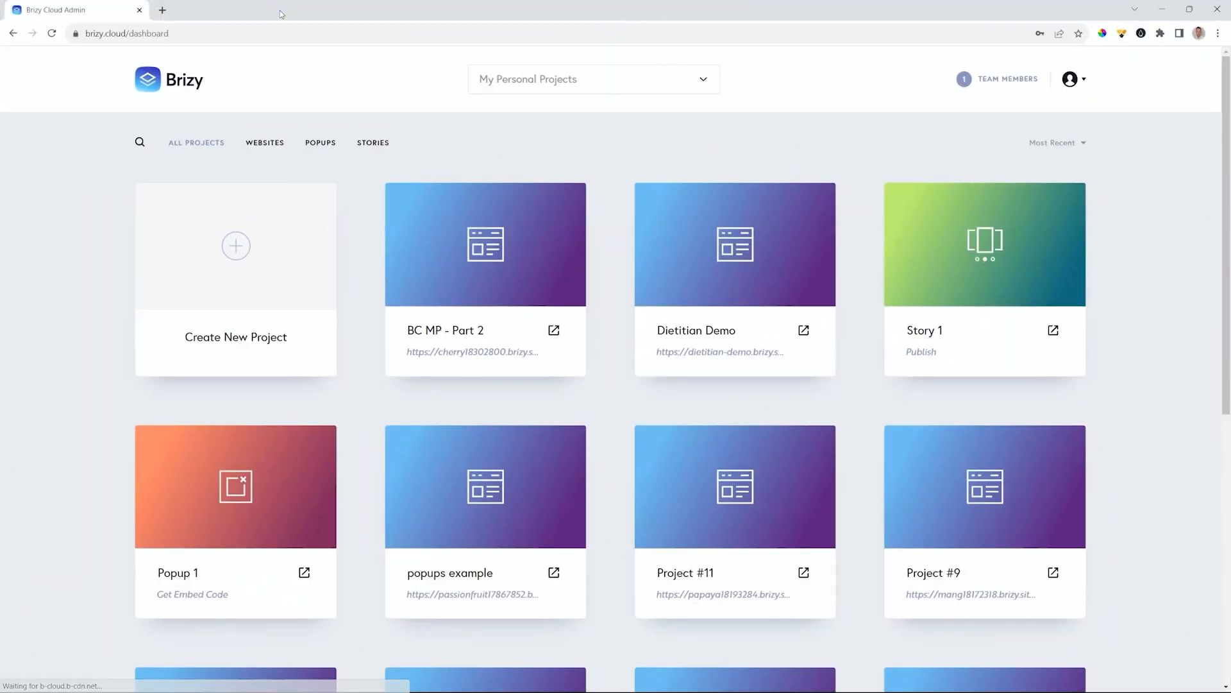
- Open Team Members for the Landing Page Demos workspace and review invite roles, keeping Viewer
click(696, 79)
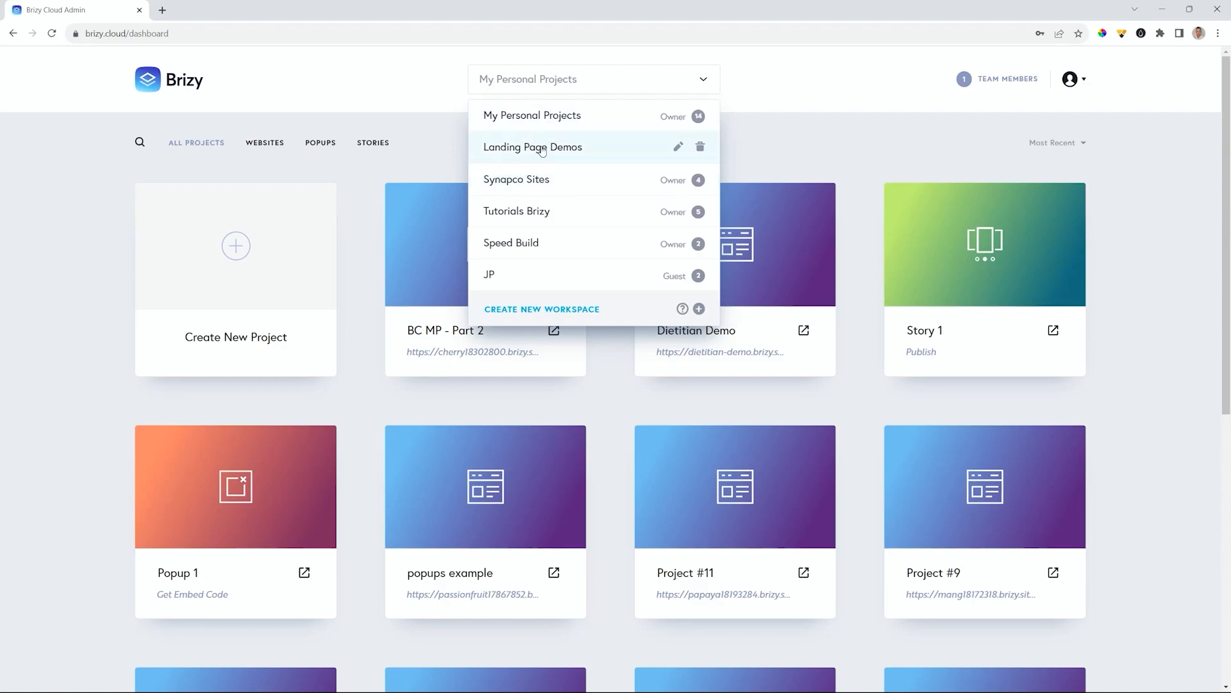
click(567, 149)
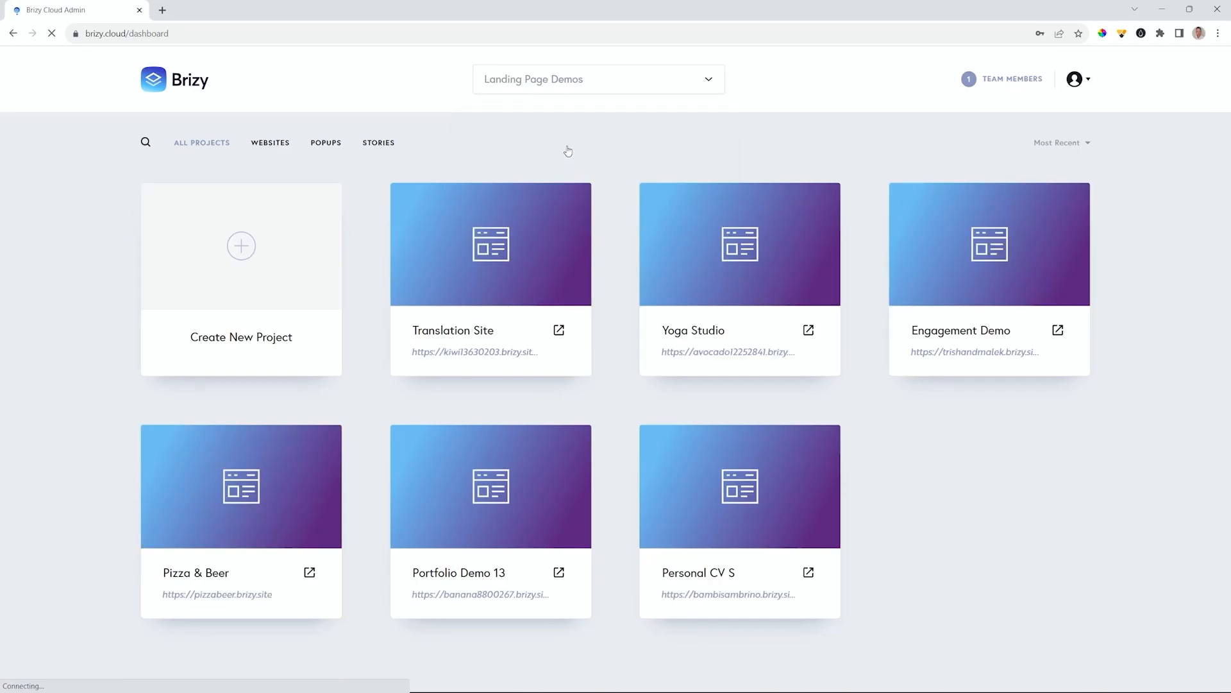
click(1010, 80)
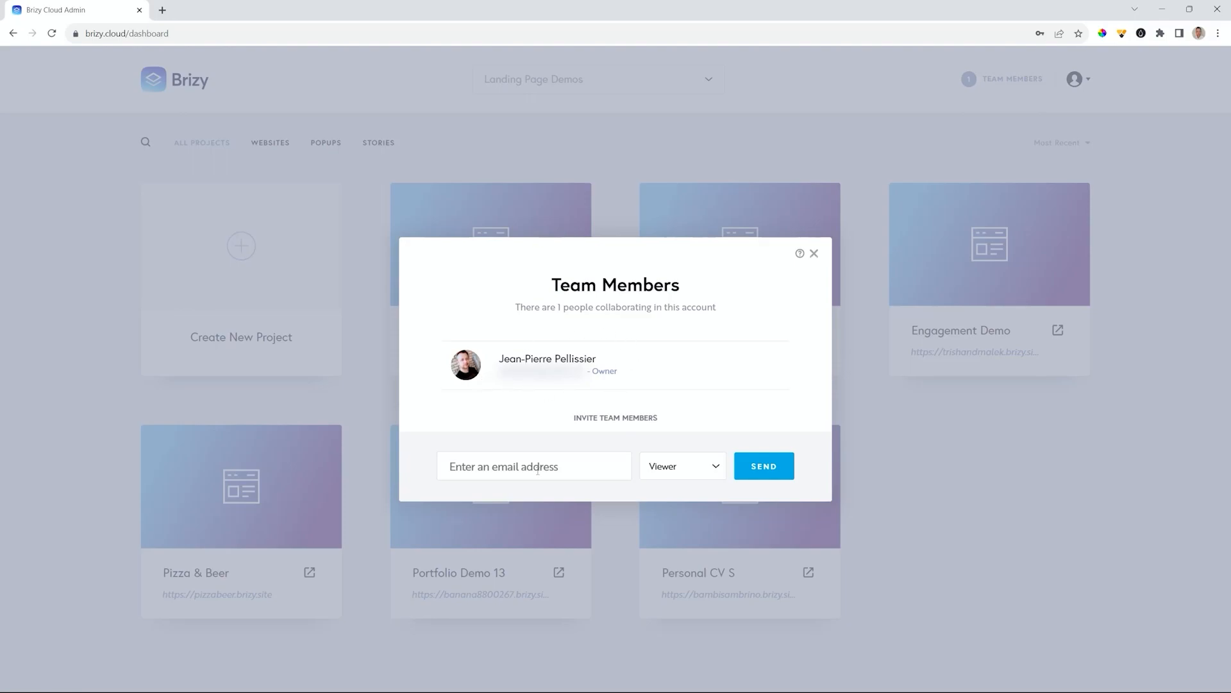
click(691, 469)
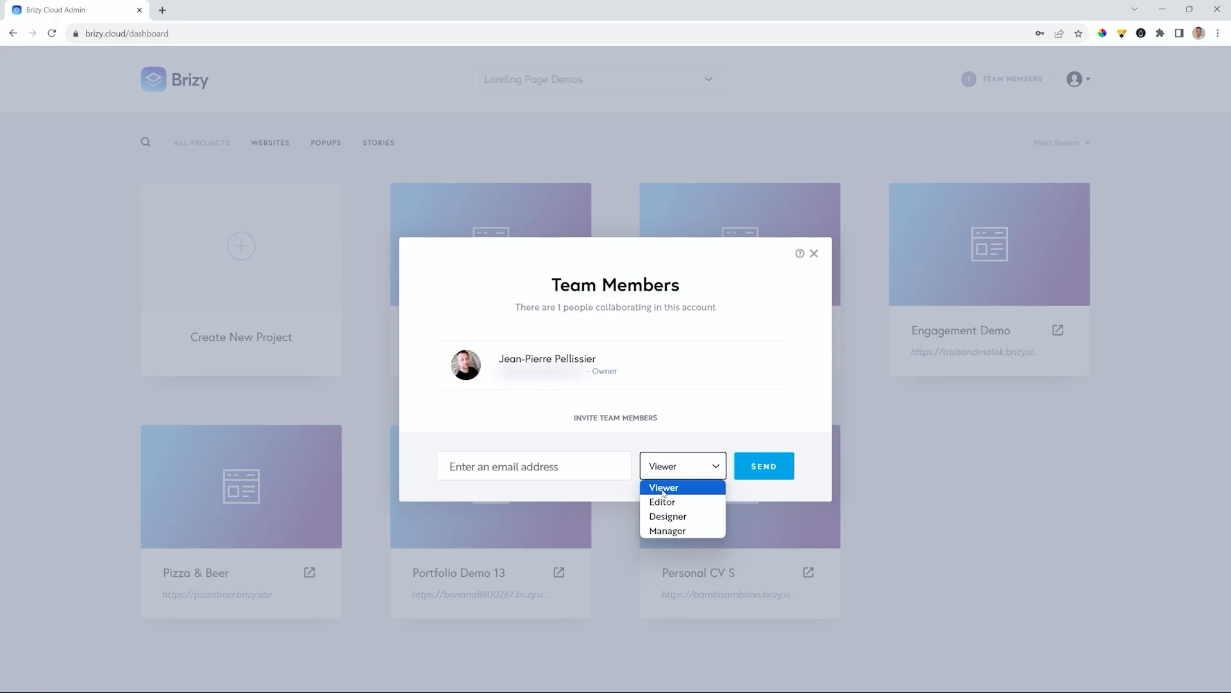
click(483, 475)
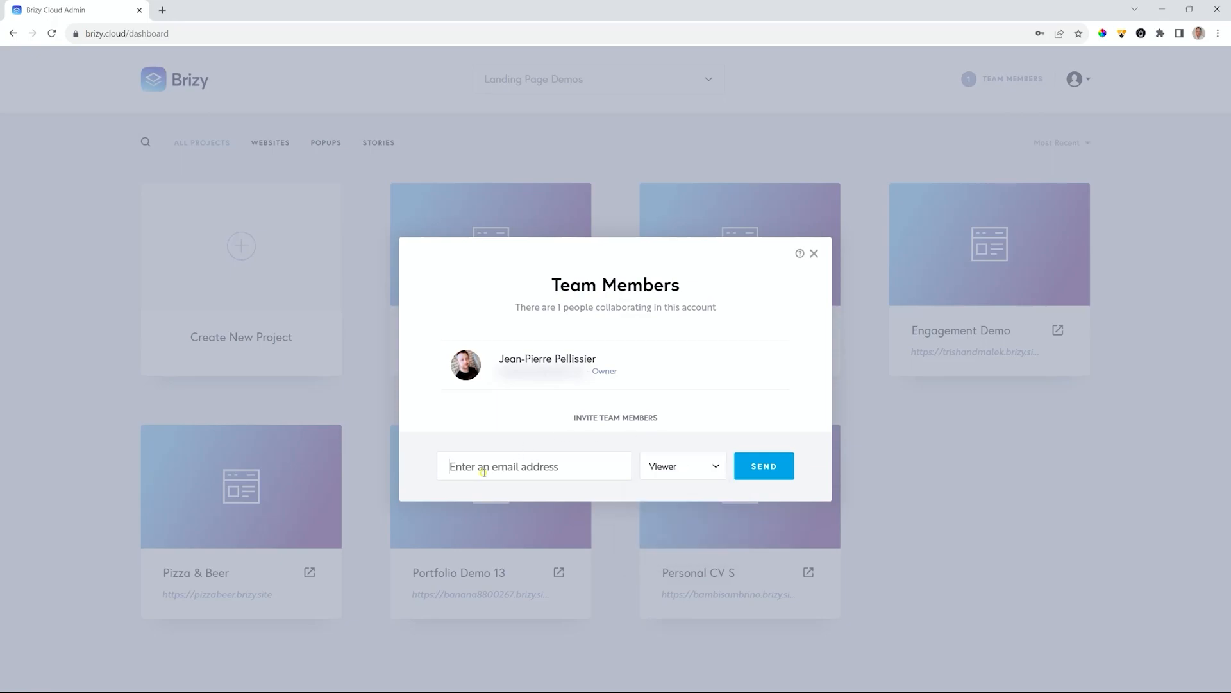
click(703, 476)
- Close Team Members and switch to the My Personal Projects workspace
click(743, 435)
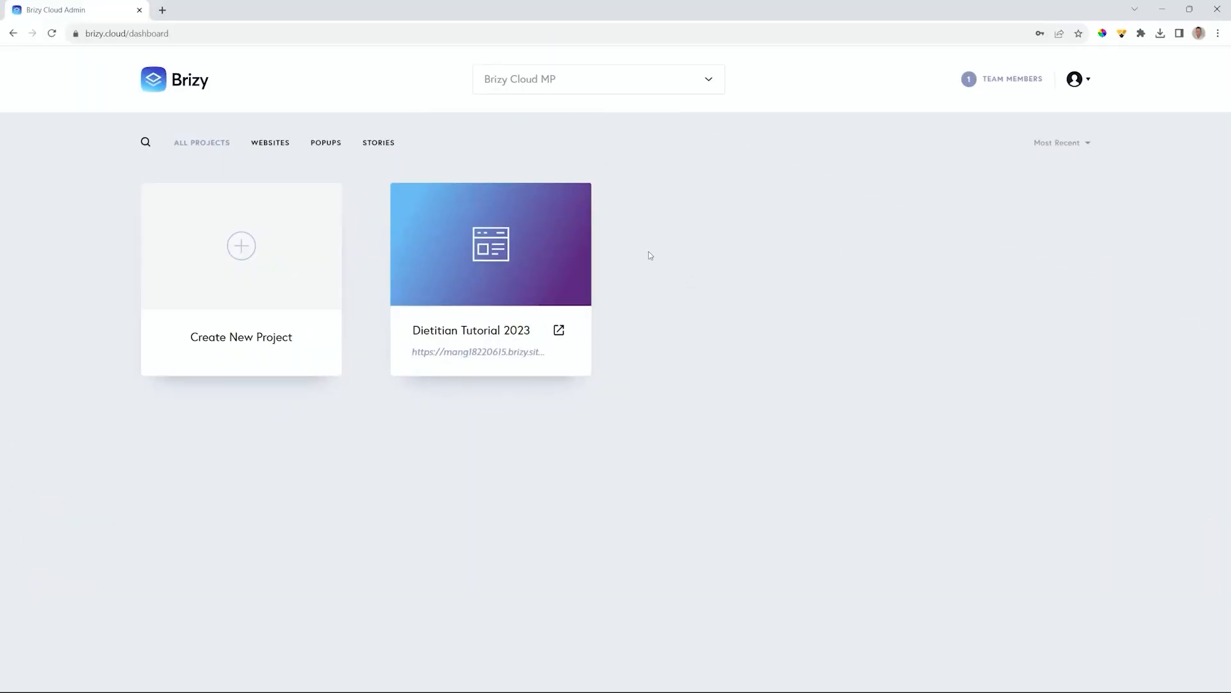
click(708, 79)
click(561, 116)
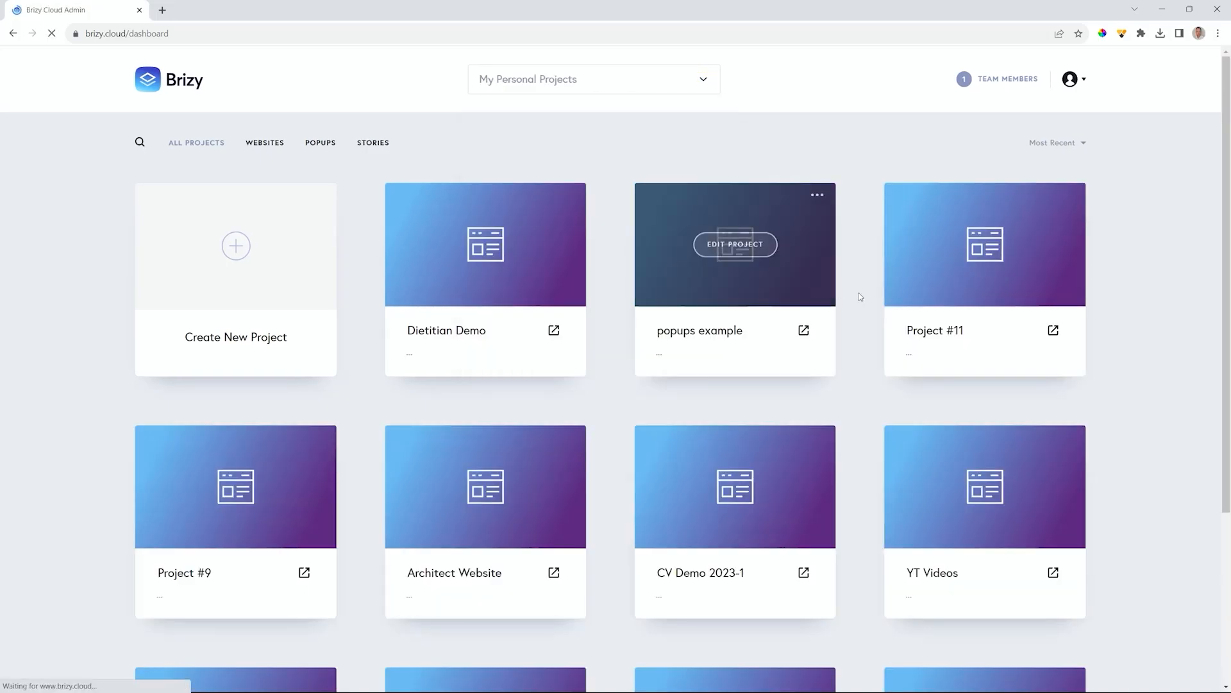
scroll(895, 425, down, 4)
scroll(1130, 440, up, 4)
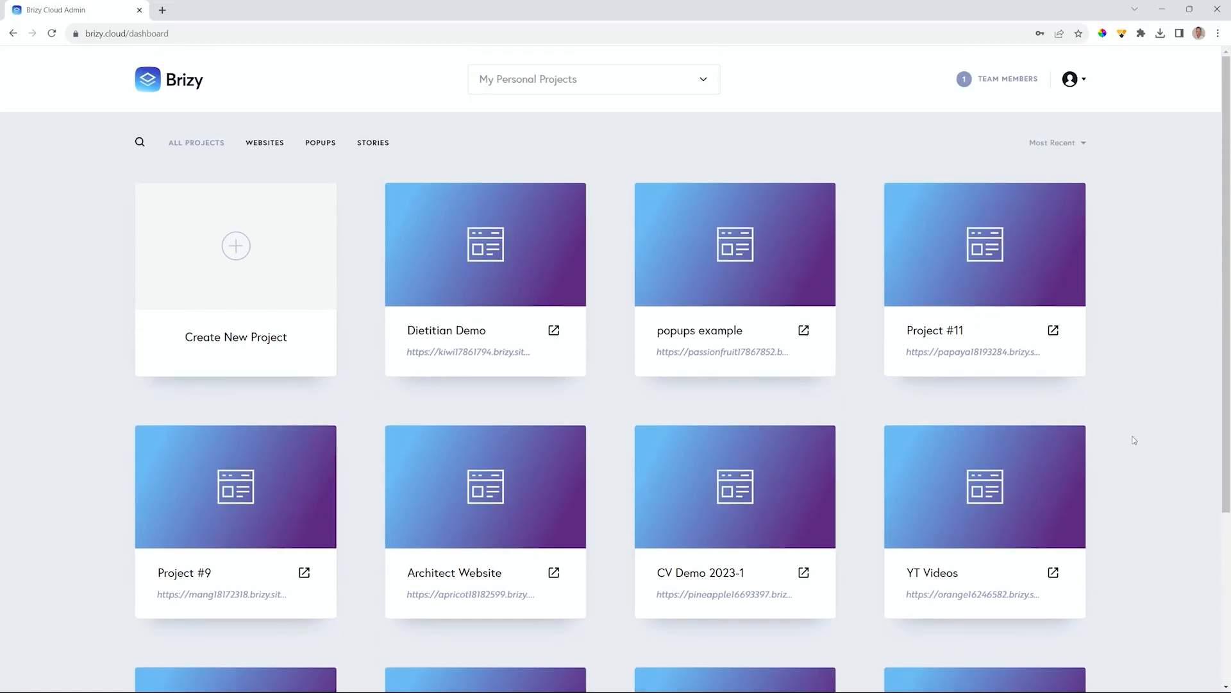
mouse_move(1013, 324)
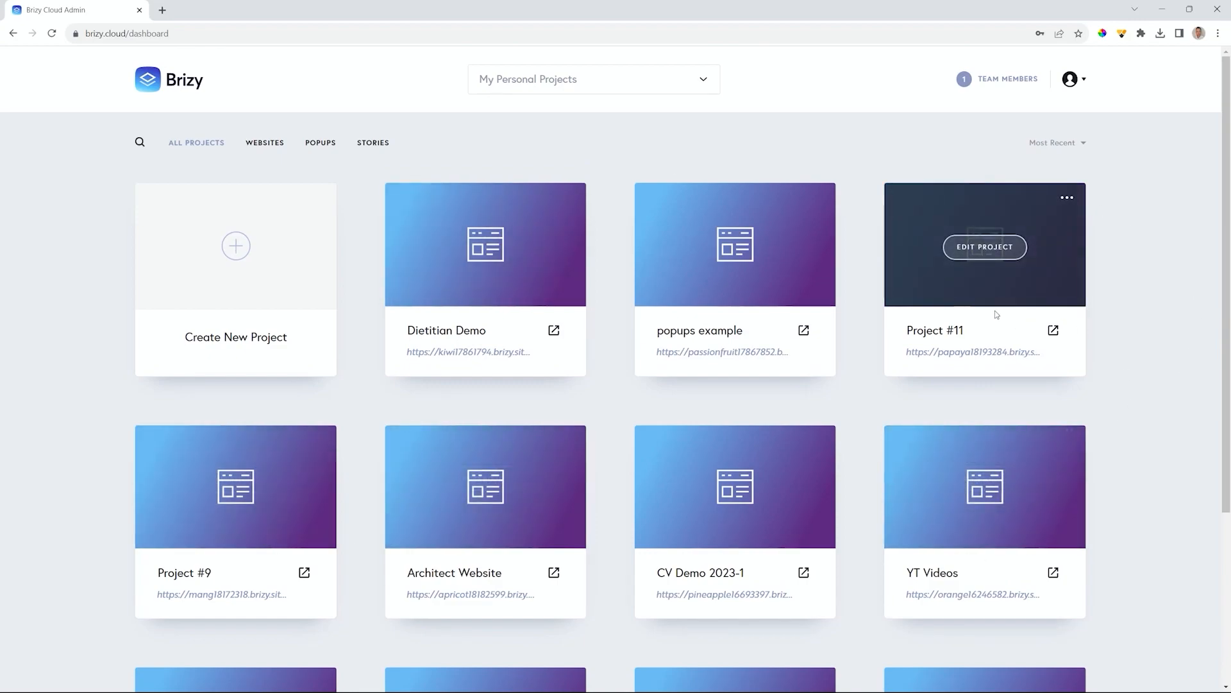
scroll(1017, 317, down, 4)
scroll(1019, 327, up, 4)
mouse_move(912, 286)
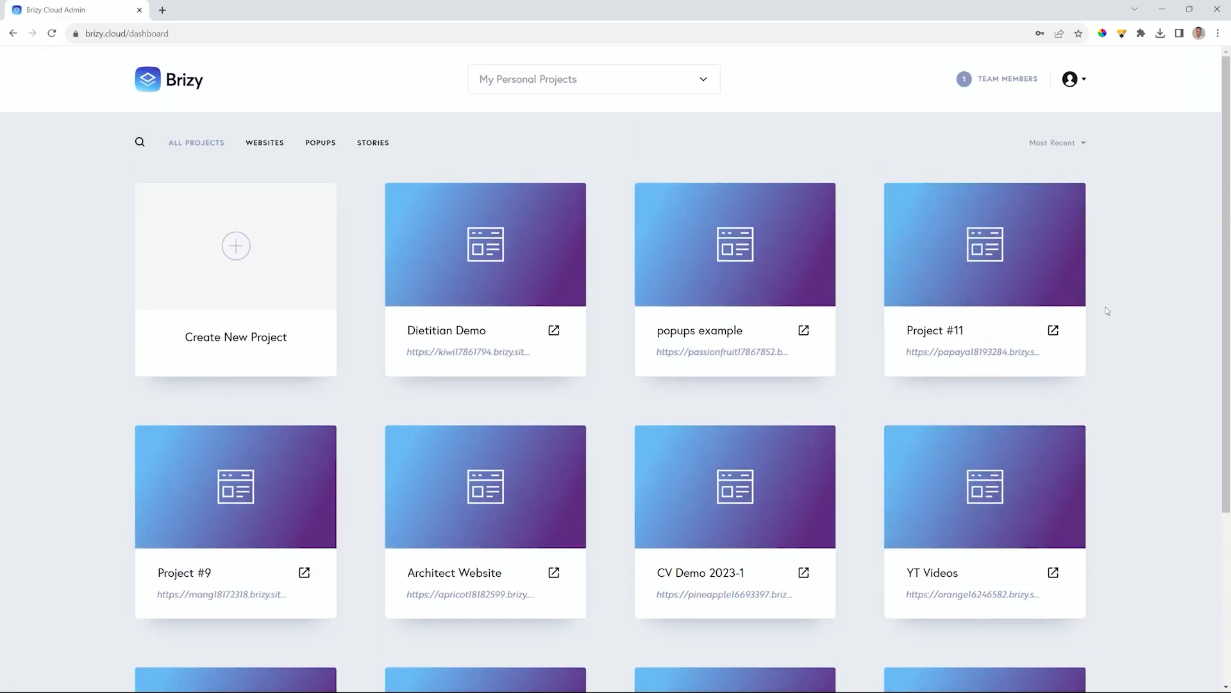
- Create a new Popup & Alert project
click(245, 247)
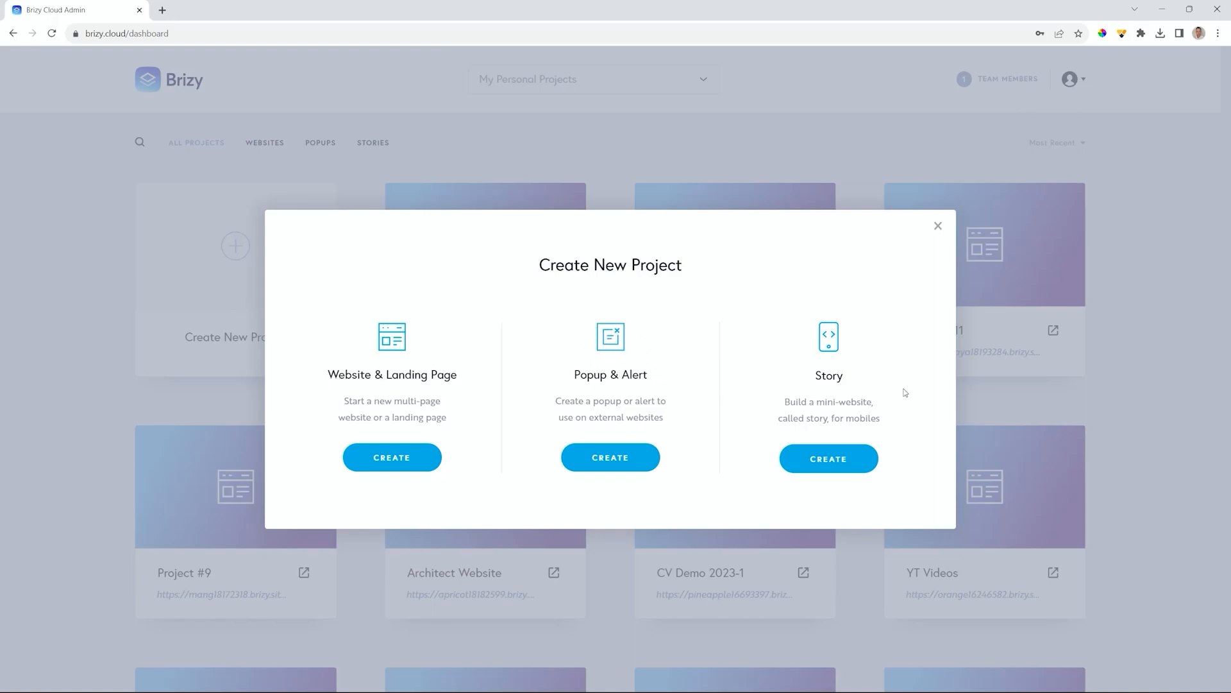
click(938, 227)
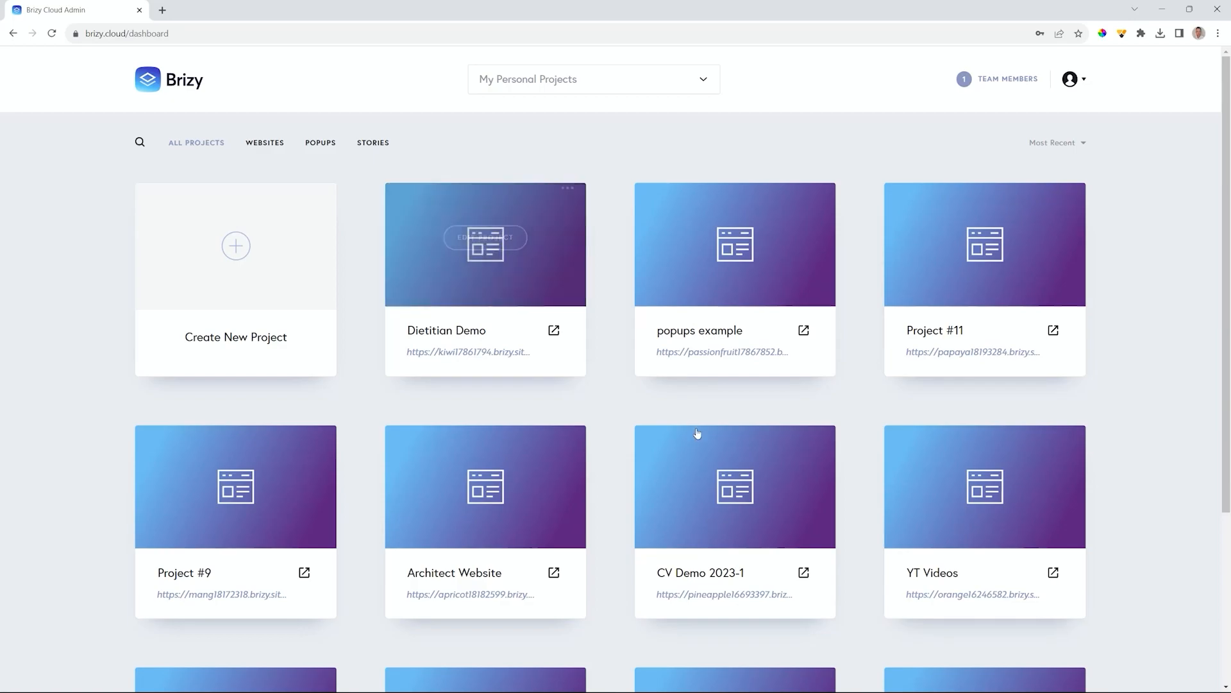
scroll(731, 440, down, 3)
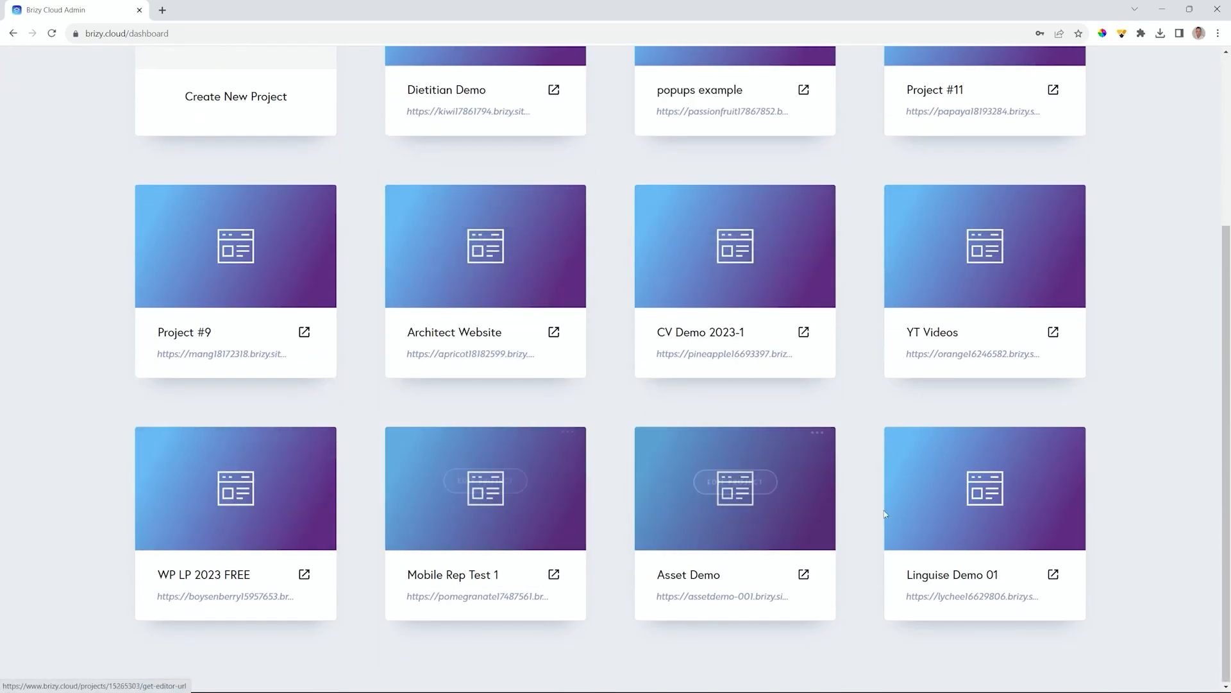
scroll(849, 522, up, 3)
click(236, 250)
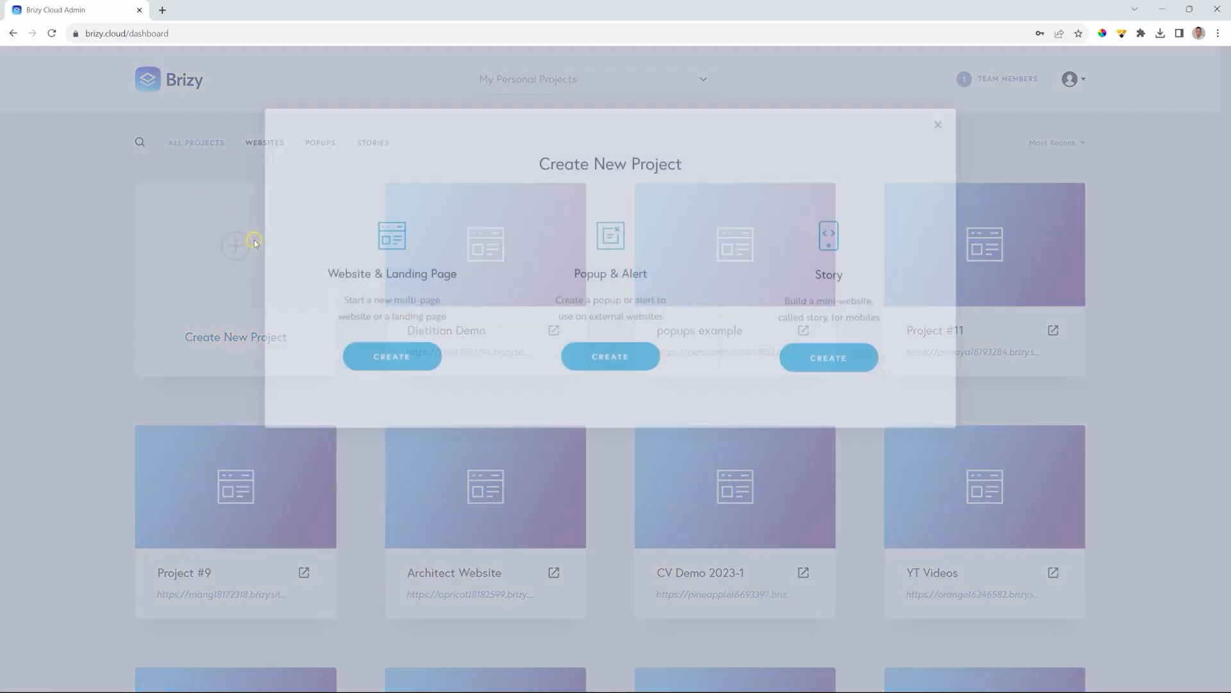
click(603, 462)
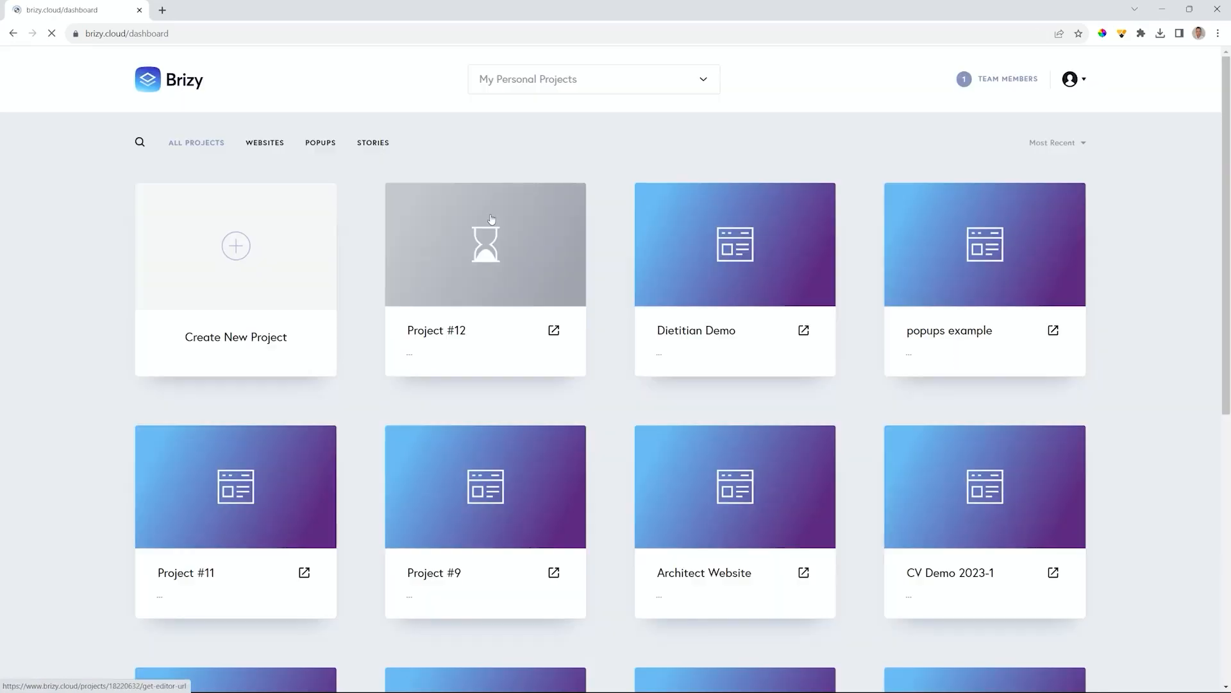
- Rename the new popup project to 'Popup 1' and reload the dashboard
mouse_move(481, 247)
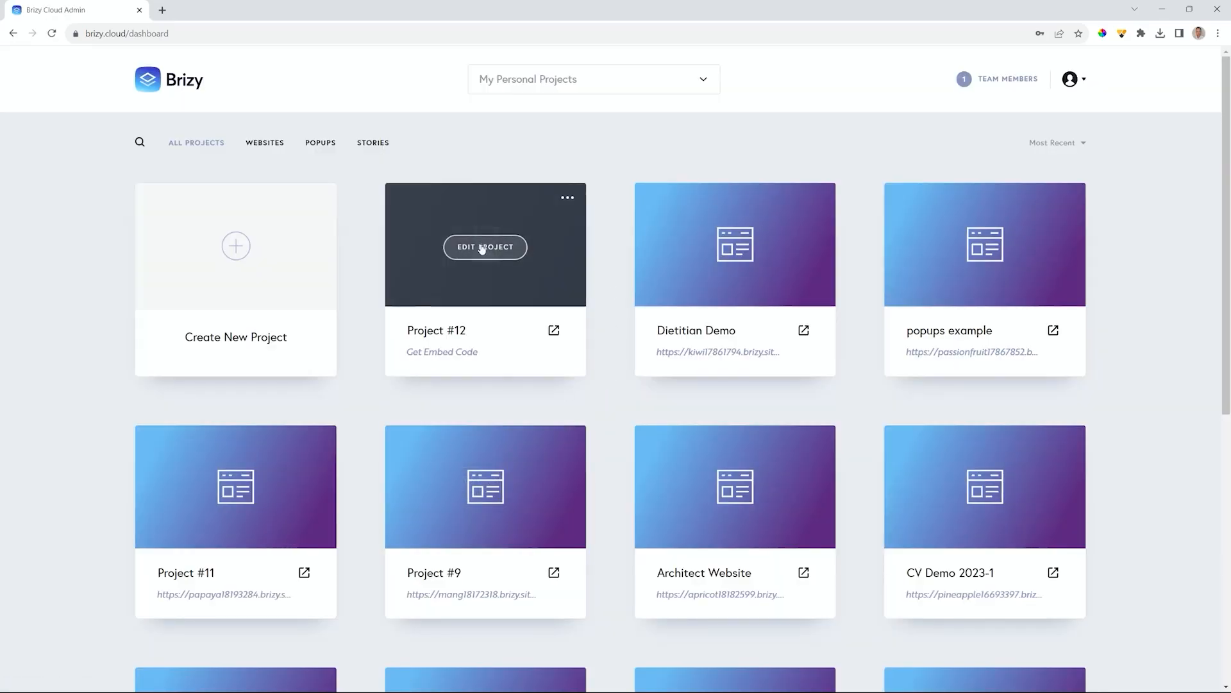
triple_click(442, 327)
text(Popup 1)
key(Return)
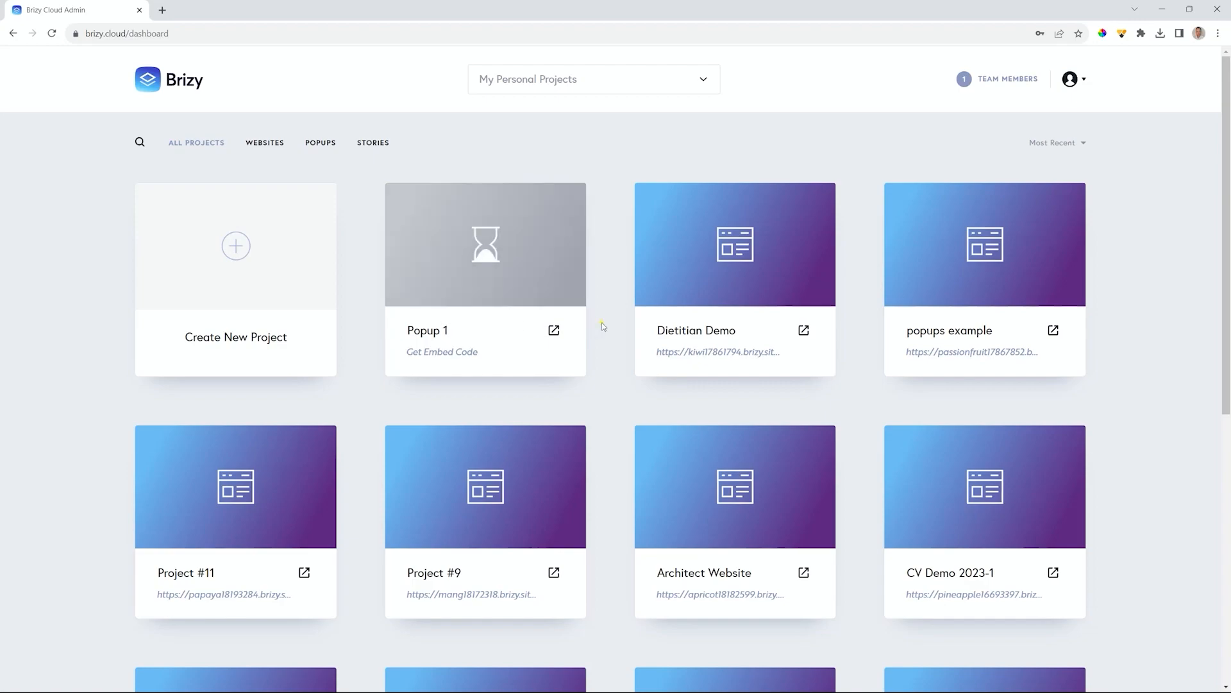
click(53, 35)
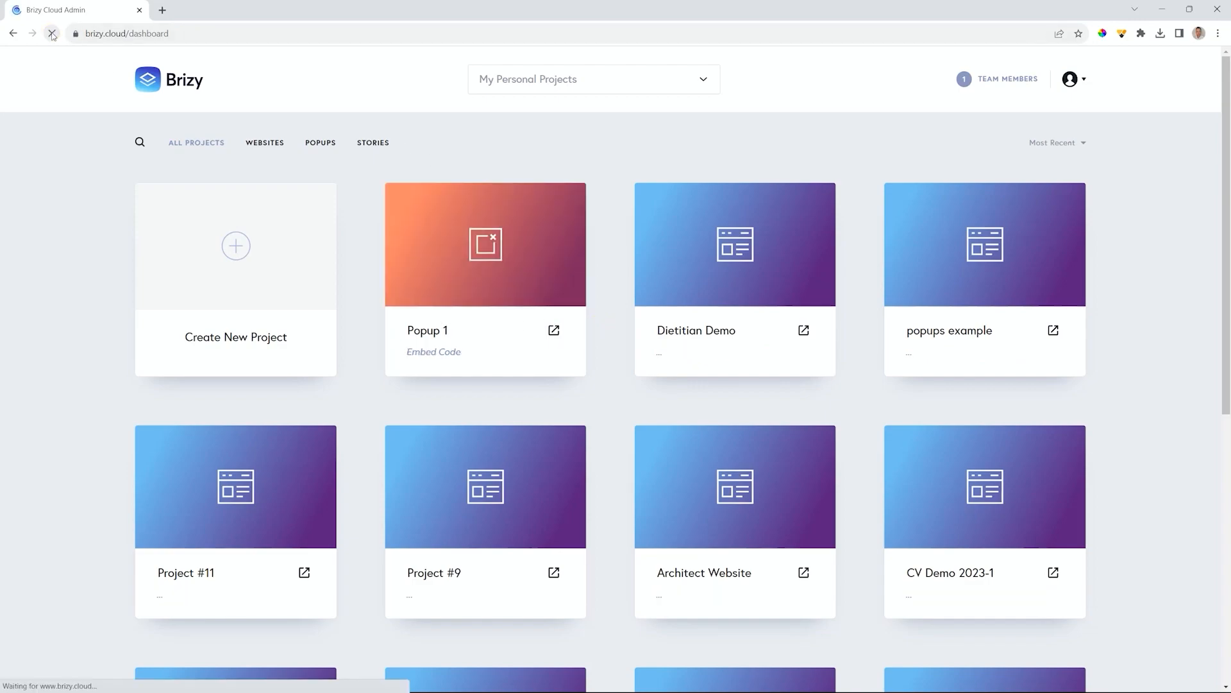
- Create a new story project named 'Story 1' and reload the dashboard
click(235, 245)
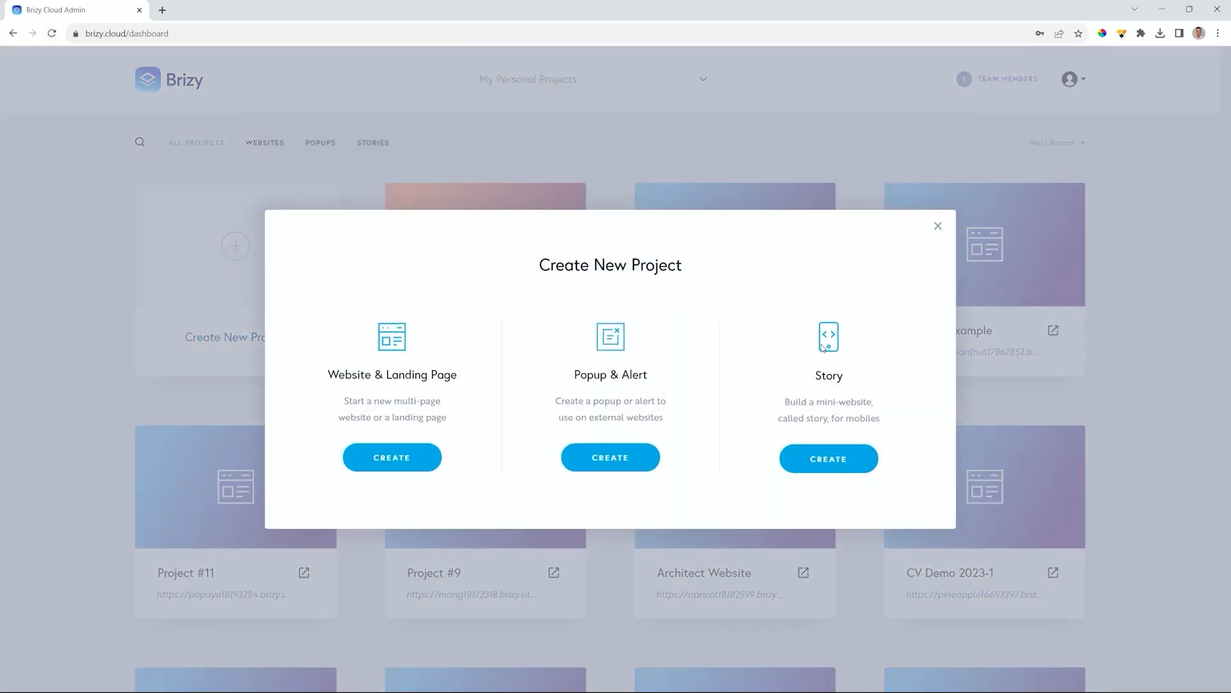
click(821, 465)
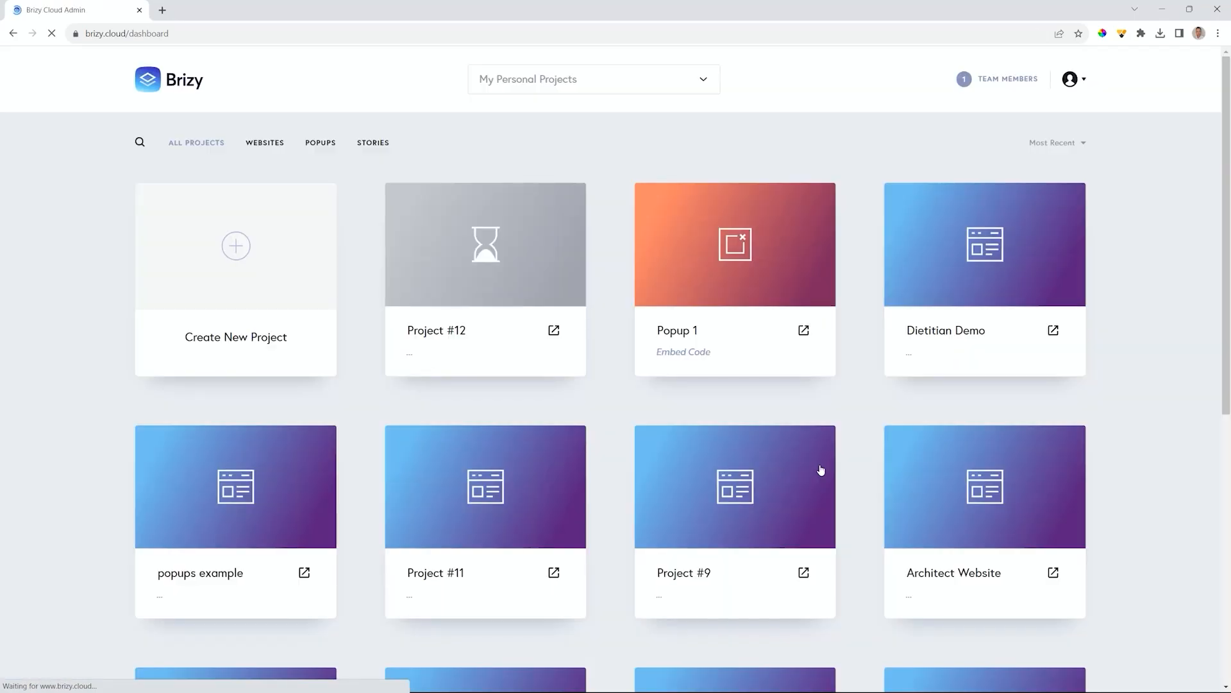
click(448, 331)
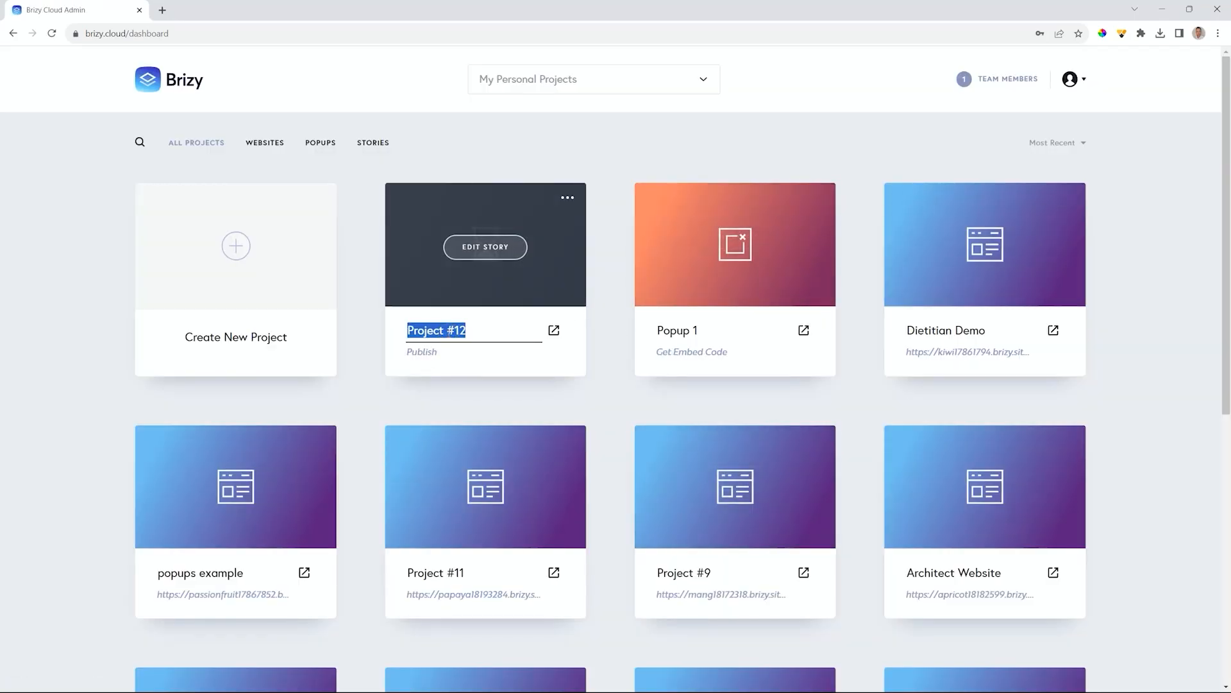
text(Story 1)
click(619, 332)
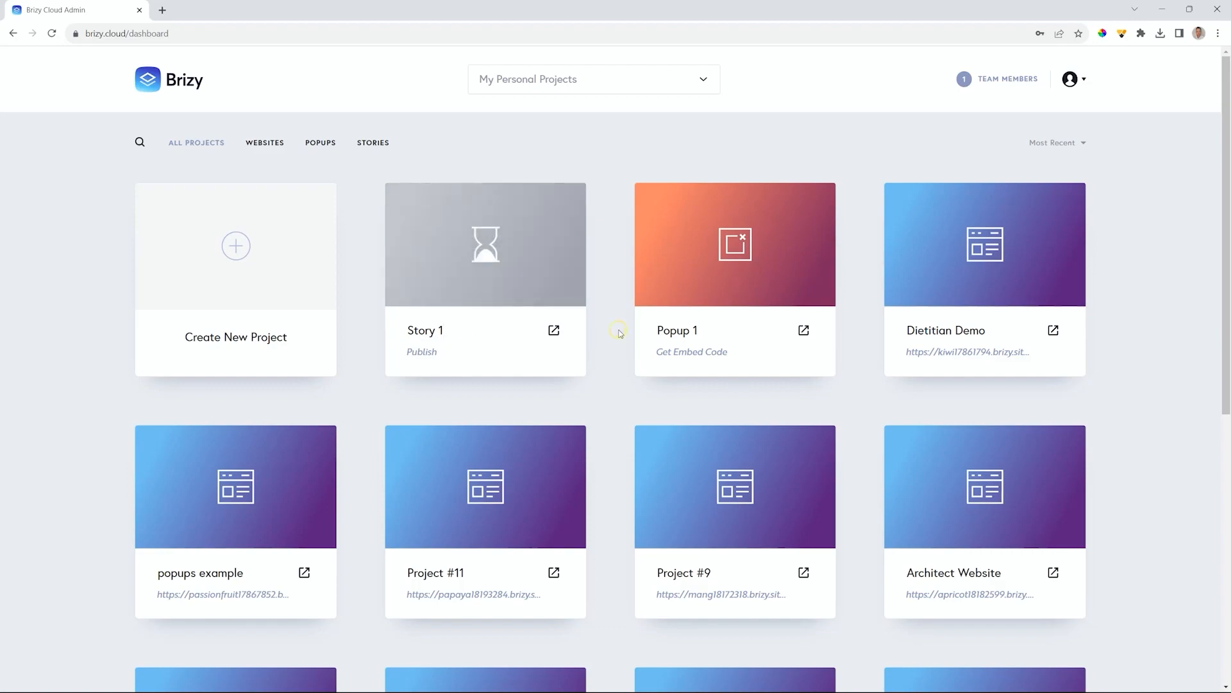
click(51, 33)
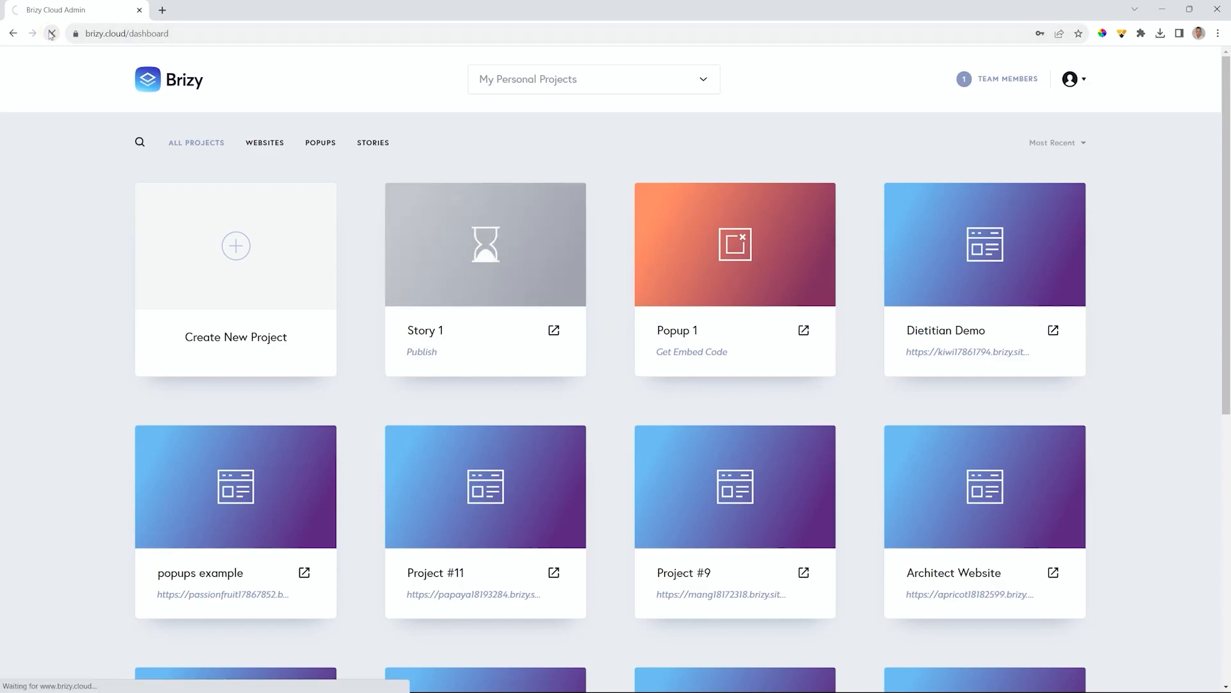
mouse_move(754, 253)
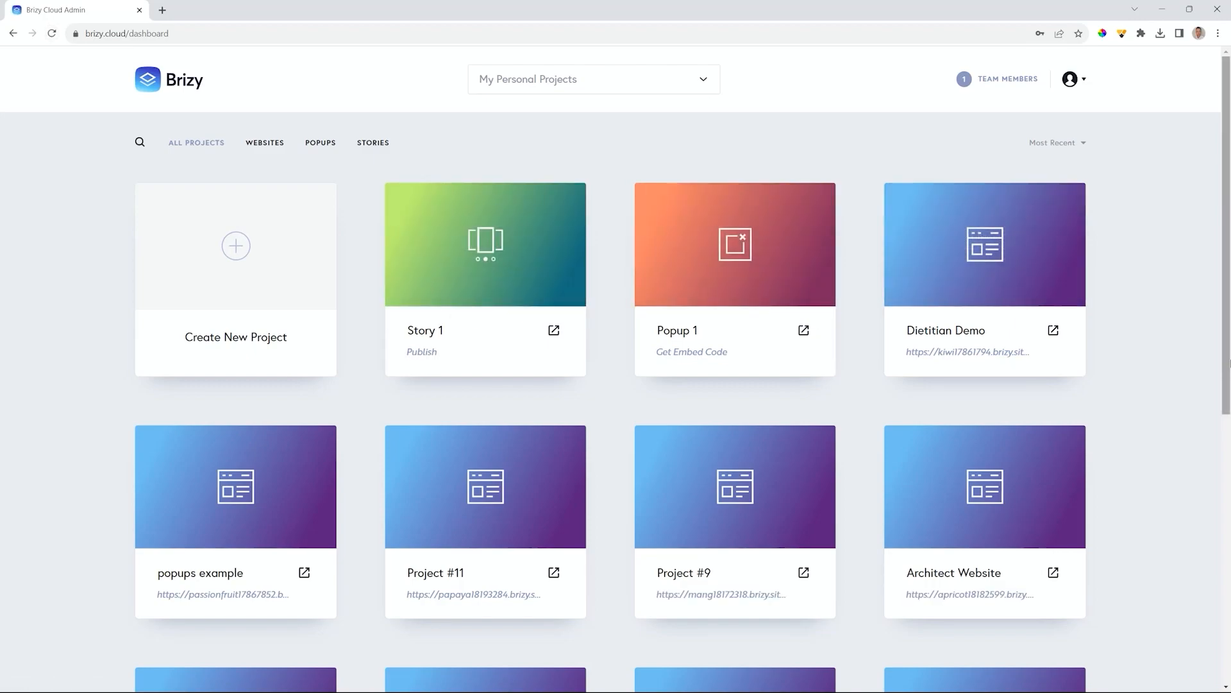
mouse_move(932, 376)
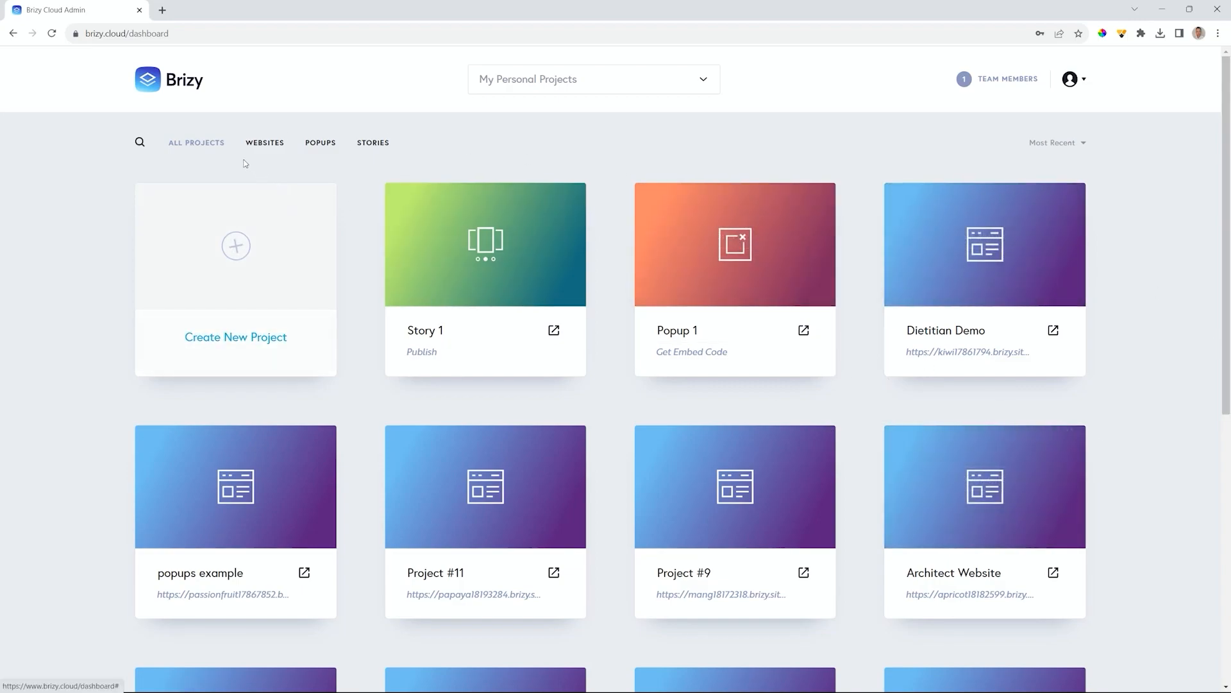
click(276, 145)
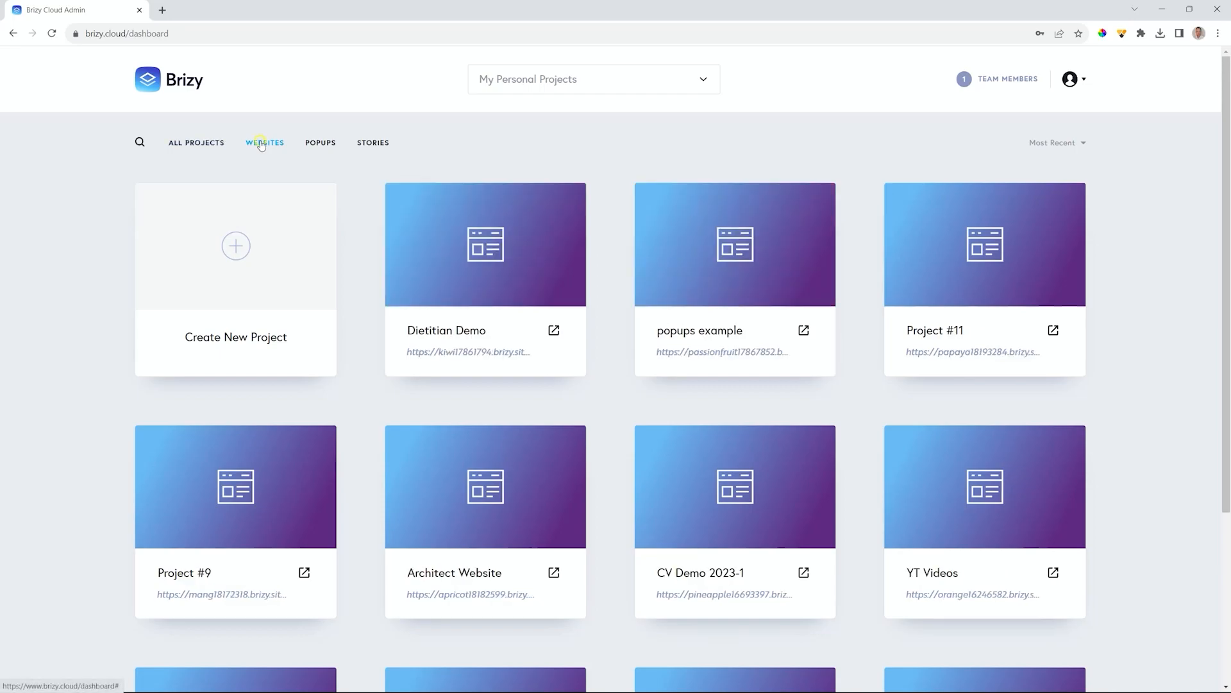
click(320, 143)
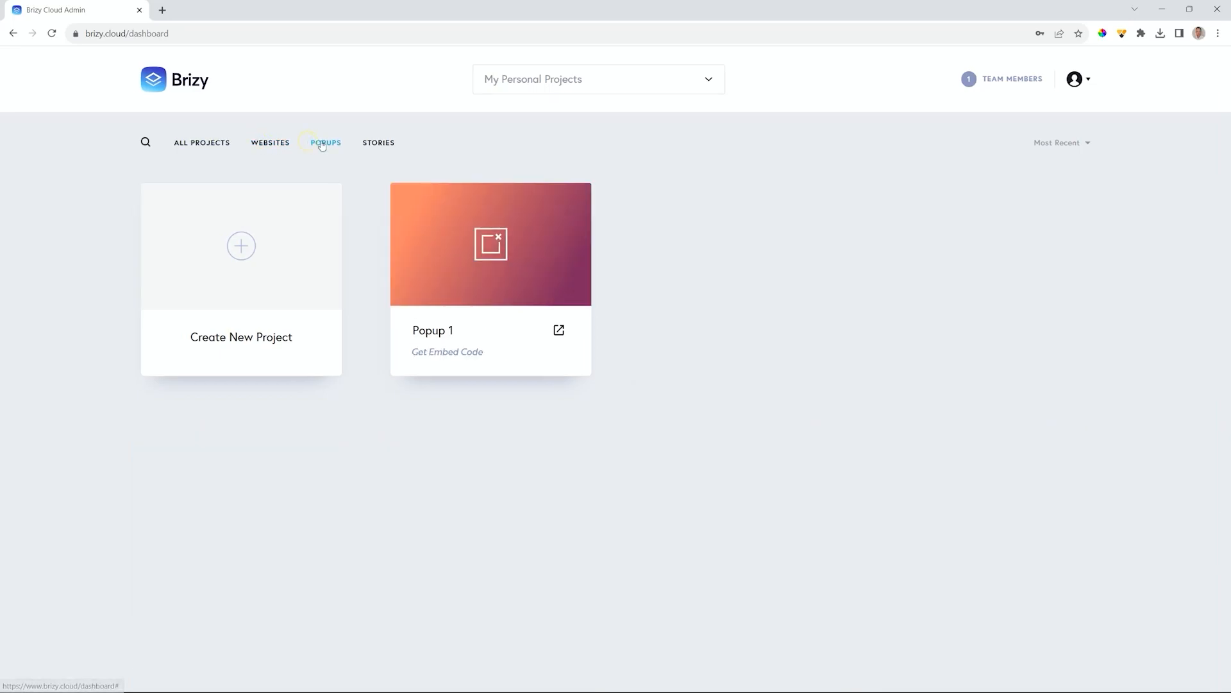
click(374, 145)
click(198, 144)
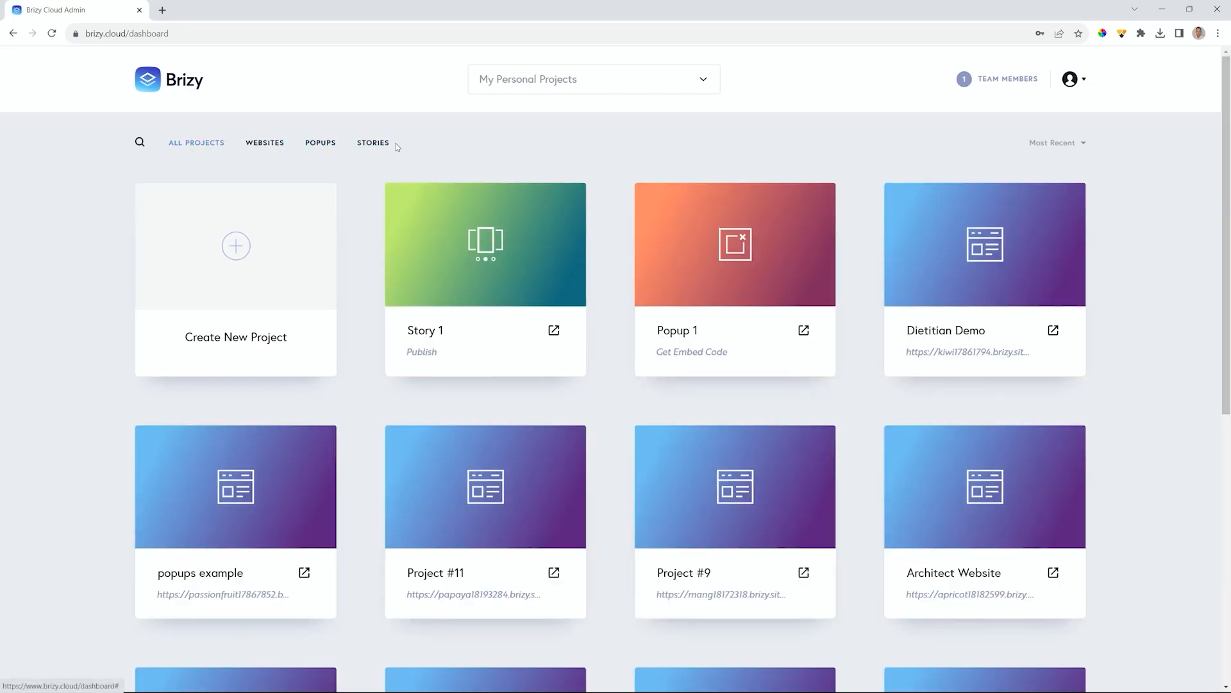
click(1081, 144)
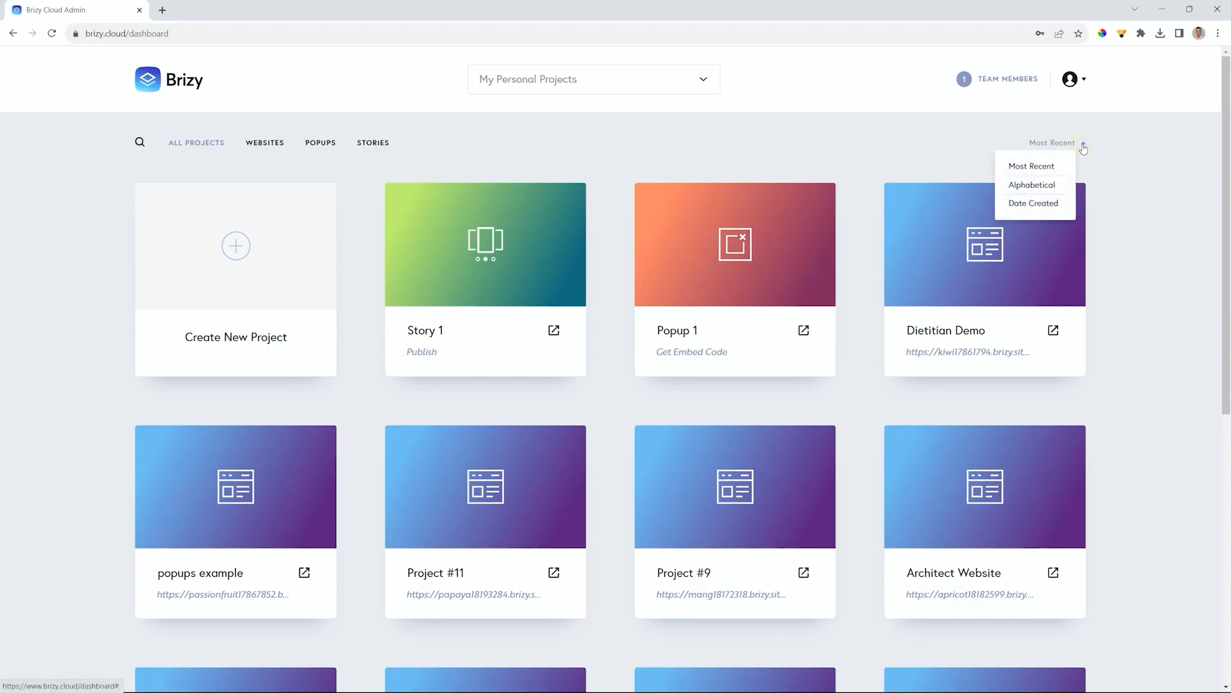
click(1041, 165)
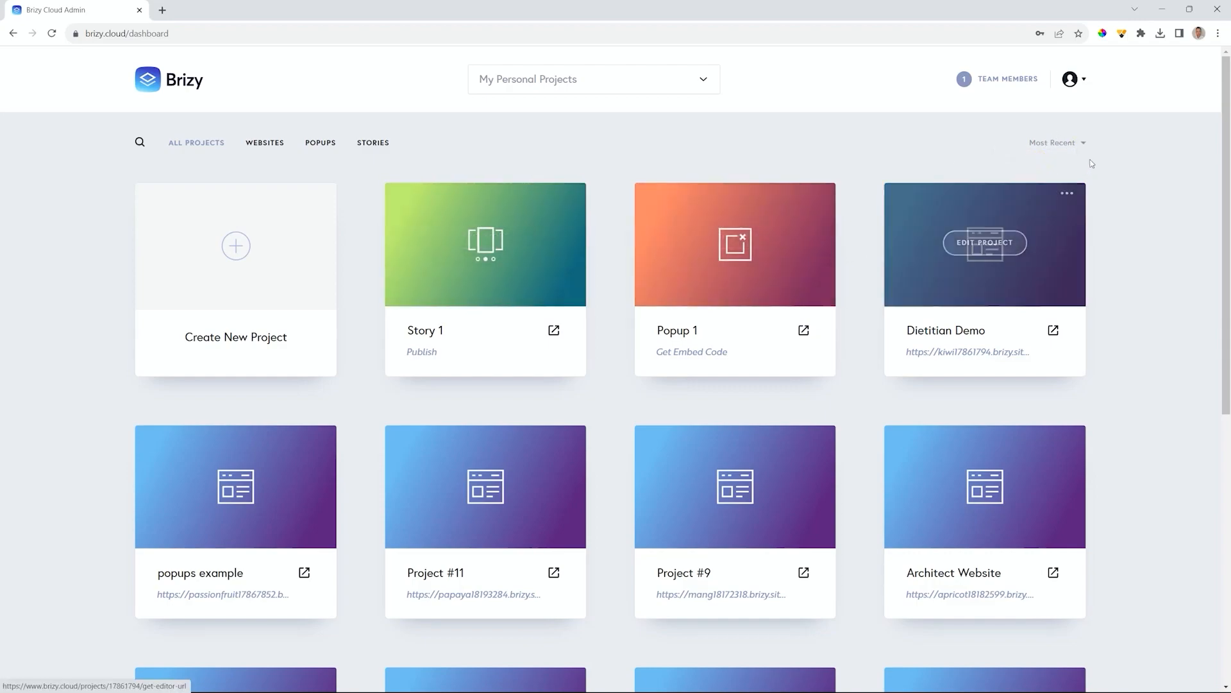
click(1076, 146)
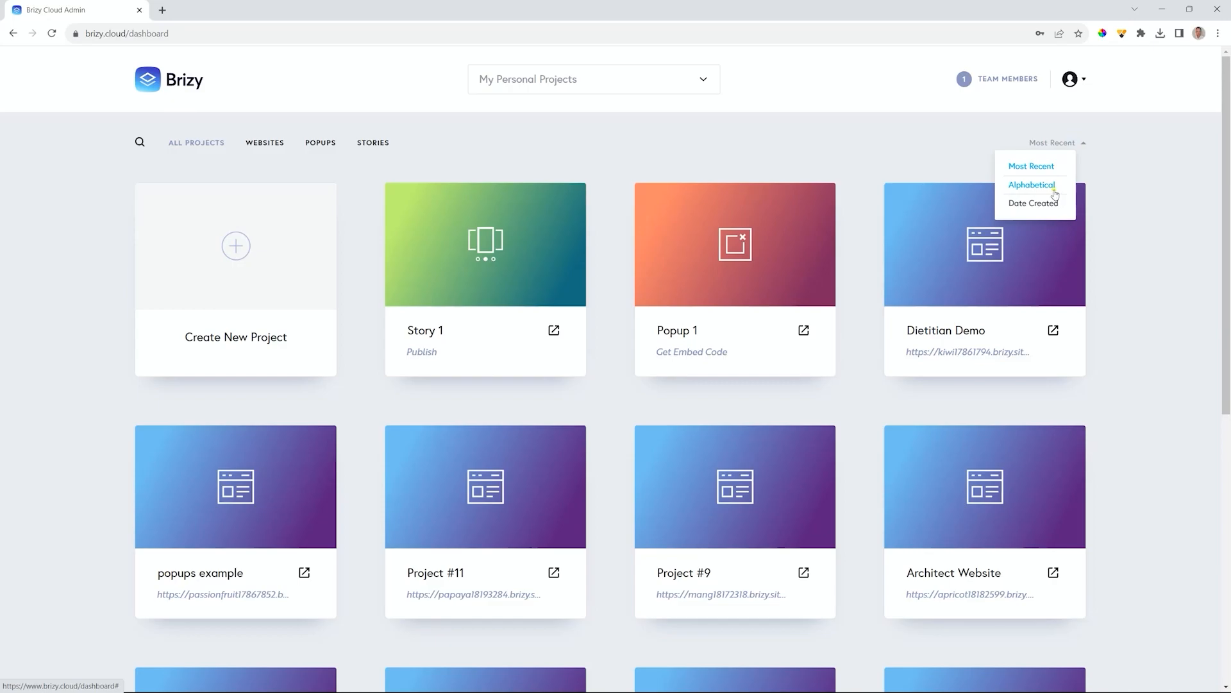
click(1049, 181)
scroll(1050, 385, down, 2)
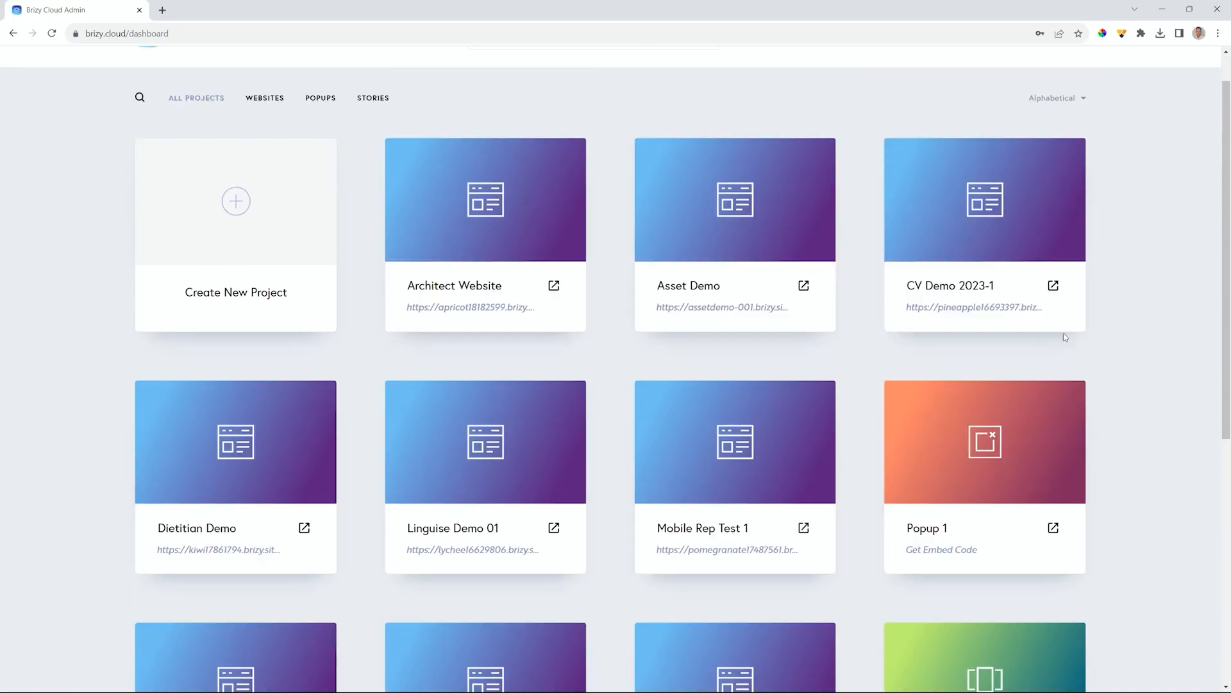
scroll(1058, 256, up, 2)
click(1067, 143)
click(1039, 201)
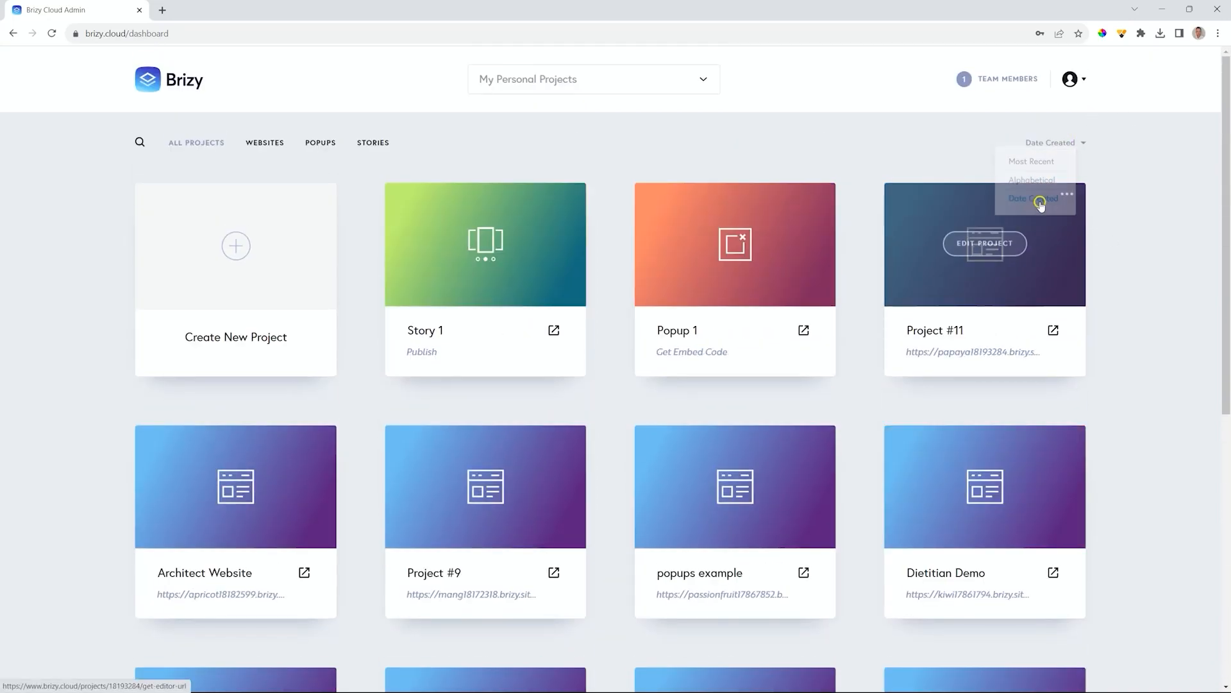
click(1051, 142)
click(1034, 166)
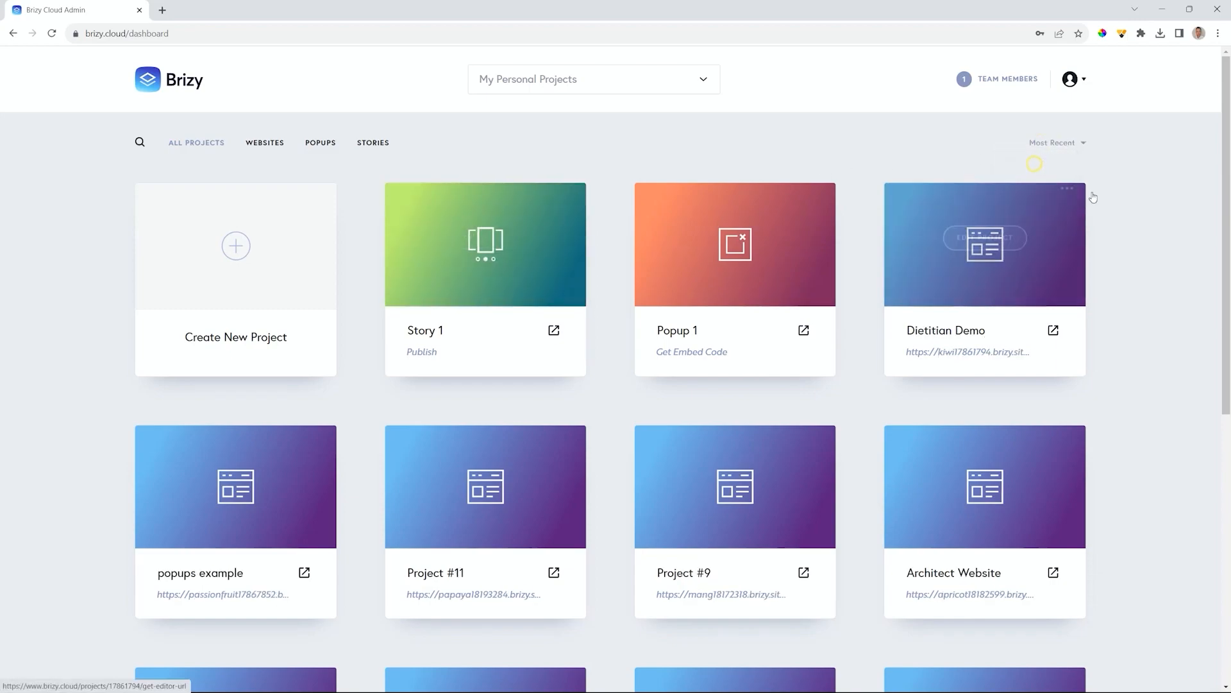
click(138, 144)
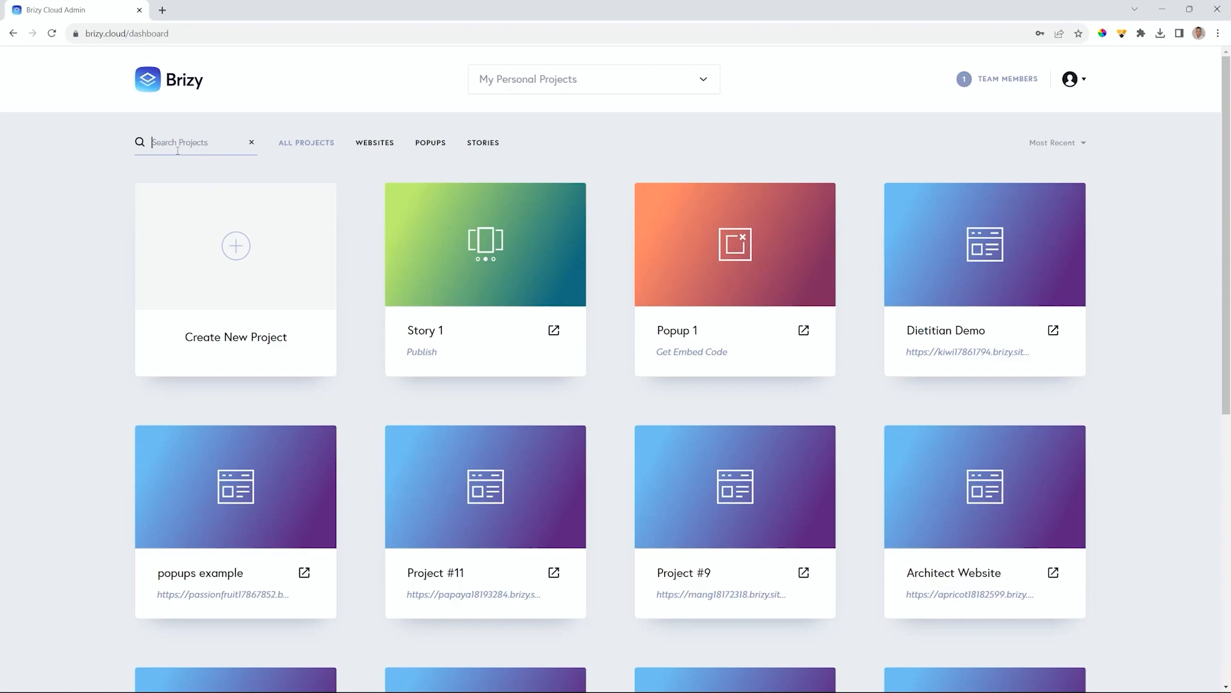
text(architect)
key(Return)
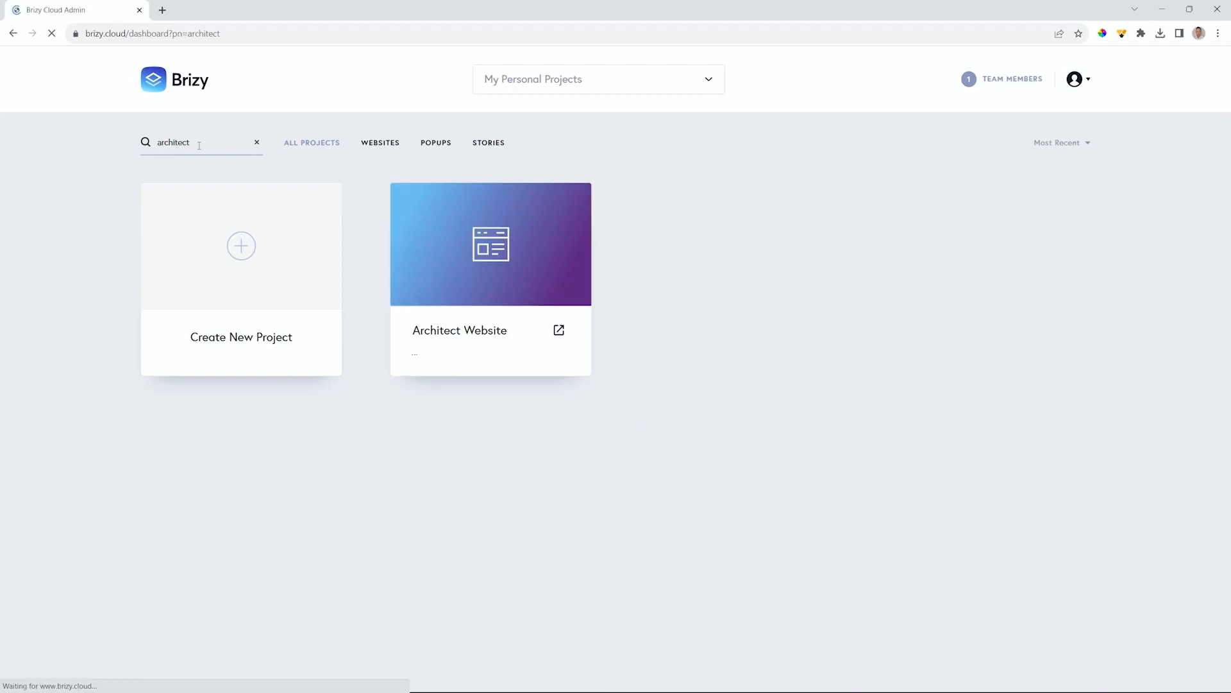
mouse_move(539, 285)
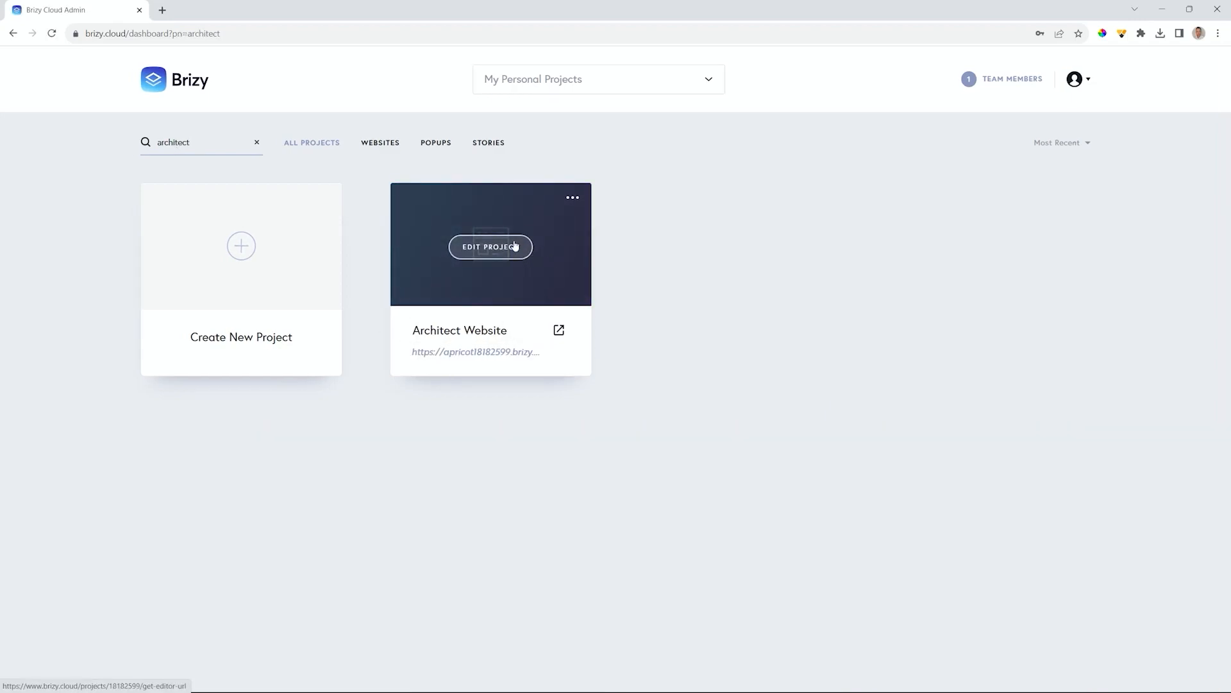
click(257, 143)
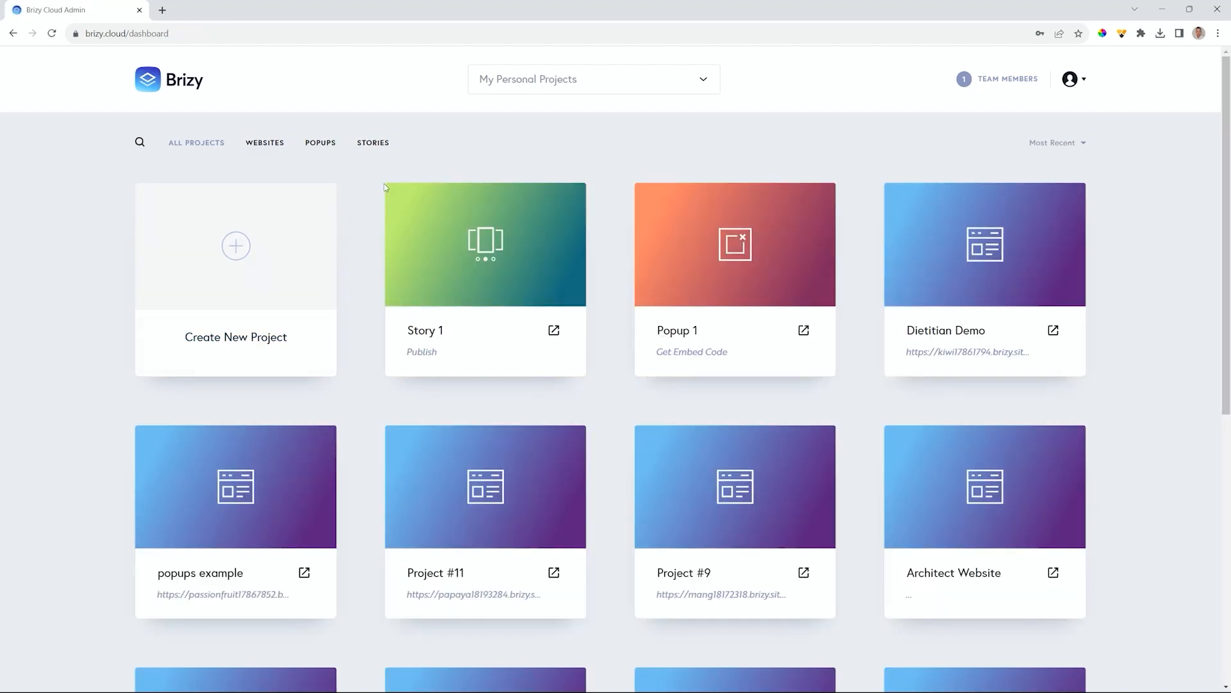
mouse_move(888, 232)
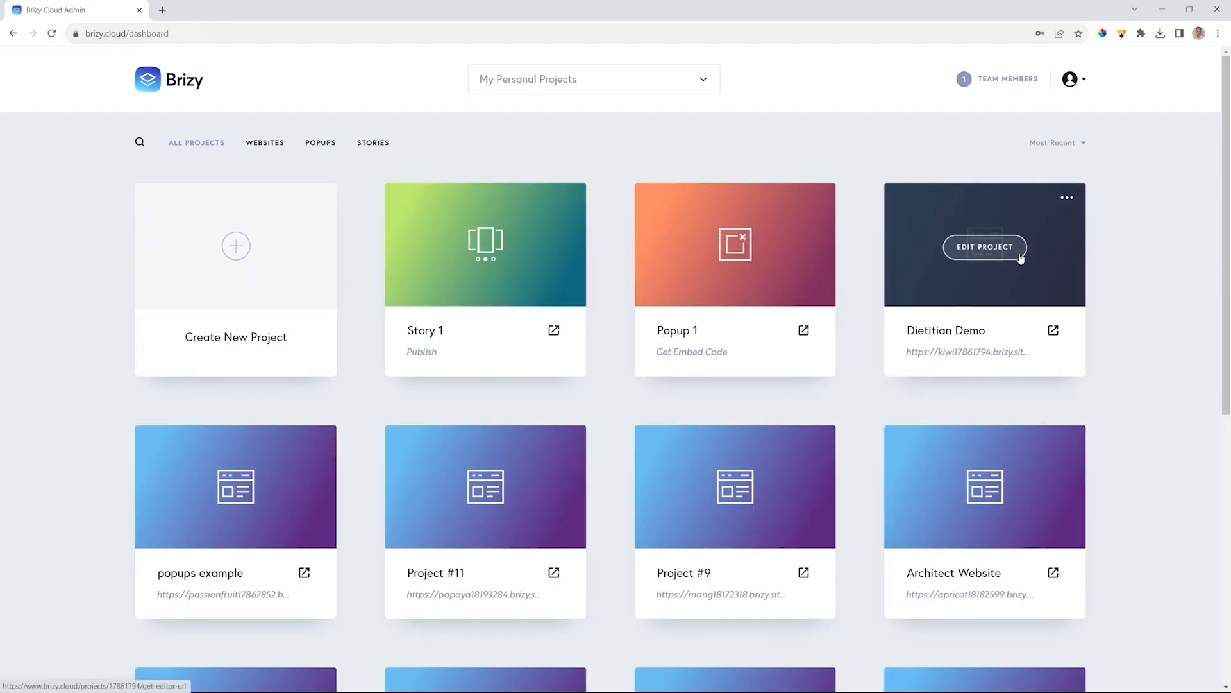
- In the Brizy Cloud MP workspace, delete Dietitian Tutorial 2023, confirming with DELETE
click(699, 81)
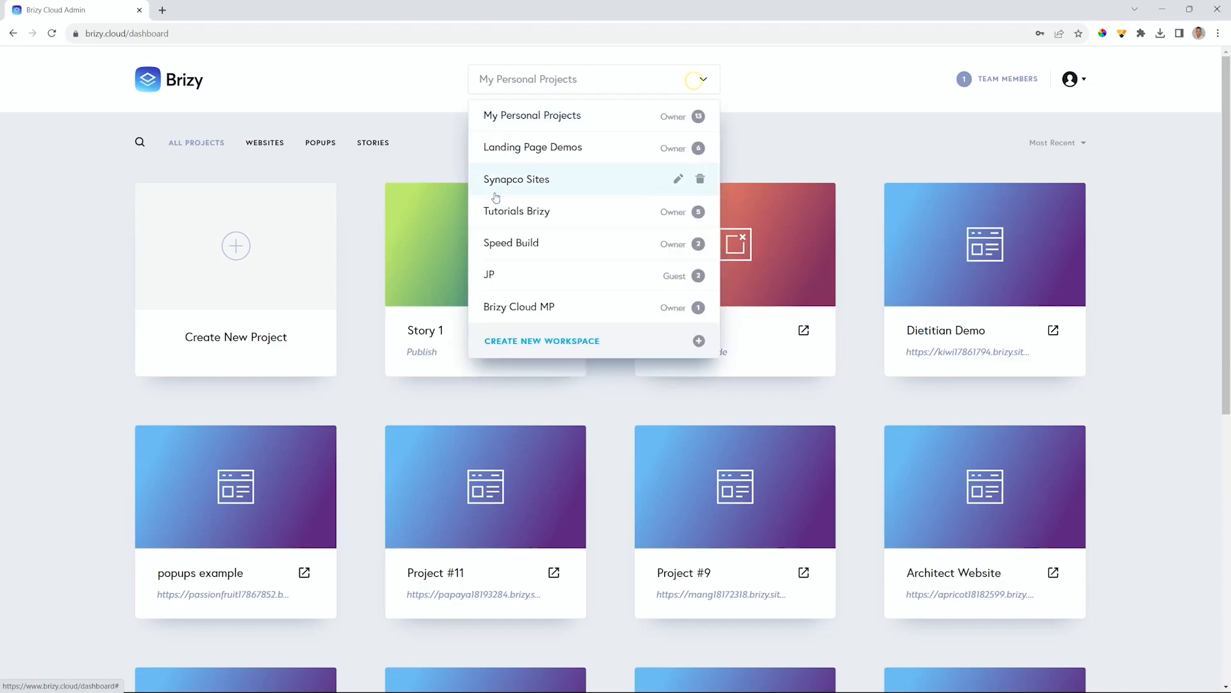
click(513, 308)
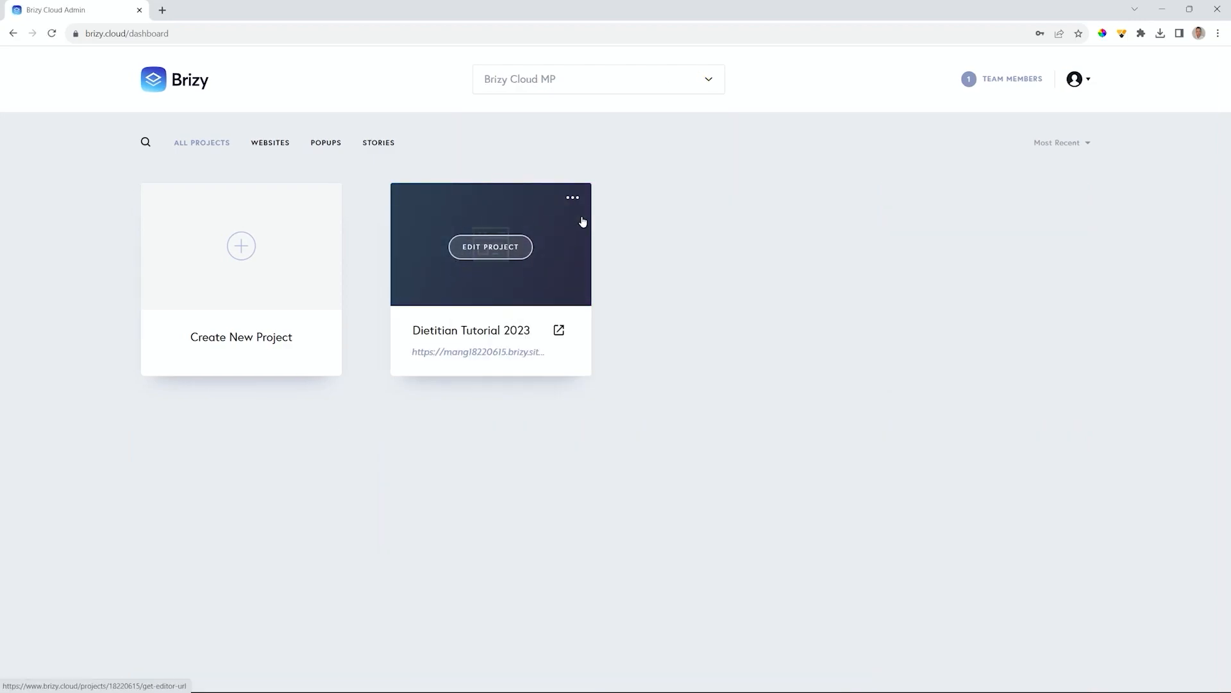
click(574, 195)
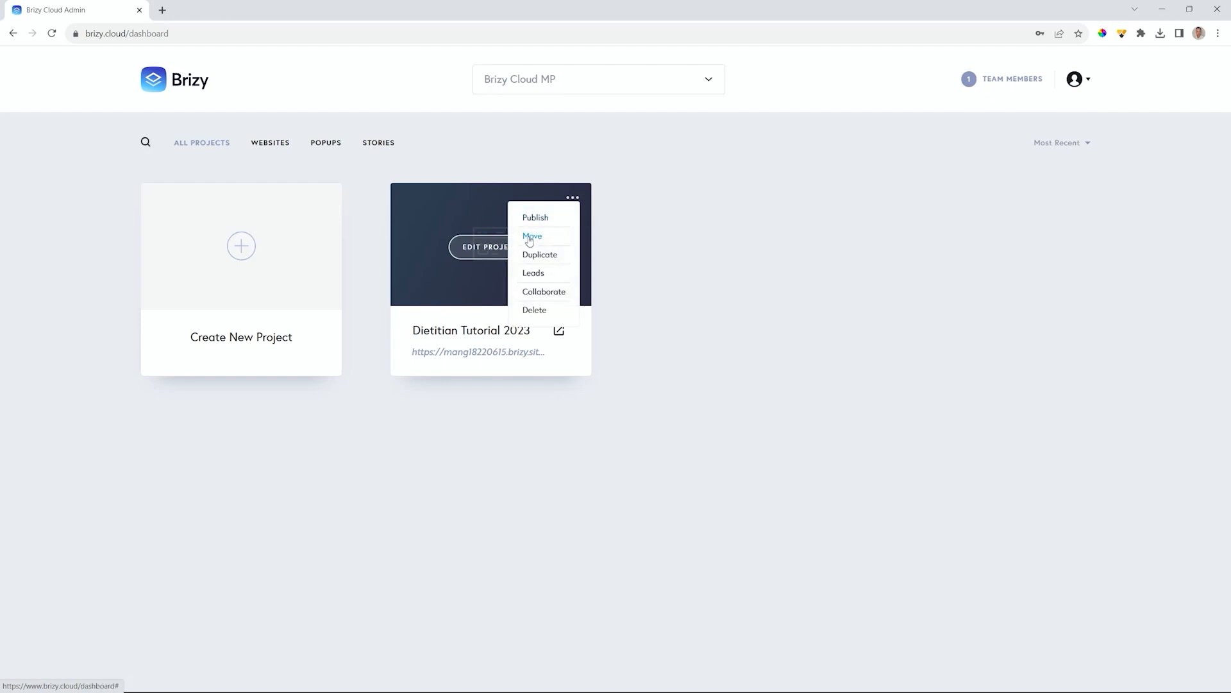
click(536, 310)
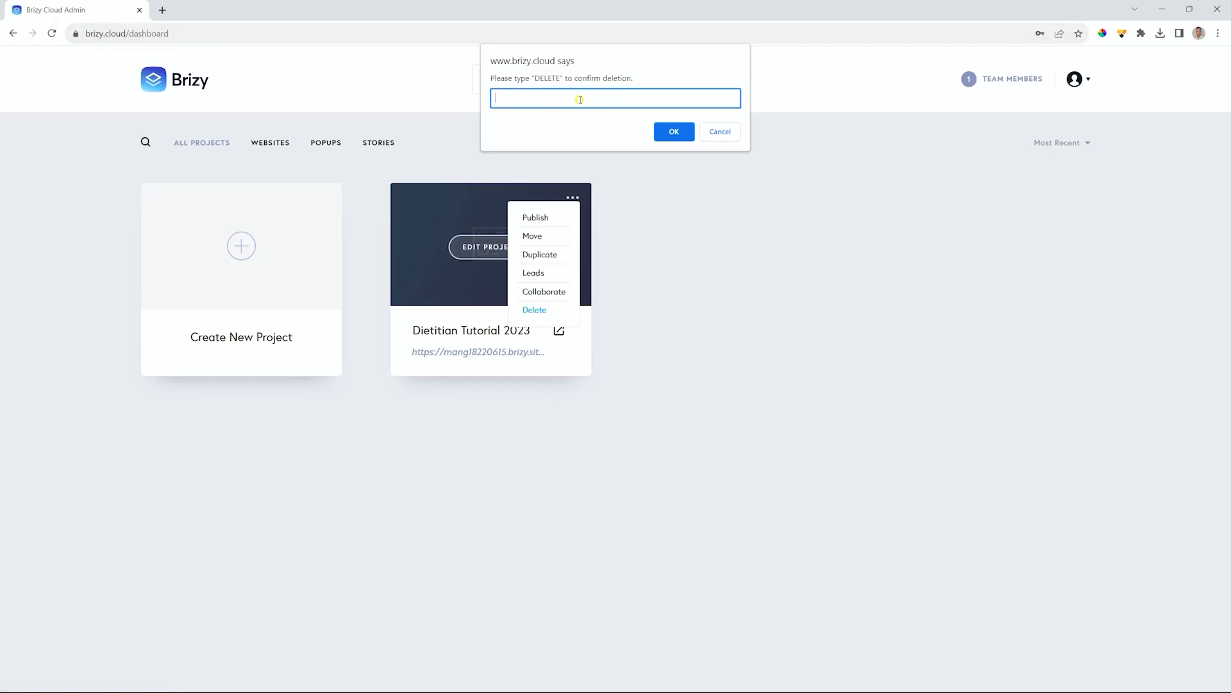
text(DELETE)
click(674, 131)
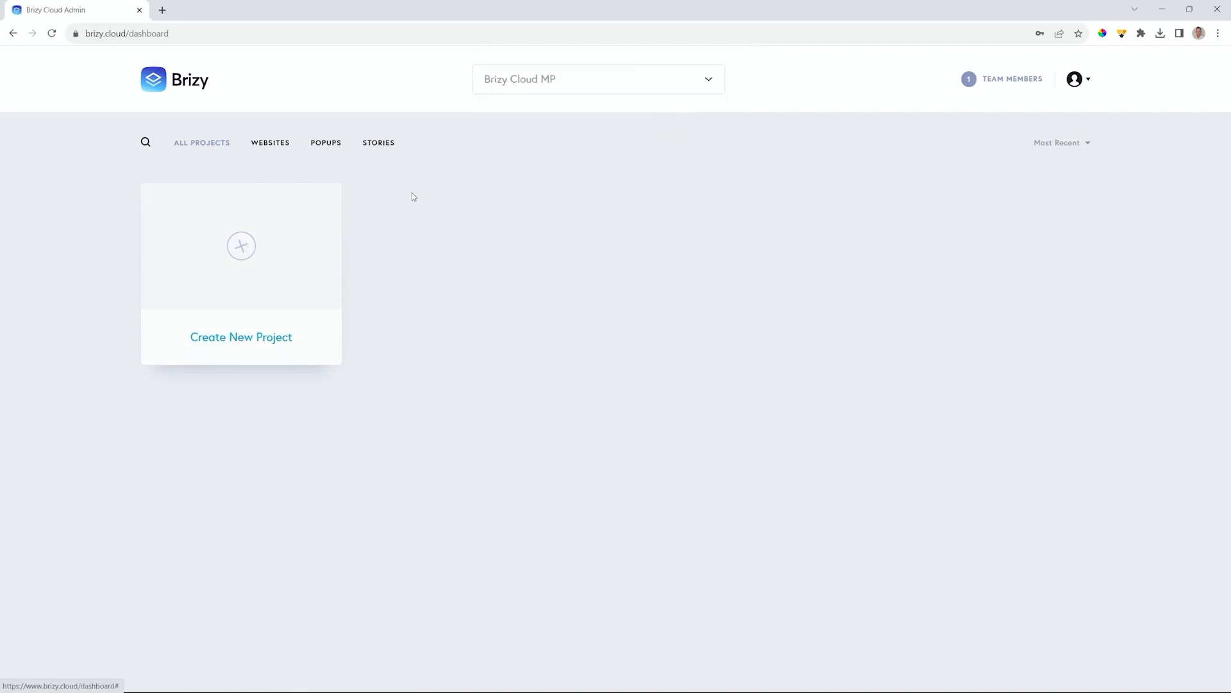
- Delete the Brizy Cloud MP workspace and confirm it is gone from the workspace list
click(709, 79)
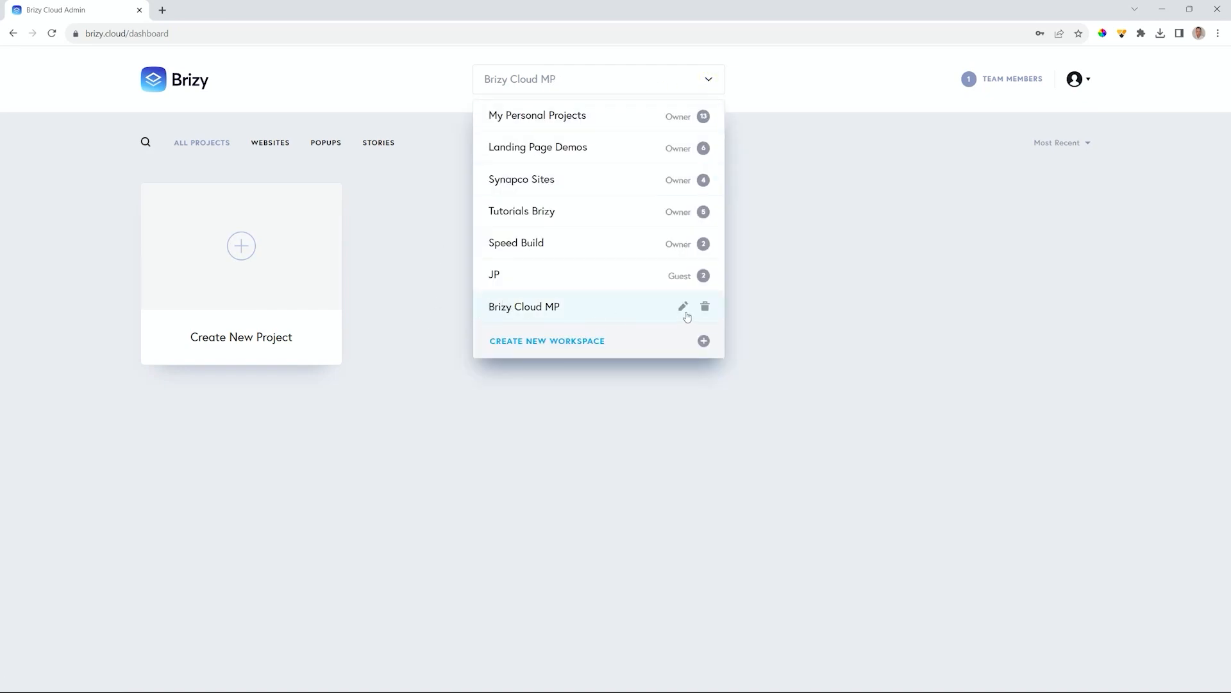
click(706, 308)
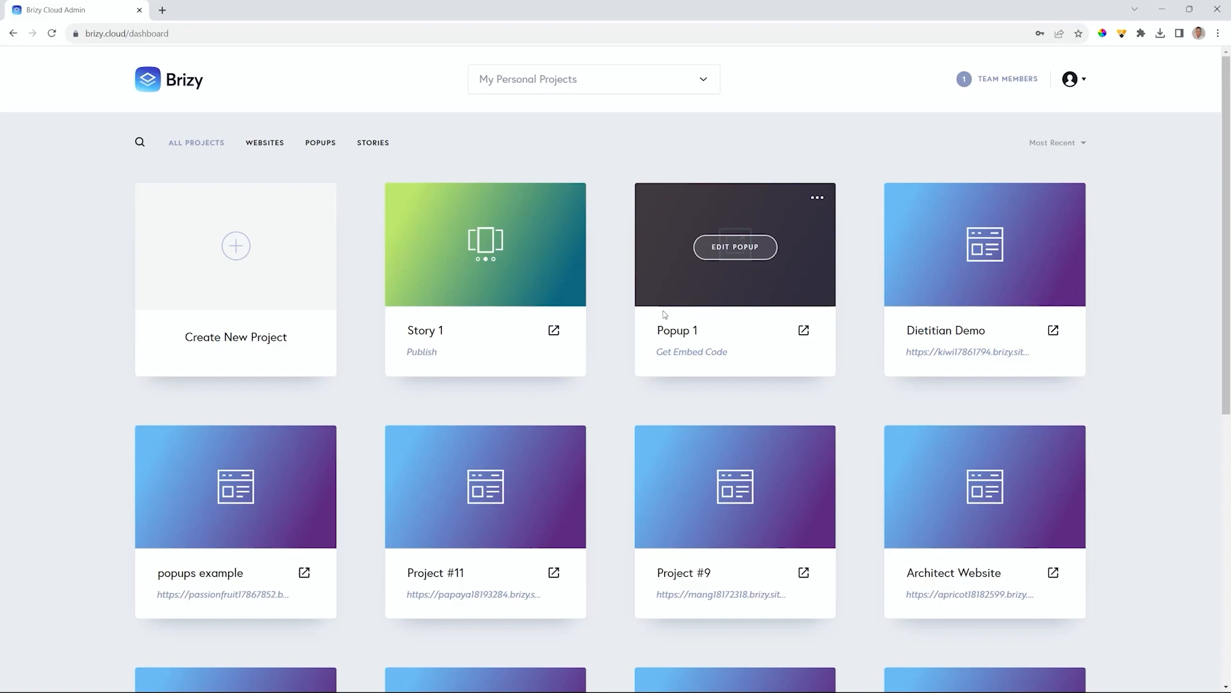
click(704, 82)
mouse_move(694, 249)
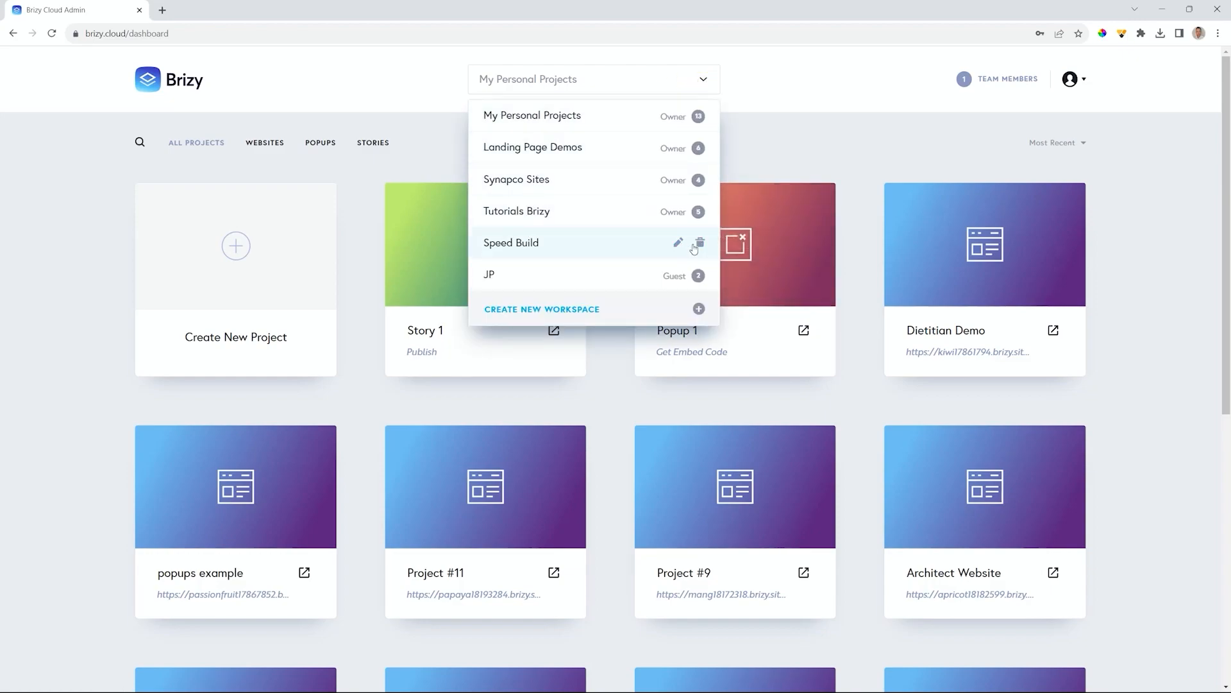
click(704, 83)
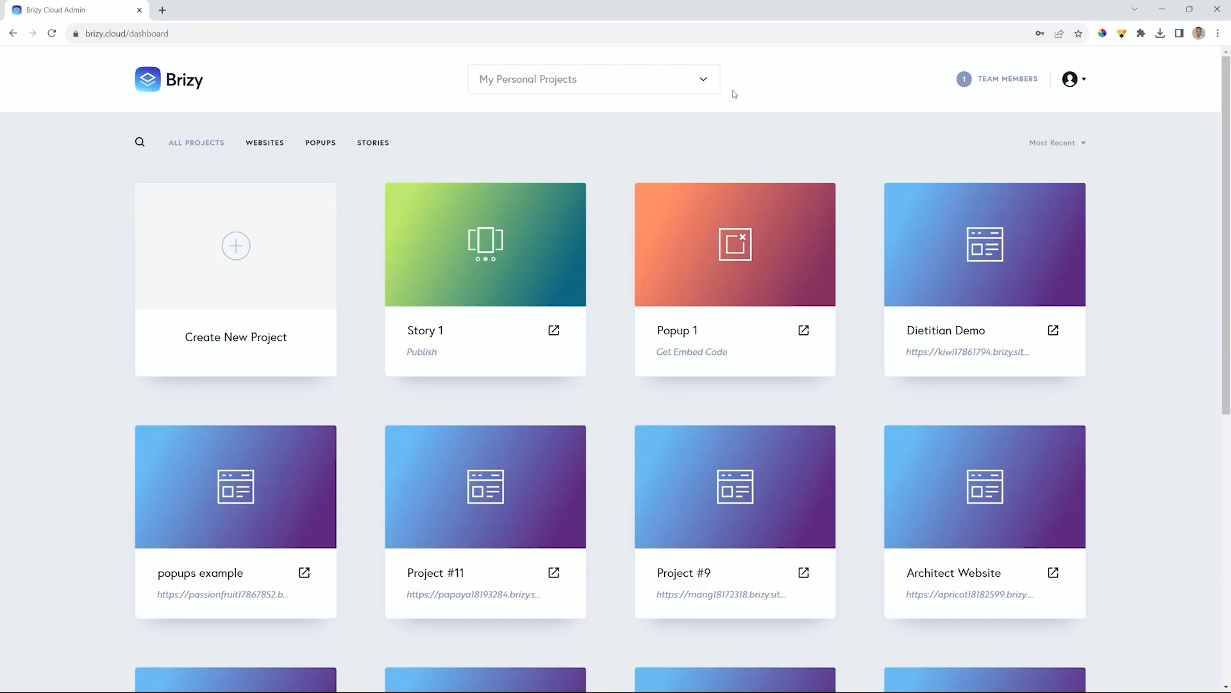
- Publish Dietitian Demo on the free subdomain dietitian-demo.brizy.site
mouse_move(984, 286)
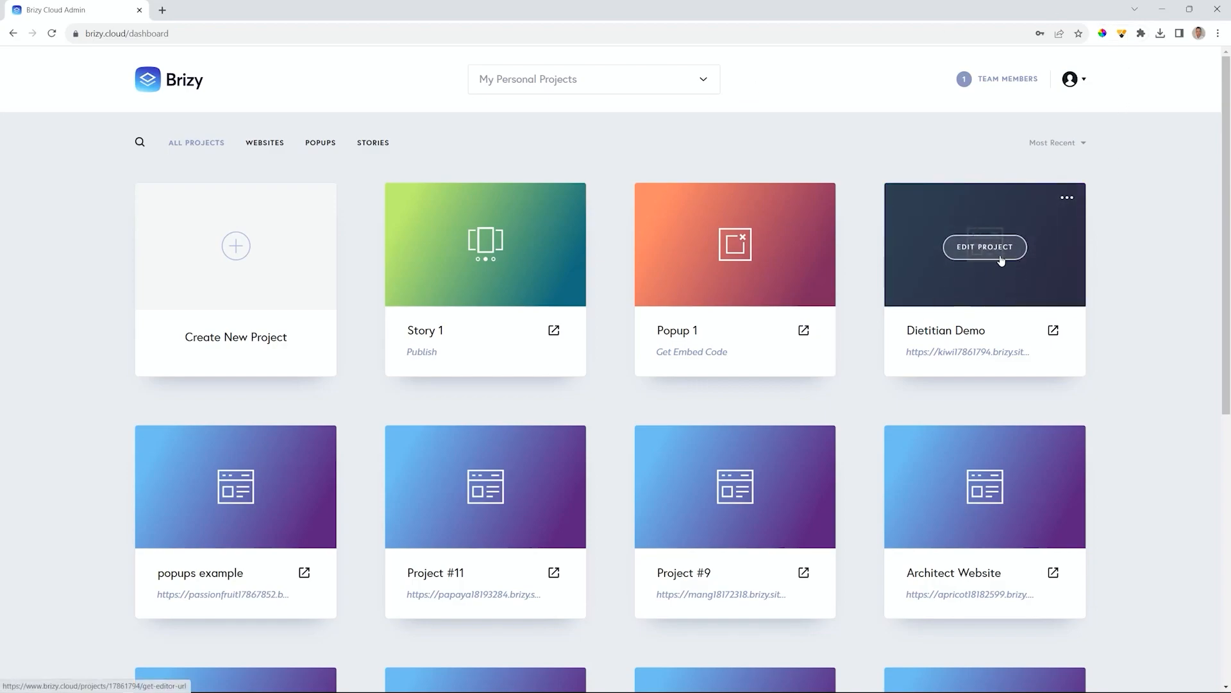
click(994, 358)
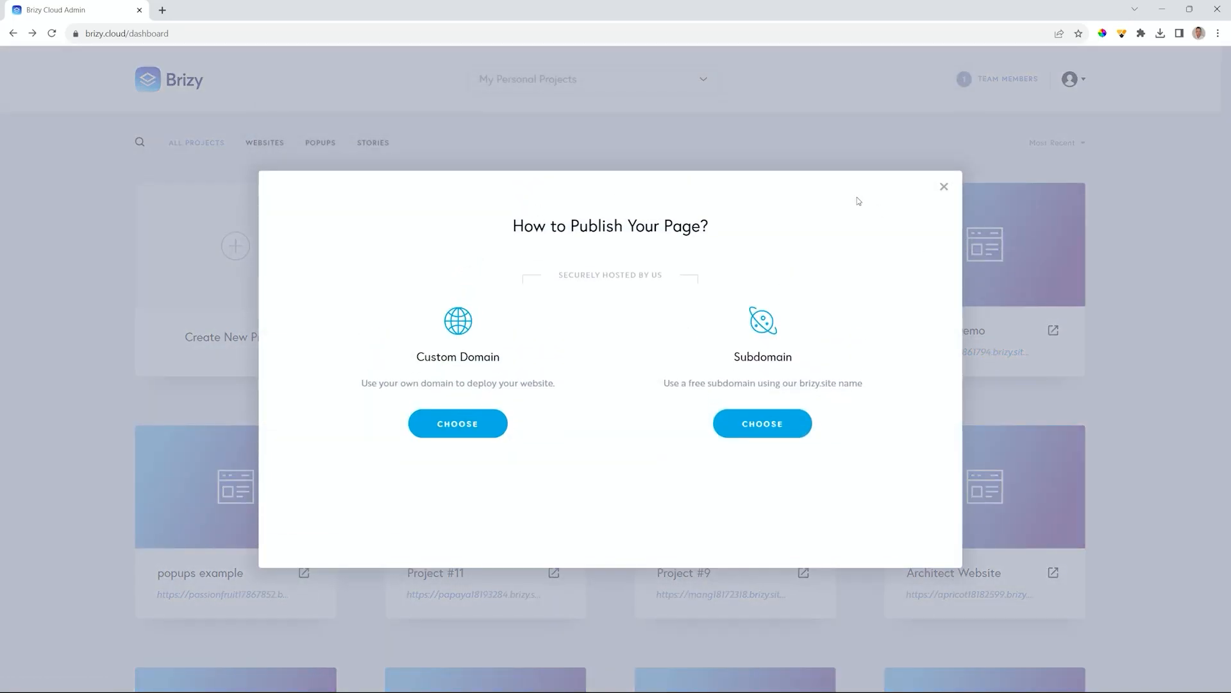
click(757, 424)
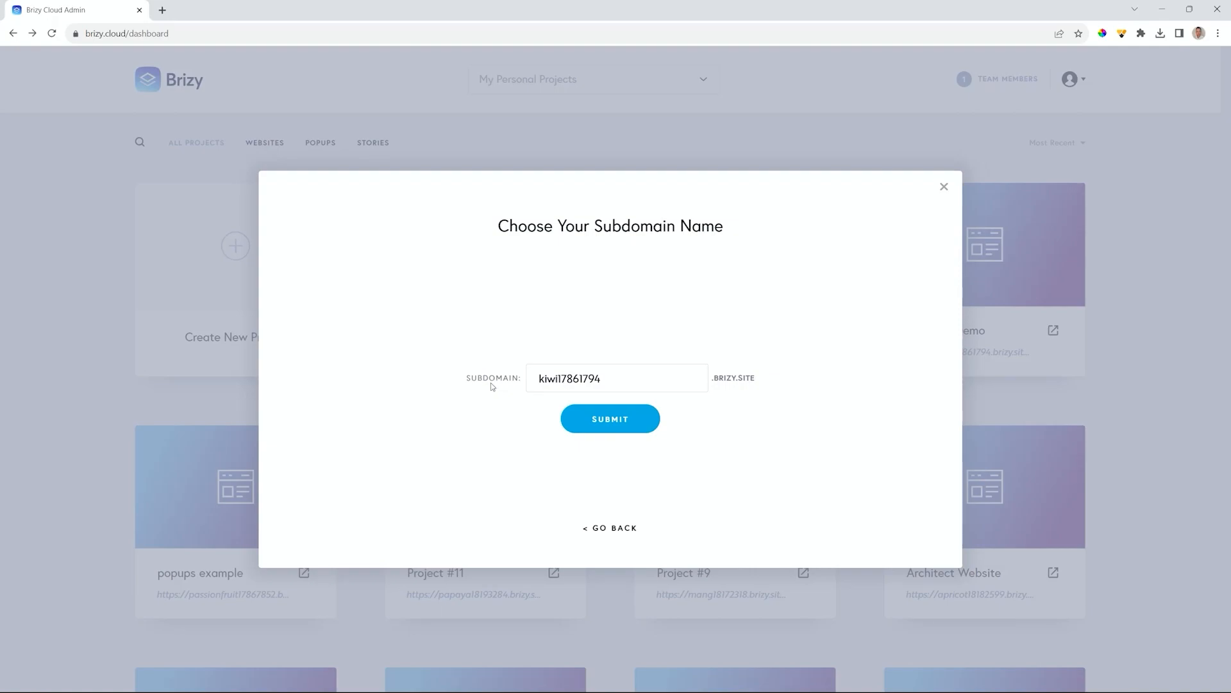
drag(607, 381, 525, 380)
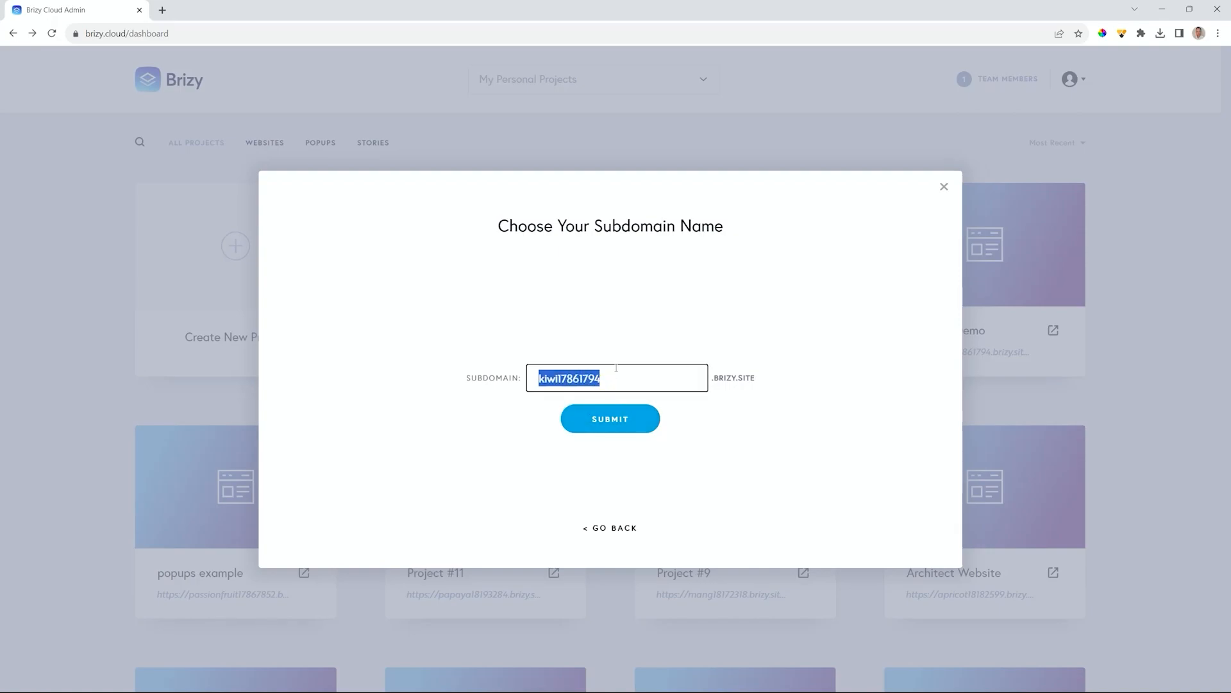
text(di)
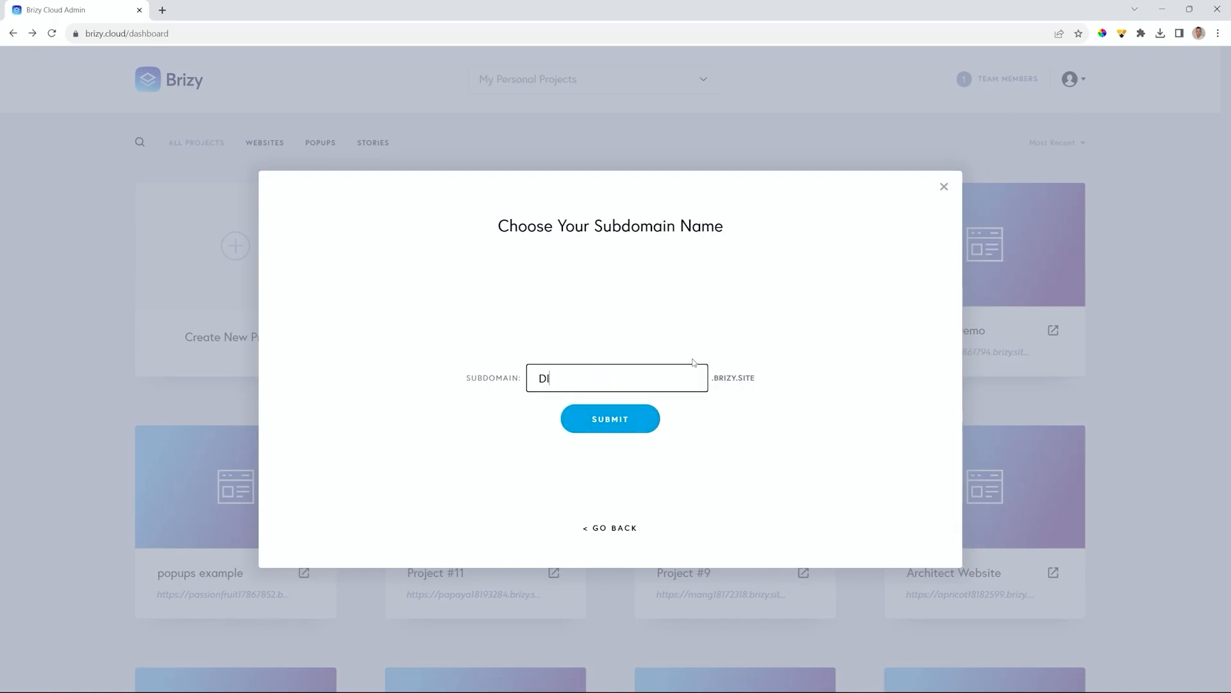
key(BackSpace)
key(BackSpace)
text(dietitian-demo)
click(616, 428)
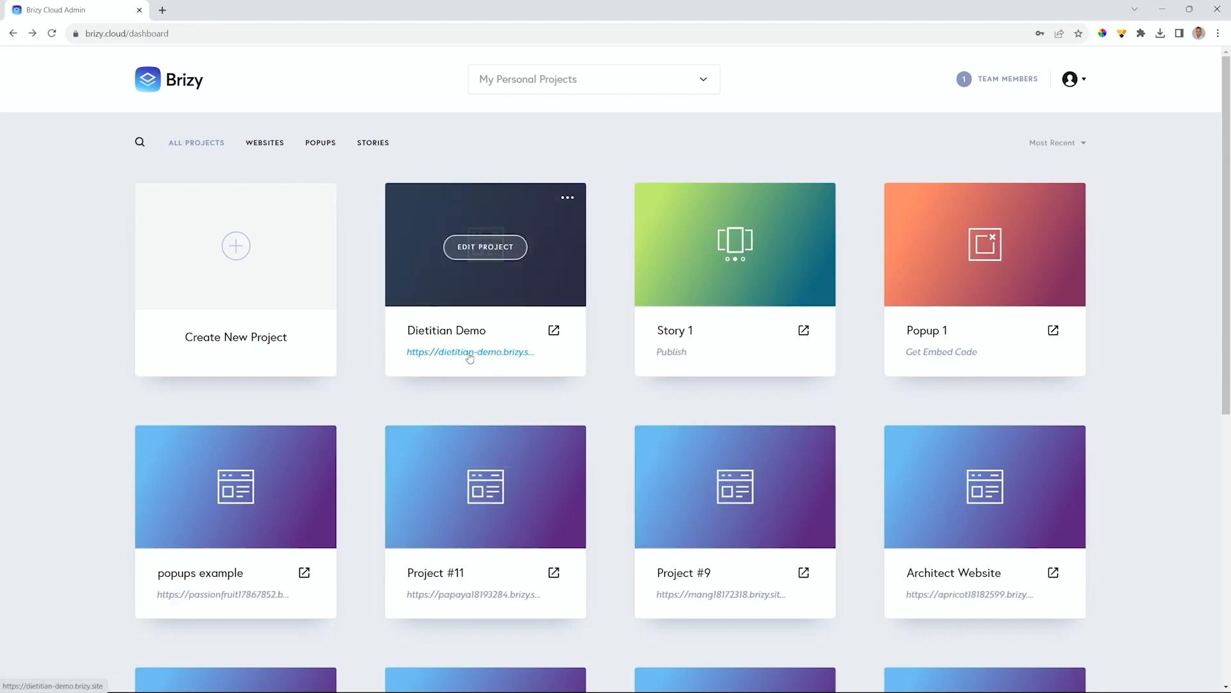
click(554, 331)
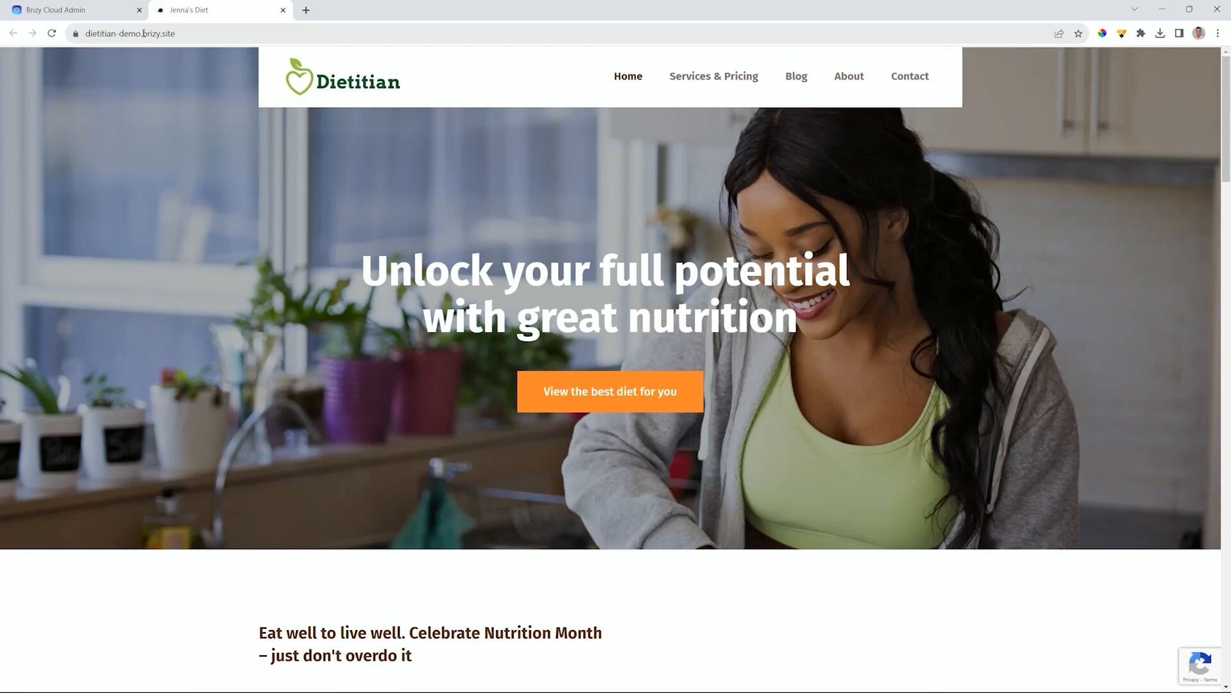
drag(144, 34, 175, 34)
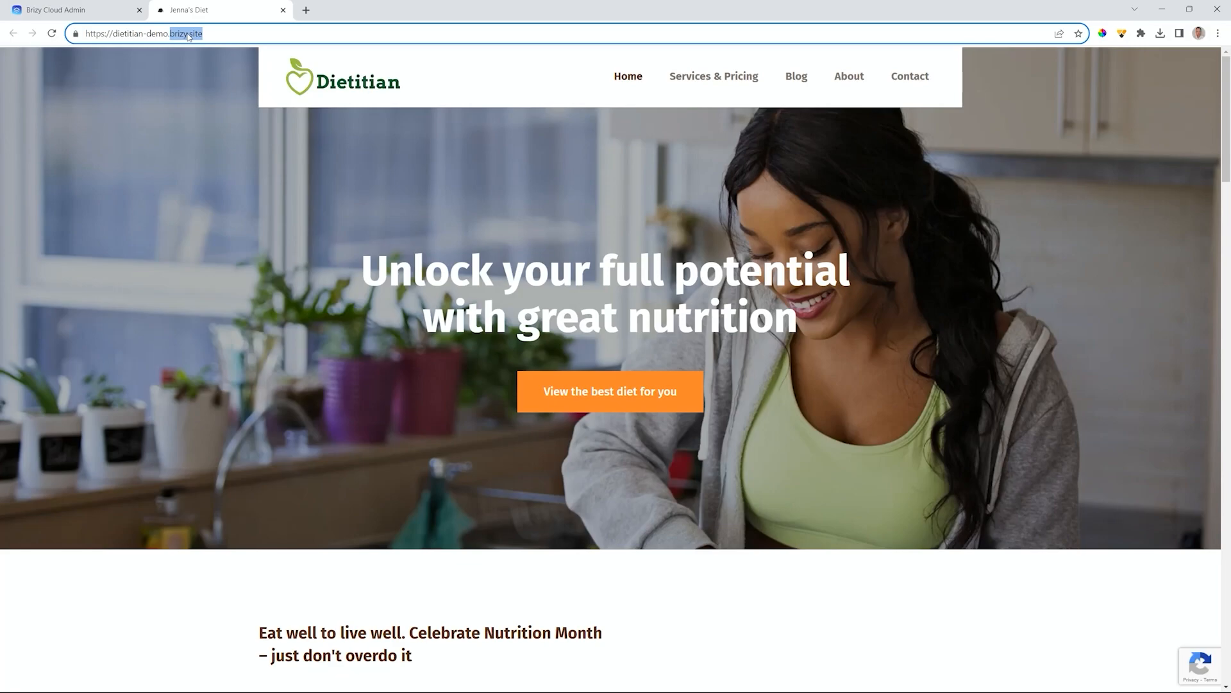
click(283, 11)
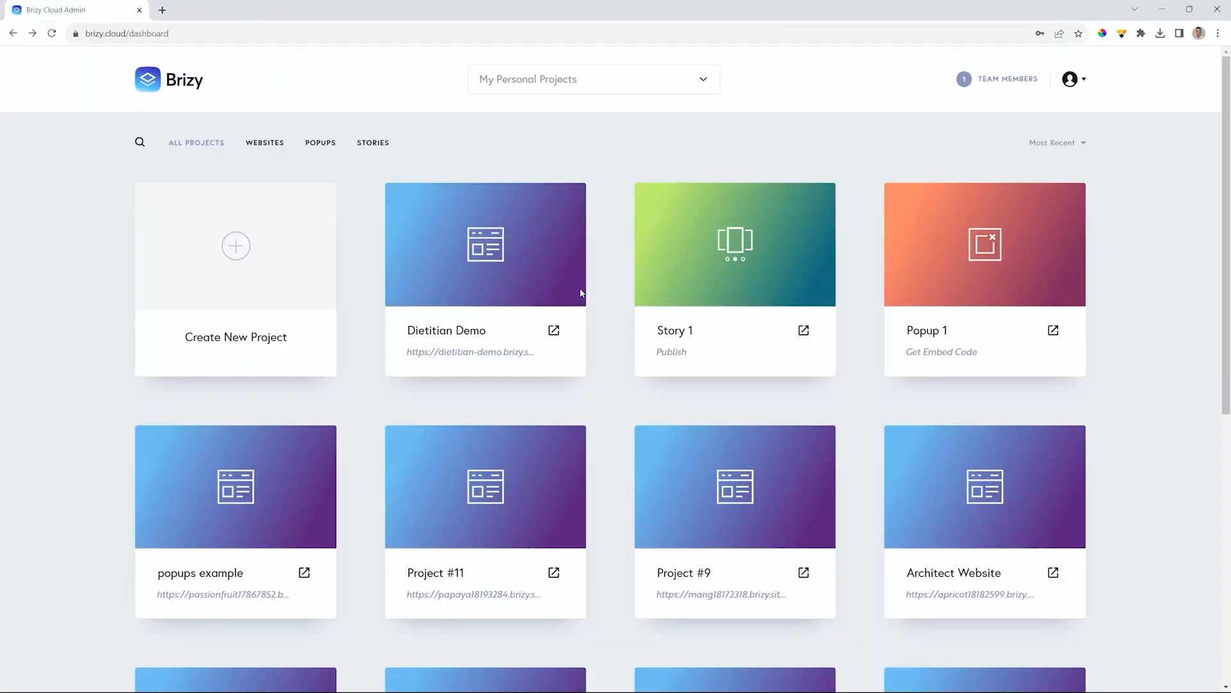
- Bring up the How to Publish Your Page? dialog from Dietitian Demo's URL link
click(467, 353)
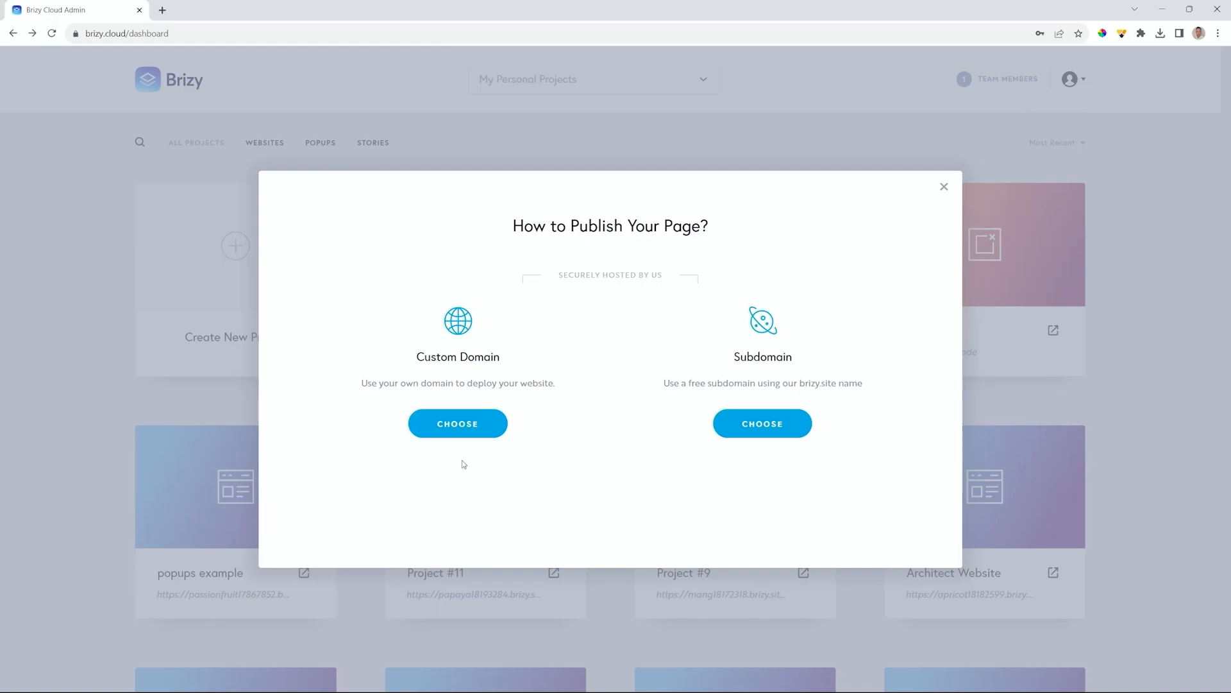
- Check the Custom Domain publishing option, then close the dialog without setting a domain
click(469, 436)
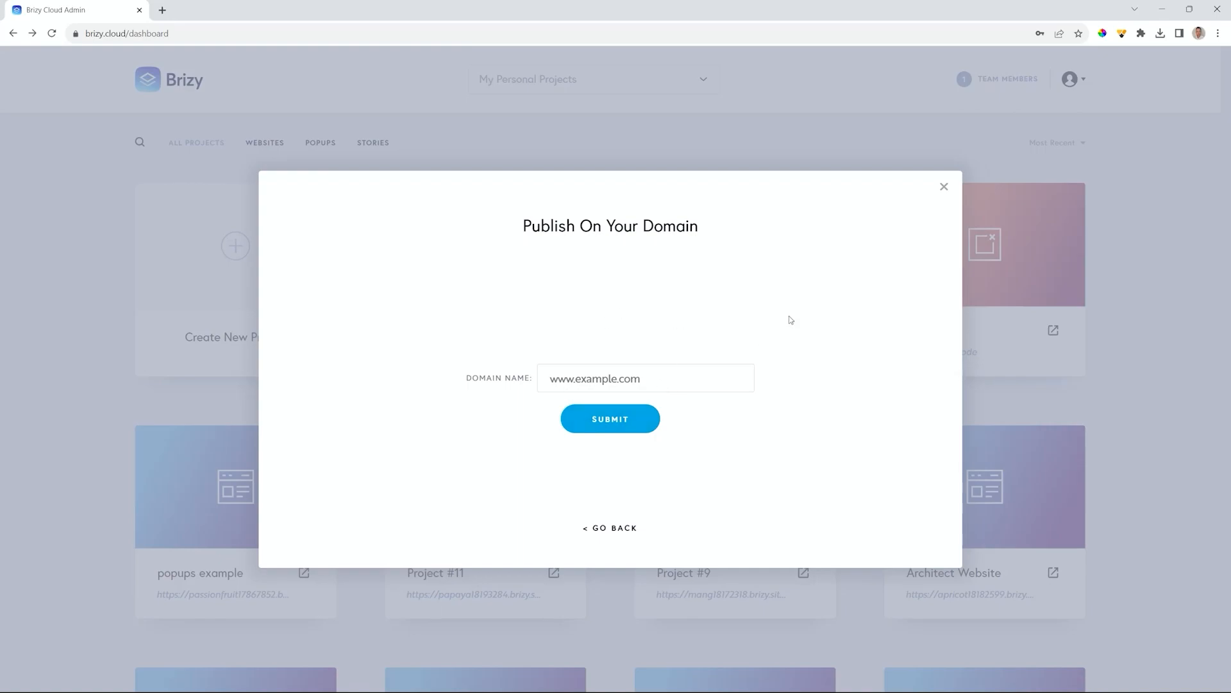
click(944, 187)
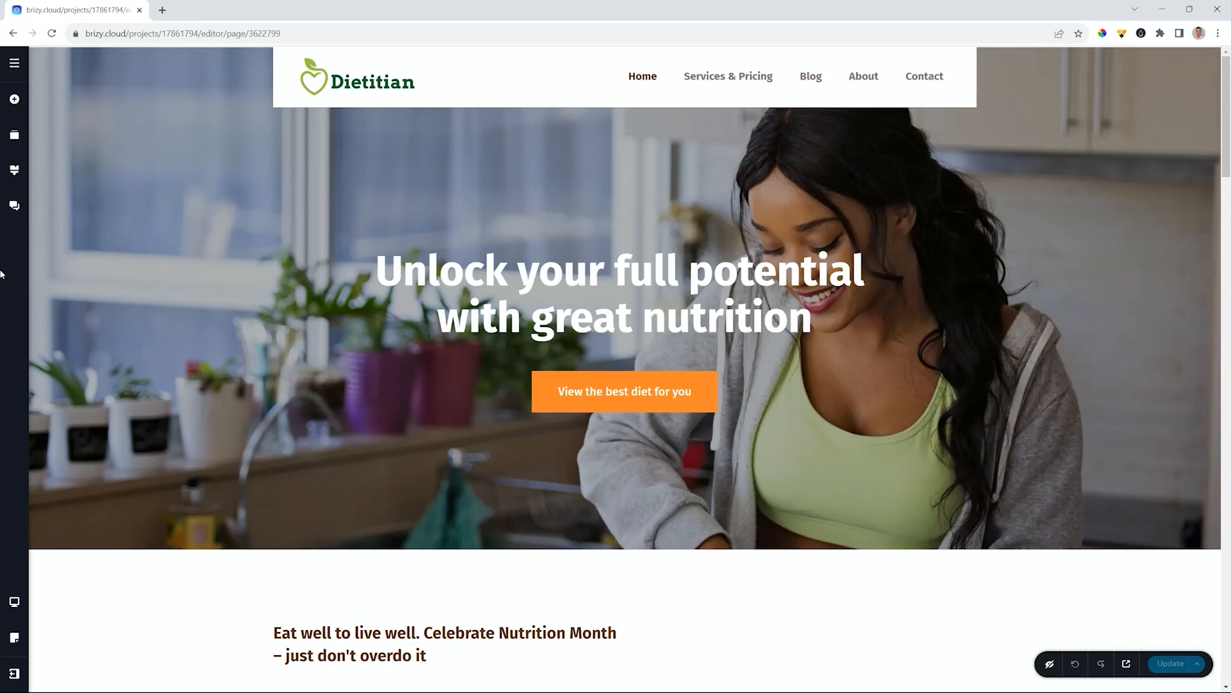
- Return to the projects dashboard and cancel deleting the Dietitian Demo project
click(15, 673)
click(65, 673)
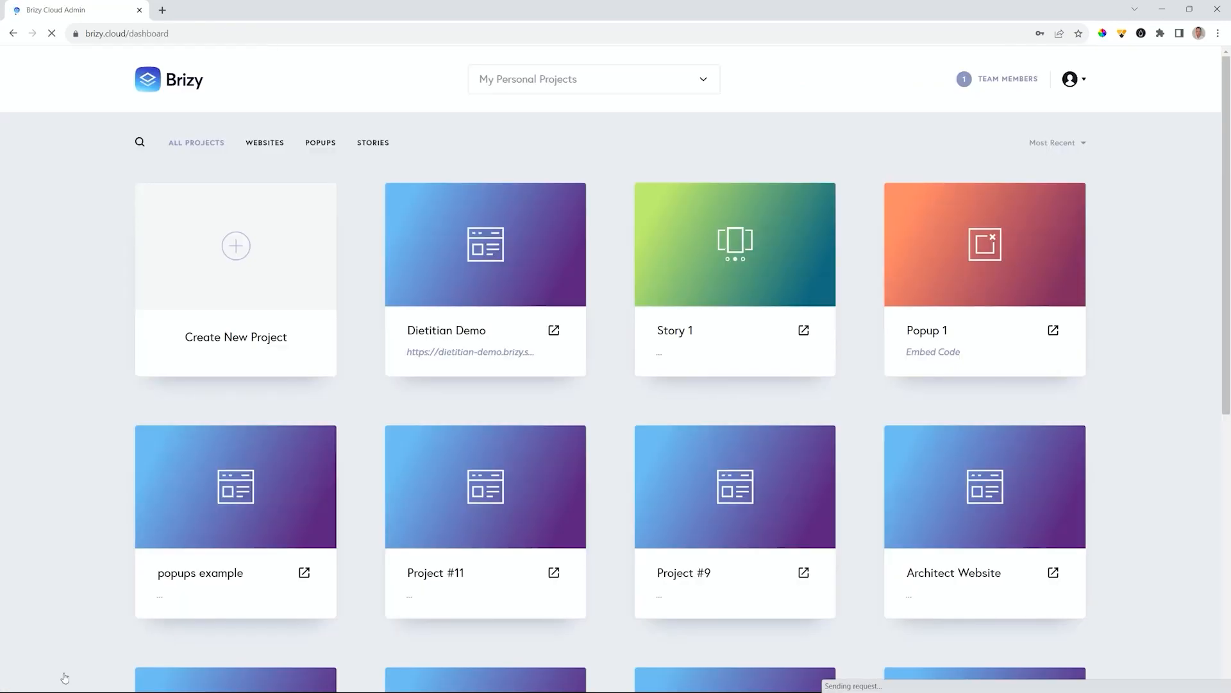
mouse_move(420, 313)
click(568, 199)
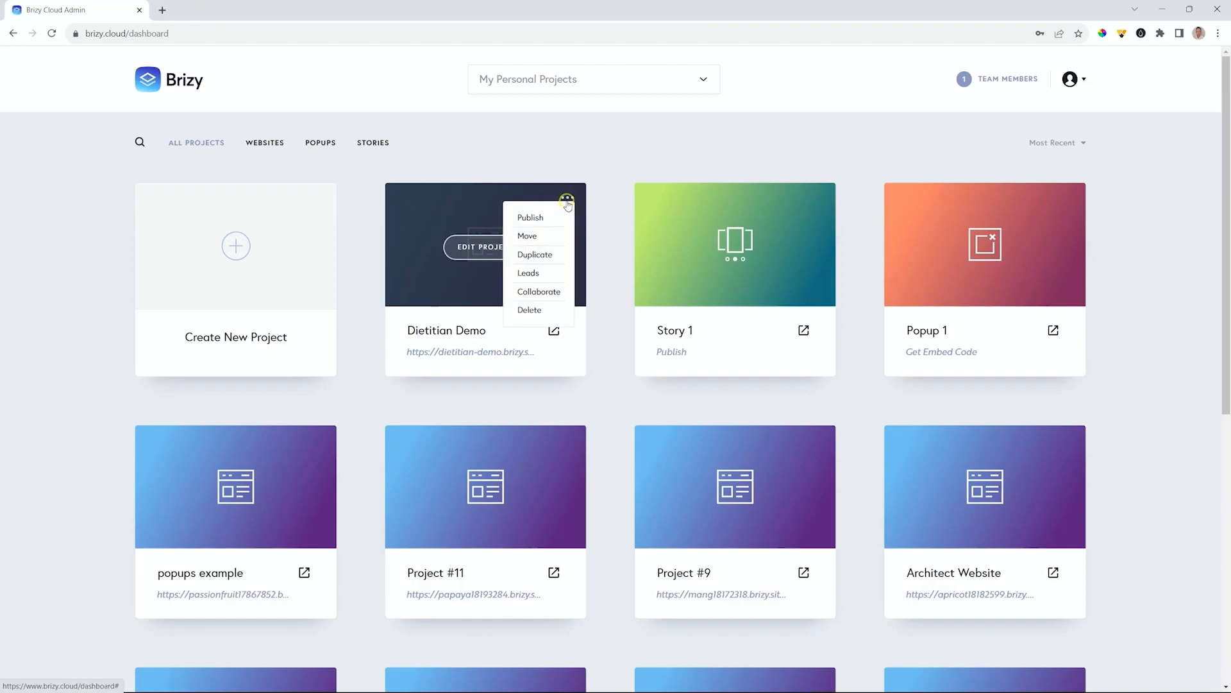
click(531, 311)
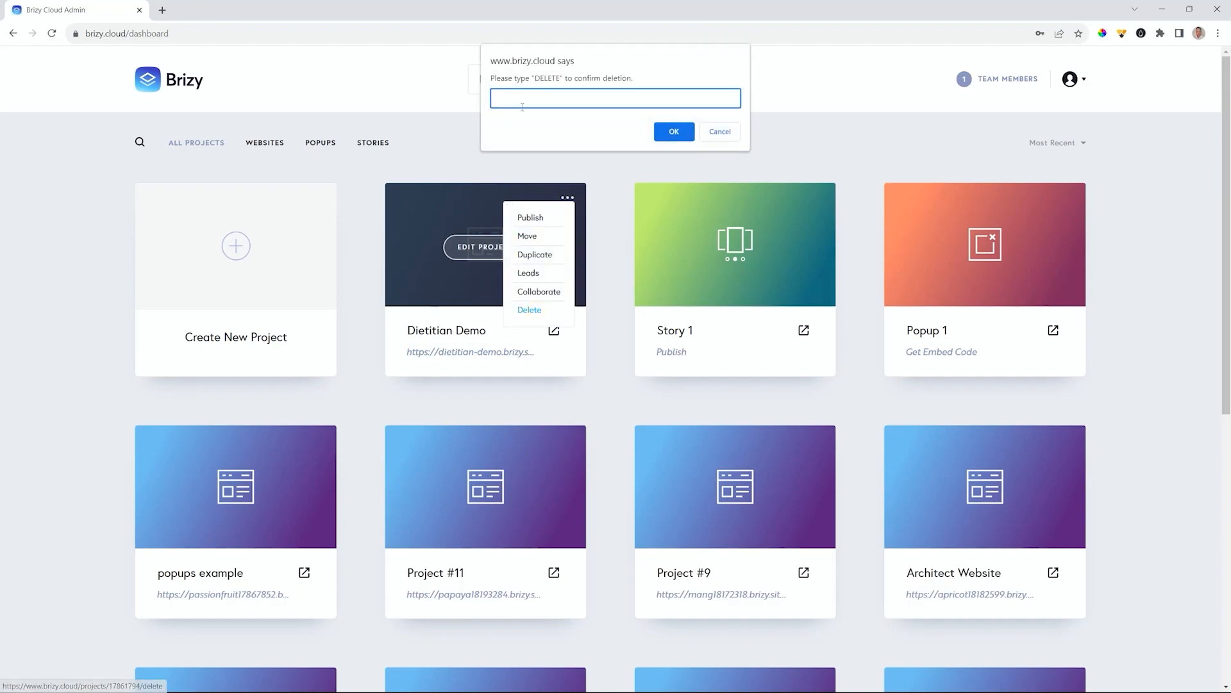
click(721, 132)
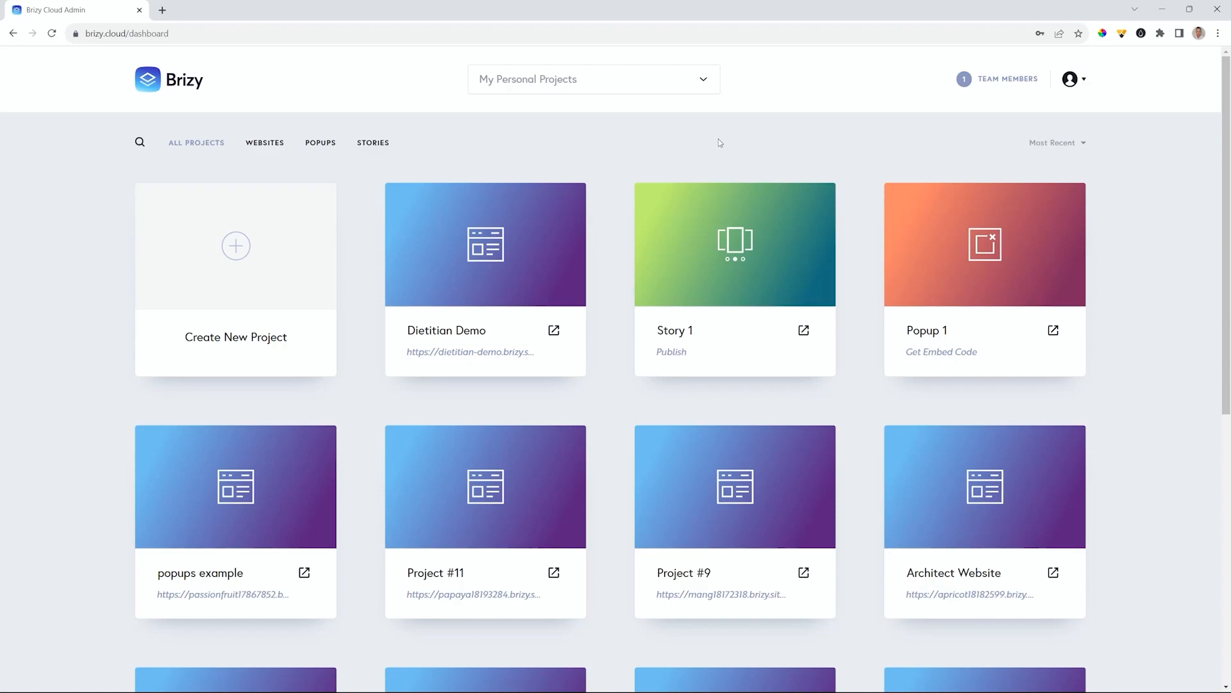
- Create a new Website & Landing Page project
click(250, 254)
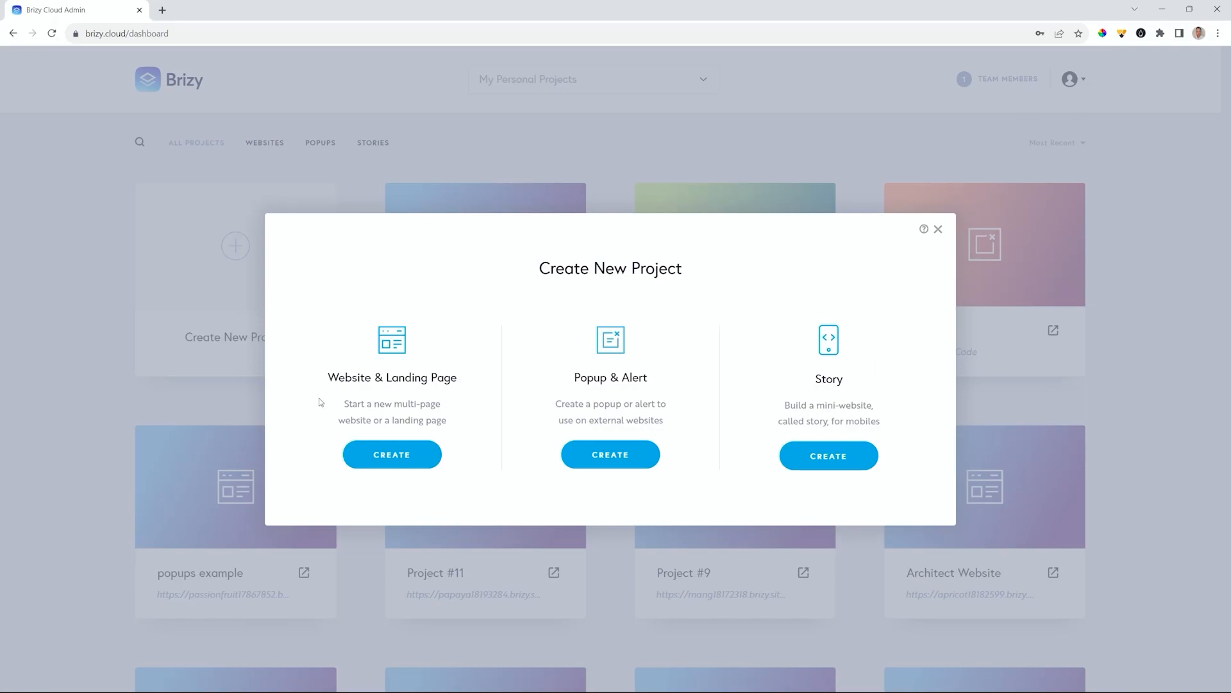
click(391, 454)
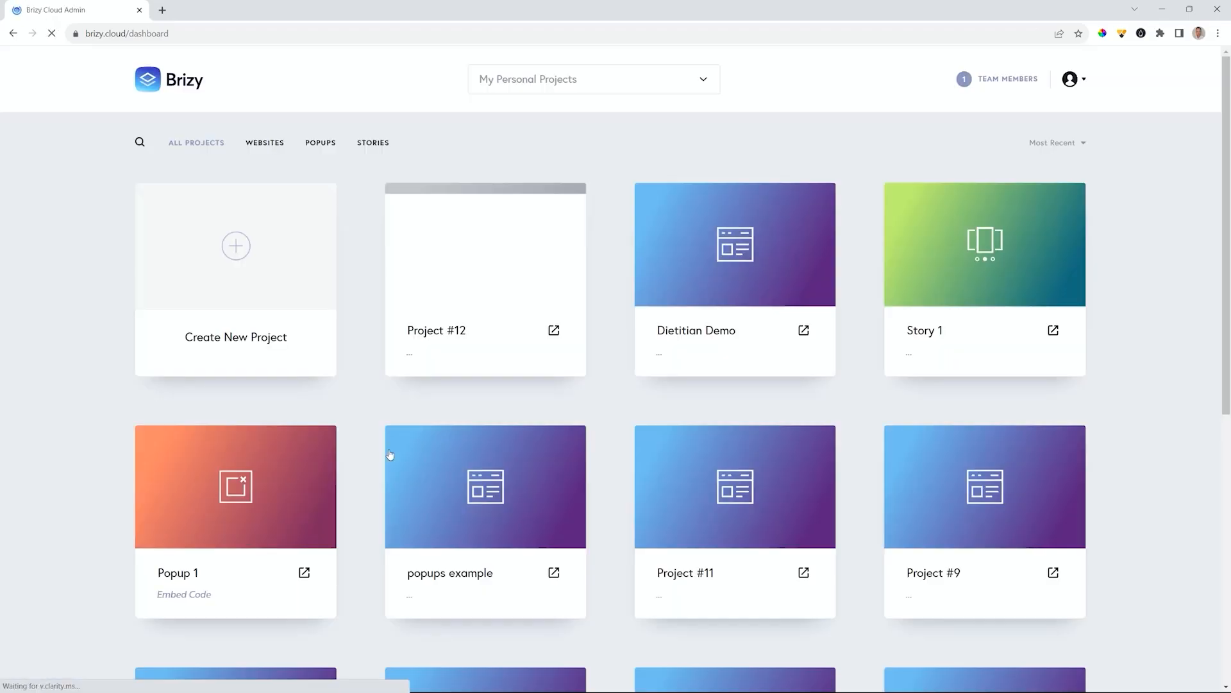
- Rename Project #12 to 'BC MP - Part 2'
click(480, 337)
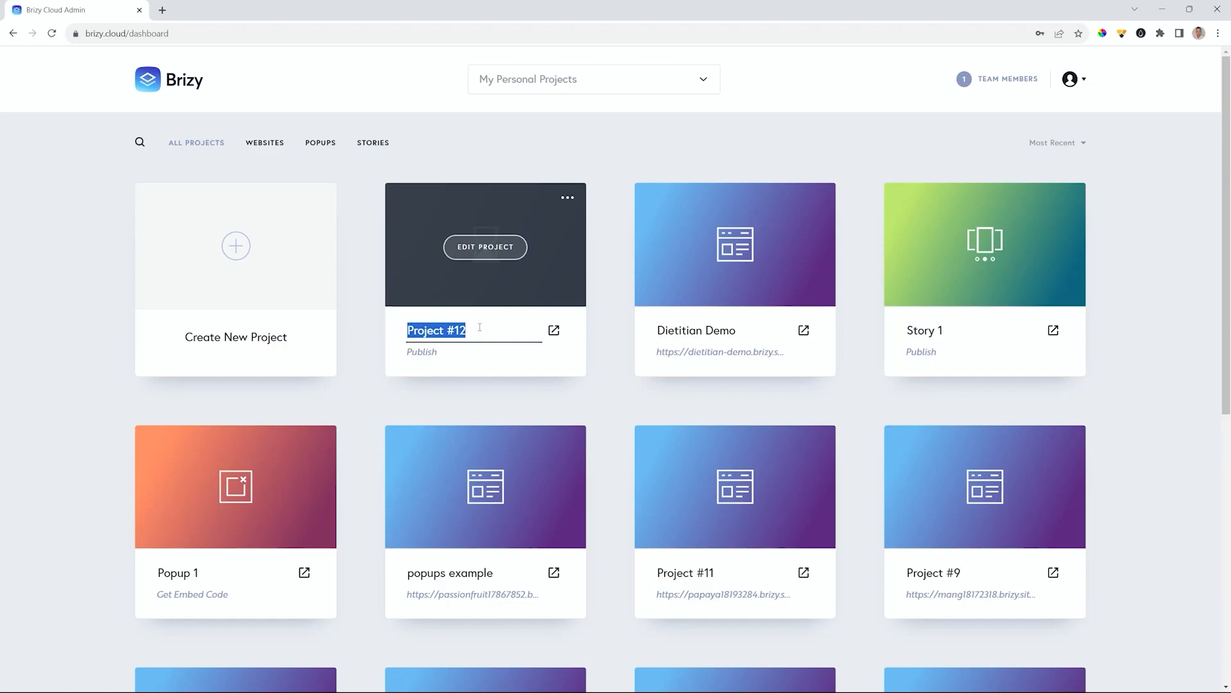
text(Port)
key(BackSpace)
key(BackSpace)
key(BackSpace)
key(BackSpace)
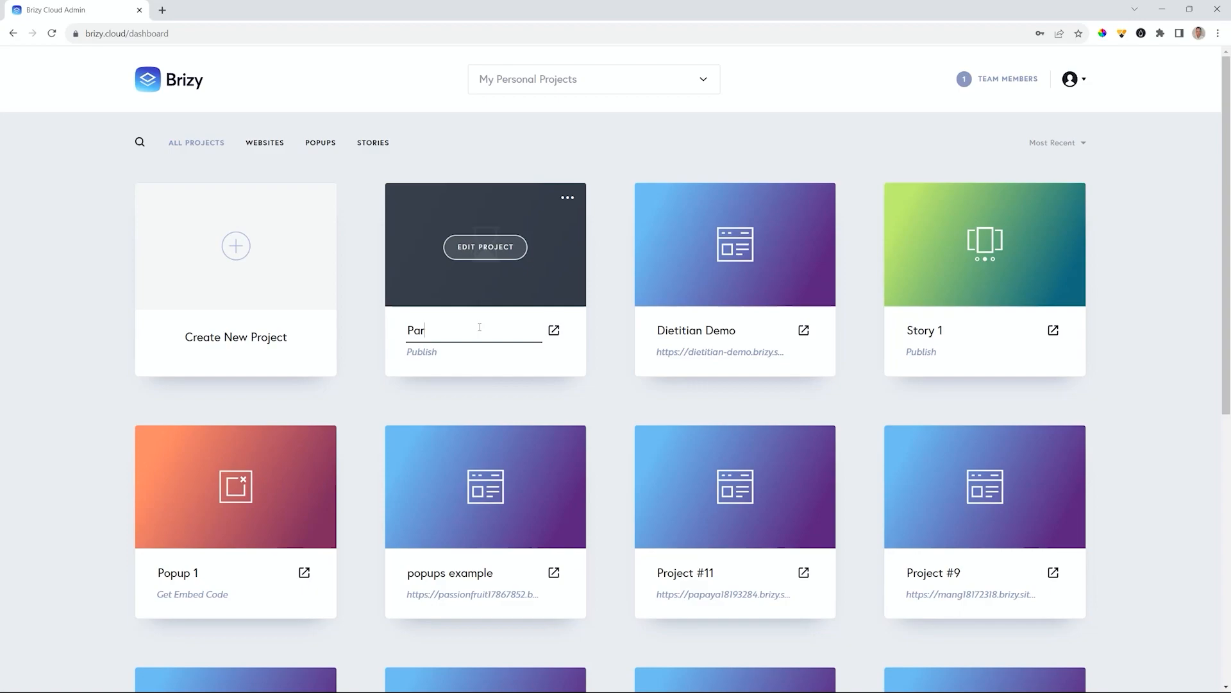
text(BC MP - Part 2)
key(Return)
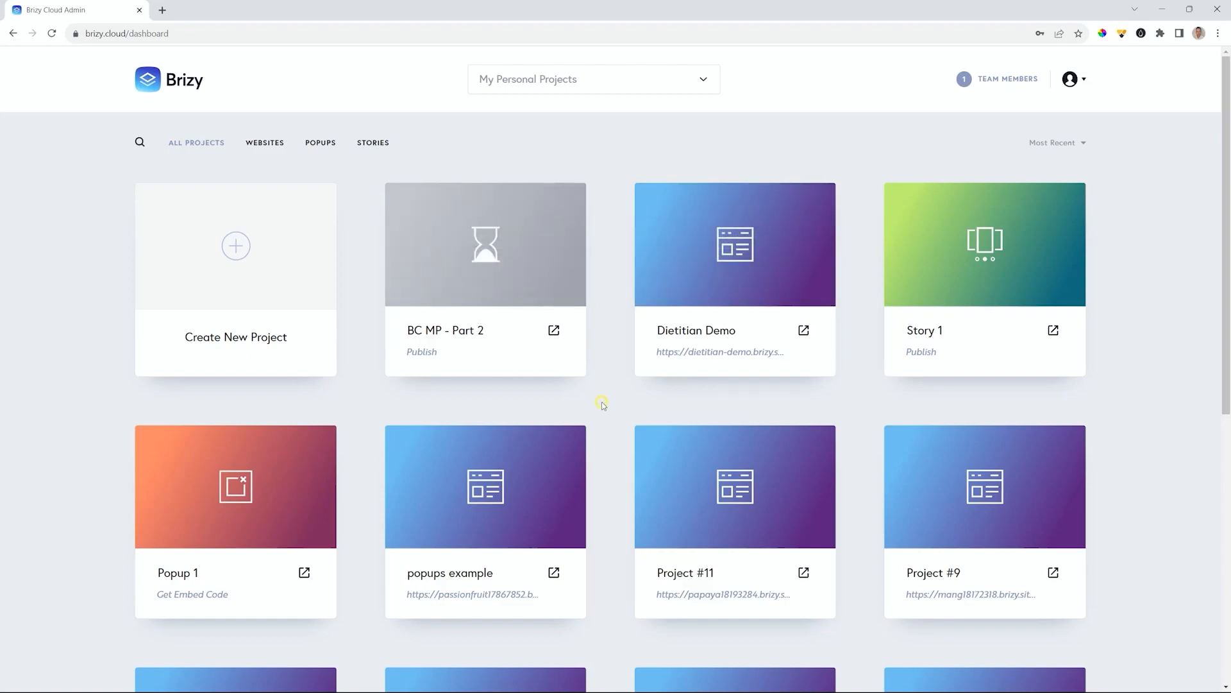
- Dismiss the How to Publish options and open BC MP - Part 2 in the page editor
click(425, 355)
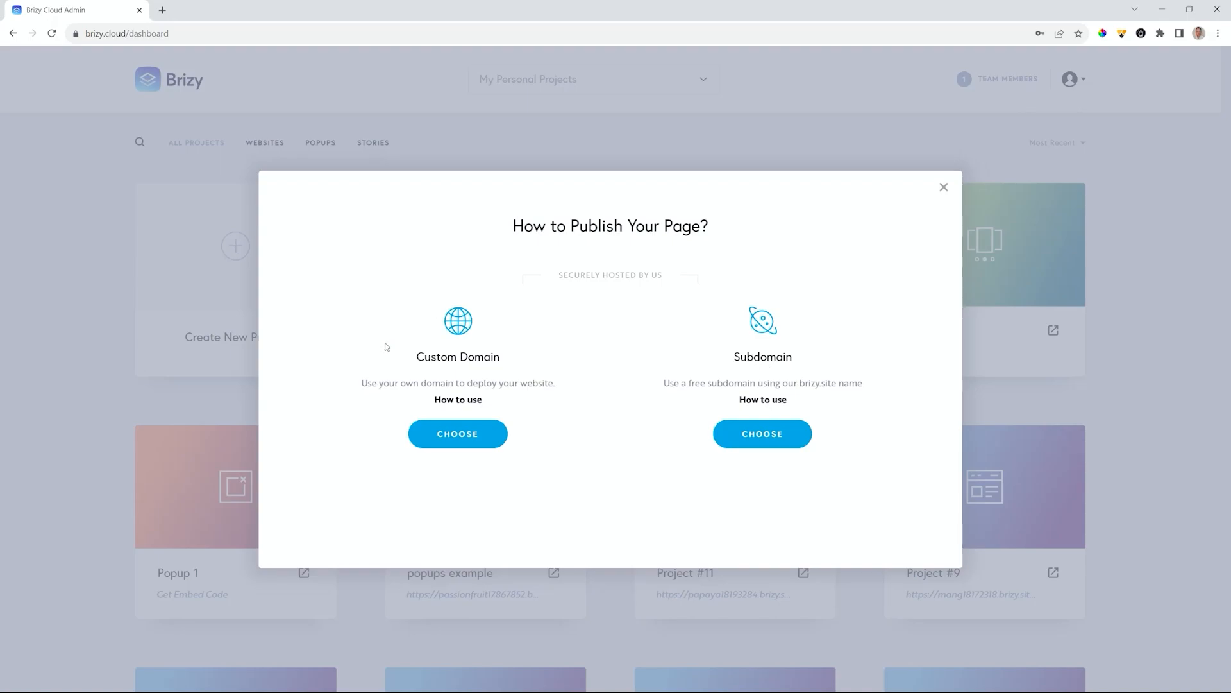
click(944, 187)
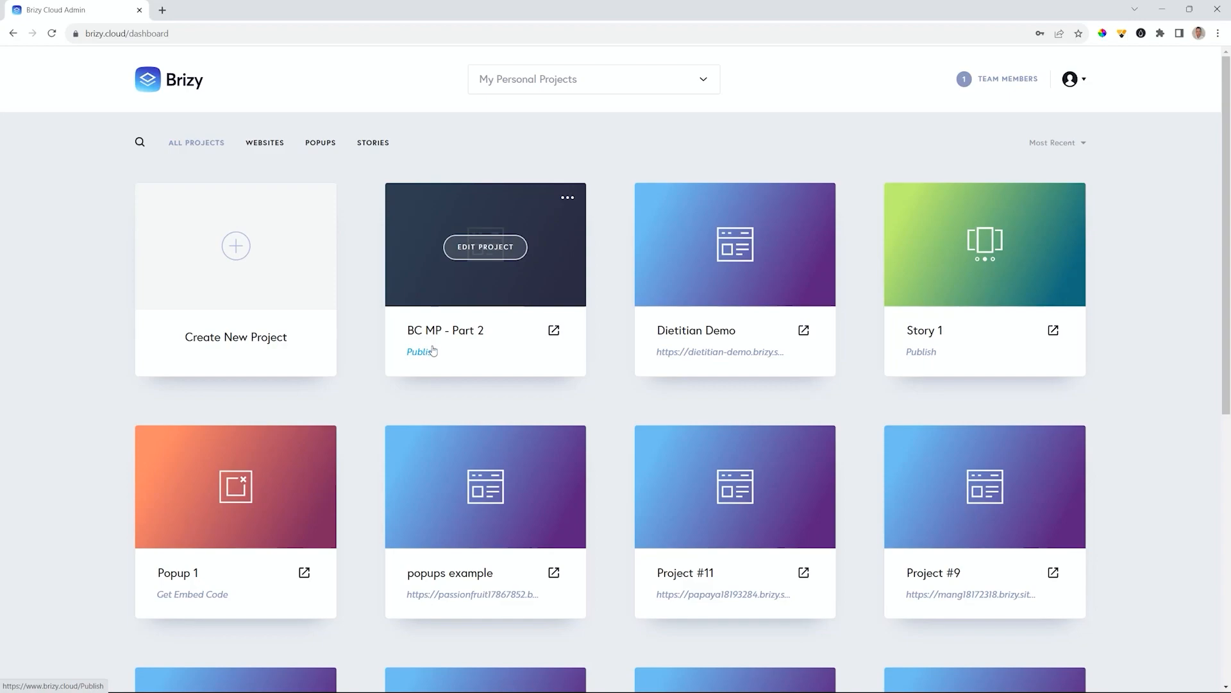
click(490, 250)
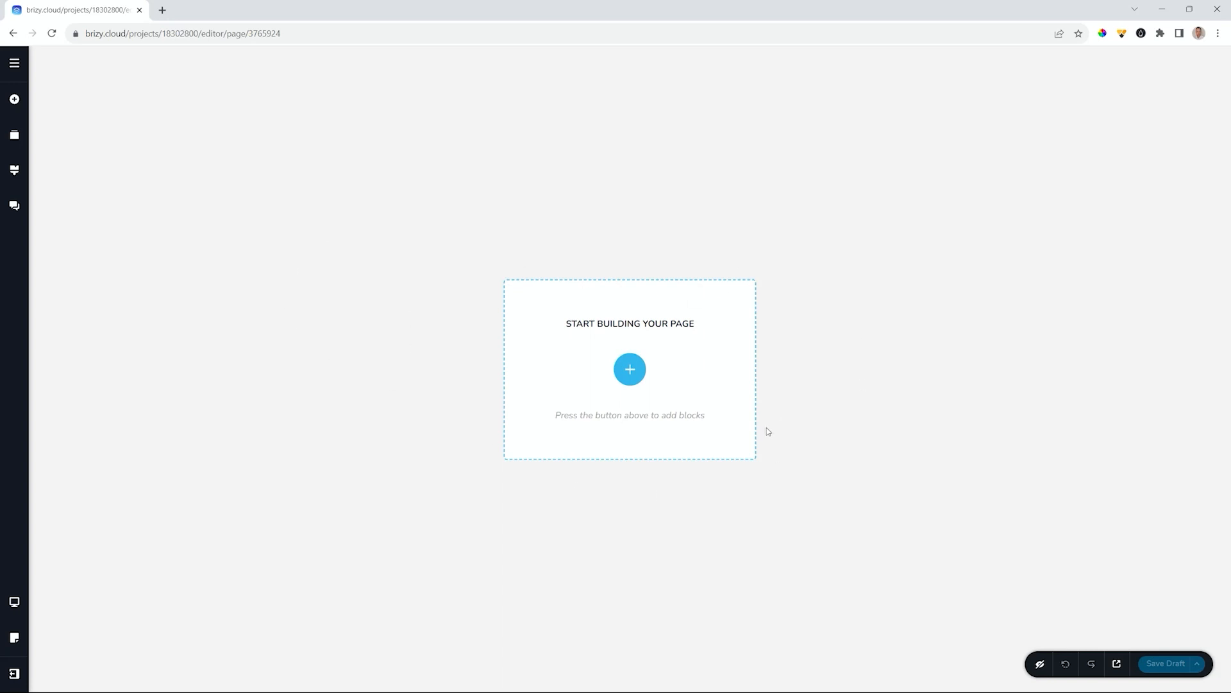
- Switch on the Coming Soon system page in Project Settings
click(18, 64)
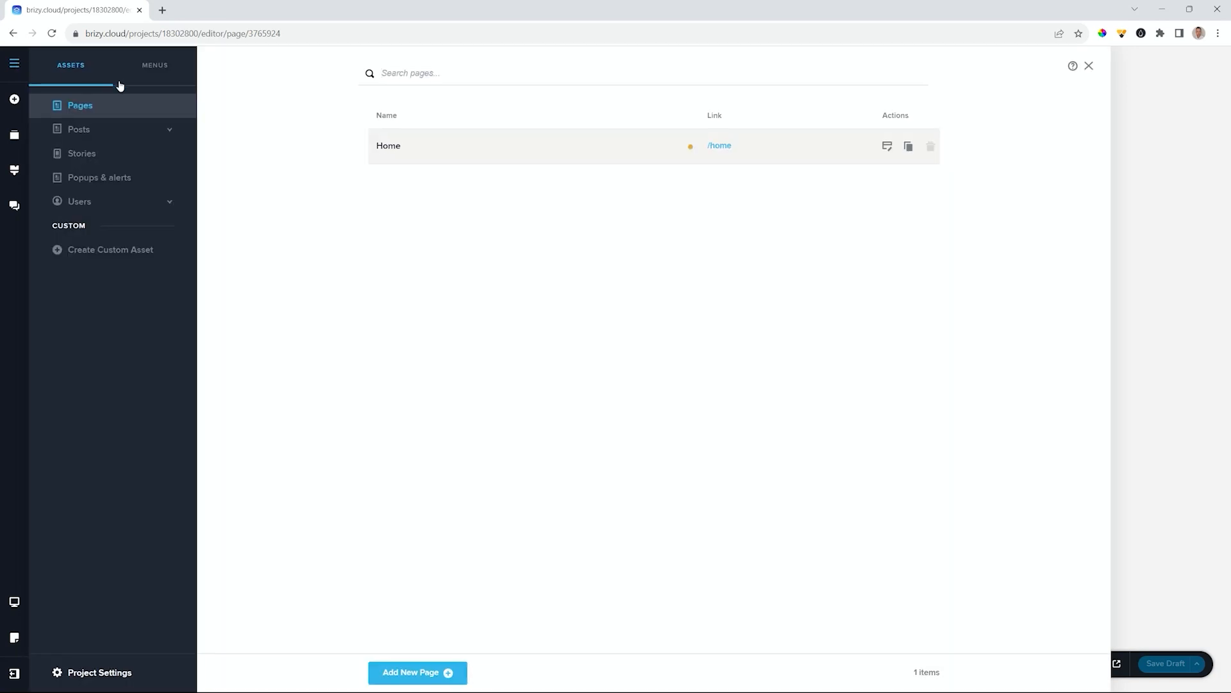
click(103, 674)
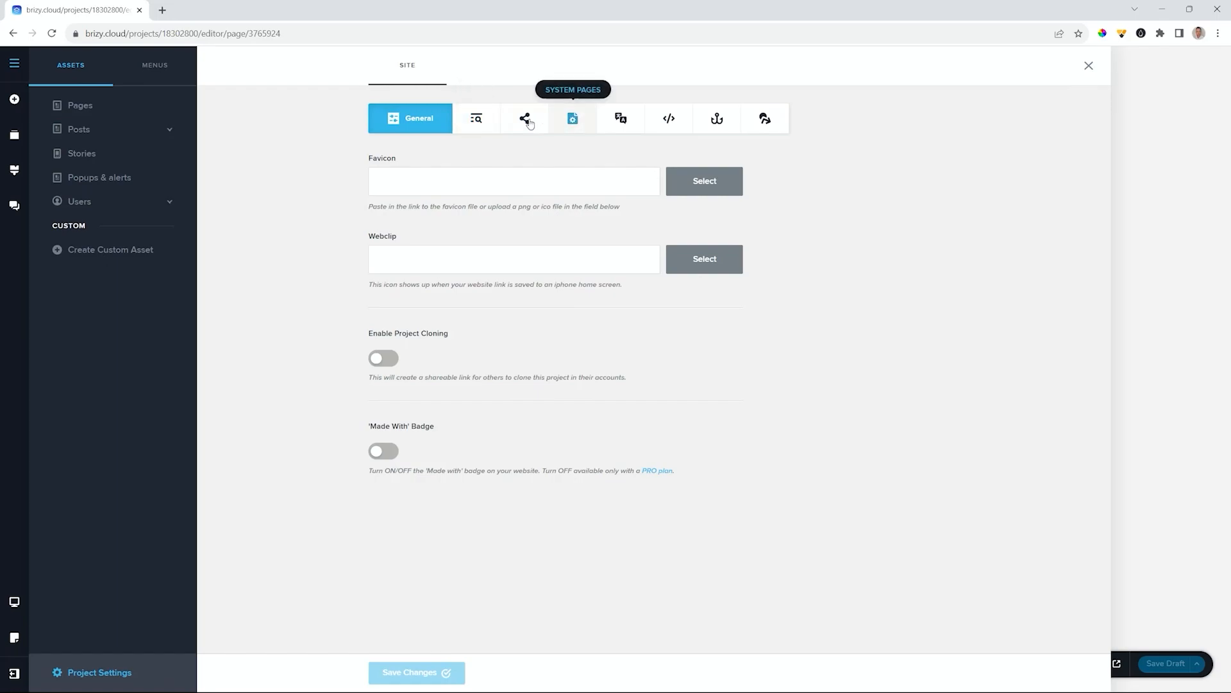
click(581, 125)
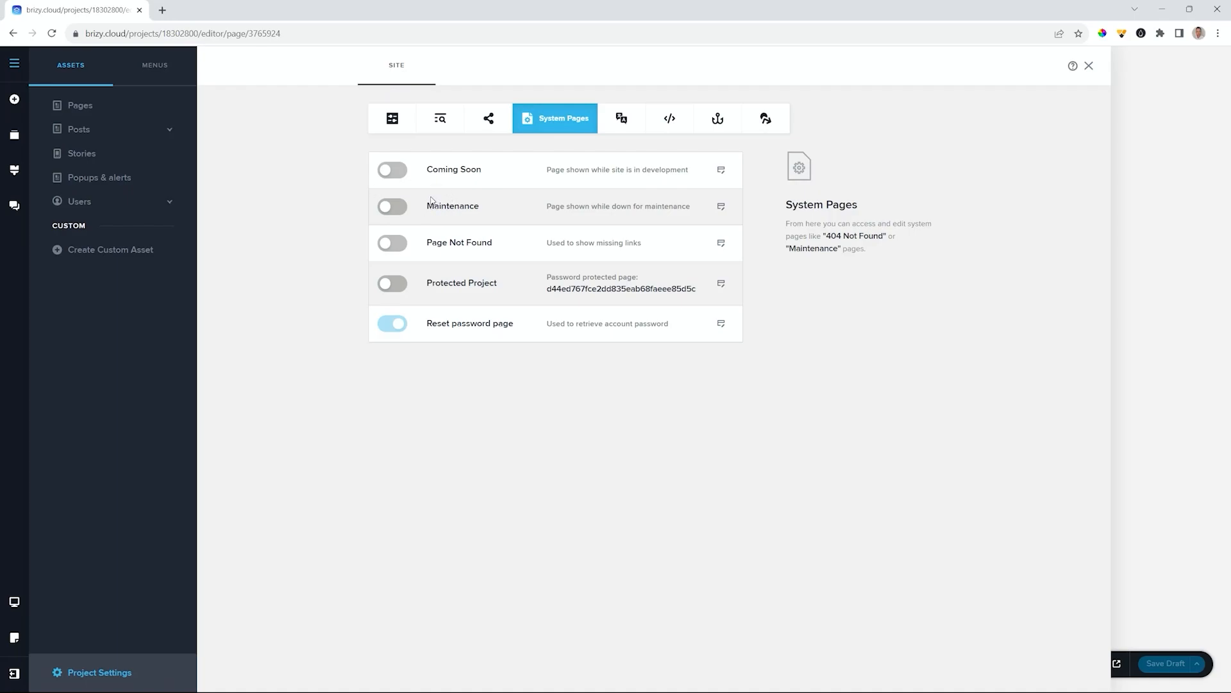
click(388, 171)
- Open the Coming Soon page and delete its default countdown template section
click(722, 170)
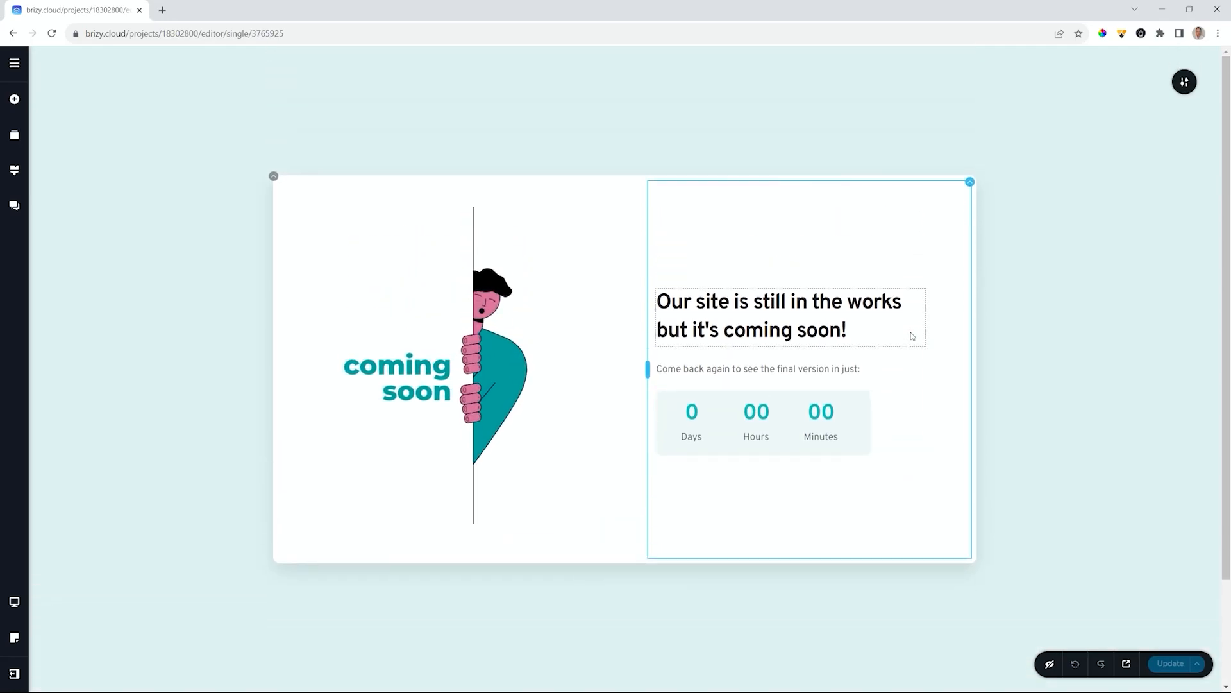
click(1184, 85)
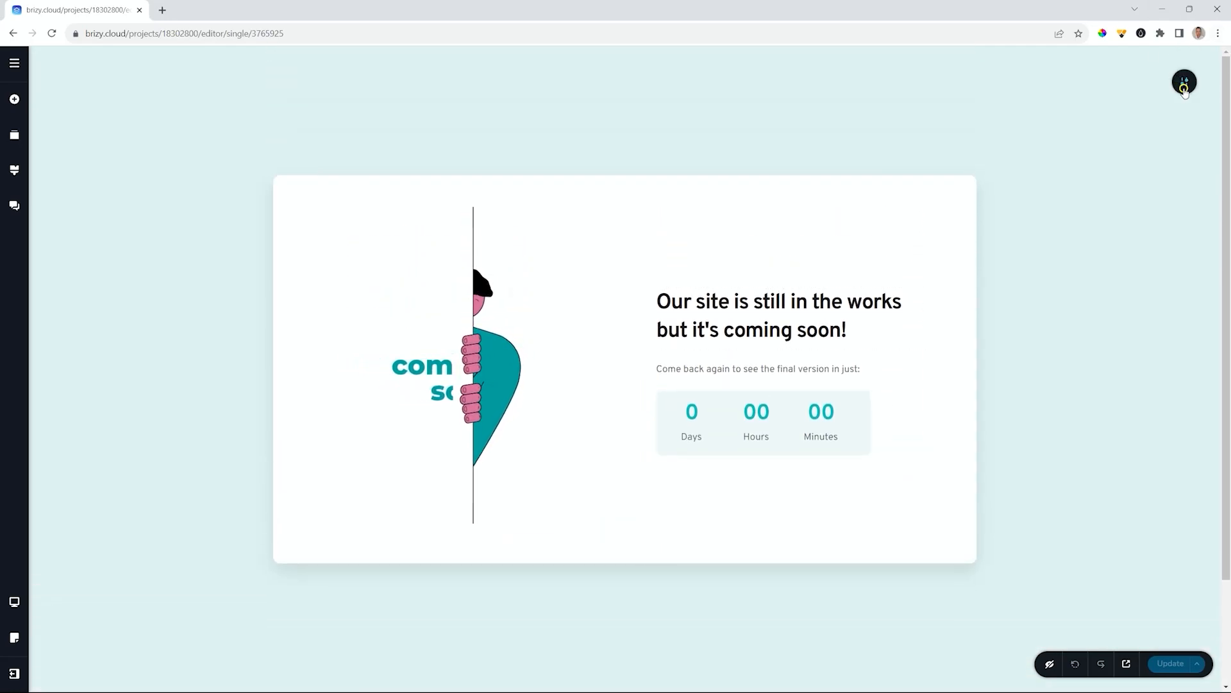
click(1184, 84)
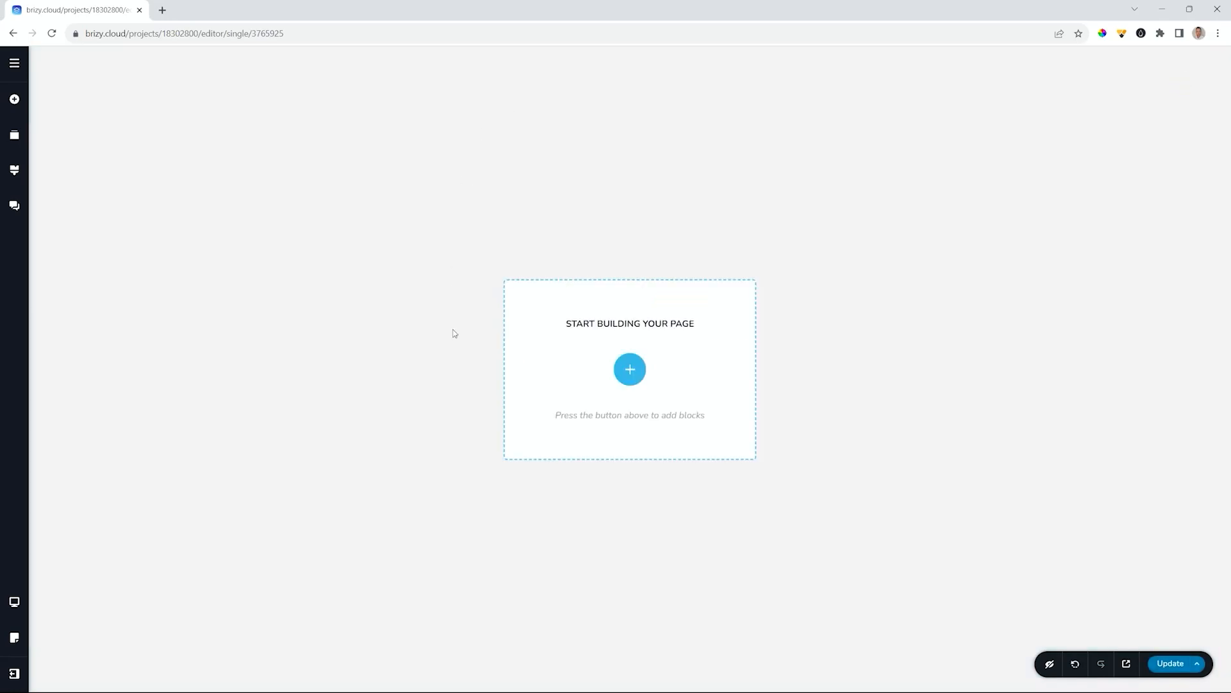
- Add a blank custom section and set its height to Full Height
click(619, 372)
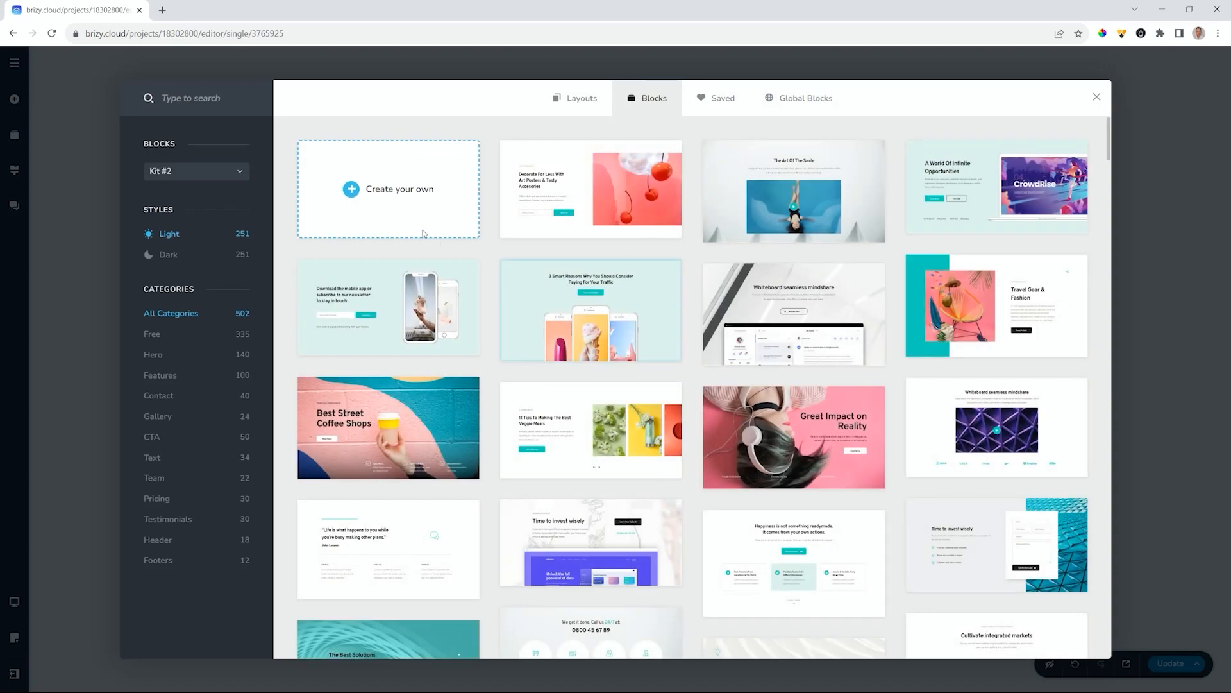
click(396, 201)
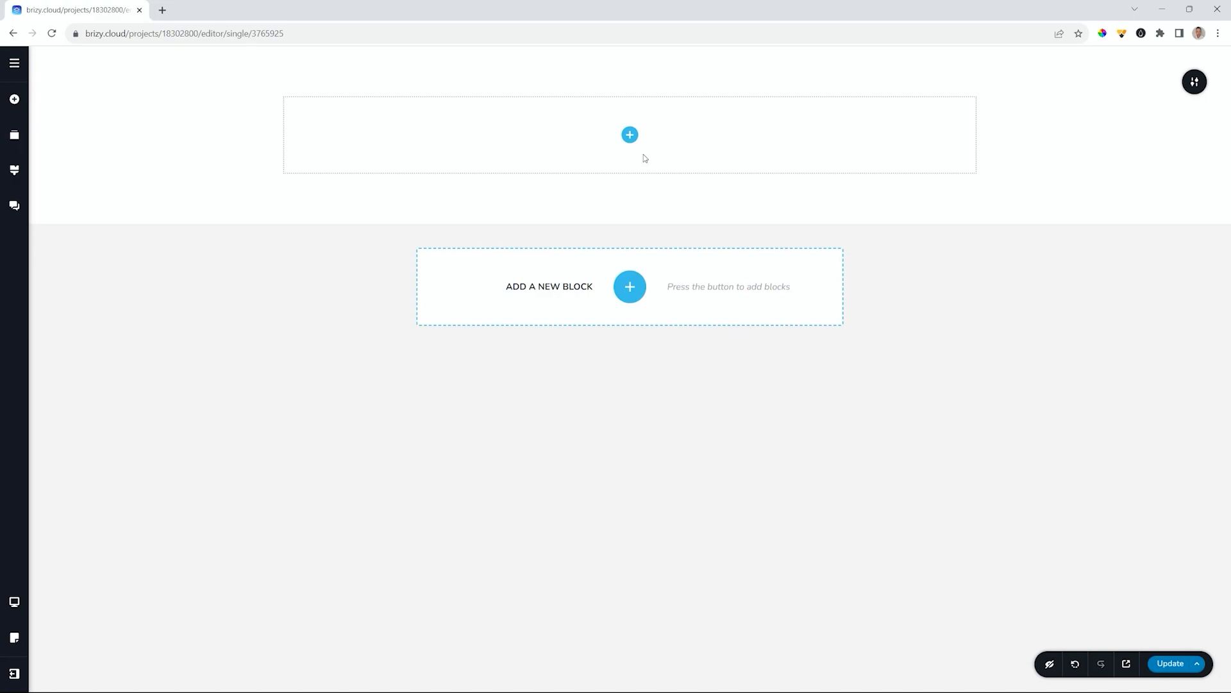
mouse_move(1194, 84)
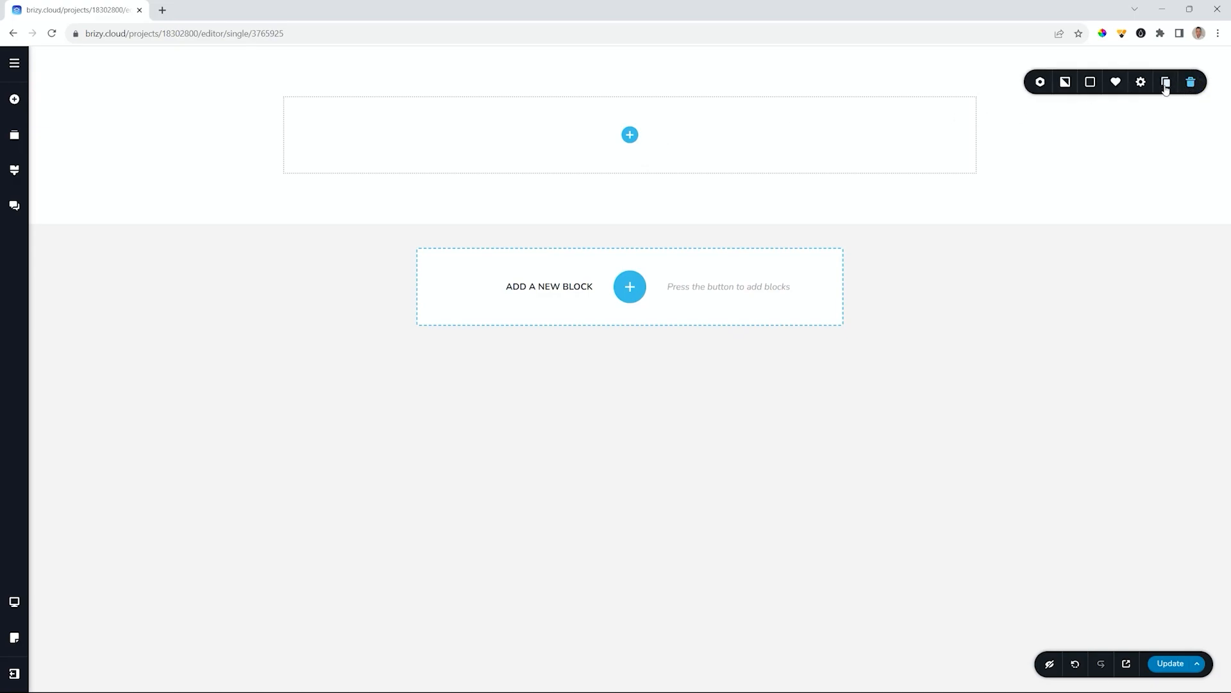
click(1141, 84)
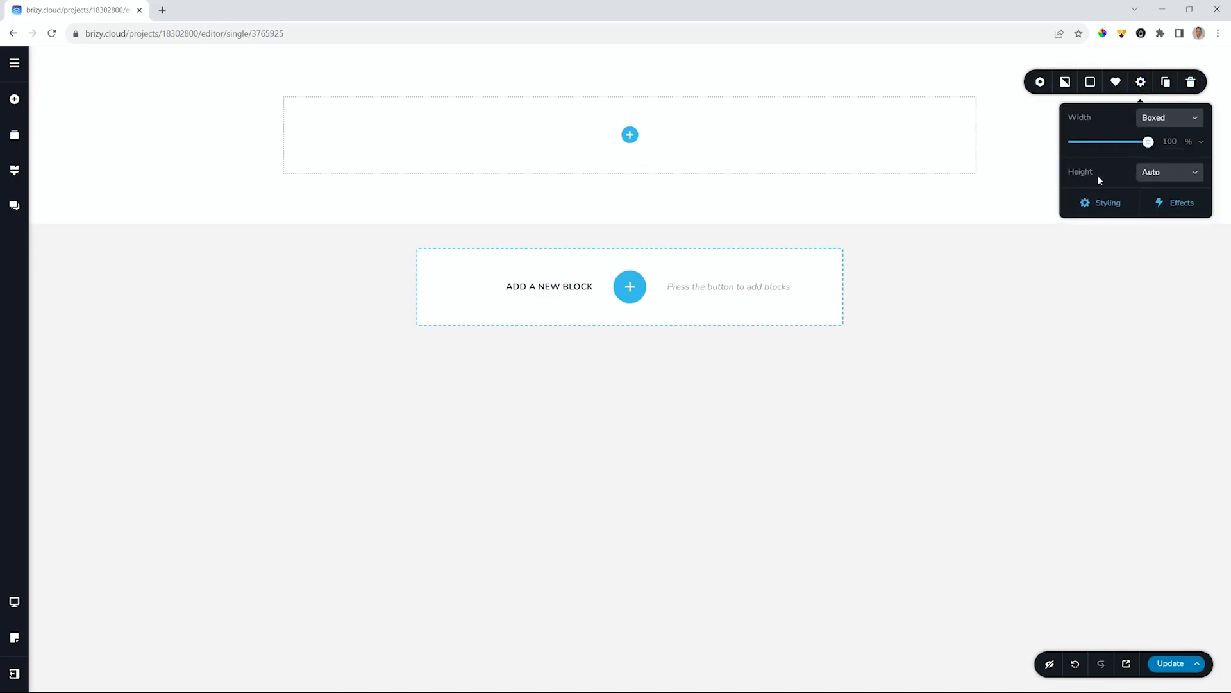
click(1164, 173)
click(1164, 228)
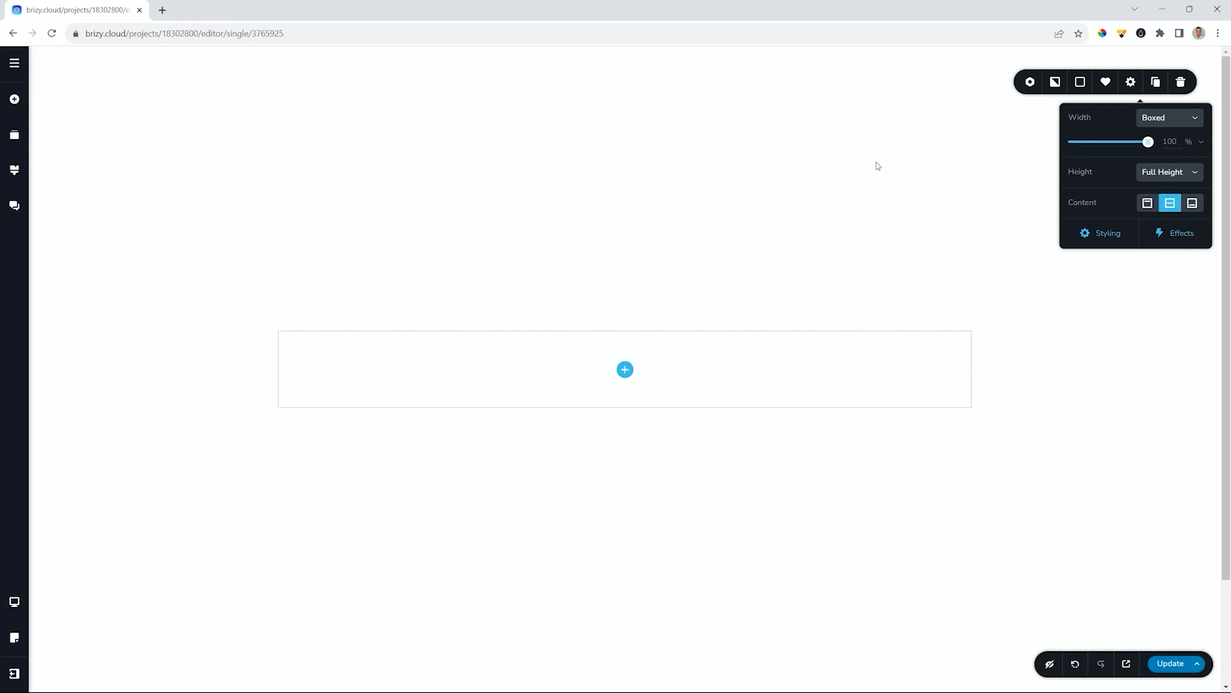
- Give the section a near-black #1C1C1C background
click(1080, 83)
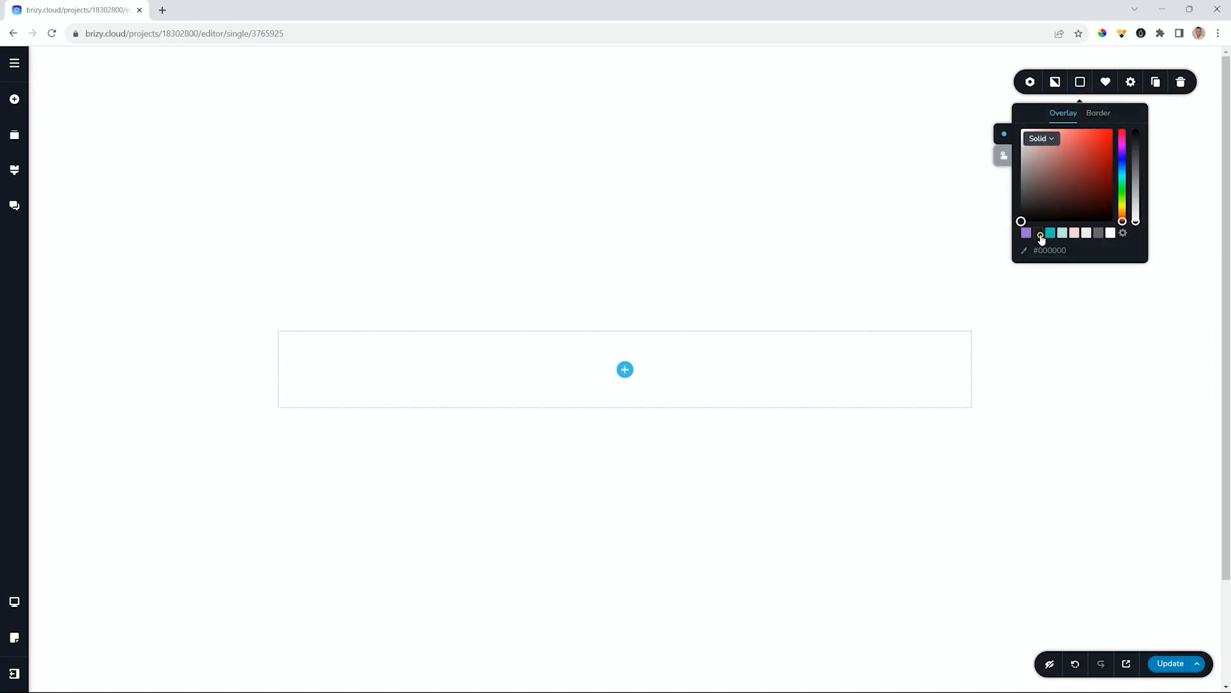
click(1040, 233)
click(14, 99)
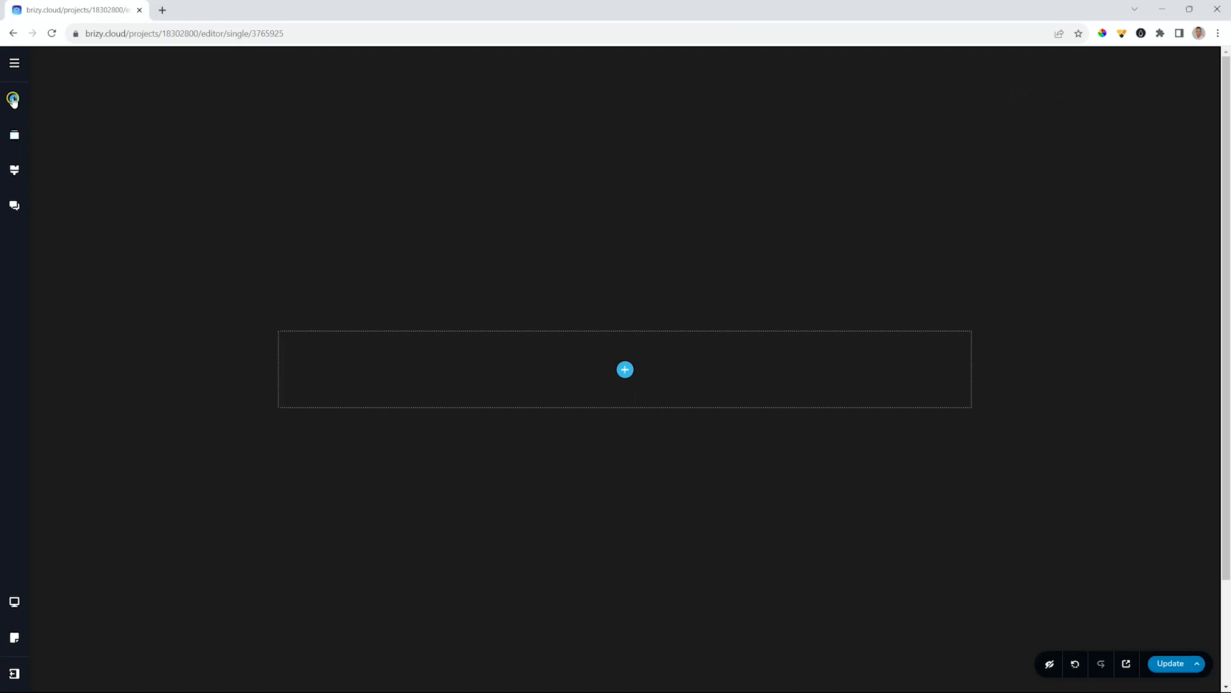
- Add a text element reading 'Big Things Coming Soon' and colour it teal #05CAB6
drag(66, 224, 627, 370)
double_click(625, 369)
triple_click(630, 371)
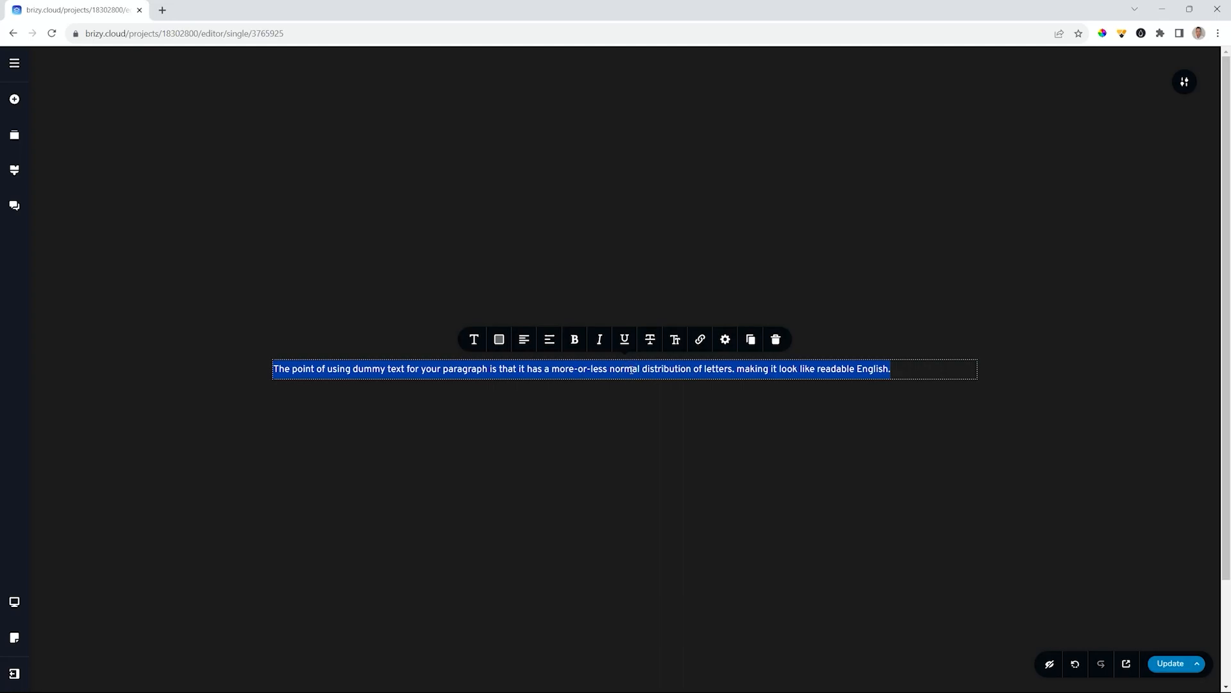
text(Big Things Coming Soon)
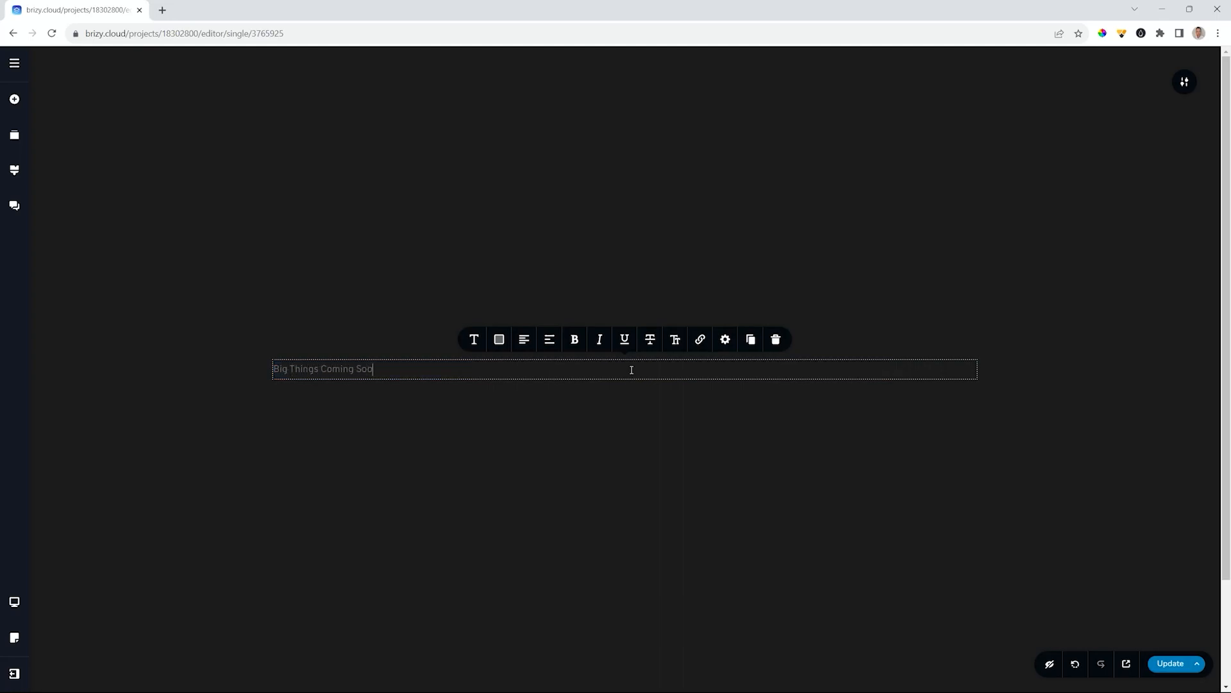
click(499, 339)
click(469, 288)
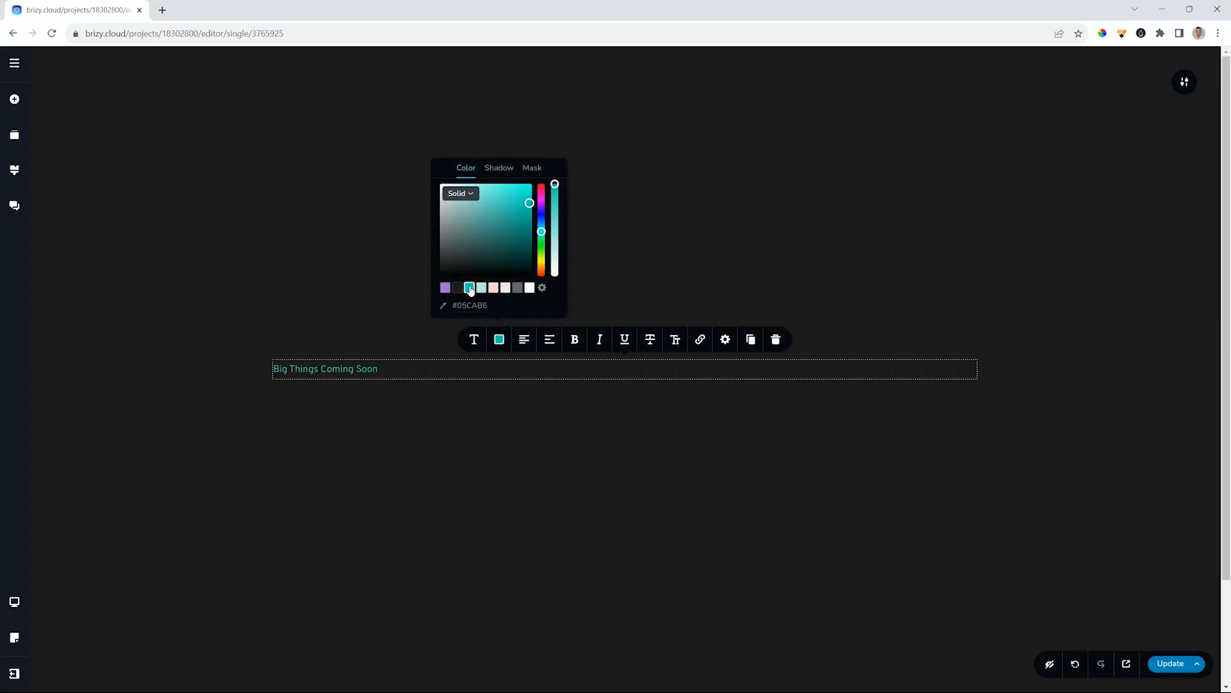
- Centre the heading, make it bold, and enlarge it to 78 px
click(475, 346)
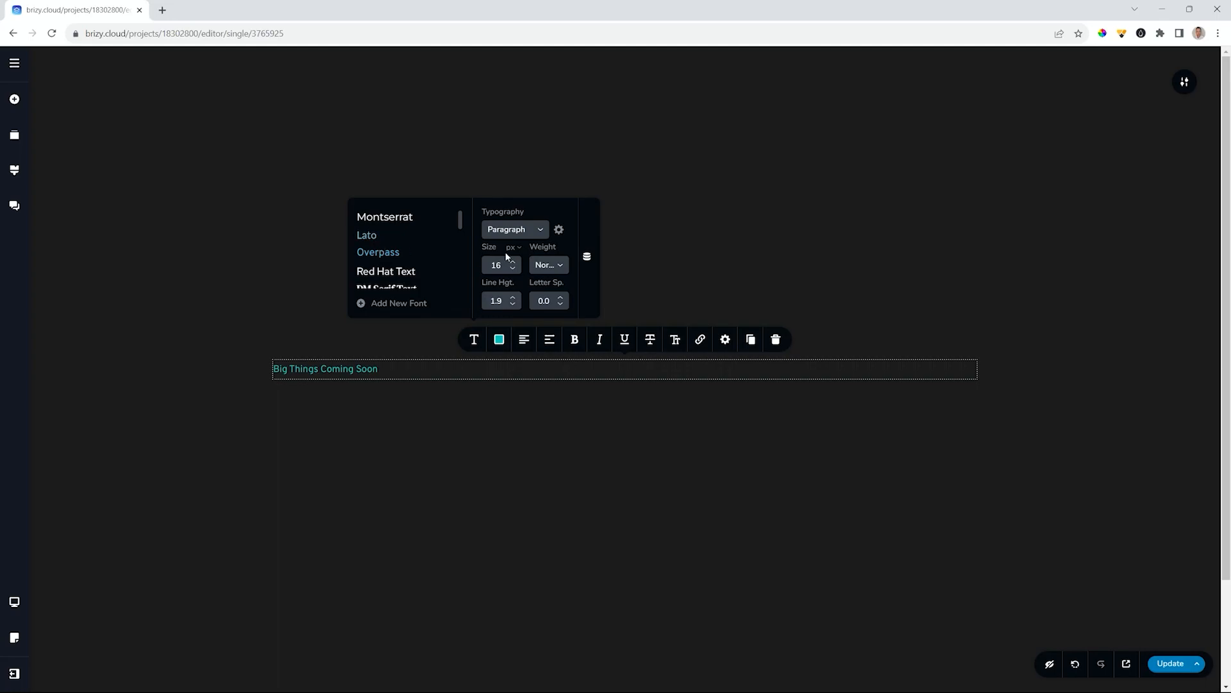
drag(519, 263, 517, 263)
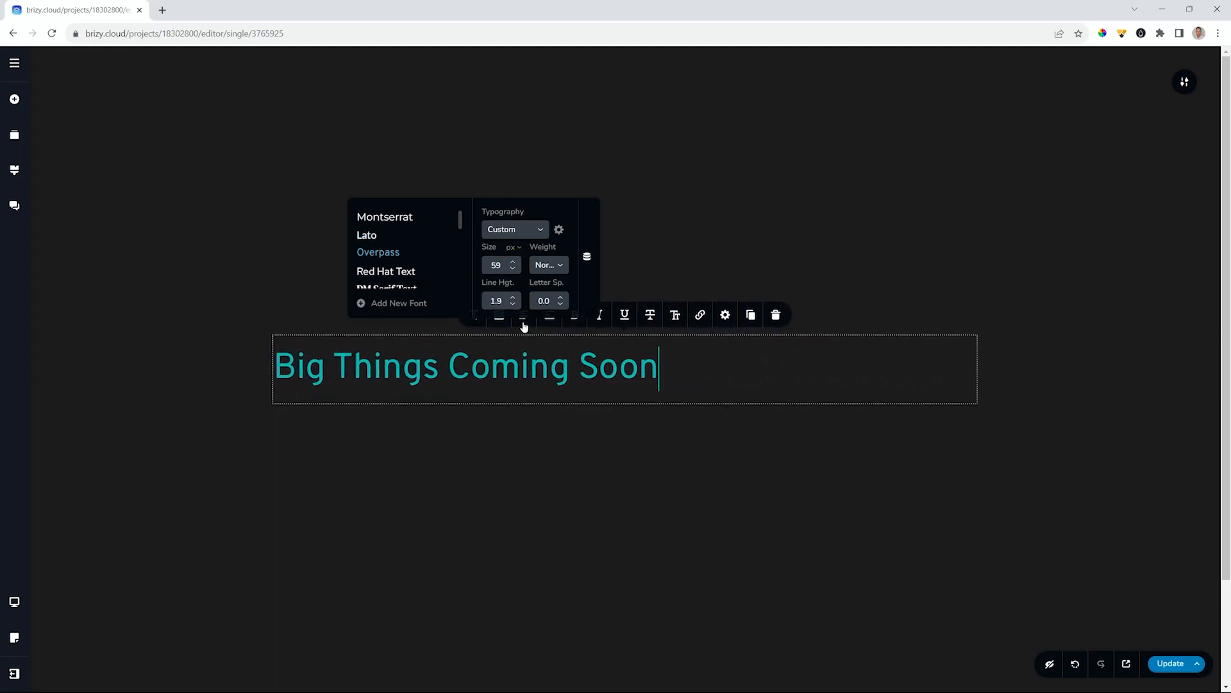
click(523, 323)
click(474, 315)
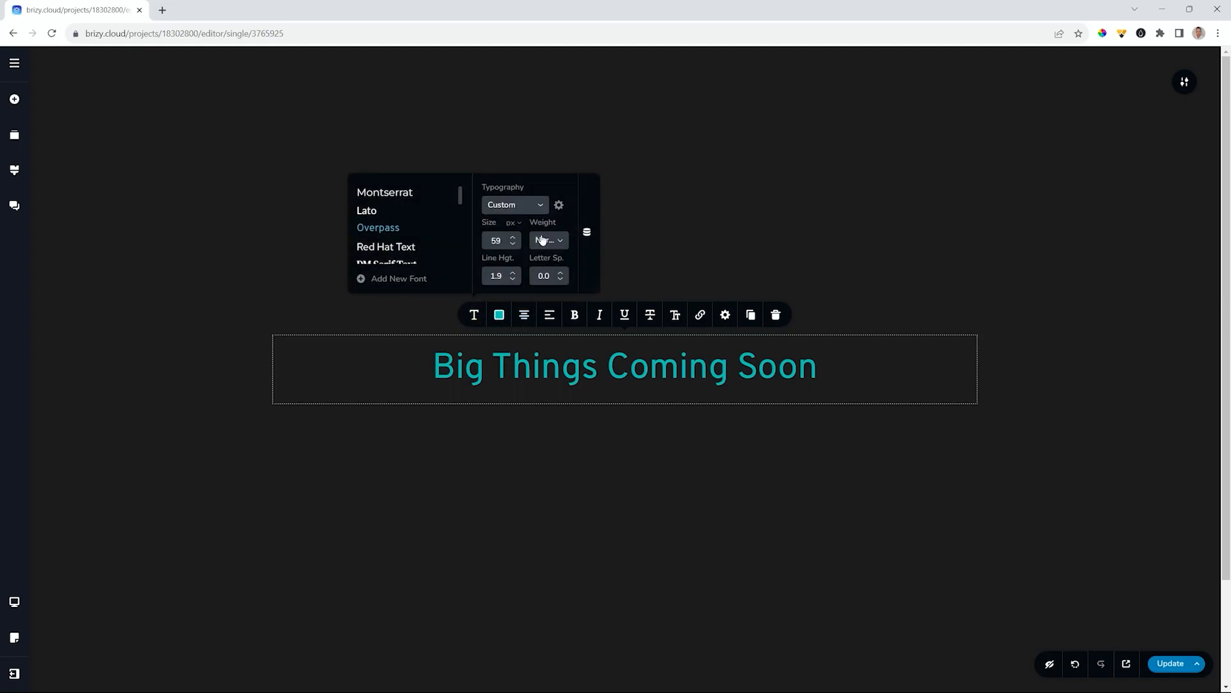
click(545, 241)
scroll(546, 282, down, 1)
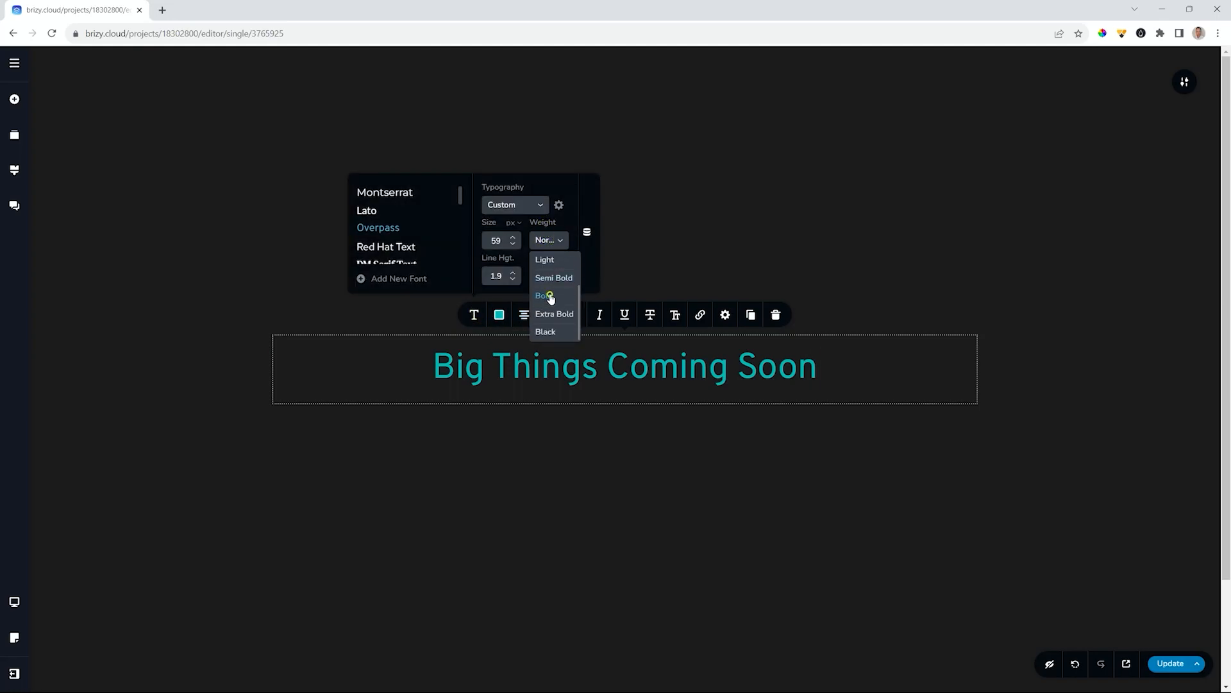
click(548, 295)
click(512, 237)
click(513, 240)
click(513, 240)
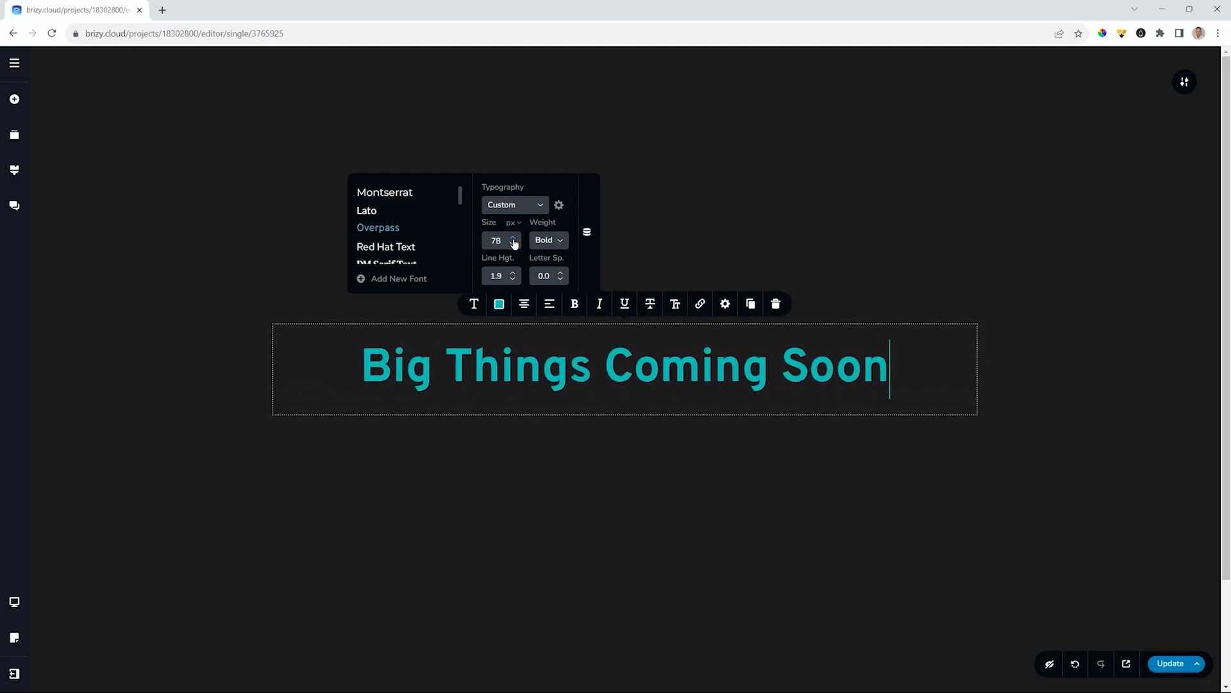
click(886, 254)
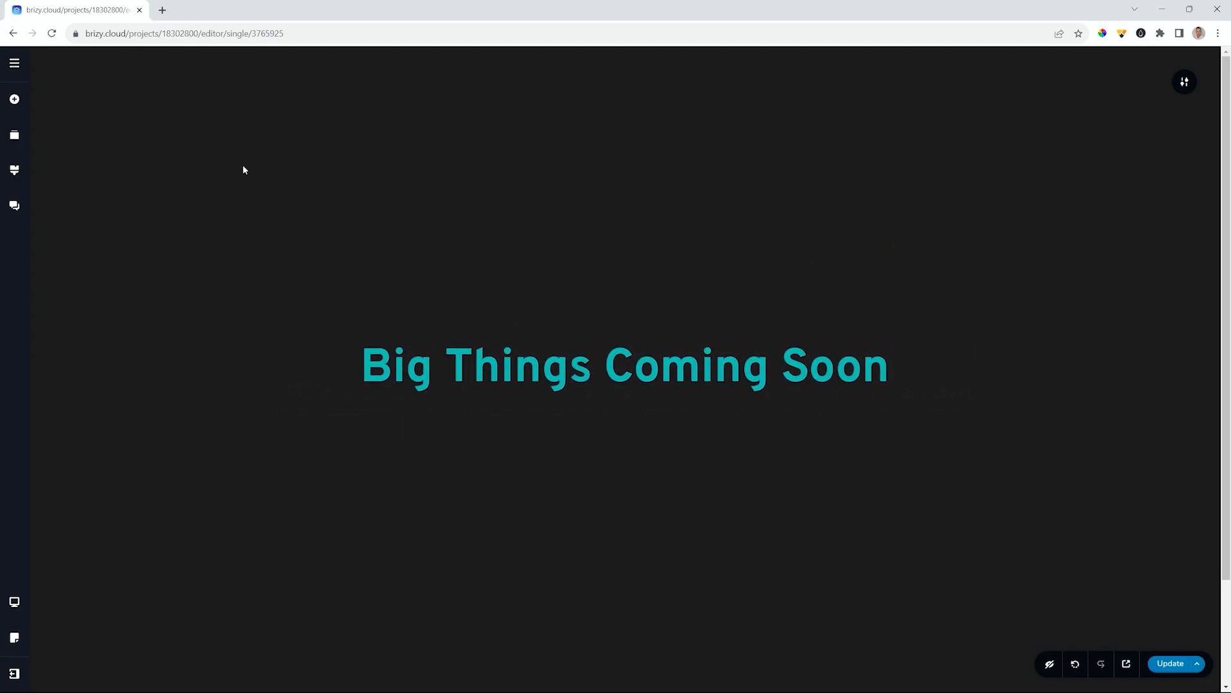
- Drag a Countdown element from the Content group below the heading
click(14, 100)
scroll(77, 196, down, 3)
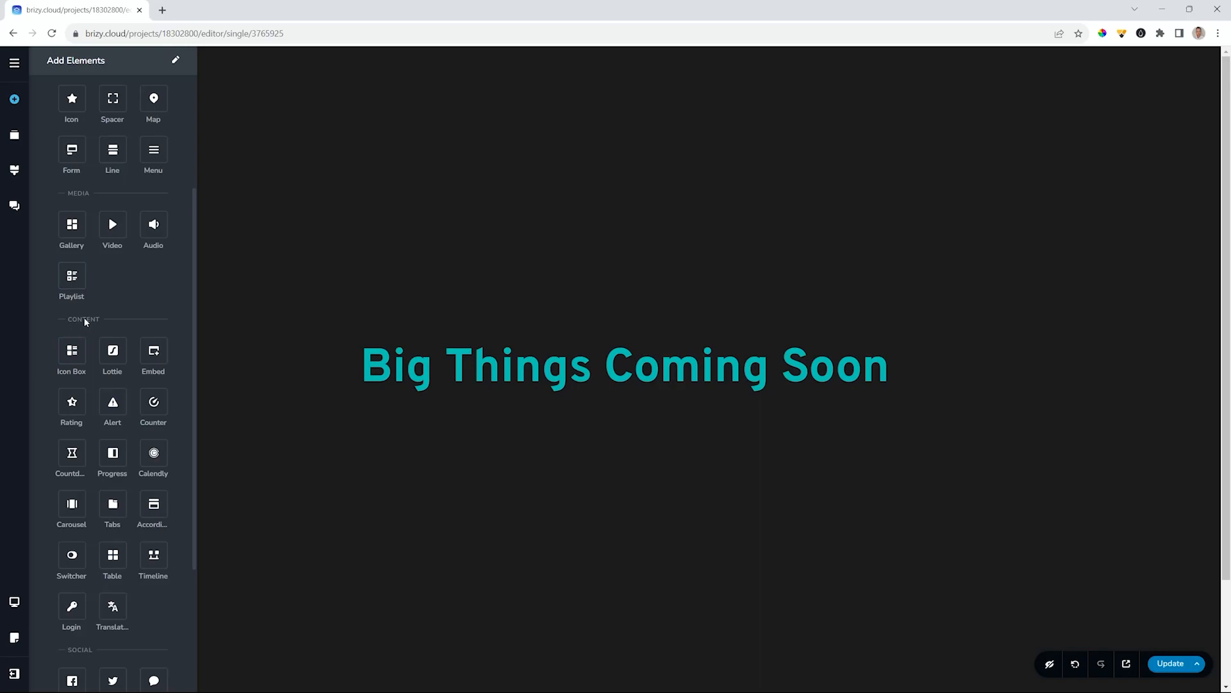
drag(72, 453, 563, 410)
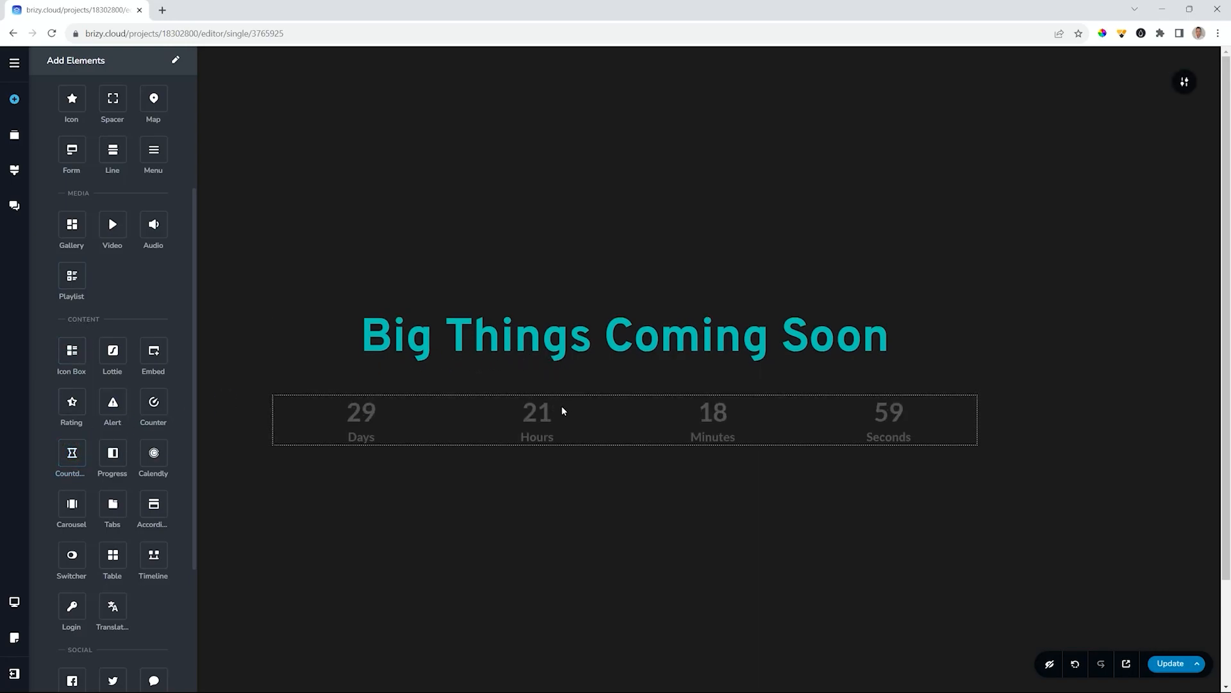
- Open the countdown's Timer settings and keep the first, labelled countdown style
click(369, 420)
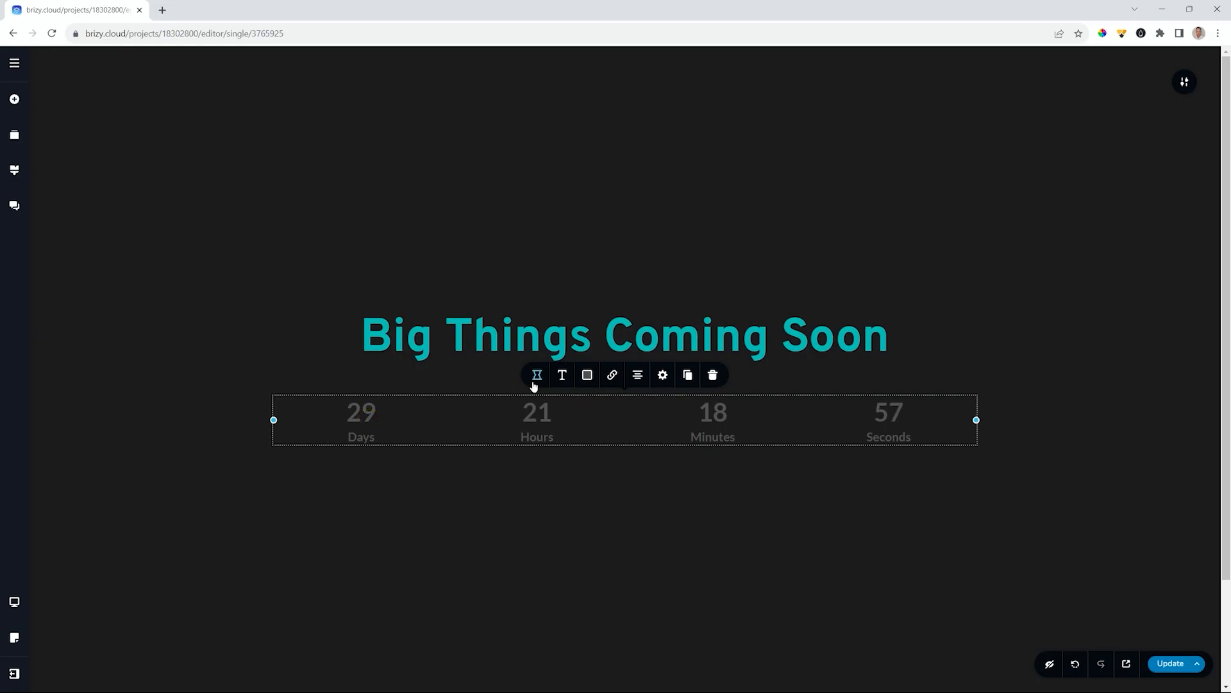
click(539, 375)
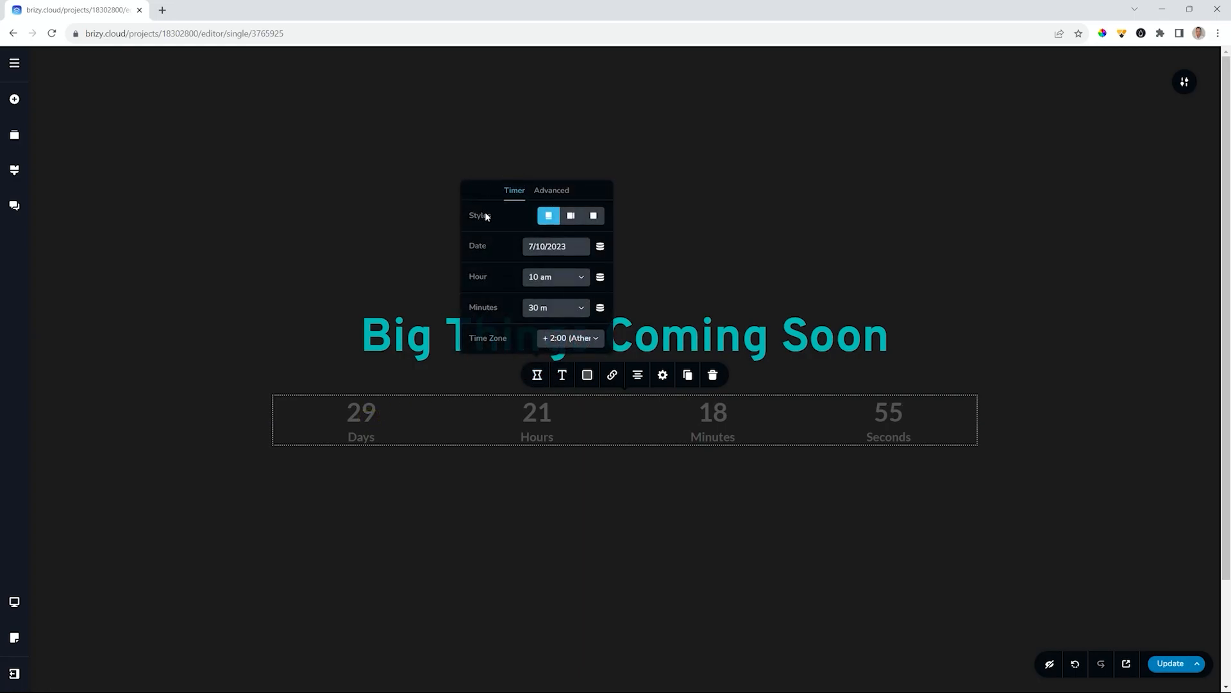
click(571, 217)
click(593, 215)
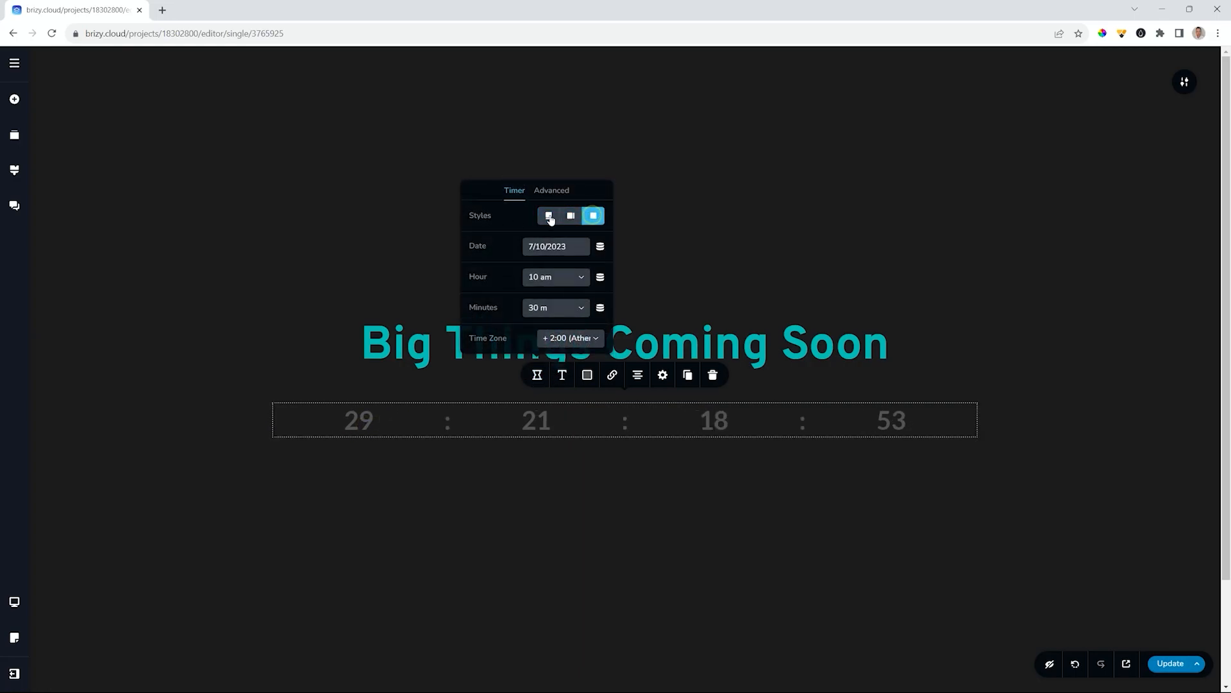
click(548, 218)
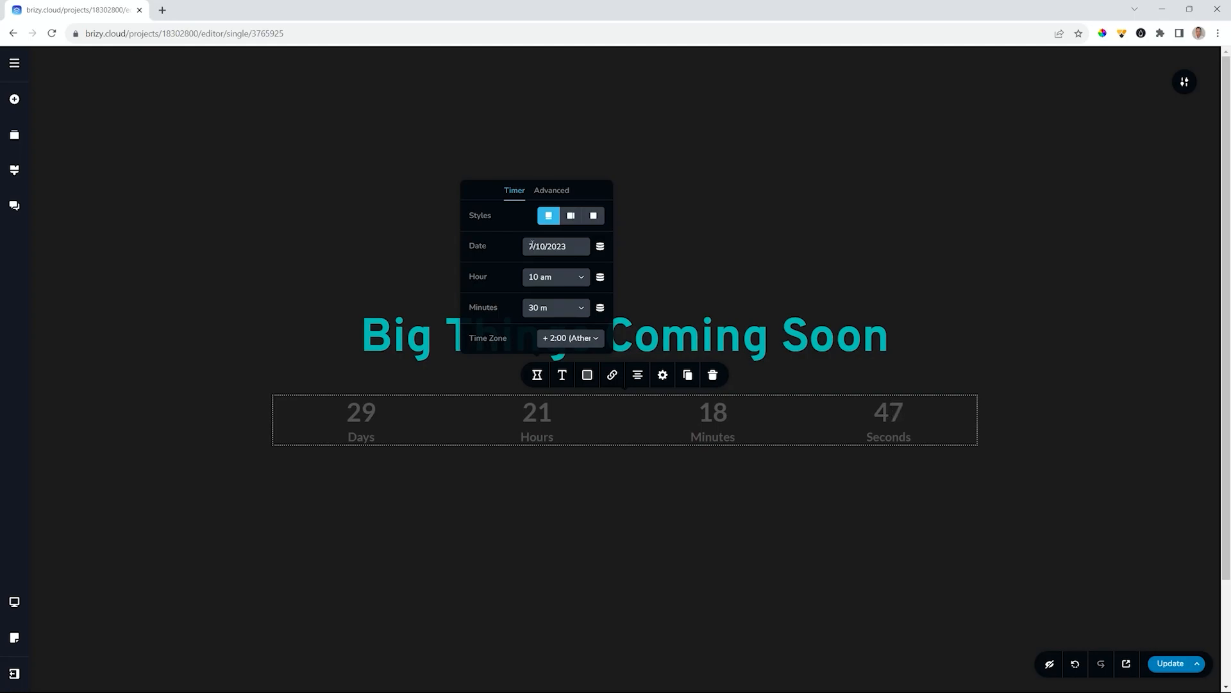
- Change the countdown's target date to 14/11/2023, giving 67 days remaining
drag(533, 246, 524, 248)
text(4)
double_click(545, 248)
text(11)
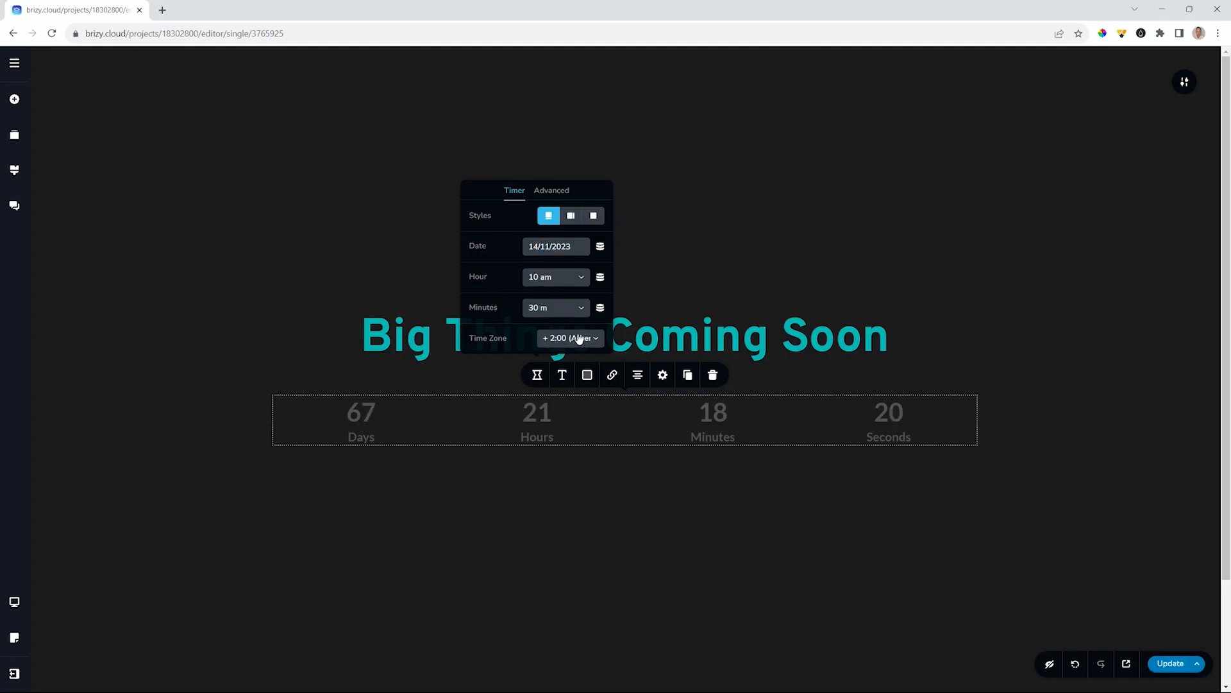
click(548, 187)
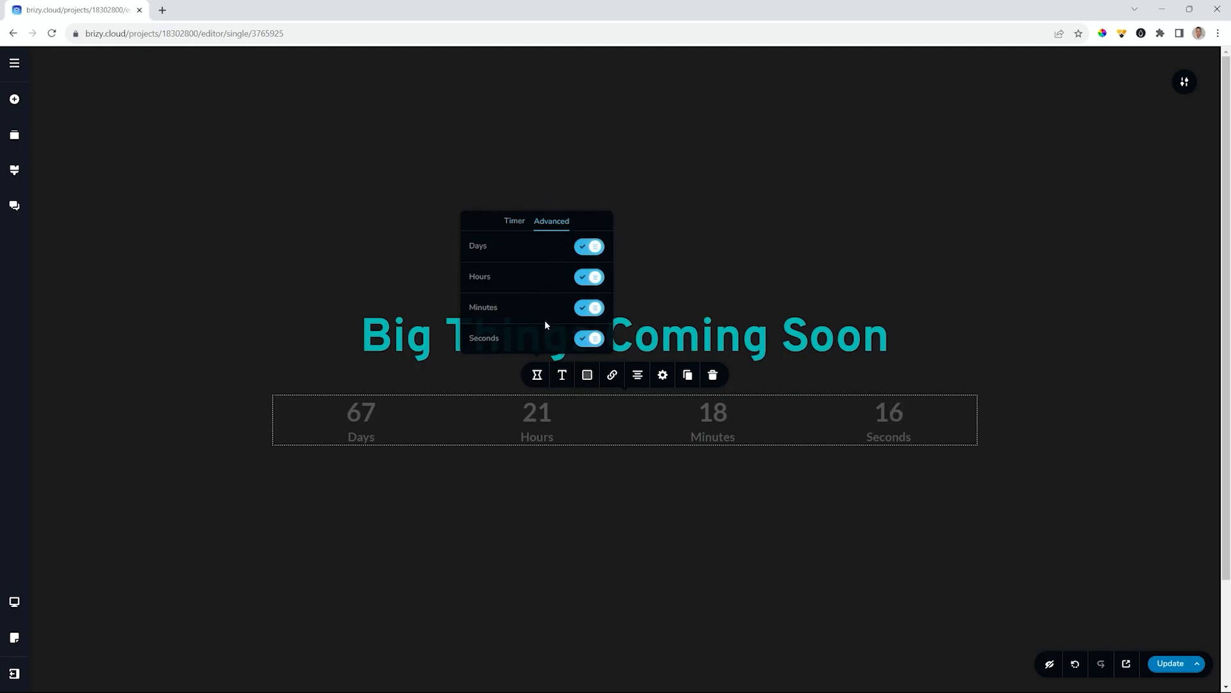
- Try hiding the seconds and days units, then restore both
click(591, 339)
click(591, 340)
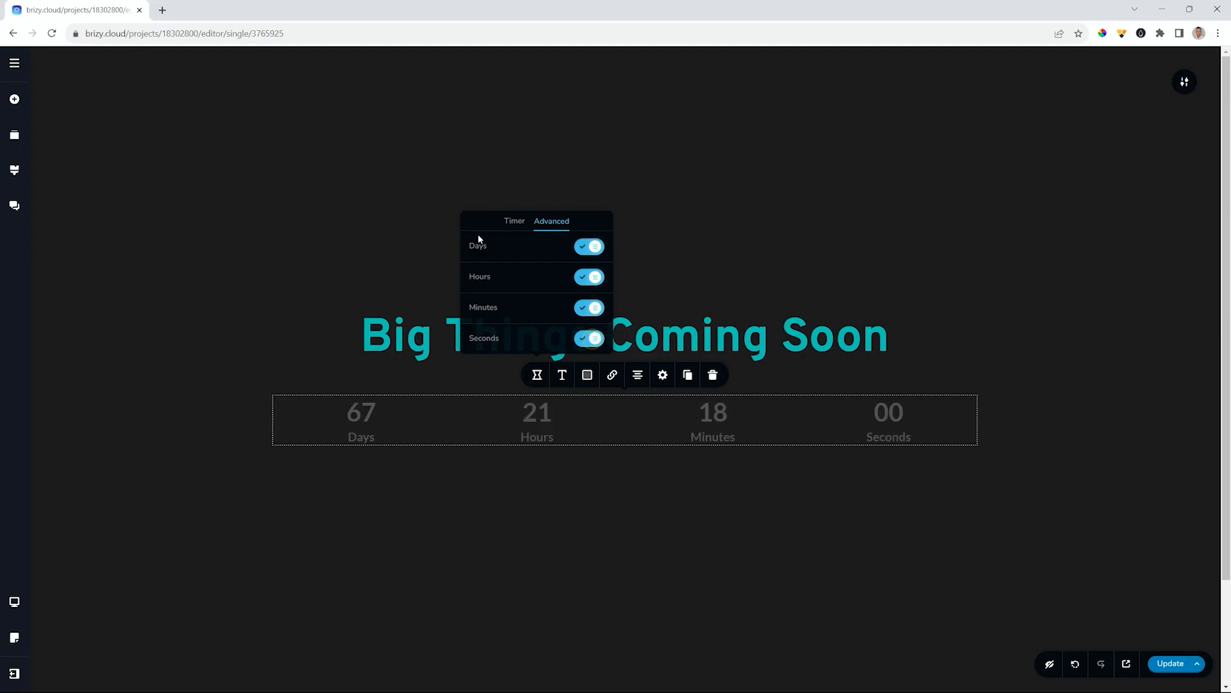
click(588, 250)
click(588, 249)
- Color the countdown numbers and the Days/Hours/Minutes/Seconds labels purple #A170D9
click(587, 375)
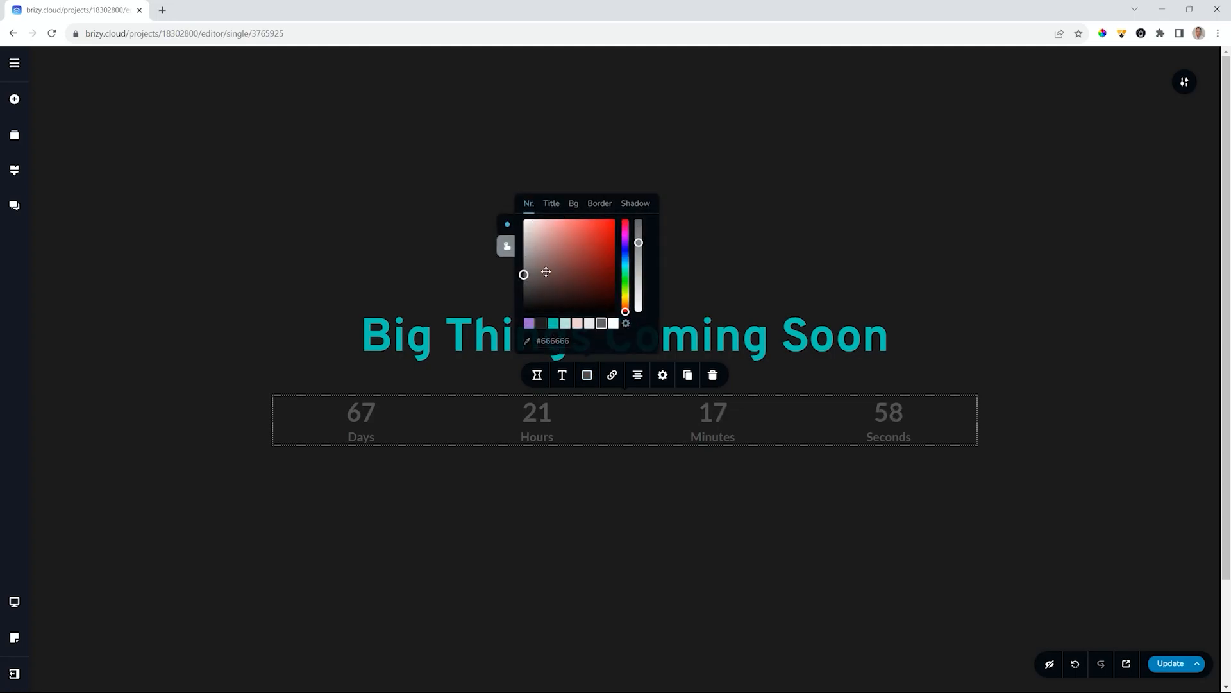
click(530, 322)
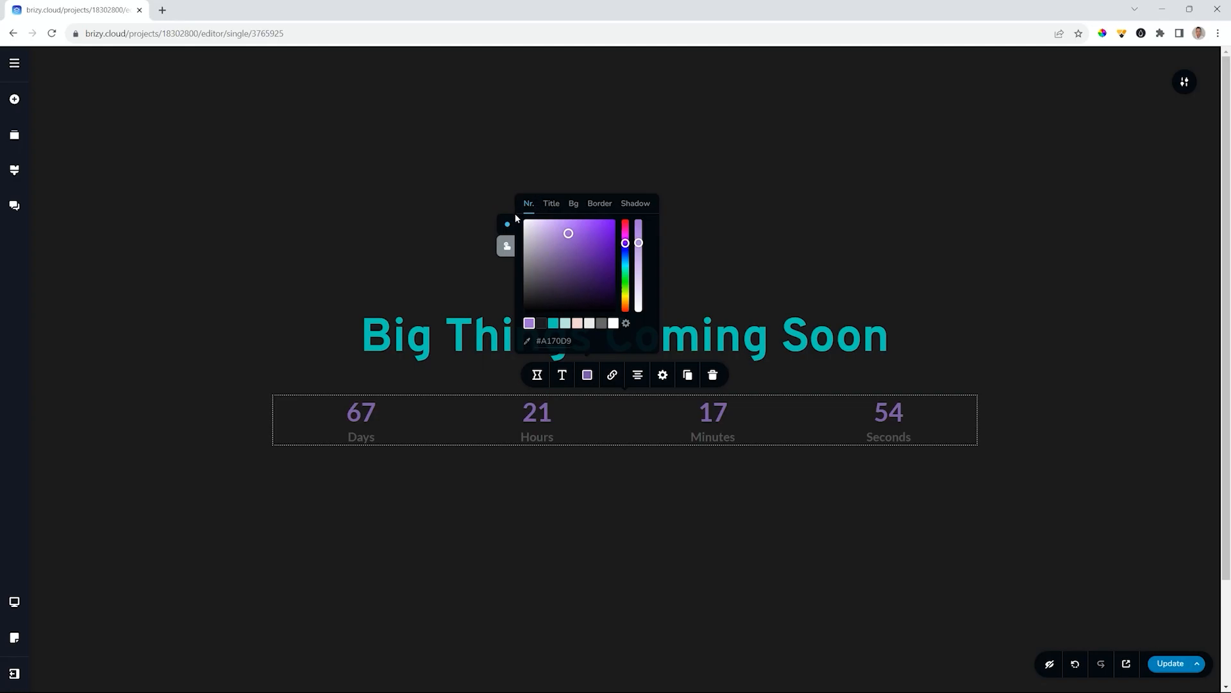
click(551, 204)
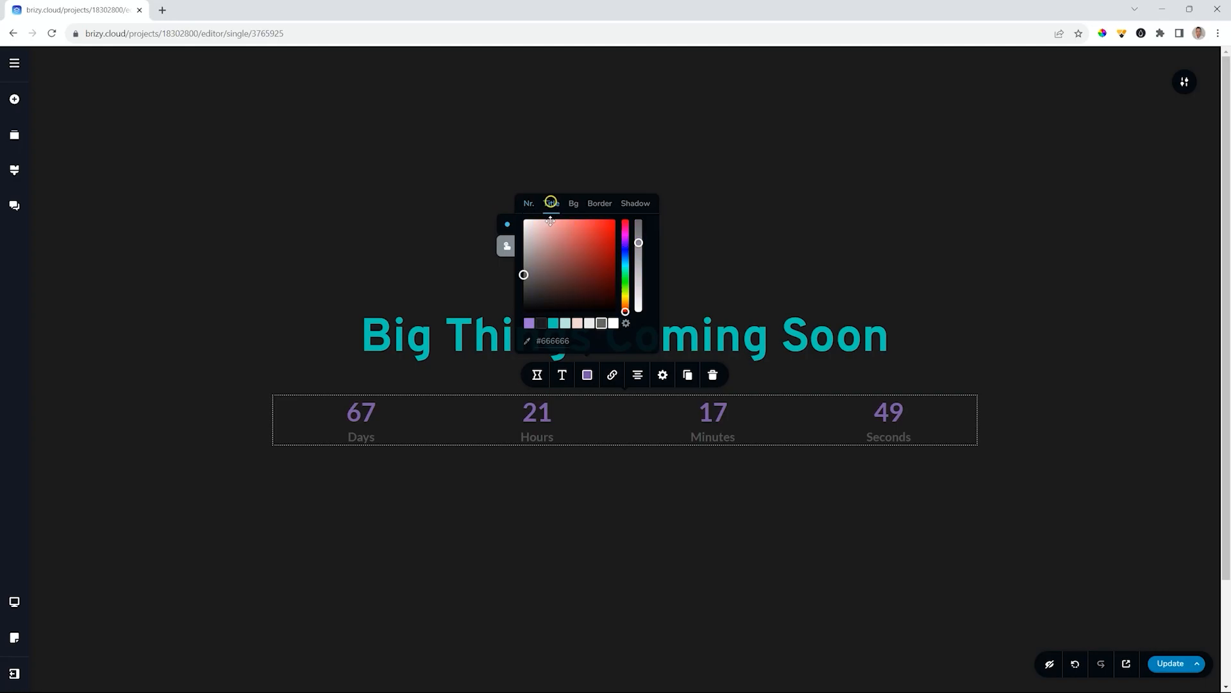
click(530, 324)
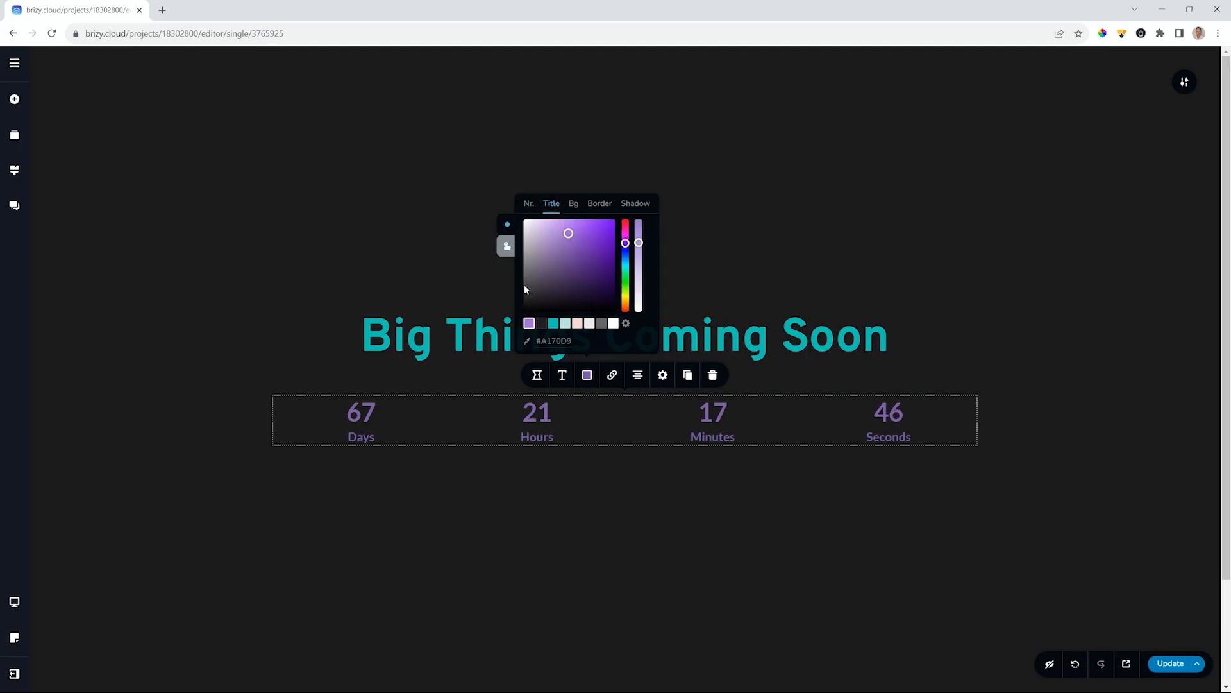
- Enlarge the countdown digits, narrow the countdown so the units sit closer, and save
click(562, 374)
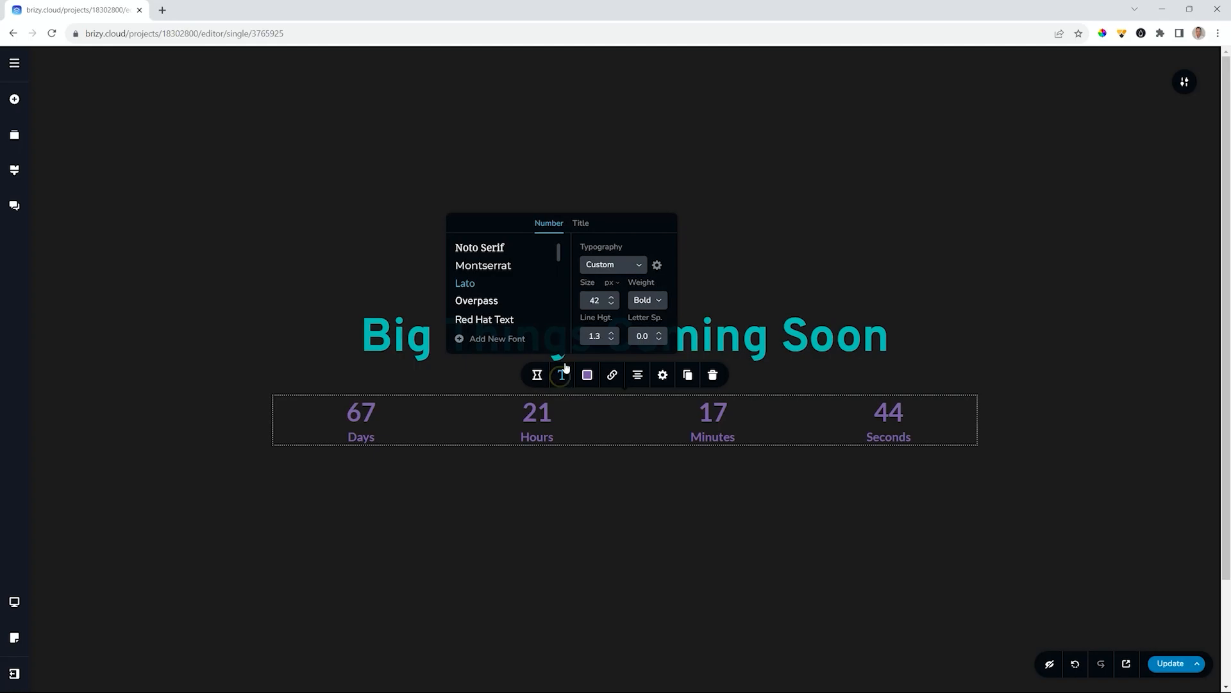
drag(612, 299, 599, 311)
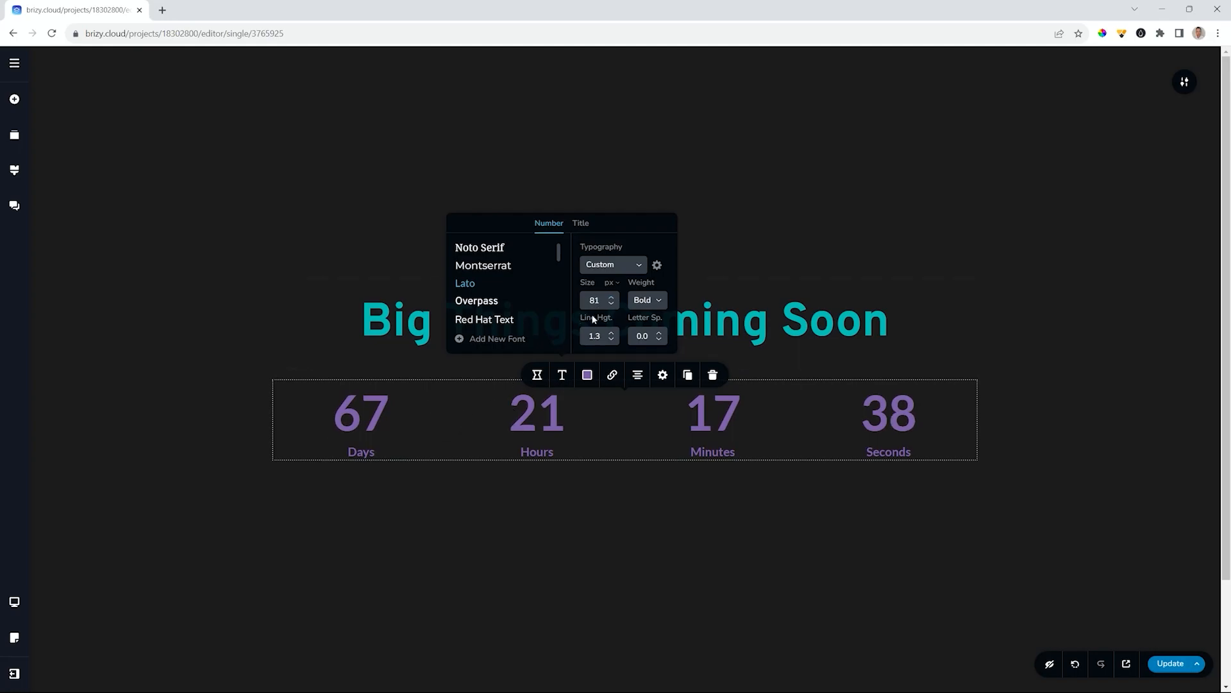
click(535, 416)
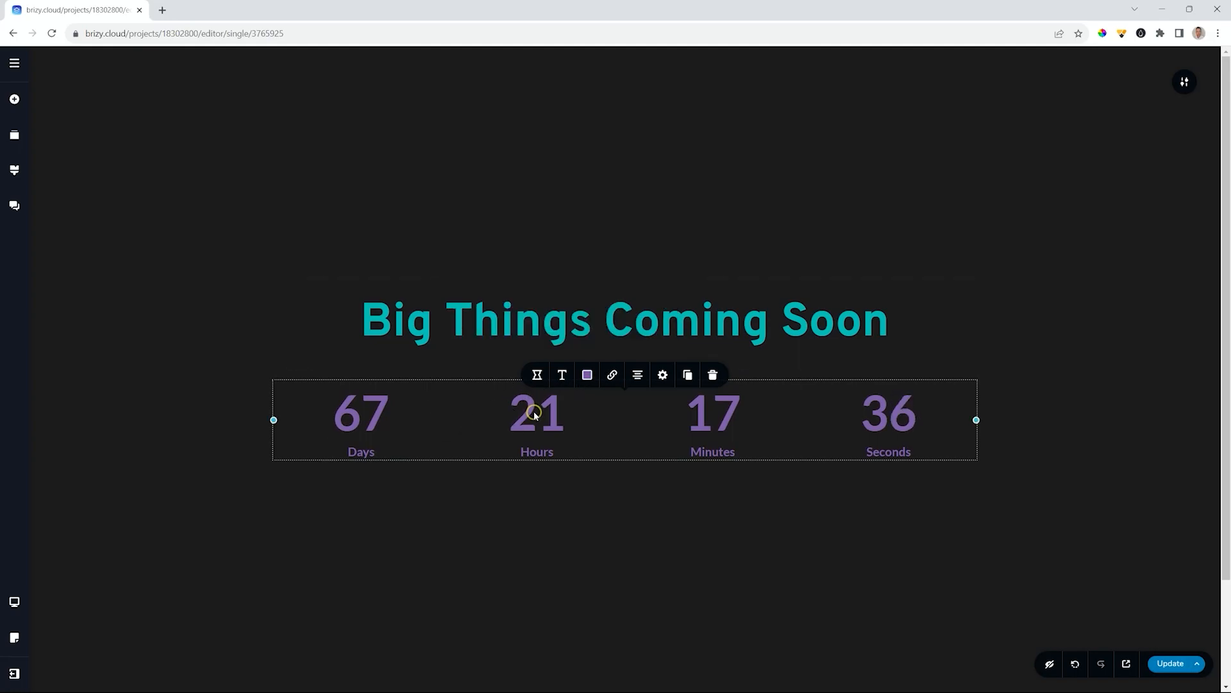
drag(274, 420, 376, 421)
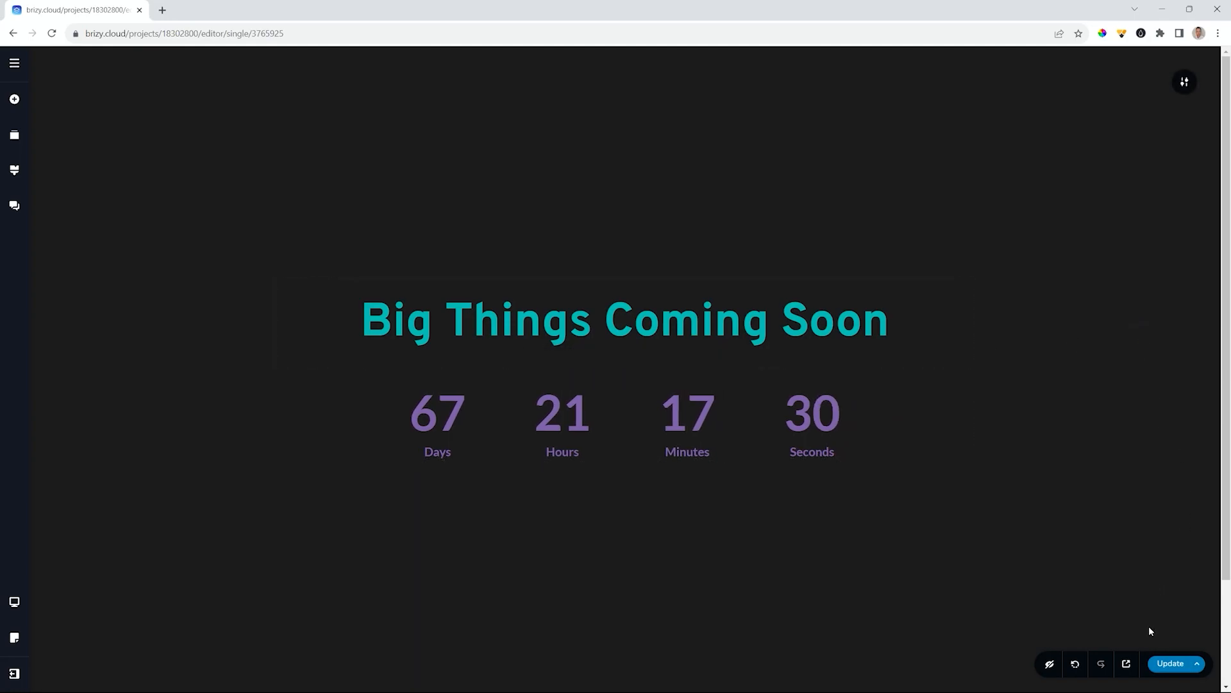
click(1166, 661)
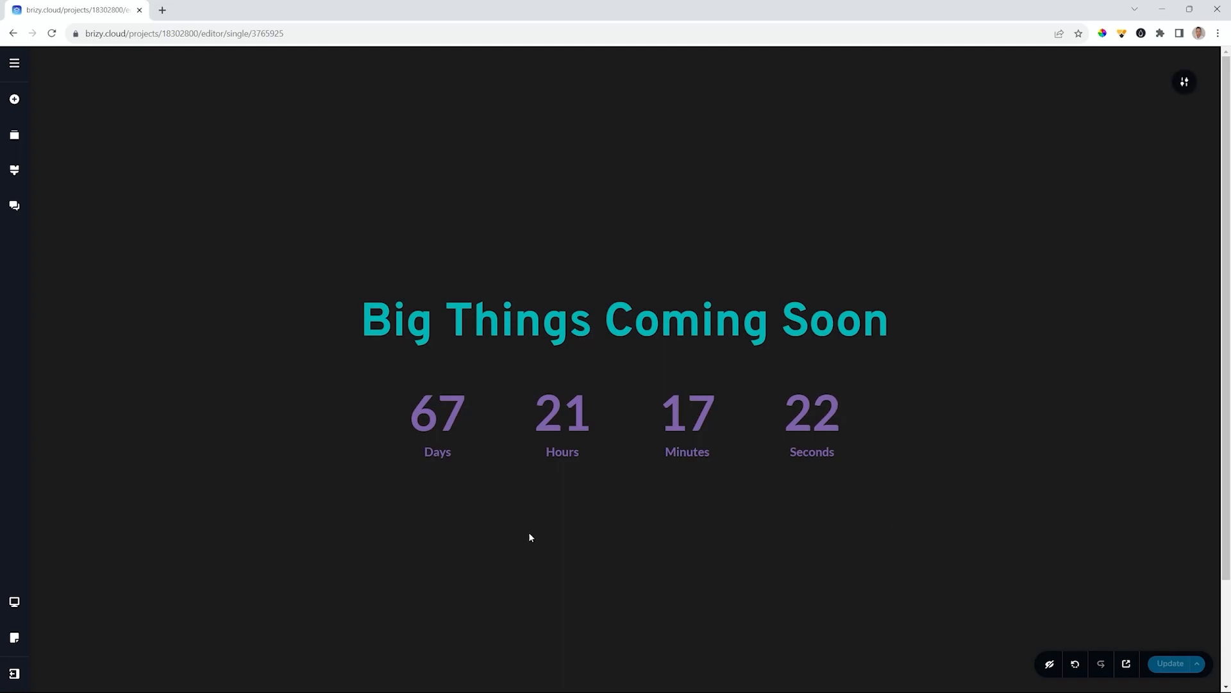
click(9, 100)
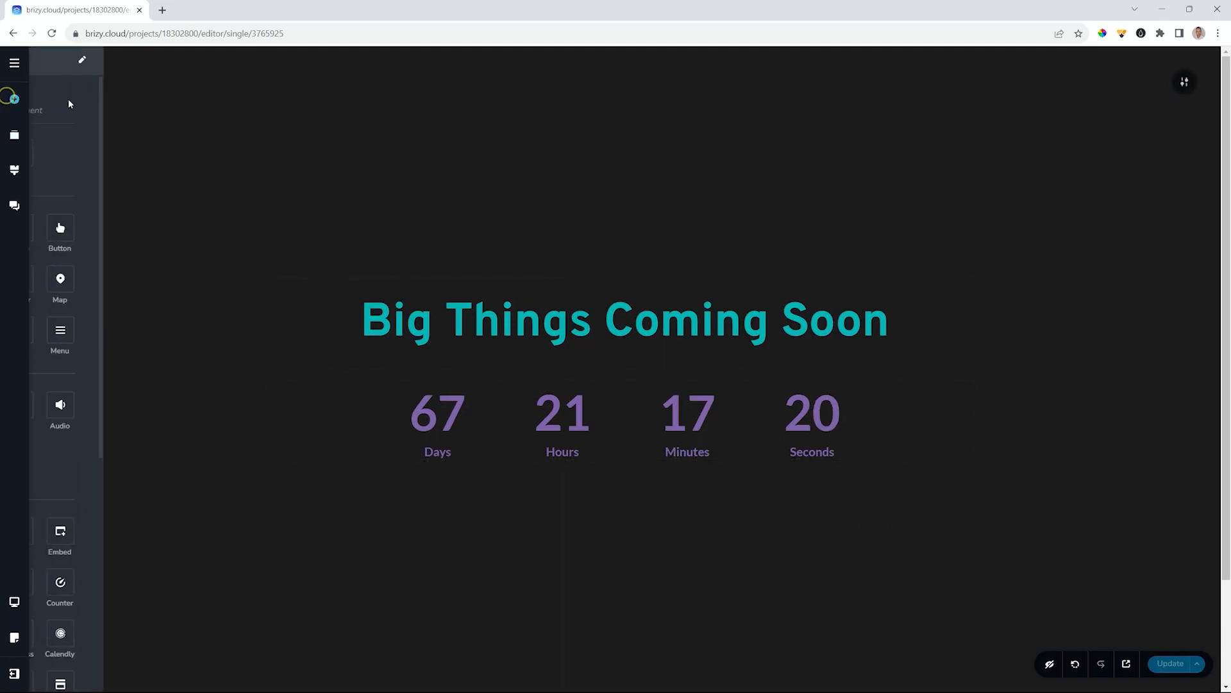
drag(143, 232, 524, 463)
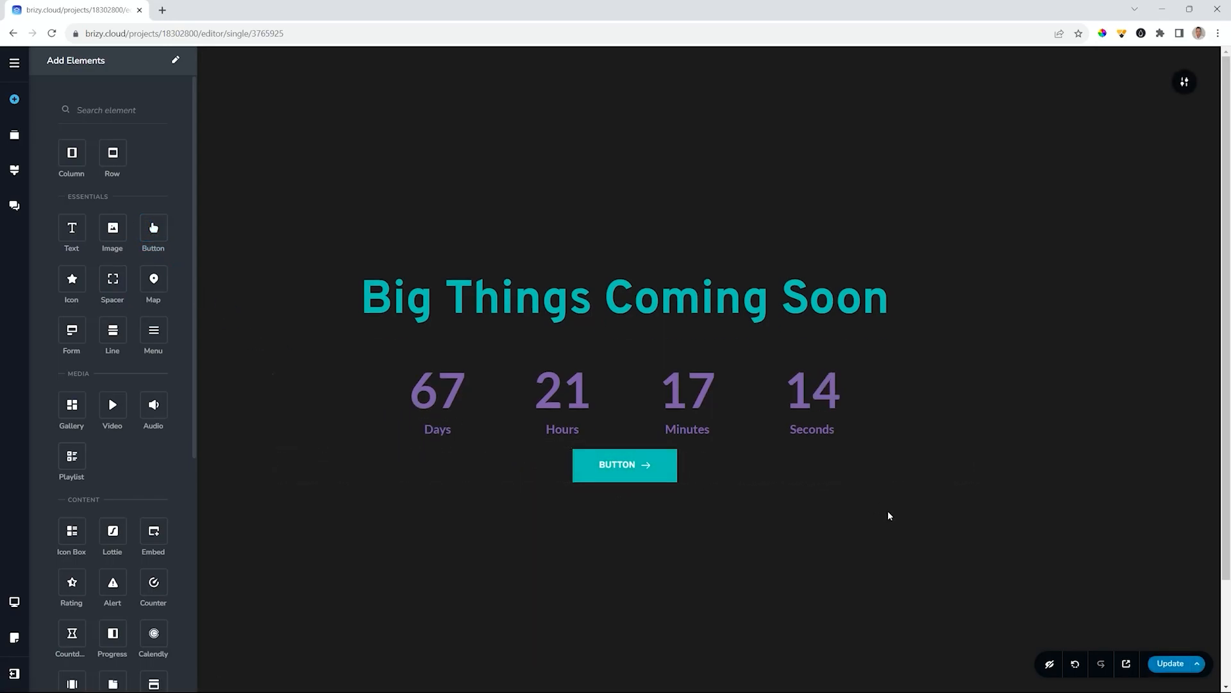
click(639, 469)
click(713, 429)
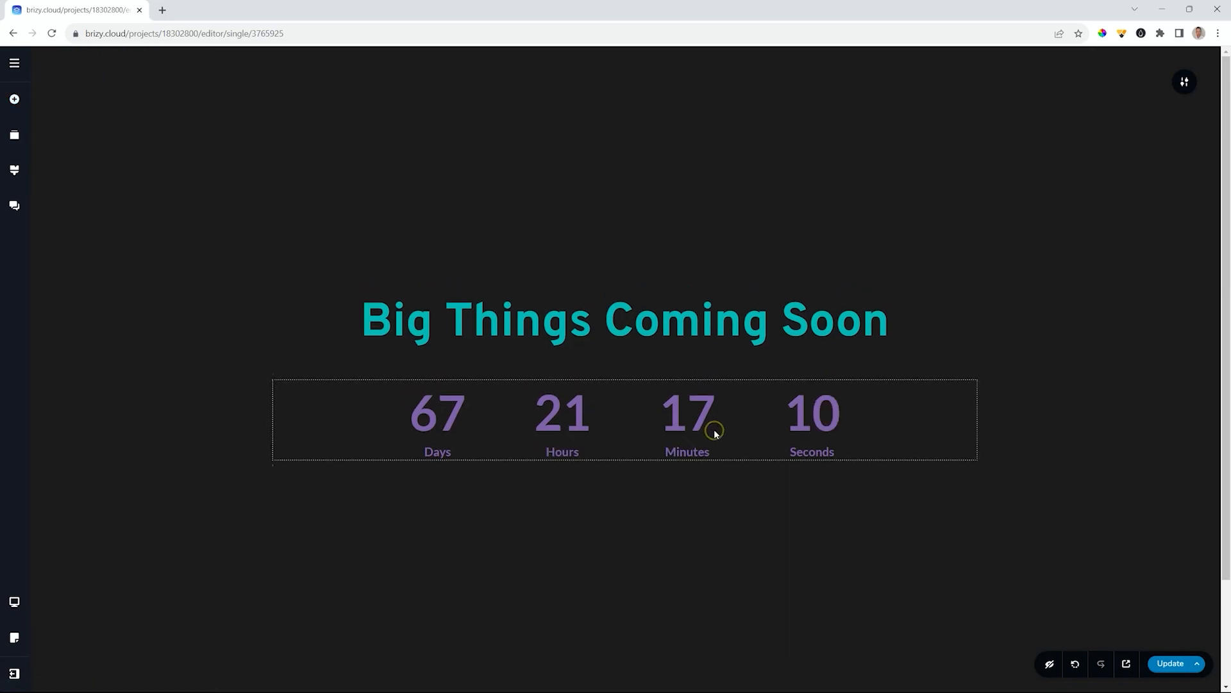
click(1166, 663)
- In Tablet view, reduce the heading size to 58 so it fits on one line
mouse_move(12, 609)
click(71, 600)
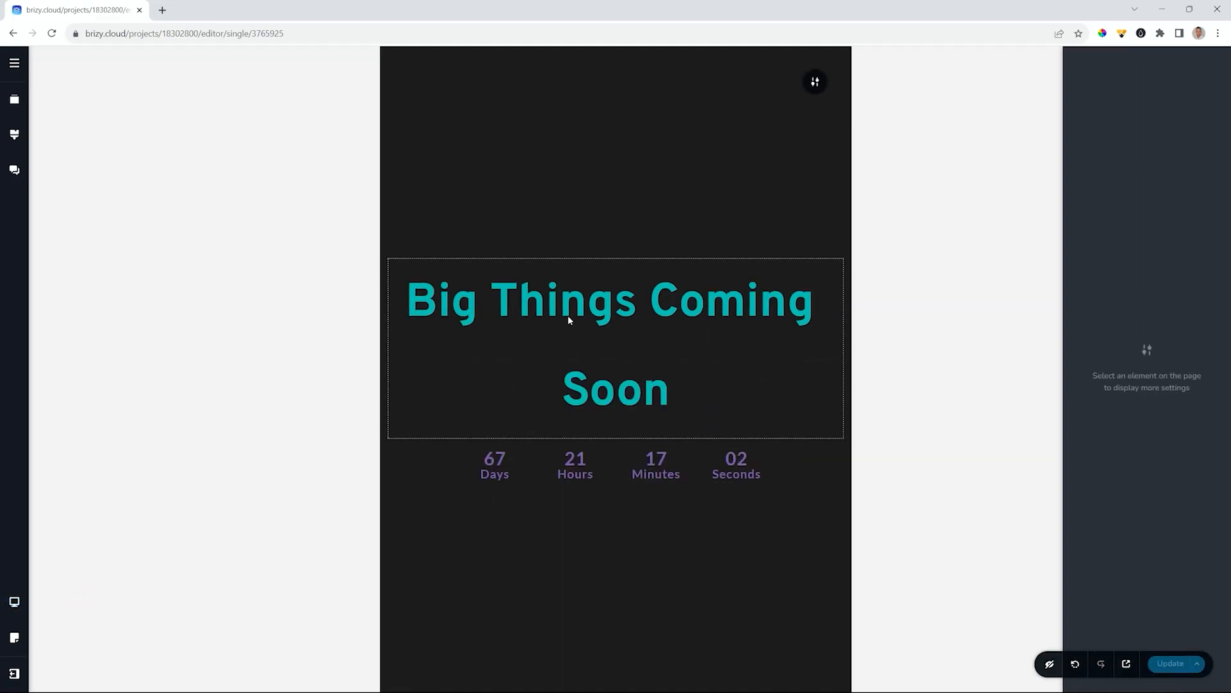
click(569, 317)
click(603, 238)
click(591, 169)
click(590, 168)
click(591, 169)
click(590, 169)
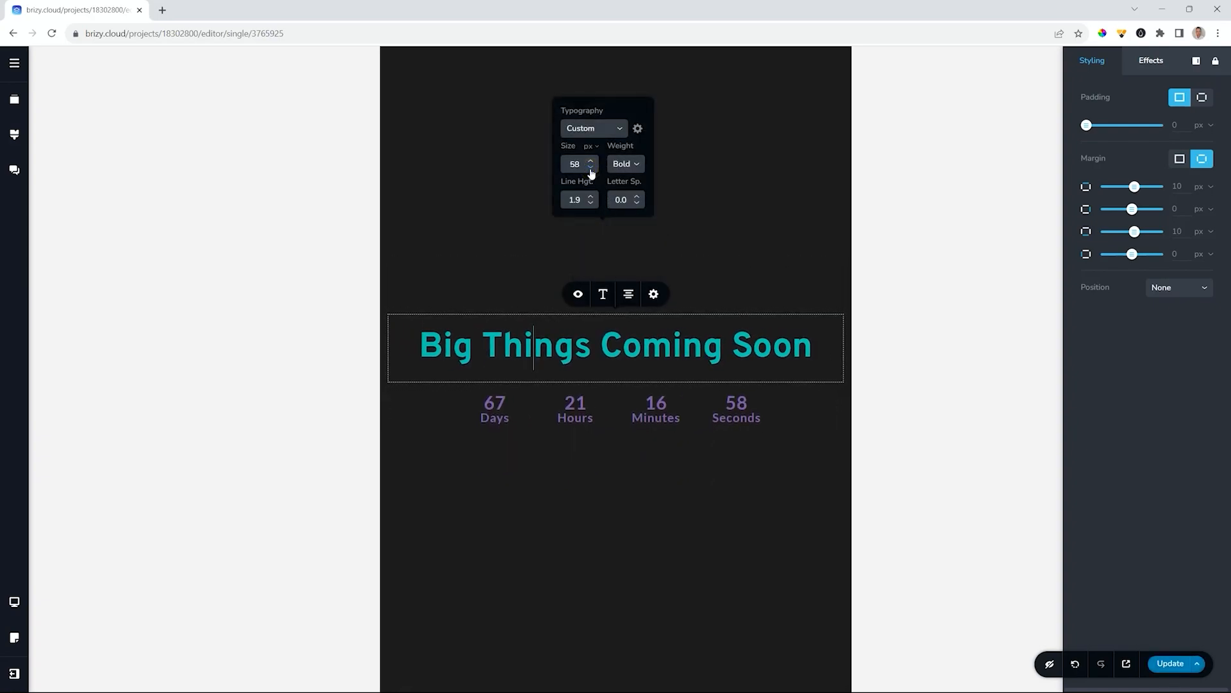
- Raise the tablet countdown's number size to 37 px and adjust its width
click(564, 424)
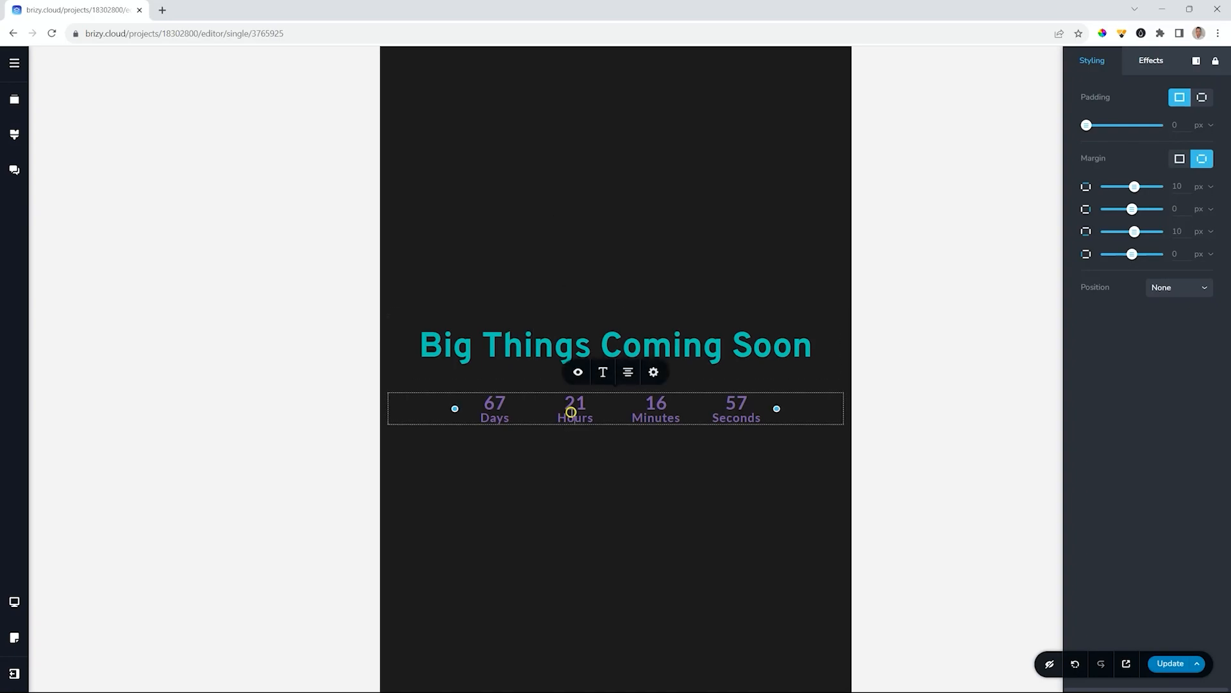
drag(454, 411, 401, 409)
click(453, 404)
click(604, 372)
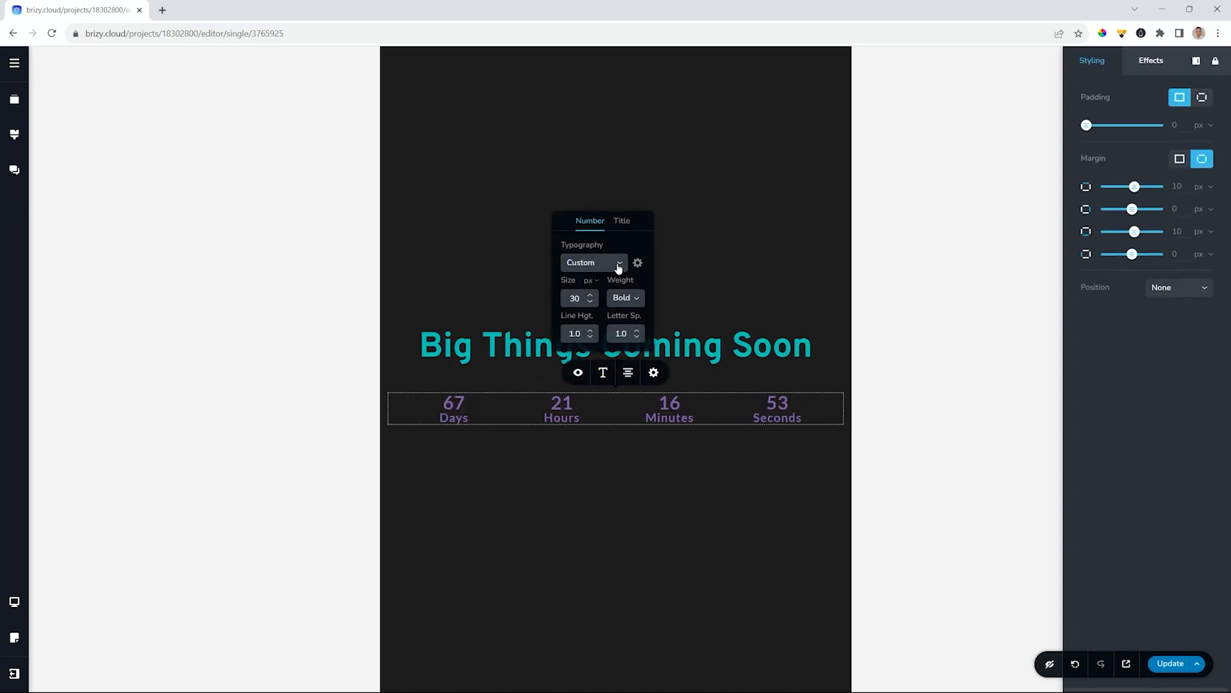
click(591, 295)
click(592, 297)
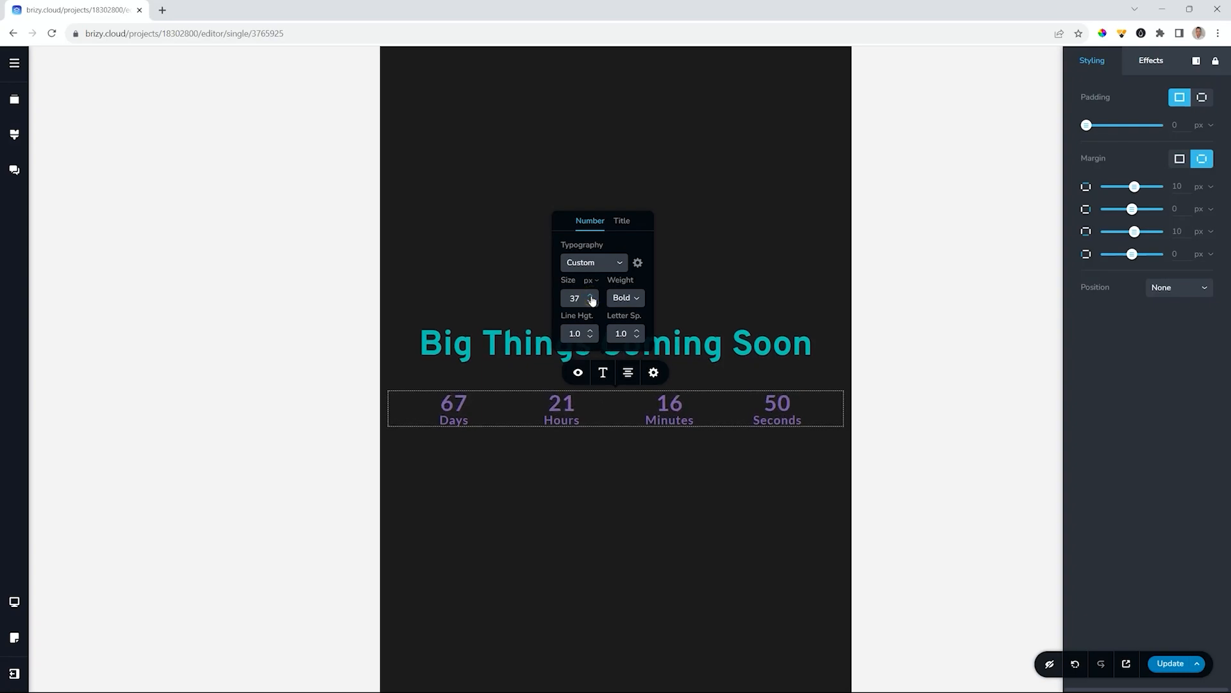
click(552, 429)
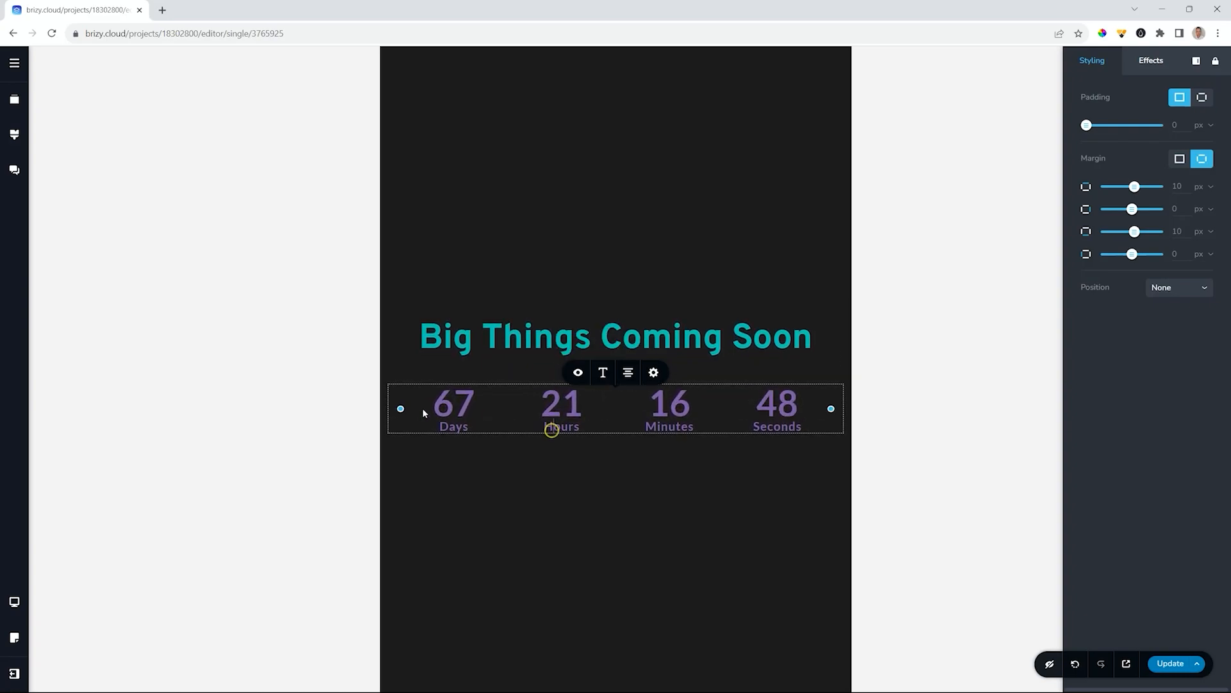
drag(401, 409, 446, 409)
click(514, 536)
click(16, 607)
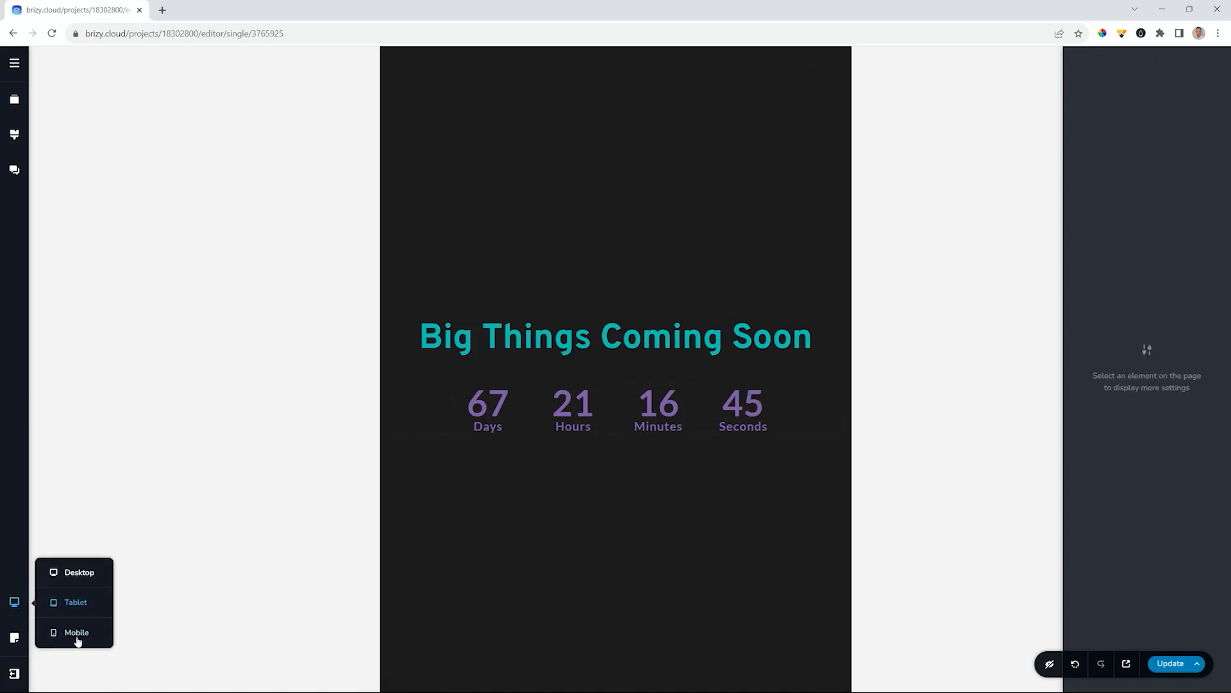
- In mobile view, lower the heading font size so it wraps onto two lines
click(74, 633)
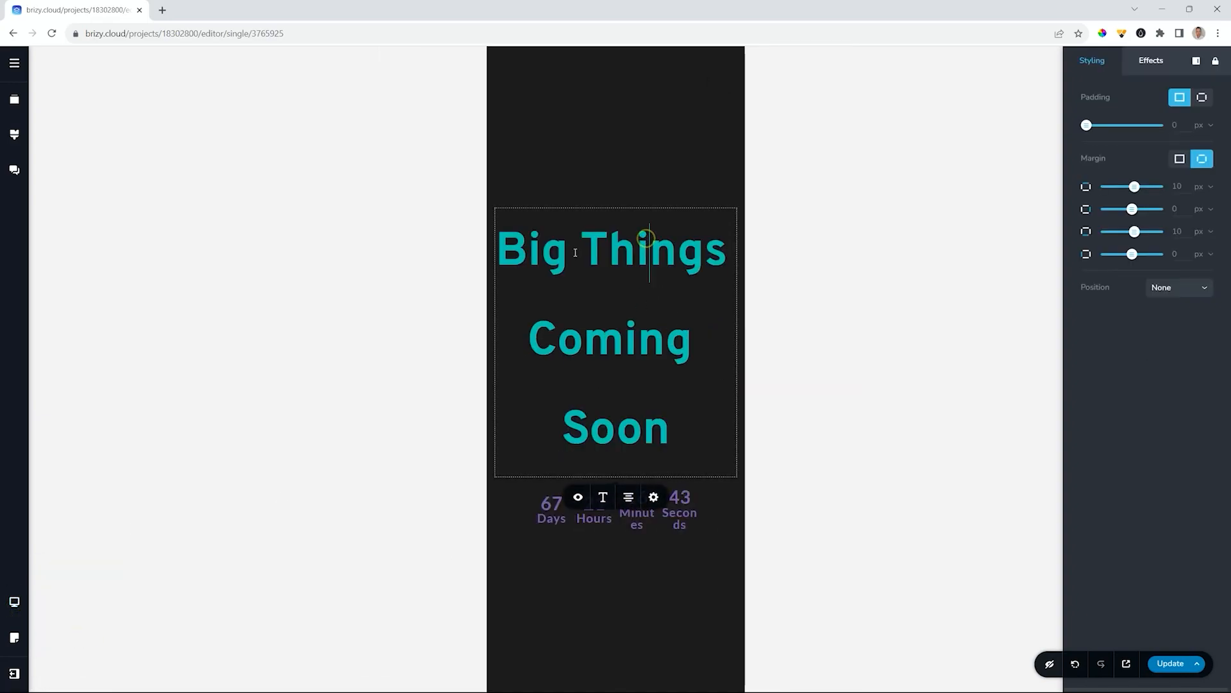
click(603, 497)
click(591, 427)
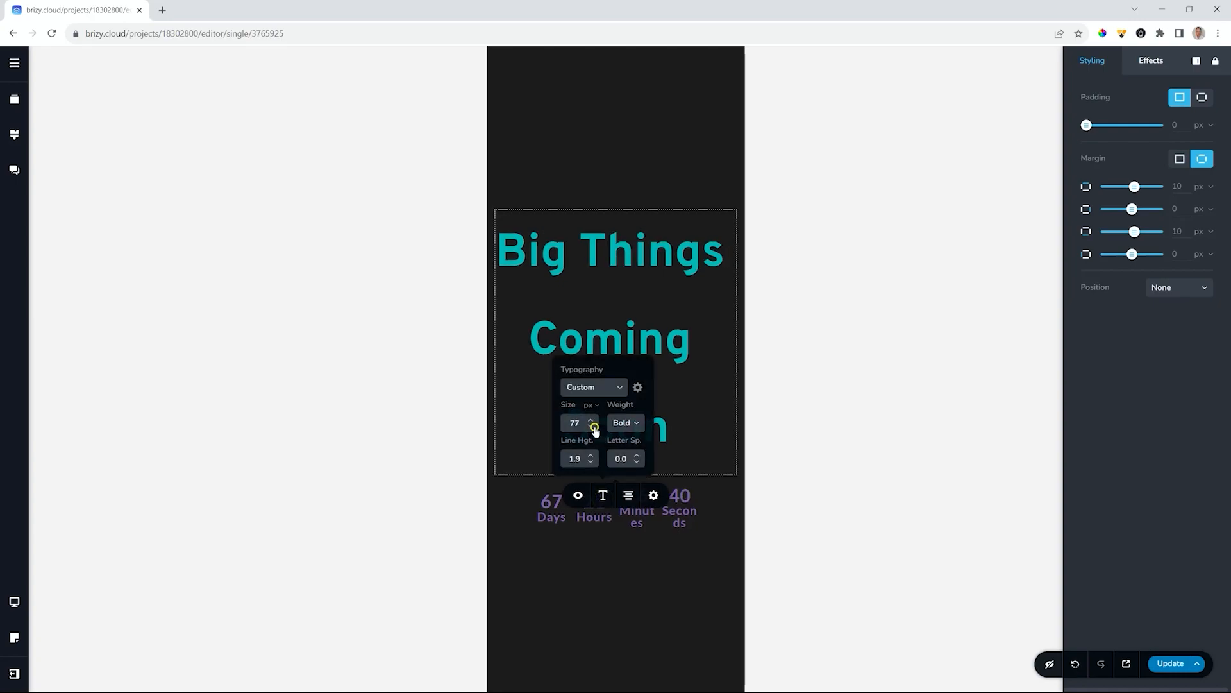
click(590, 427)
click(591, 426)
click(590, 427)
click(591, 418)
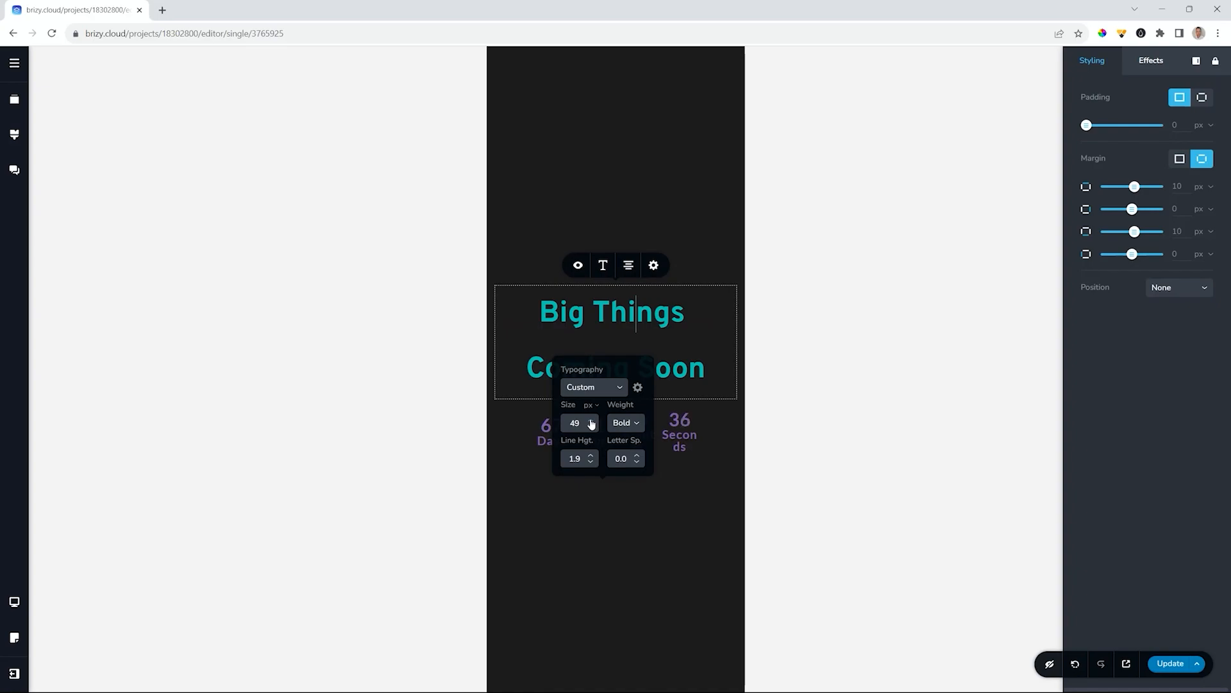
click(614, 509)
- Widen the mobile countdown to full column width and increase its number size to 40
click(591, 430)
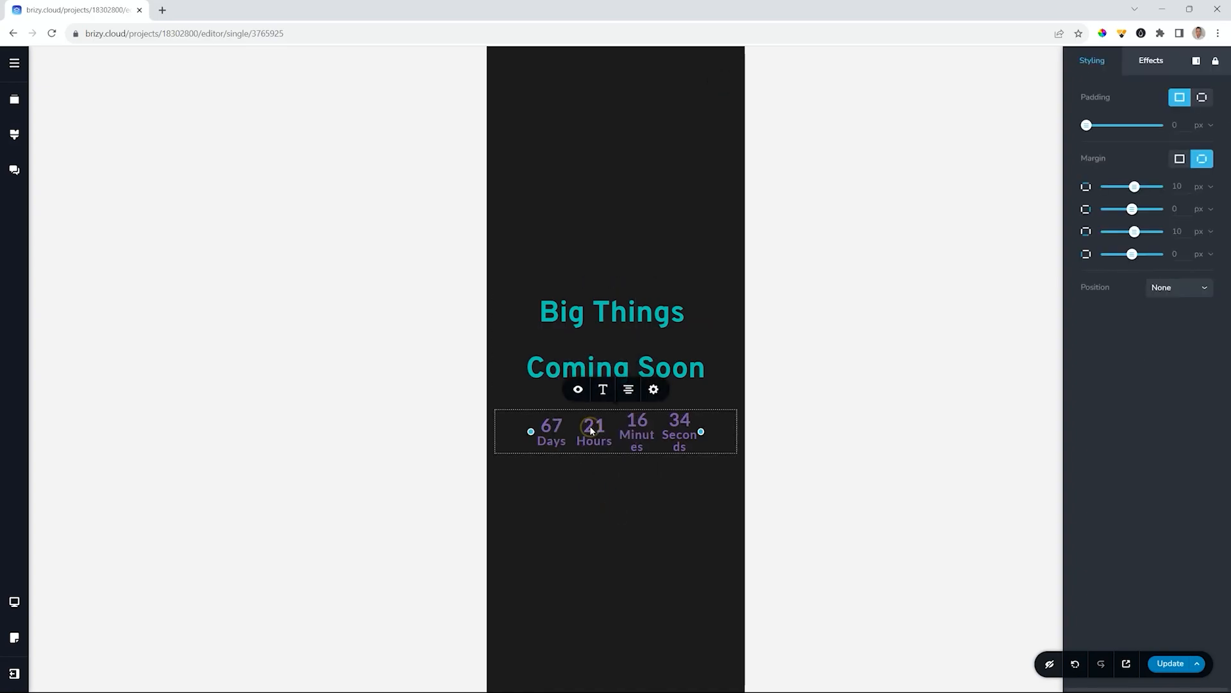
drag(532, 431, 496, 432)
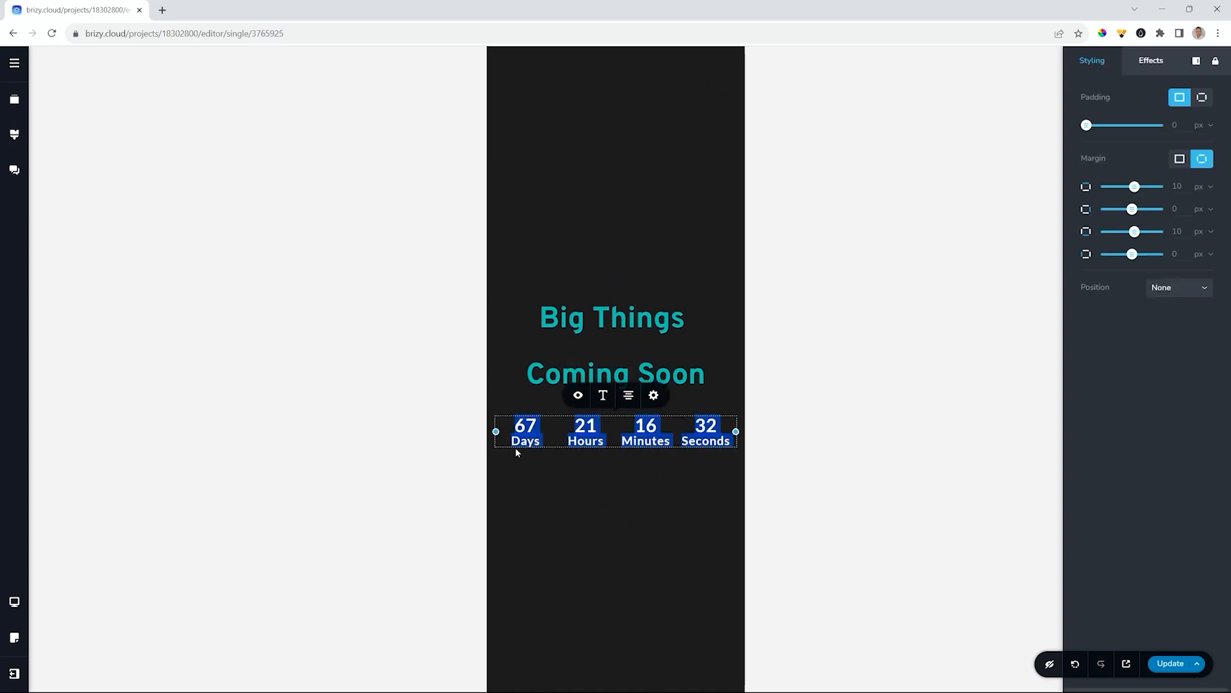
click(603, 395)
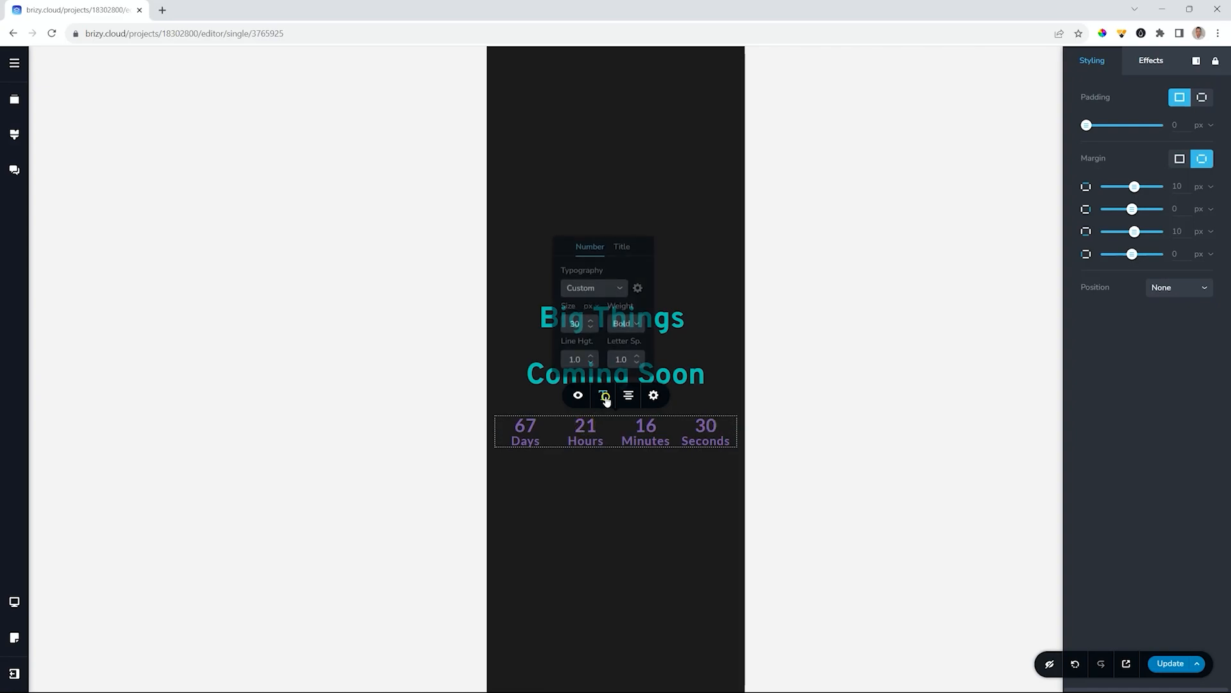
click(631, 322)
click(626, 340)
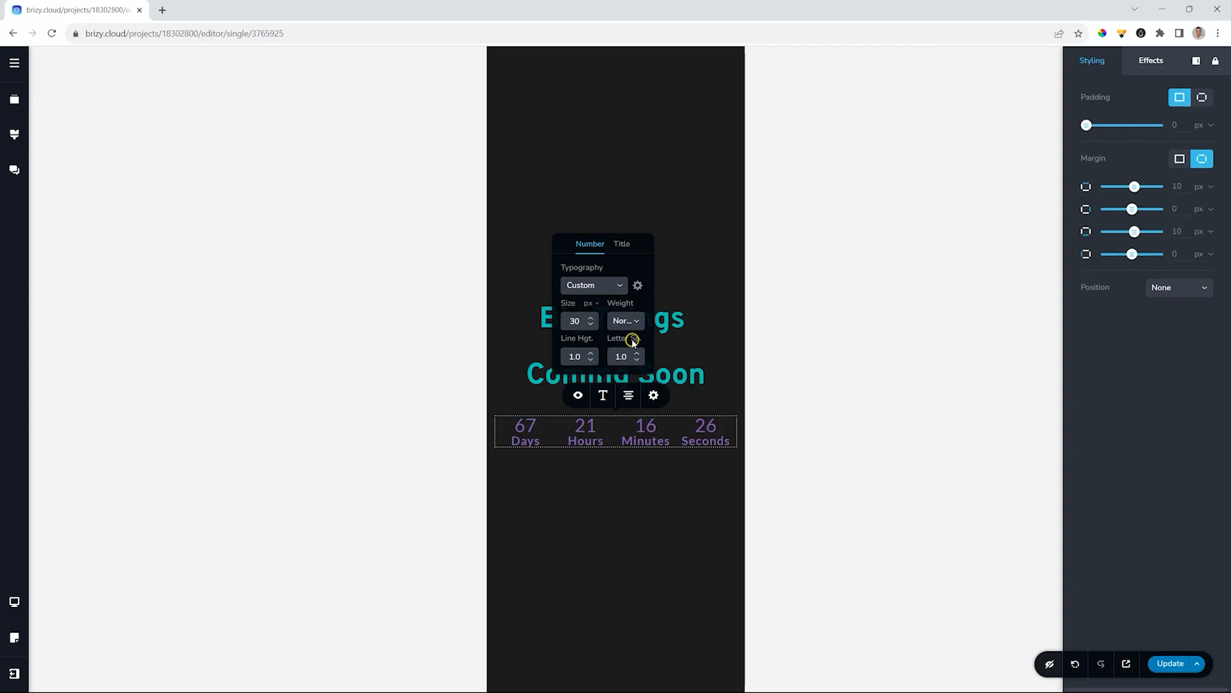
click(591, 316)
click(590, 317)
click(590, 316)
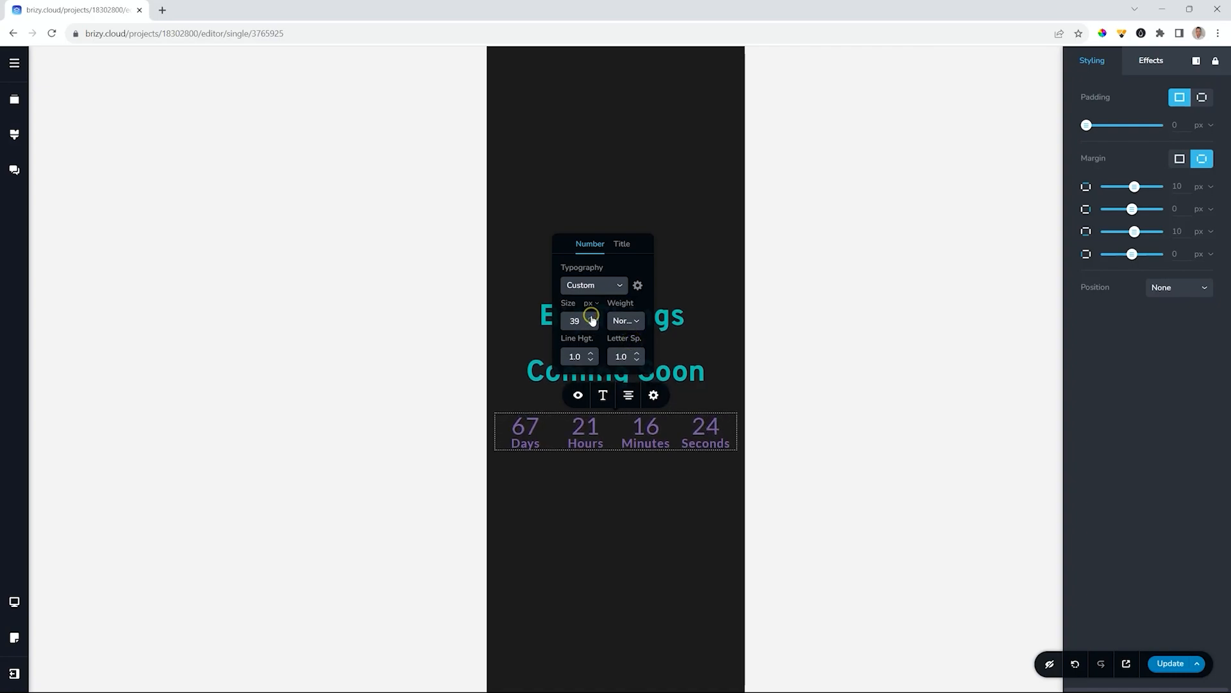
click(583, 441)
- Set the countdown numbers and the 20 px unit labels to Light weight
click(603, 394)
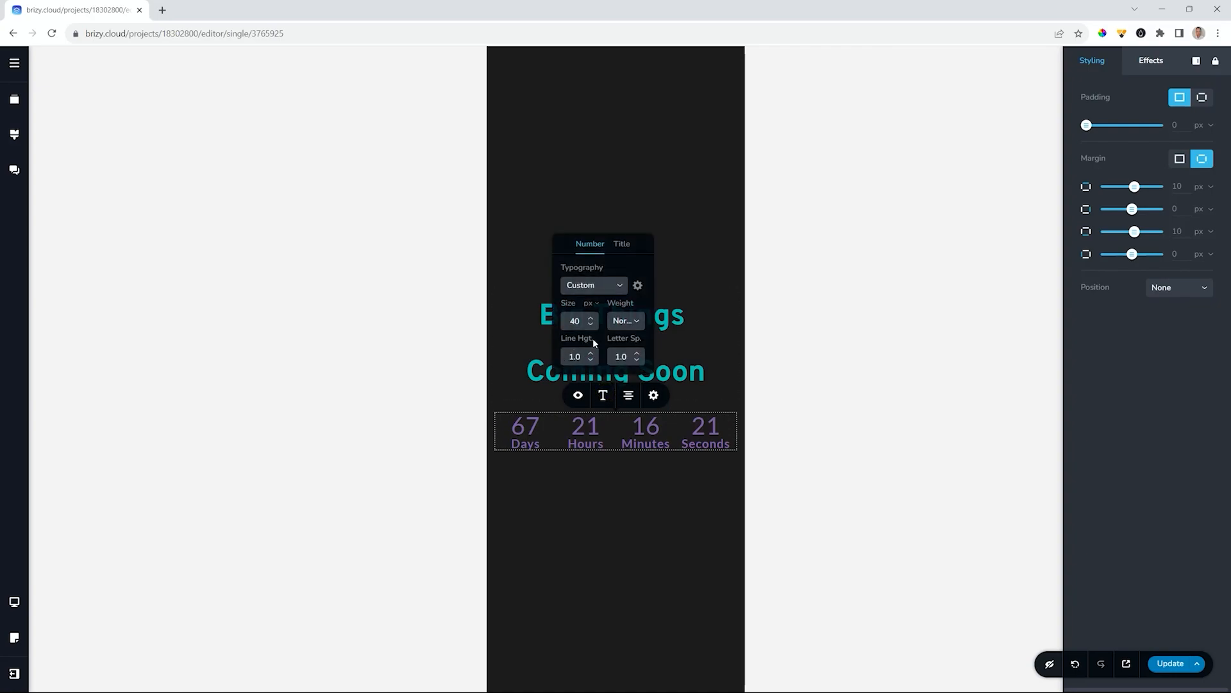
click(625, 321)
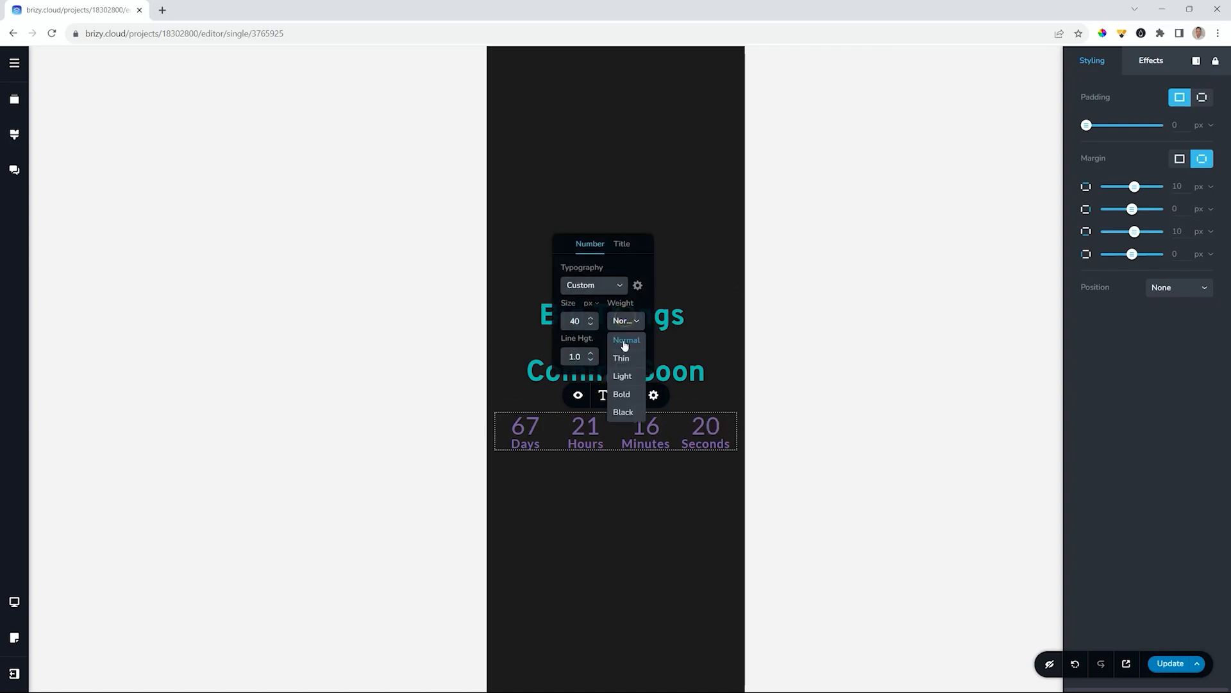
click(622, 376)
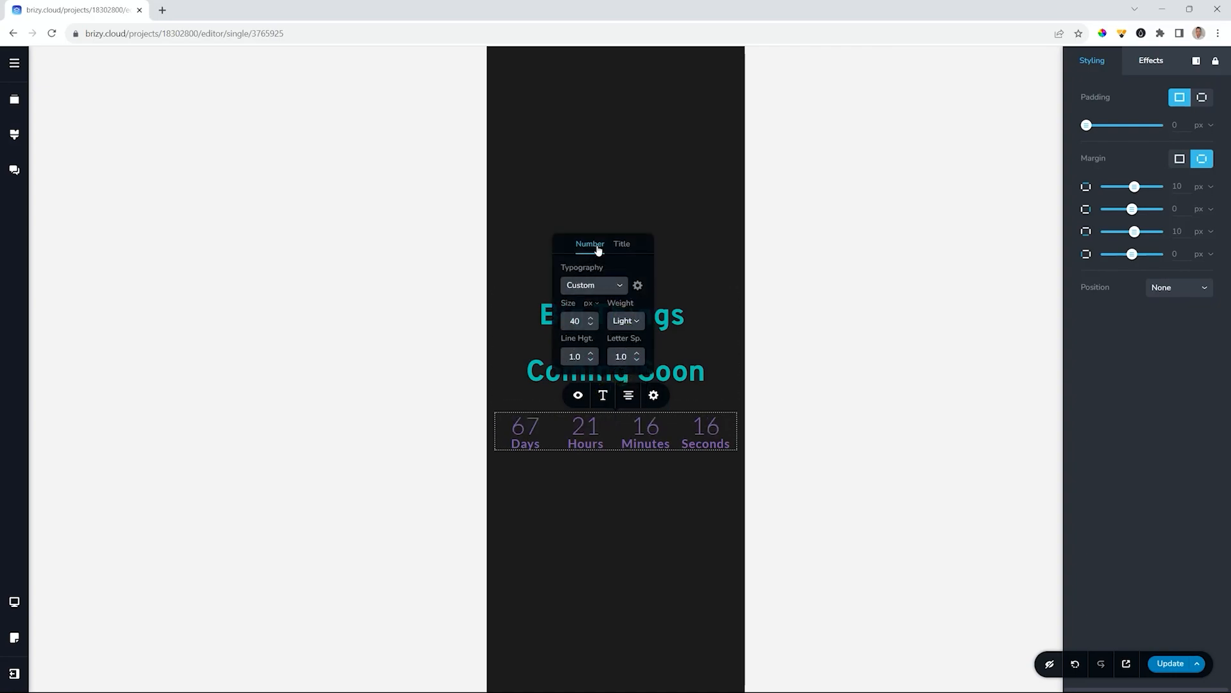
click(617, 321)
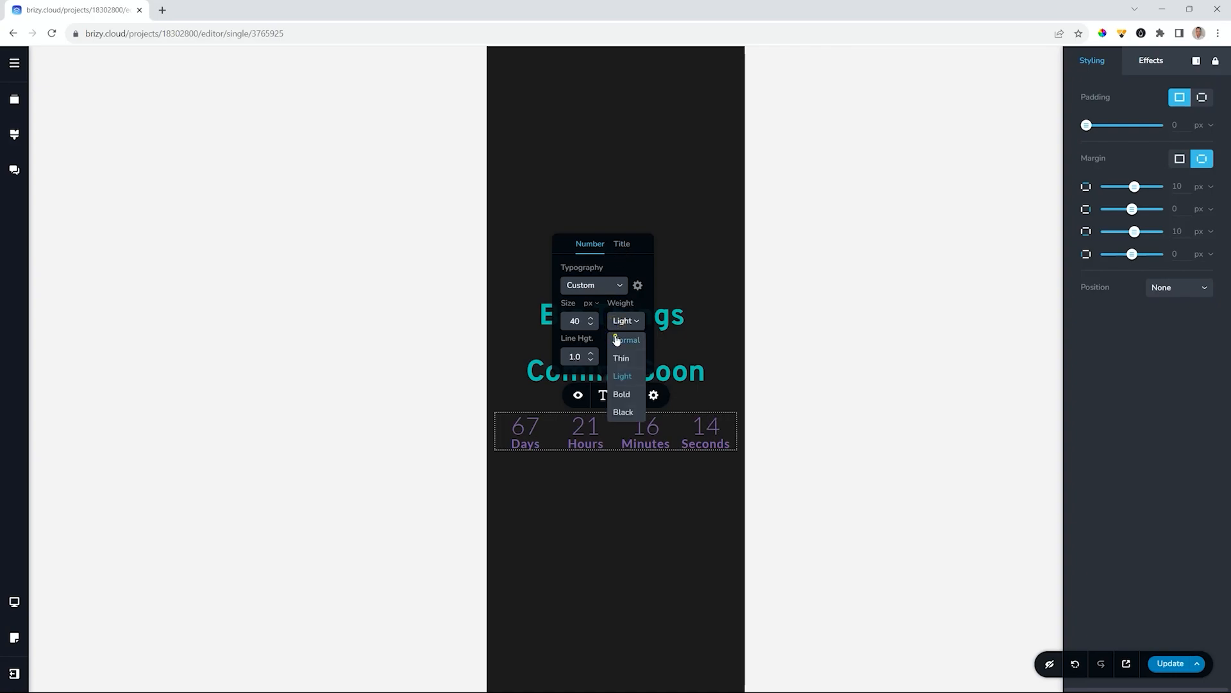
click(617, 340)
click(623, 244)
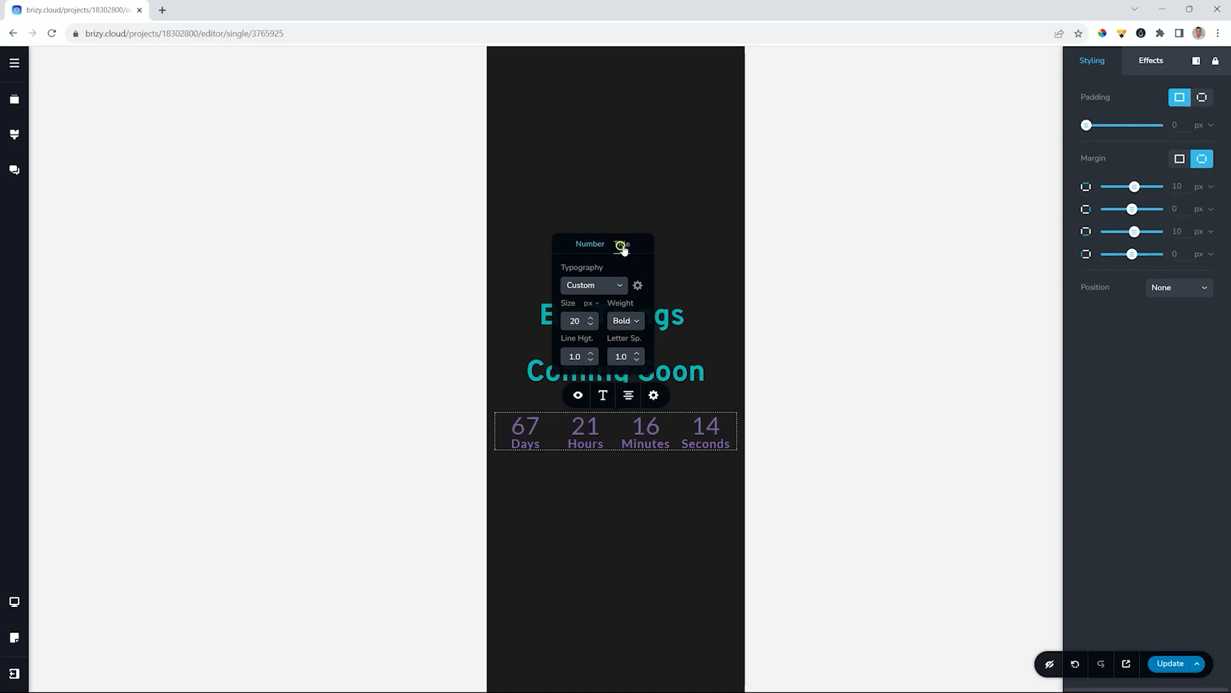
click(617, 321)
click(620, 377)
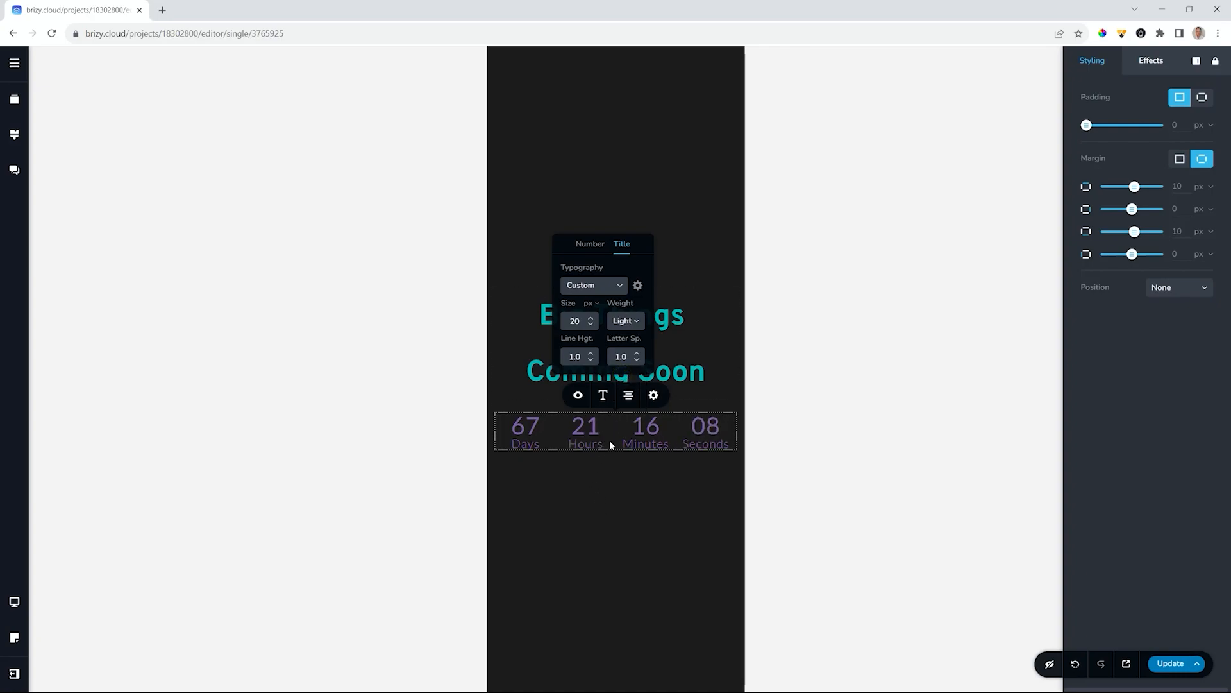
click(605, 494)
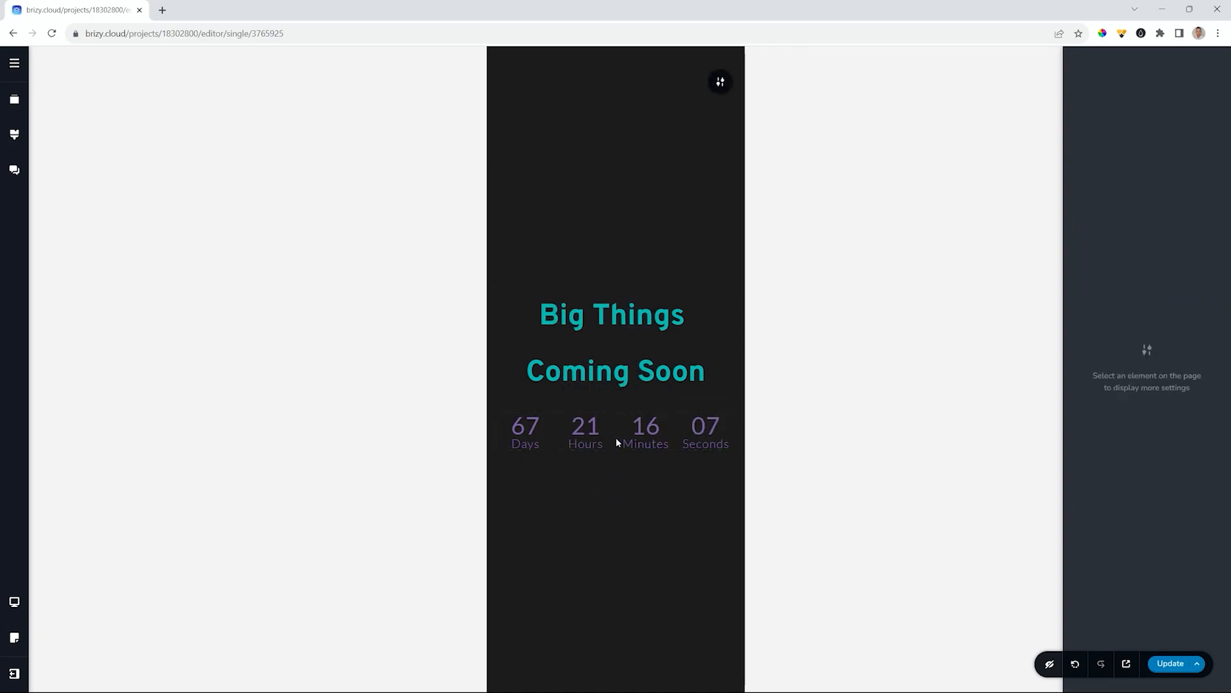
click(586, 432)
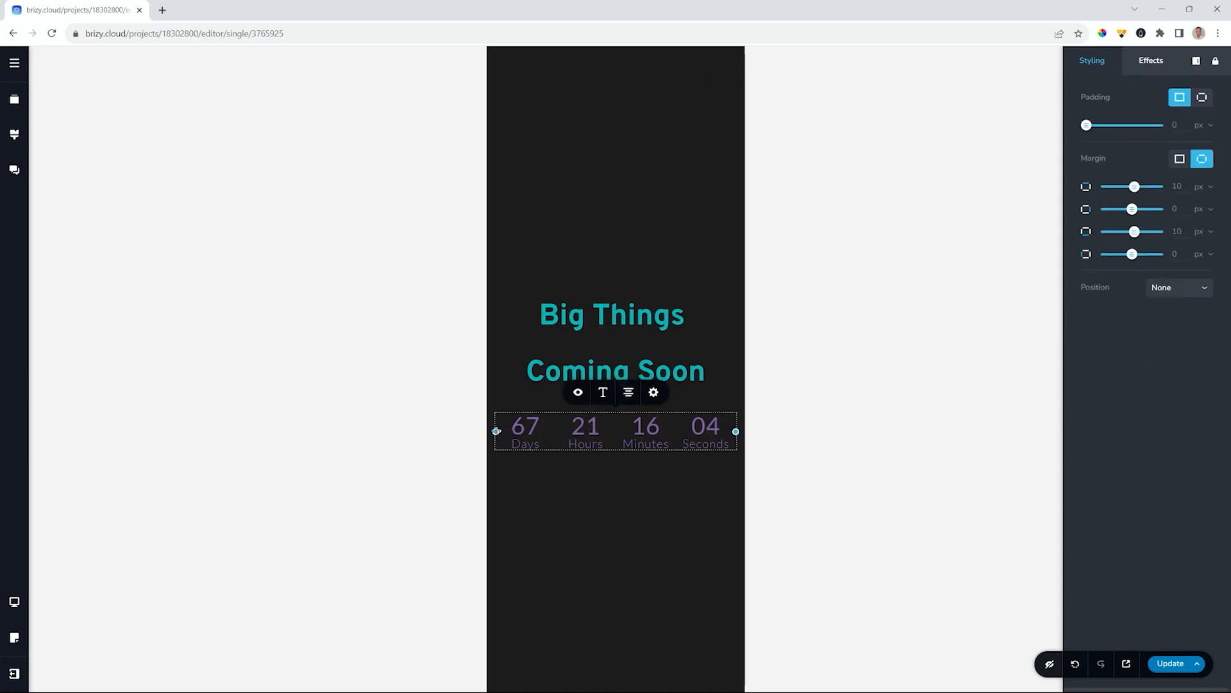
drag(496, 431, 482, 431)
click(597, 491)
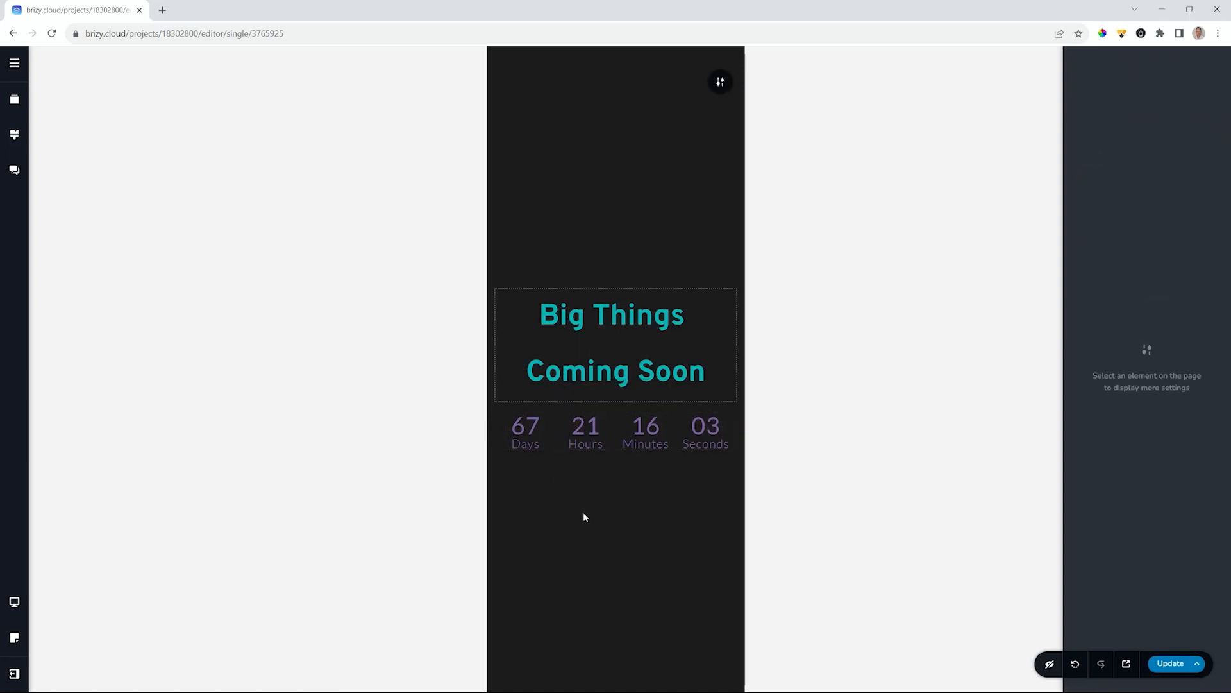
- Return to the desktop layout, save with Update, and check the live preview before closing it
mouse_move(14, 601)
click(81, 573)
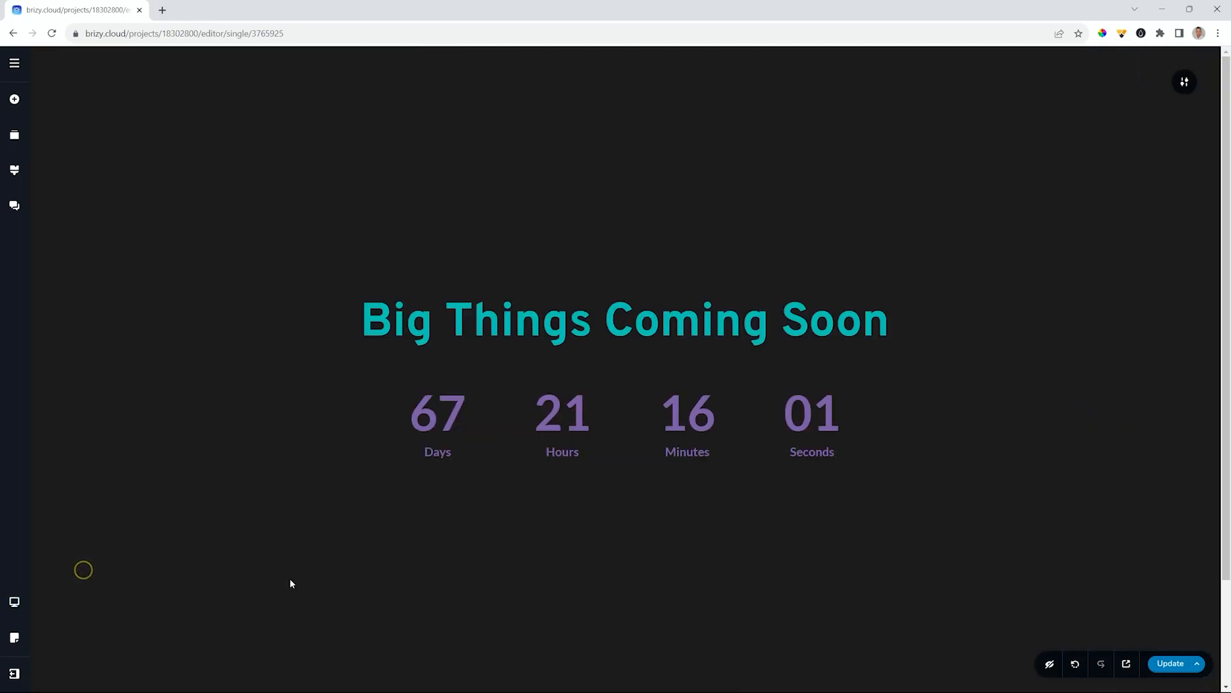
click(1171, 663)
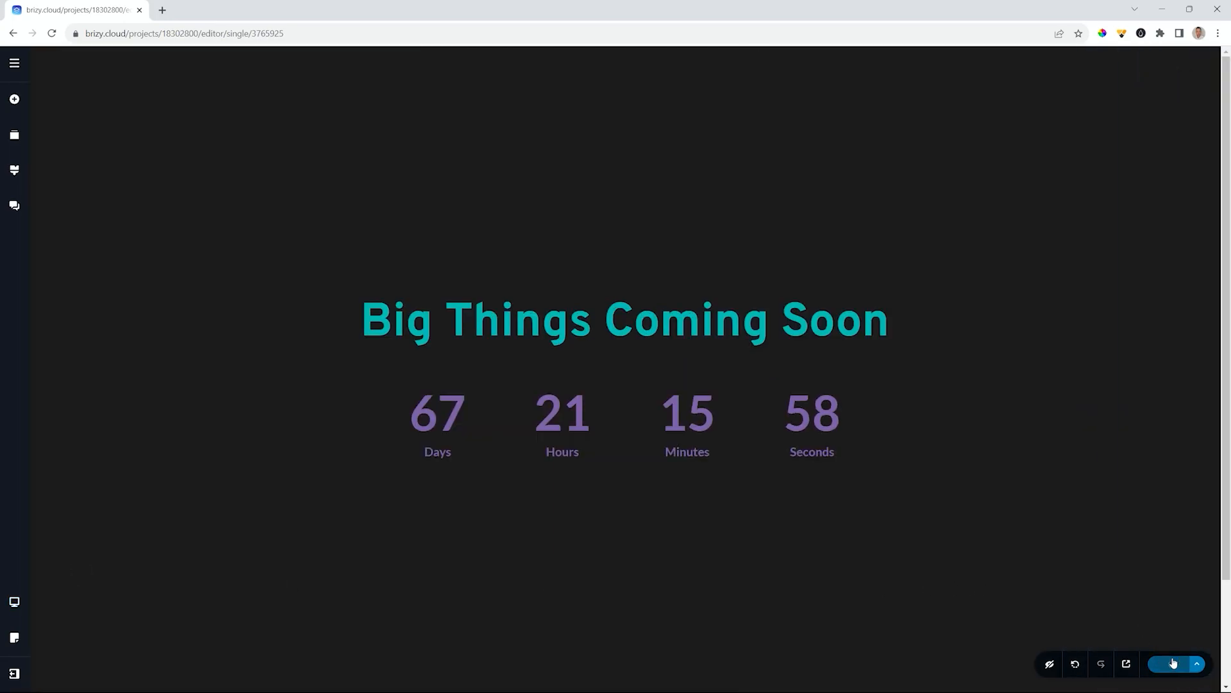
click(1126, 663)
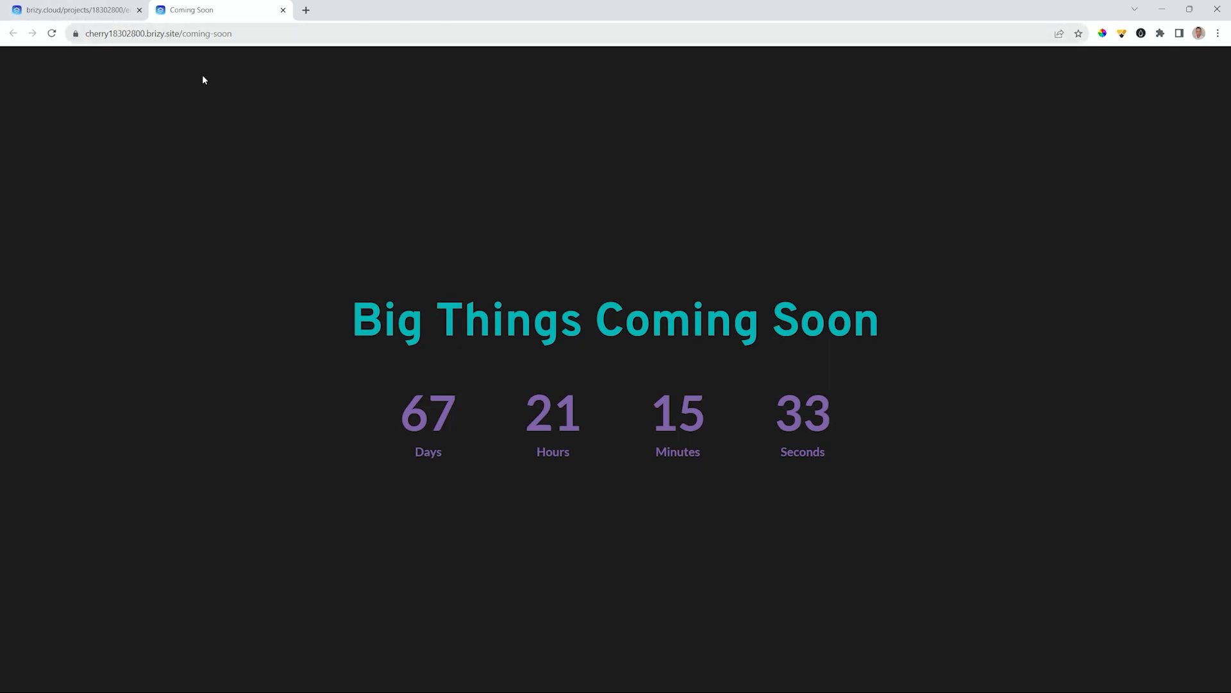
click(282, 11)
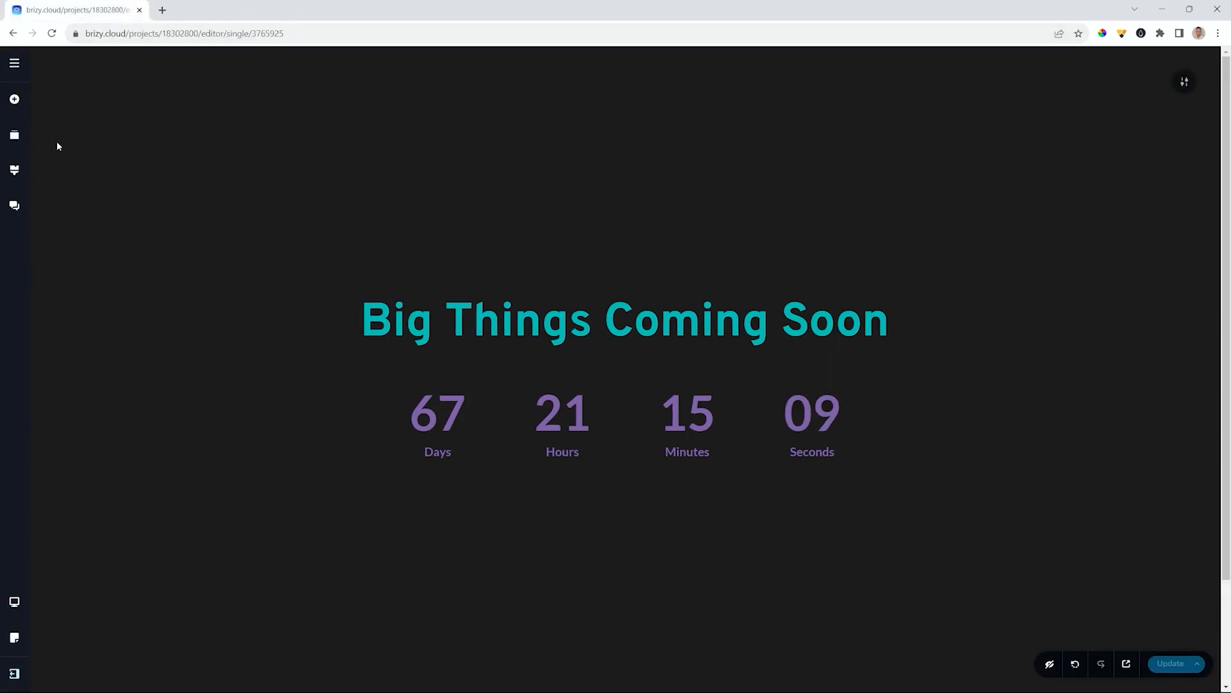
- Show the assets sidebar and open the Pages list, showing the Home page at /home
click(14, 63)
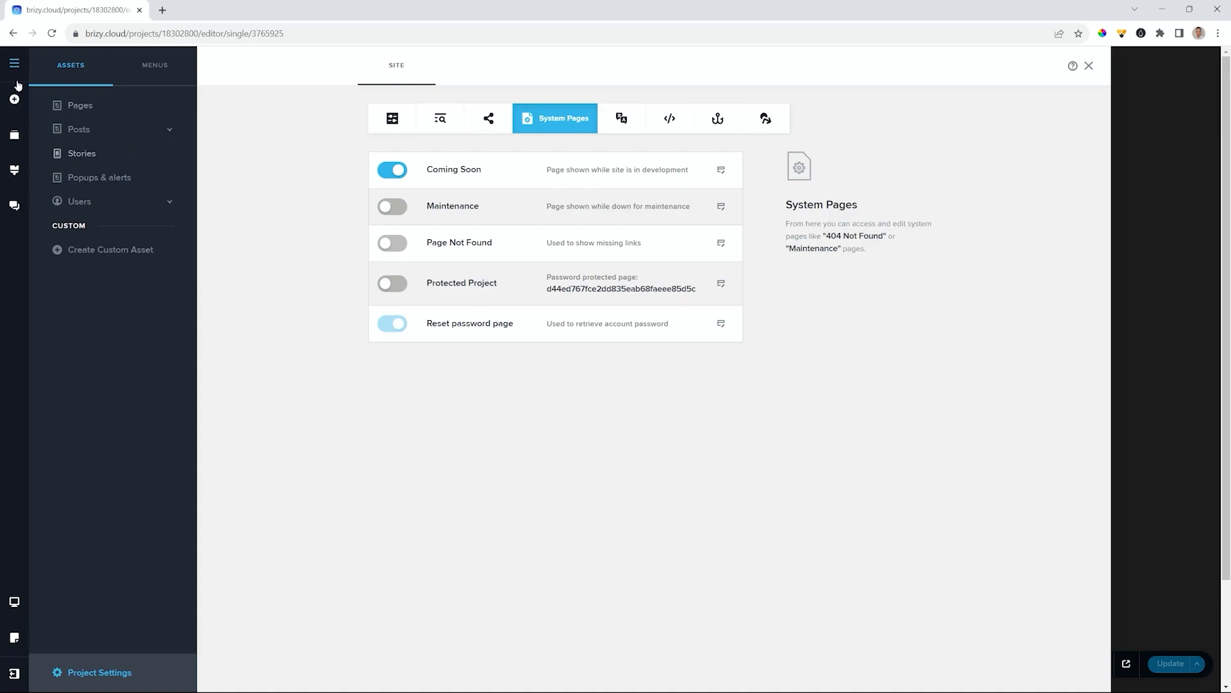
click(77, 107)
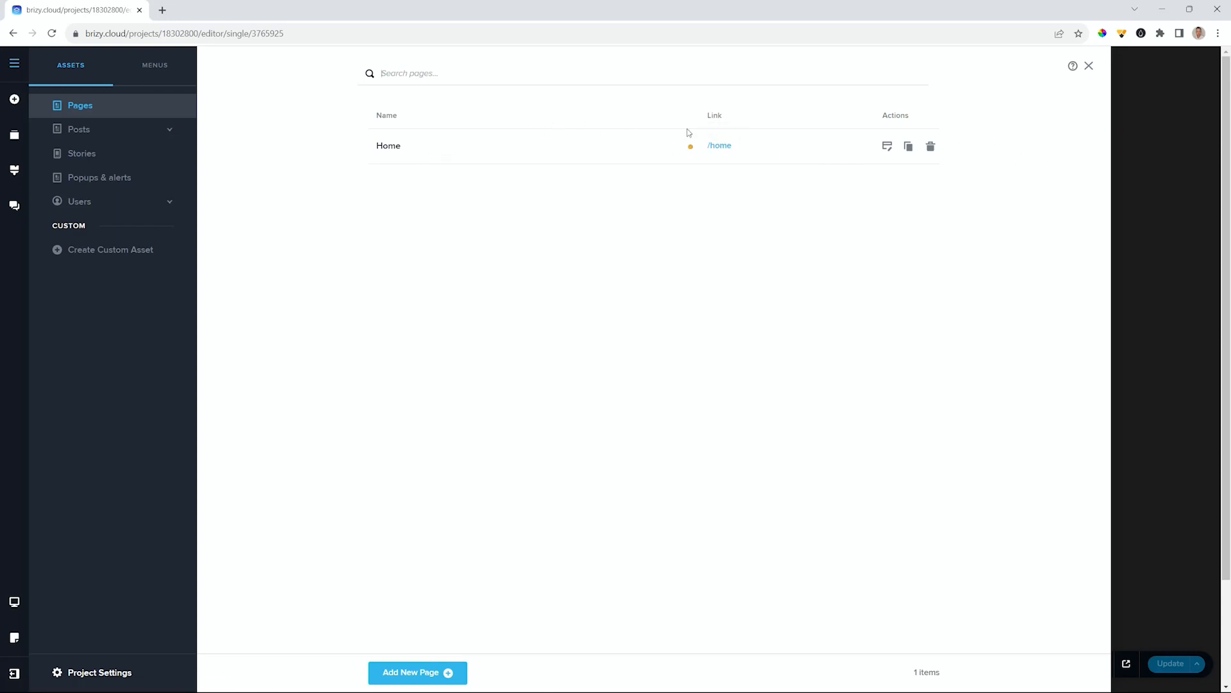
- Change the Home page's status from Draft to Published, save, and return to the pages list
click(384, 150)
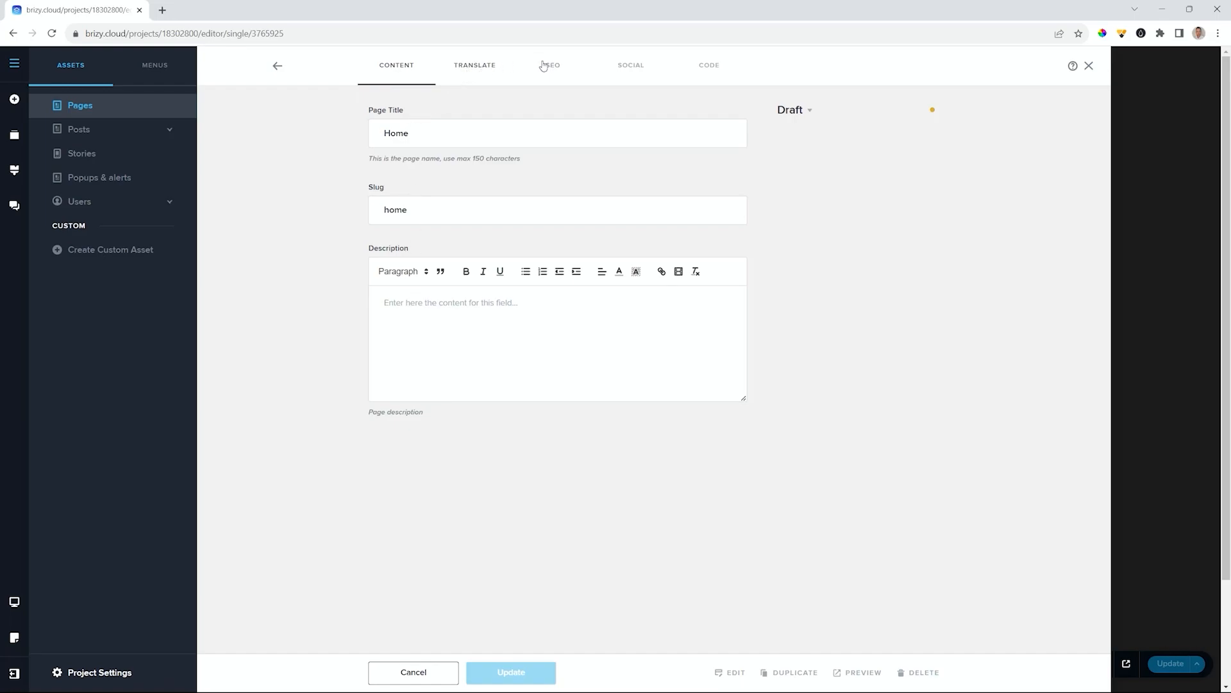
click(701, 69)
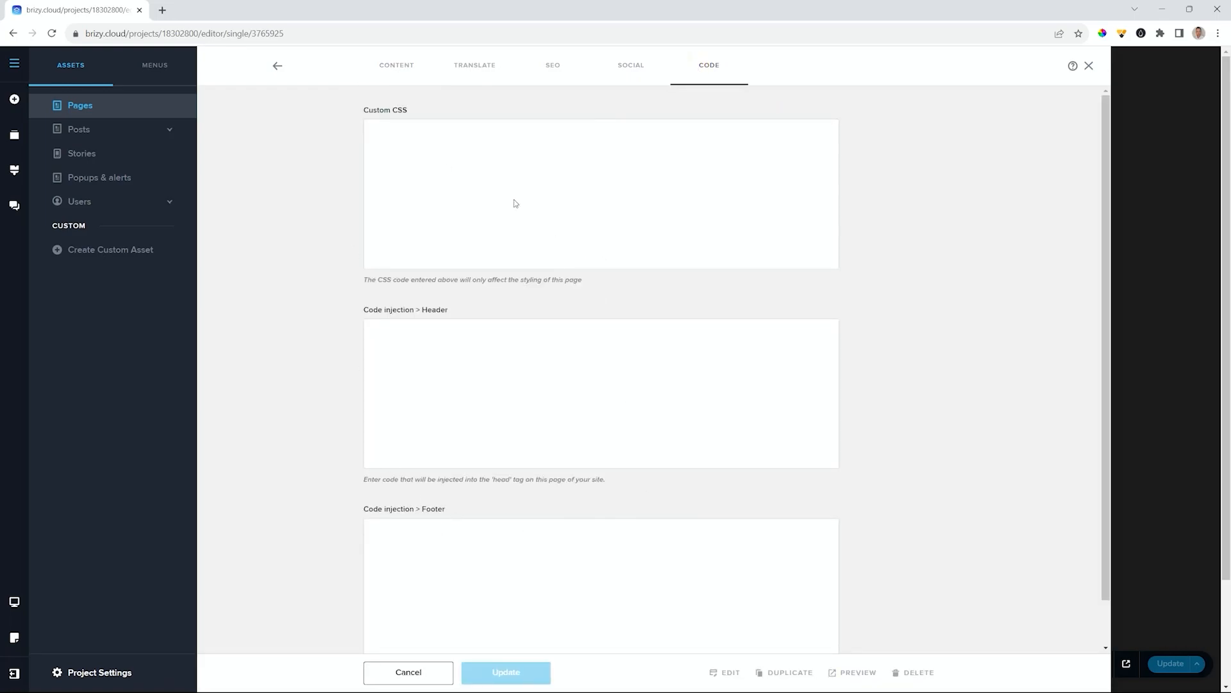
click(399, 69)
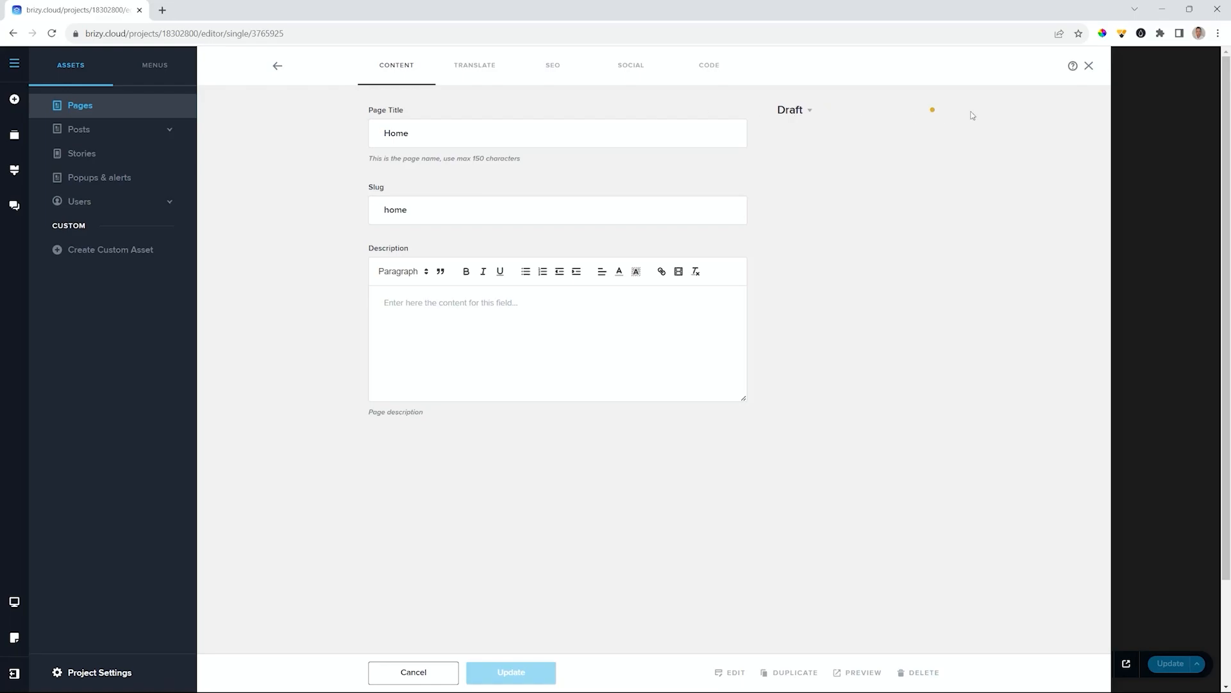
click(807, 113)
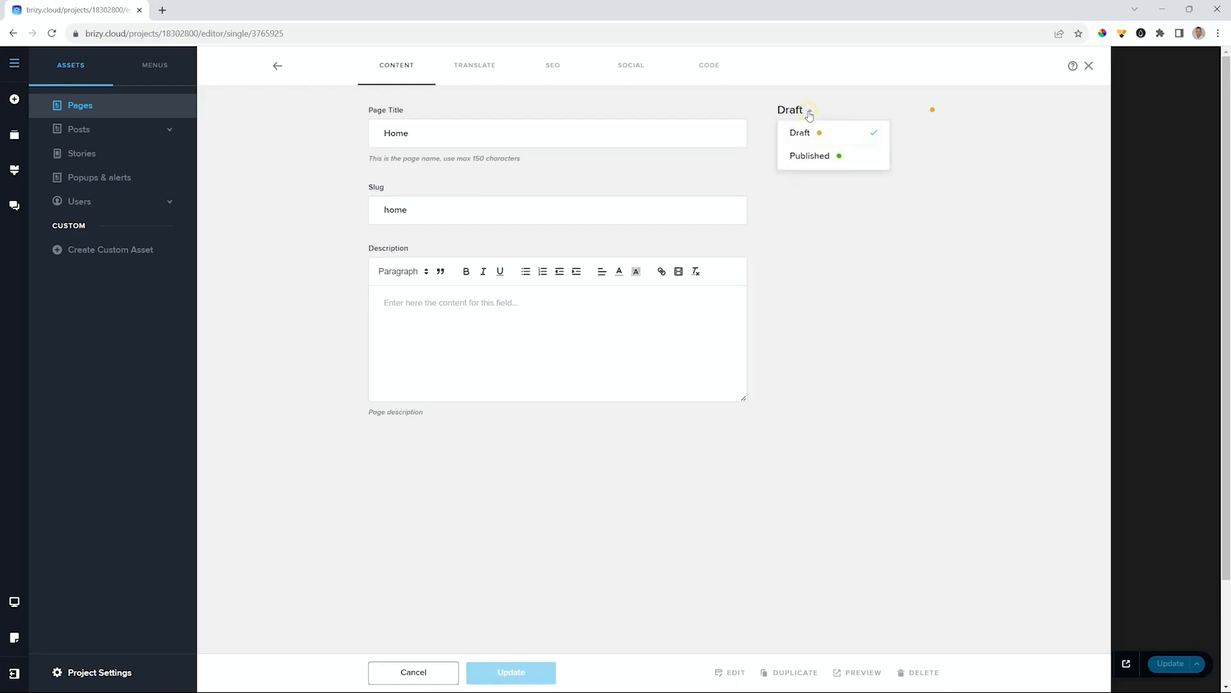
click(810, 156)
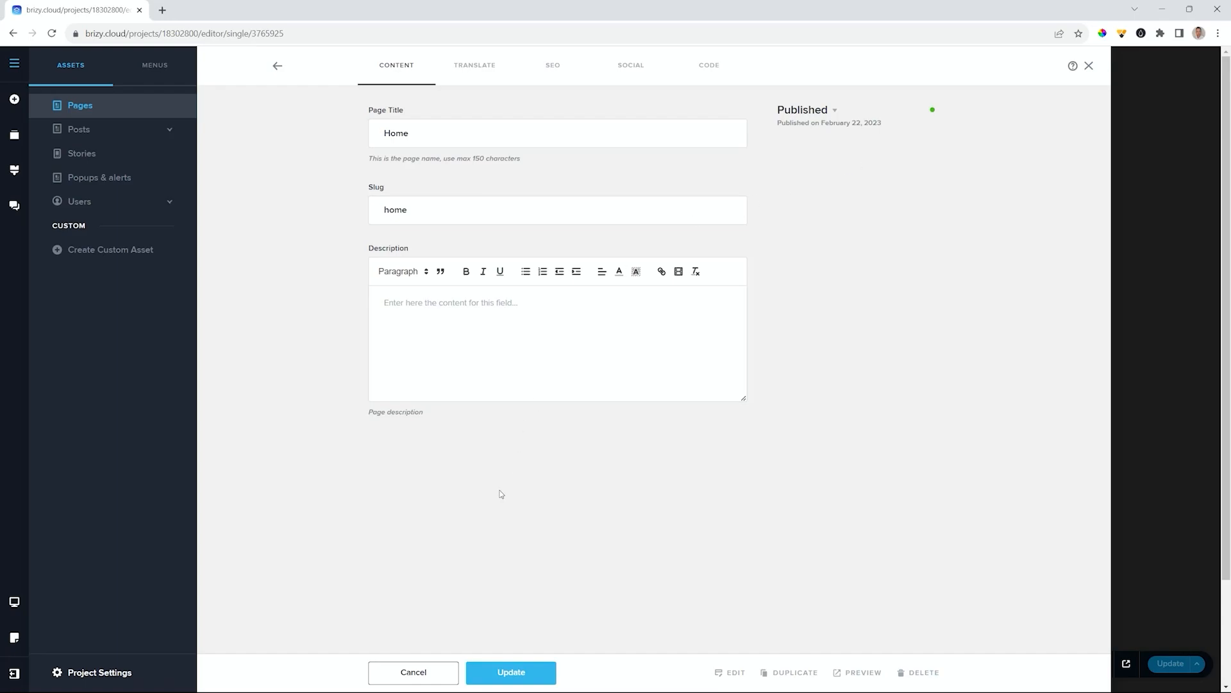
click(500, 672)
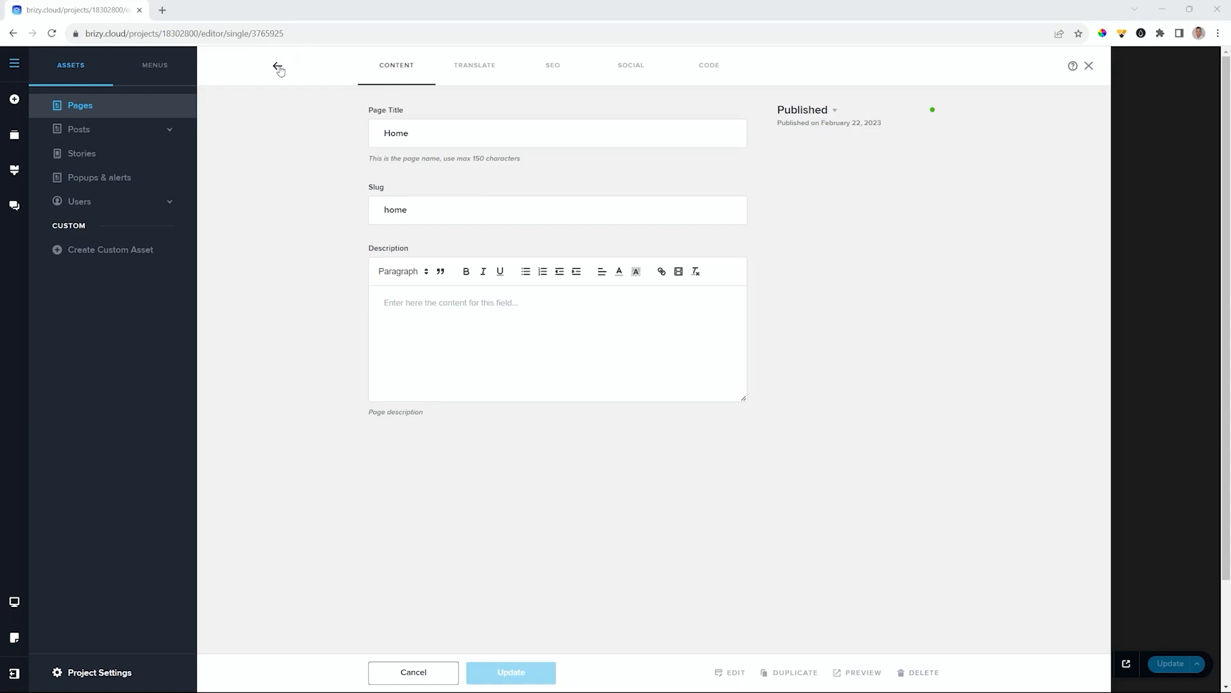
click(80, 106)
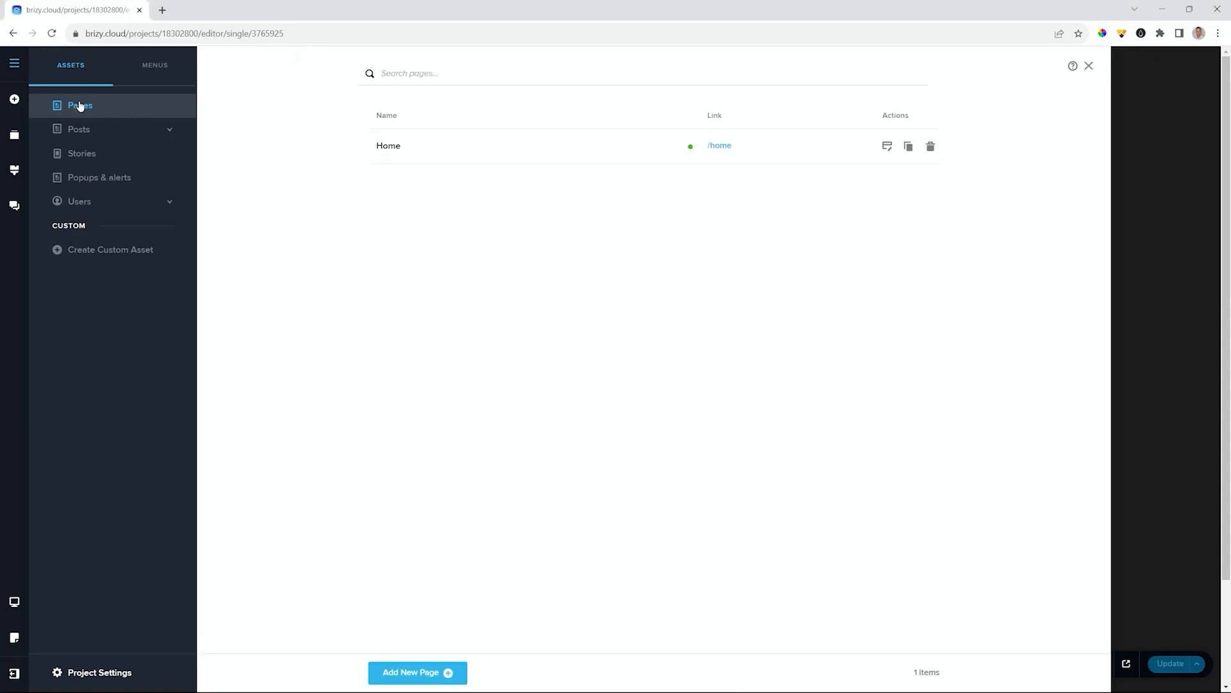
click(390, 146)
click(277, 65)
mouse_move(415, 151)
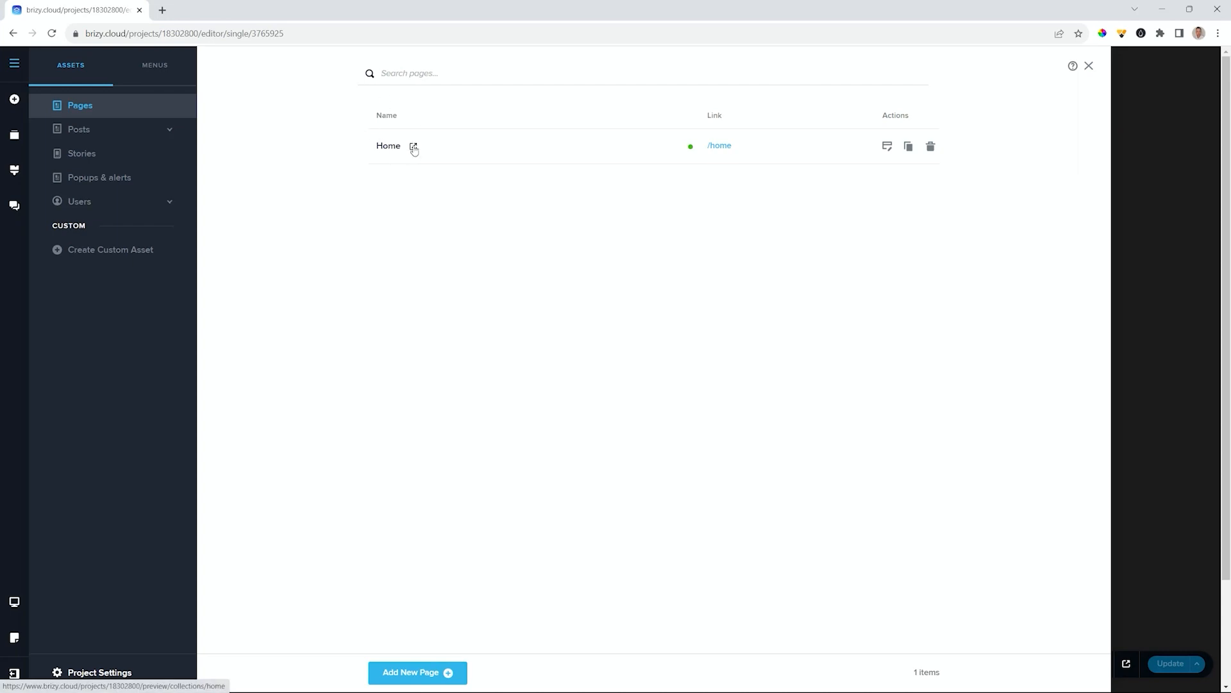
click(725, 152)
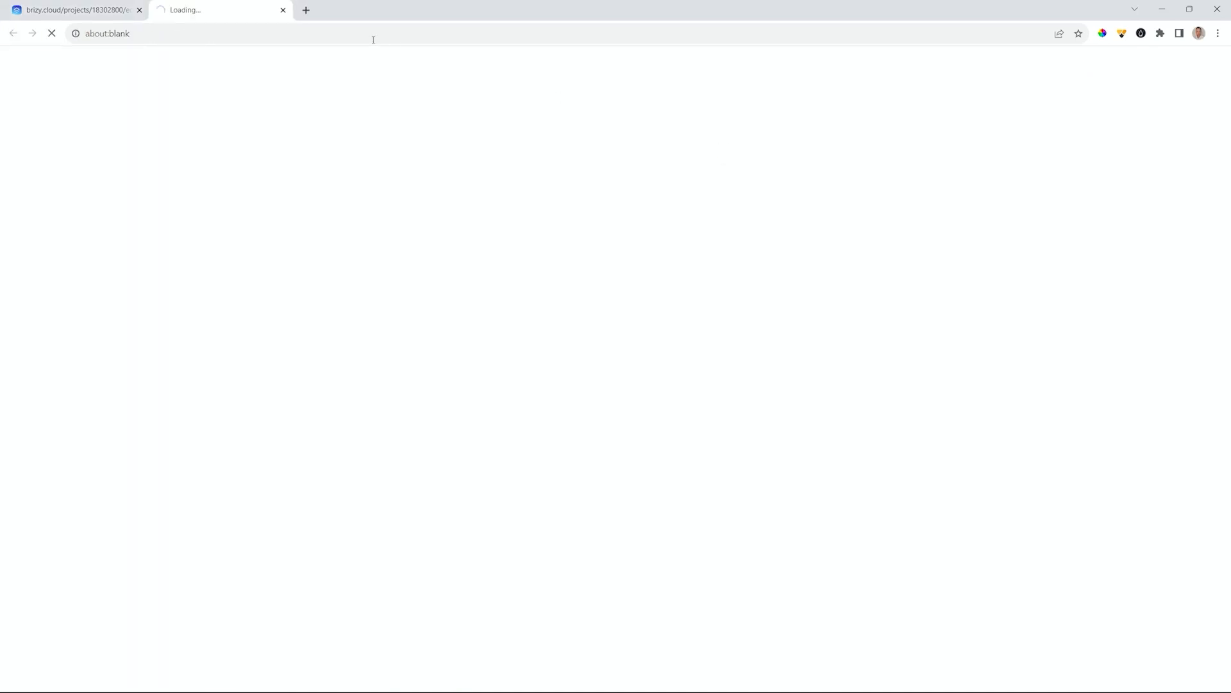
click(283, 10)
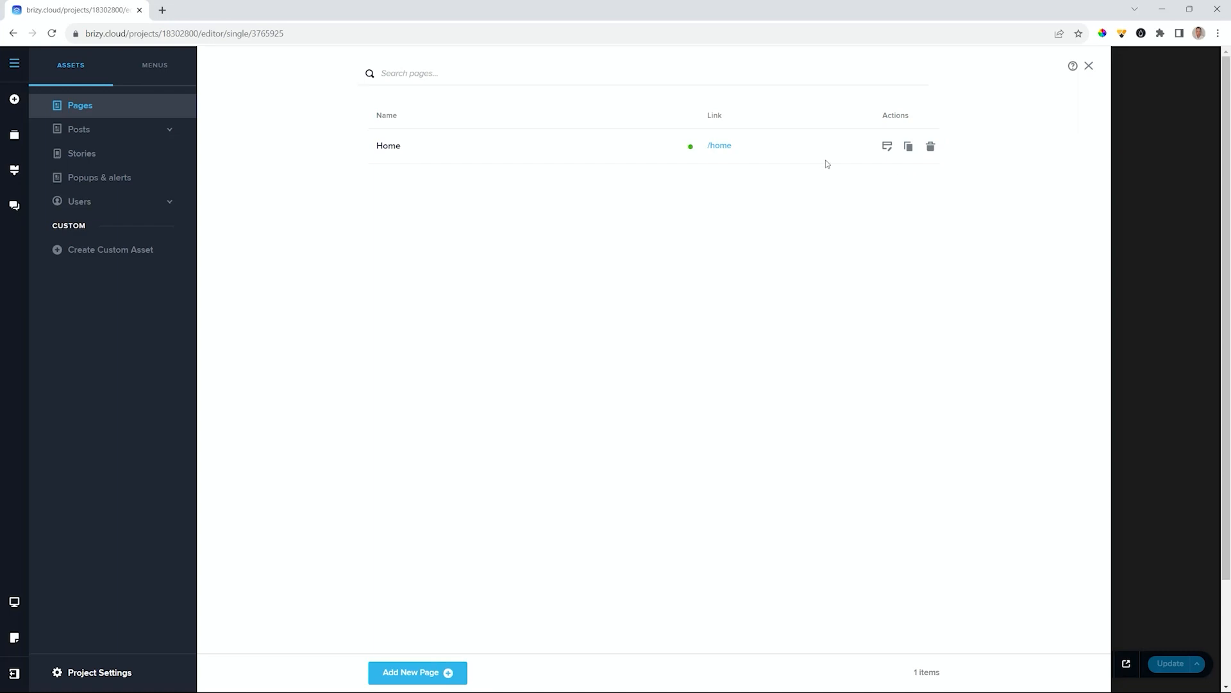
- Add a new page titled 'About' with Published status, save it, and return to the list
click(439, 679)
click(416, 128)
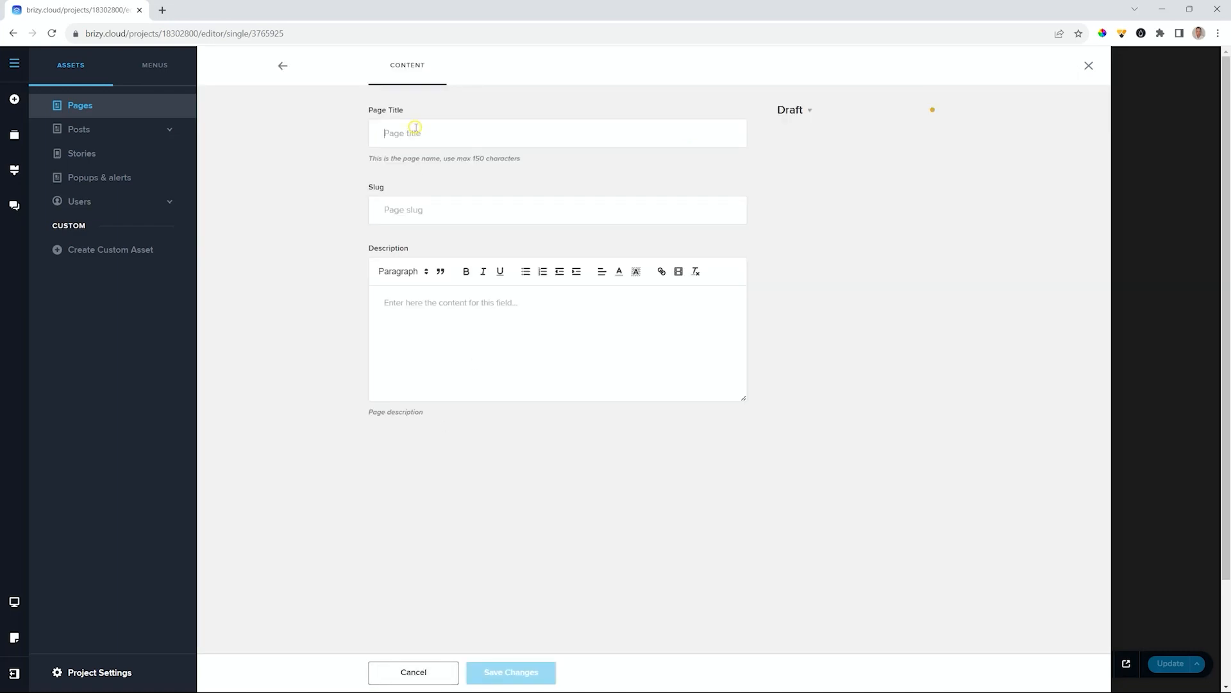
text(About)
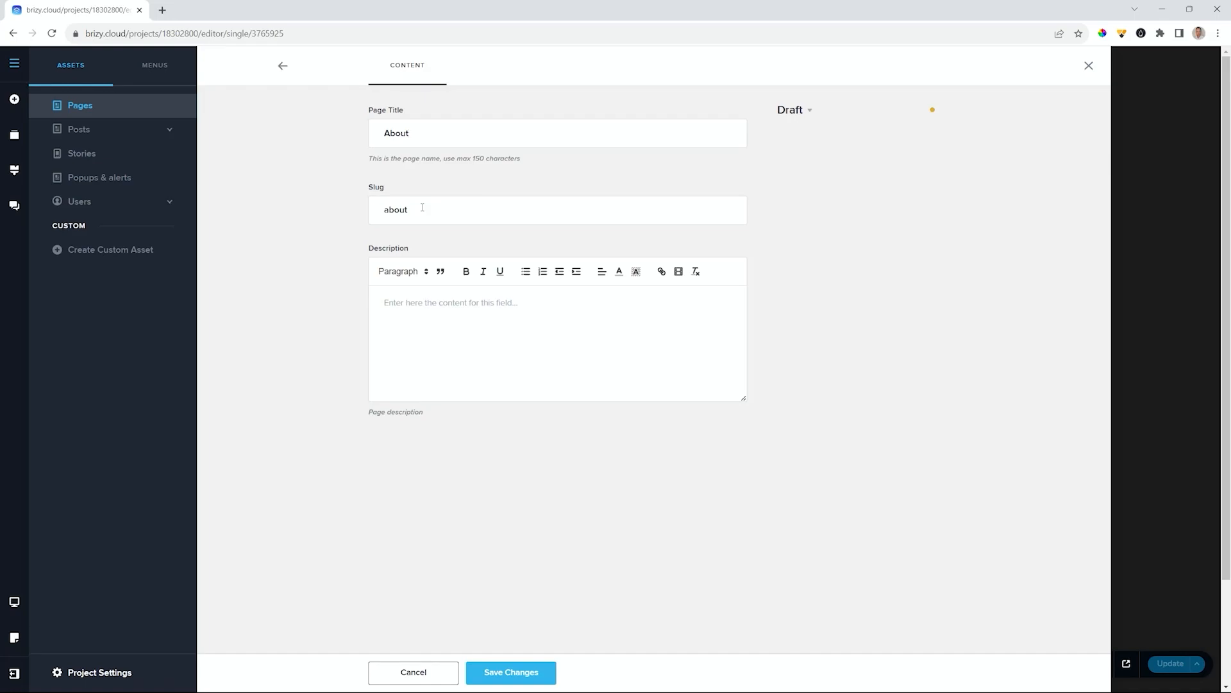
click(408, 301)
click(796, 111)
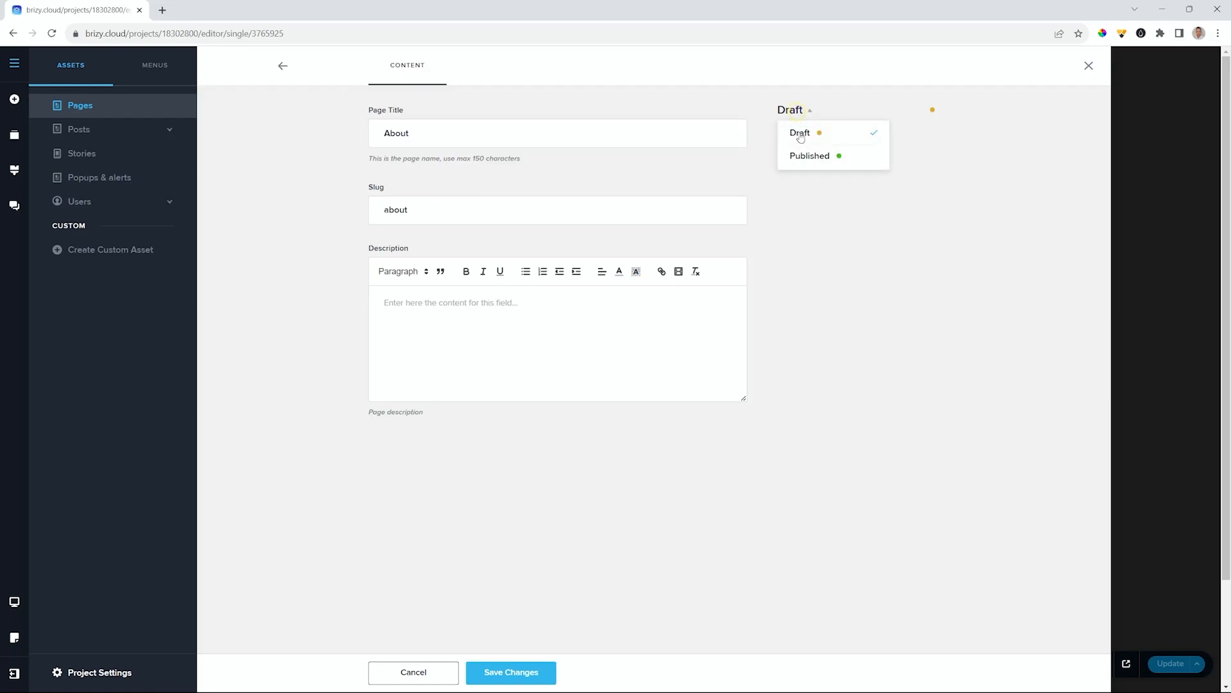
click(803, 155)
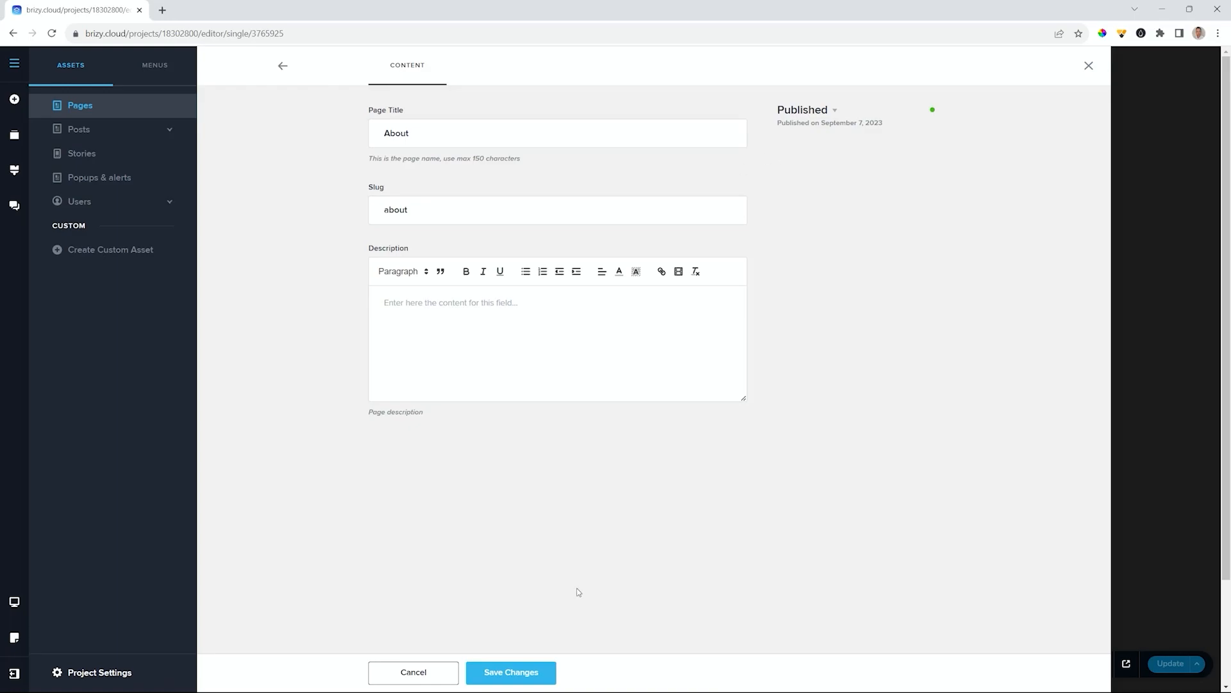
click(509, 672)
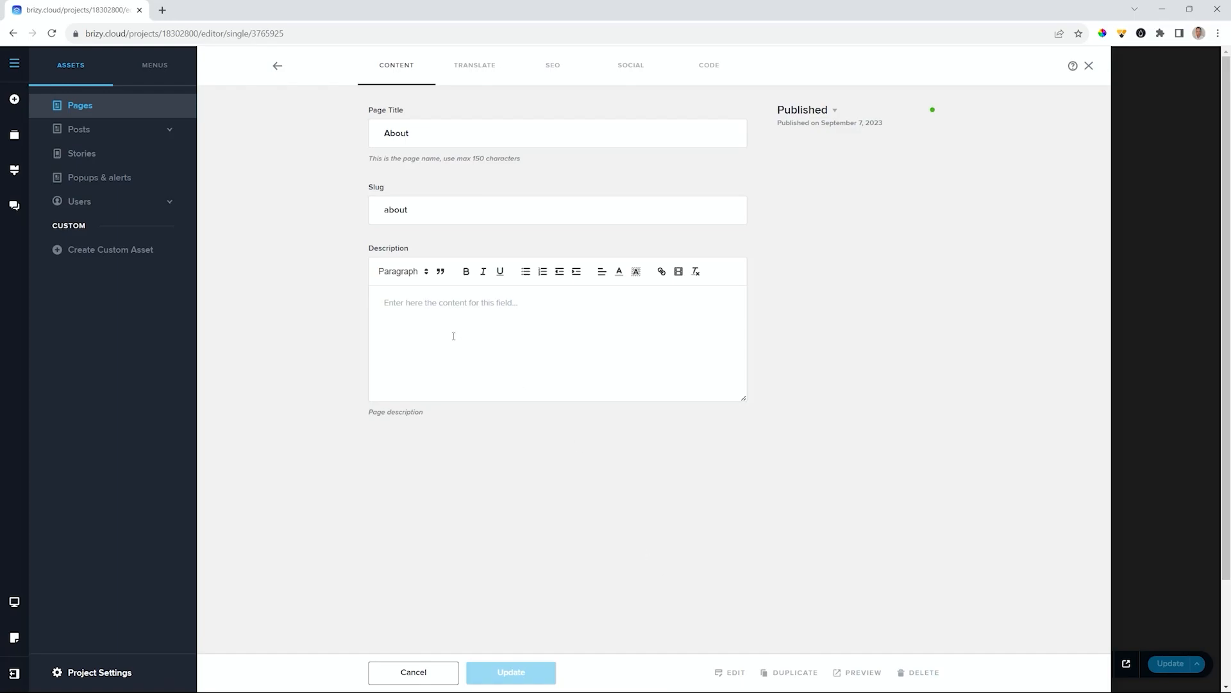
click(278, 67)
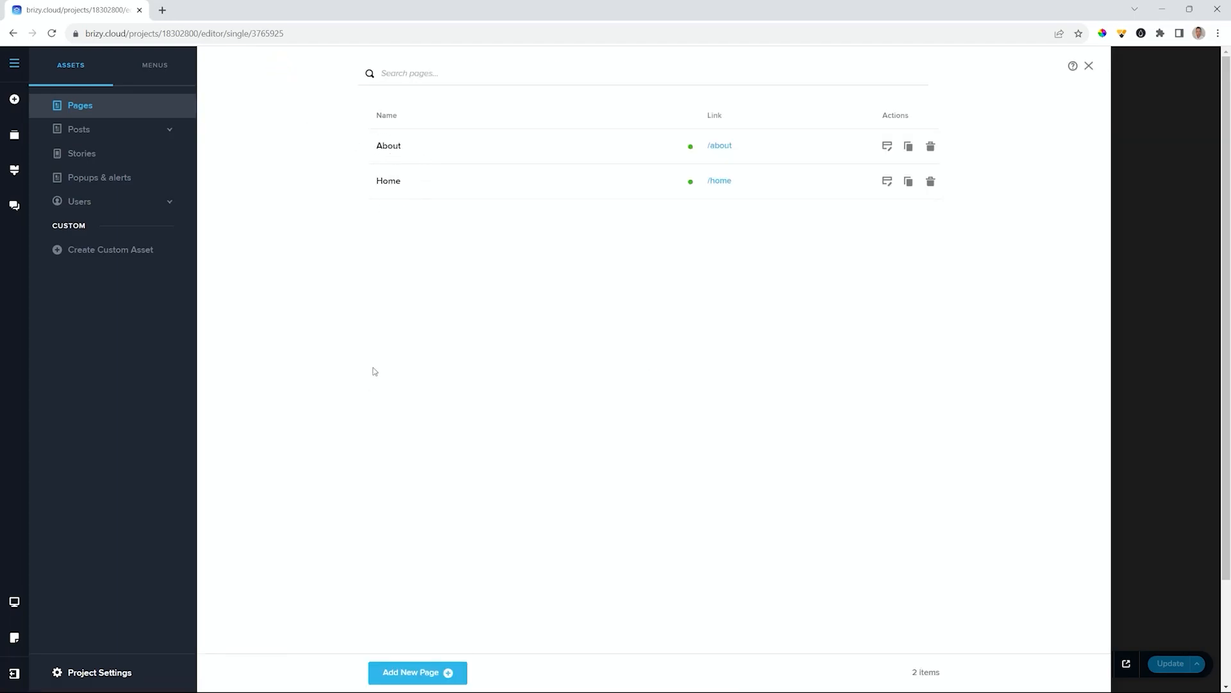
- Add a published page titled 'Services' and return to the pages list
click(417, 672)
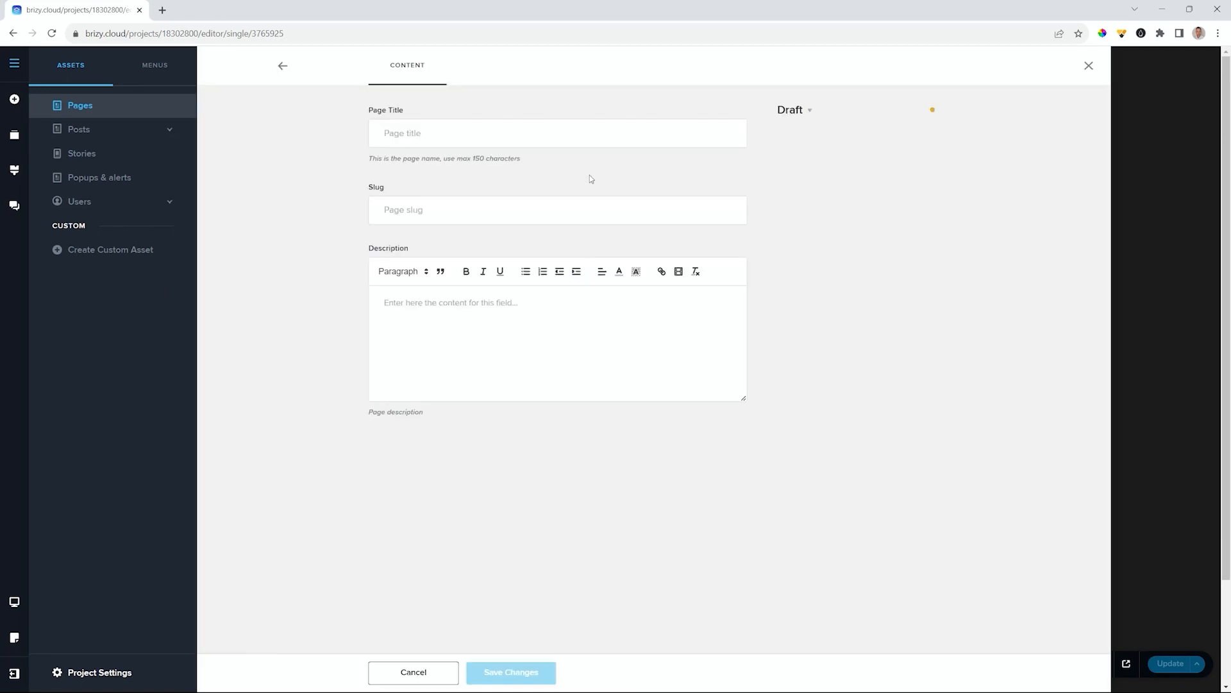
click(464, 137)
text(Services)
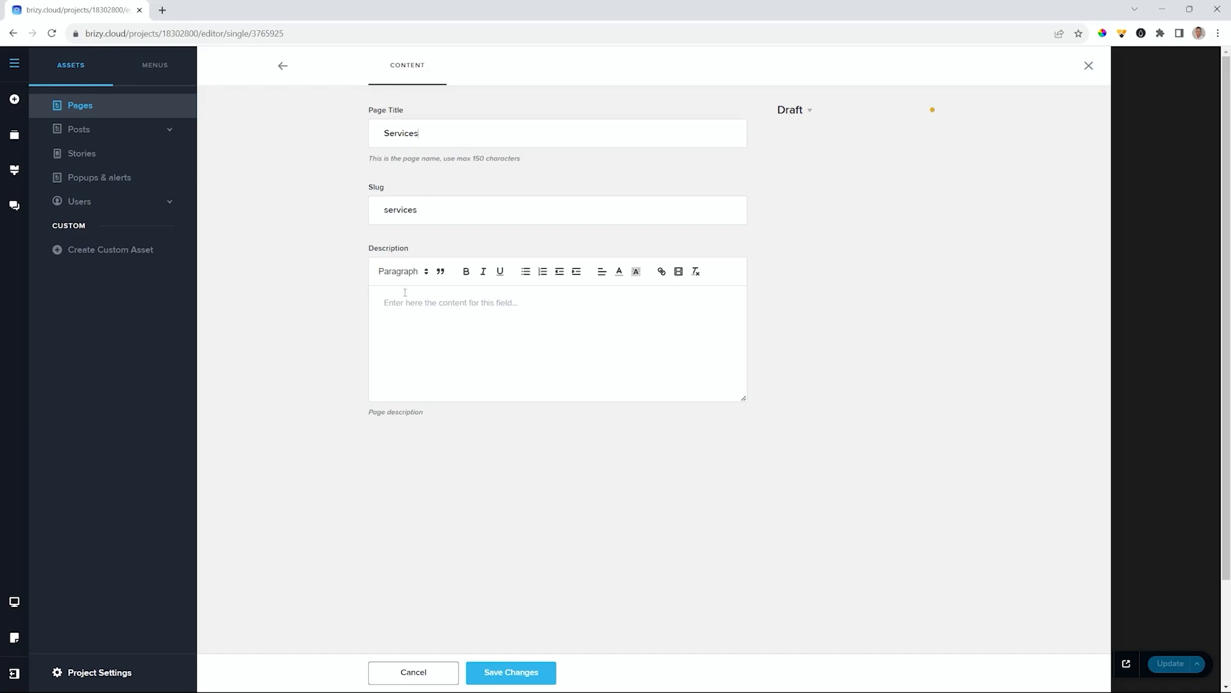
click(806, 110)
click(801, 157)
click(516, 673)
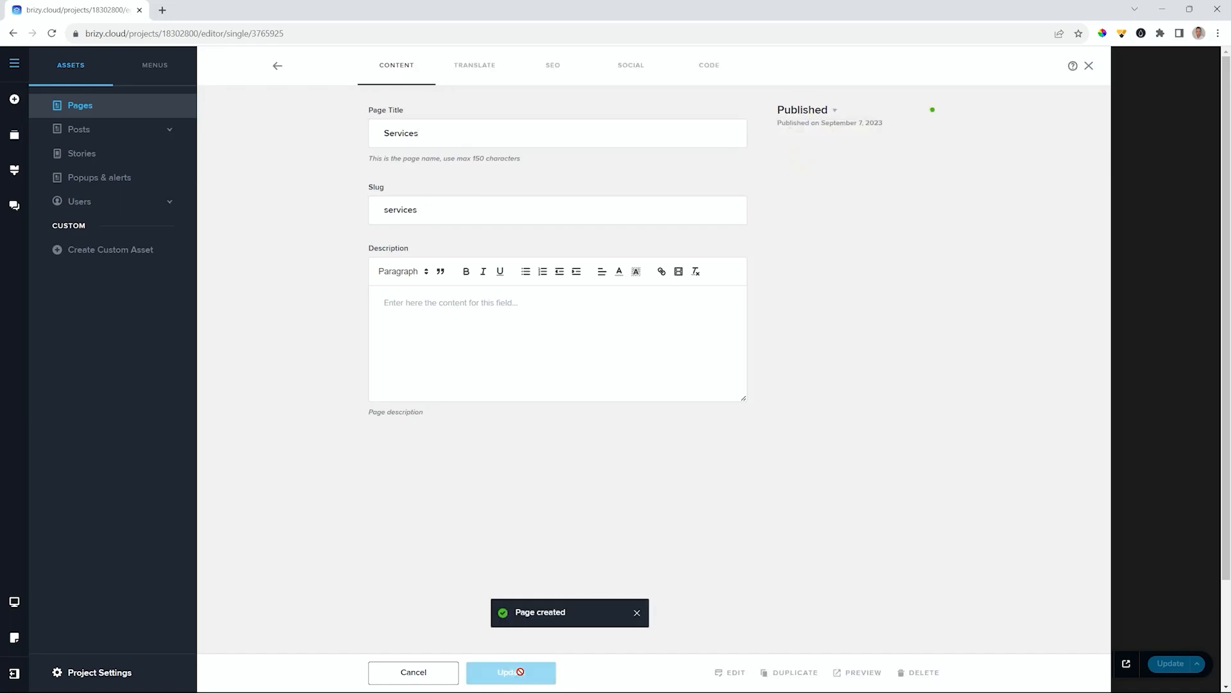
click(277, 67)
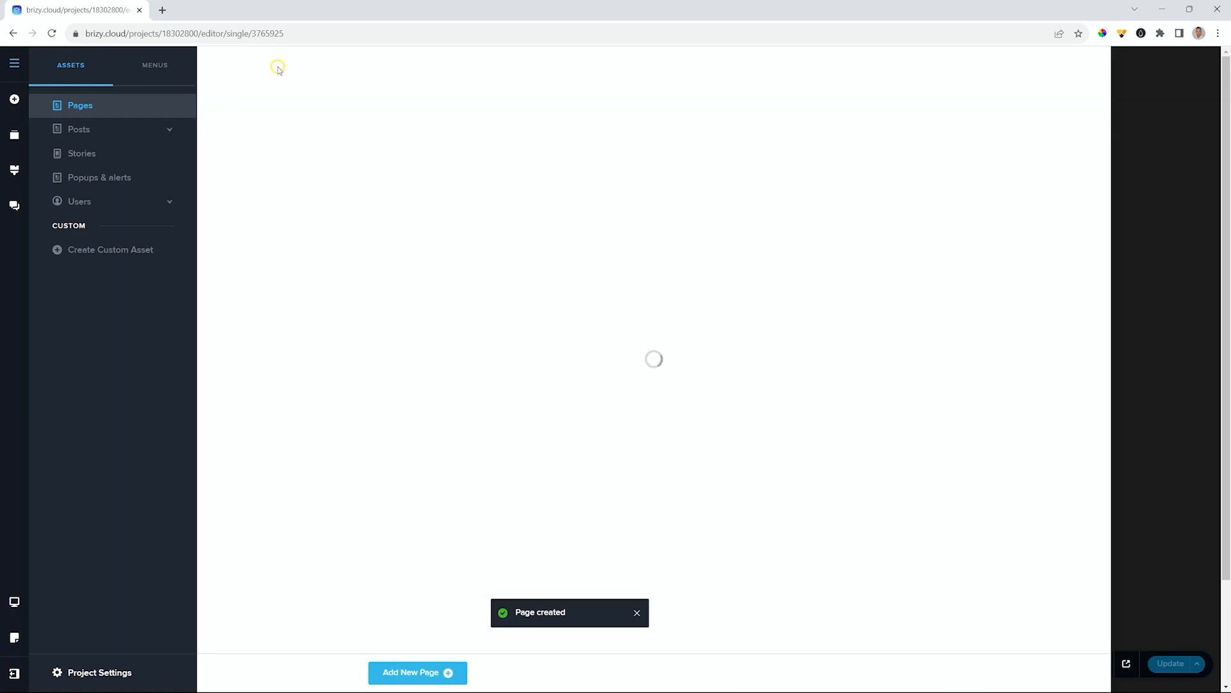
- Add a published page titled 'Package' and return to the pages list
click(426, 672)
click(427, 133)
text(Packages)
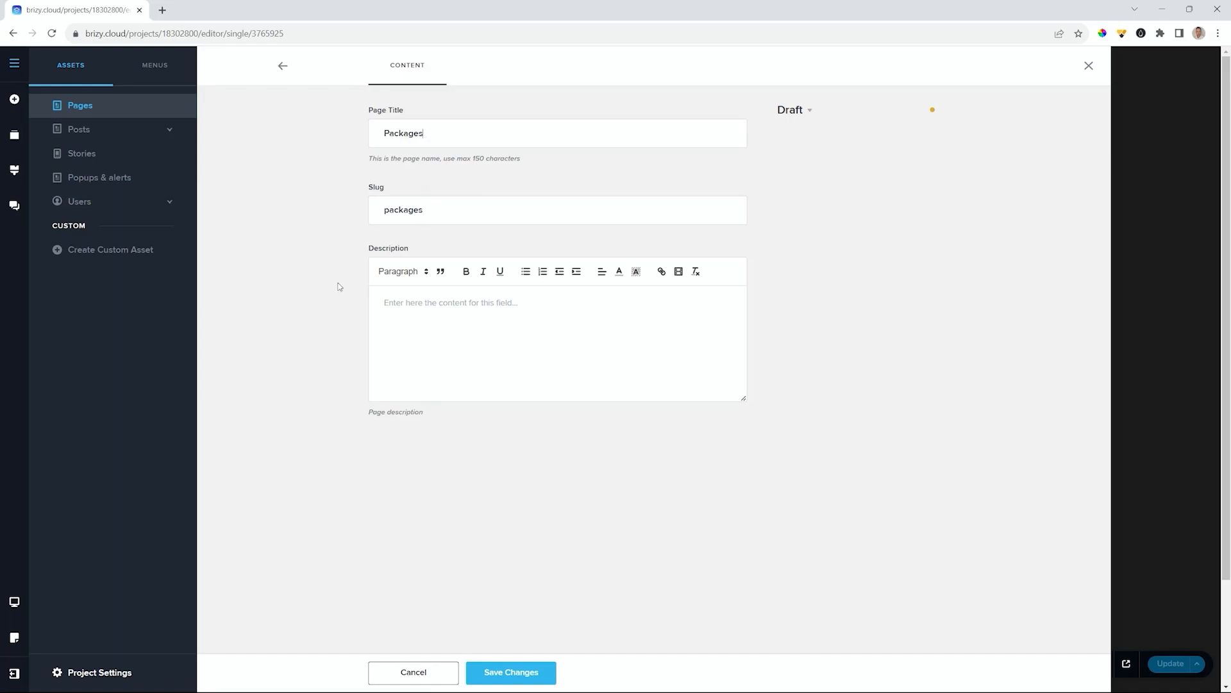
click(794, 113)
click(798, 155)
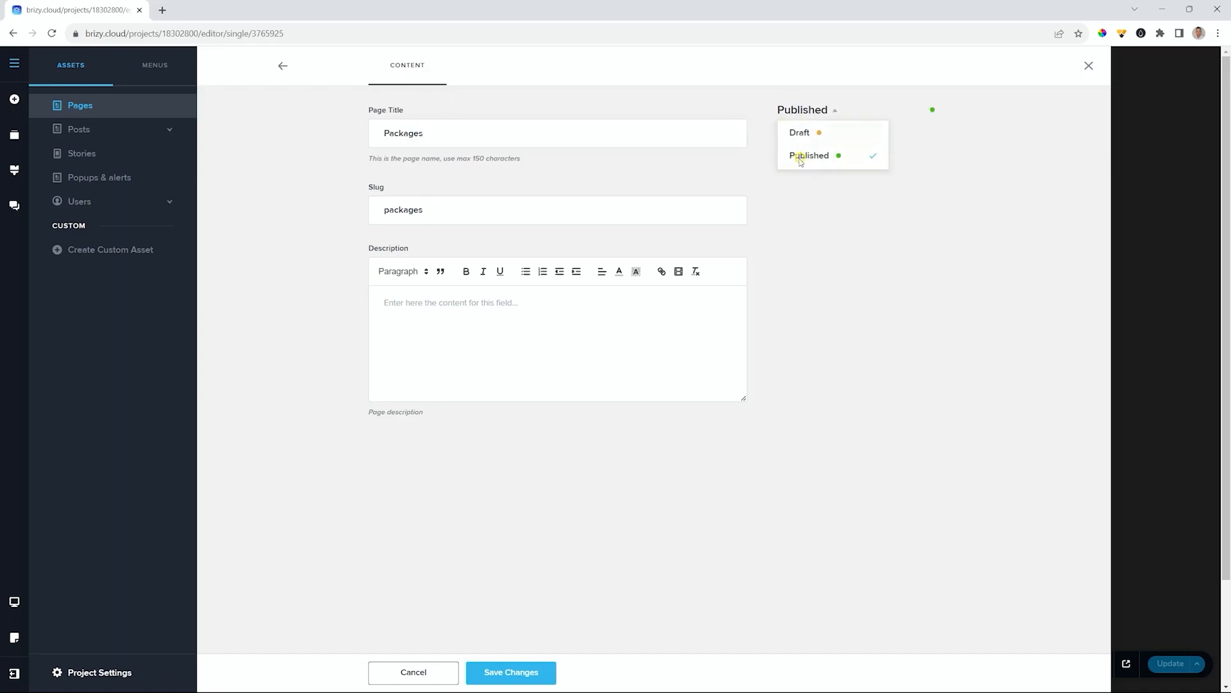
click(484, 670)
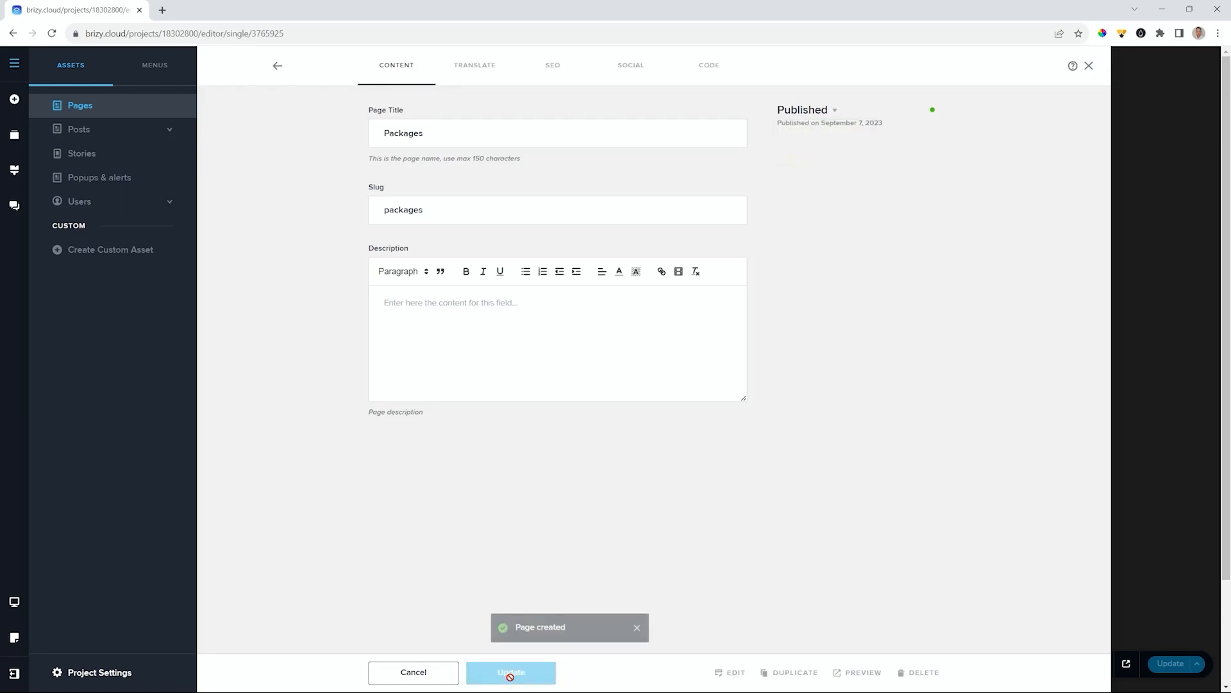
click(277, 65)
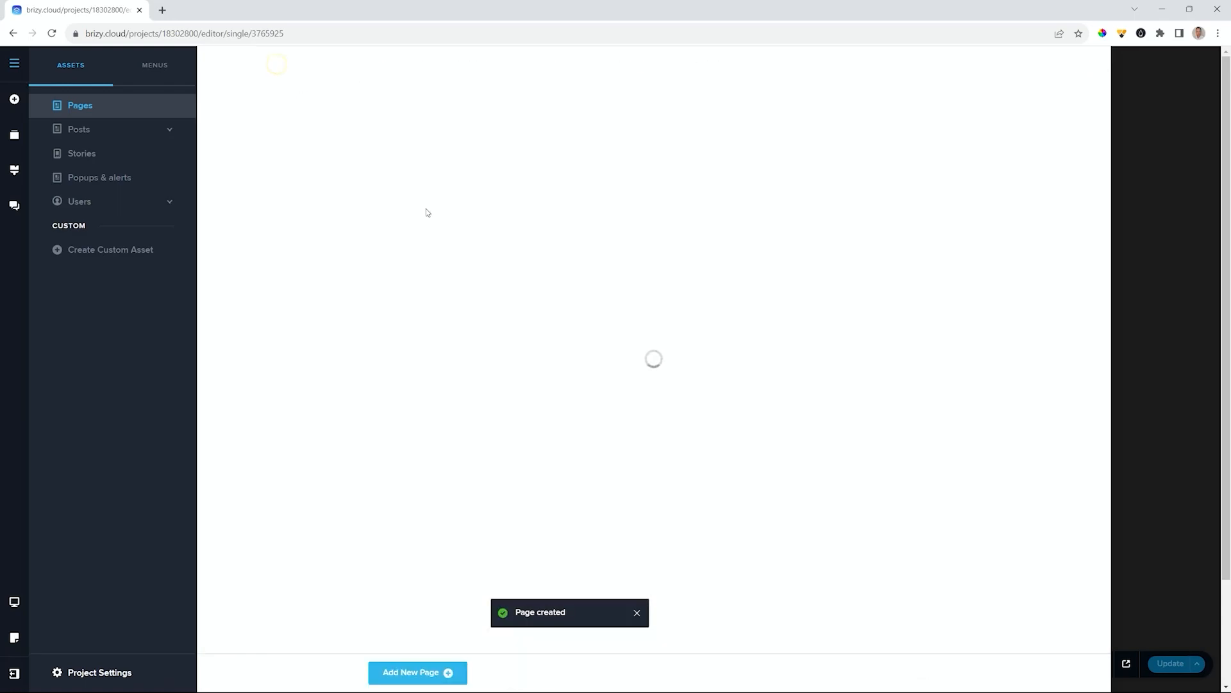
- Add a published page titled 'Contact Us' and return to the pages list
click(428, 670)
click(446, 128)
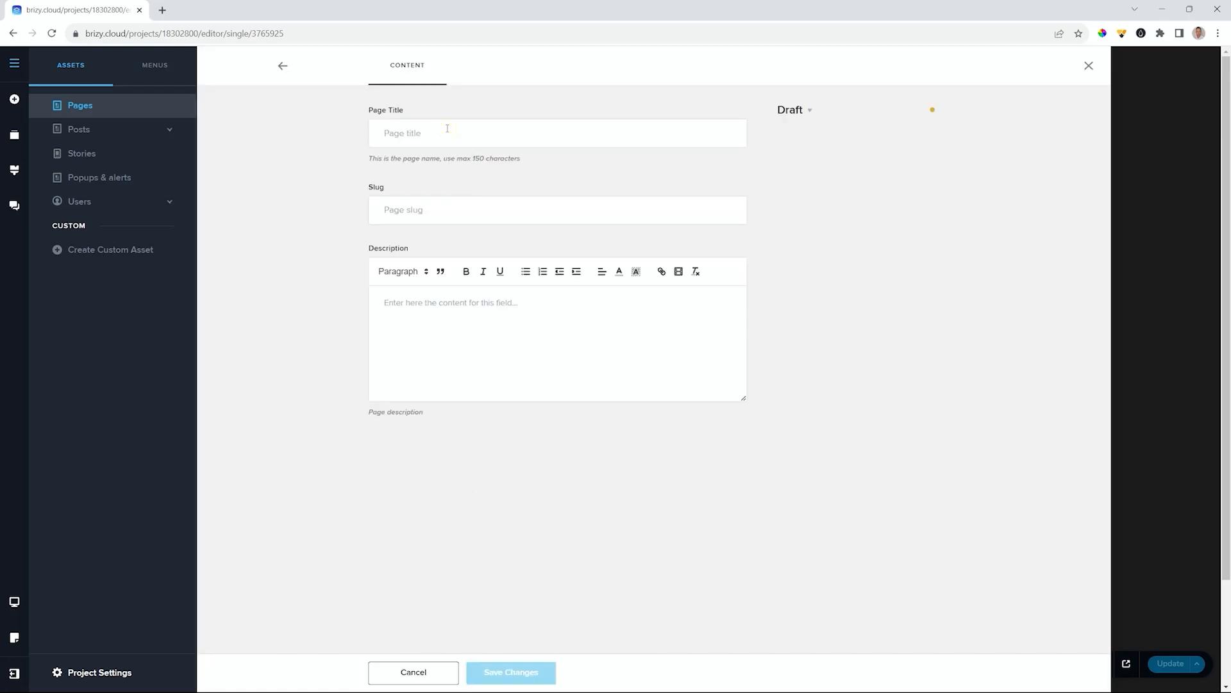
text(Contact Us)
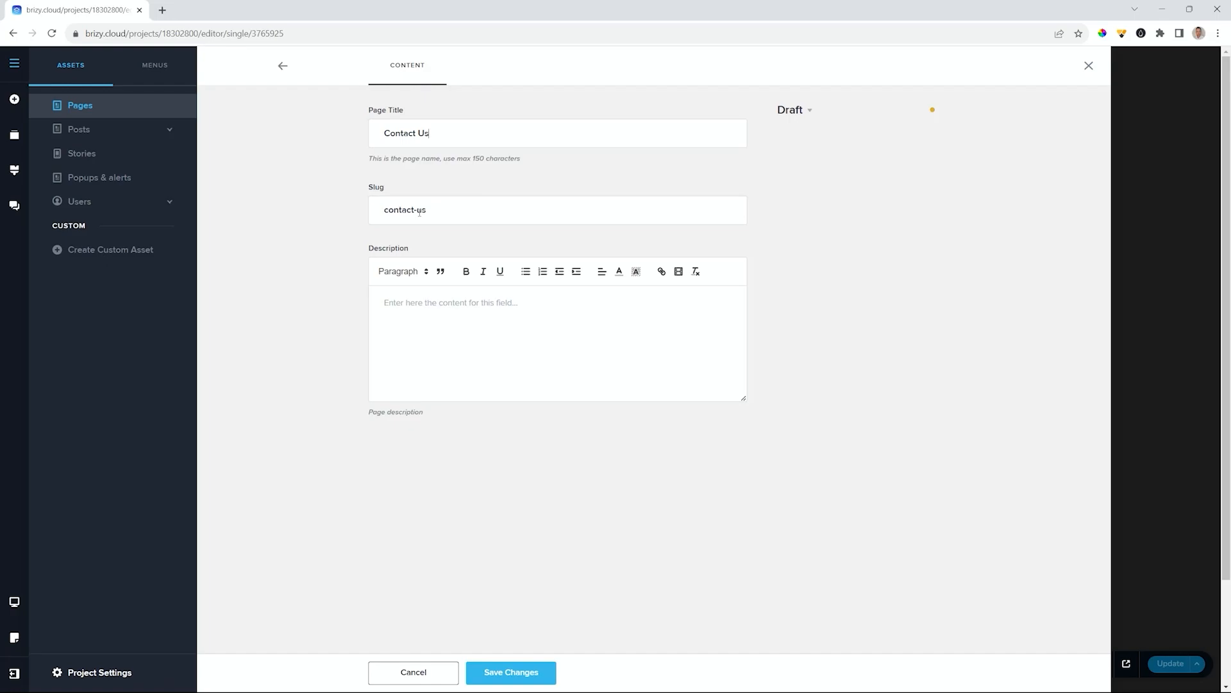
click(797, 113)
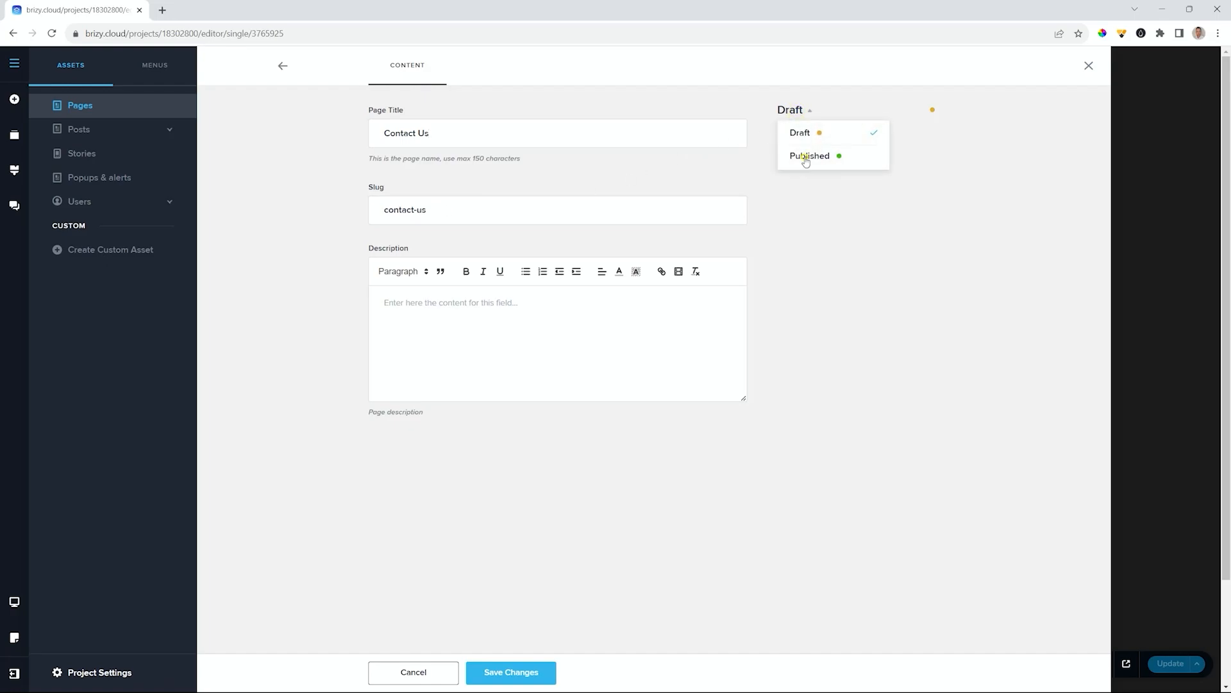
click(803, 160)
click(514, 673)
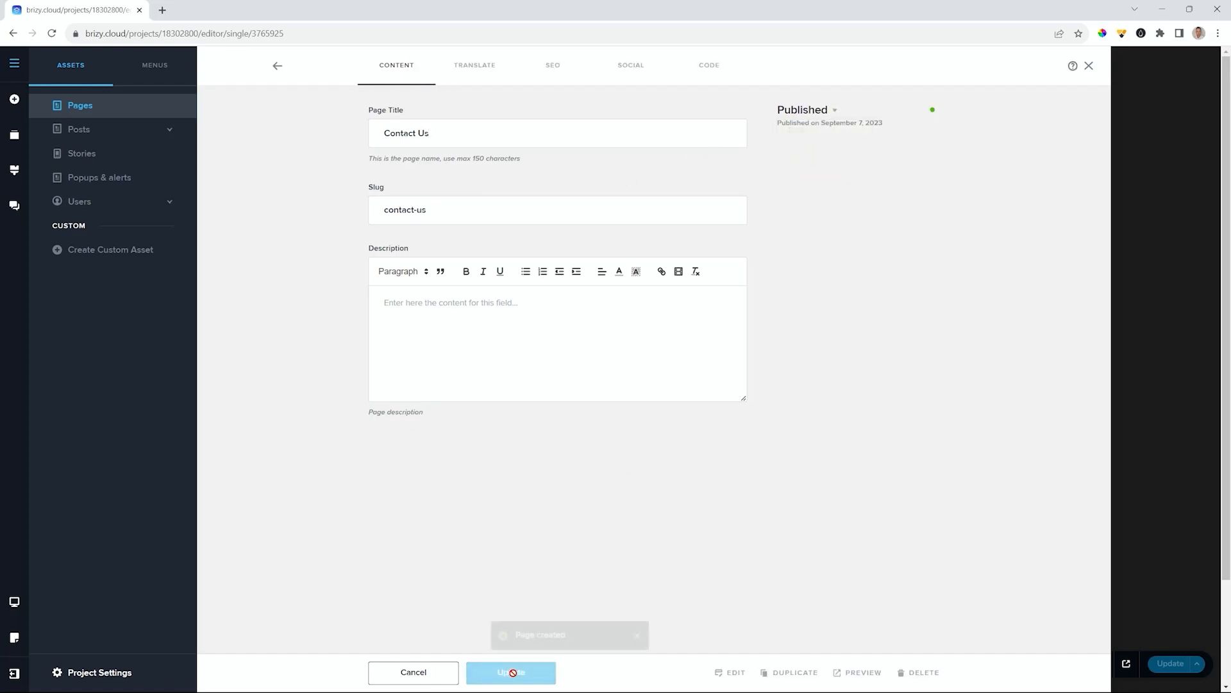
click(277, 67)
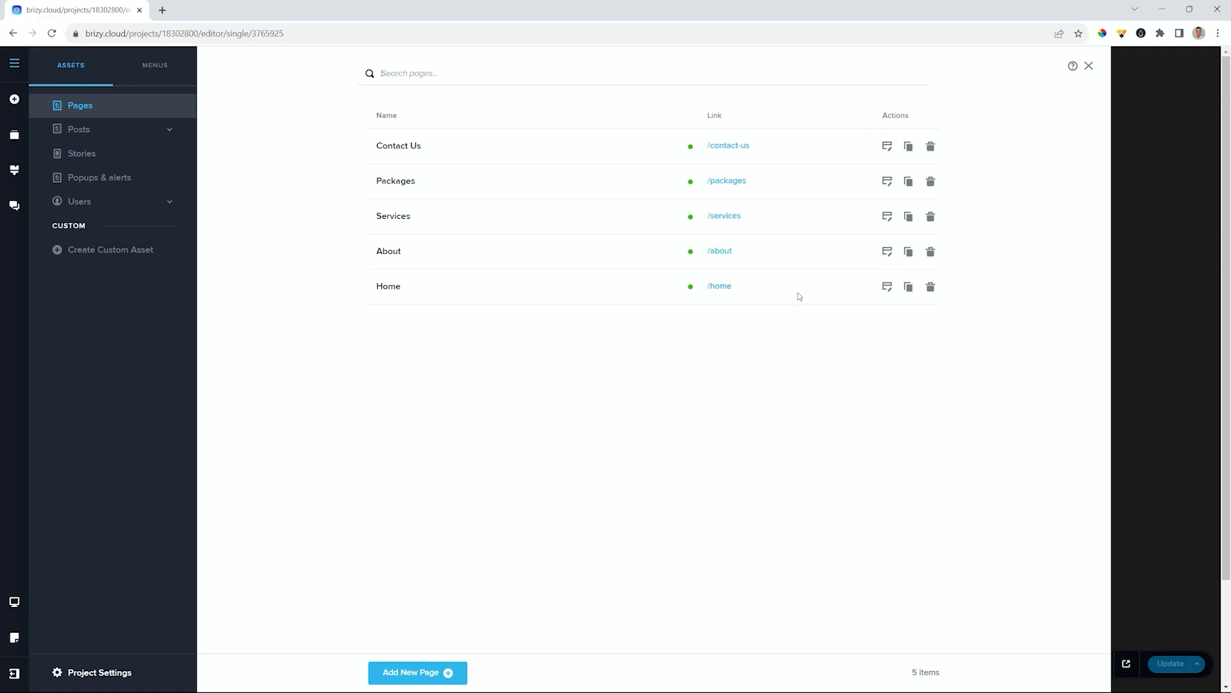
- Open the Home page in the editor, then switch to the empty About page
click(885, 286)
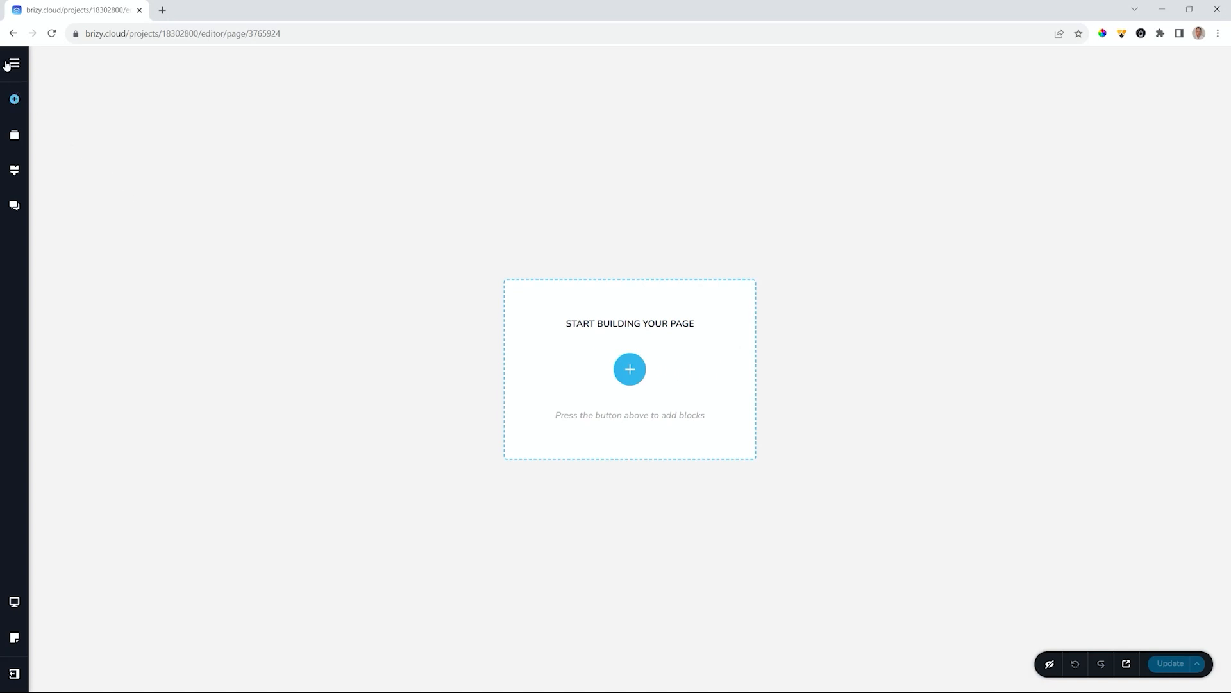
click(25, 65)
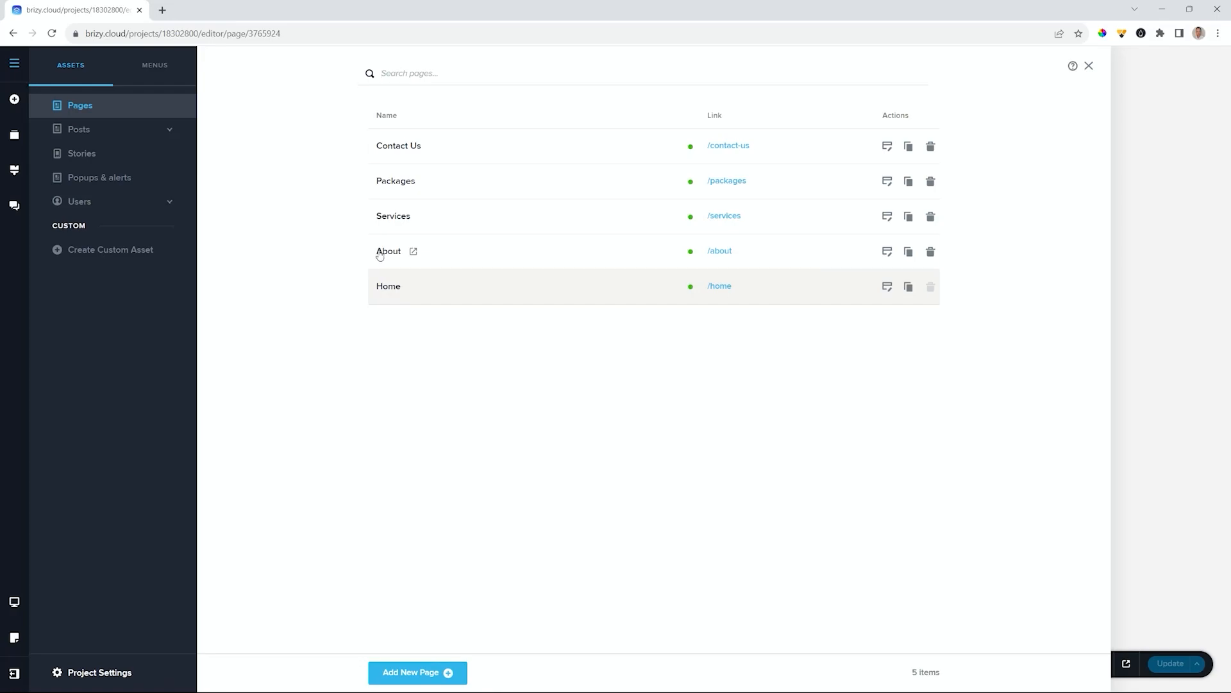
click(887, 251)
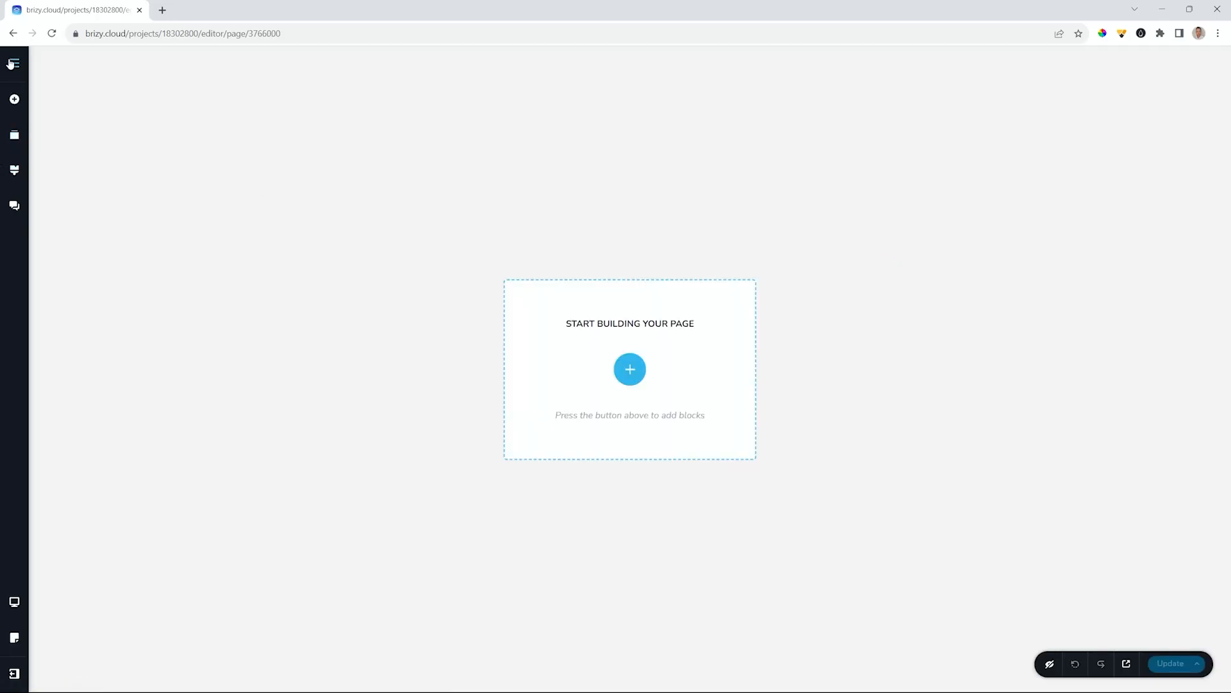
- Go back to the empty Home page through the project's Pages list
click(11, 61)
click(71, 104)
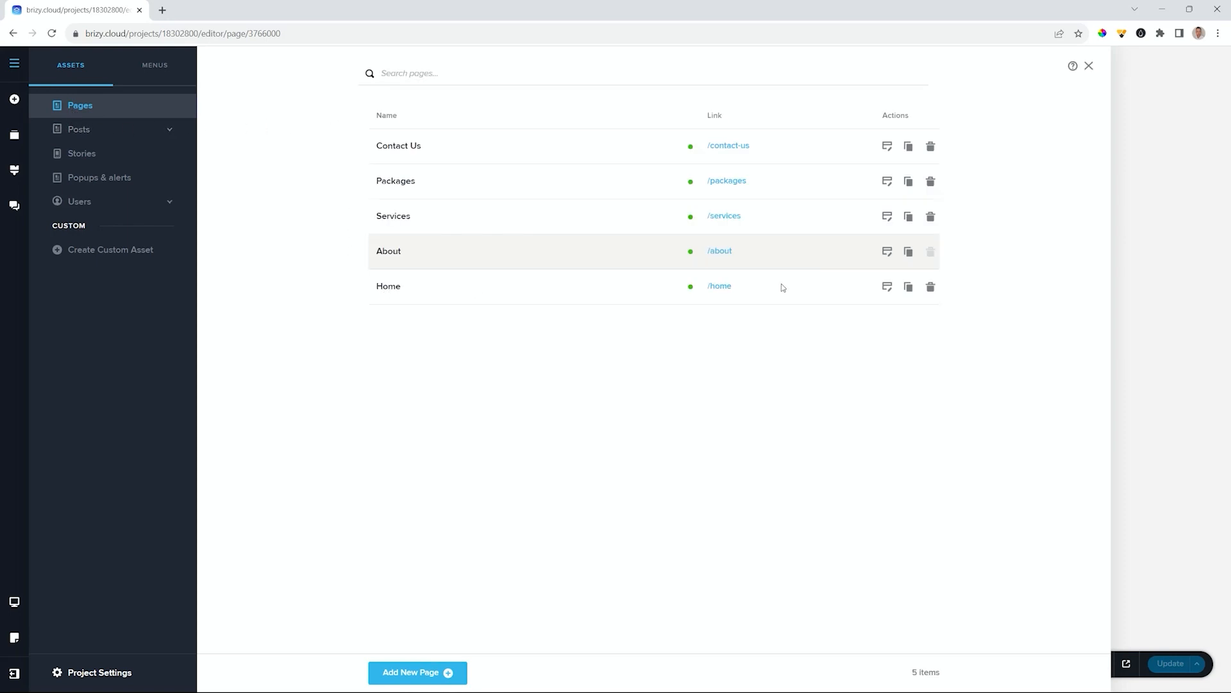
click(886, 288)
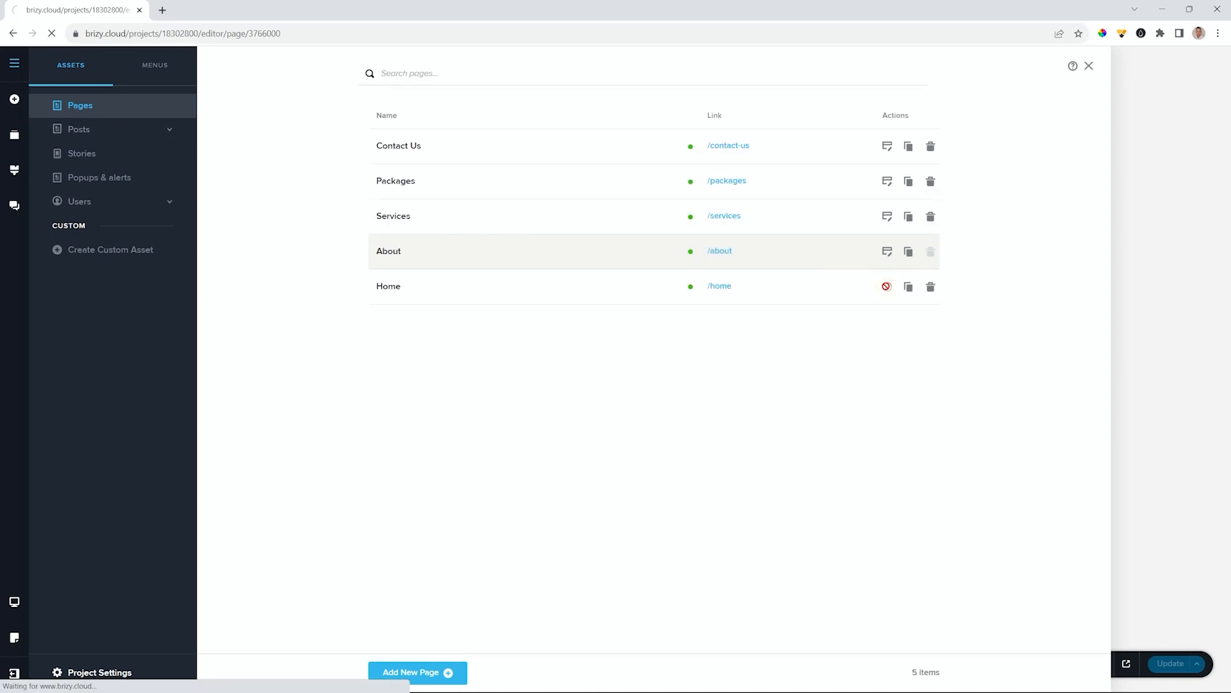
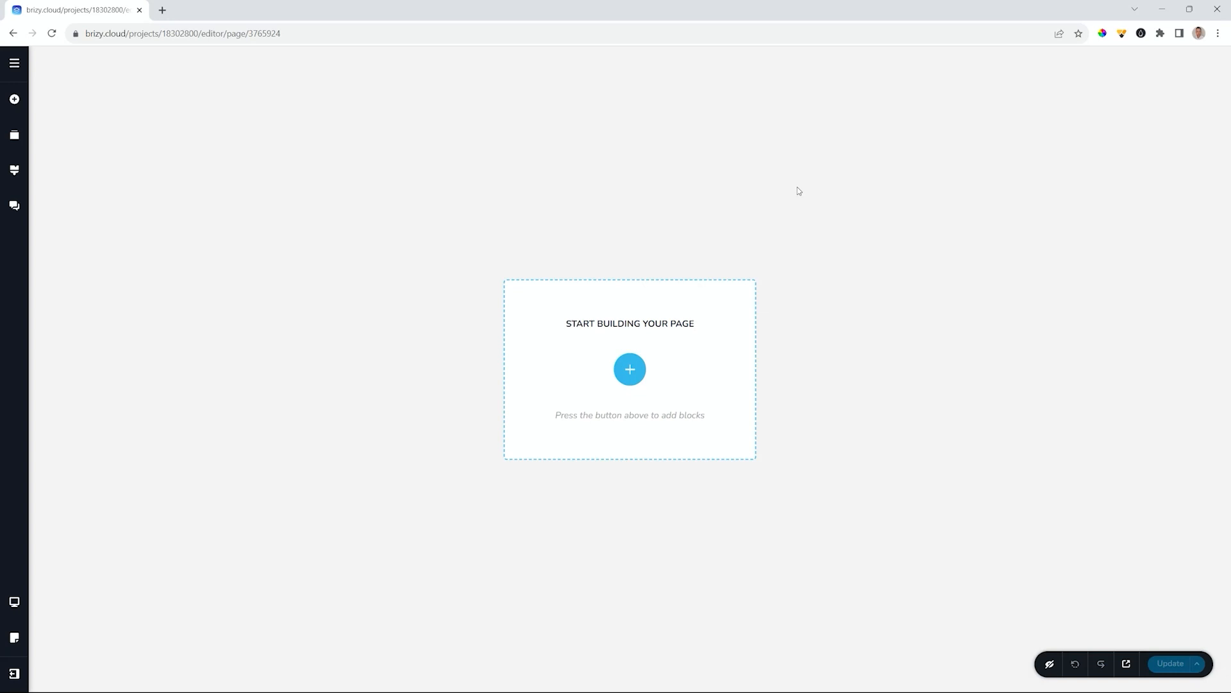
- Add an empty 'Create your own' block to the blank Home page
click(642, 367)
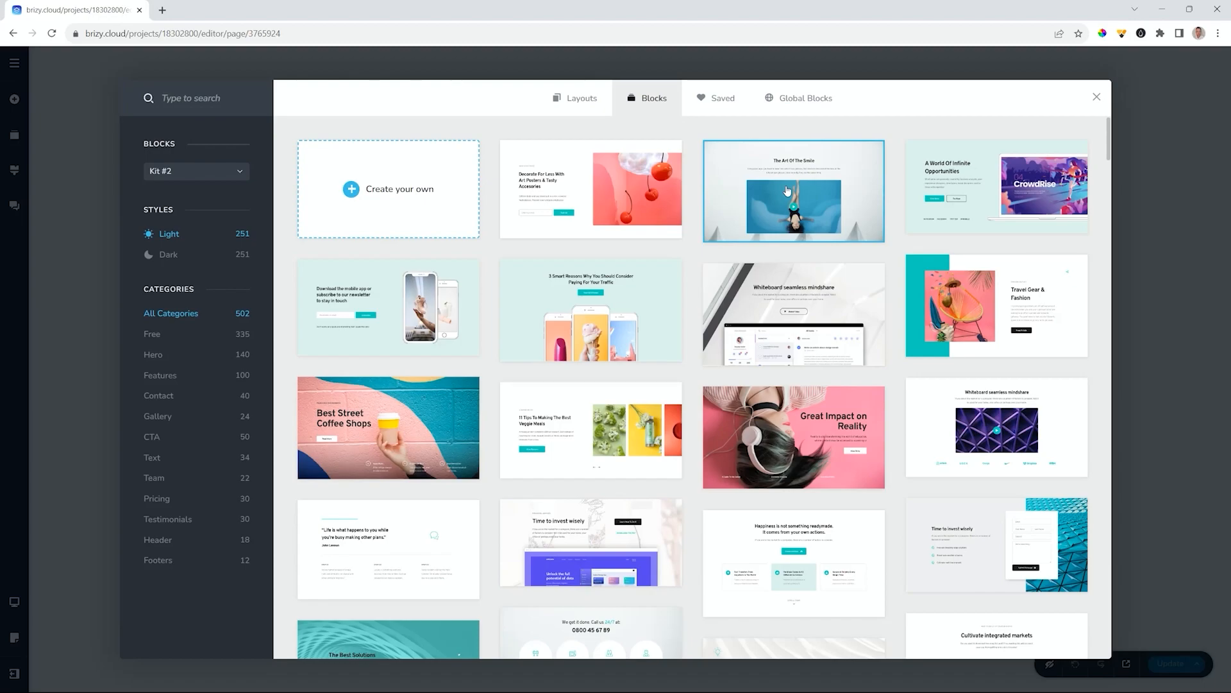
click(417, 188)
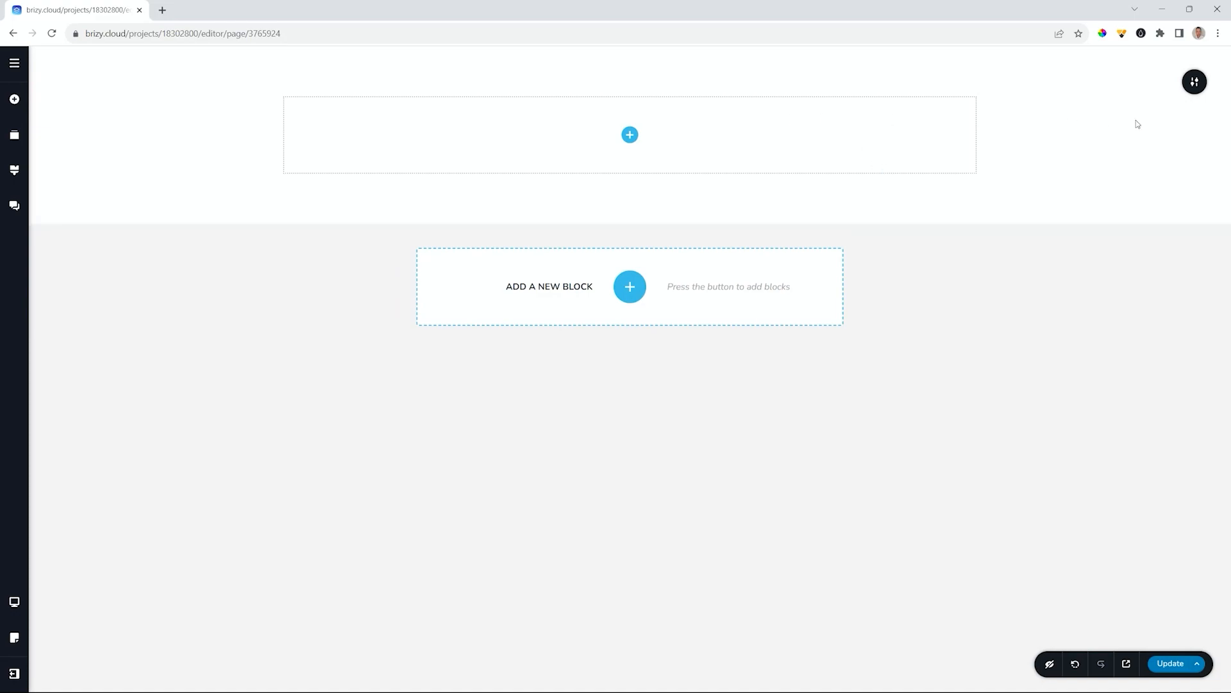
mouse_move(1190, 84)
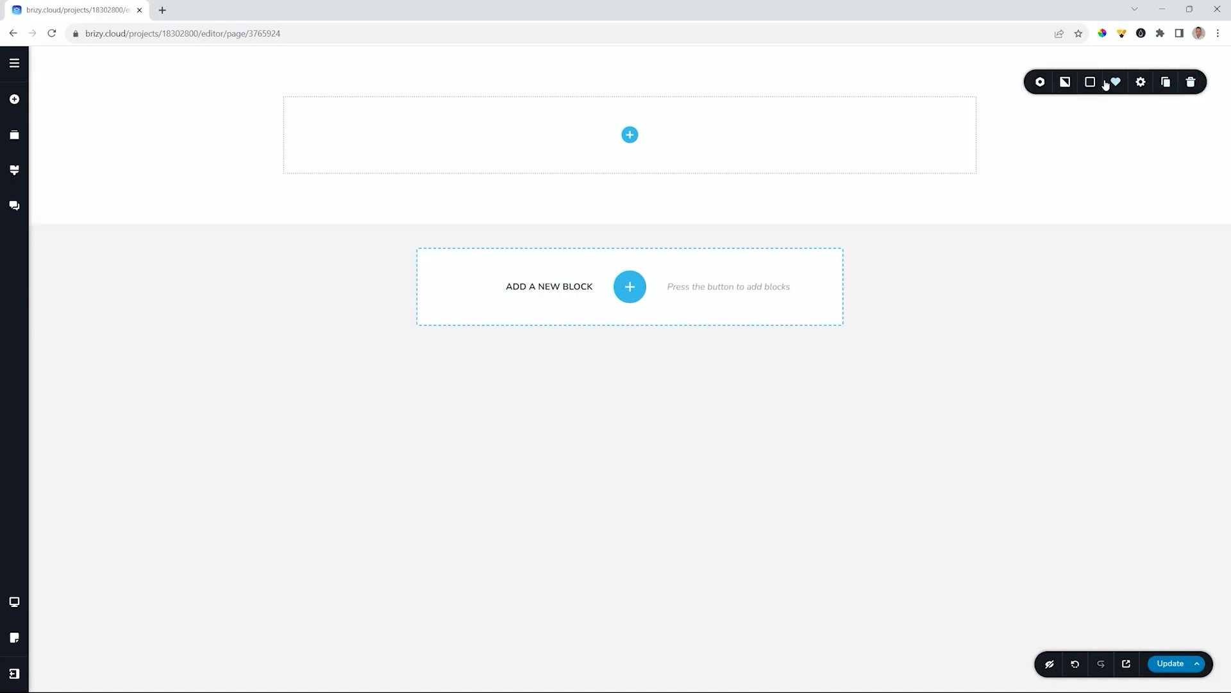
- Set the dentist _01 Hero photo as the block background, with the focal point on the woman's eyes
click(1065, 83)
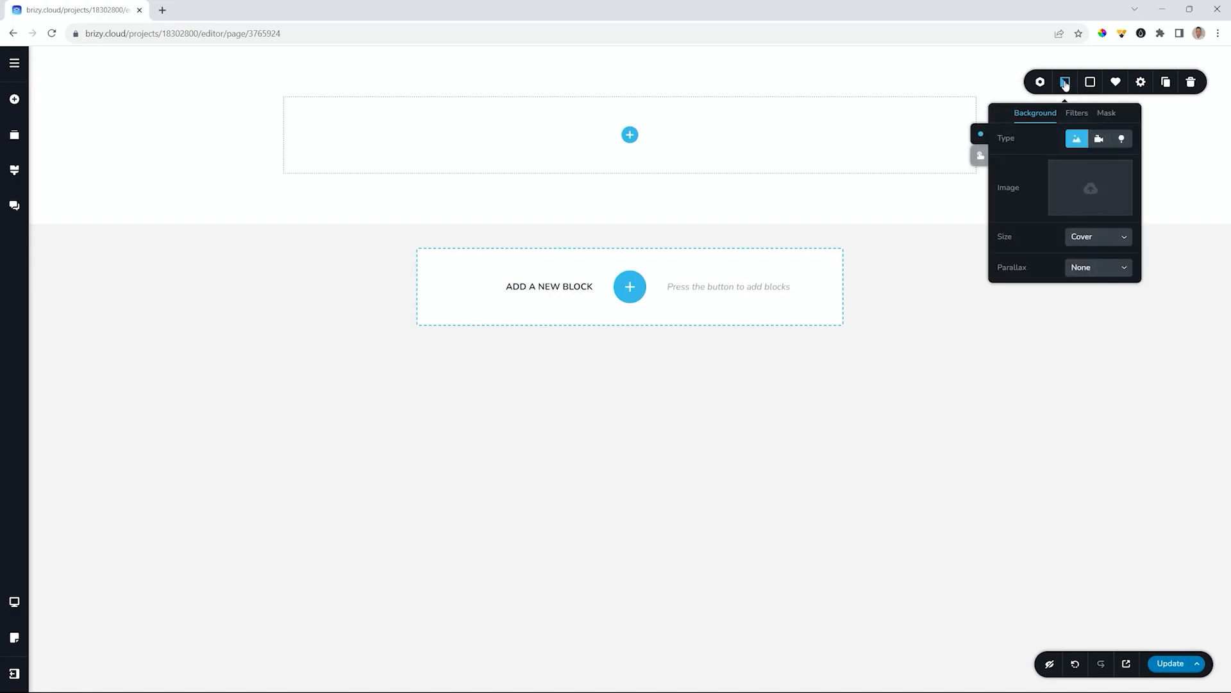
click(1108, 184)
scroll(327, 148, down, 5)
scroll(334, 160, up, 3)
scroll(335, 159, down, 6)
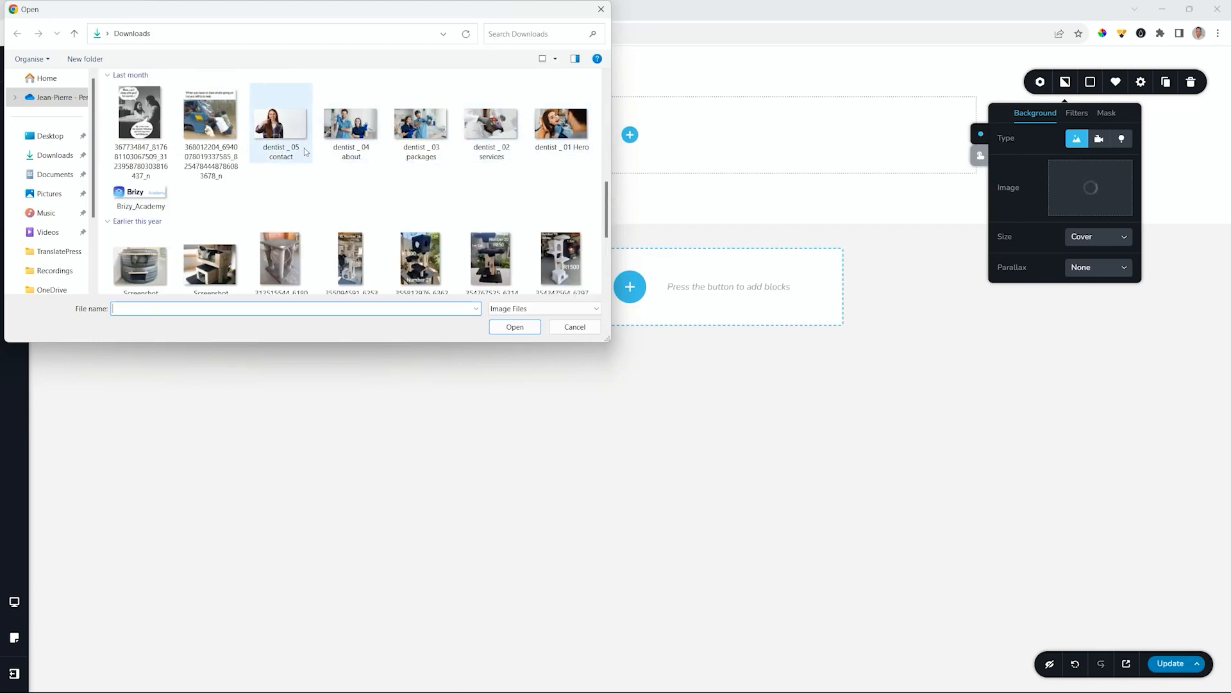
click(560, 123)
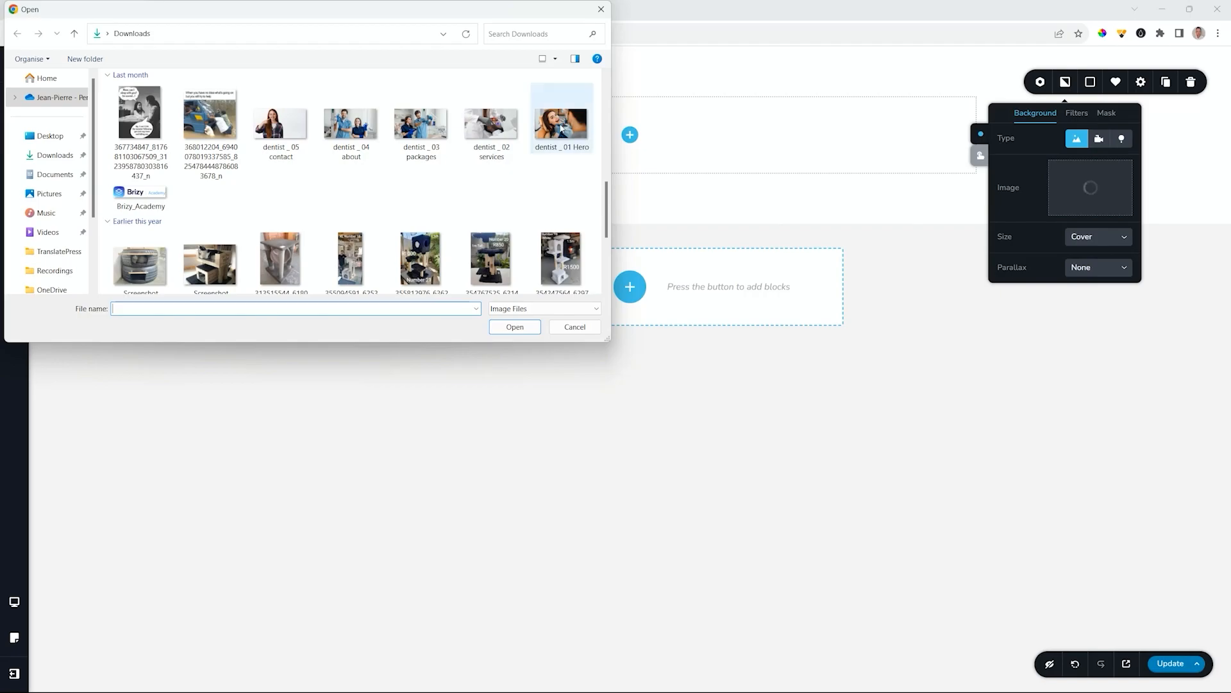
click(514, 326)
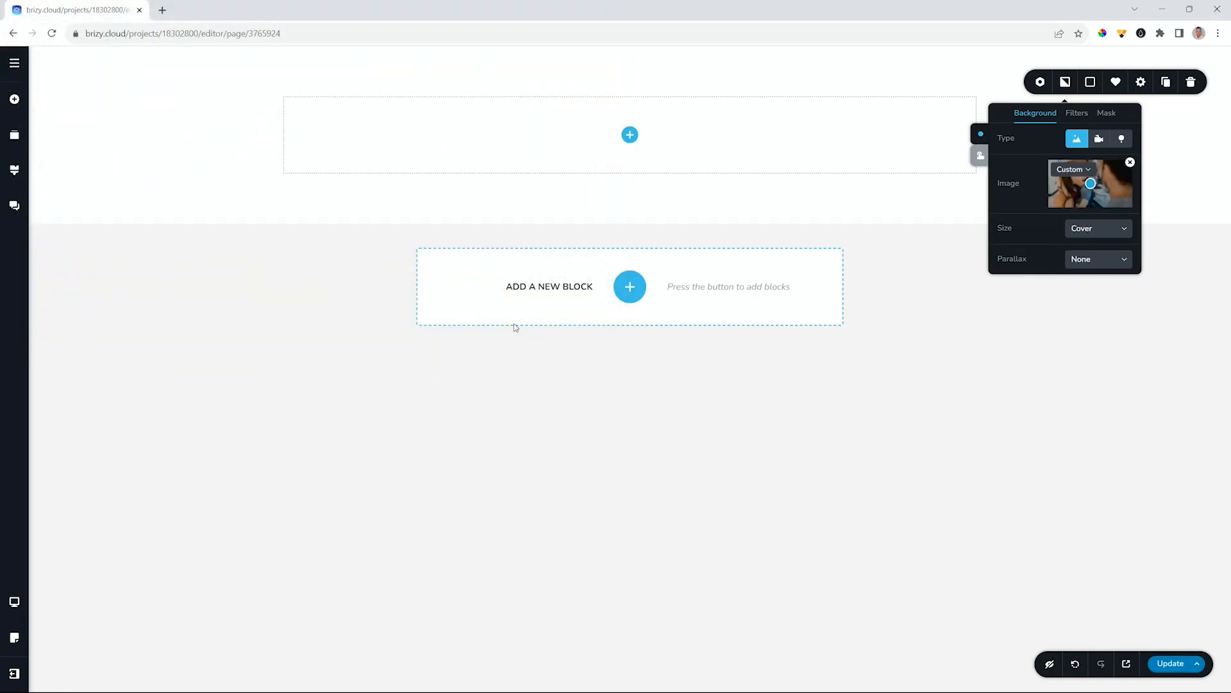
mouse_move(1090, 184)
mouse_down()
mouse_move(1122, 185)
mouse_move(1082, 178)
mouse_move(1085, 191)
mouse_move(1080, 178)
mouse_up()
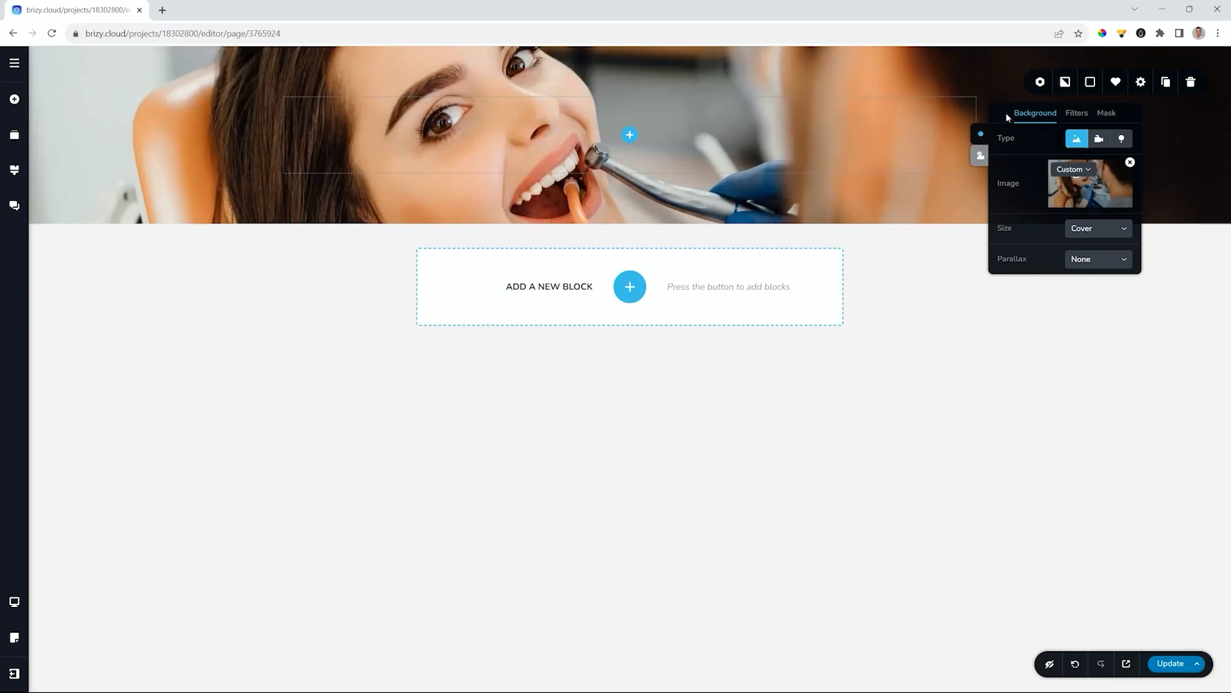
- Cover the hero photo with a white #FFFFFF overlay at about 68% opacity
click(1089, 84)
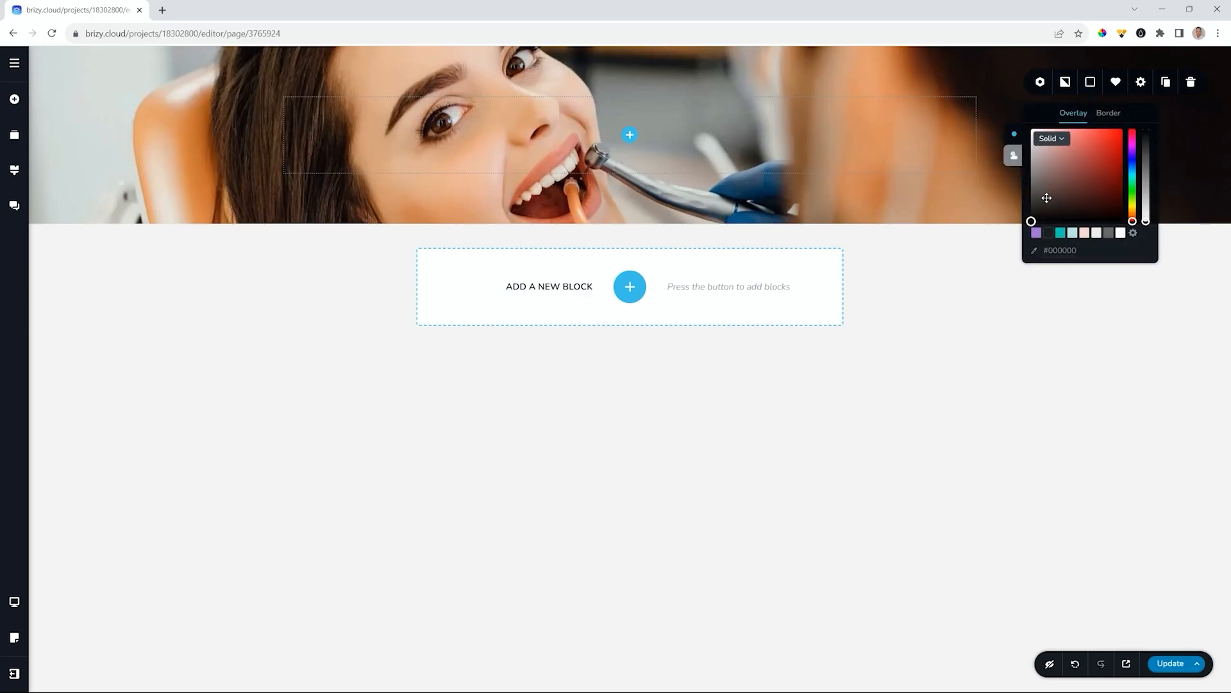
click(1121, 234)
mouse_move(1148, 132)
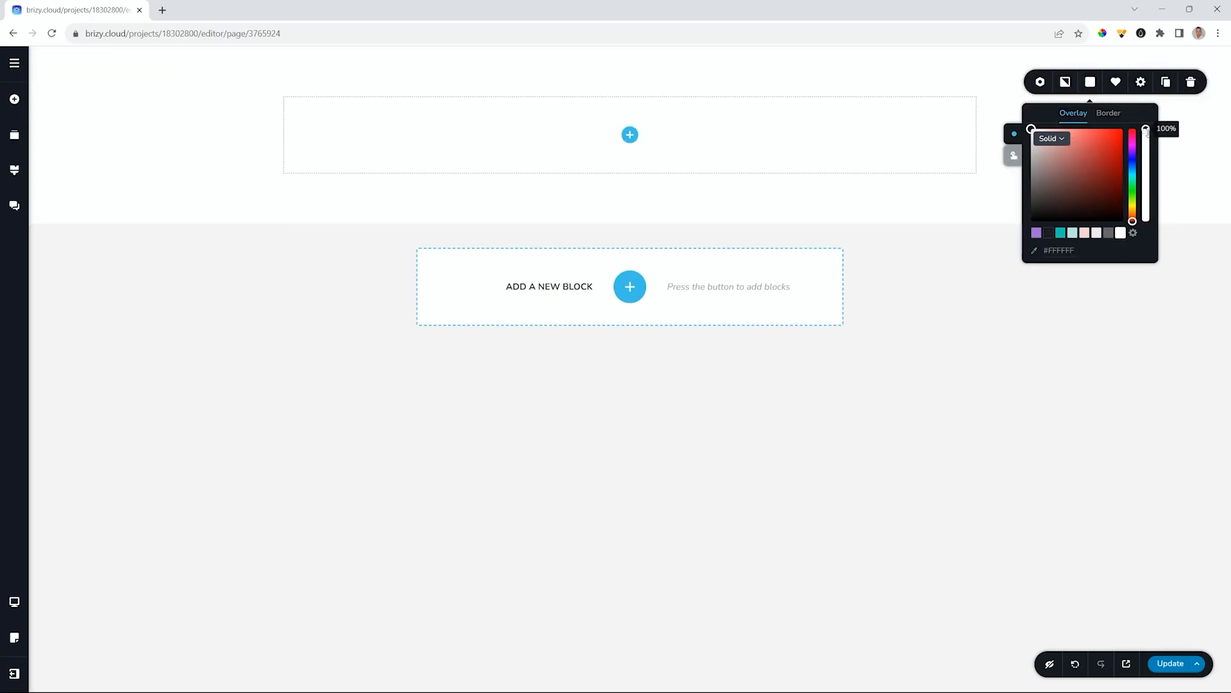
drag(1147, 132, 1148, 156)
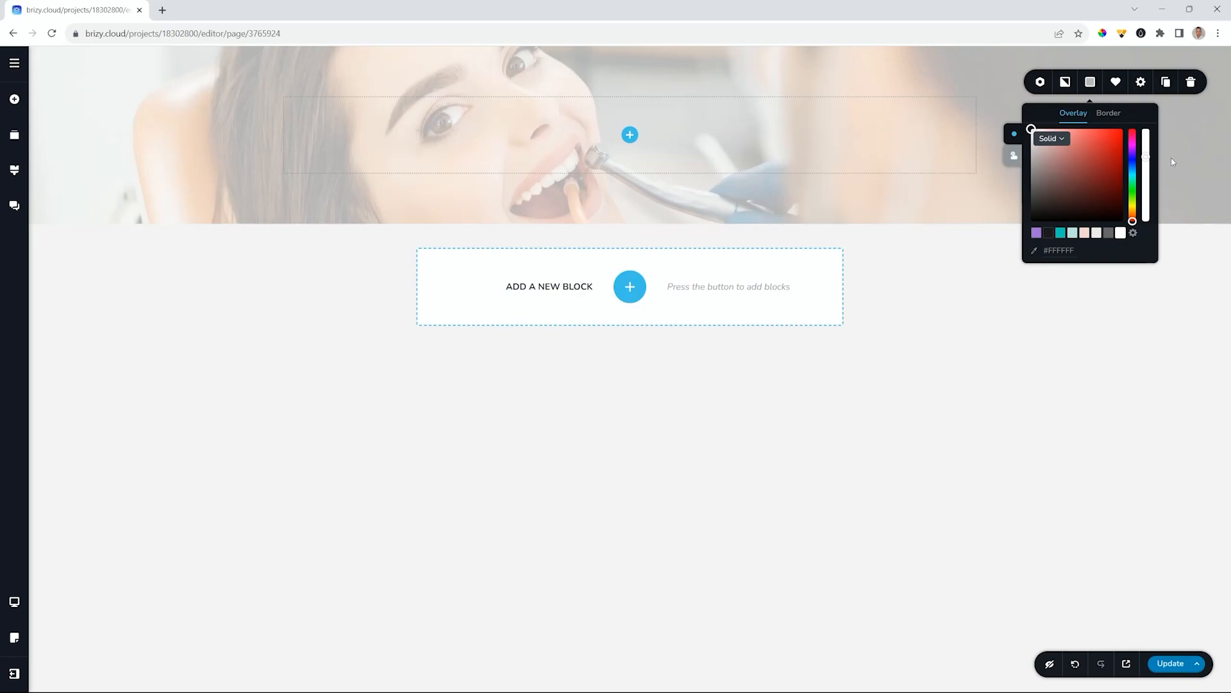
drag(1148, 157, 1167, 157)
click(628, 136)
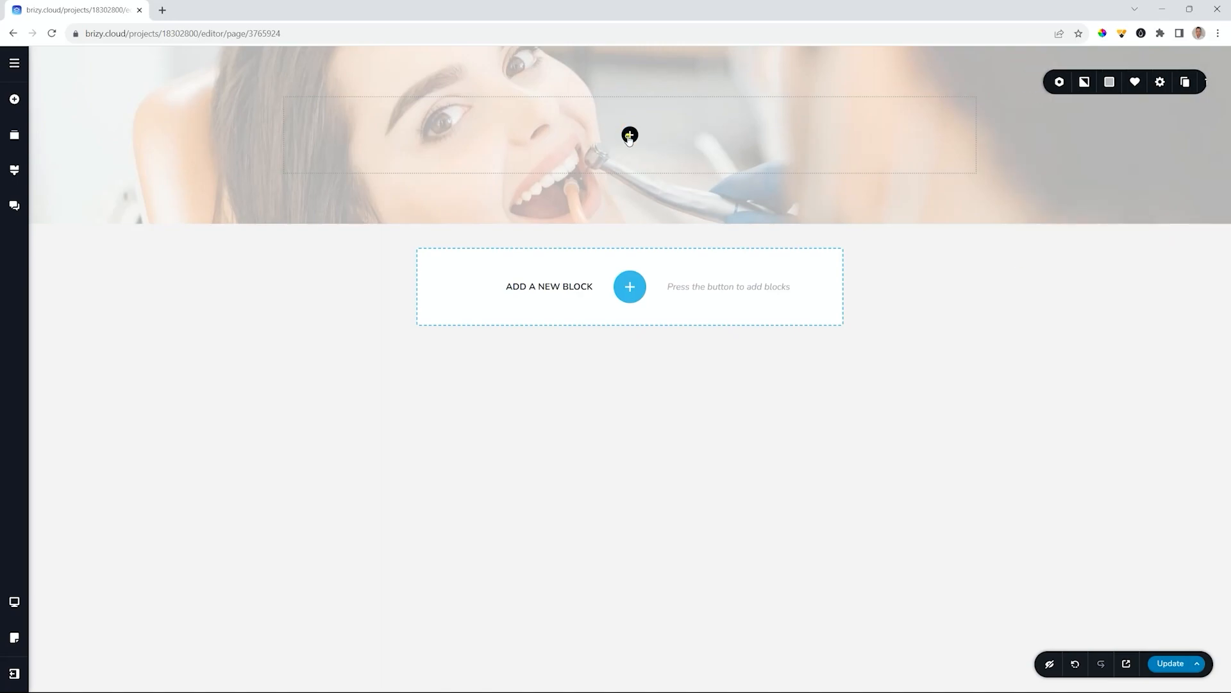
- Add a Text element to the hero reading 'Allegra's Dental Solution'
drag(71, 227, 620, 109)
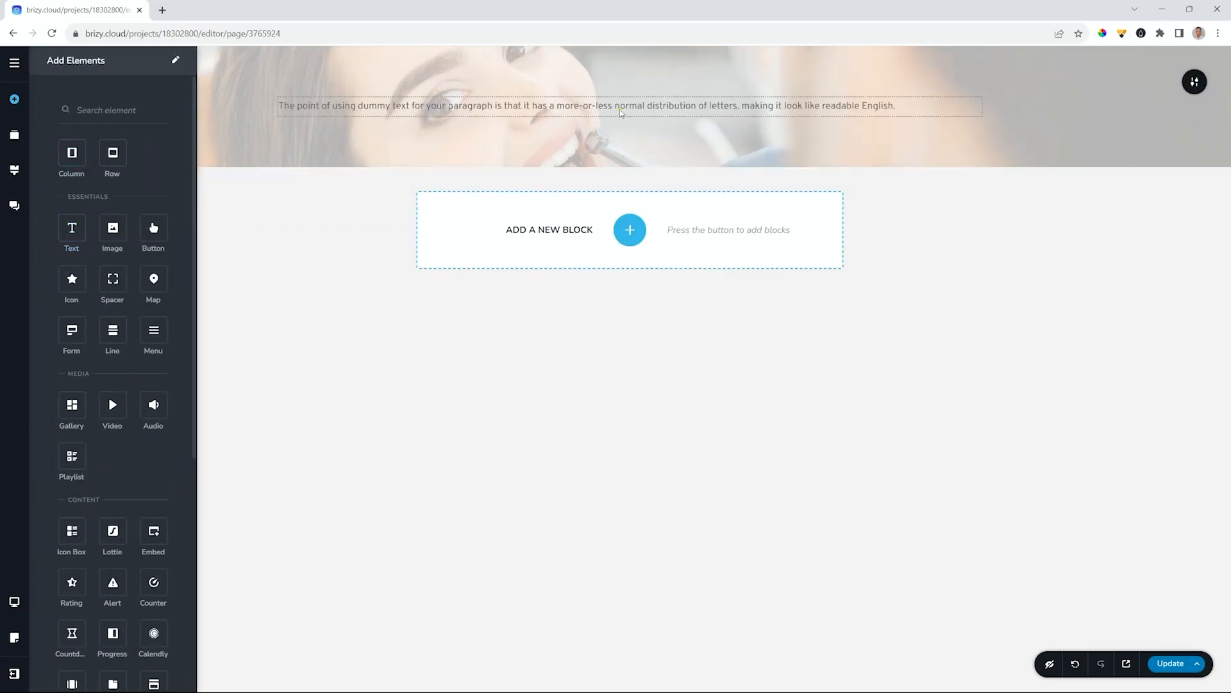
click(620, 109)
text(Allegra)
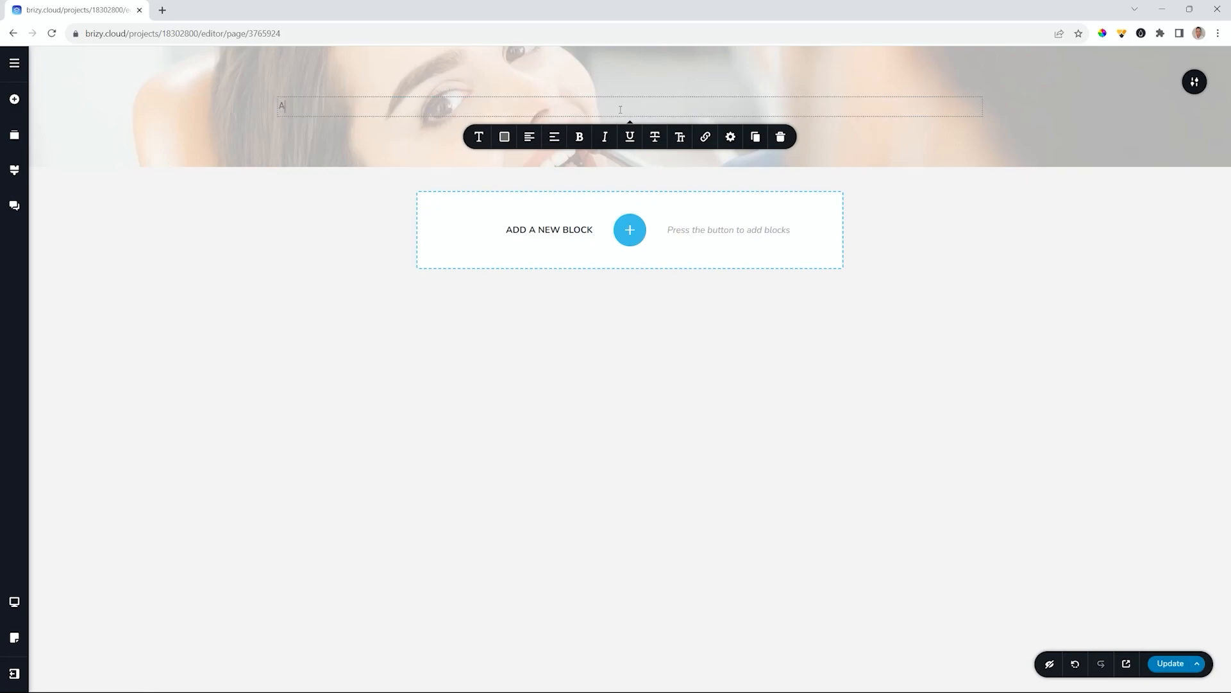
key(BackSpace)
key(BackSpace)
text(a's Den)
text(tist)
key(BackSpace)
key(BackSpace)
key(BackSpace)
text(al sol)
key(BackSpace)
key(BackSpace)
key(BackSpace)
text(Solution)
- Give the title Heading 1 style, centre alignment and #1C1C1C colour
click(480, 138)
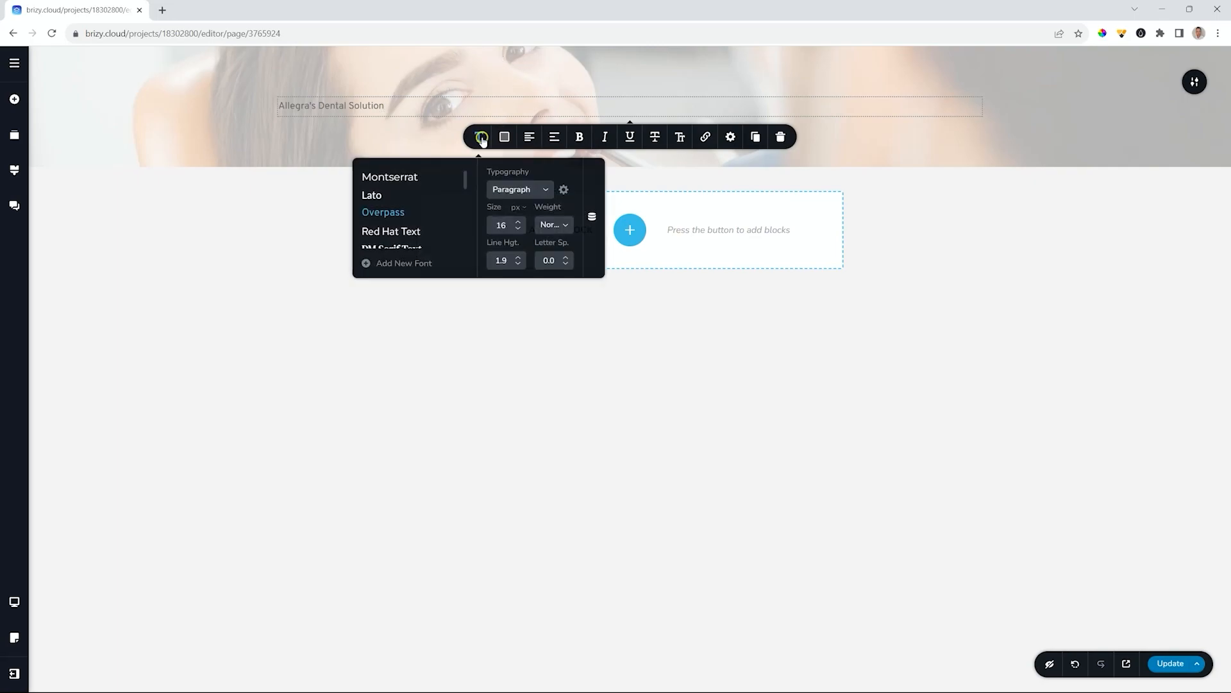
click(538, 191)
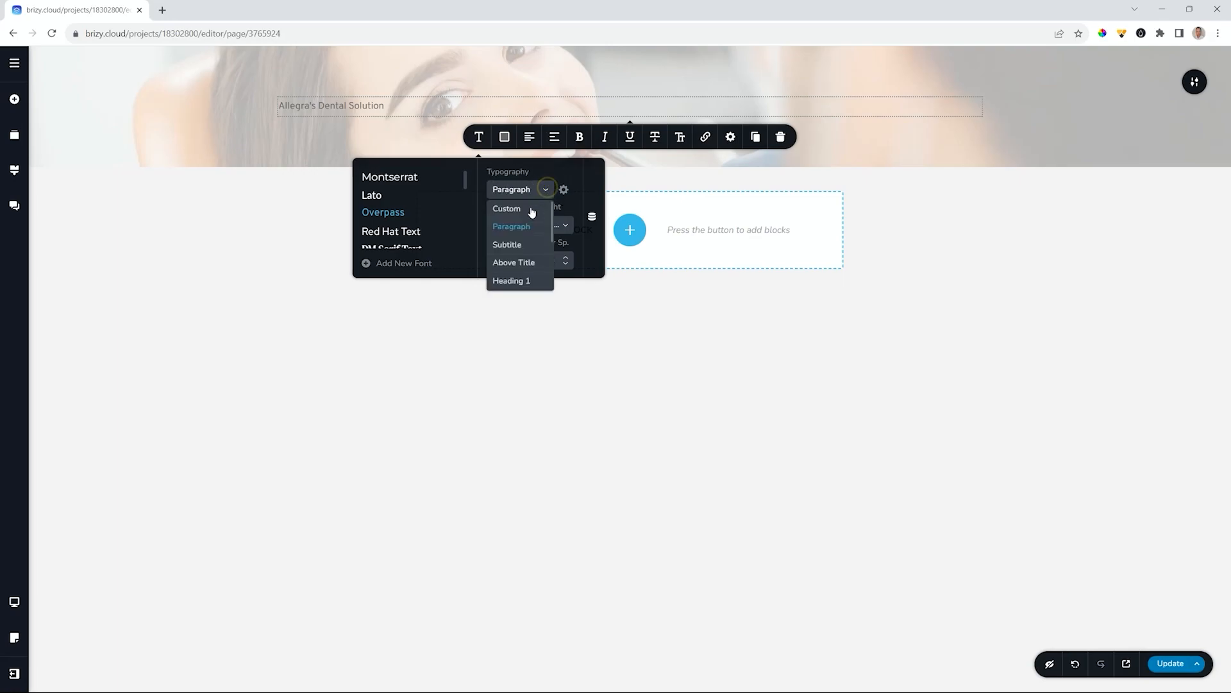
click(514, 280)
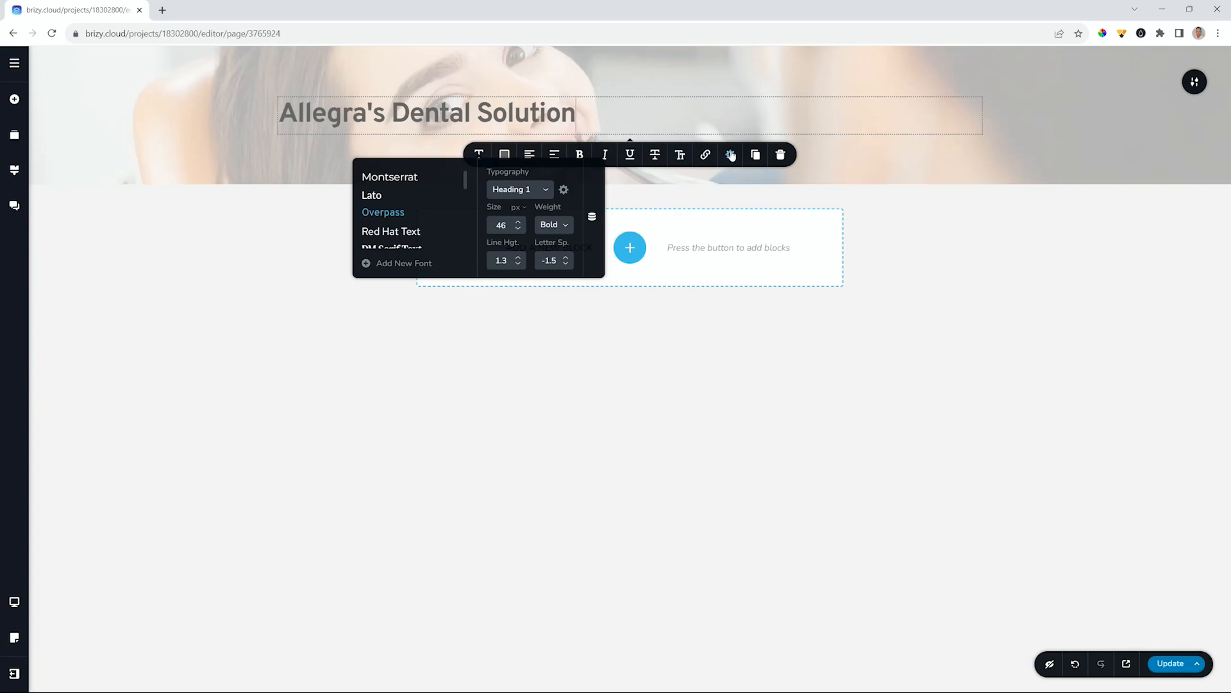
click(731, 155)
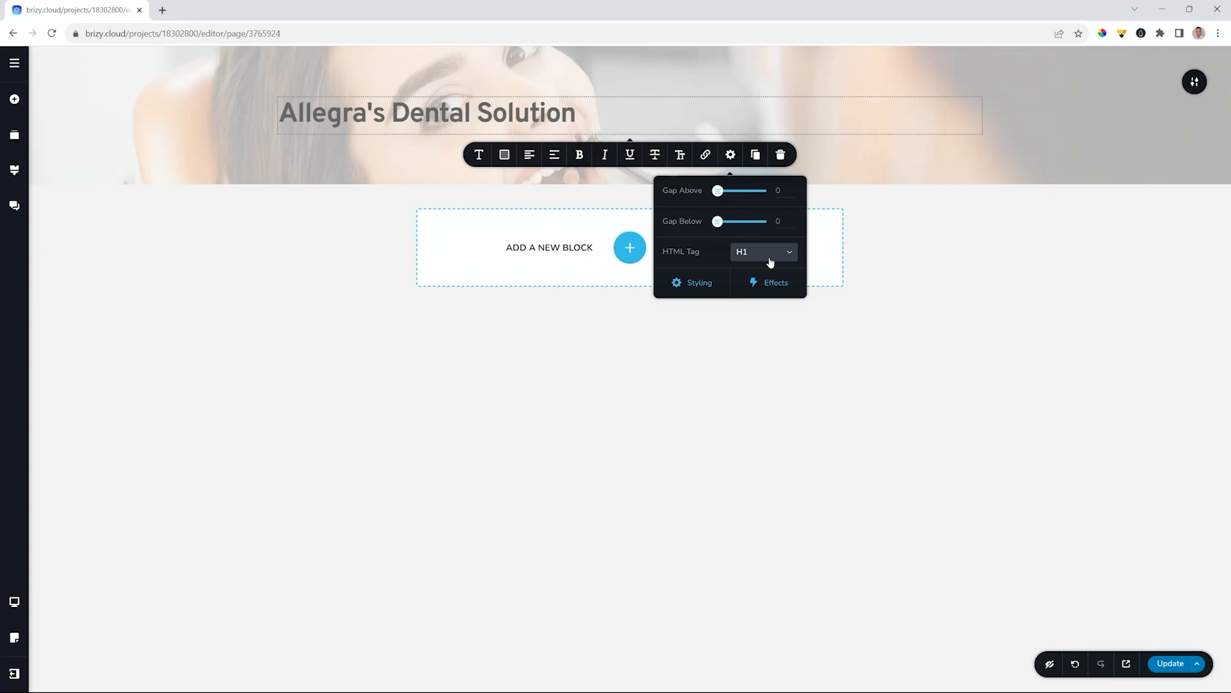
click(530, 155)
click(506, 156)
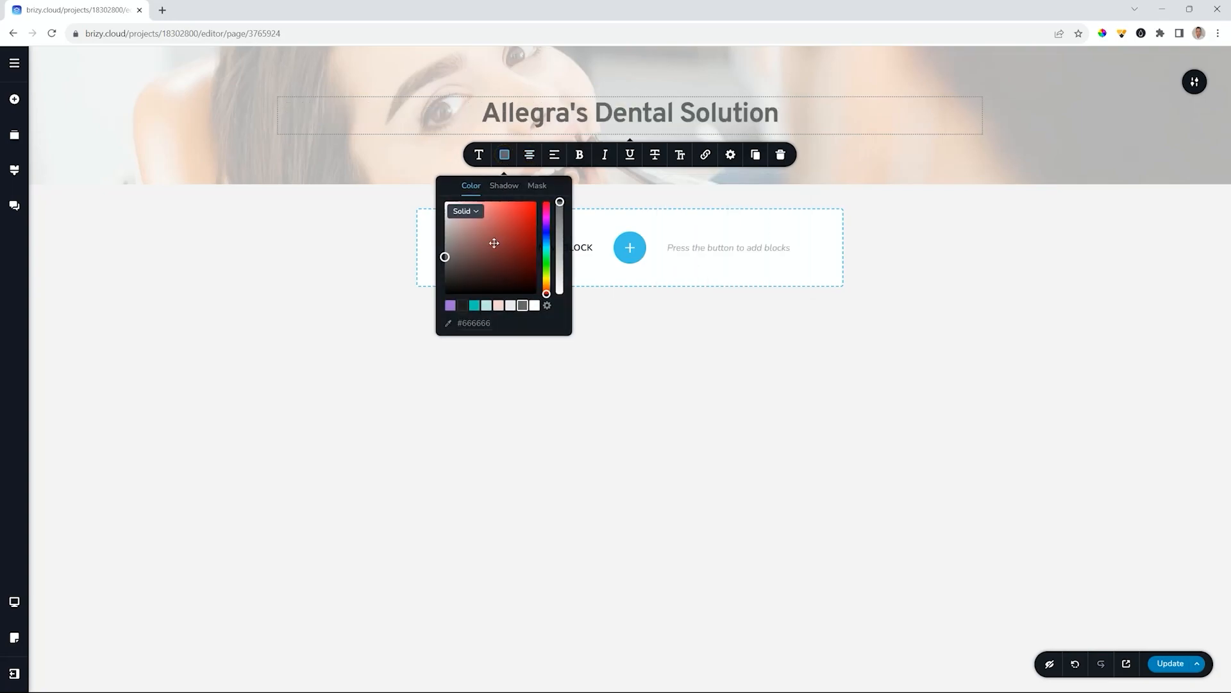
click(463, 306)
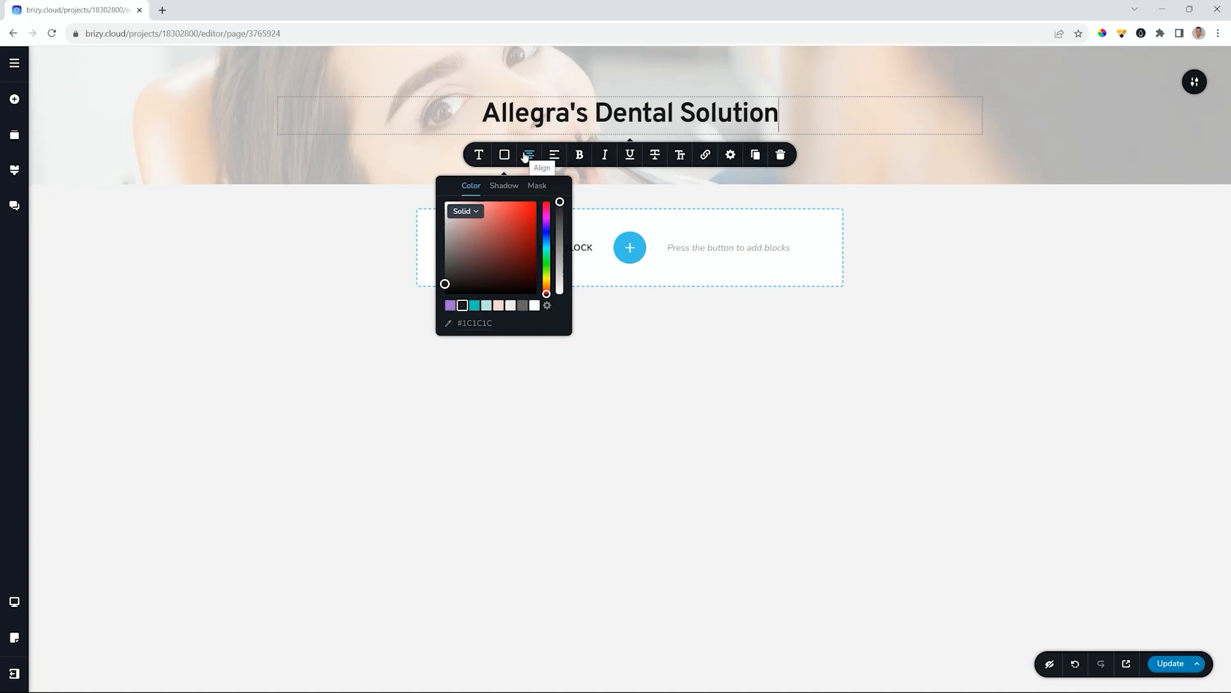
click(14, 170)
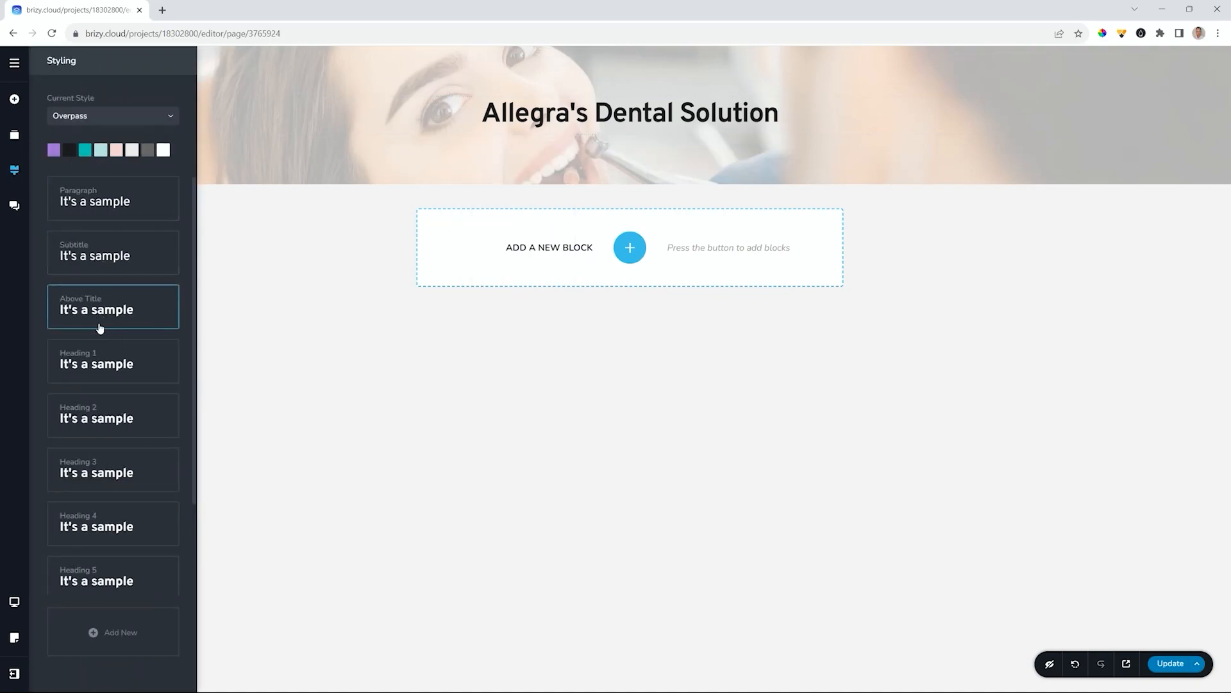
- Set Heading 1 to Comfortaa Bold at size 70, line height 1.0, and uppercase the title
click(99, 375)
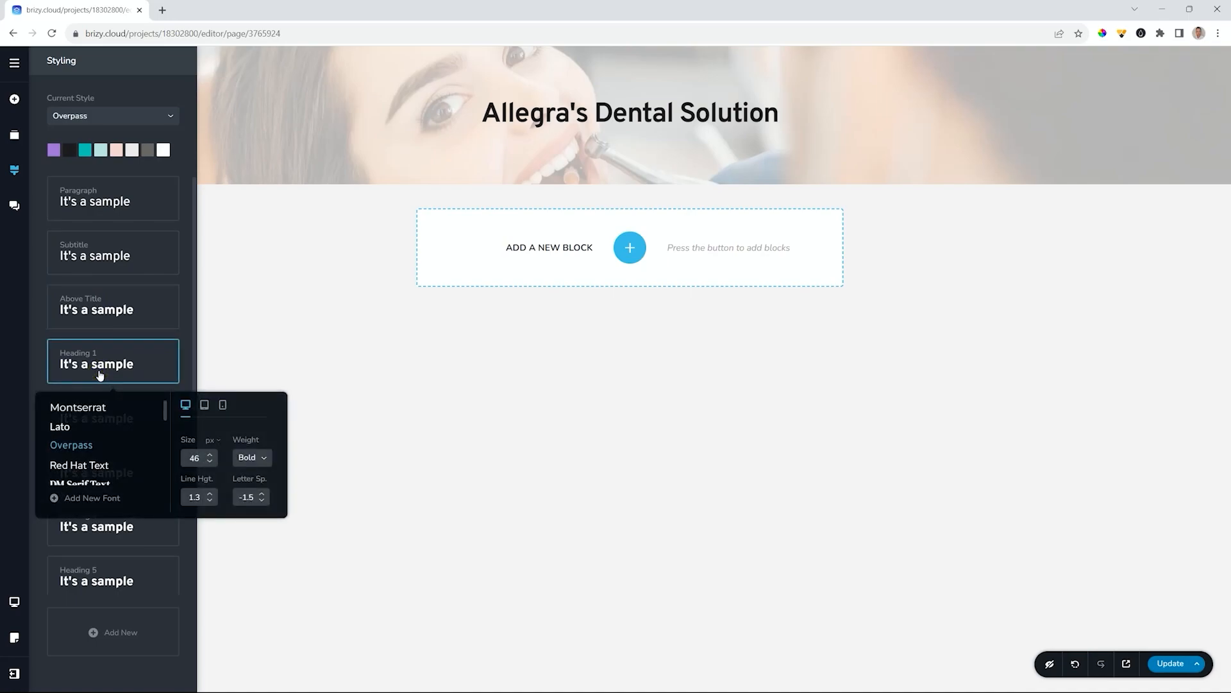
scroll(101, 440, down, 5)
scroll(110, 439, down, 3)
click(111, 438)
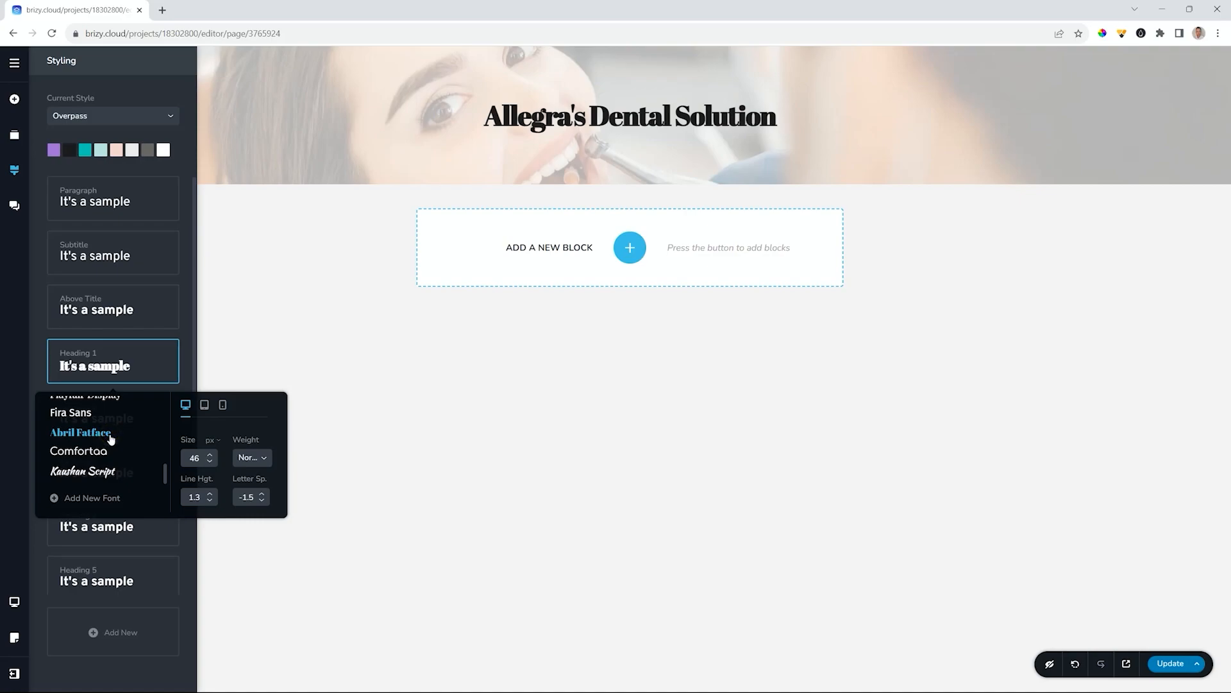
click(99, 451)
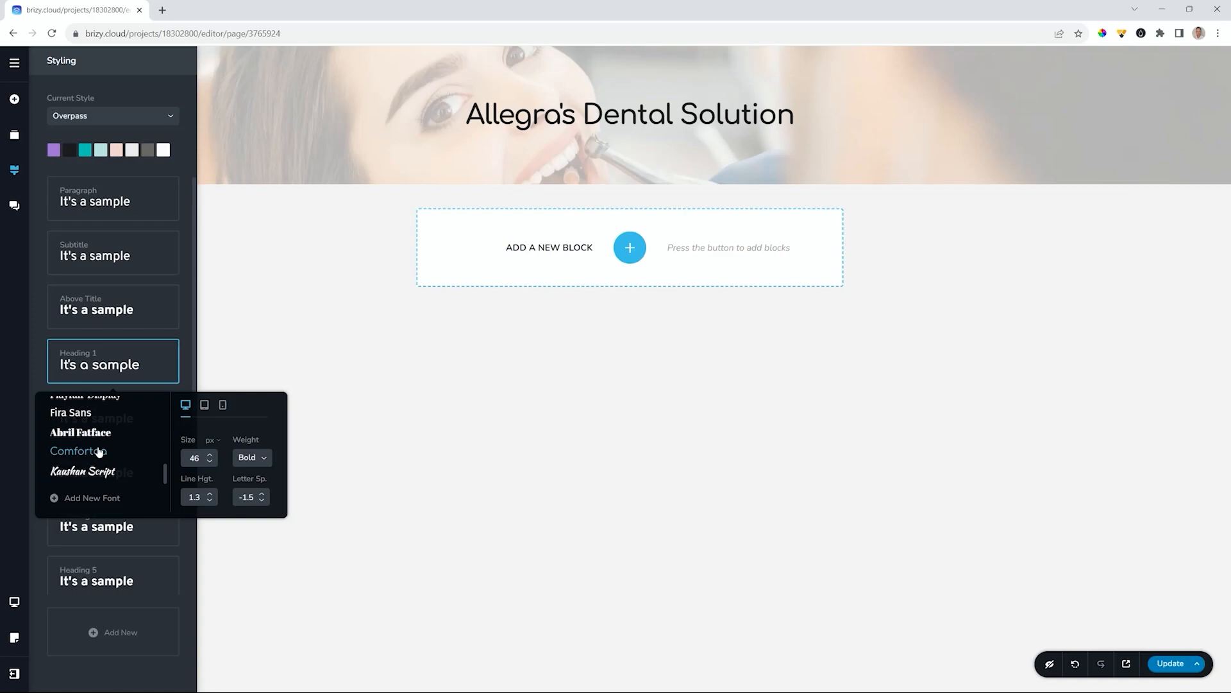
click(249, 459)
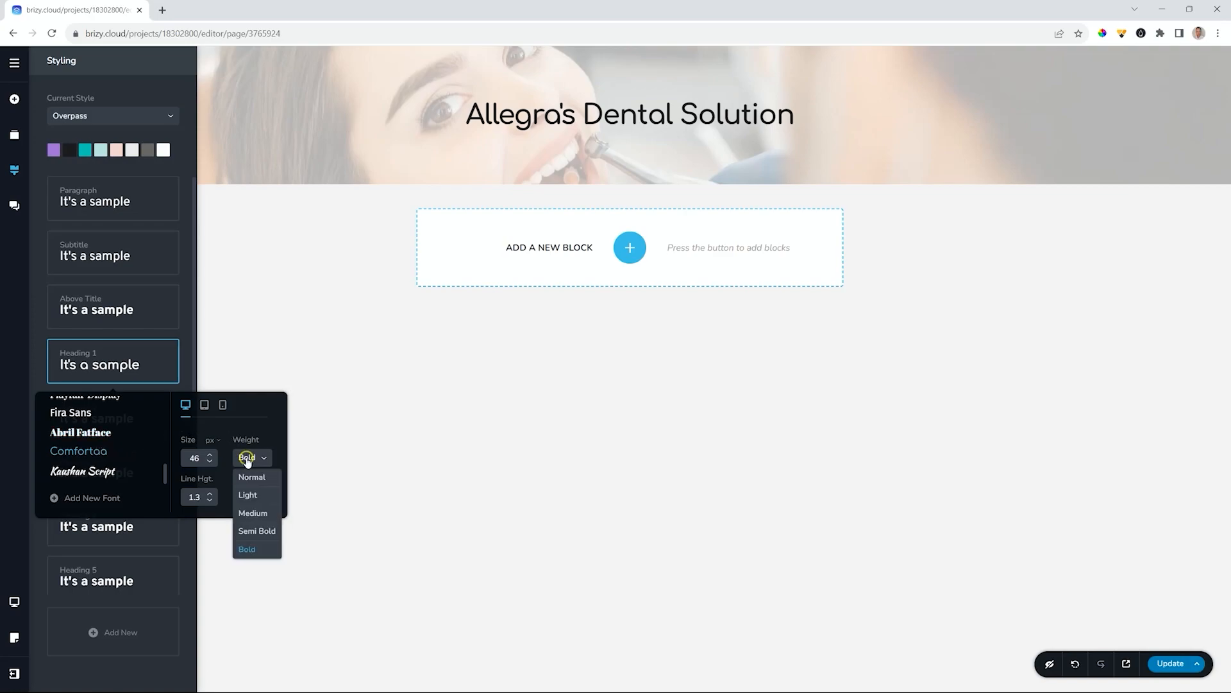
click(249, 549)
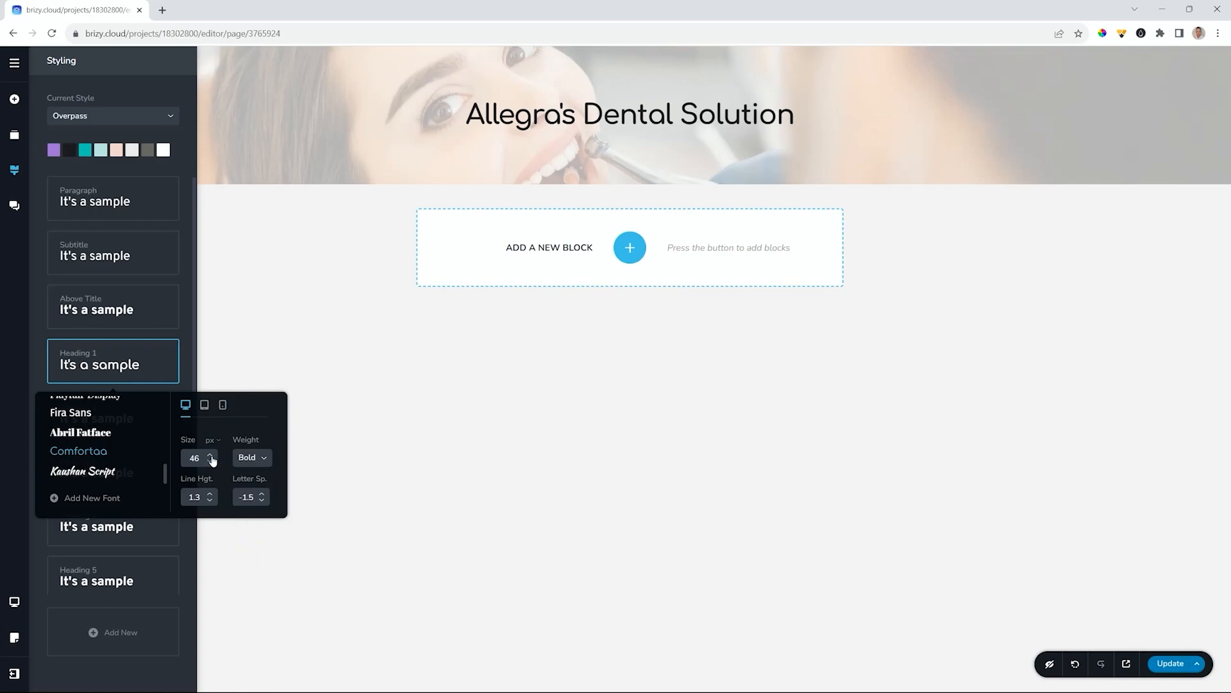
drag(209, 455, 209, 457)
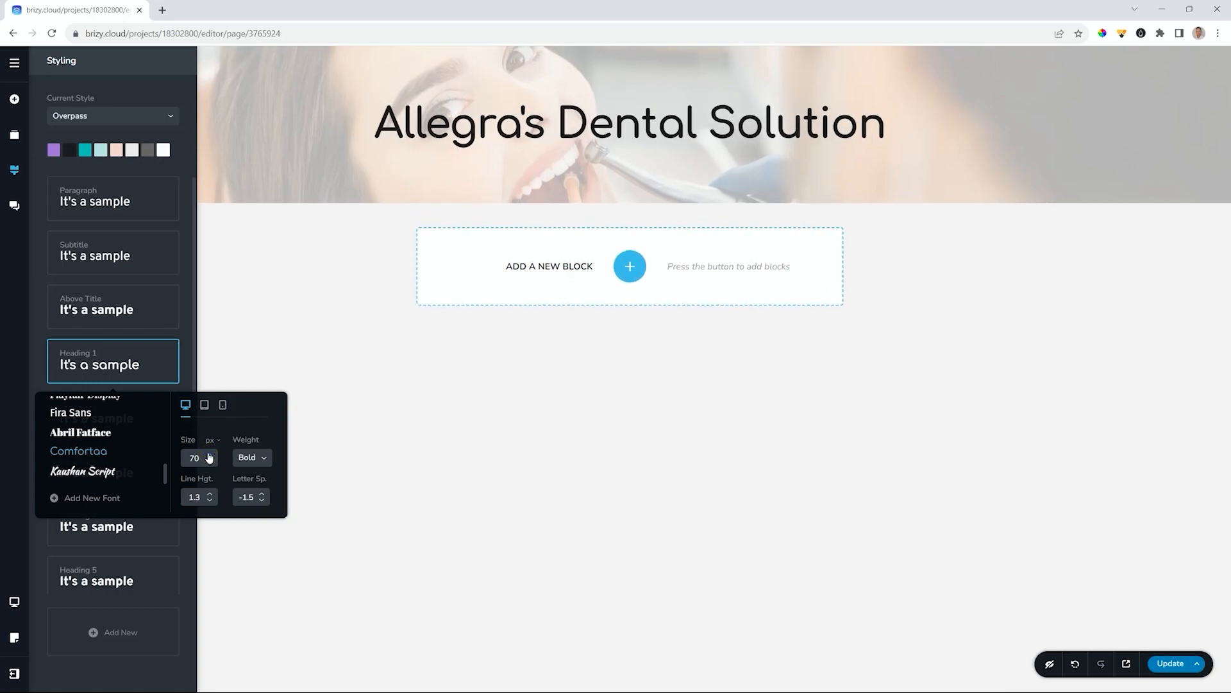
click(209, 502)
click(210, 503)
click(210, 503)
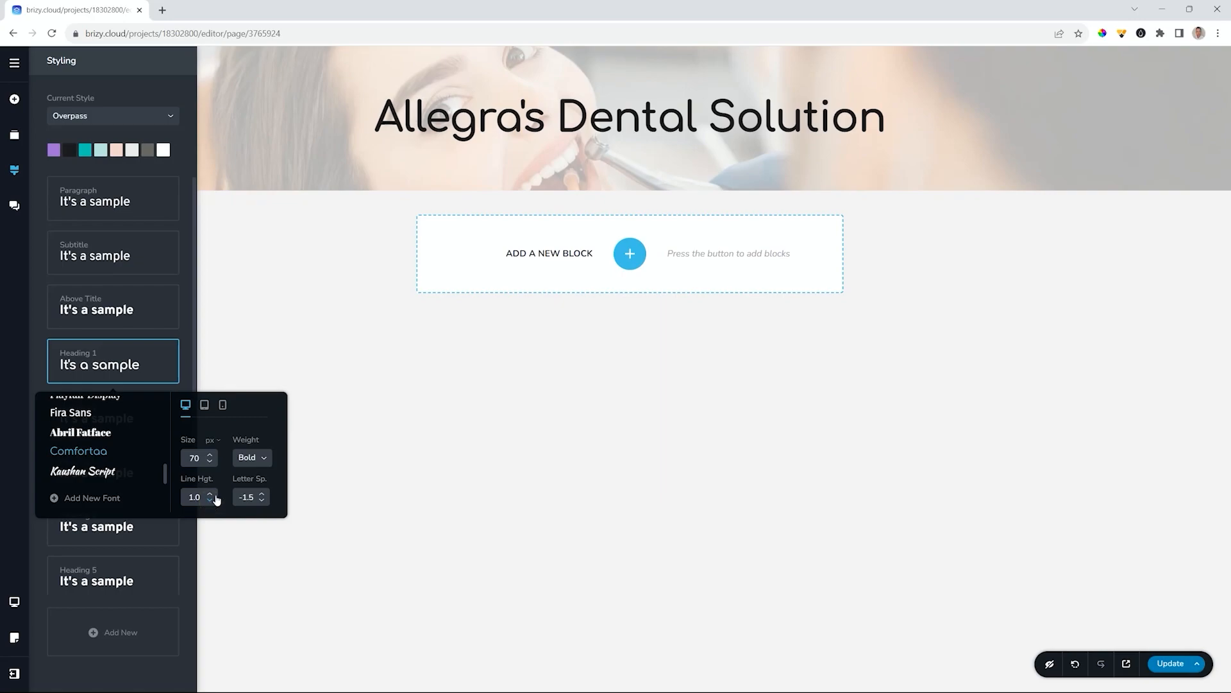
click(501, 120)
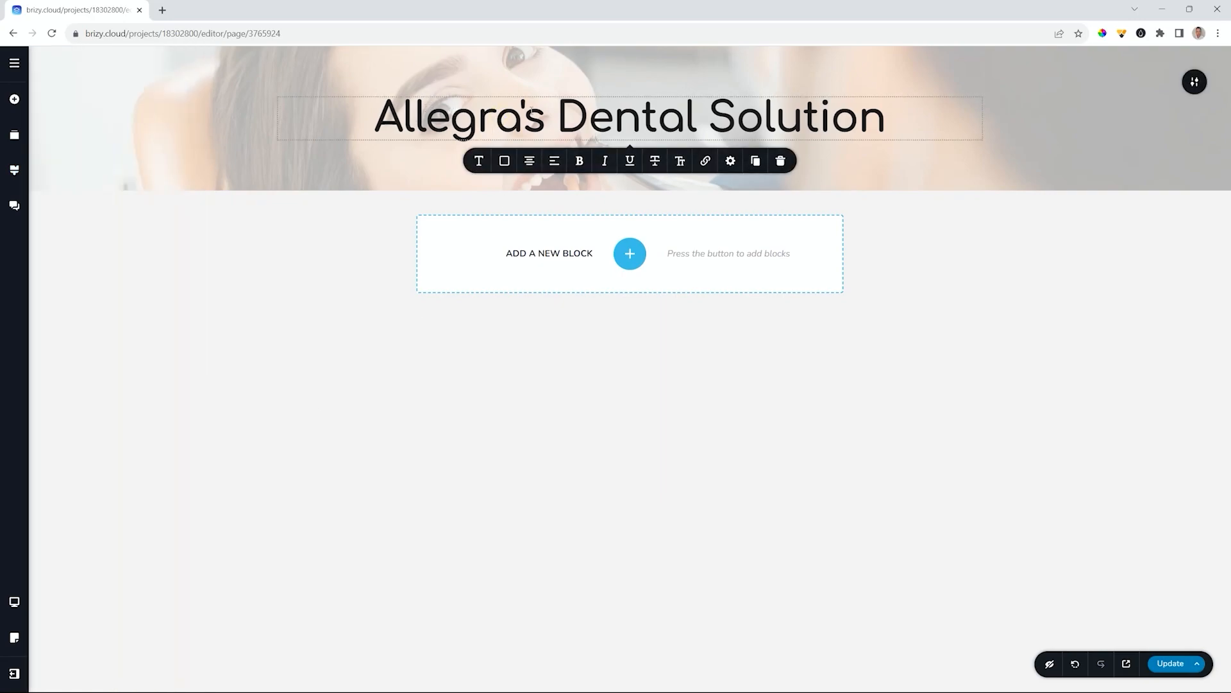
click(681, 163)
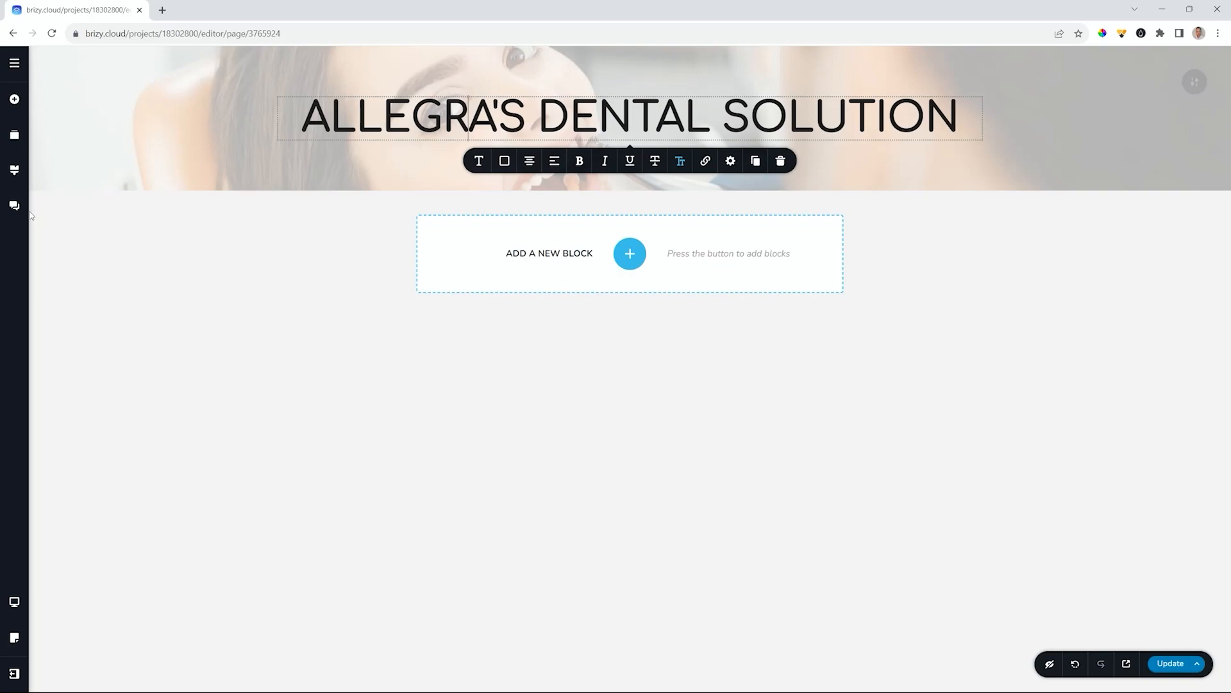
- Give the Heading 1 style -2.0 letter spacing and Semi Bold weight
click(14, 170)
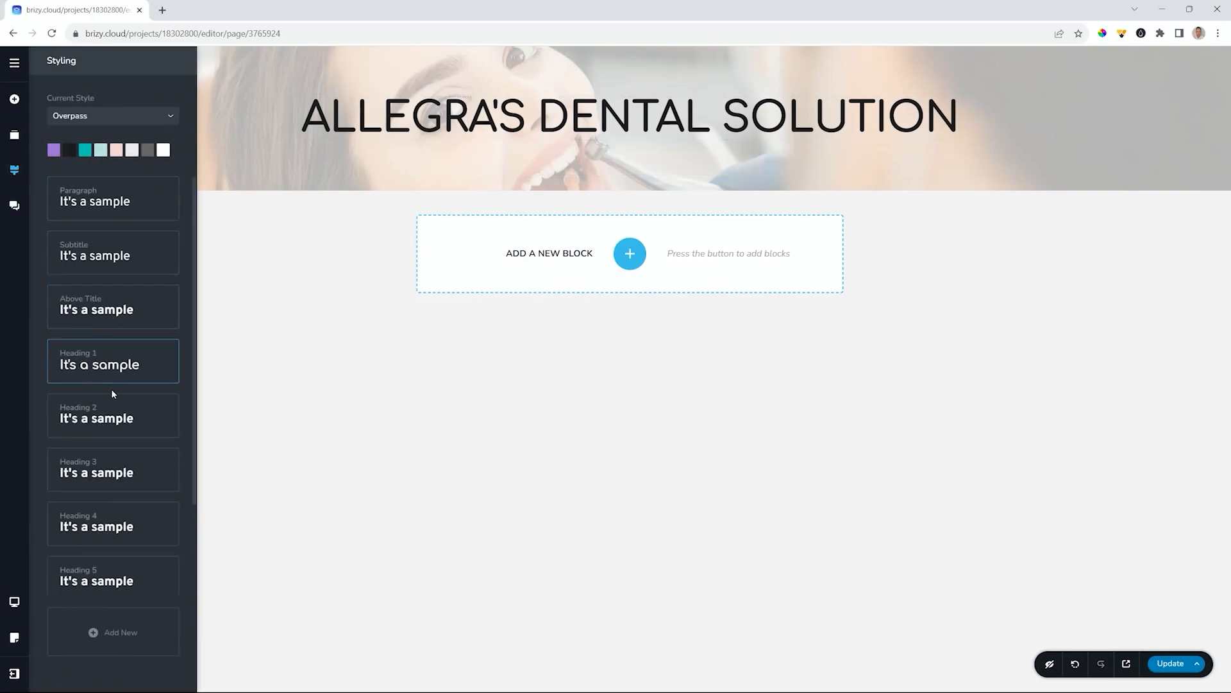
click(110, 363)
click(262, 502)
click(263, 502)
click(262, 501)
click(262, 502)
click(262, 502)
click(263, 501)
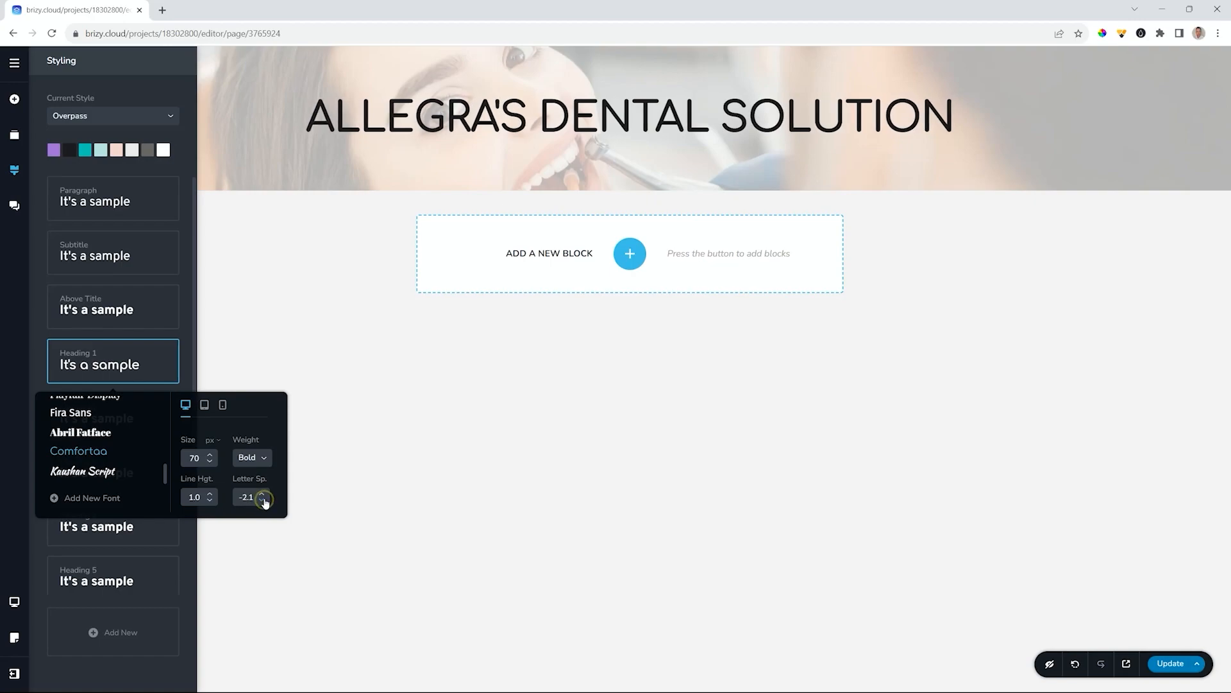
click(262, 494)
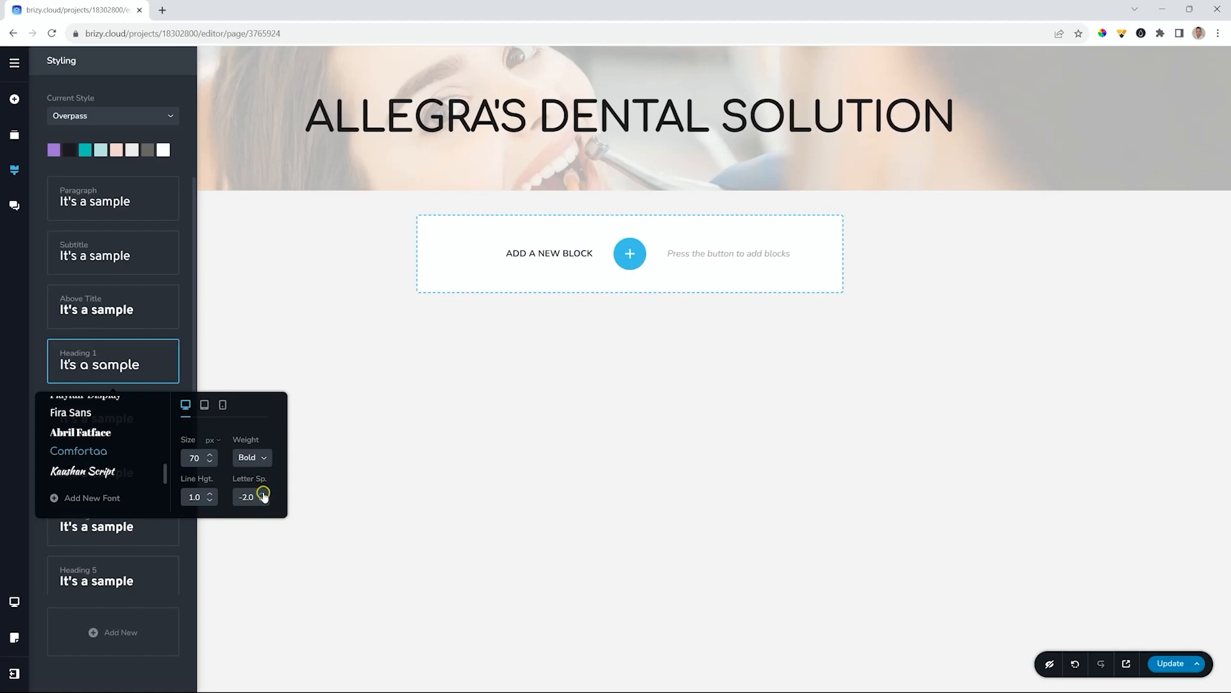
click(261, 459)
click(244, 531)
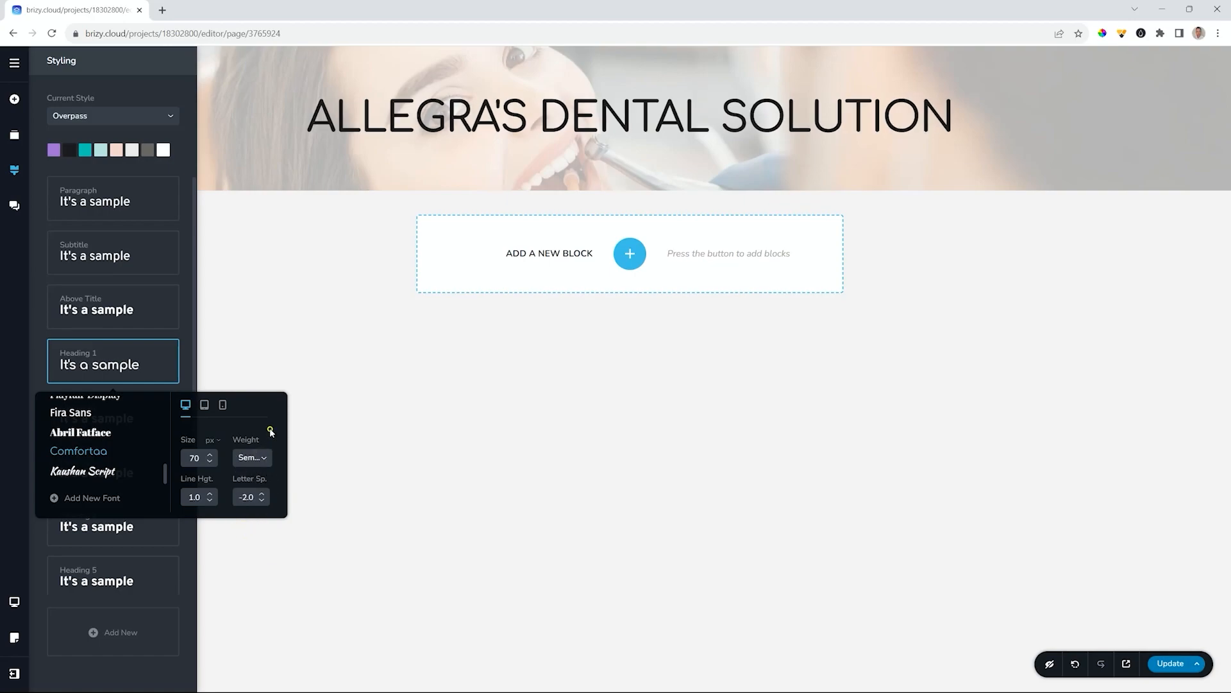
click(395, 363)
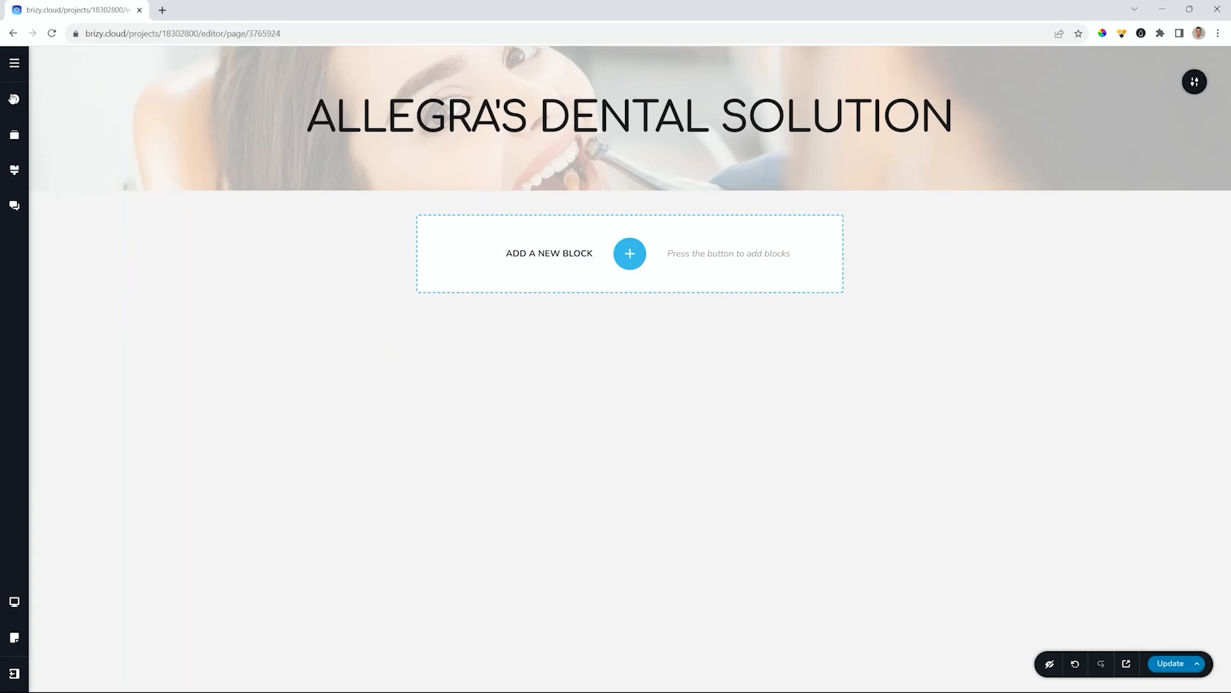
- Increase the hero's top padding to 130px and its bottom padding slightly
drag(429, 66, 492, 225)
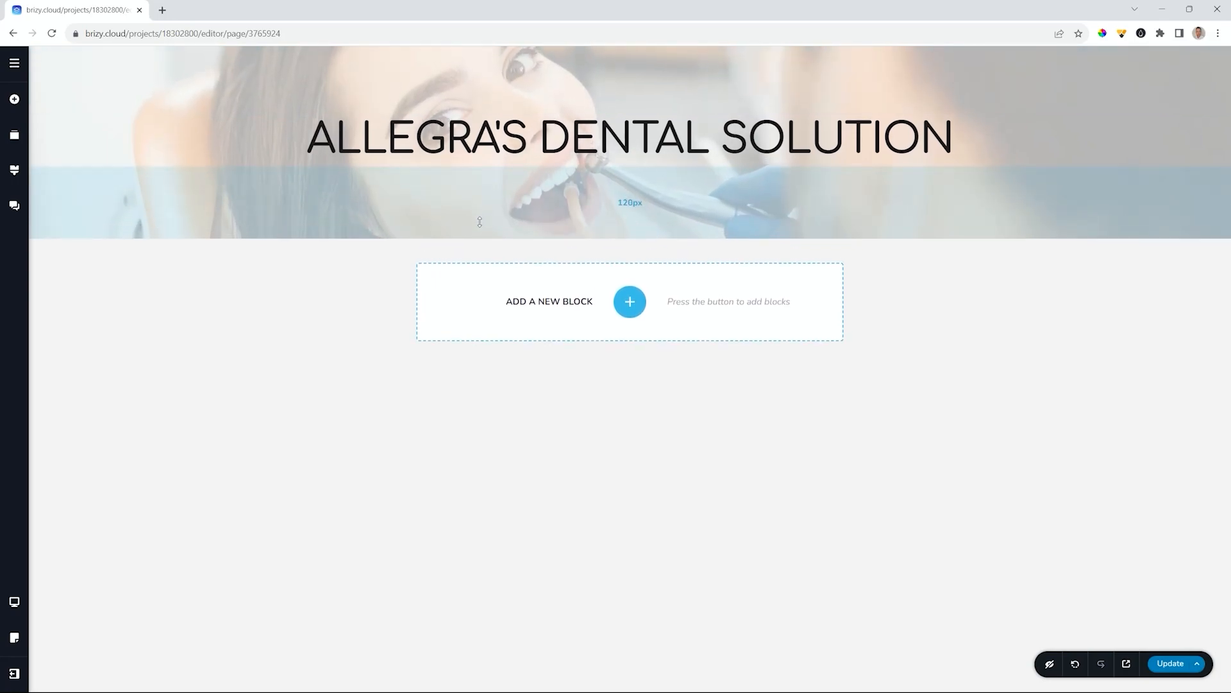
drag(494, 80, 492, 89)
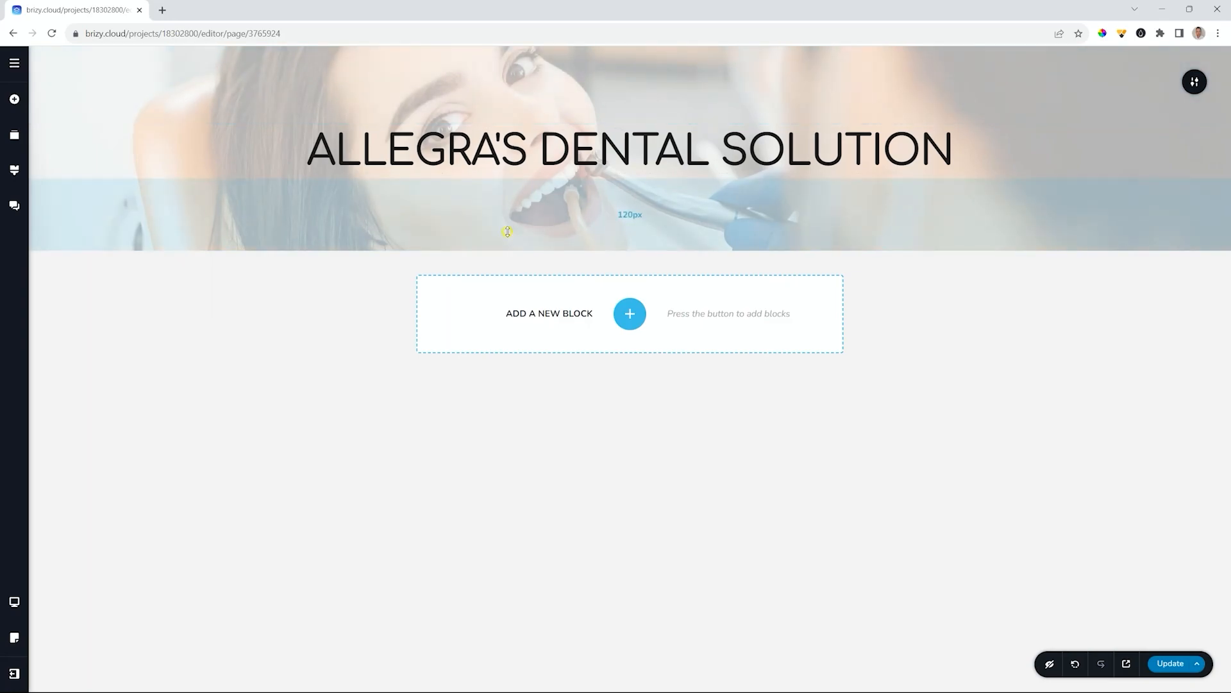
drag(507, 230, 501, 238)
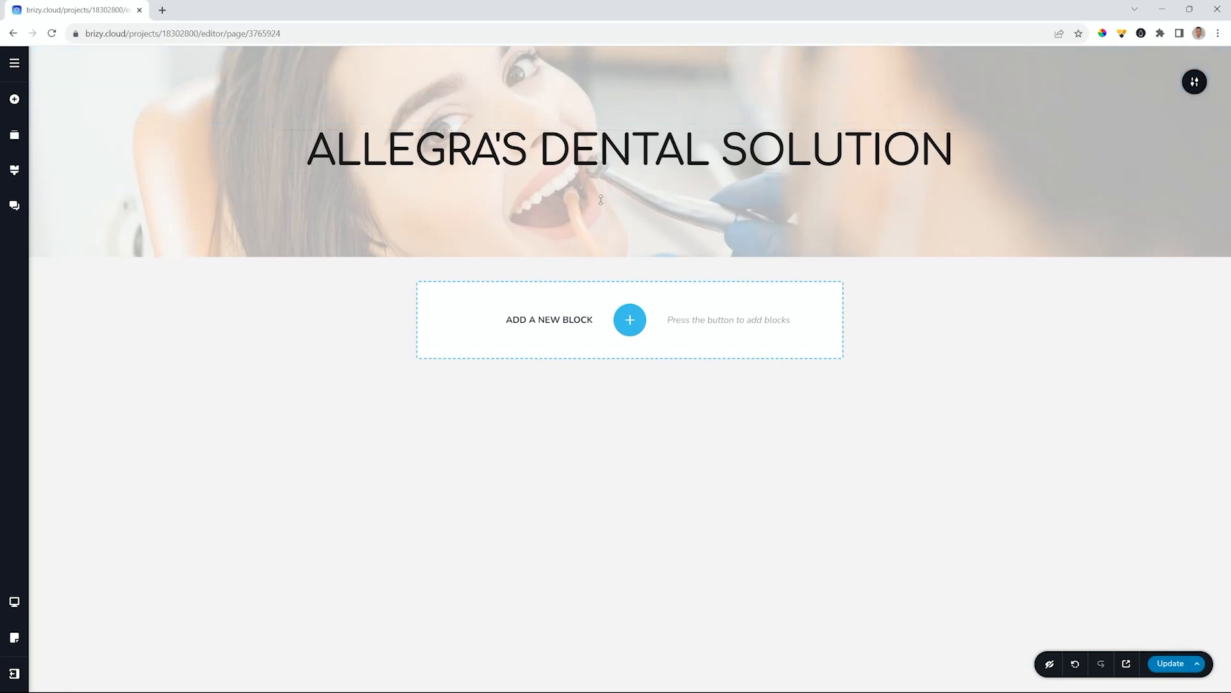
- Add a centred 'Feel Confident Today' line under the title using the Subtitle style
click(14, 99)
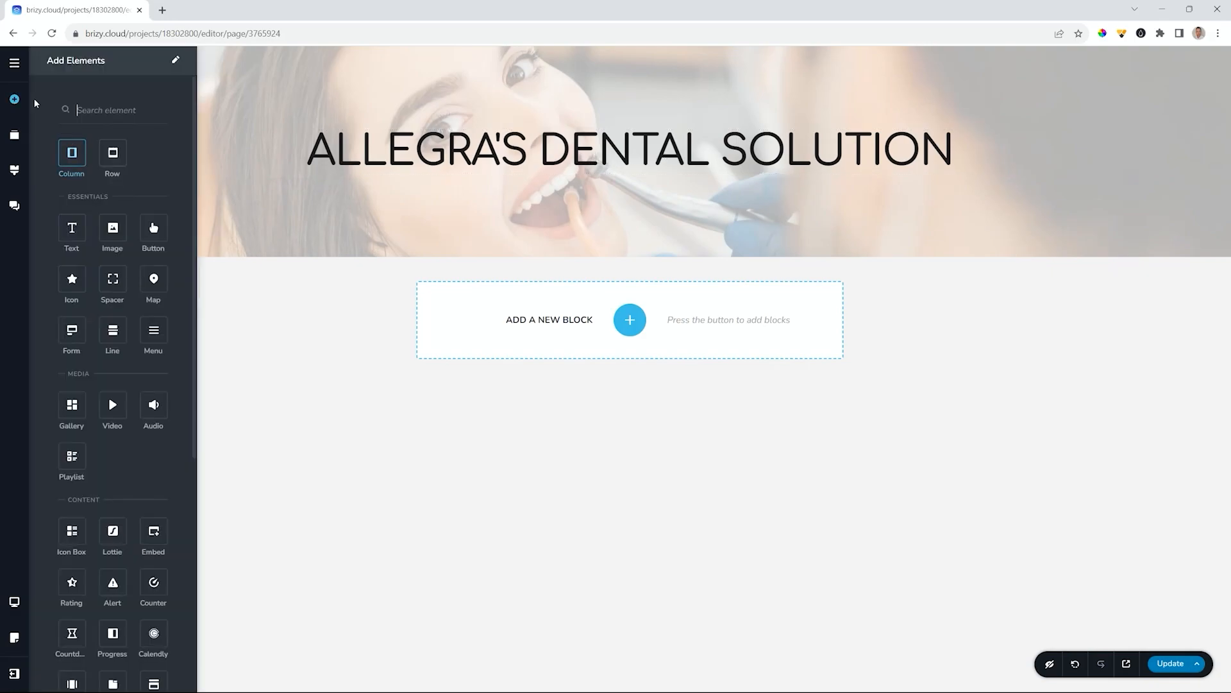
drag(73, 233, 570, 176)
triple_click(627, 194)
text(Feel Confident Today)
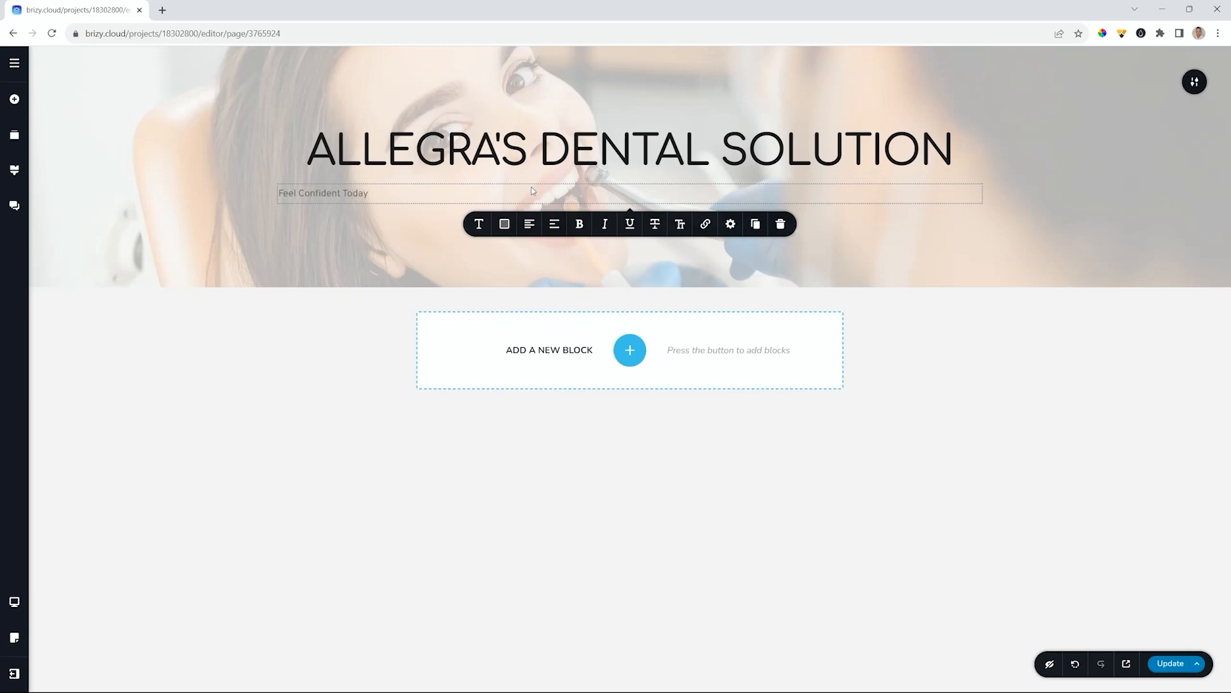
click(529, 224)
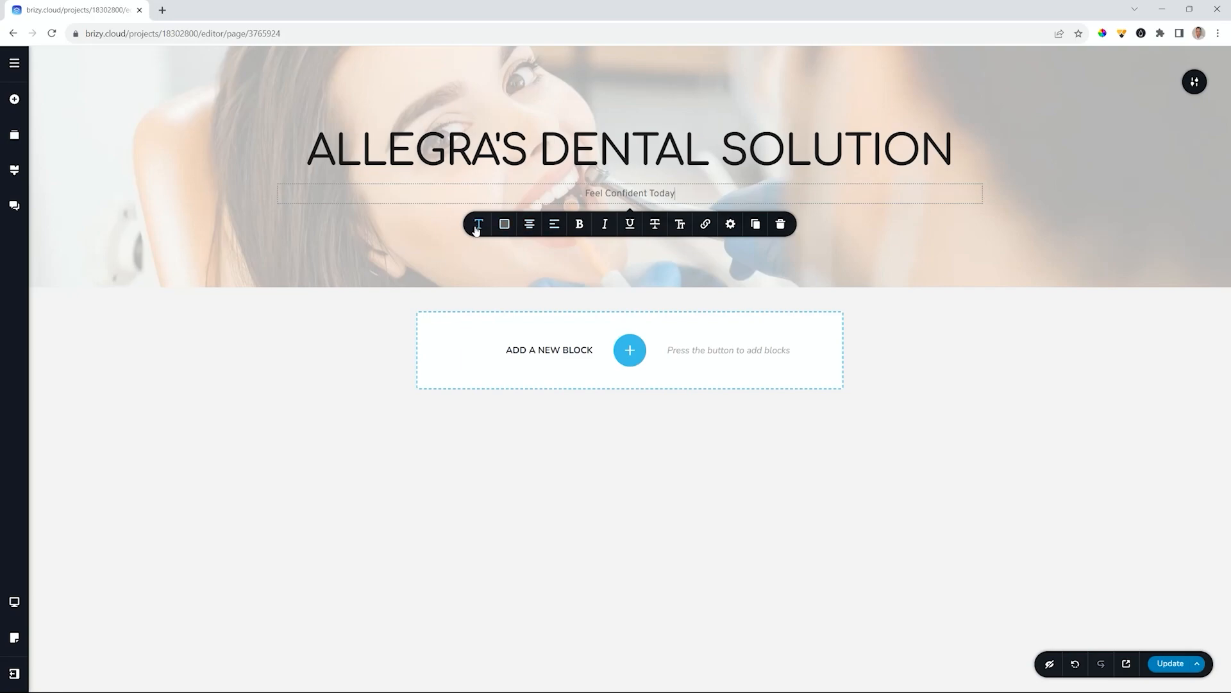
click(504, 224)
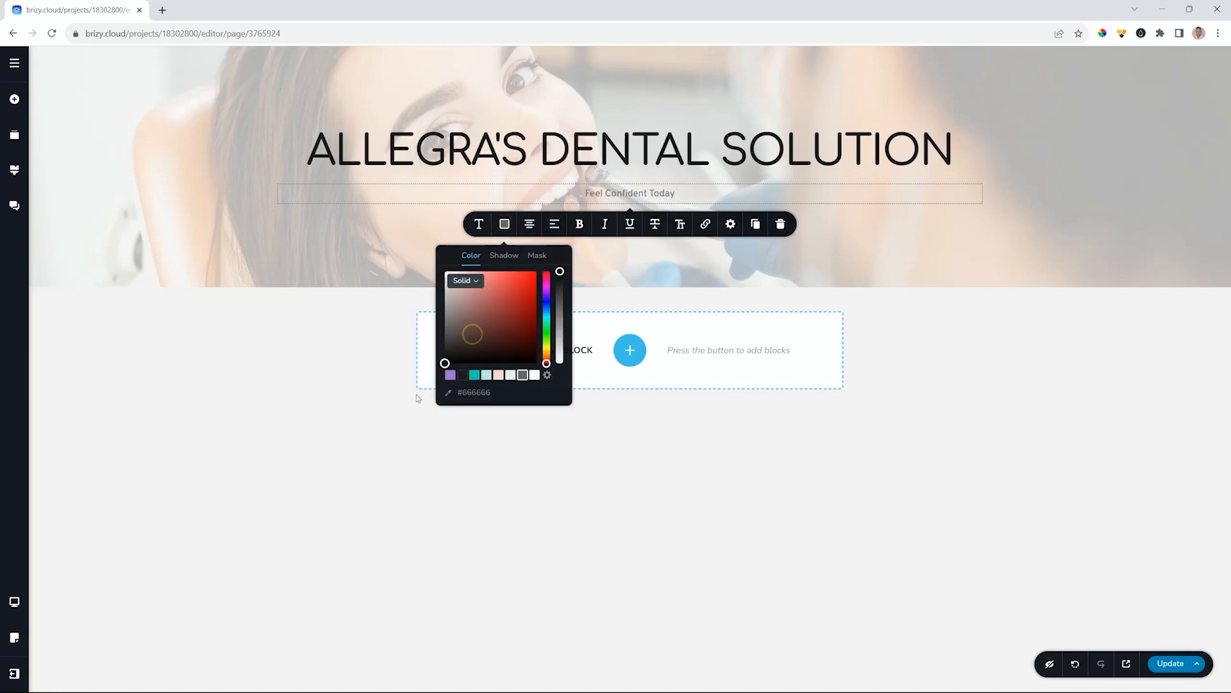
click(478, 224)
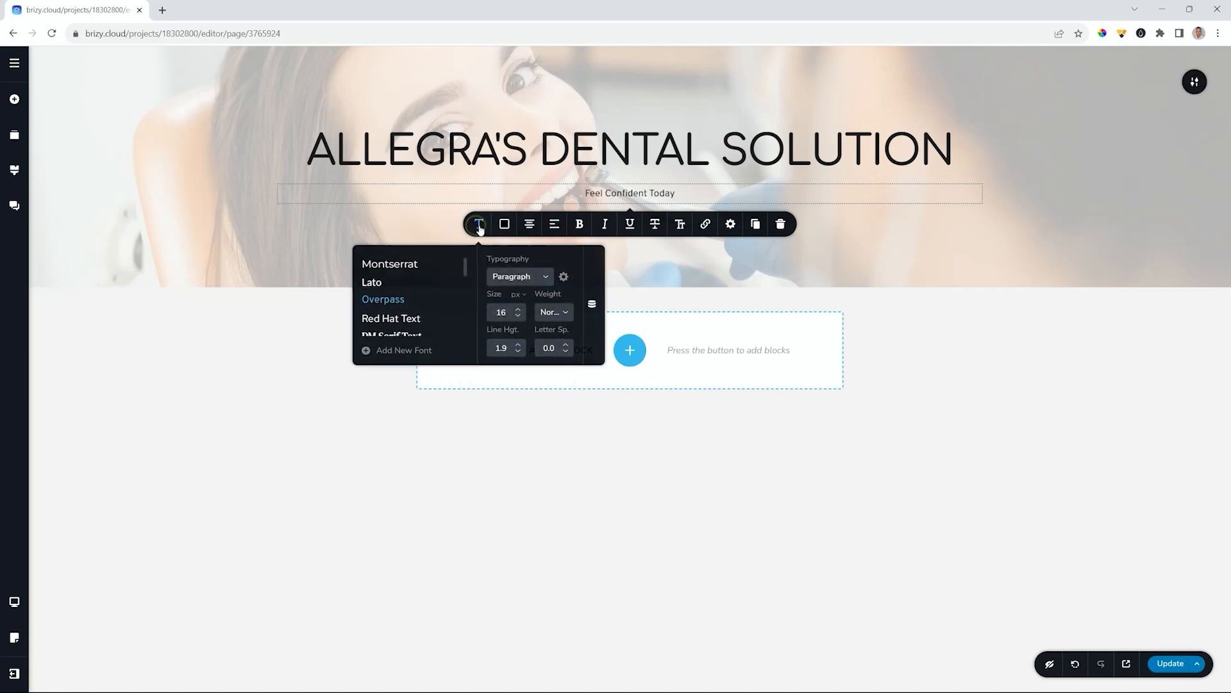
click(515, 277)
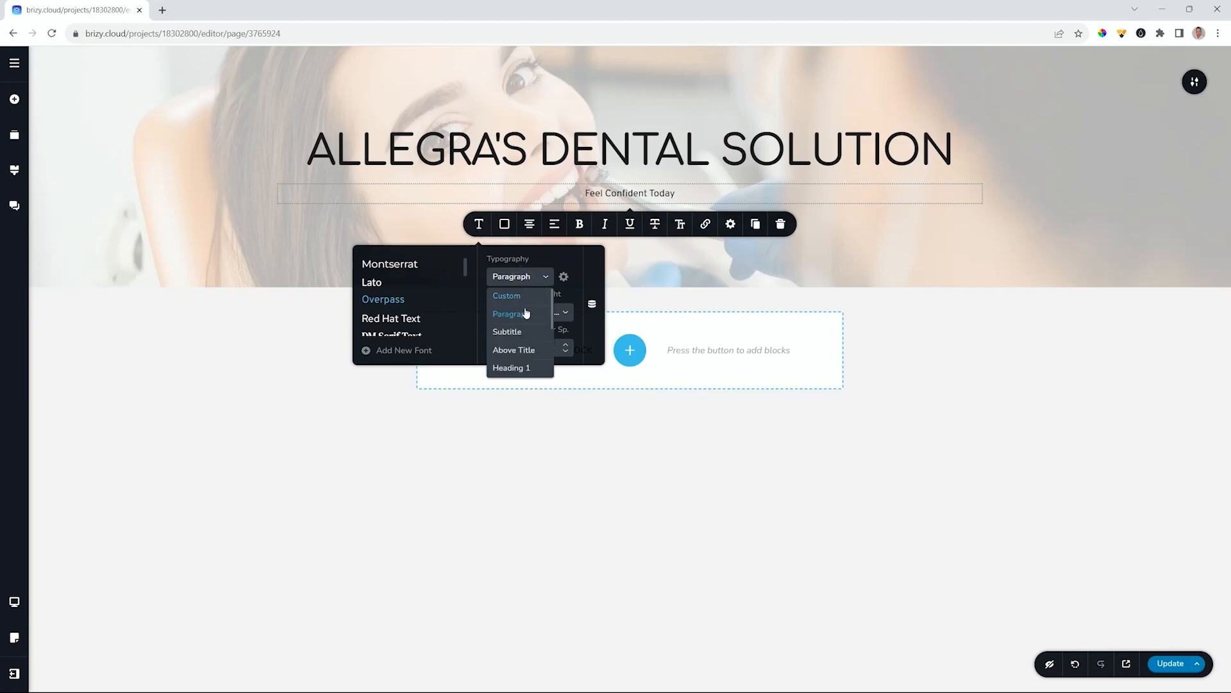
click(505, 333)
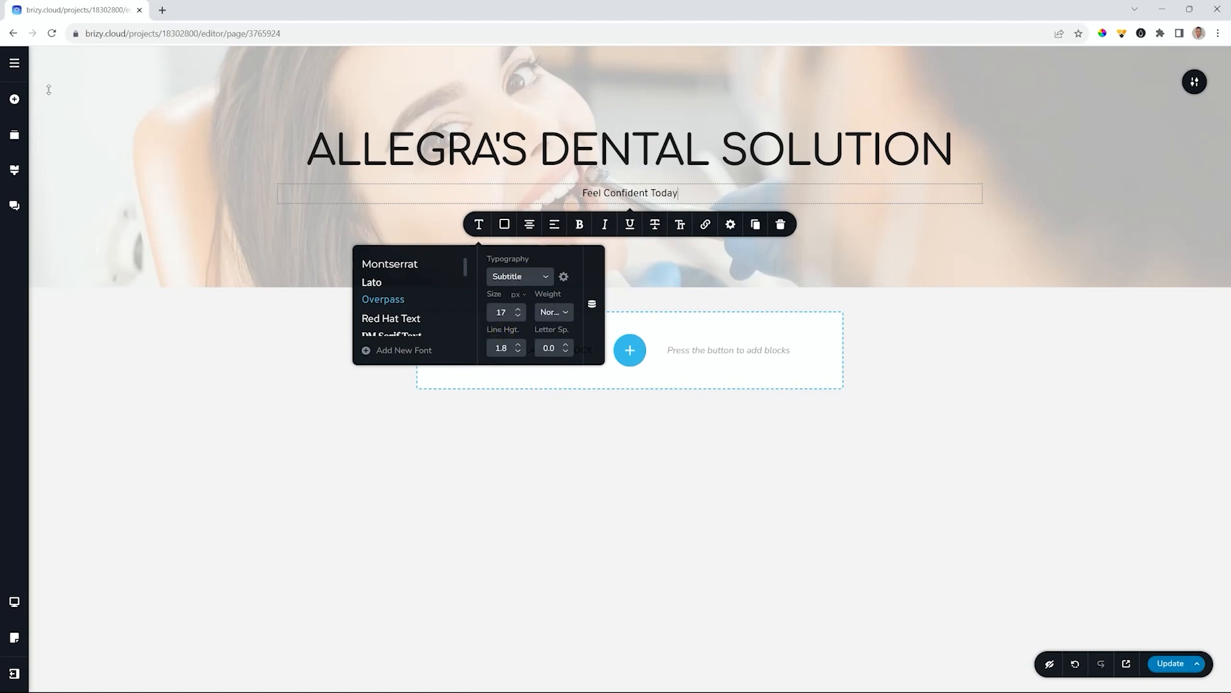
- Change the Subtitle text style to the Comfortaa font at size 26
click(17, 170)
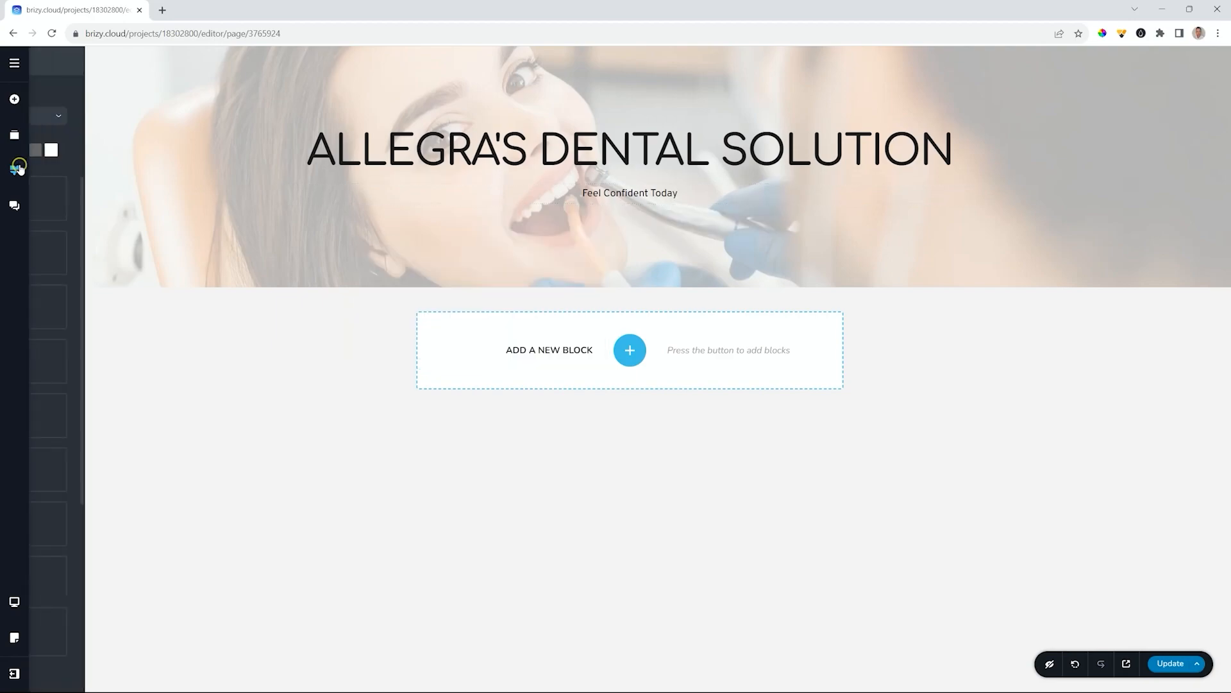
click(70, 242)
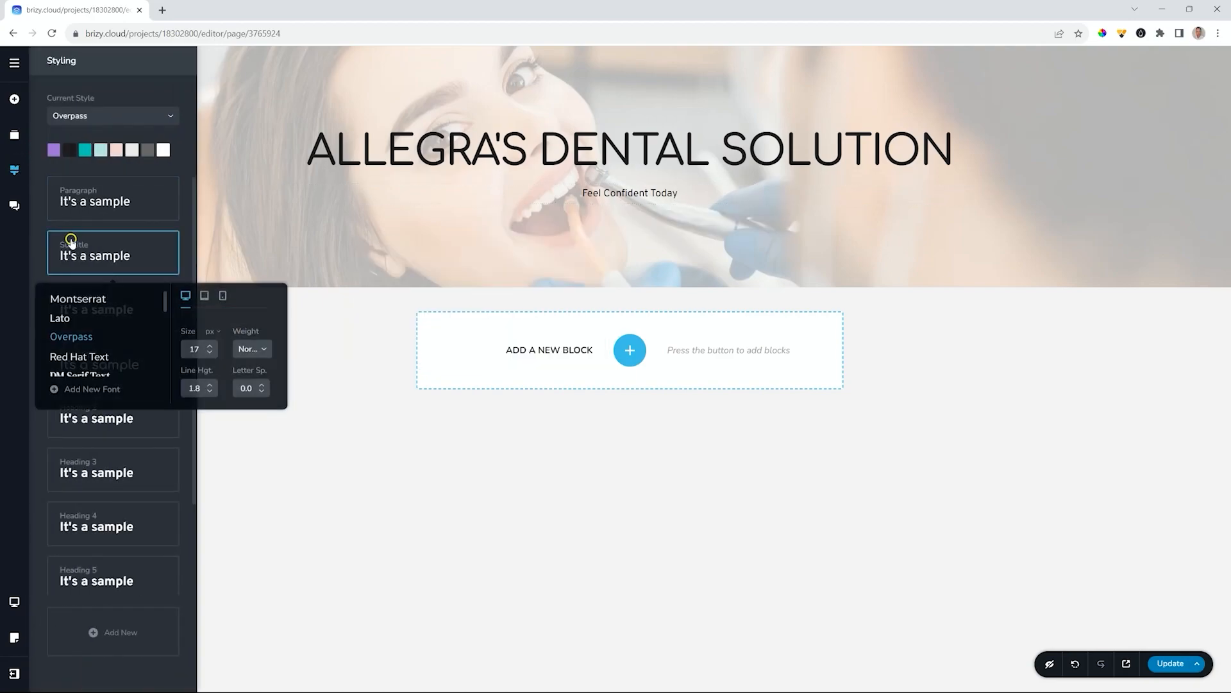
scroll(75, 311, down, 5)
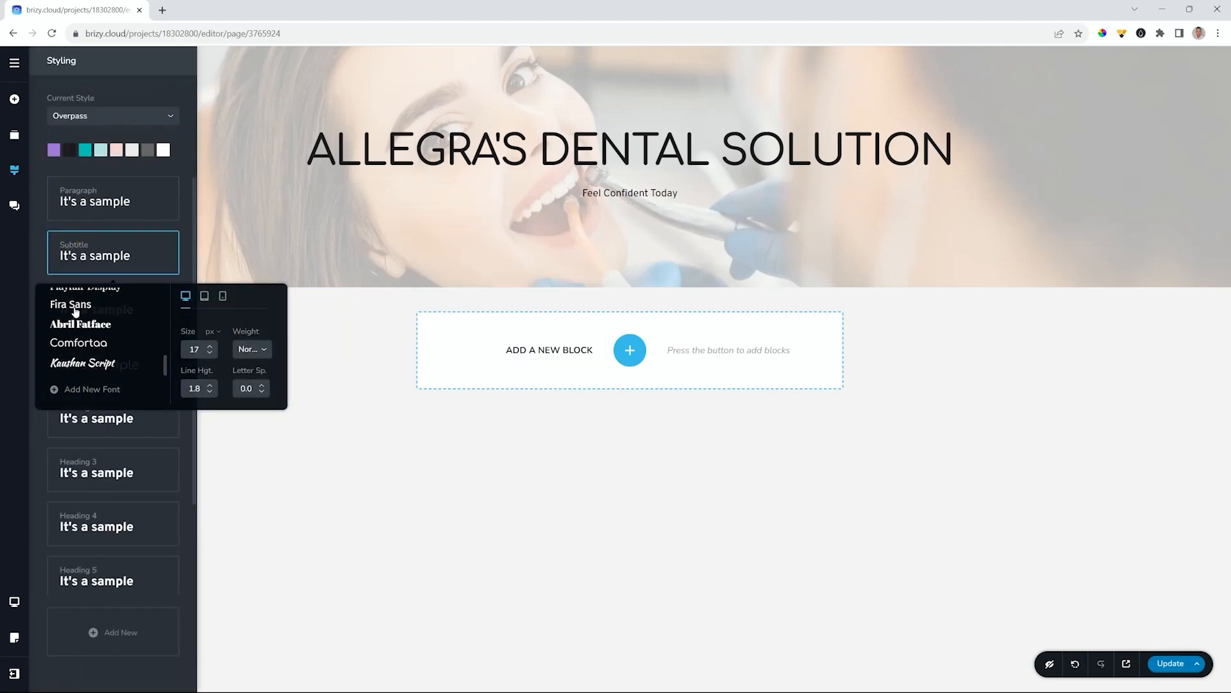
click(75, 345)
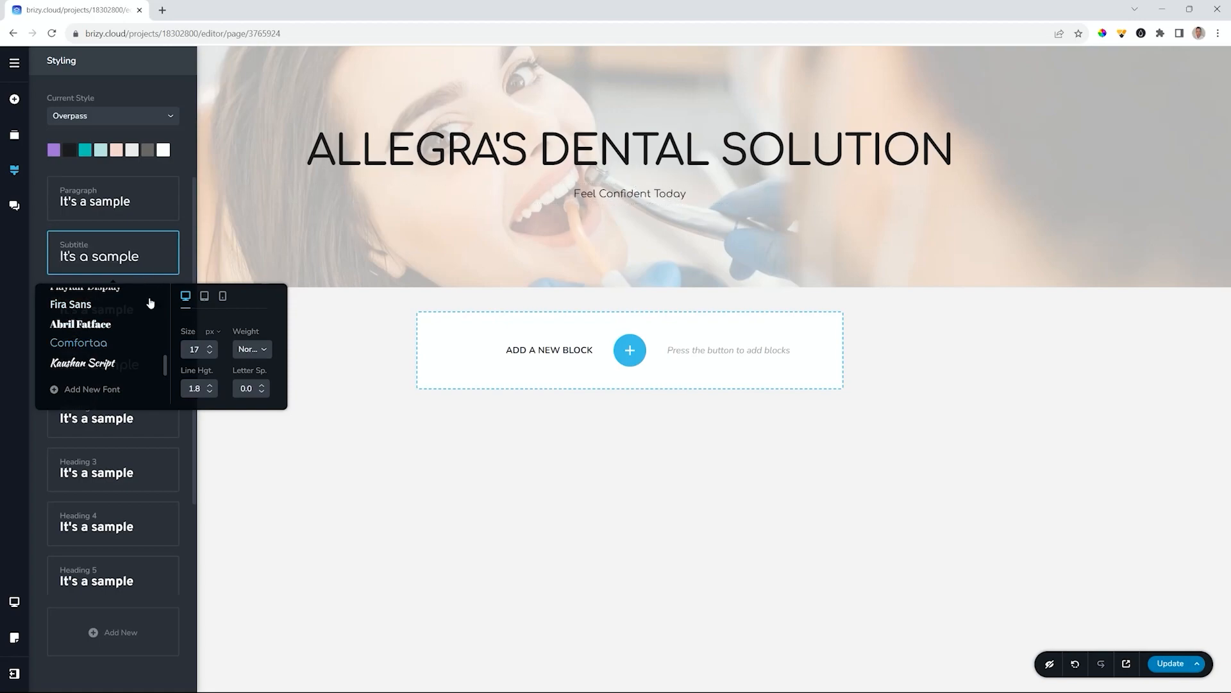
click(210, 347)
click(210, 347)
click(209, 347)
click(210, 347)
click(209, 347)
click(210, 347)
click(209, 347)
click(210, 347)
click(209, 347)
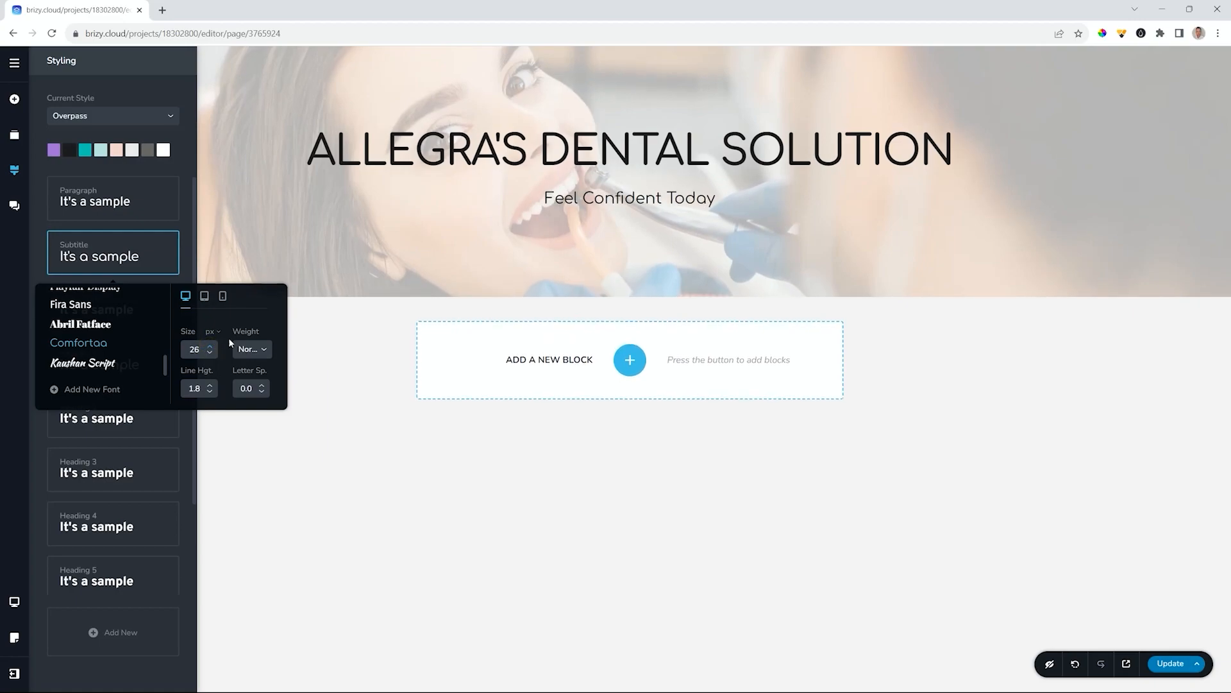
click(1098, 406)
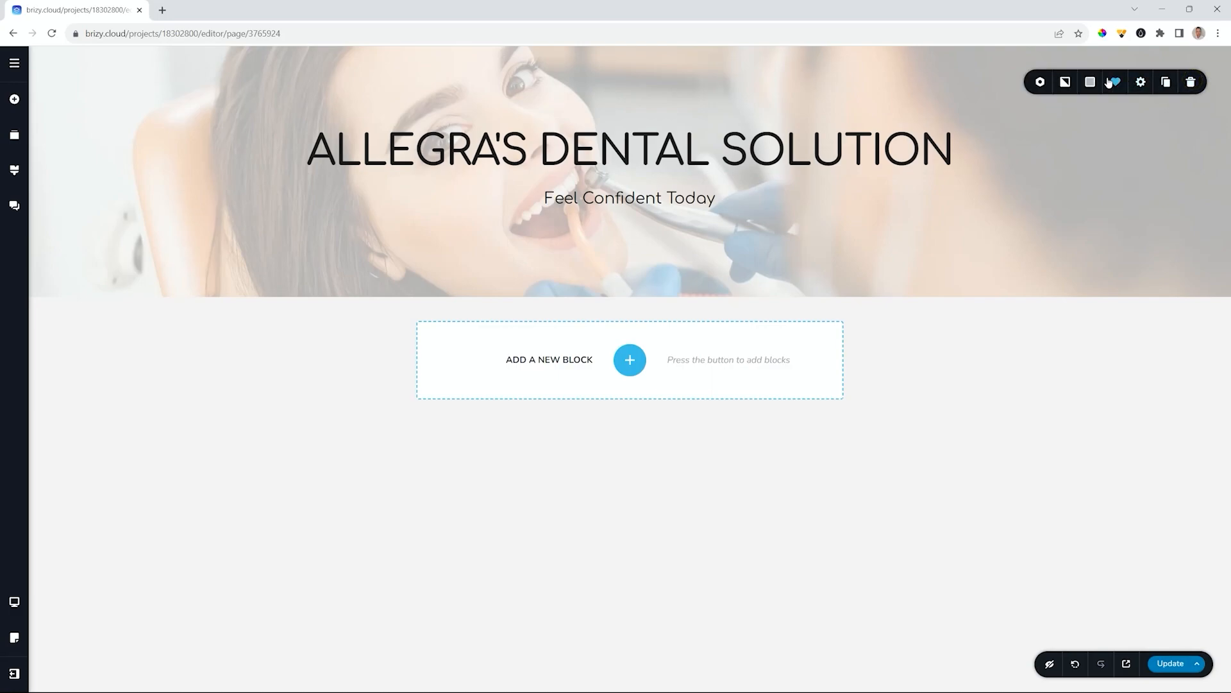
- Raise the hero's white overlay opacity so the background photo looks lighter
click(1091, 82)
drag(1146, 157, 1147, 147)
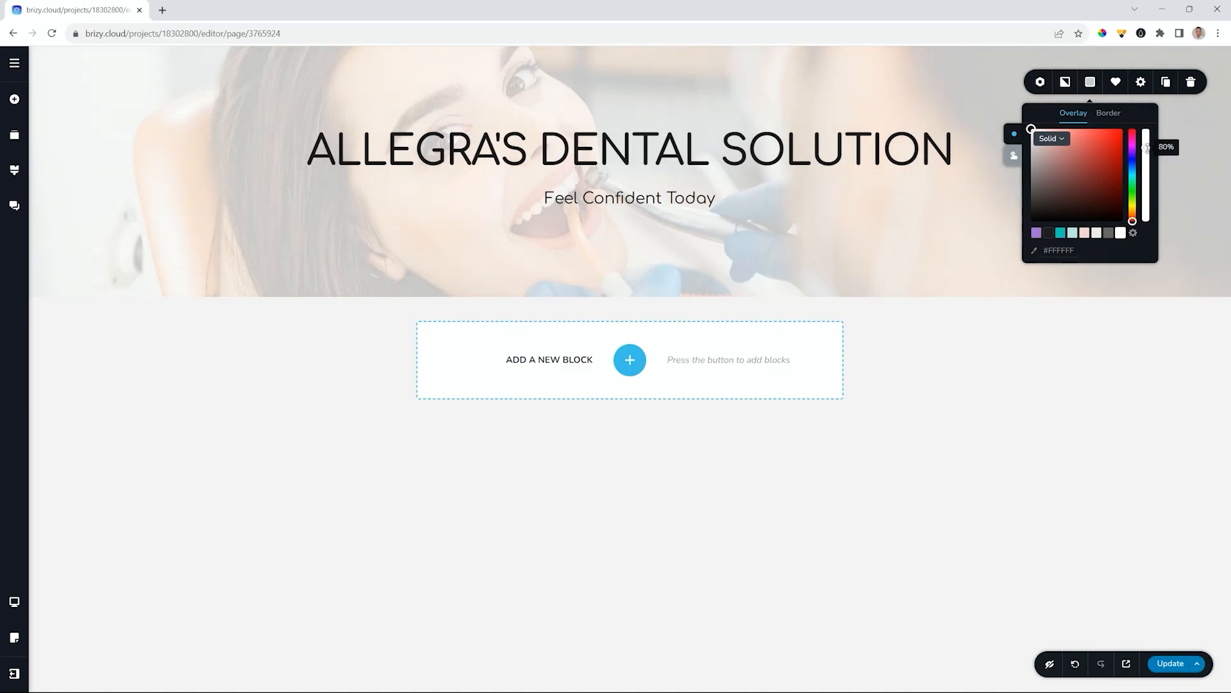
click(949, 411)
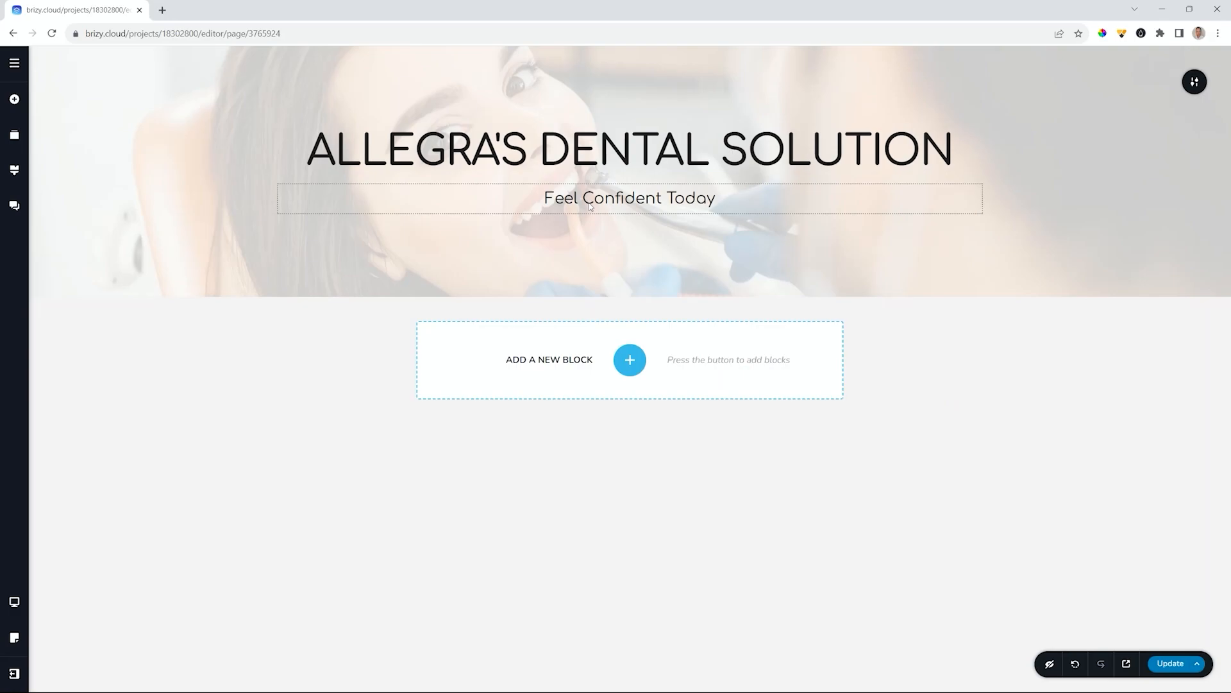
click(1070, 451)
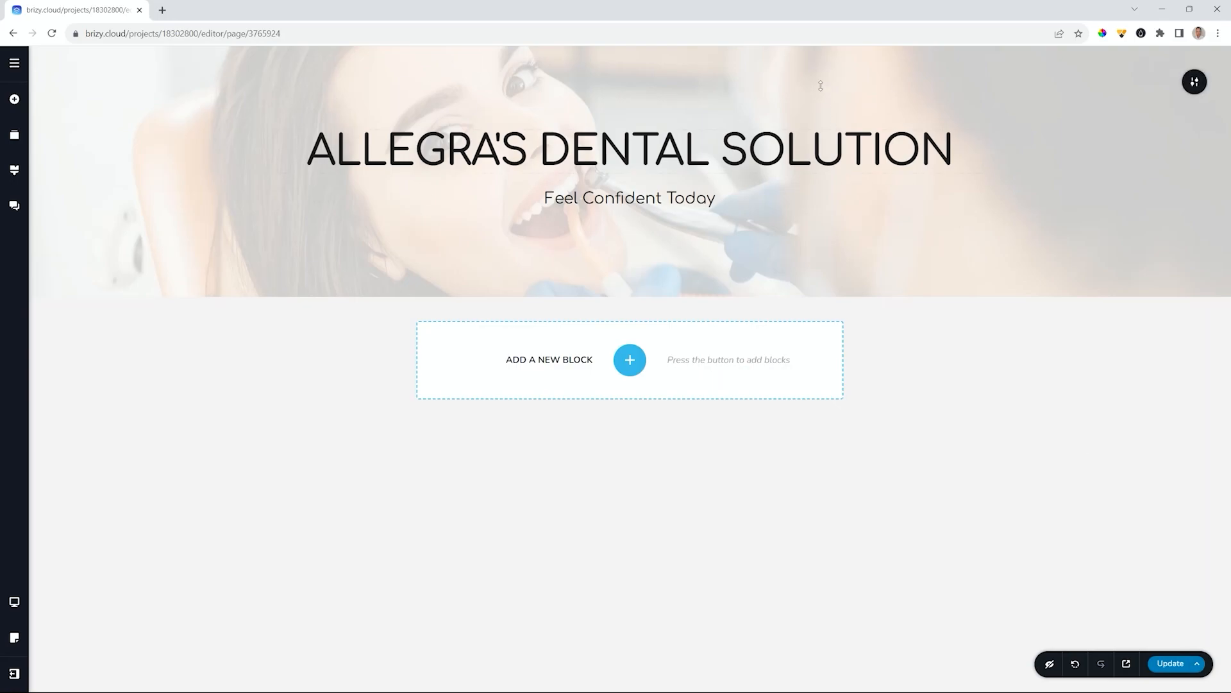
click(1123, 34)
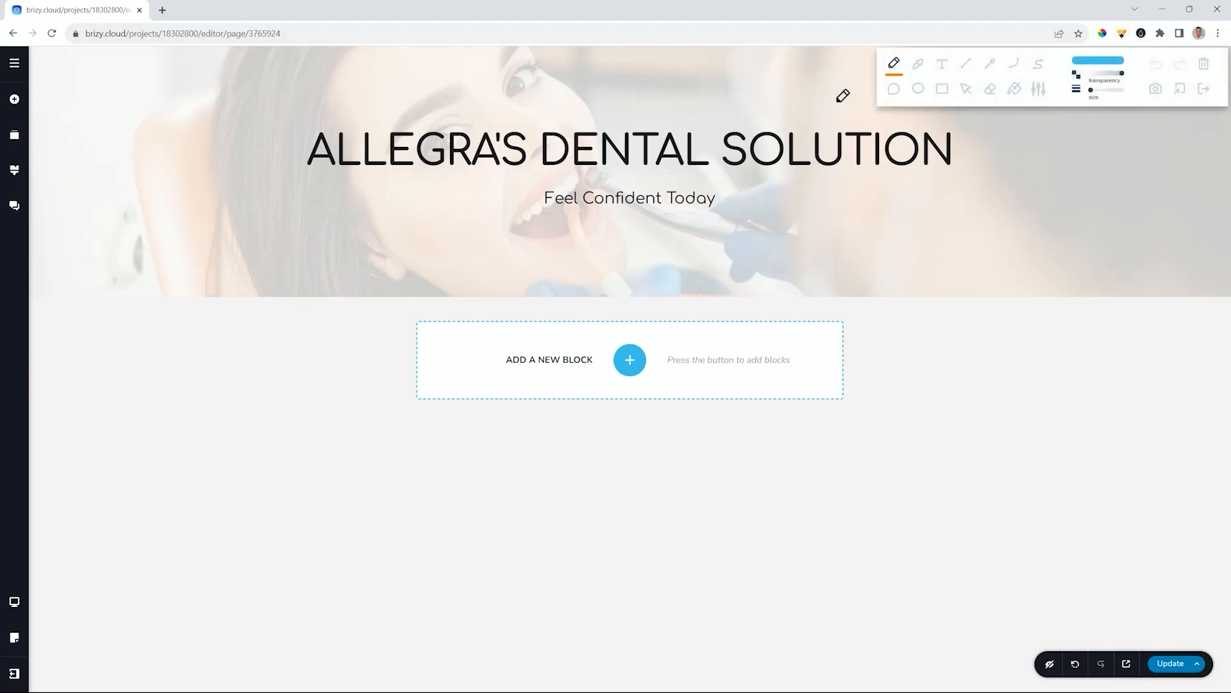
click(937, 89)
drag(29, 48, 1201, 294)
click(1107, 61)
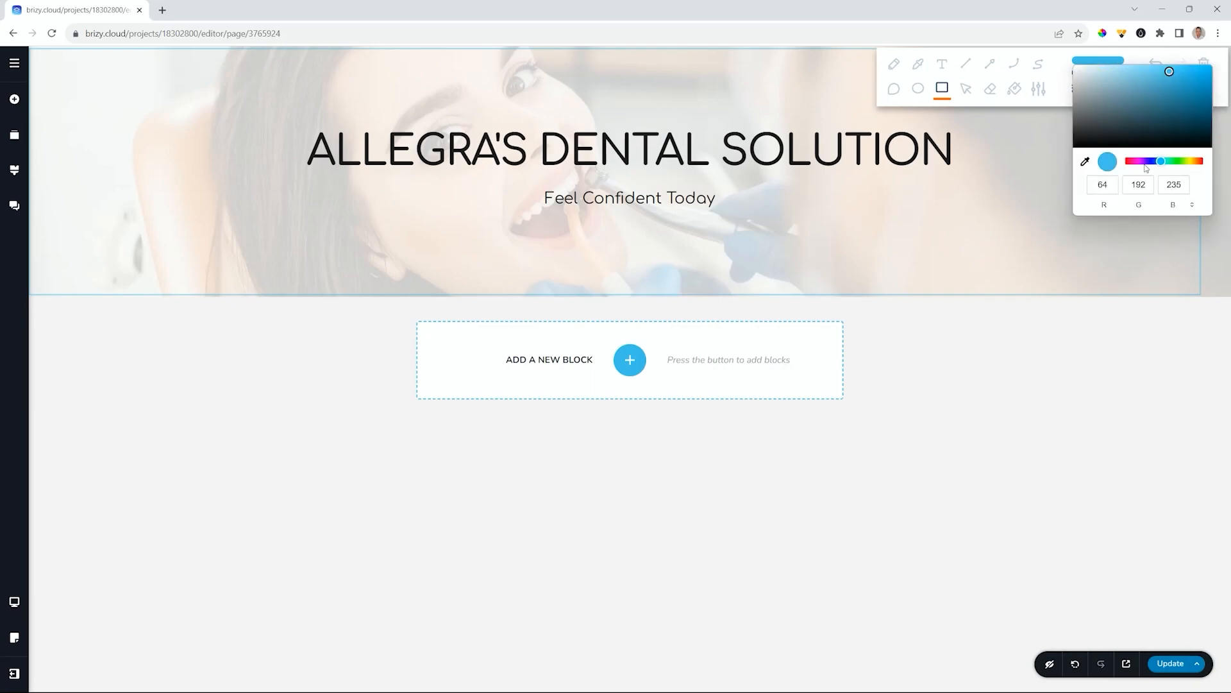
drag(1161, 161, 1199, 161)
click(940, 89)
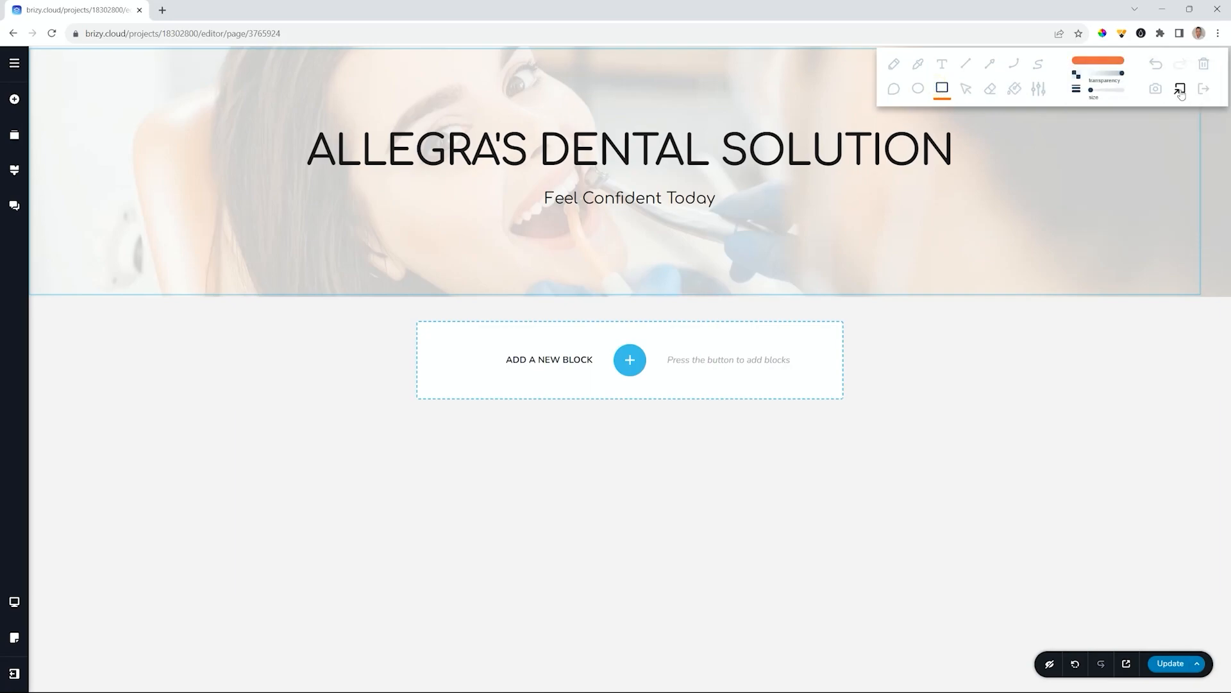
click(1205, 65)
mouse_move(29, 47)
mouse_down()
mouse_move(718, 271)
mouse_move(1130, 281)
mouse_move(1226, 296)
mouse_up()
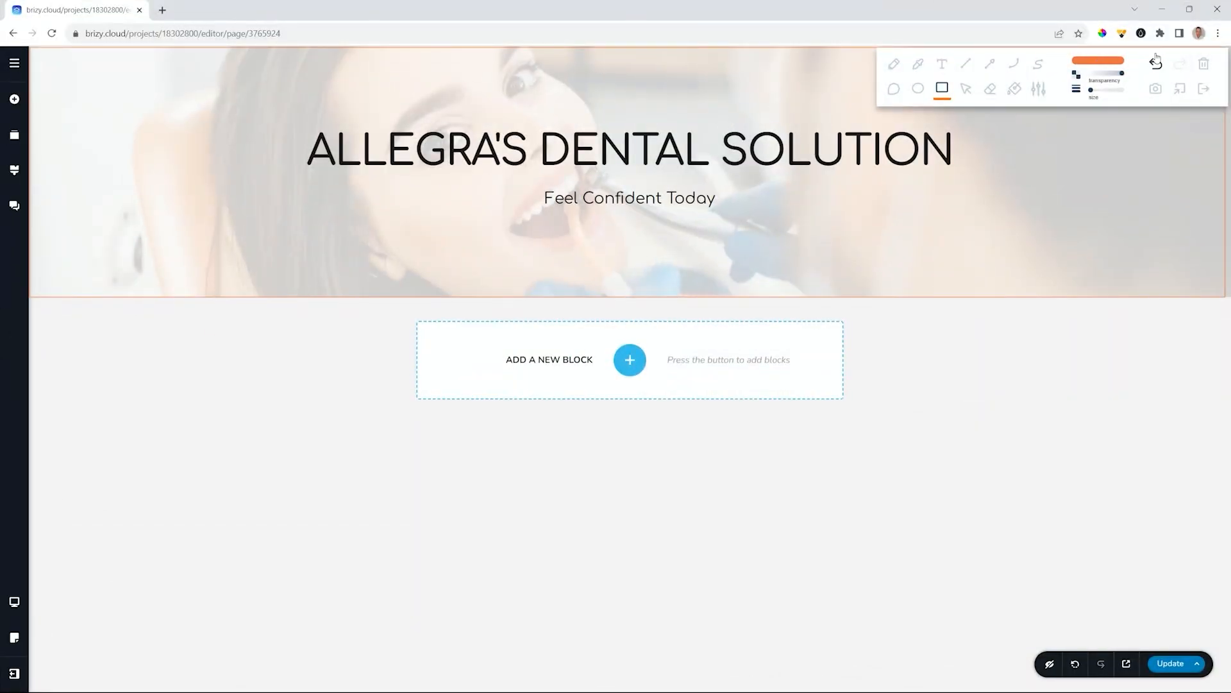
click(1204, 90)
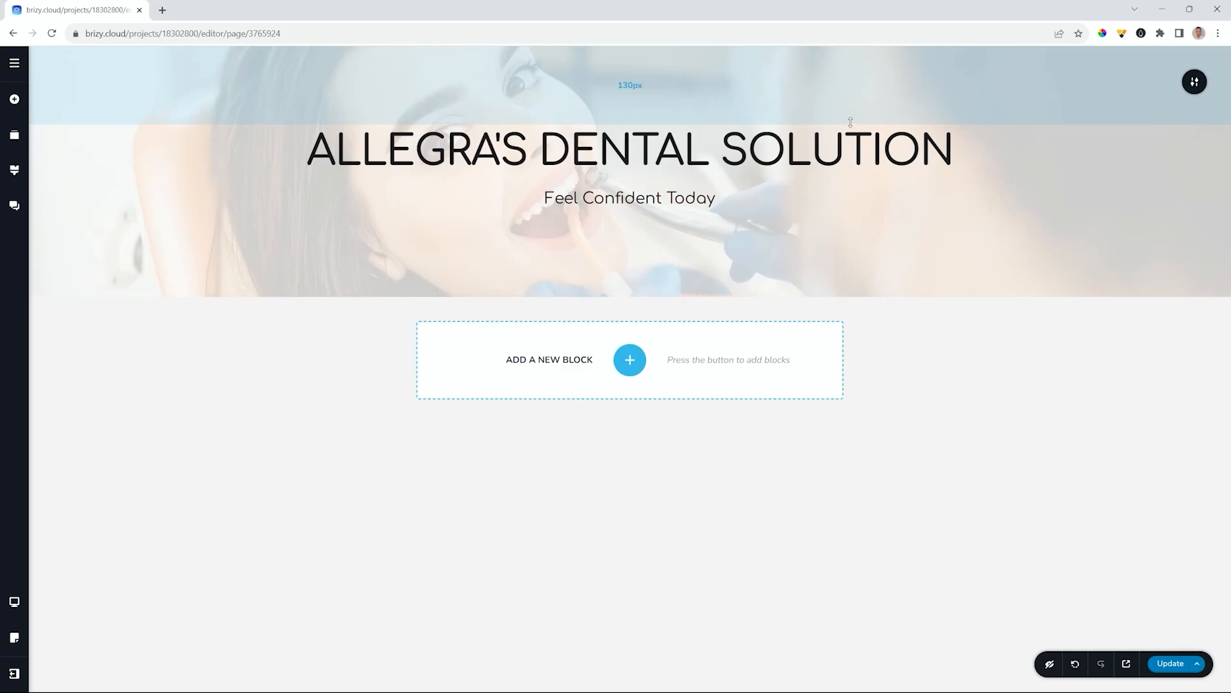
- Save the dental hero block to the library and find it in the Saved blocks
click(1192, 84)
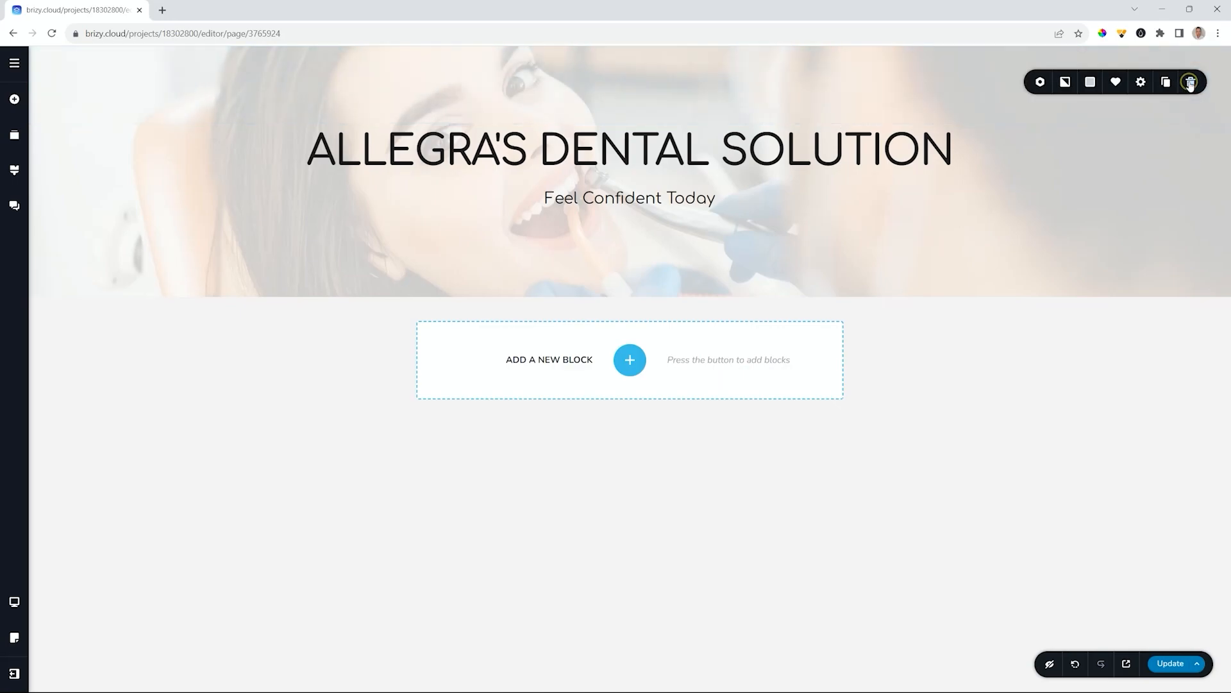
click(1116, 85)
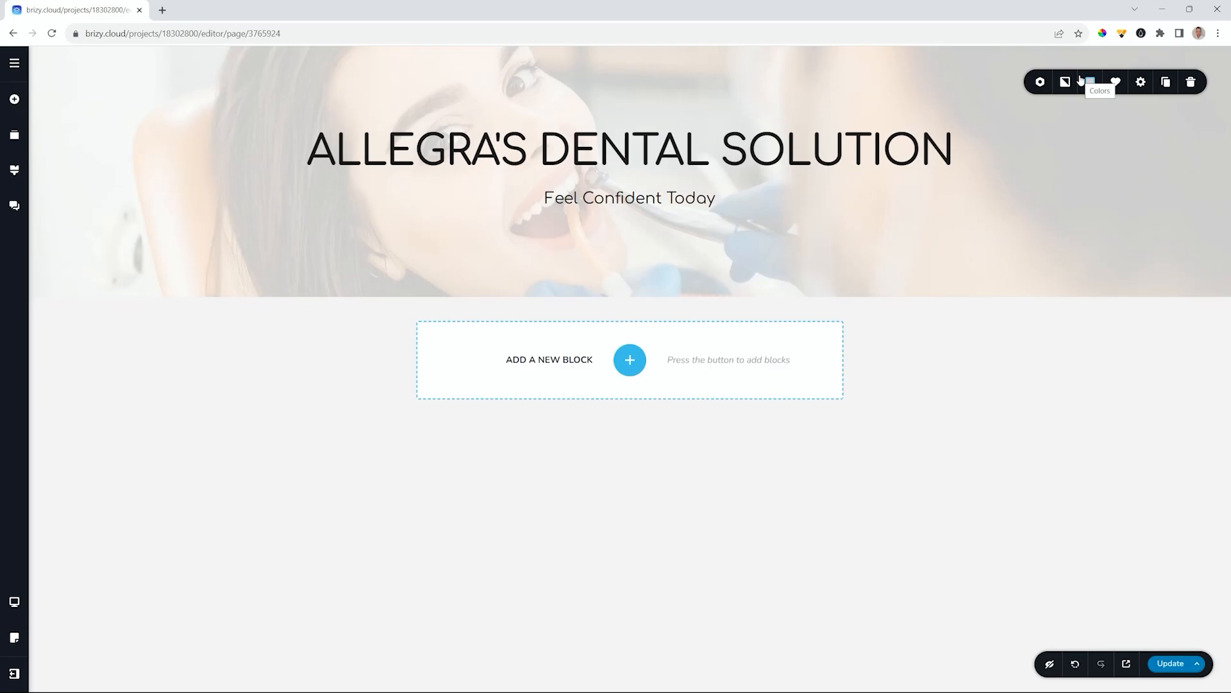
click(629, 360)
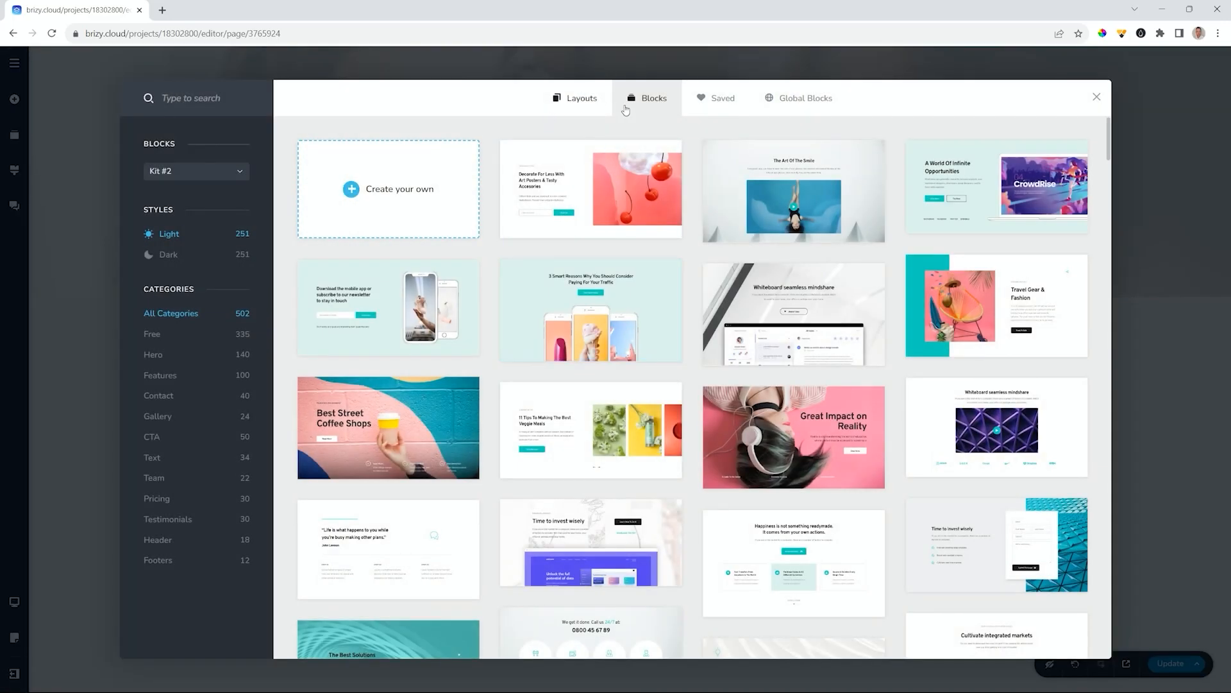
click(716, 101)
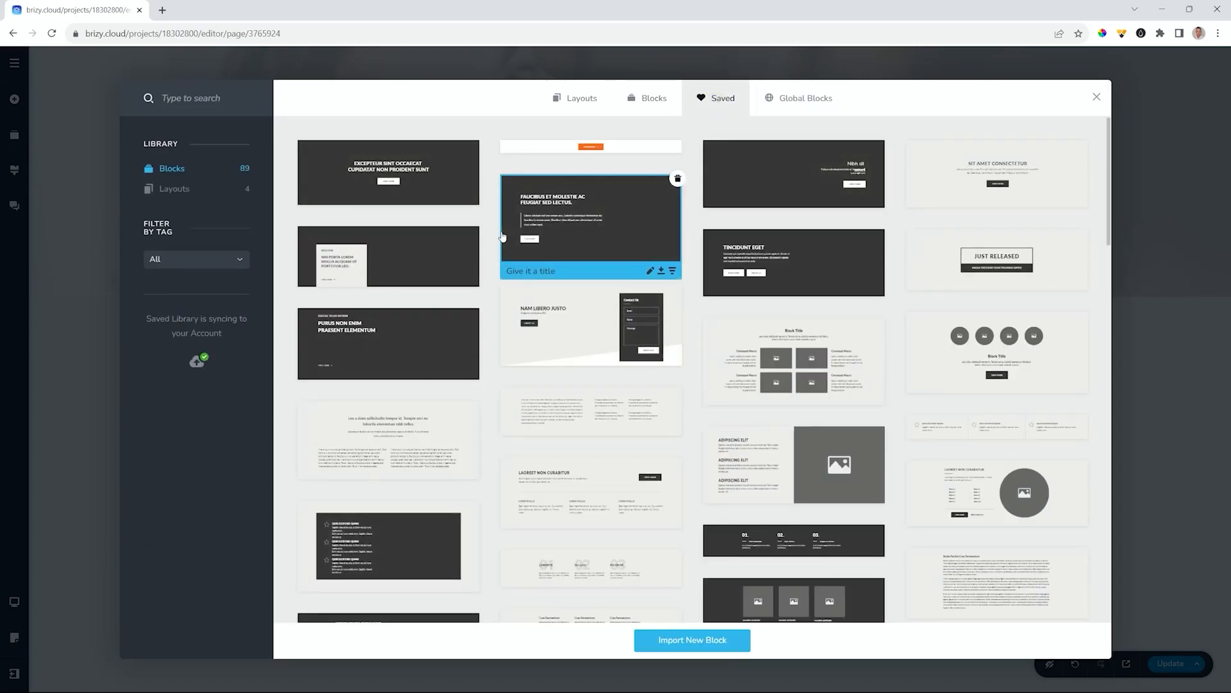
scroll(502, 236, down, 10)
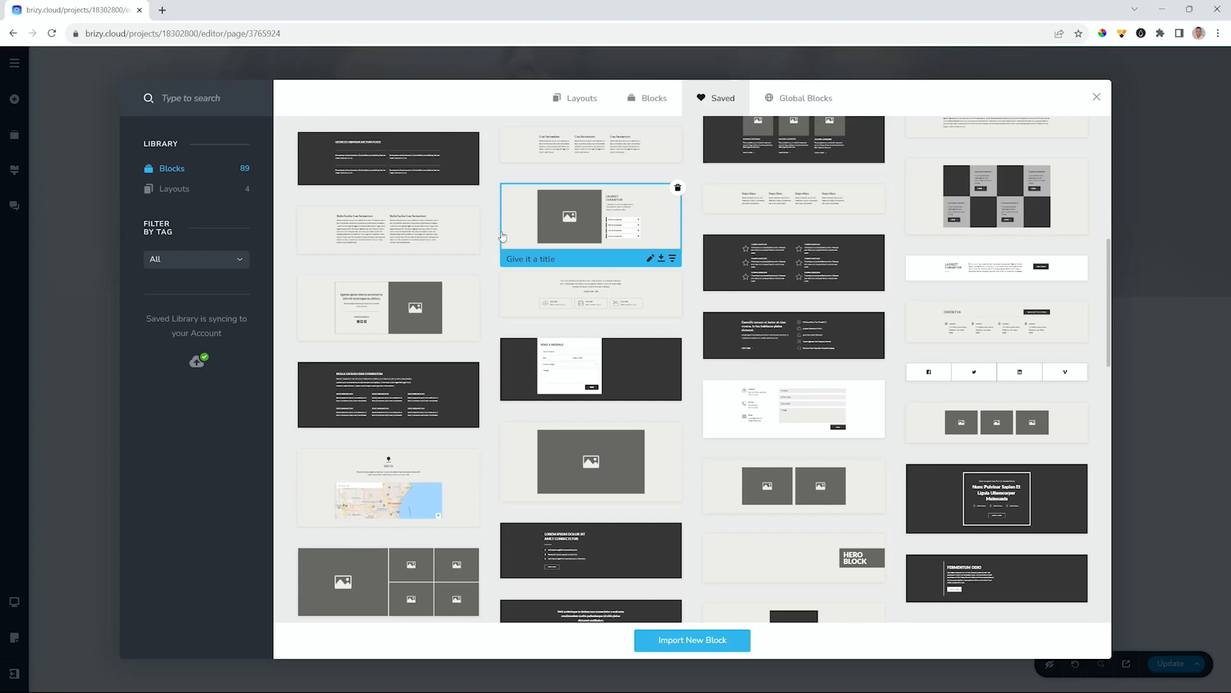
scroll(502, 236, down, 15)
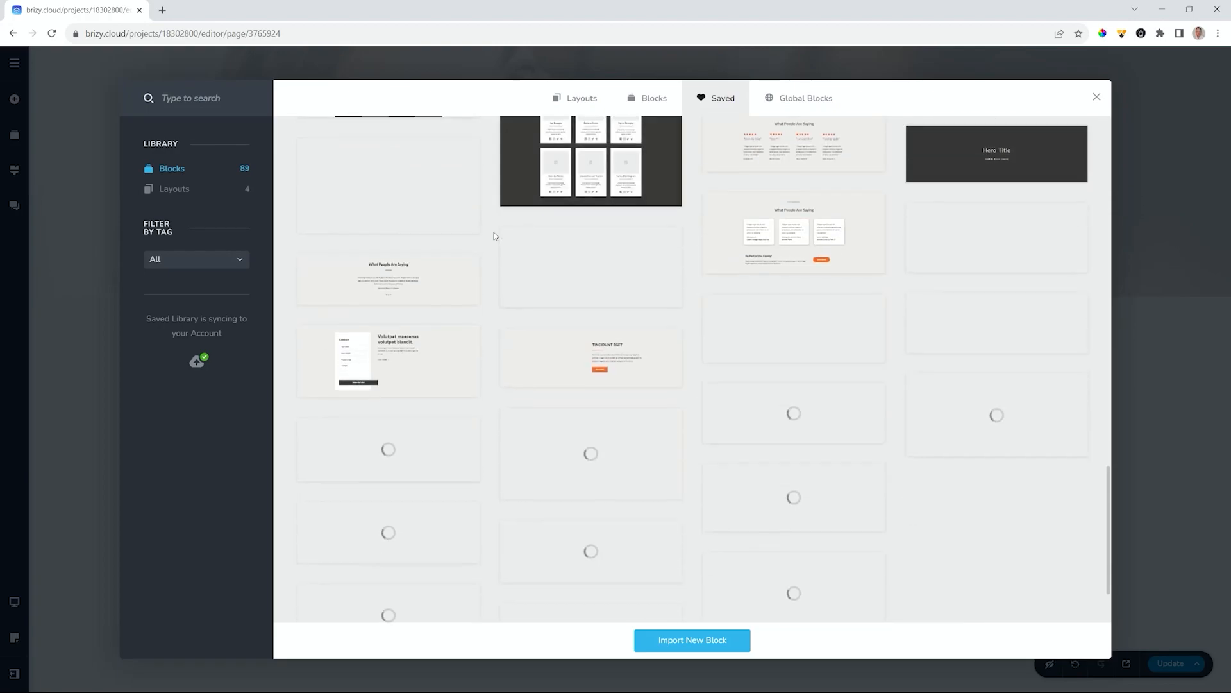
scroll(494, 236, down, 2)
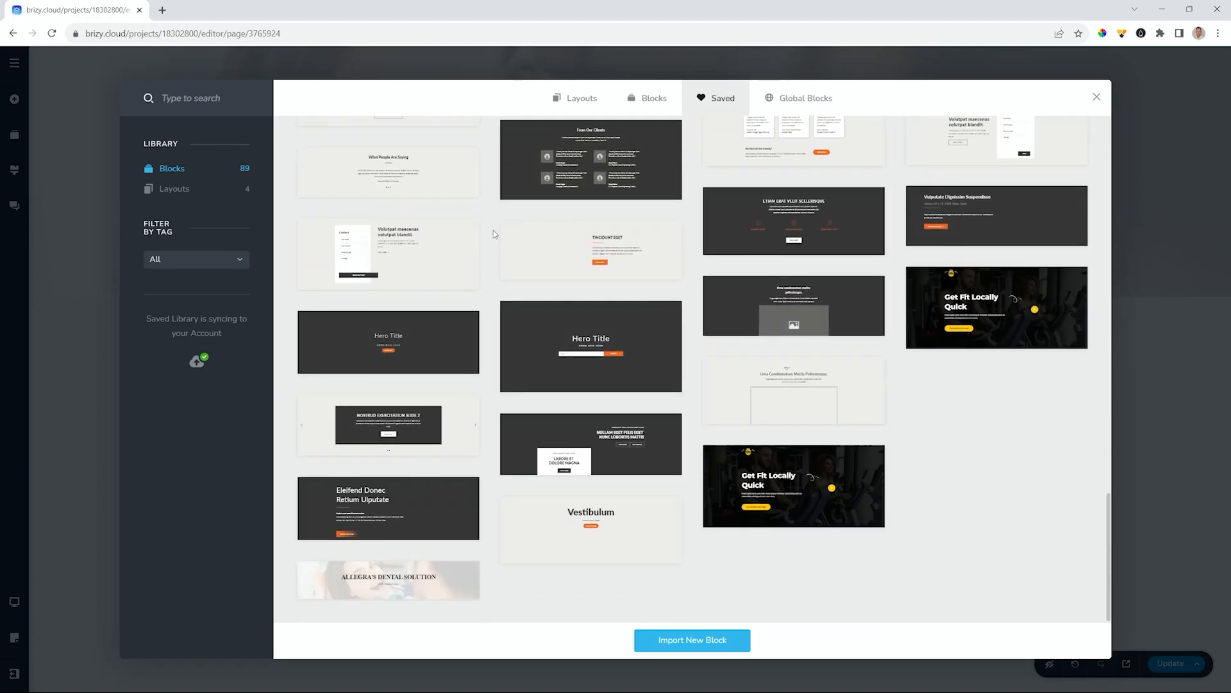
mouse_move(363, 583)
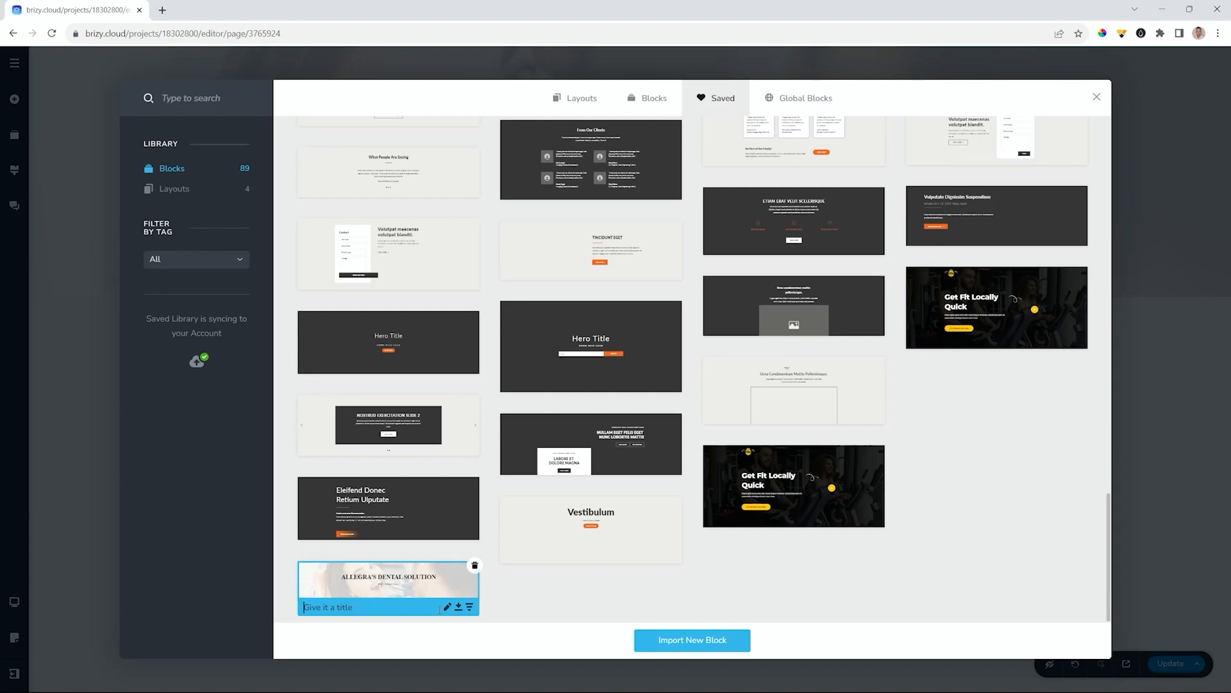
- Tag the saved dental hero block with a new 'dentist' tag
click(470, 608)
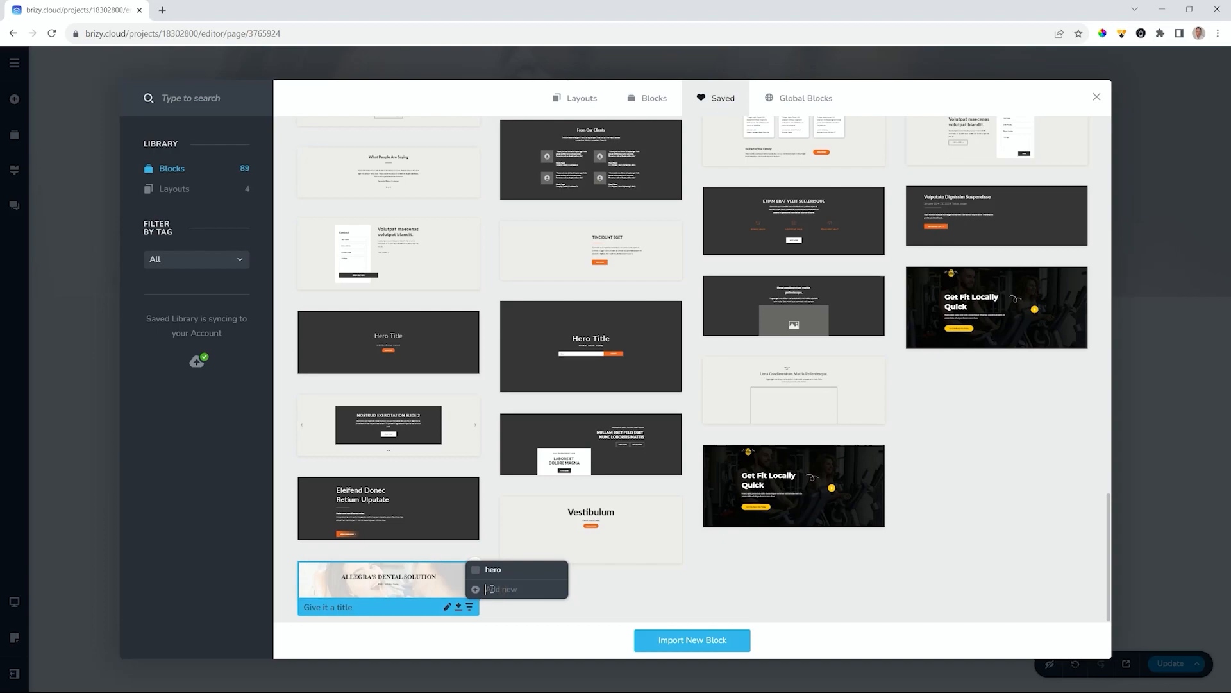
text(dentist)
click(476, 589)
click(644, 584)
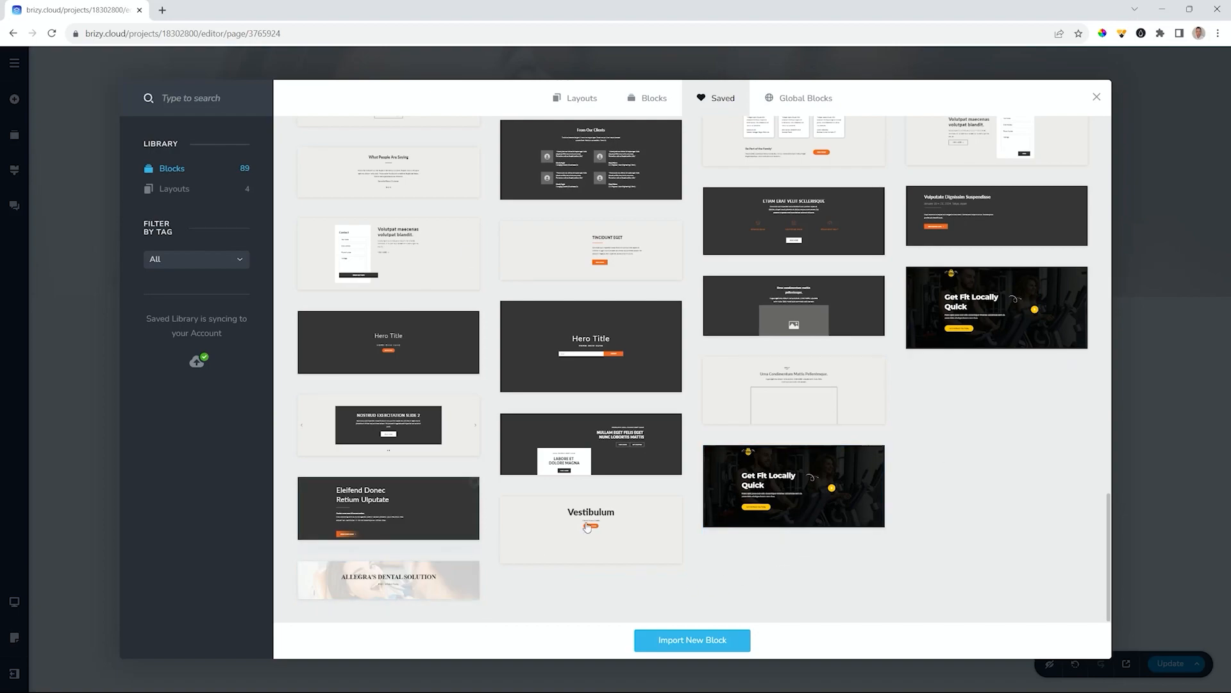
mouse_move(589, 520)
- Filter saved blocks by the dentist tag, reset to All, and close the library
click(241, 260)
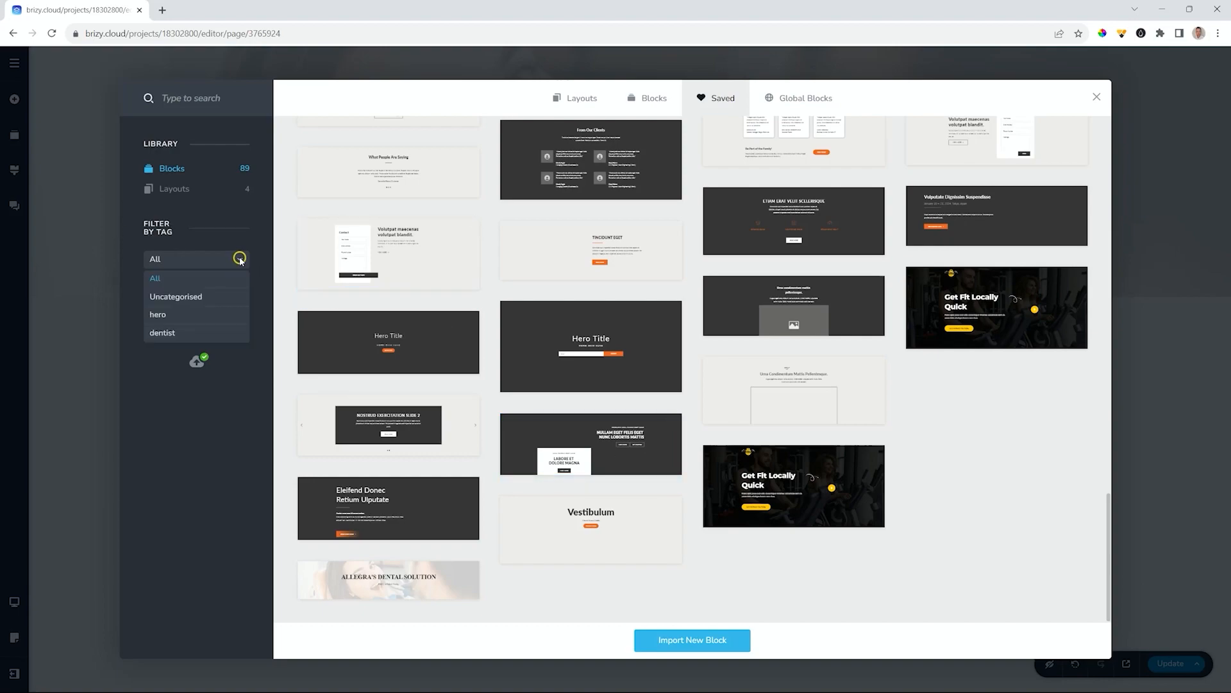
click(159, 333)
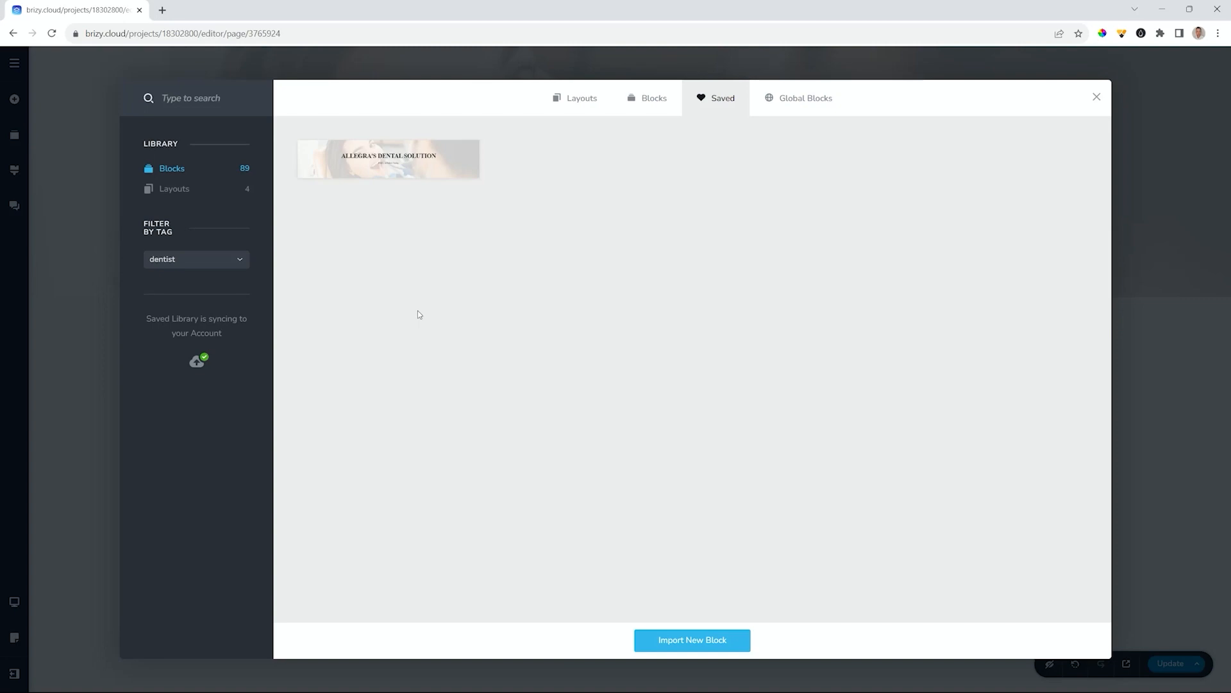
click(216, 260)
click(189, 275)
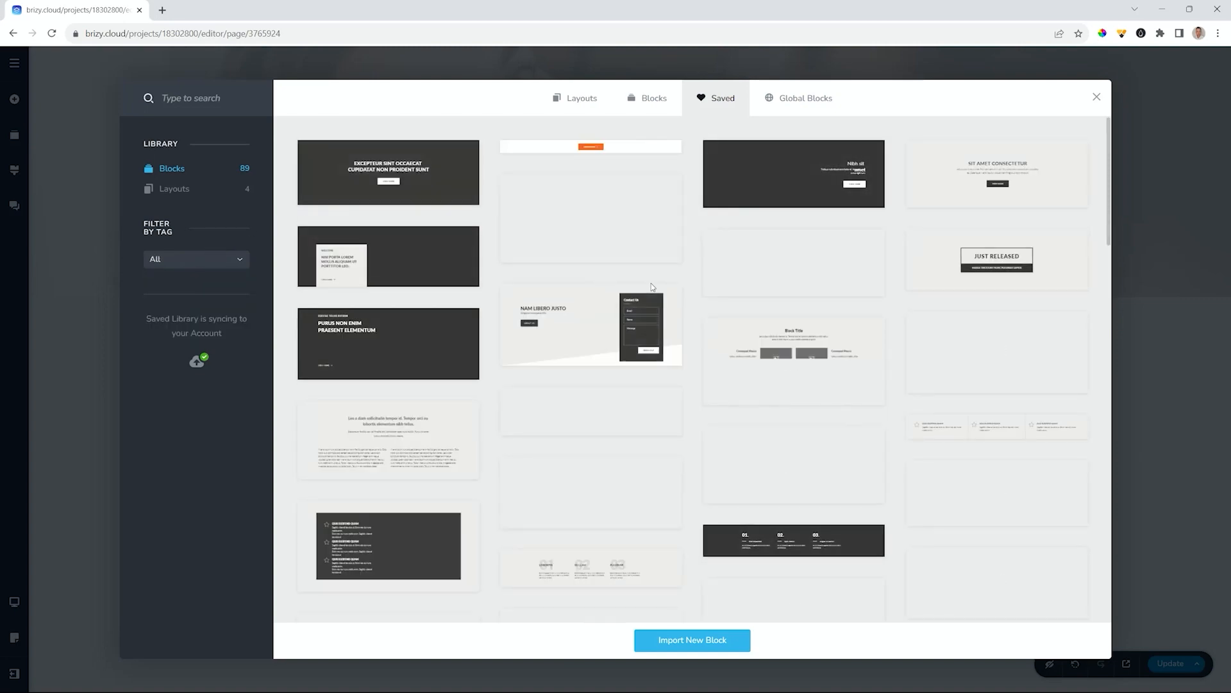
scroll(652, 285, down, 10)
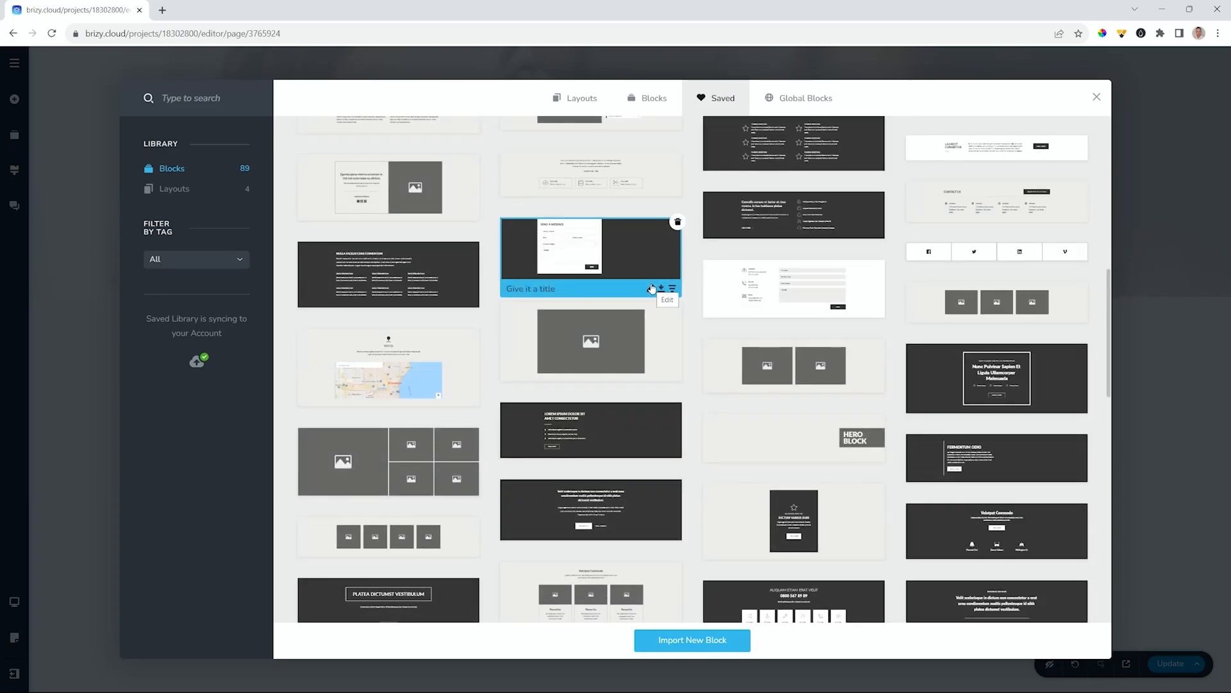
scroll(652, 288, down, 3)
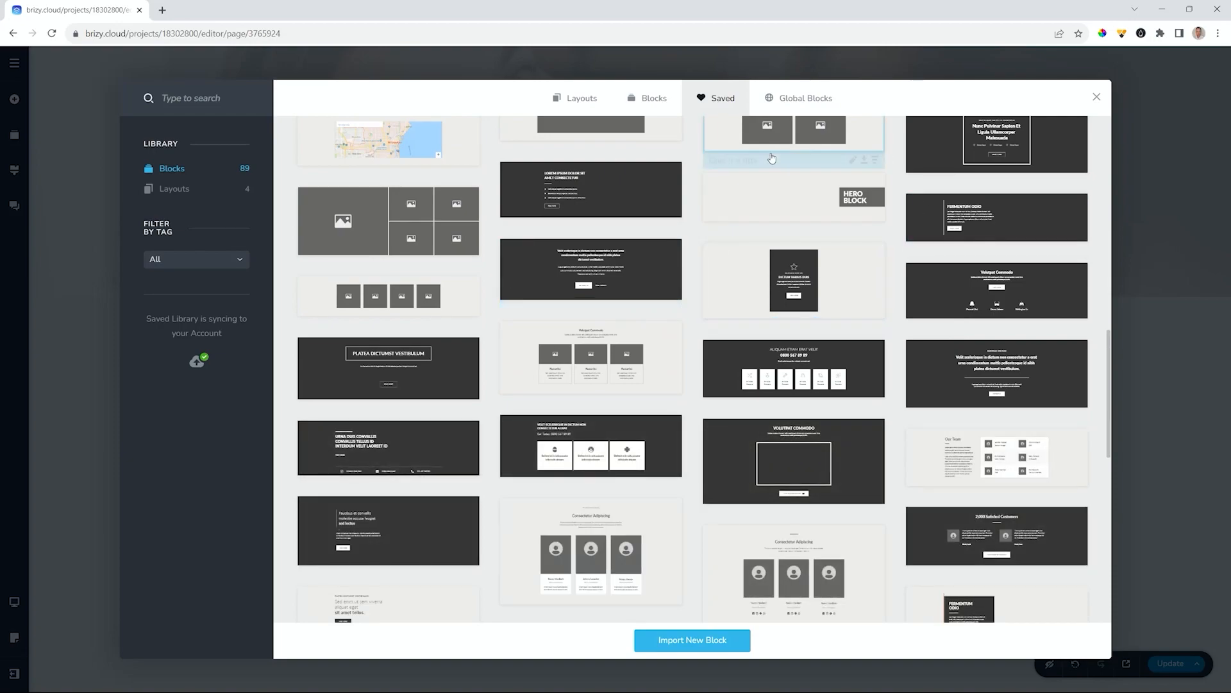
click(1096, 97)
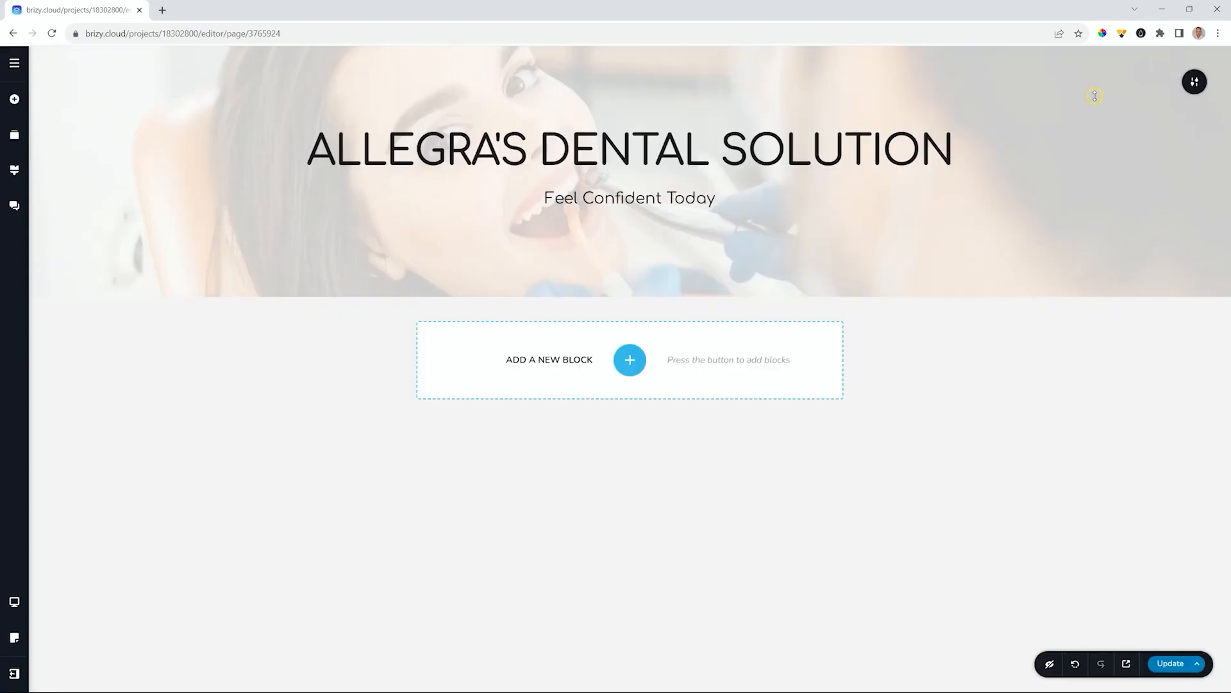
- Update the Home page and open the About page in the editor
click(1175, 673)
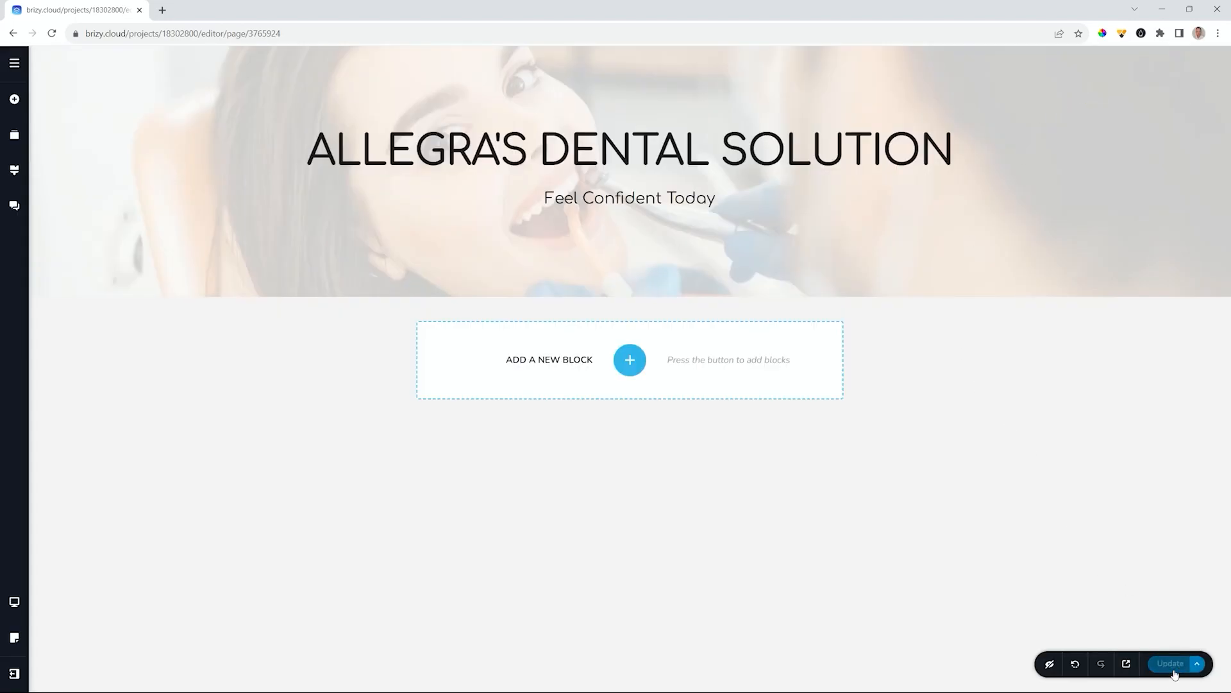
click(13, 64)
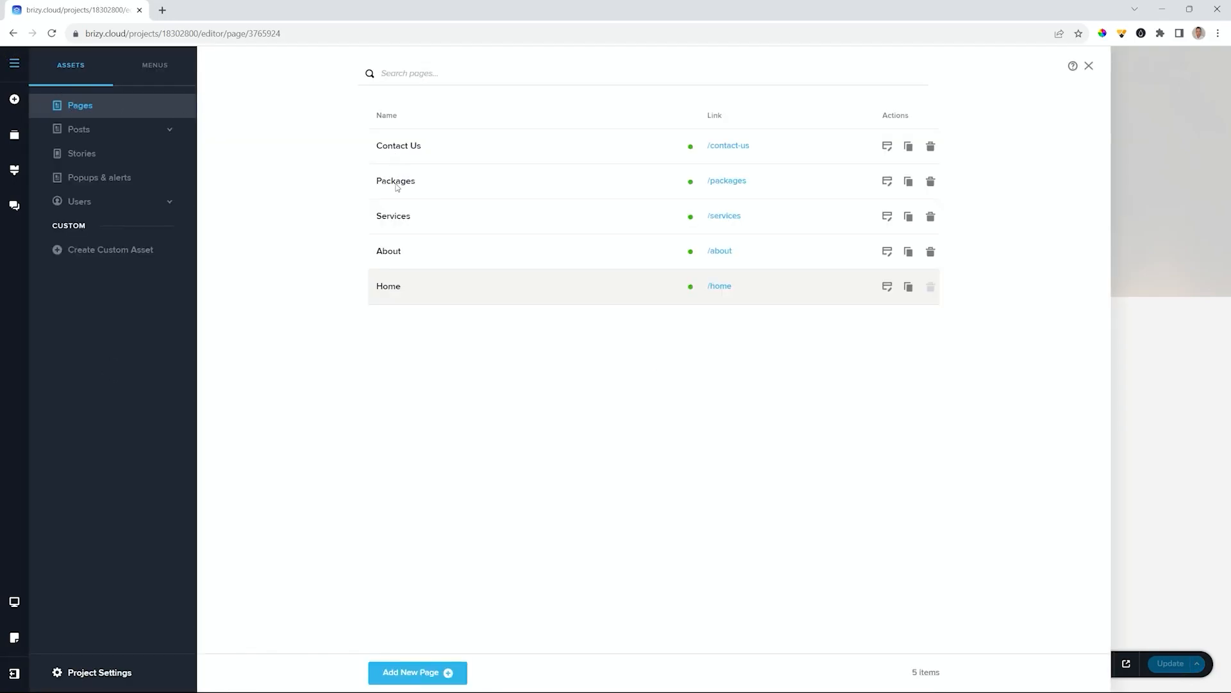
click(887, 251)
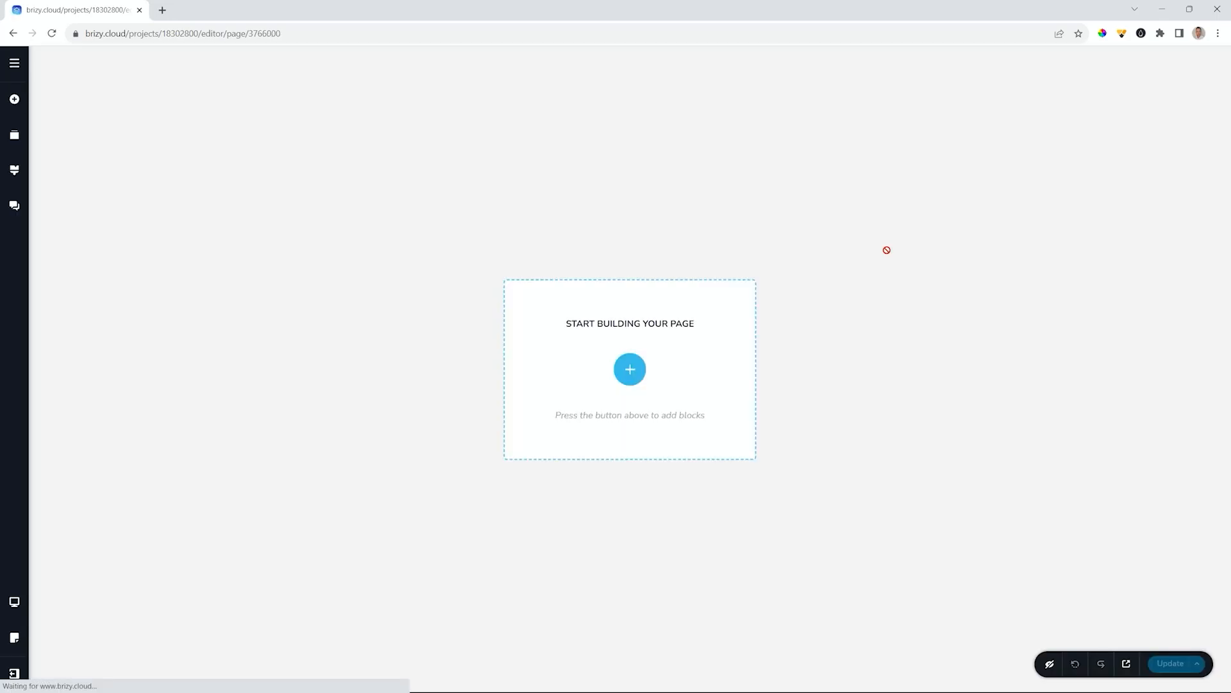
- Insert the dentist-tagged Allegra's Dental Solution block from the Saved library
click(632, 367)
click(717, 98)
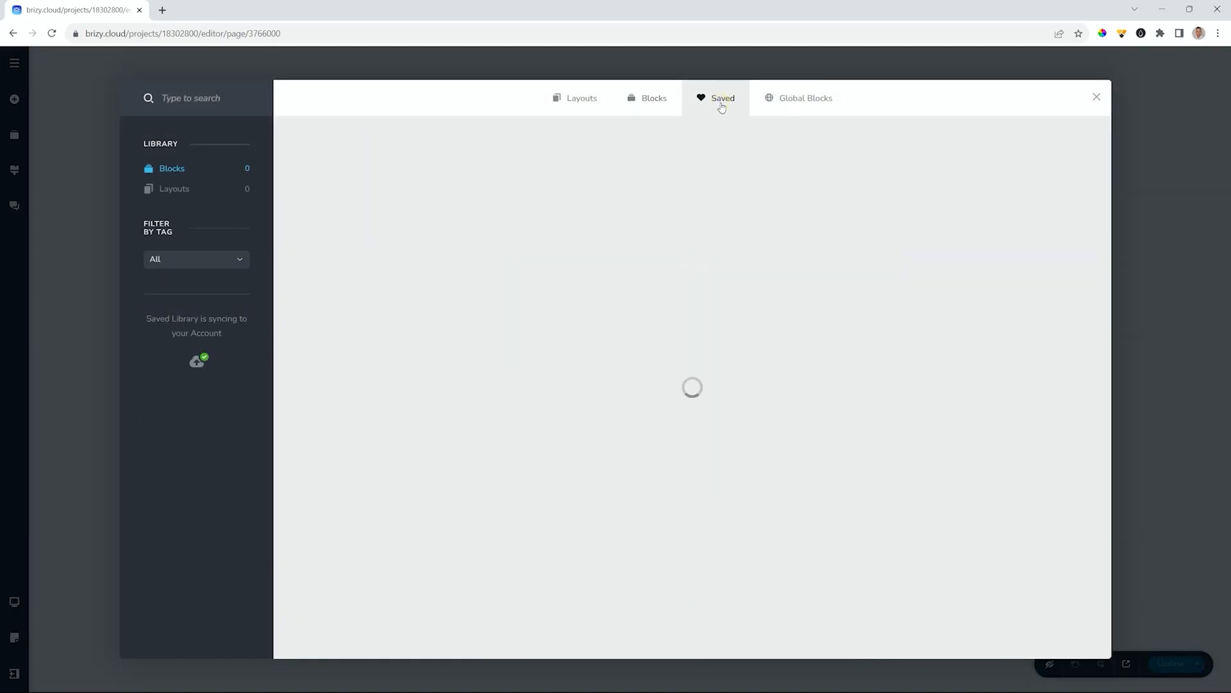
click(216, 263)
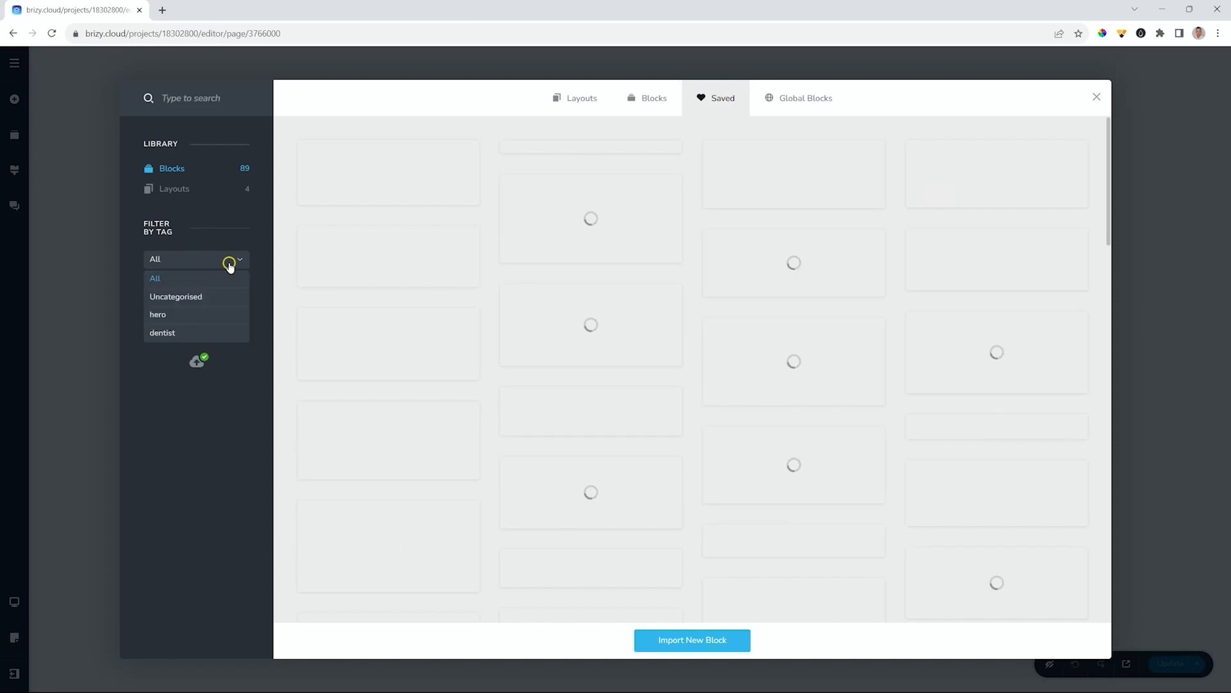
click(162, 332)
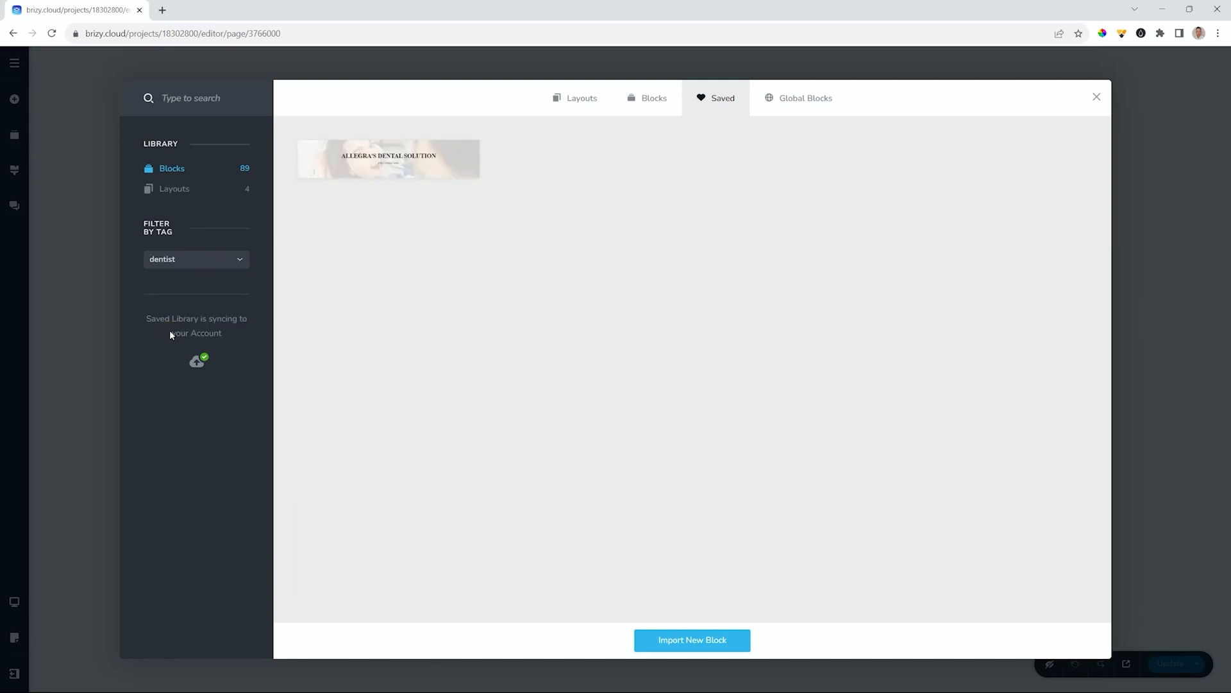
click(381, 160)
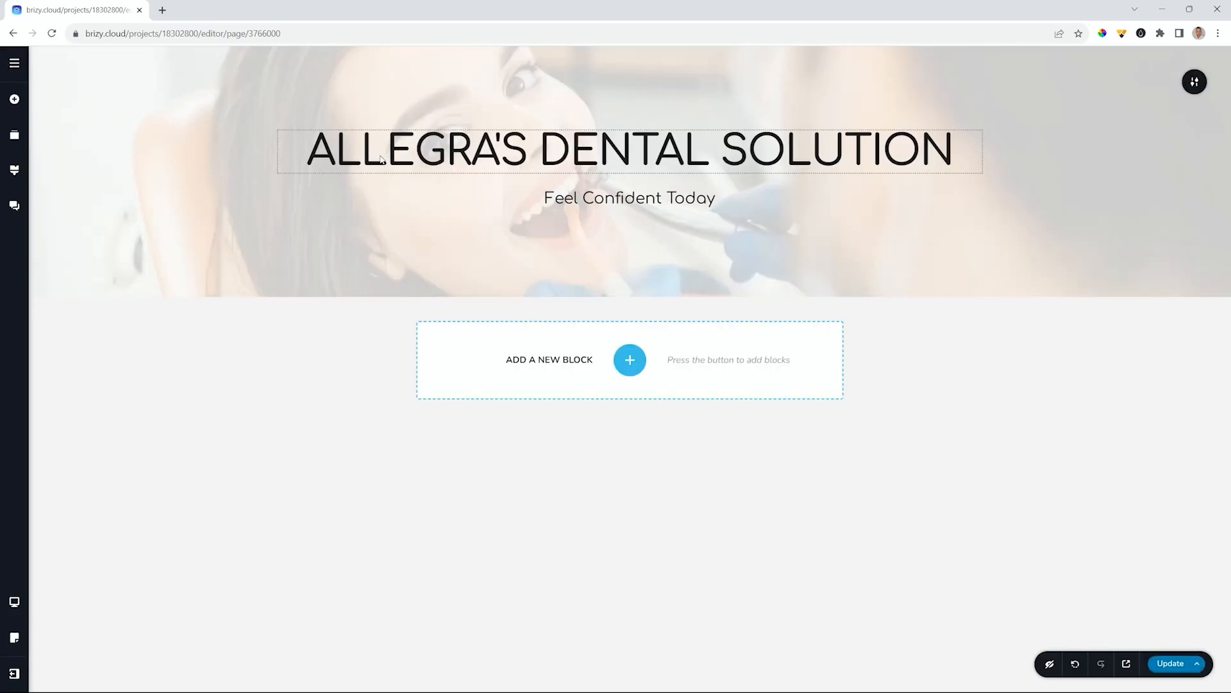
- Replace the hero background with the dentist_04 about image
mouse_move(1195, 82)
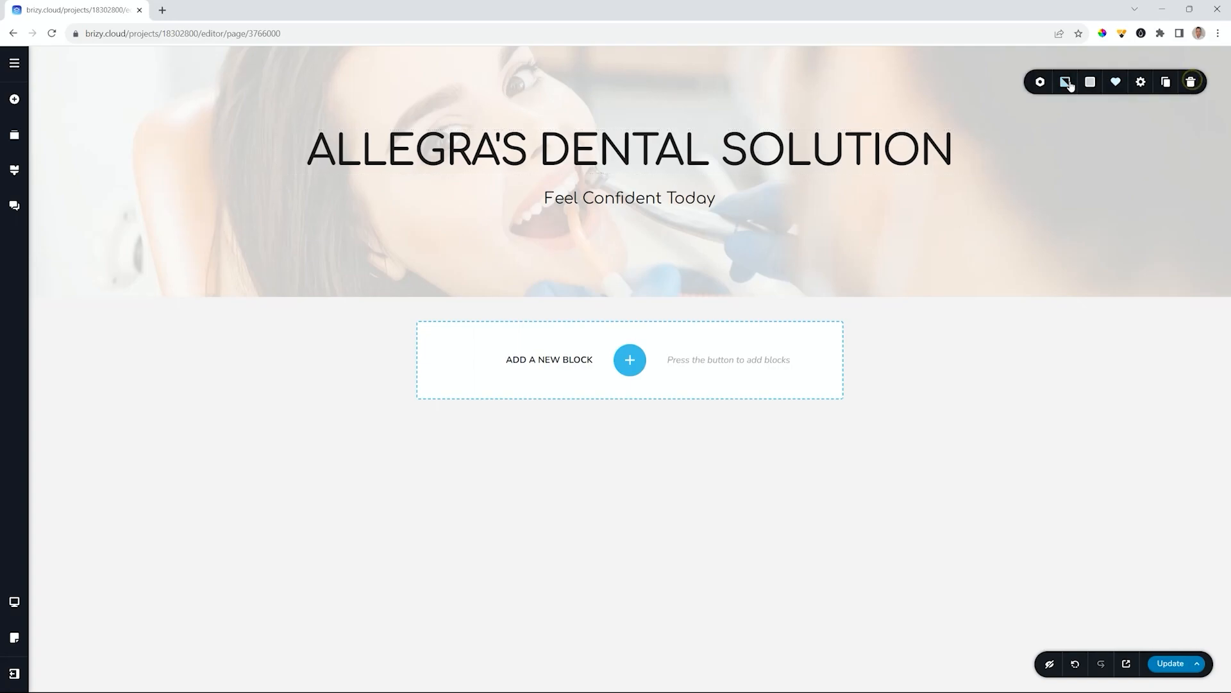
click(1066, 83)
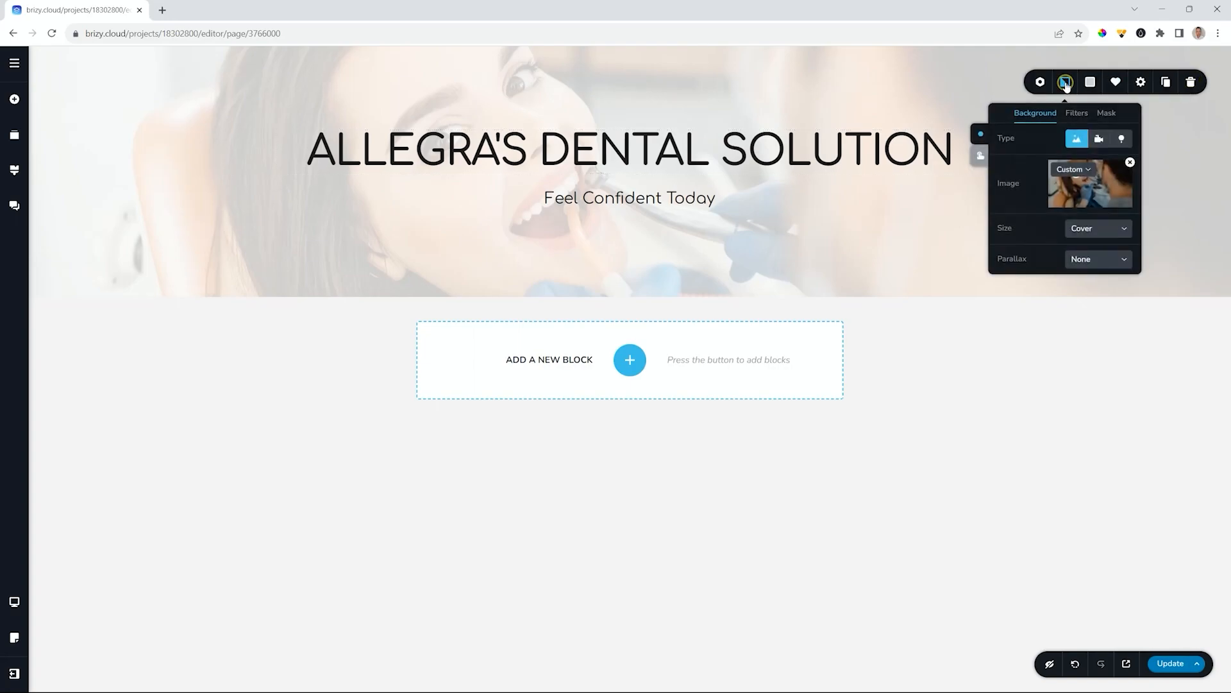
click(1131, 163)
click(1090, 186)
scroll(473, 166, down, 6)
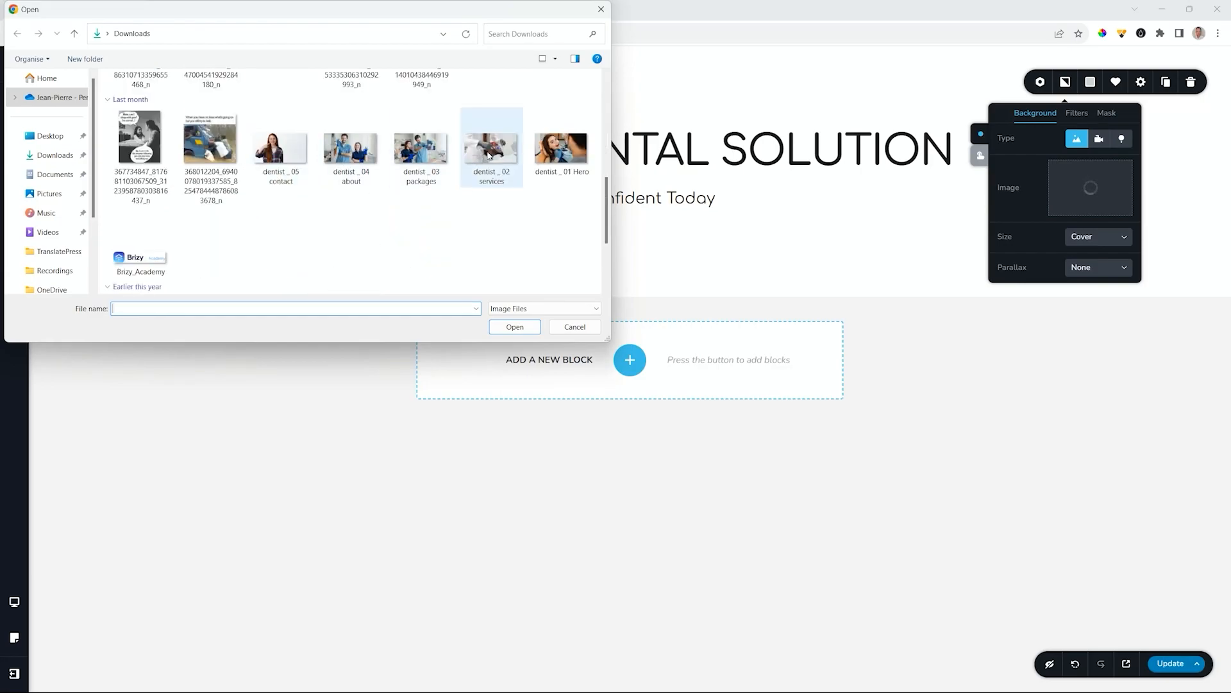
click(351, 149)
click(501, 330)
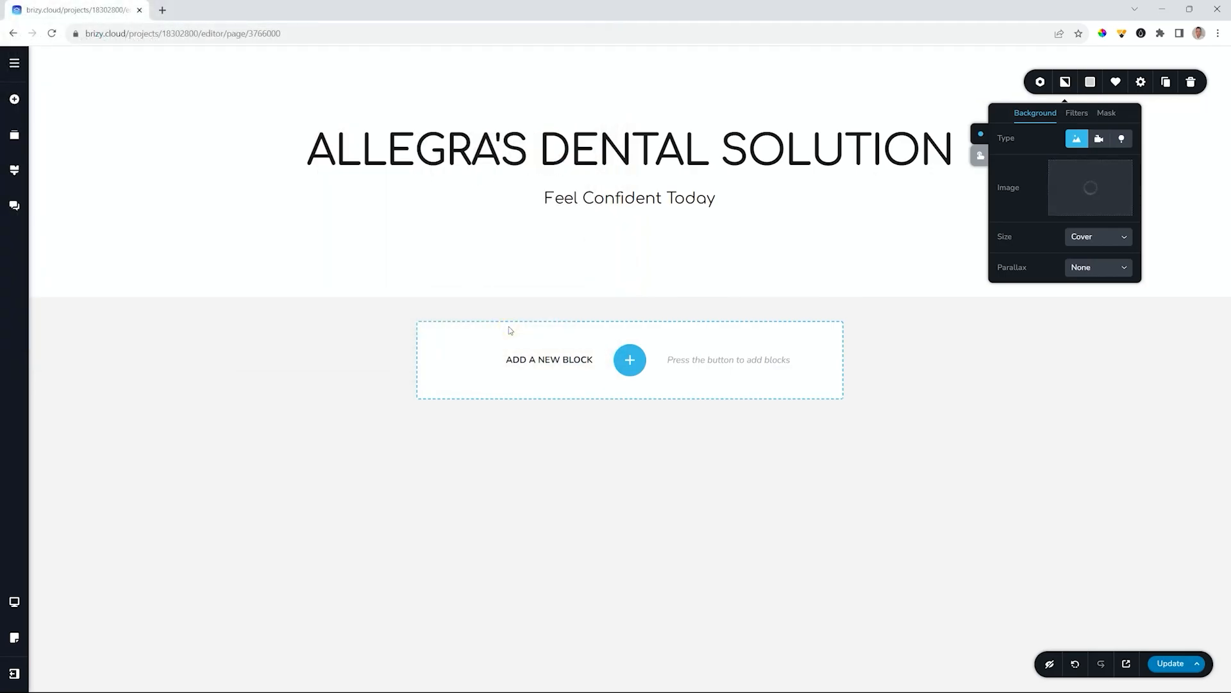
- Retitle the hero 'ABOUT US' with the subtitle 'Pride Guaranteed'
triple_click(548, 148)
text(ABOUT US)
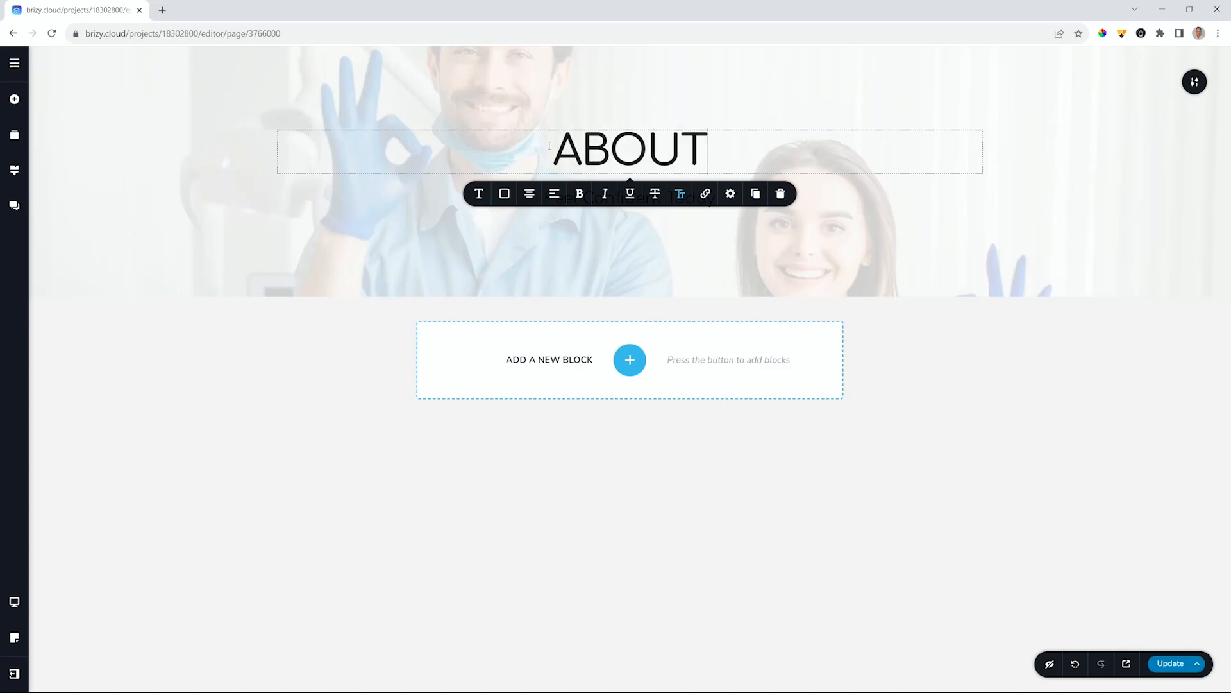
click(876, 489)
triple_click(602, 197)
text(pri)
key(BackSpace)
key(BackSpace)
text(rid)
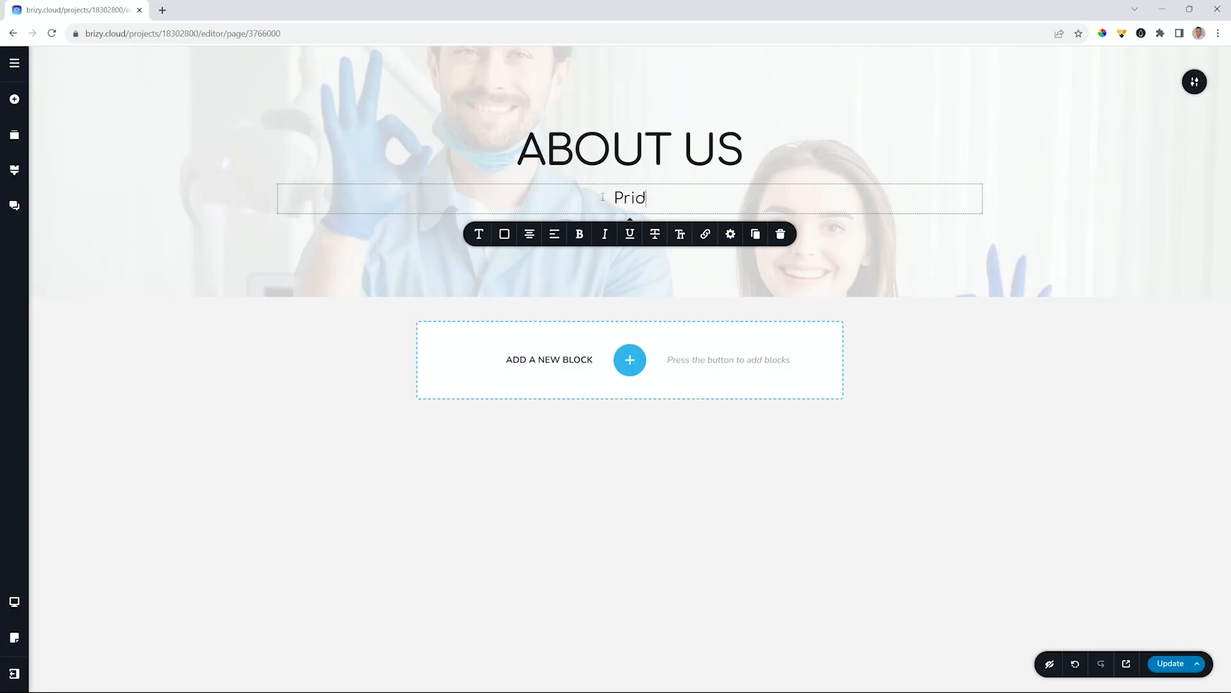
text(e Guaranteed)
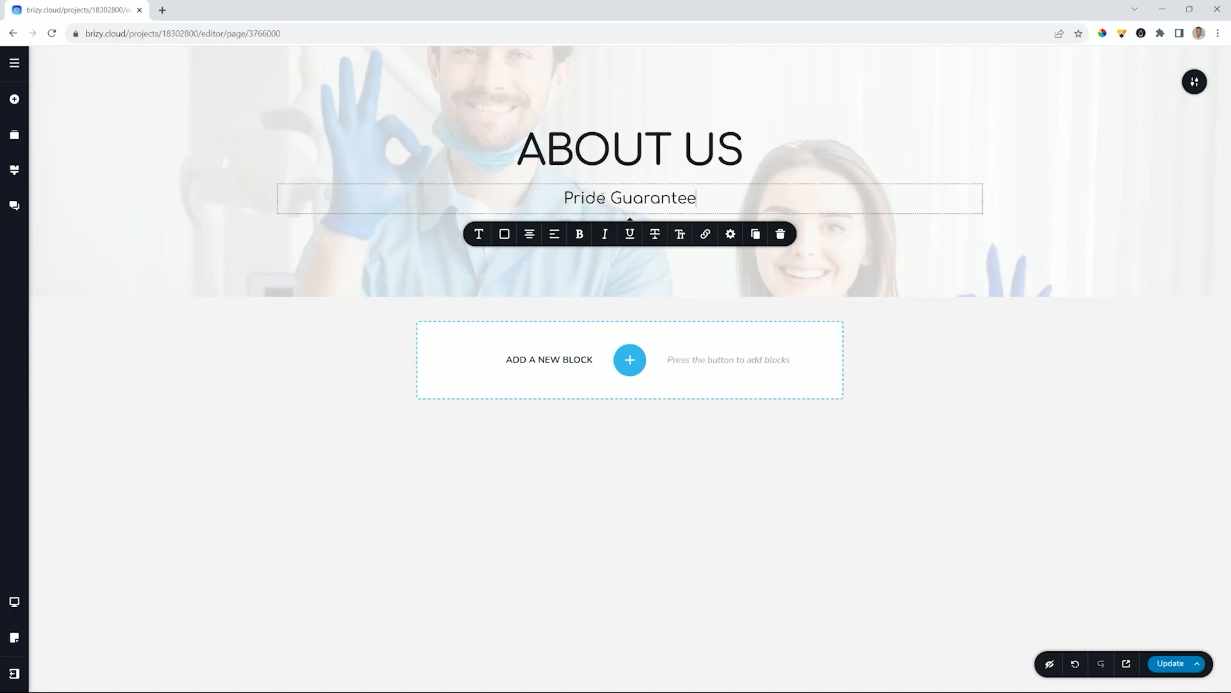
click(888, 421)
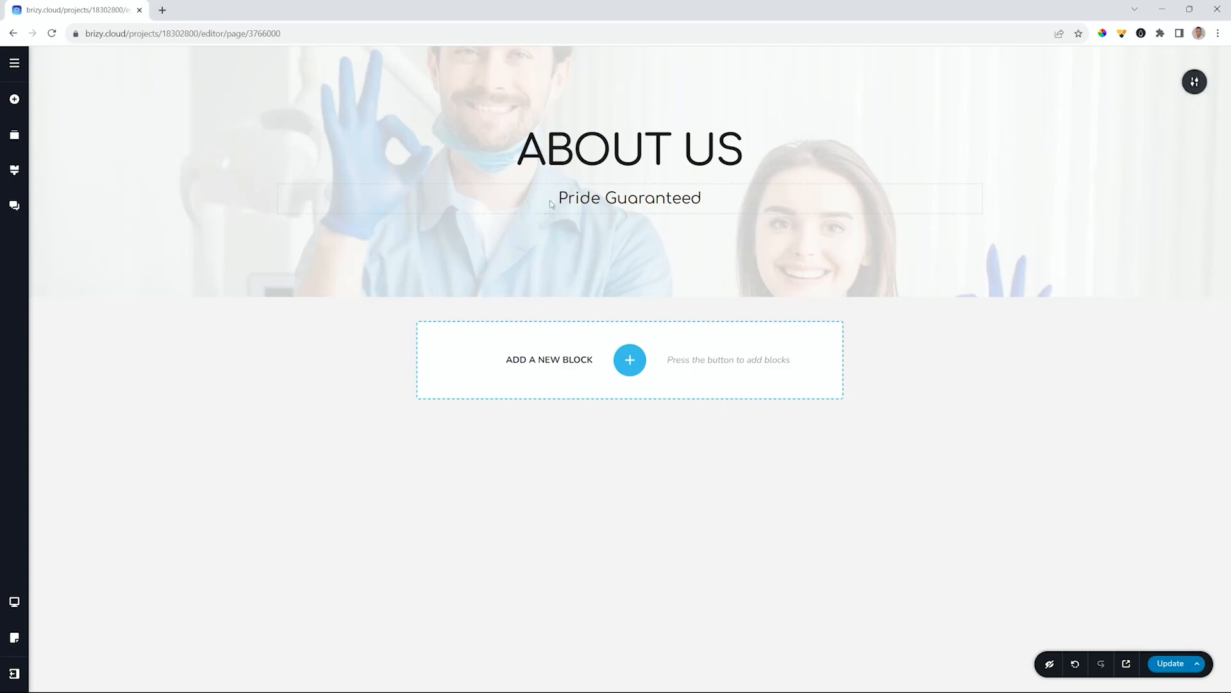
- Drag the background focal point up to show the face and OK hand, then save the page
click(1196, 81)
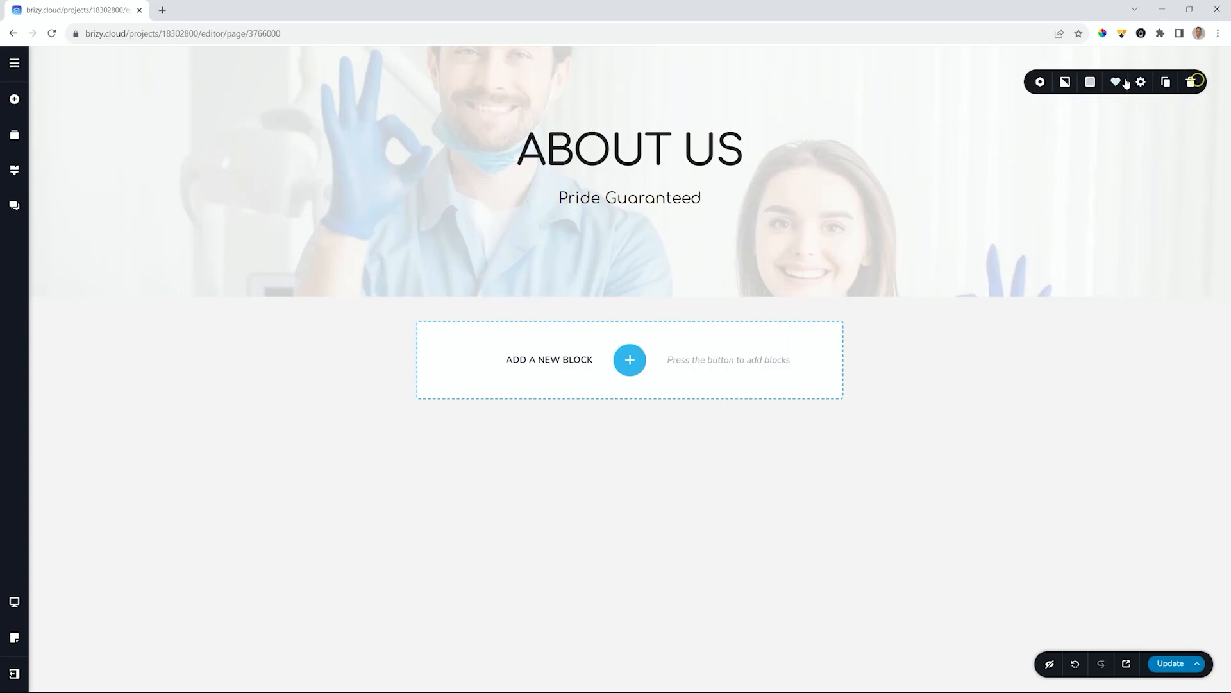
click(1065, 81)
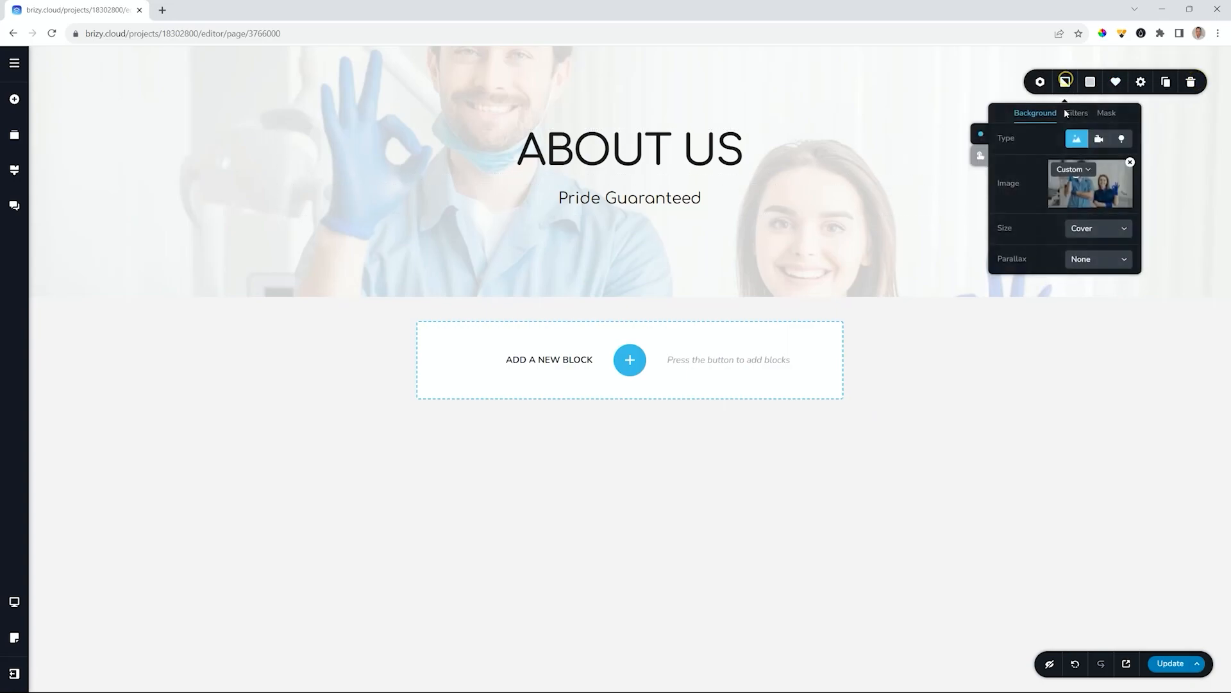
click(1092, 184)
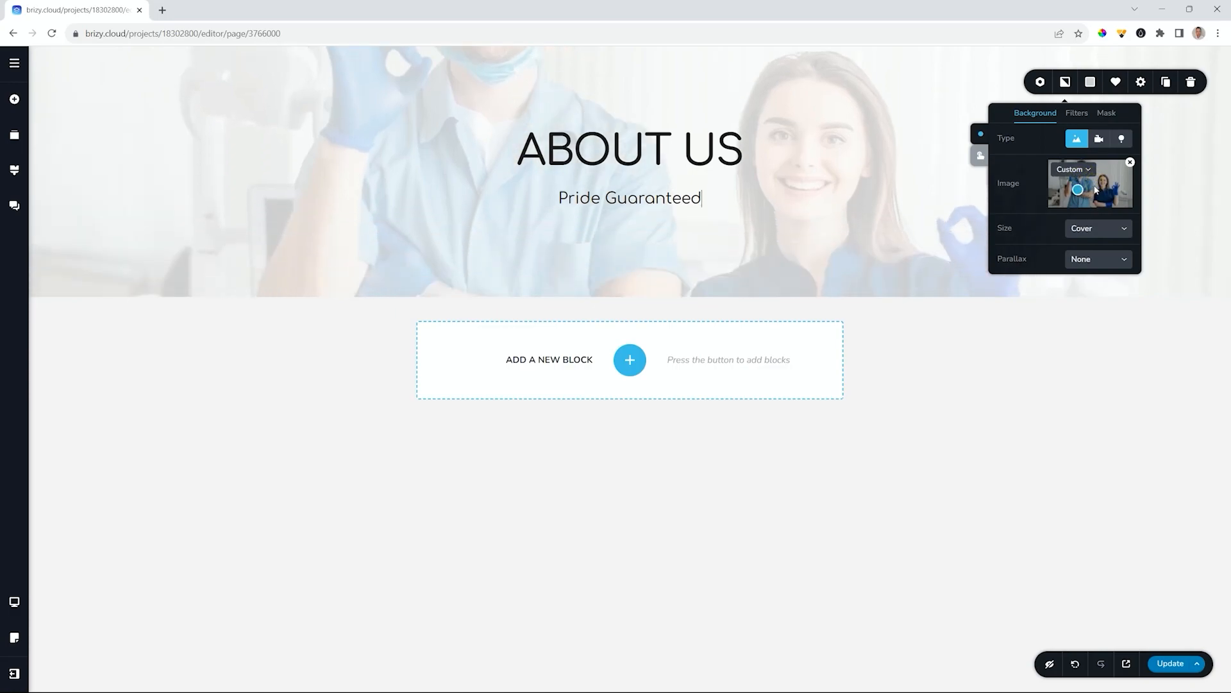
drag(1088, 189, 1094, 176)
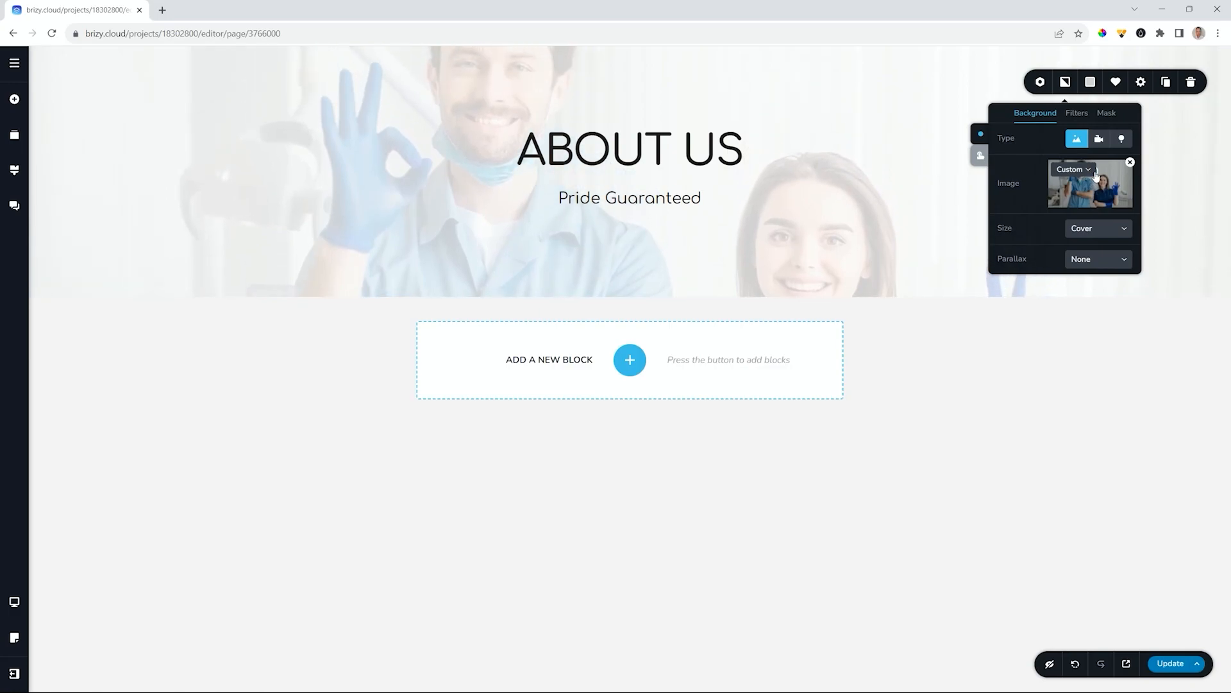
click(1051, 446)
click(1172, 664)
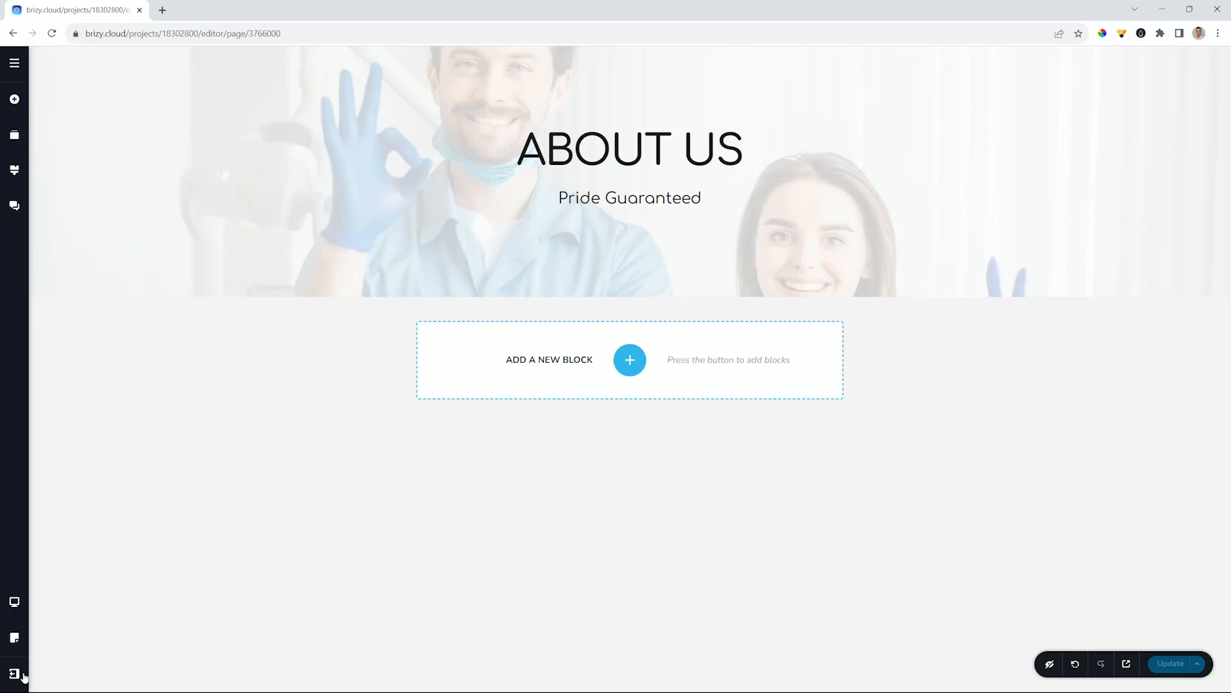
- Open the Services page and insert the dentist-tagged saved hero block
click(20, 64)
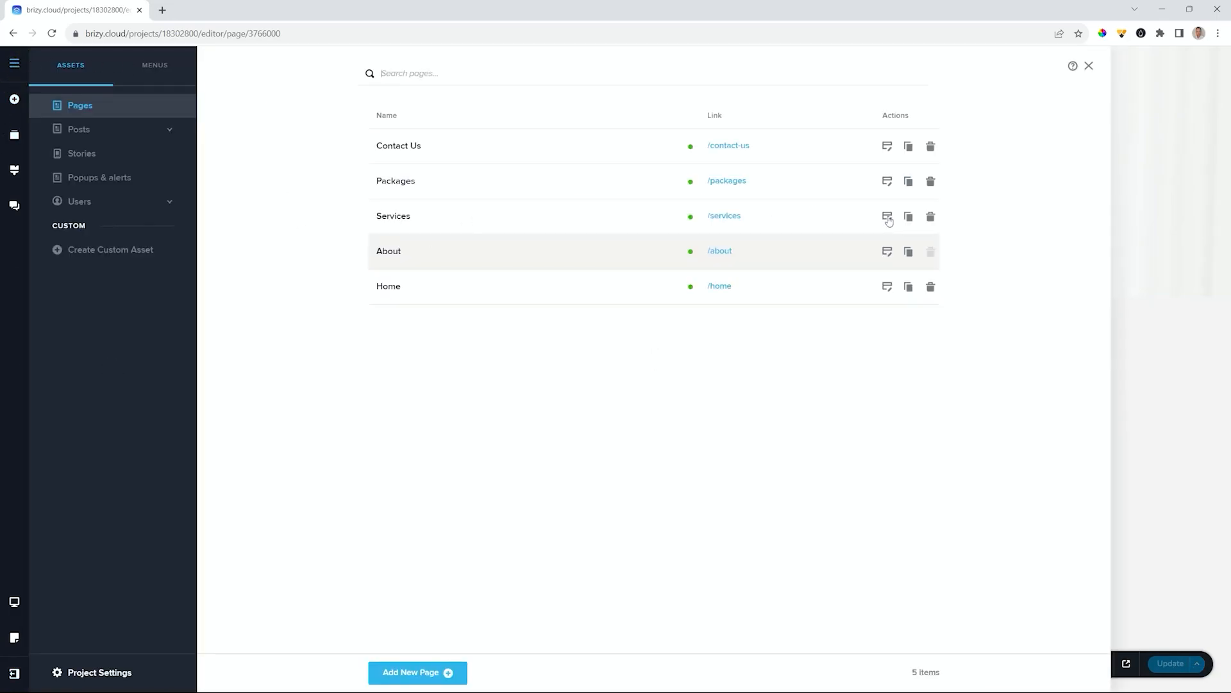
click(888, 217)
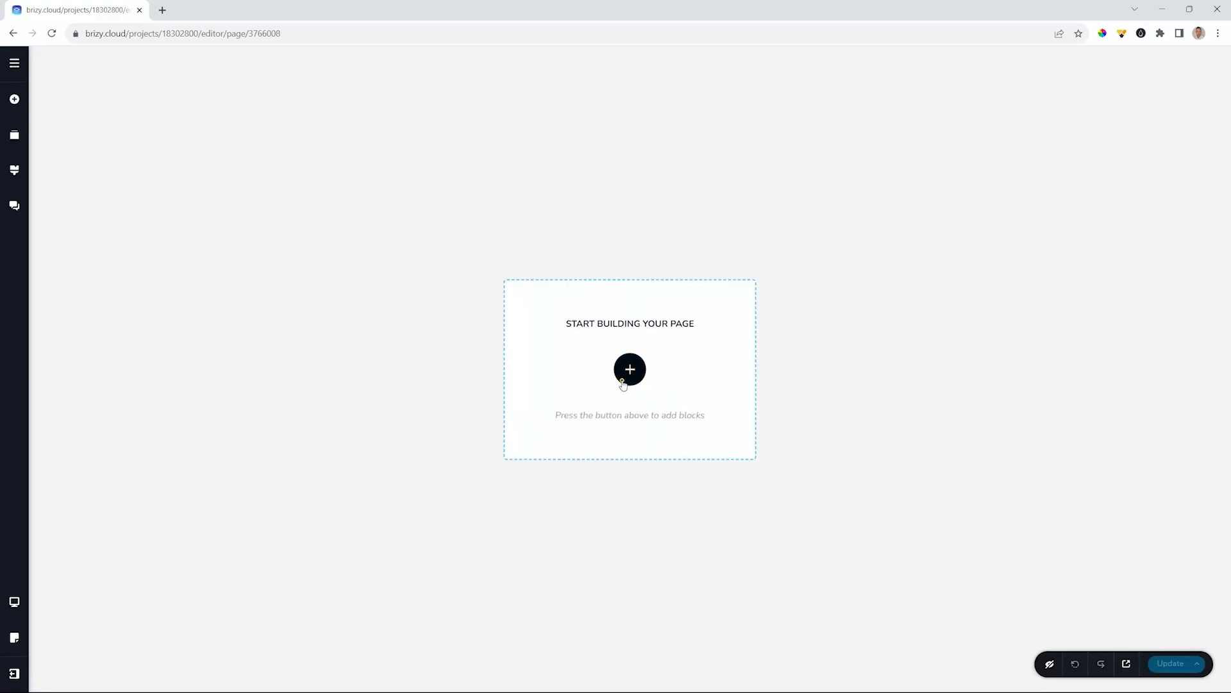
click(621, 381)
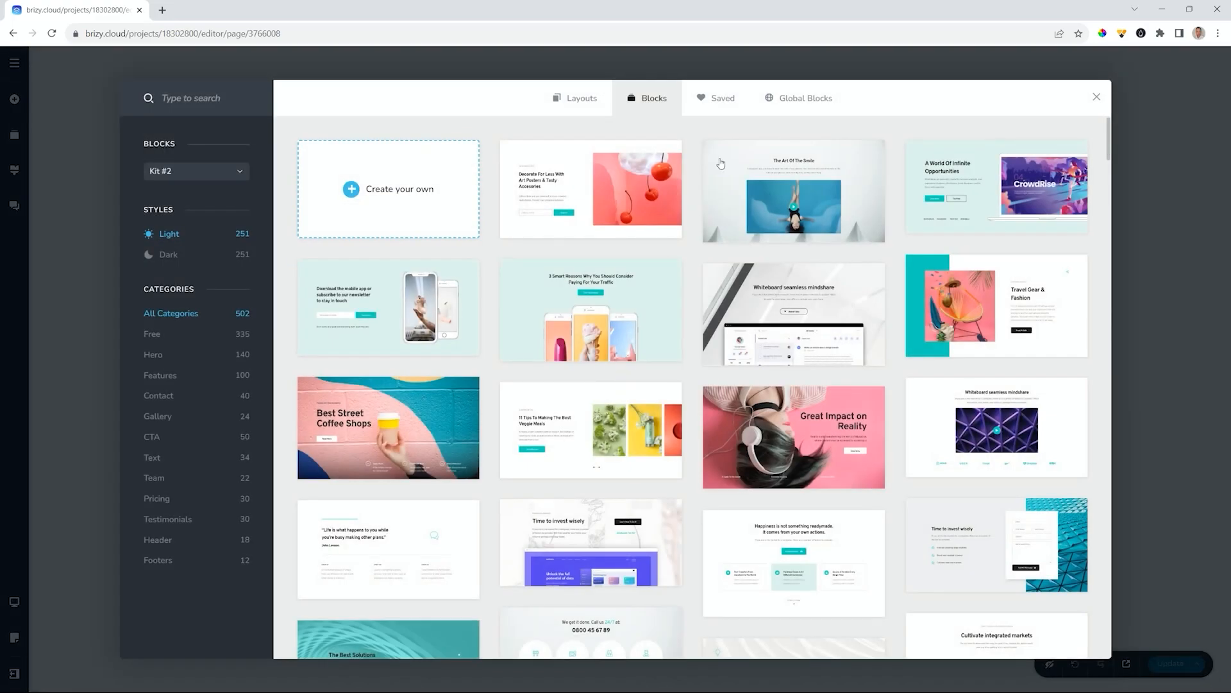
click(729, 98)
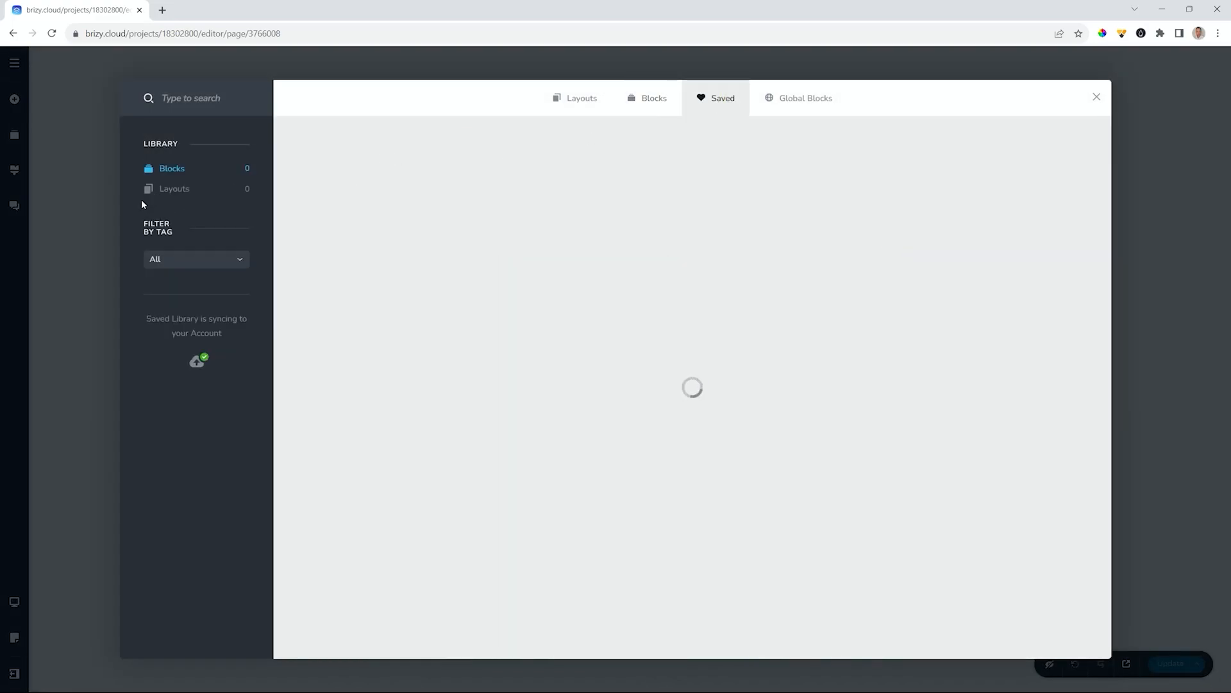
click(163, 263)
click(155, 335)
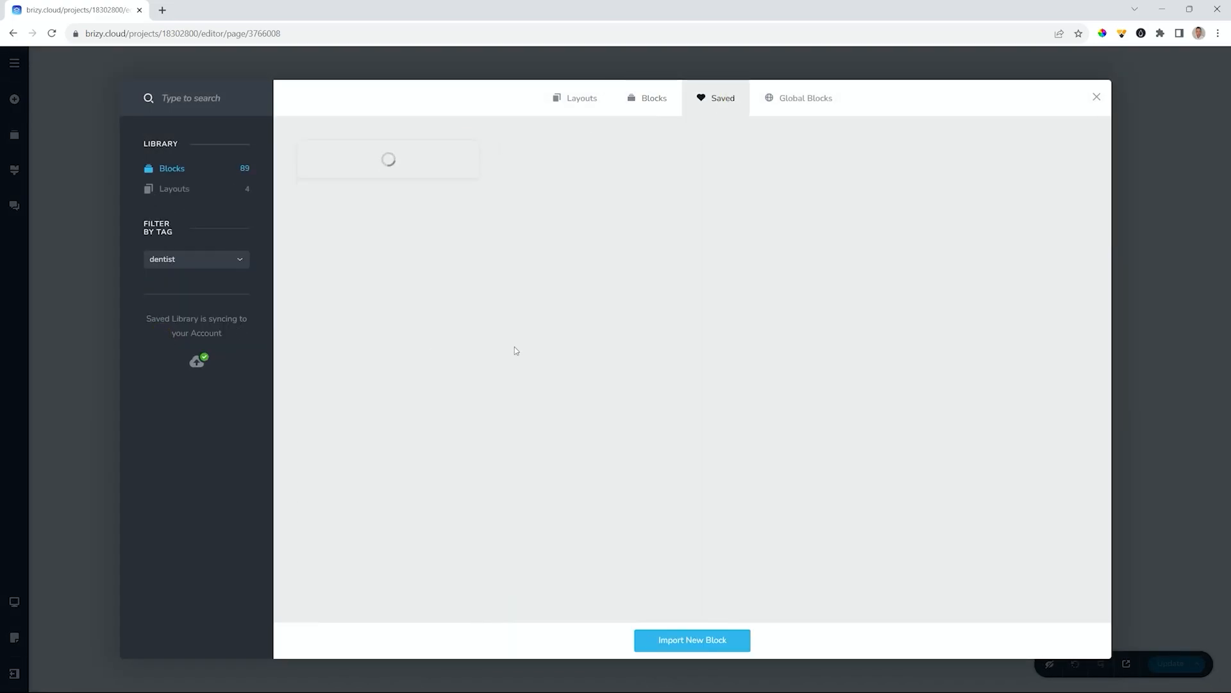
click(416, 149)
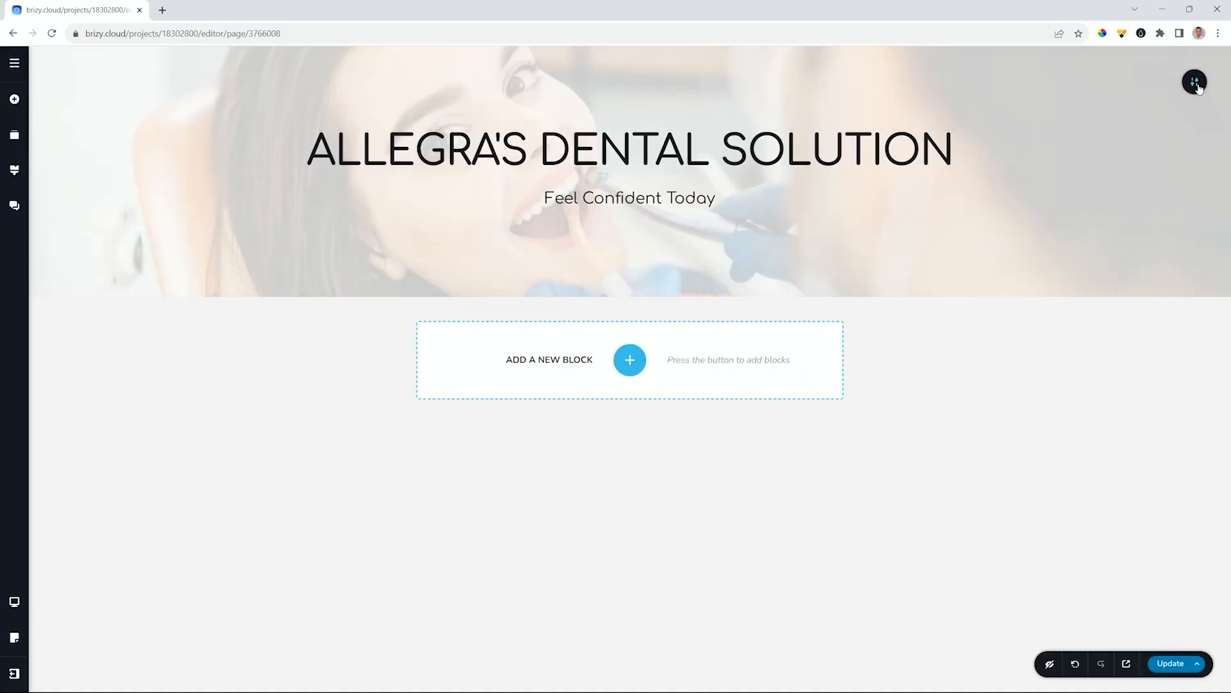
- Replace the hero background with the dentist_02 services image
mouse_move(1194, 82)
click(1066, 82)
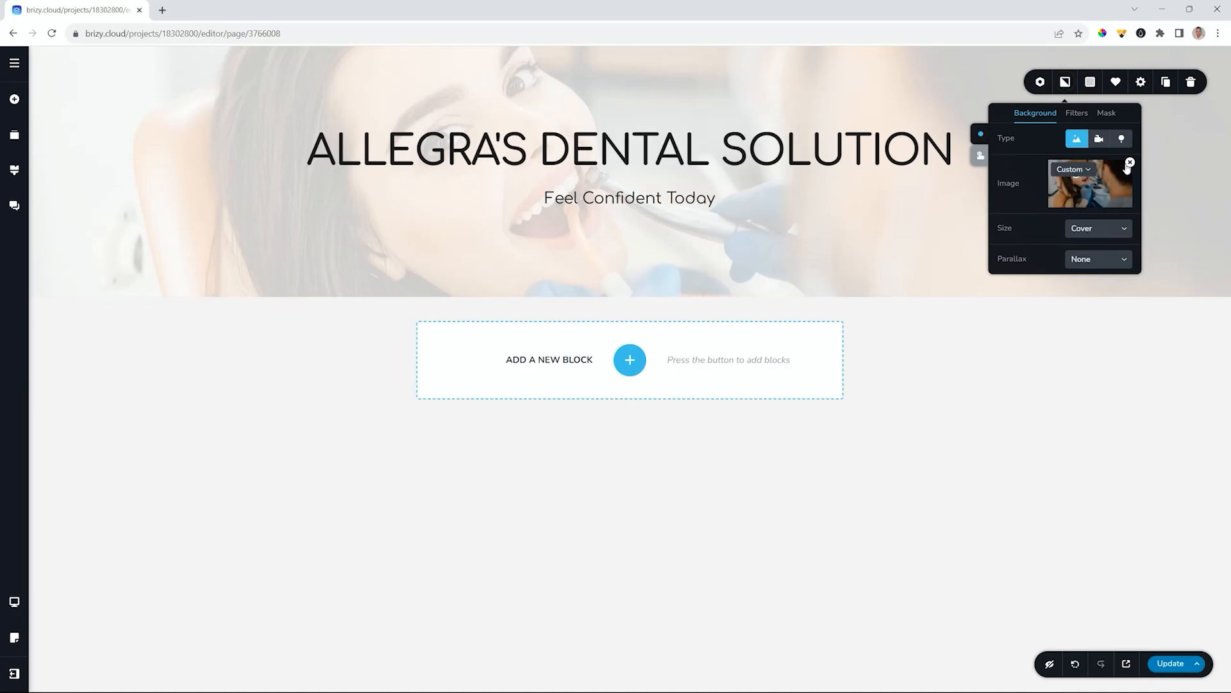
click(1130, 163)
click(1090, 186)
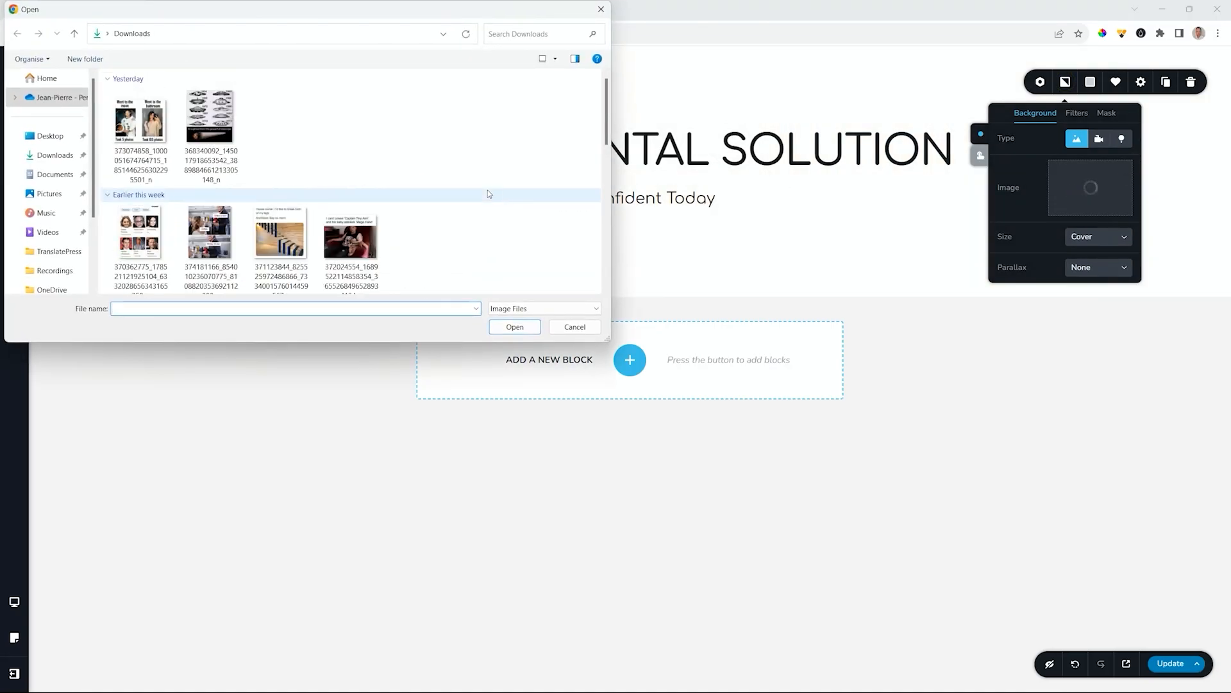
scroll(487, 189, down, 8)
click(491, 154)
click(511, 326)
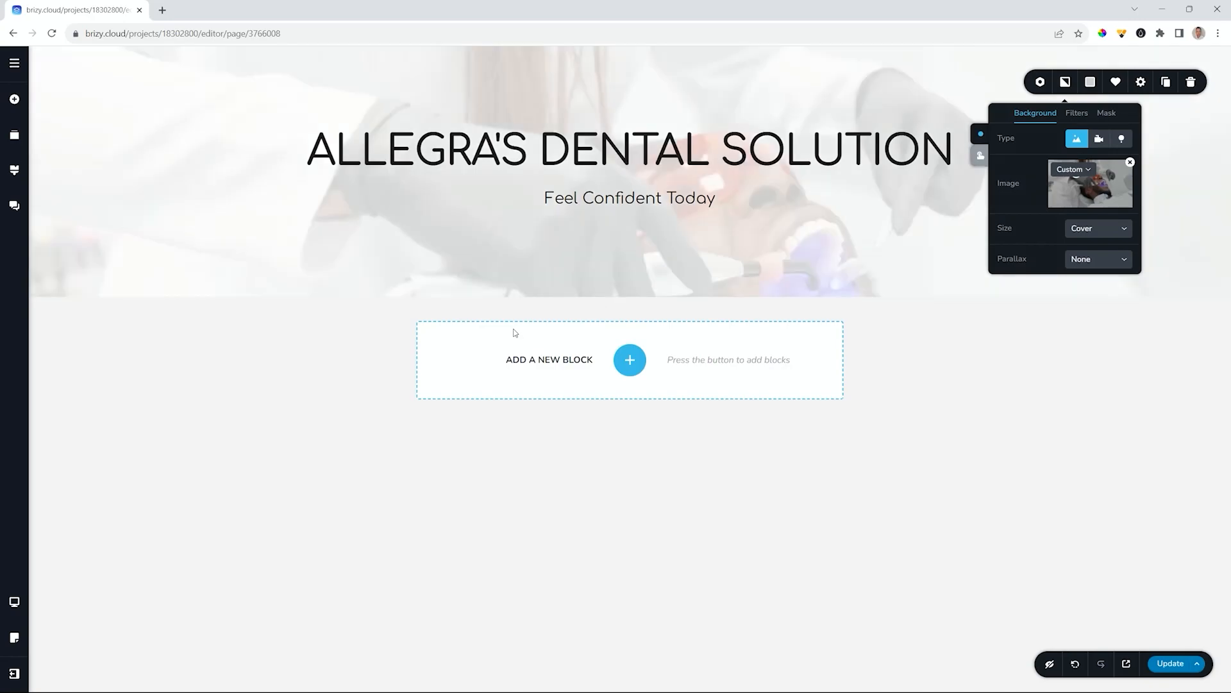
- Retitle the hero 'SERVICES' with subtitle 'A List of Improvements' and shift the photo to the patient's face
triple_click(521, 163)
text(S)
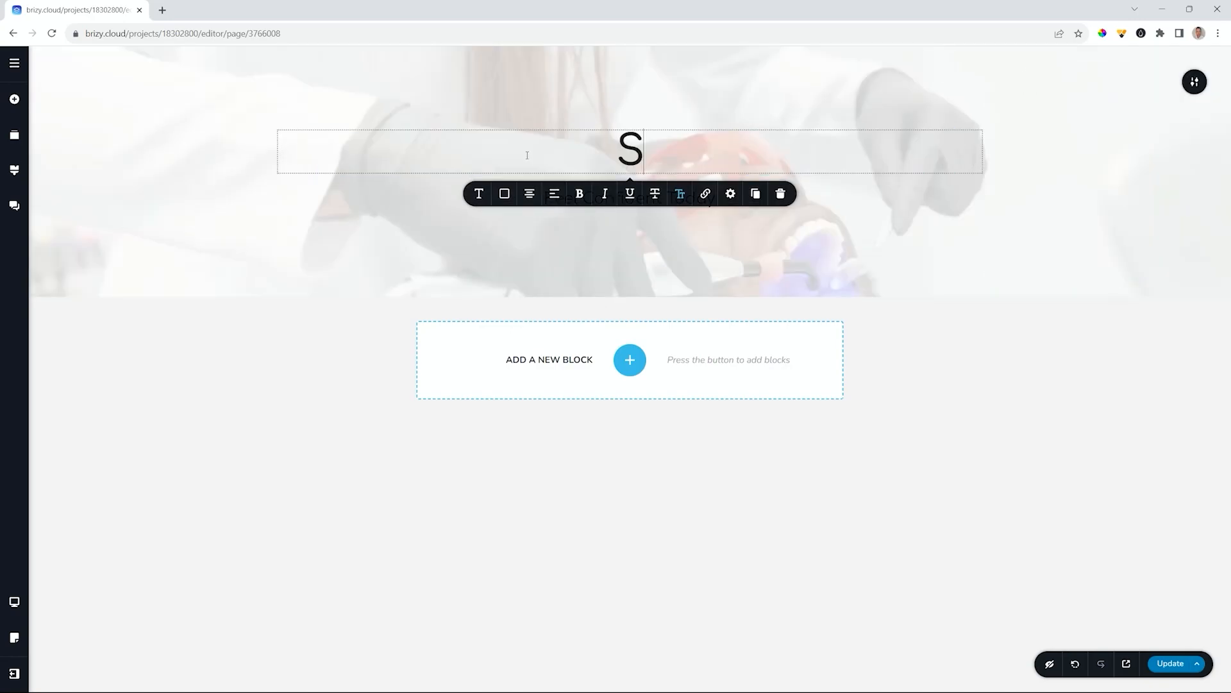
text(ERVICES)
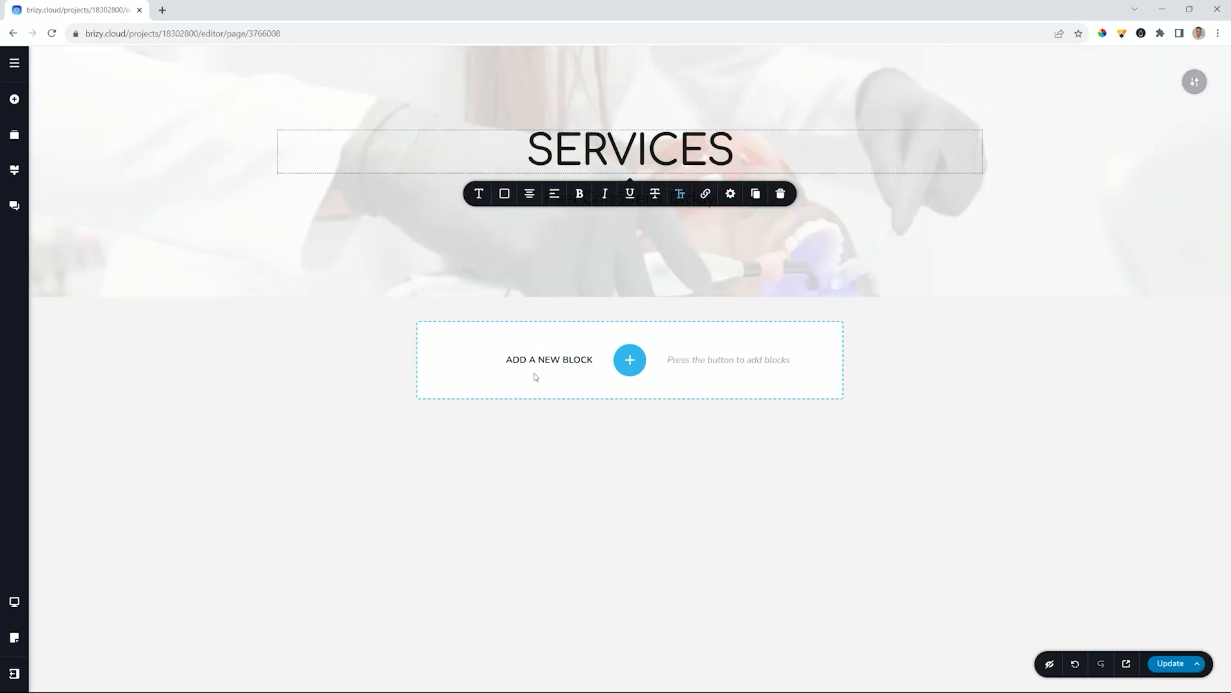
click(543, 452)
triple_click(596, 198)
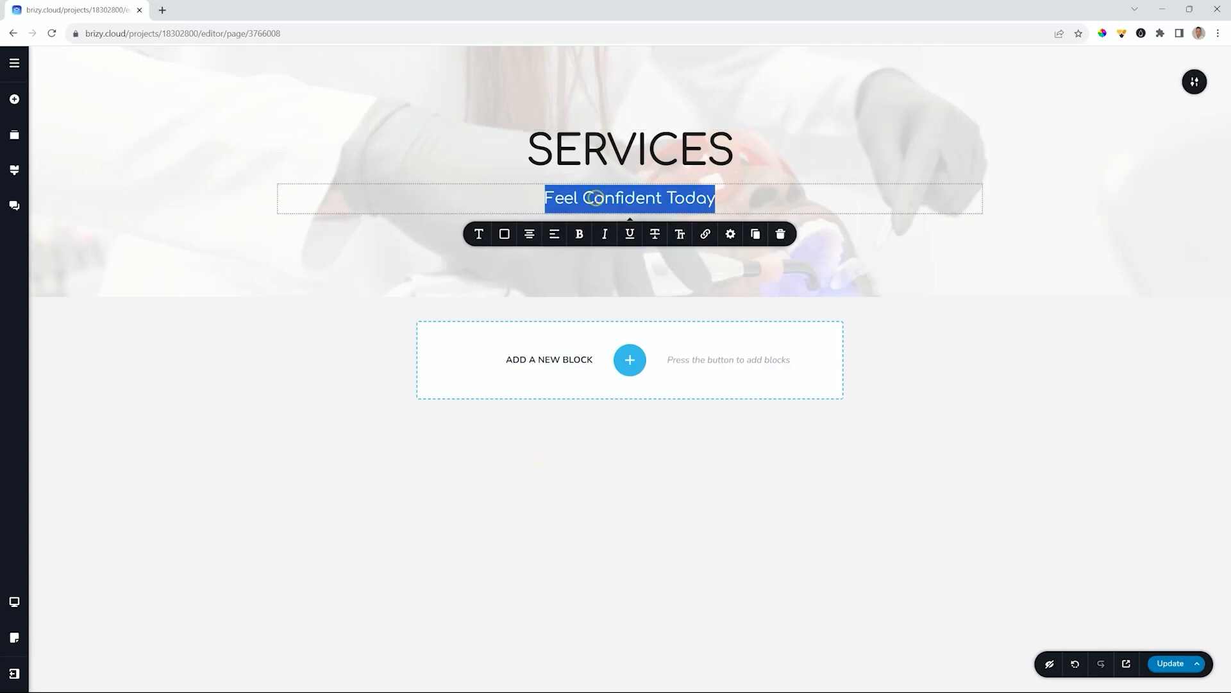
key(BackSpace)
text(A L)
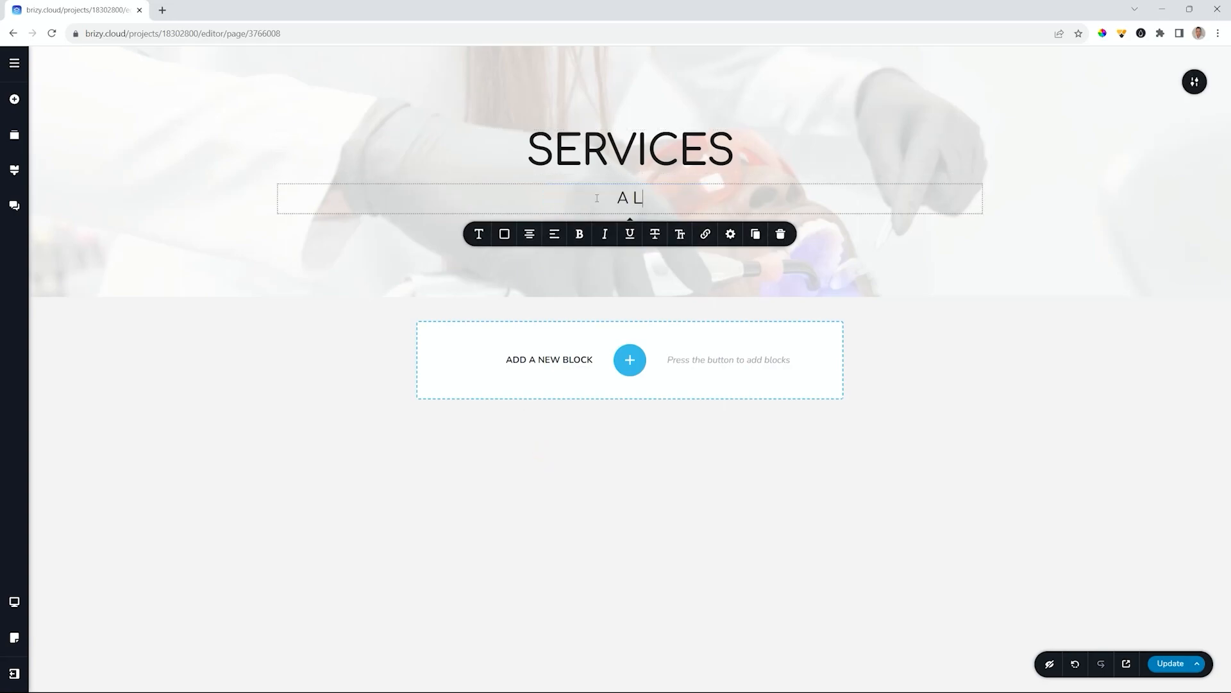
text(ist of Improvements)
click(1194, 81)
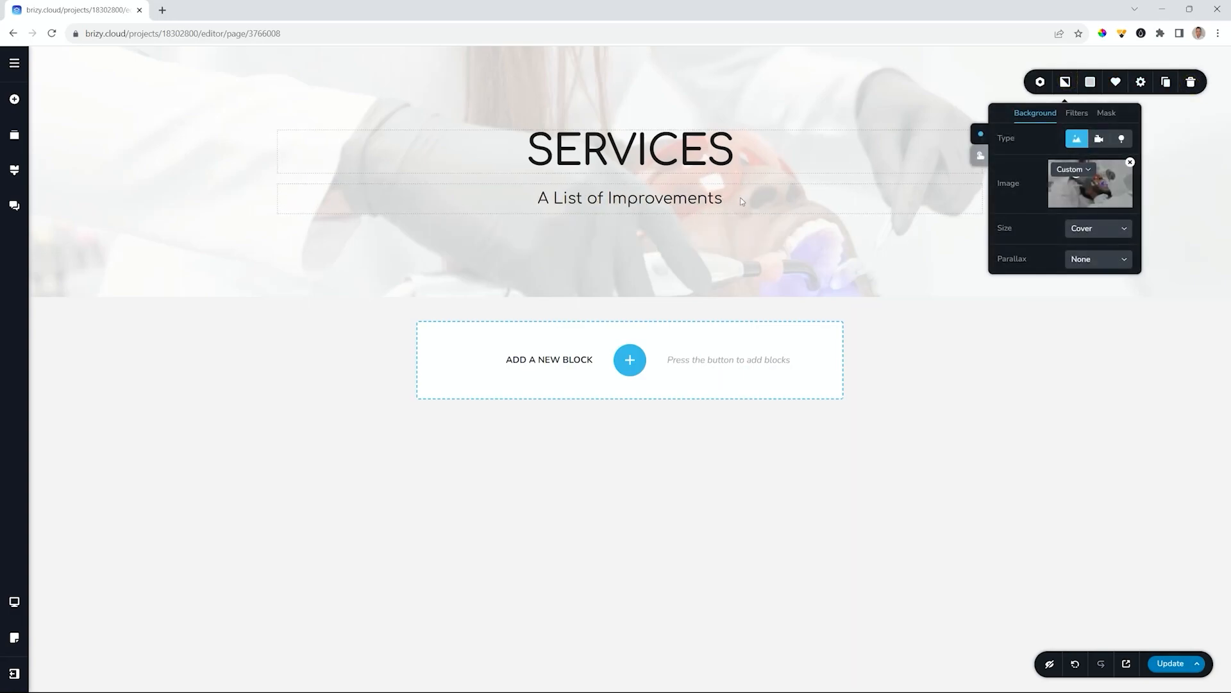
drag(1086, 186, 1101, 183)
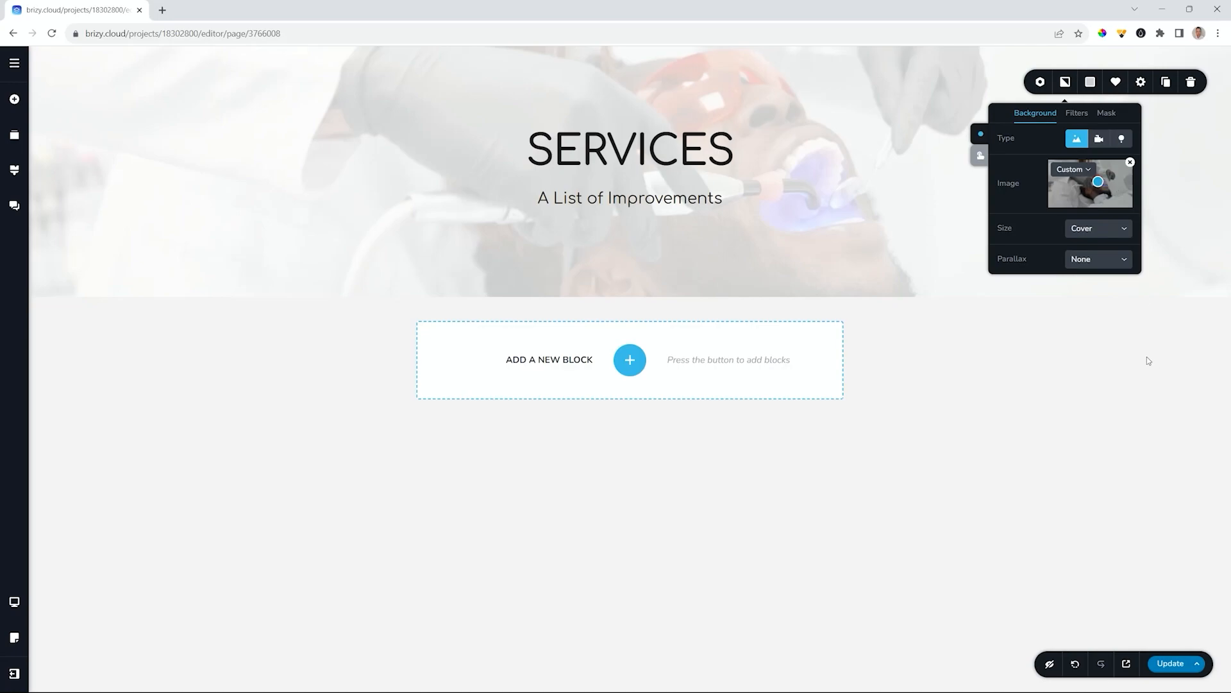
- Save the Services page, then add the dentist-tagged saved hero block to the Packages page
click(1170, 663)
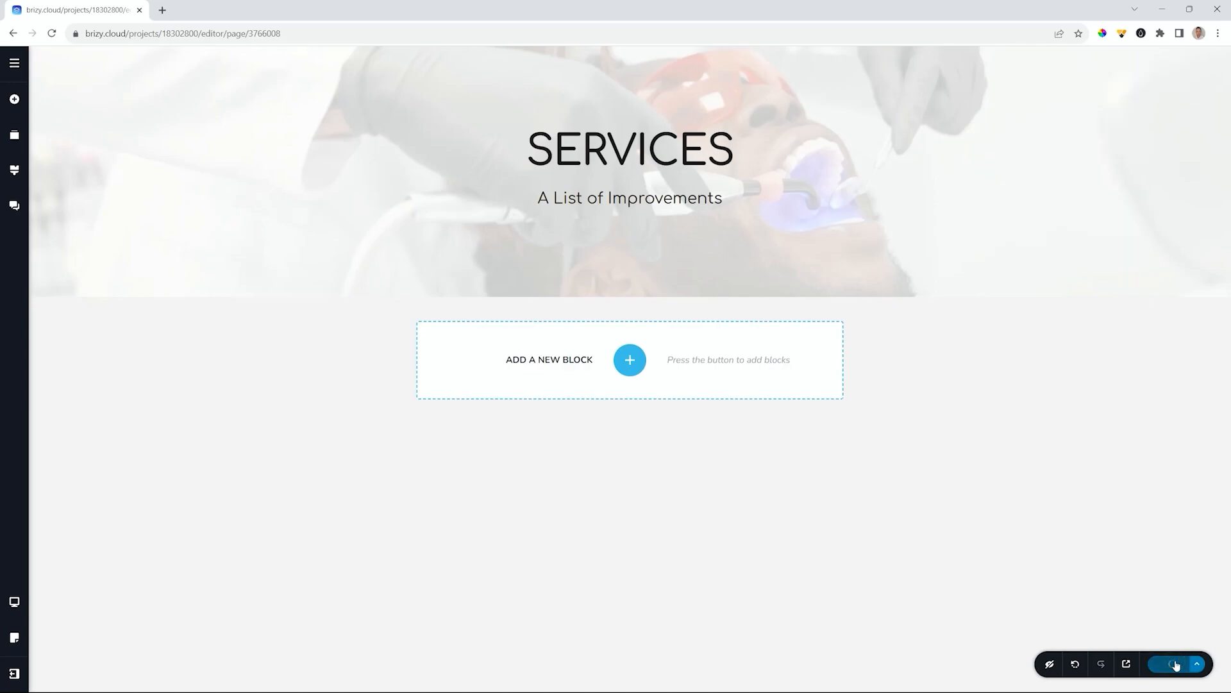
click(14, 63)
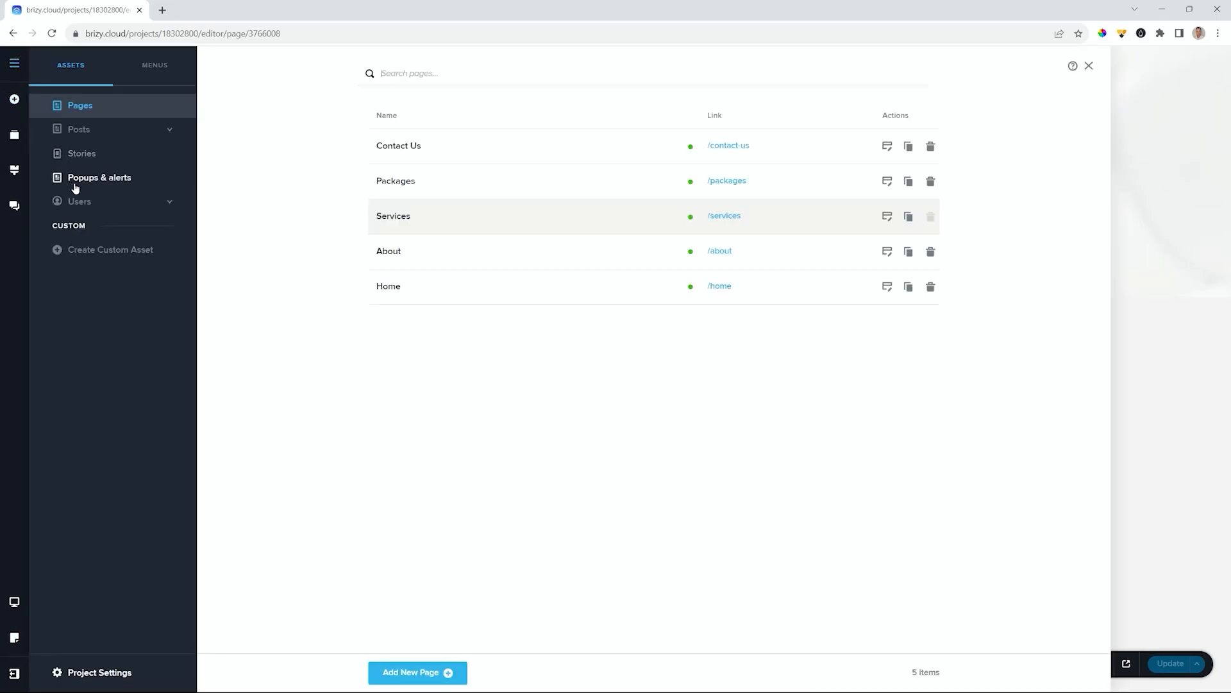
click(887, 180)
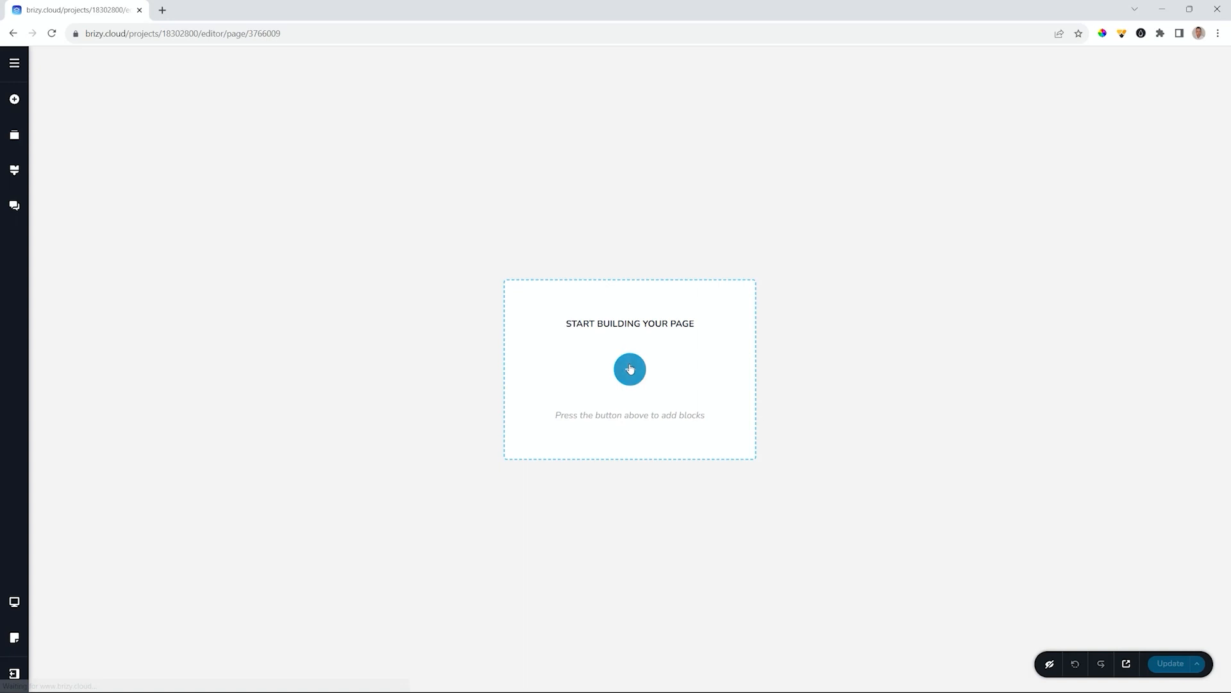
click(630, 369)
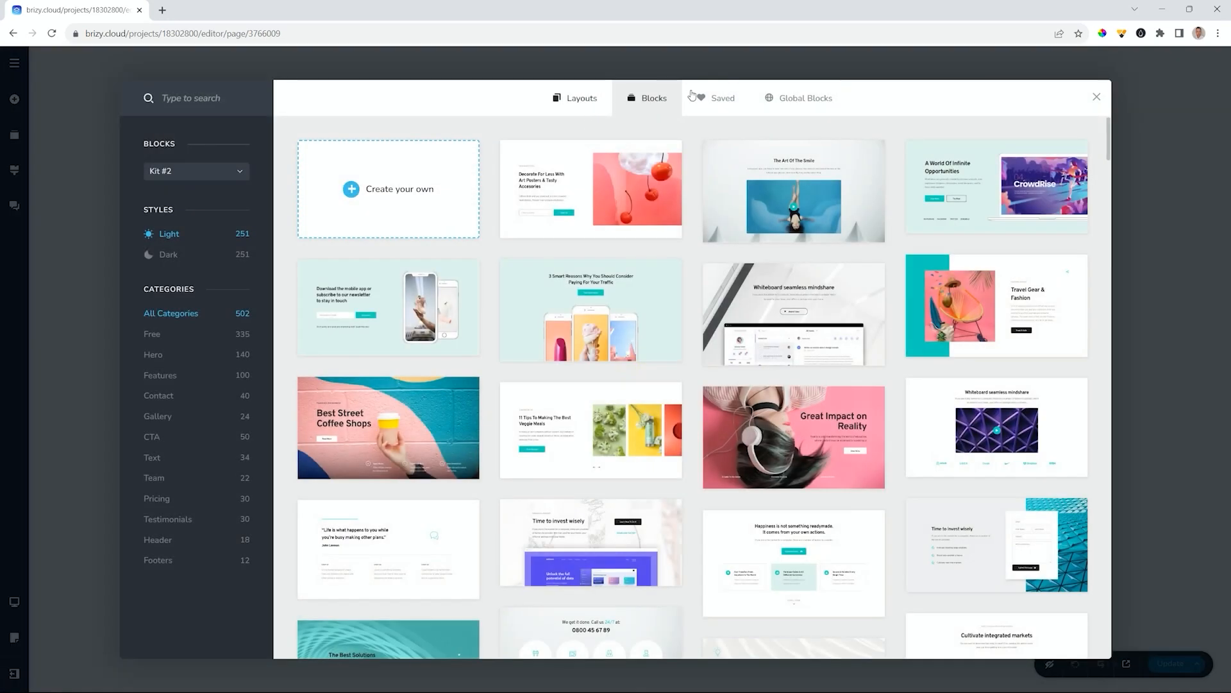
click(715, 97)
click(212, 260)
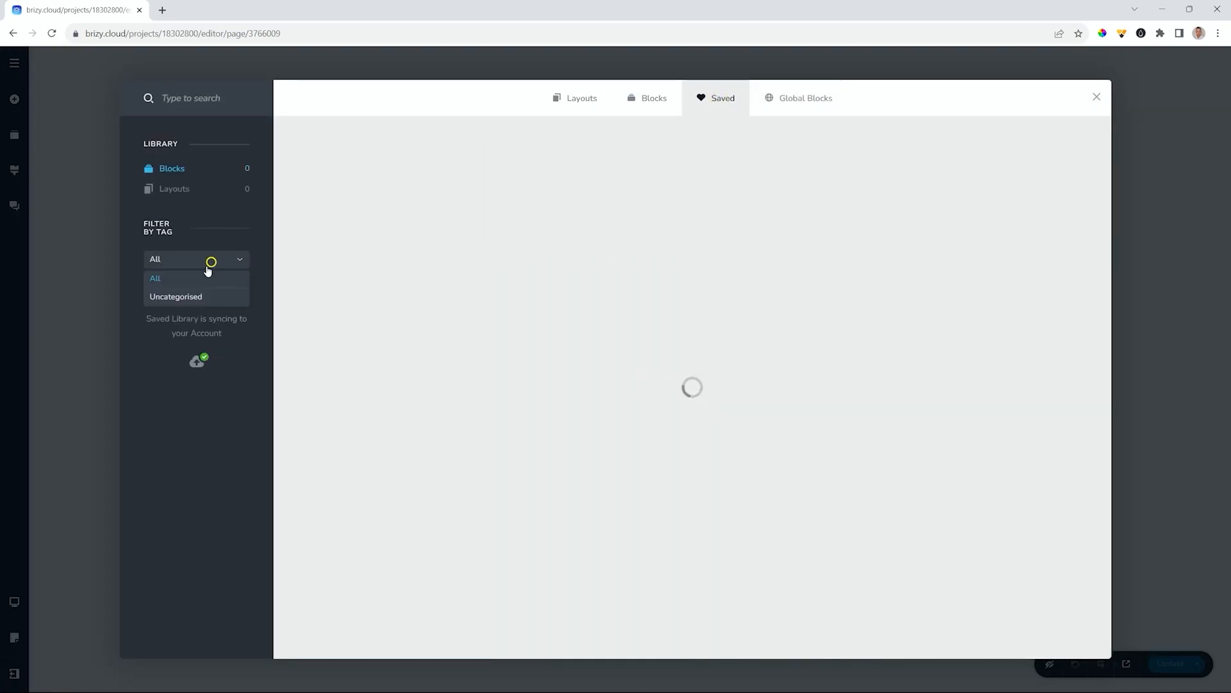
click(162, 333)
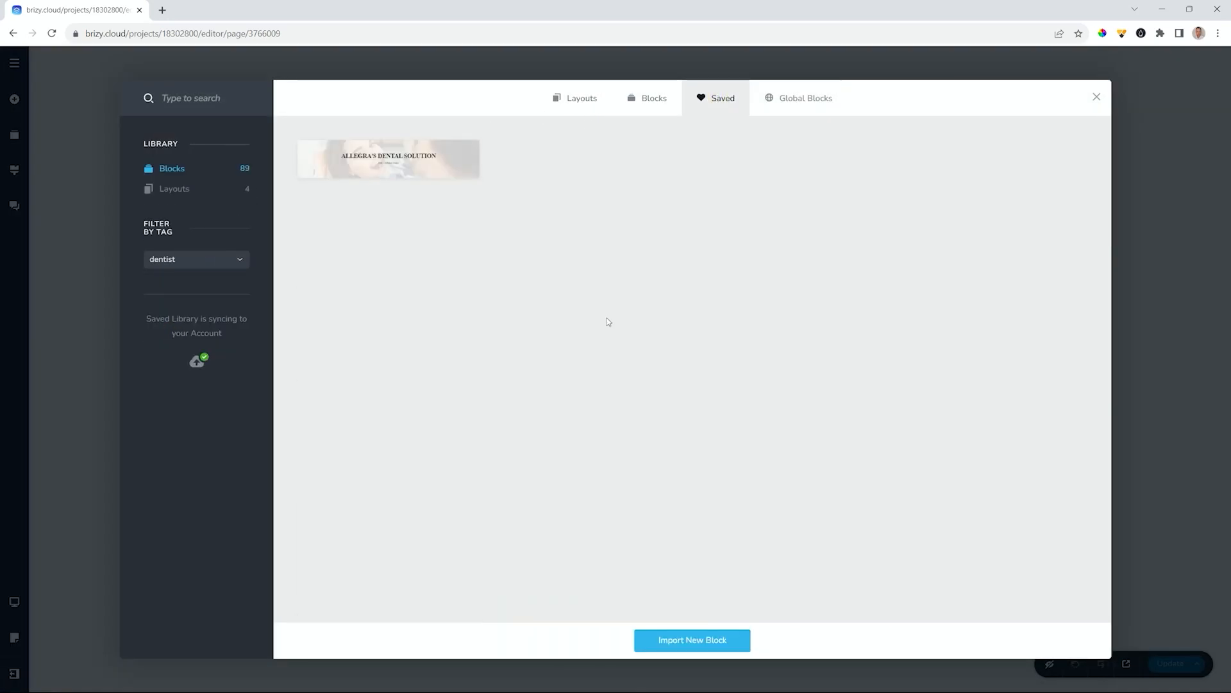
click(393, 156)
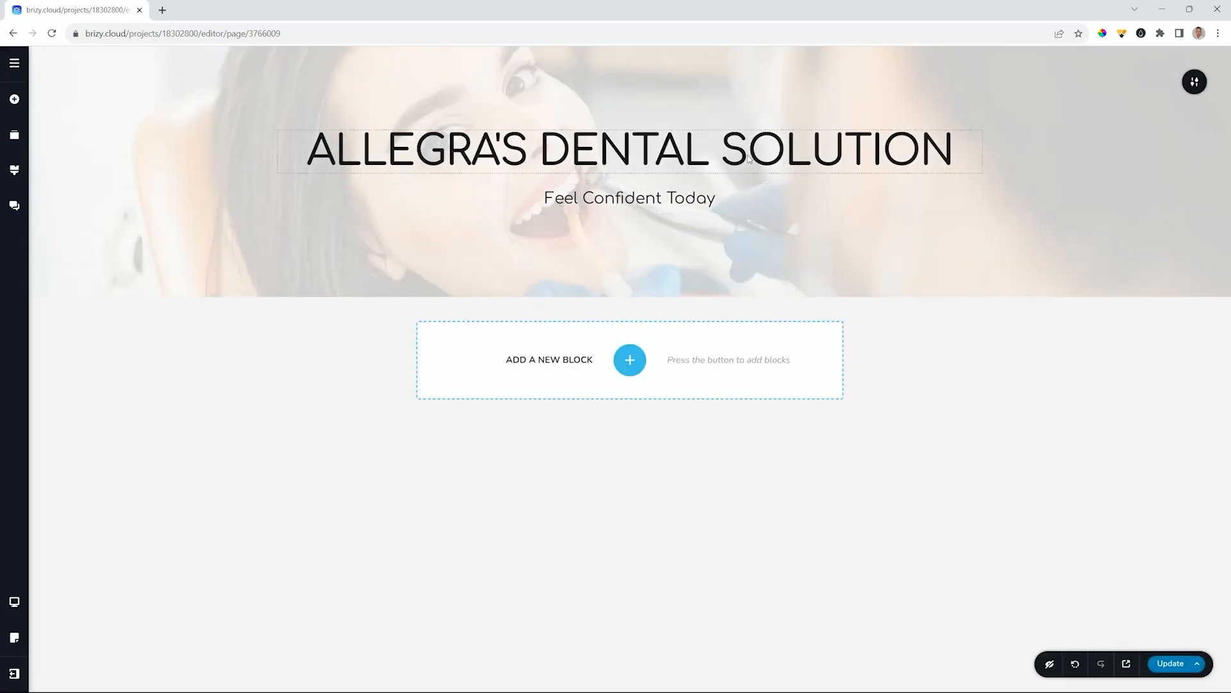
- Retitle the hero 'PACKAGES' with the subtitle 'Something for Everyone'
triple_click(748, 159)
text(PACKAGES)
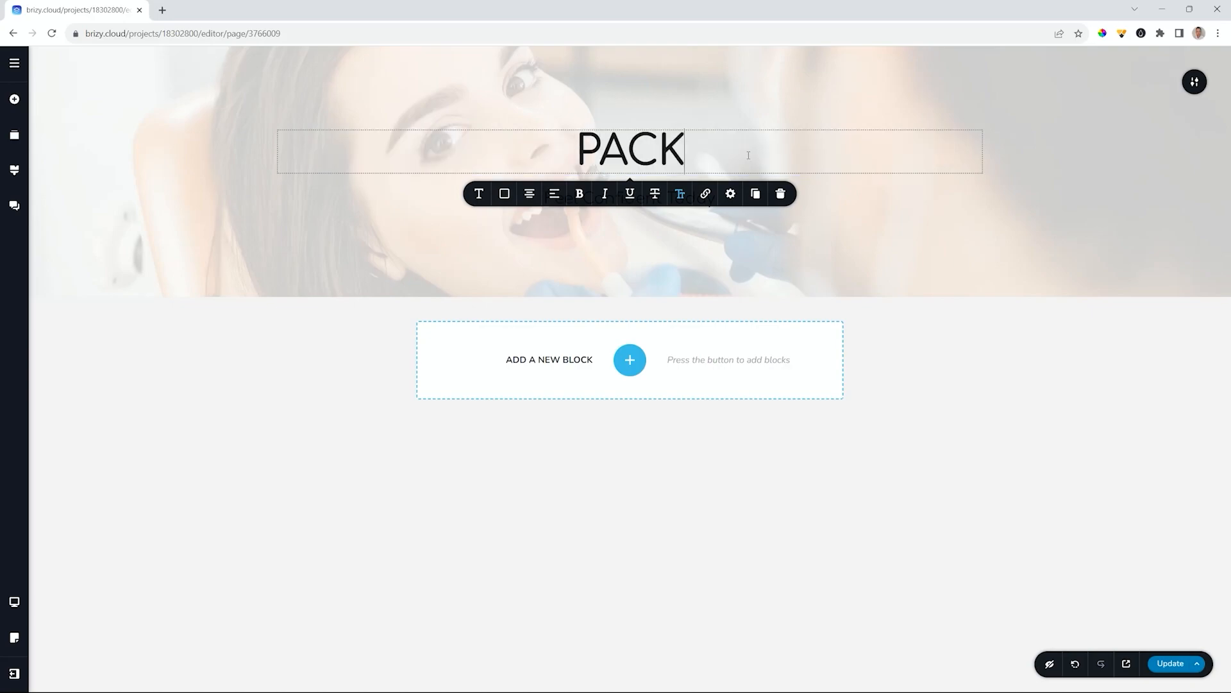
click(899, 364)
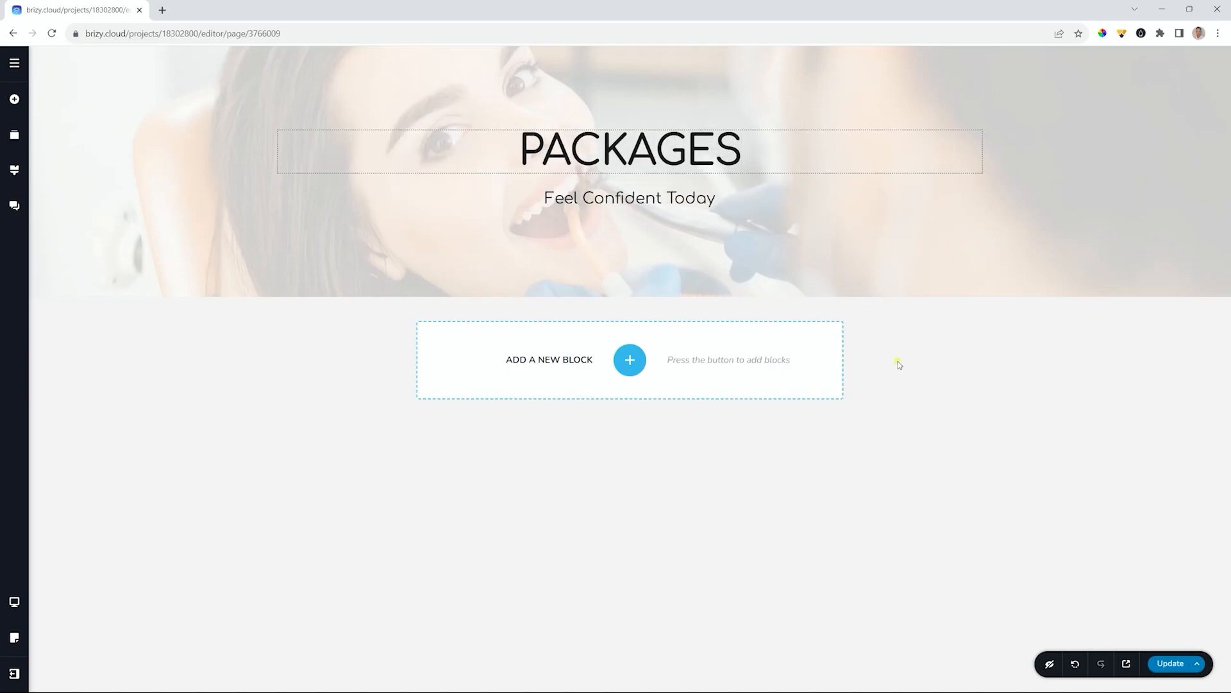
triple_click(590, 198)
text(Someth)
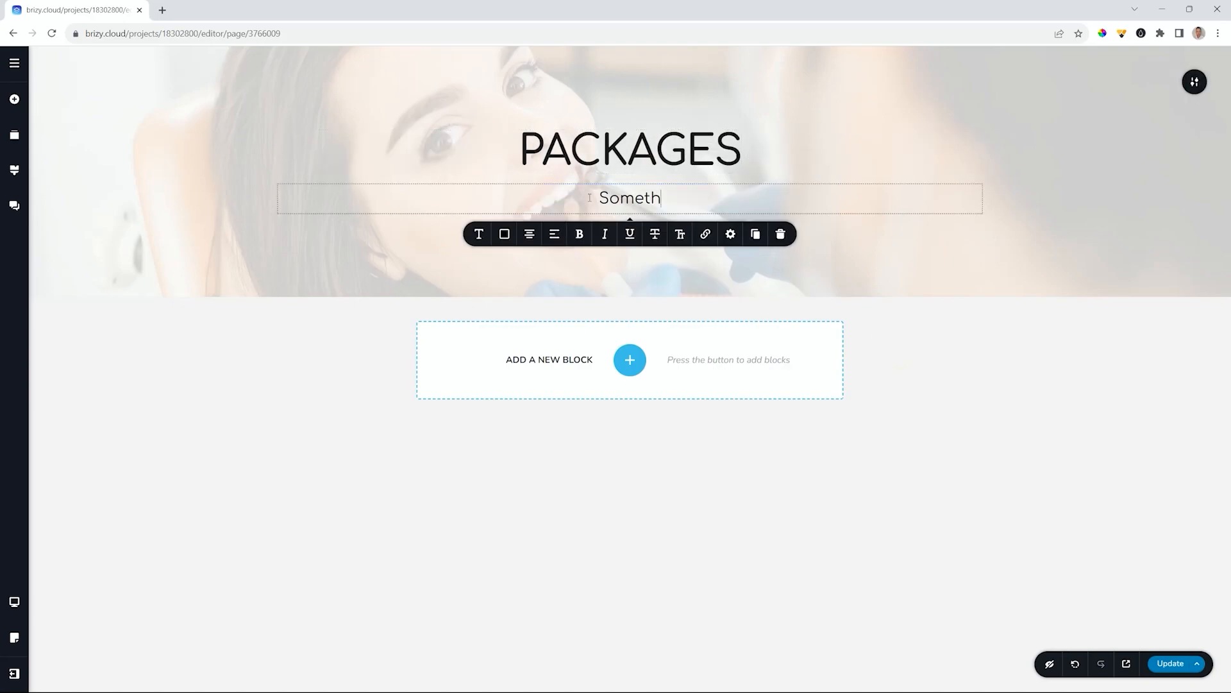
text(ing for Everyone)
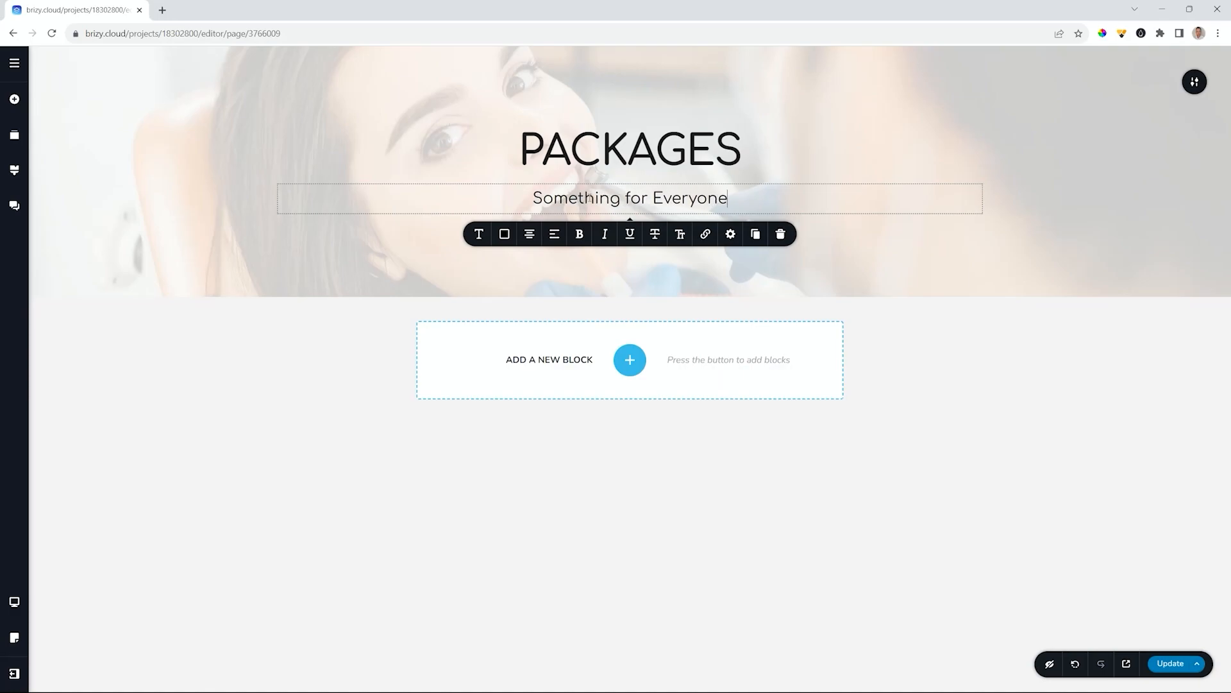
- Swap the hero background for the dentist _ 03 packages image and save the page
click(1194, 81)
click(1065, 82)
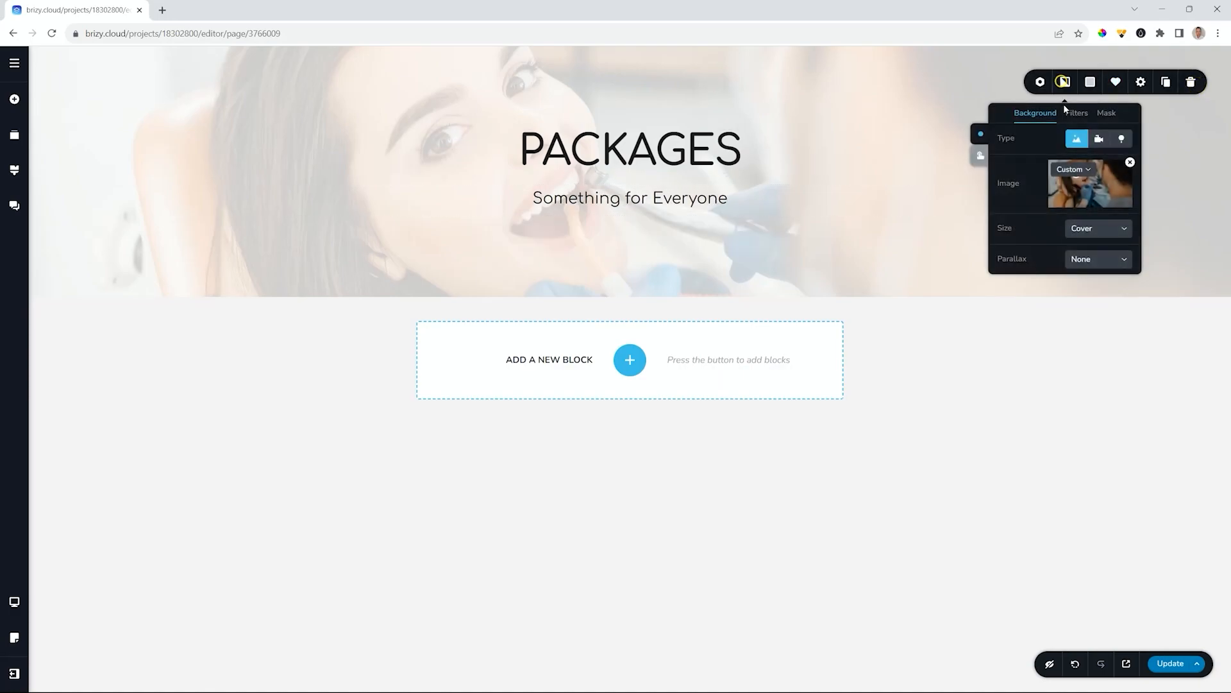
click(1130, 163)
click(1094, 186)
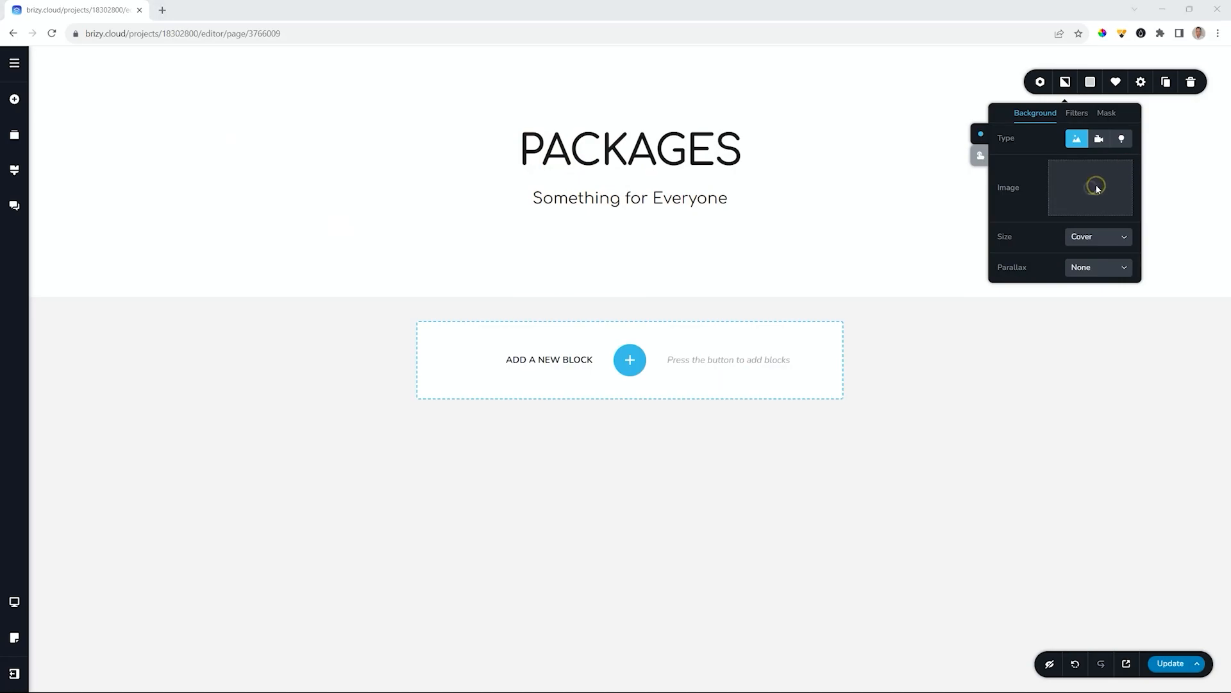
scroll(499, 182, down, 3)
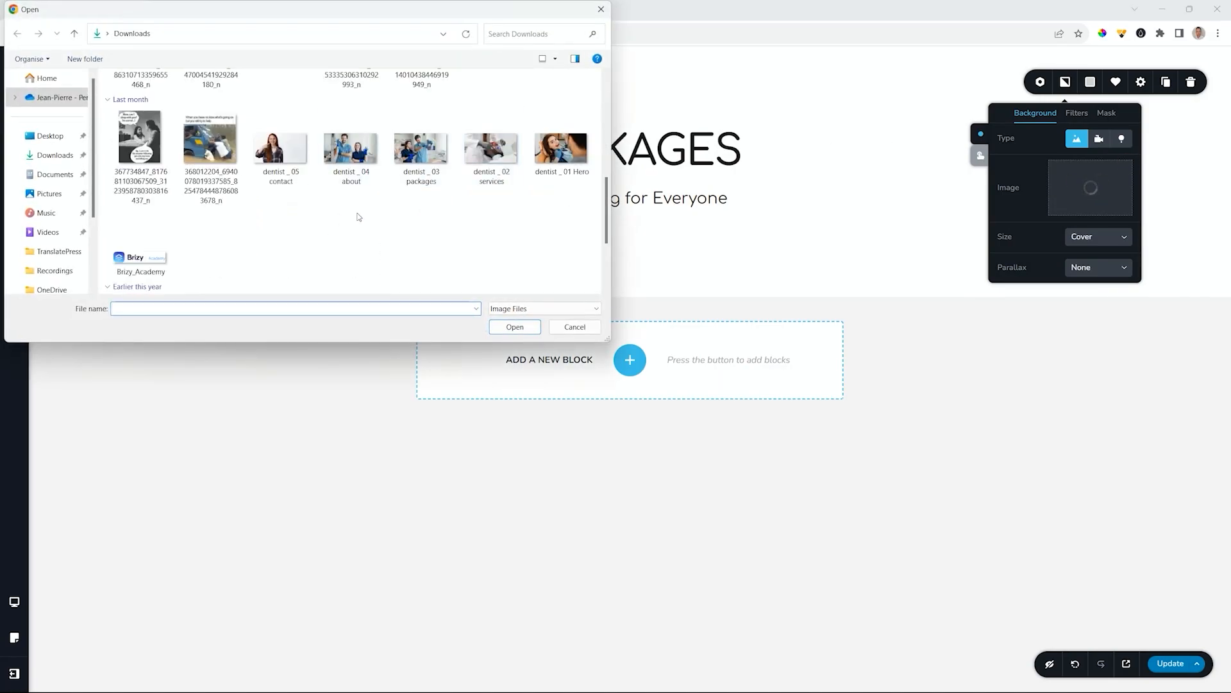
click(428, 154)
click(516, 326)
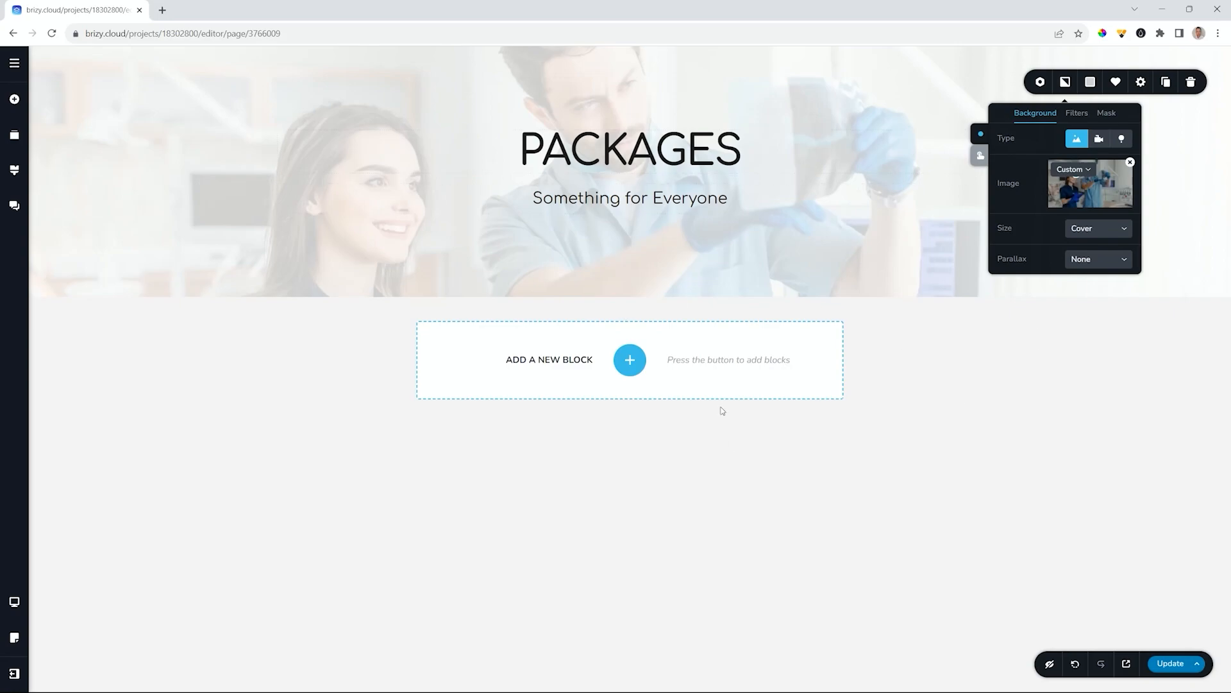
click(1167, 667)
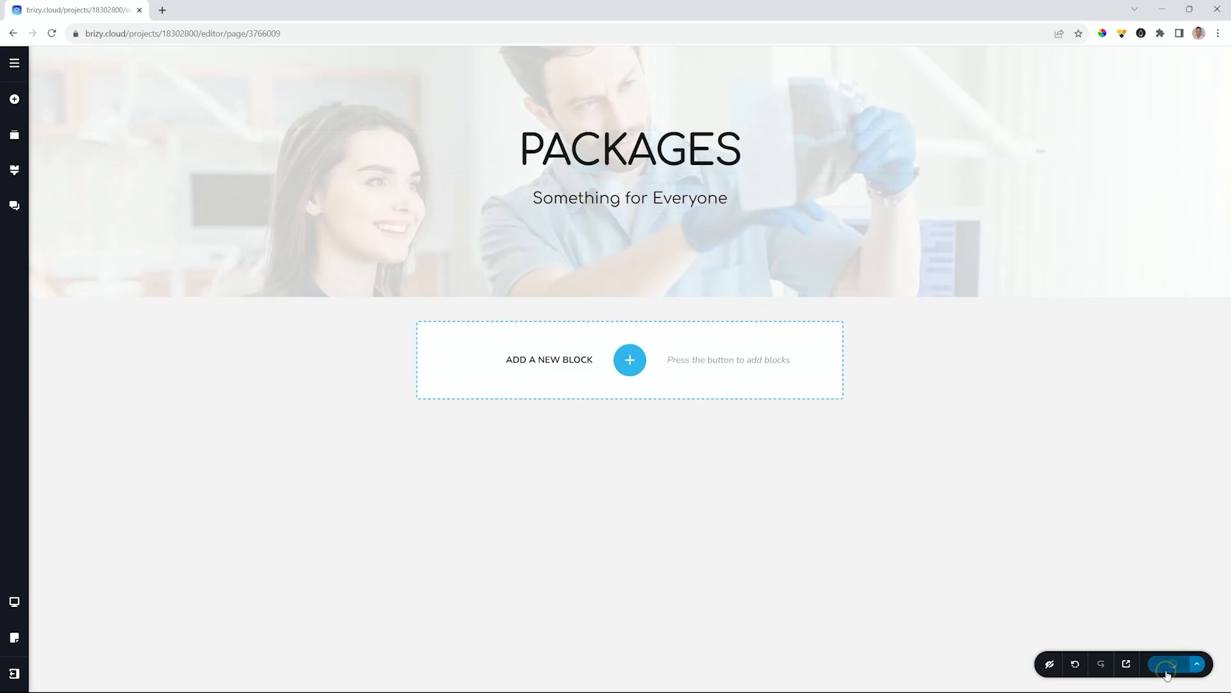
- Stay in the editor and save the Packages page before leaving it
click(11, 63)
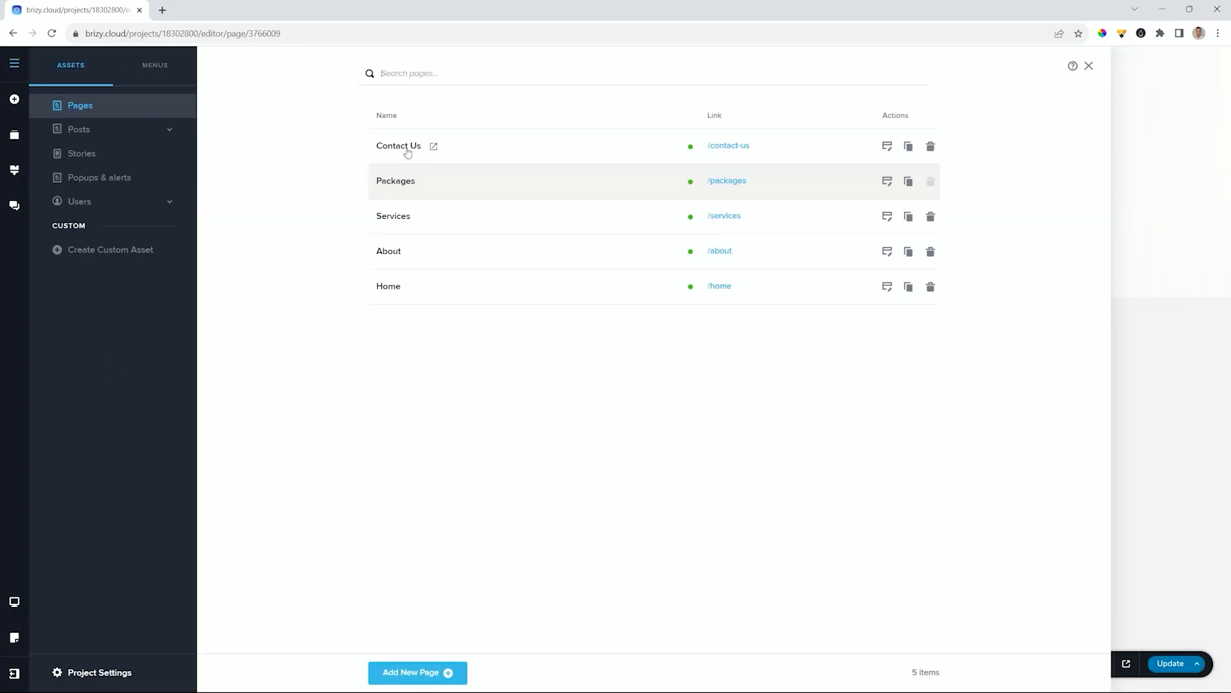
click(886, 148)
click(718, 103)
click(1133, 374)
click(1171, 670)
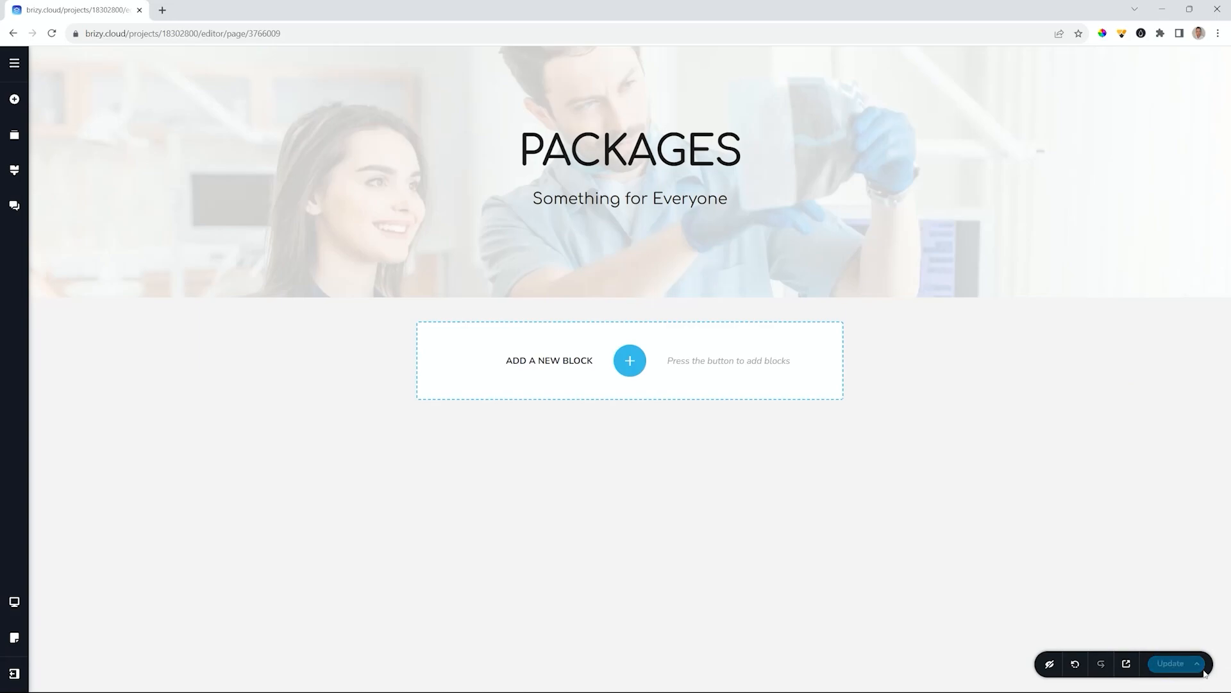
- Open the Contact Us page and filter the saved blocks to the dentist tag
click(17, 64)
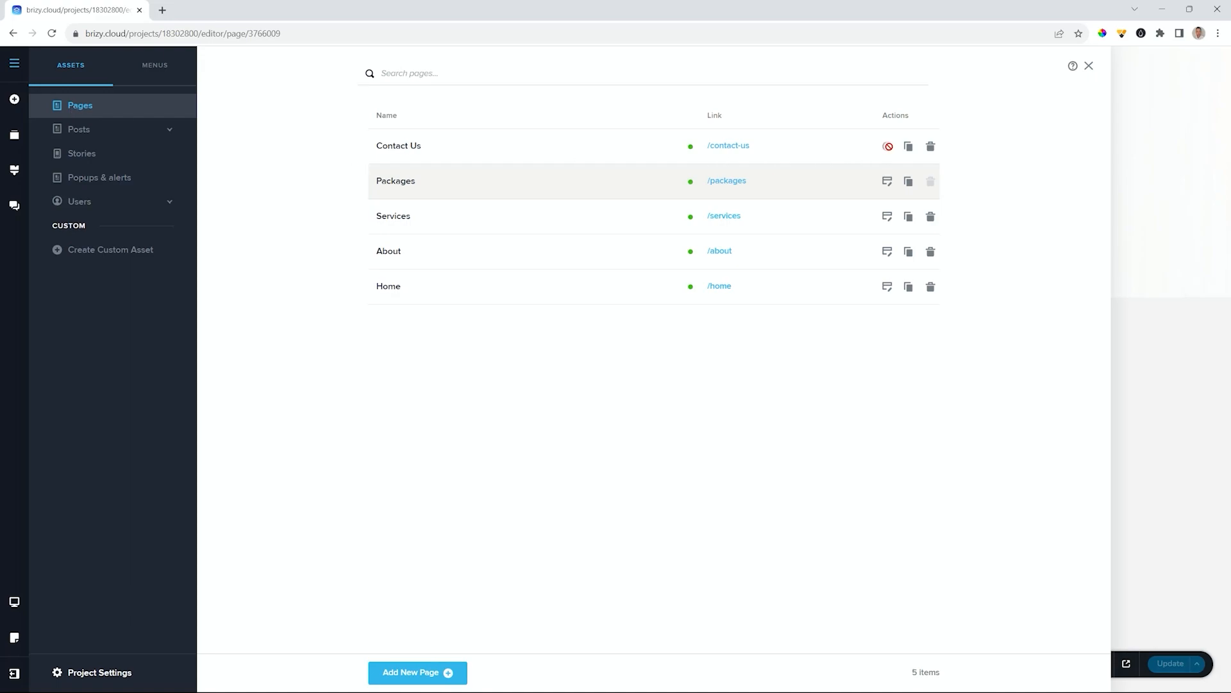
click(886, 183)
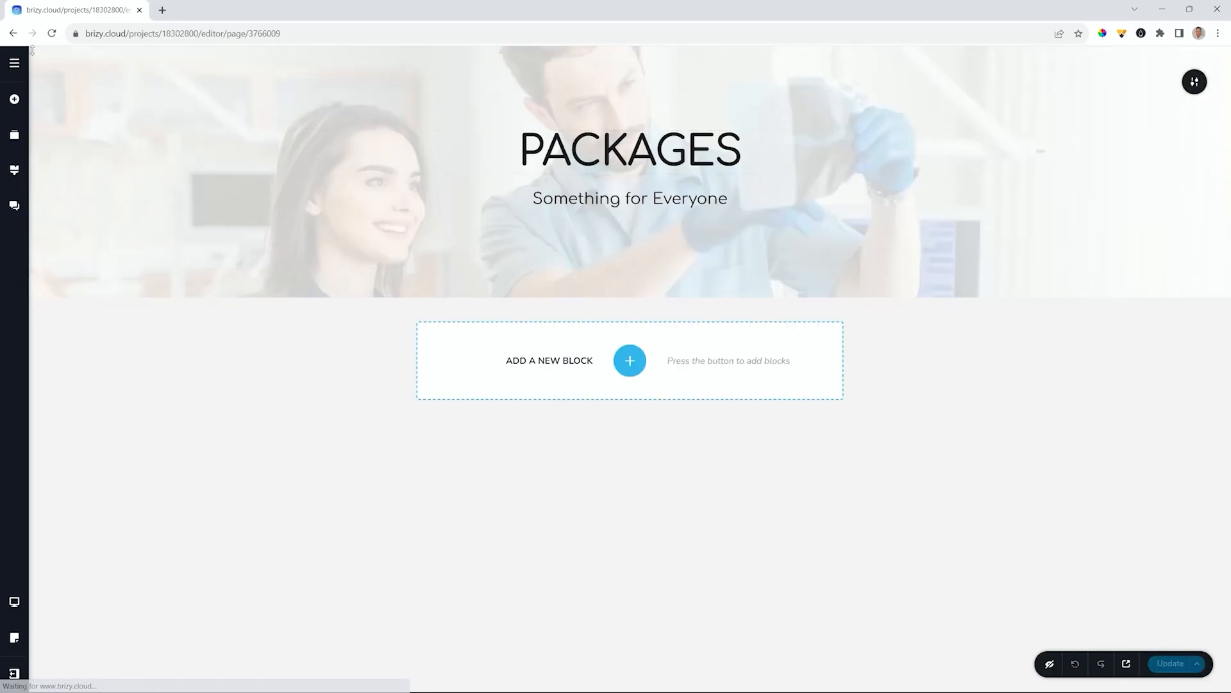
click(14, 63)
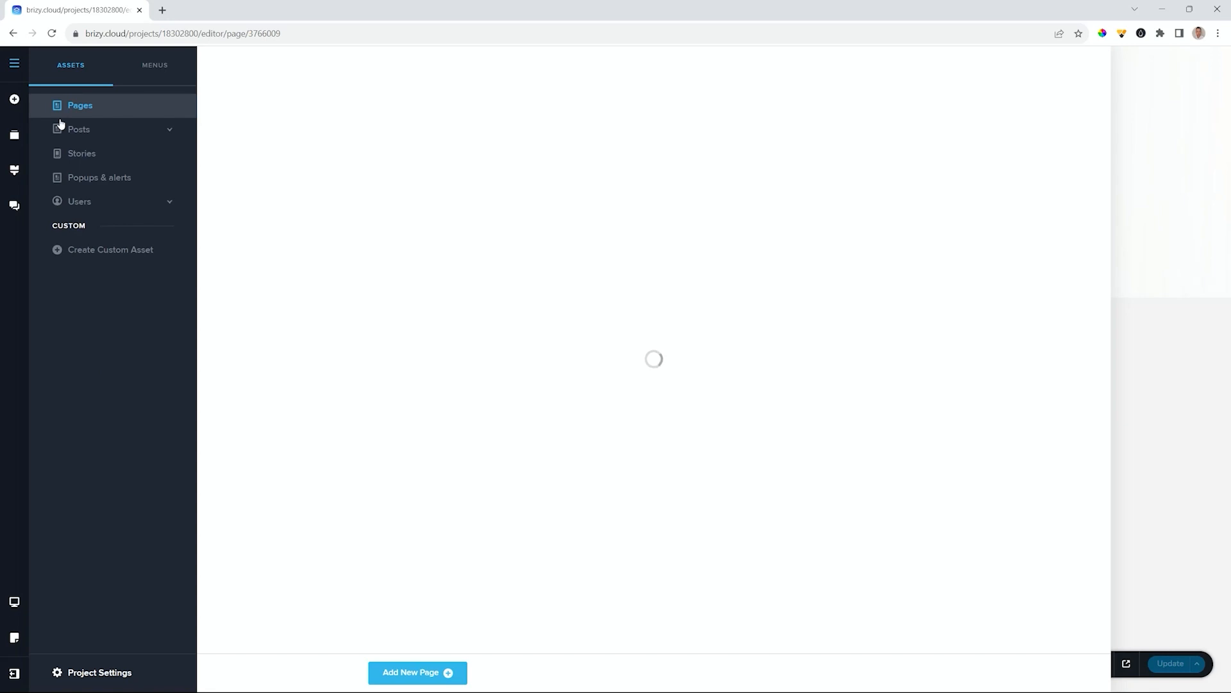
click(888, 147)
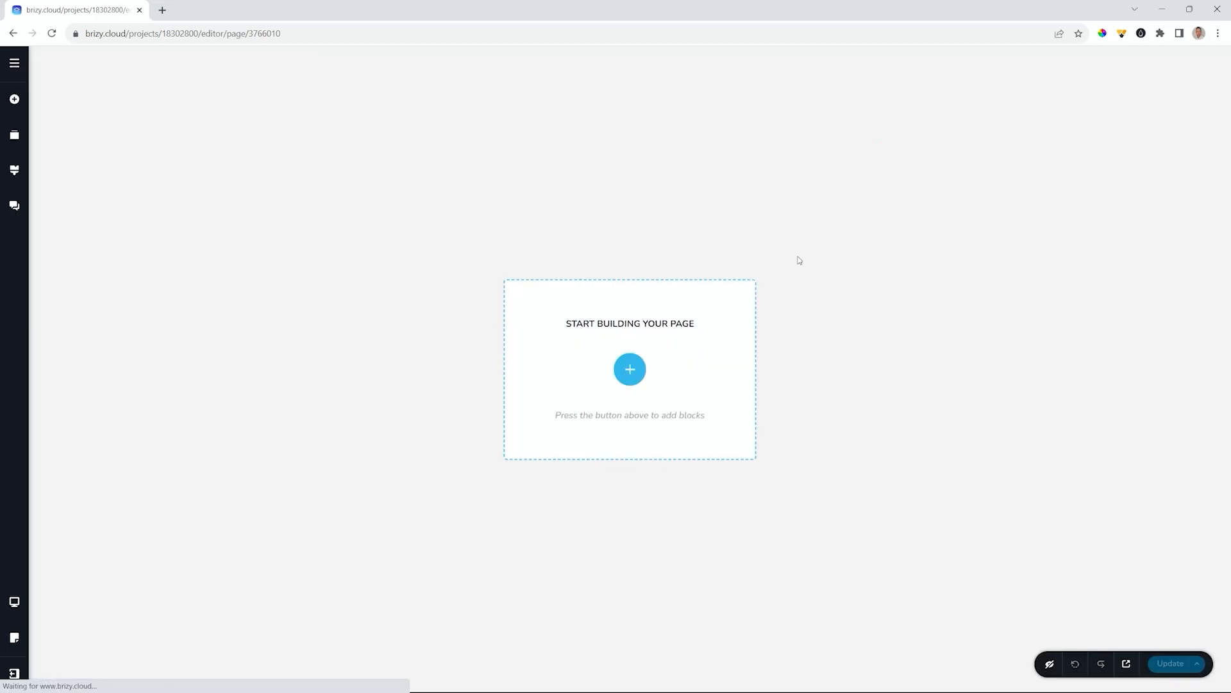
click(630, 368)
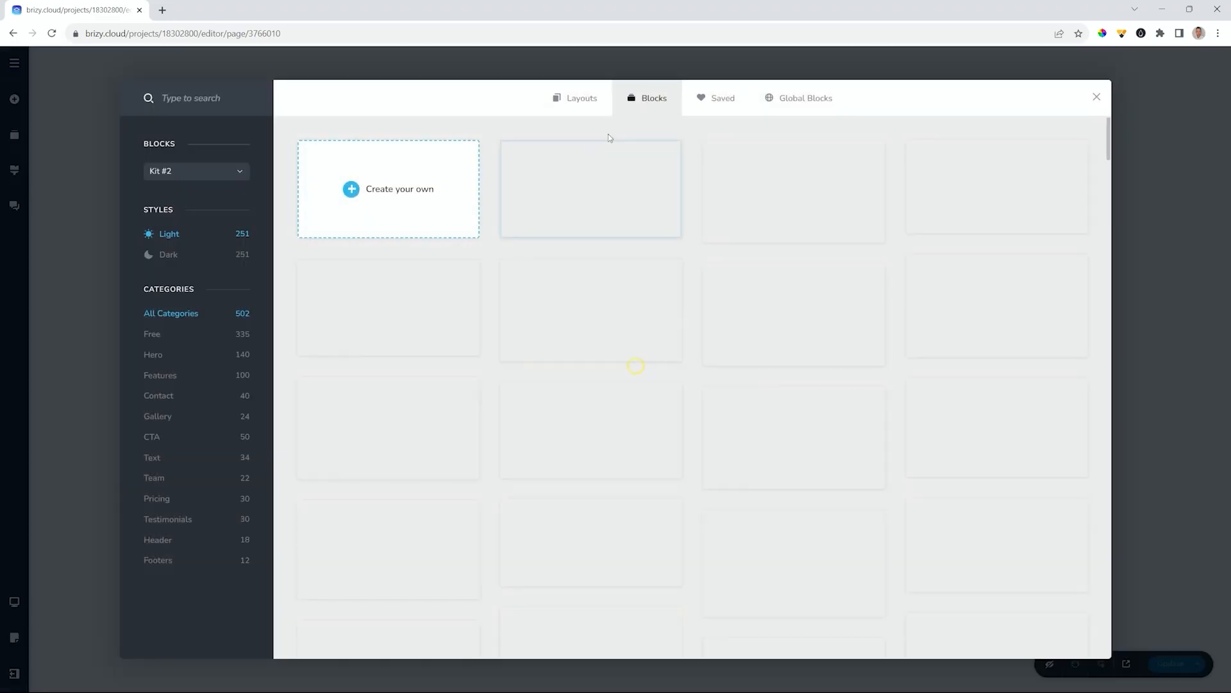
click(723, 98)
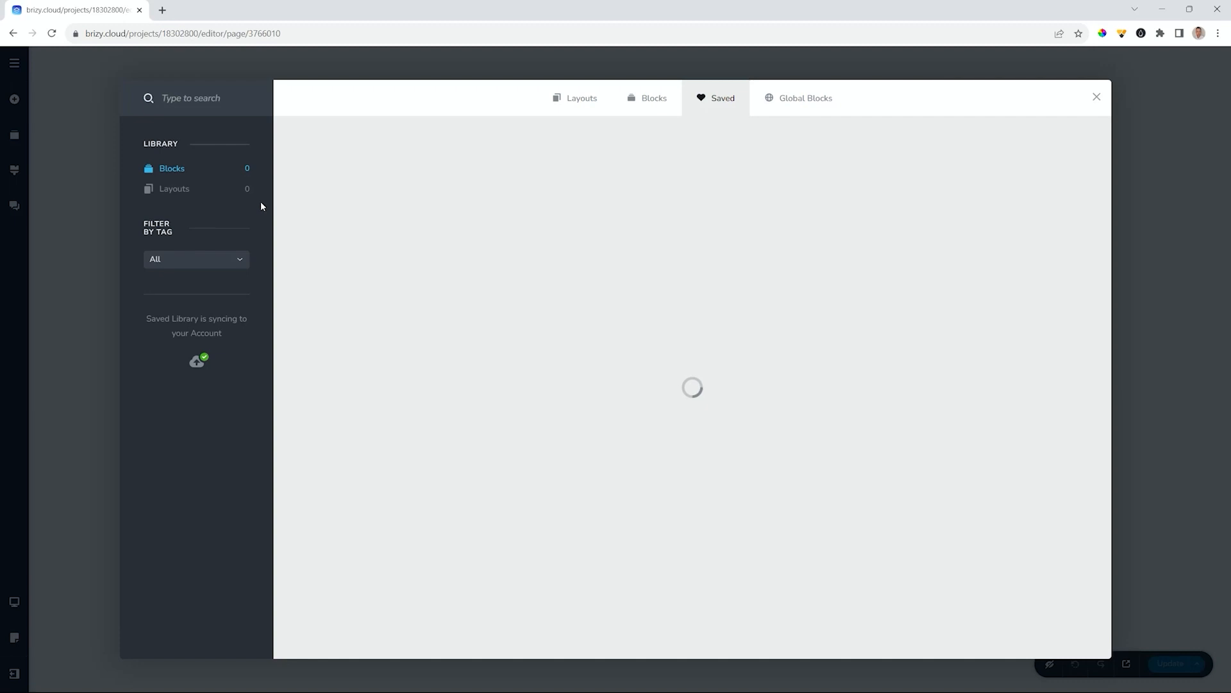
click(224, 259)
click(153, 332)
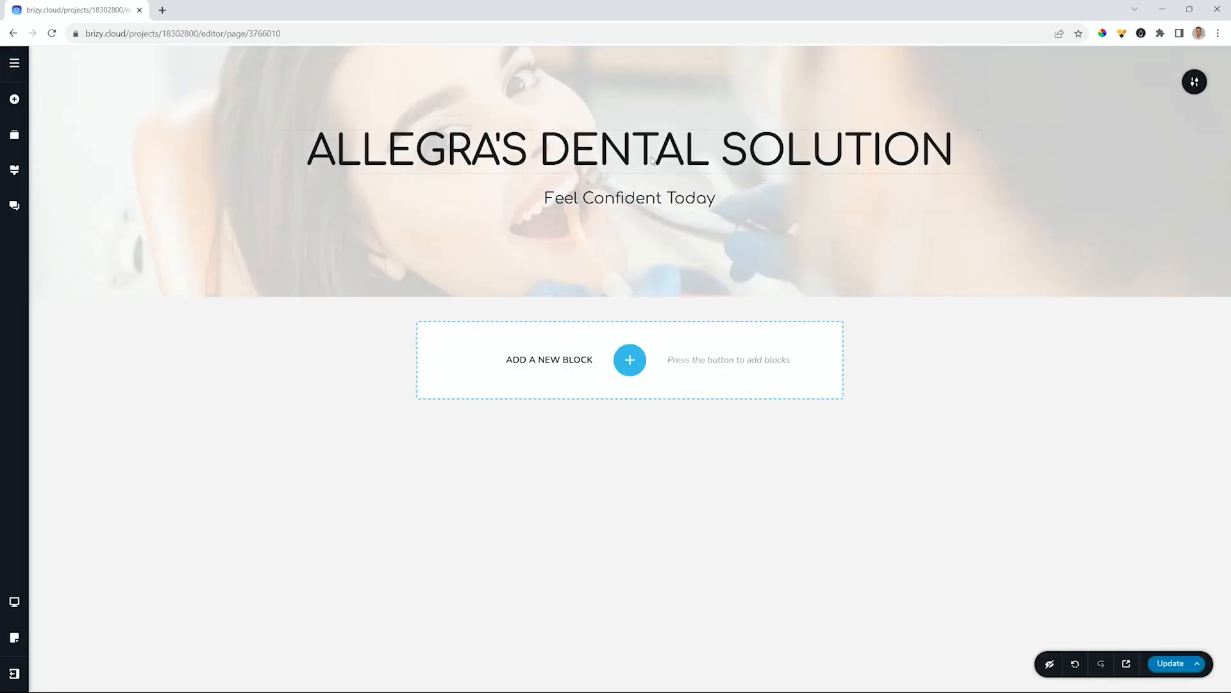
- Retitle the hero 'CONTACT US' with the subtitle 'We Value Your Input'
triple_click(640, 142)
text(CONTACT US)
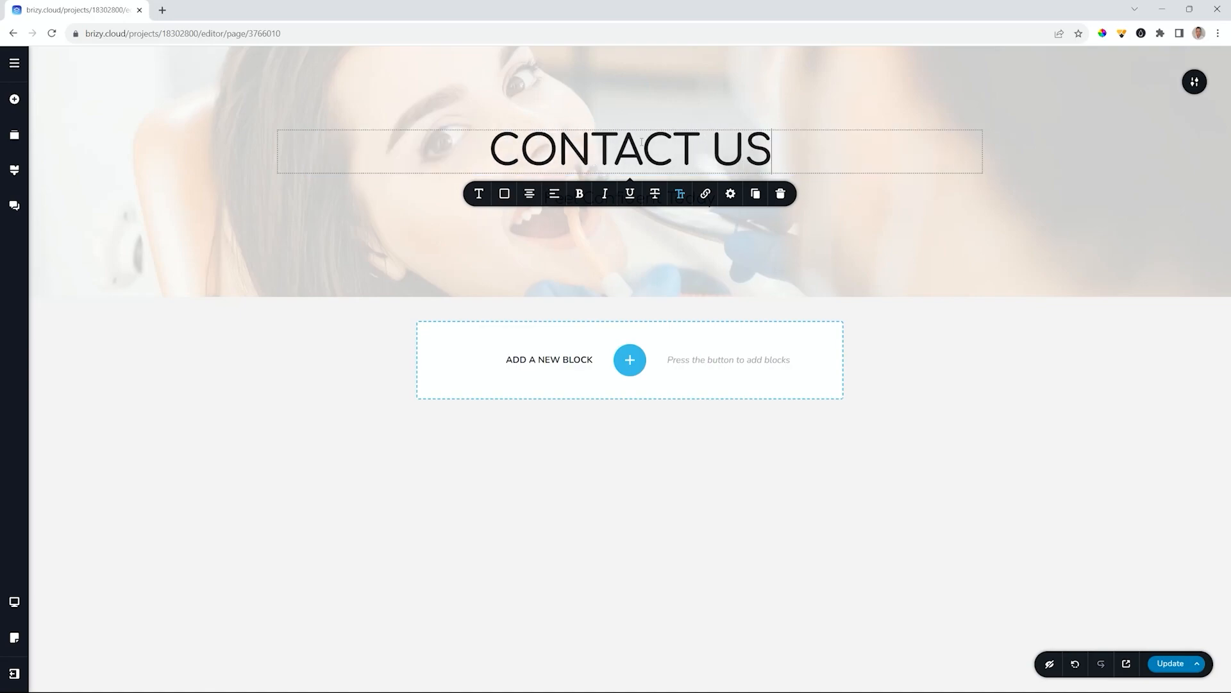
click(1004, 366)
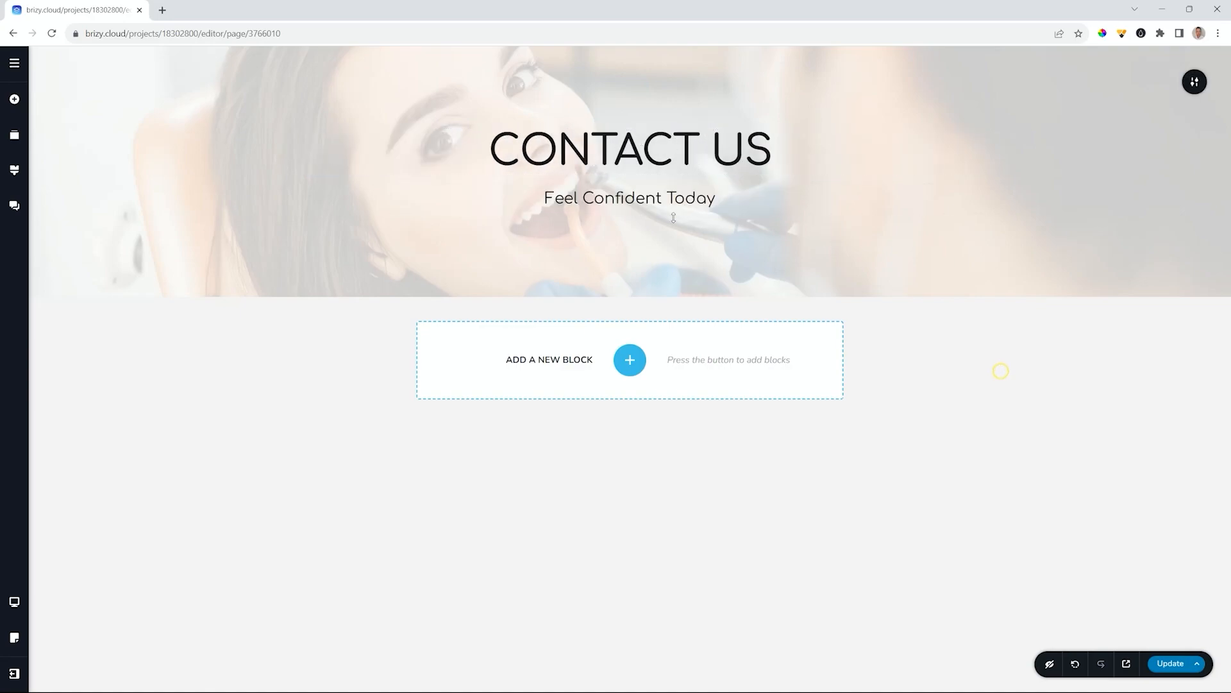
triple_click(617, 190)
text(we l)
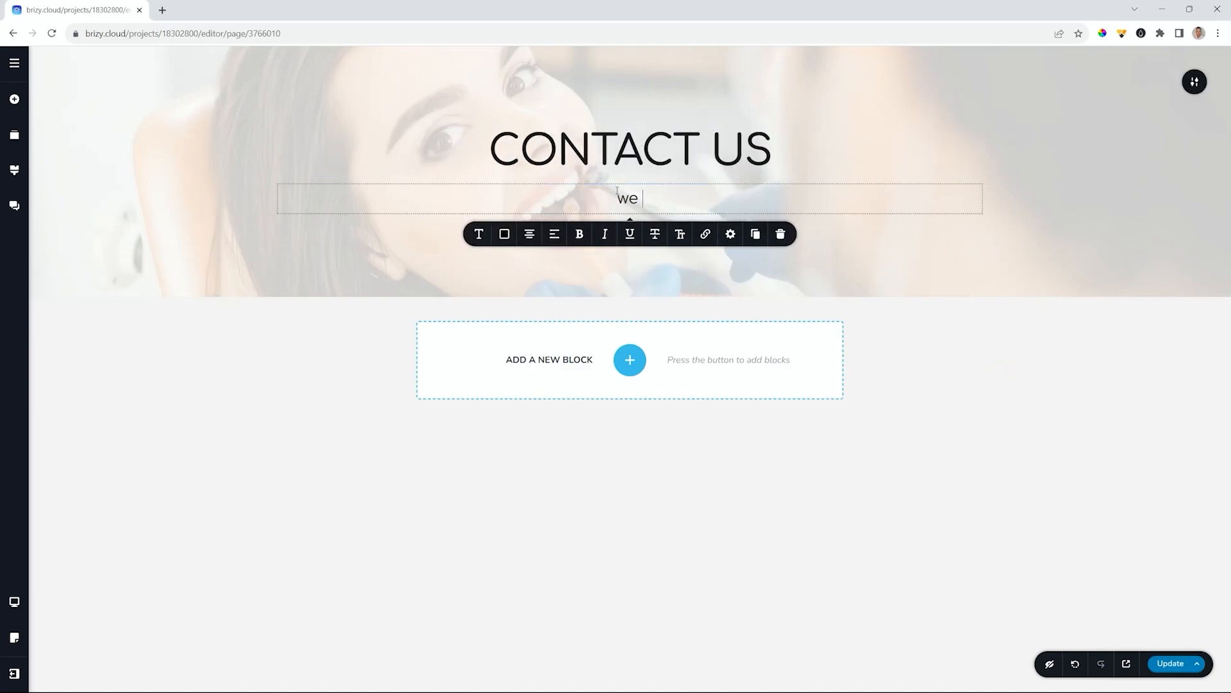
key(BackSpace)
key(BackSpace)
key(BackSpace)
key(BackSpace)
text(We Value Your Input)
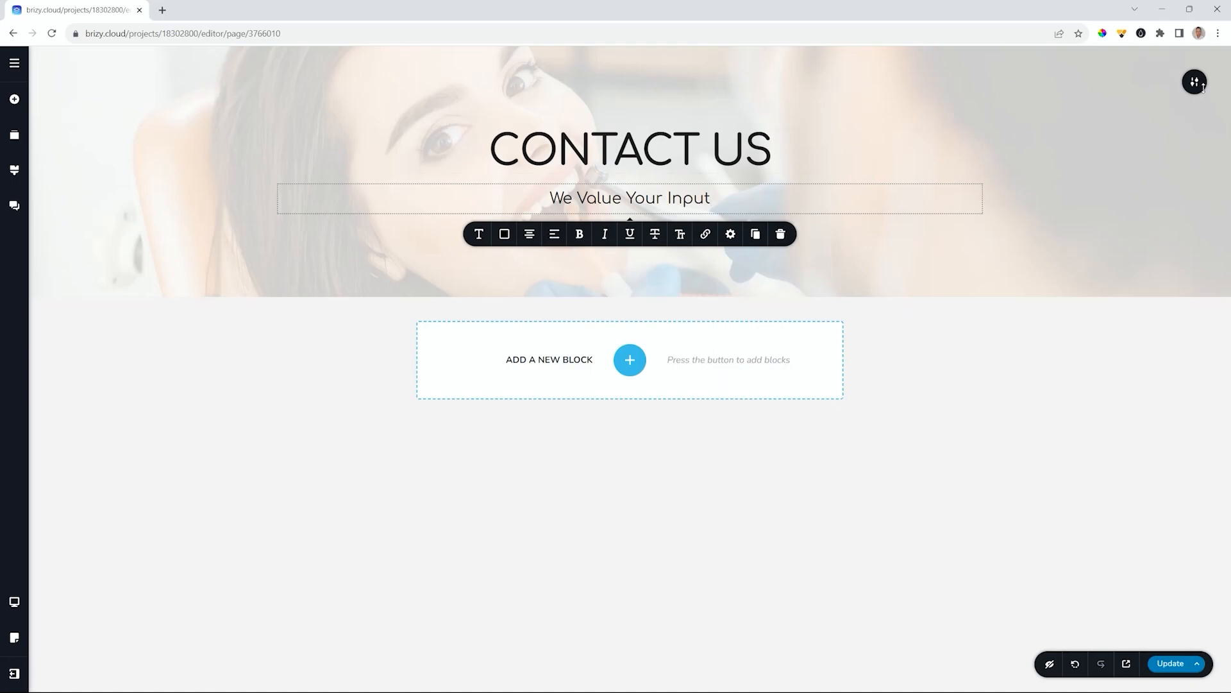
- Replace the hero background with the dentist _ 04 about image
click(1195, 83)
click(1066, 81)
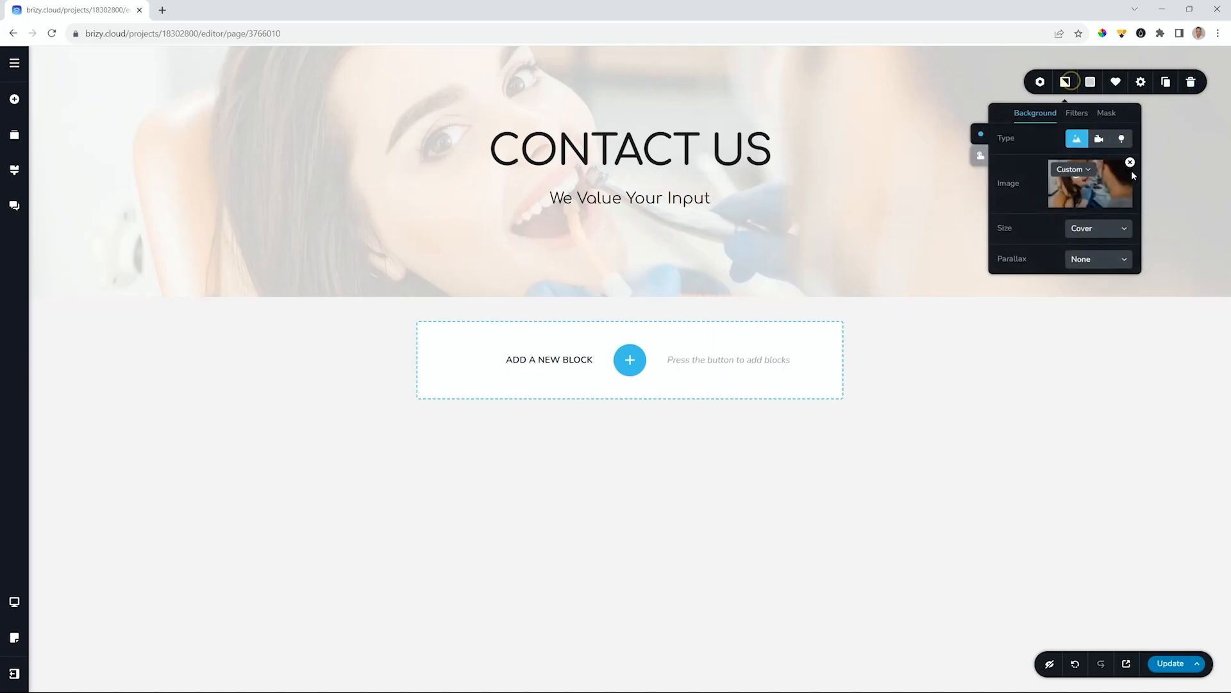
click(1130, 162)
click(1114, 180)
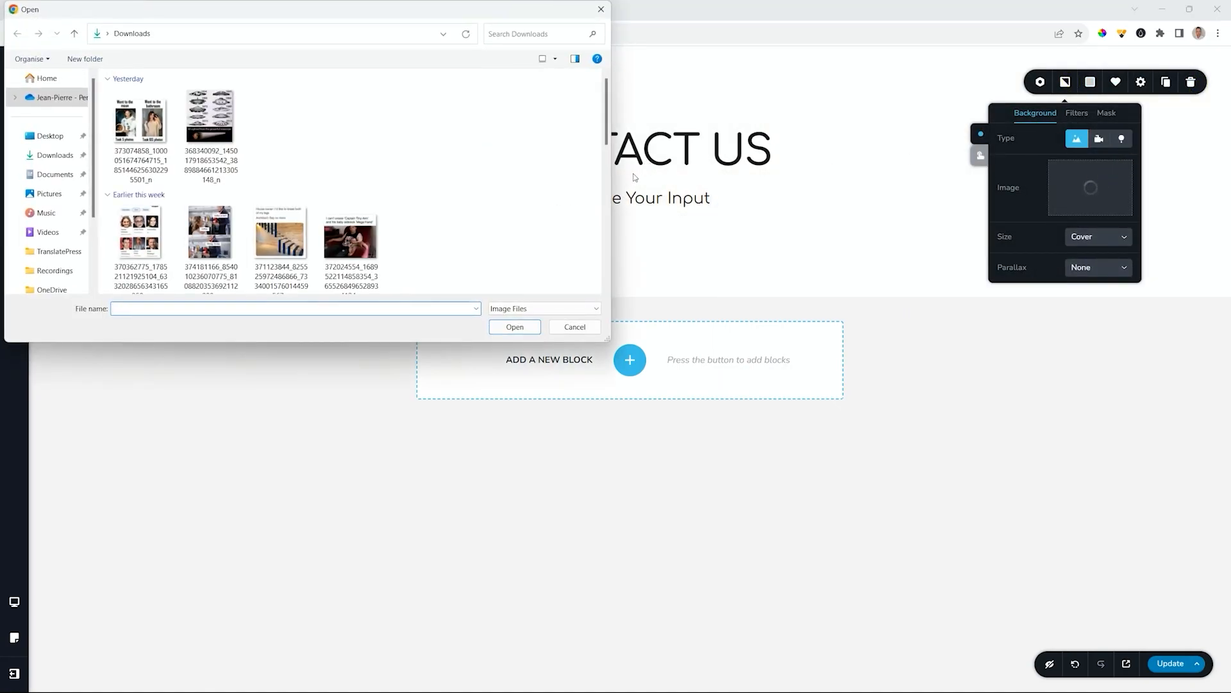
scroll(563, 179, down, 10)
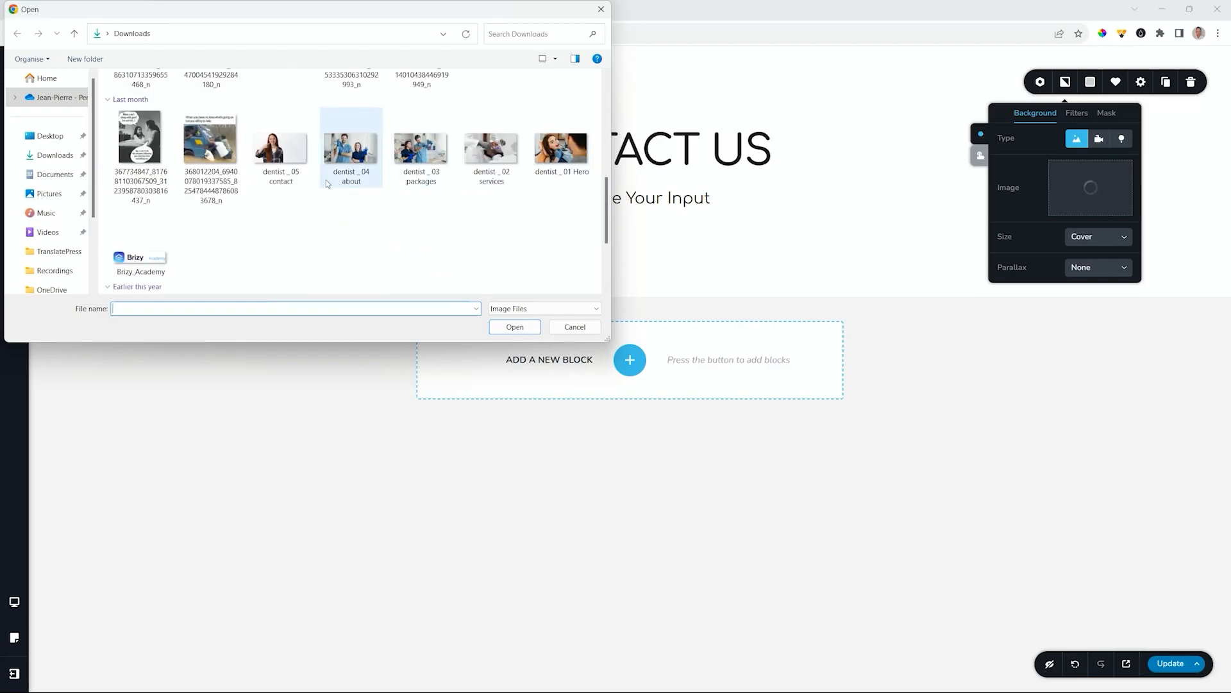
click(333, 184)
click(506, 325)
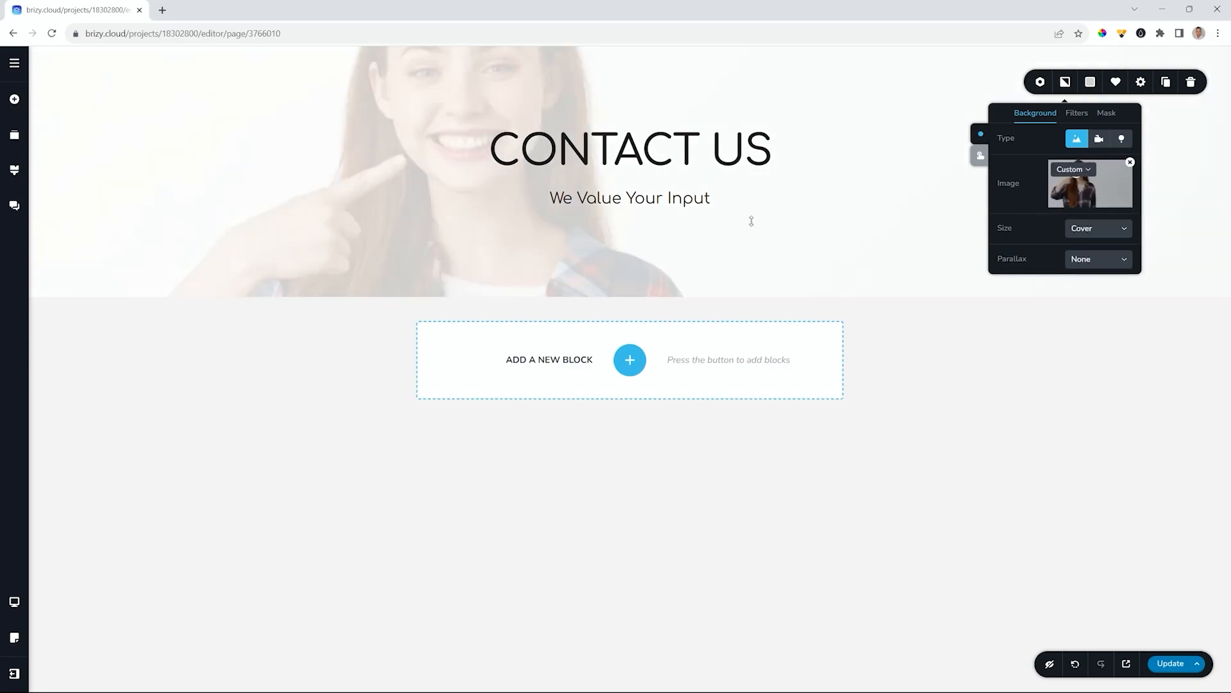
click(1073, 169)
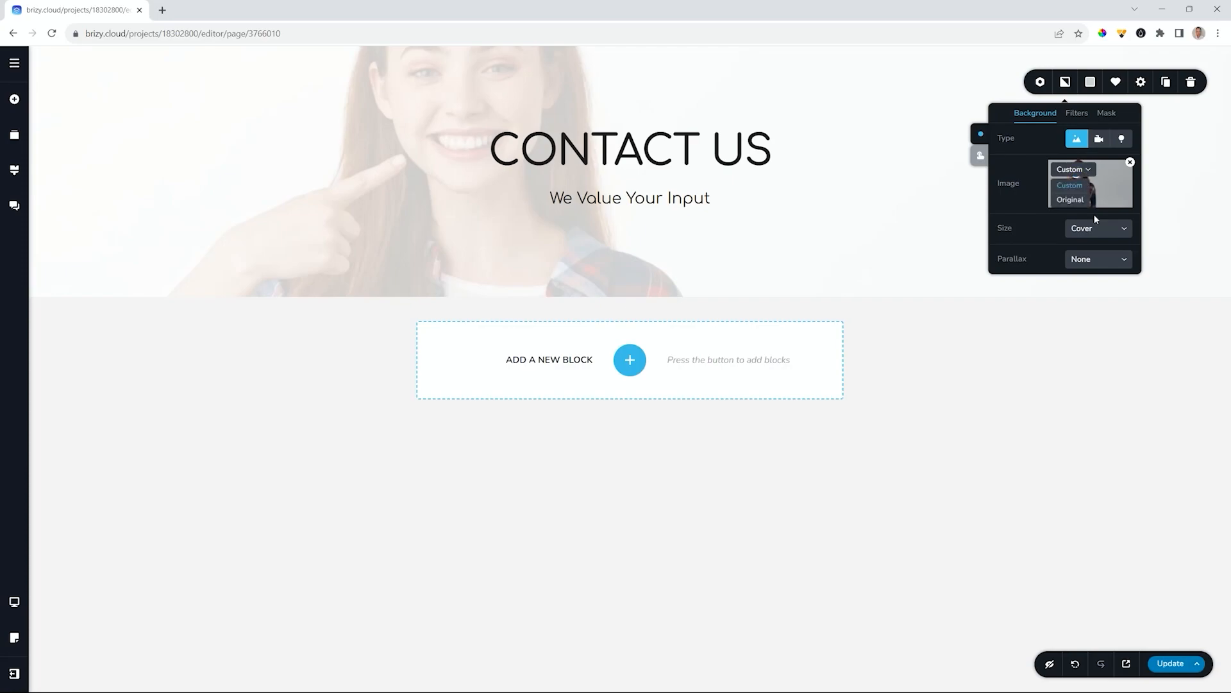
click(1089, 284)
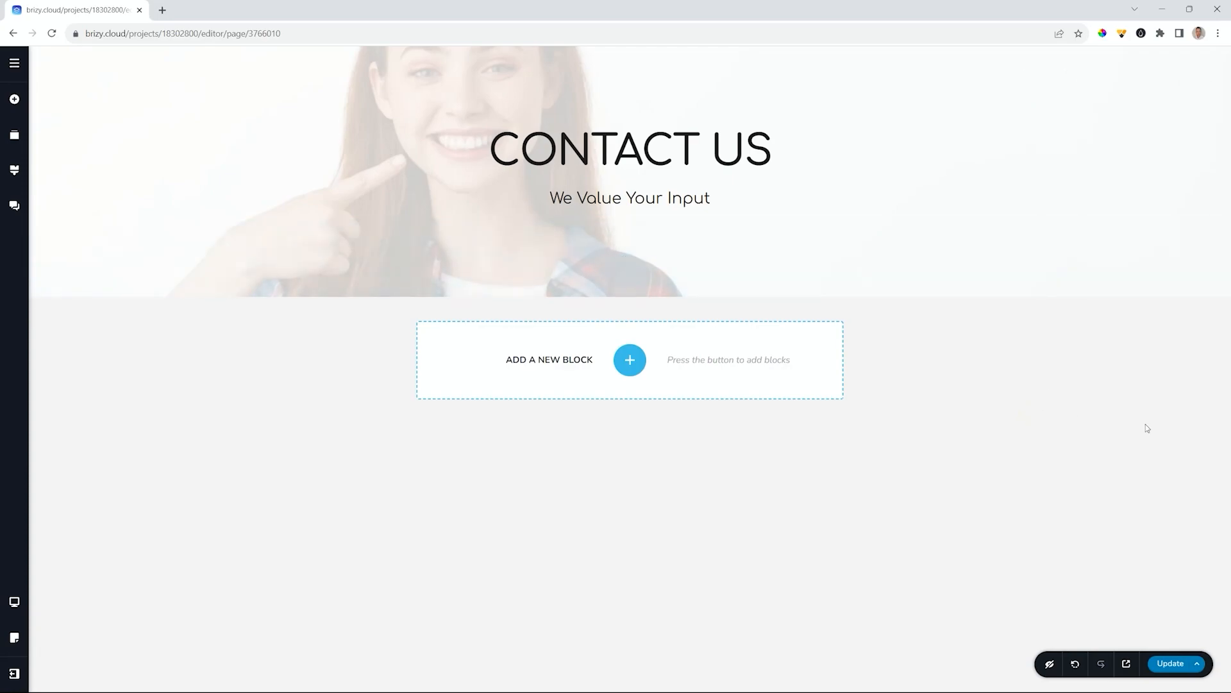
- Save the Contact Us page and preview the live Home and About pages
click(1169, 668)
click(15, 70)
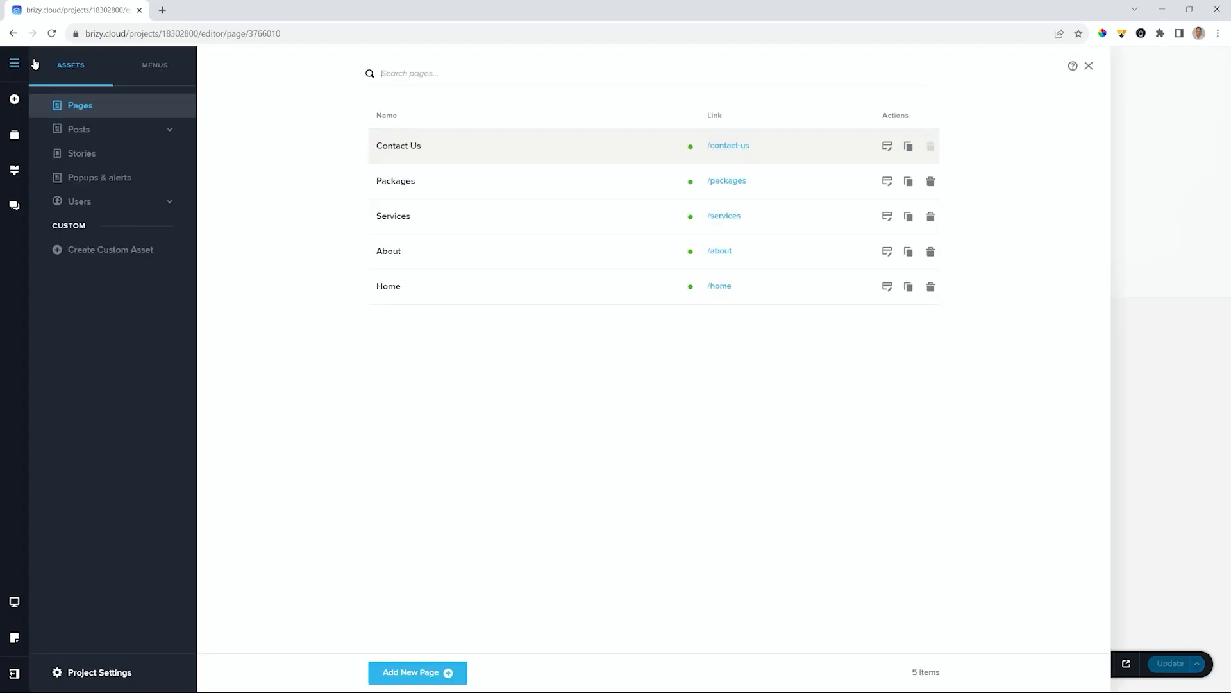
click(415, 288)
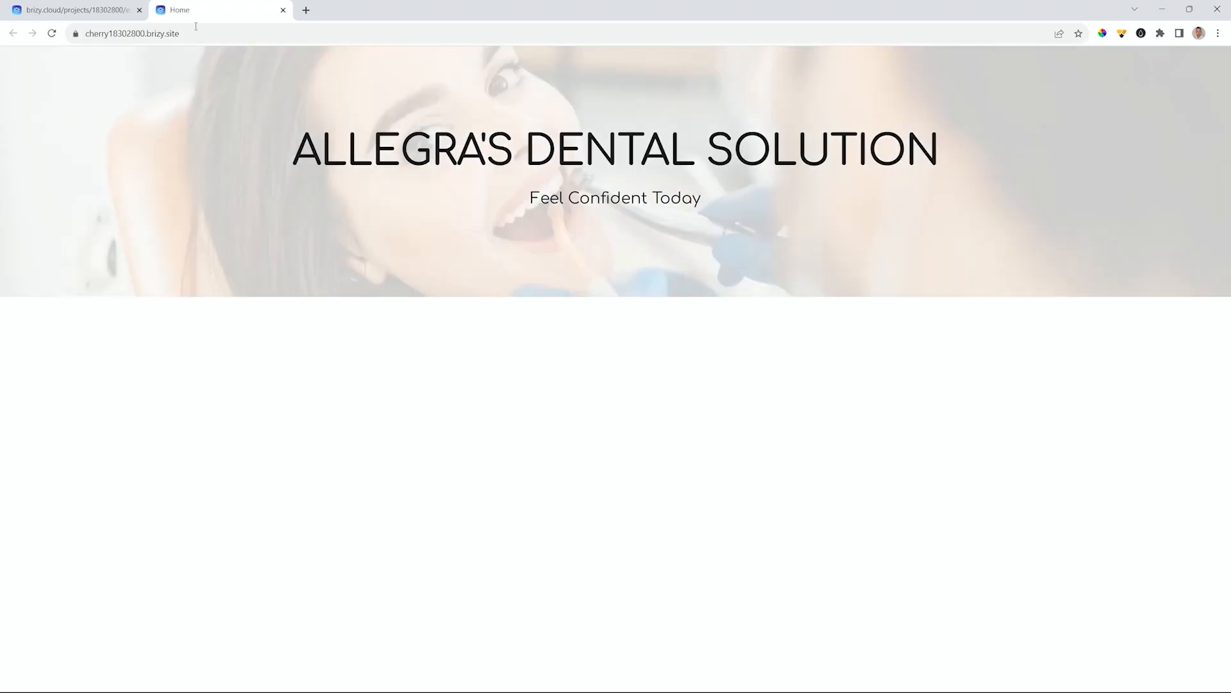
click(98, 8)
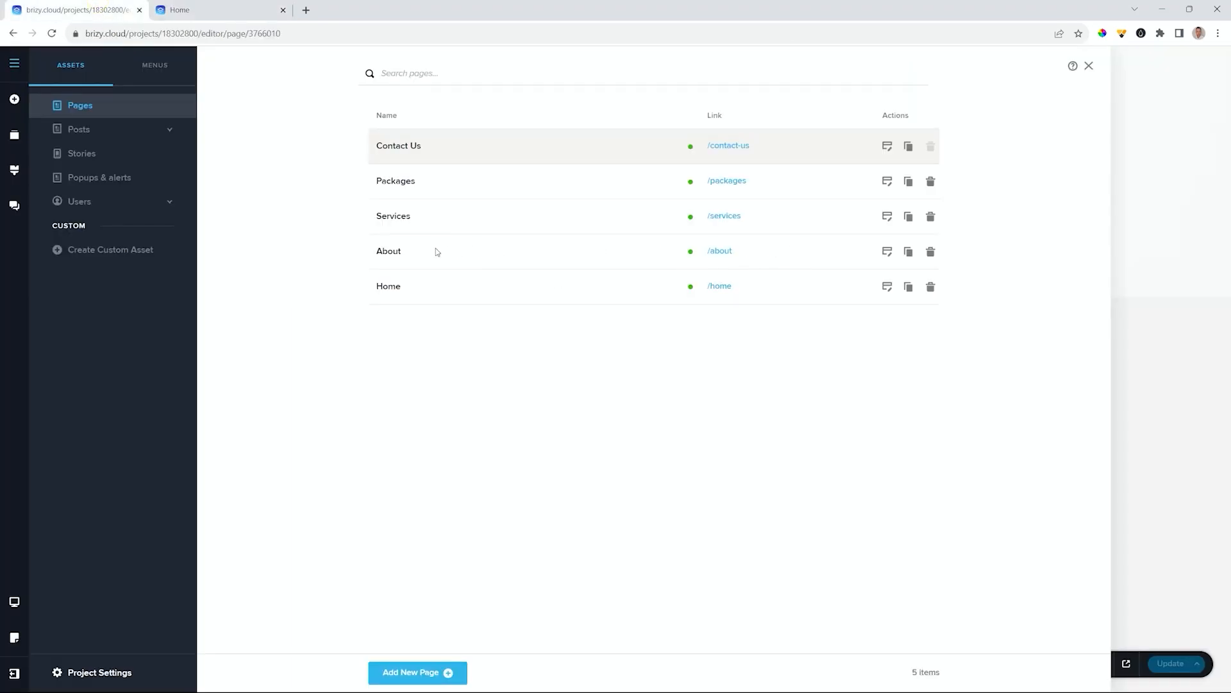
click(415, 252)
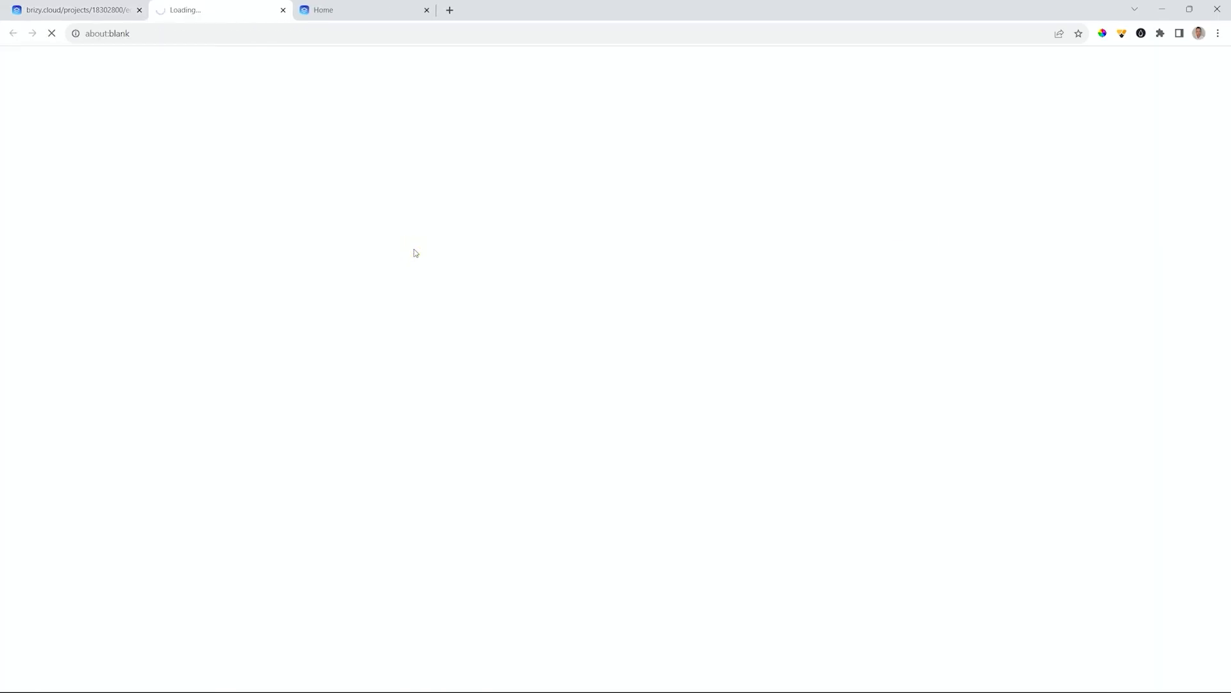
click(58, 9)
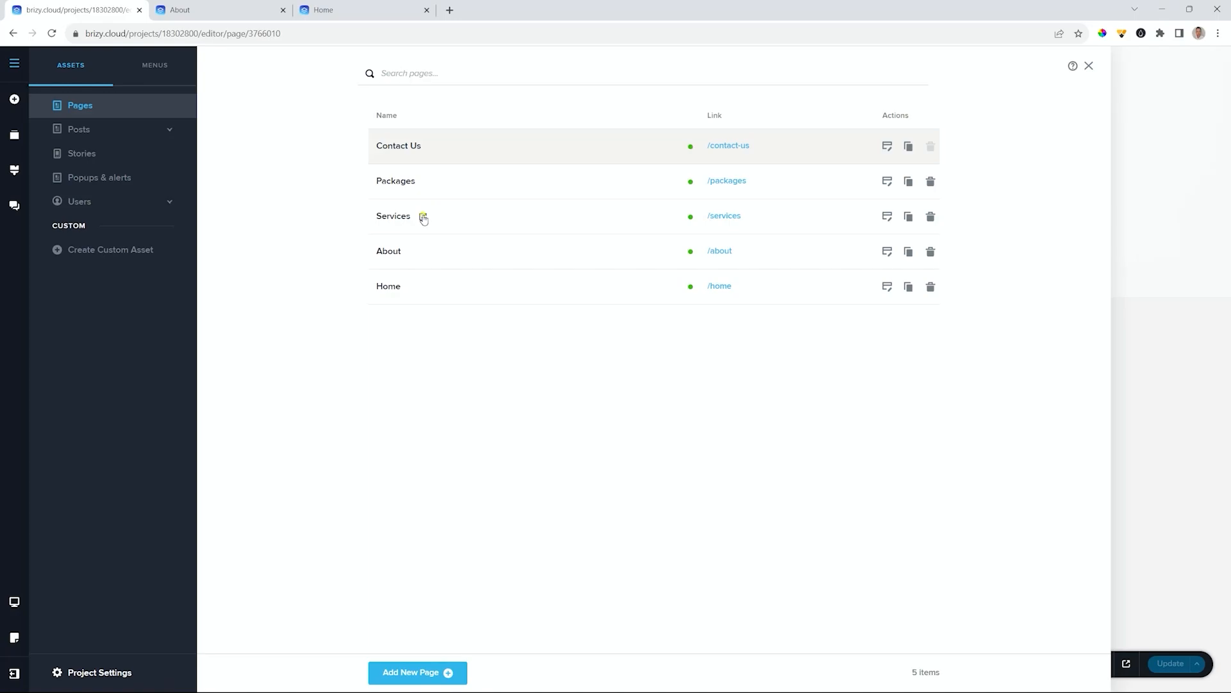
- Preview the live Services, Packages and Contact Us pages
click(424, 217)
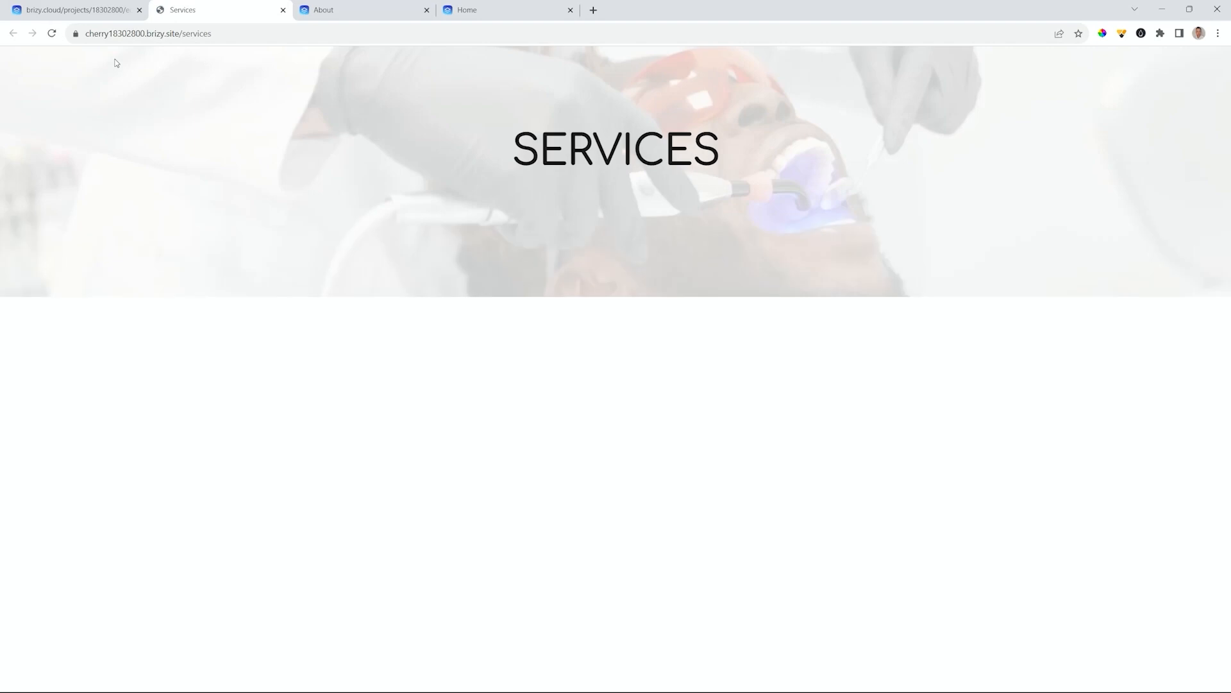
click(108, 13)
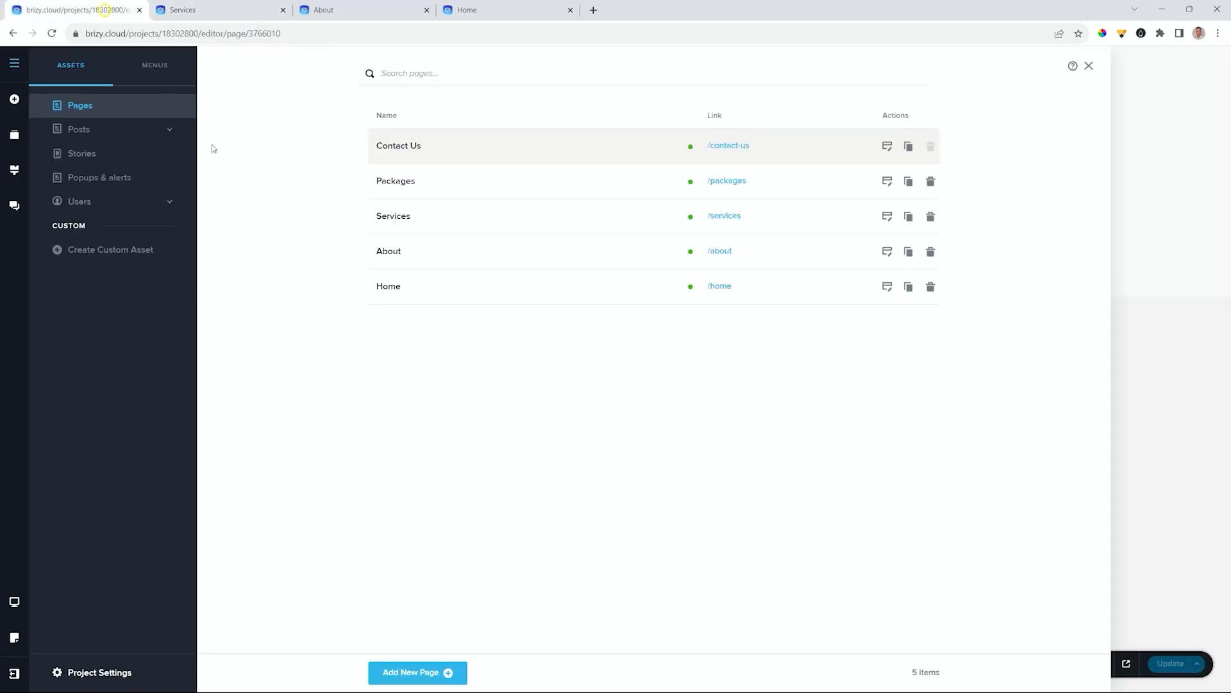
click(427, 182)
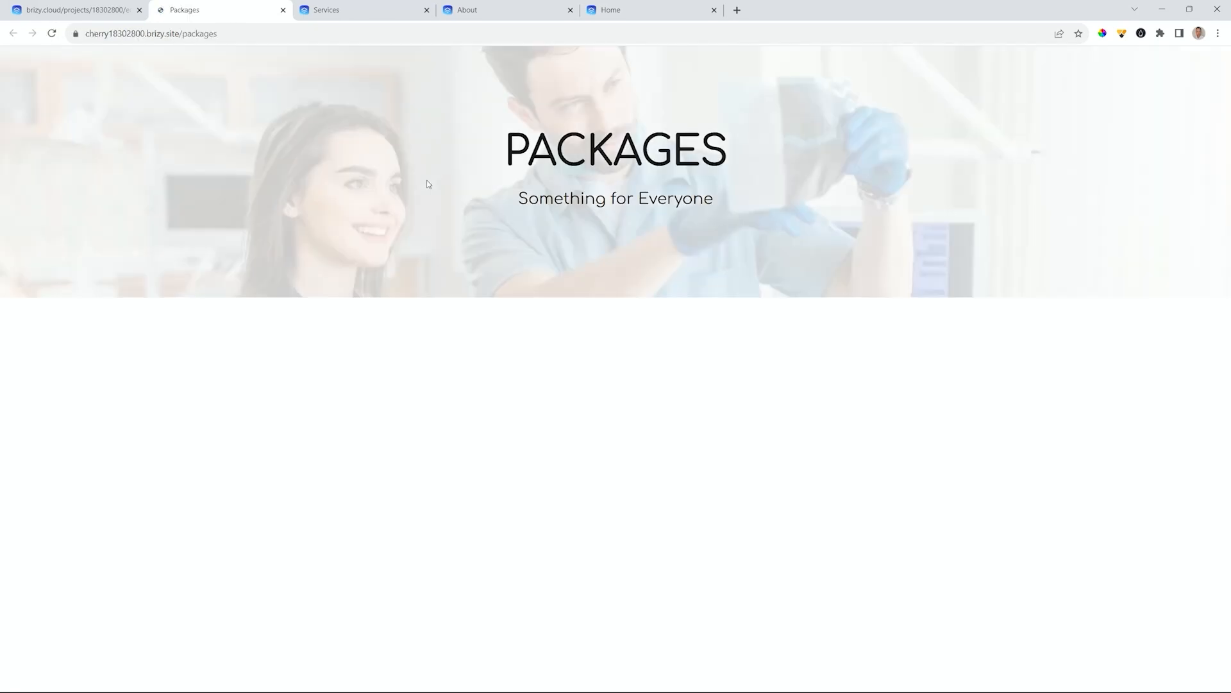
click(106, 11)
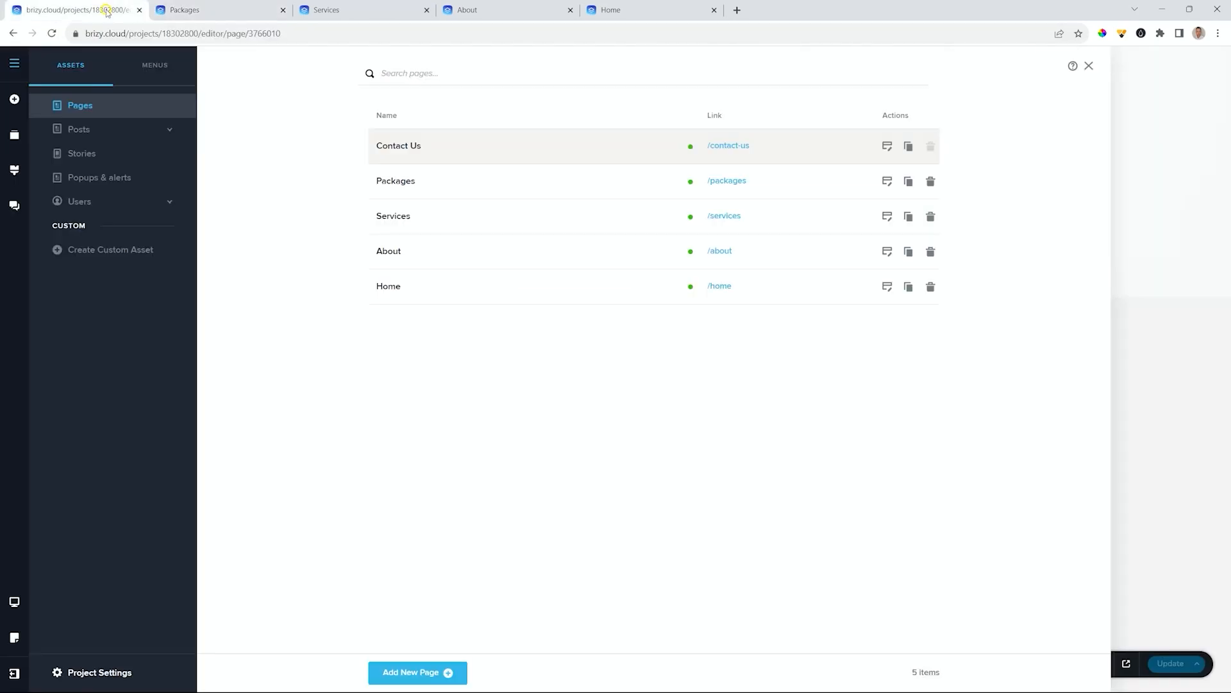
click(434, 146)
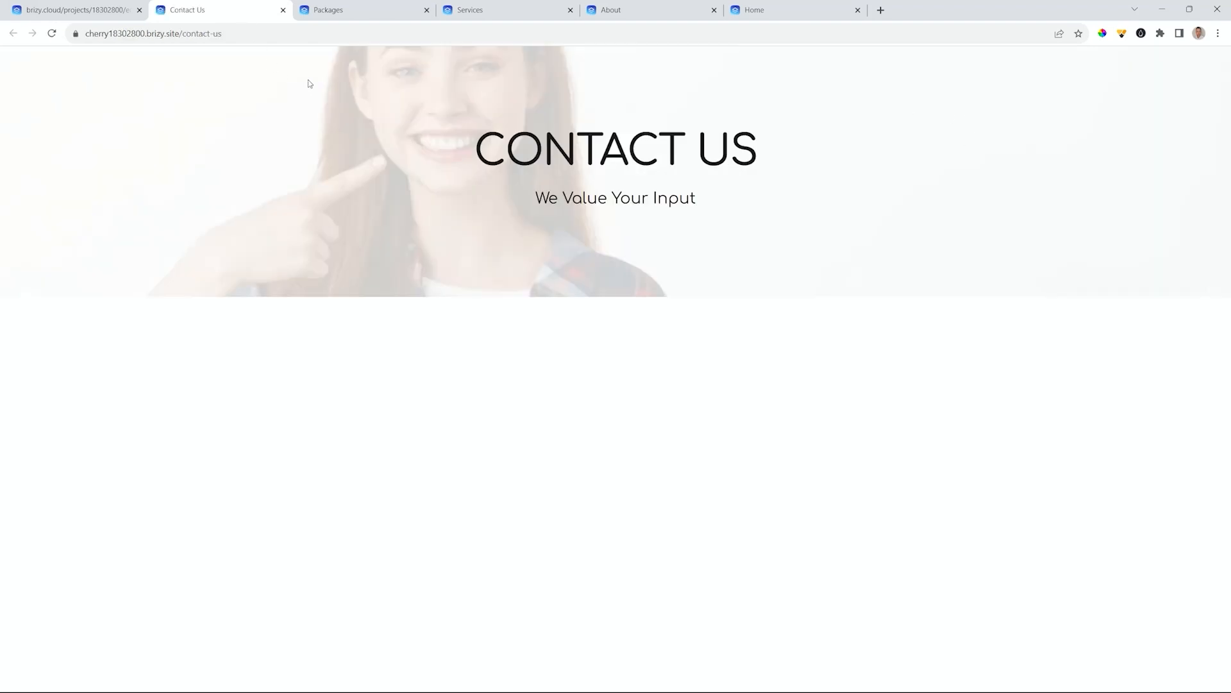
- Flip through the published Packages, Services and About page tabs
click(344, 12)
click(514, 12)
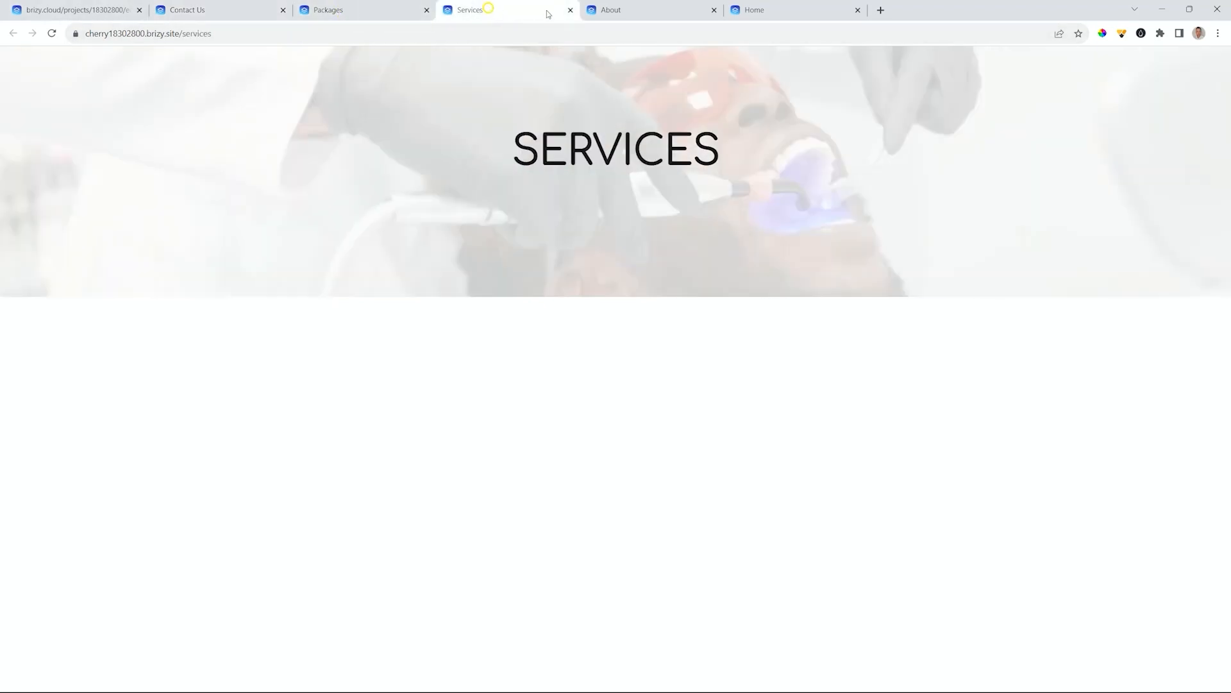
click(653, 13)
- Review the published Home, Contact Us, Packages, Services and About pages, then return to the editor
click(753, 11)
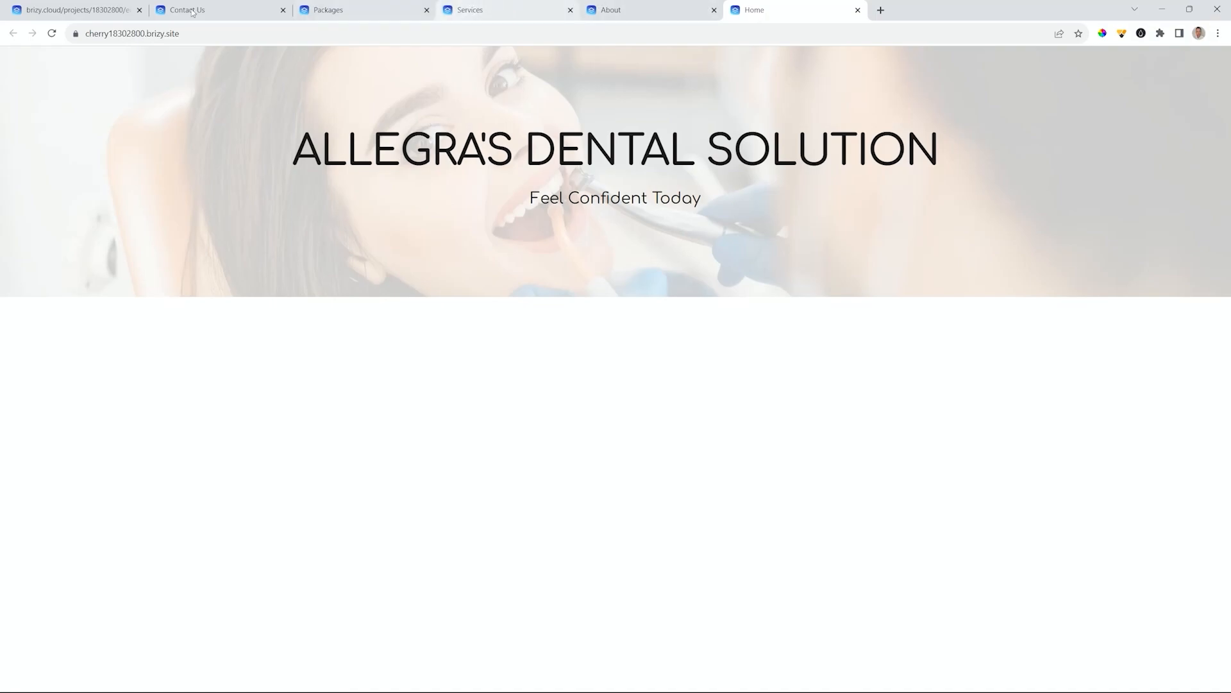
click(270, 12)
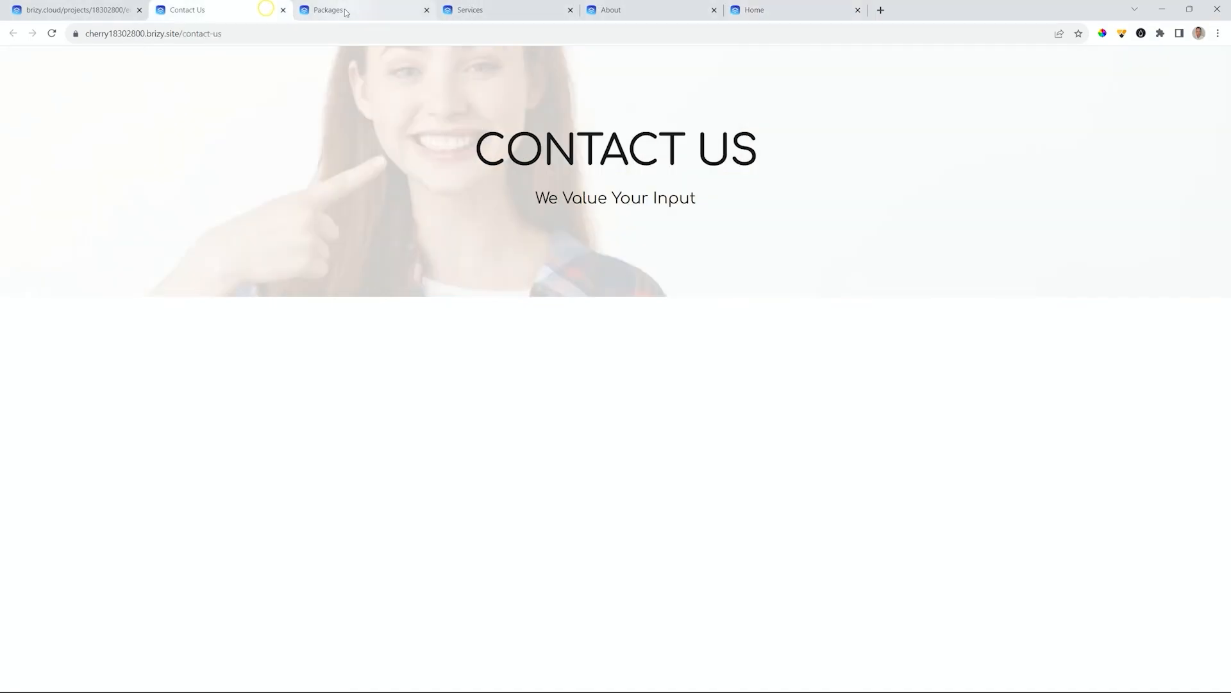
click(372, 11)
click(495, 13)
click(613, 14)
click(382, 11)
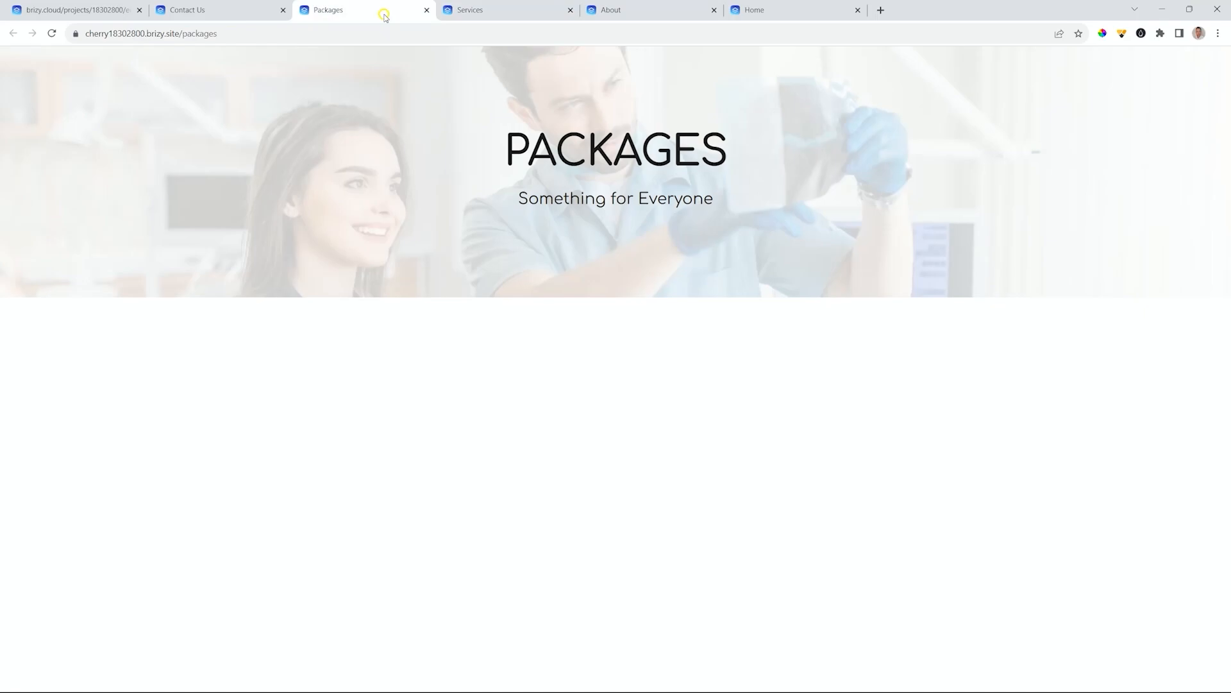
click(112, 13)
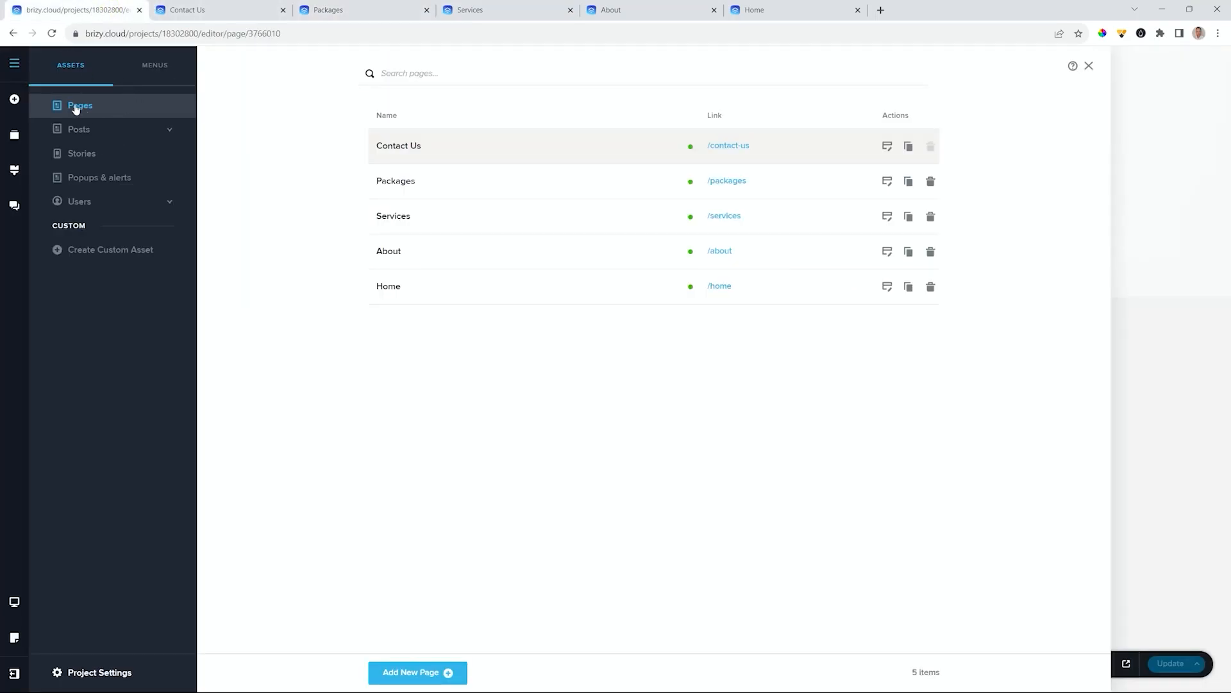
- Create a new menu named 'Main Menu' under MENUS and select it for editing
click(13, 64)
click(12, 64)
click(143, 65)
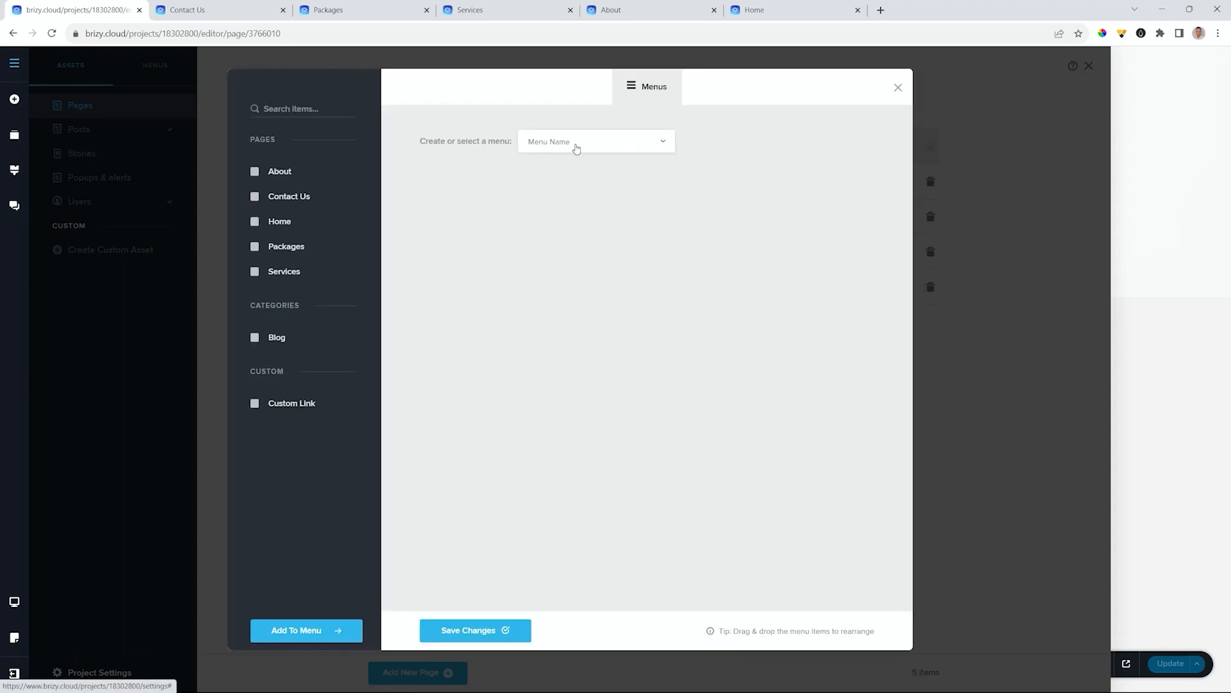
click(649, 142)
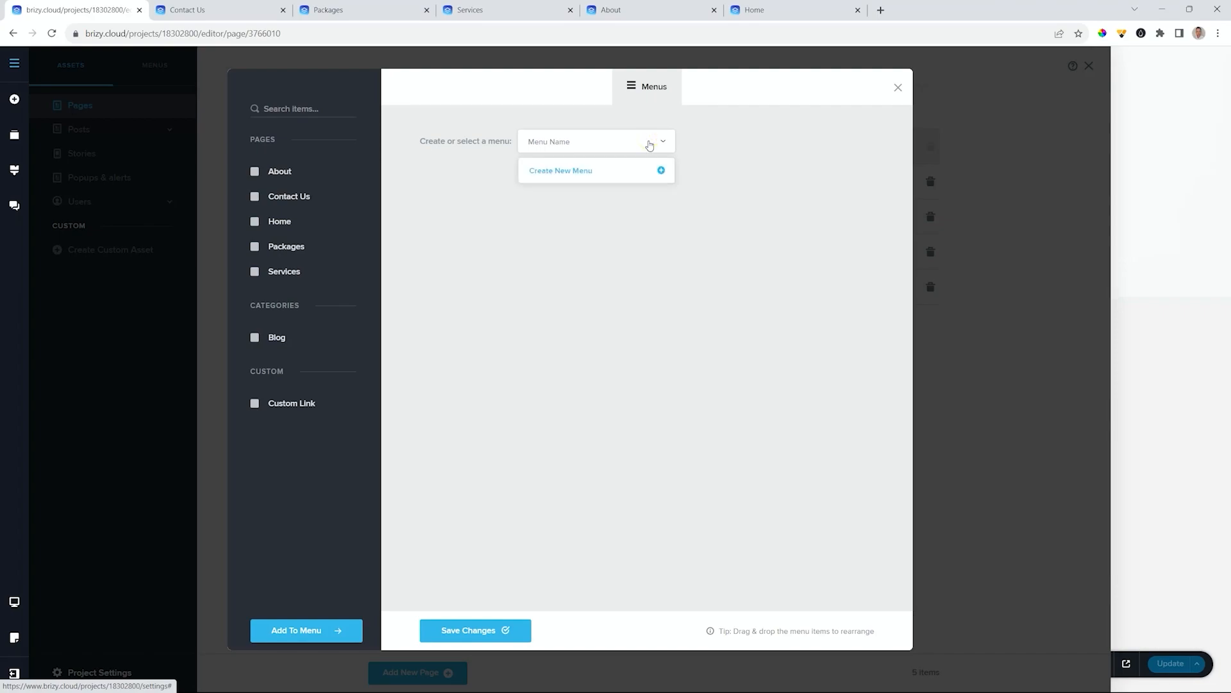
click(558, 172)
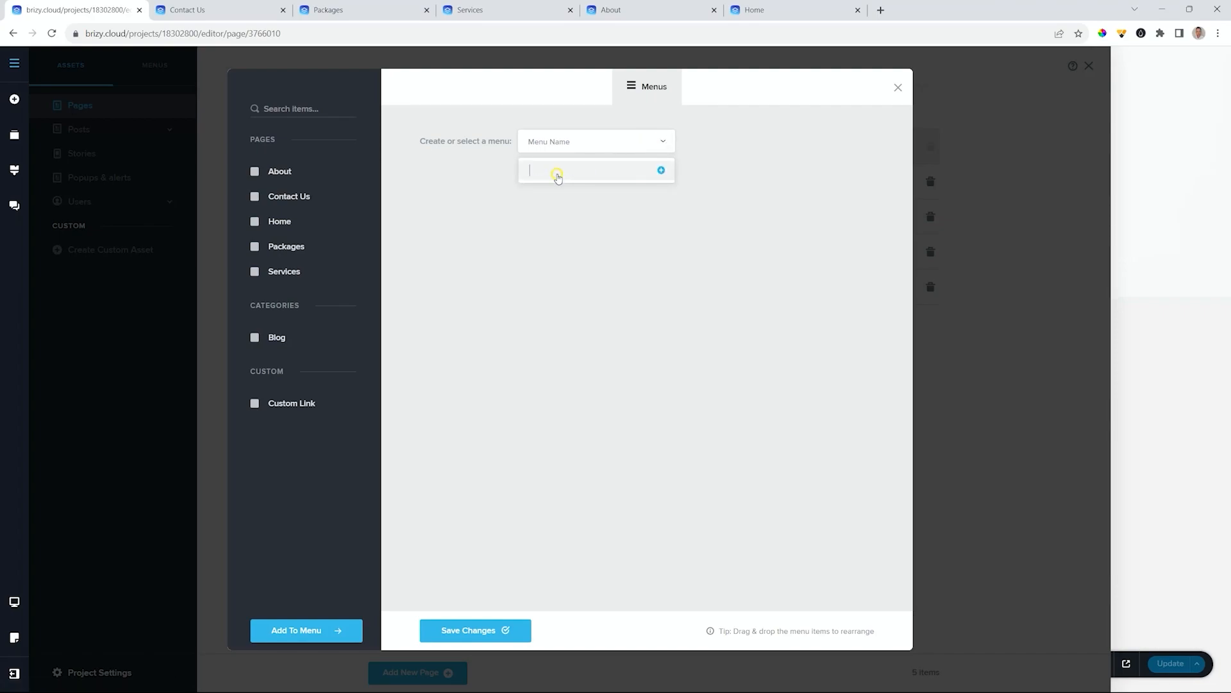
text(Main Menu)
click(661, 172)
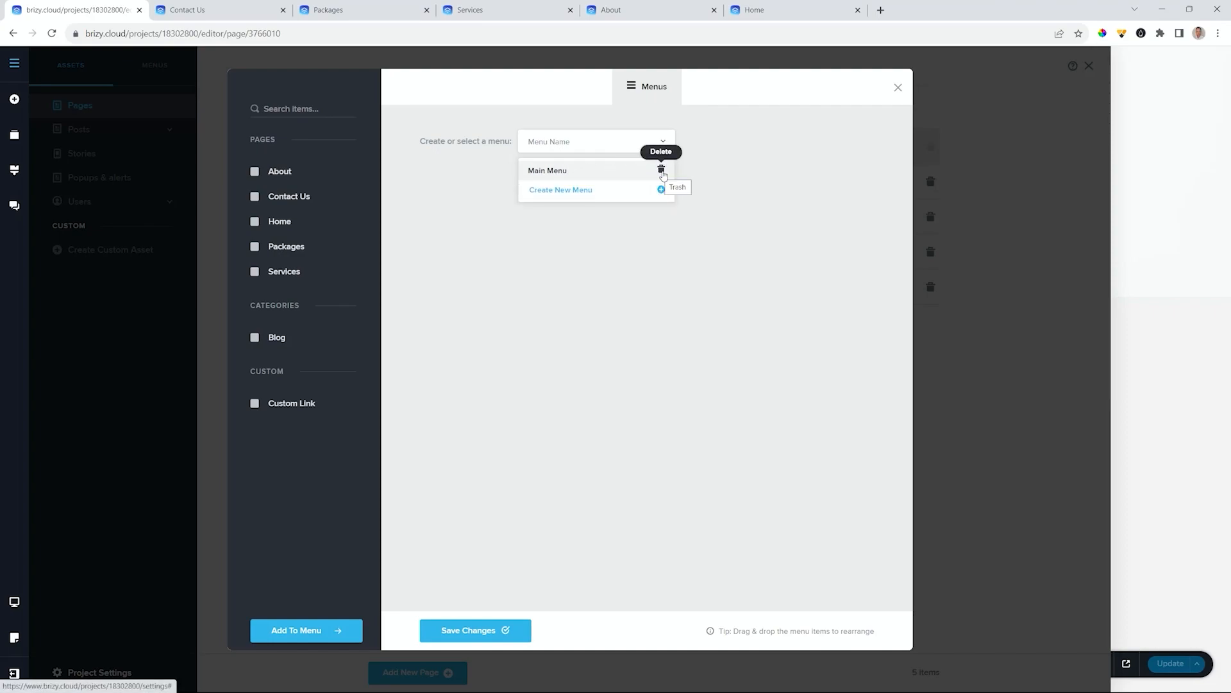
click(541, 171)
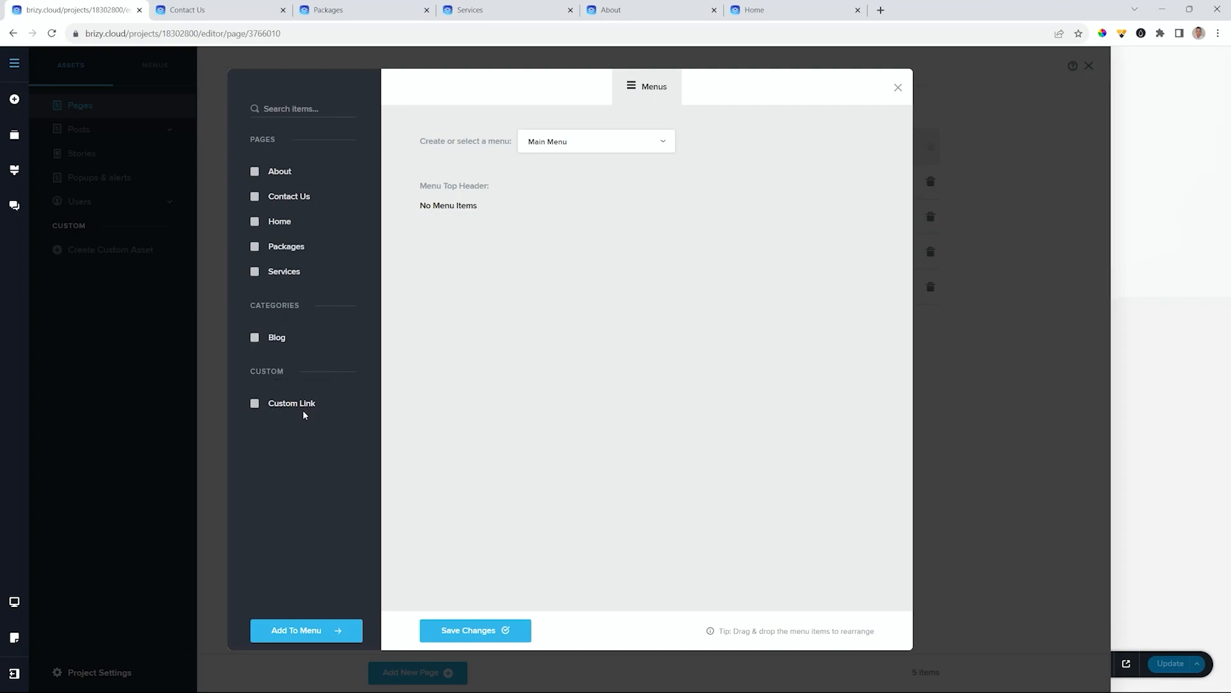
- Add the About, Contact Us, Home, Packages and Services pages to Main Menu
click(256, 173)
click(254, 197)
click(255, 222)
click(255, 249)
click(255, 272)
click(310, 629)
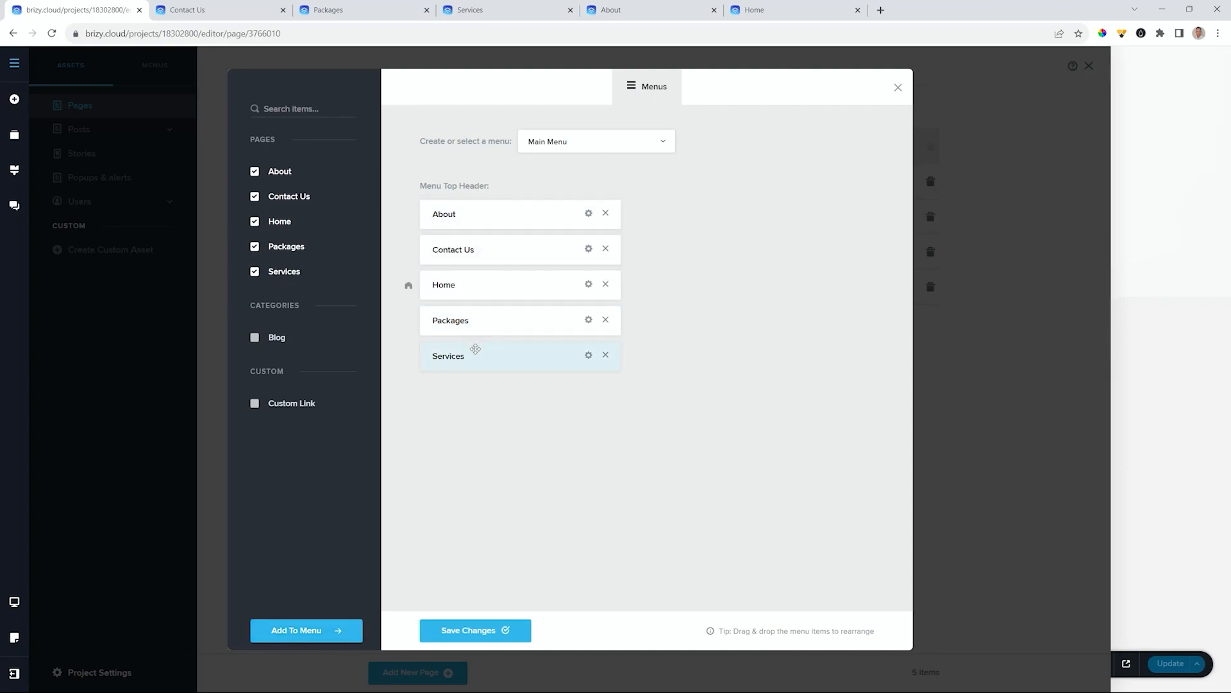
- Reorder the menu to Home, About, Services, Packages, Contact Us, and check Home's homepage setting
drag(449, 287, 449, 213)
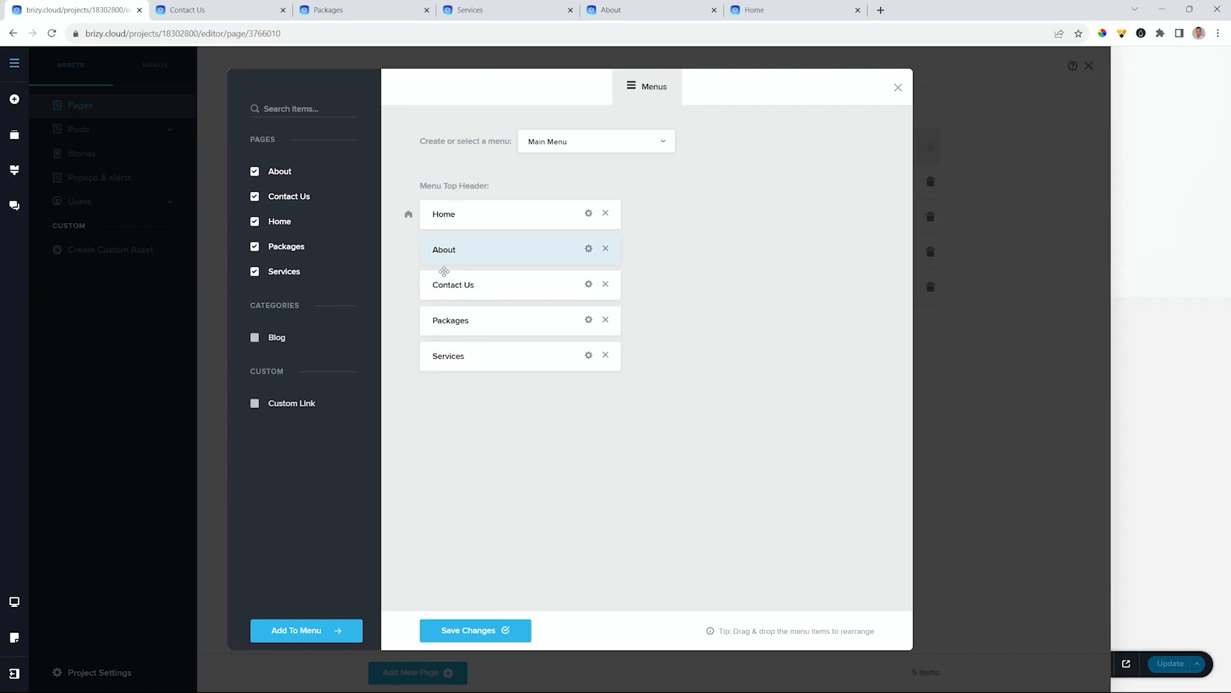
drag(441, 353, 447, 288)
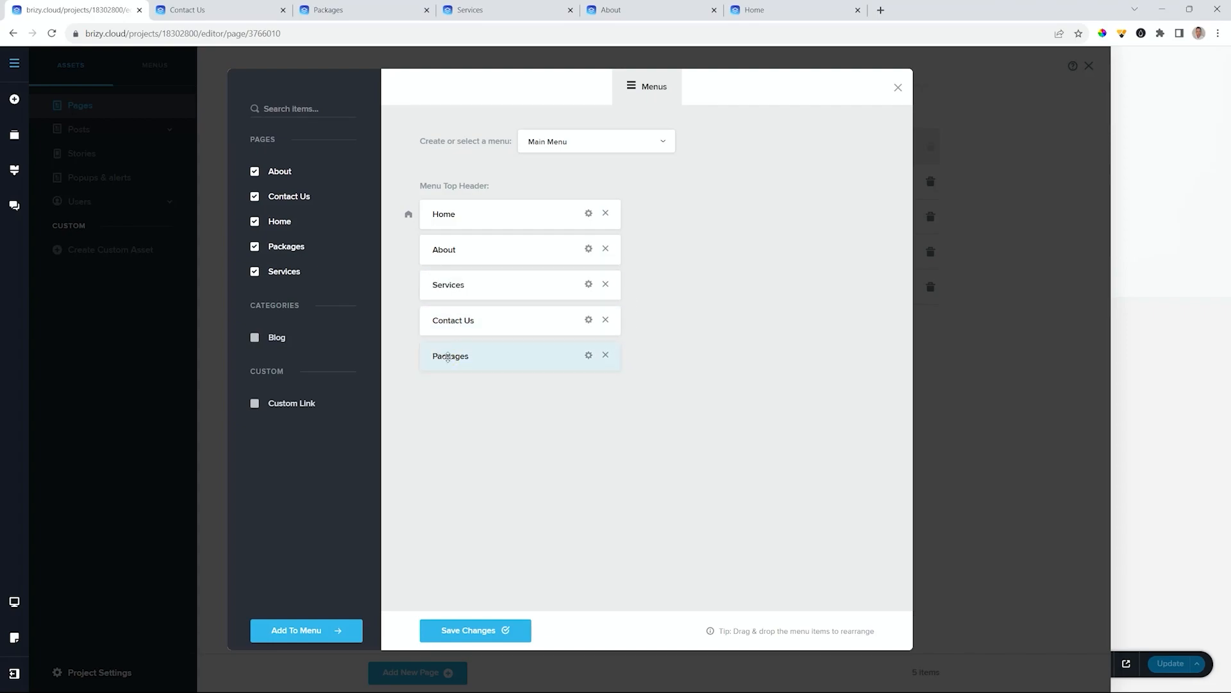
drag(448, 357, 447, 319)
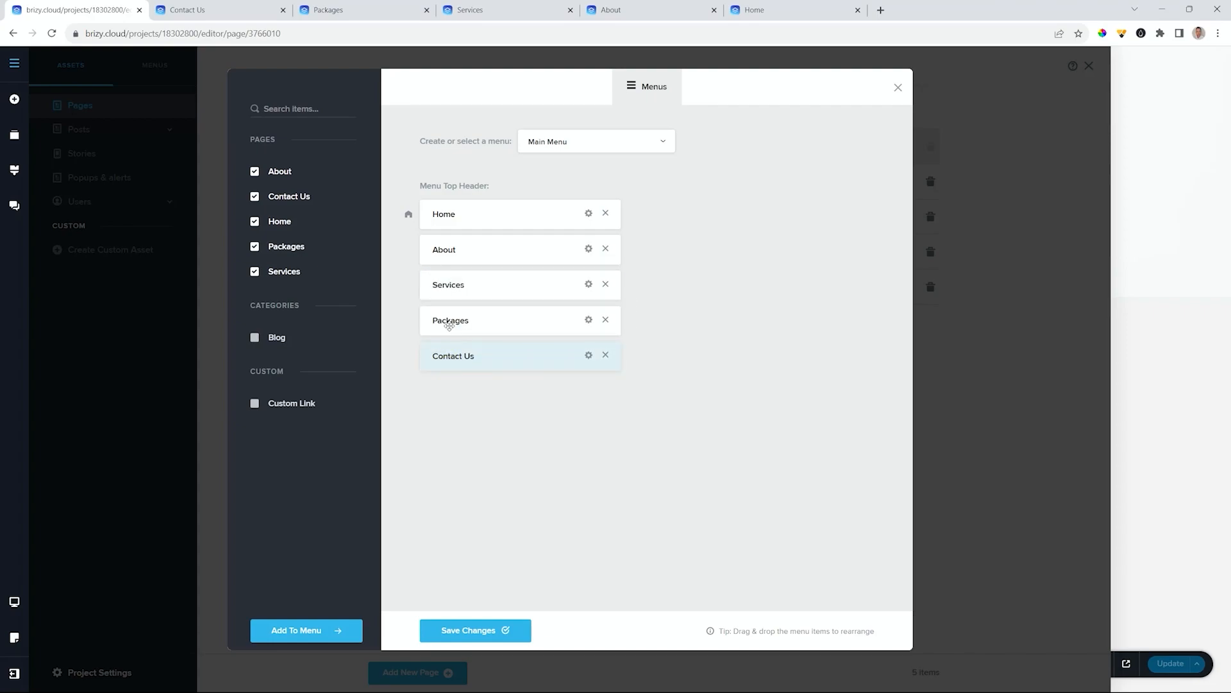
click(589, 215)
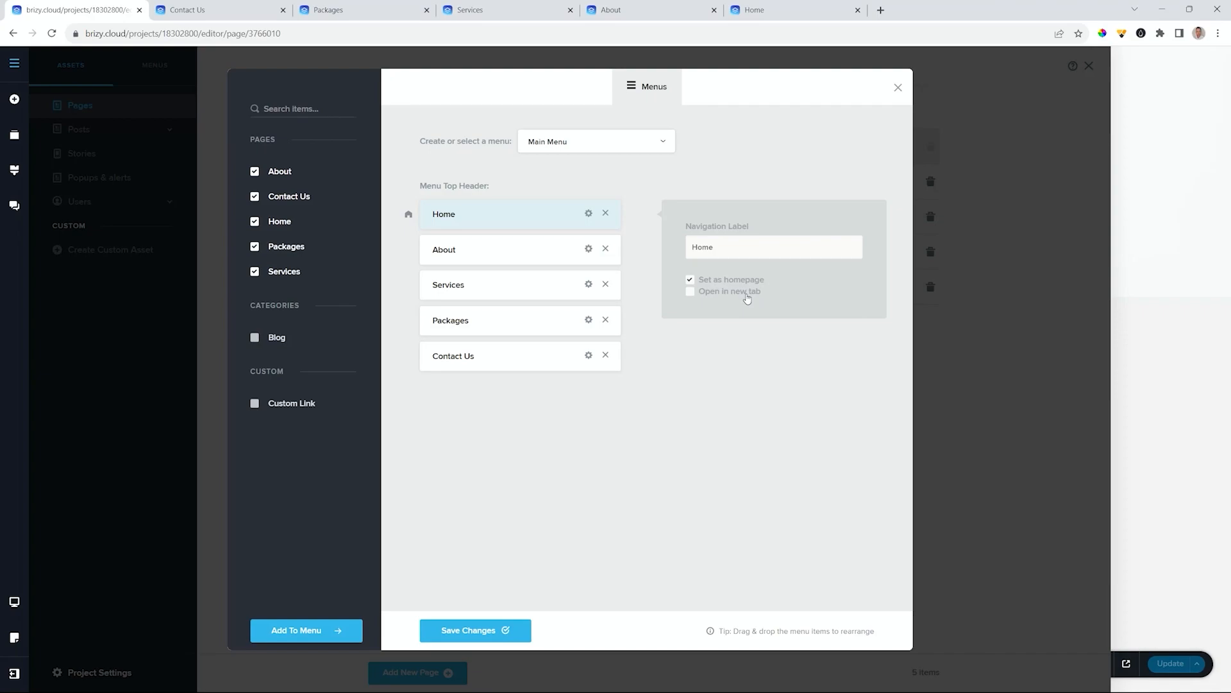
click(734, 370)
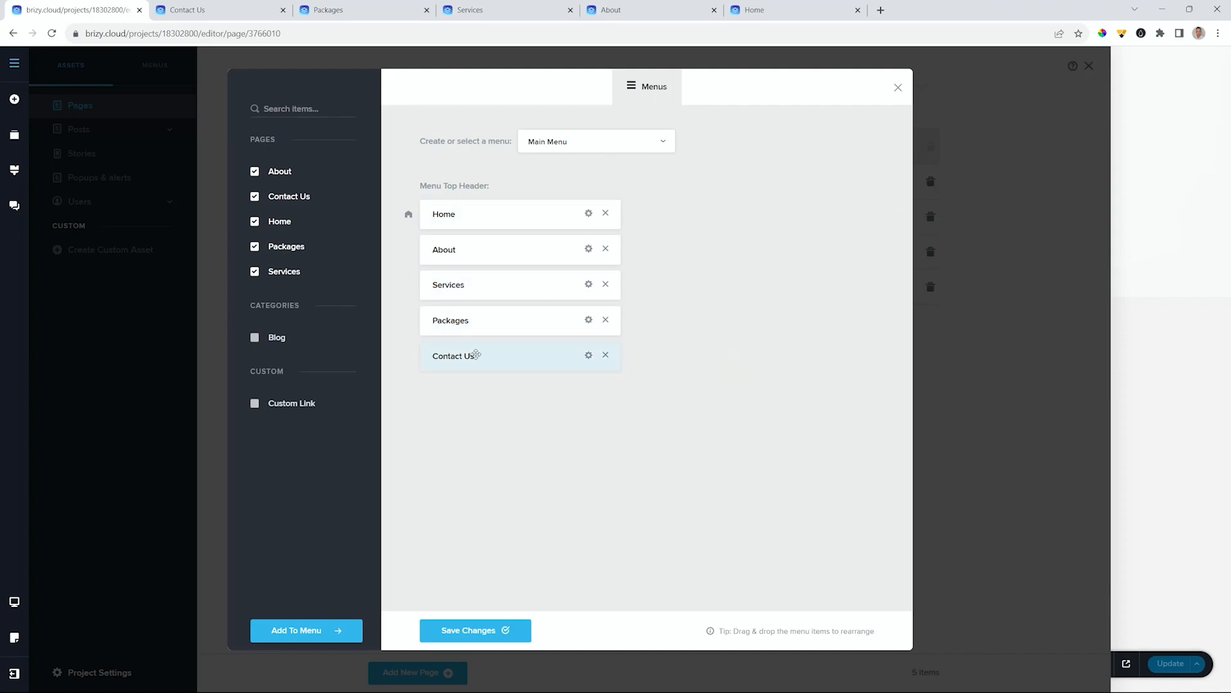
click(663, 142)
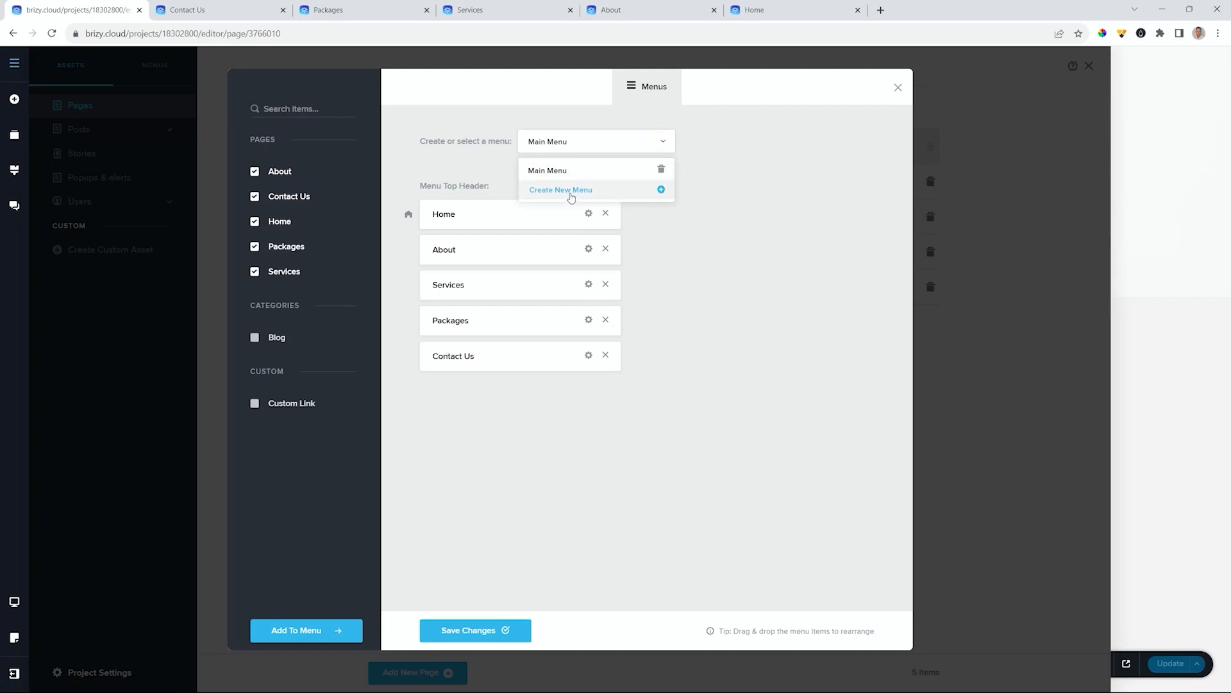
- Save the new Main Menu order and close the Menus editor
click(726, 187)
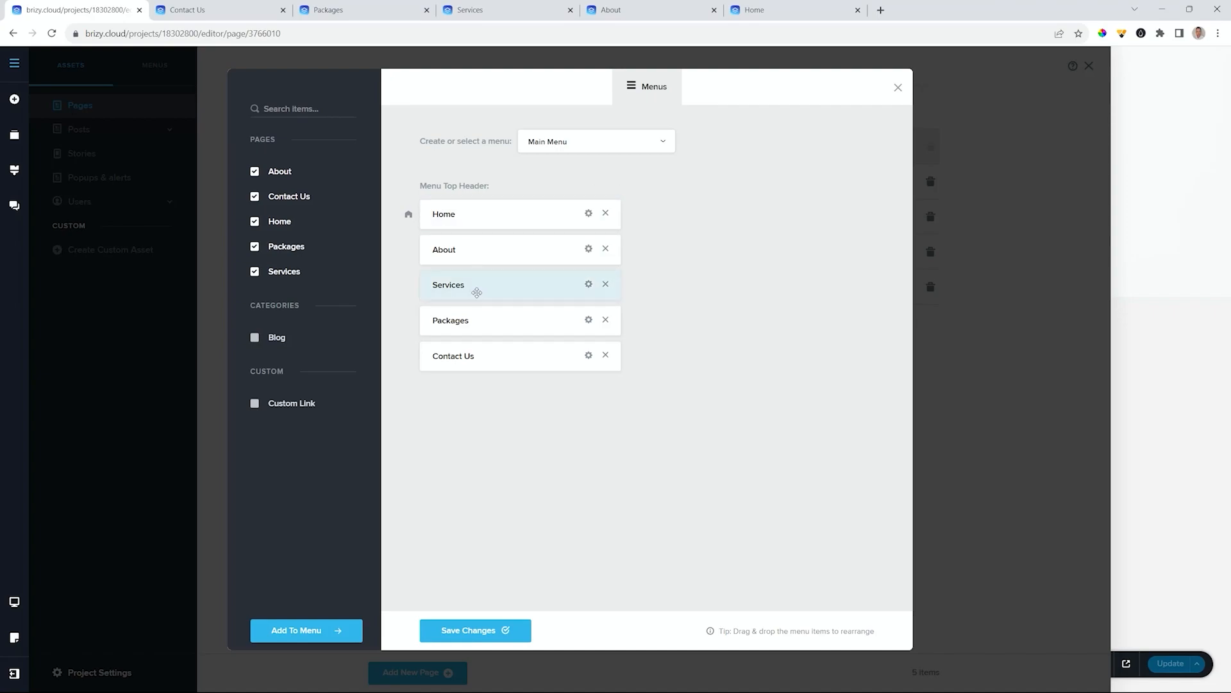
click(469, 630)
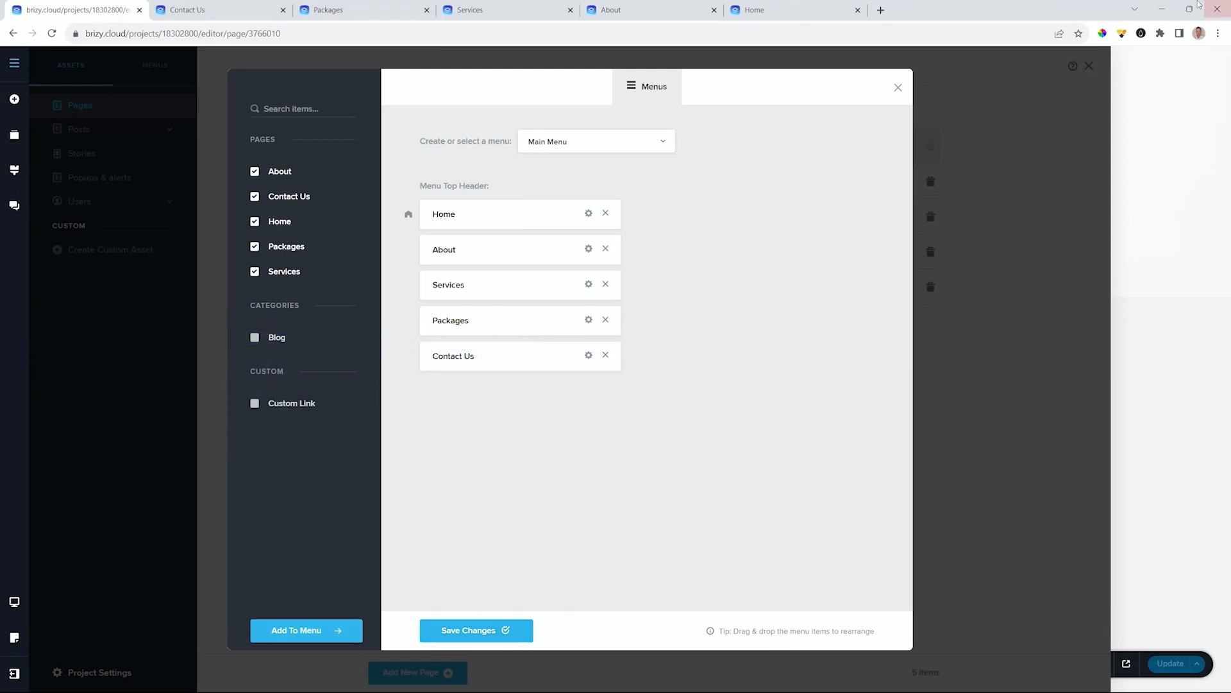
click(898, 89)
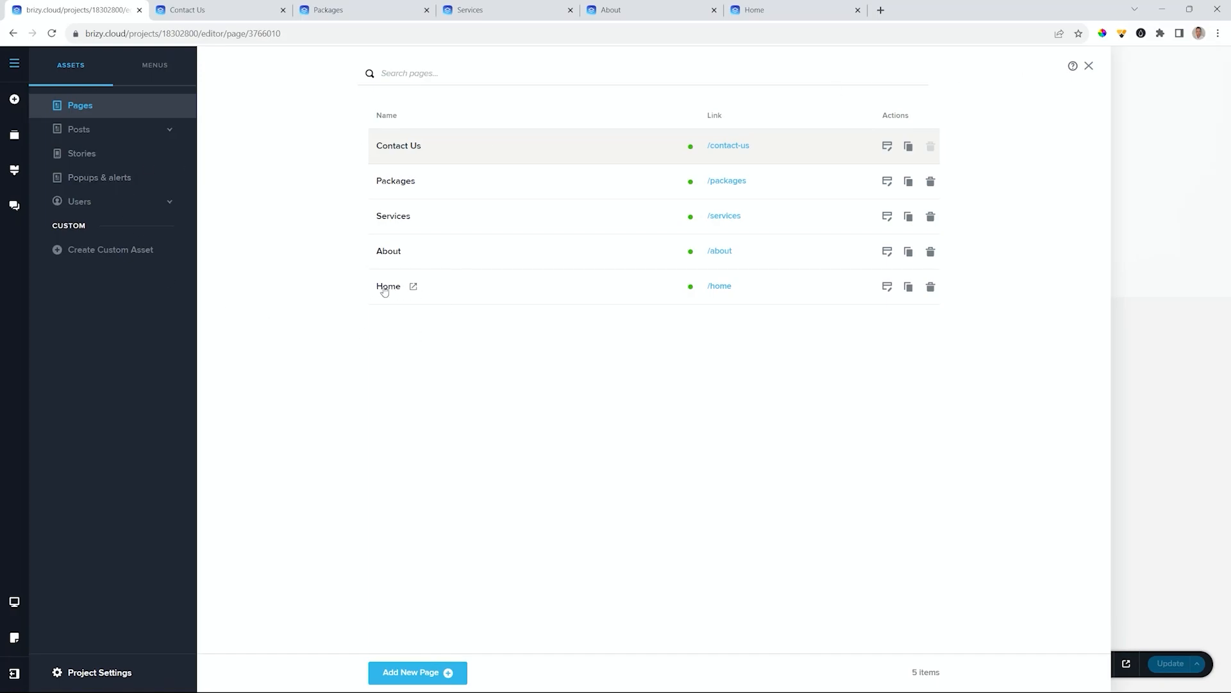
- Open Home for editing, preview the published Home, About, Services, Packages and Contact Us pages, then return to the editor
click(888, 287)
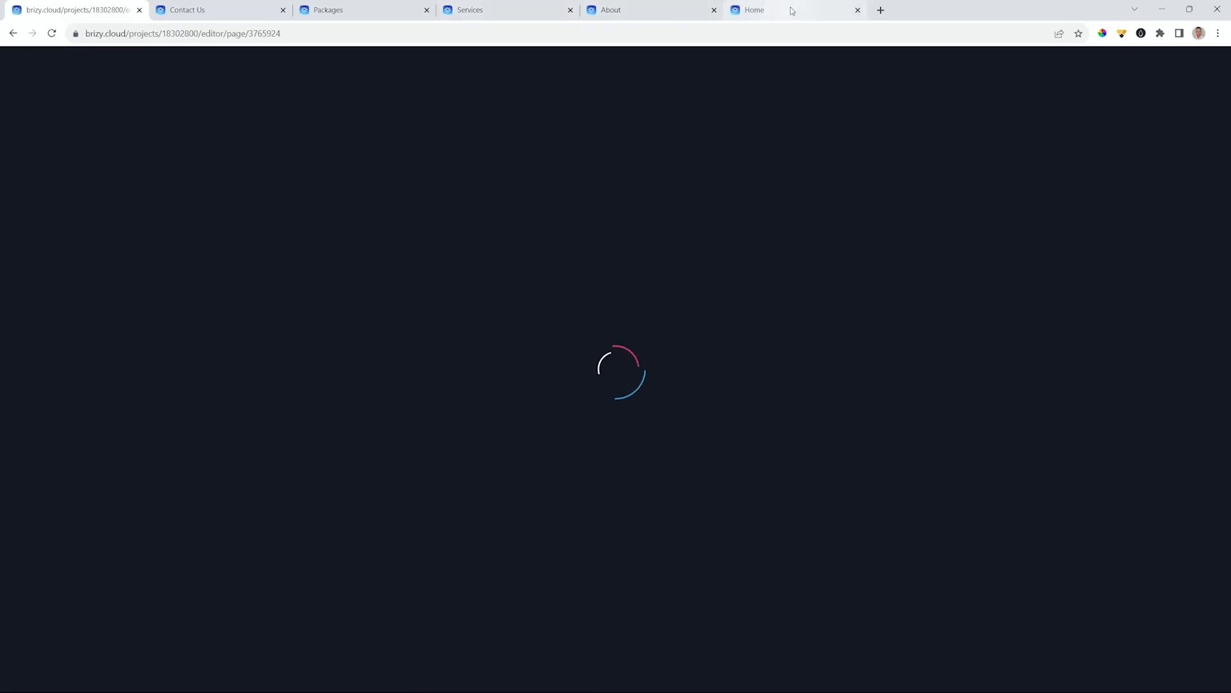
click(763, 10)
click(635, 14)
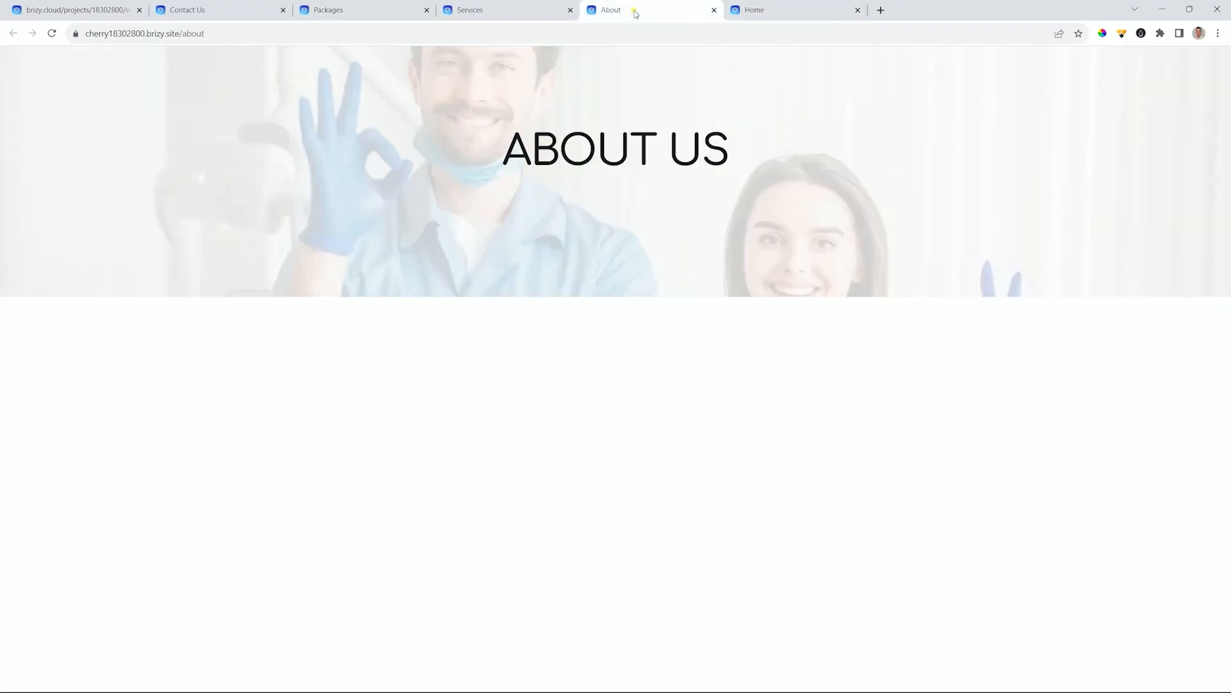
click(504, 10)
click(371, 11)
click(225, 8)
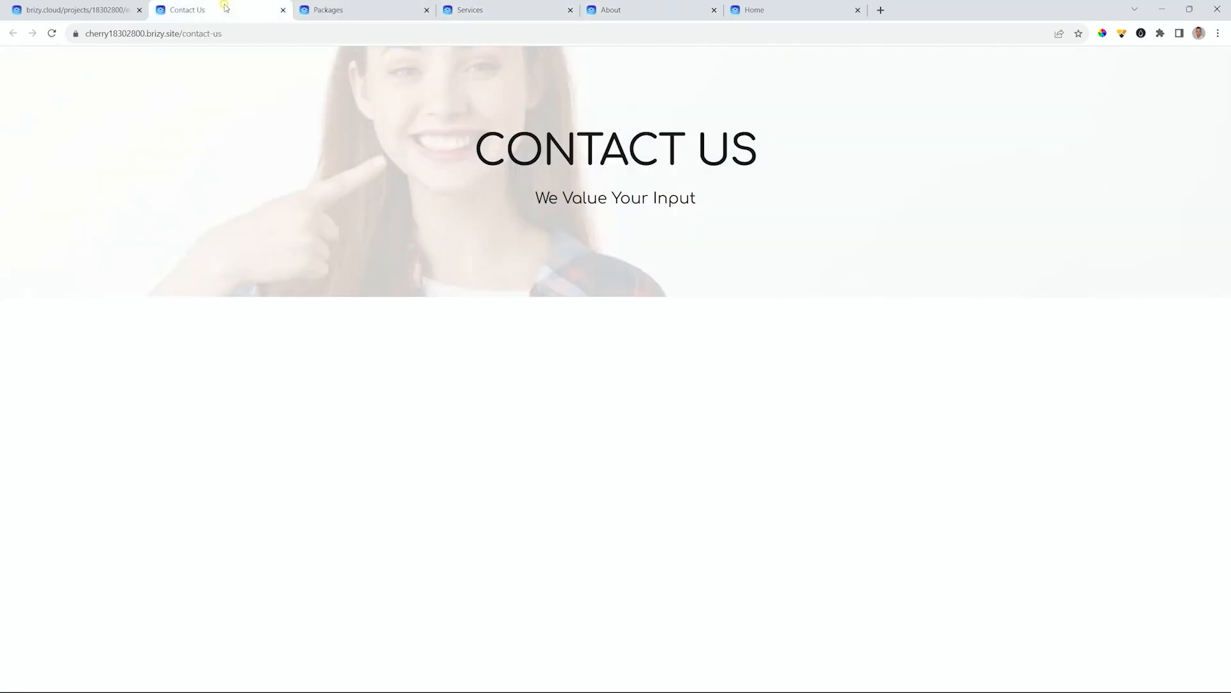
click(84, 12)
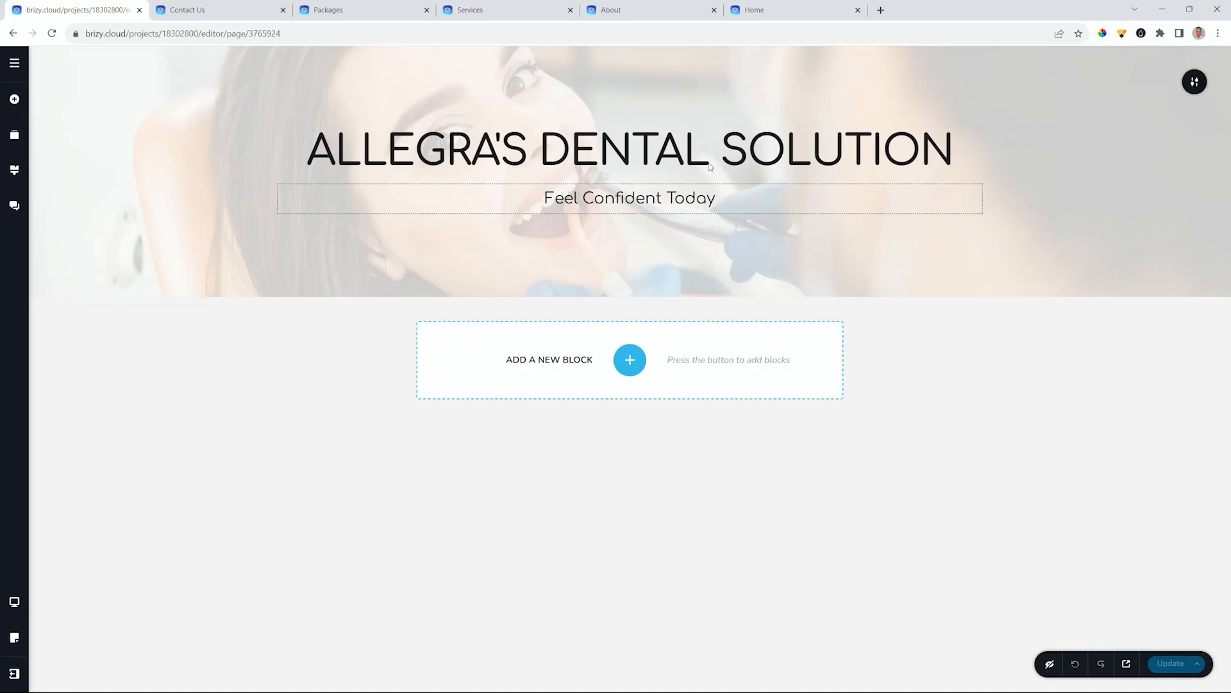
- Insert the first Header block, with Company logo and menu, below the hero
click(630, 359)
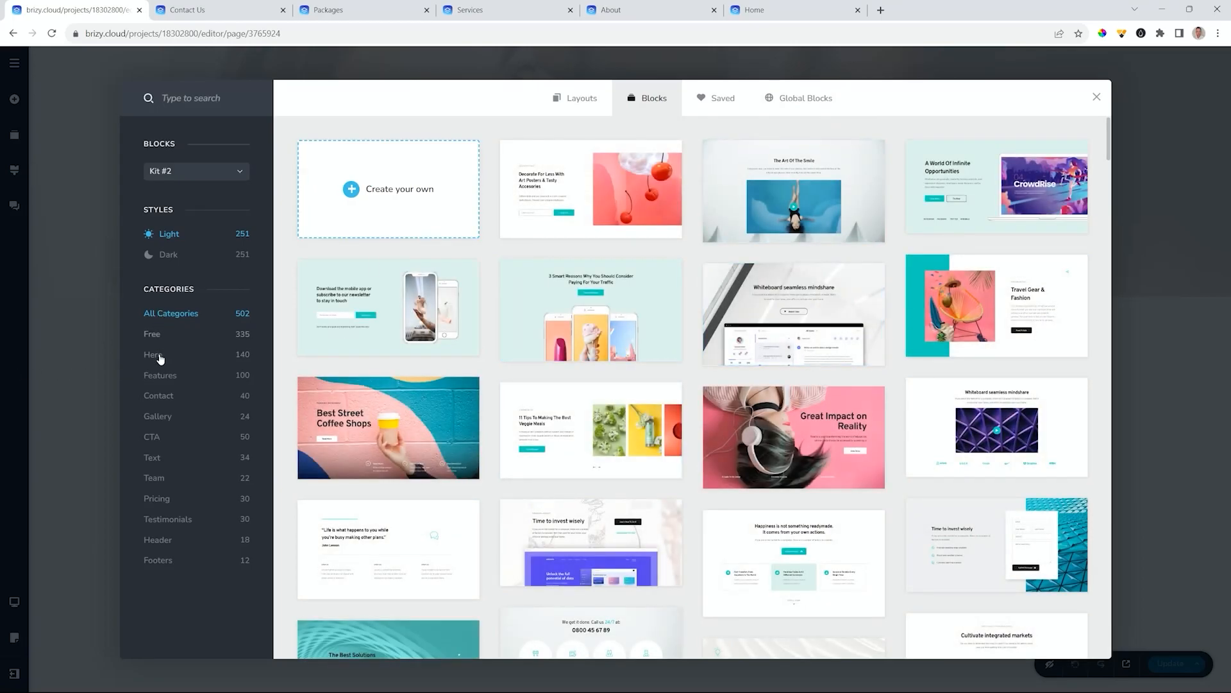
click(154, 544)
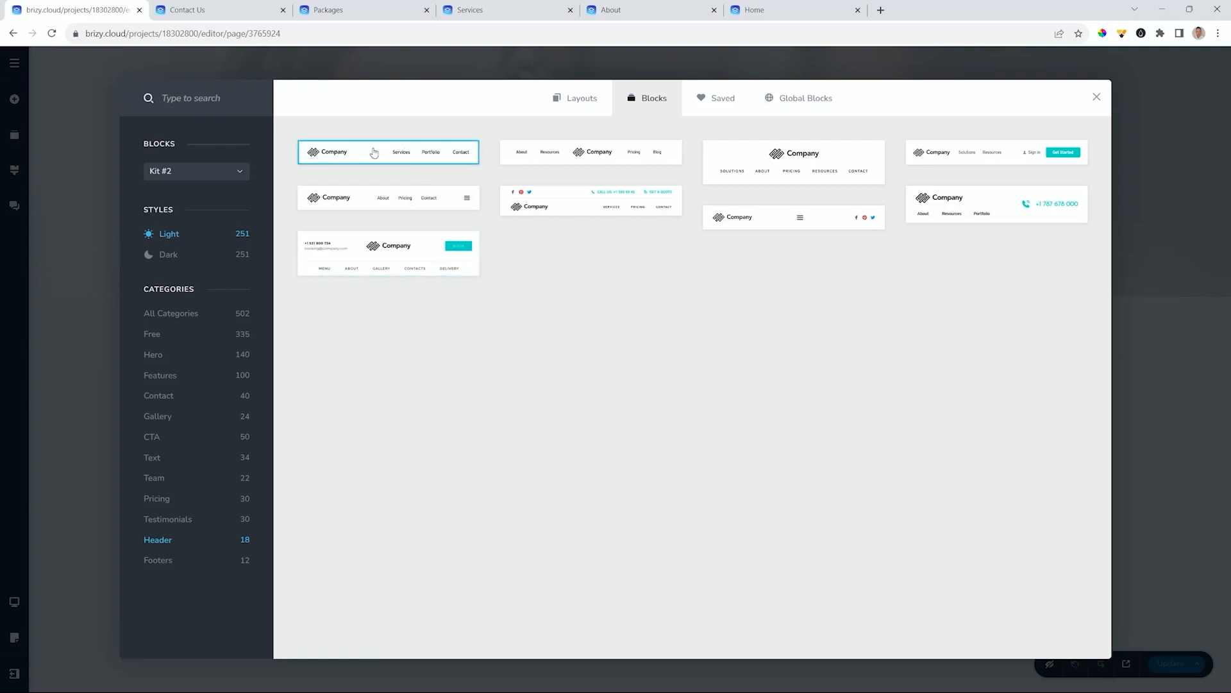
click(414, 158)
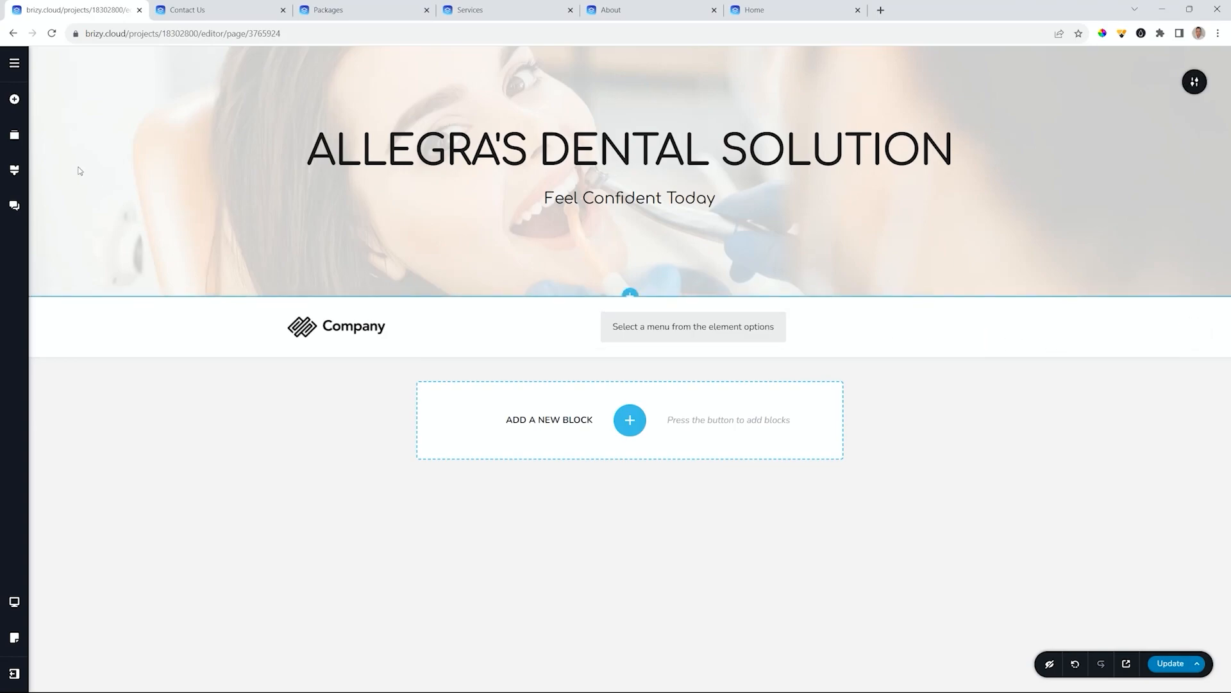
click(22, 107)
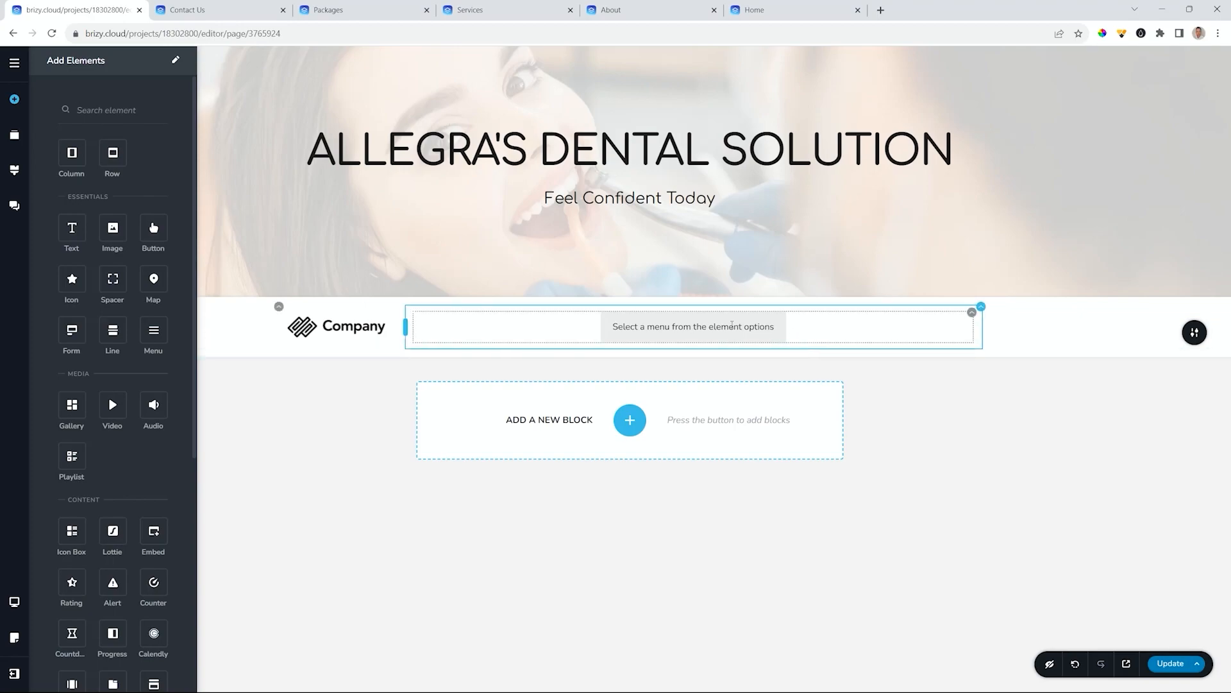
click(1041, 338)
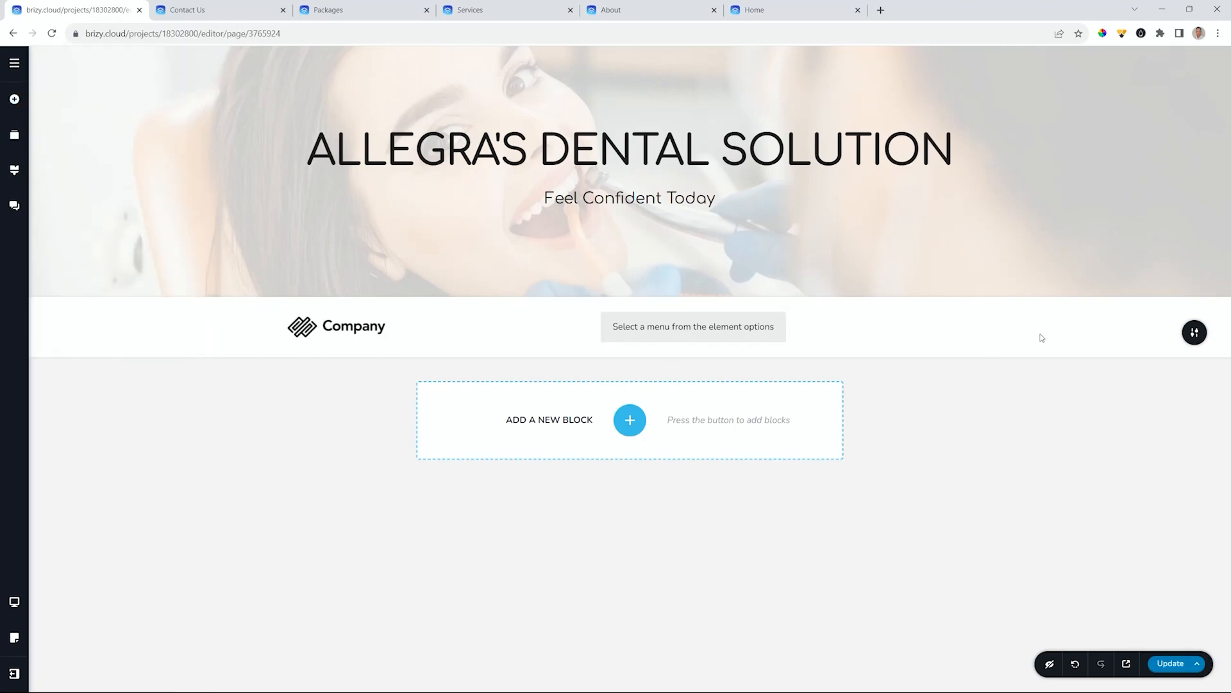
mouse_move(1192, 333)
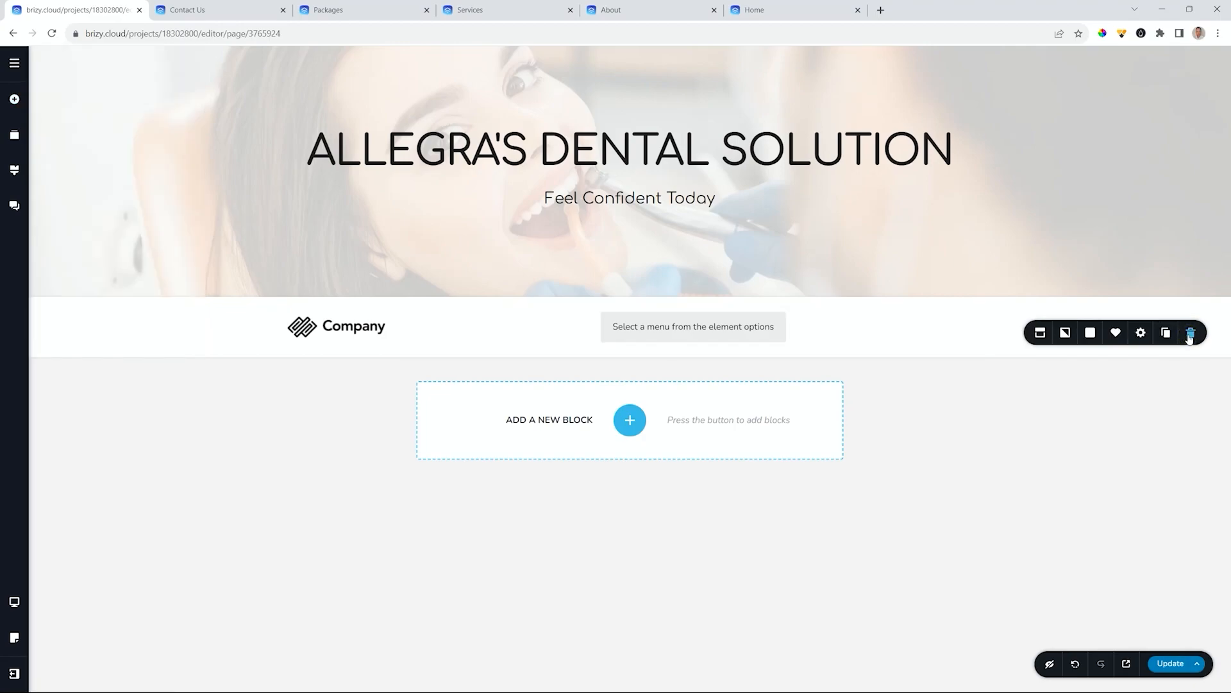
click(1040, 332)
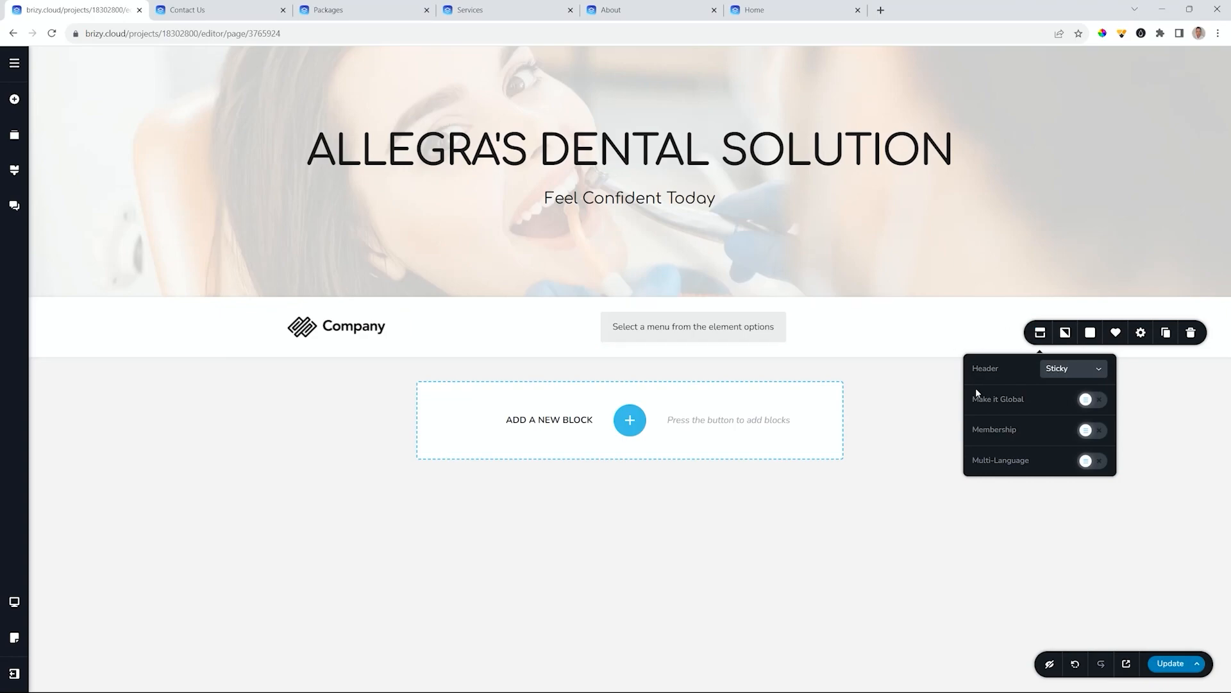
click(1065, 372)
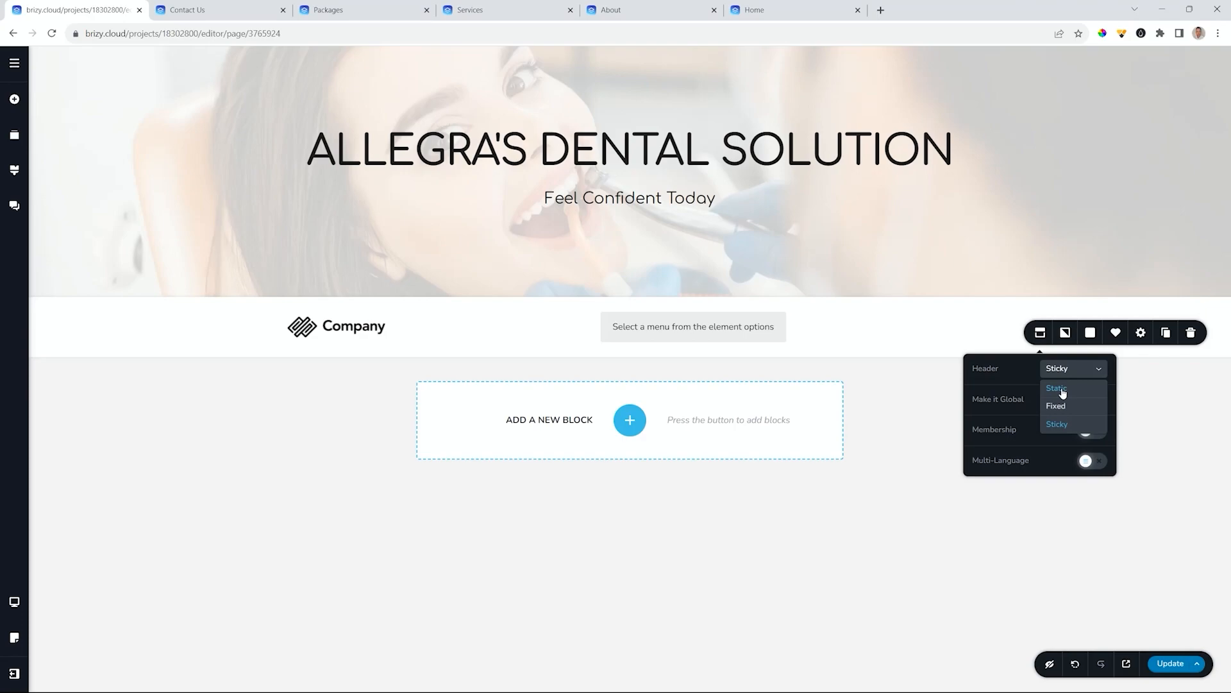
click(1021, 368)
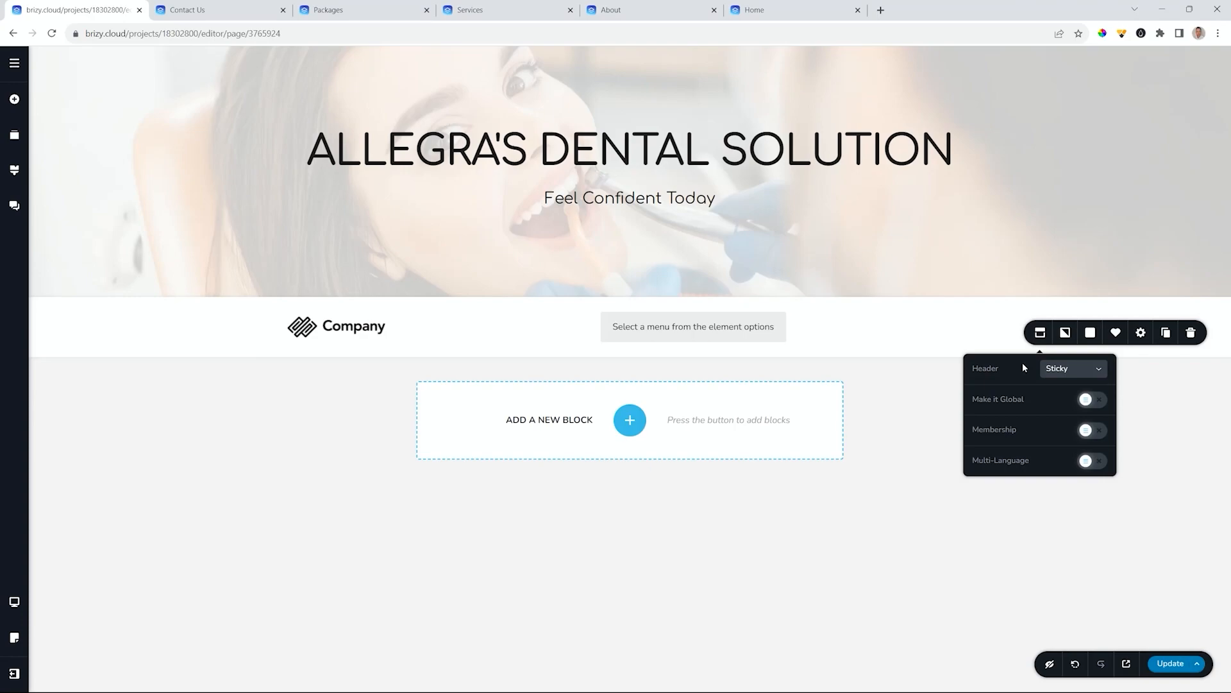
click(993, 330)
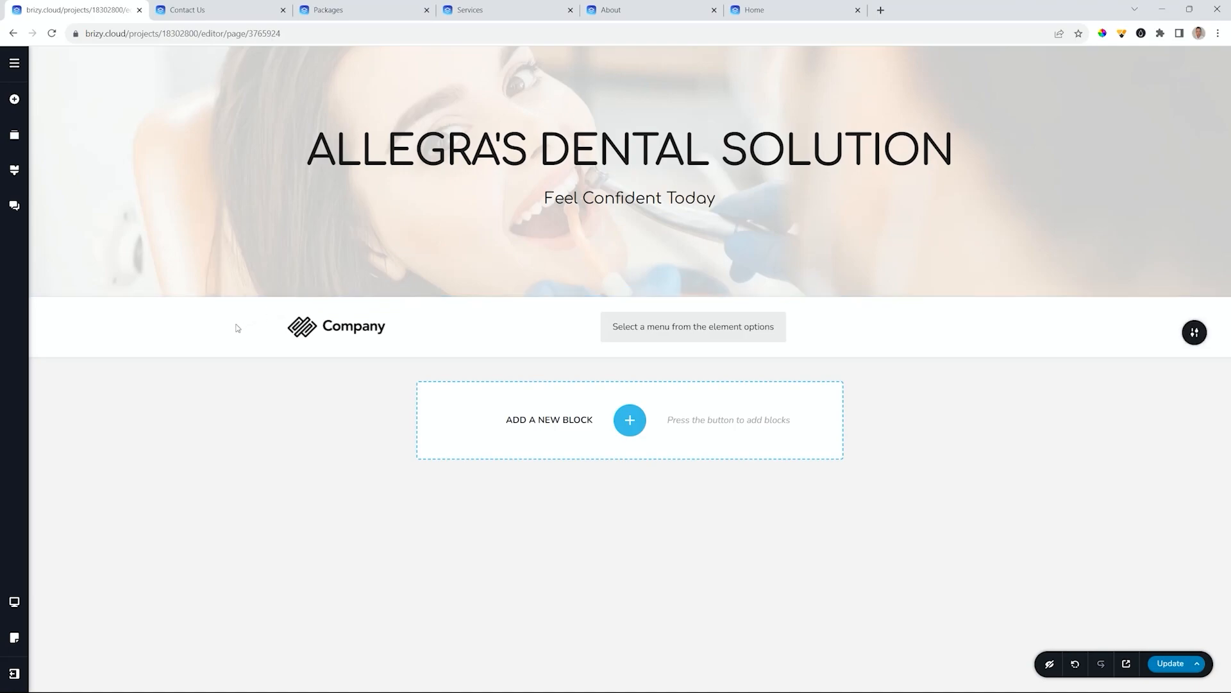
- Use Reorder Blocks to move the Company header above the dental banner
click(10, 136)
drag(103, 147, 106, 107)
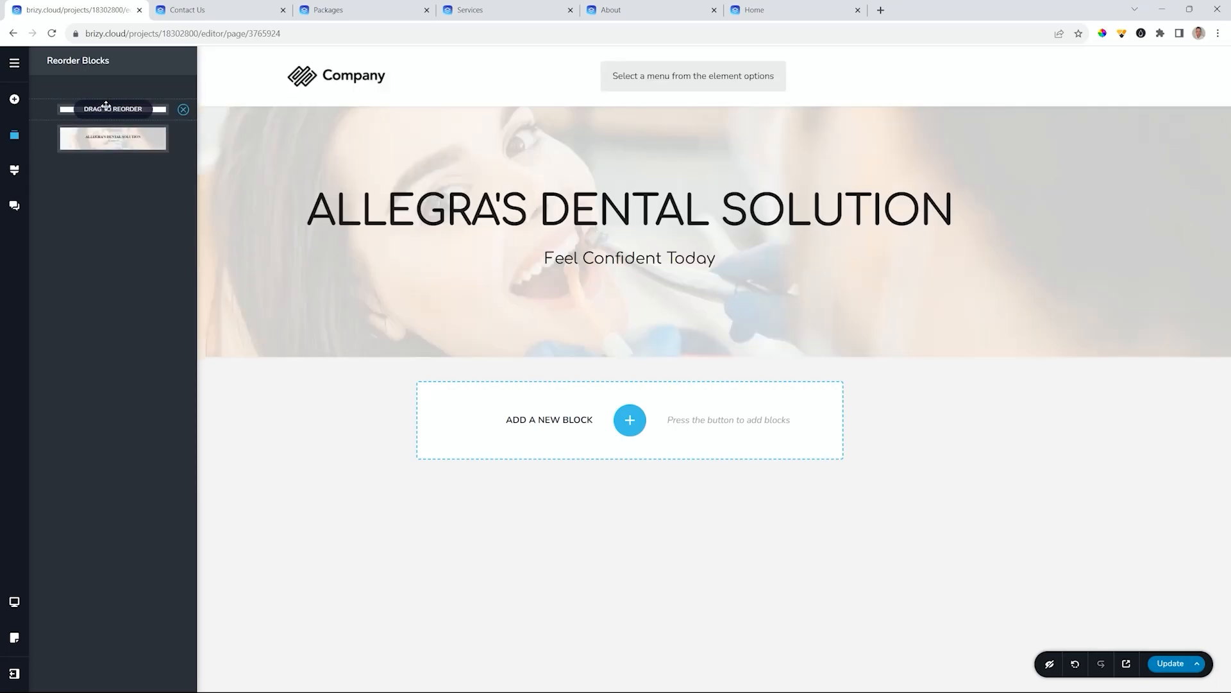
click(373, 388)
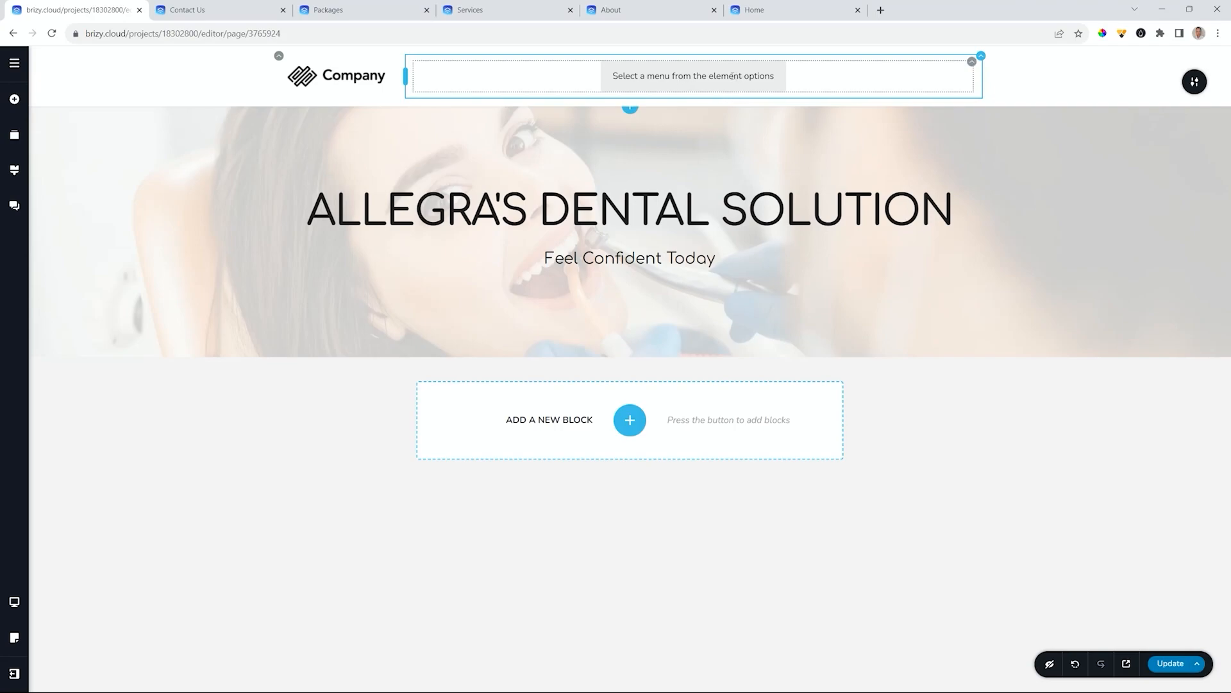
- Assign Main Menu to the header's menu element
click(969, 68)
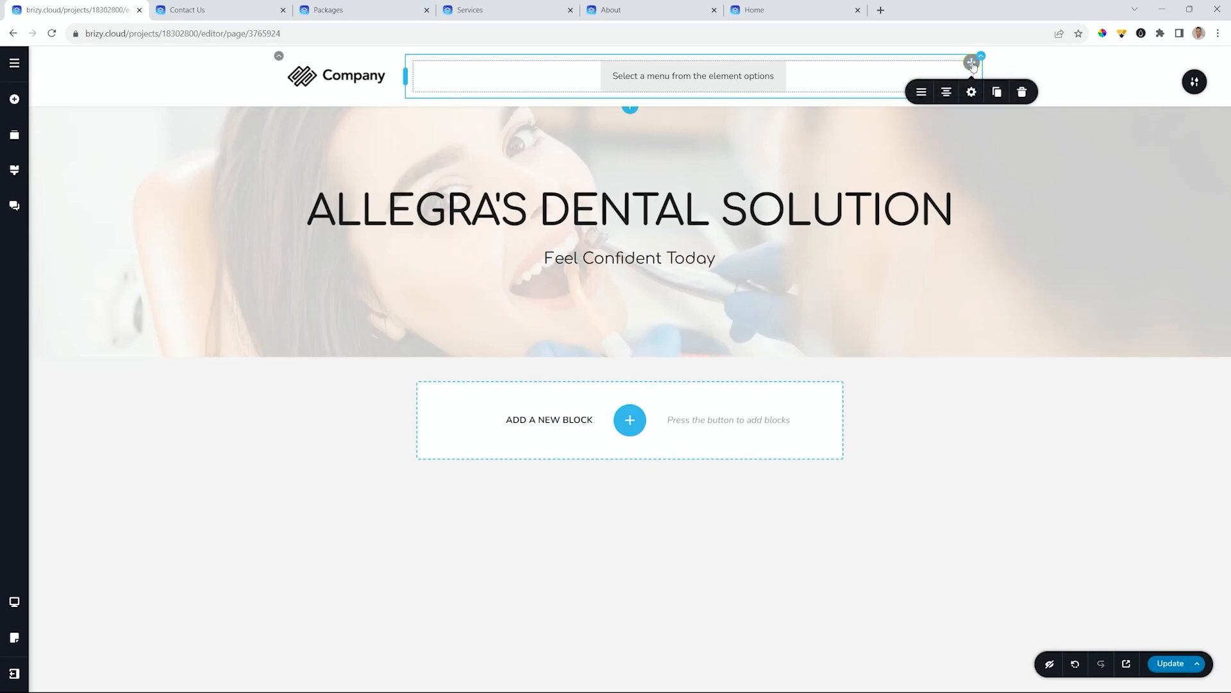
click(921, 92)
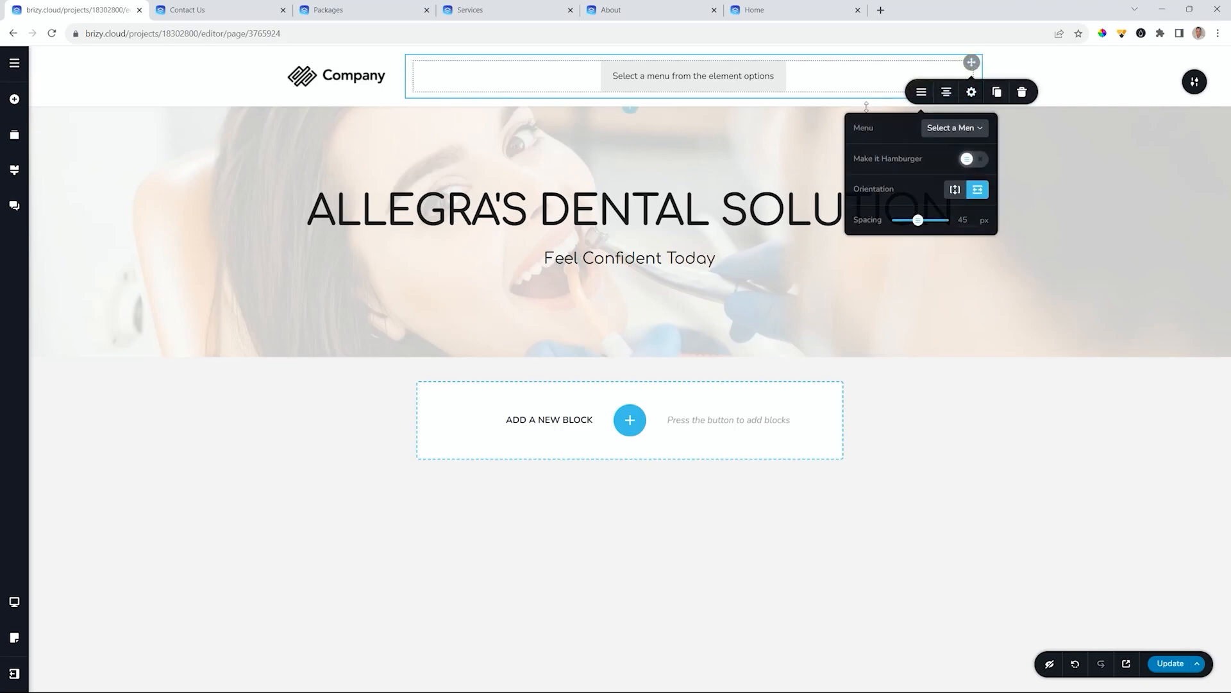
click(971, 127)
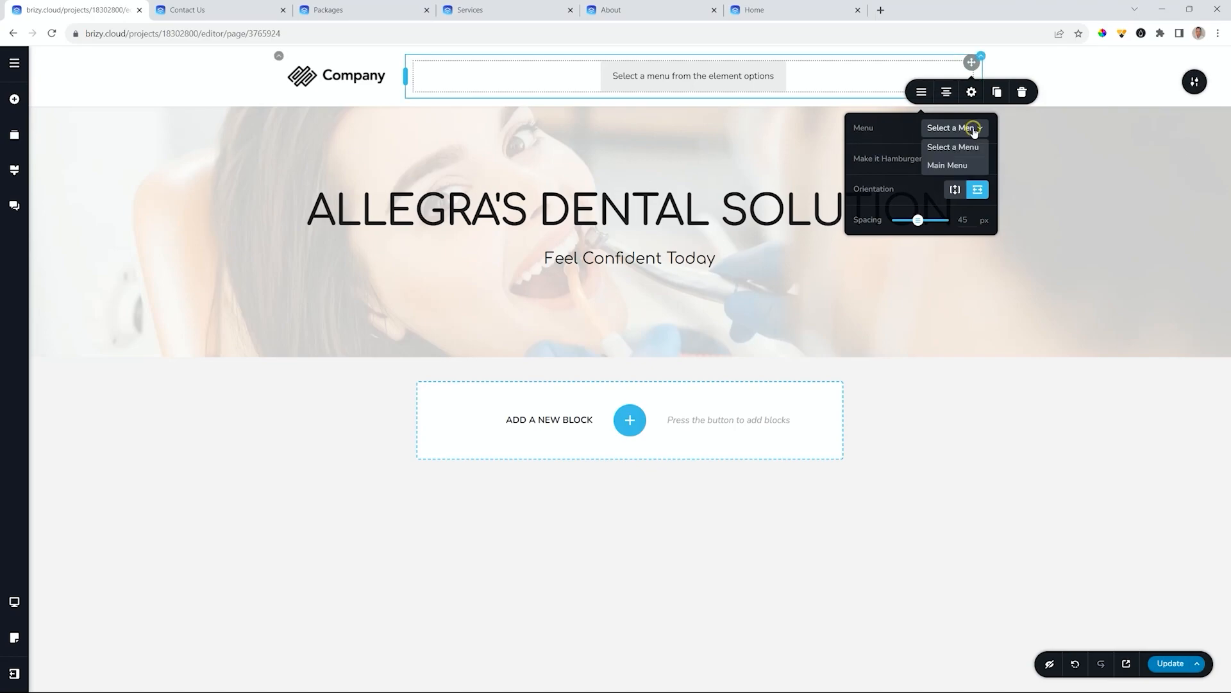
click(948, 165)
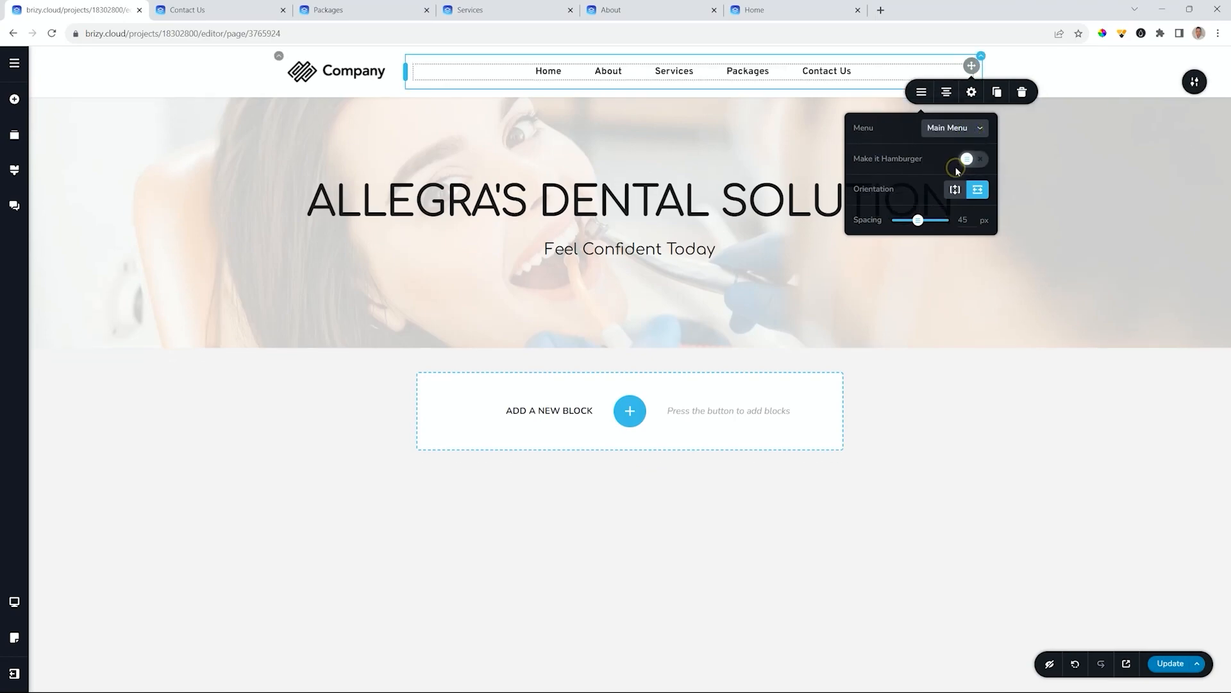
click(830, 71)
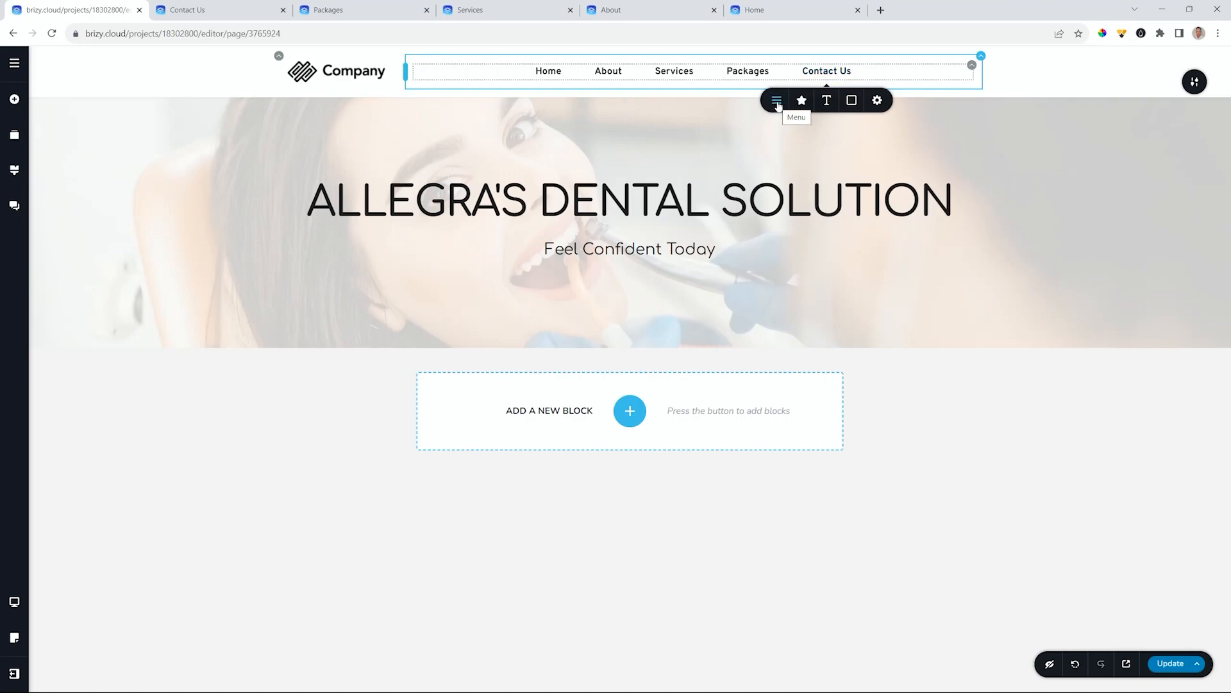
- Align the menu links right and widen their spacing to 56 px
click(969, 66)
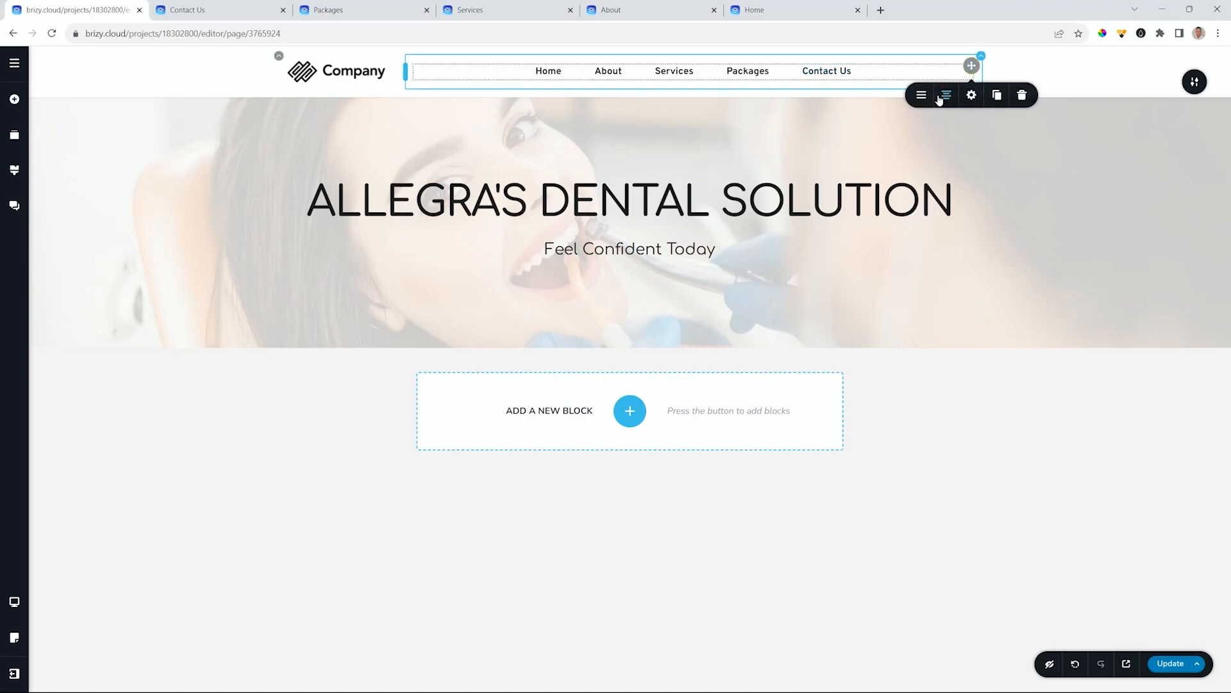
click(972, 95)
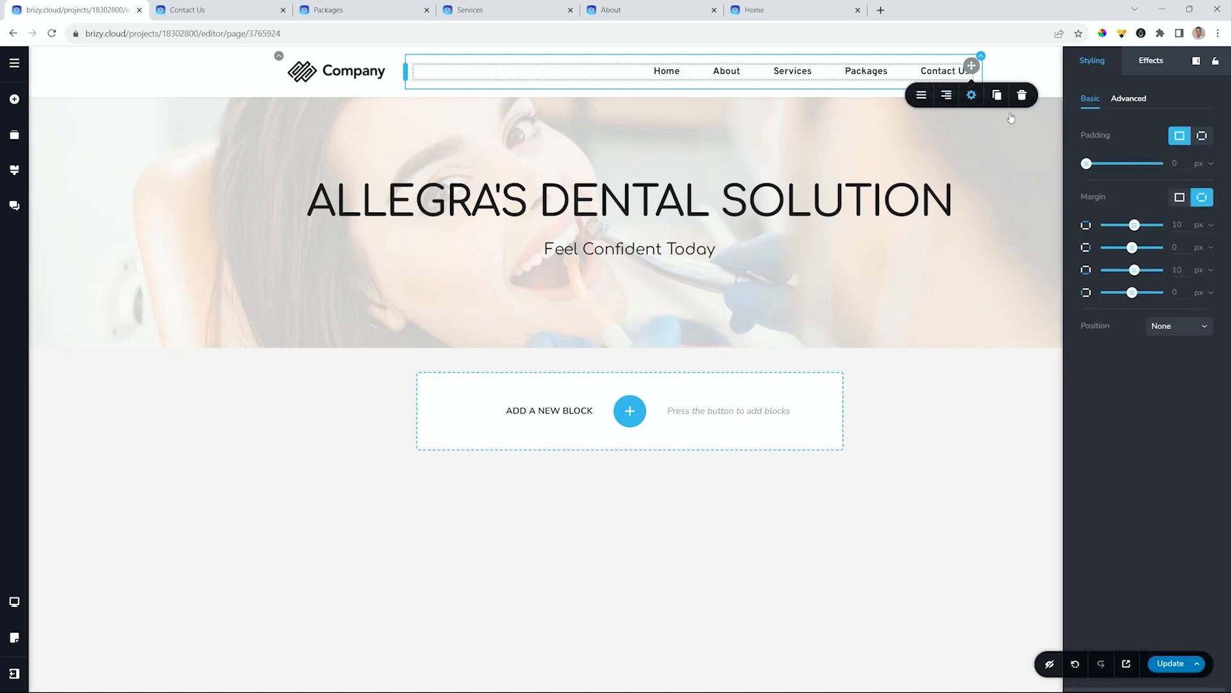
click(923, 97)
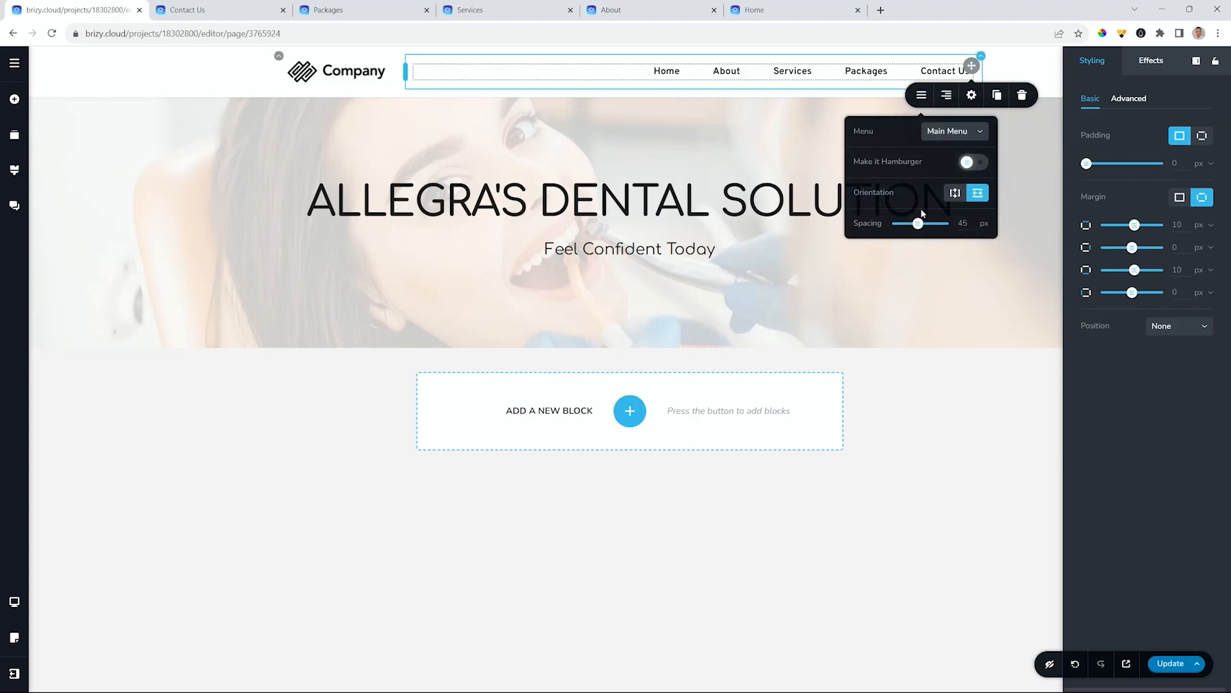
drag(918, 223, 923, 224)
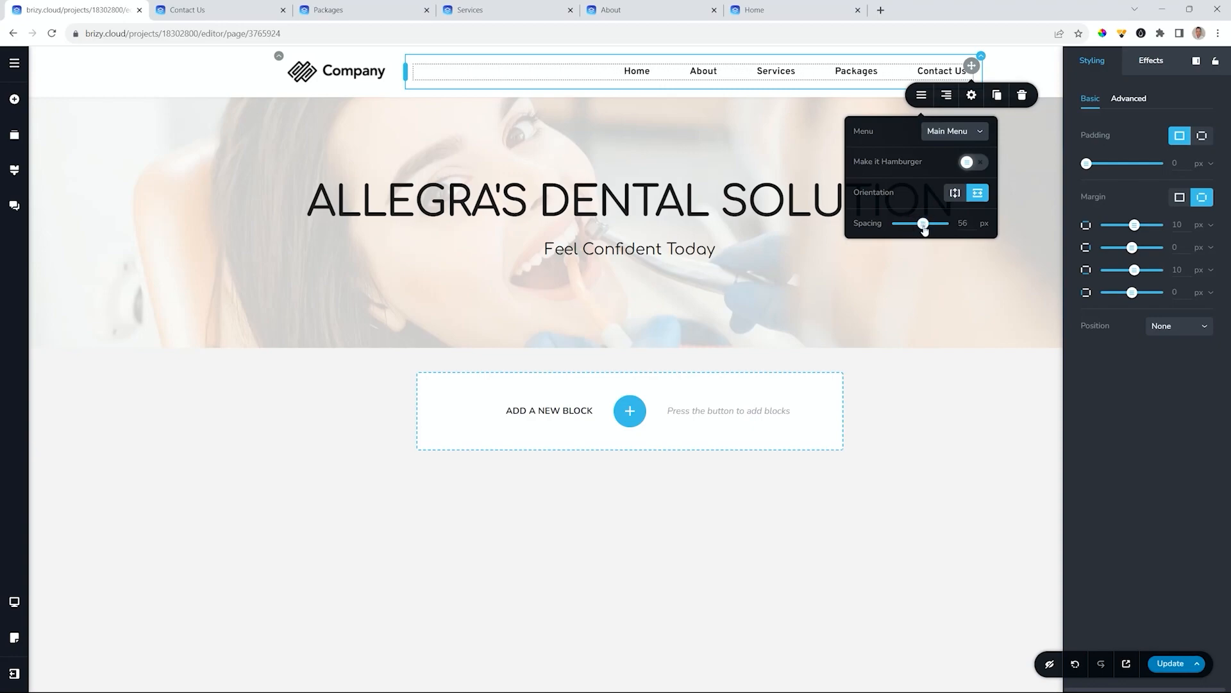
click(643, 71)
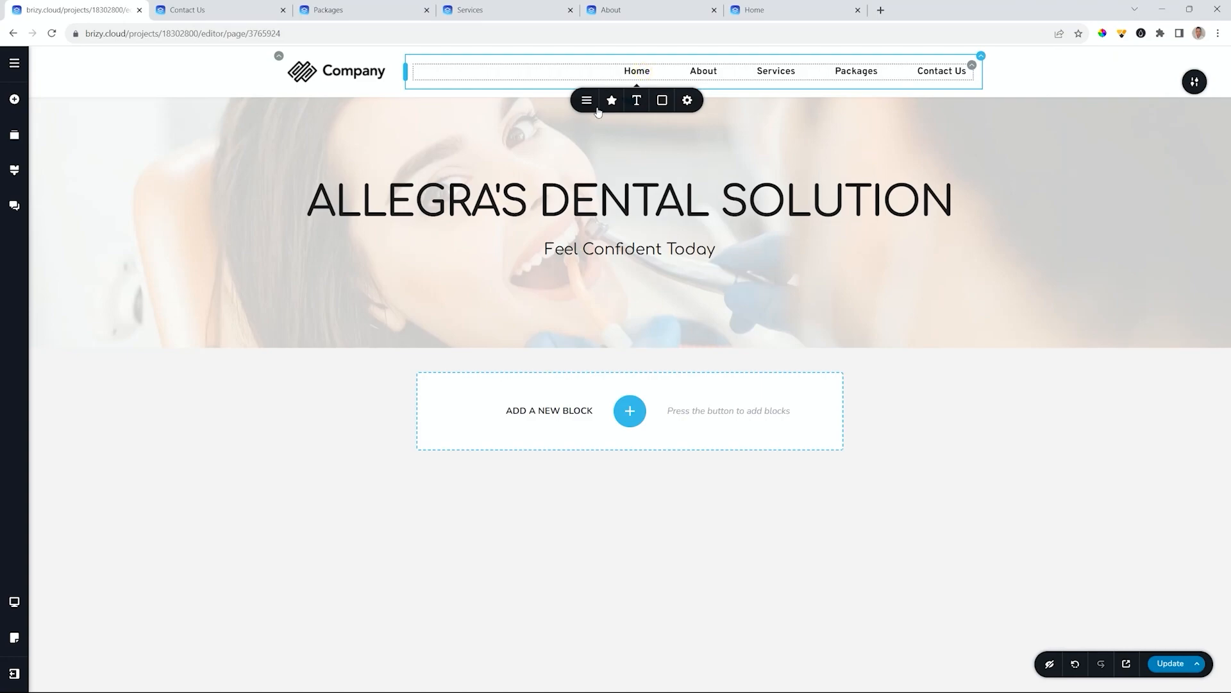
- Create a new global text style named Header using the Comfortaa font
click(636, 101)
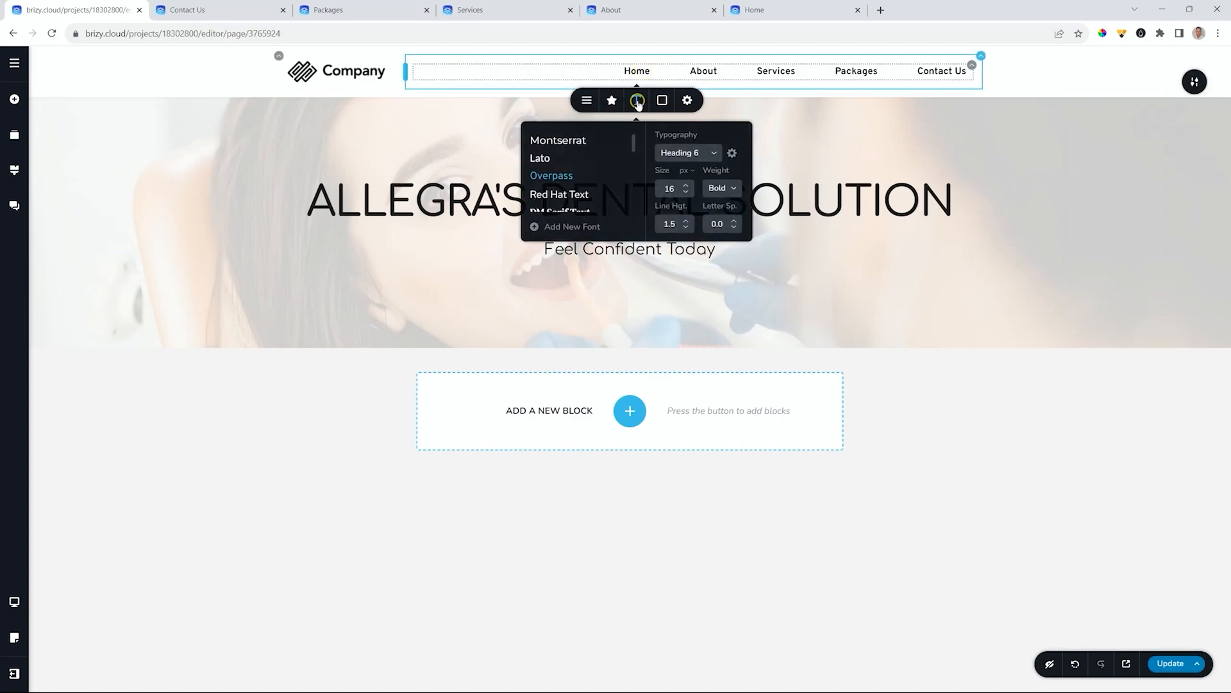
click(712, 153)
scroll(694, 221, up, 3)
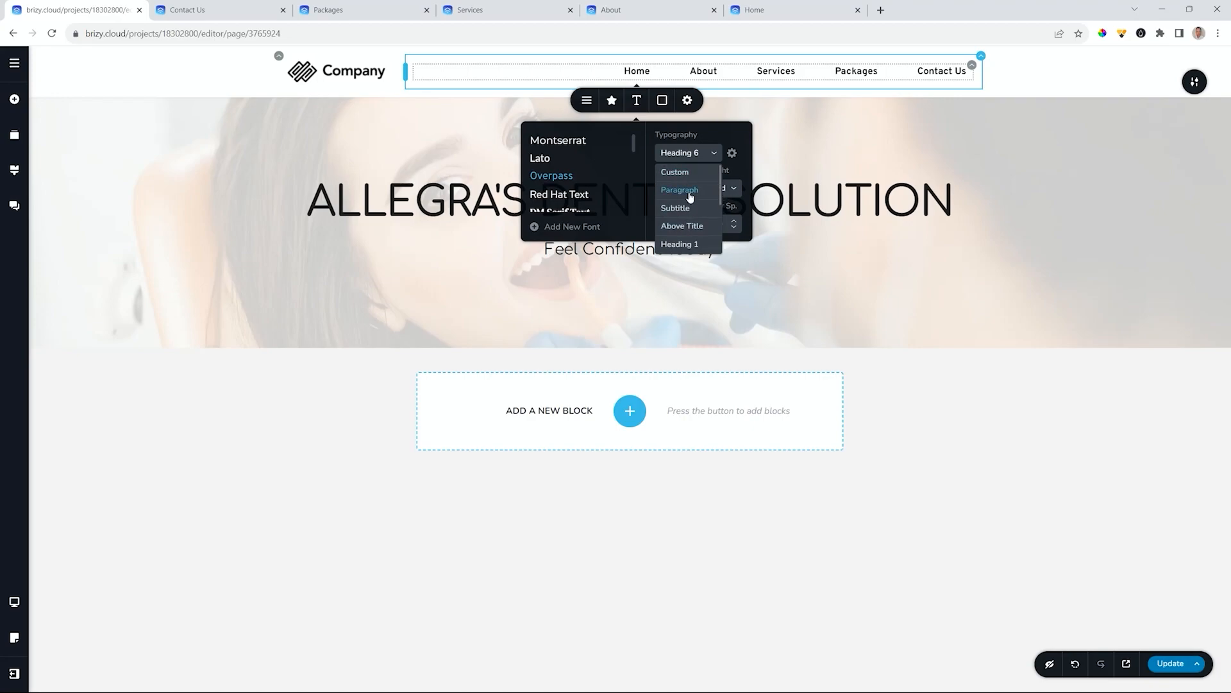
click(14, 170)
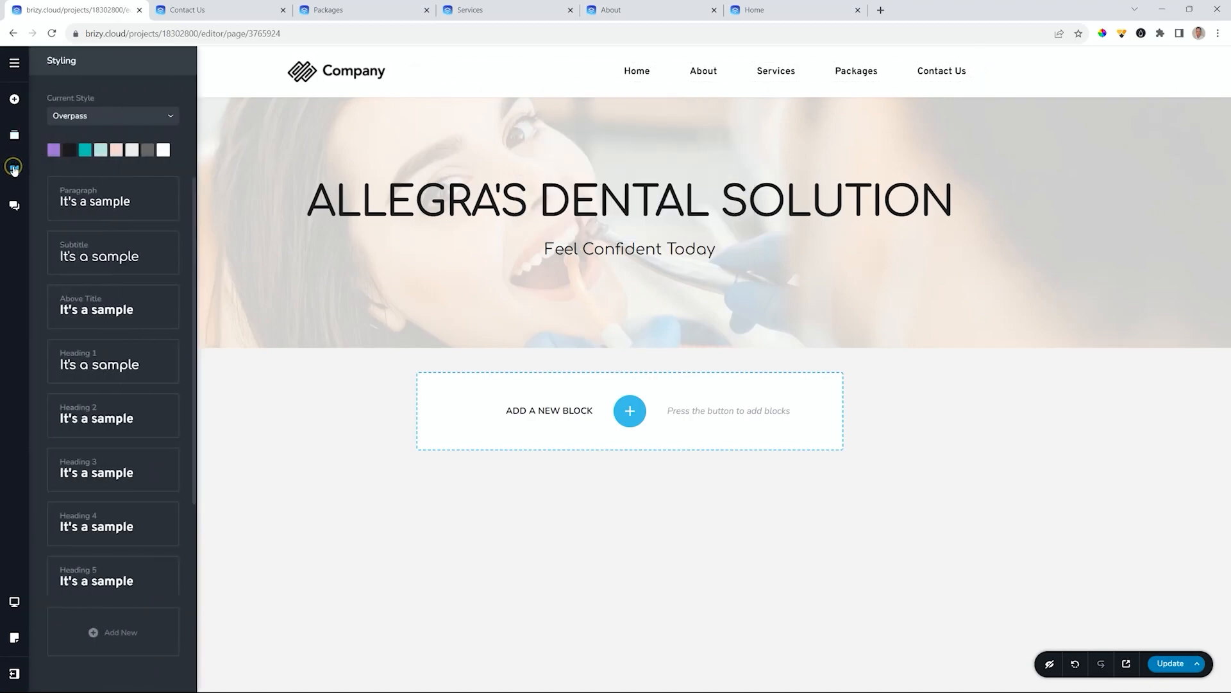
click(122, 631)
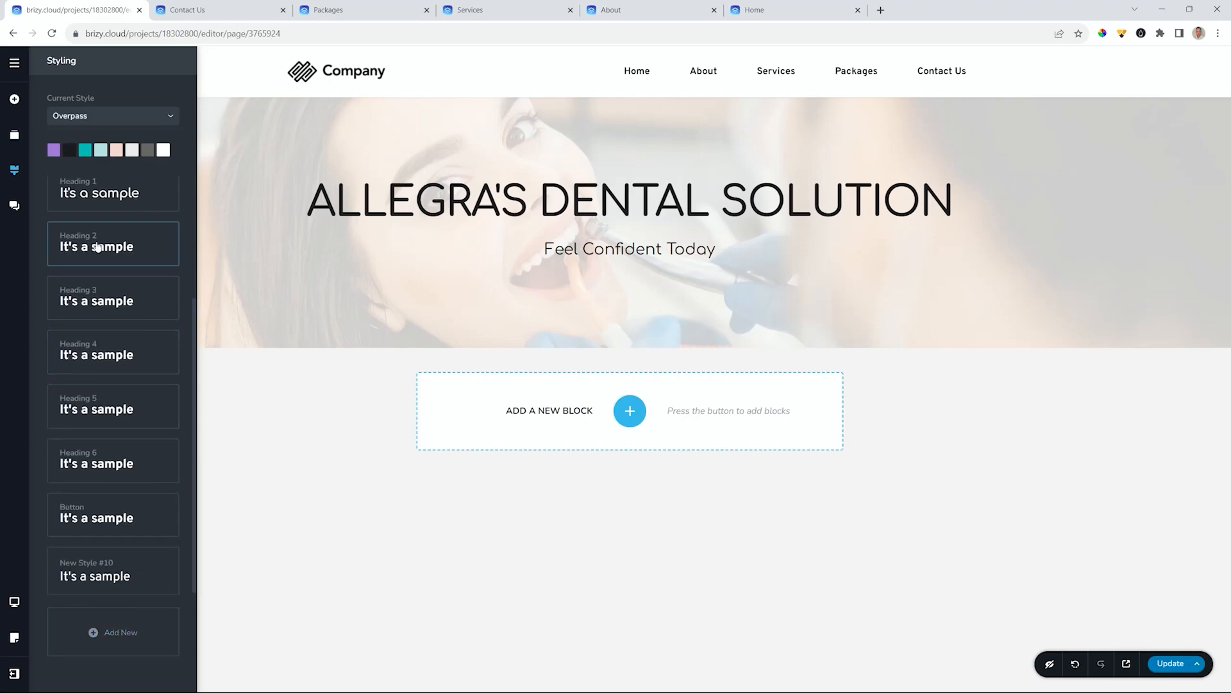
triple_click(84, 562)
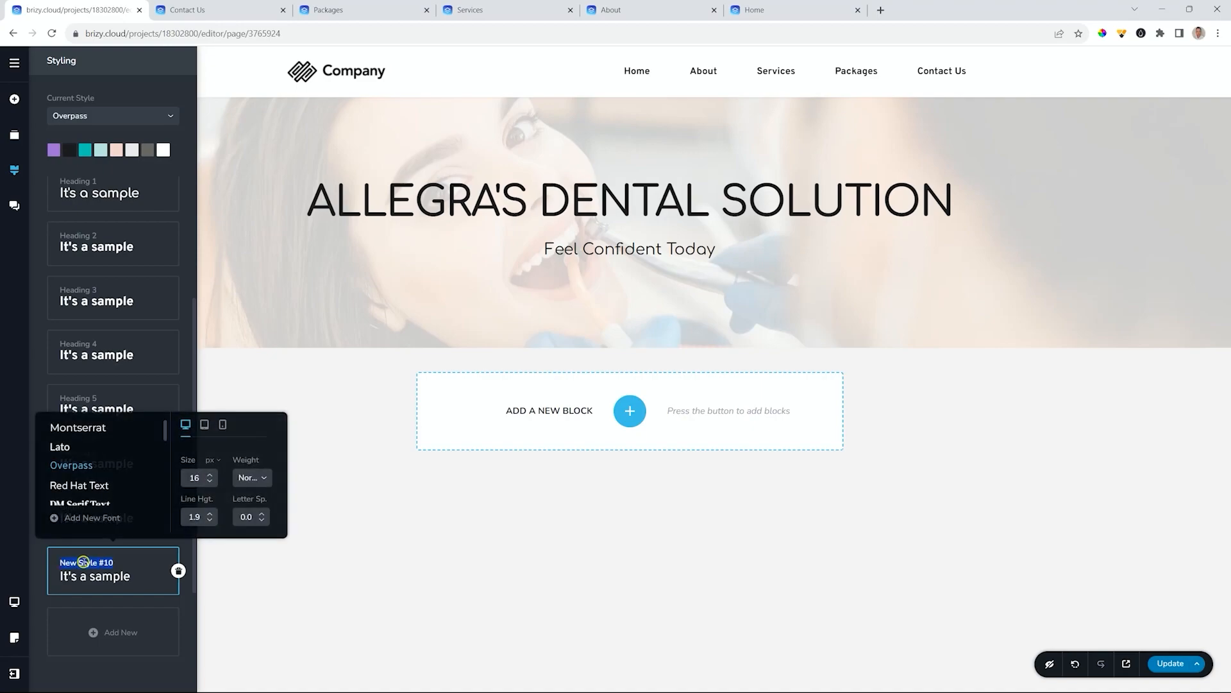
text(Header)
scroll(90, 473, down, 5)
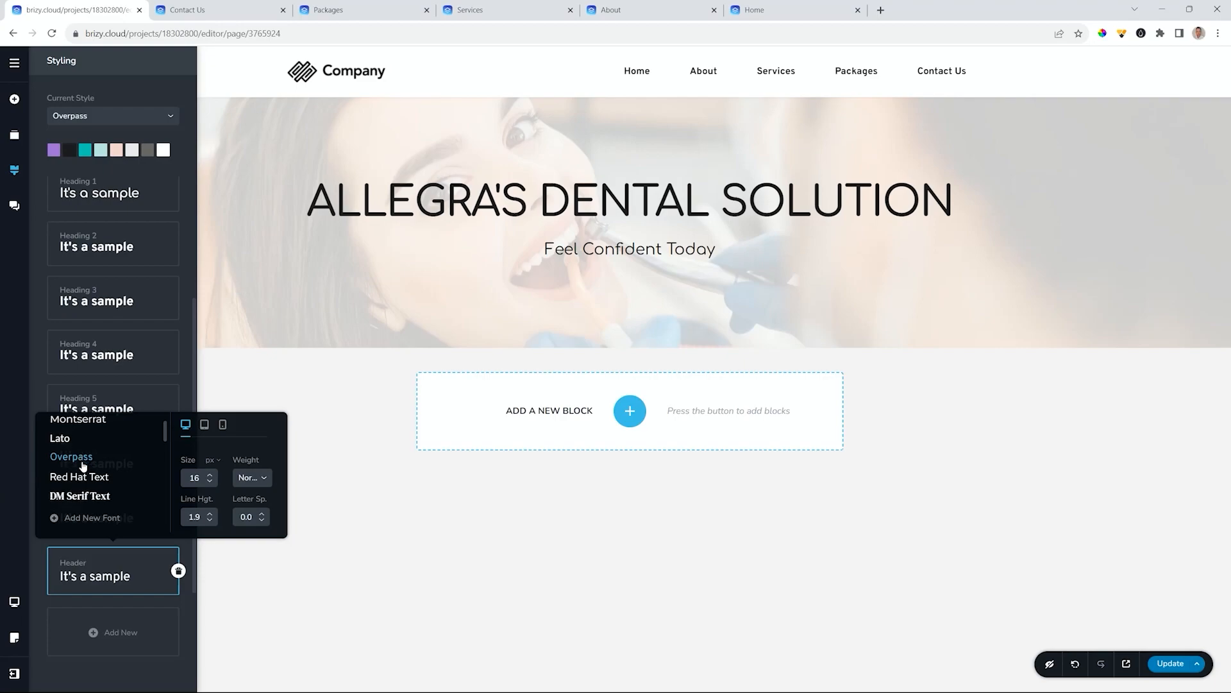
click(89, 472)
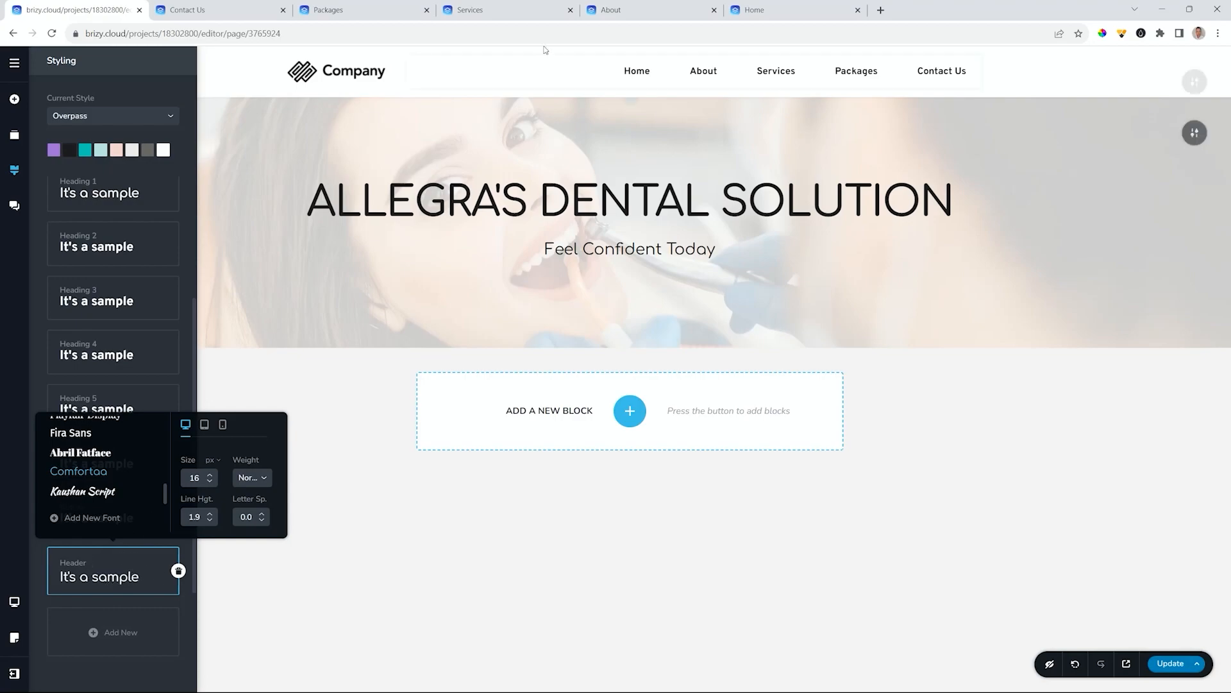
- Apply the Header text style to the menu links
click(635, 72)
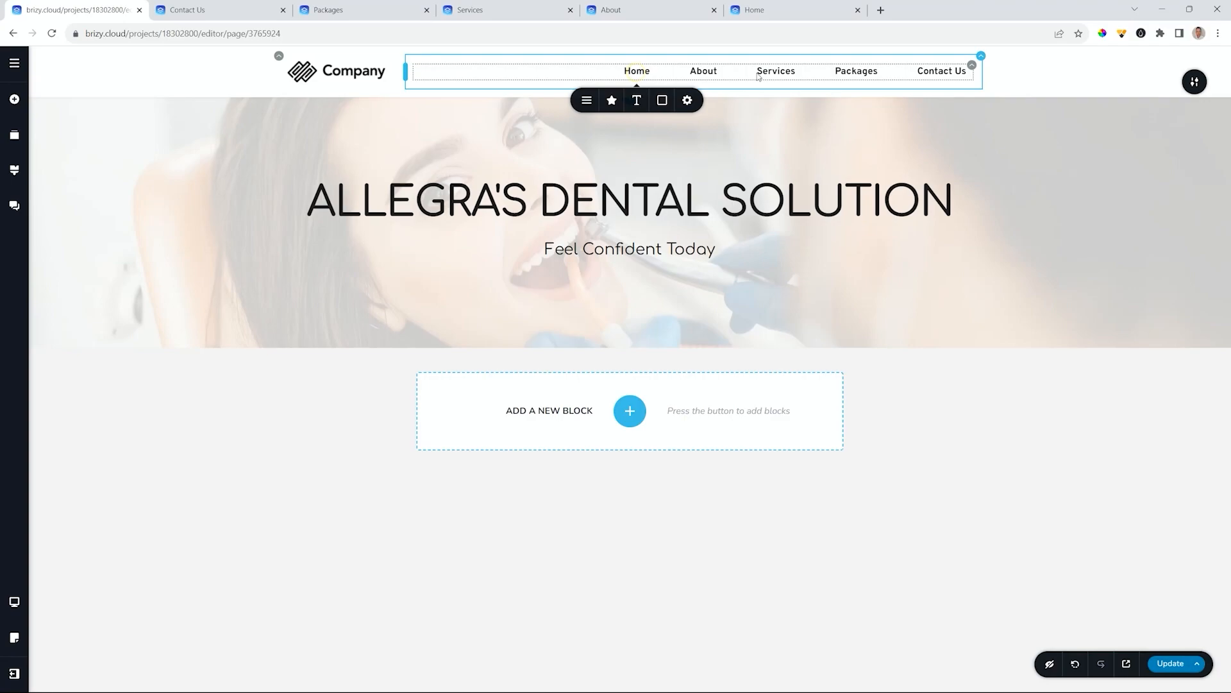
click(635, 99)
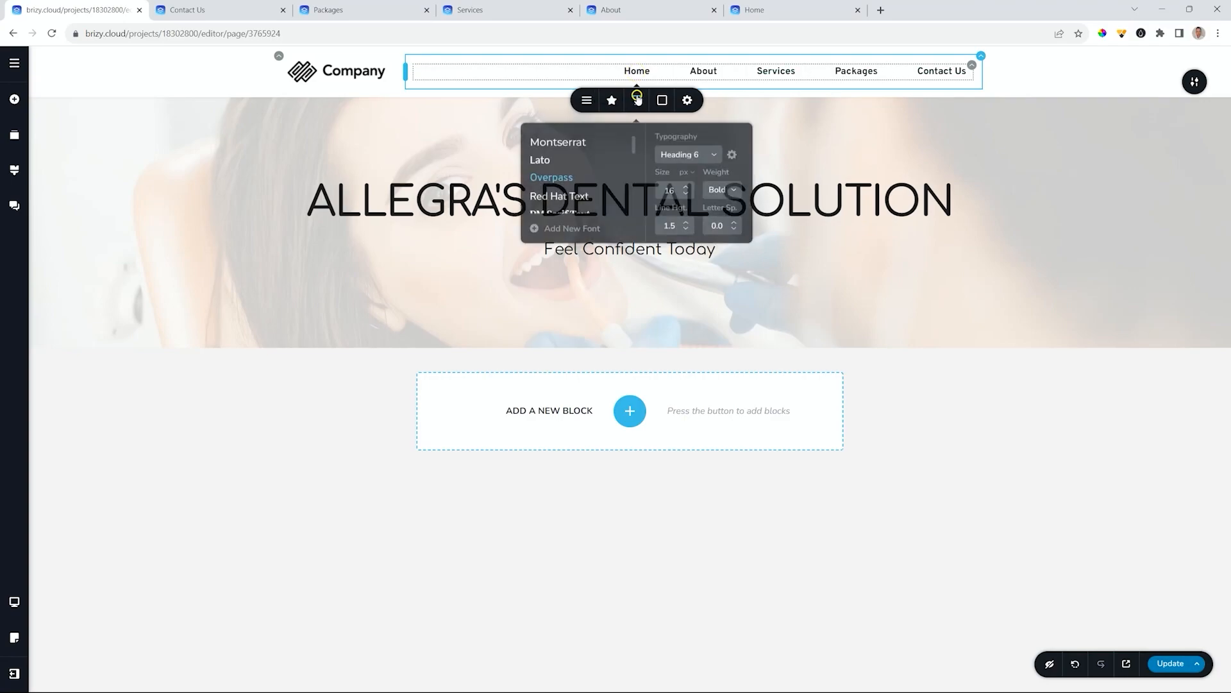
click(705, 157)
scroll(699, 206, down, 3)
click(672, 244)
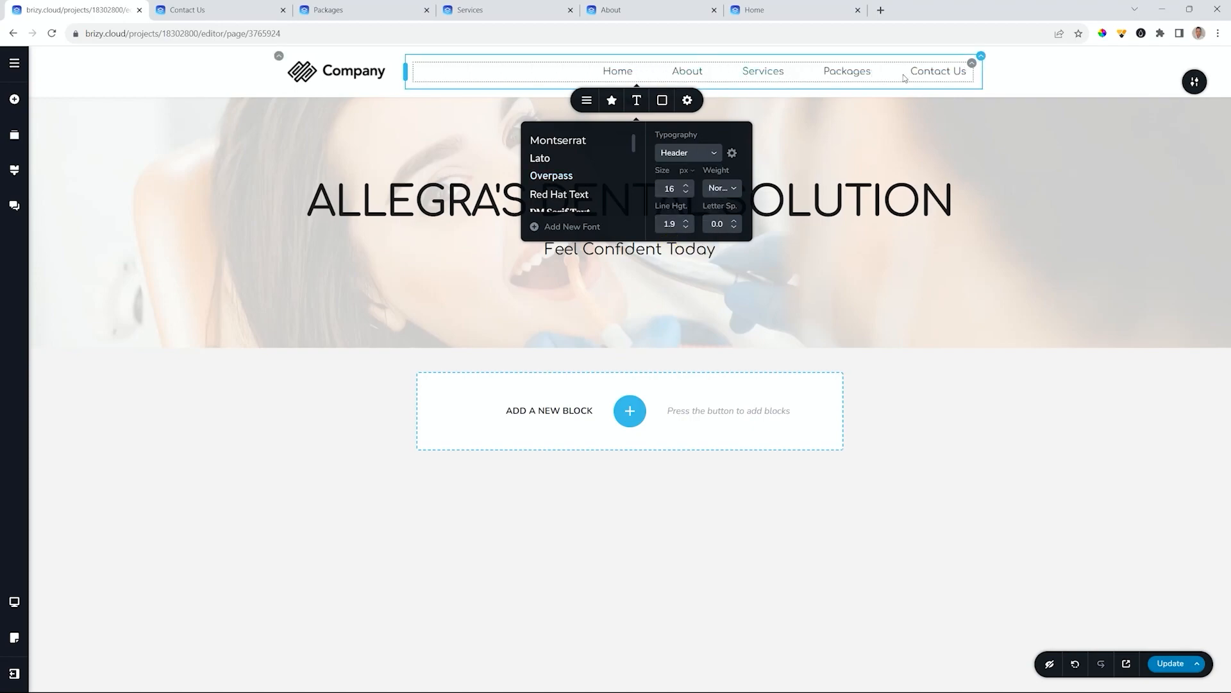
- Make the Header style semi-bold at 16 px with 1.0 line height
click(14, 171)
scroll(89, 266, down, 3)
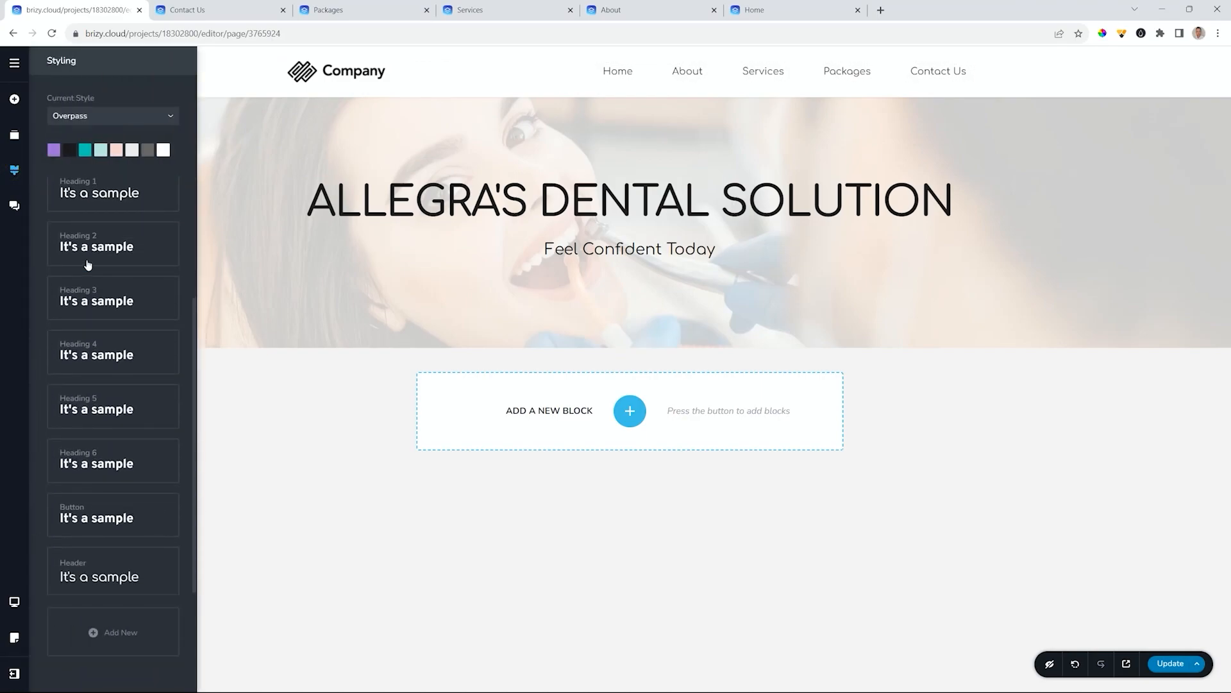
click(114, 581)
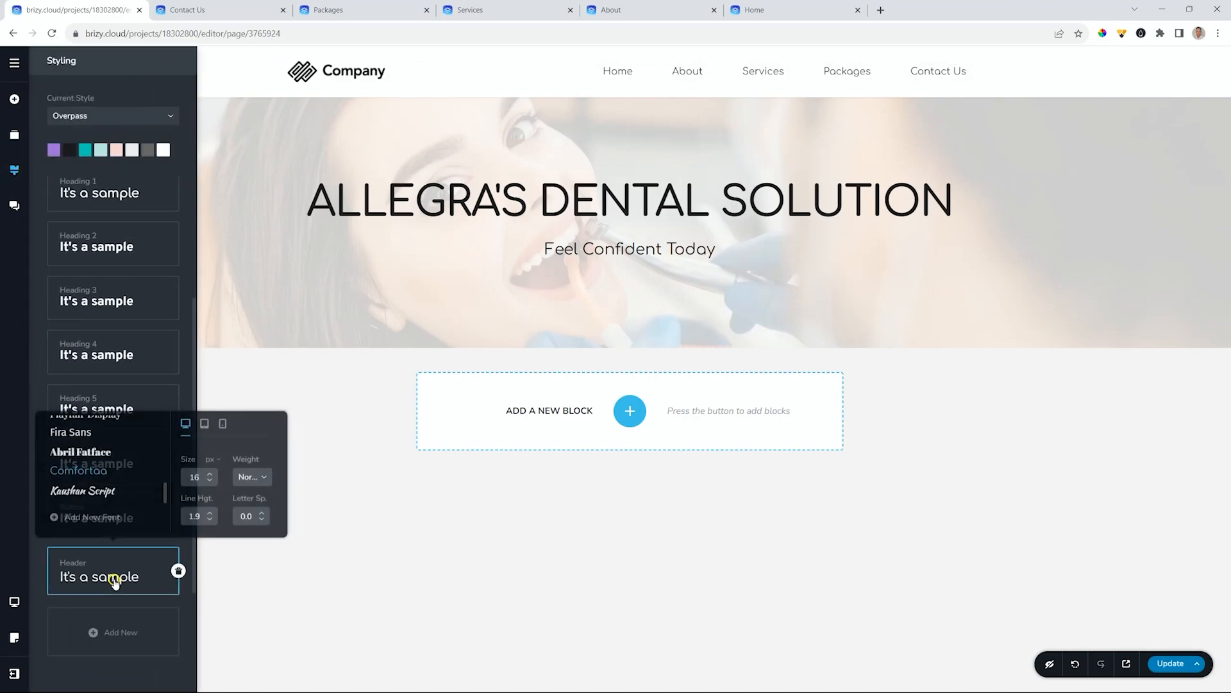
click(250, 478)
click(247, 551)
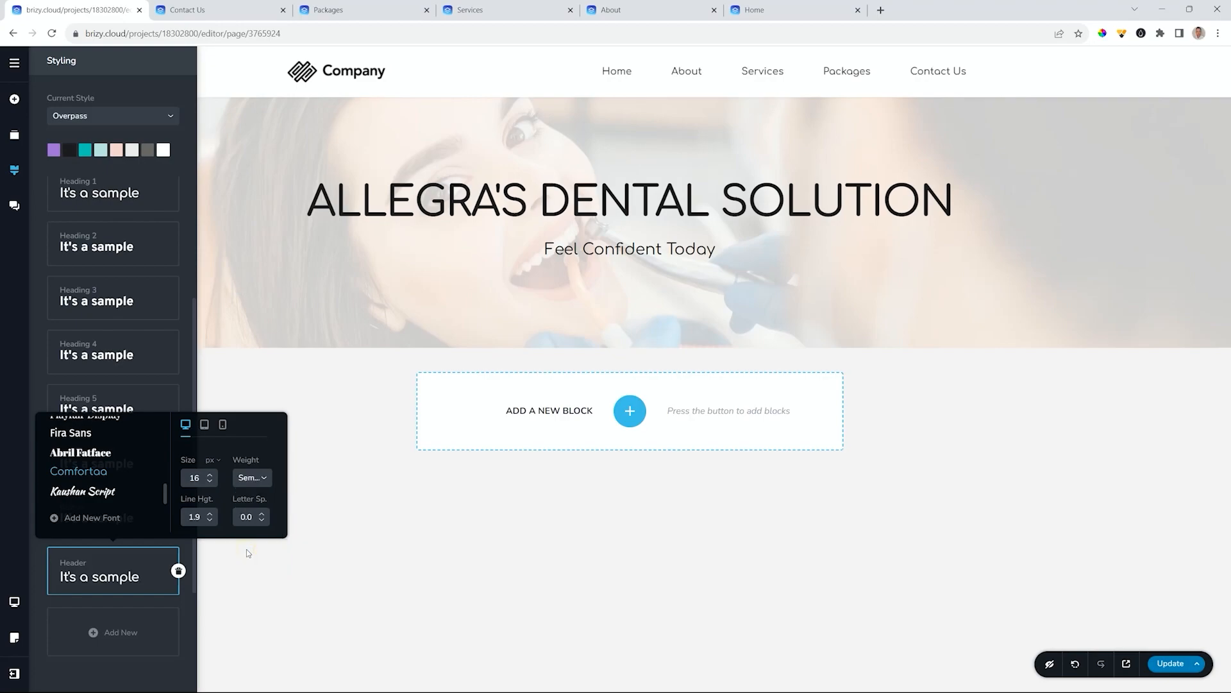
click(210, 475)
click(210, 475)
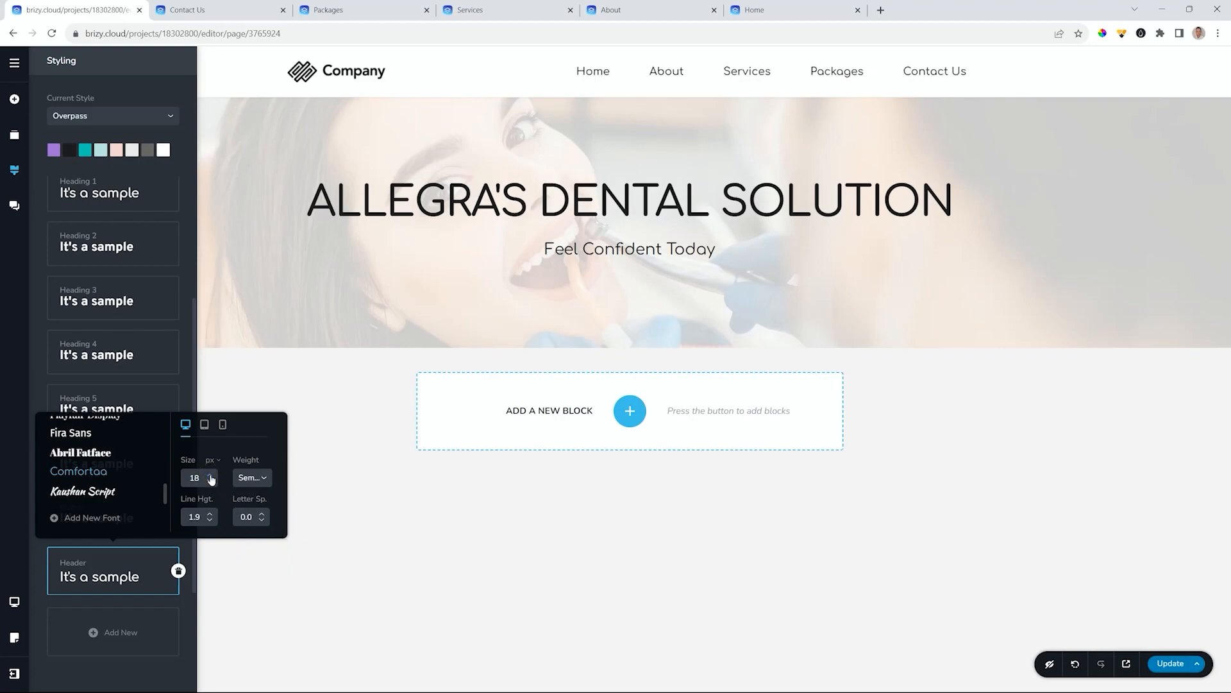
click(209, 520)
click(209, 520)
click(209, 482)
click(209, 482)
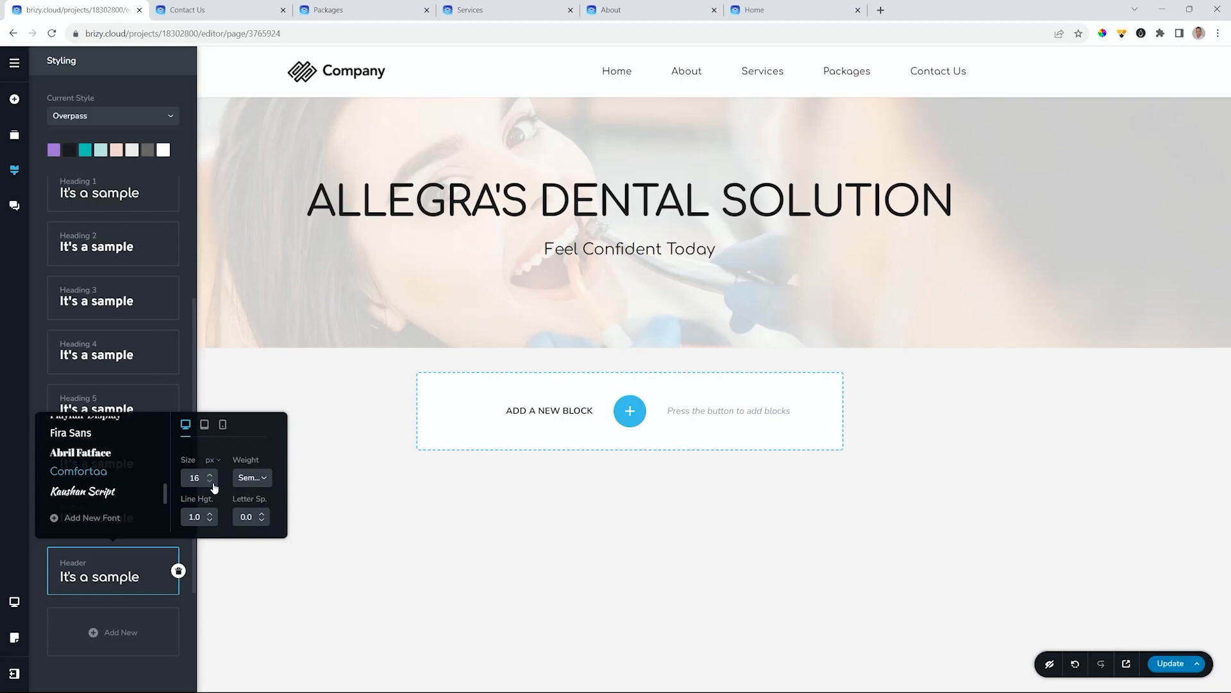
click(615, 72)
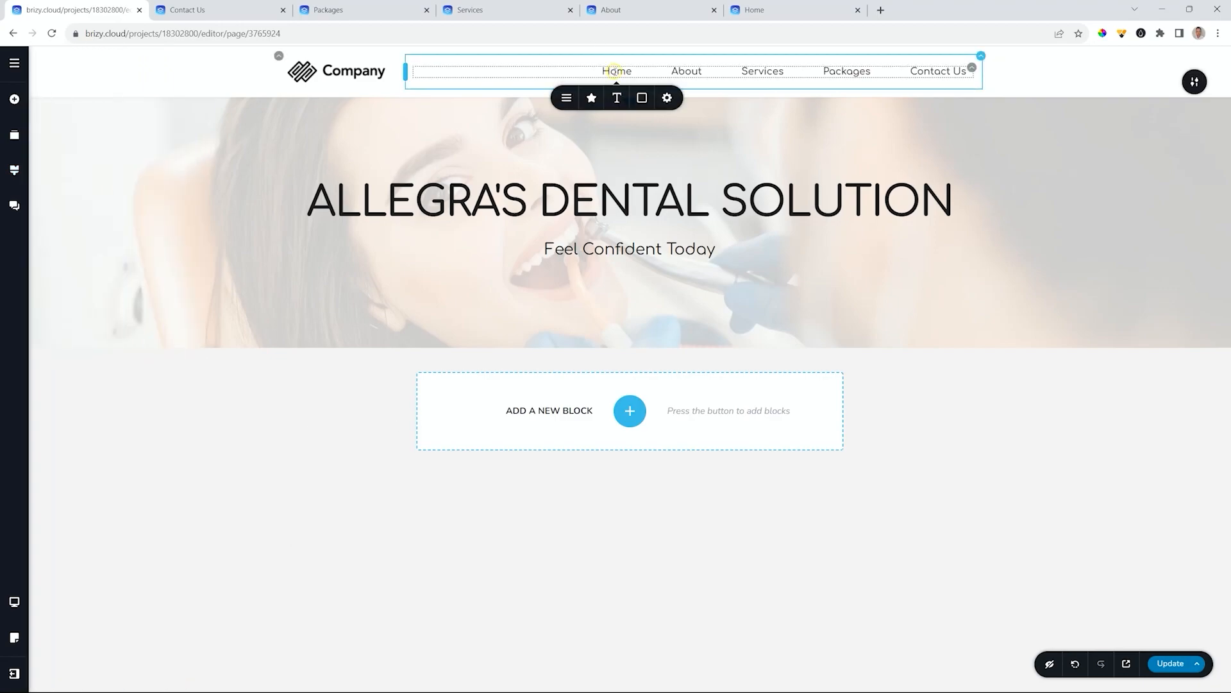
- Set the menu links' hover and active colours to purple #A170D9
click(642, 99)
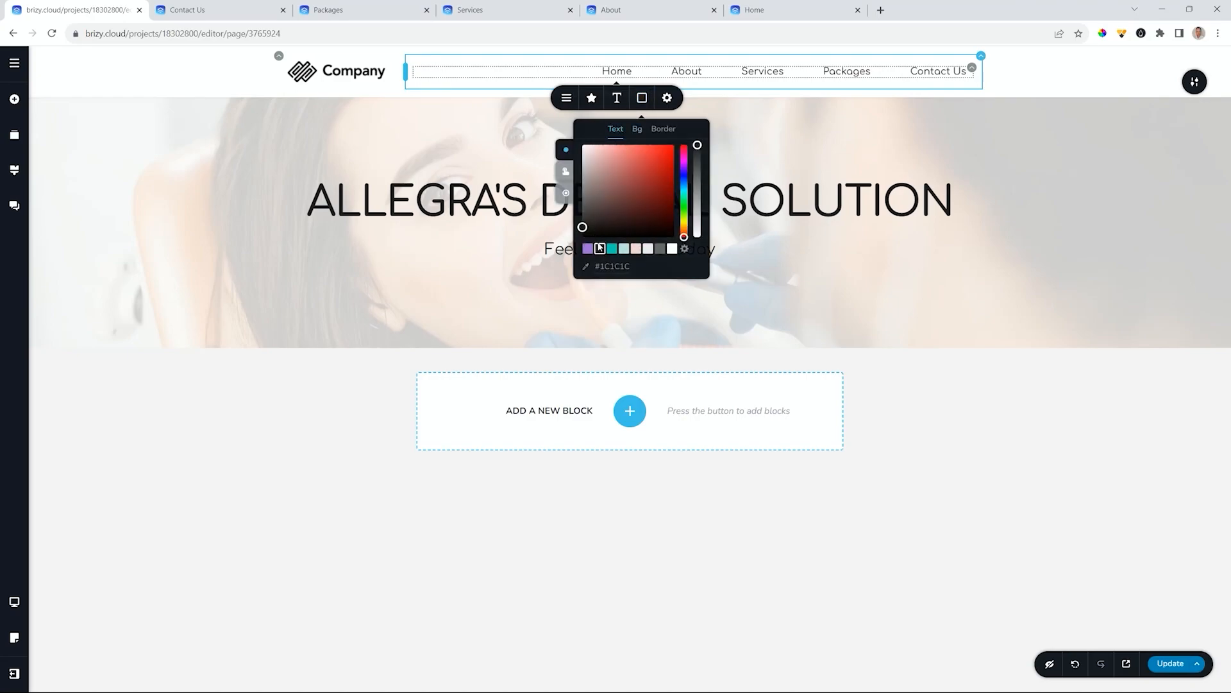
click(566, 172)
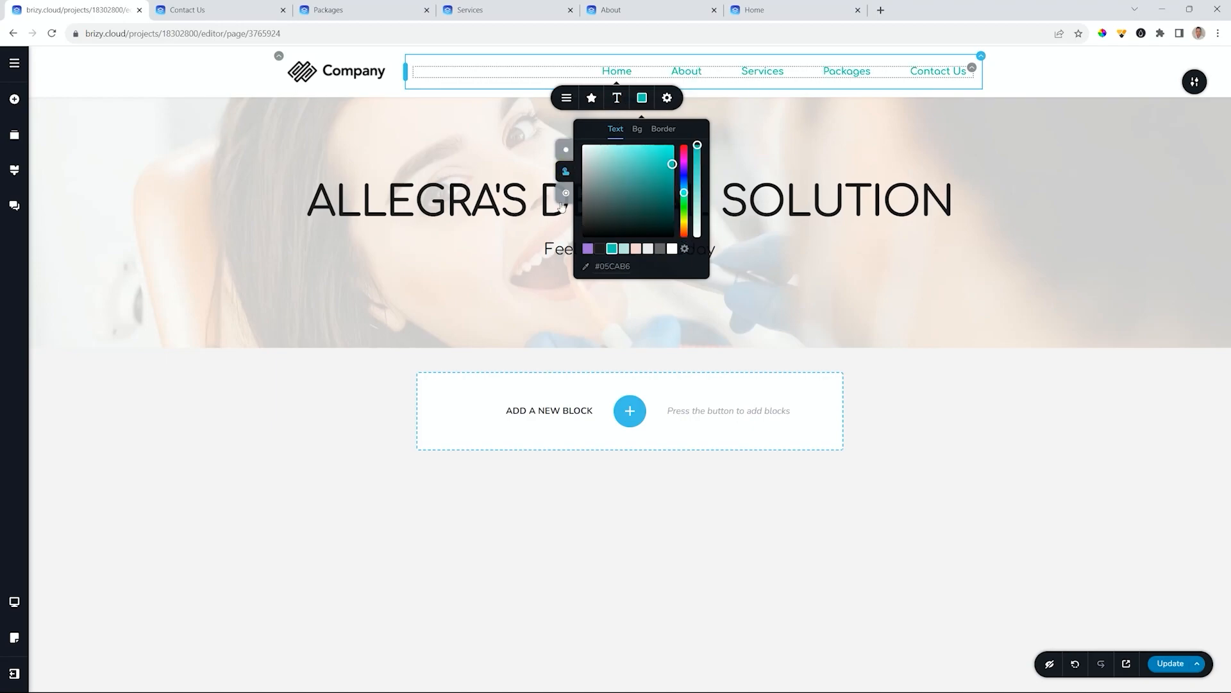
click(588, 249)
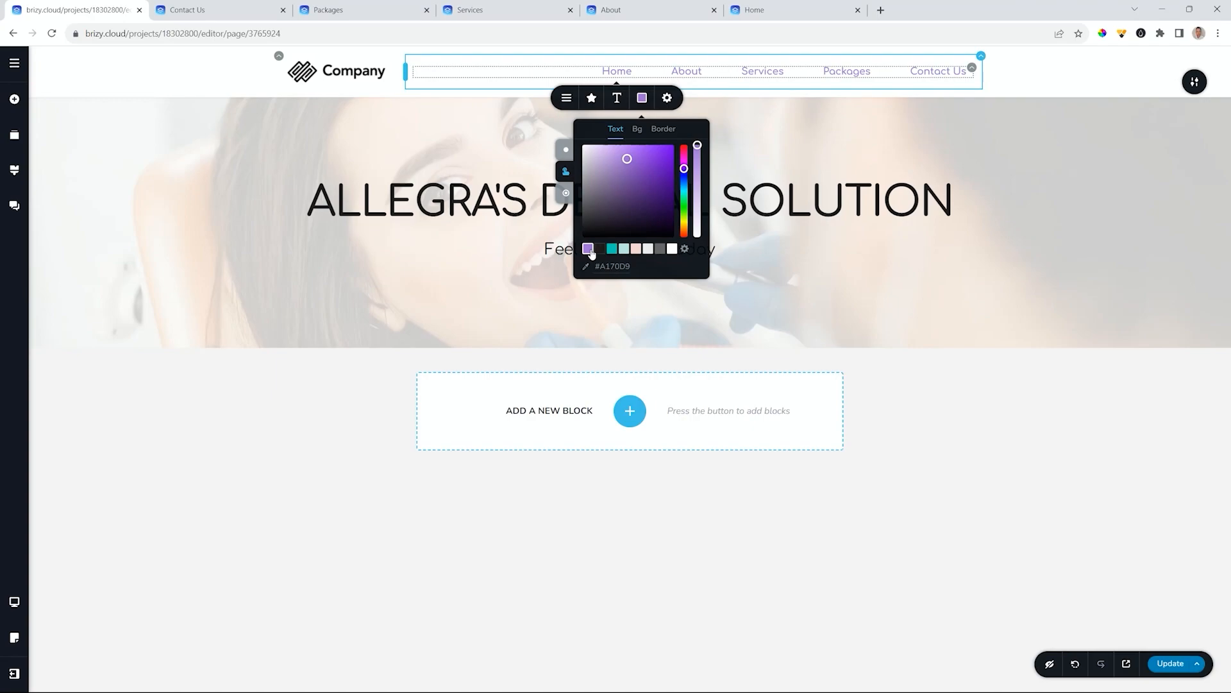
click(566, 194)
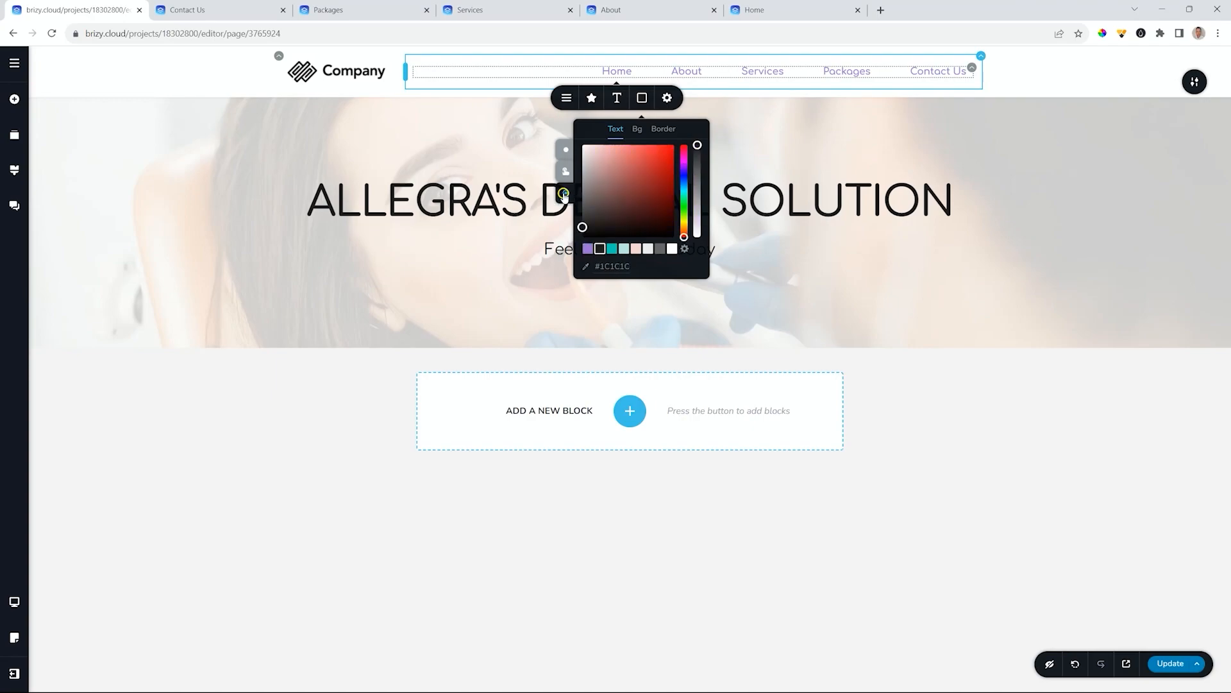
click(588, 249)
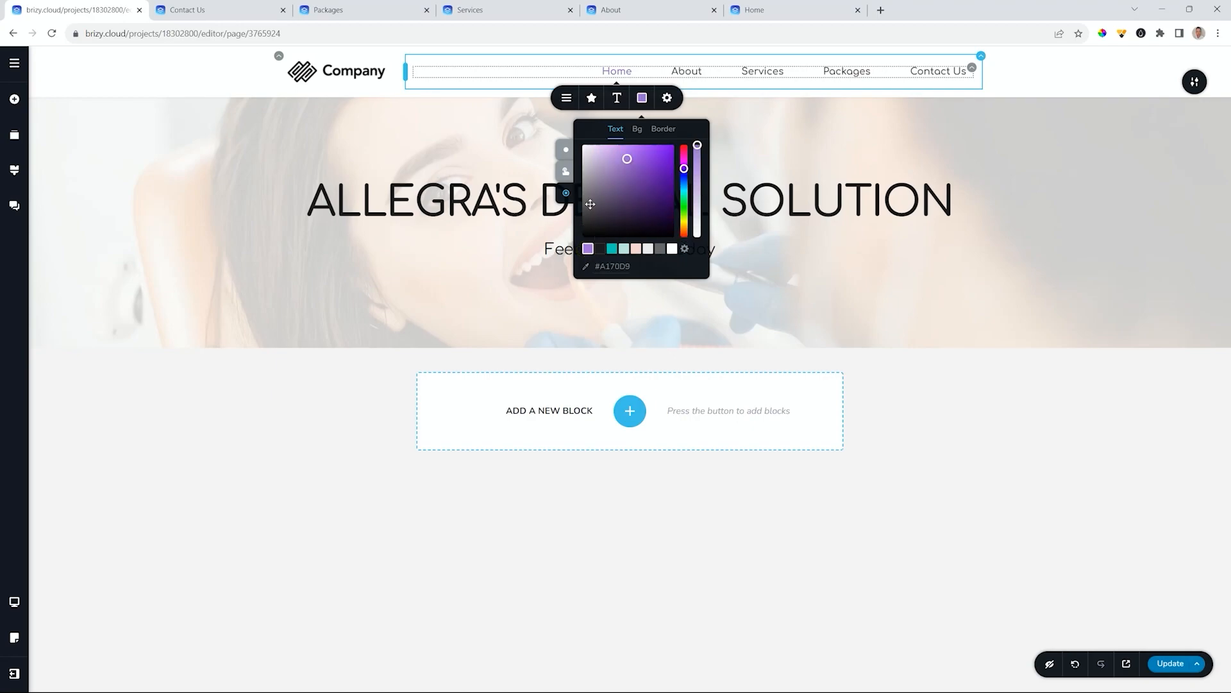
click(567, 147)
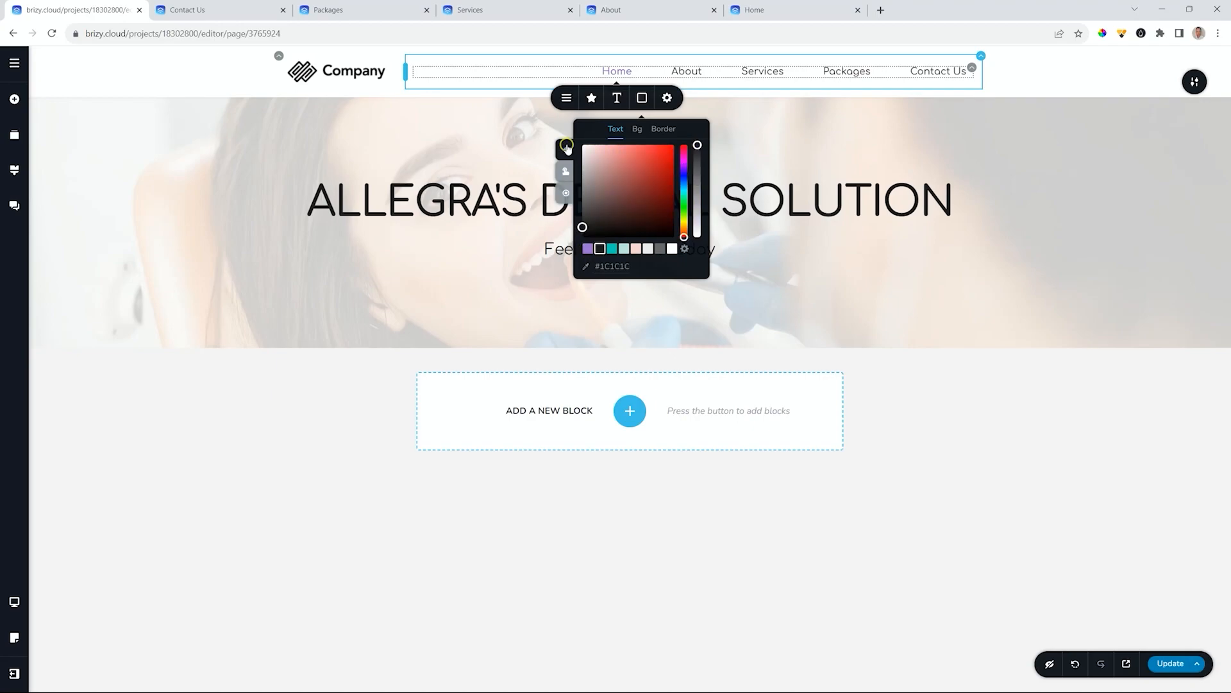
click(567, 99)
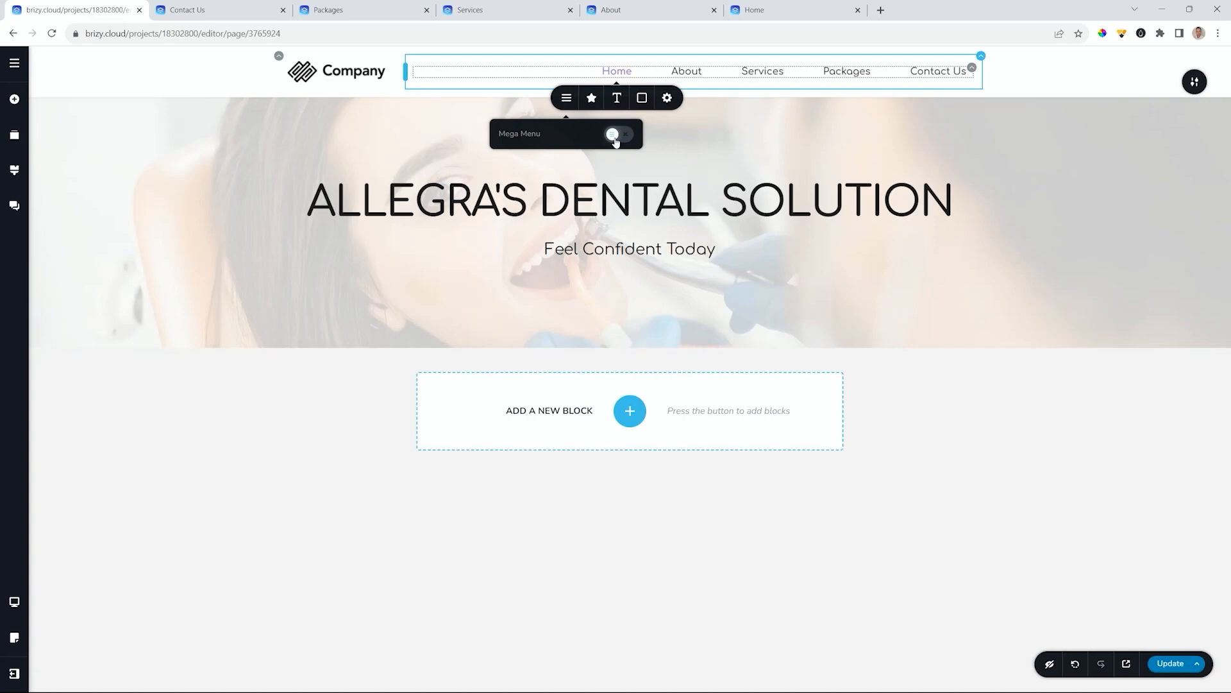
click(591, 98)
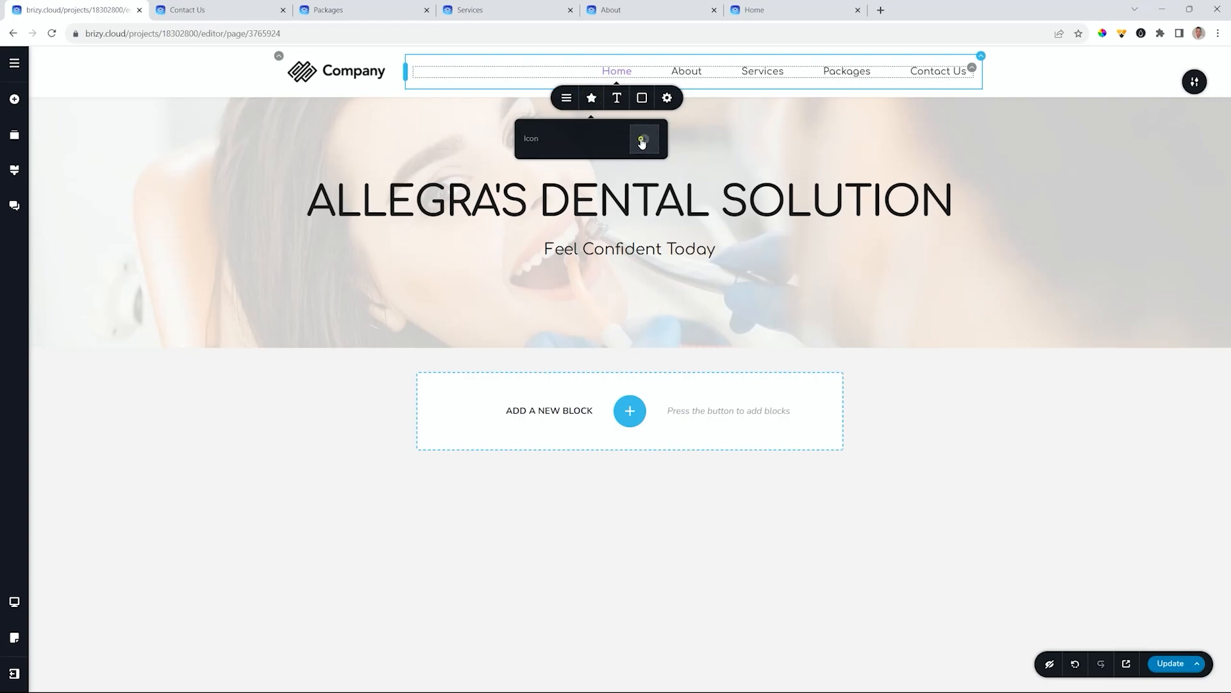
click(641, 136)
click(621, 224)
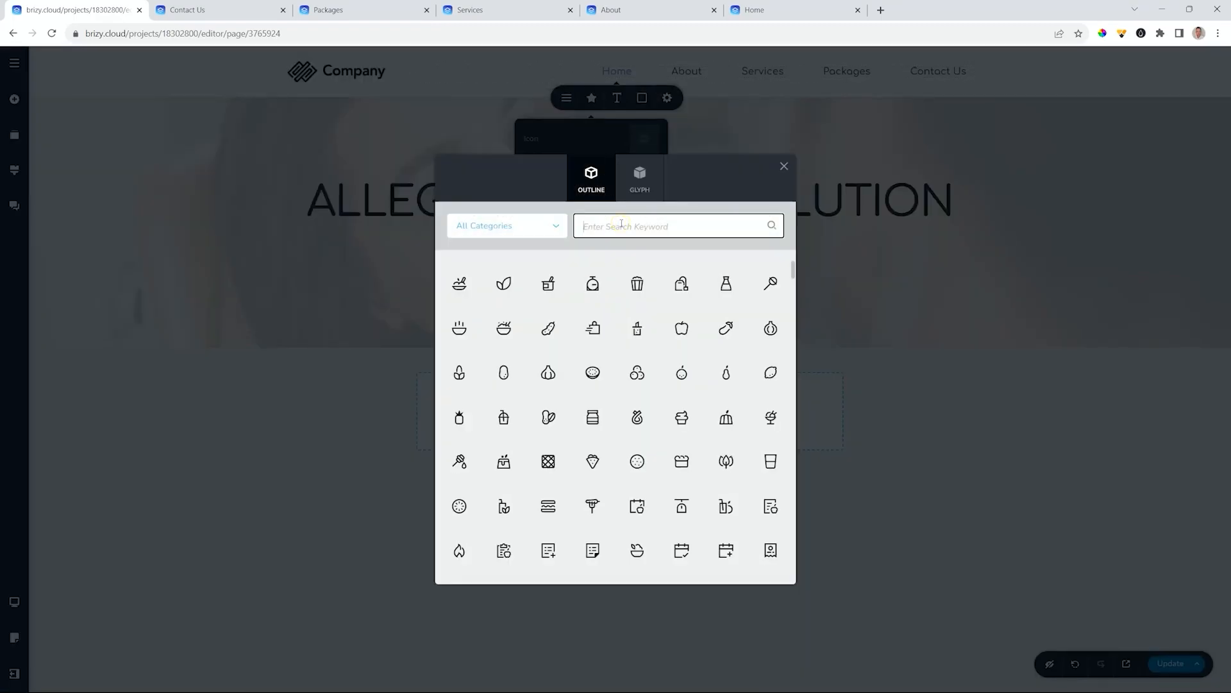
text(home)
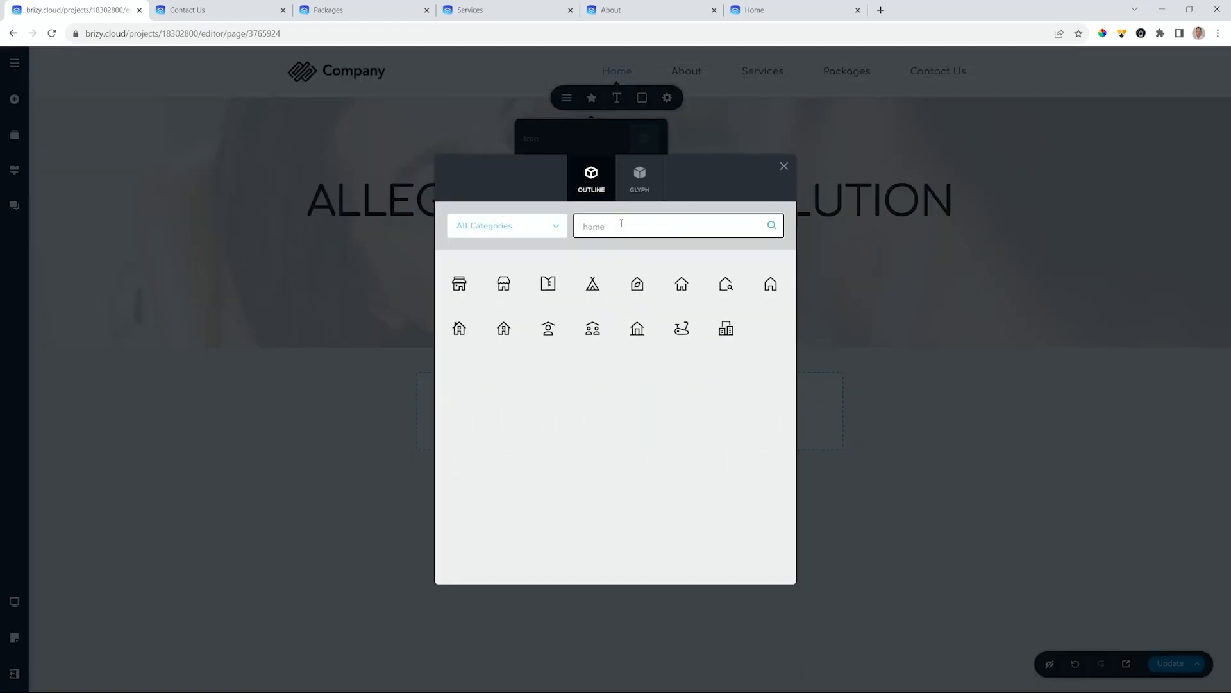
click(633, 183)
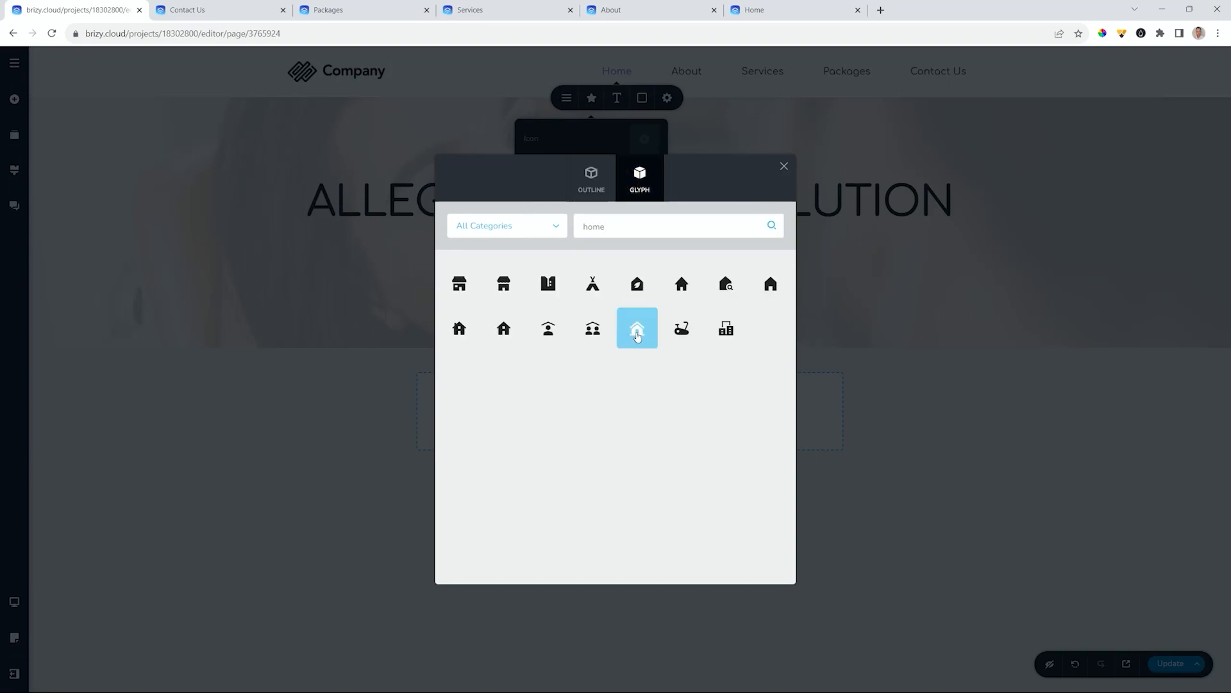
click(769, 285)
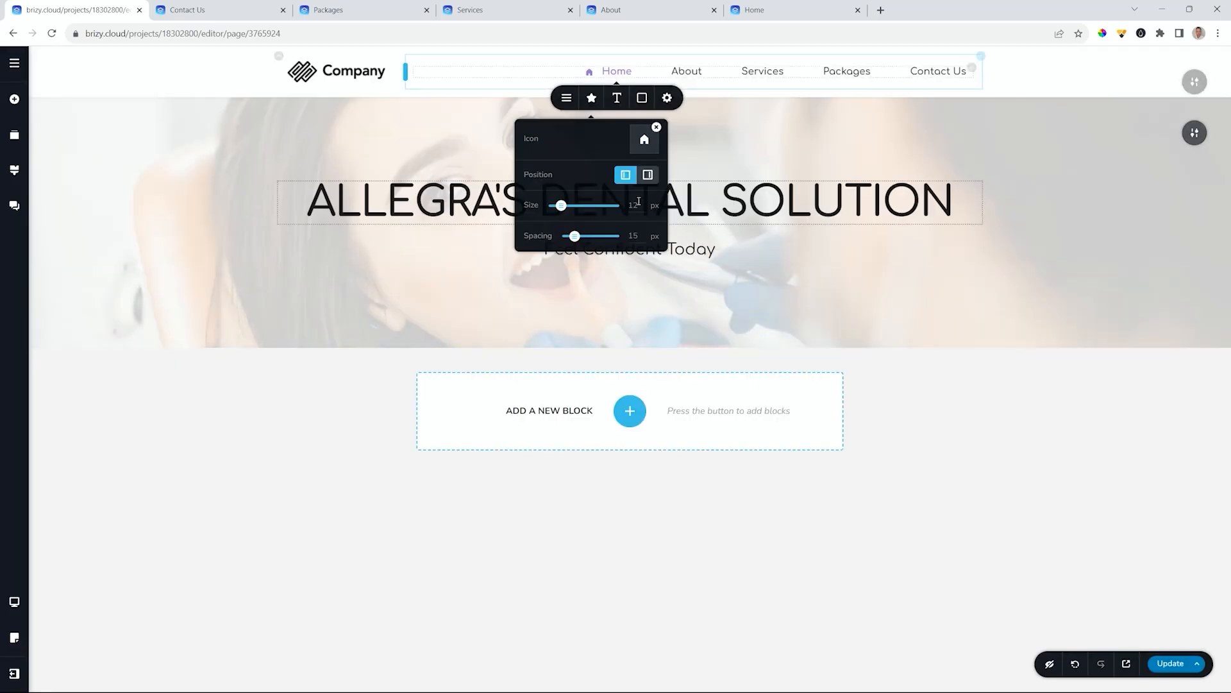
drag(565, 210, 575, 236)
click(649, 176)
click(625, 174)
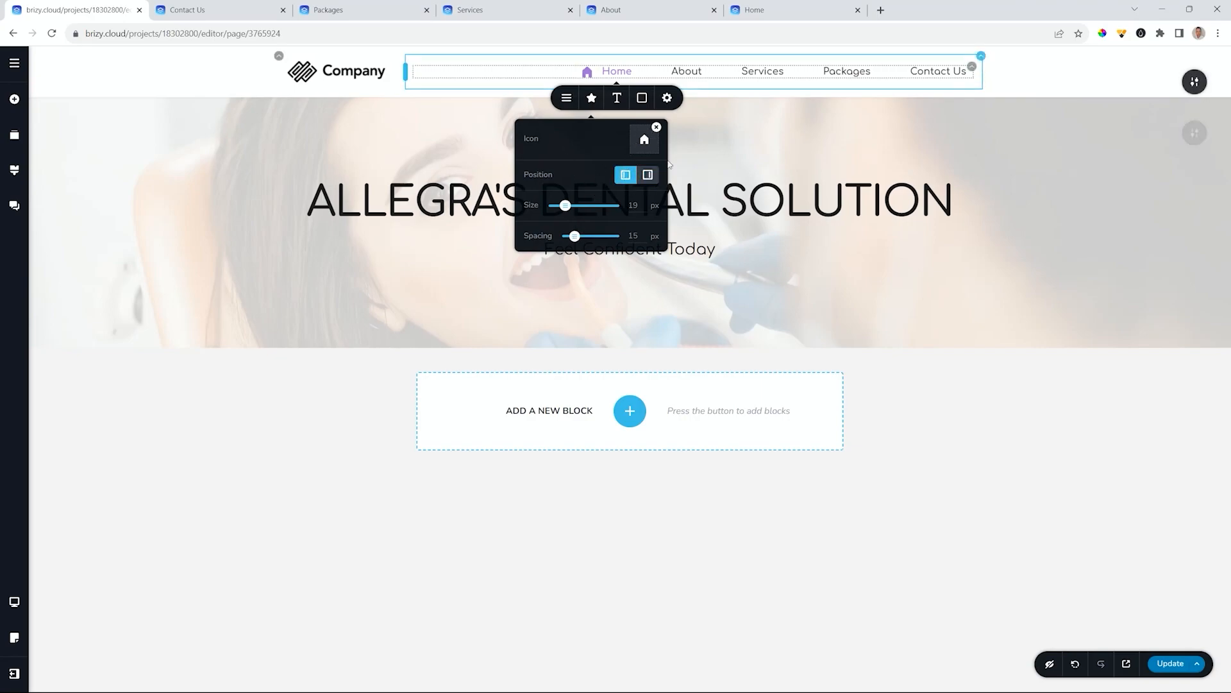
click(656, 127)
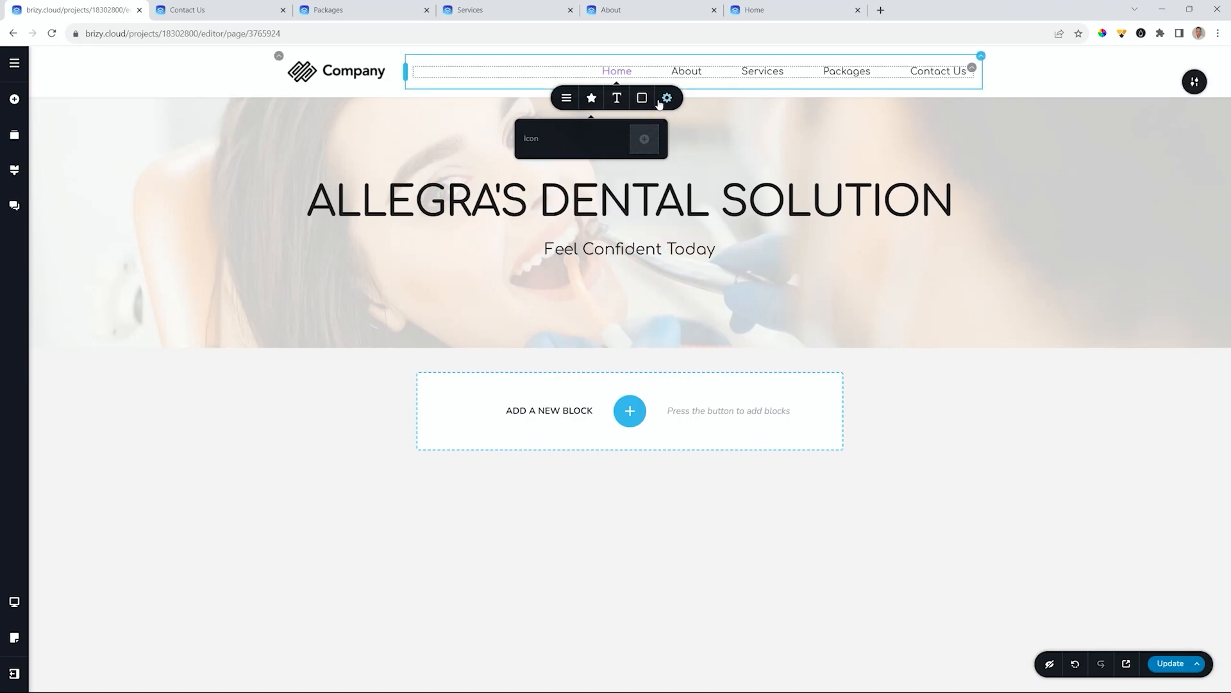
click(663, 98)
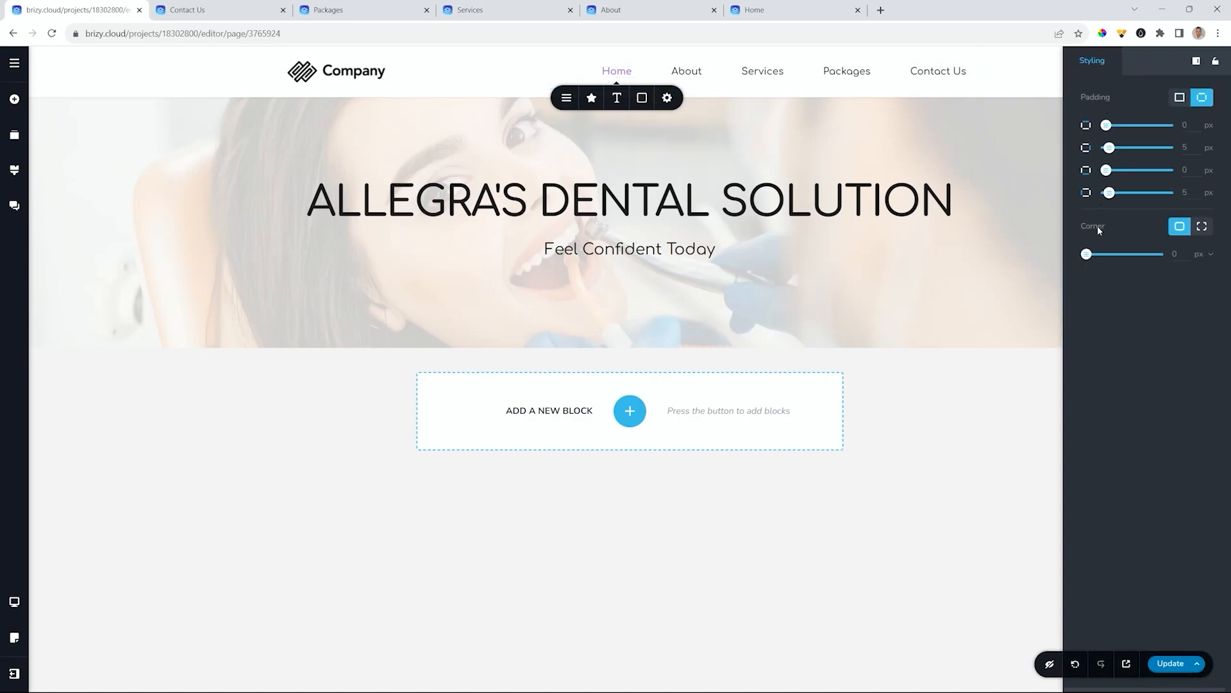
click(999, 82)
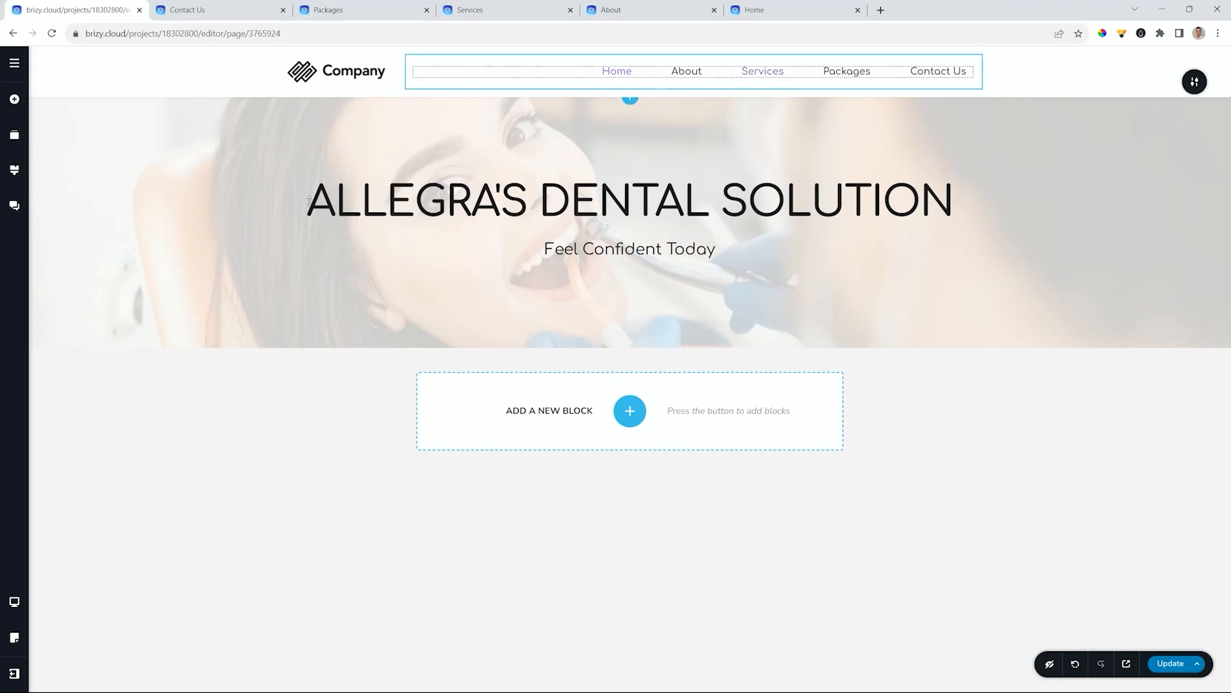
- Switch to tablet preview, inspect the menu's hamburger options, and open the Styling panel
click(15, 598)
click(70, 602)
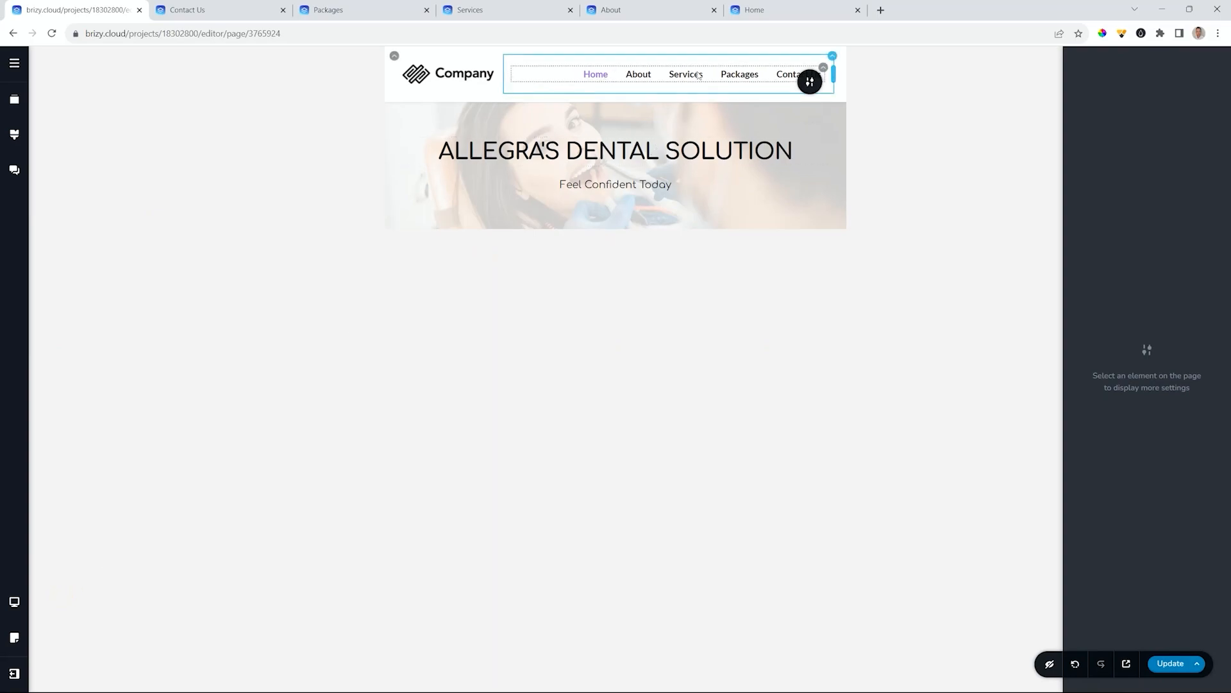
click(823, 70)
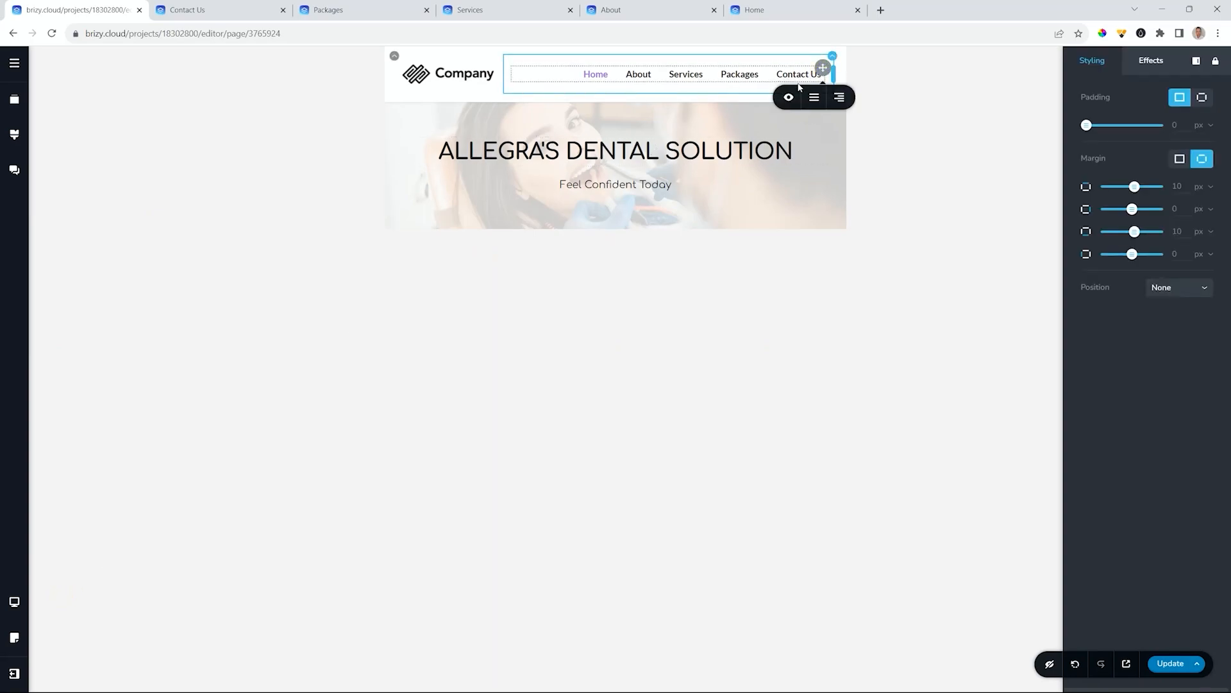
click(814, 96)
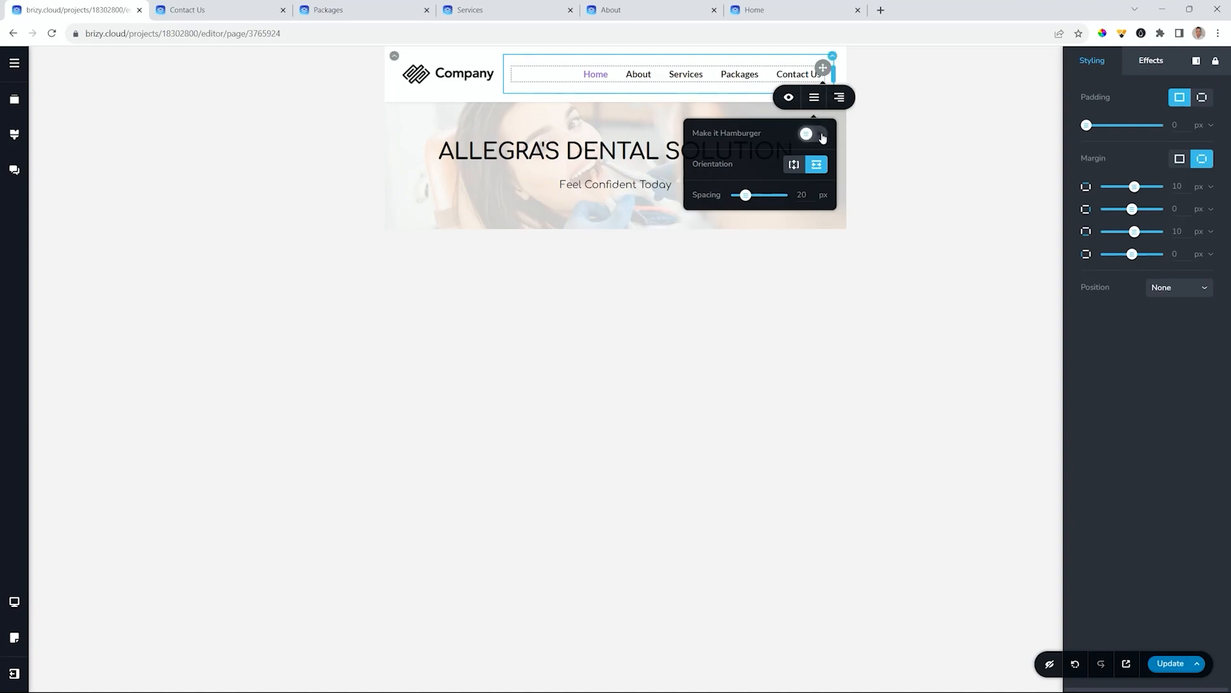
click(643, 71)
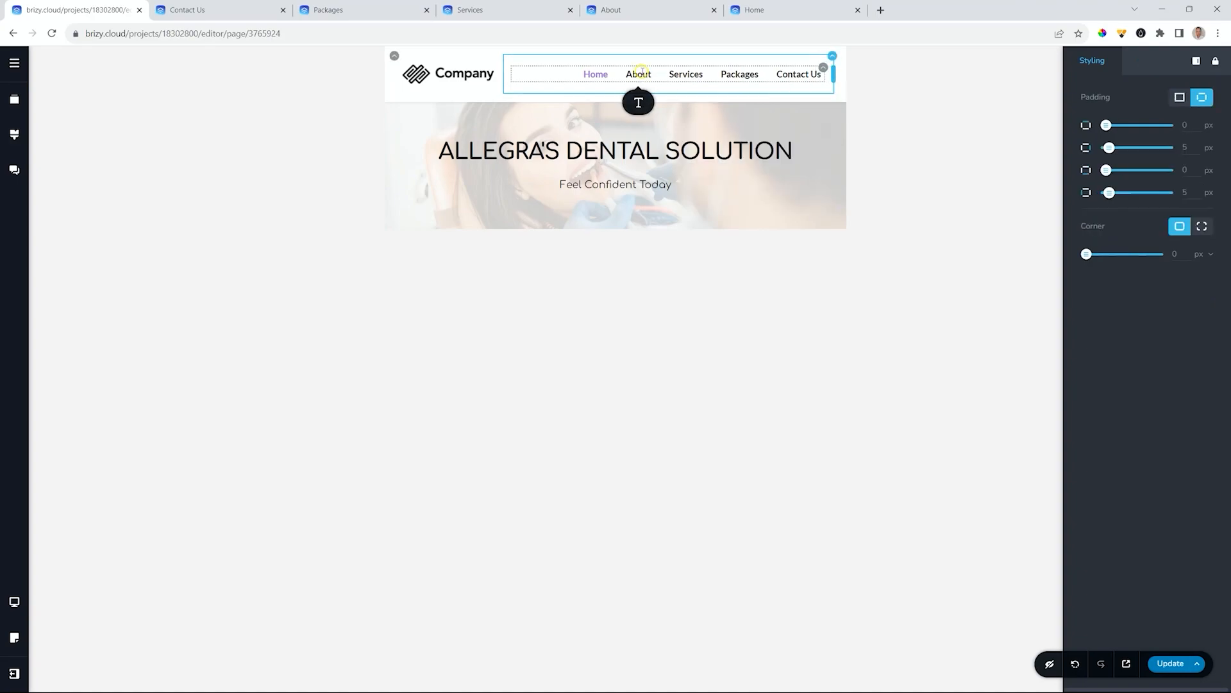
click(14, 133)
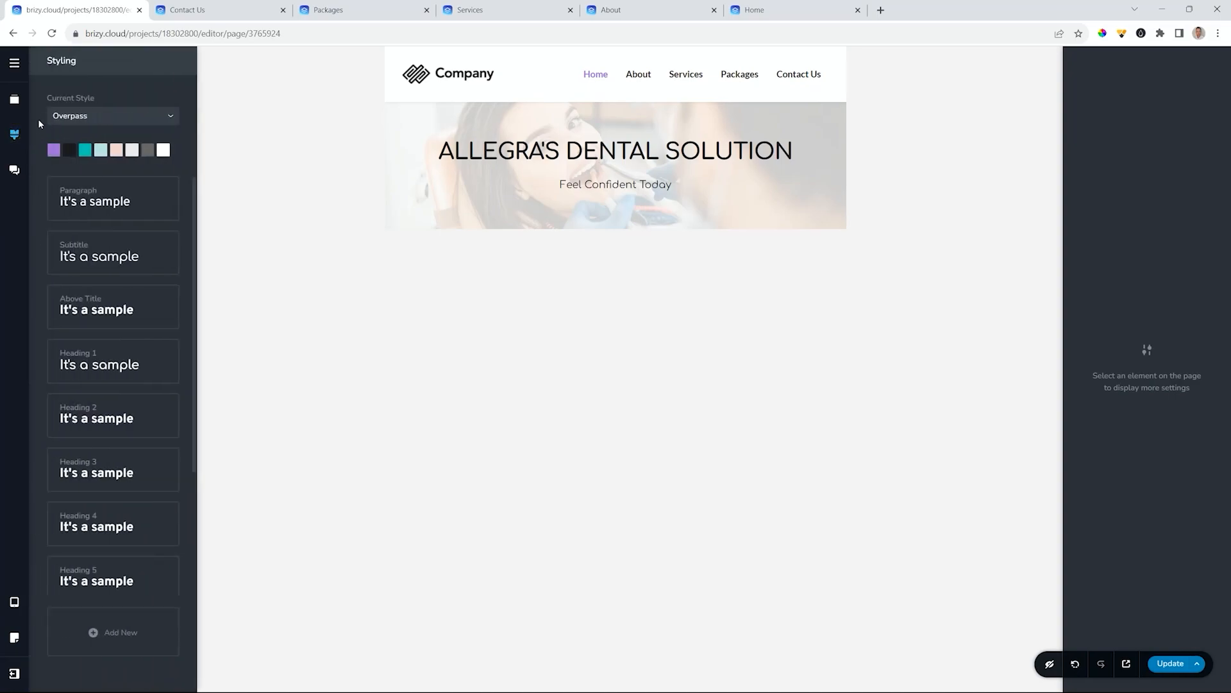
- On tablet, set the Header text style to size 14 with Light weight
scroll(137, 393, down, 3)
click(97, 576)
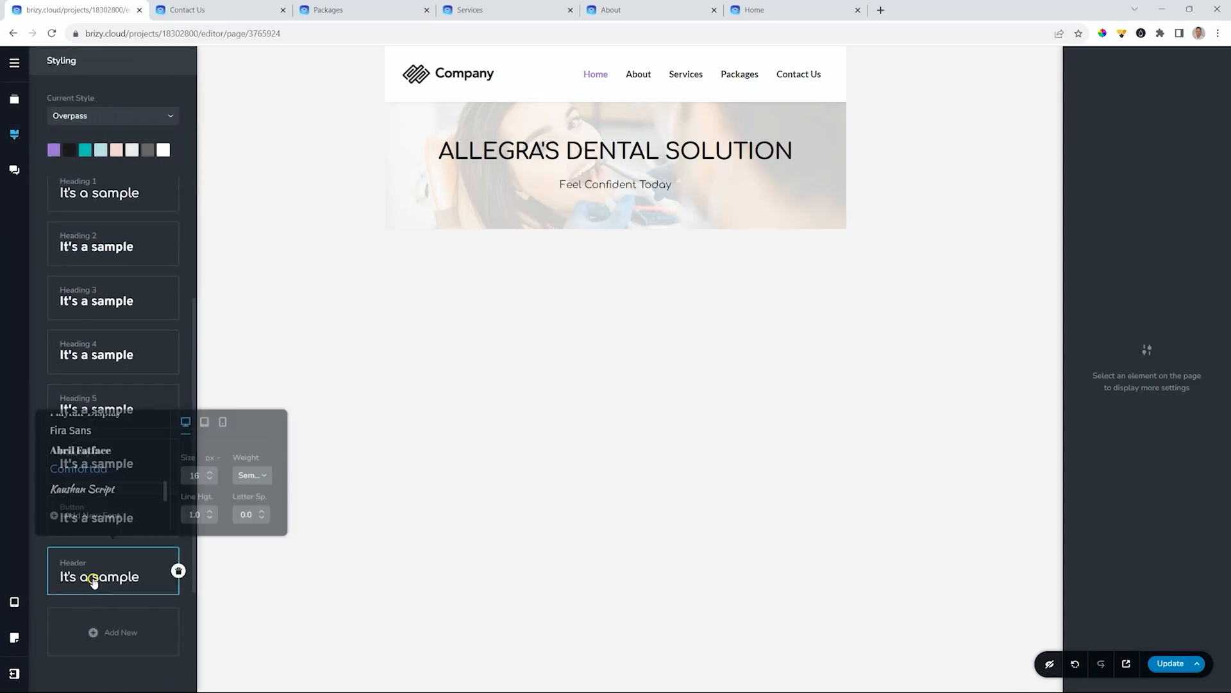
click(205, 425)
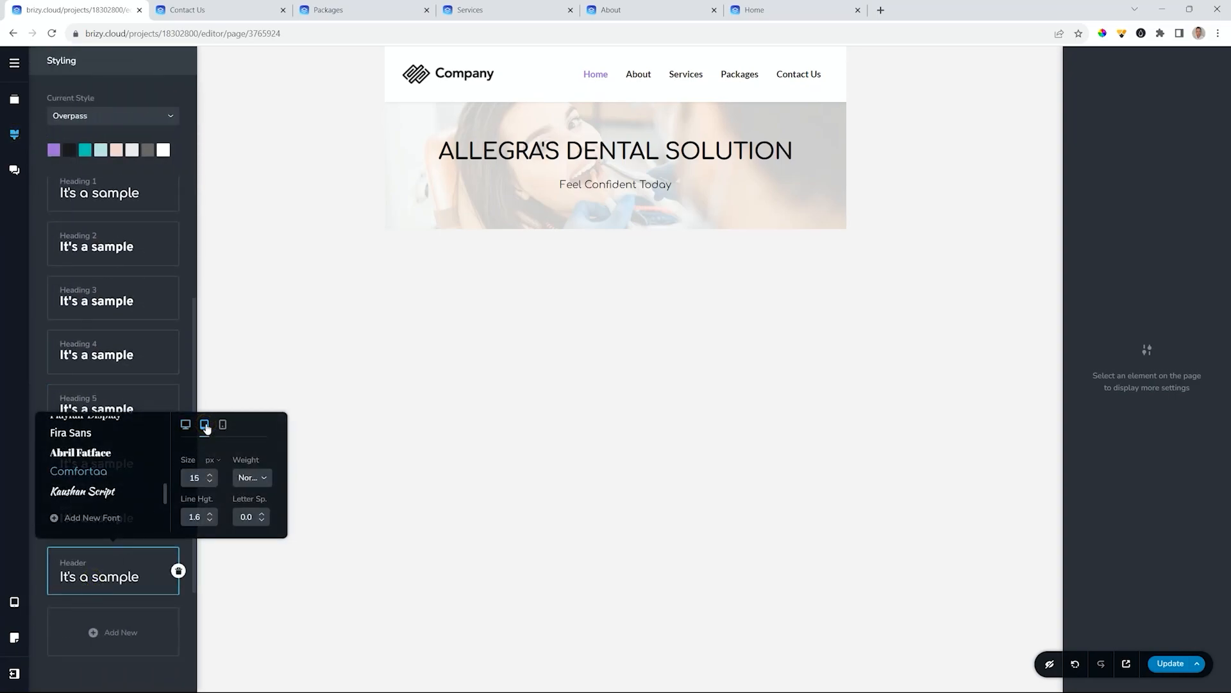
click(210, 484)
click(251, 477)
click(250, 500)
click(360, 358)
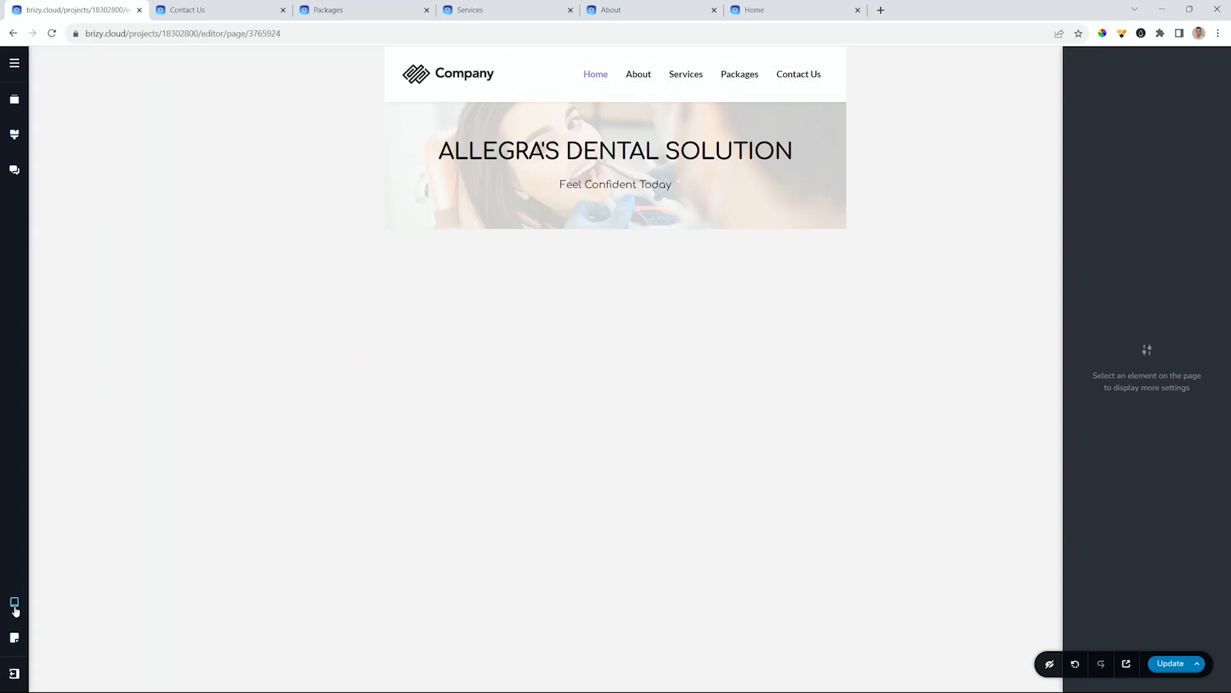
- Switch to mobile width and give the header menu box 46 px padding
mouse_move(14, 602)
click(67, 632)
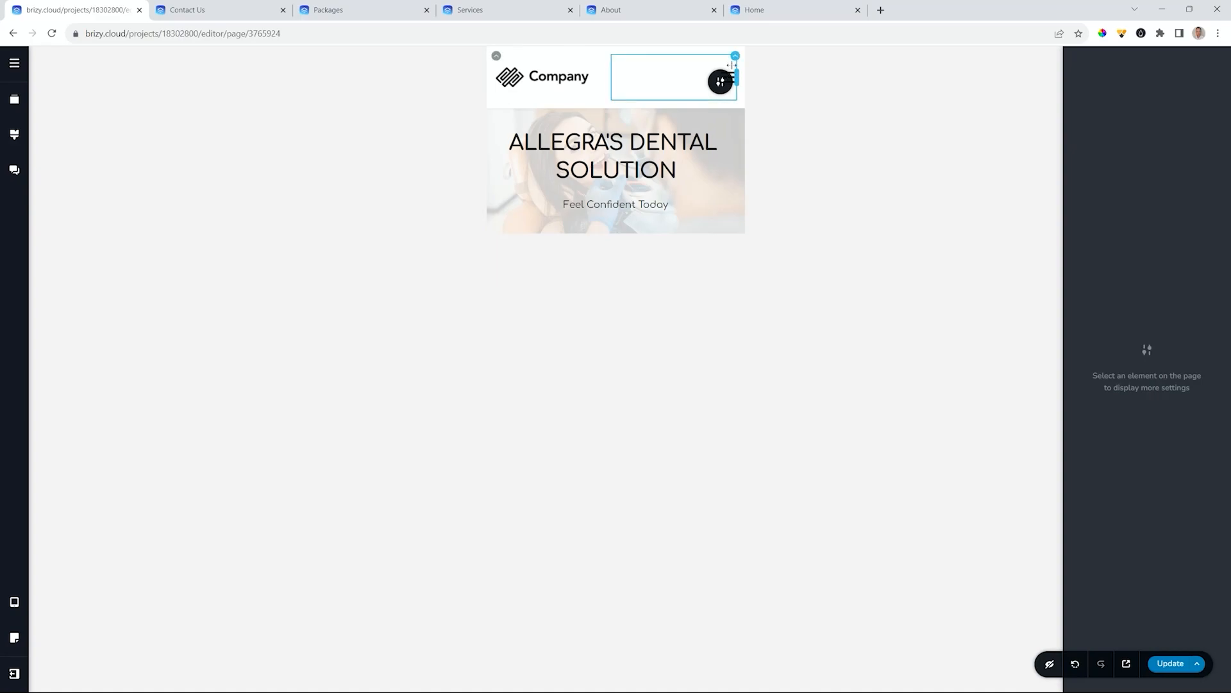
click(735, 60)
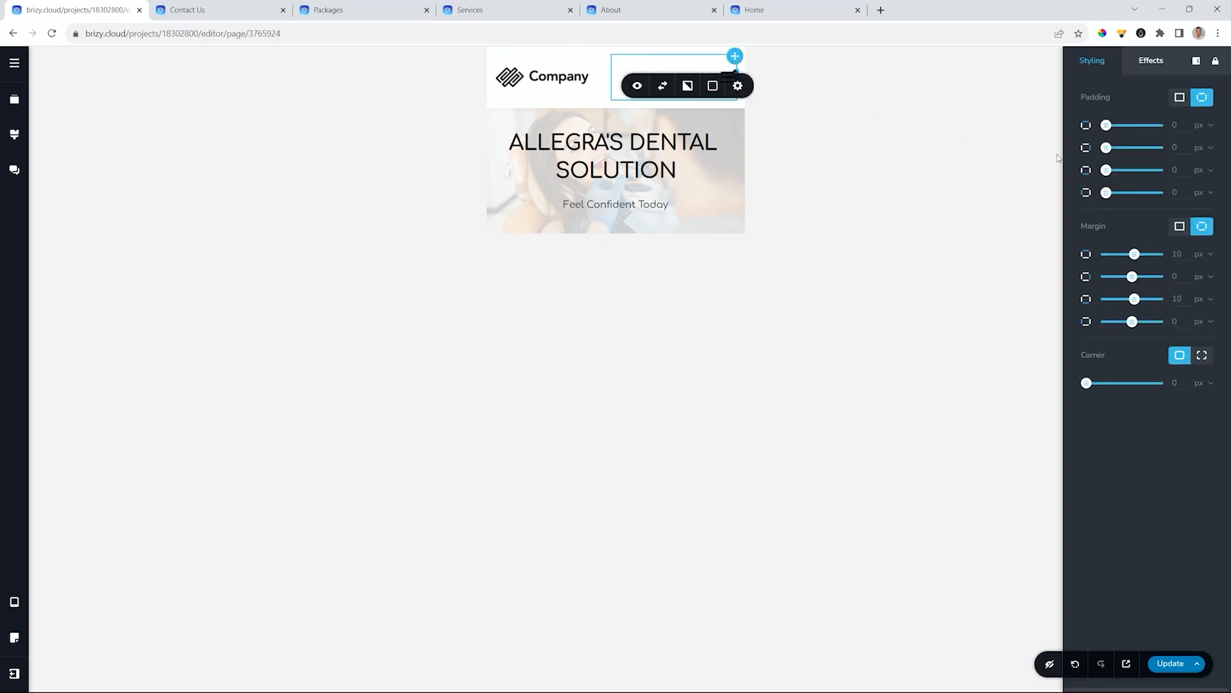
drag(1108, 149, 1130, 149)
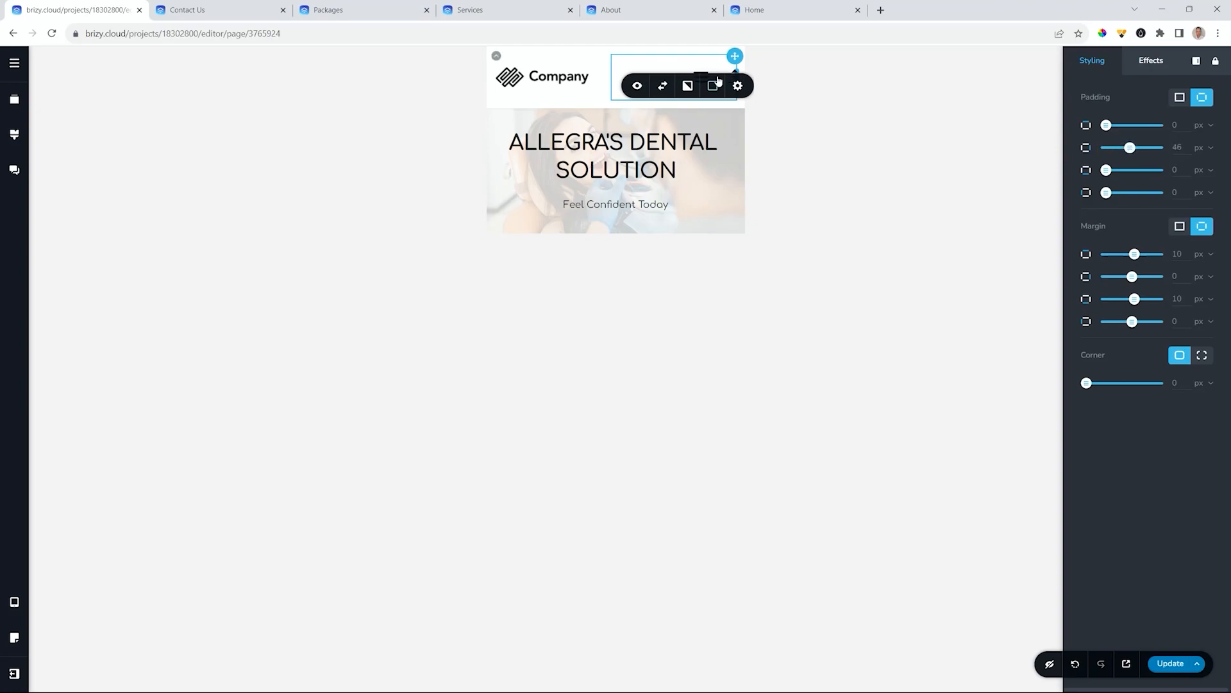
click(813, 82)
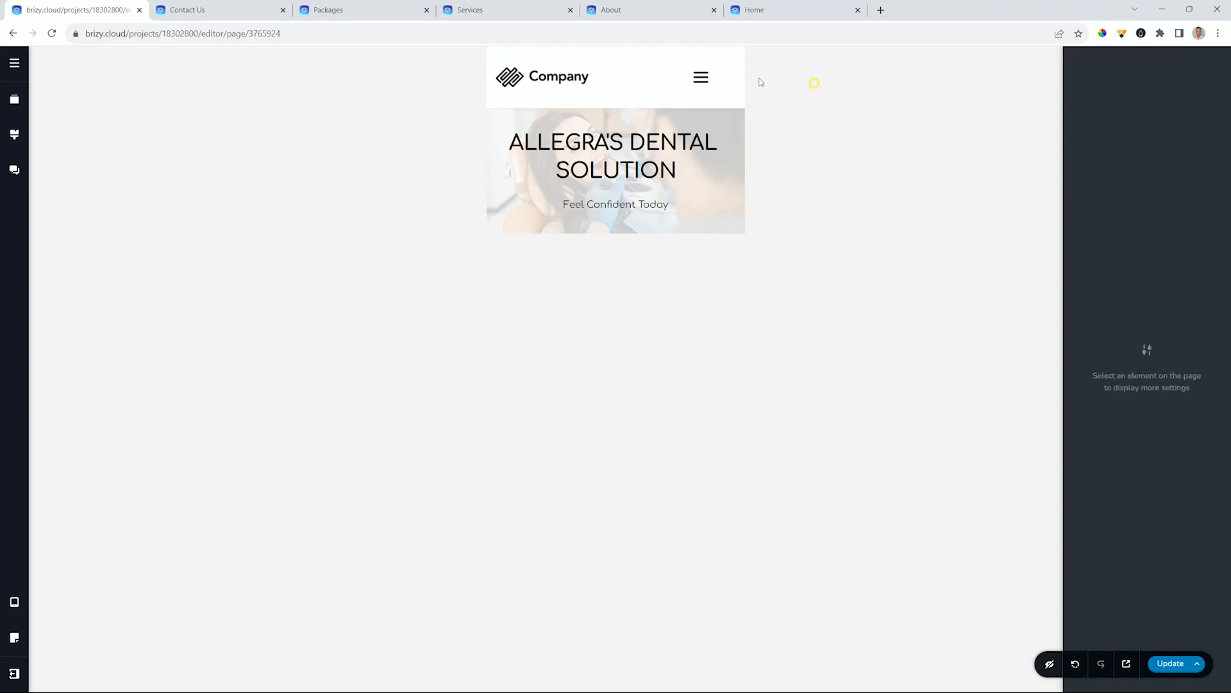
- Set the mobile menu drawer background to purple #A170D9, then close the drawer
click(700, 79)
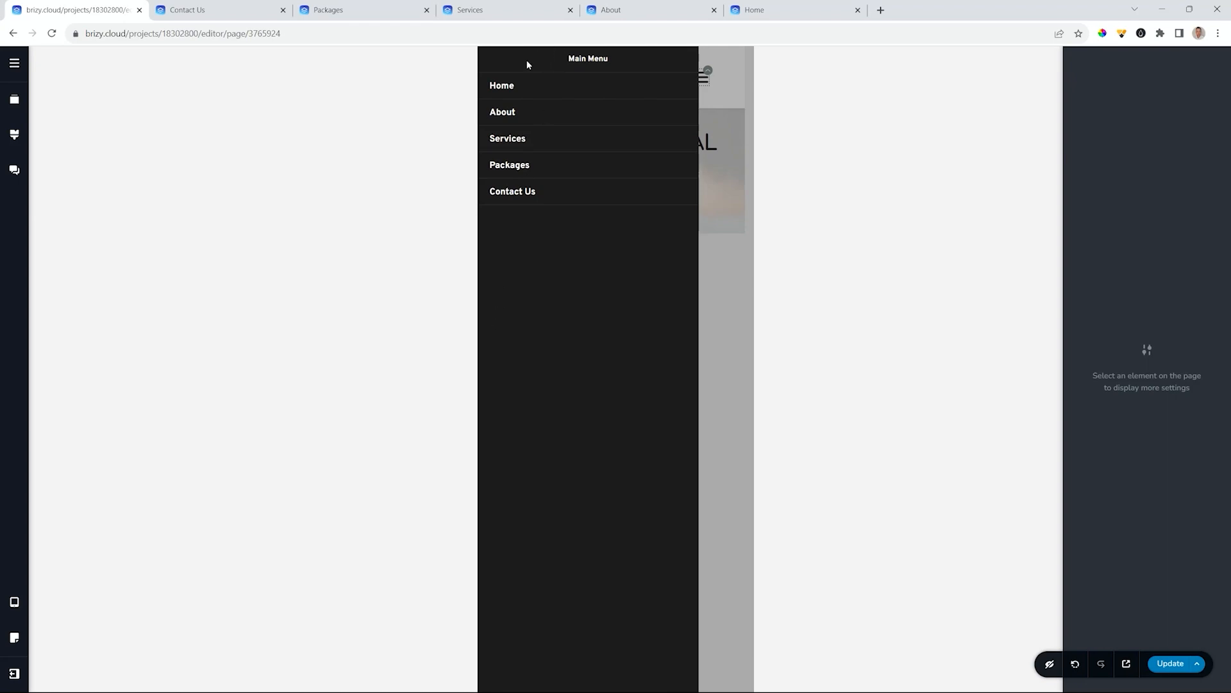
click(496, 86)
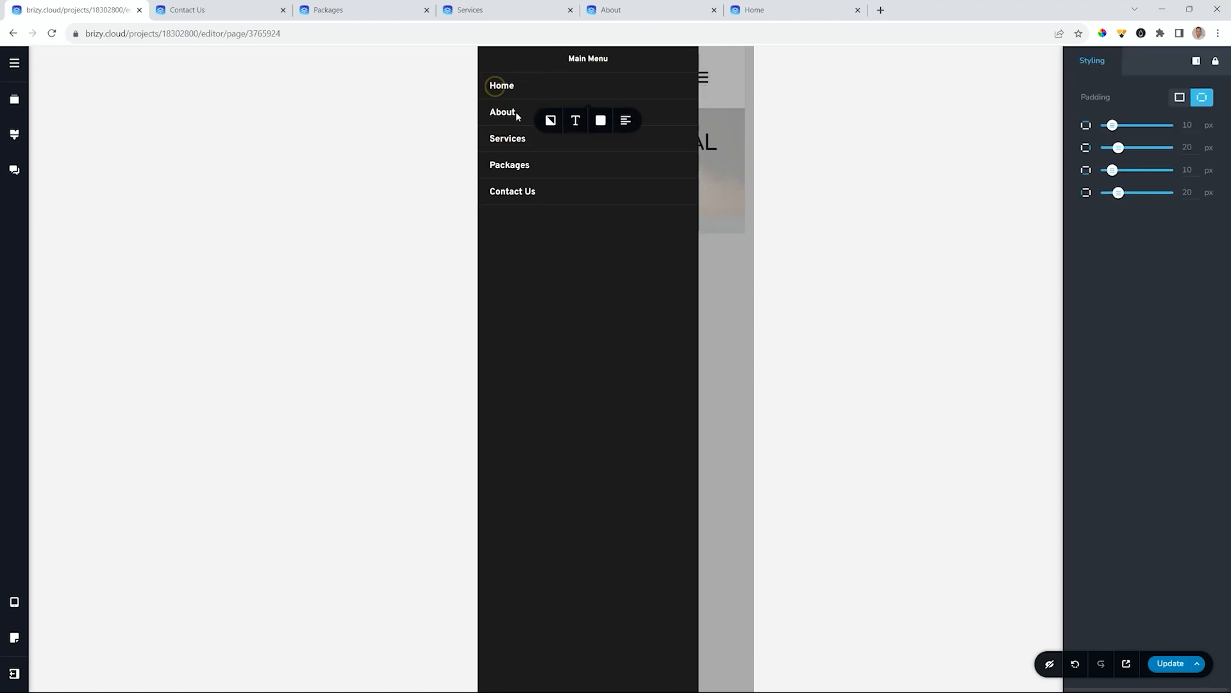
click(600, 122)
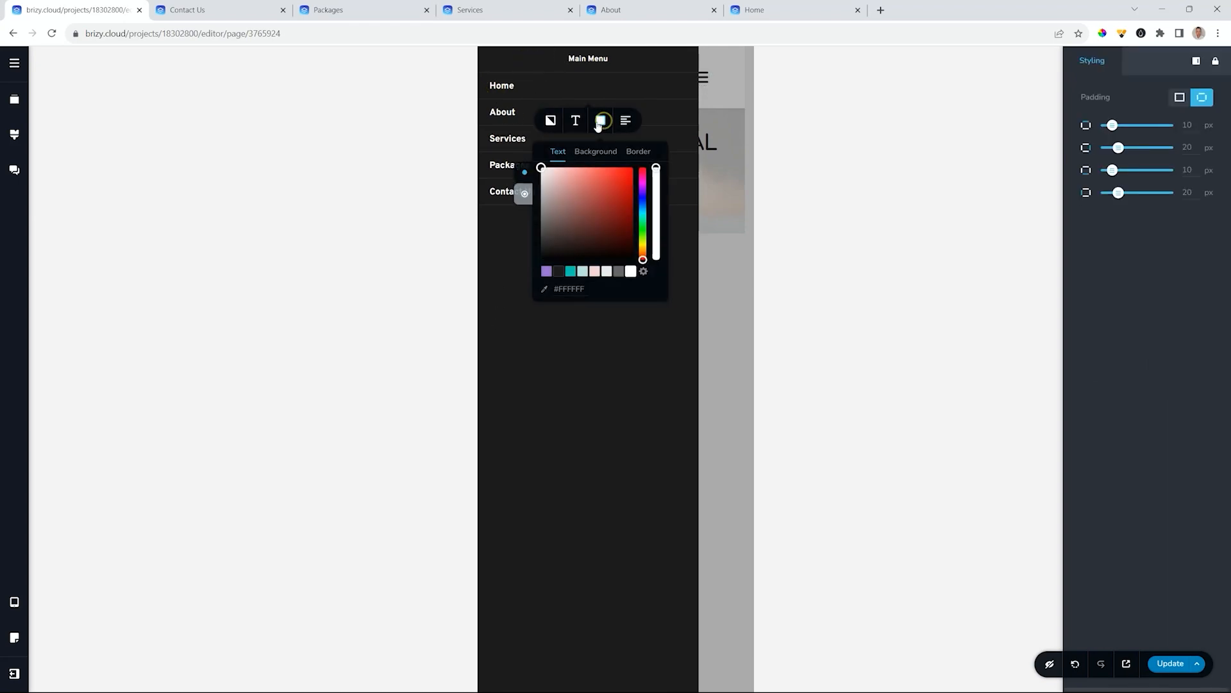
click(596, 151)
click(546, 271)
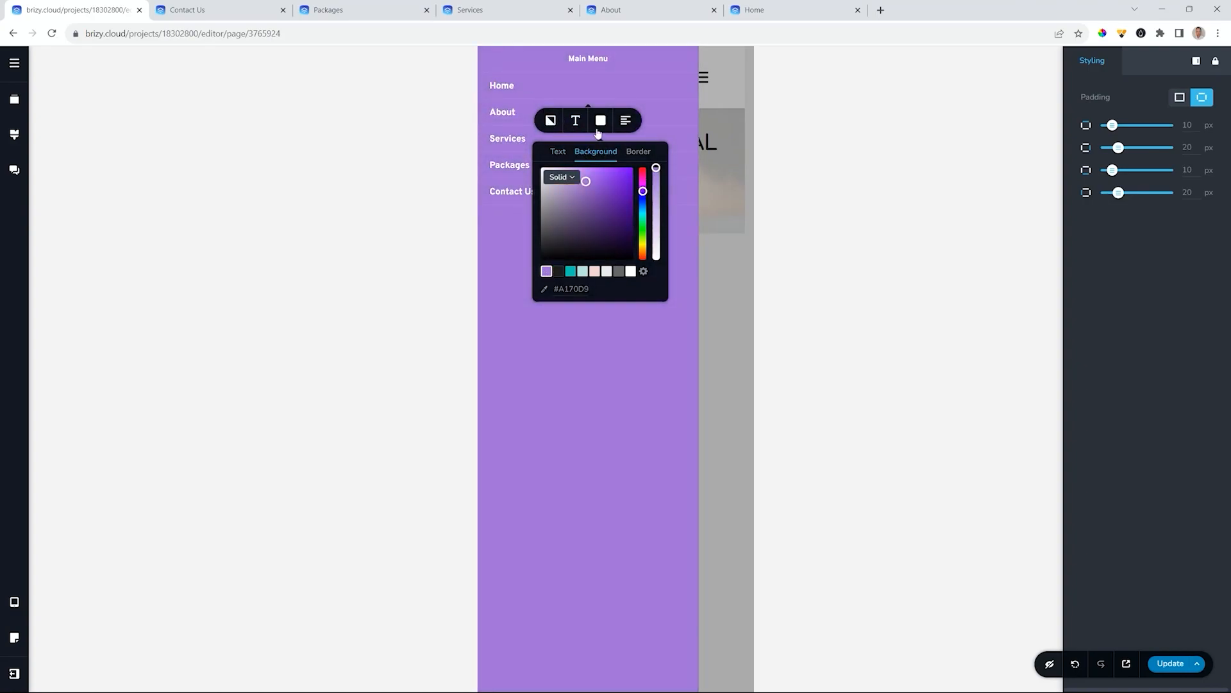
click(596, 56)
click(702, 78)
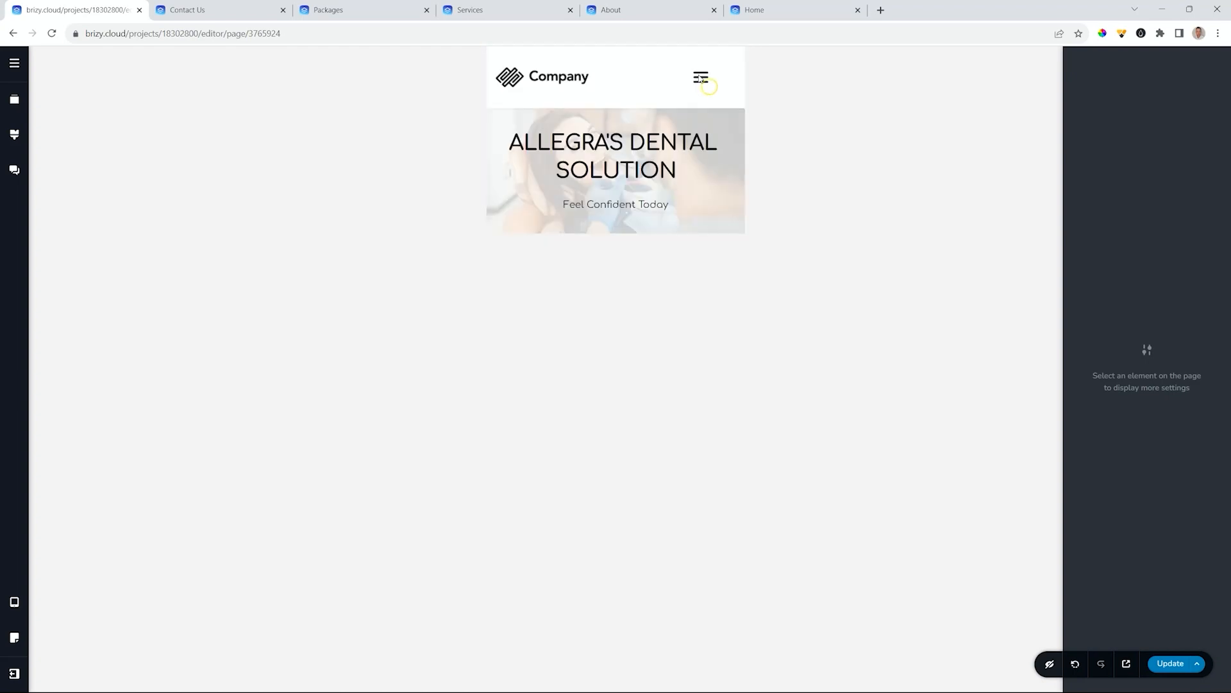
- Enlarge the hamburger icon to 36 px, colour it purple, and make the drawer open from the right
click(702, 77)
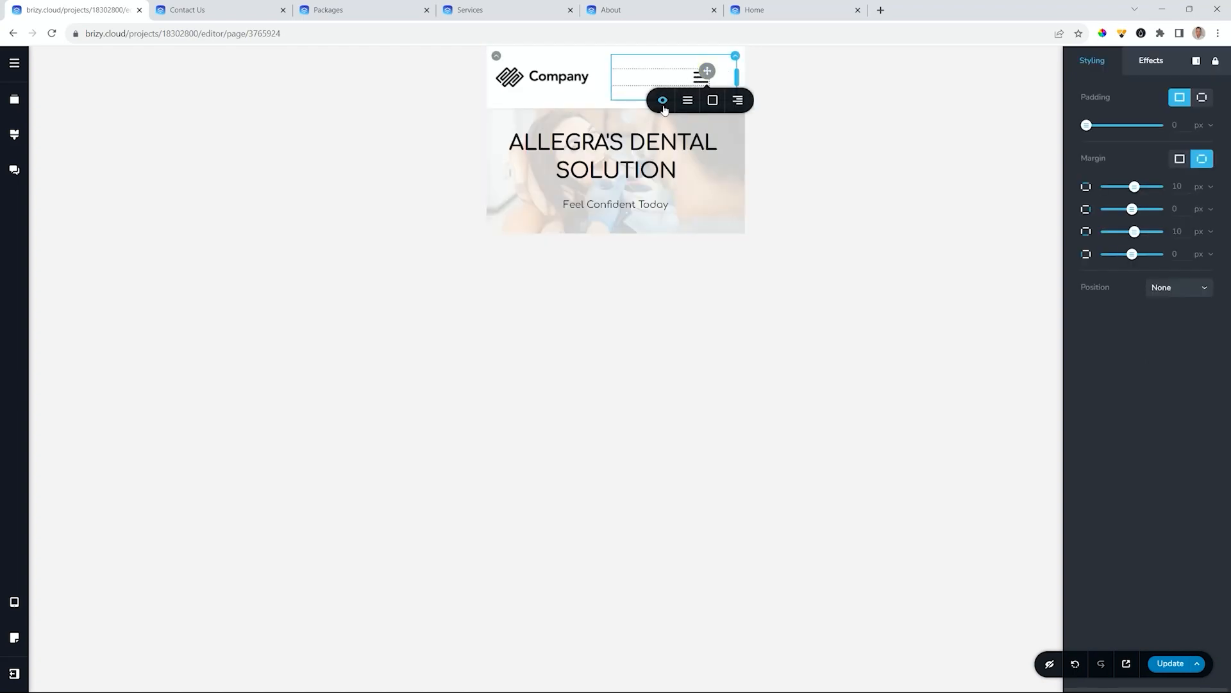
click(687, 100)
drag(642, 159, 651, 157)
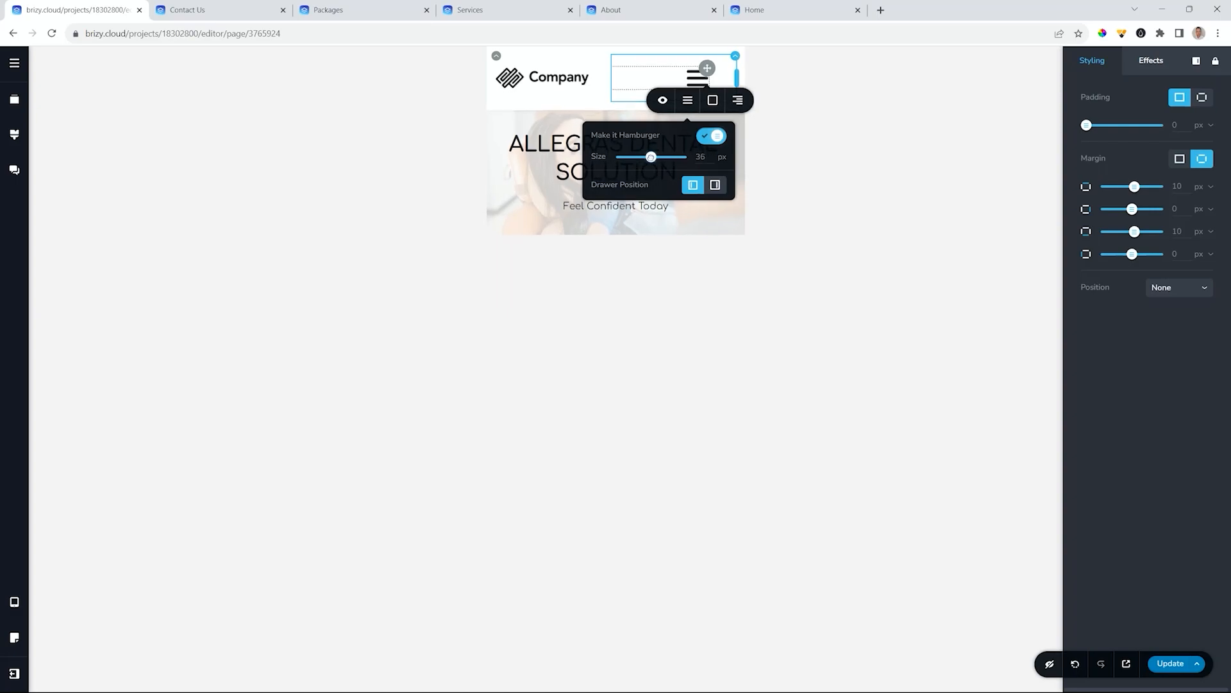
click(712, 100)
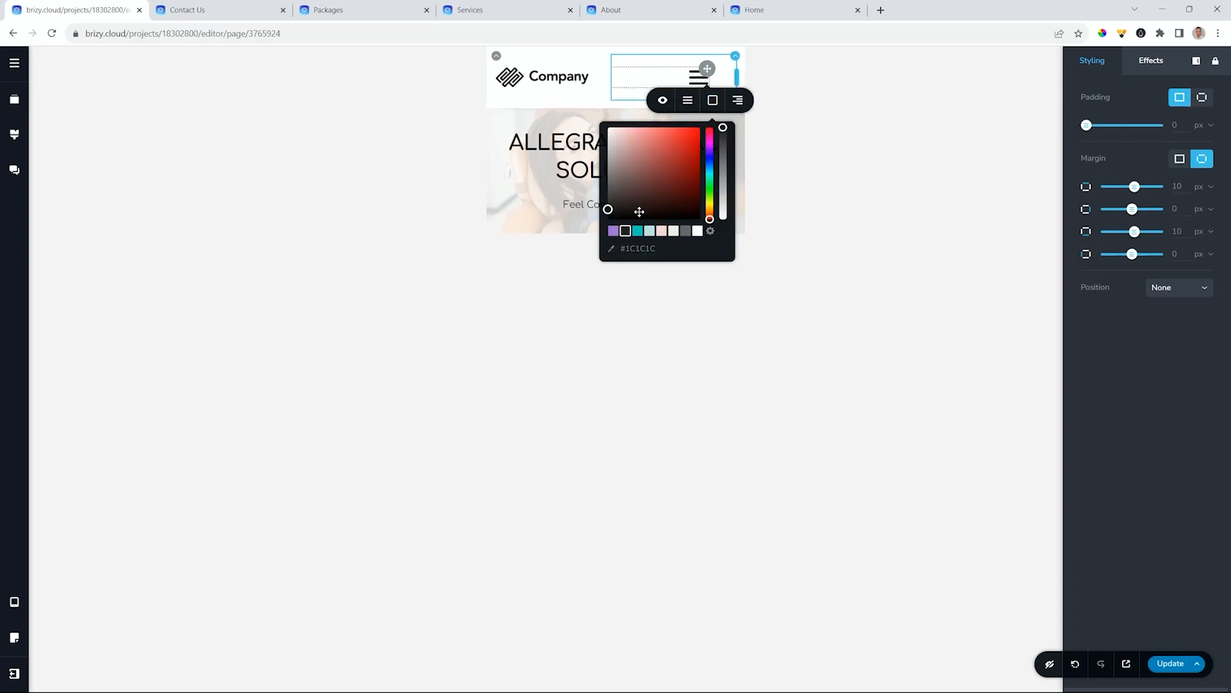
click(614, 232)
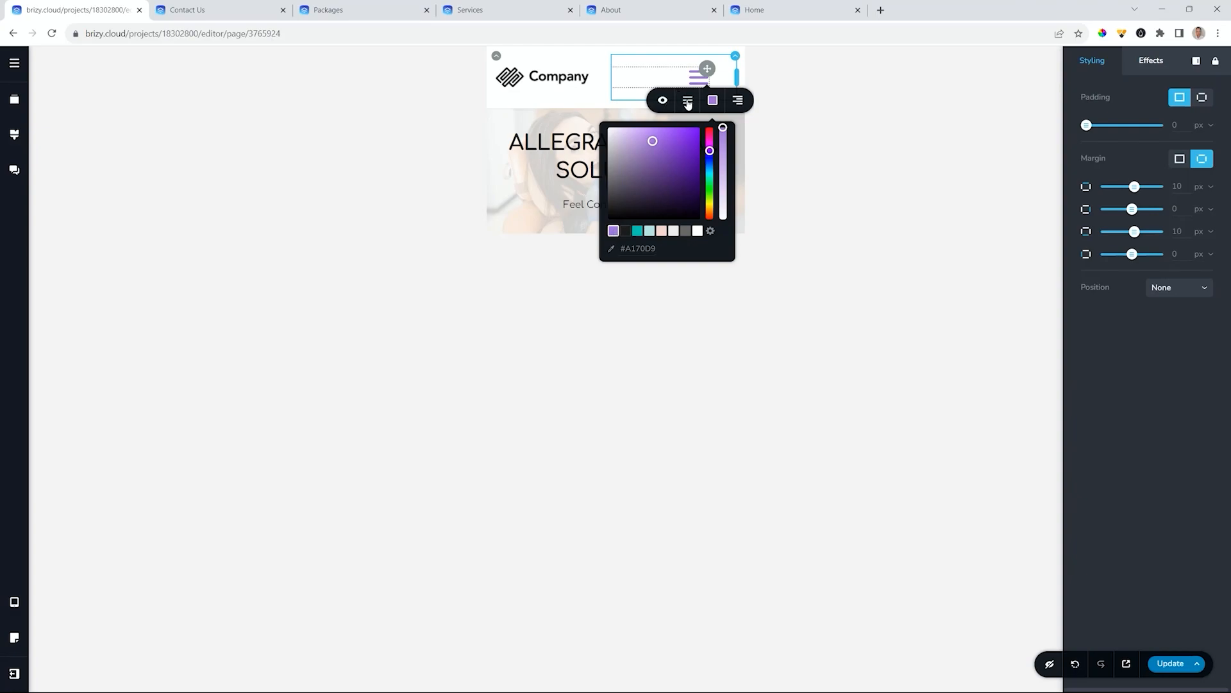
click(688, 100)
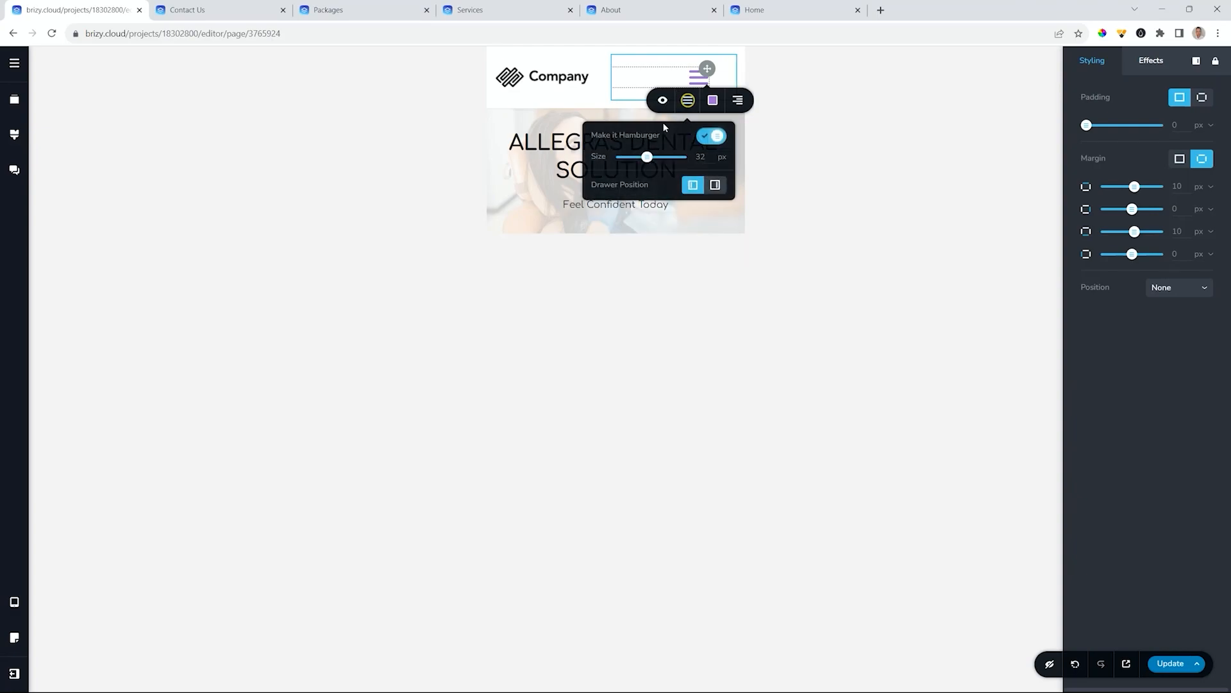
click(716, 185)
click(696, 77)
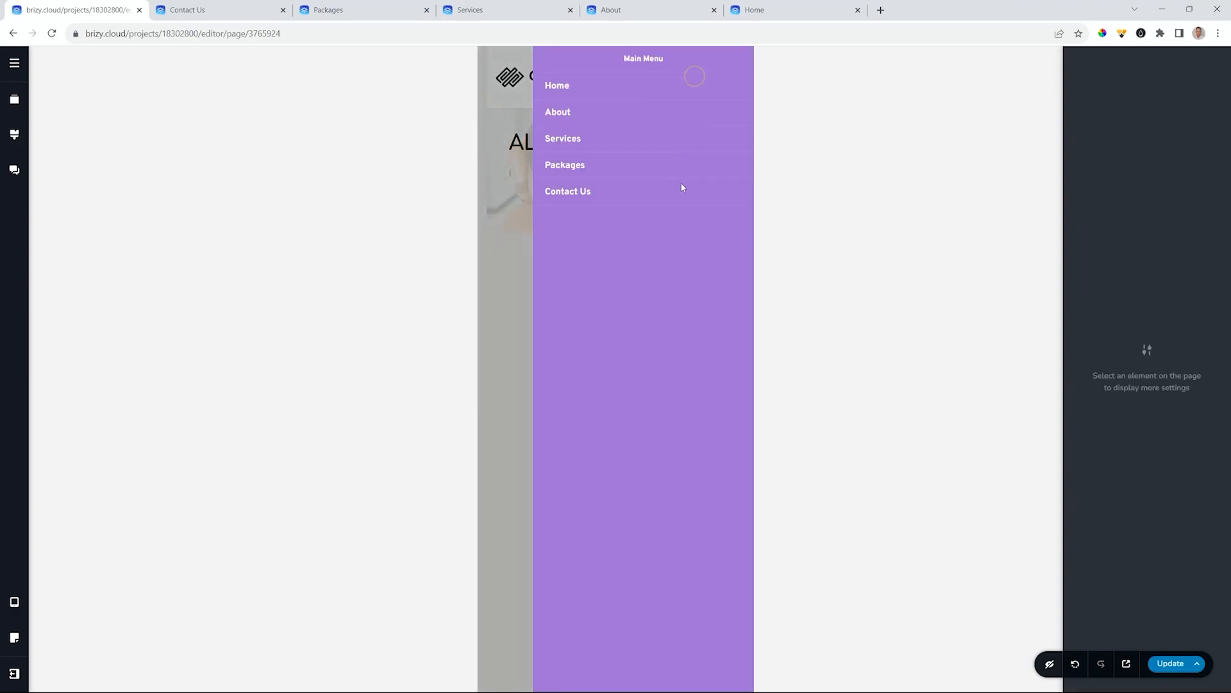
click(507, 122)
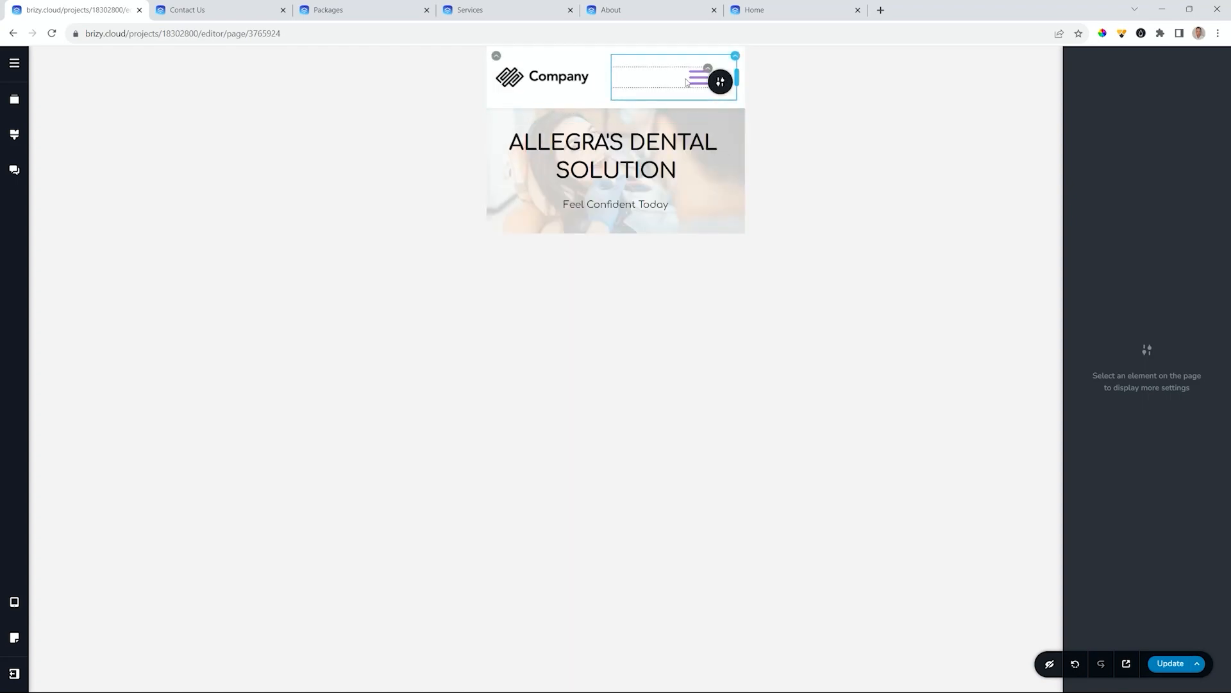
- Reset the mobile menu box padding to 0 px and return the canvas to desktop view
click(734, 58)
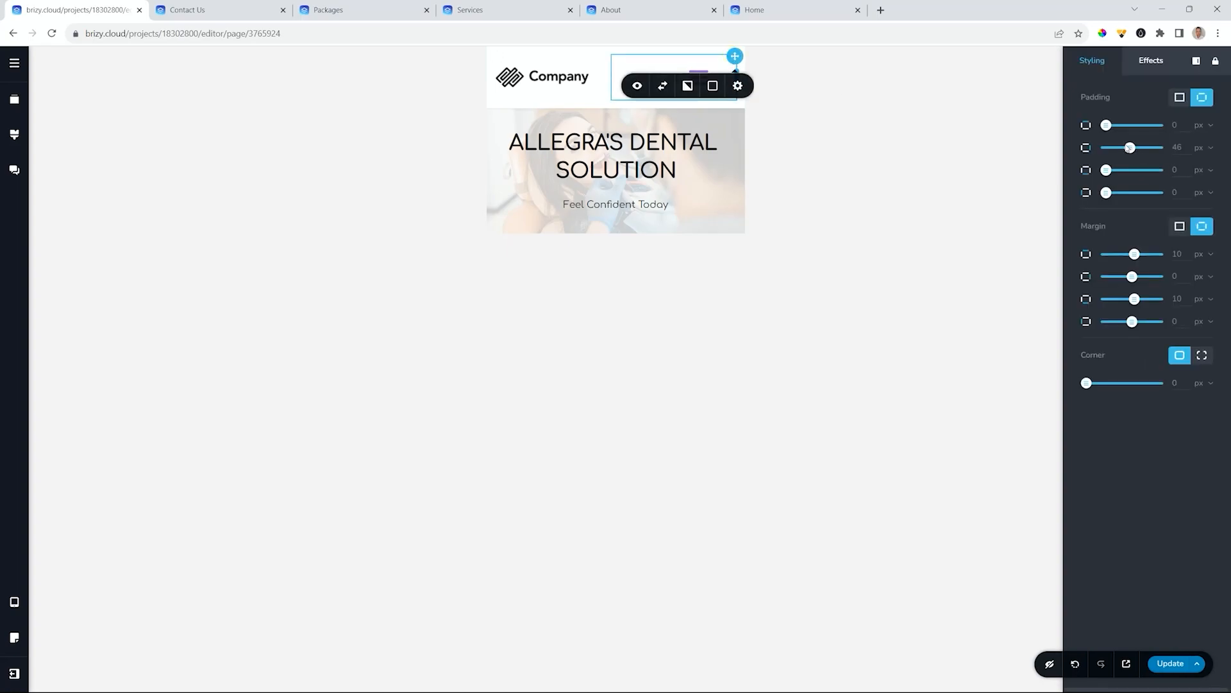
drag(1132, 149, 1106, 148)
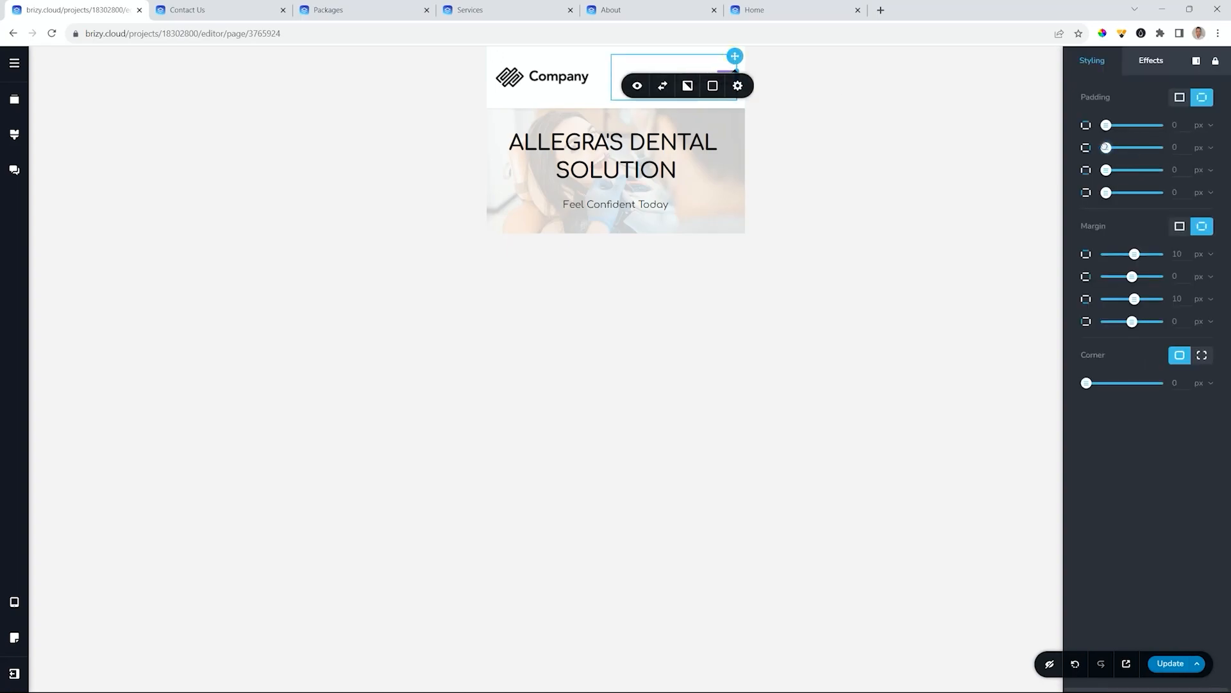
click(865, 153)
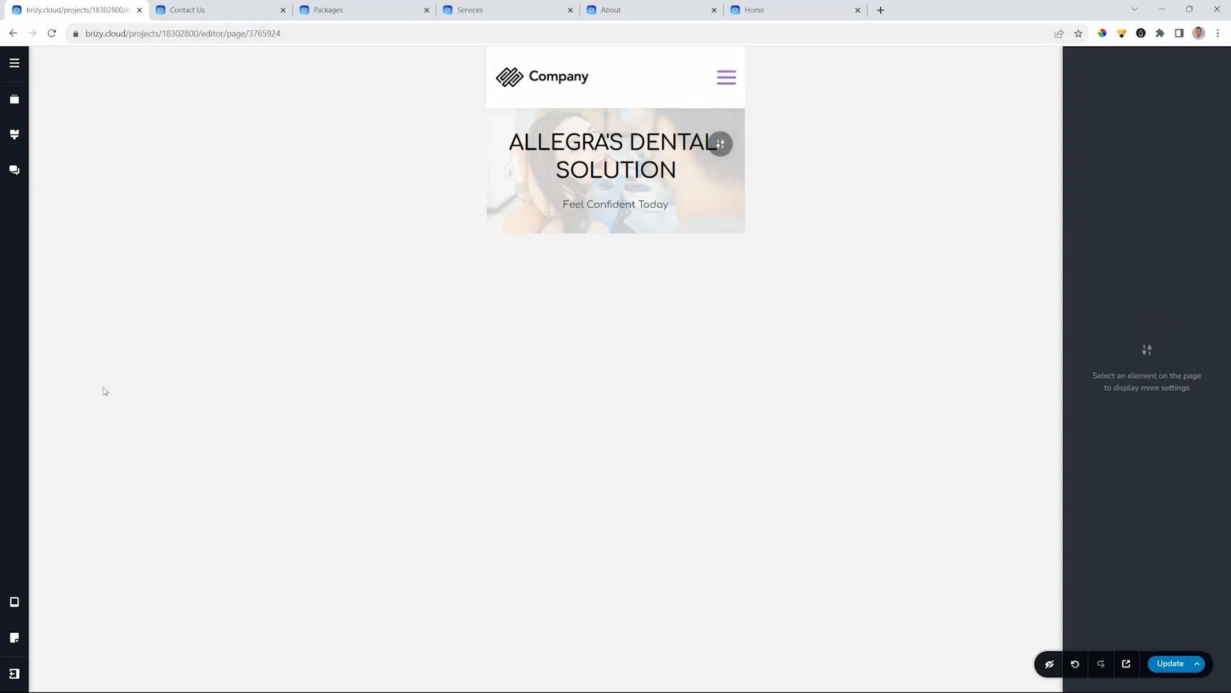
mouse_move(21, 621)
click(52, 571)
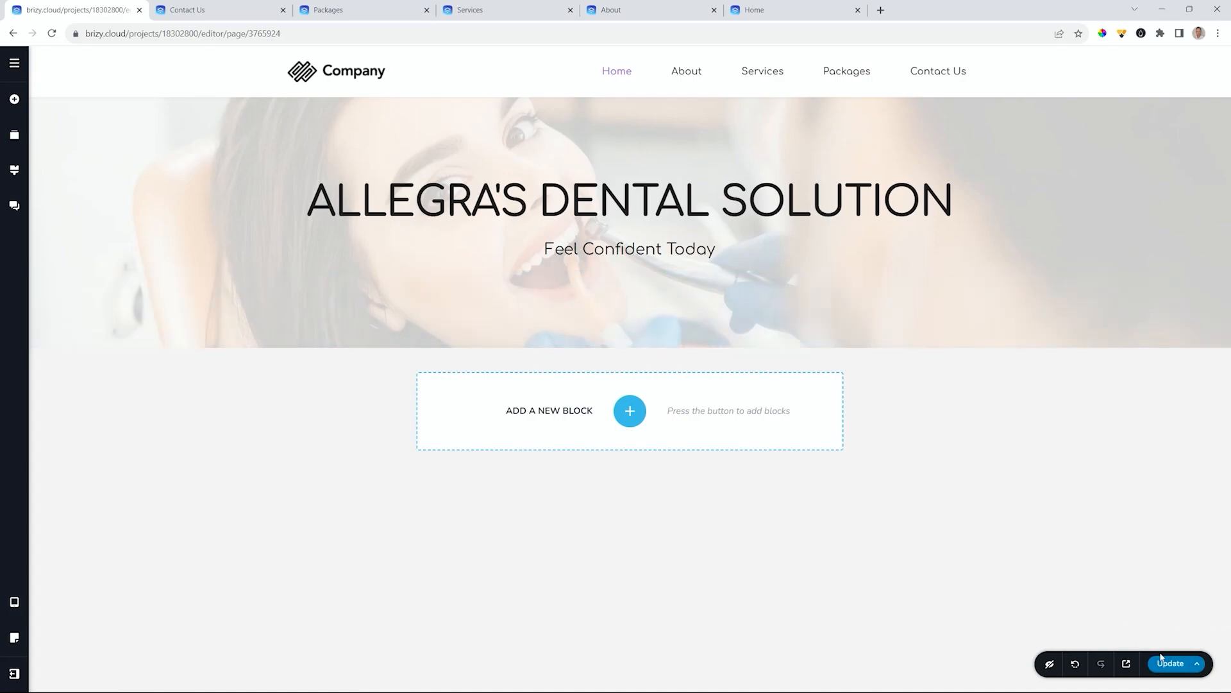
- Publish the page with Update and reload the live Home page to see the new header
click(1163, 665)
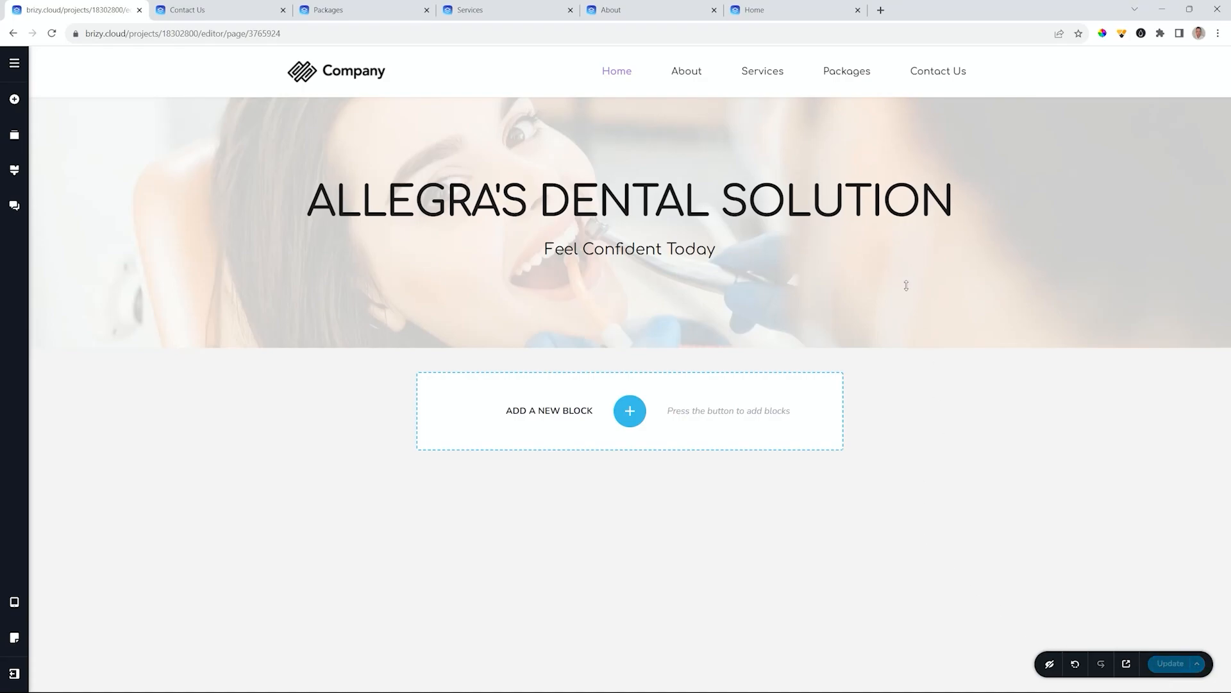
click(783, 14)
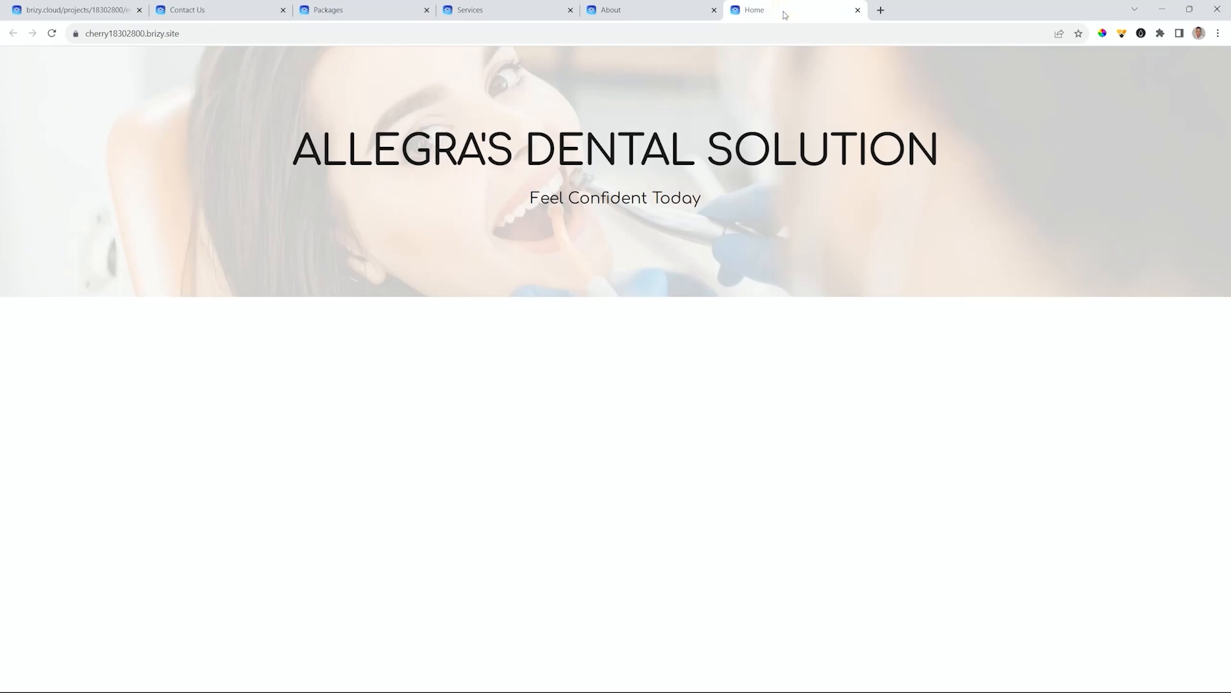
click(52, 33)
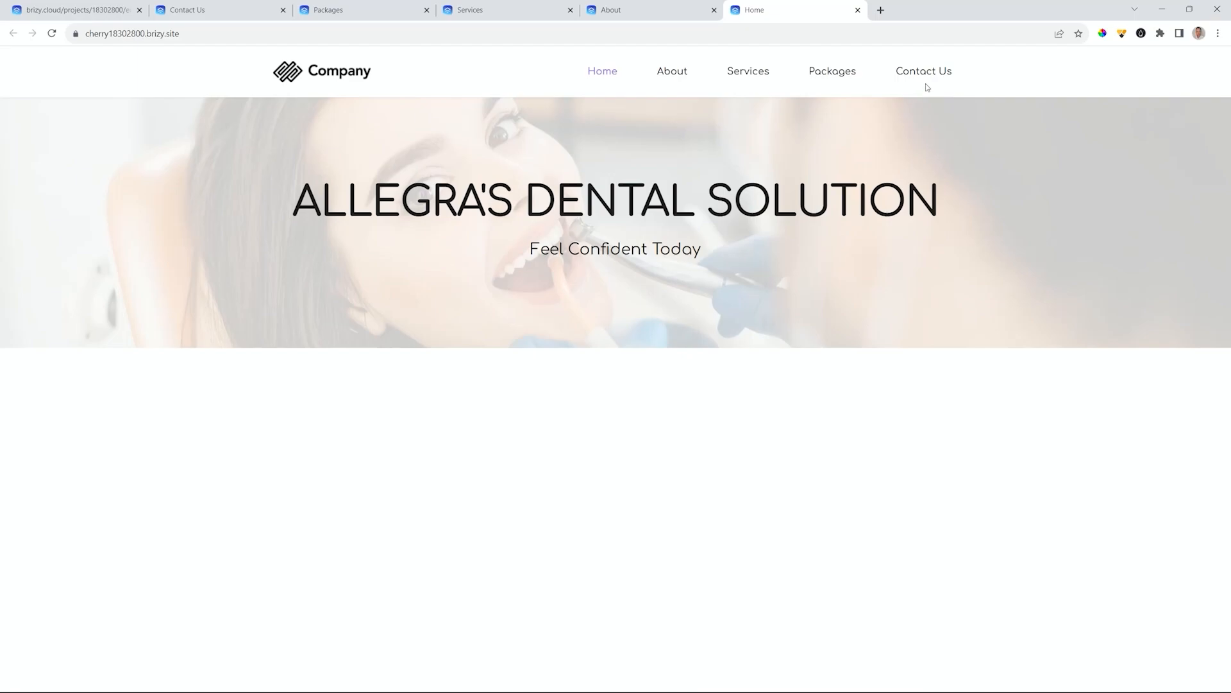
- Check the live About and Contact Us pages, then return to the Brizy editor
click(669, 13)
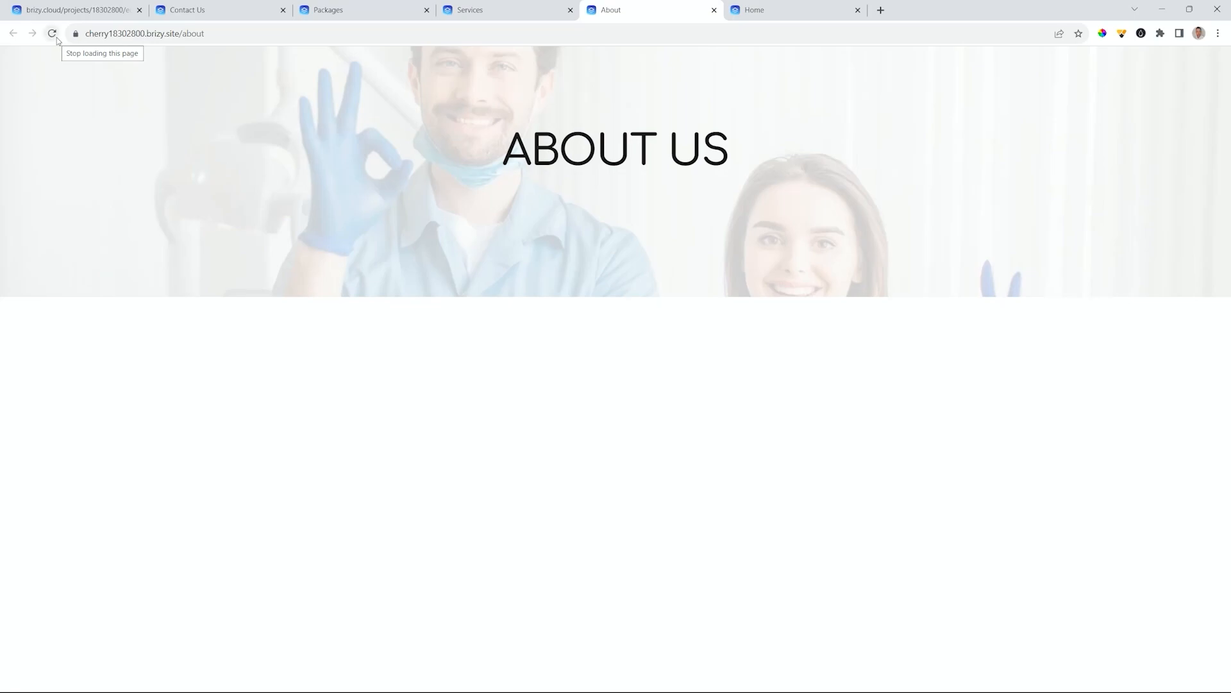
click(757, 10)
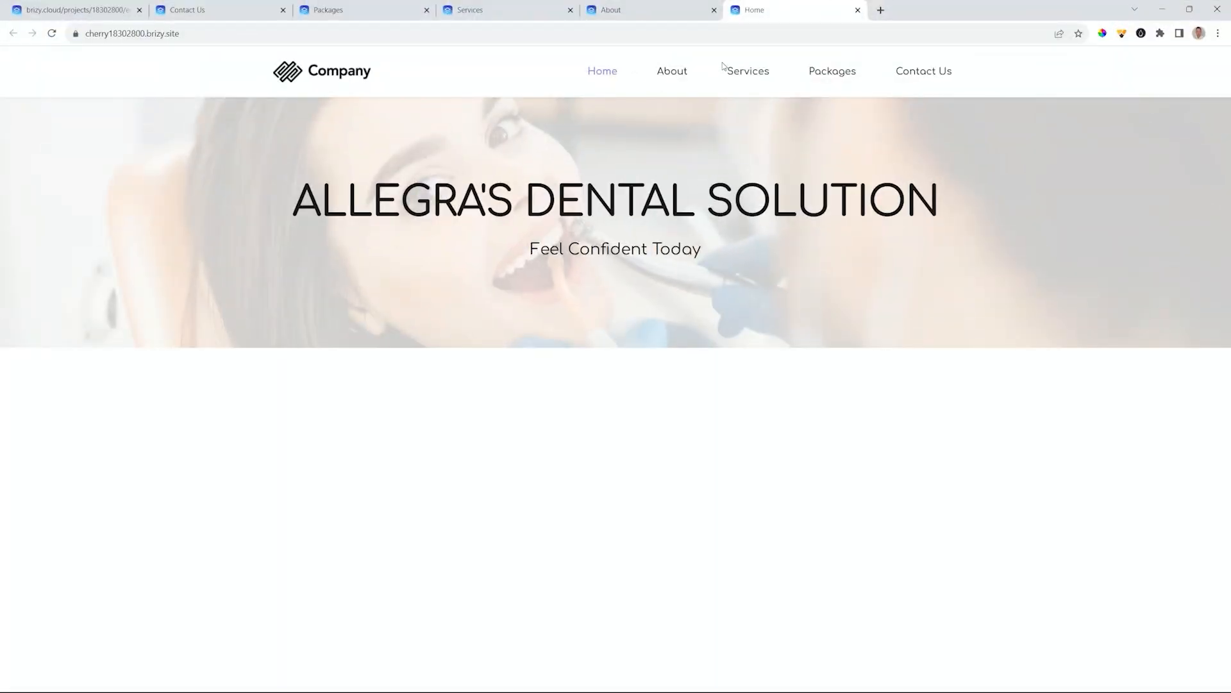
click(76, 11)
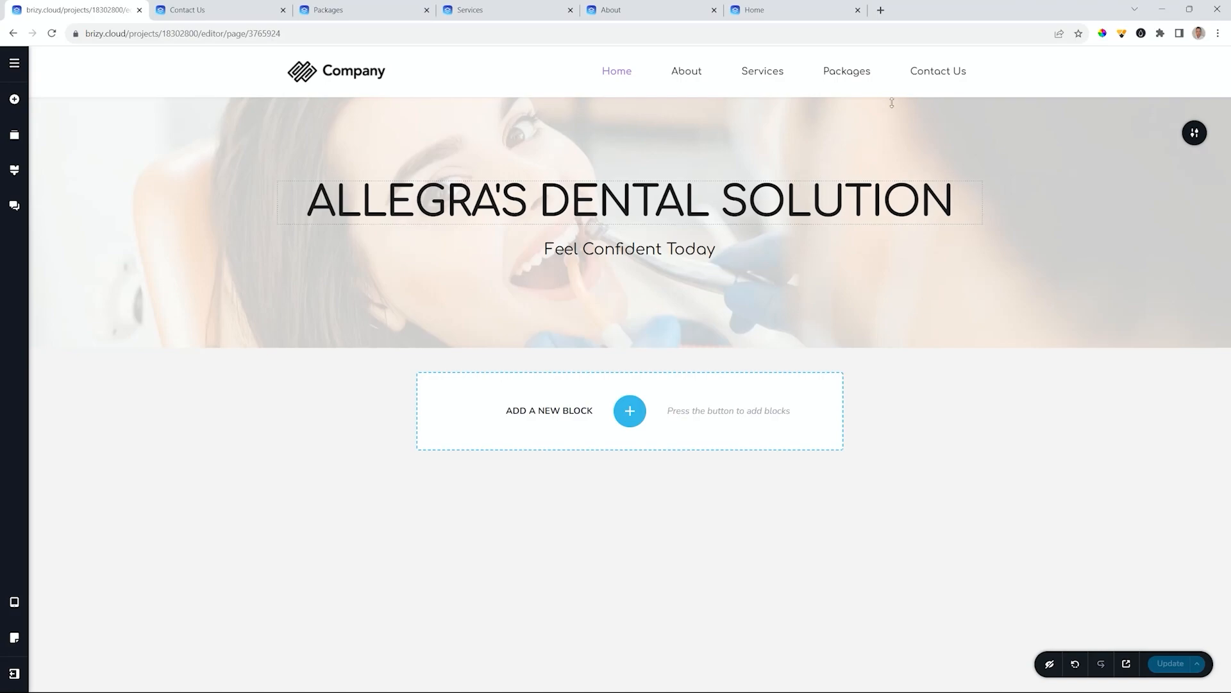
click(796, 12)
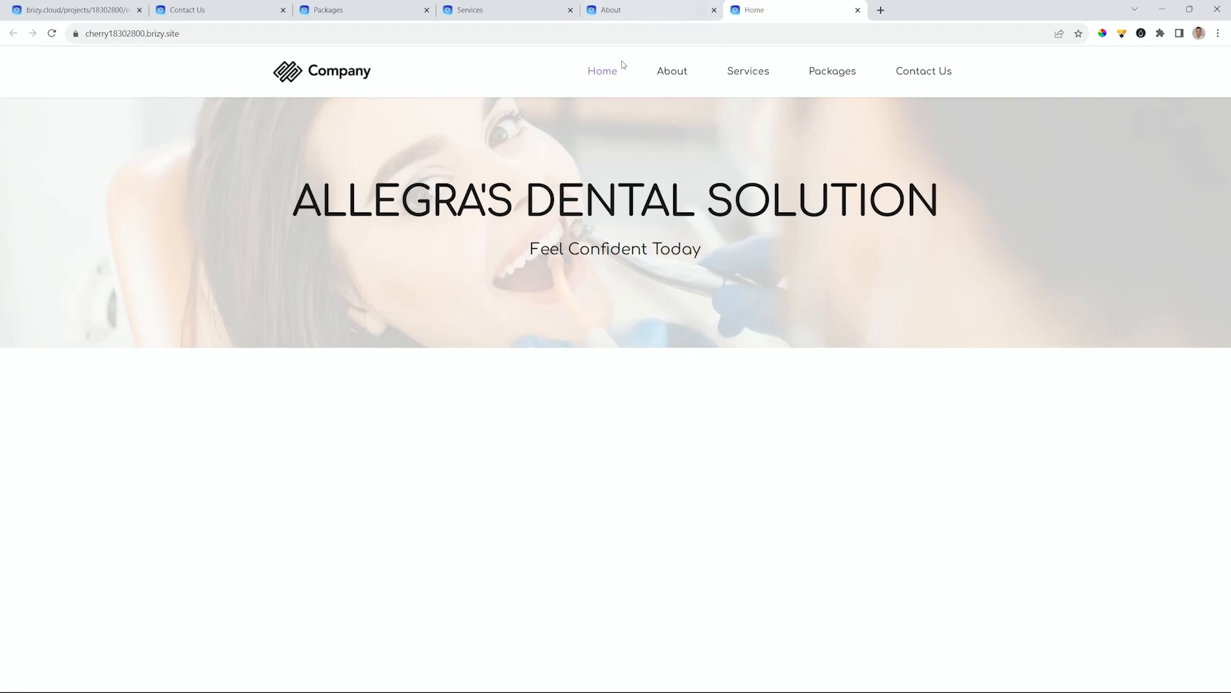
click(923, 72)
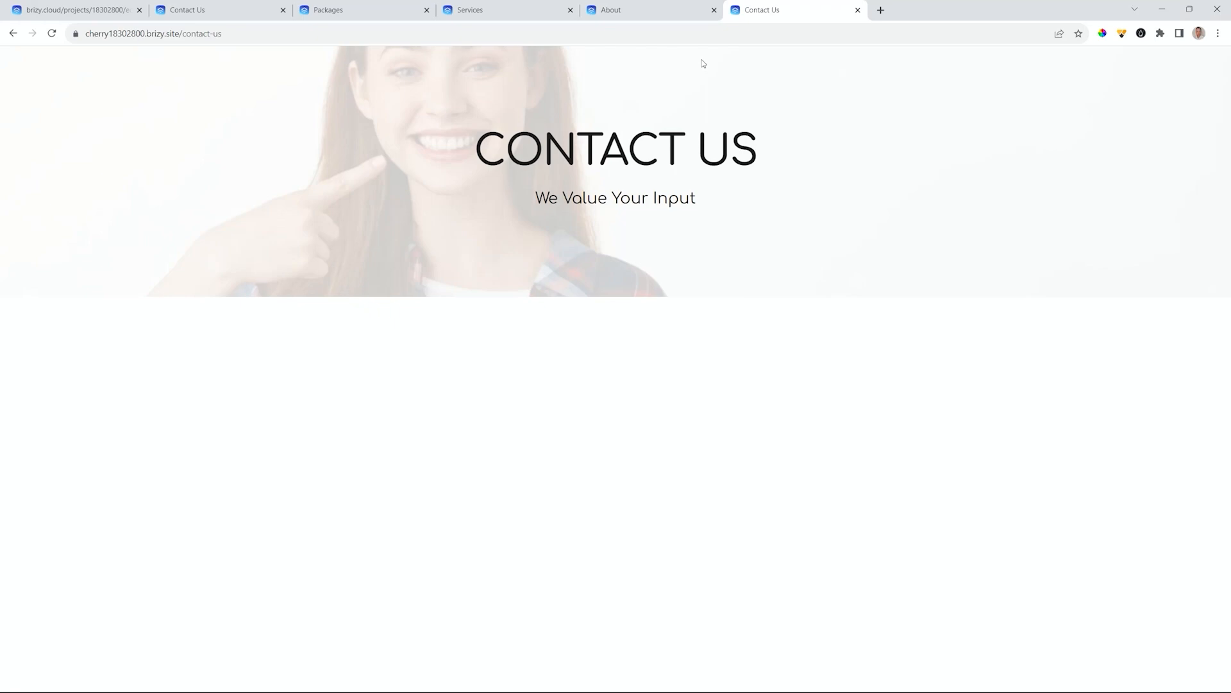
click(95, 17)
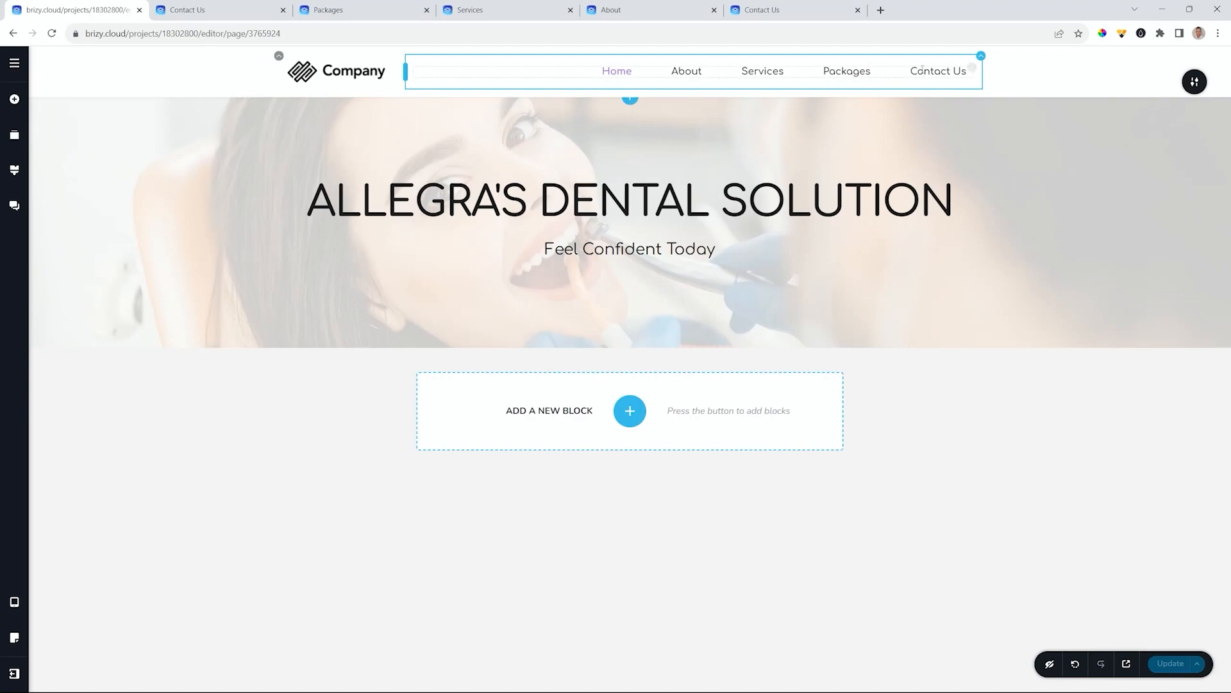
- In the sticky header block's settings, switch on Make it Global to bring up Conditions
click(1191, 83)
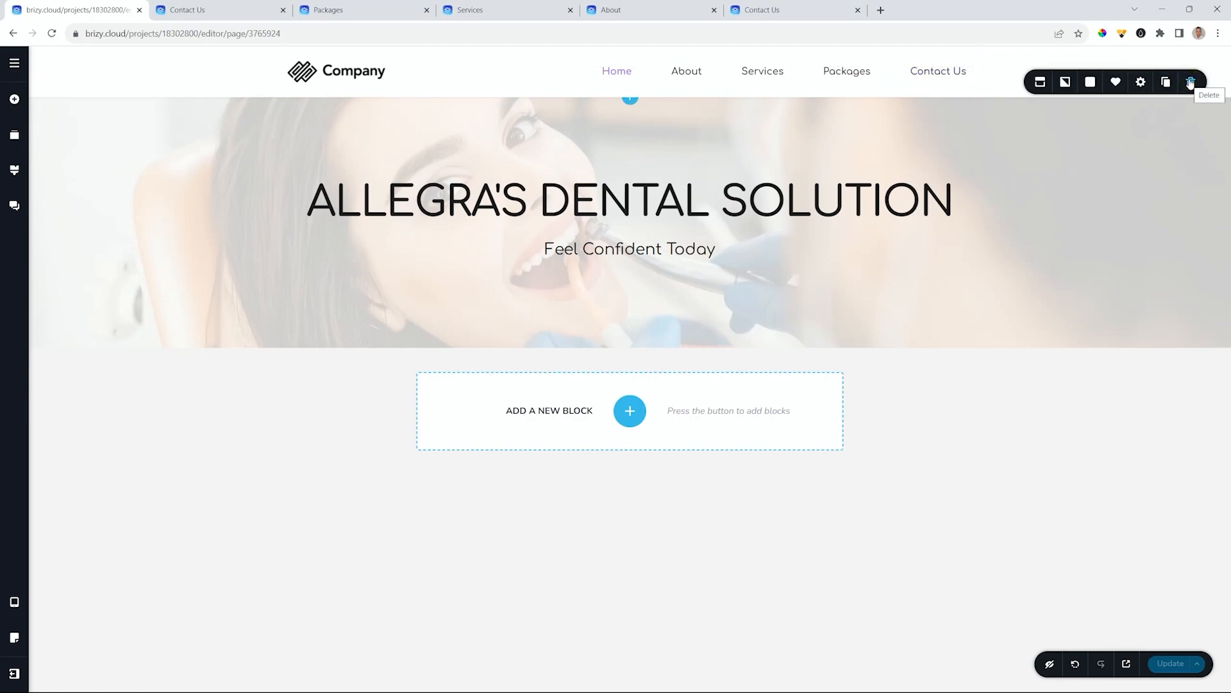
click(1040, 81)
click(1092, 149)
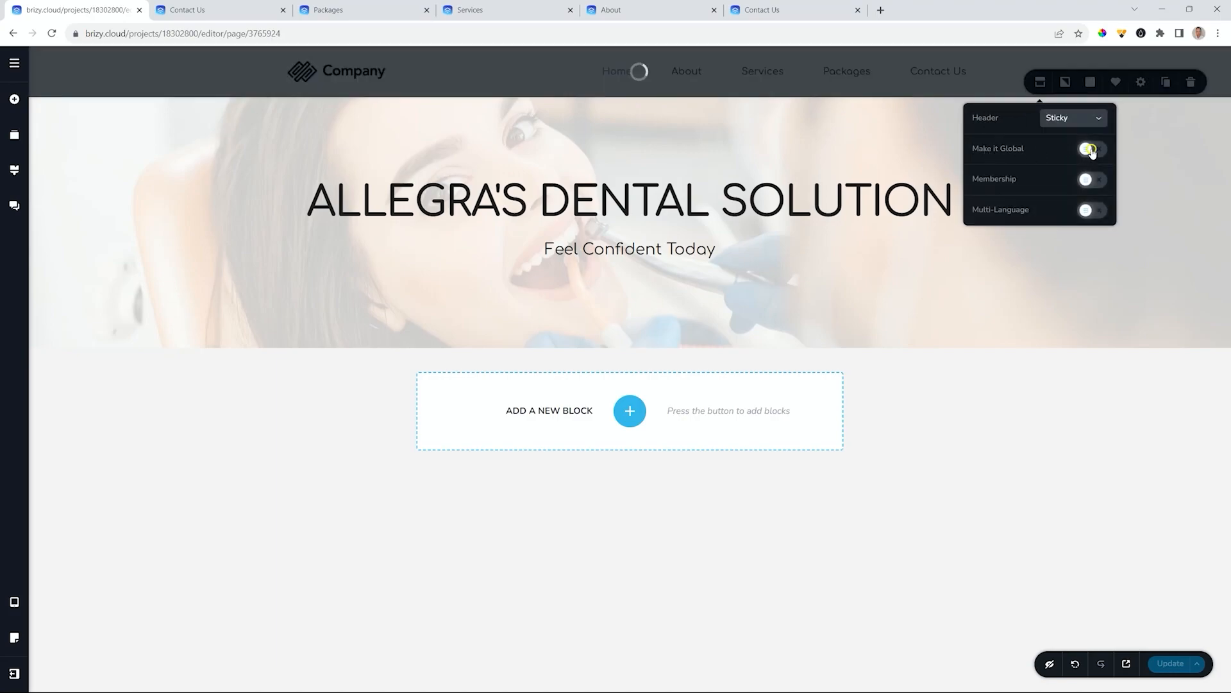
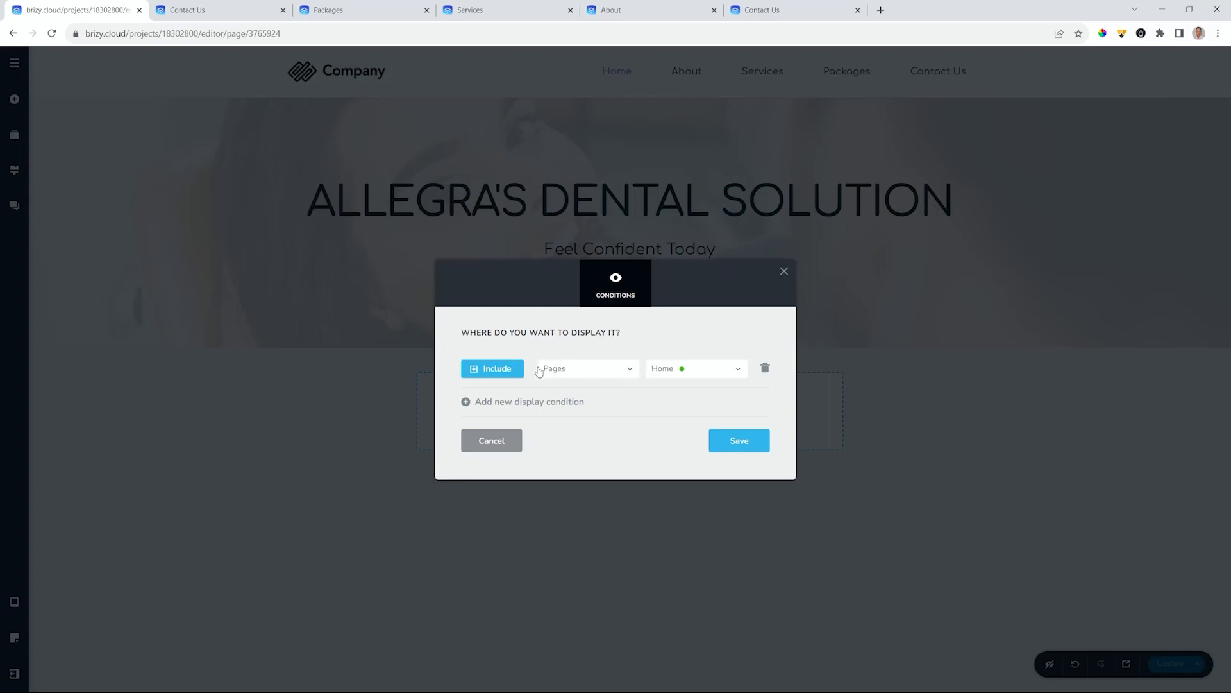
- Set the display condition to All content, then narrow it to Pages > Home
click(632, 372)
click(557, 392)
click(738, 371)
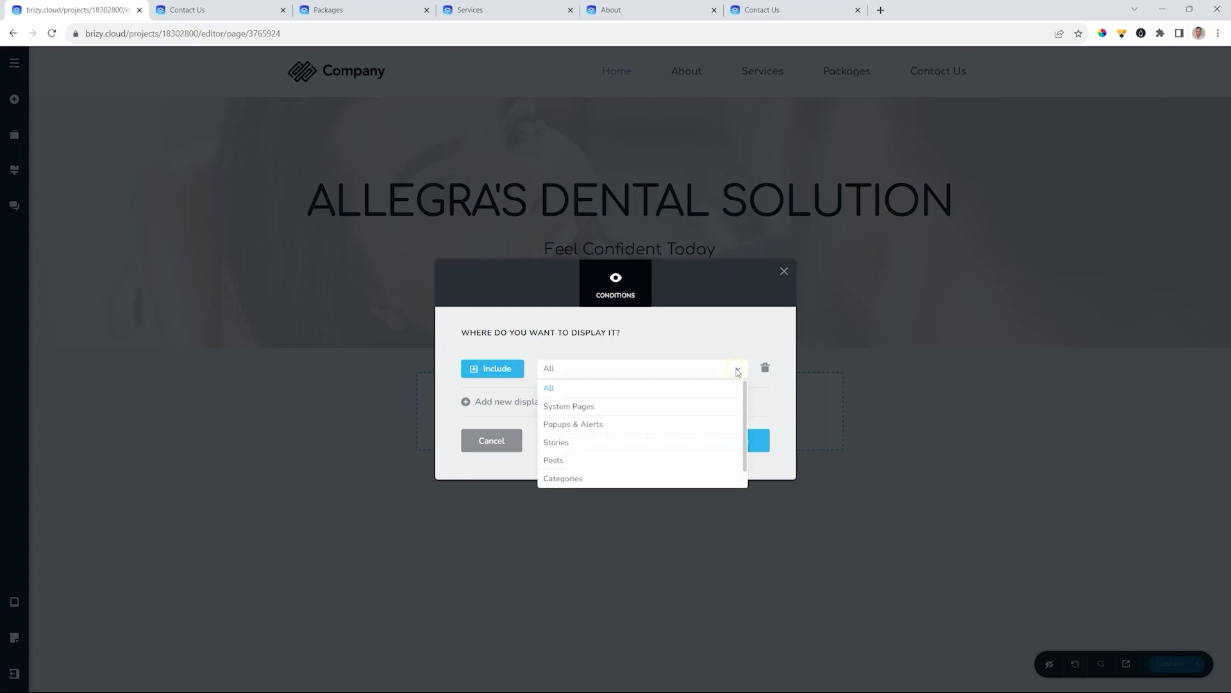
scroll(578, 436, down, 1)
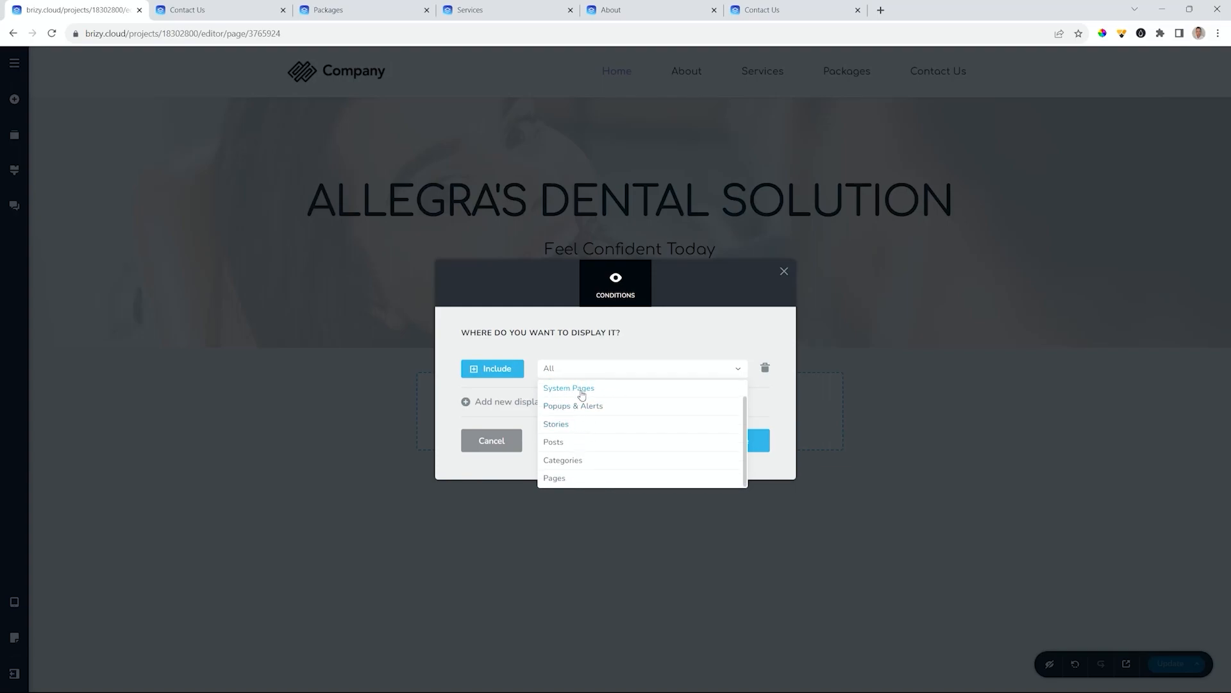
click(565, 479)
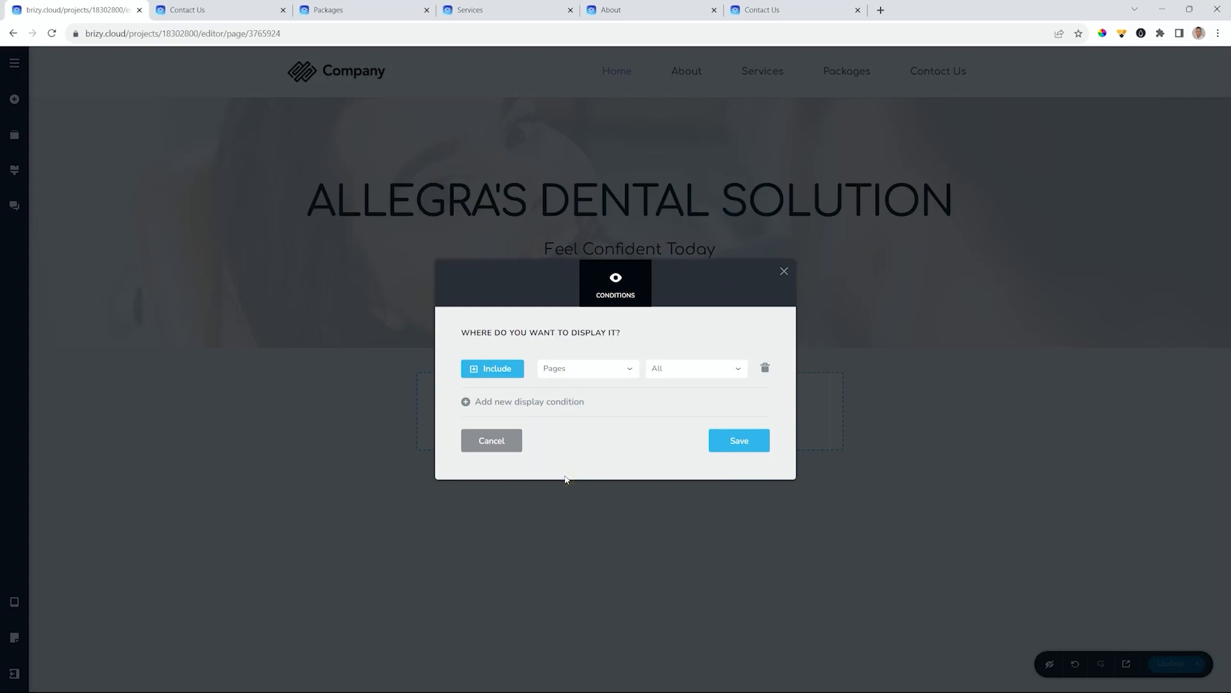
click(726, 365)
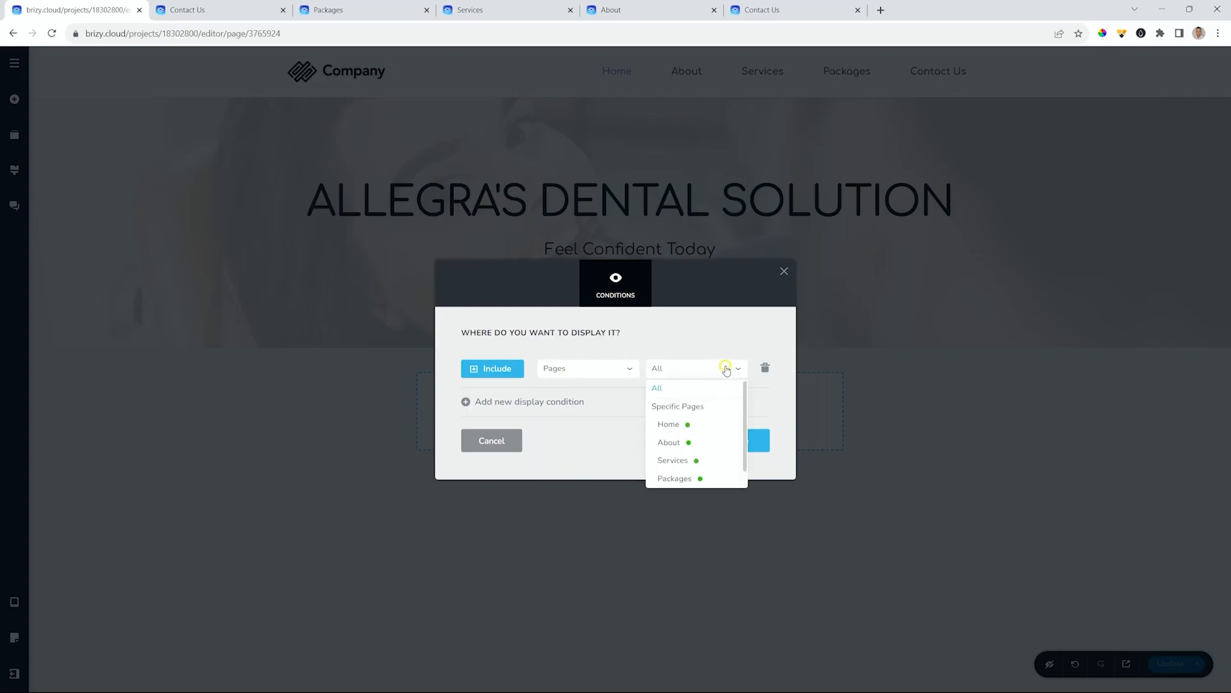
click(671, 427)
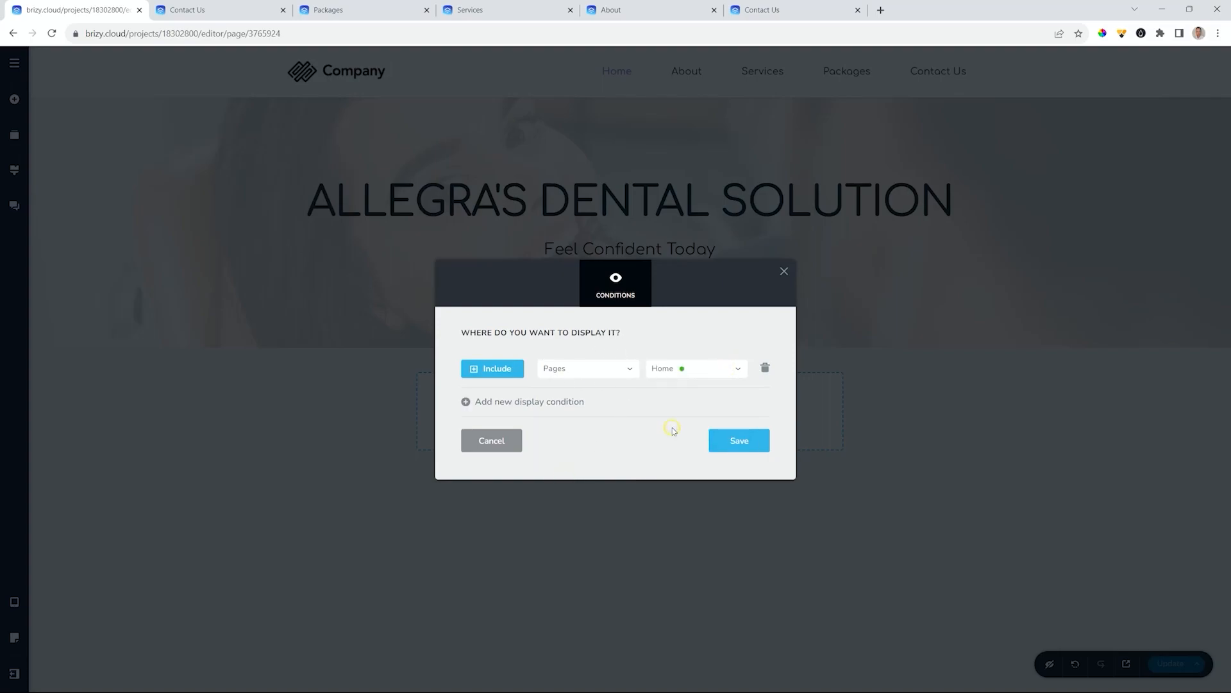
- Add and remove a Contact Us condition, then reset the remaining condition to All content
click(522, 404)
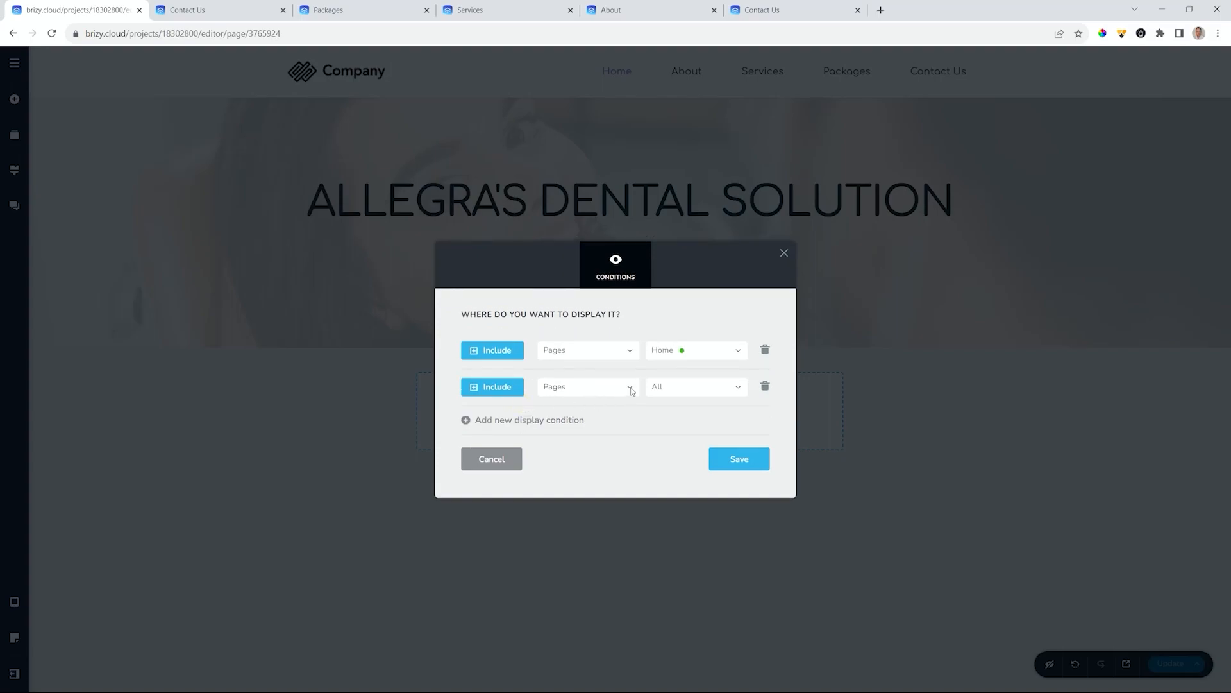
click(658, 389)
scroll(667, 466, down, 1)
click(670, 500)
click(766, 387)
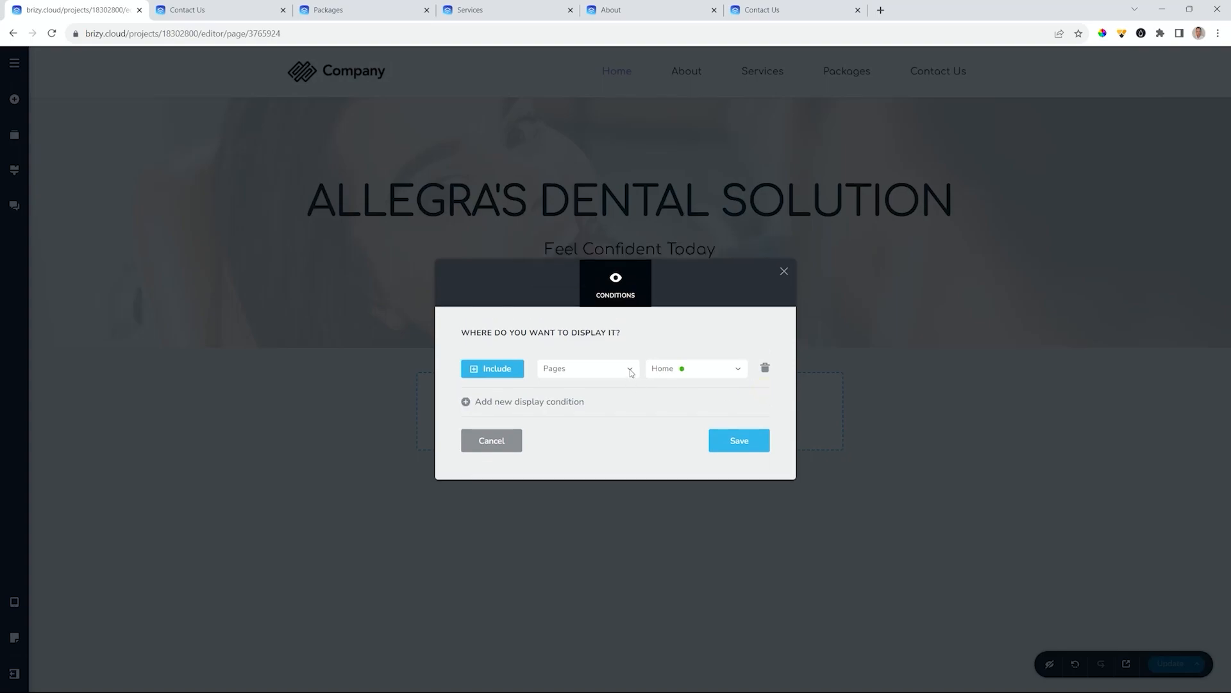
click(630, 367)
click(549, 388)
- Add an Exclude condition for System Pages > Coming Soon and close the Conditions dialog
click(536, 403)
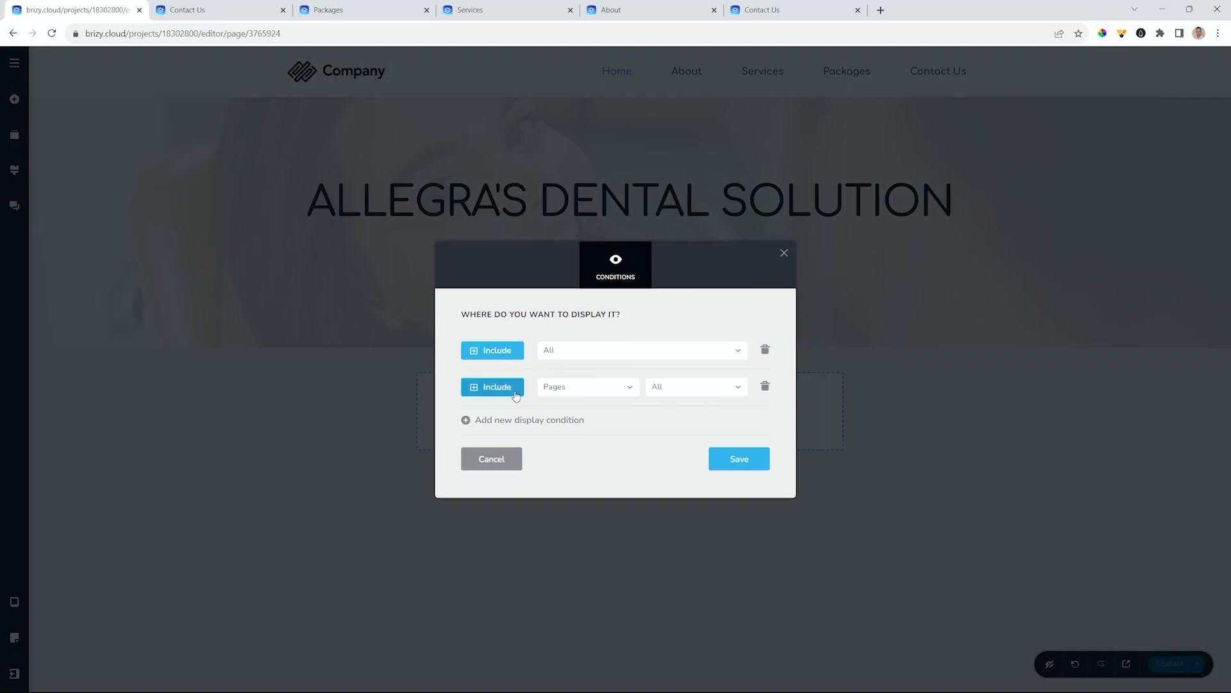
click(494, 391)
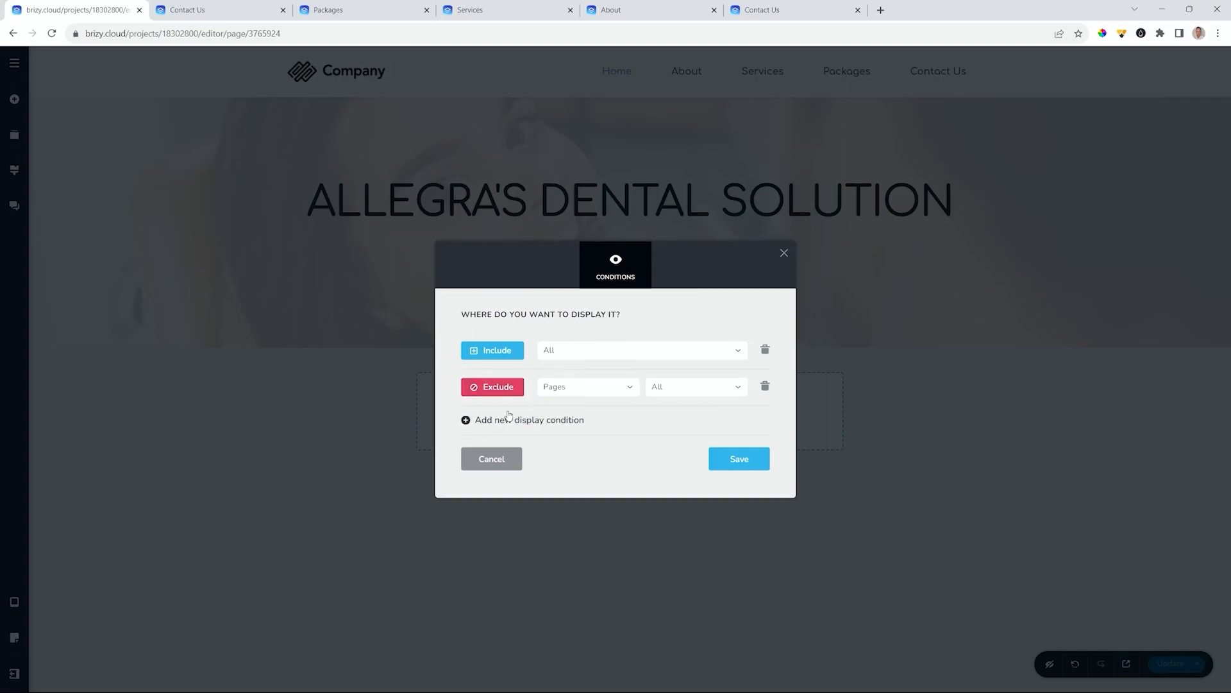
click(576, 390)
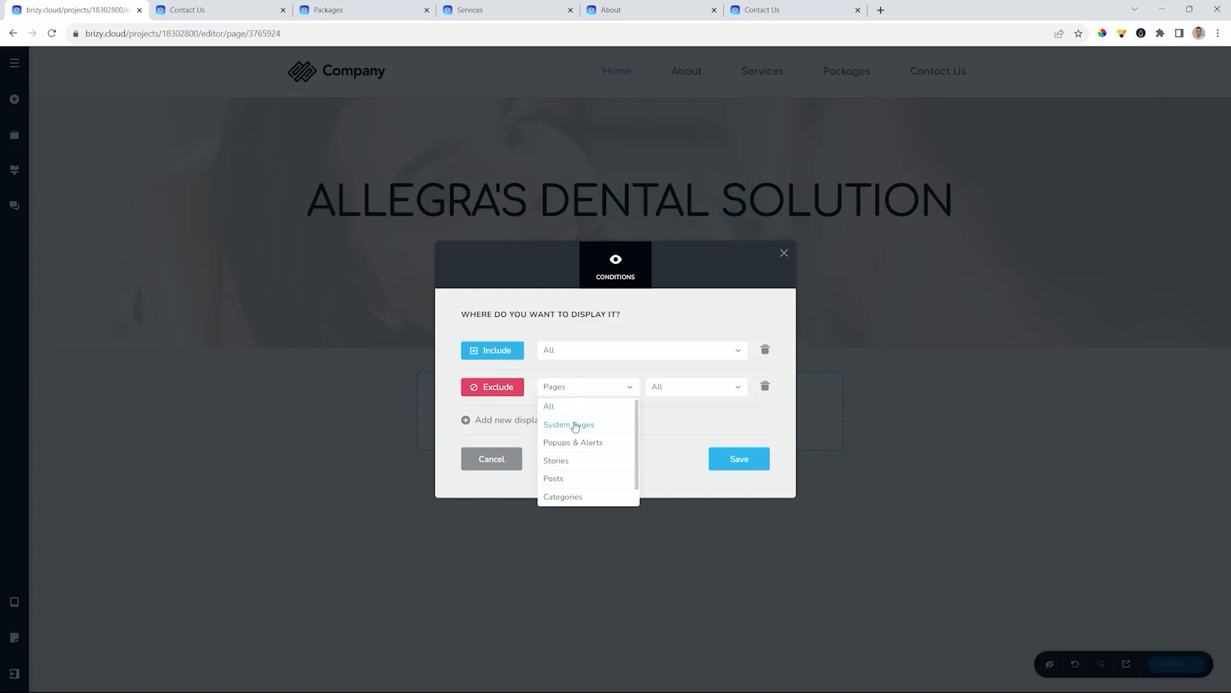
click(574, 423)
click(671, 392)
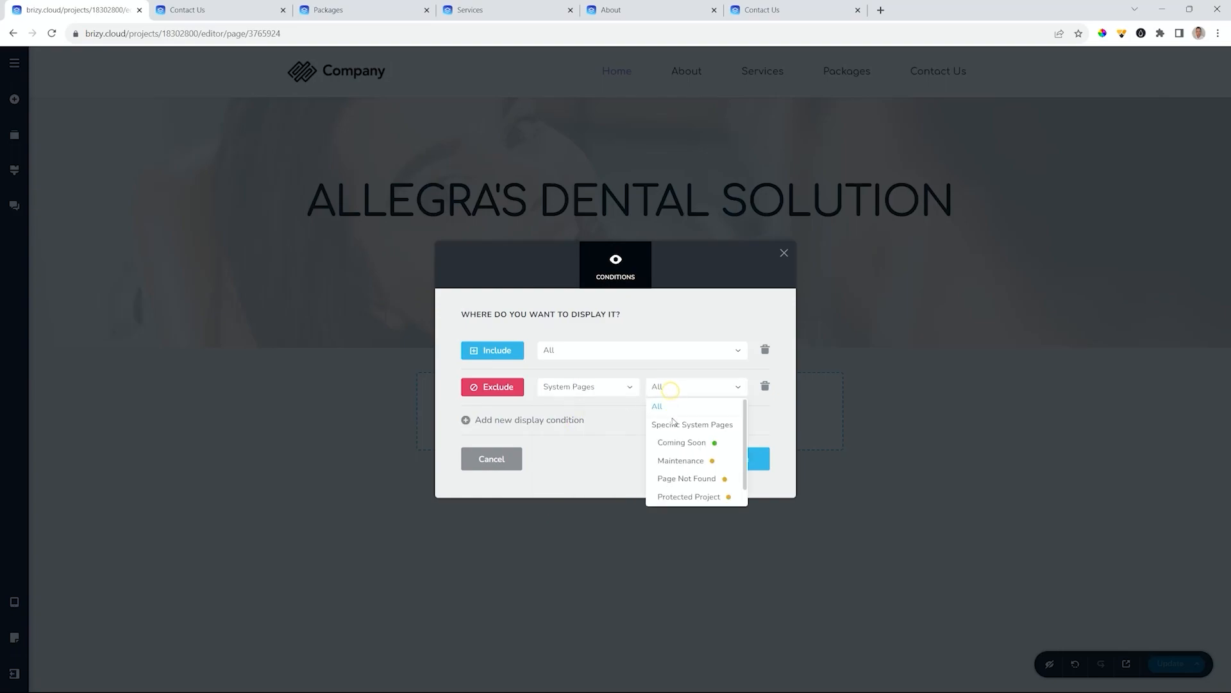
click(672, 444)
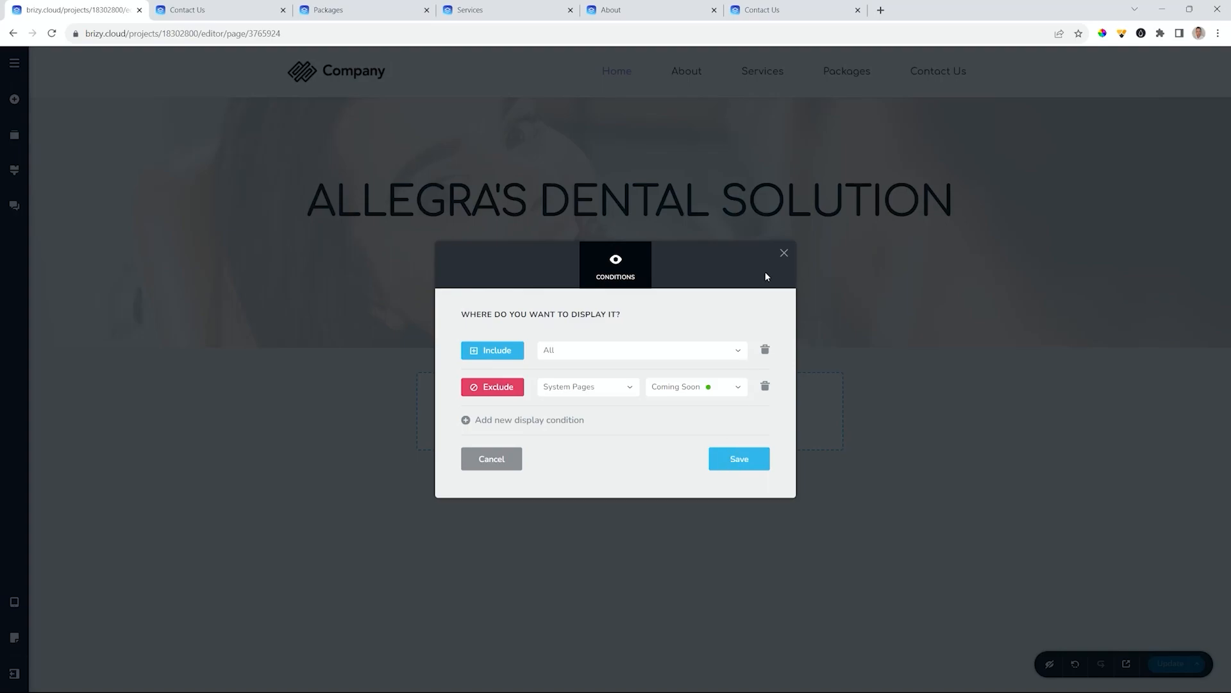
click(784, 253)
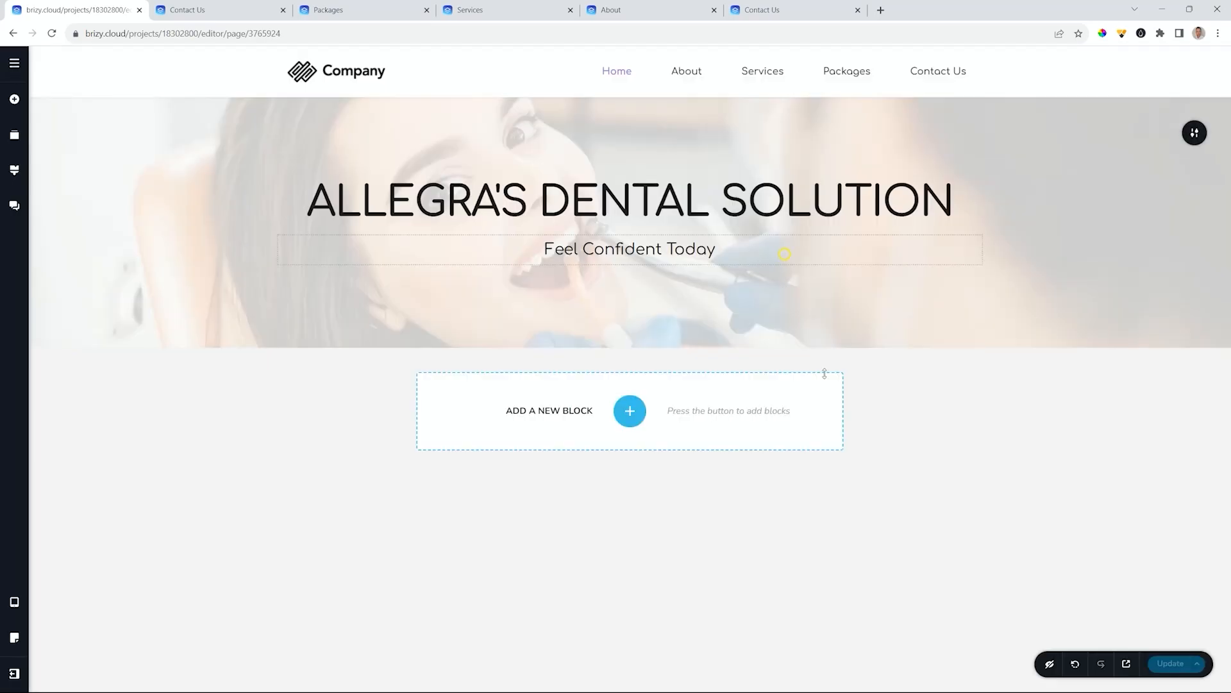
- Save with Update, view the live Contact Us, About and Services pages, then return to the editor
click(1166, 666)
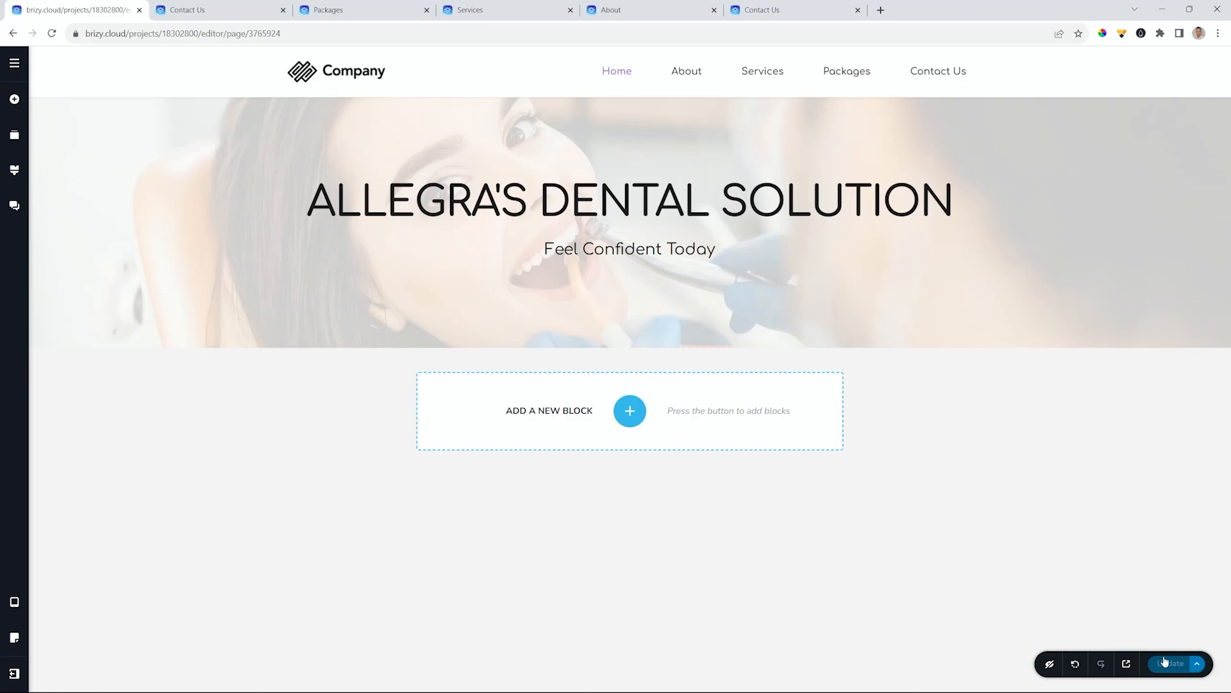
click(1126, 664)
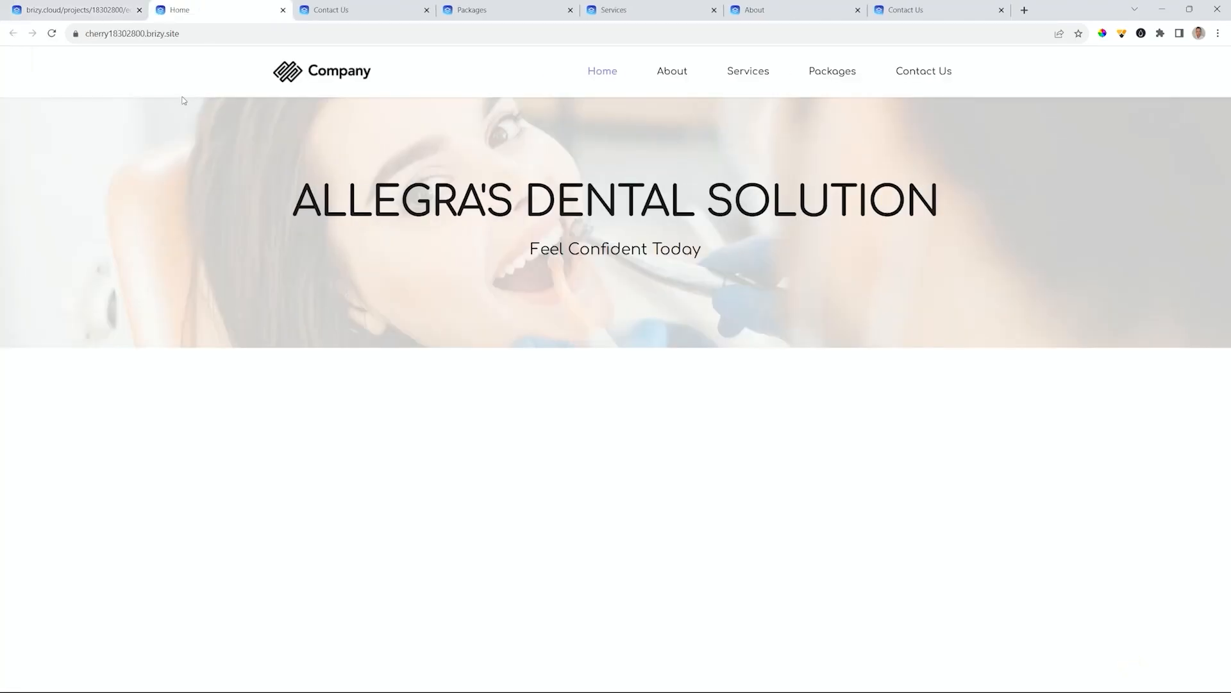
click(926, 76)
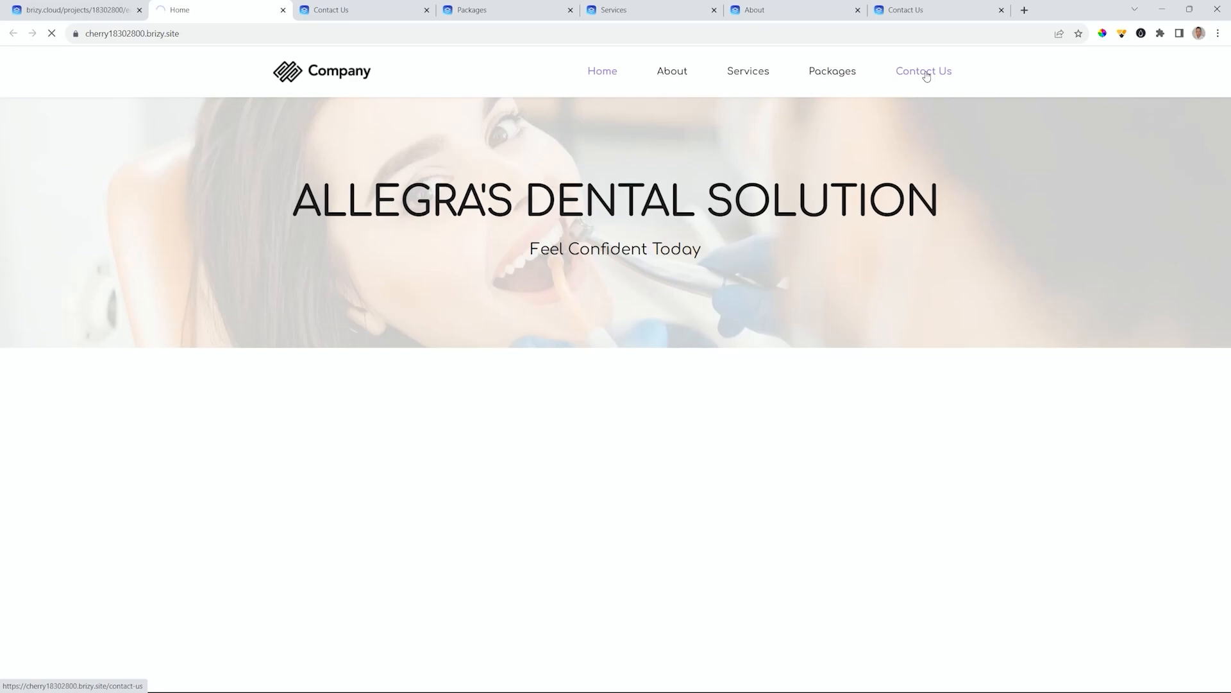
click(667, 73)
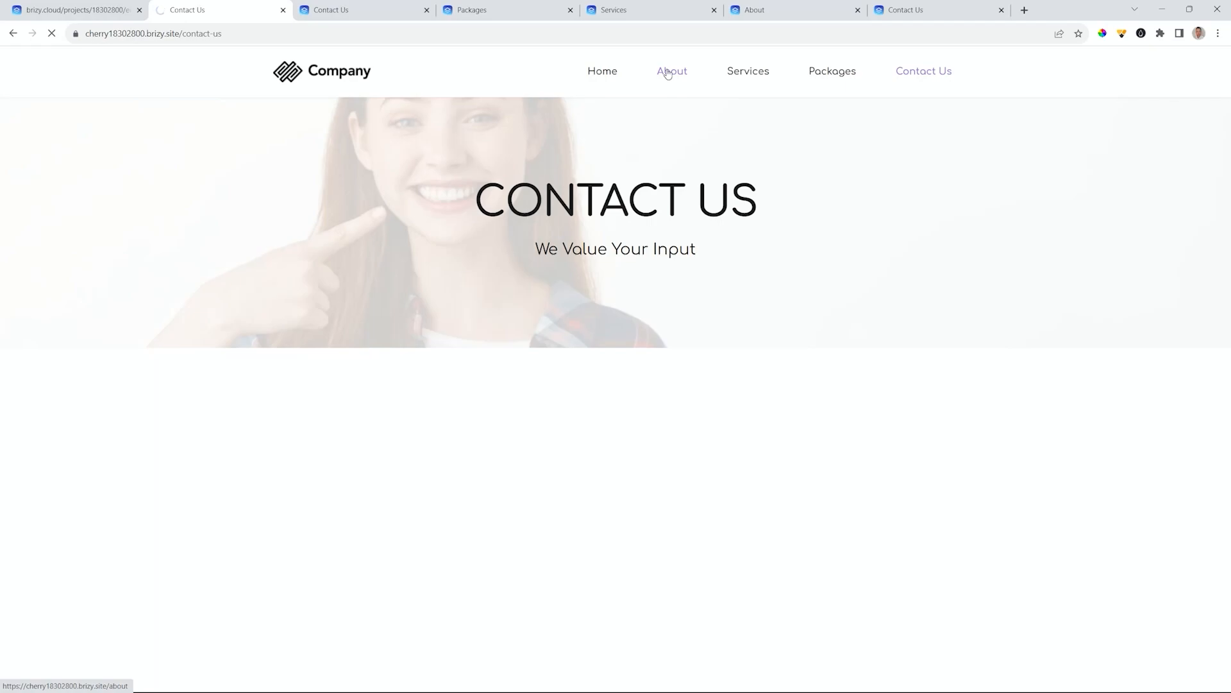
click(741, 73)
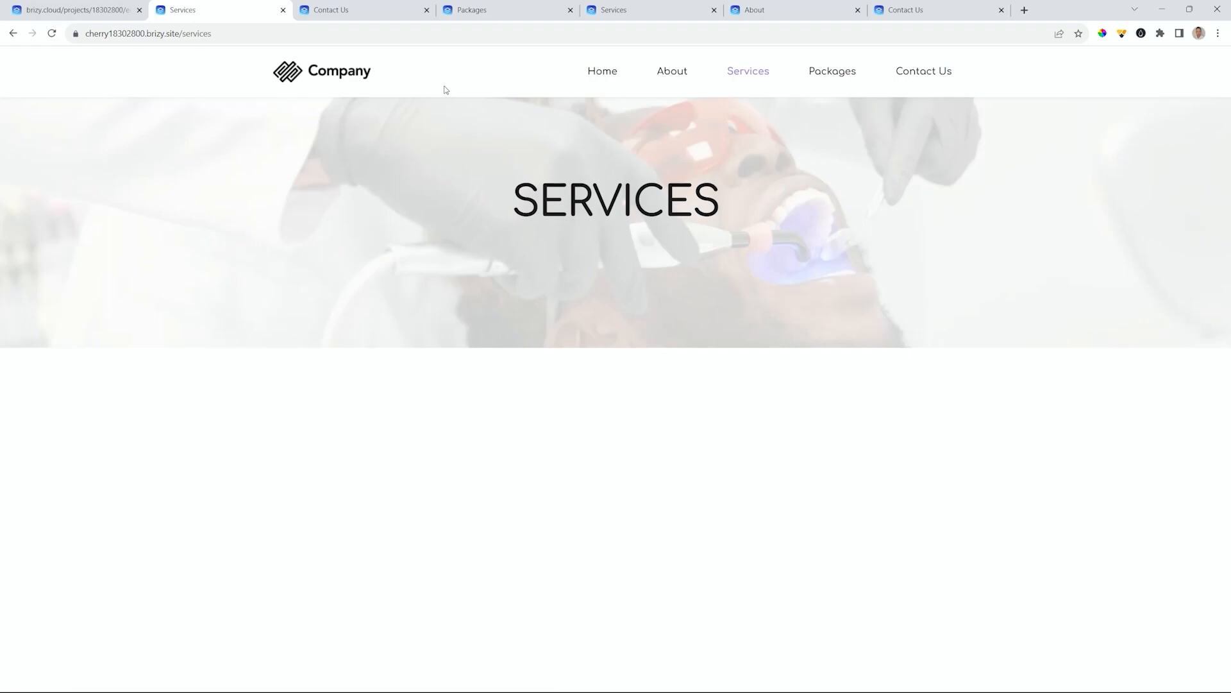
click(64, 10)
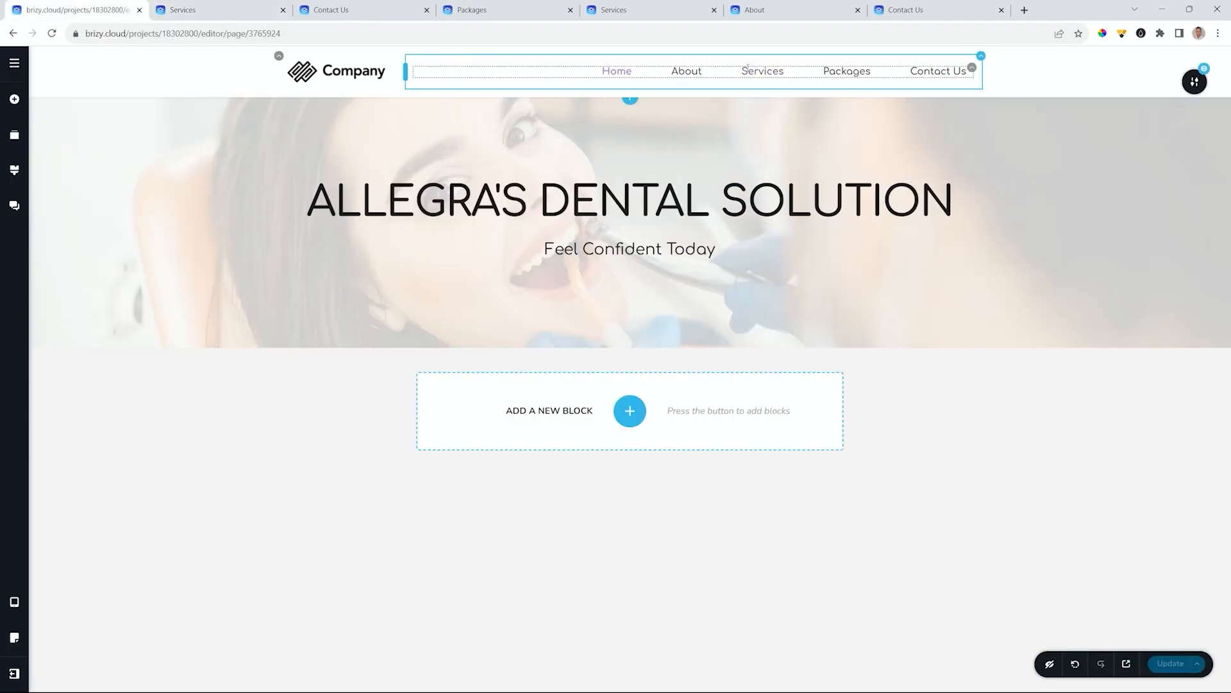
- Make the global Header text style Bold at size 18
click(9, 171)
click(113, 581)
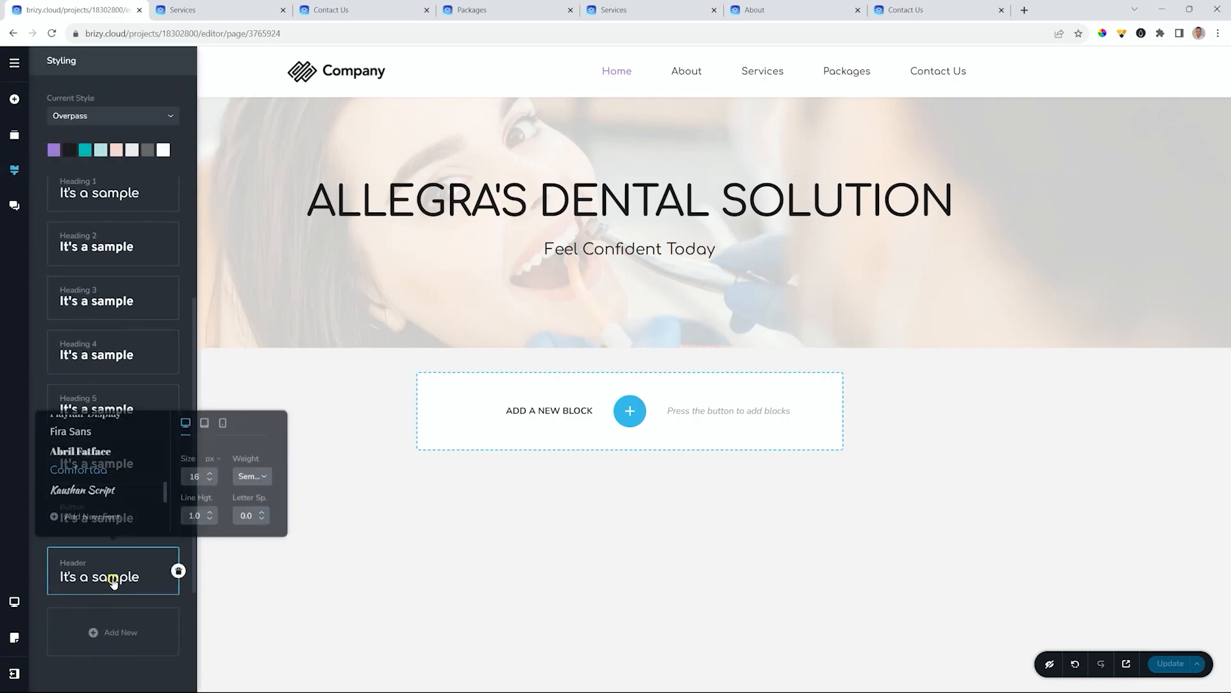
click(253, 476)
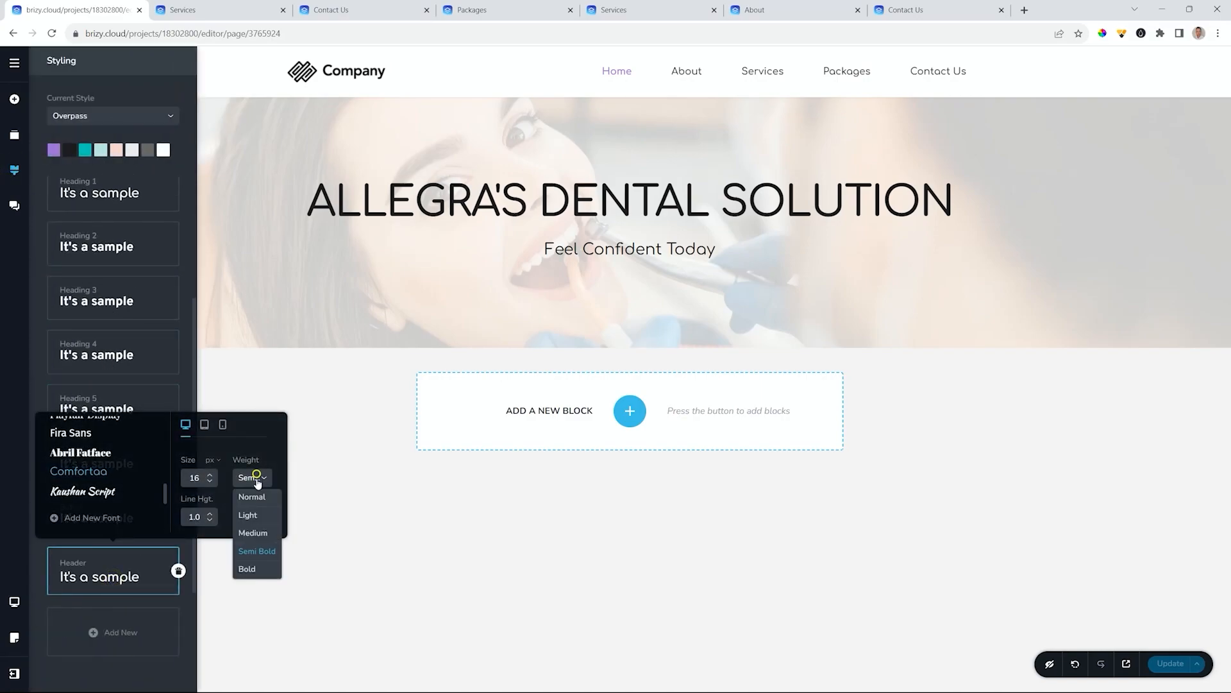
click(247, 569)
click(211, 474)
click(212, 474)
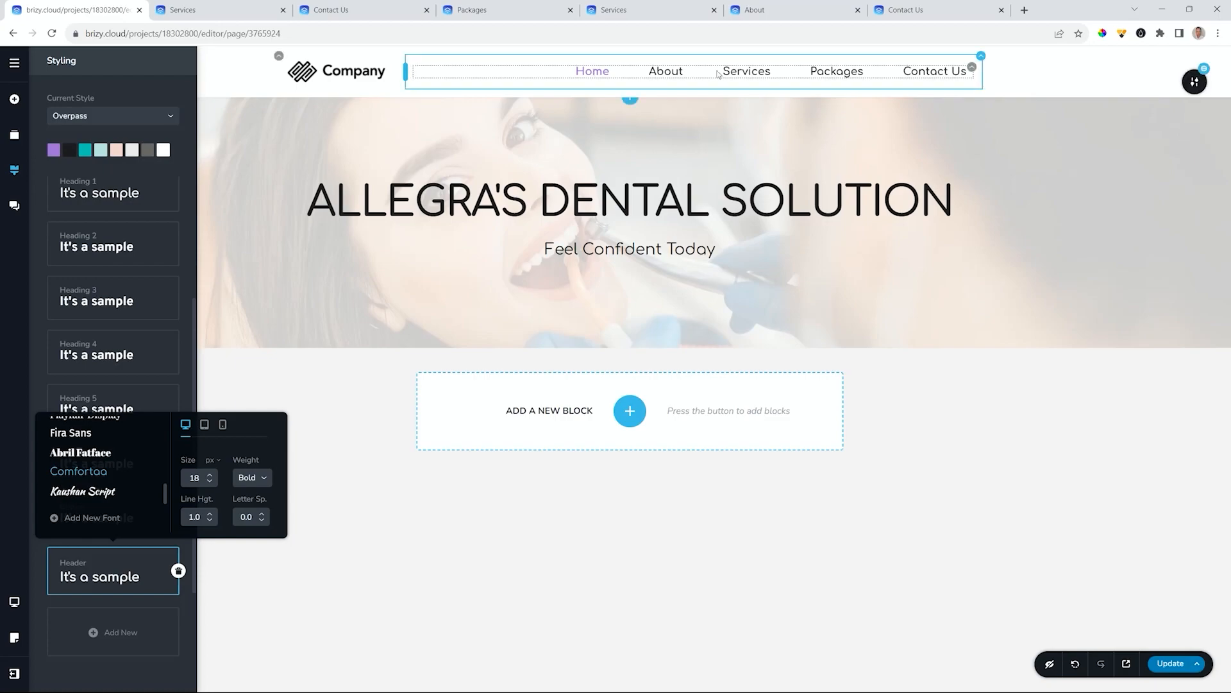
- Give the header bar a light pink #F5D4D1 background and save with Update
click(1197, 84)
click(1117, 84)
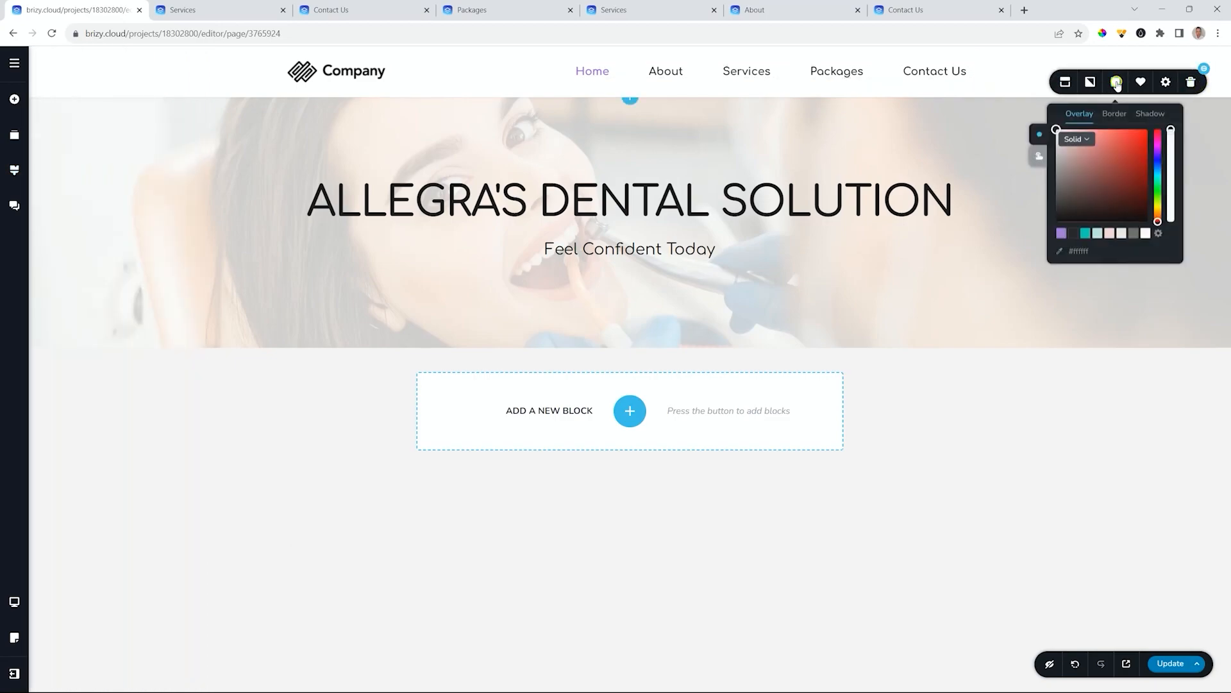
click(1098, 234)
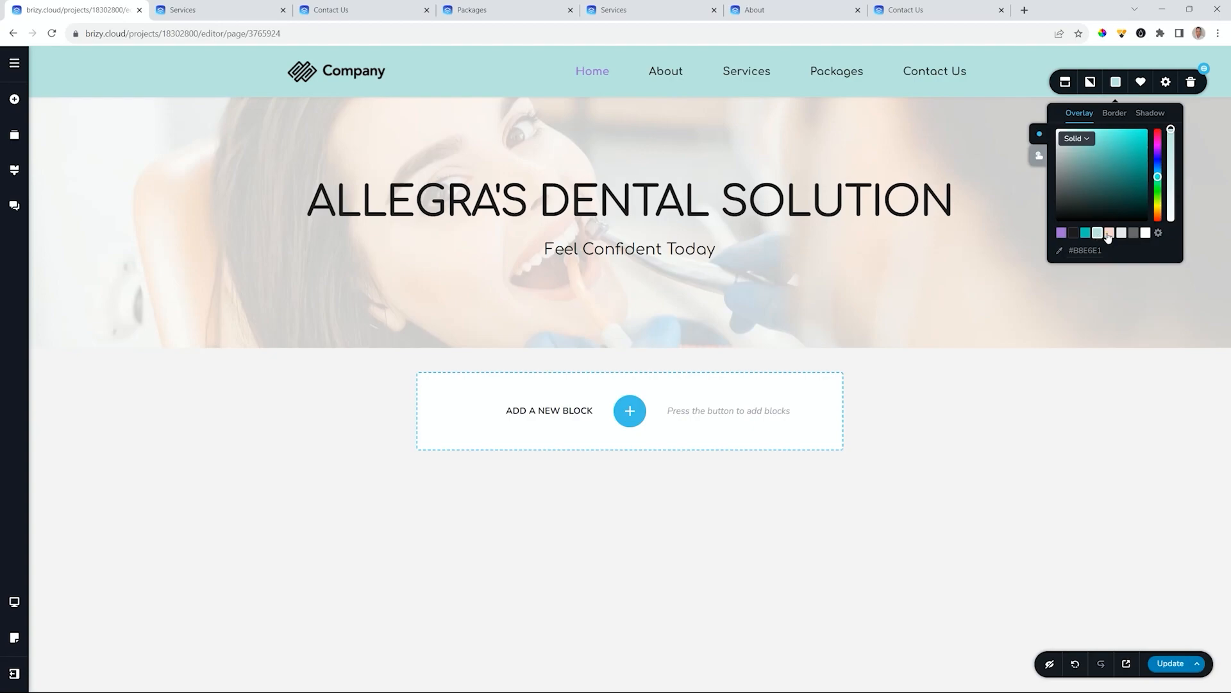
click(1109, 233)
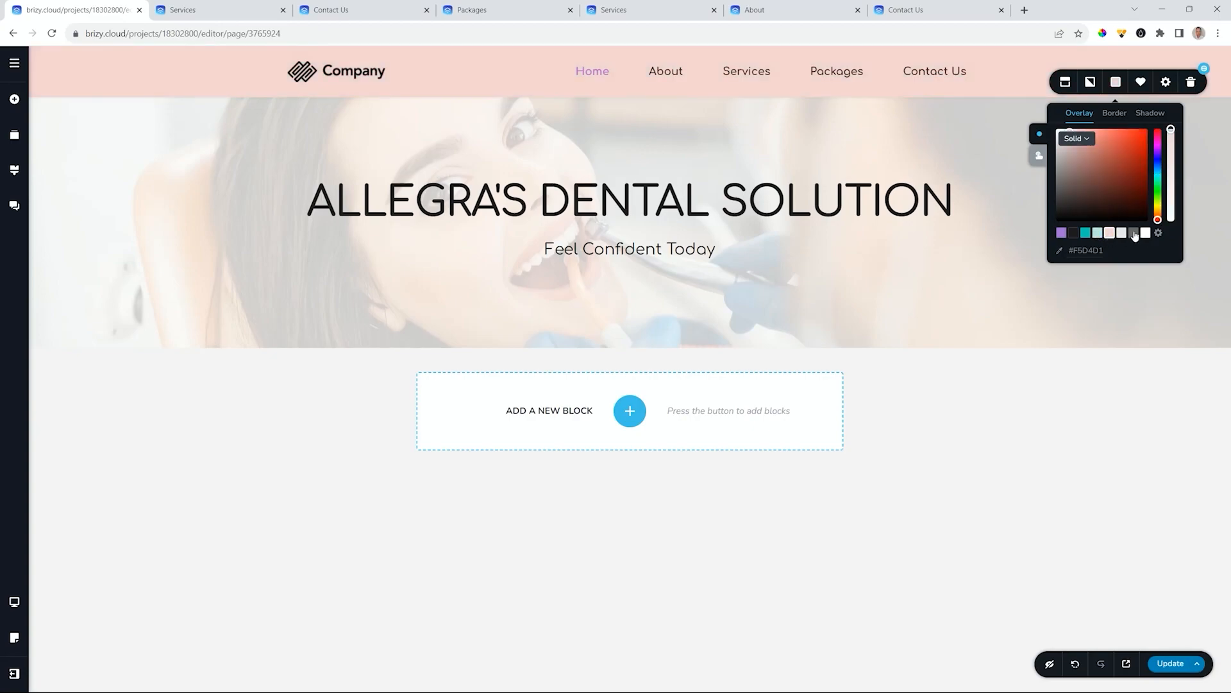
click(1122, 234)
click(1112, 234)
click(1170, 664)
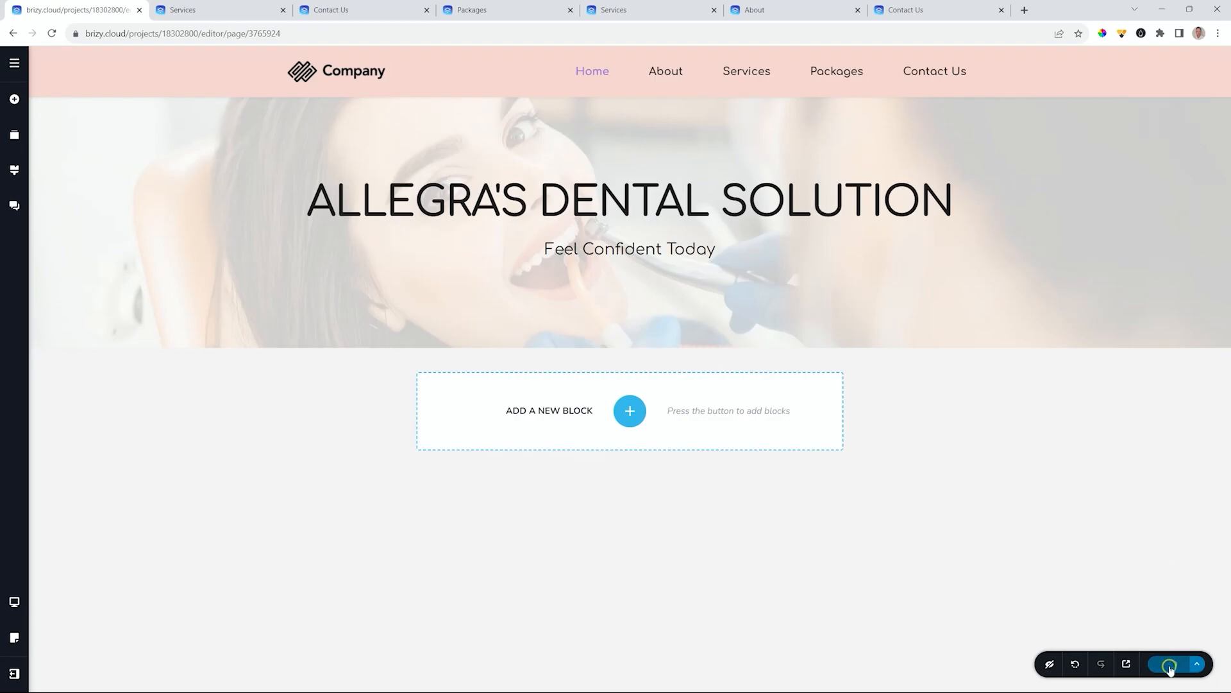
click(1128, 664)
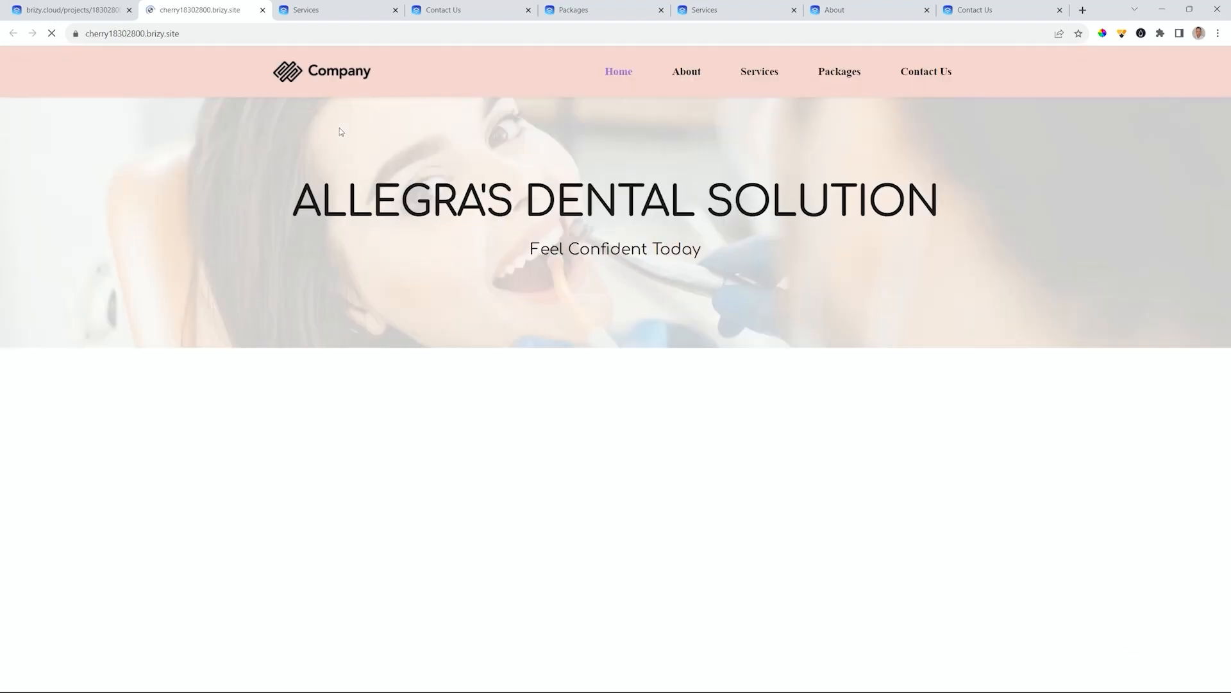
- Check the pink header on the live Contact Us page, then return to the editor
click(926, 74)
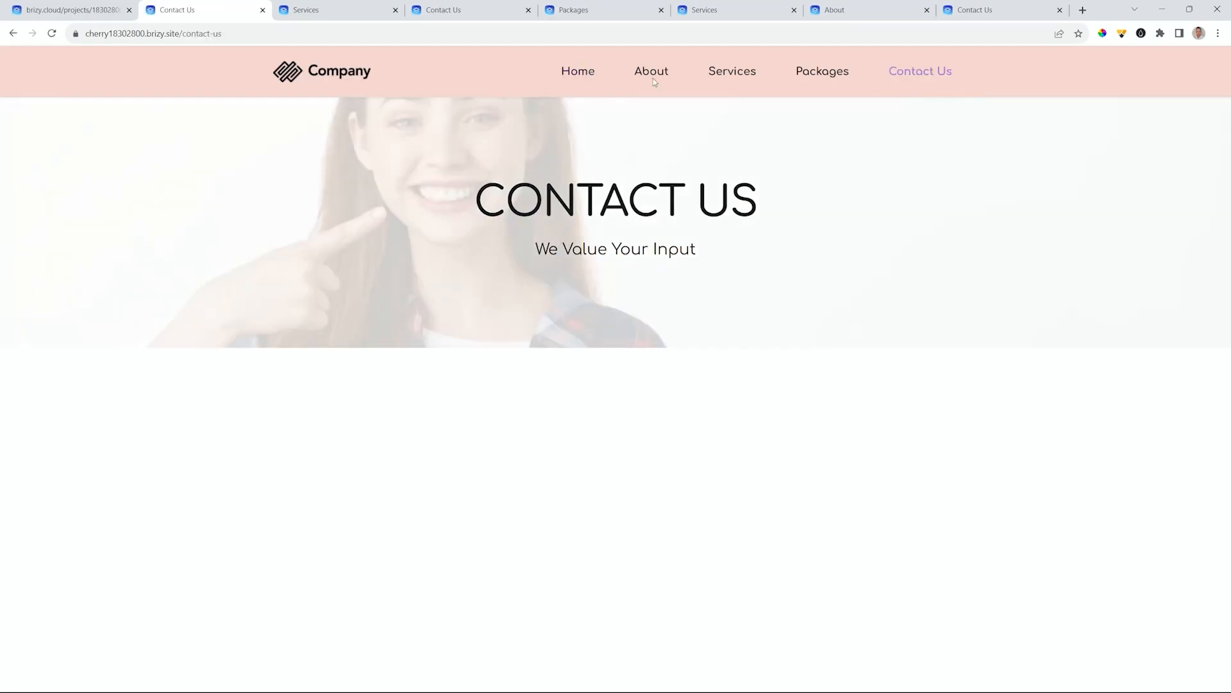
click(51, 10)
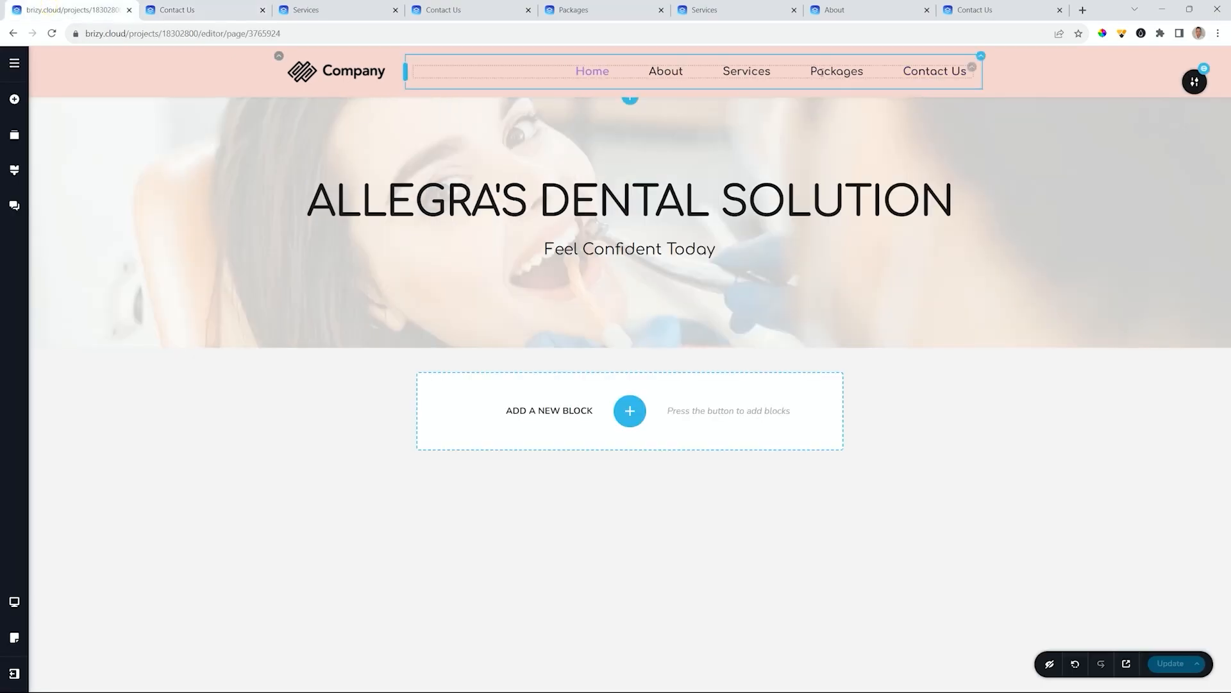
- Change the header background to white and save
click(1194, 82)
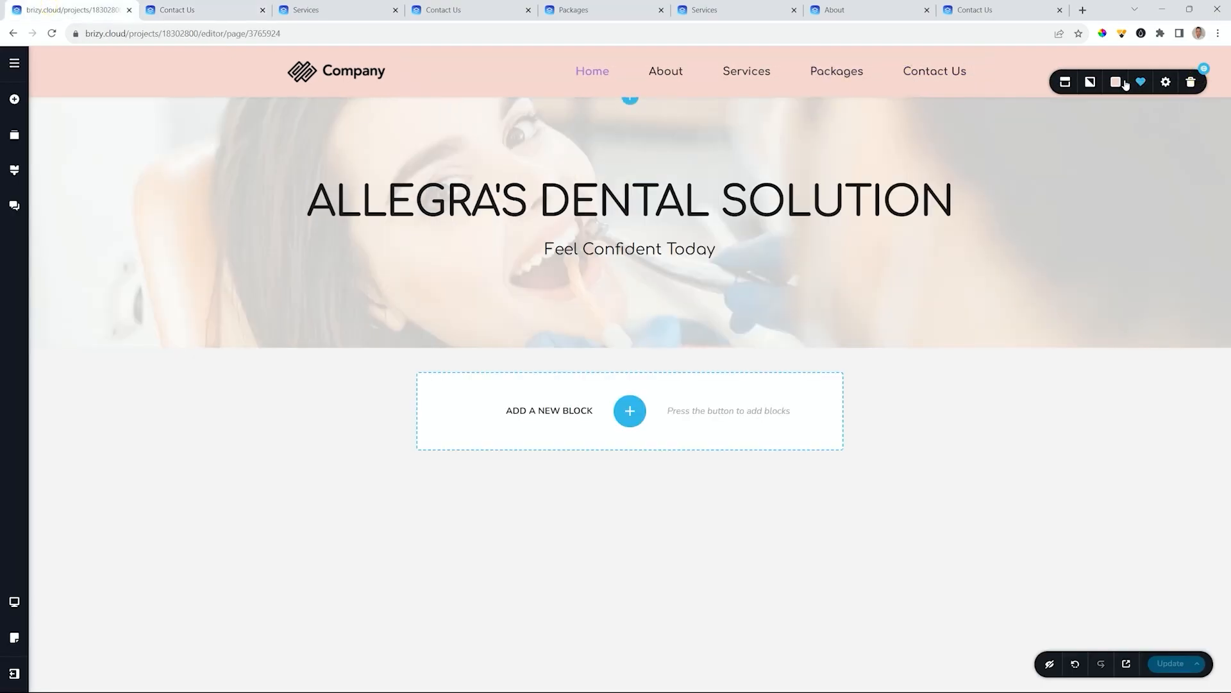
click(1123, 84)
click(1146, 232)
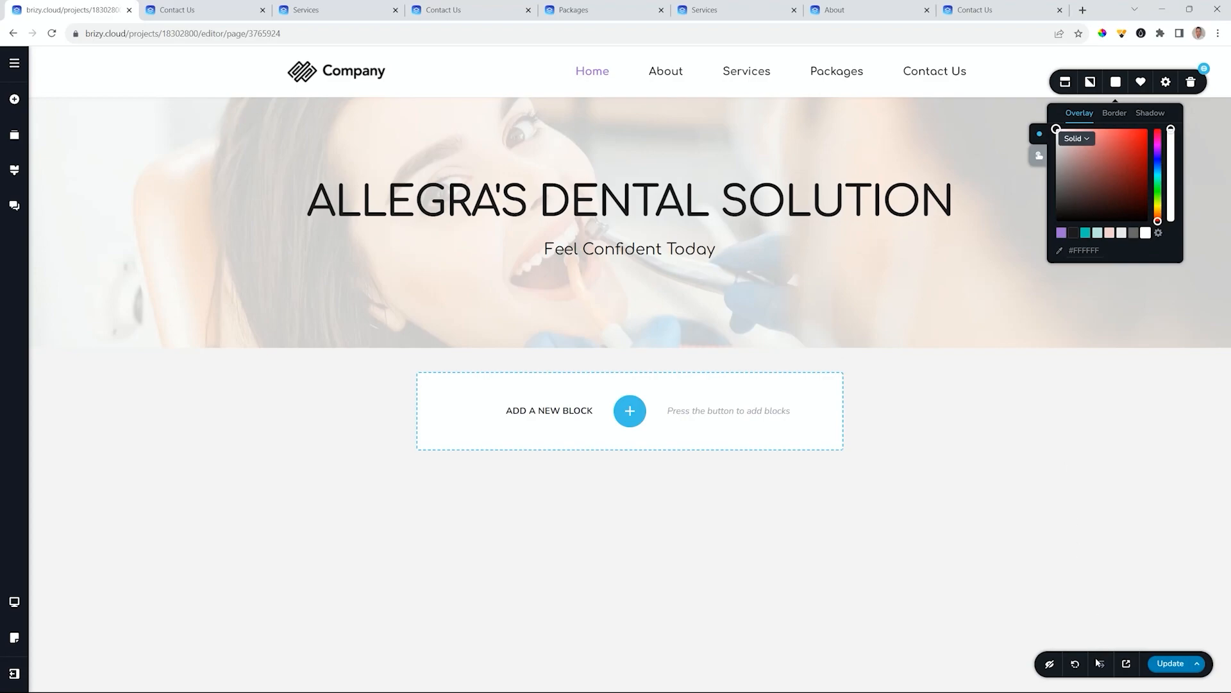
click(1171, 670)
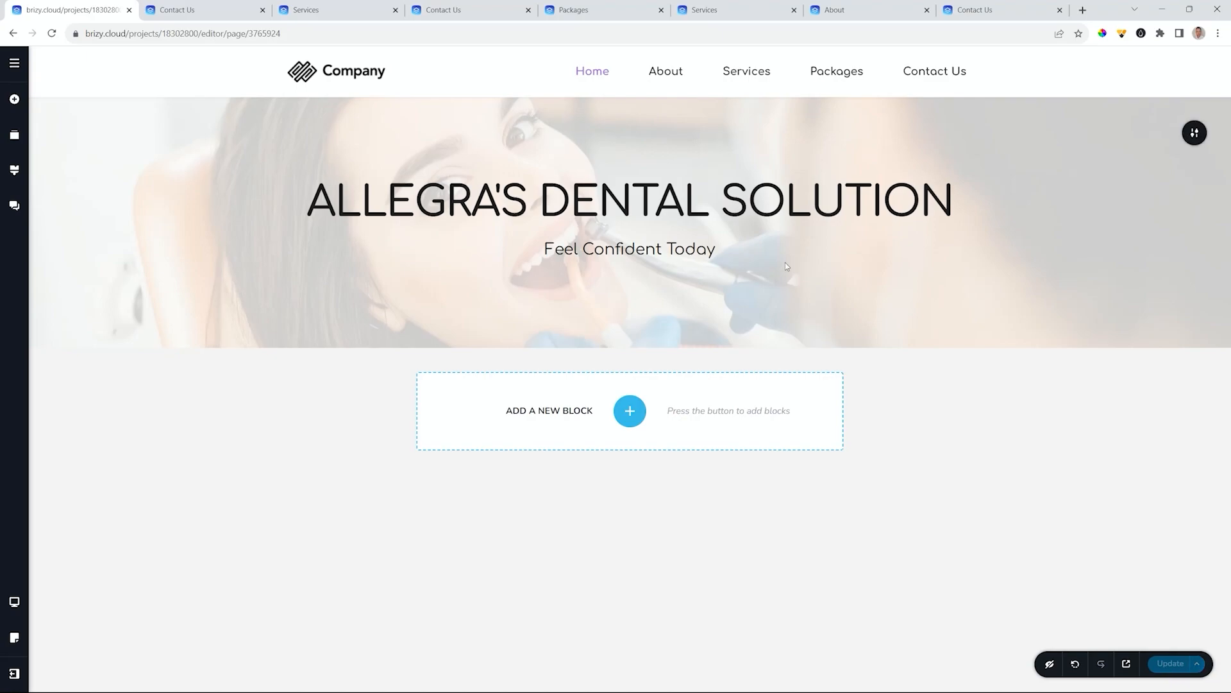
- Close the leftover published-page browser tabs, leaving only the editor tab
click(243, 9)
click(262, 9)
click(262, 9)
click(262, 10)
click(263, 9)
click(262, 10)
click(262, 9)
click(263, 10)
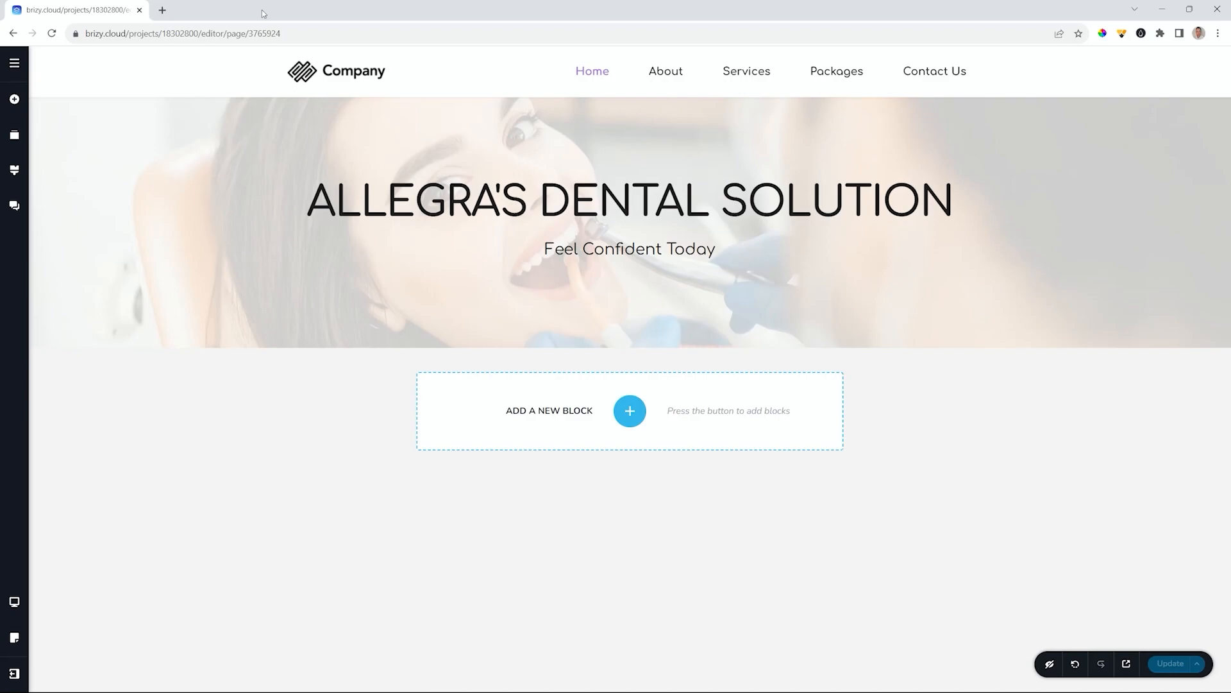
- Open the block library and settle on Kit #1 light-style blocks after trying Kit #2
click(630, 410)
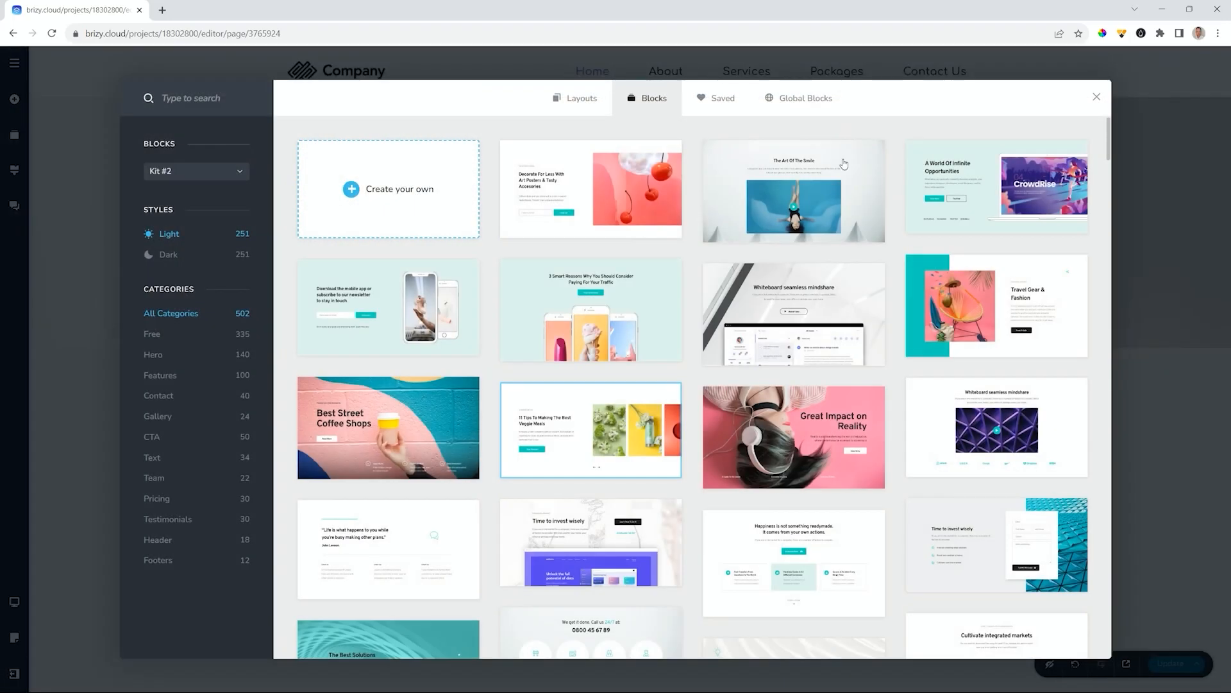
click(168, 172)
click(168, 192)
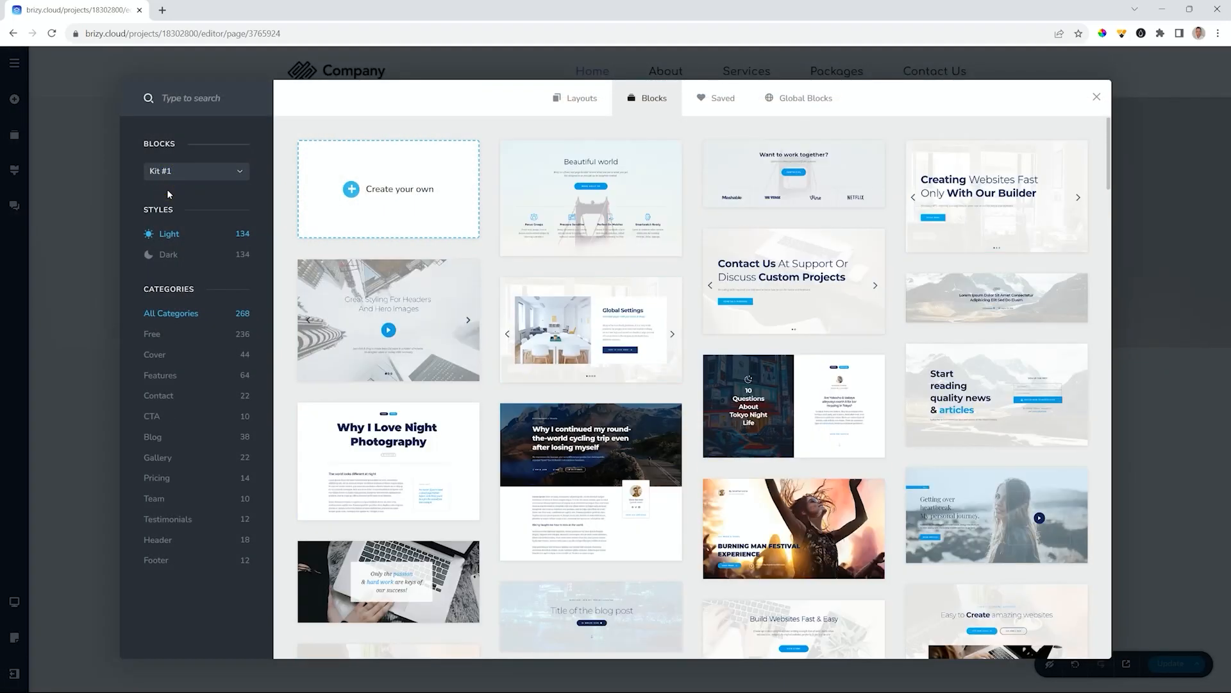
scroll(520, 345, down, 5)
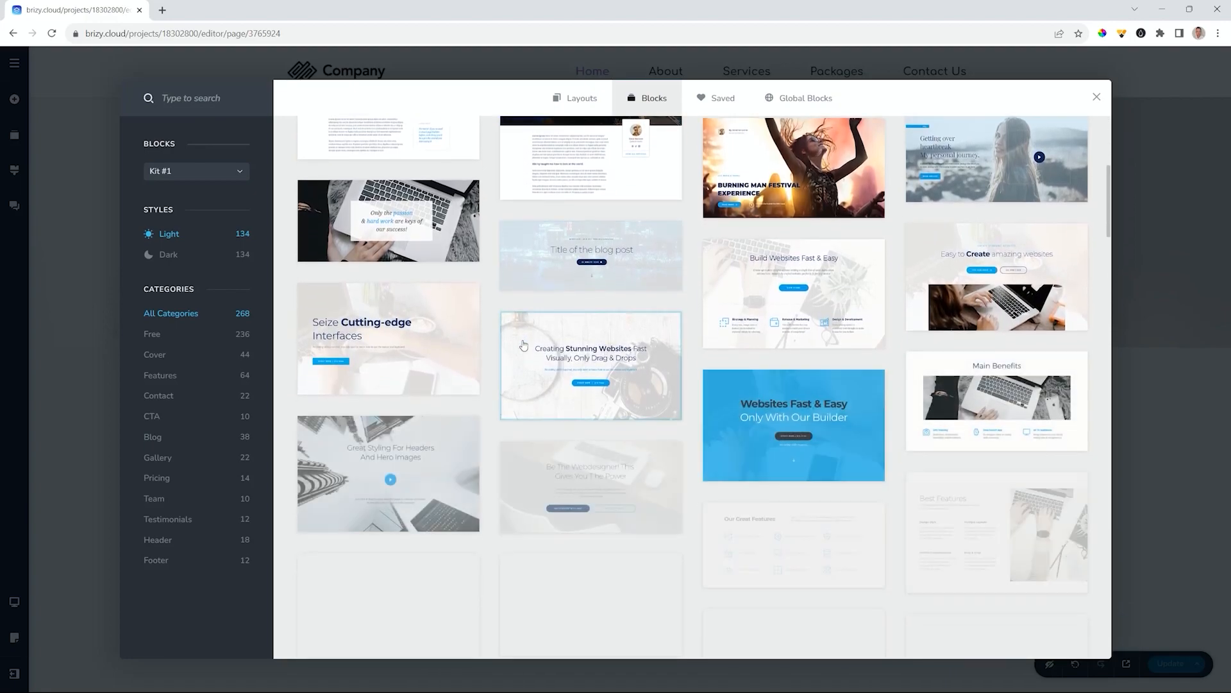
scroll(525, 345, up, 6)
click(228, 171)
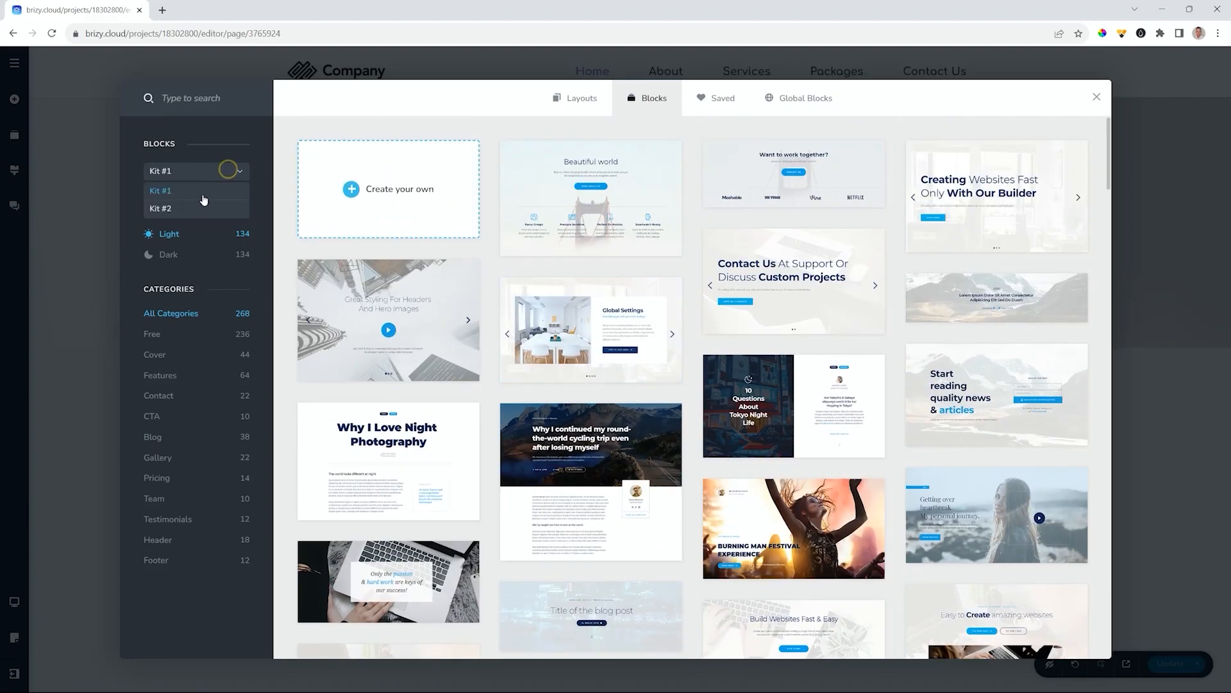
click(198, 207)
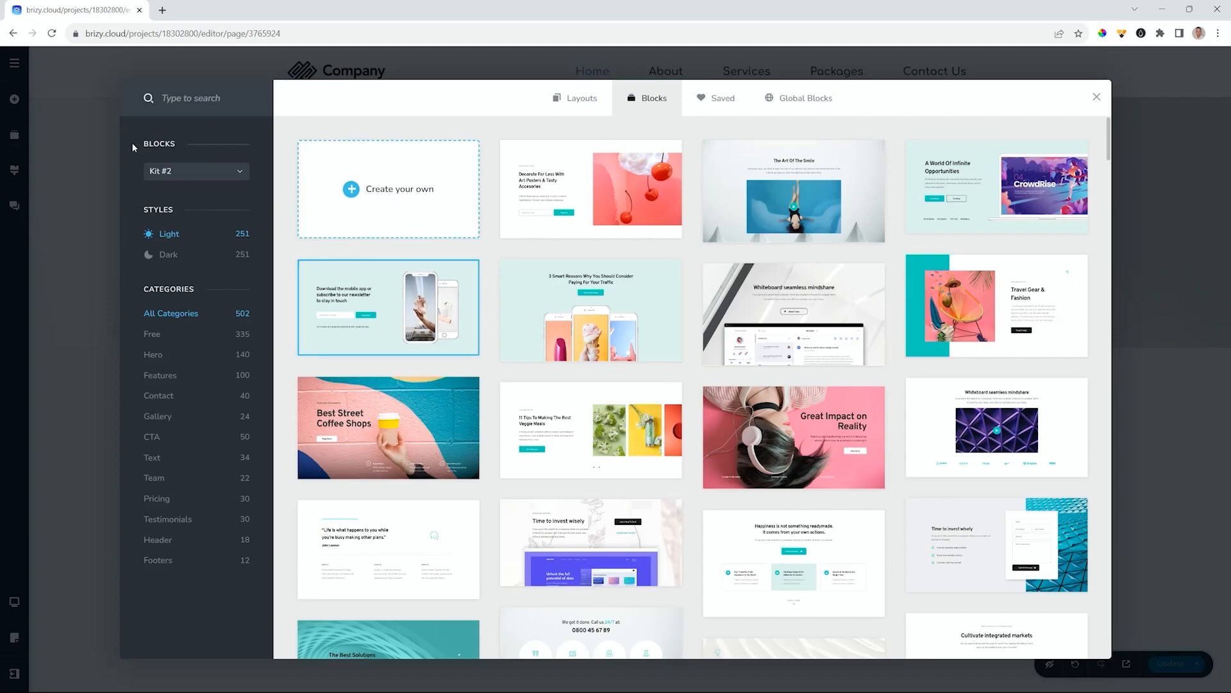
click(170, 171)
click(169, 191)
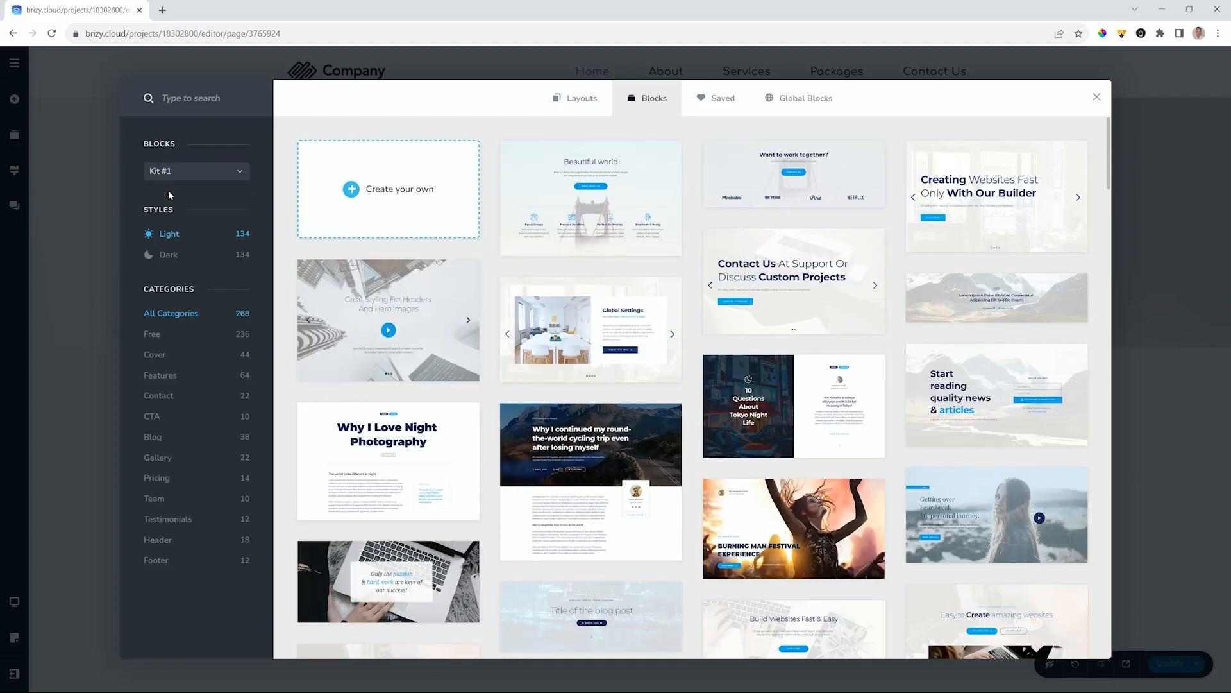
click(168, 254)
click(170, 238)
- Insert the Our Studio block from the Features category below the hero
click(160, 375)
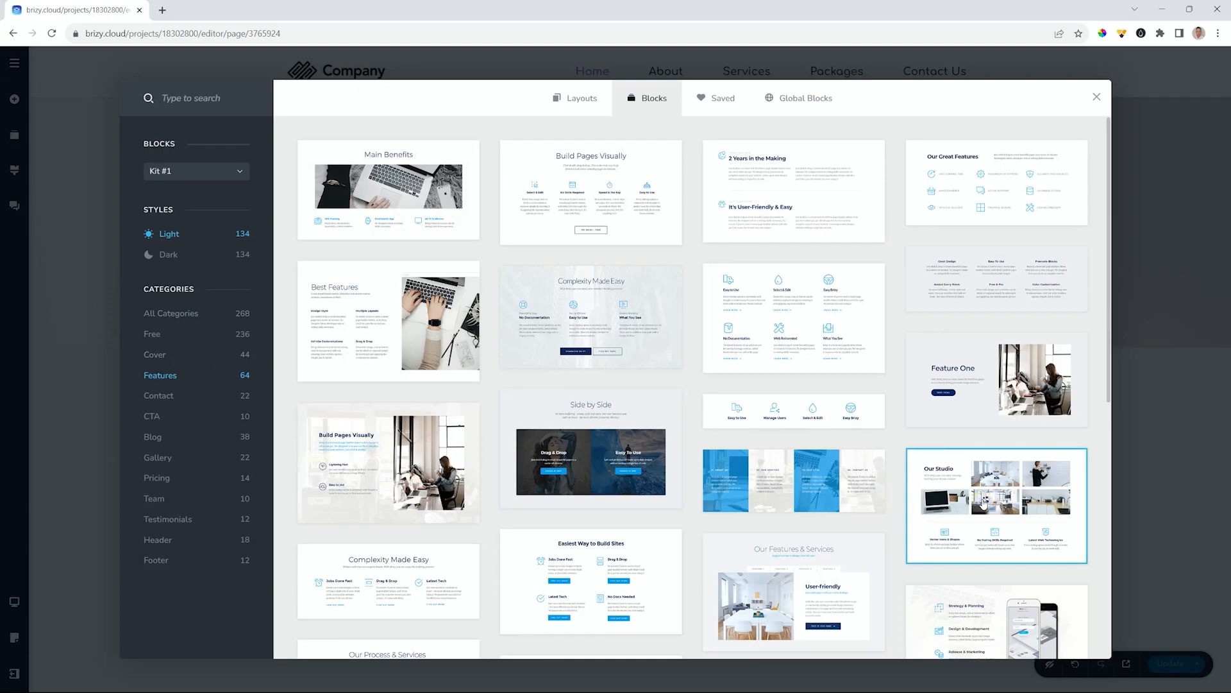
click(984, 504)
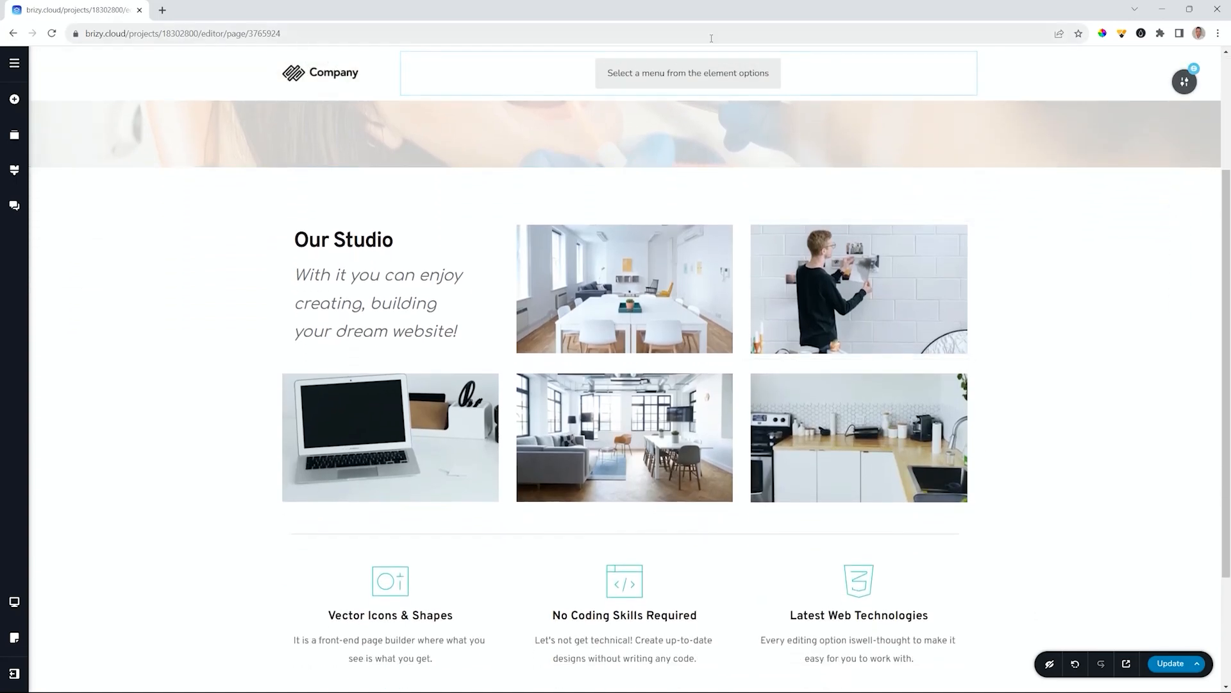
scroll(1026, 292, down, 3)
scroll(1025, 291, up, 2)
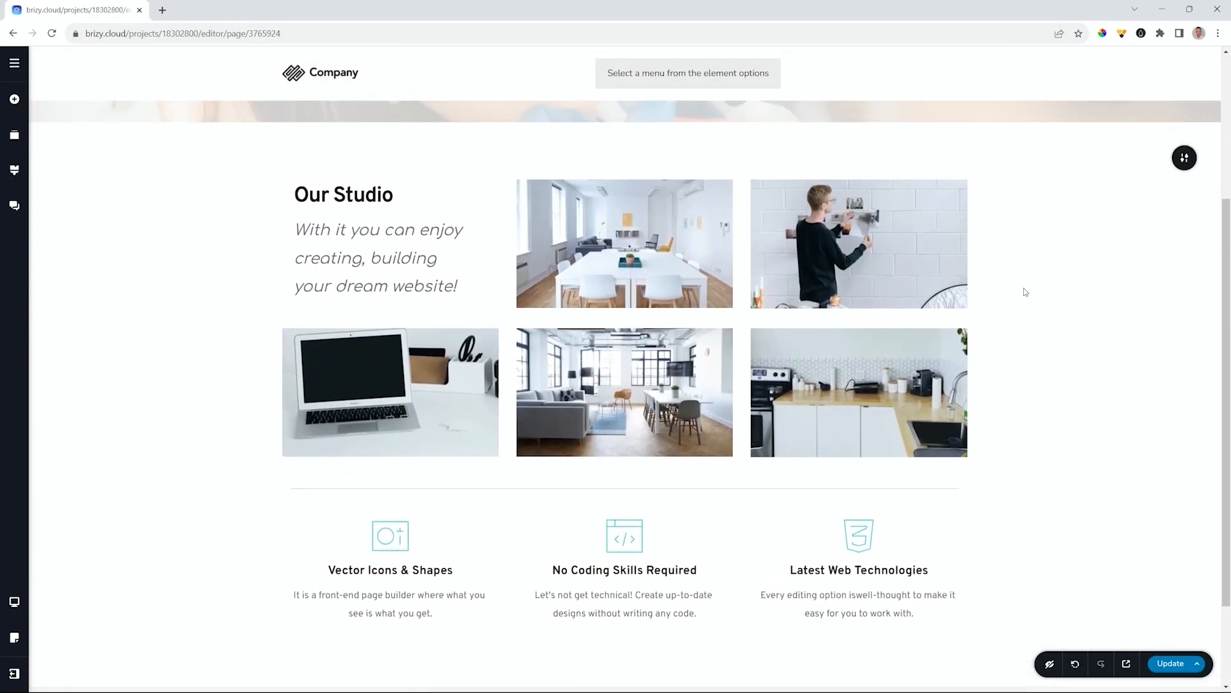
scroll(1024, 291, down, 2)
scroll(1025, 290, up, 5)
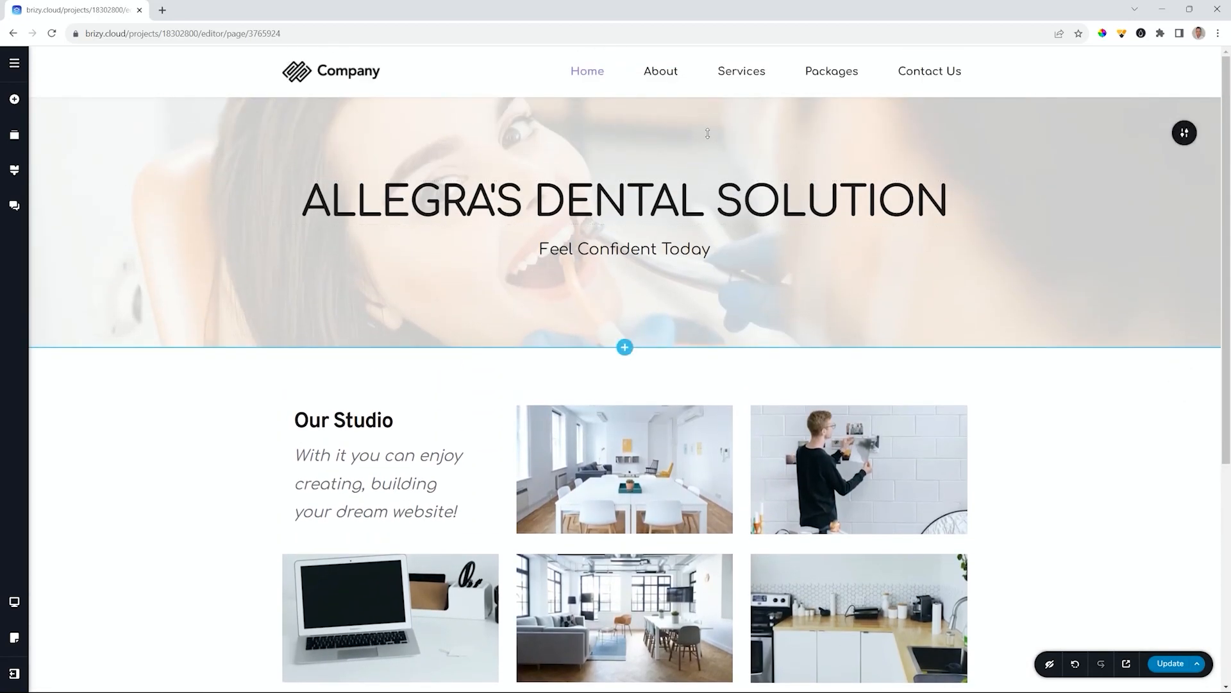
scroll(632, 229, down, 5)
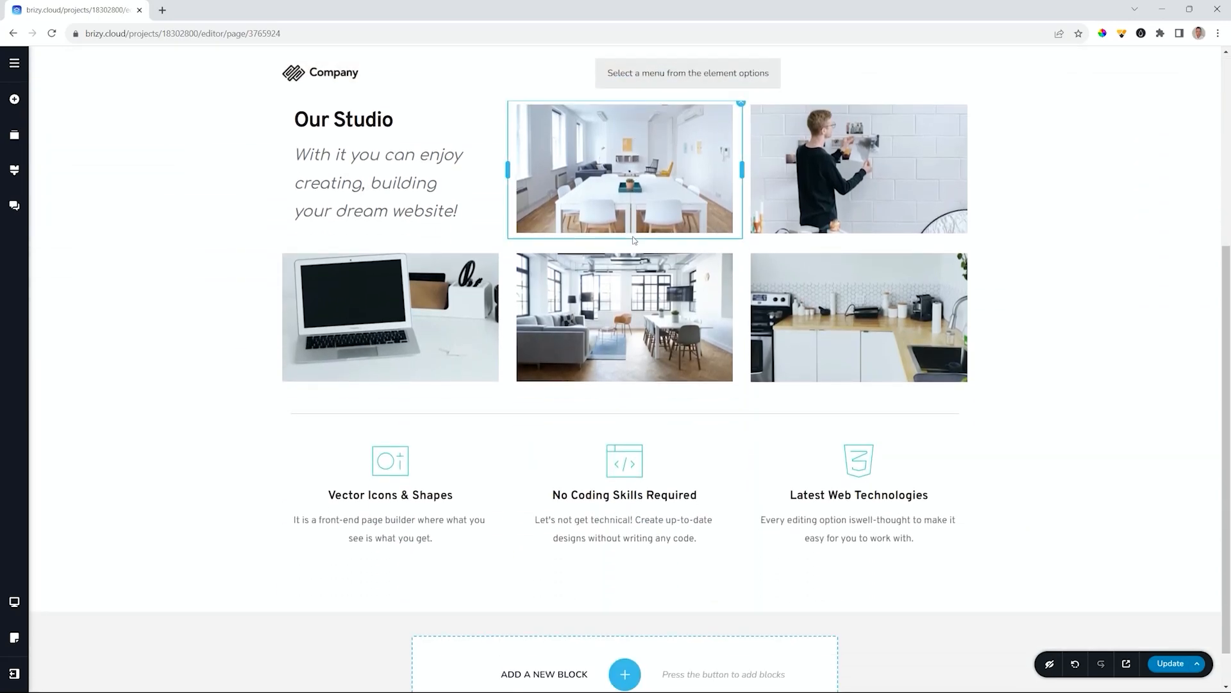
scroll(634, 244, down, 1)
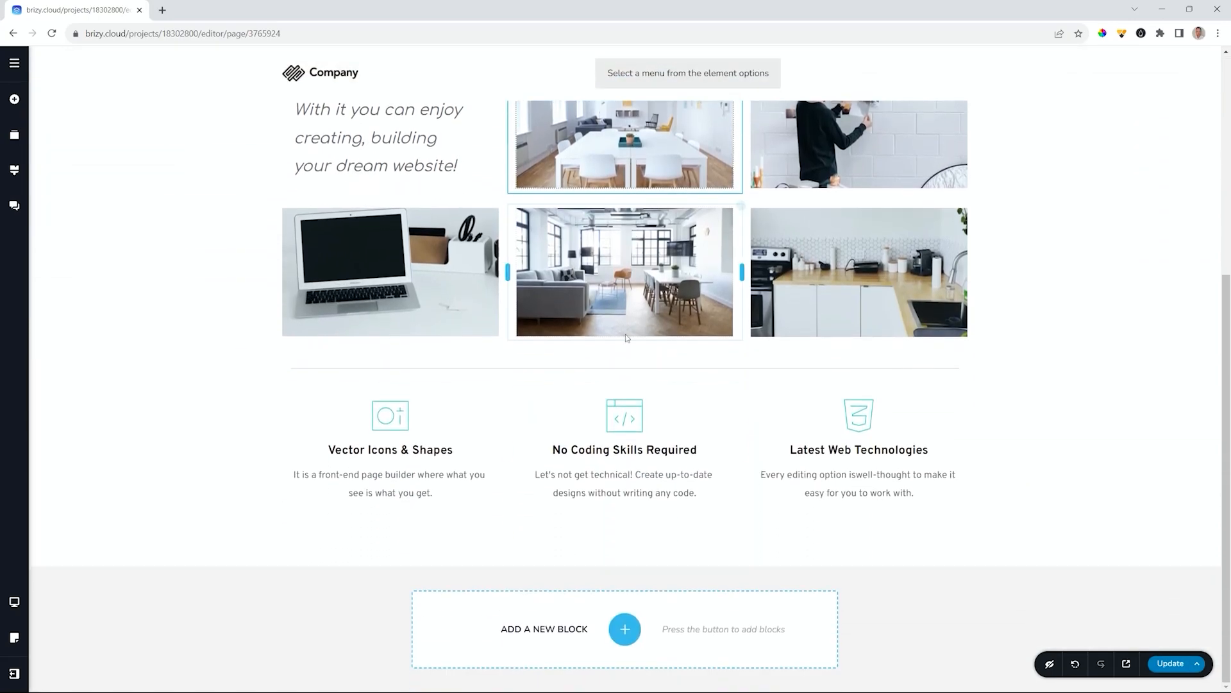
- Add the Grid Gallery block from the Gallery category
click(626, 627)
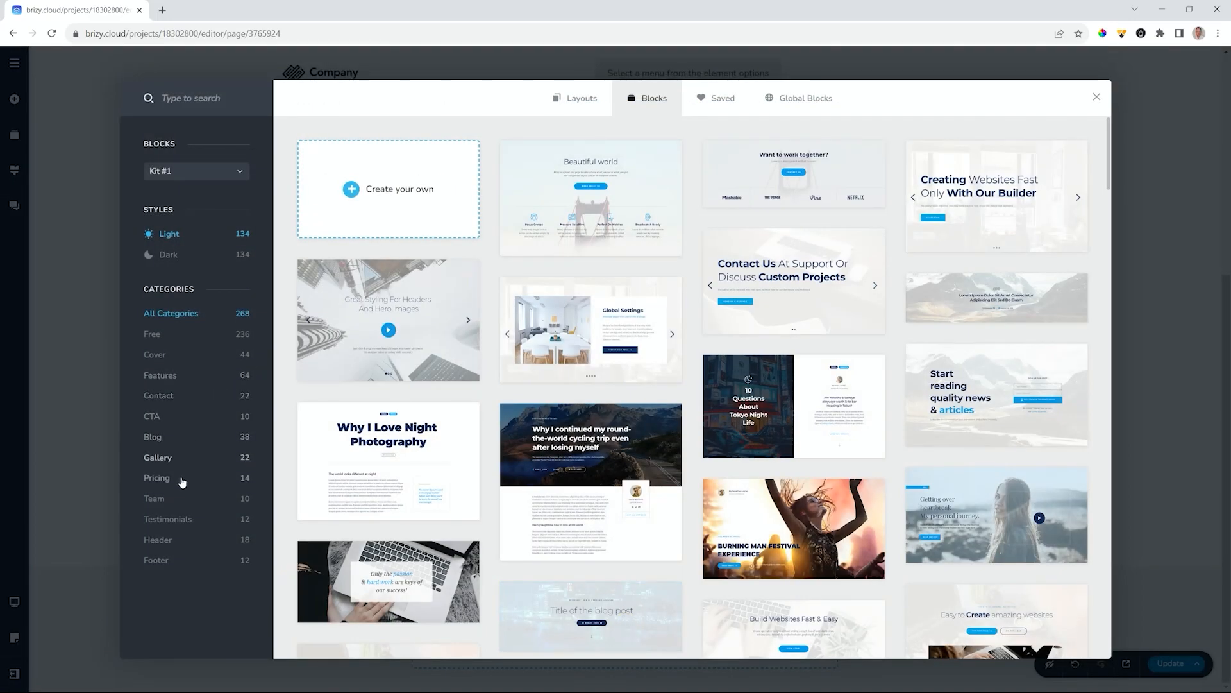
click(175, 457)
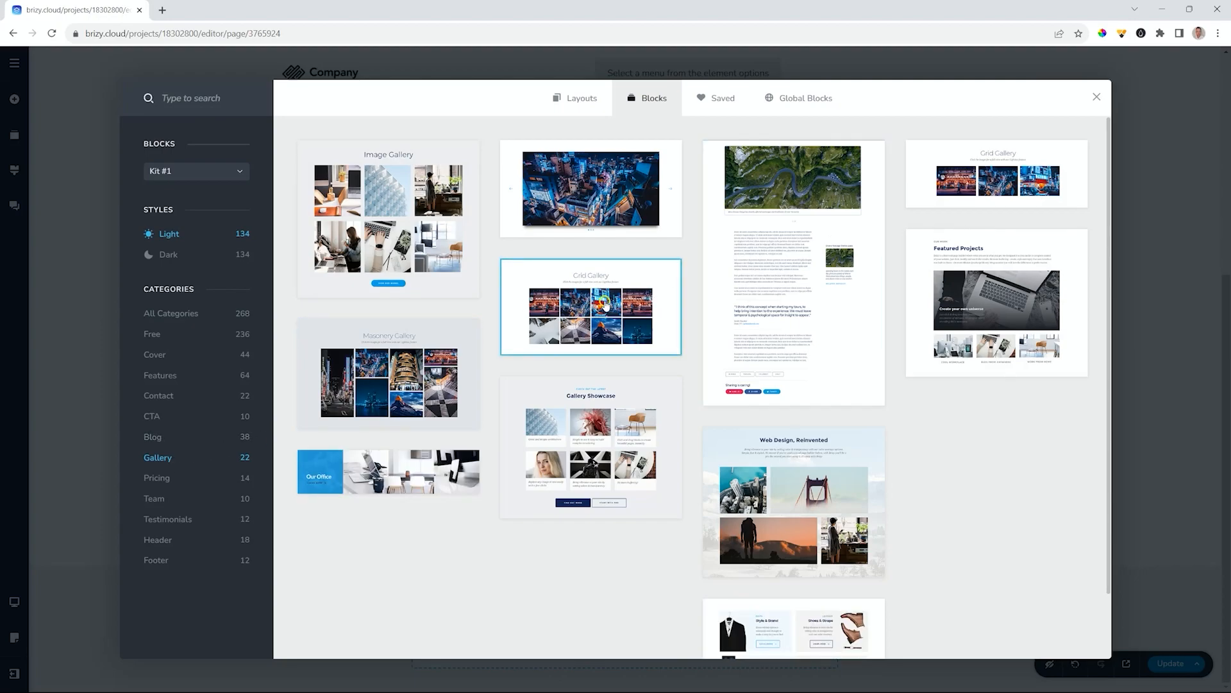
click(605, 303)
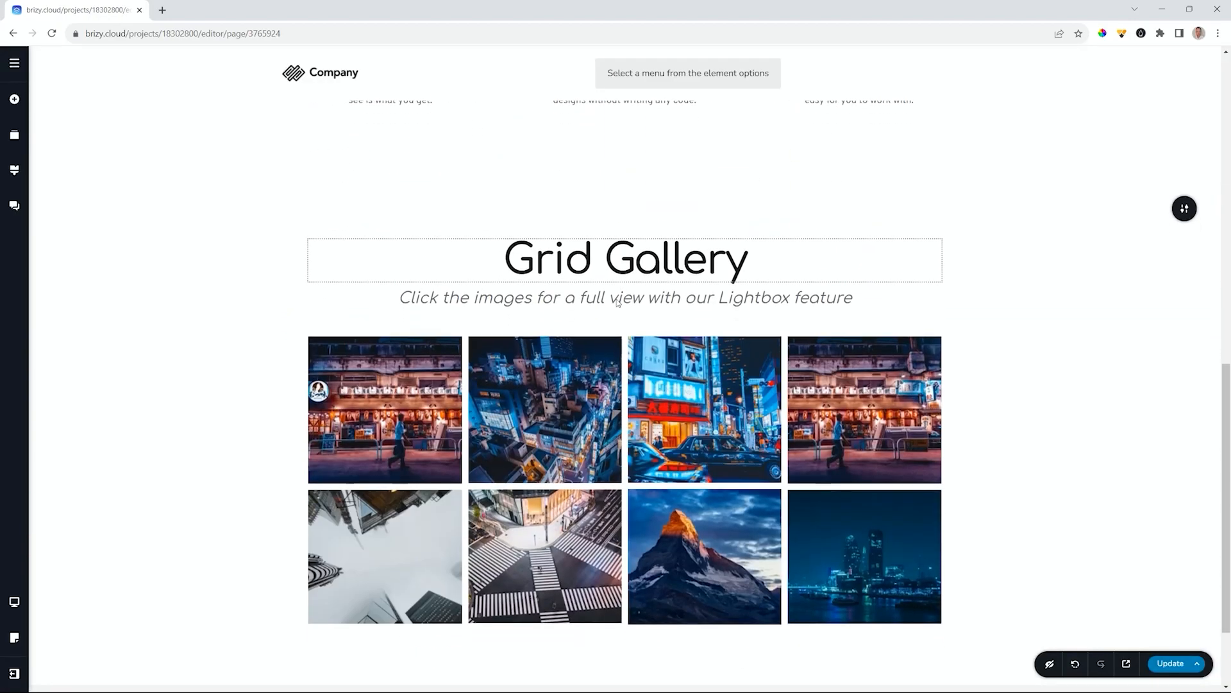
scroll(618, 303, down, 2)
- Add the What People Say block from the Testimonials category
click(627, 633)
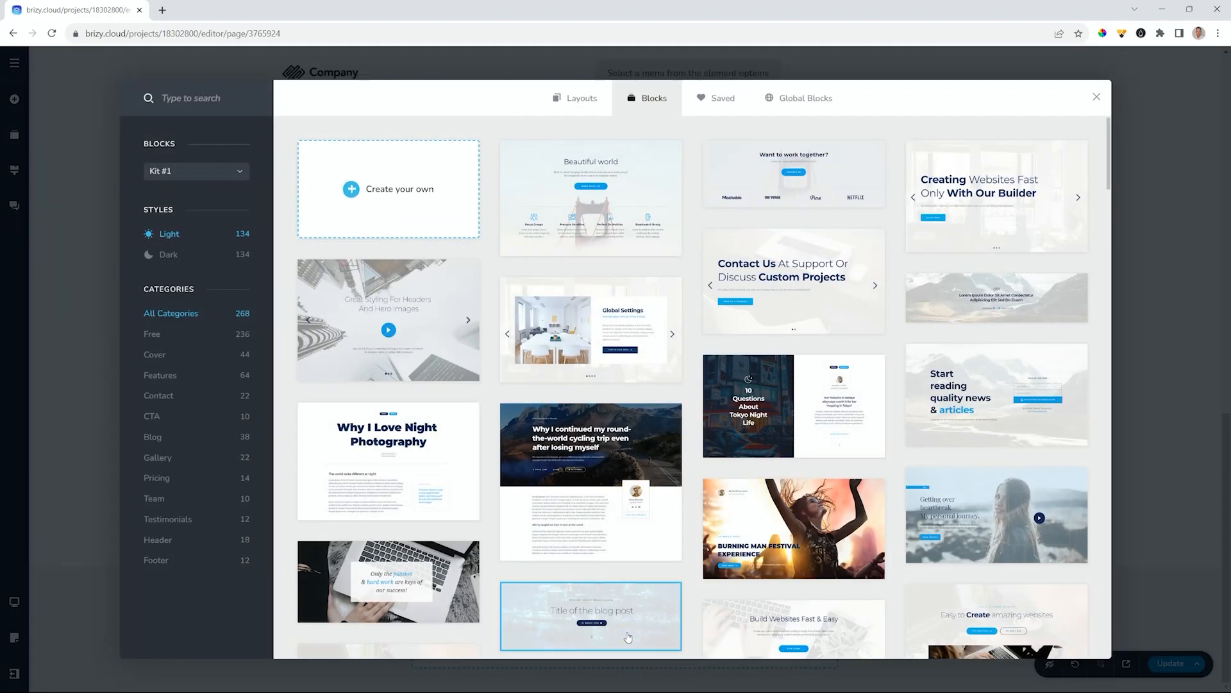
click(169, 519)
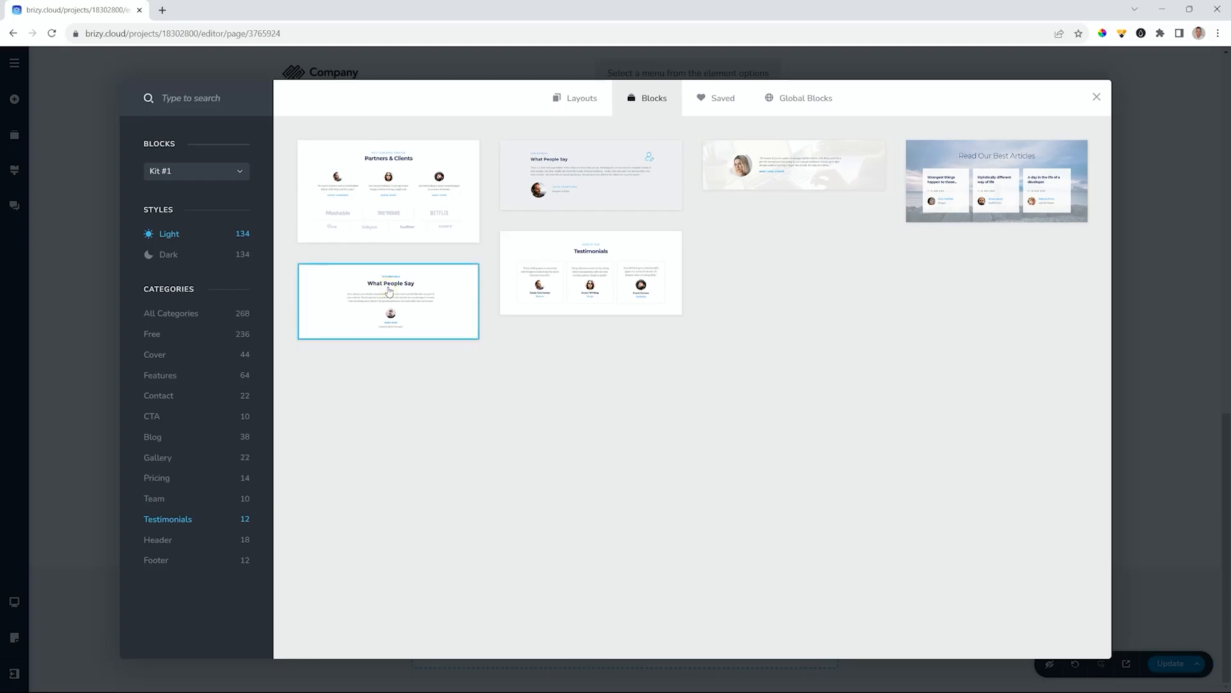
click(389, 291)
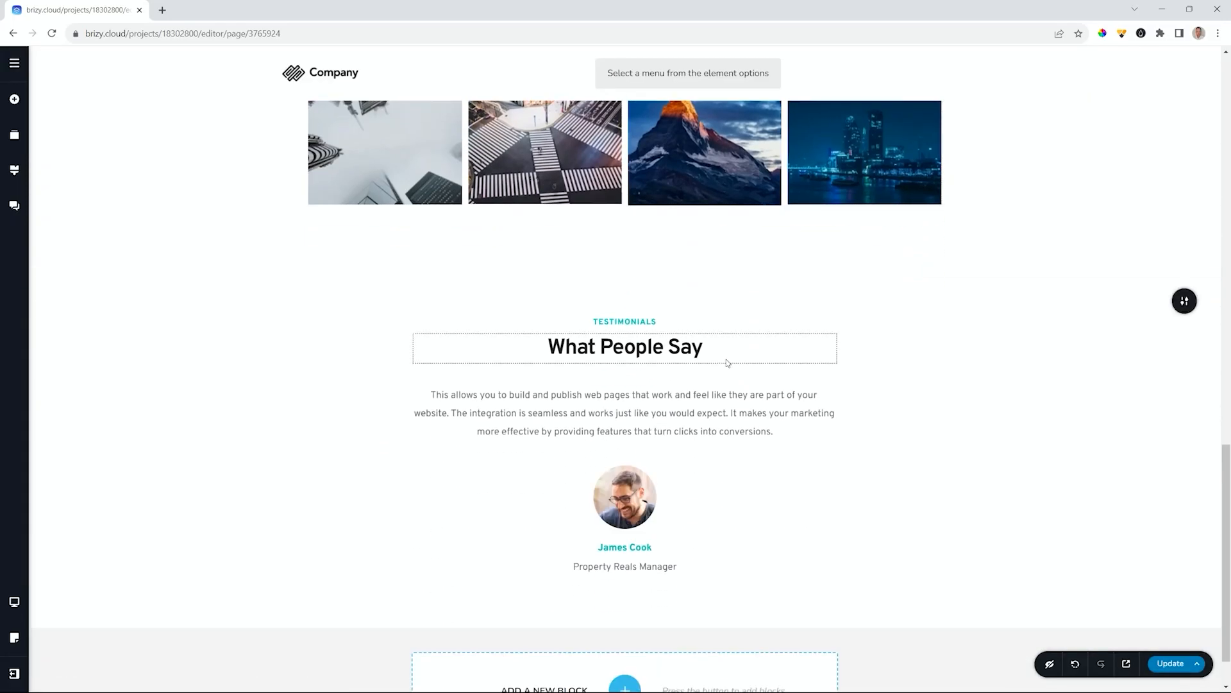
scroll(728, 363, down, 1)
click(625, 626)
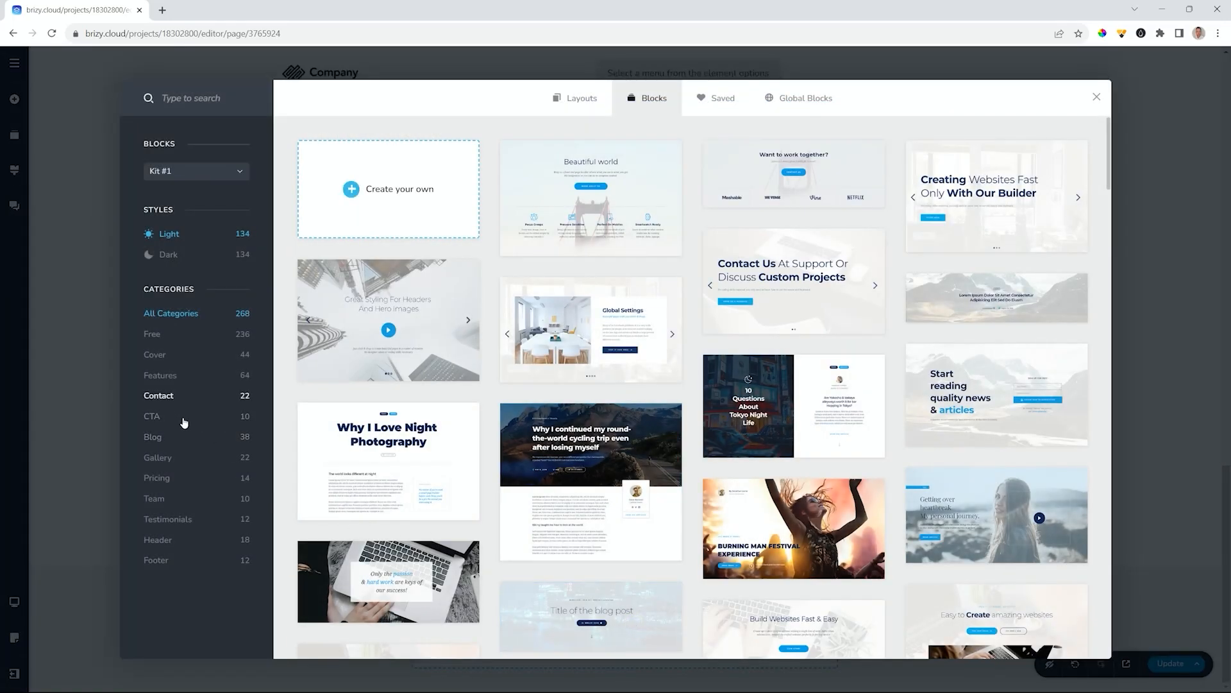
- Insert the CTA Quick Preview, Team Some of our guys, and Contact Info map blocks
click(154, 416)
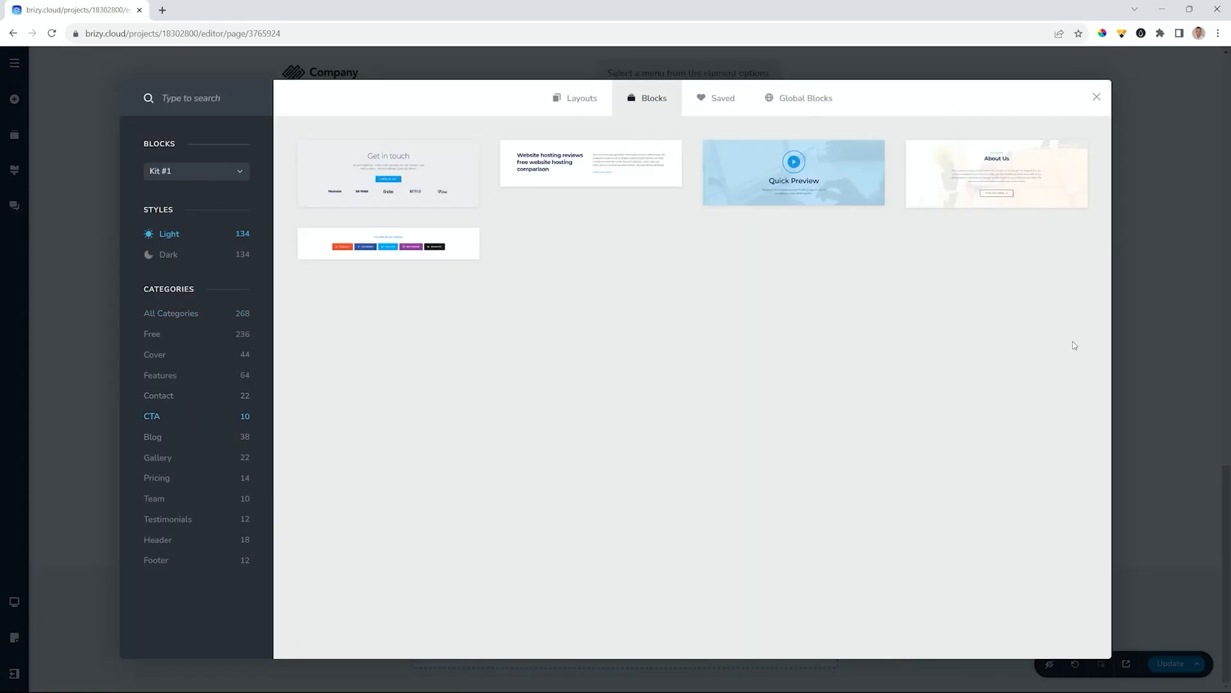
click(805, 180)
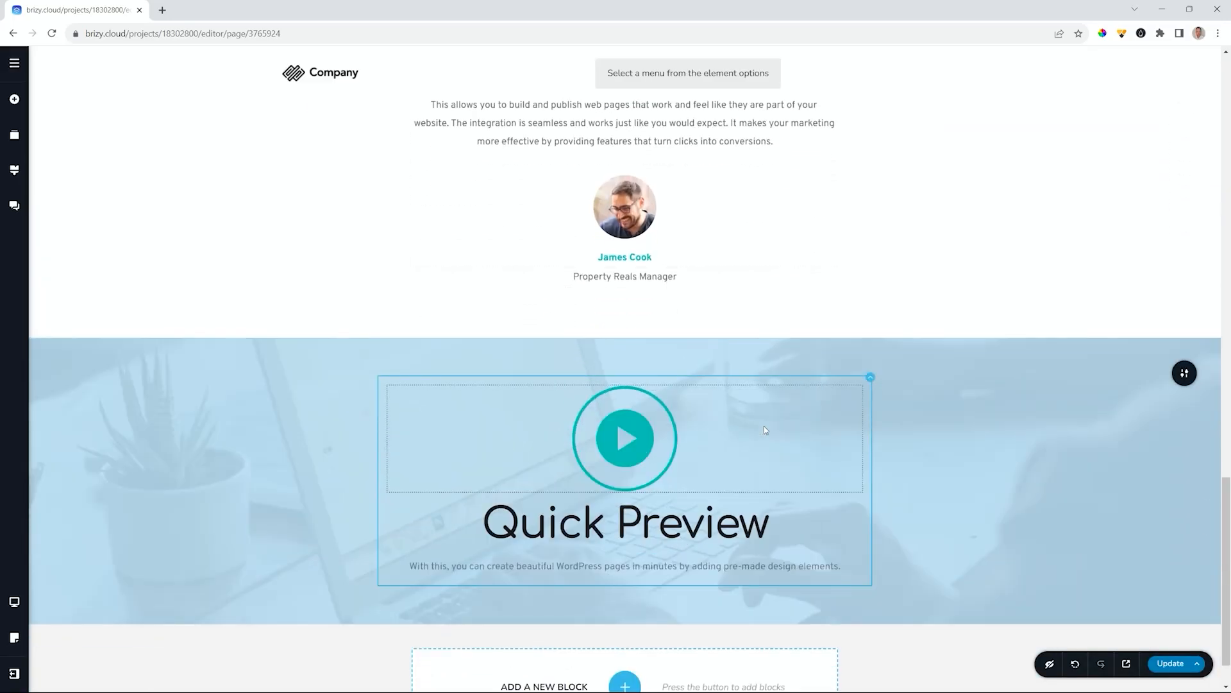
click(625, 629)
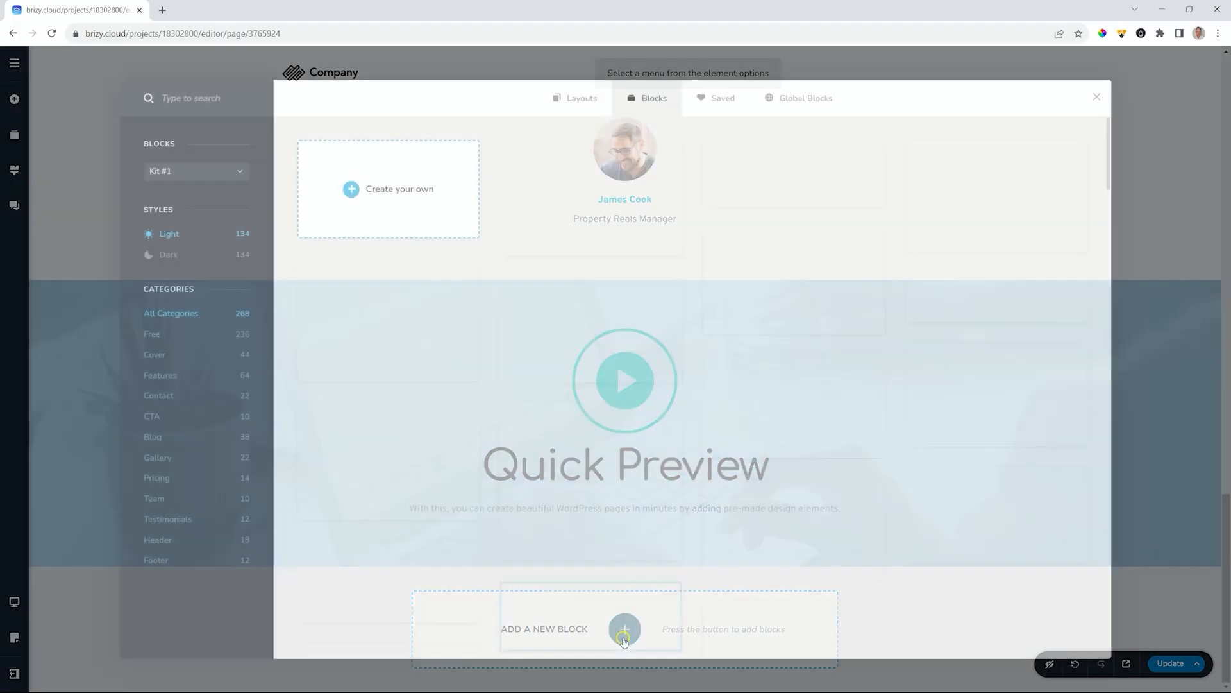
click(168, 499)
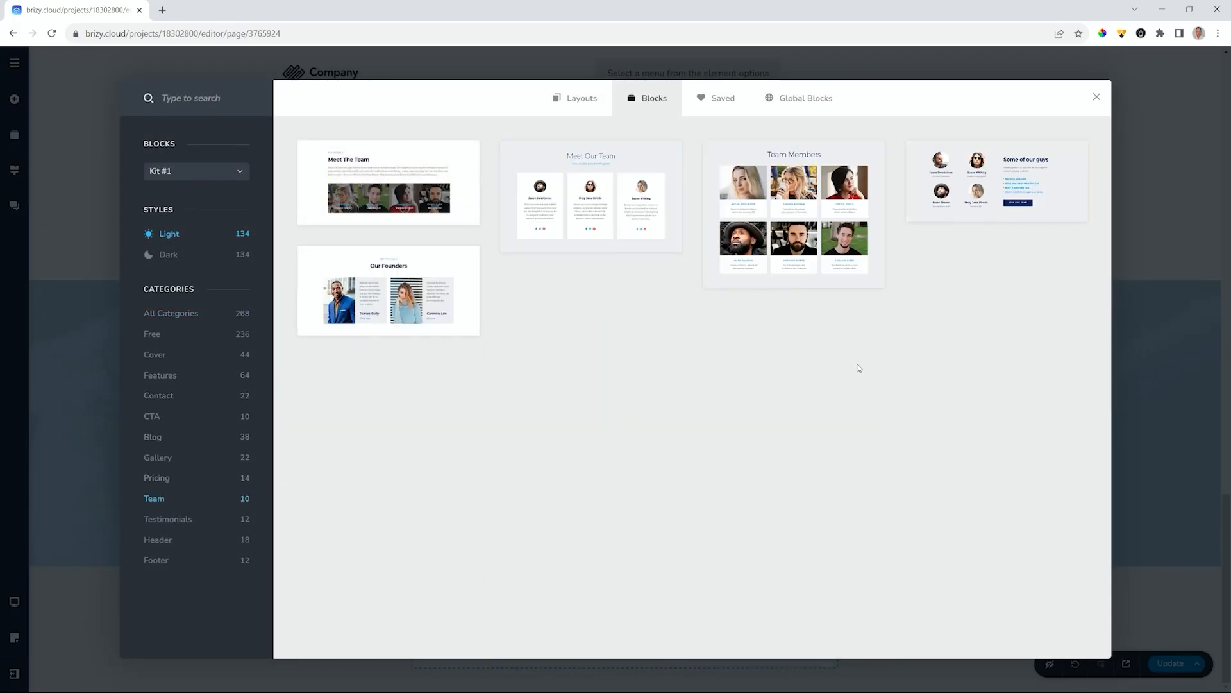
click(999, 197)
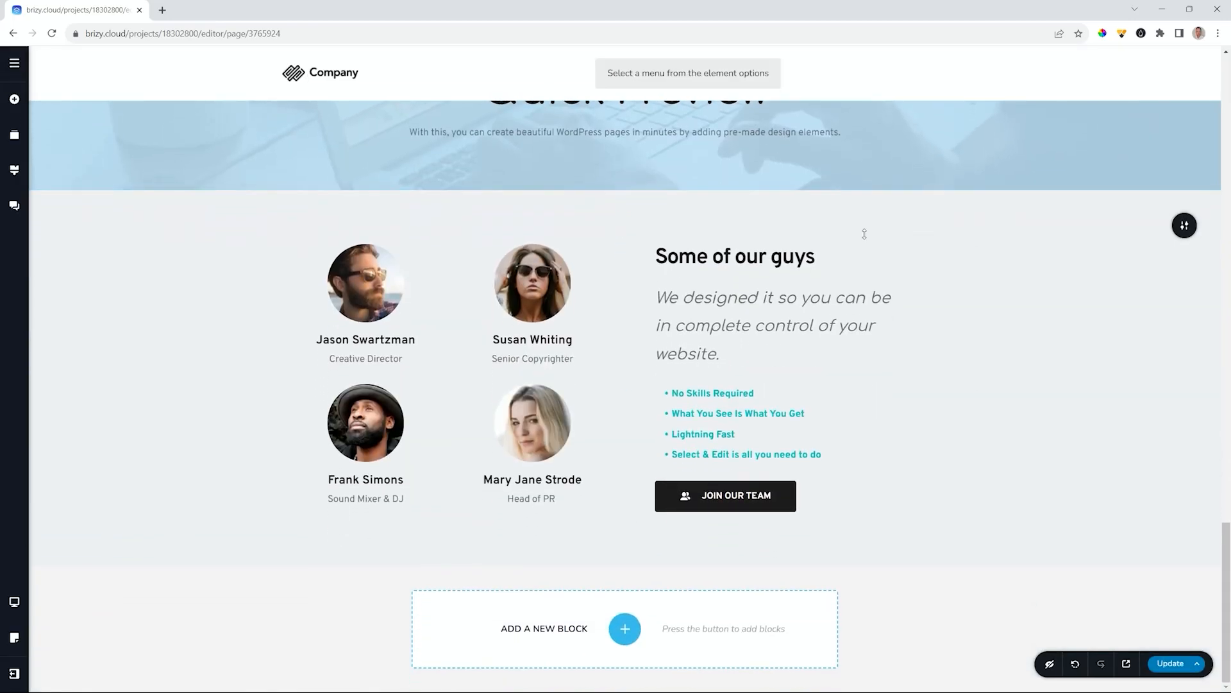
click(624, 628)
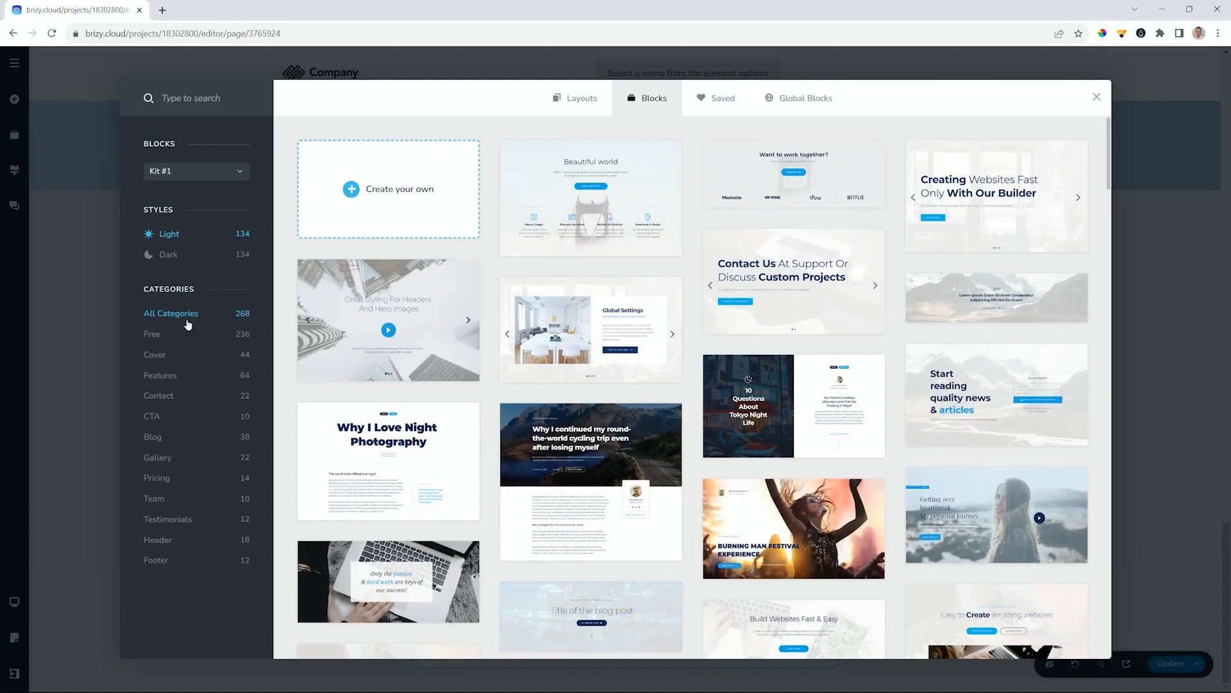
click(159, 397)
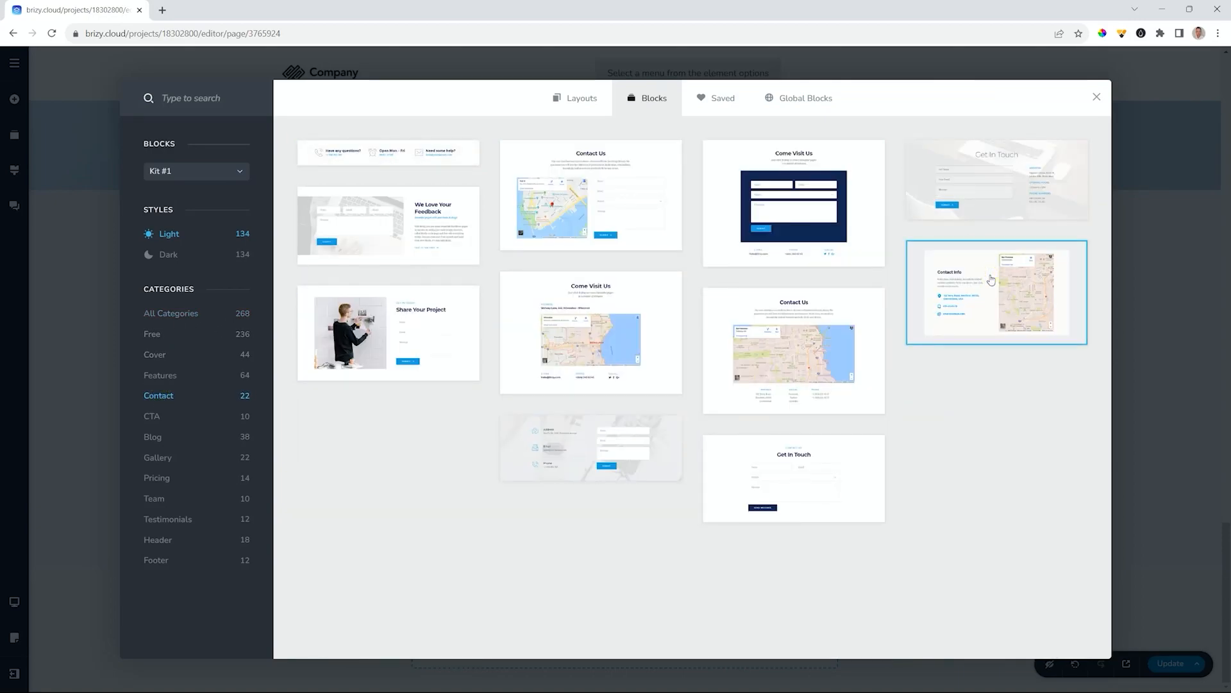
click(991, 280)
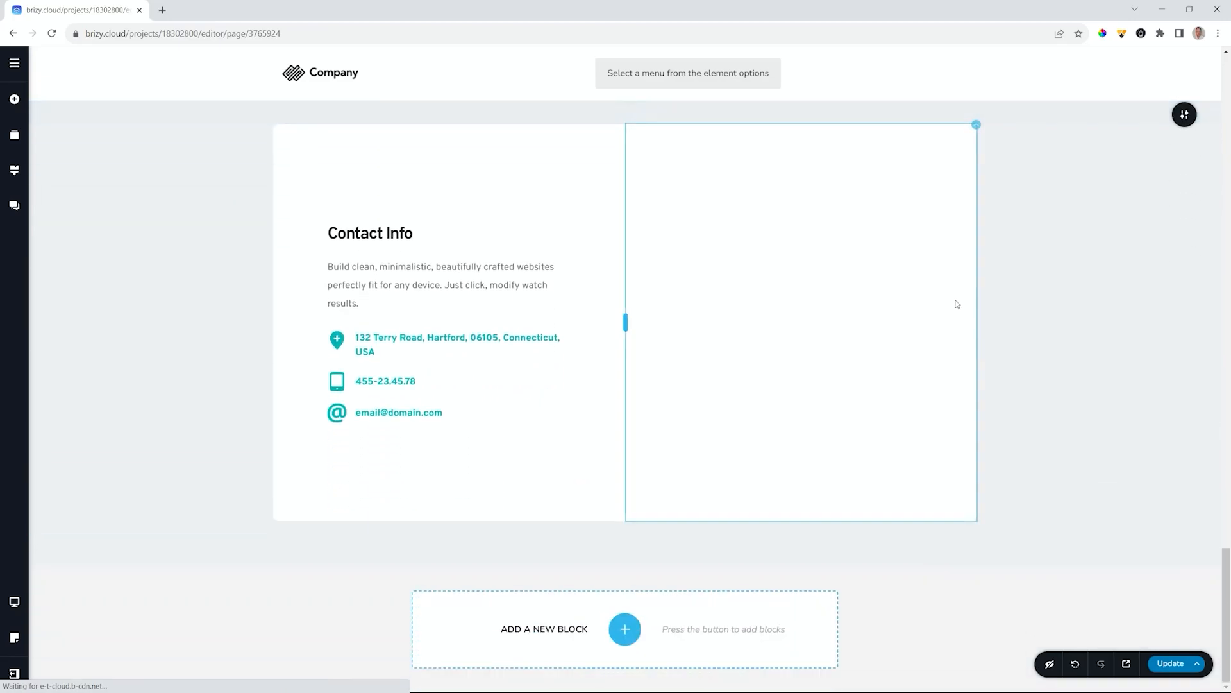
- Set the Above Title, Heading 1, Paragraph and Subtitle text styles to Comfortaa
click(14, 170)
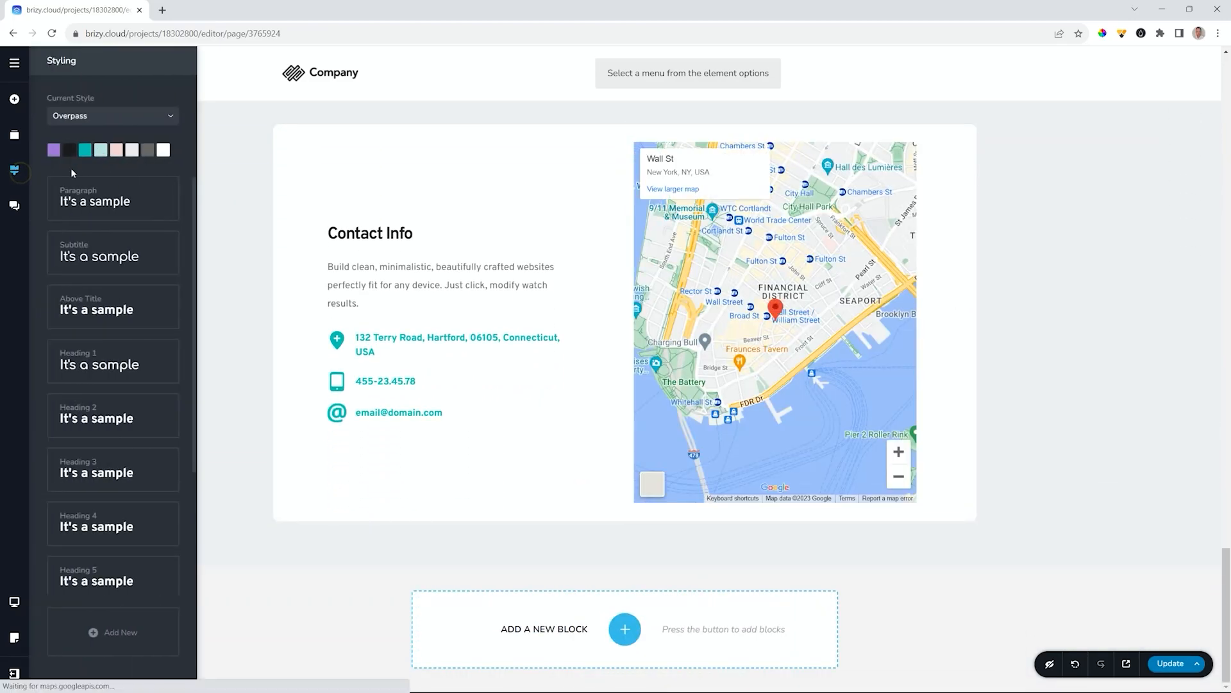
scroll(472, 226, up, 10)
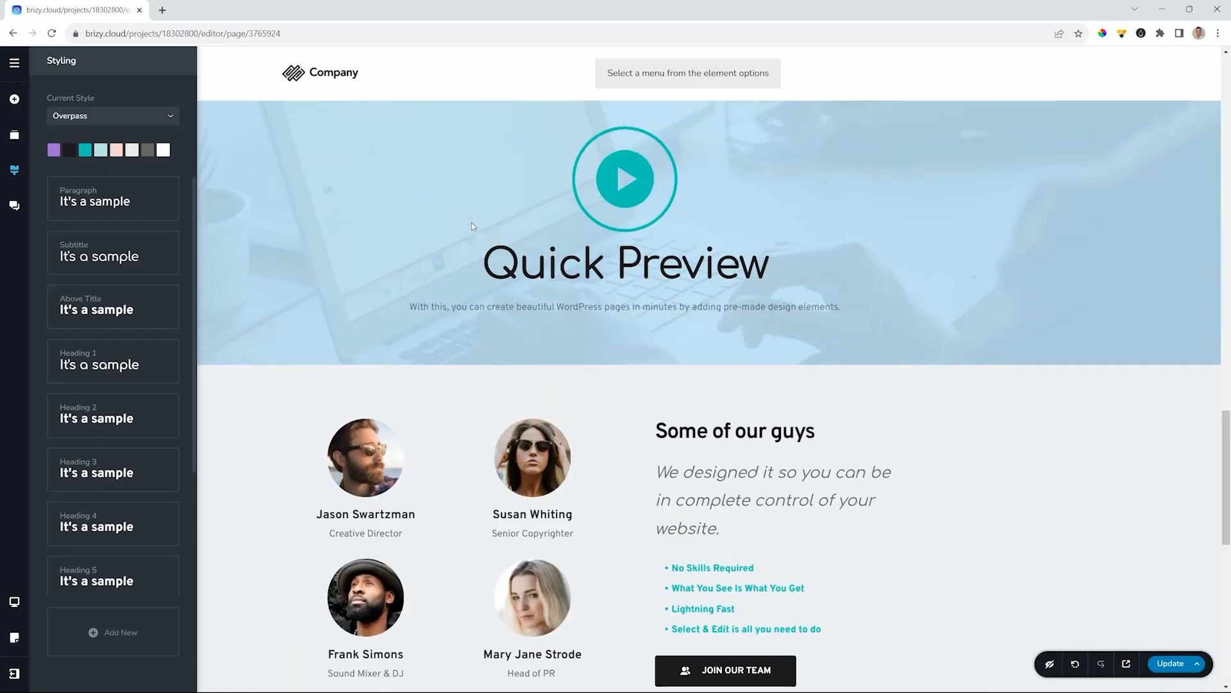
scroll(471, 222, up, 8)
scroll(472, 227, up, 10)
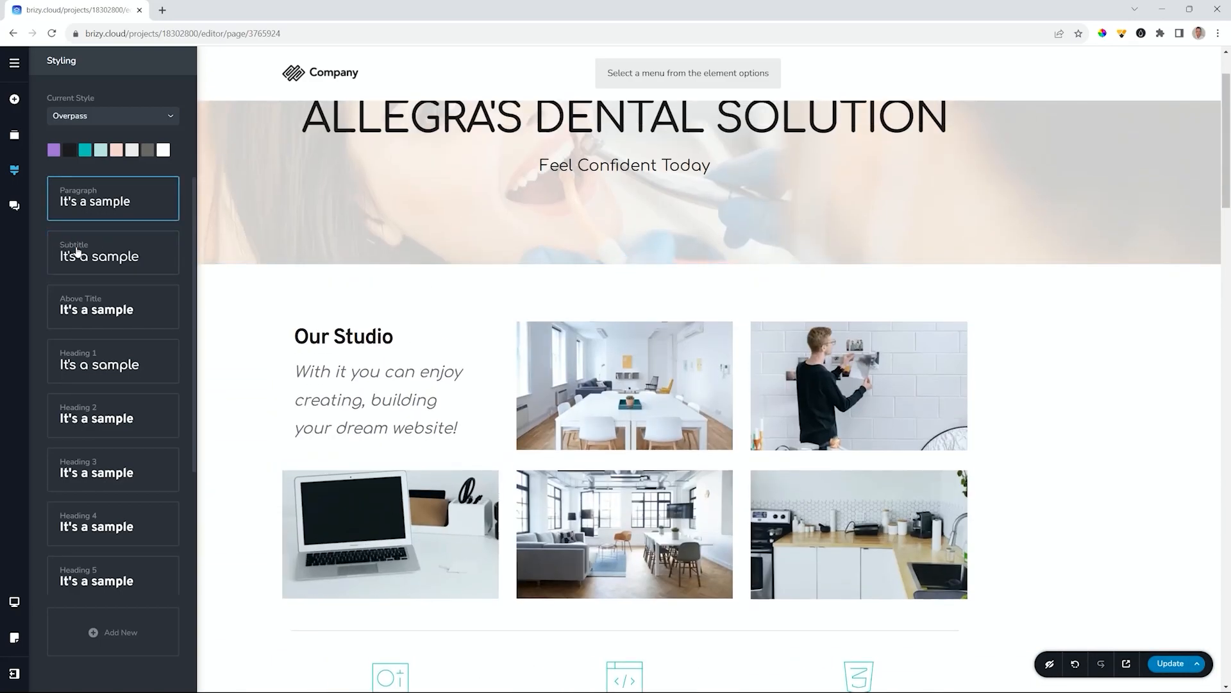
click(91, 311)
scroll(89, 383, down, 3)
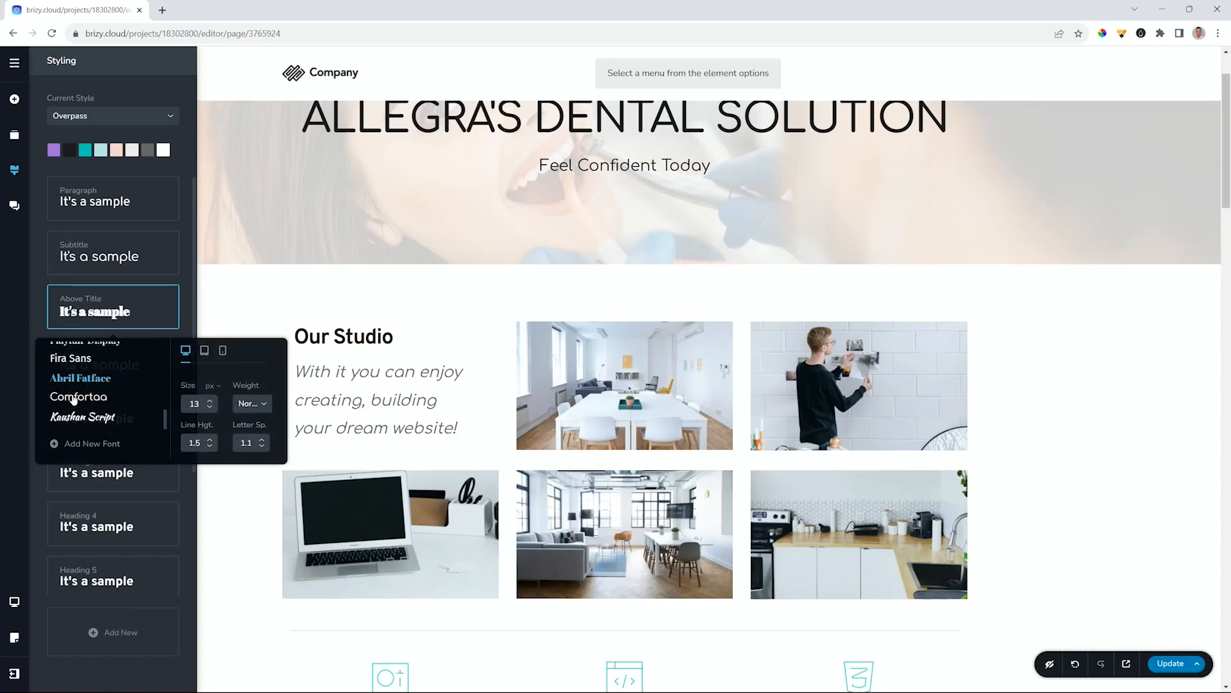
click(34, 310)
click(77, 365)
click(35, 306)
click(96, 200)
scroll(97, 299, down, 3)
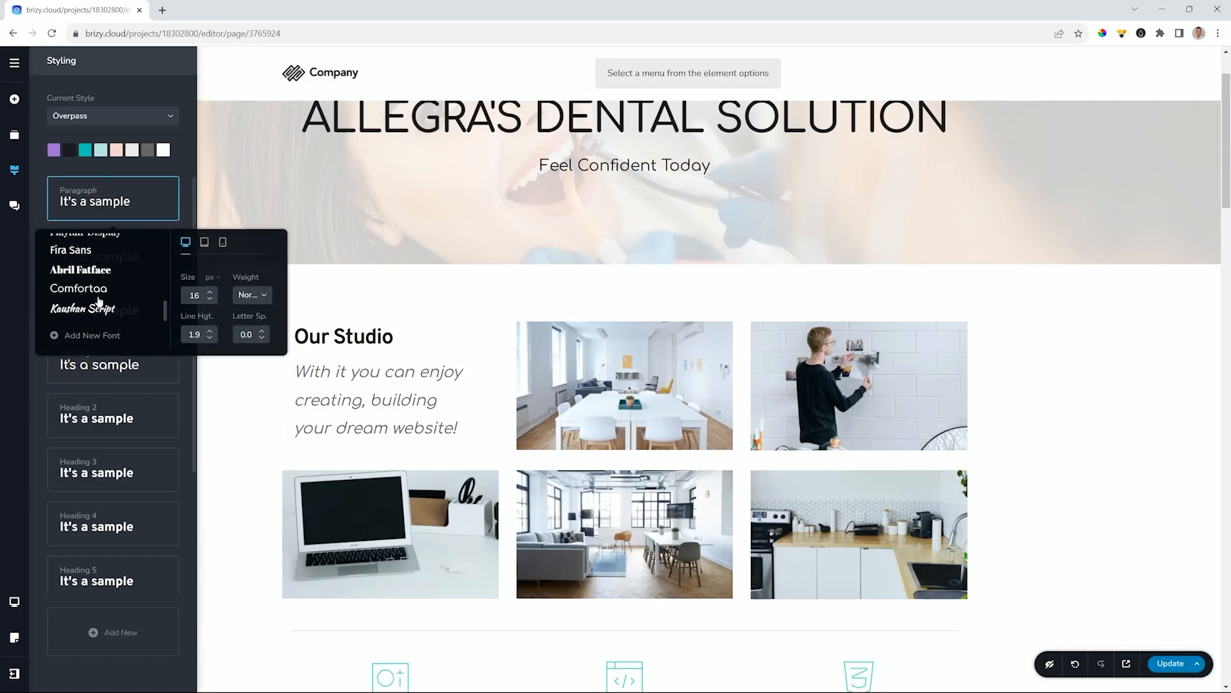
click(42, 179)
click(77, 256)
click(37, 227)
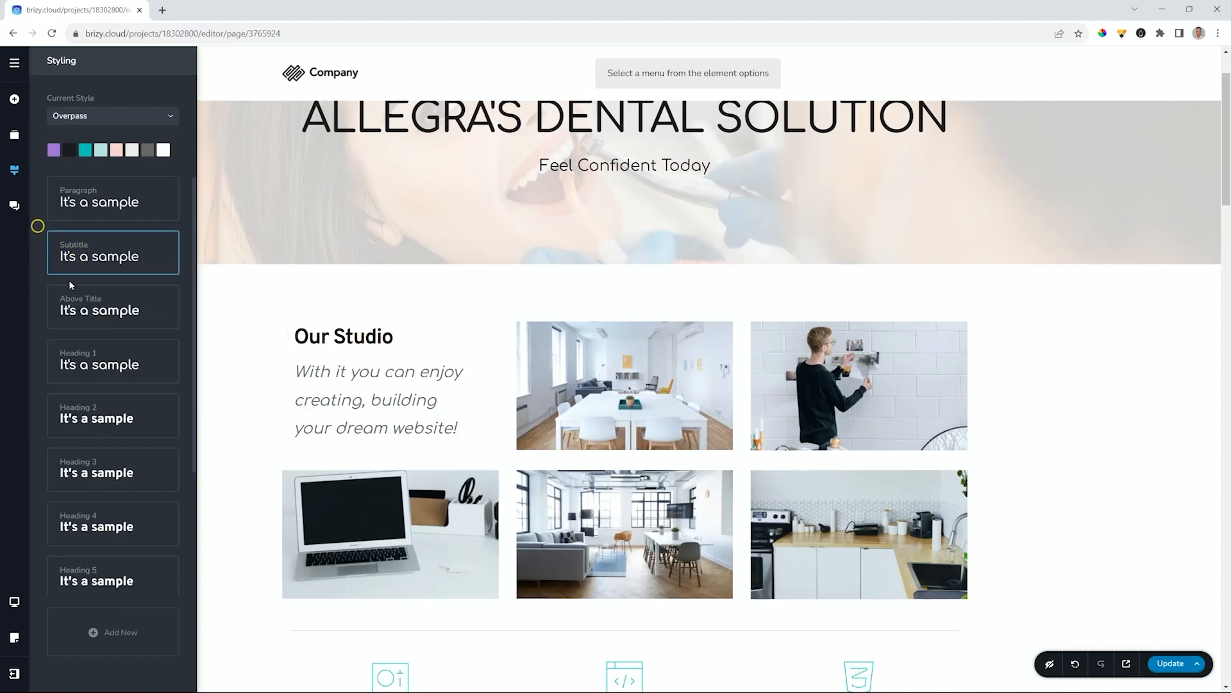
click(79, 308)
click(40, 284)
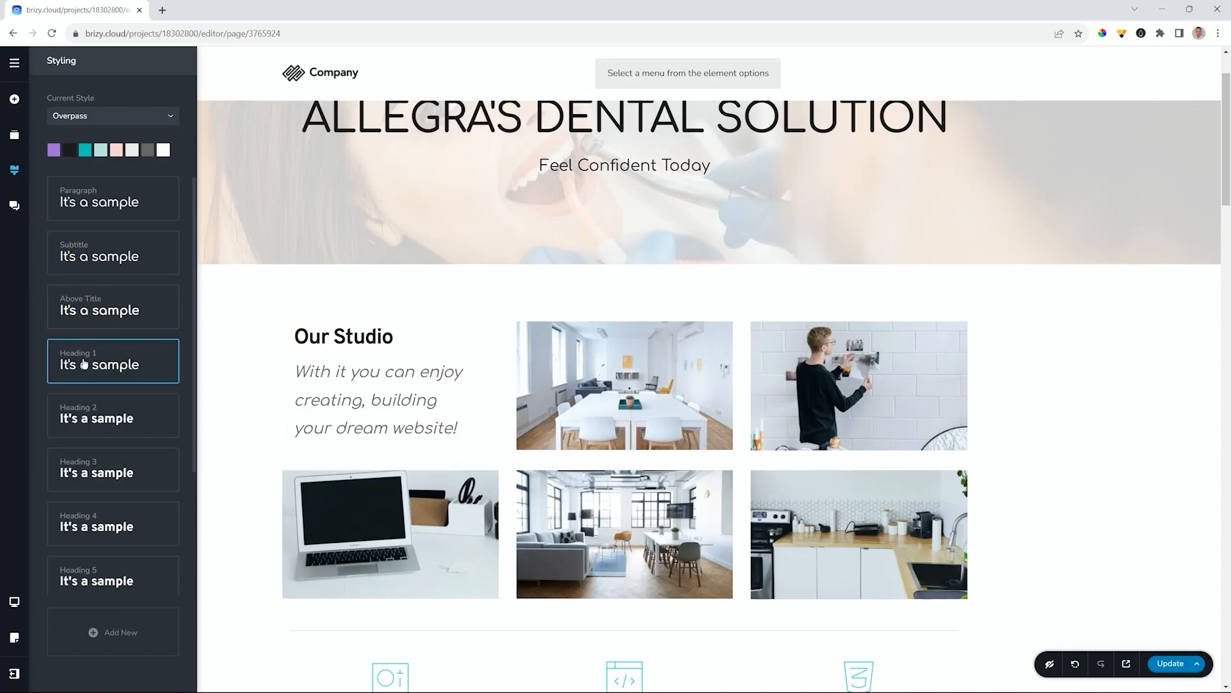
- Apply Comfortaa to the Heading 2 through Heading 6 and Button text styles
click(79, 417)
scroll(90, 324, down, 3)
click(88, 327)
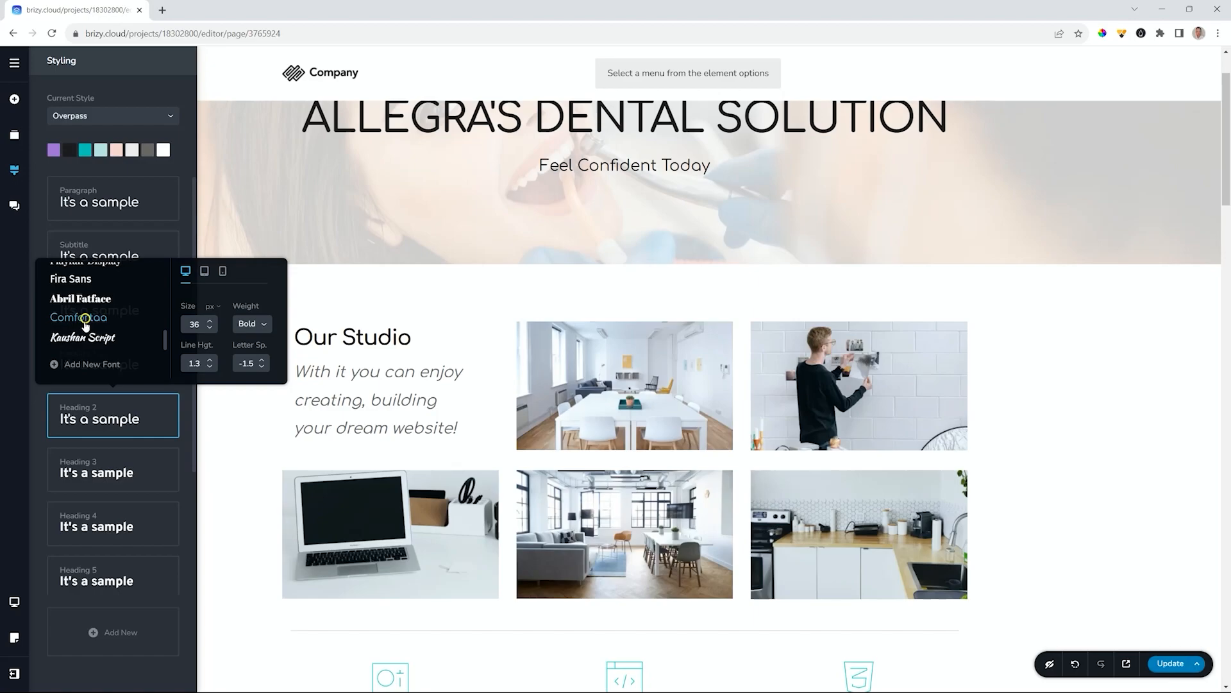
click(88, 456)
scroll(101, 382, down, 3)
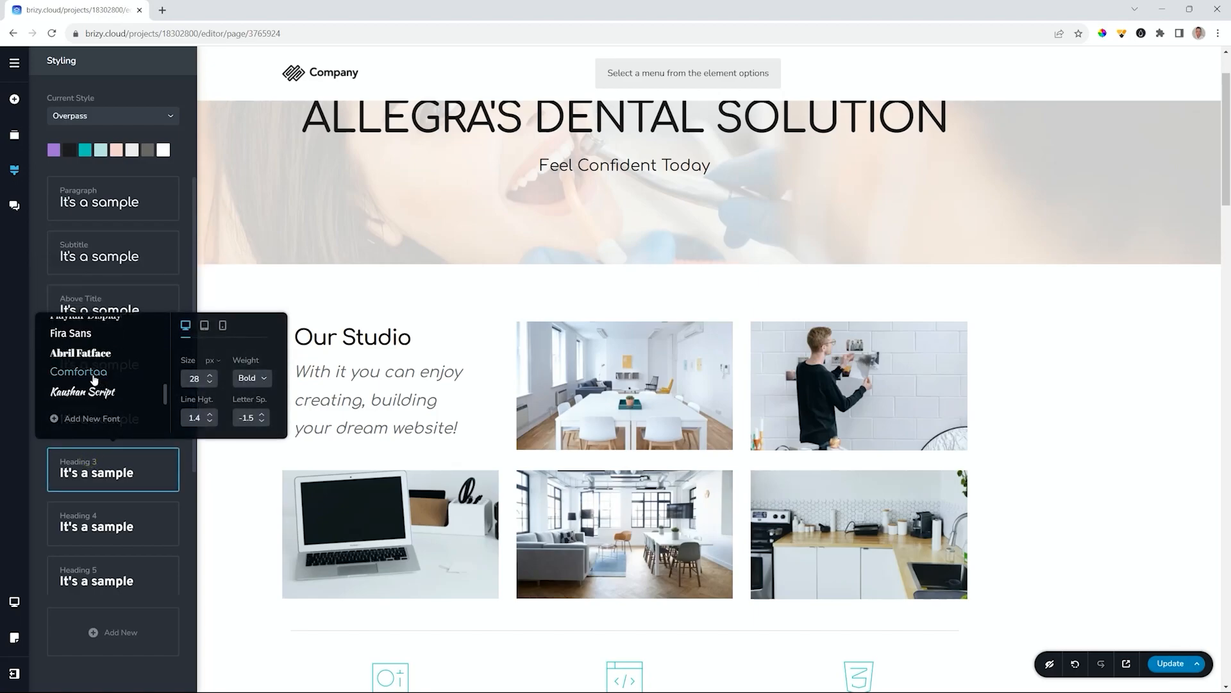
click(117, 541)
scroll(97, 425, down, 3)
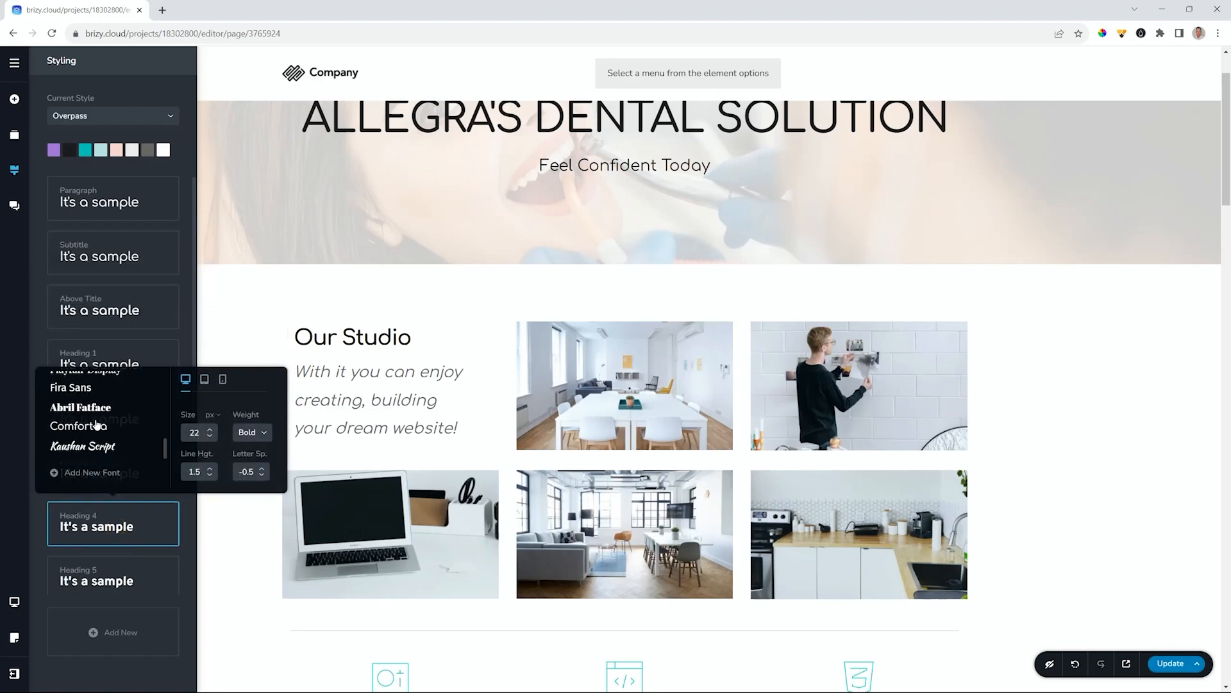
click(82, 574)
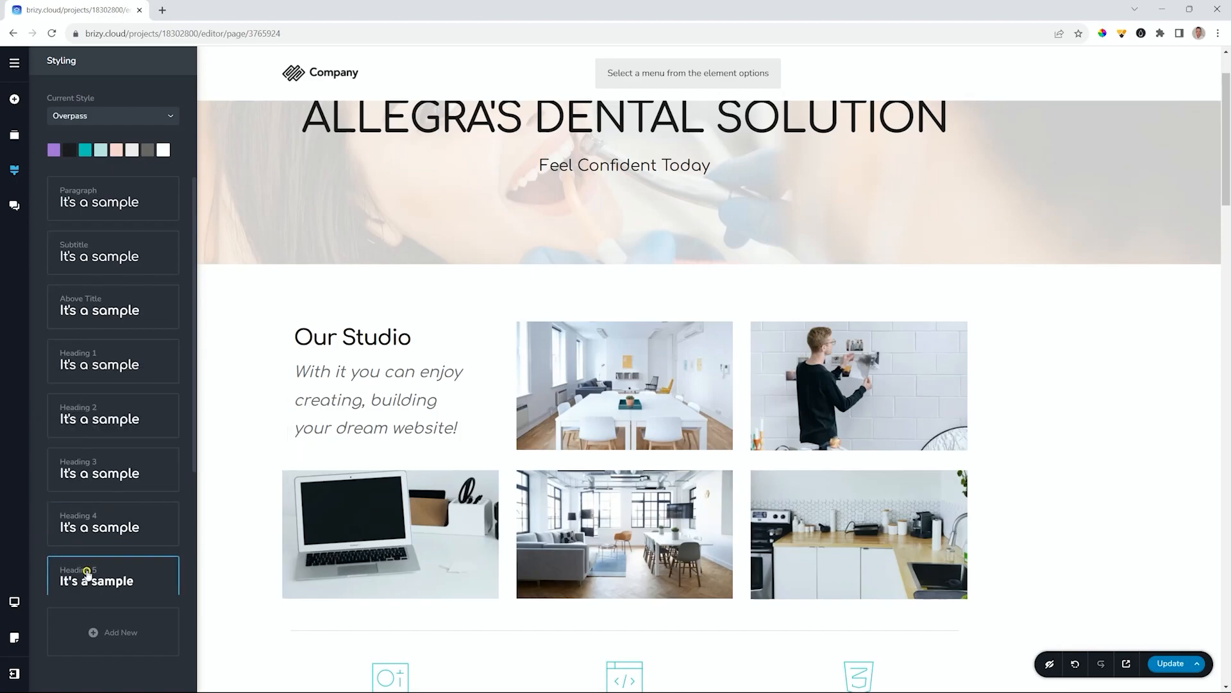
scroll(96, 478, down, 3)
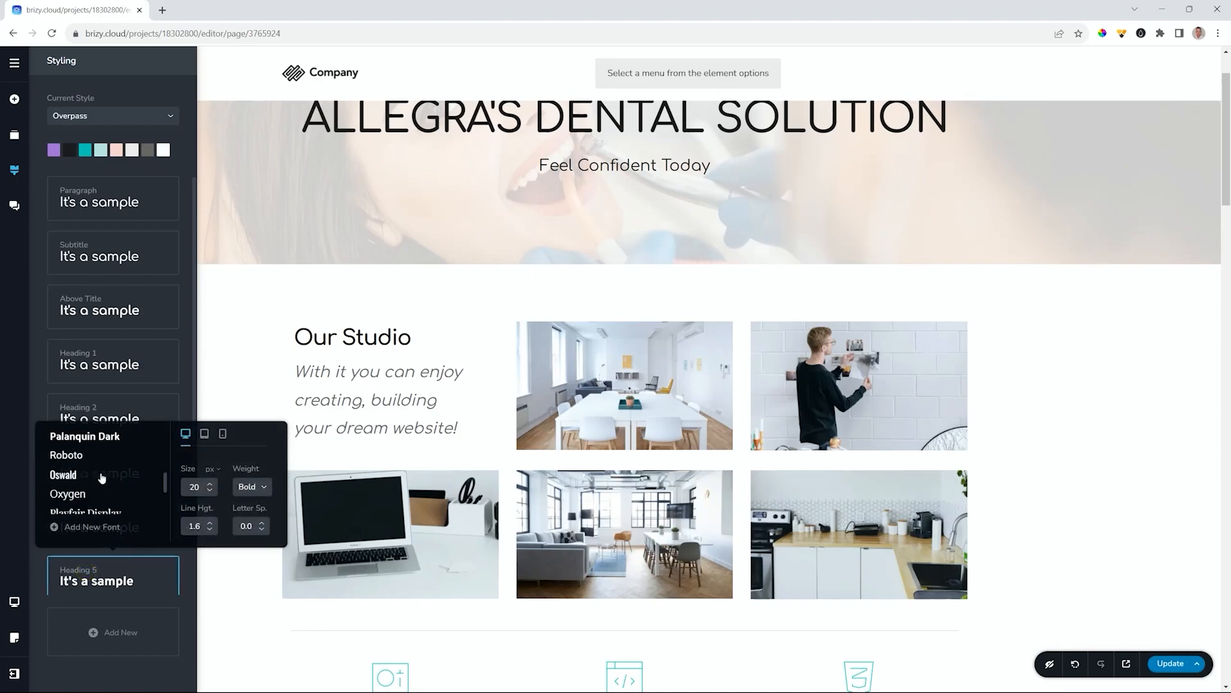
click(39, 387)
scroll(39, 387, down, 3)
click(108, 463)
scroll(93, 391, down, 3)
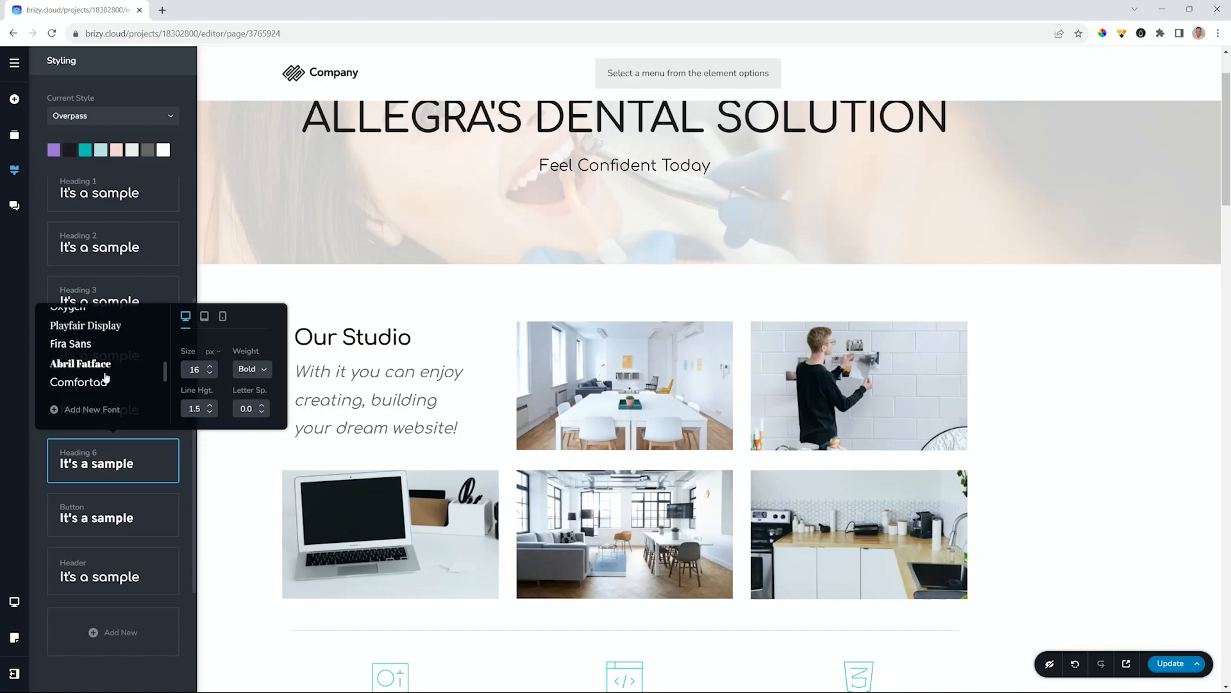
click(34, 465)
click(97, 510)
scroll(91, 404, down, 5)
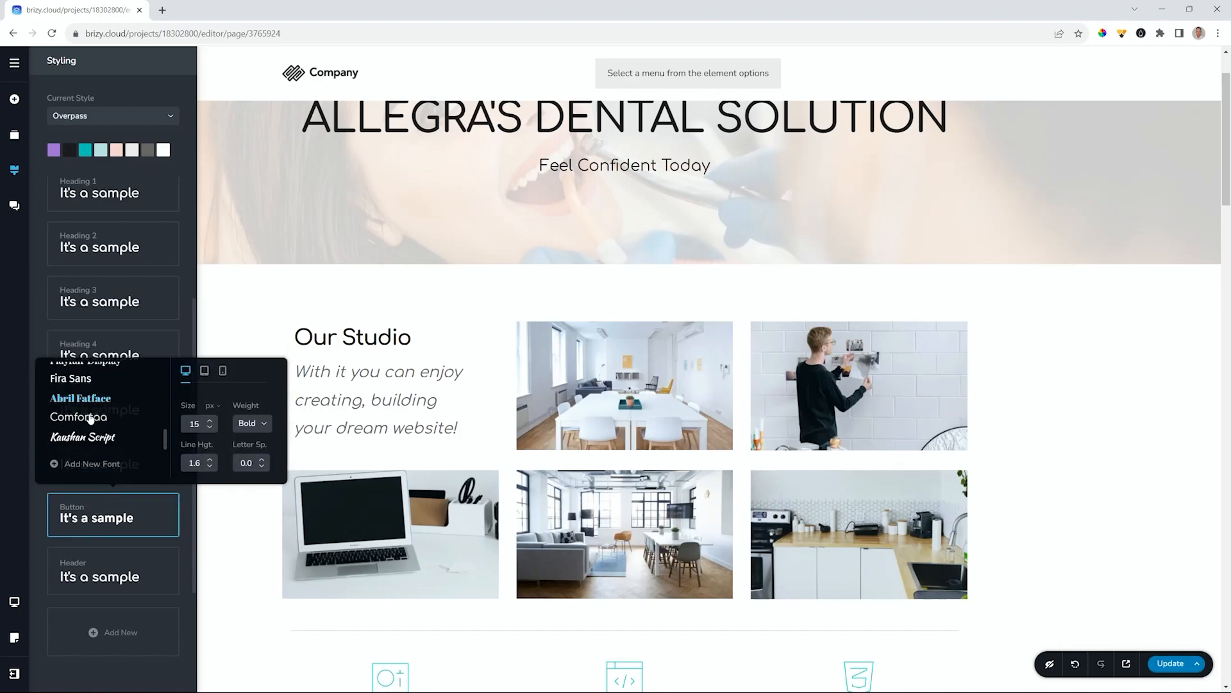
click(44, 300)
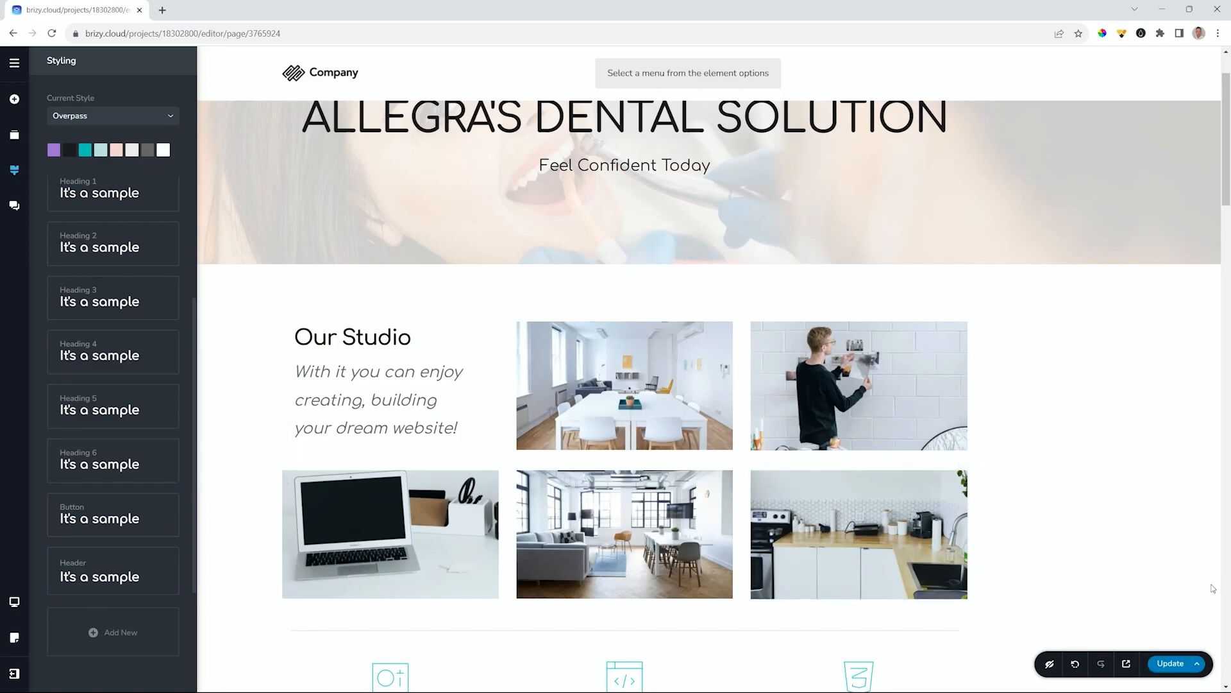
scroll(941, 502, down, 6)
- Switch the library to Kit #2 layouts and open the Dietitian layout's preview
scroll(941, 503, up, 8)
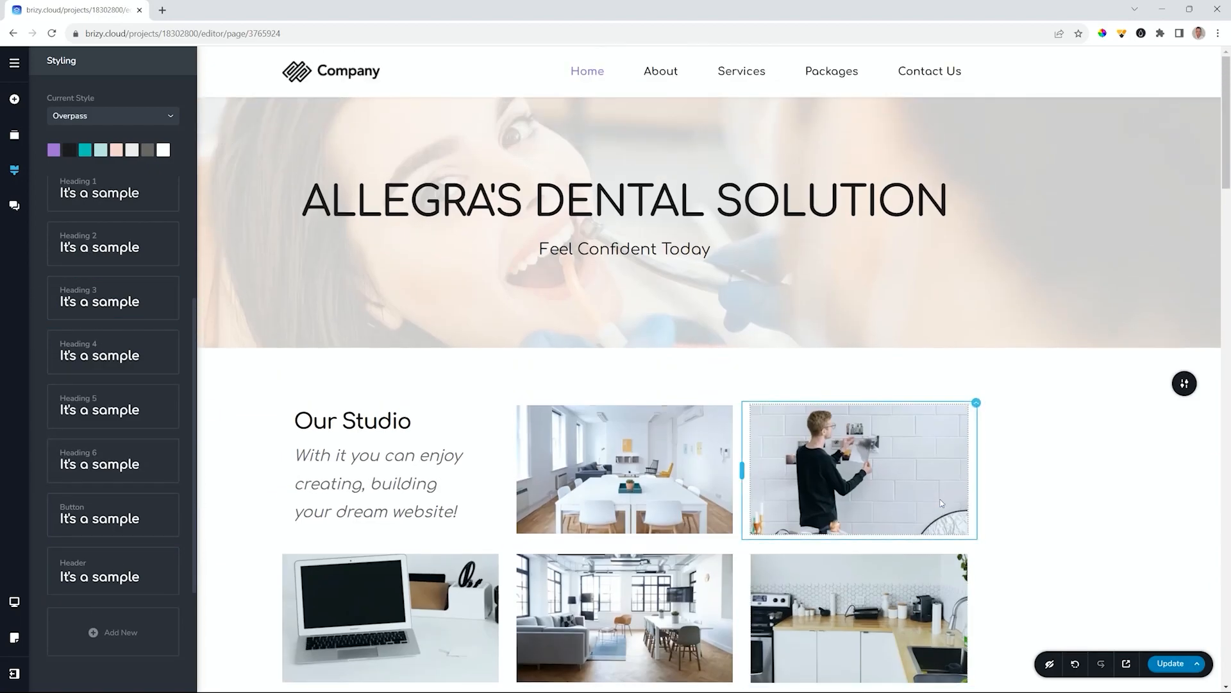
scroll(1021, 486, down, 20)
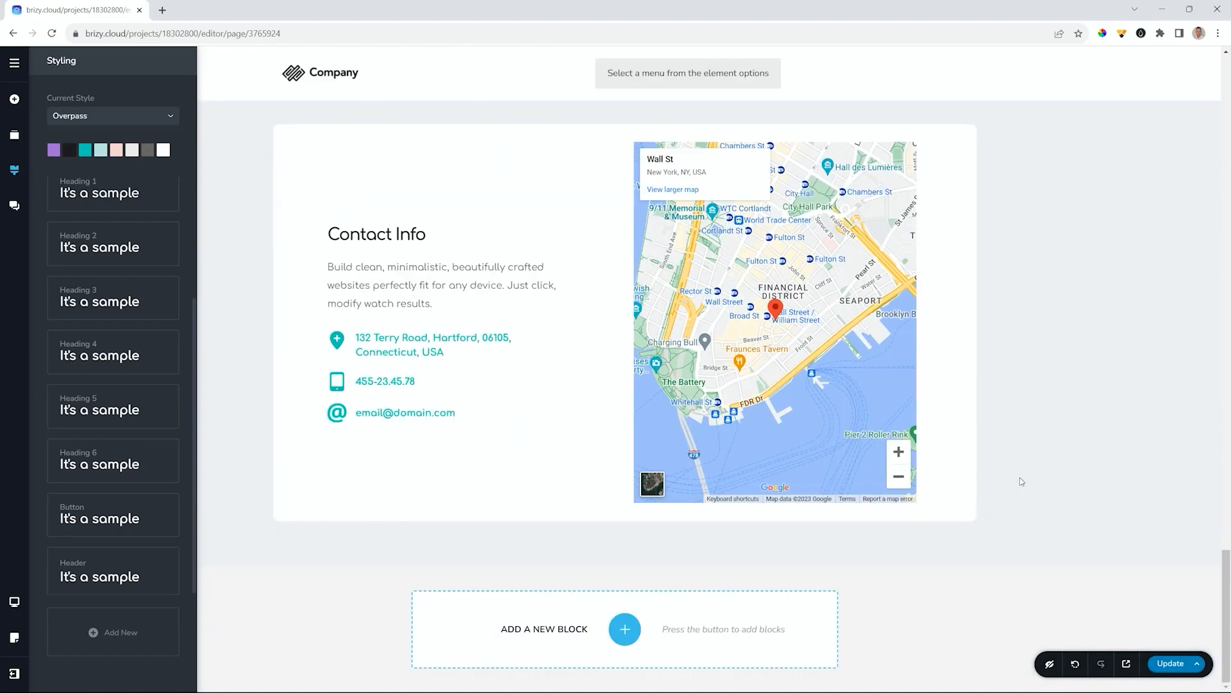
click(635, 627)
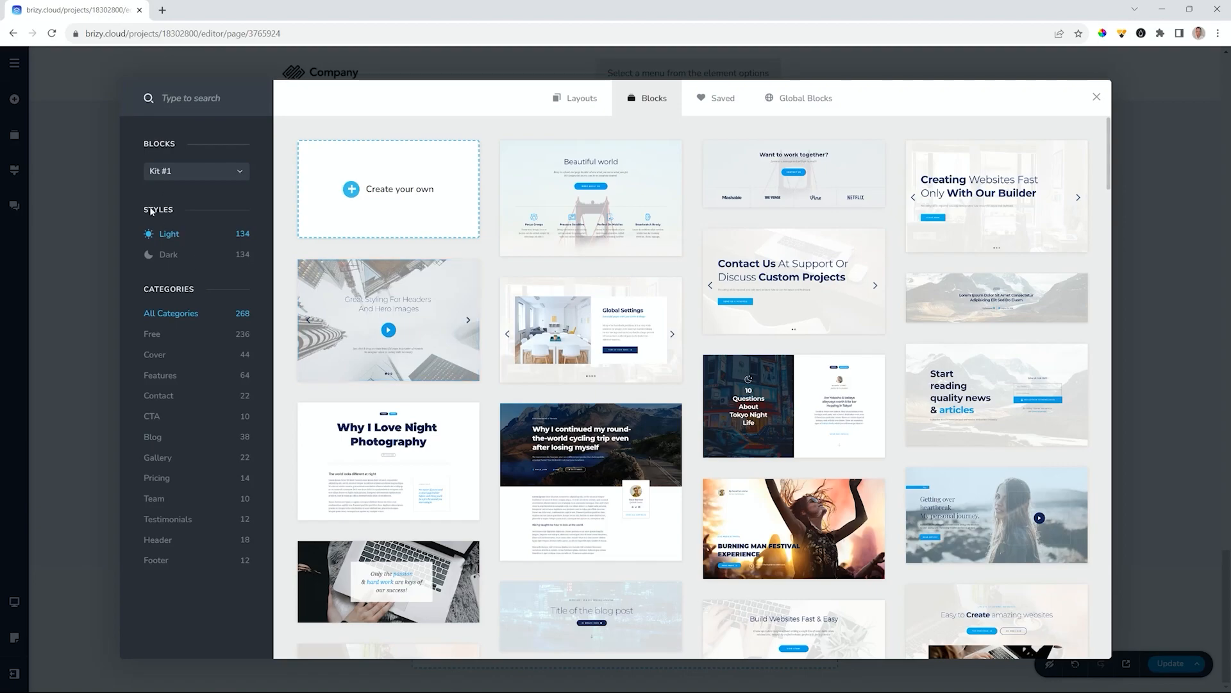
click(190, 174)
click(172, 204)
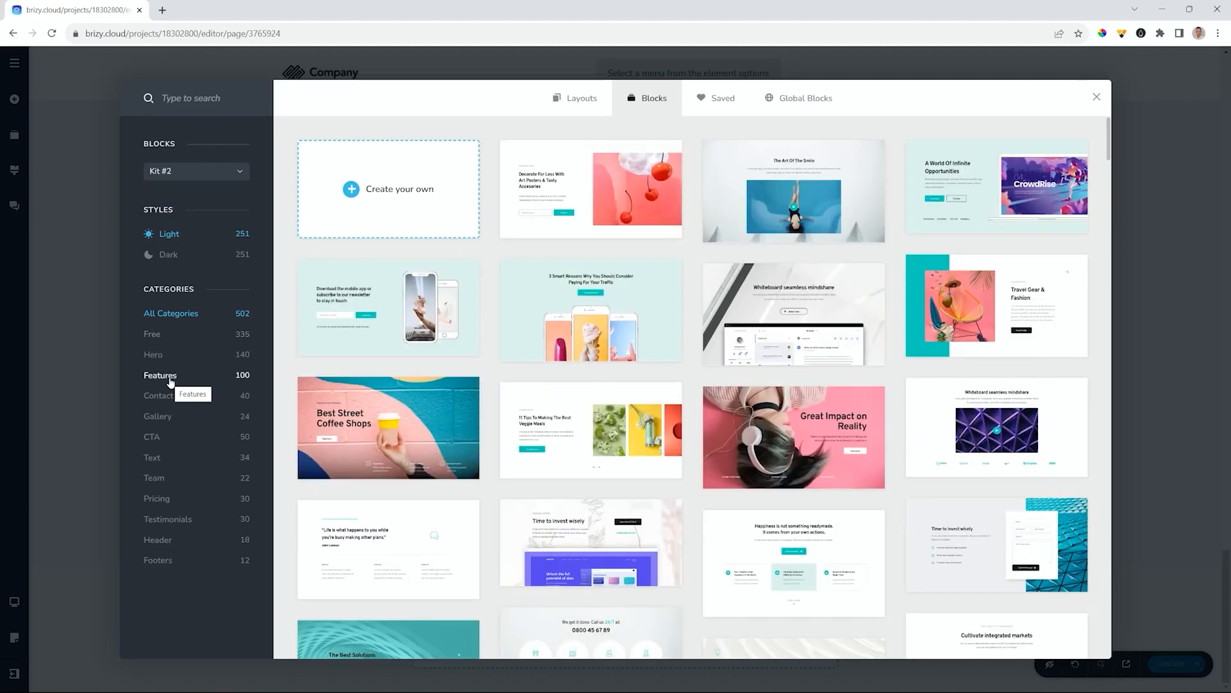
click(586, 105)
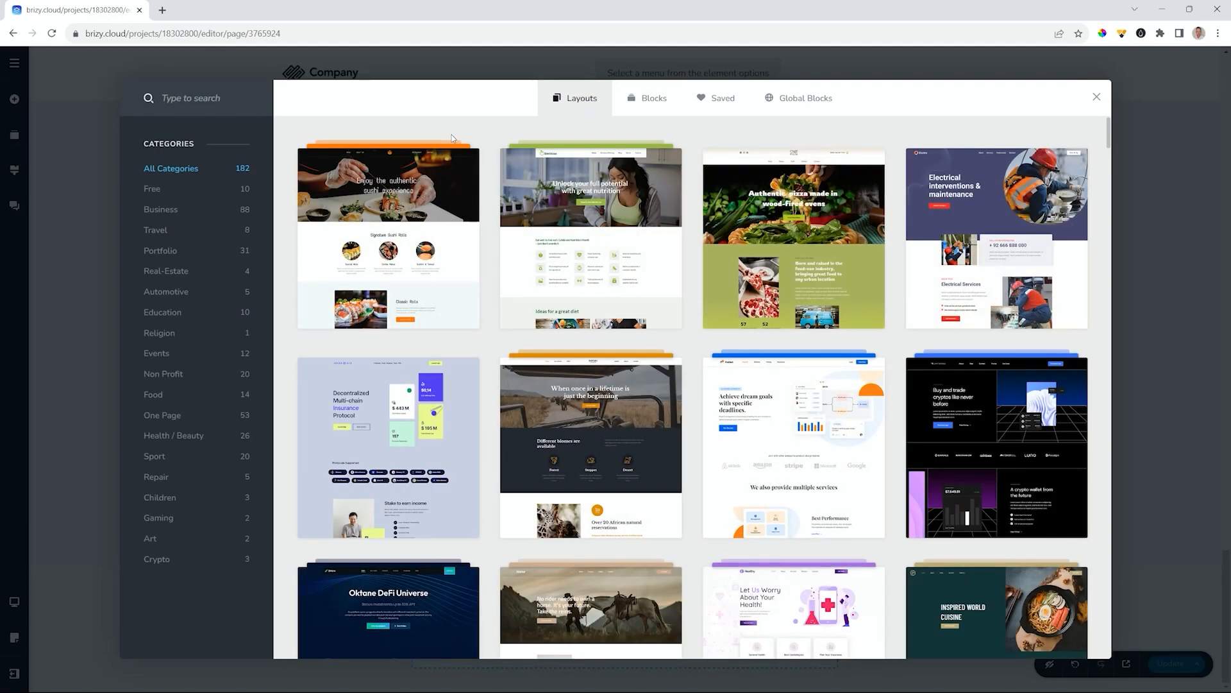
click(606, 217)
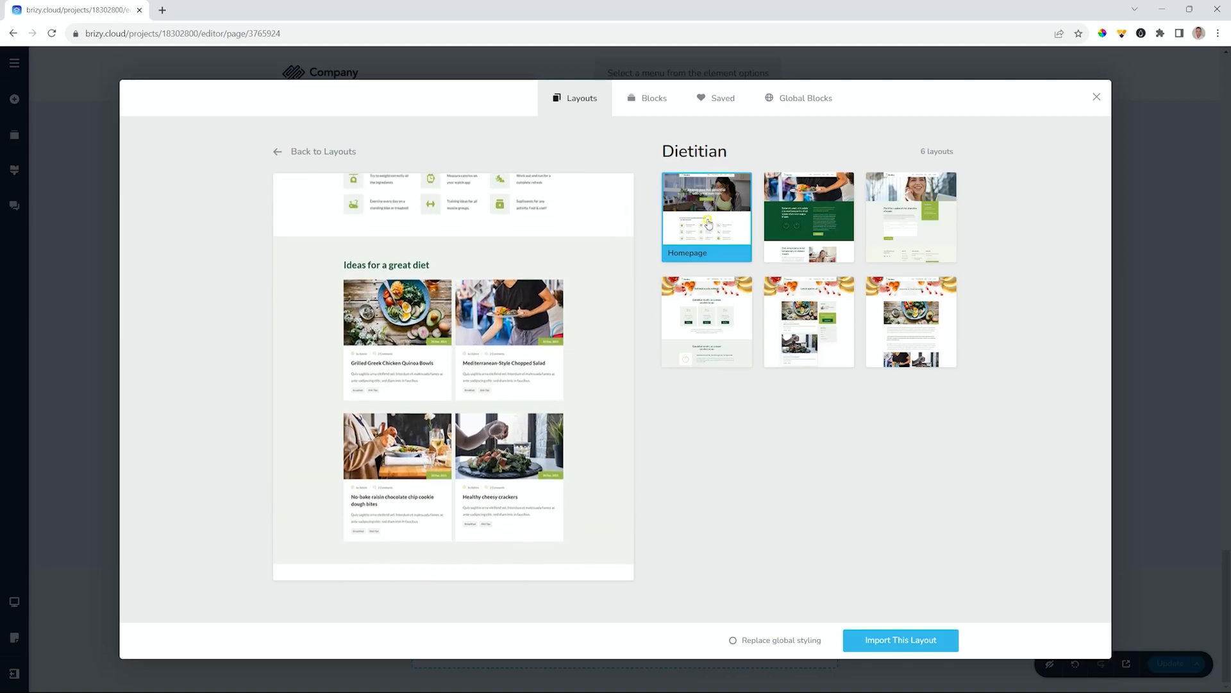
- Import the Dietitian layout and delete its imported header and nutrition hero sections
click(869, 653)
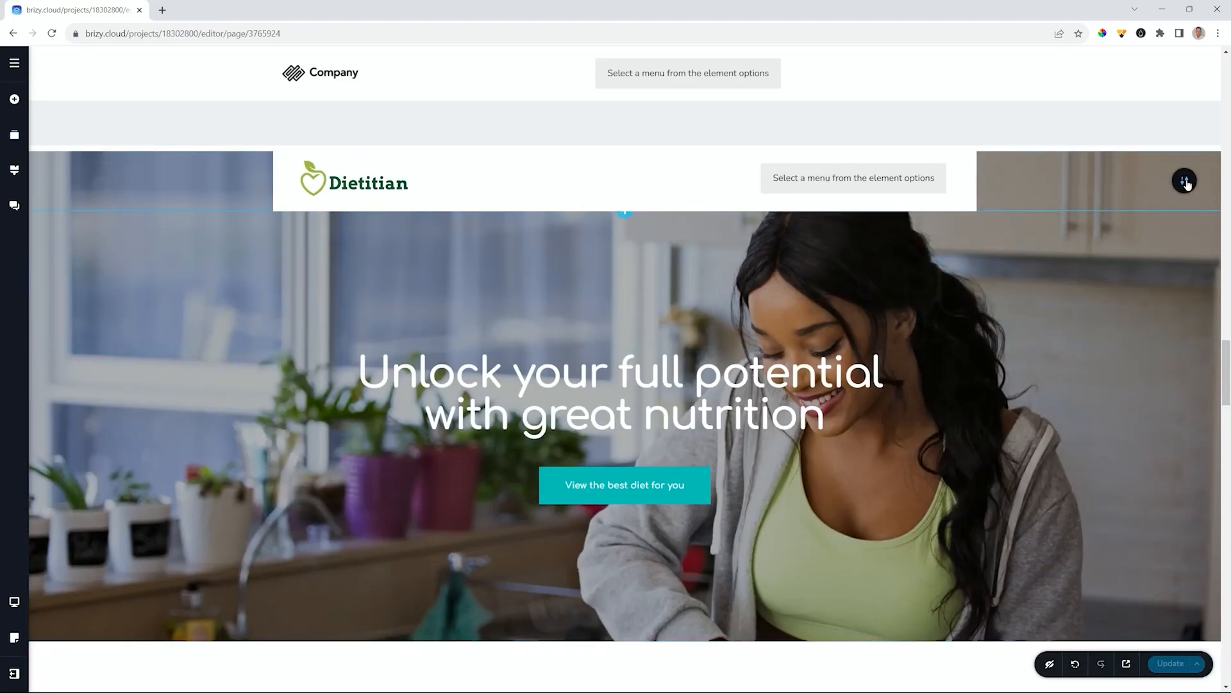
click(1186, 182)
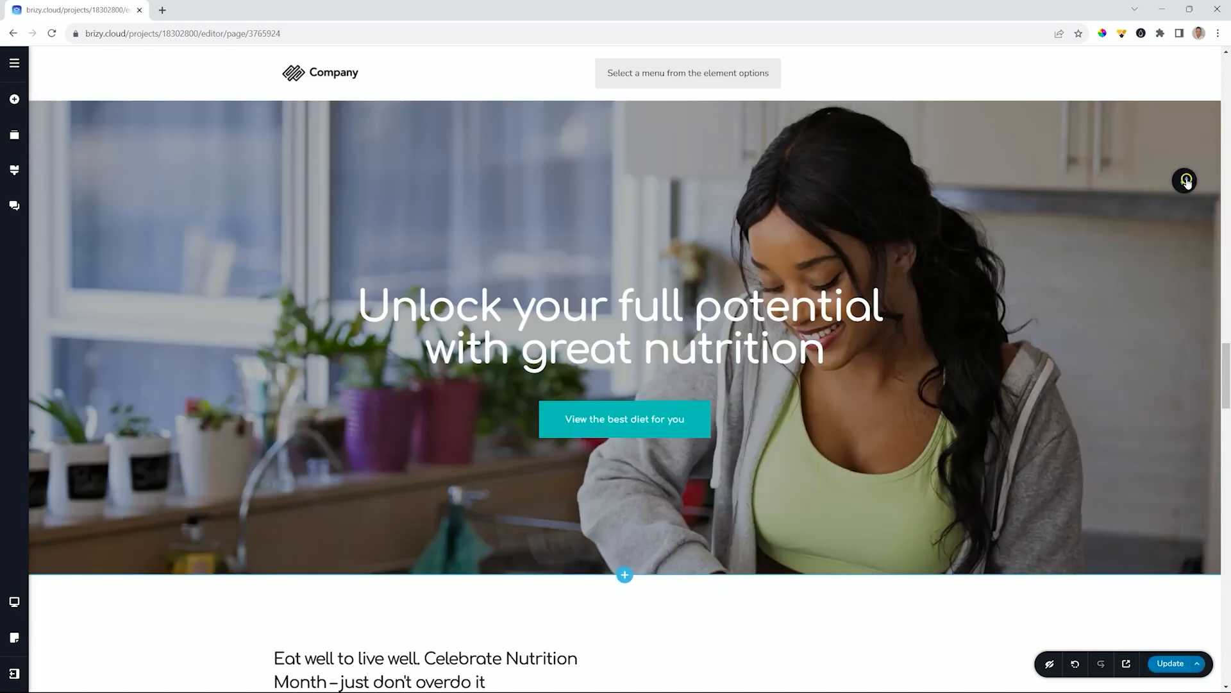
click(1187, 182)
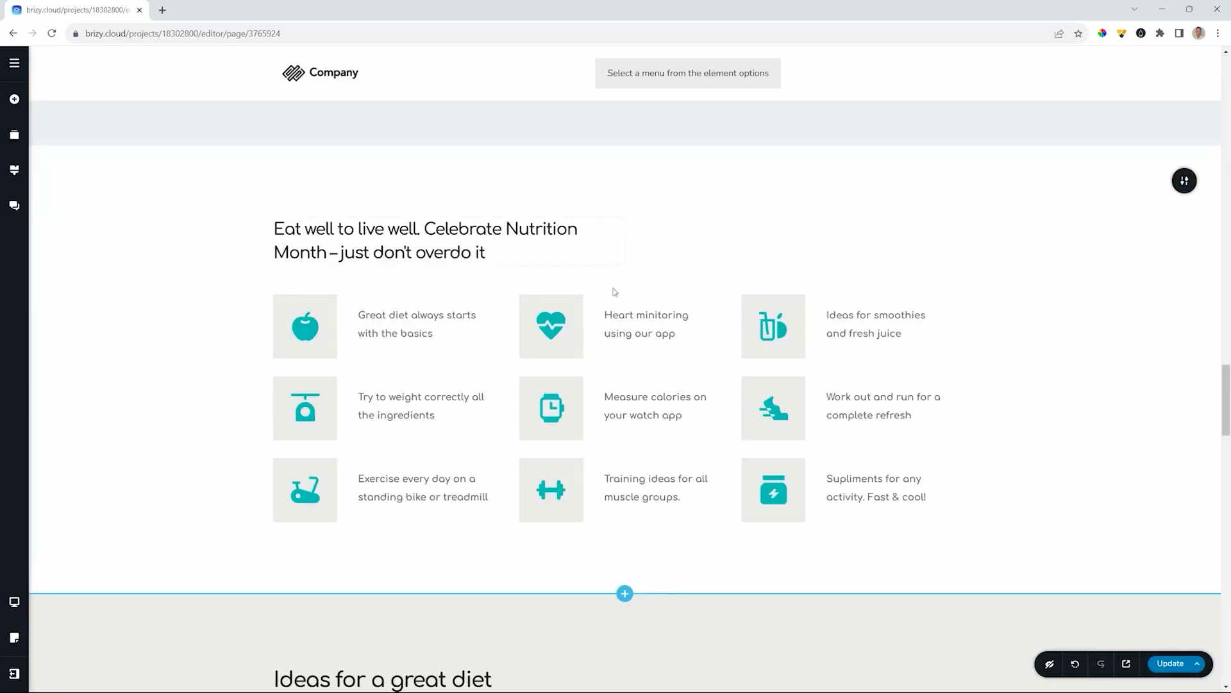
scroll(723, 314, up, 3)
scroll(860, 383, down, 7)
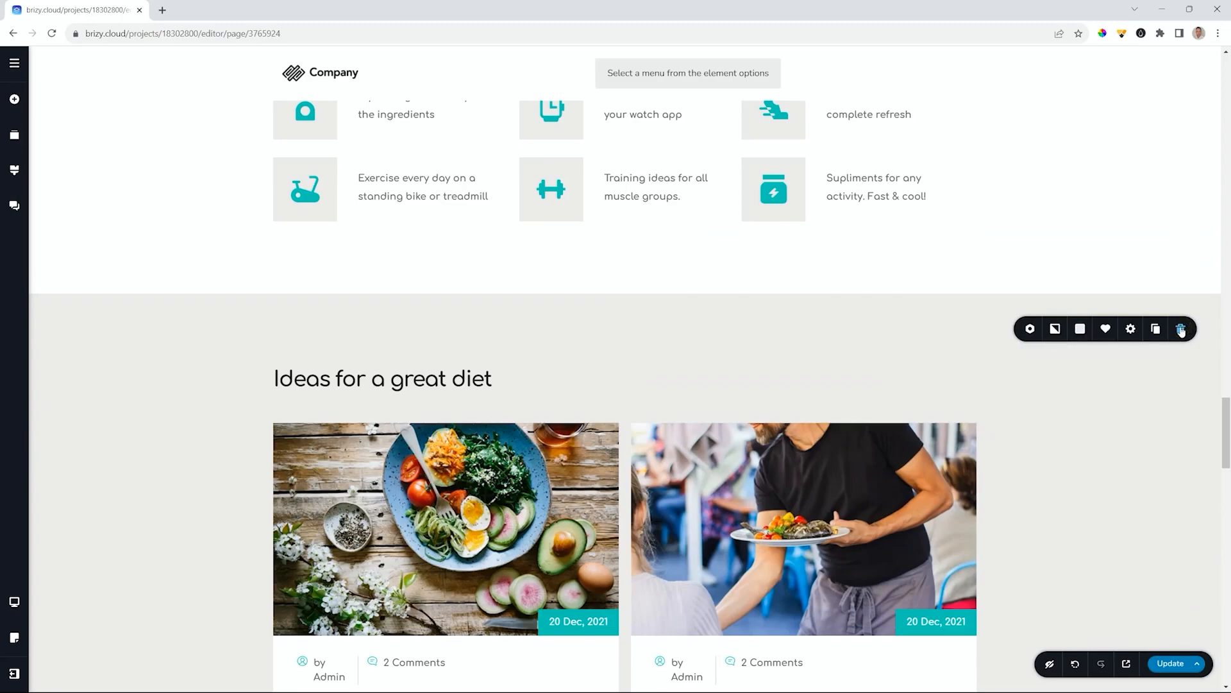
- Delete the Ideas for a great diet, The best foods and pricing sections
click(1183, 330)
scroll(1209, 235, down, 3)
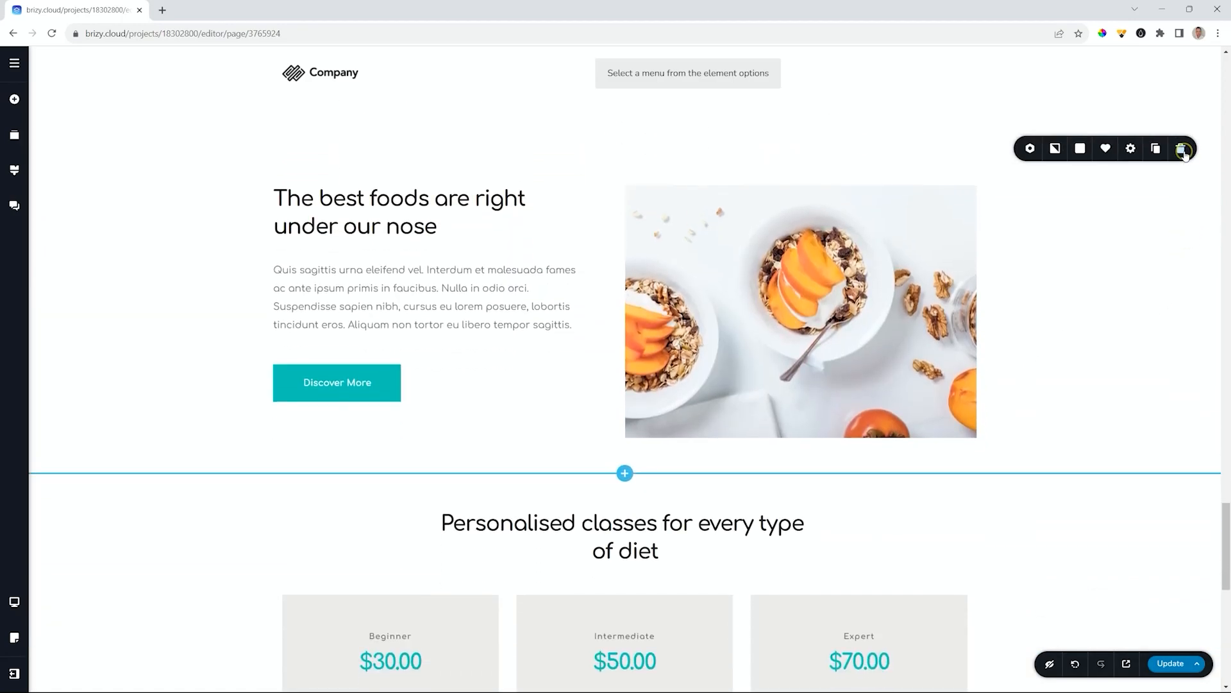
click(1184, 149)
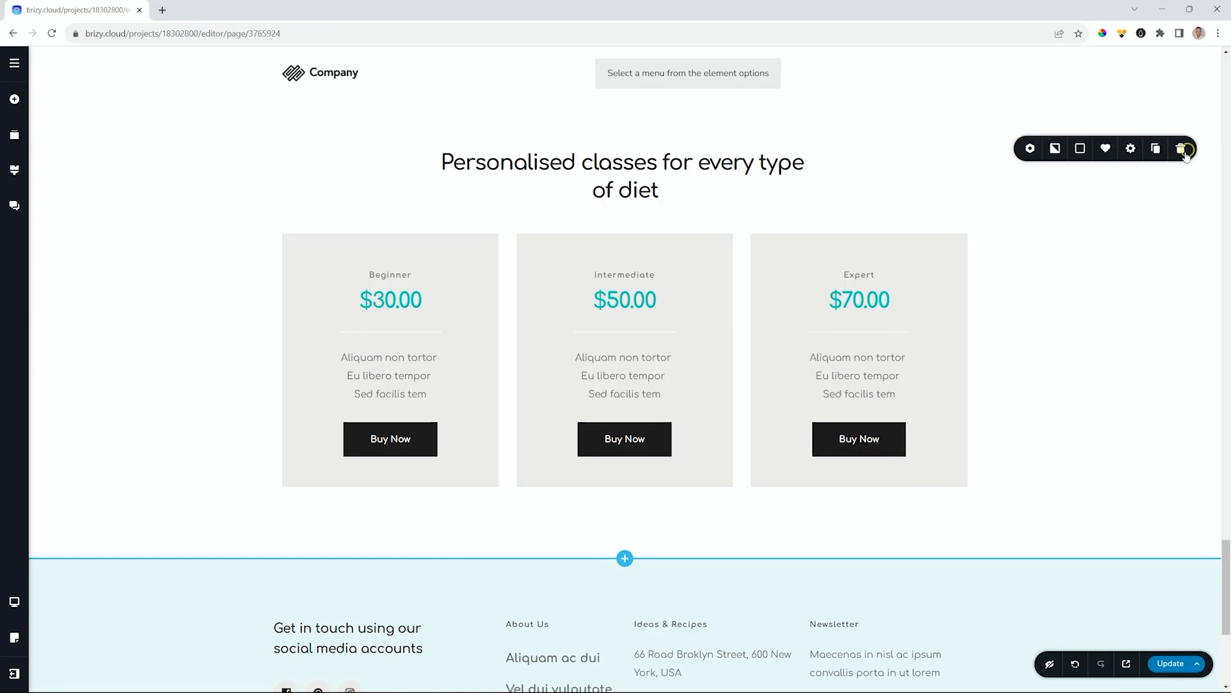
click(1185, 152)
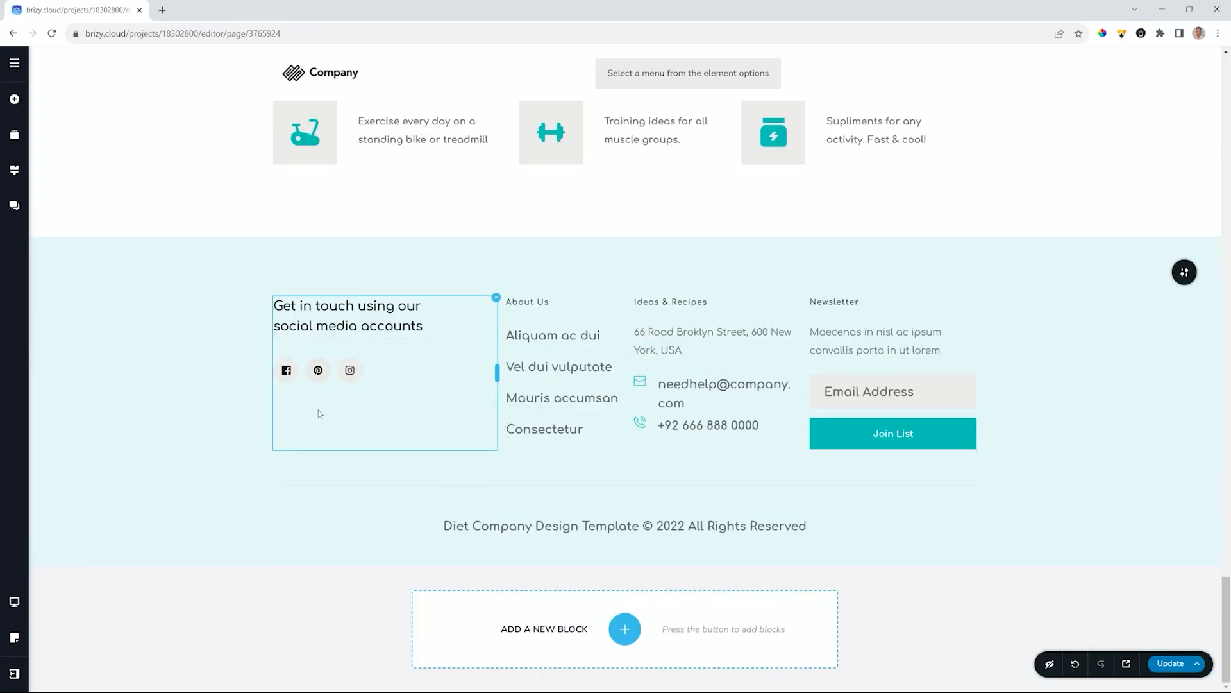
scroll(324, 412, up, 10)
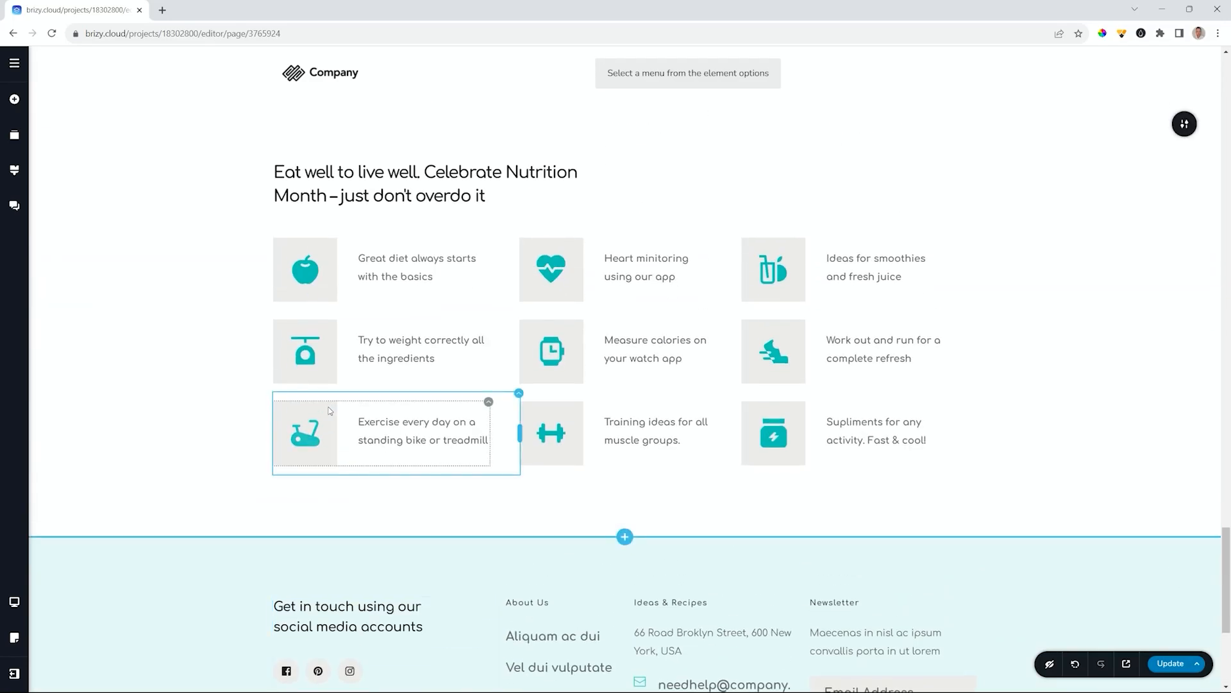
scroll(329, 410, down, 5)
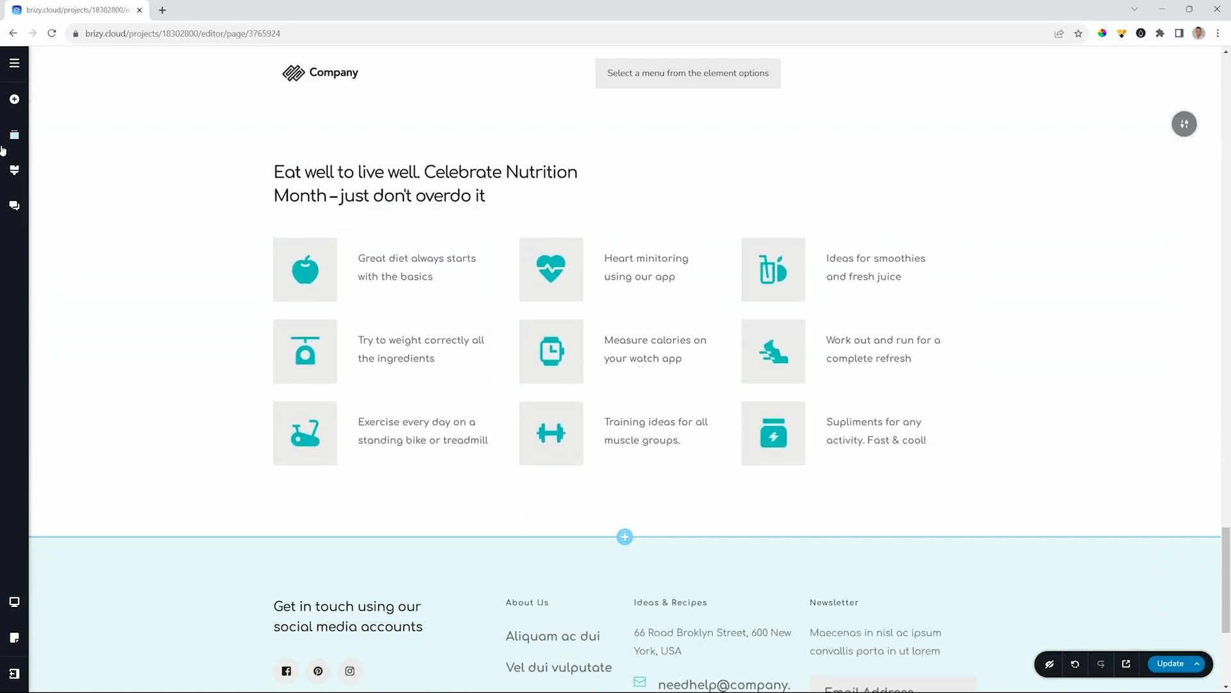
click(16, 135)
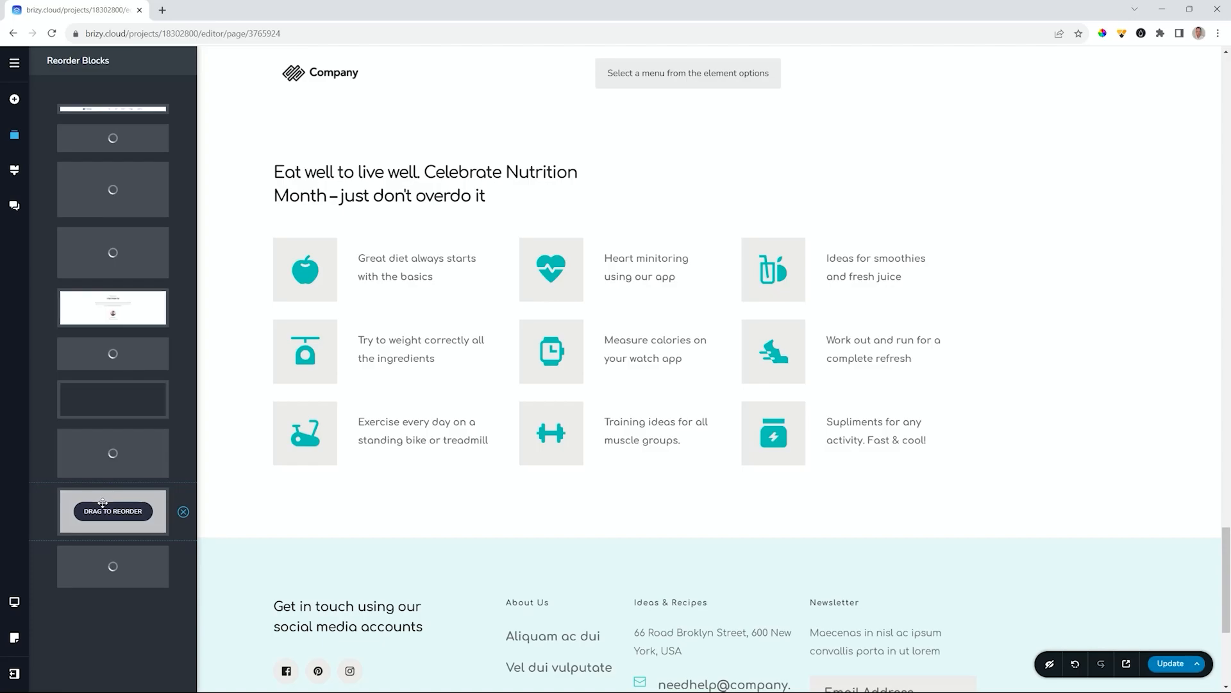
drag(97, 527, 123, 347)
scroll(1011, 459, down, 5)
scroll(1012, 457, up, 8)
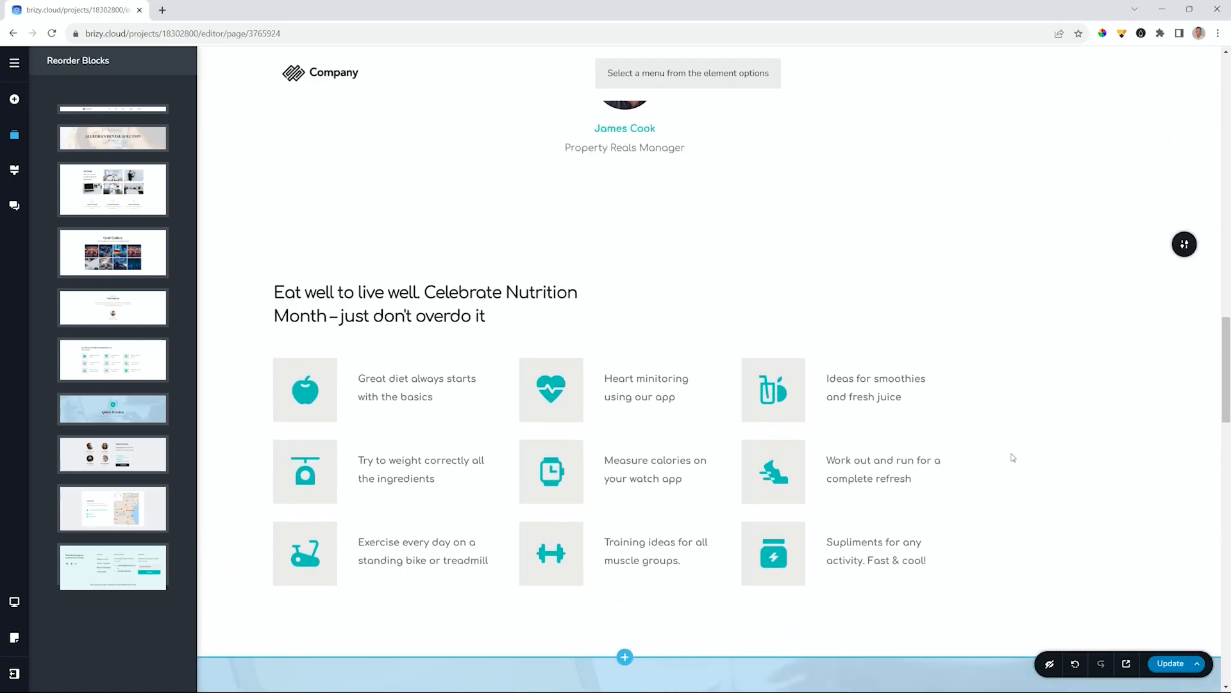
scroll(1000, 425, down, 4)
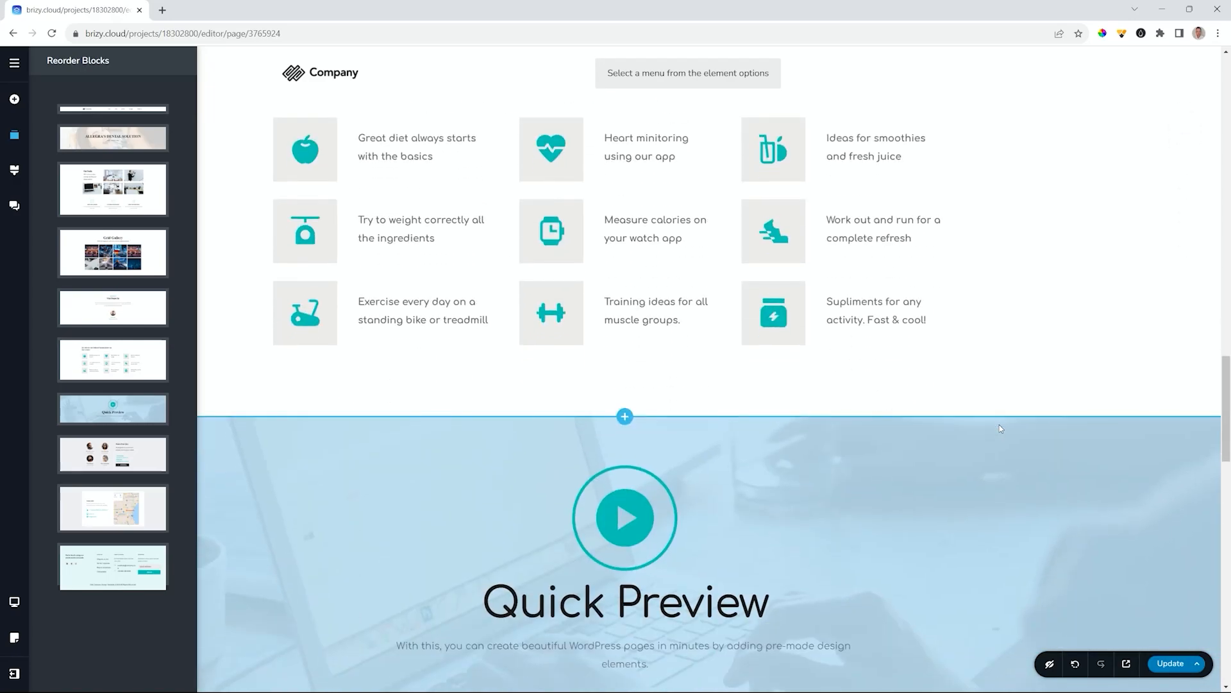
scroll(999, 425, up, 3)
scroll(725, 420, up, 10)
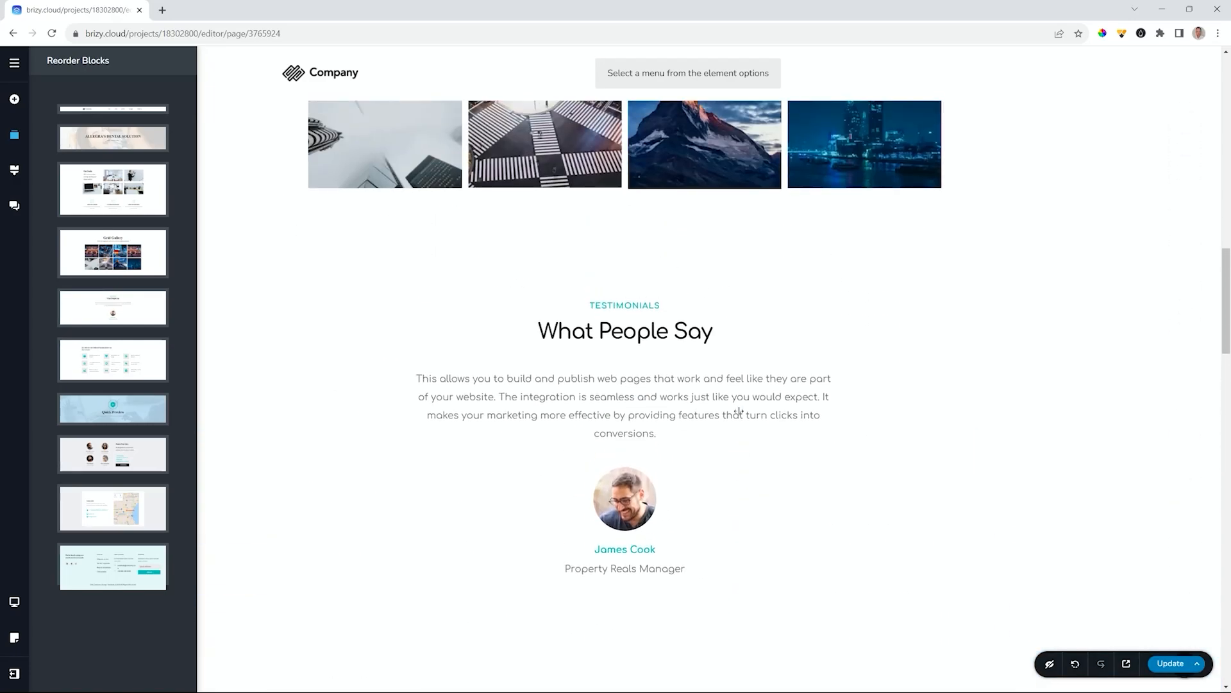
scroll(739, 415, up, 8)
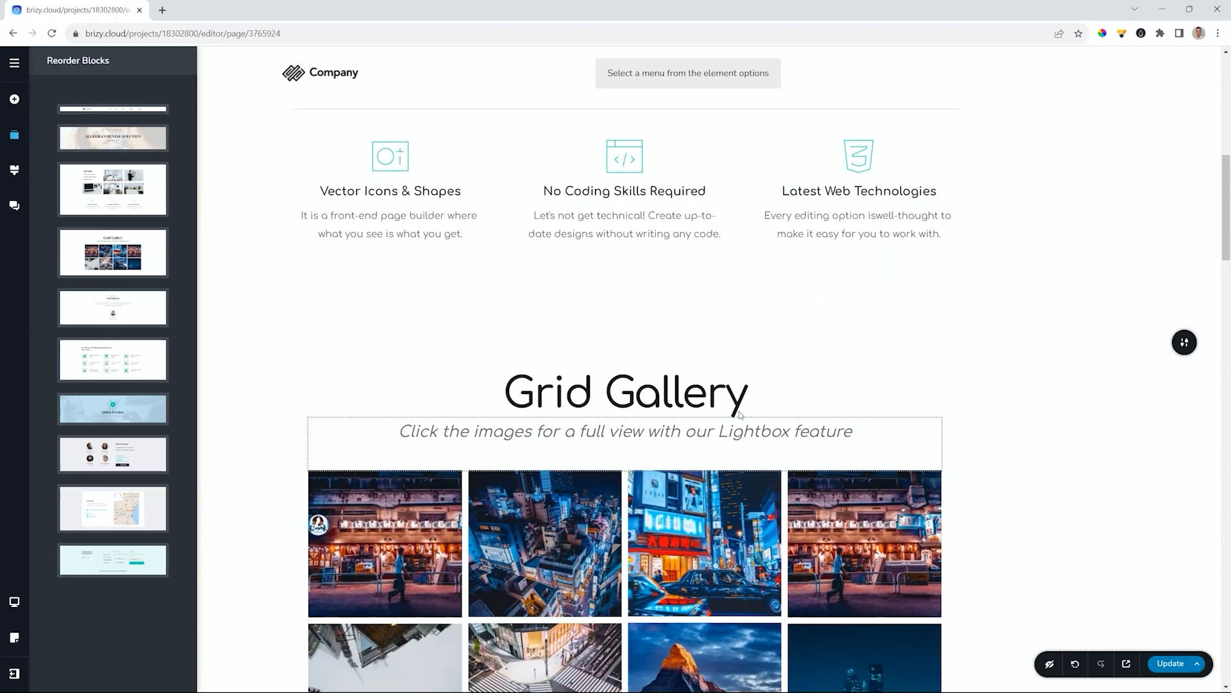
scroll(992, 431, down, 17)
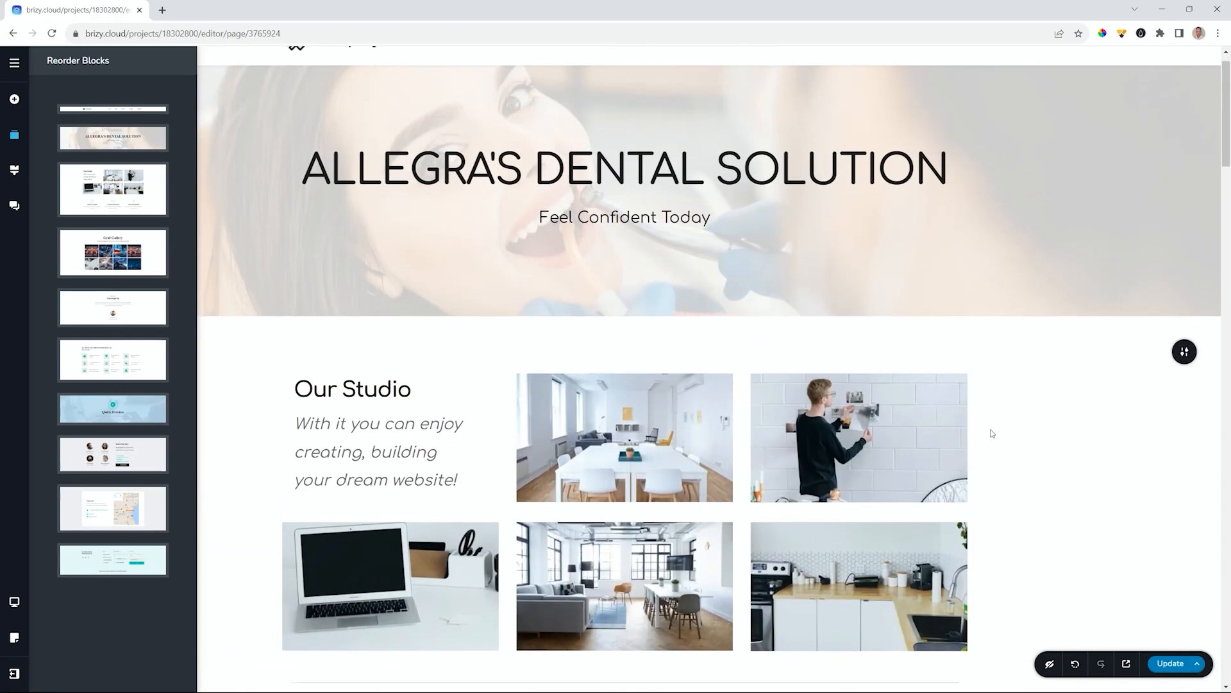
scroll(992, 433, down, 12)
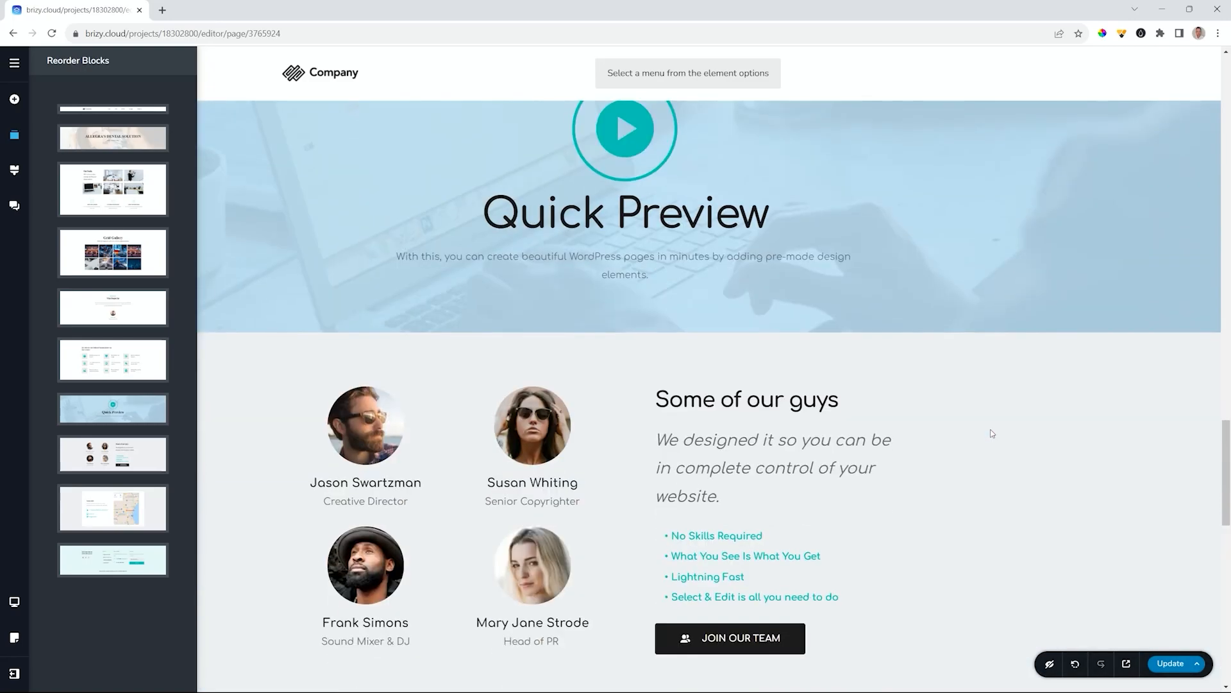
scroll(993, 434, up, 11)
scroll(992, 433, up, 5)
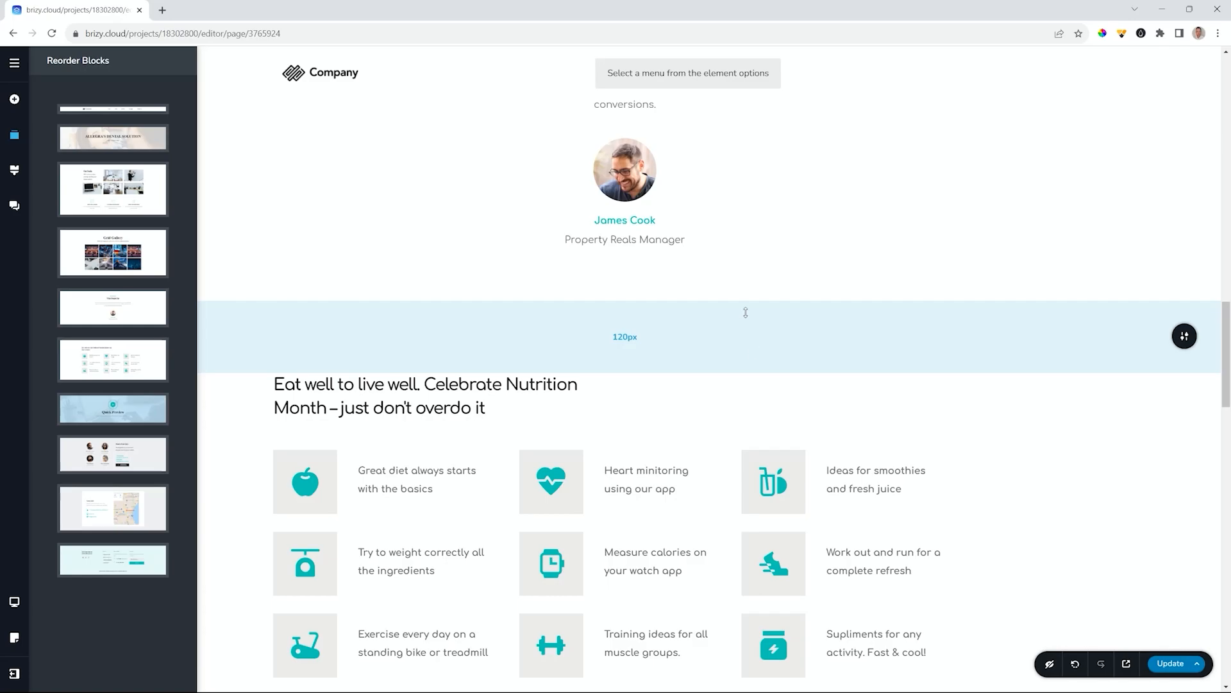
- Close the Reorder Blocks panel and scroll the home page down to the Dietitian footer
scroll(746, 313, up, 15)
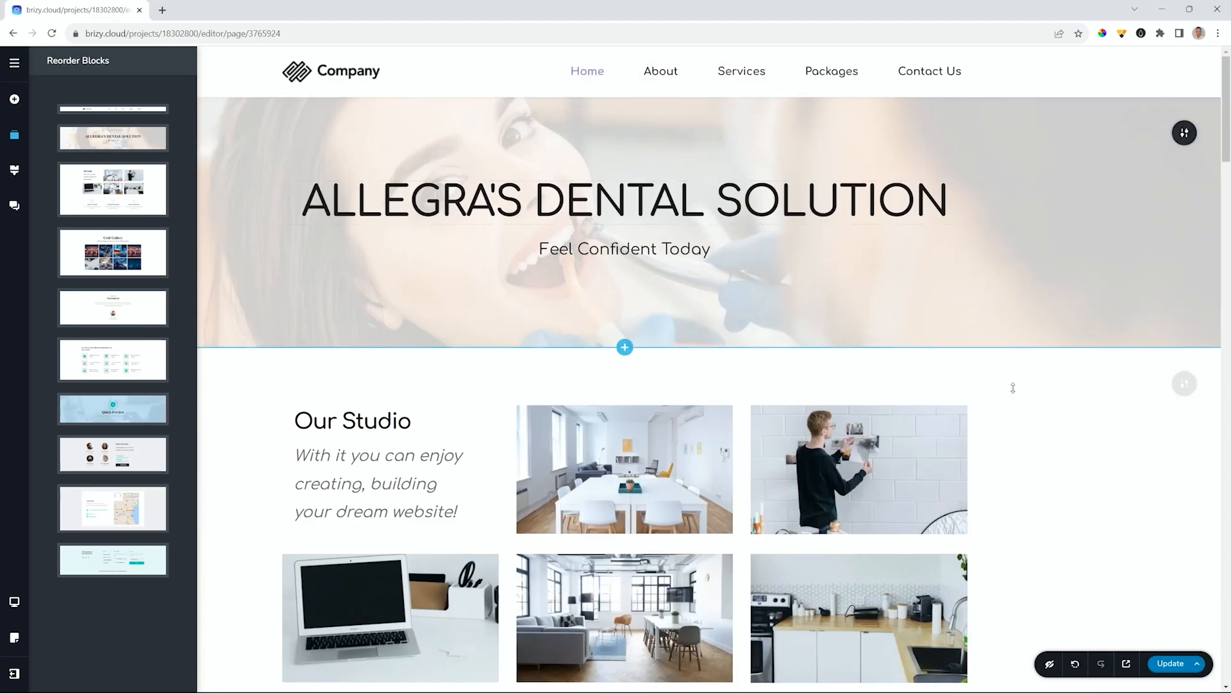
click(1039, 440)
scroll(1039, 437, down, 5)
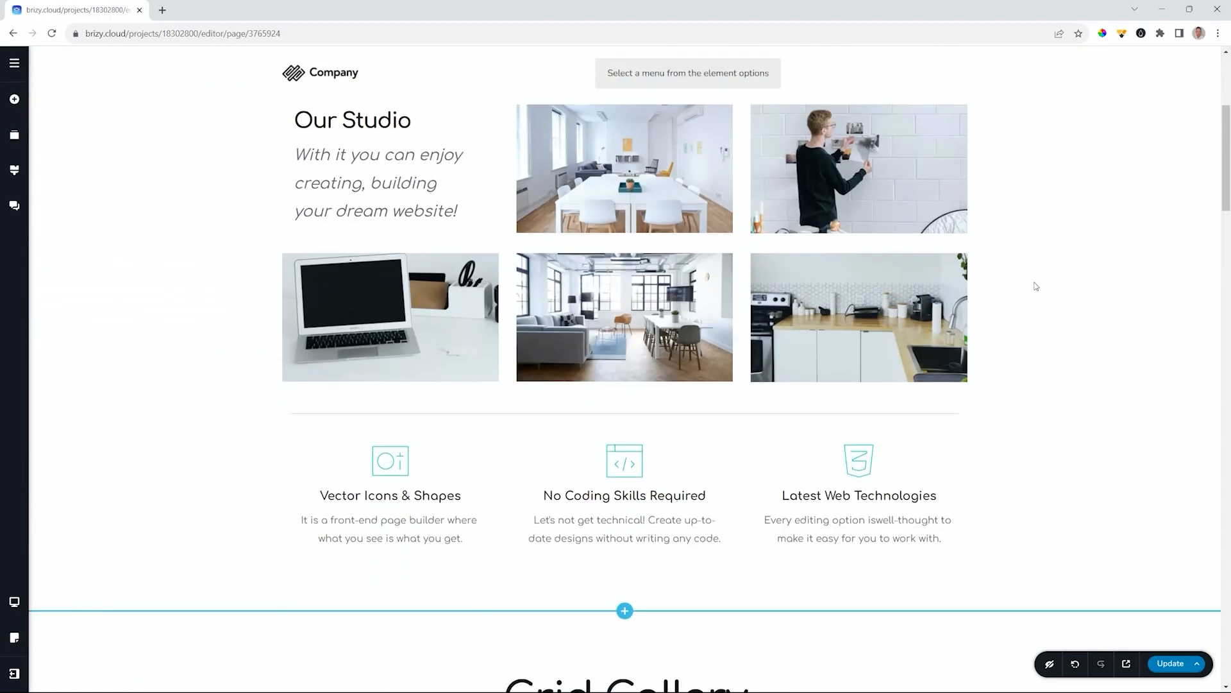
scroll(1036, 286, up, 5)
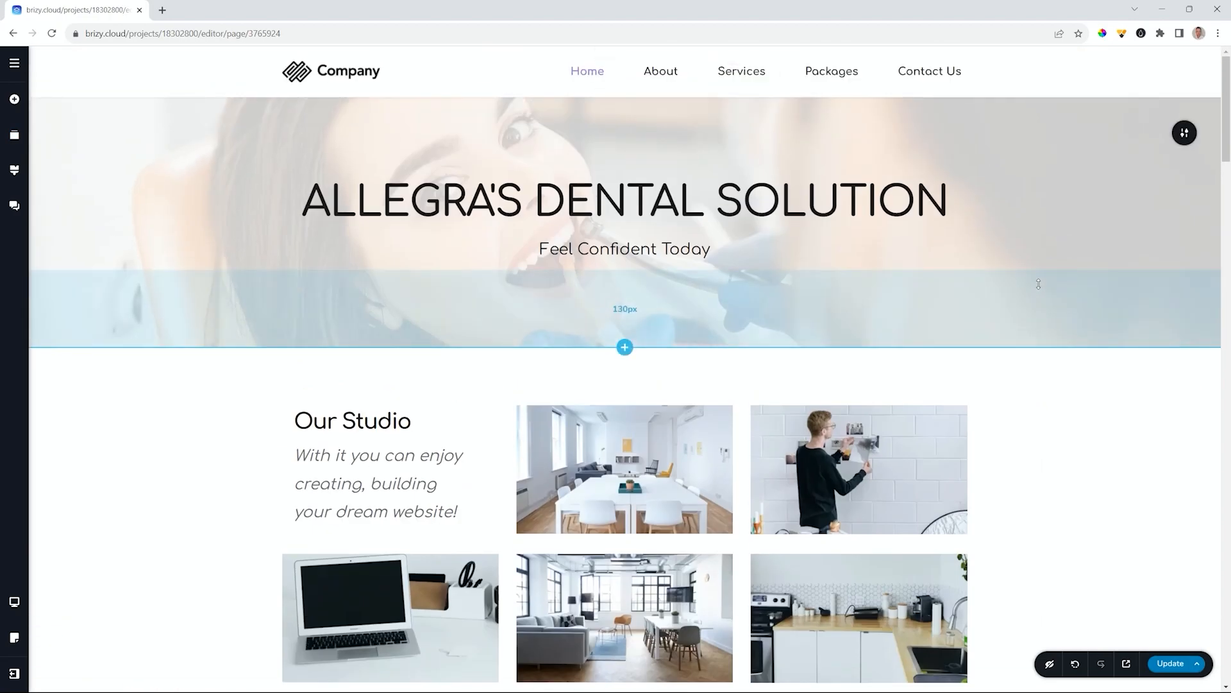
scroll(1040, 284, down, 12)
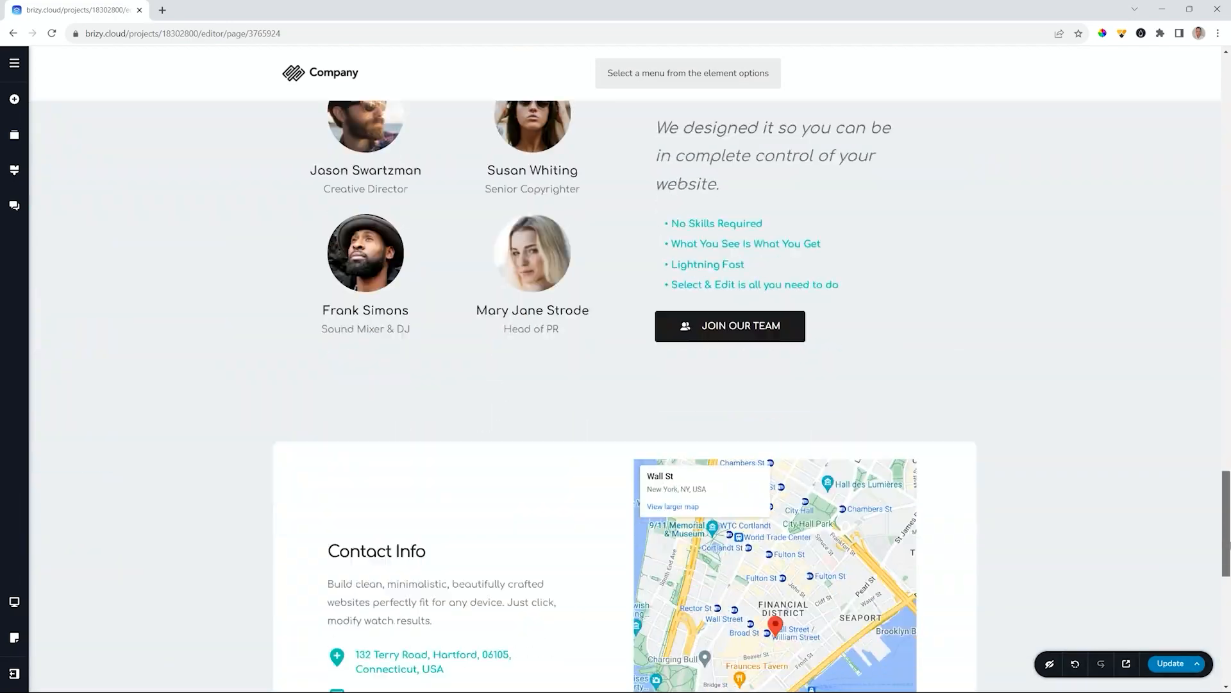
scroll(1013, 445, down, 8)
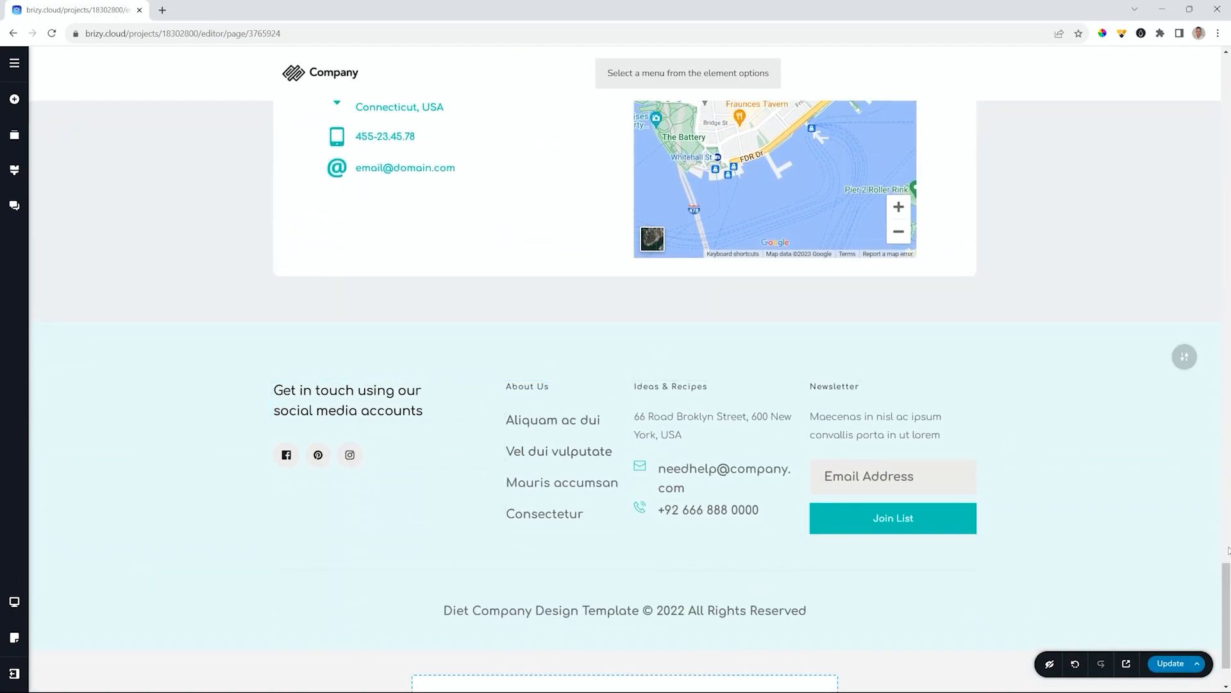
drag(1228, 594, 1230, 58)
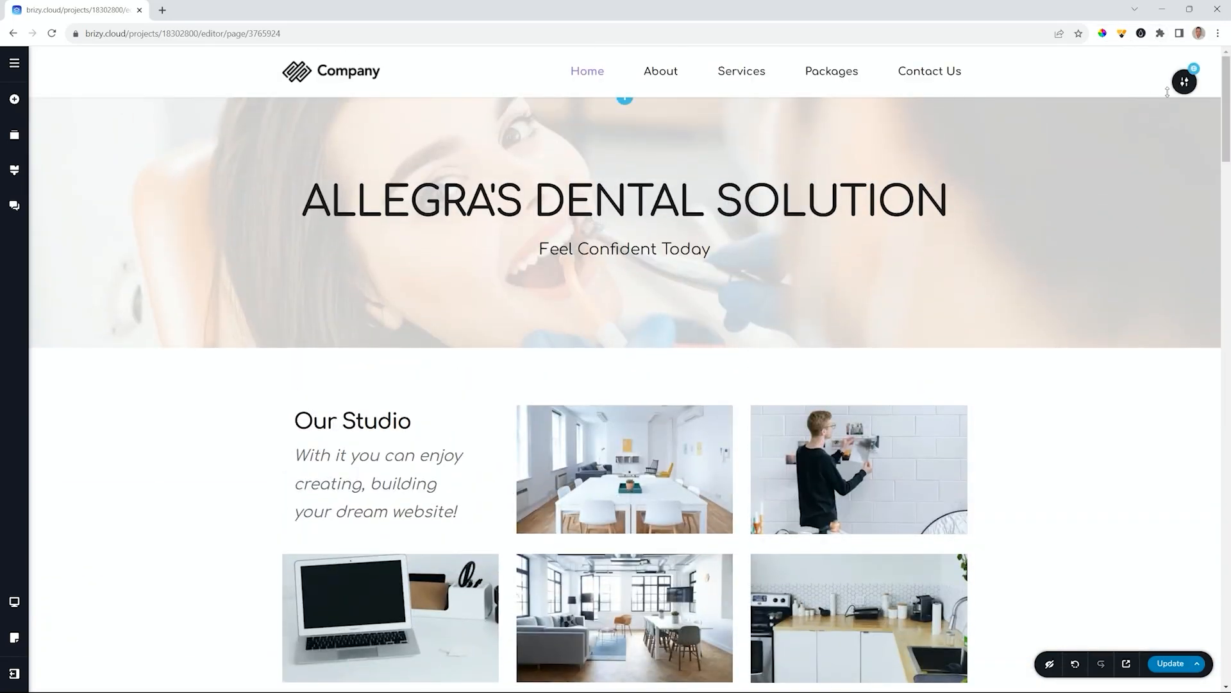
scroll(1173, 84, down, 2)
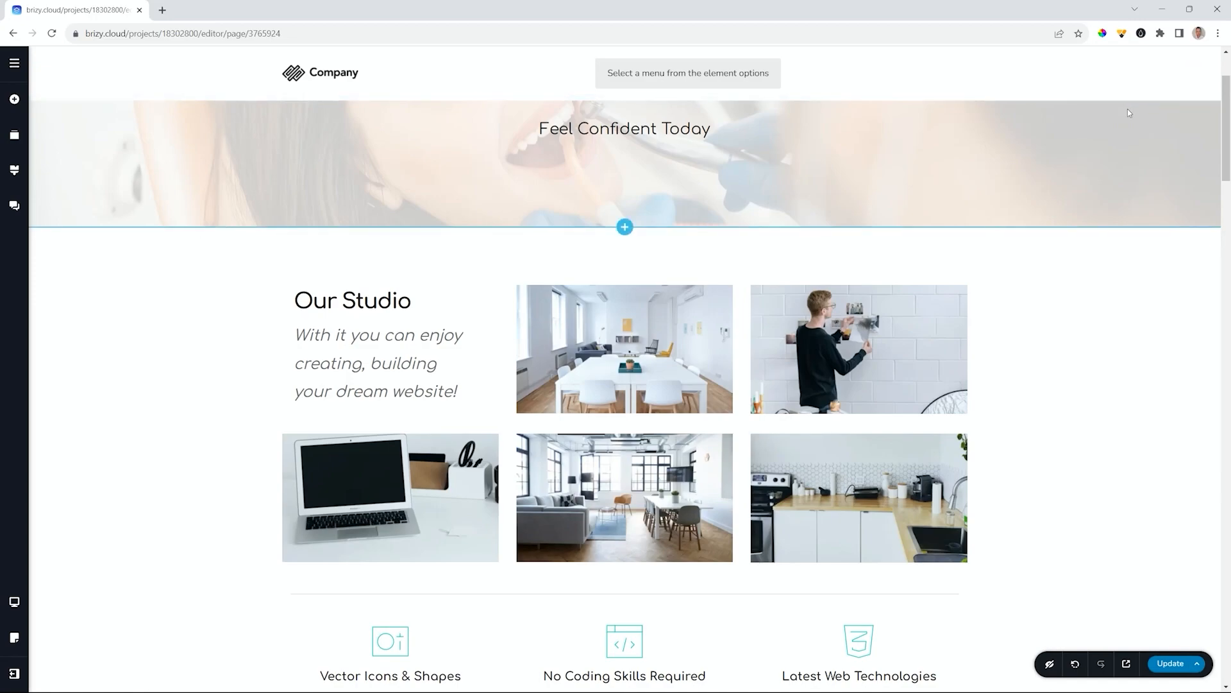
- Set the header behaviour to Static
mouse_move(1184, 80)
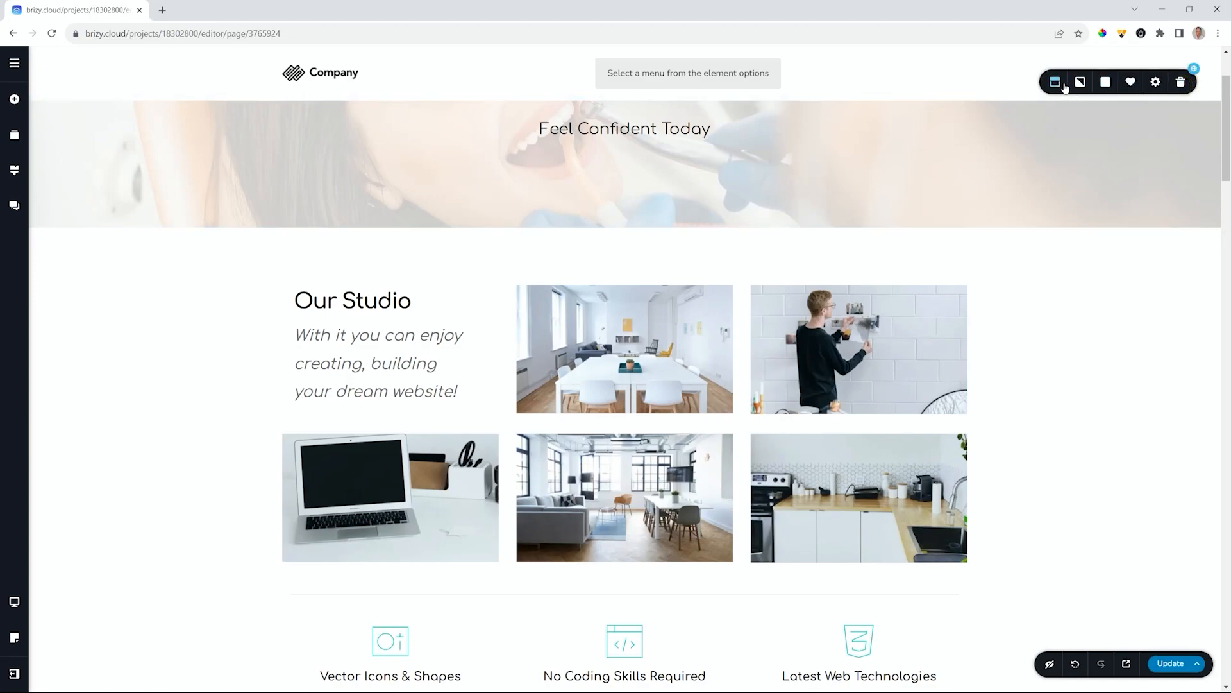
click(1055, 84)
click(1073, 119)
click(1071, 145)
scroll(997, 121, up, 2)
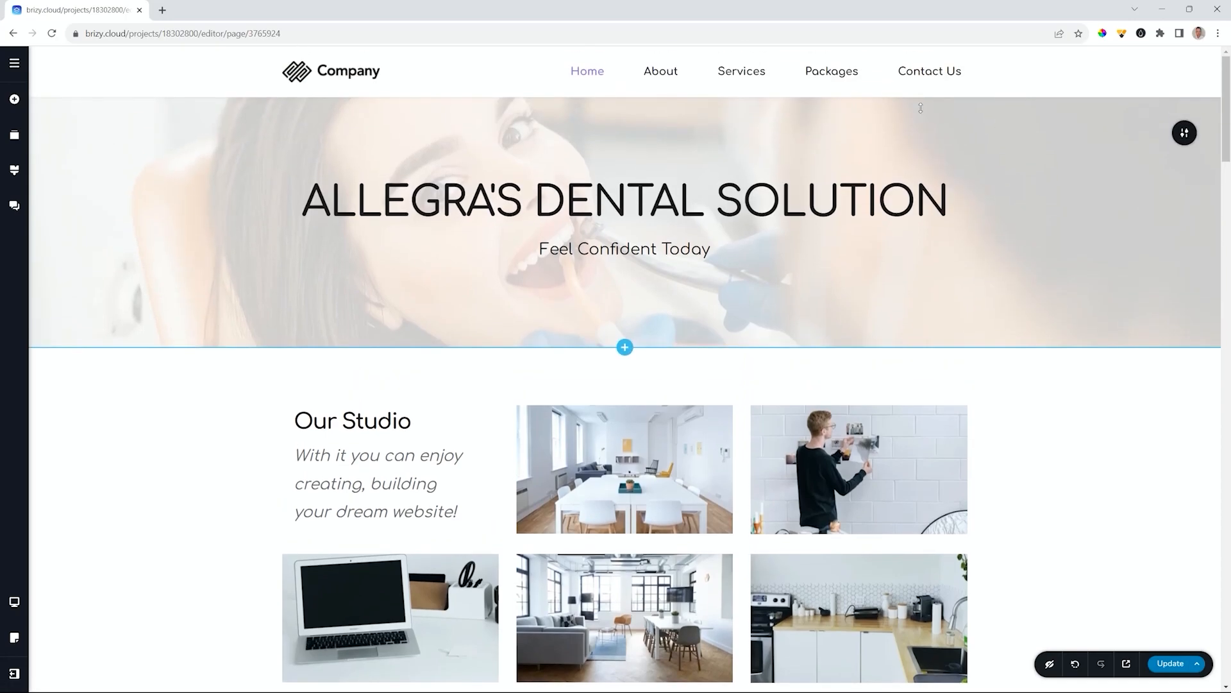
- Switch the header behaviour to Fixed and scroll to check it
mouse_move(1184, 82)
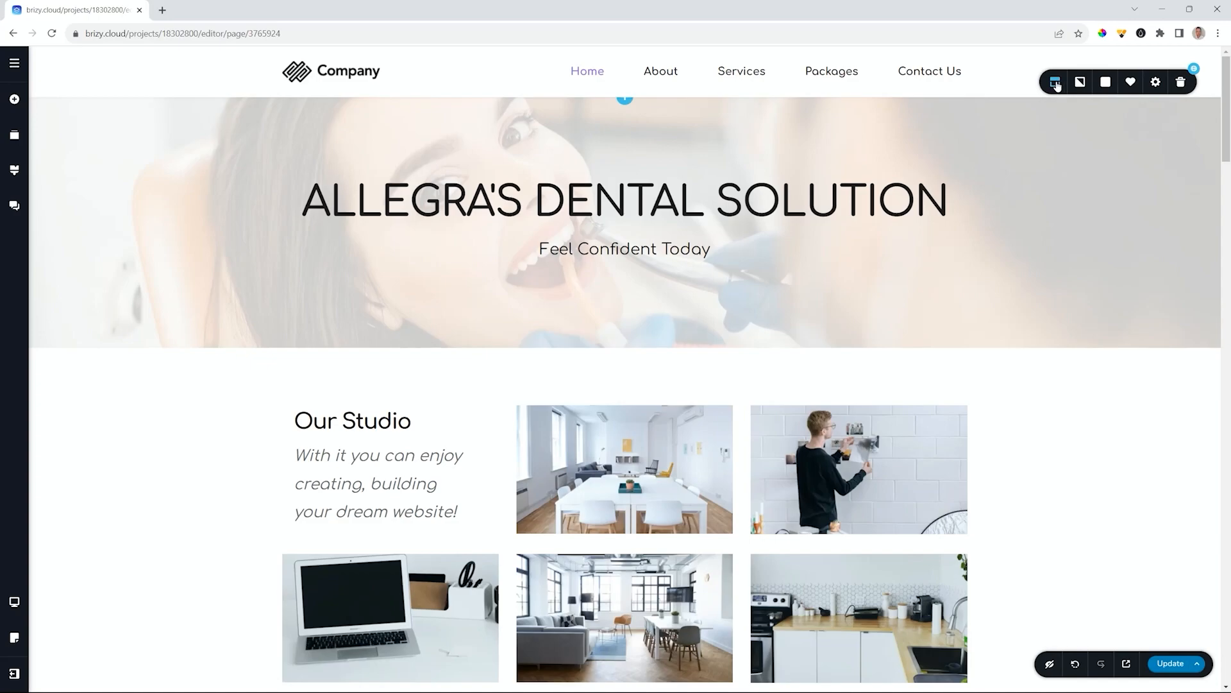
click(1057, 84)
click(1069, 118)
click(1074, 156)
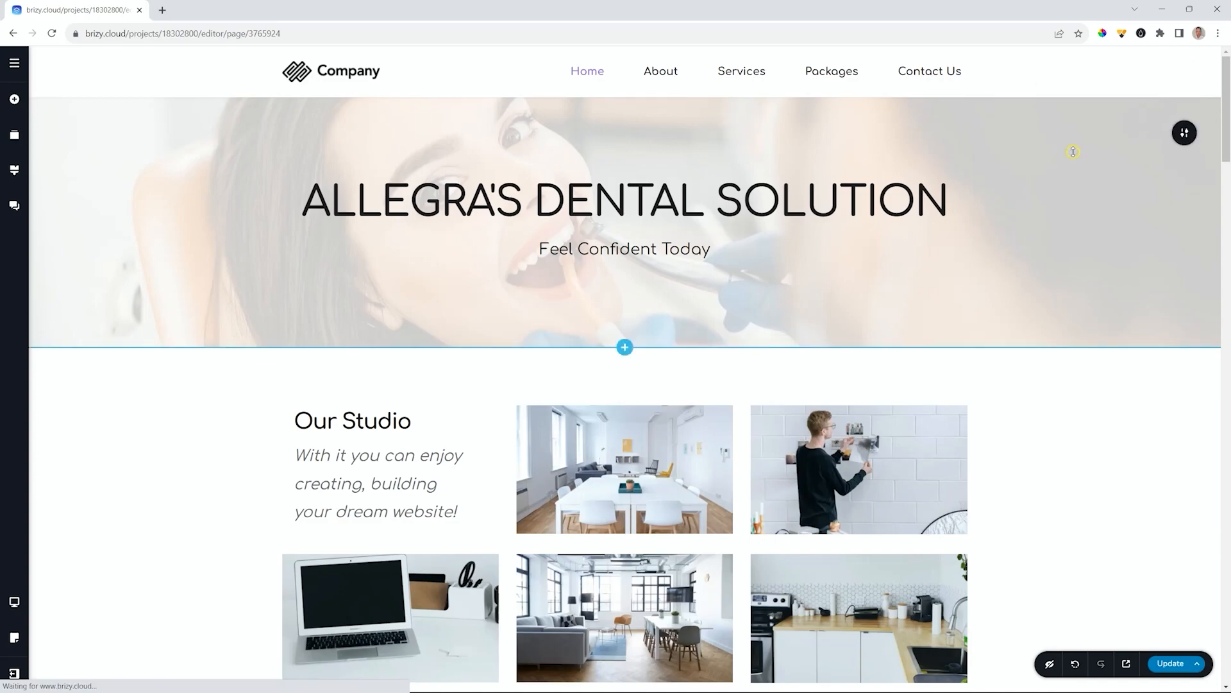
scroll(1075, 156, down, 7)
scroll(1076, 156, down, 18)
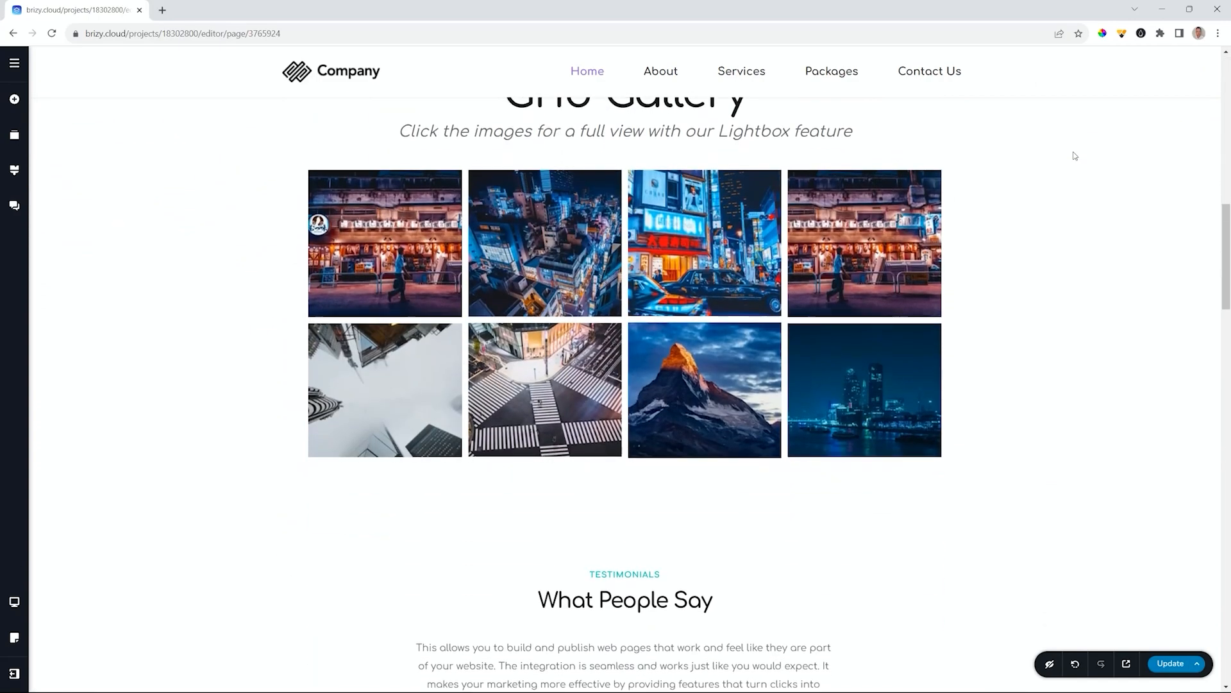
scroll(1075, 156, up, 8)
scroll(1075, 156, up, 15)
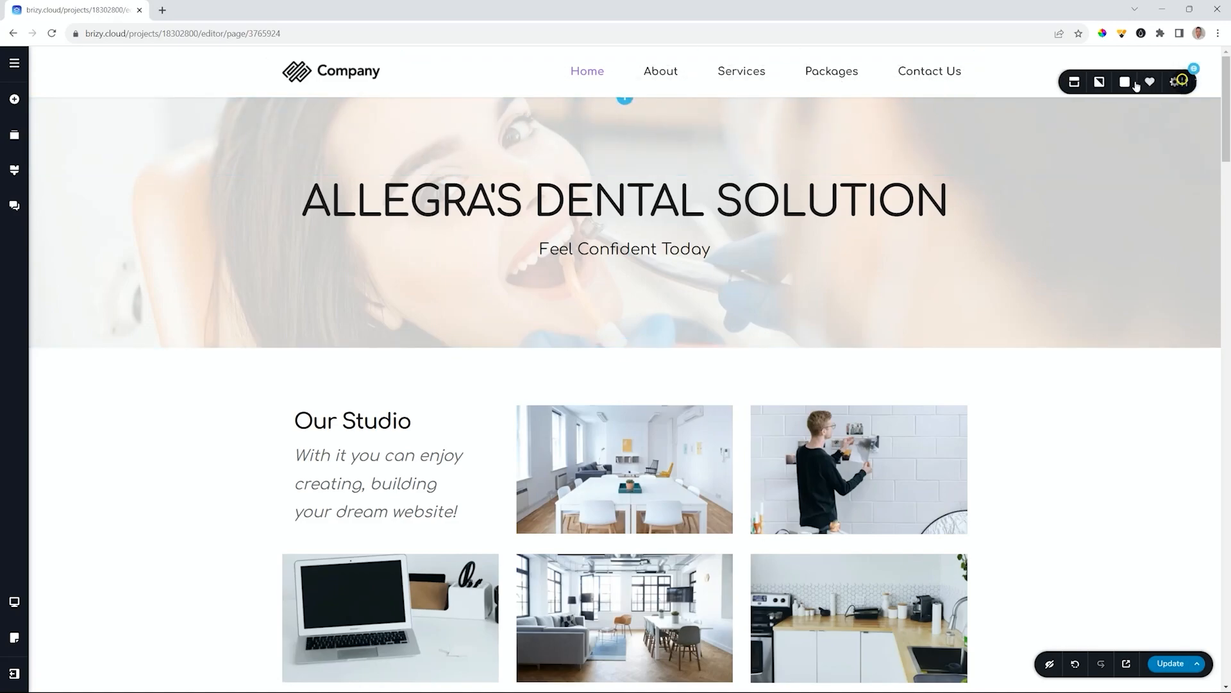
- Make the header Sticky and scroll to confirm it stays pinned
click(1055, 82)
click(1075, 121)
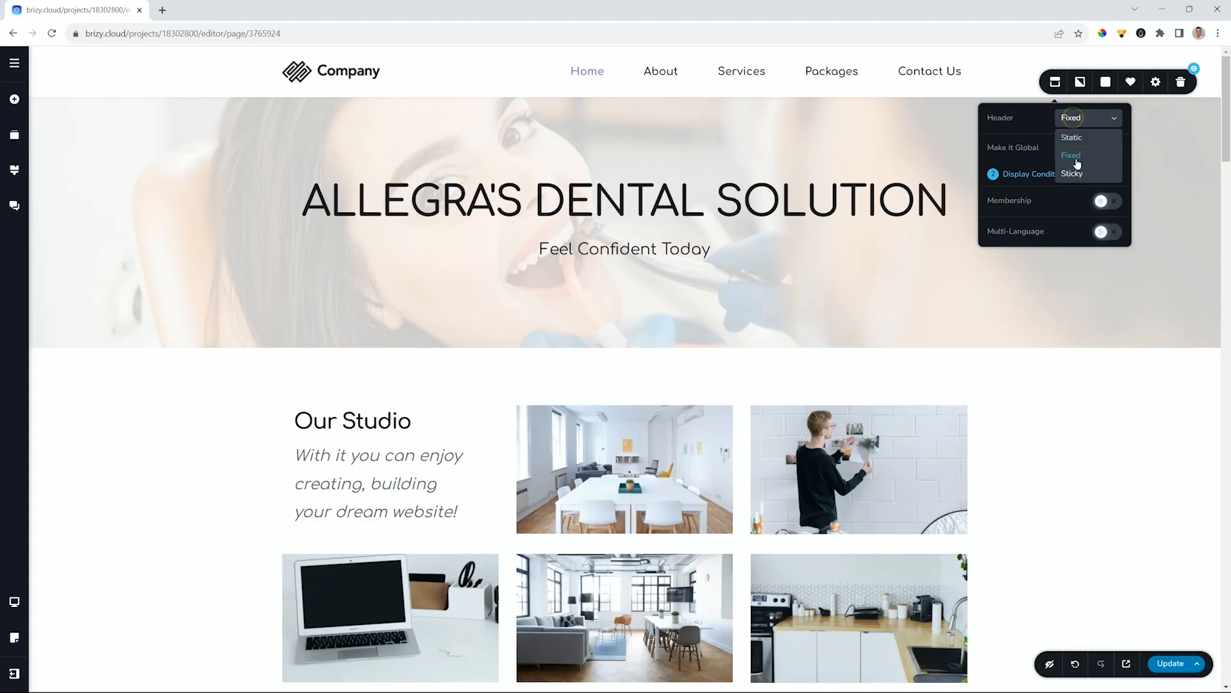
click(1076, 173)
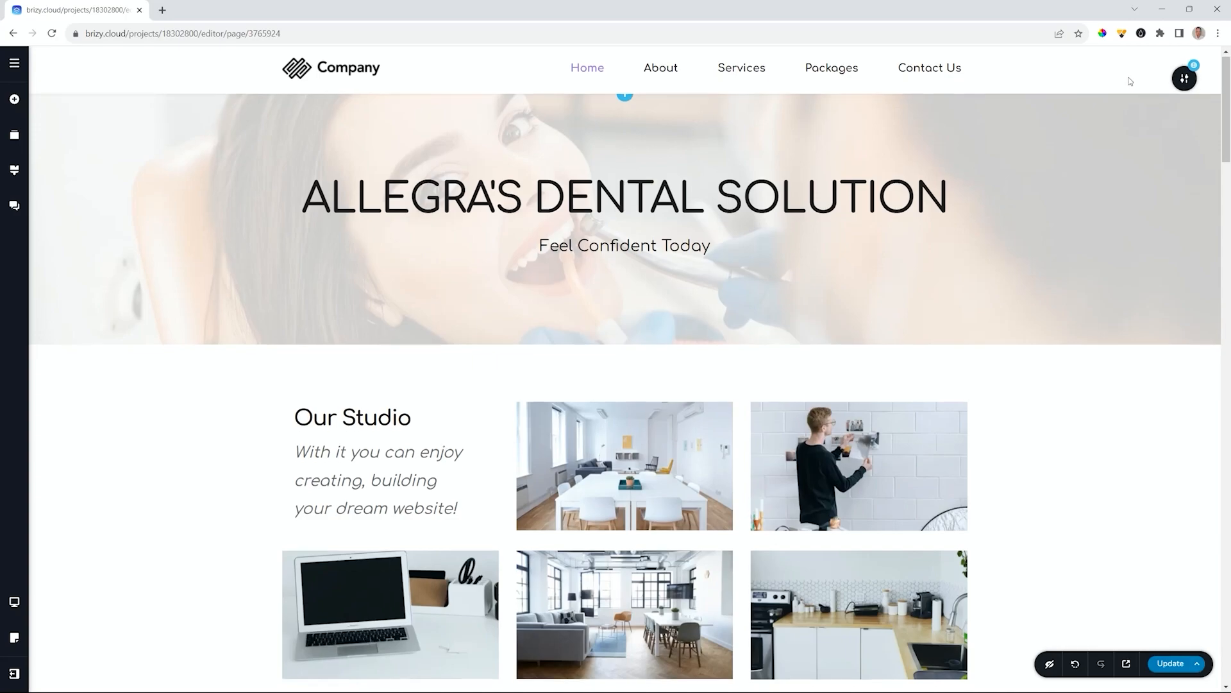
scroll(1130, 81, down, 4)
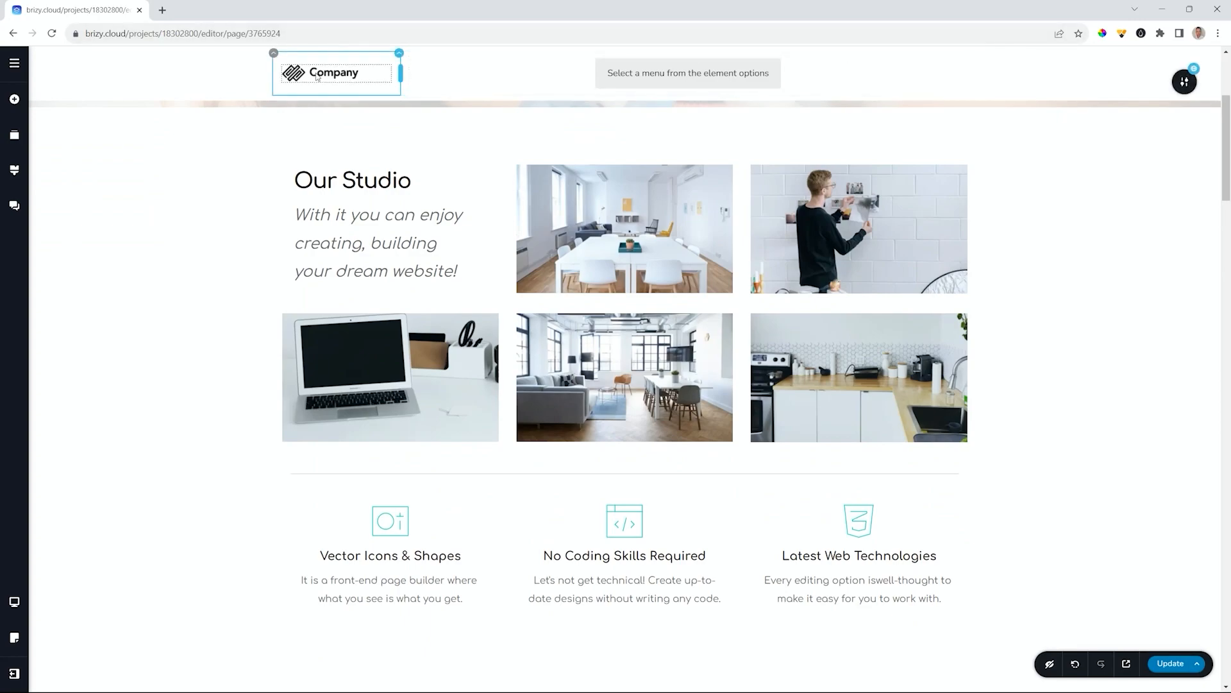
- Give the header section a purple background colour
click(1184, 82)
click(1107, 84)
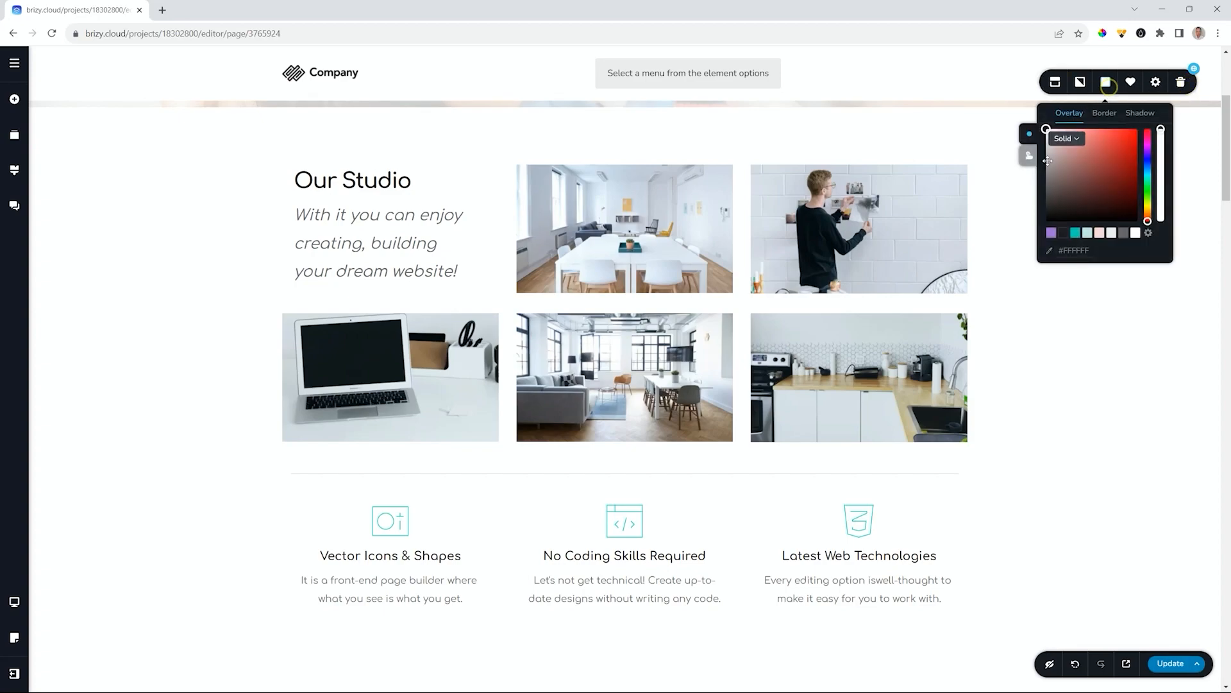
click(1053, 232)
click(749, 72)
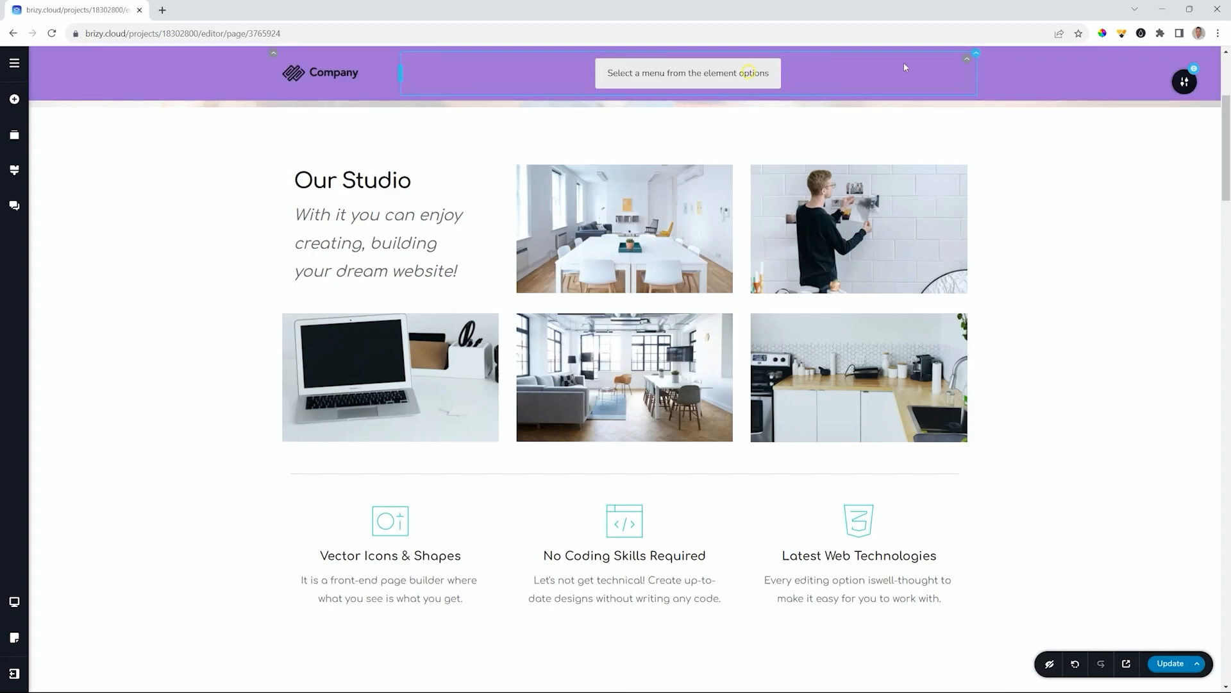
- Set the header's menu element to show the Main Menu links
click(967, 62)
click(916, 88)
click(958, 125)
click(945, 162)
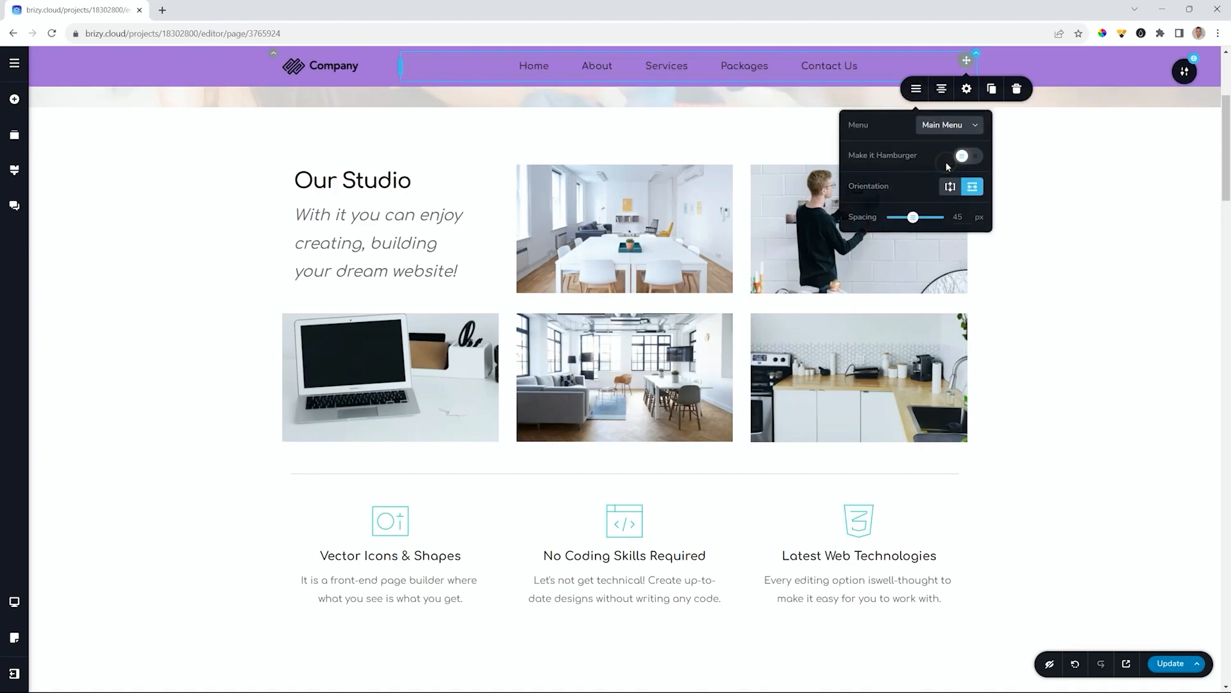
click(735, 64)
- Make the menu links white in normal, hover and active states, and right-align the menu
click(769, 96)
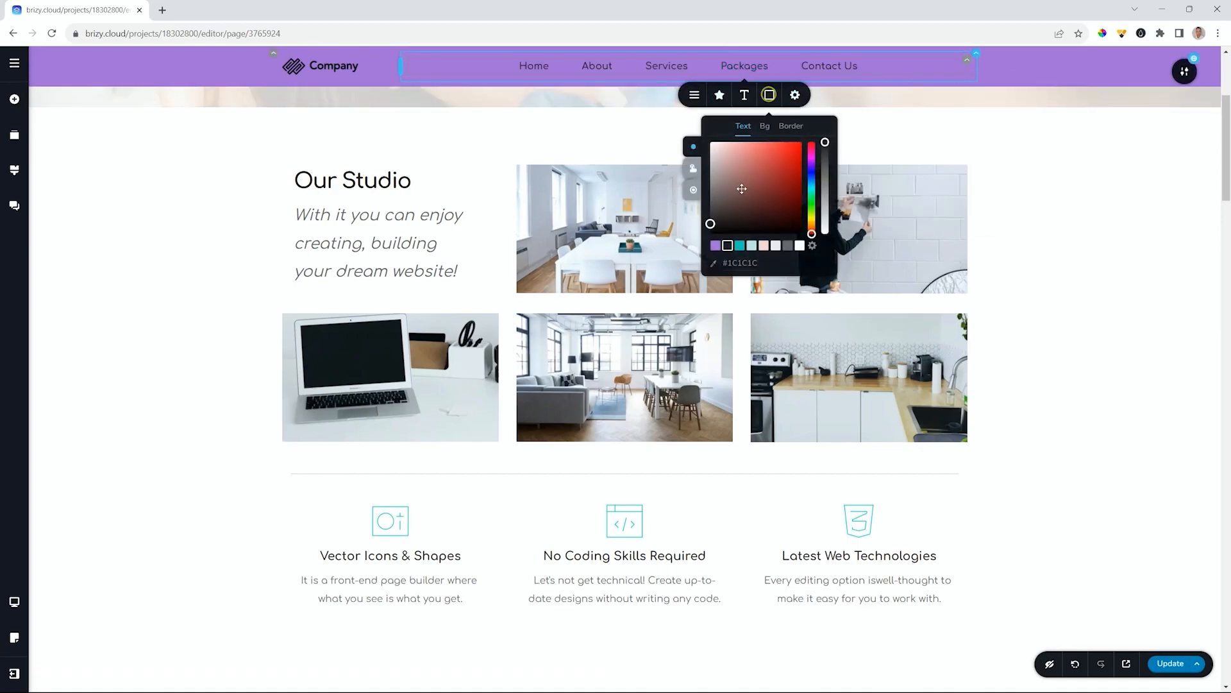
click(693, 168)
click(693, 189)
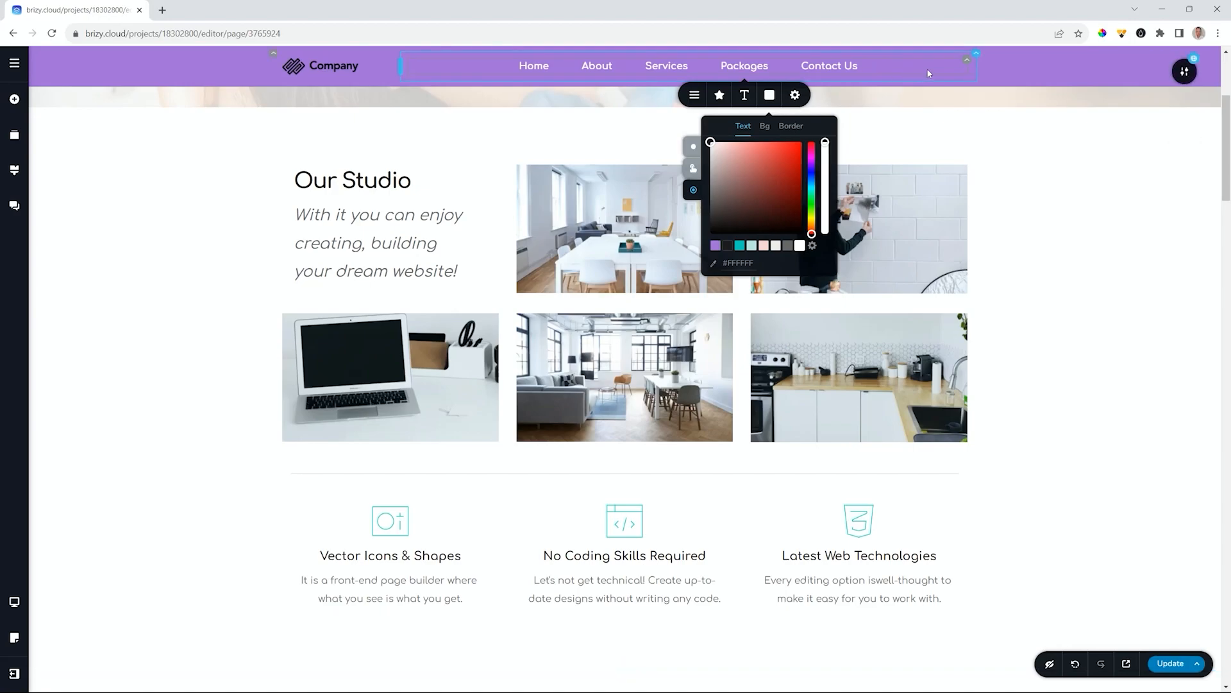
click(965, 59)
click(939, 91)
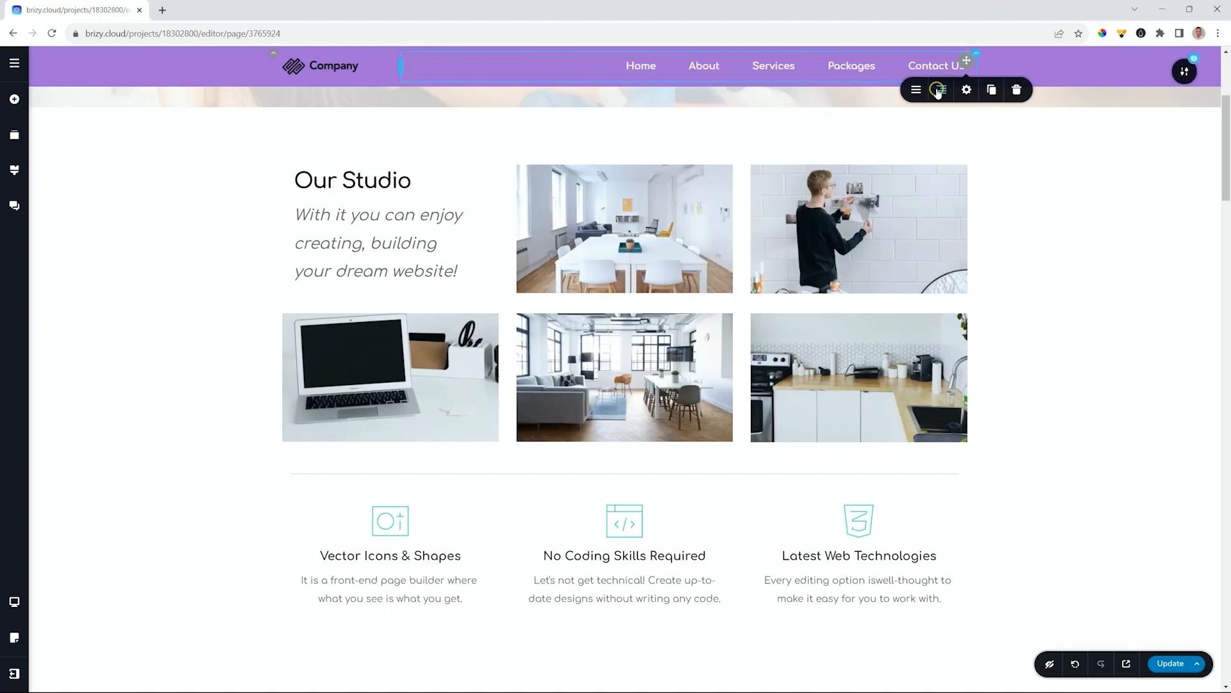
- Lower the header's purple background opacity to 75%
click(1184, 70)
click(1106, 72)
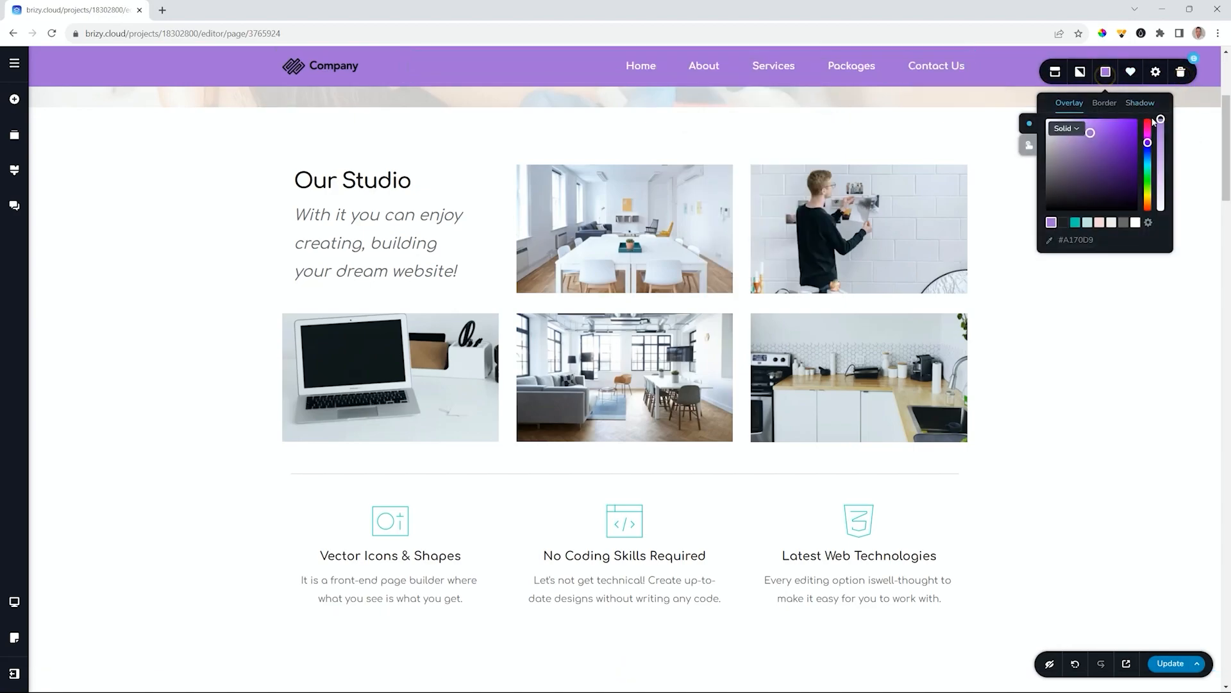
drag(1161, 120, 1161, 142)
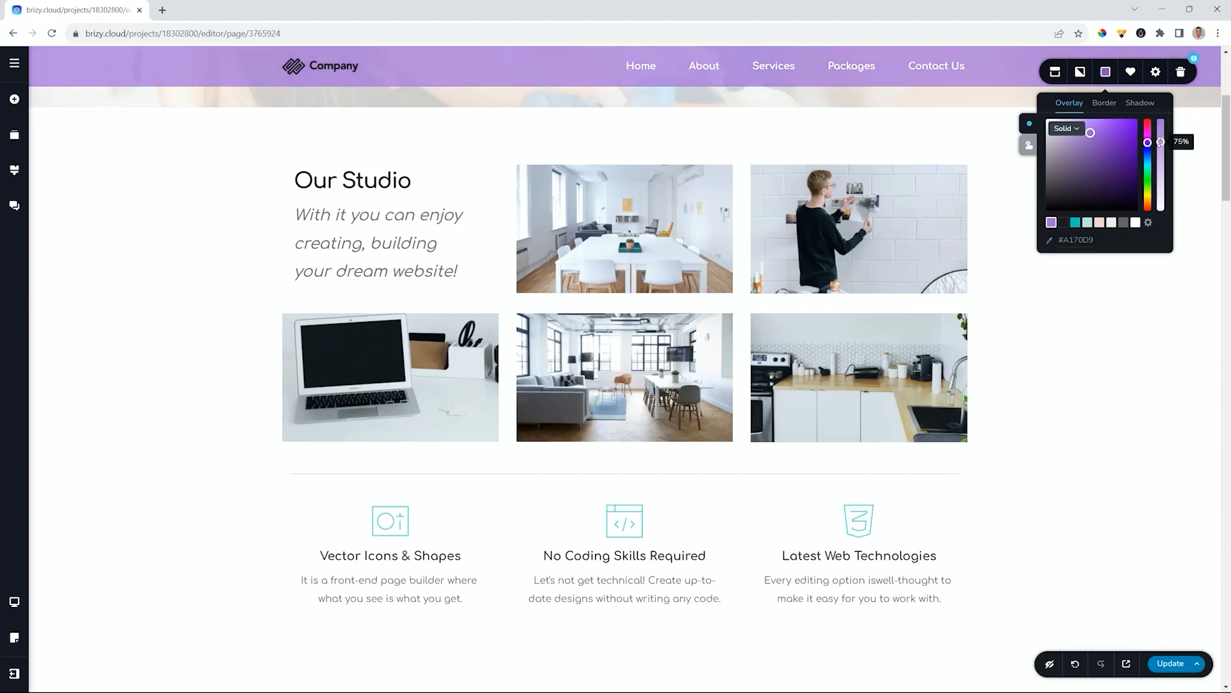
click(1174, 309)
scroll(1174, 343, up, 4)
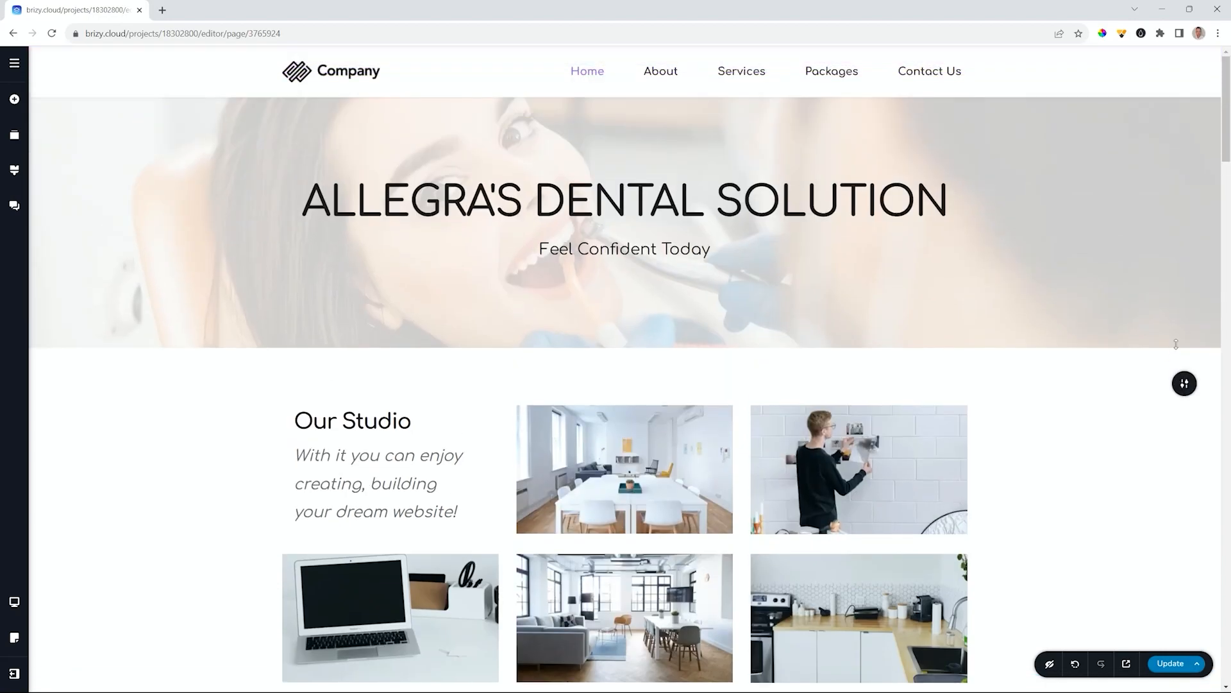
- Scroll to the bottom of the home page to show the map, teal footer and add-block area
scroll(1176, 344, down, 15)
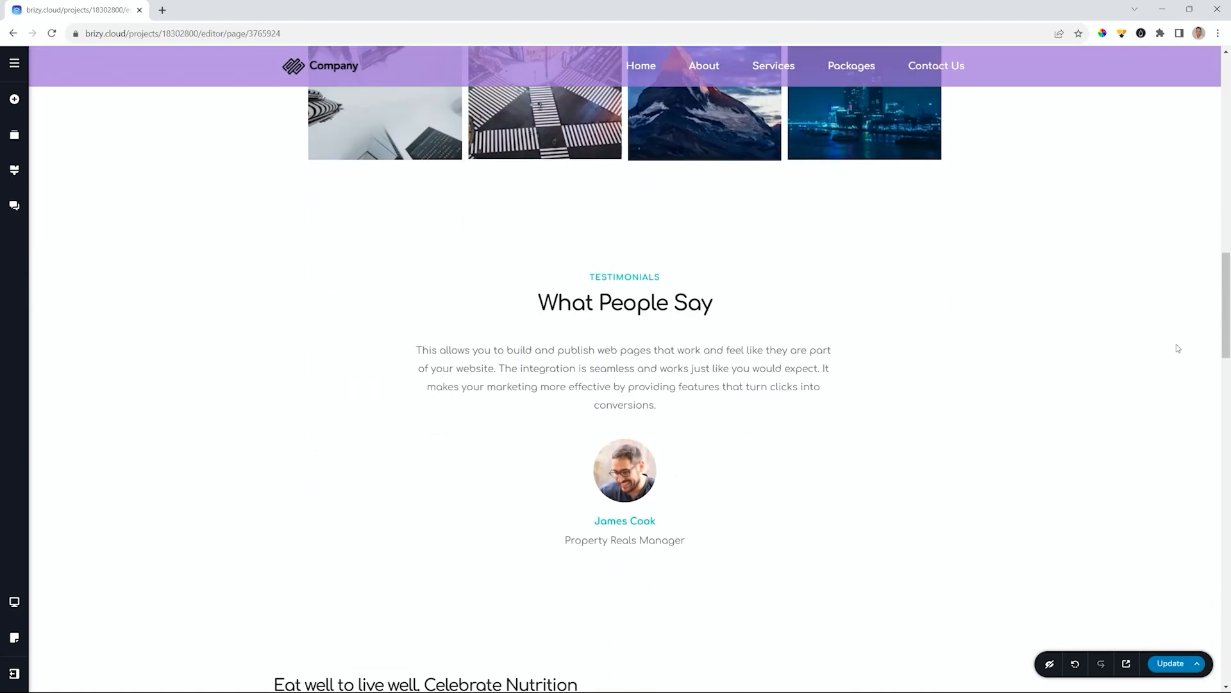
scroll(1176, 344, up, 15)
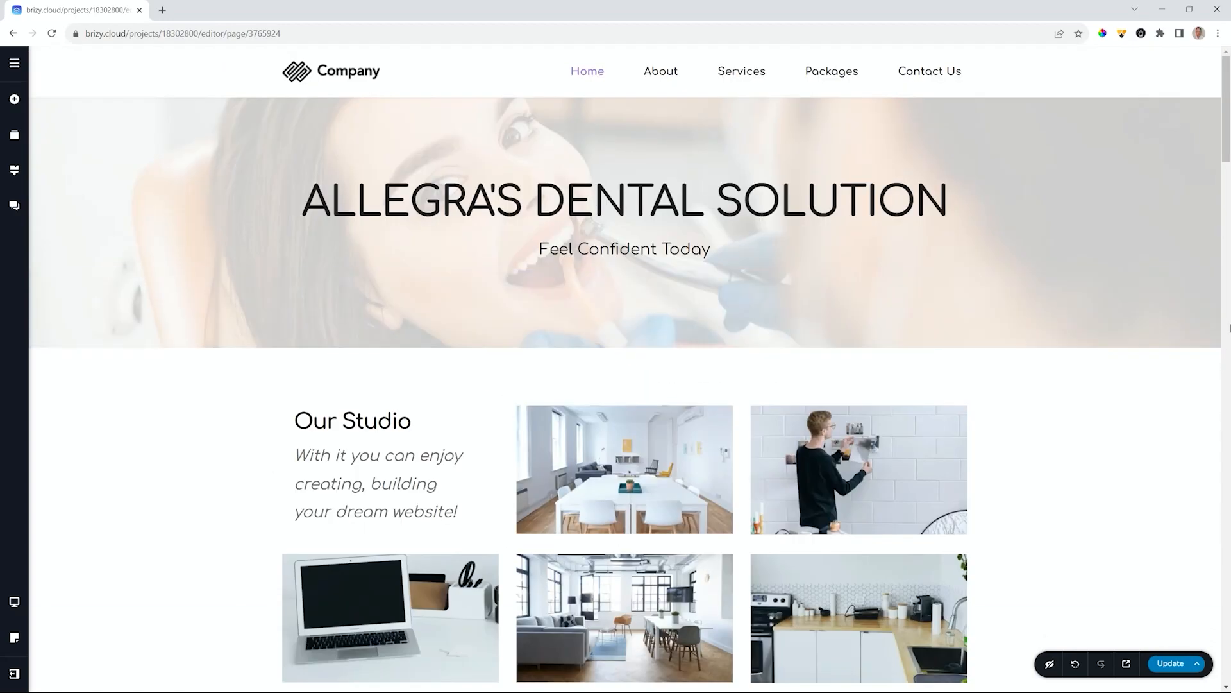
drag(1227, 127, 1228, 628)
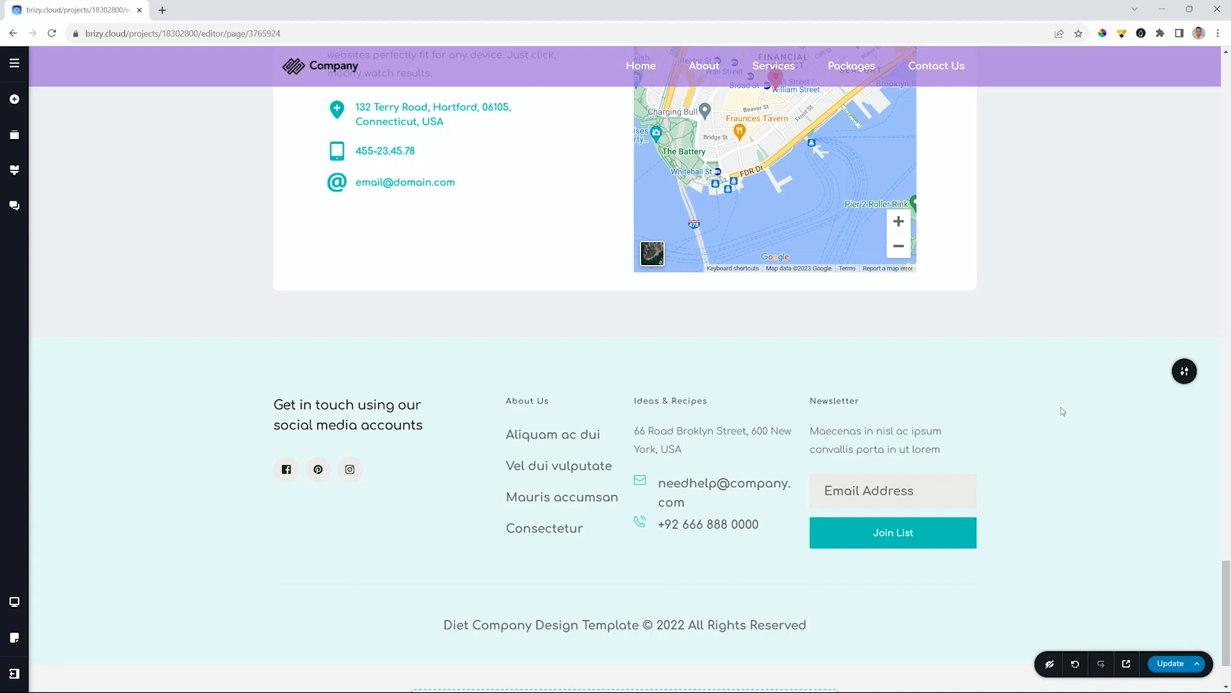
scroll(1061, 412, down, 1)
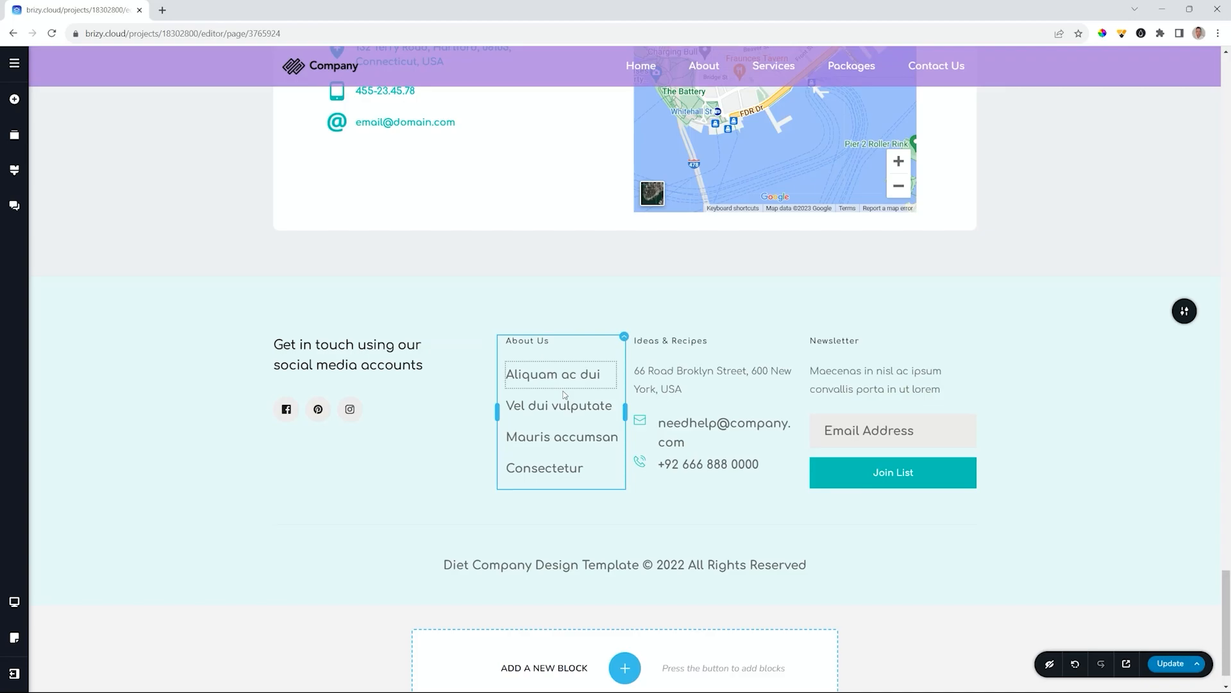
- Insert the first block from the Footers category and delete the teal Get in touch section
click(626, 671)
click(158, 560)
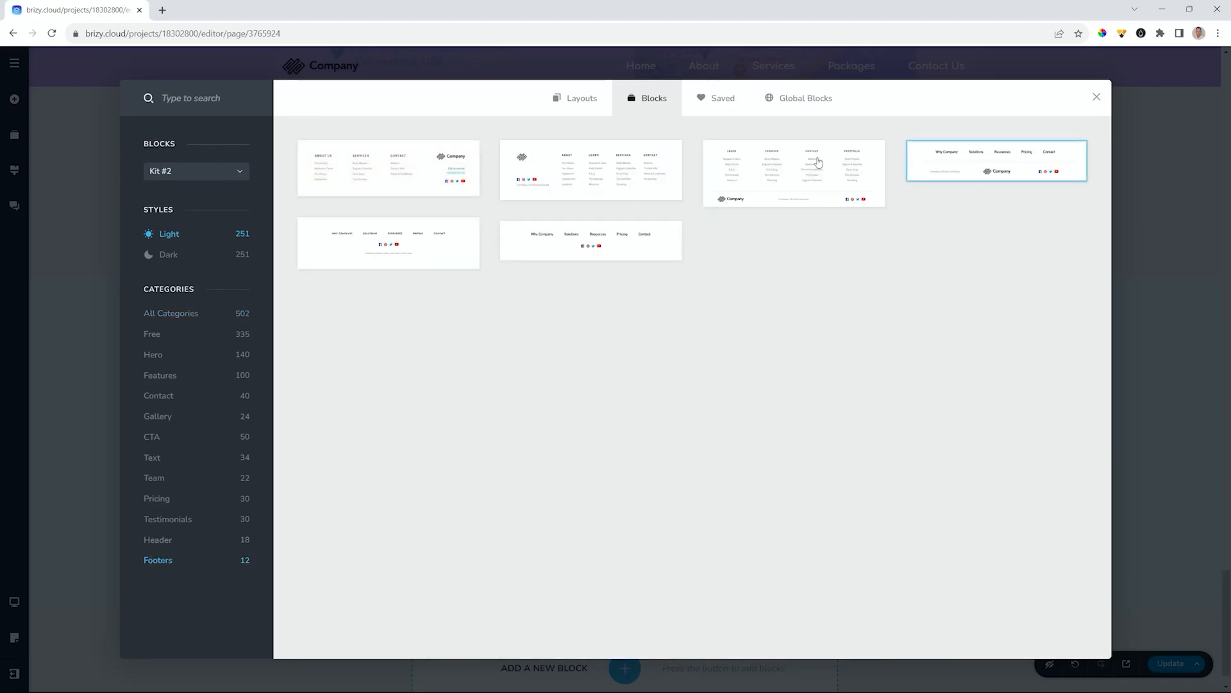
click(381, 186)
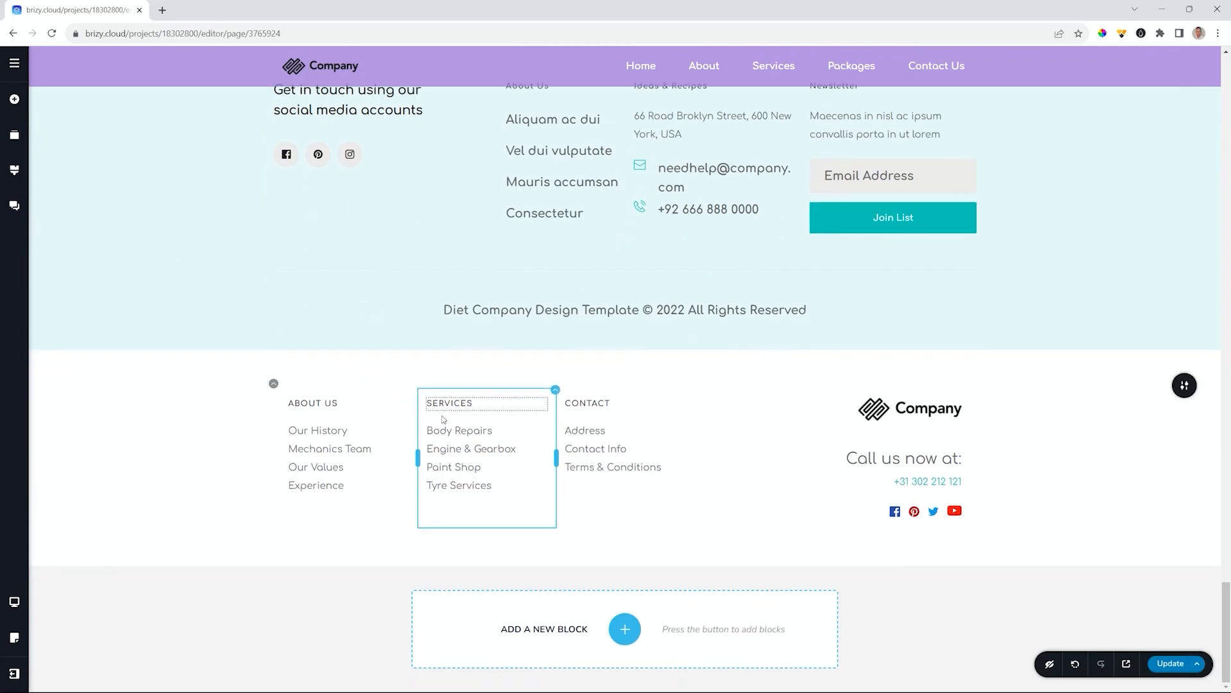
scroll(442, 419, up, 2)
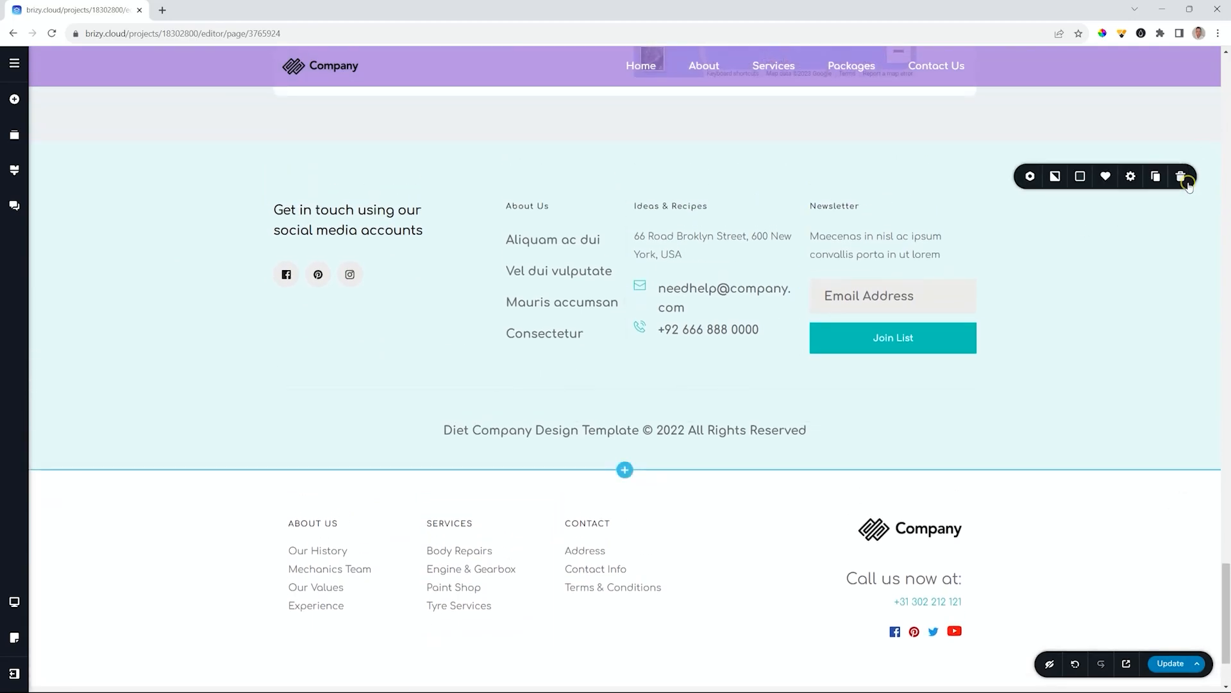
click(1182, 178)
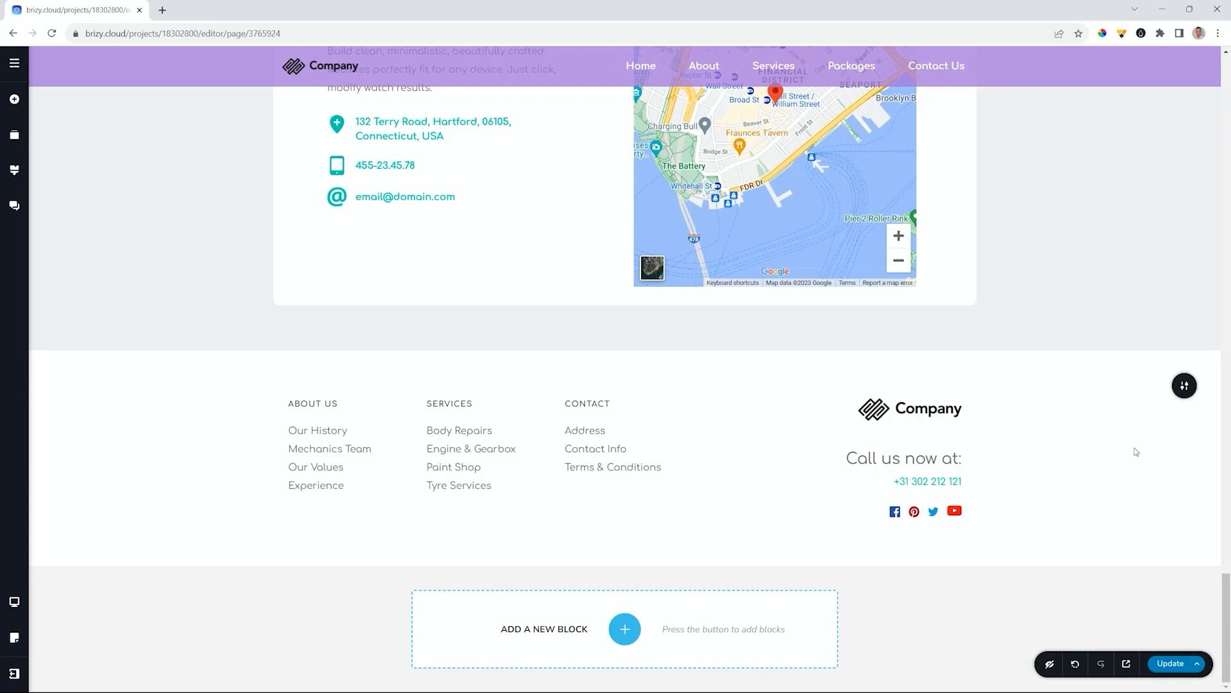
- Make the footer a global block included on all pages
mouse_move(1184, 385)
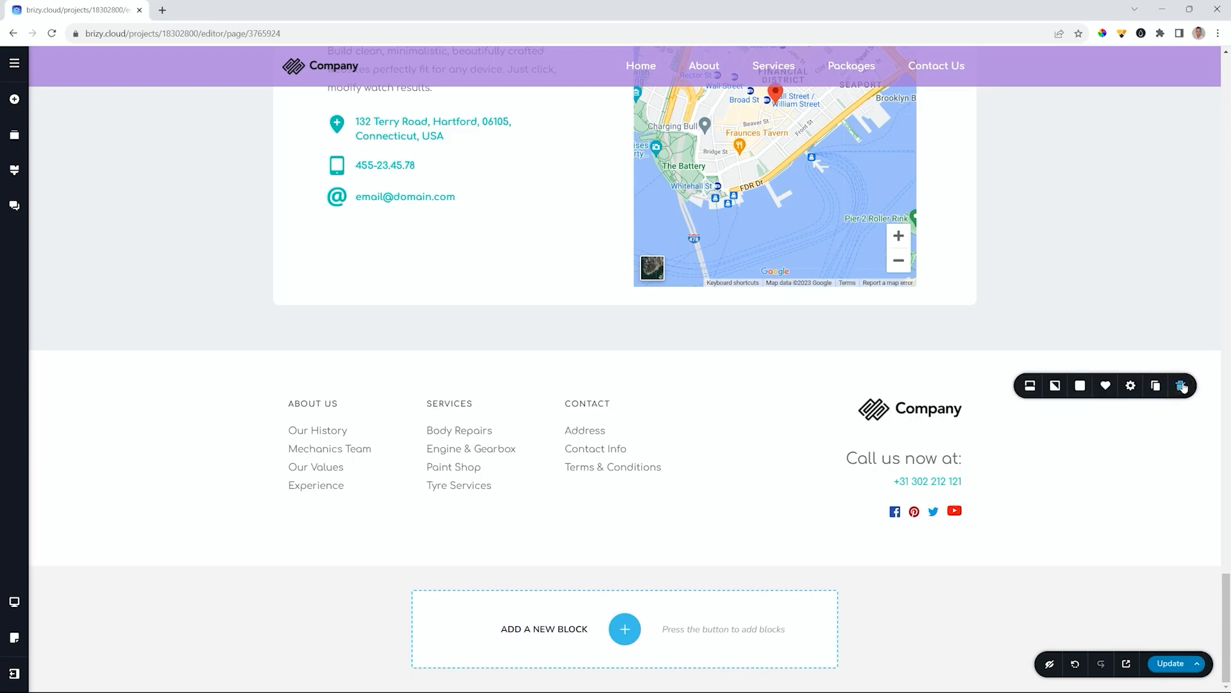
click(1029, 385)
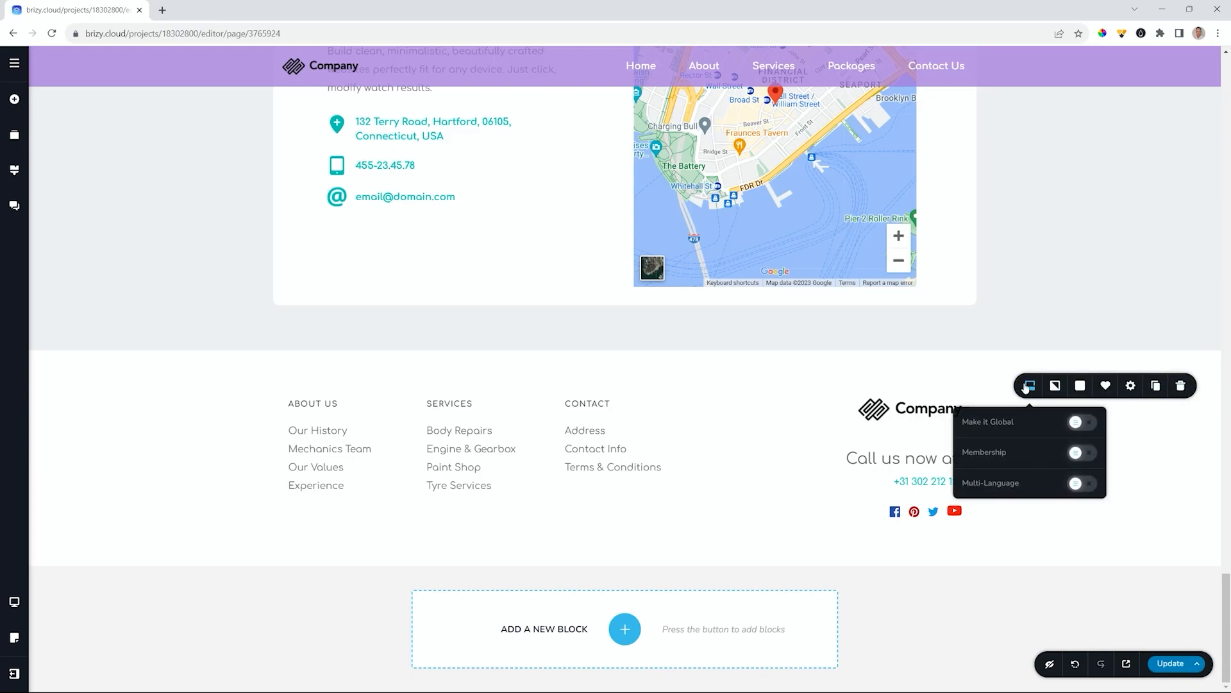
click(1089, 424)
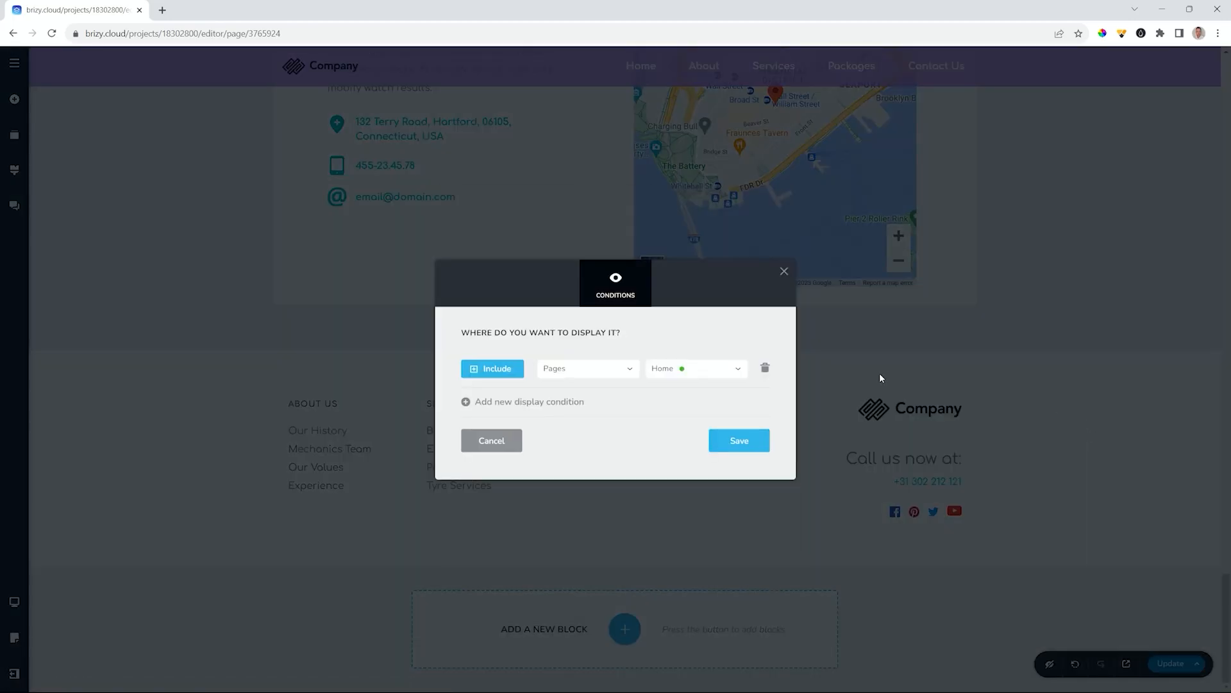
click(615, 368)
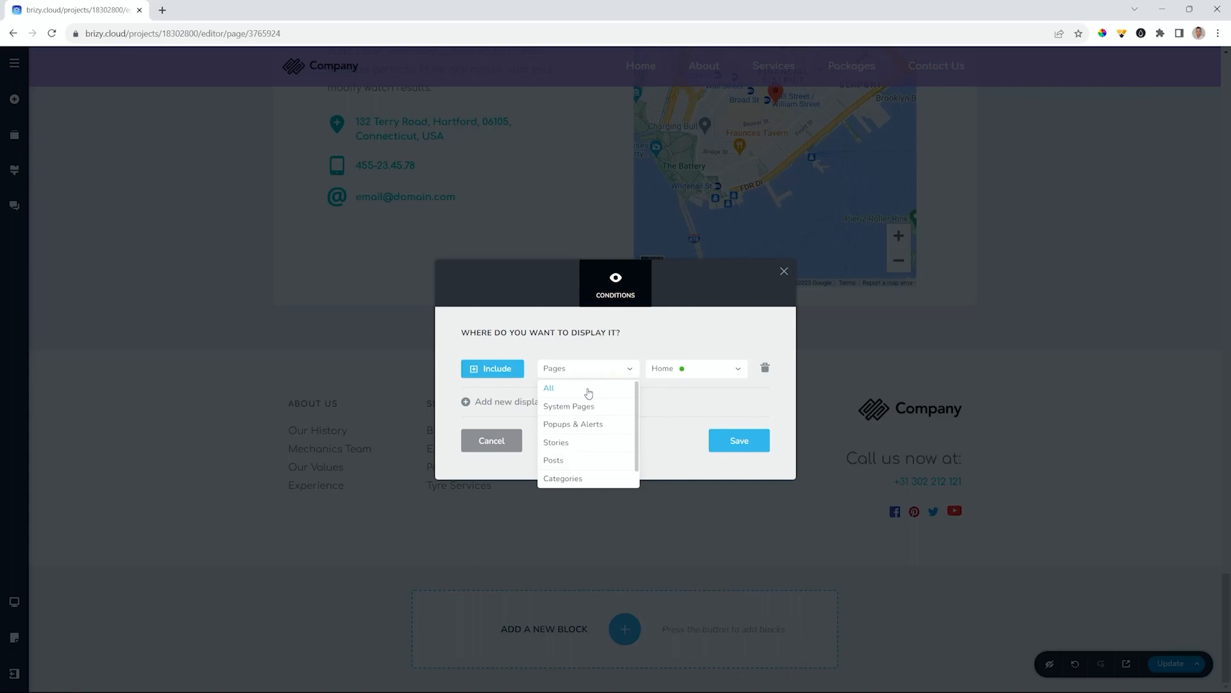
click(549, 388)
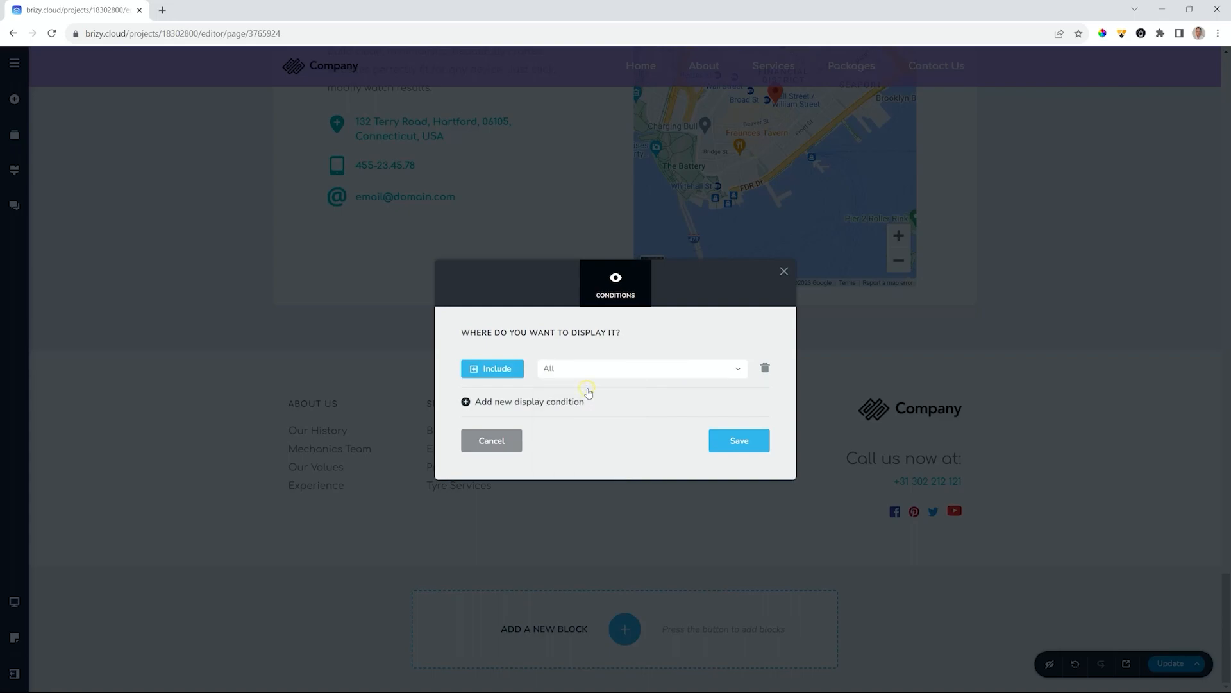
- Exclude the System Pages > Coming Soon page, save the conditions, and publish with Update
click(493, 402)
click(492, 387)
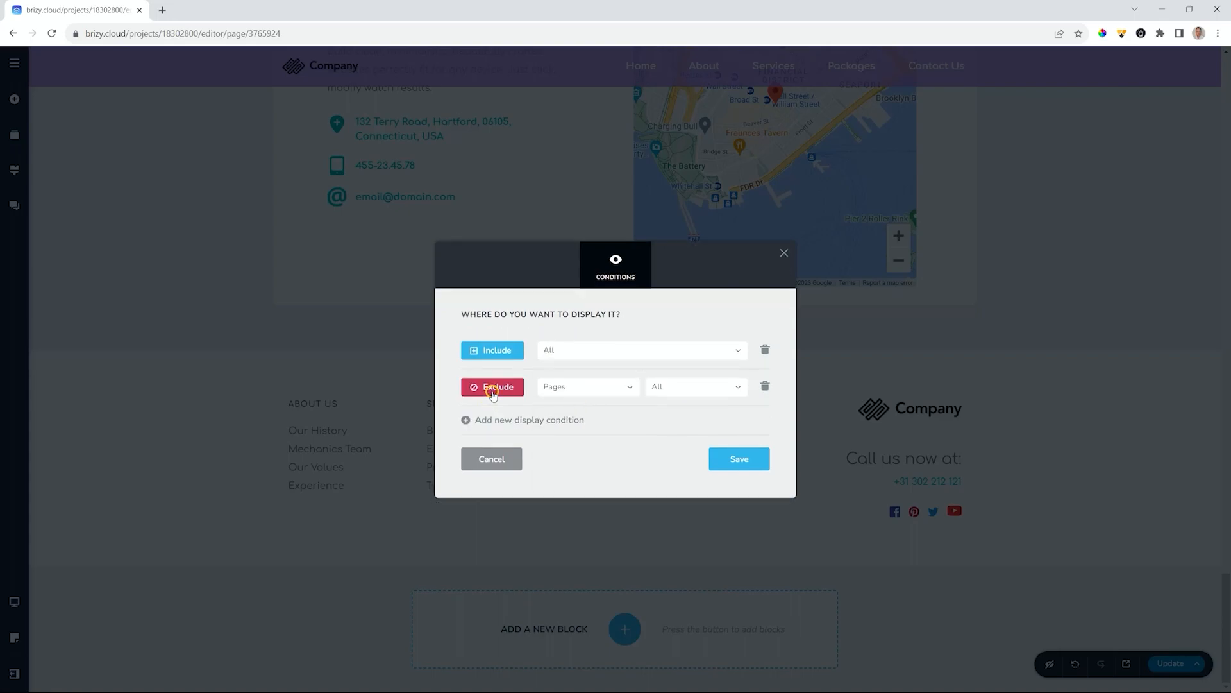
click(607, 388)
click(578, 423)
click(714, 389)
click(681, 443)
click(755, 462)
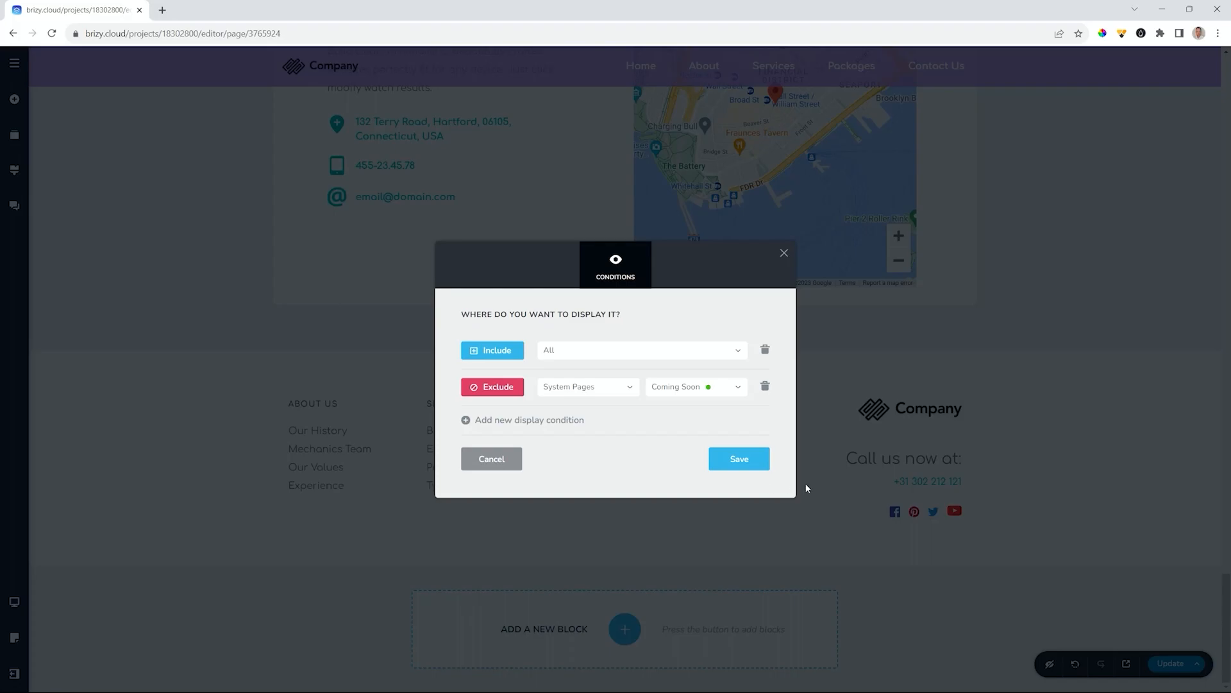
click(1021, 505)
click(1165, 667)
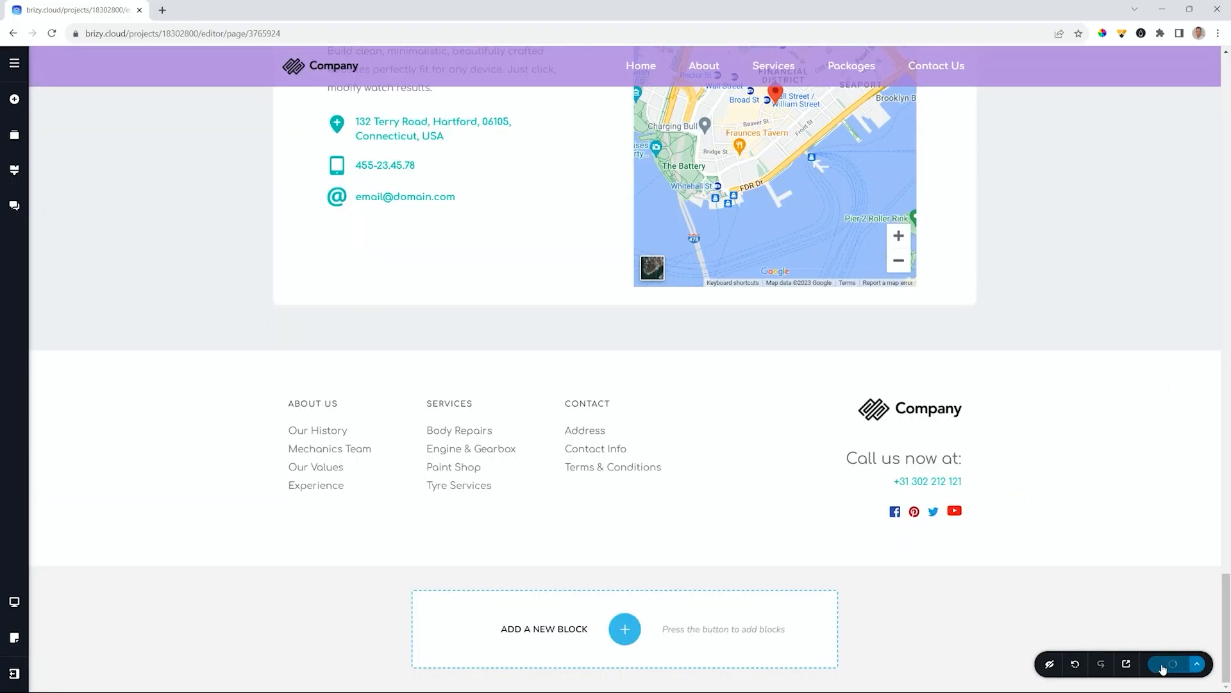
- Preview the published site in a new tab and scroll through its home page
click(1127, 664)
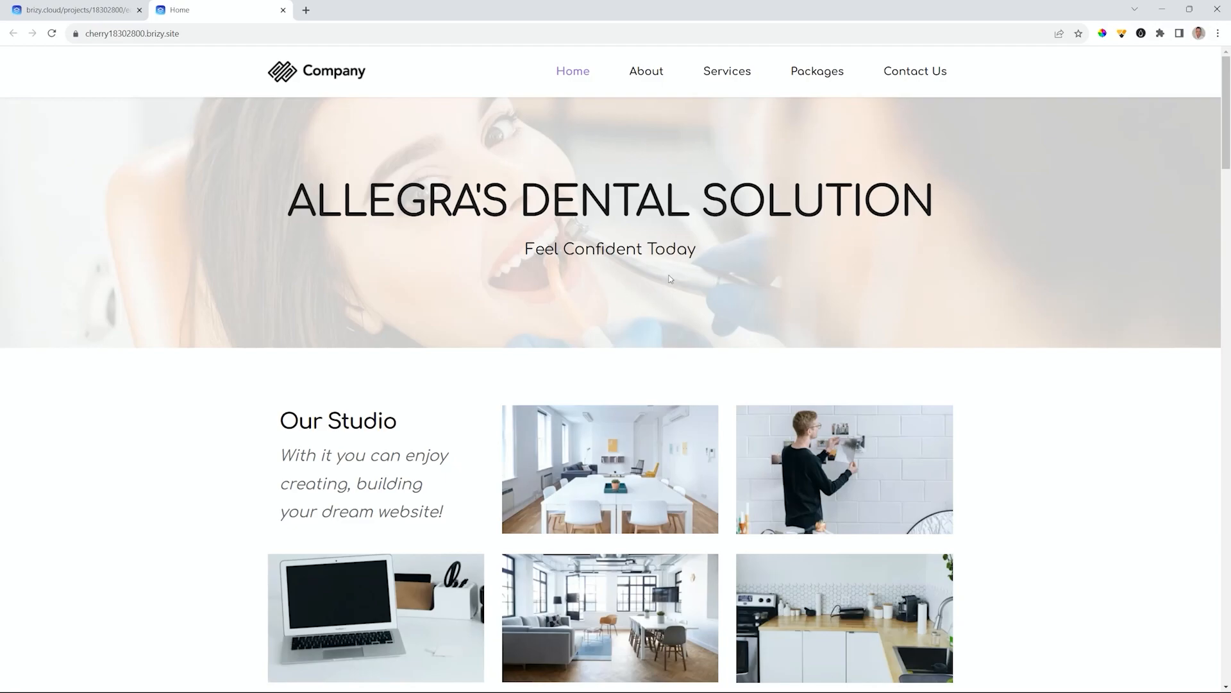
scroll(671, 279, down, 8)
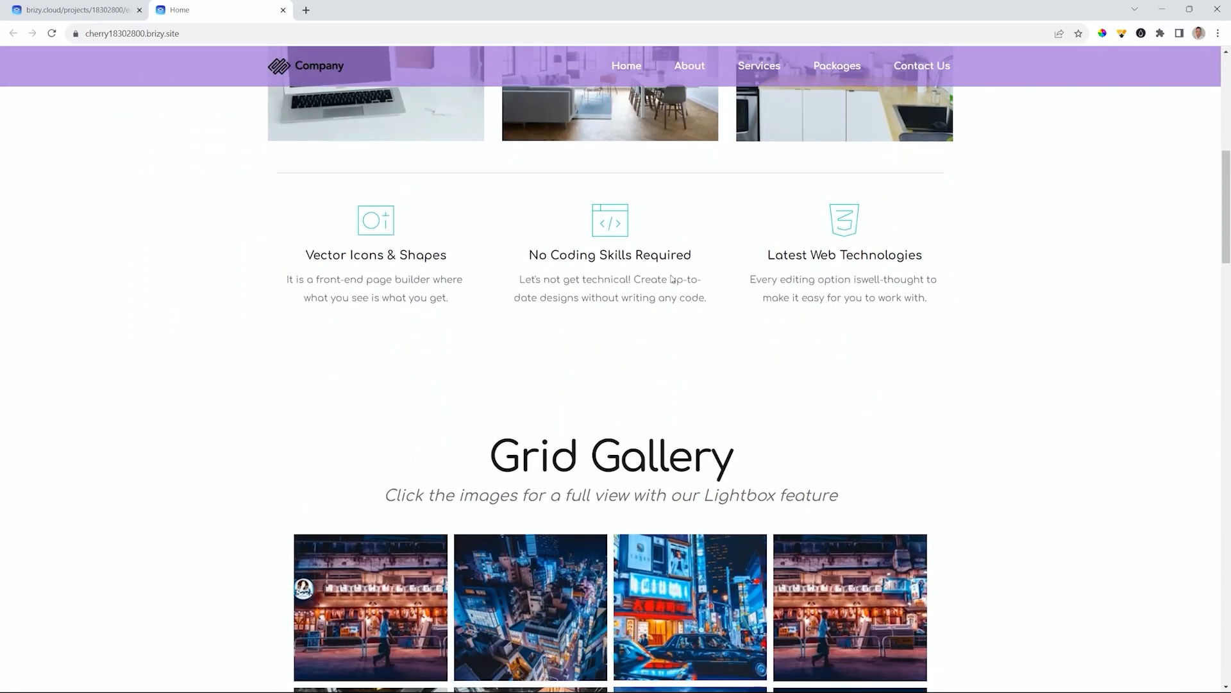
scroll(671, 279, down, 15)
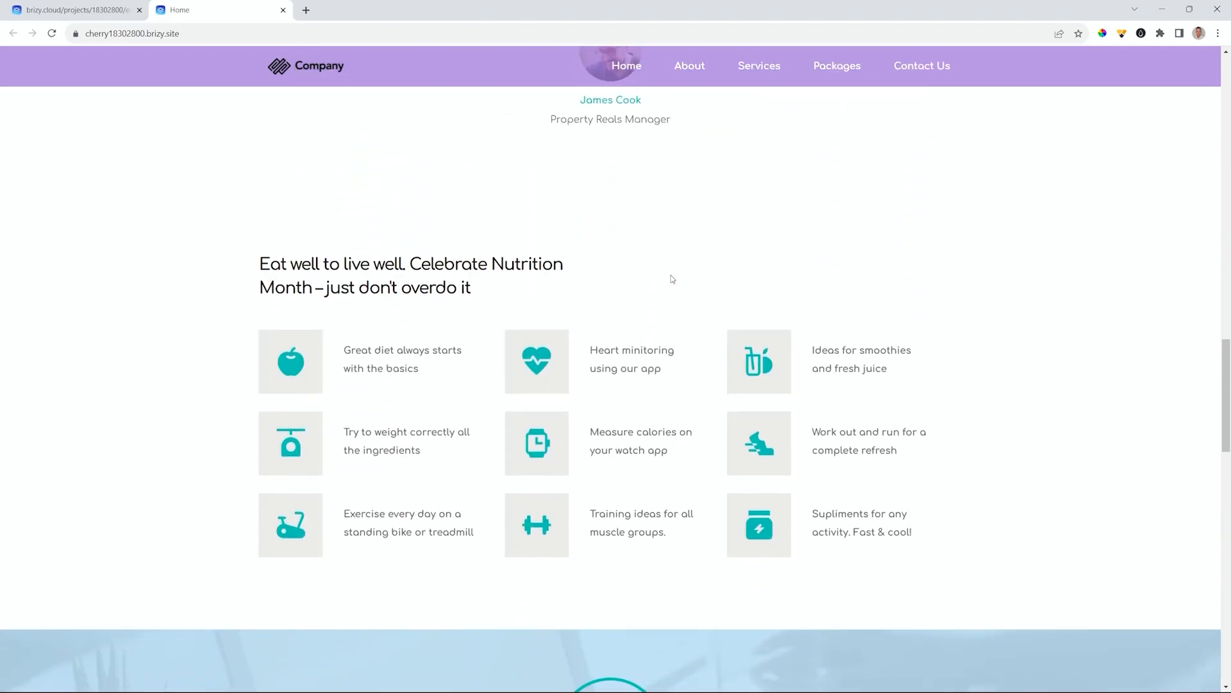
scroll(672, 278, down, 15)
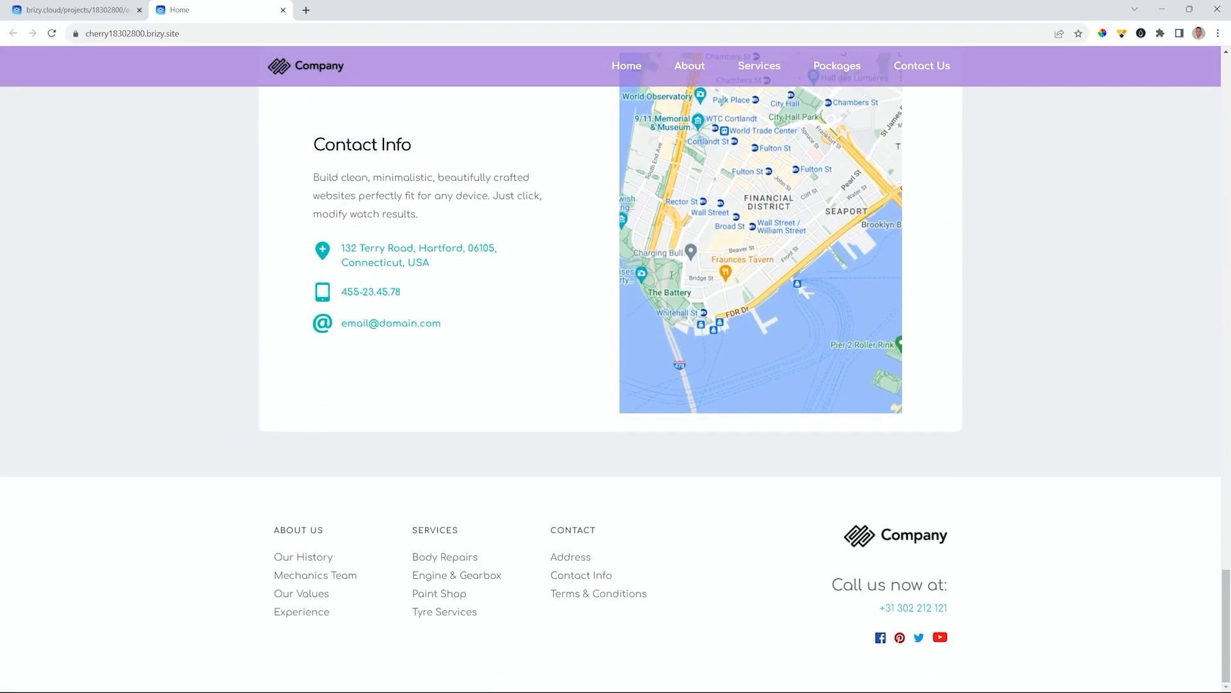
scroll(567, 610, up, 10)
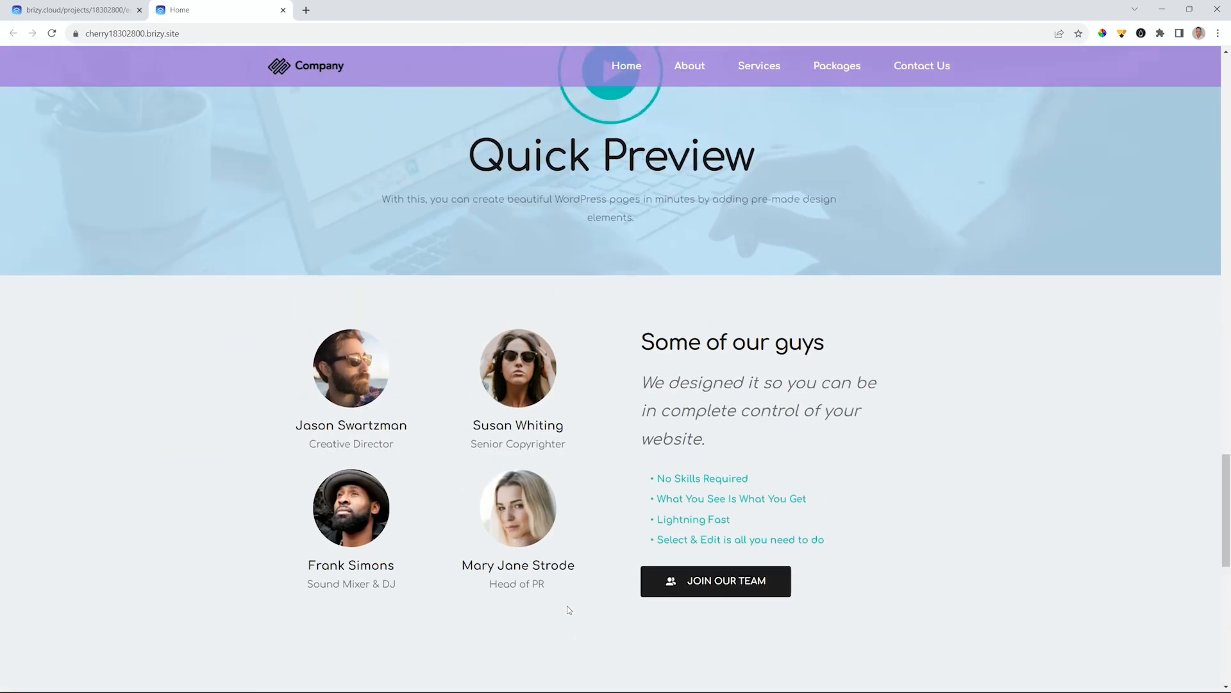
scroll(567, 610, up, 8)
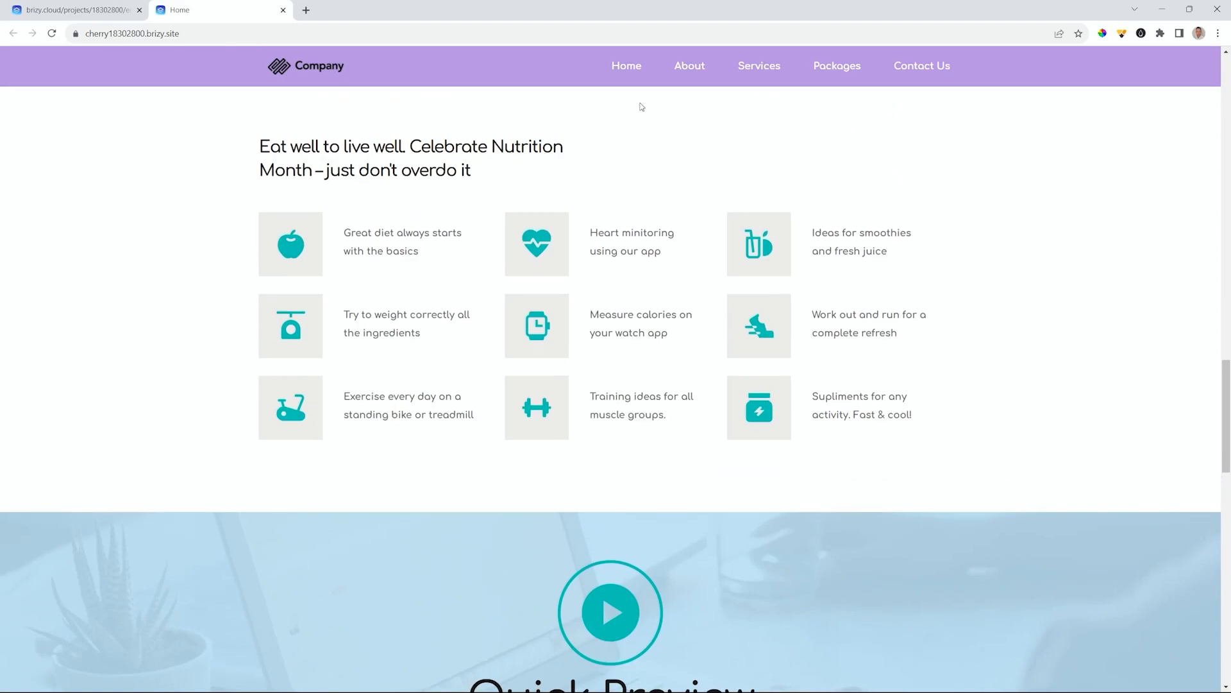
- Visit the About and Services pages on the live site, then return to the editor
click(698, 68)
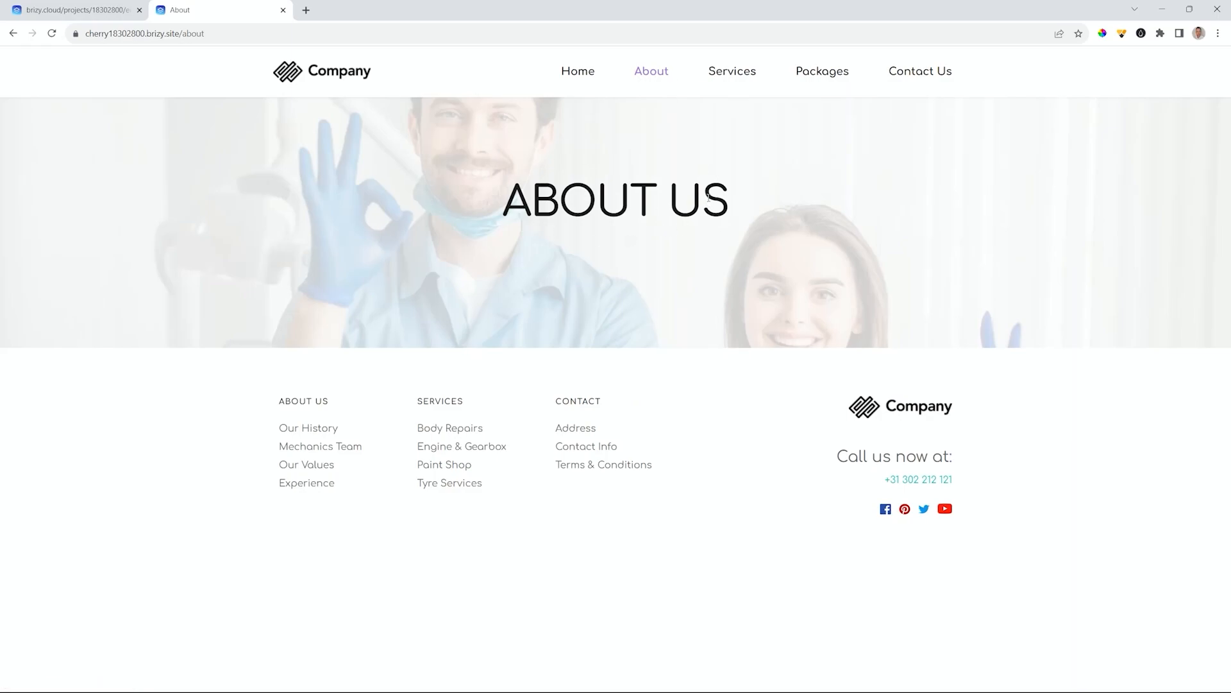
click(740, 78)
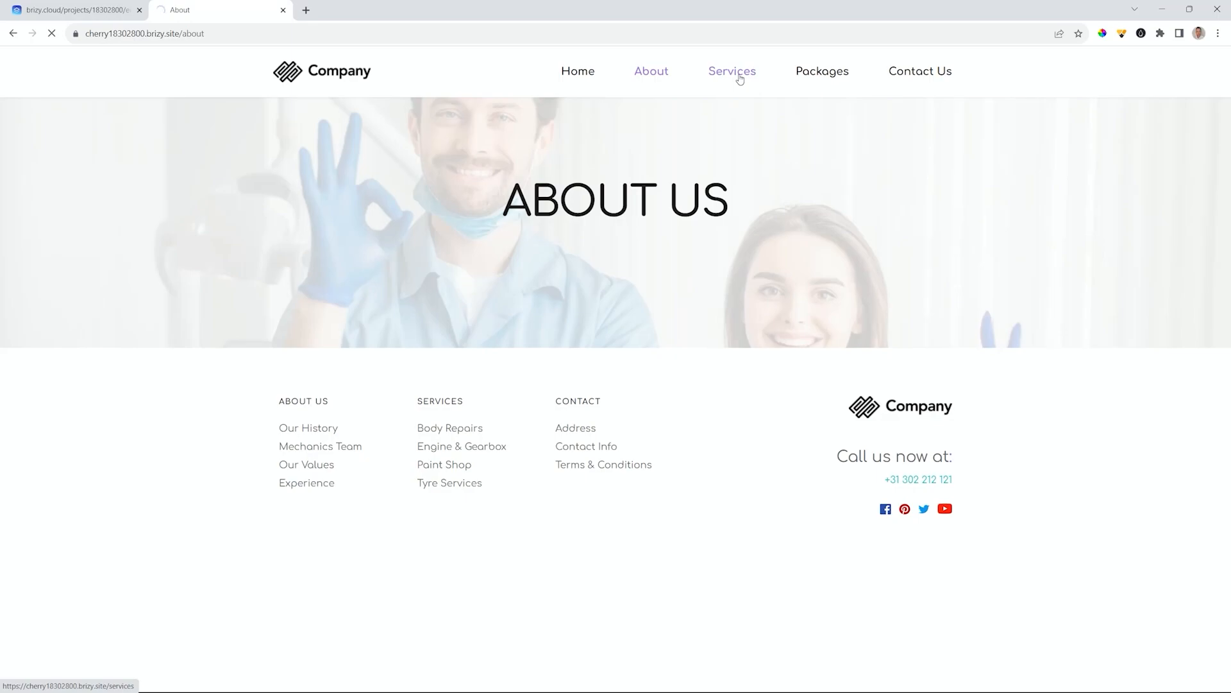
click(111, 14)
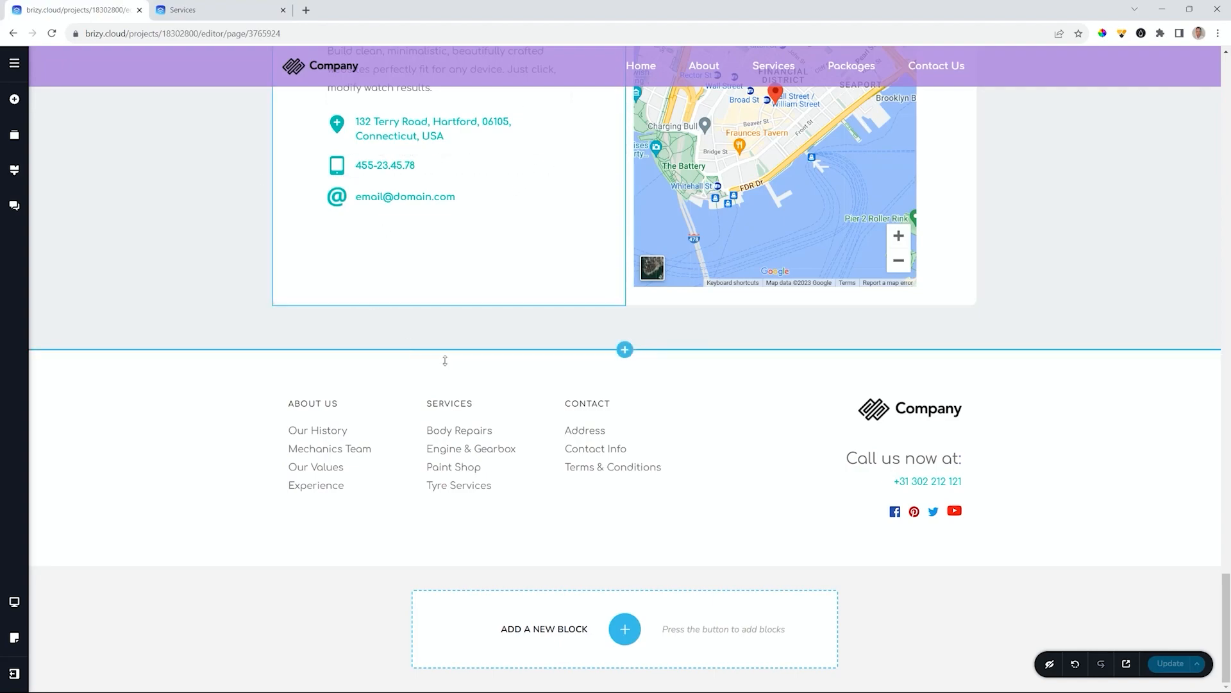
- Open the About page from the Pages list and add a block between its hero and footer
click(16, 65)
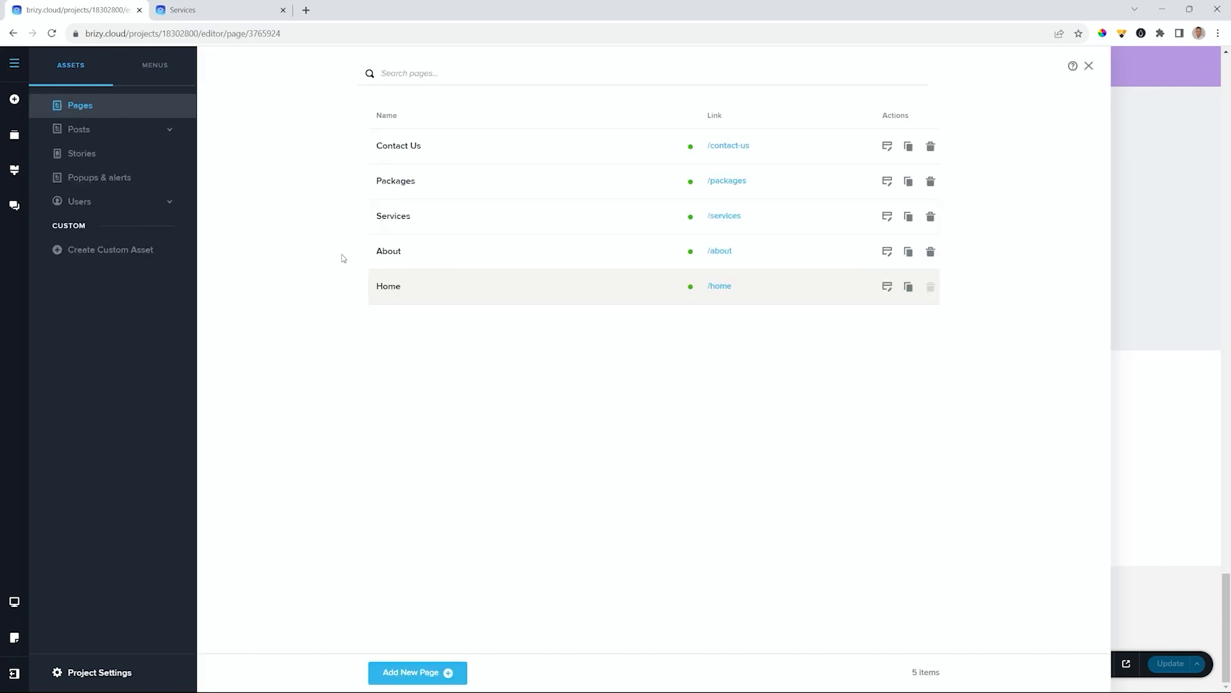
click(888, 251)
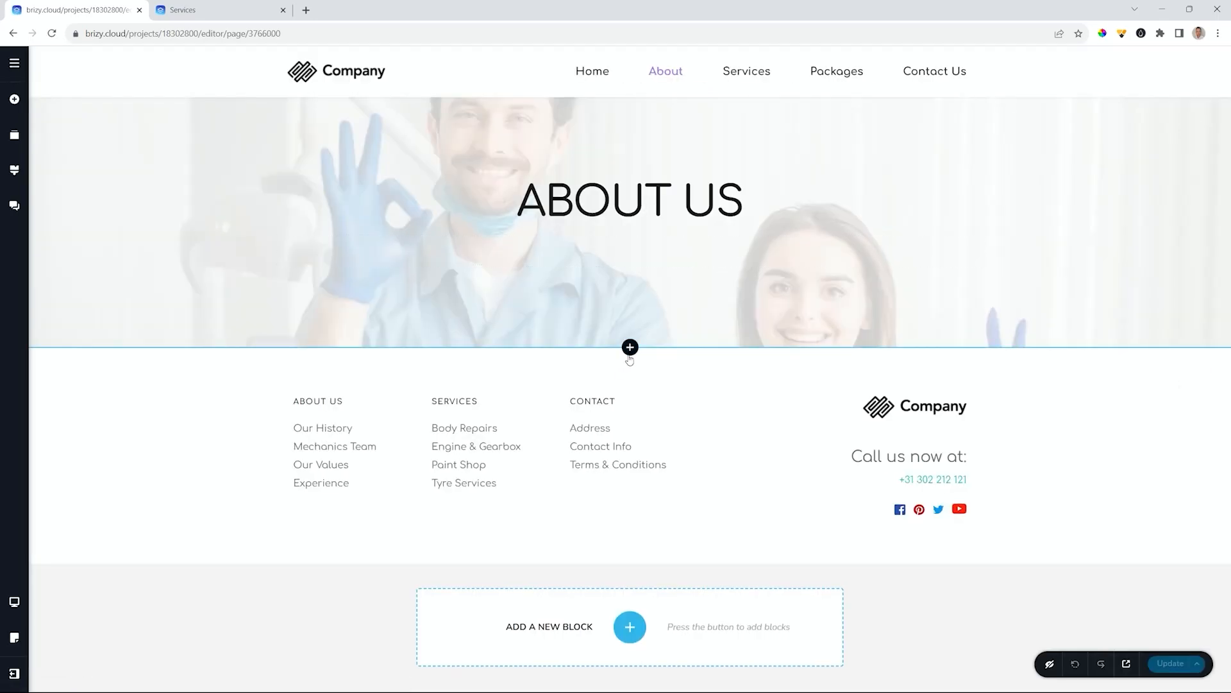
click(629, 347)
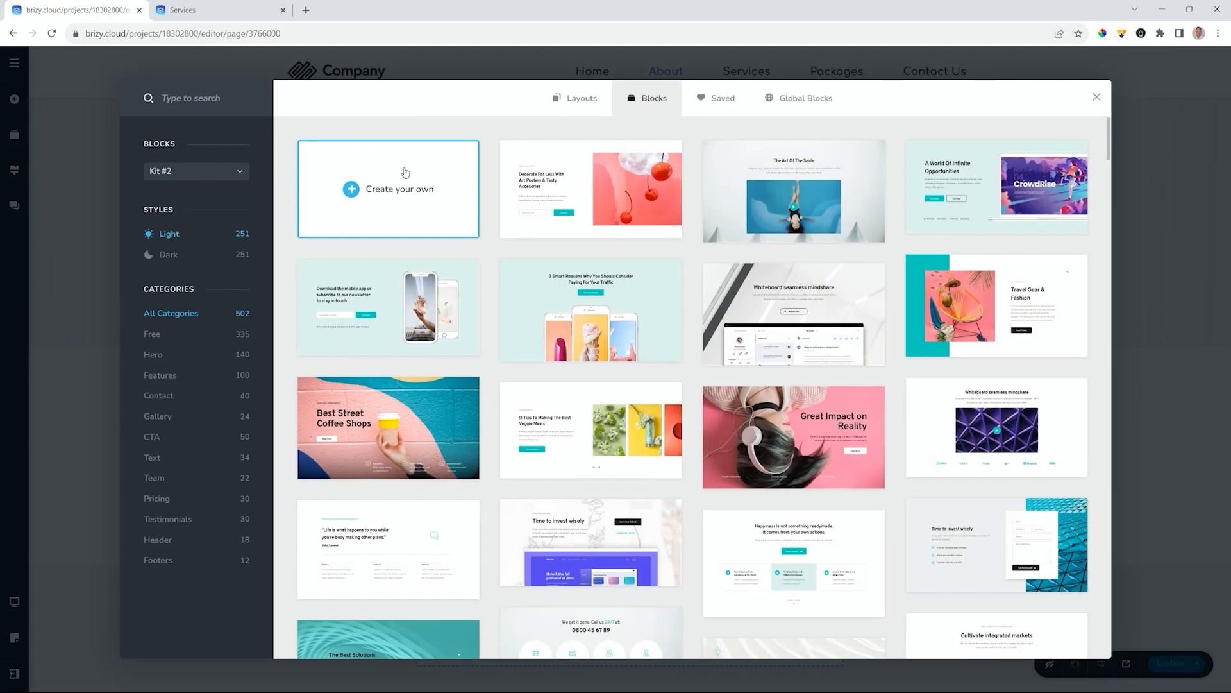
- Insert a three-column block from the Features category and save the About page with Update
click(168, 376)
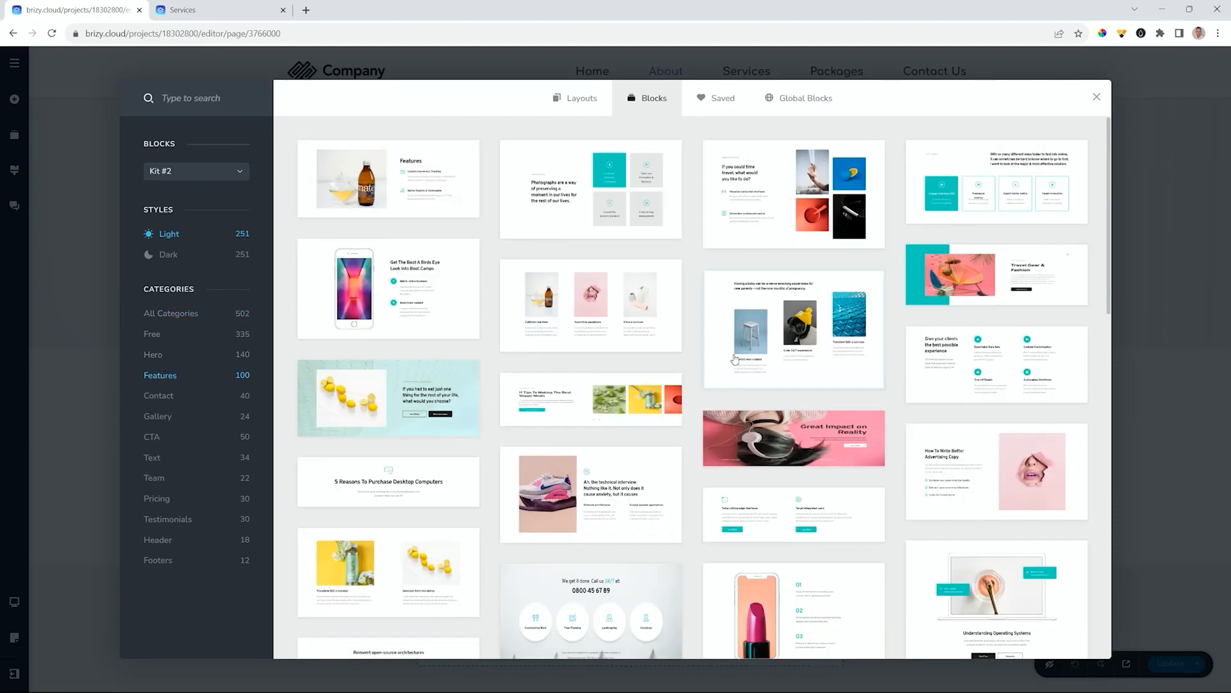
click(786, 334)
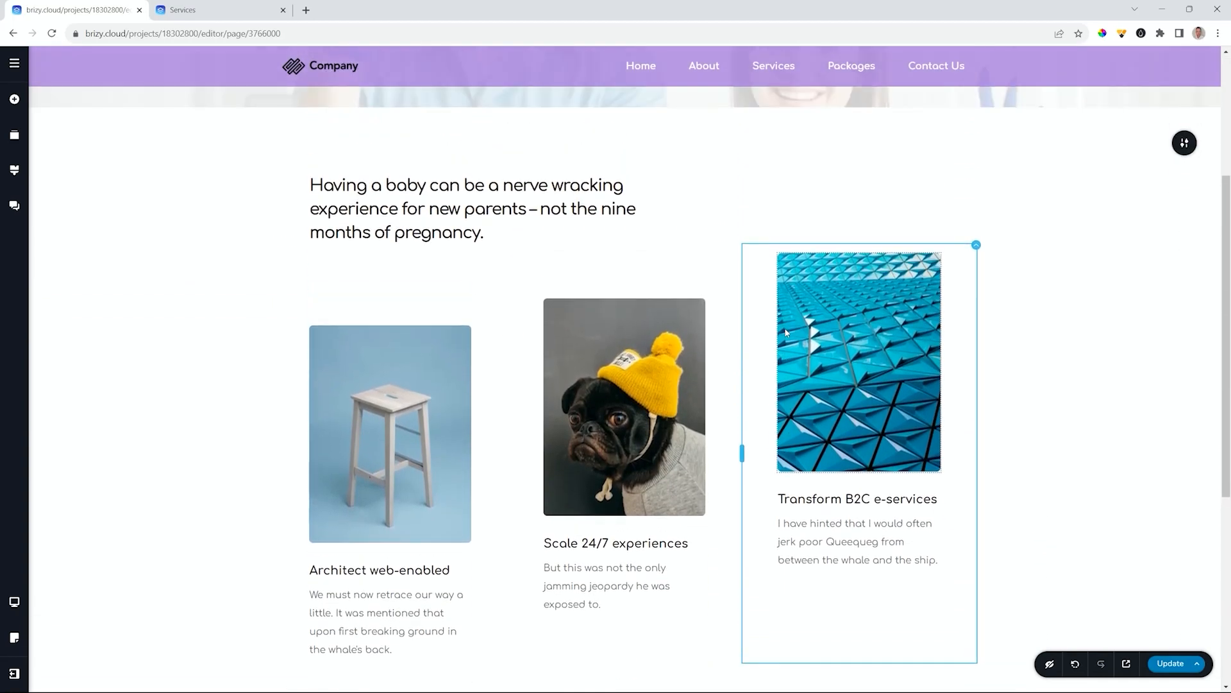
click(1172, 667)
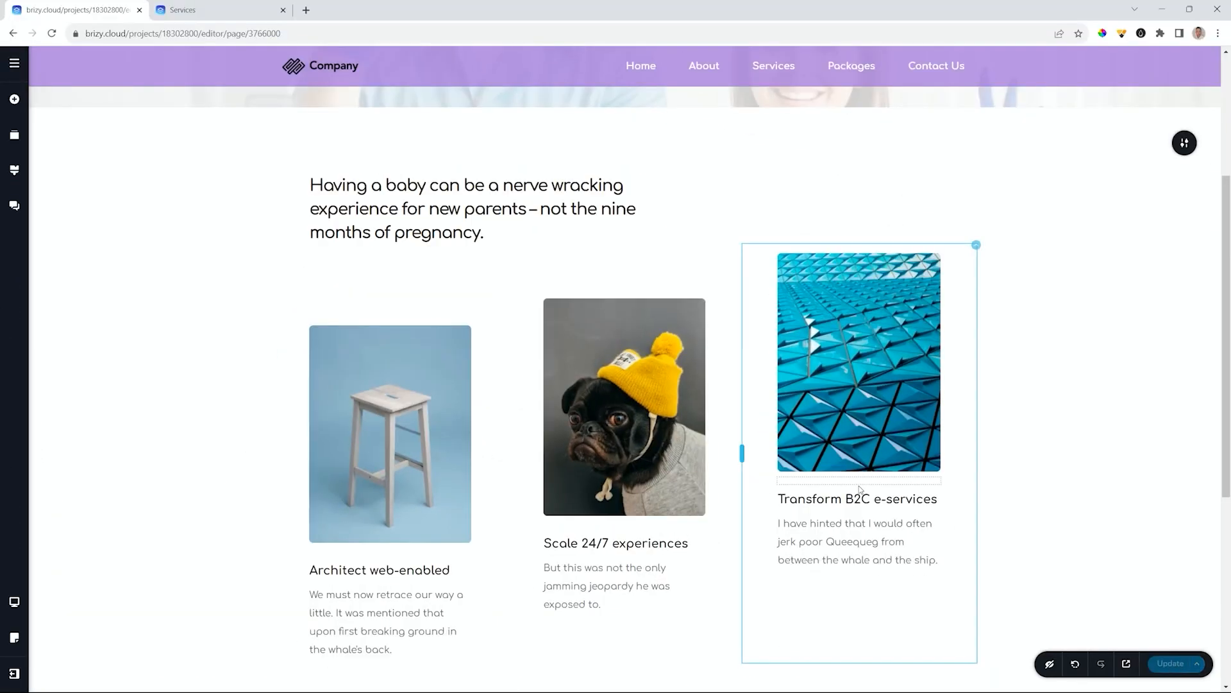
scroll(860, 489, up, 4)
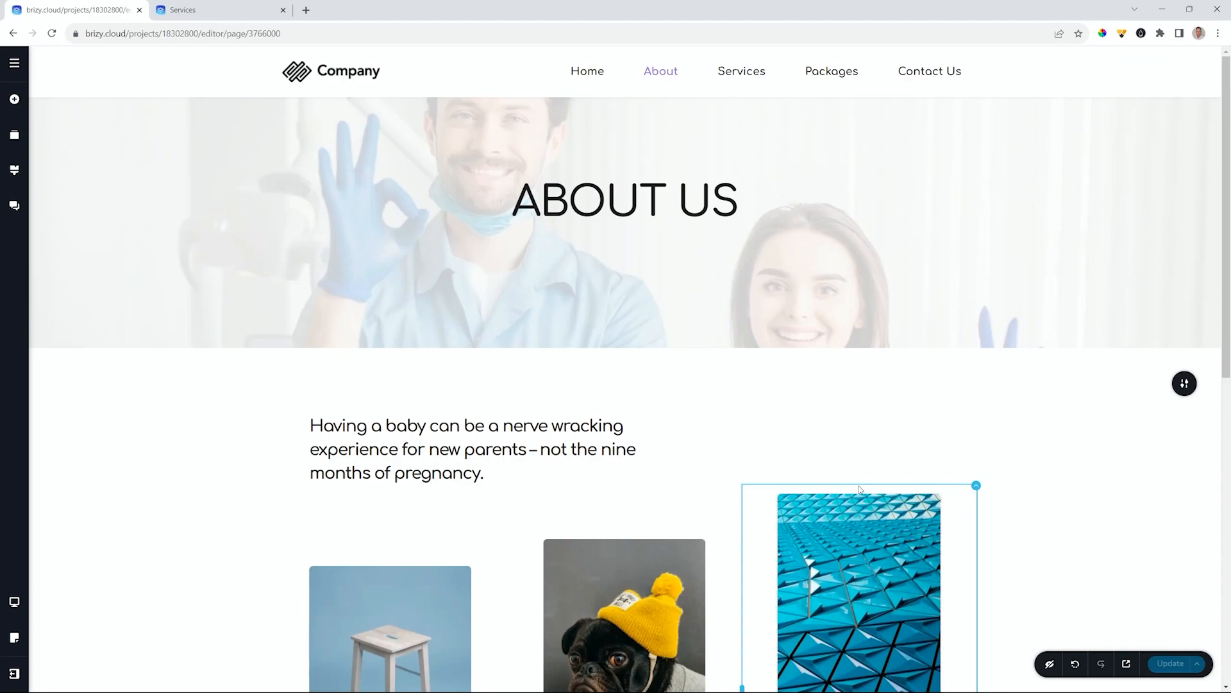